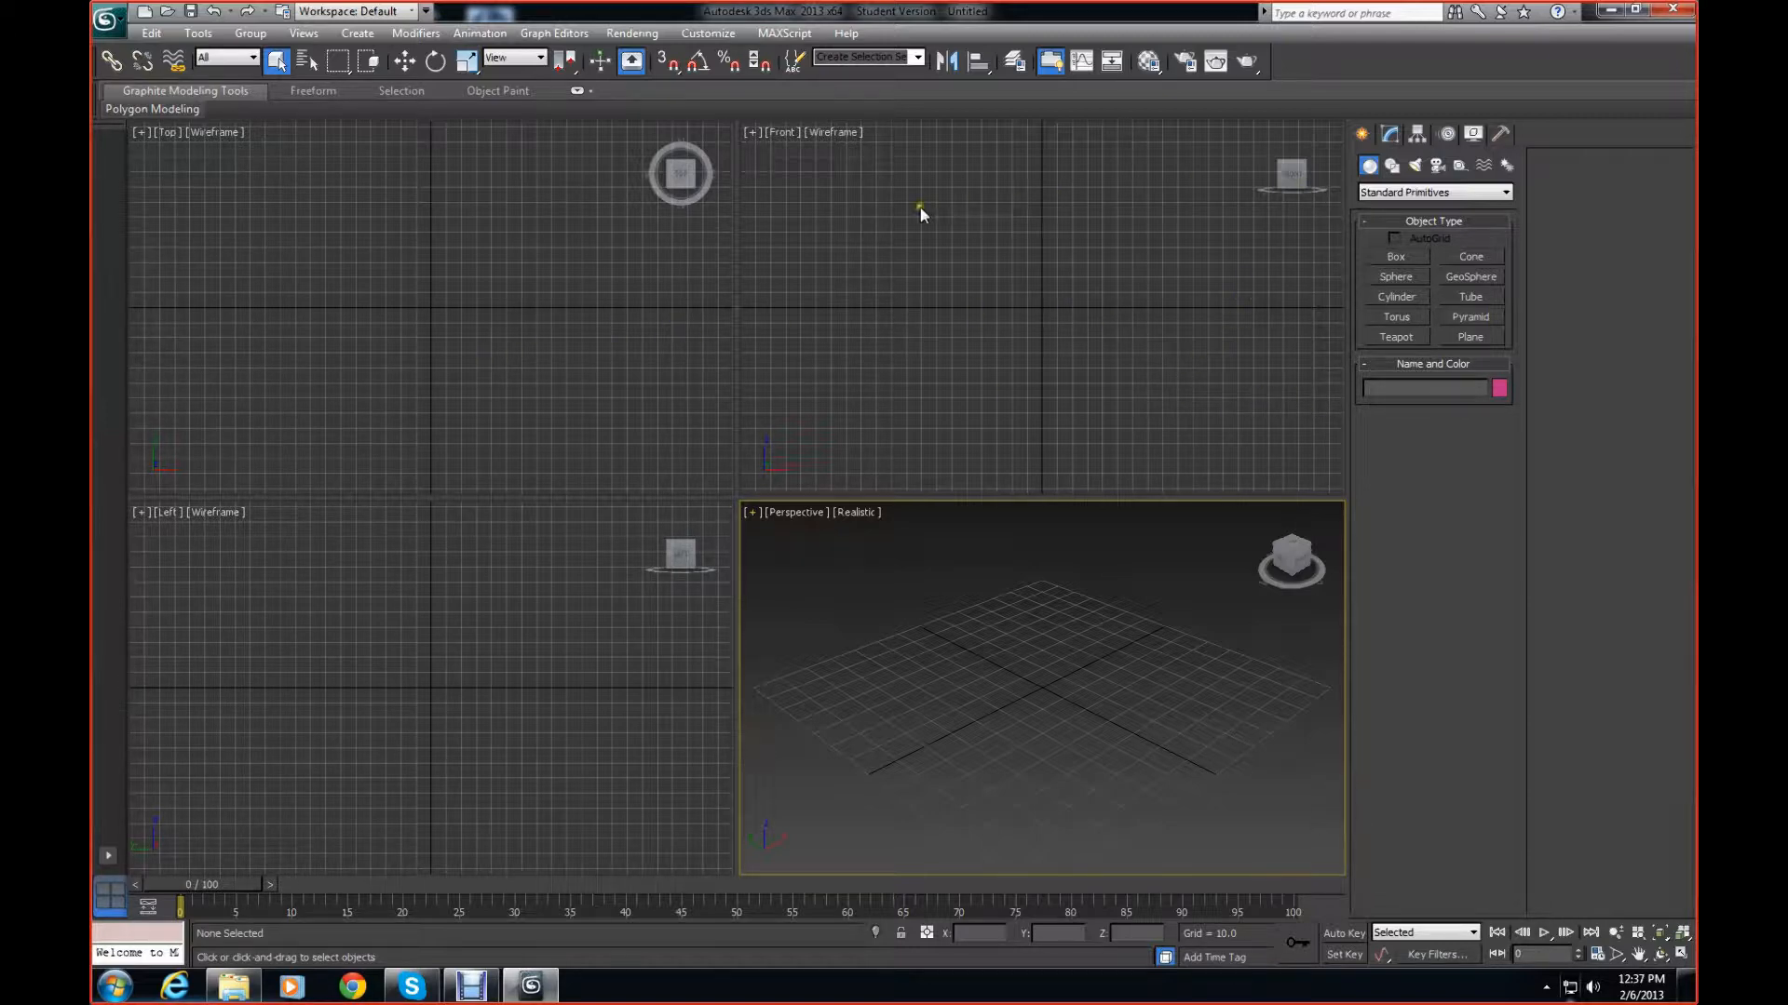
pyautogui.keyDown('alt'); pyautogui.moveTo(1261, 507); pyautogui.dragTo(1263, 568, button='middle'); pyautogui.keyUp('alt')
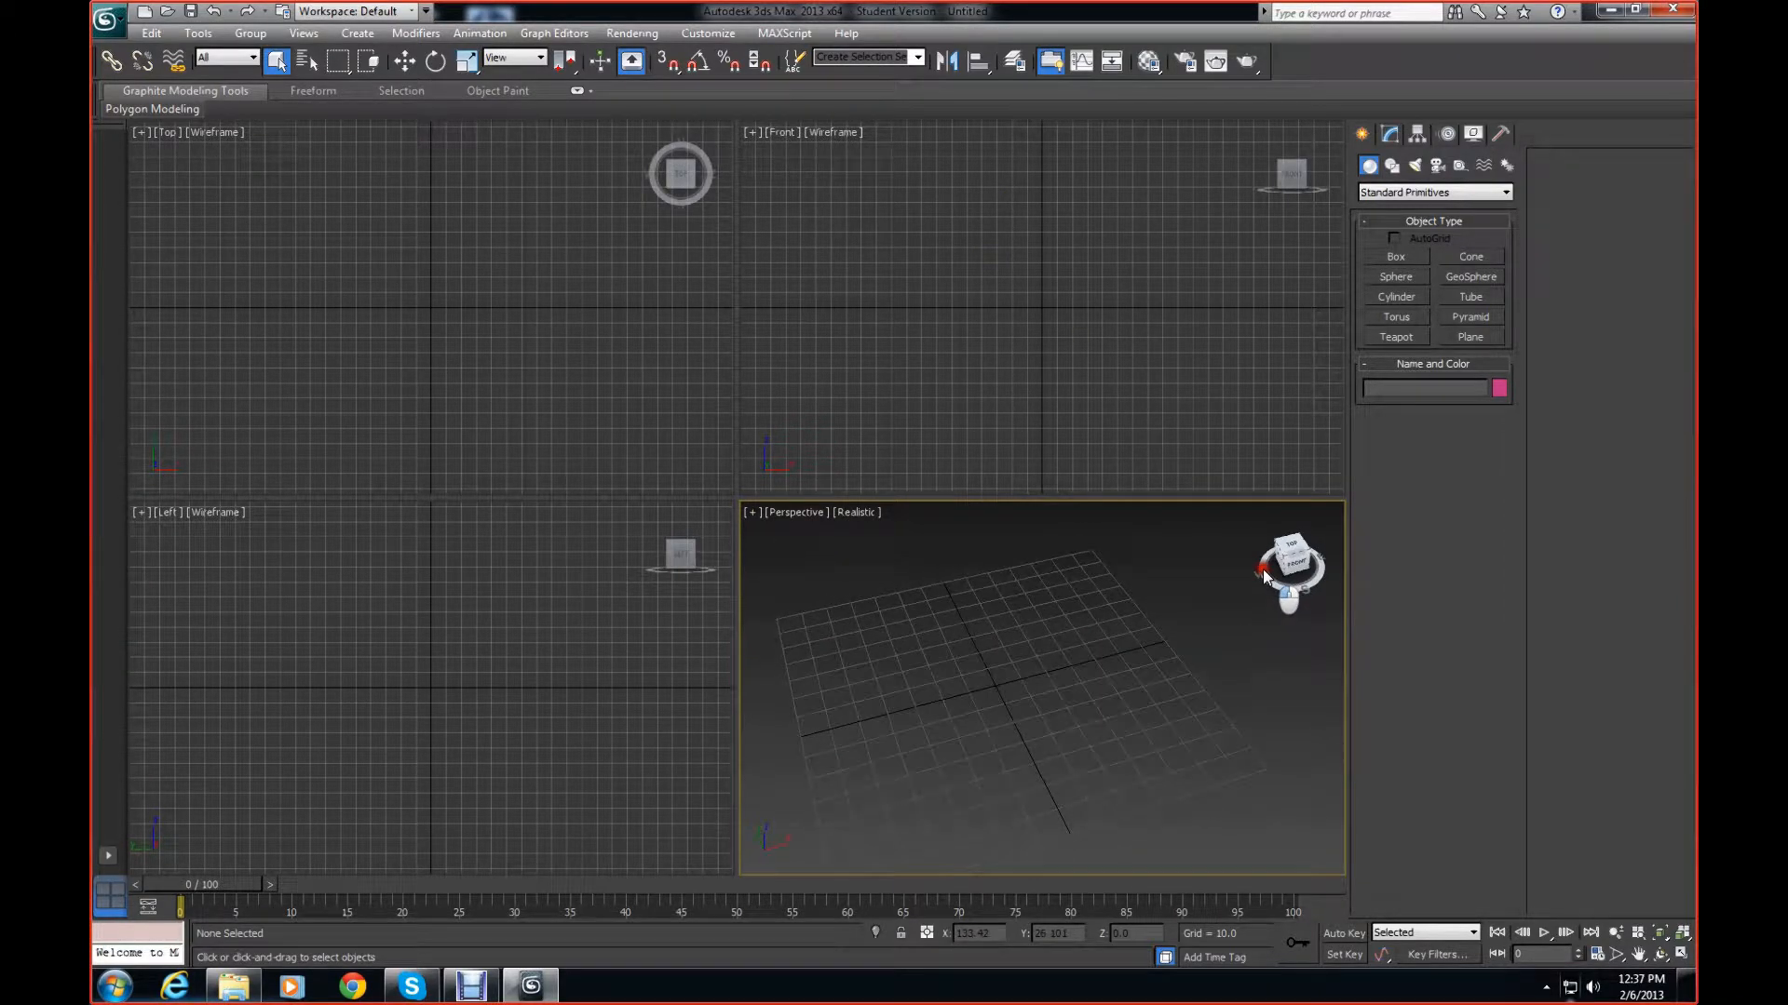
pyautogui.moveTo(998, 646); pyautogui.dragTo(1042, 609, button='middle')
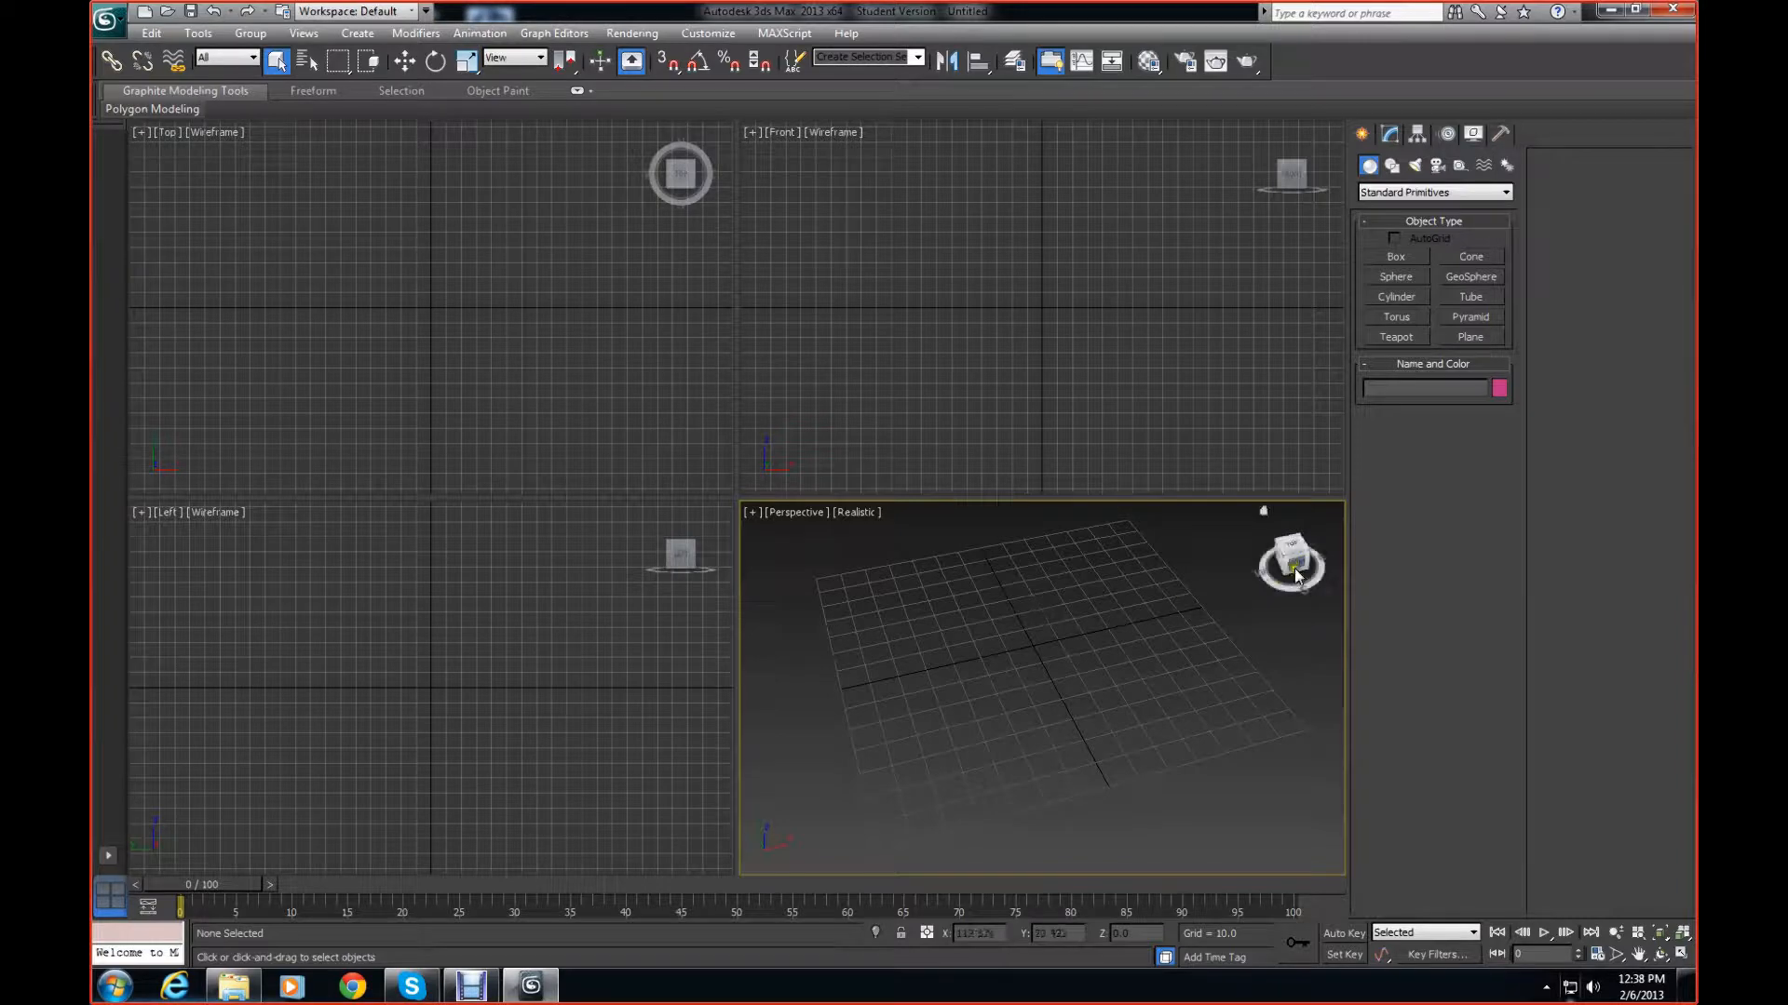
pyautogui.keyDown('alt'); pyautogui.moveTo(1261, 512); pyautogui.dragTo(1299, 561, button='middle'); pyautogui.keyUp('alt')
pyautogui.moveTo(1298, 562)
pyautogui.mouseDown()
pyautogui.moveTo(1307, 545)
pyautogui.moveTo(1297, 564)
pyautogui.mouseUp()
pyautogui.moveTo(1061, 626); pyautogui.dragTo(1039, 640, button='middle')
pyautogui.scroll(-3, 1038, 640)
pyautogui.scroll(3, 1041, 637)
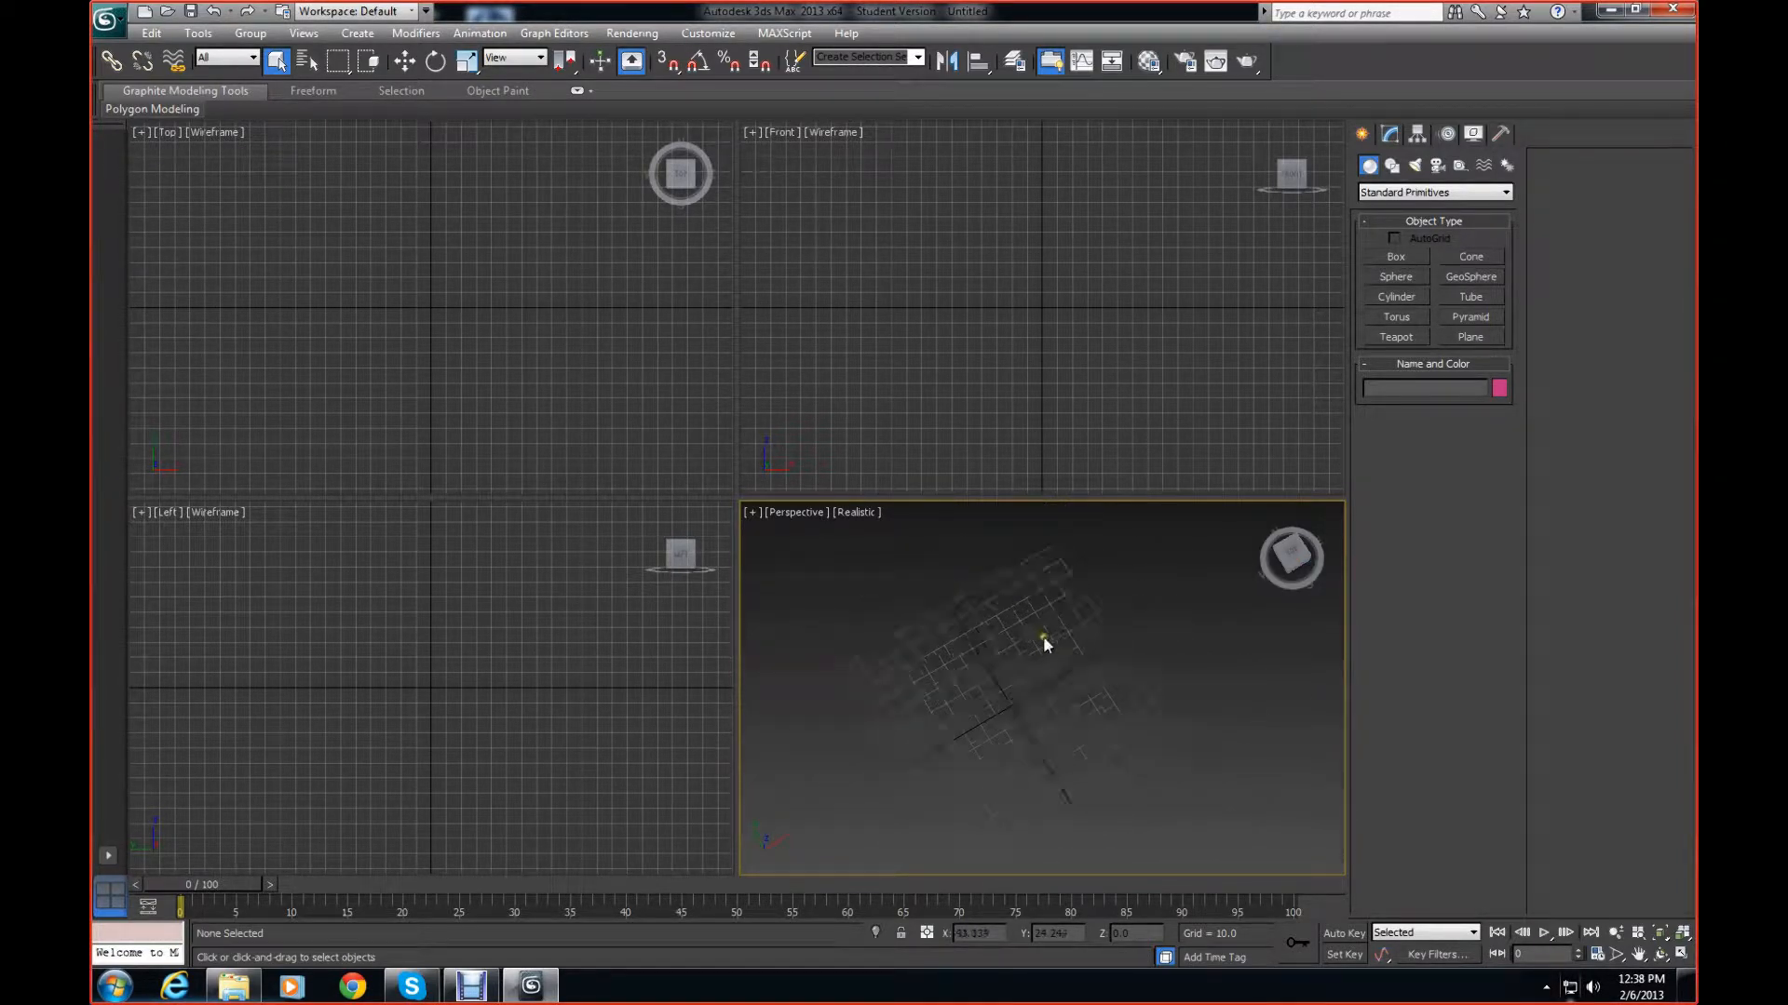
pyautogui.moveTo(1296, 564)
pyautogui.mouseDown()
pyautogui.moveTo(1292, 512)
pyautogui.moveTo(1283, 564)
pyautogui.mouseUp()
pyautogui.moveTo(1113, 638); pyautogui.dragTo(1122, 710, button='middle')
pyautogui.scroll(-4, 1272, 576)
pyautogui.moveTo(1272, 577); pyautogui.dragTo(1280, 517)
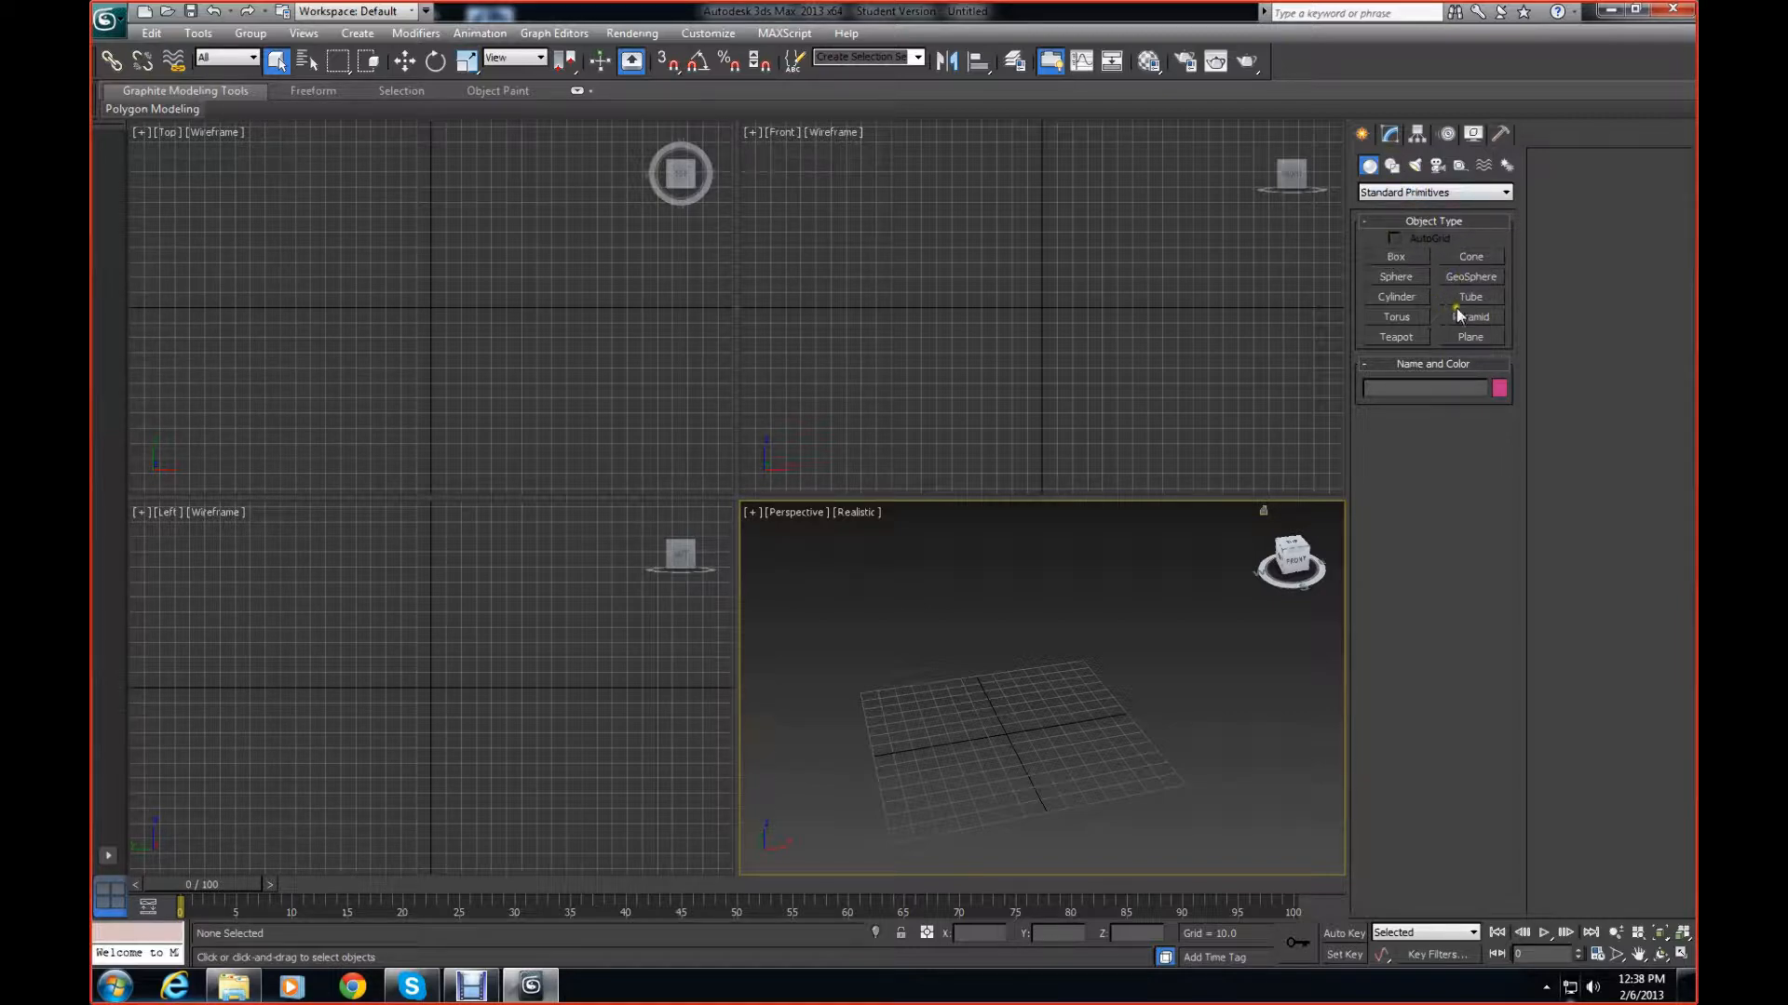
# Draw a rectangular plane about 117 long and 86 wide near the grid centre in the Top view
pyautogui.click(1471, 337)
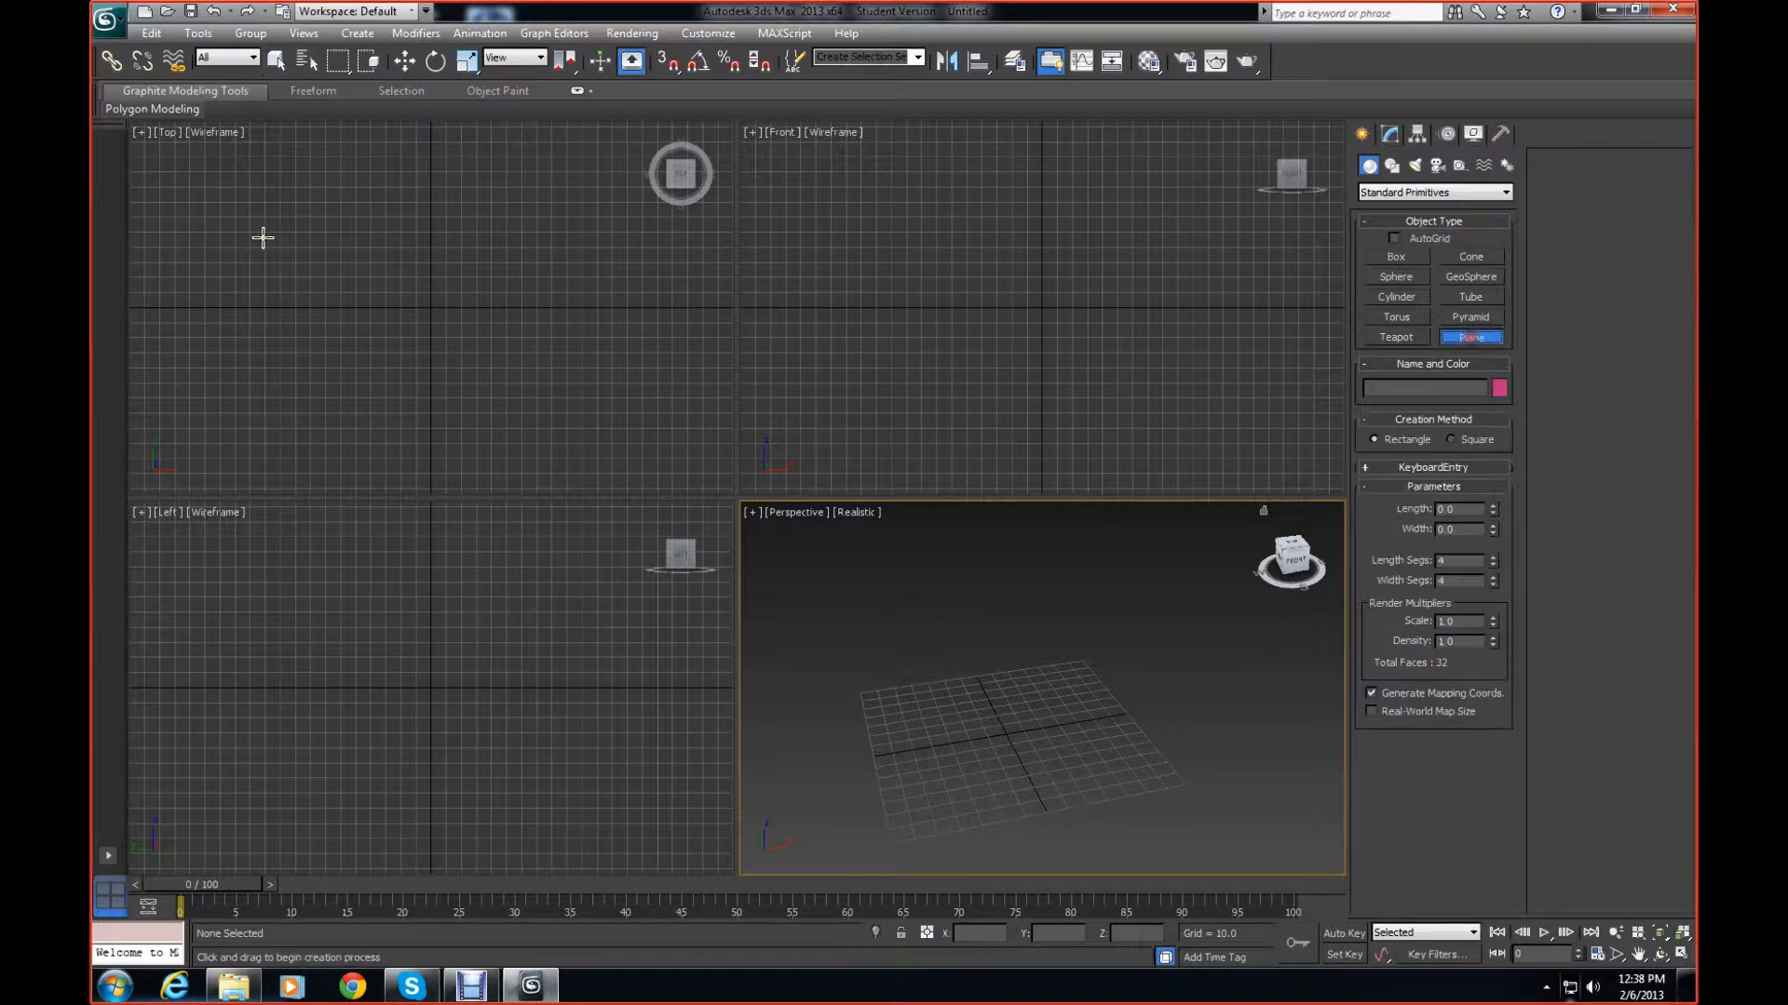
pyautogui.moveTo(371, 273); pyautogui.dragTo(501, 448)
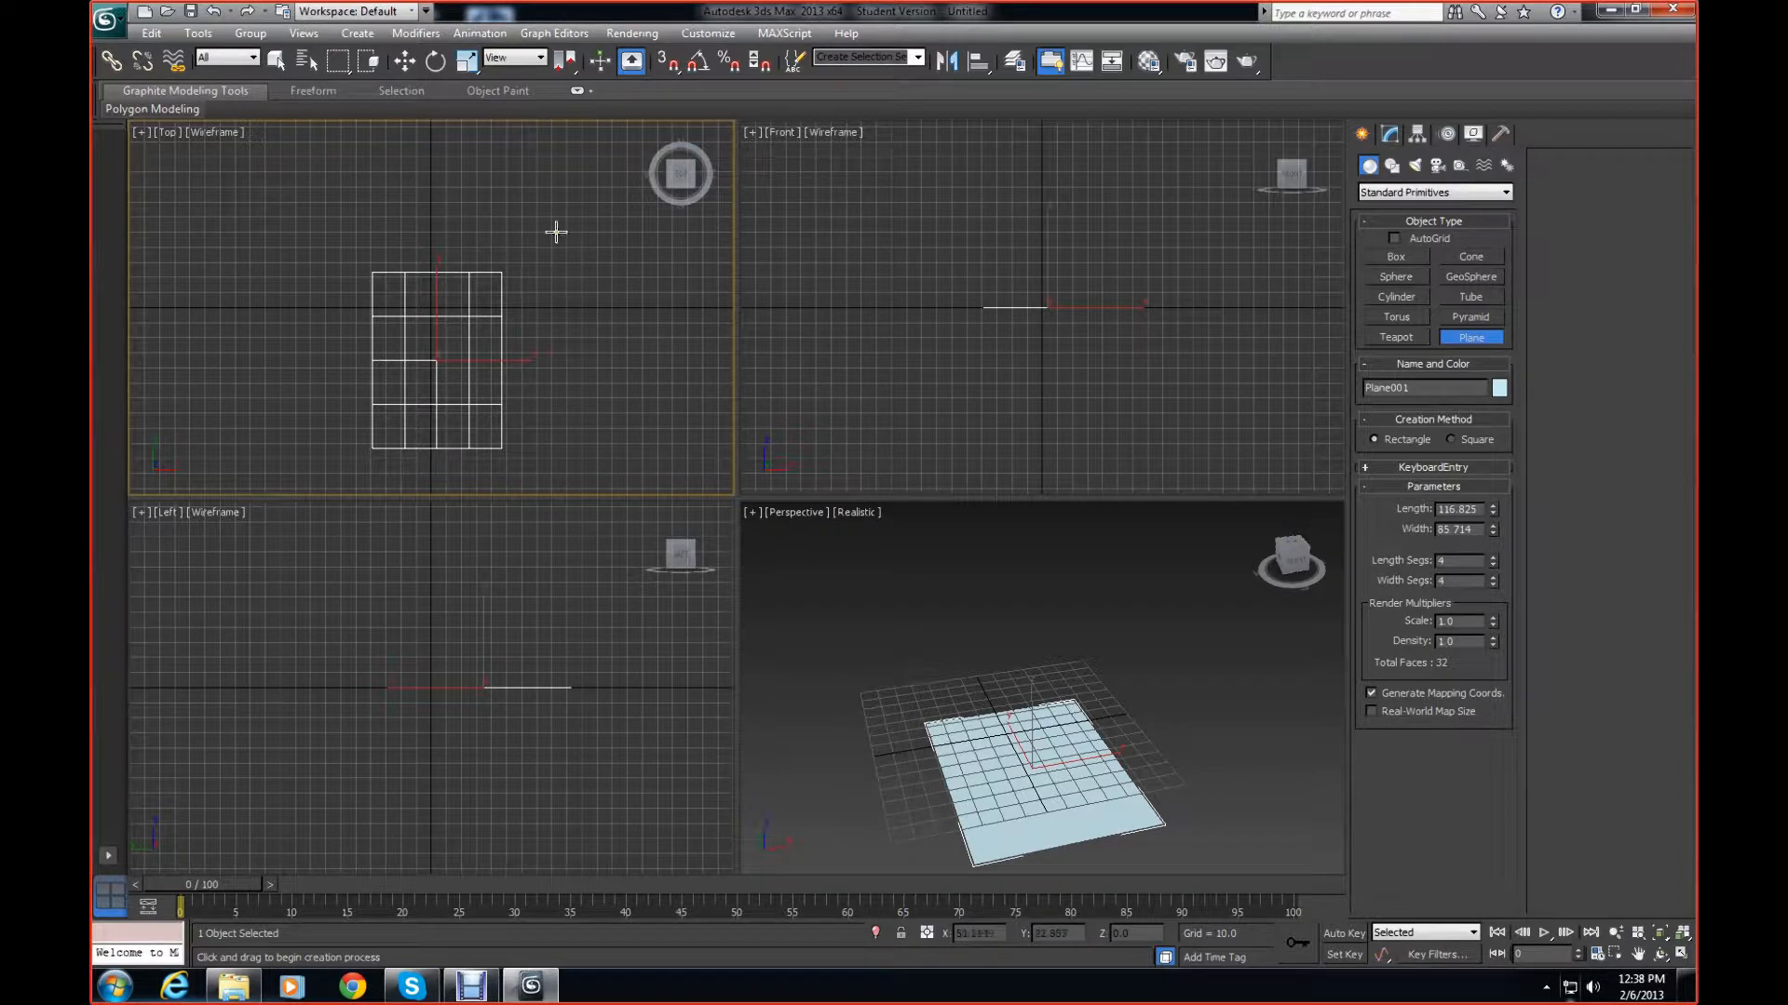
pyautogui.rightClick(590, 246)
# Set the plane's length to 115 and its width to 85
pyautogui.click(1389, 133)
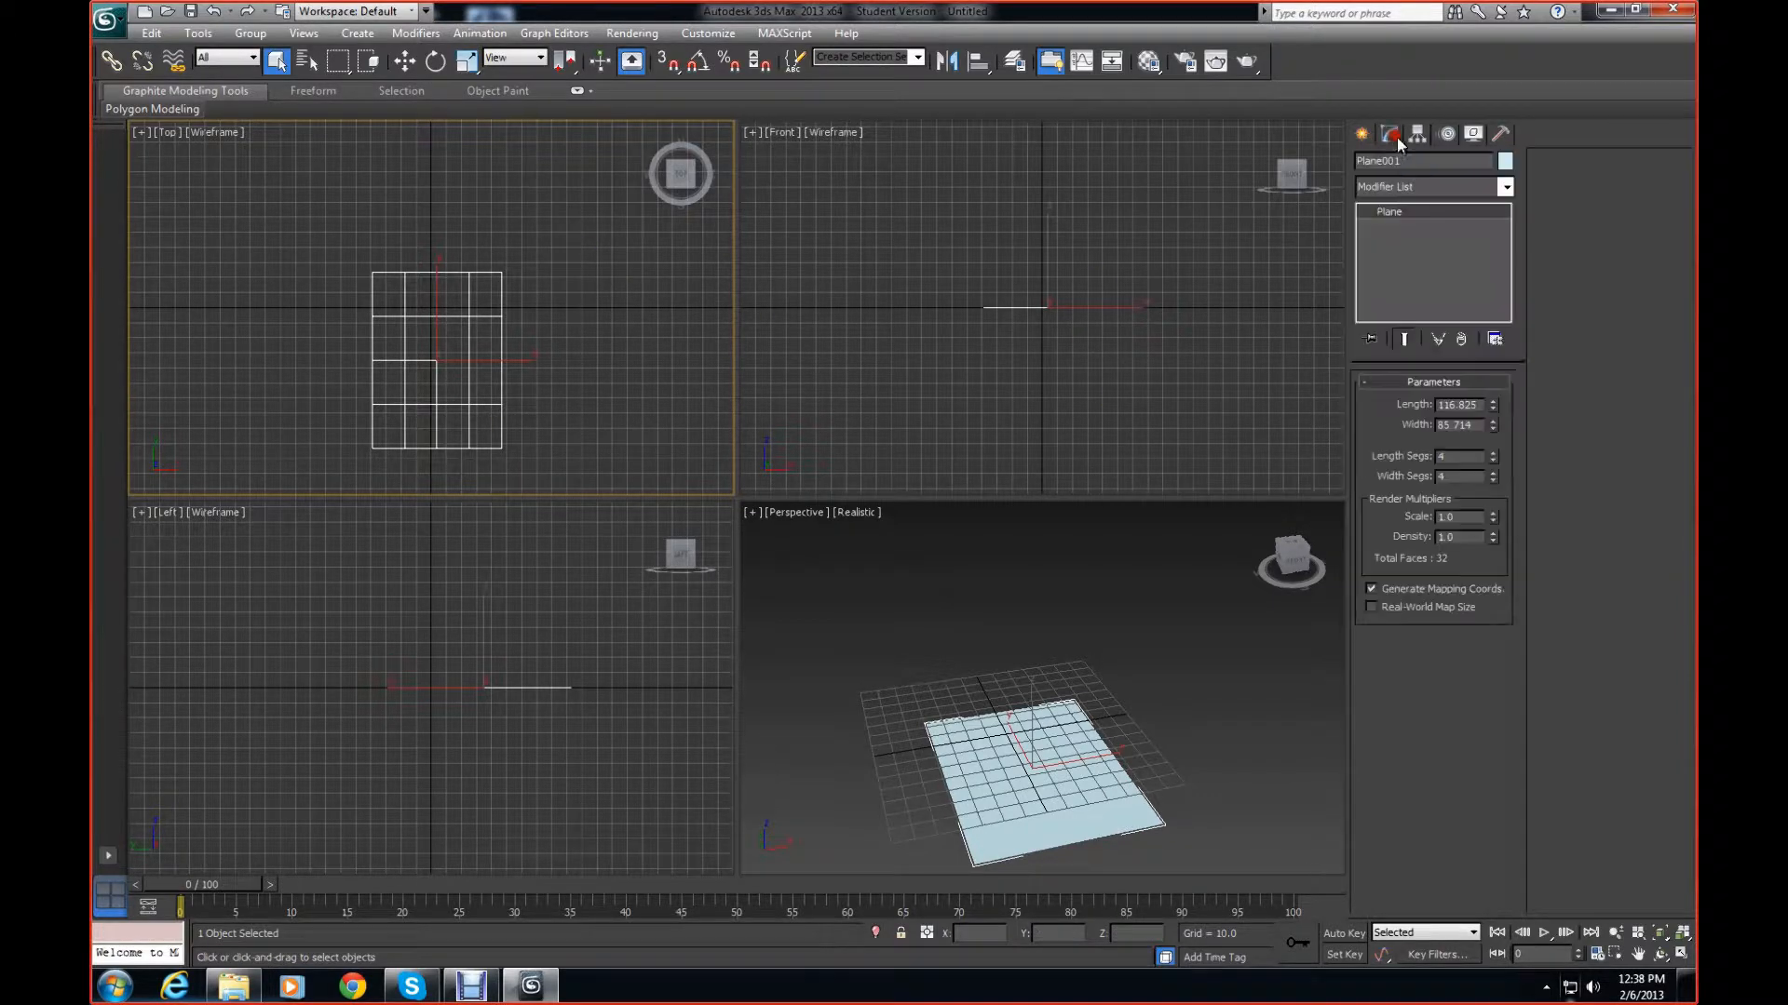
pyautogui.moveTo(1479, 406); pyautogui.dragTo(1311, 403)
pyautogui.write('115')
pyautogui.press('Return')
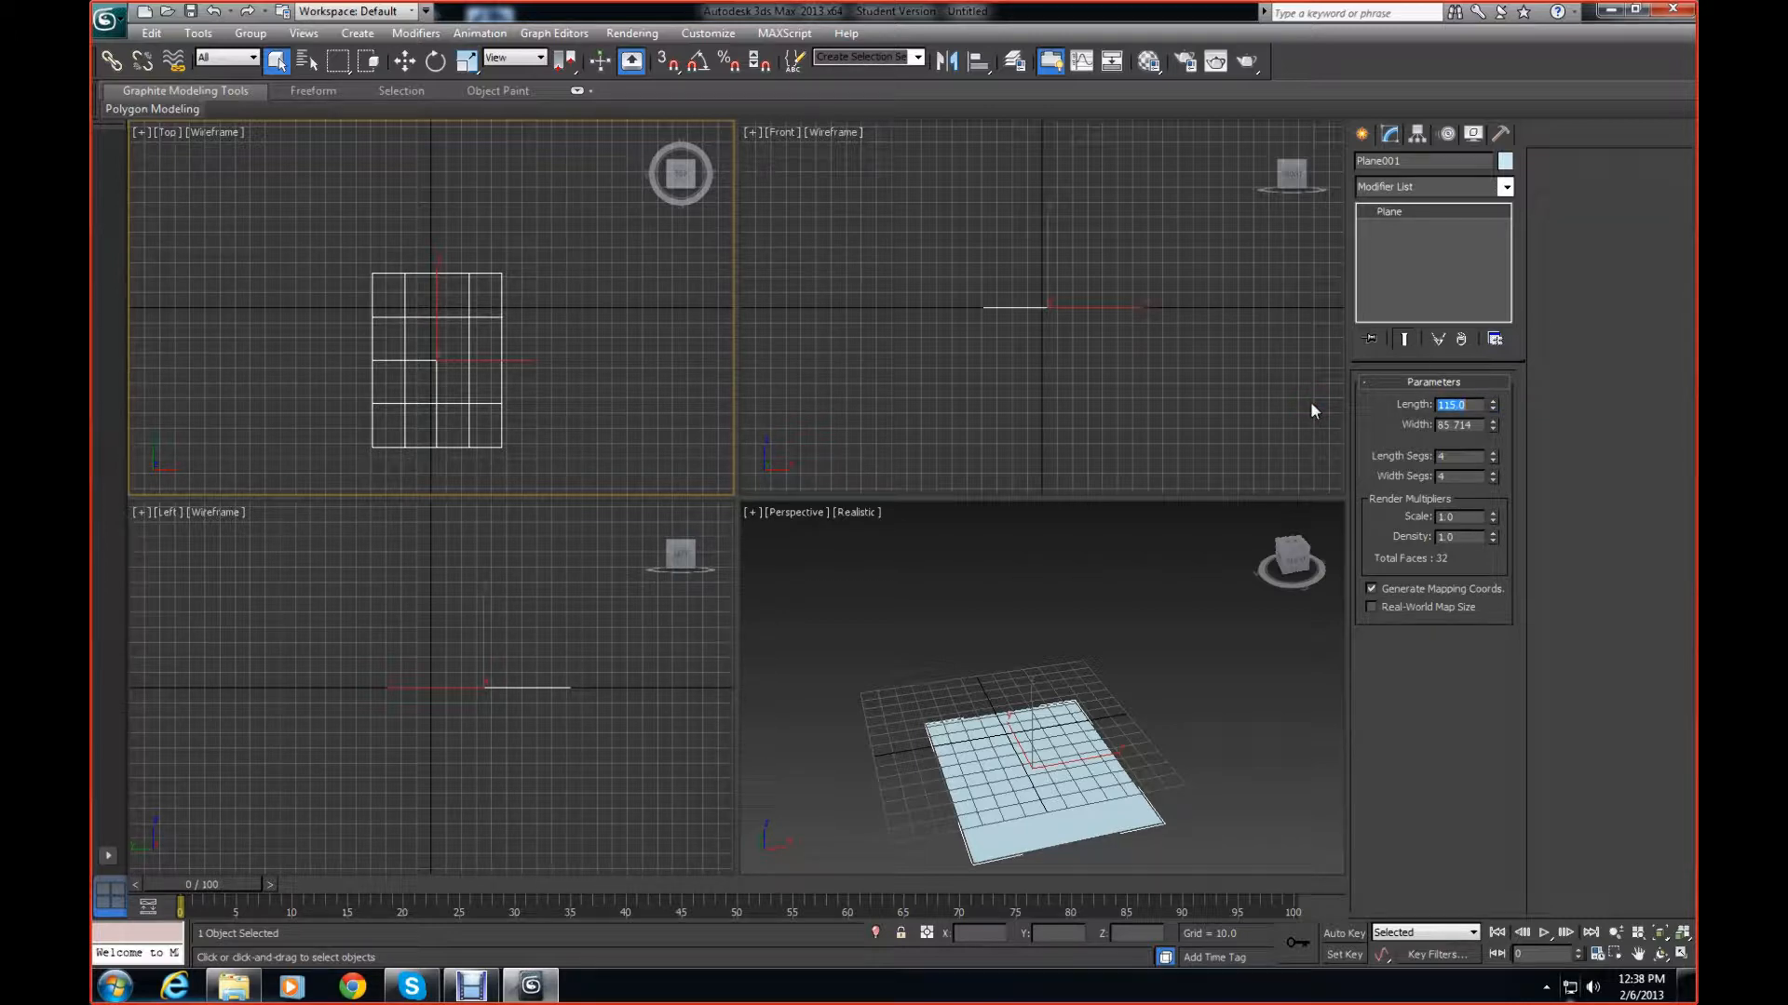
pyautogui.press('Tab')
pyautogui.write('85')
pyautogui.press('Return')
# Reduce the plane's length segments and width segments to 1 each
pyautogui.click(1493, 461)
pyautogui.click(1493, 461)
pyautogui.click(1493, 461)
pyautogui.click(1494, 473)
pyautogui.click(1493, 474)
pyautogui.click(1494, 481)
pyautogui.click(1493, 480)
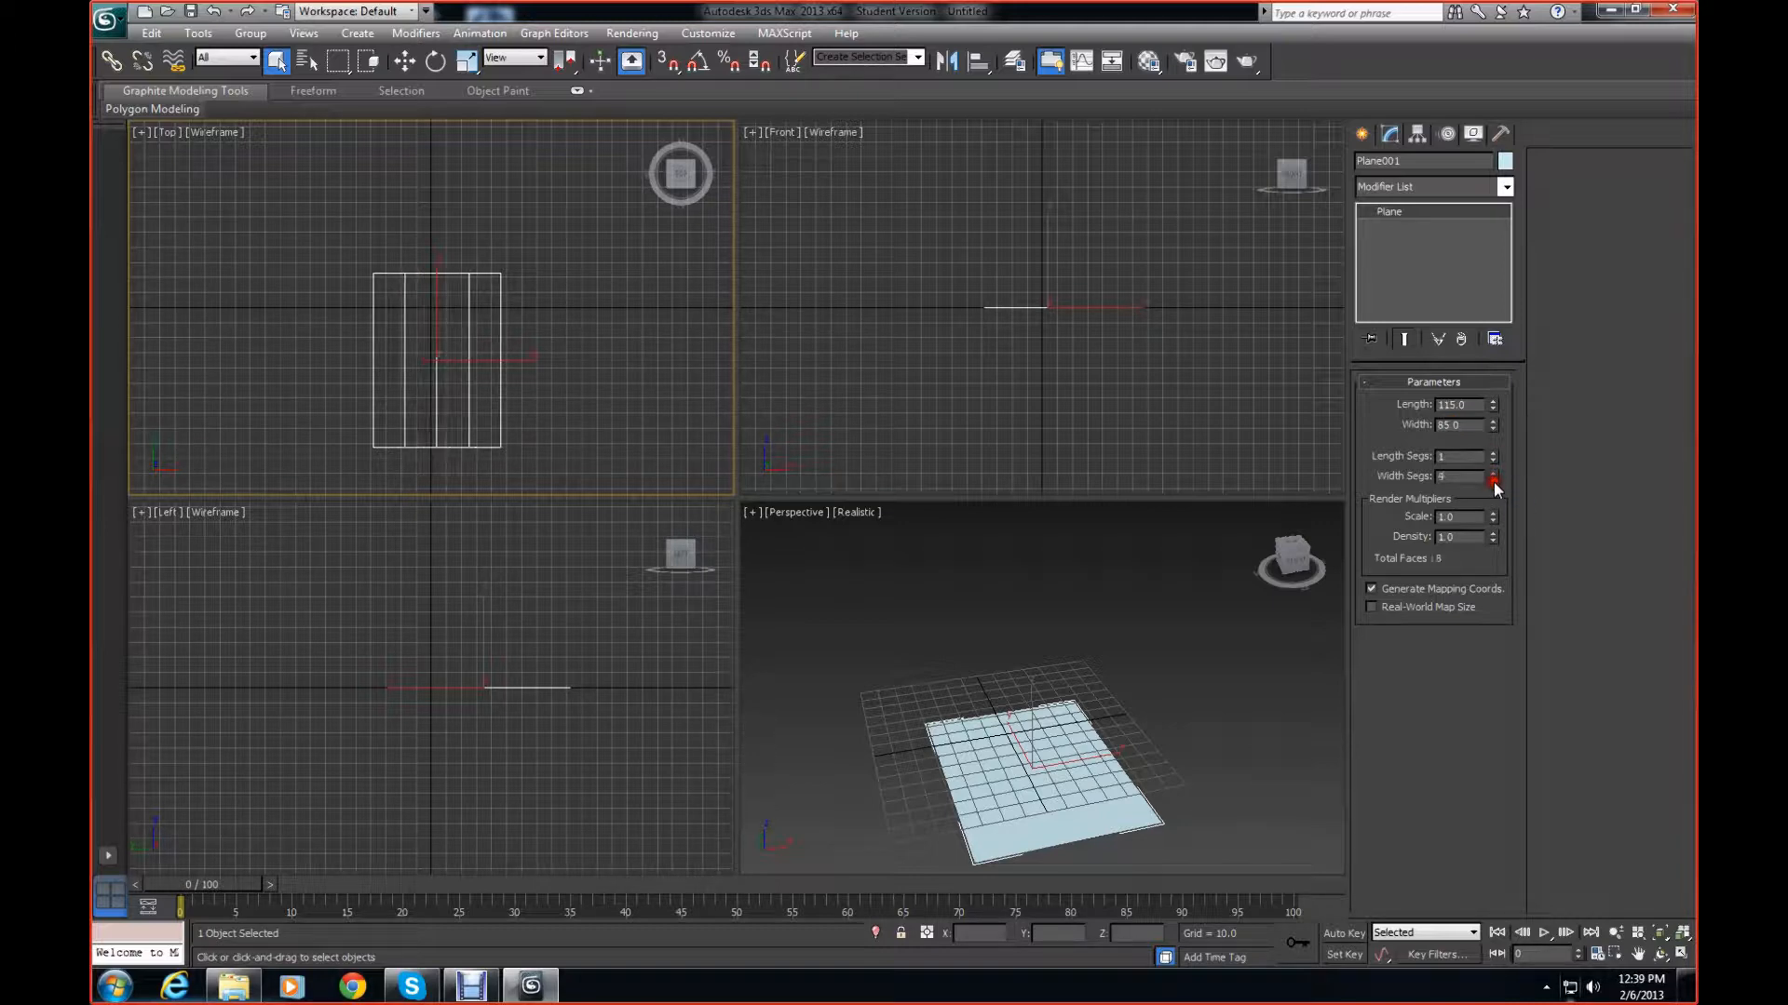
pyautogui.click(1494, 480)
pyautogui.click(1493, 480)
pyautogui.click(1493, 480)
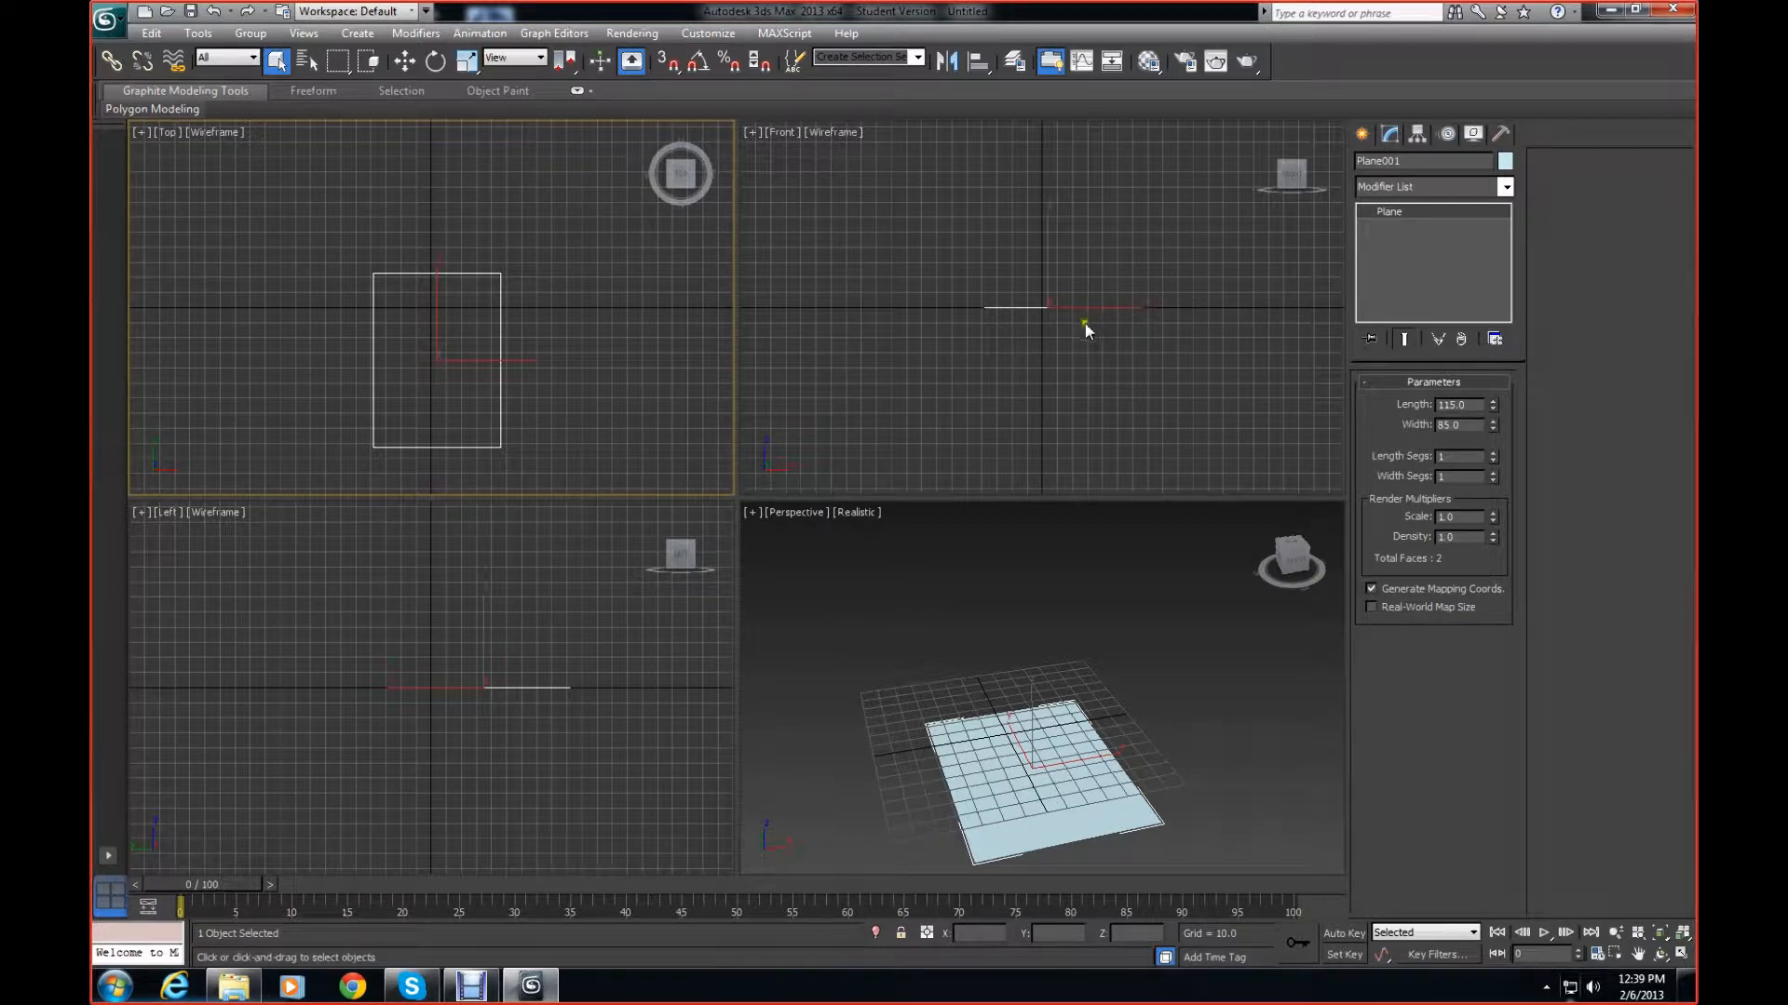
# Convert the plane to an Editable Poly
pyautogui.click(624, 337)
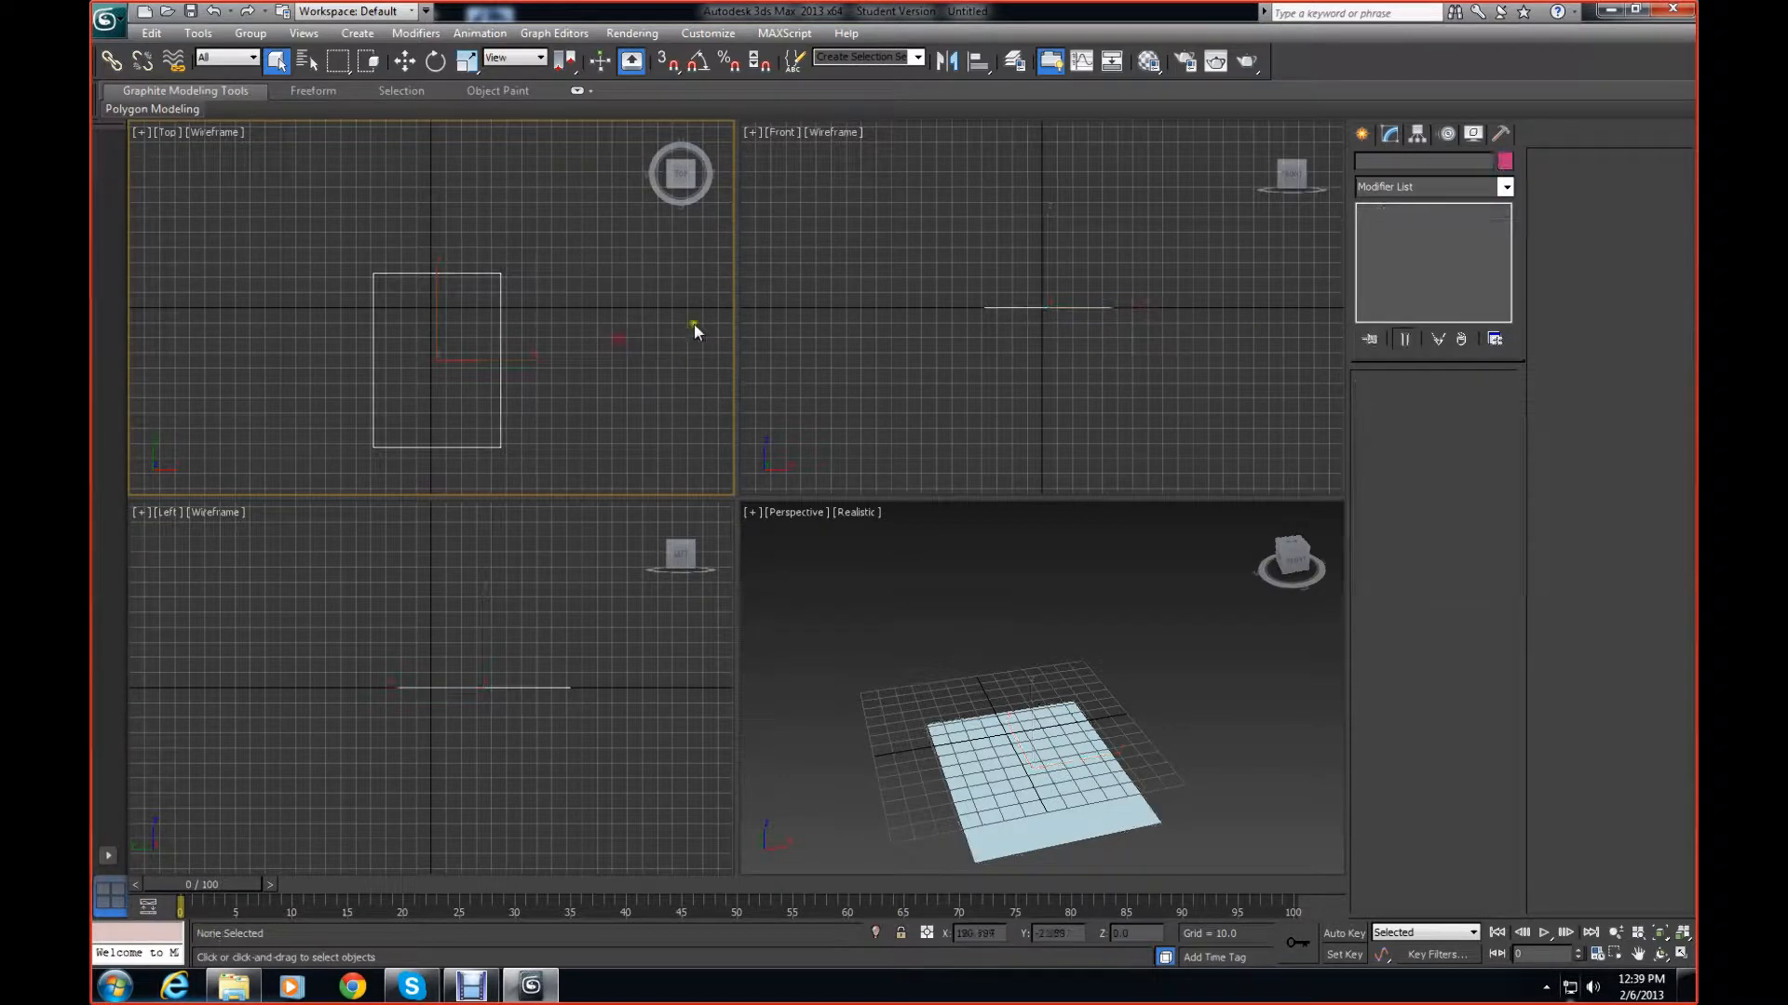
pyautogui.click(489, 388)
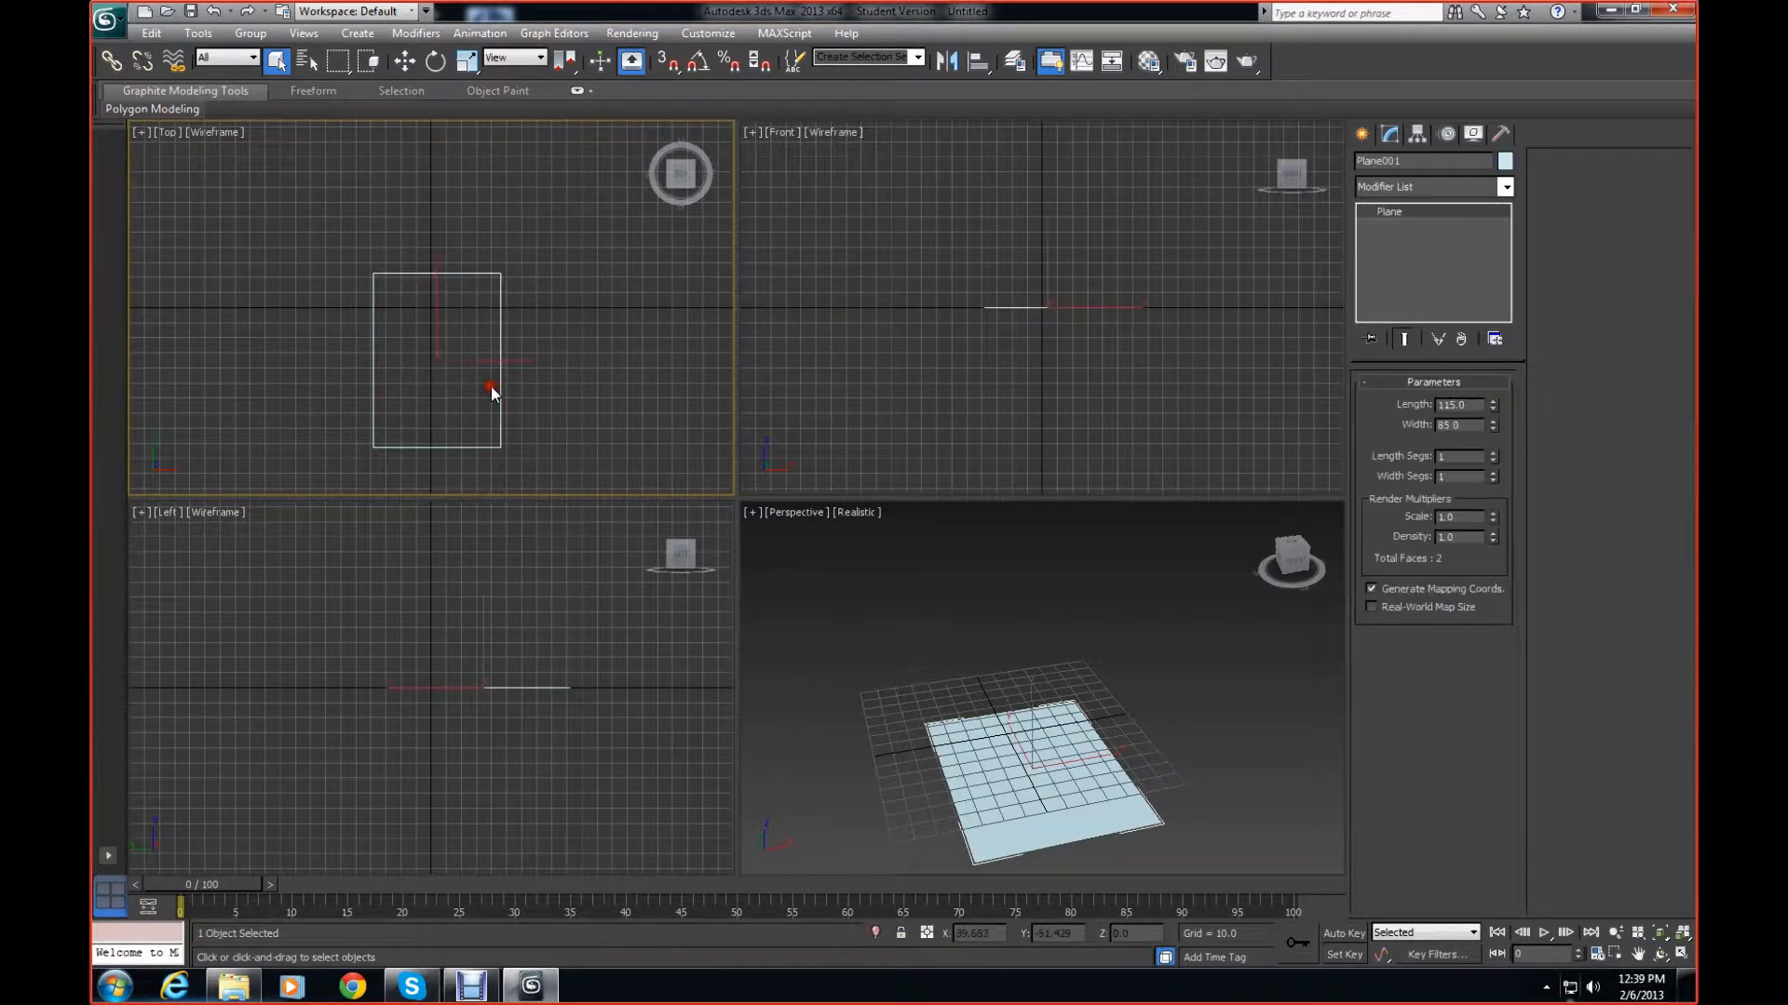
pyautogui.rightClick(479, 383)
pyautogui.moveTo(556, 555)
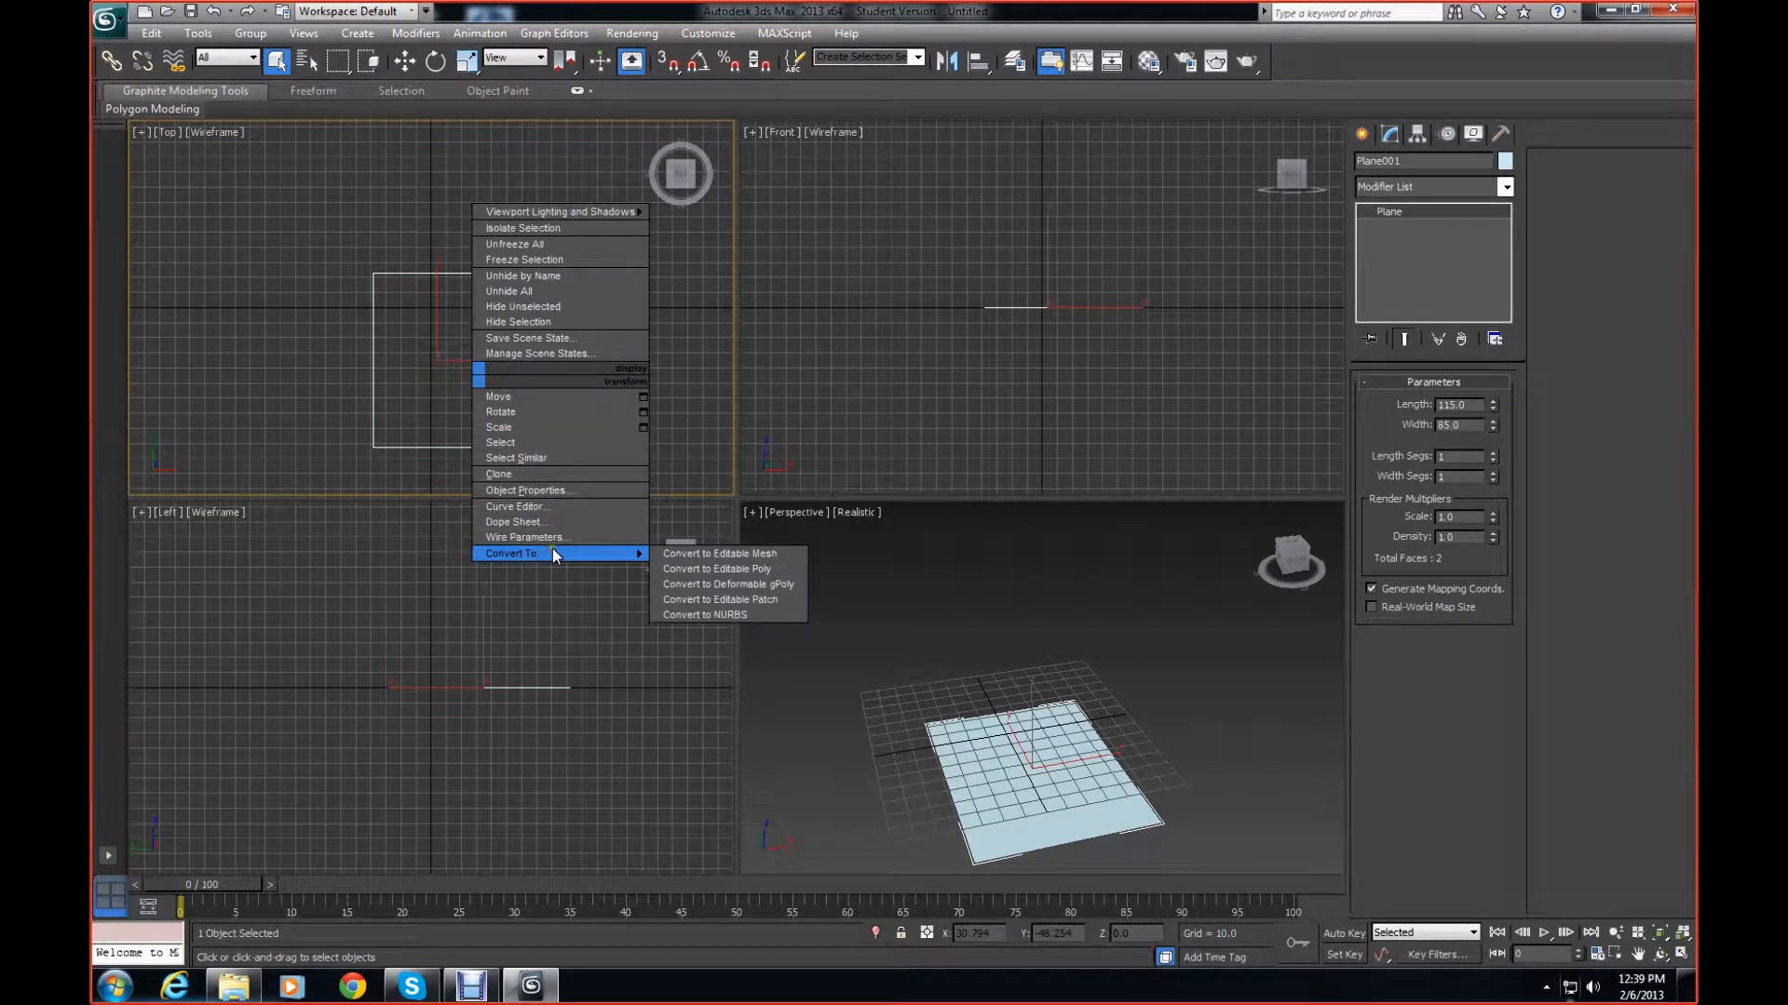
pyautogui.click(679, 573)
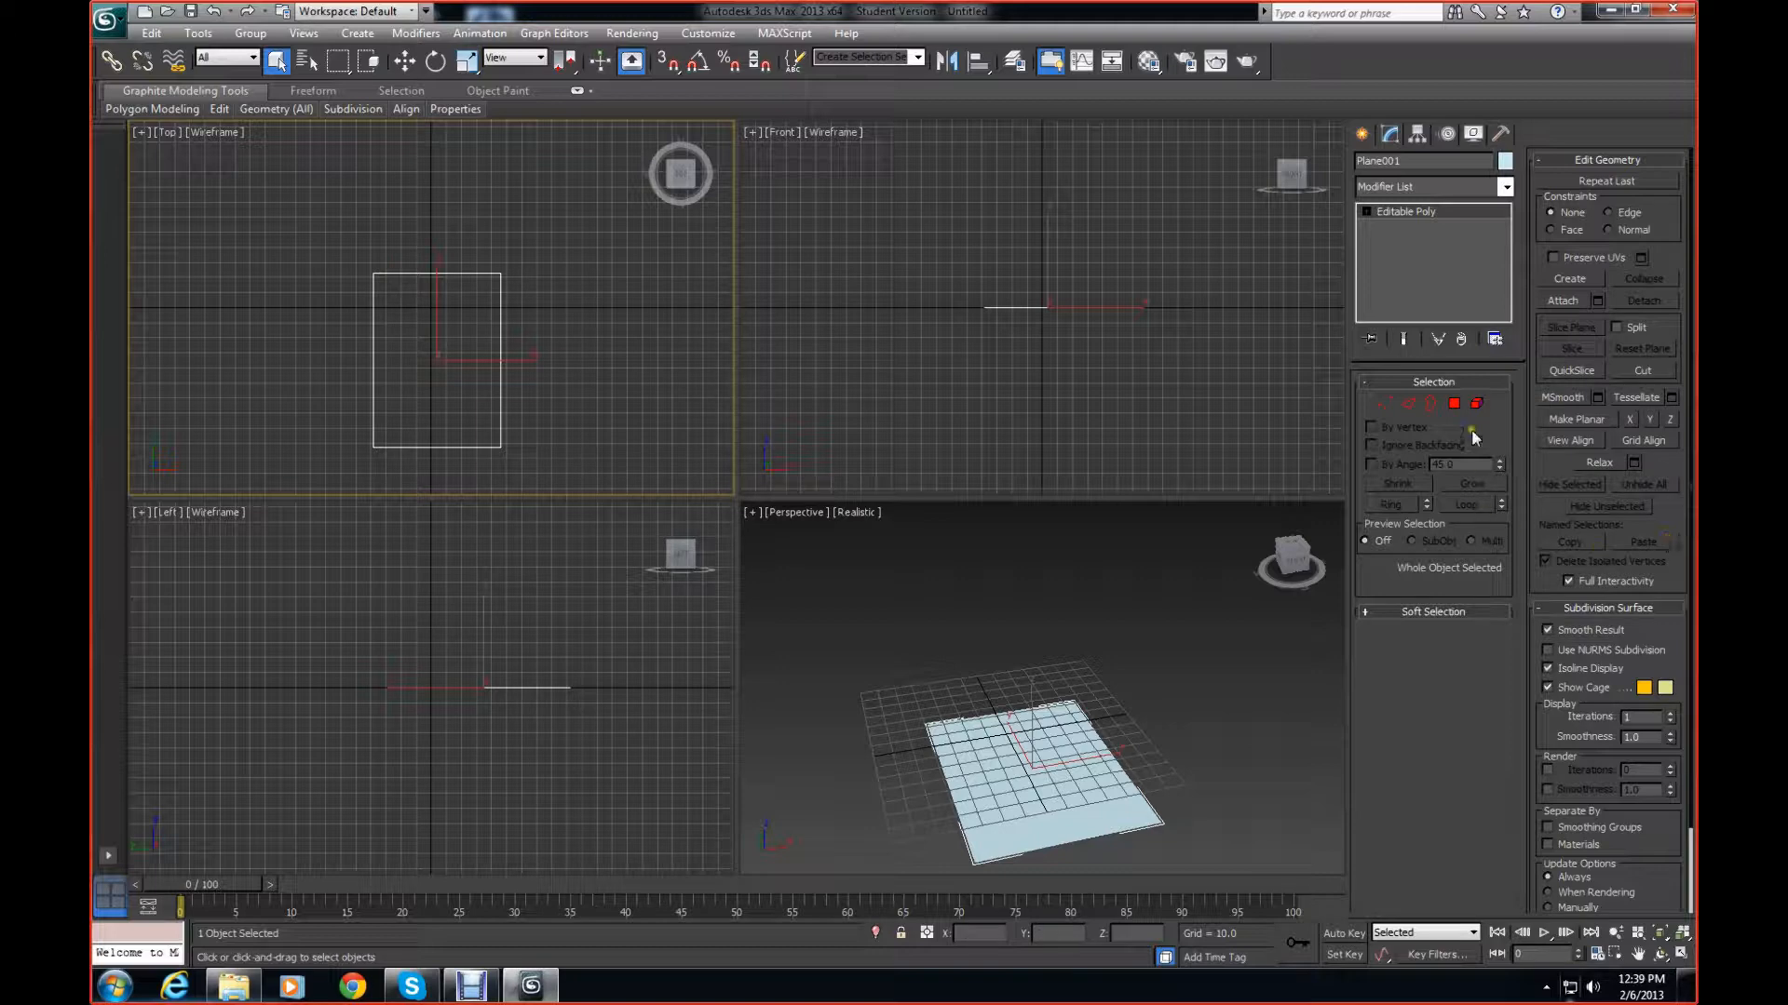
# Select the plane's single polygon and move it to the origin, with X and Y at 0
pyautogui.click(1453, 403)
pyautogui.click(435, 344)
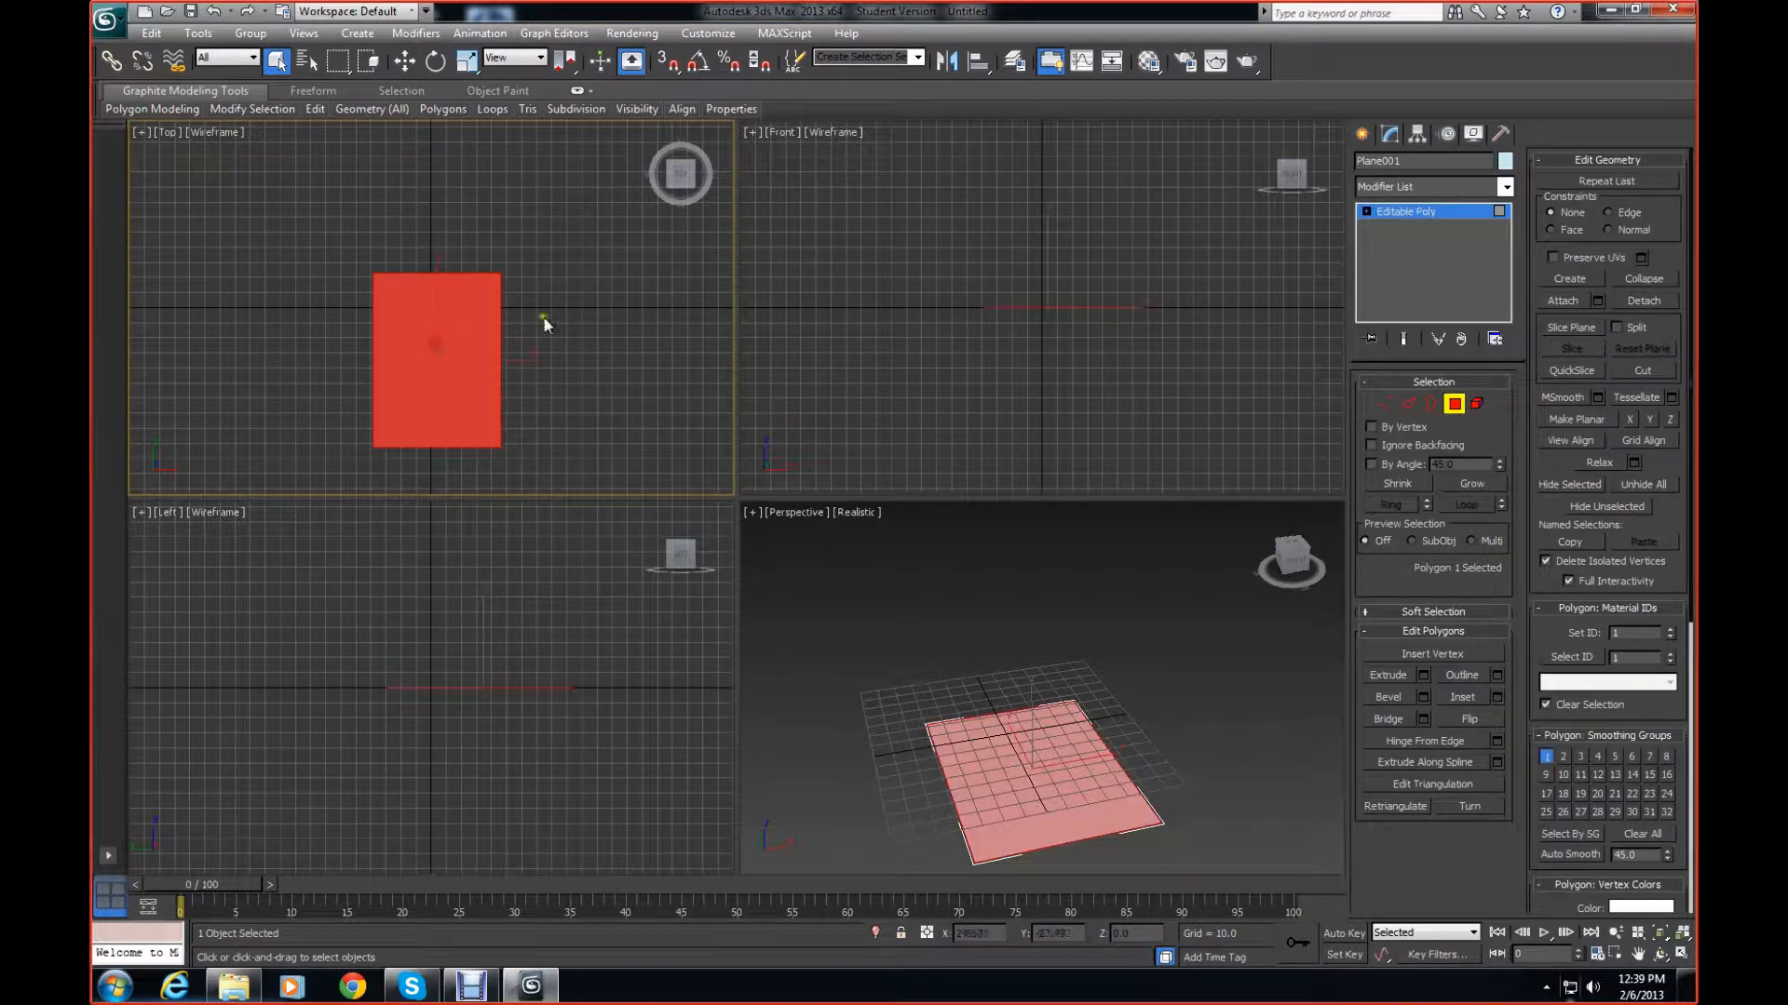
pyautogui.click(1301, 608)
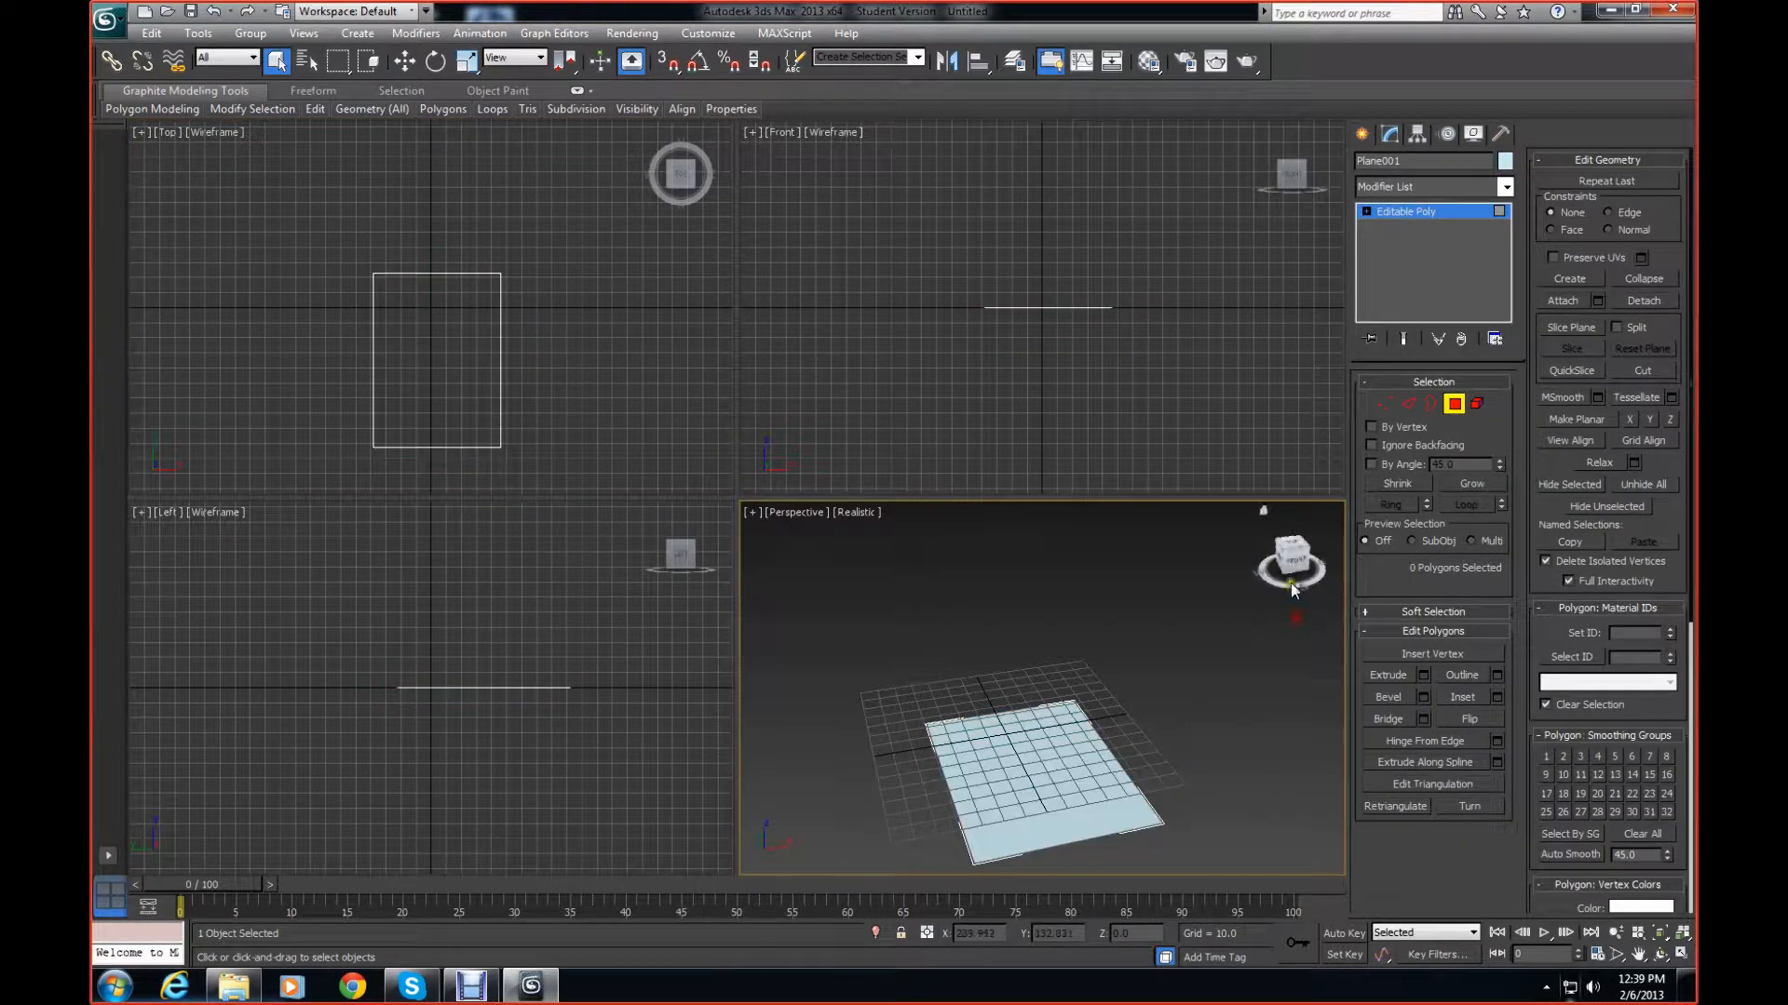
pyautogui.click(1094, 742)
pyautogui.moveTo(1286, 570); pyautogui.dragTo(1285, 618)
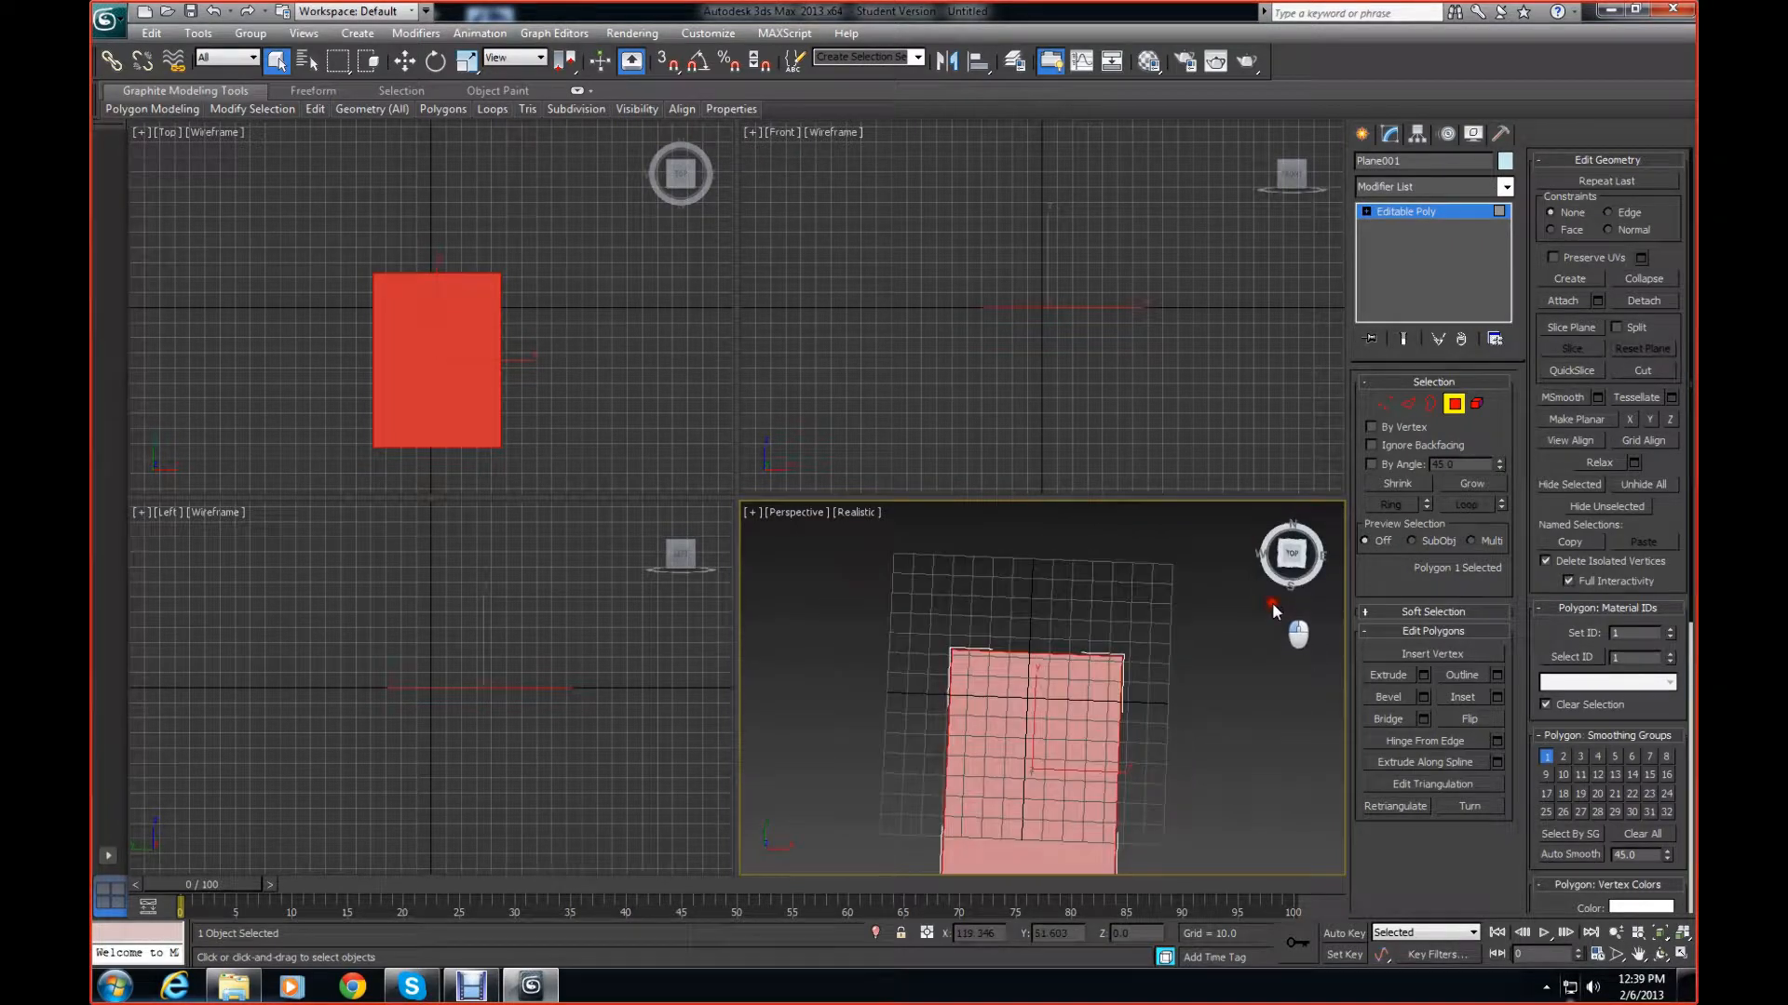
pyautogui.moveTo(1201, 578); pyautogui.dragTo(1207, 499, button='middle')
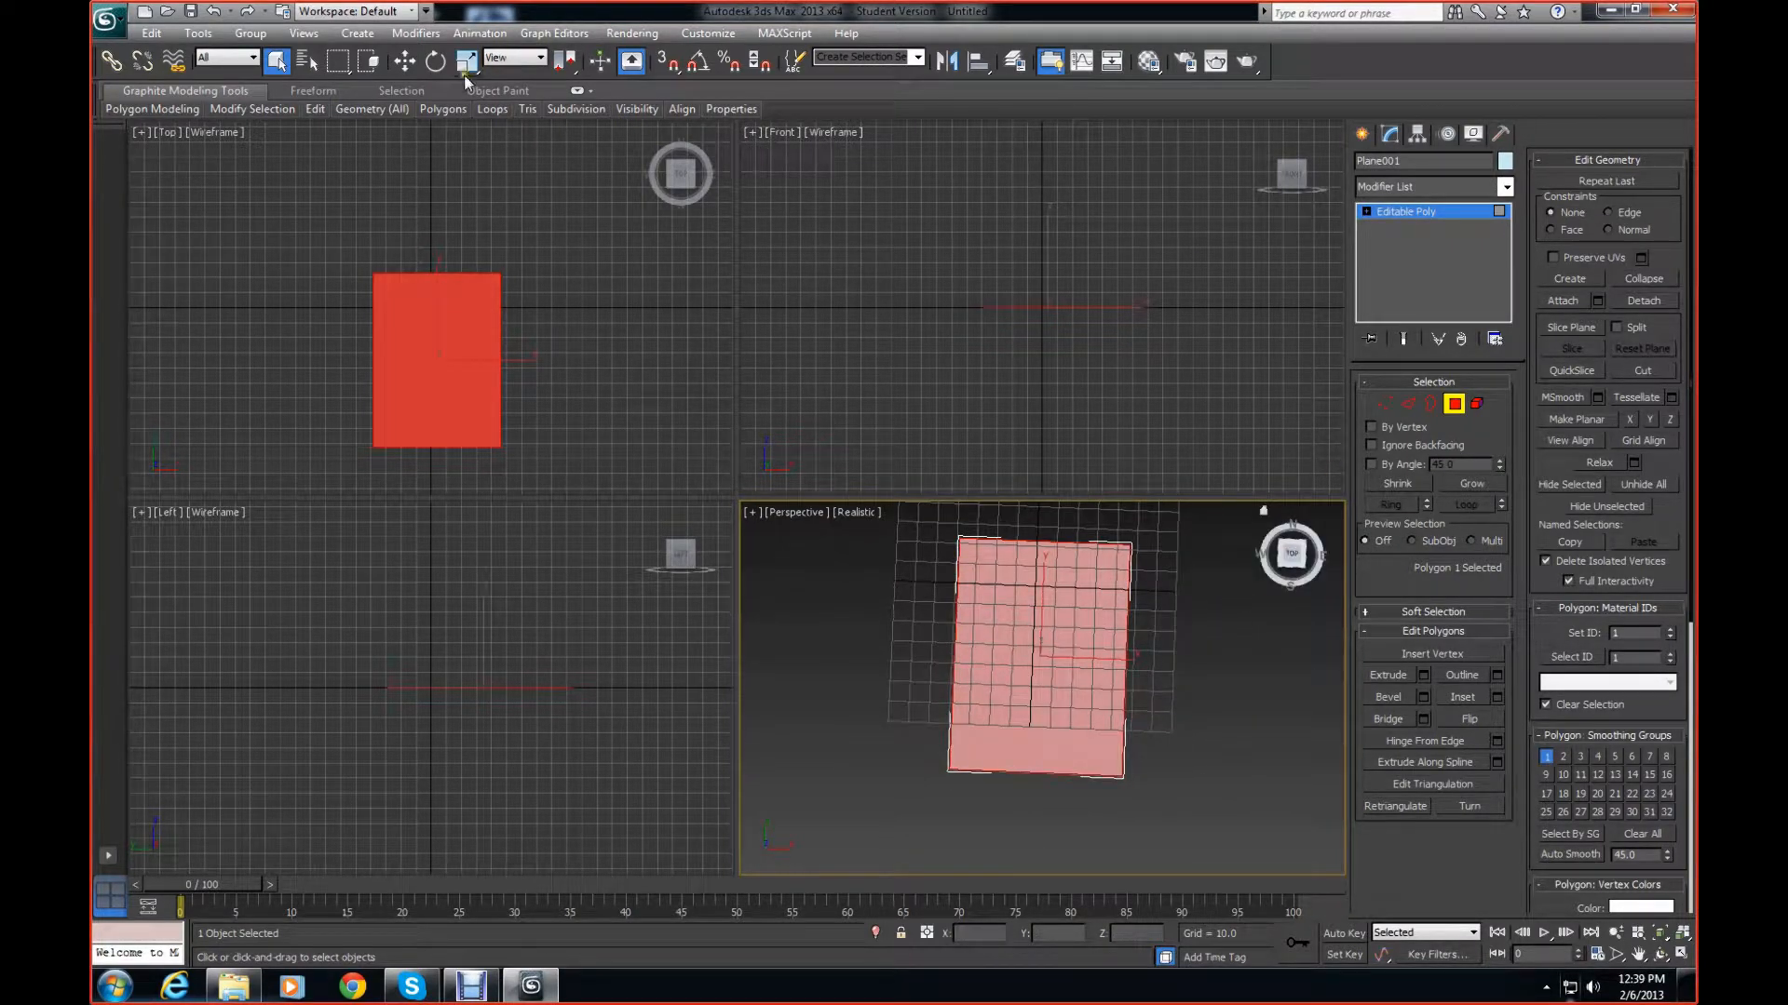
pyautogui.click(406, 61)
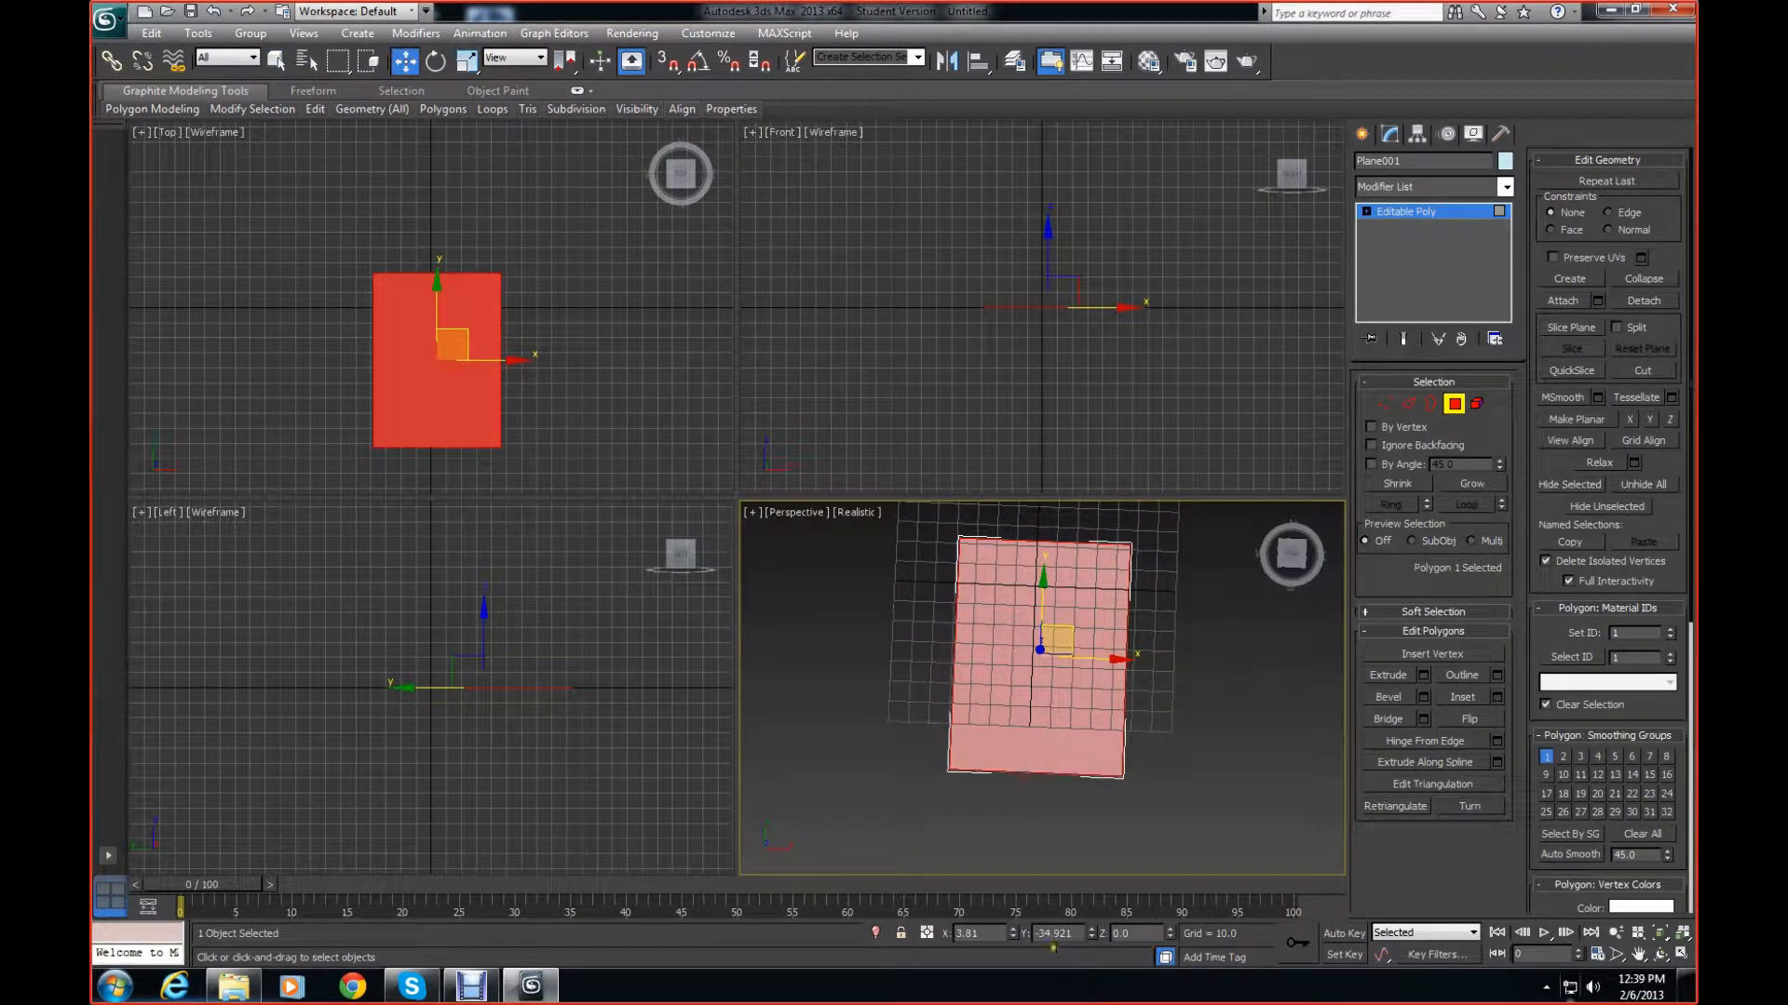
pyautogui.moveTo(1091, 935); pyautogui.dragTo(1091, 926)
pyautogui.rightClick(1013, 933)
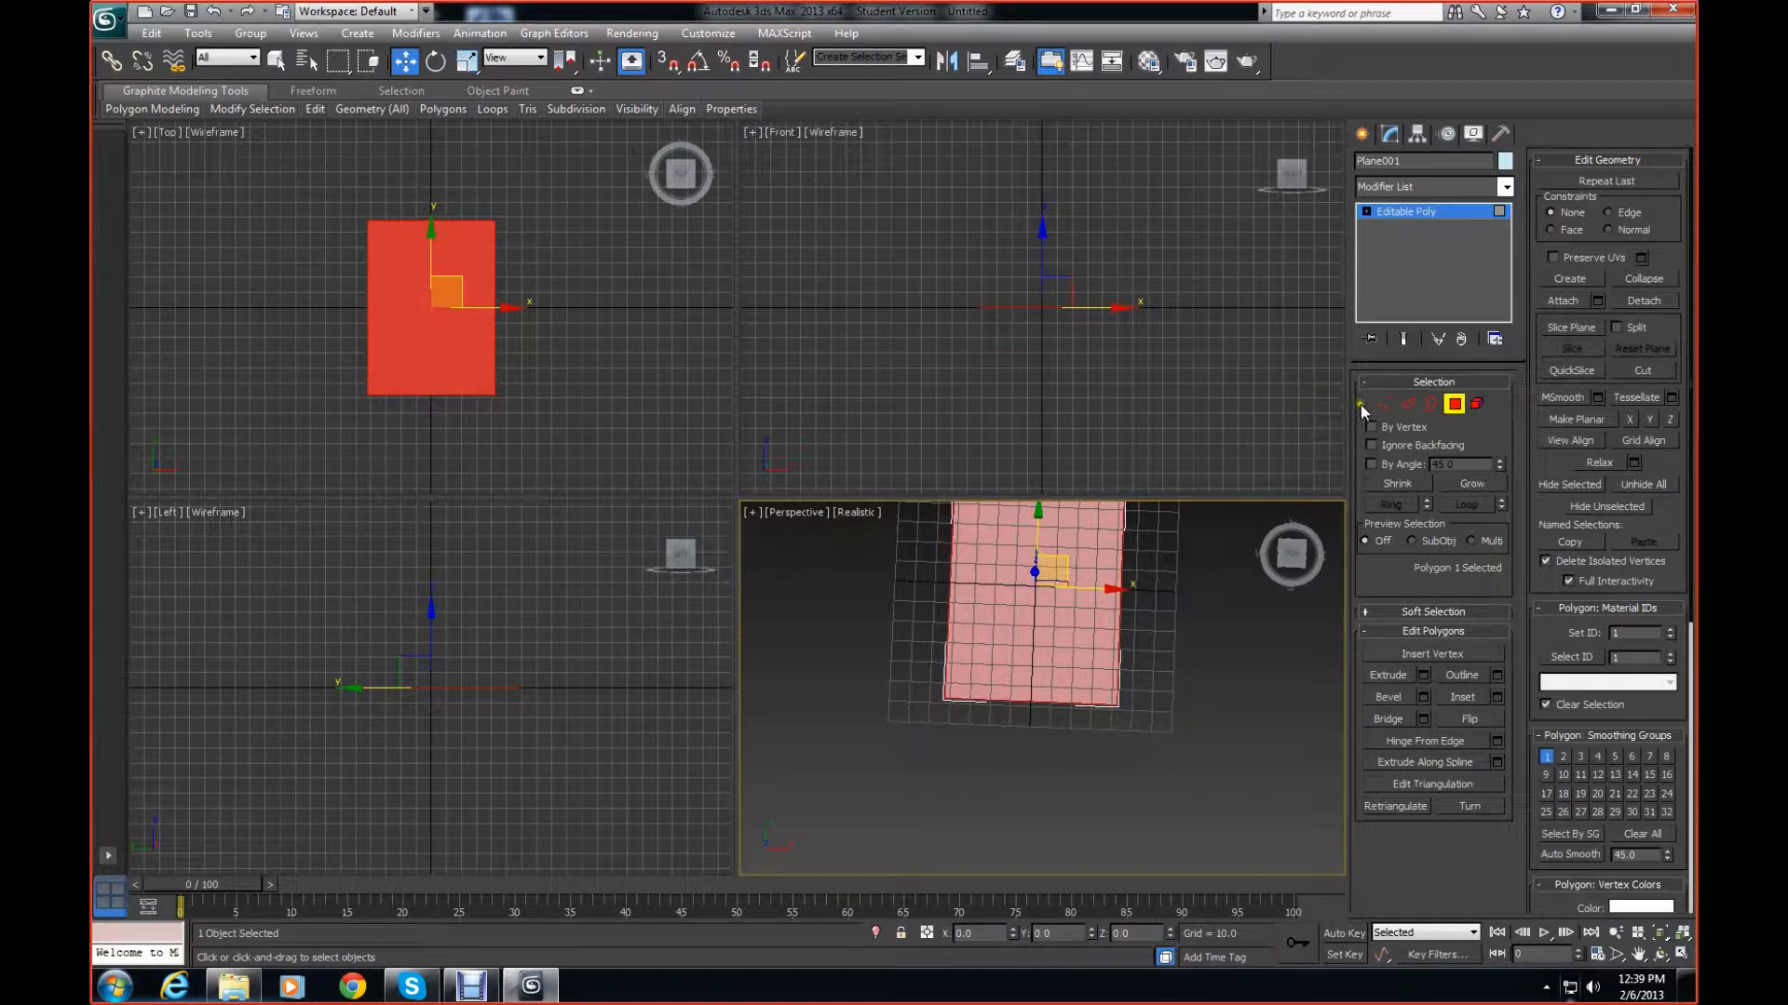
# Inset the plane's polygon by about 4.66 to form a narrow border around it
pyautogui.click(1497, 697)
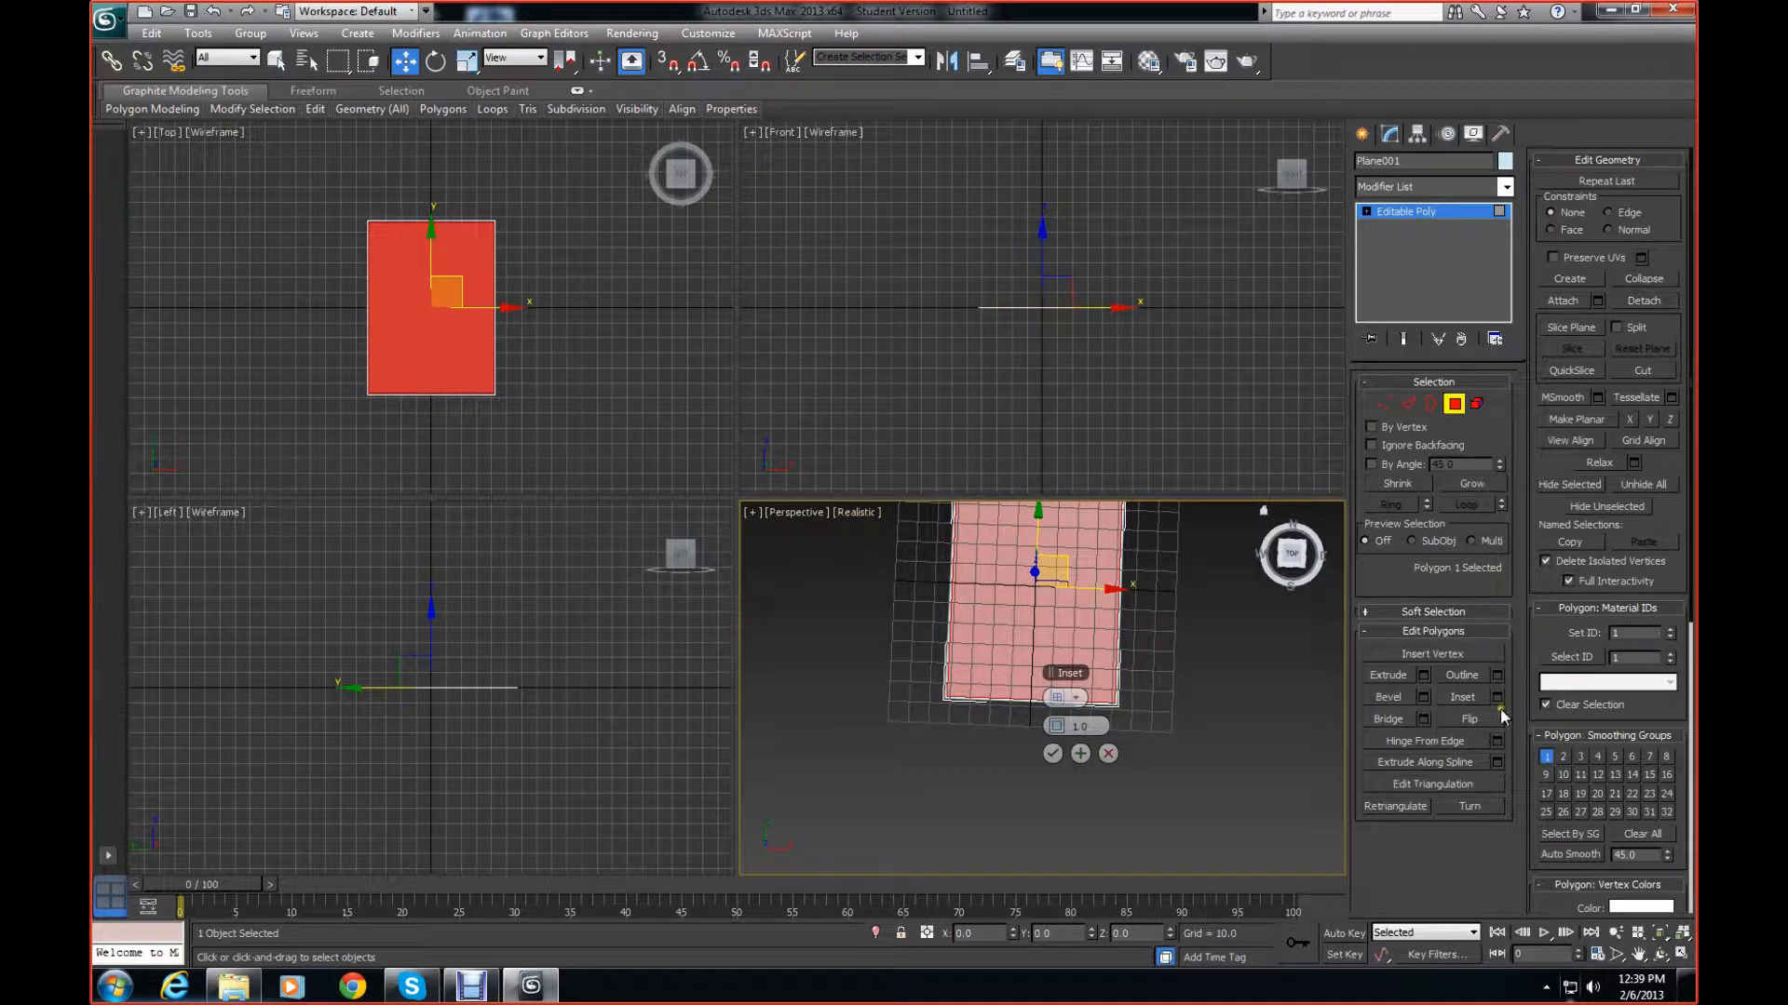
pyautogui.moveTo(1064, 732); pyautogui.dragTo(1089, 733)
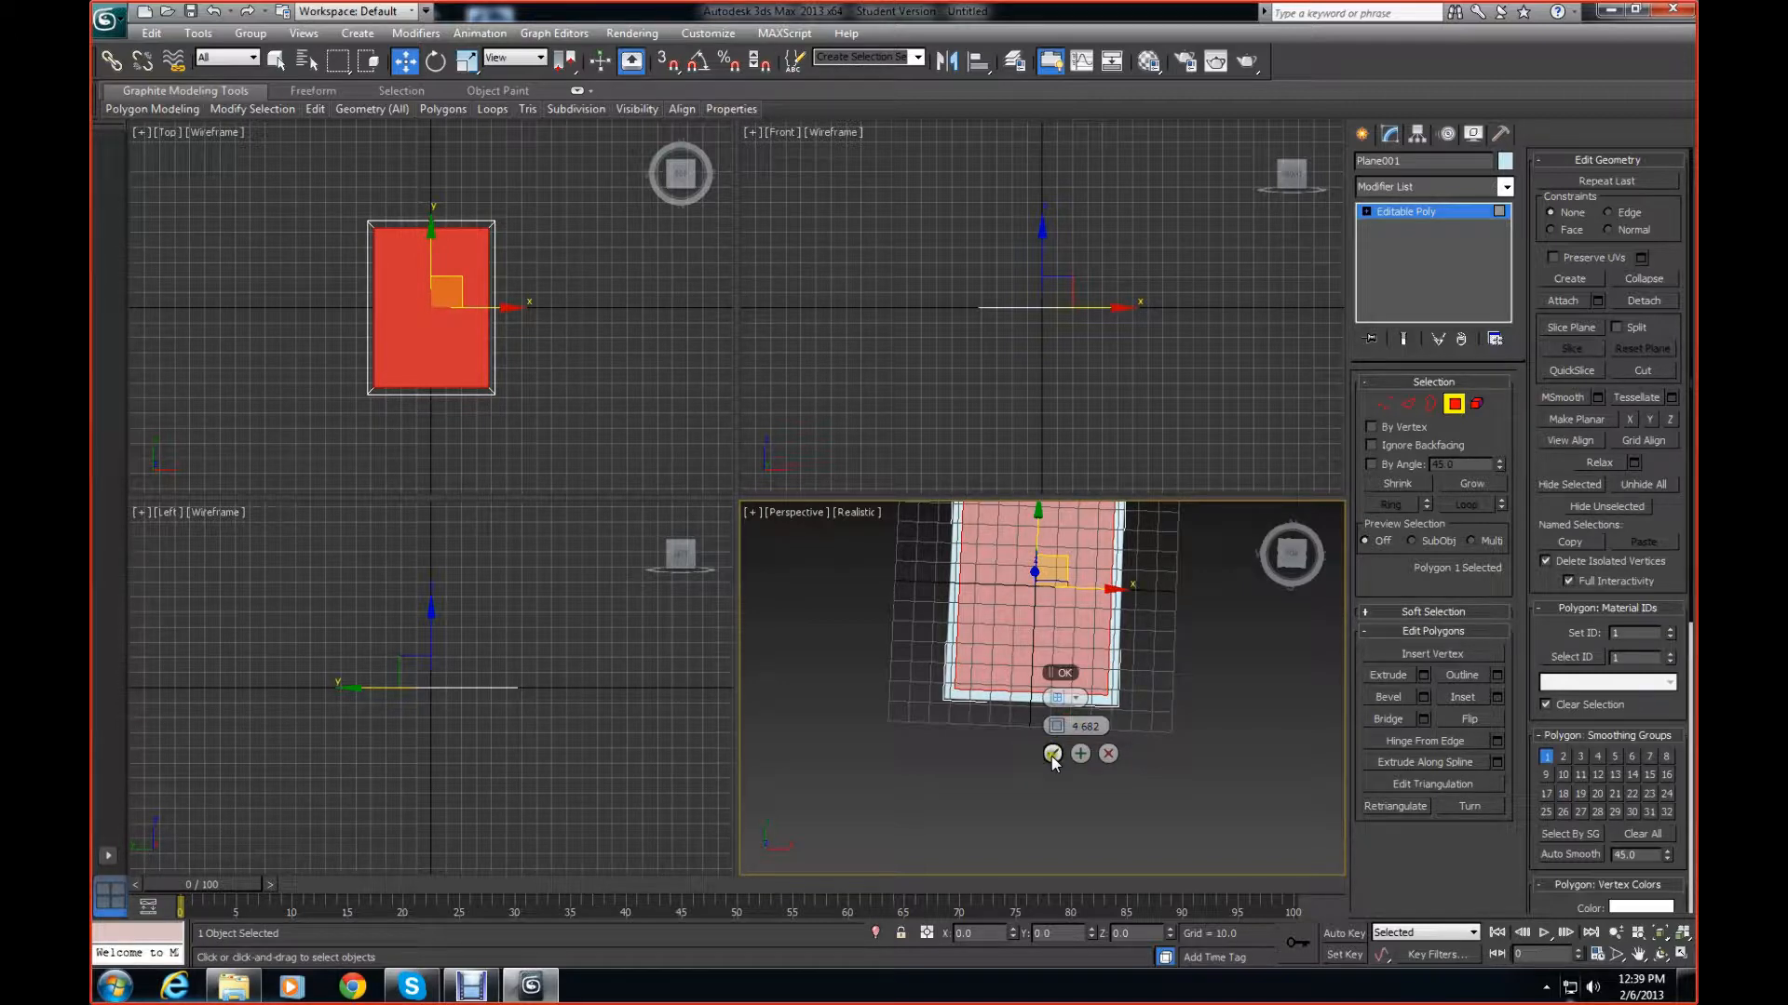
pyautogui.click(1052, 755)
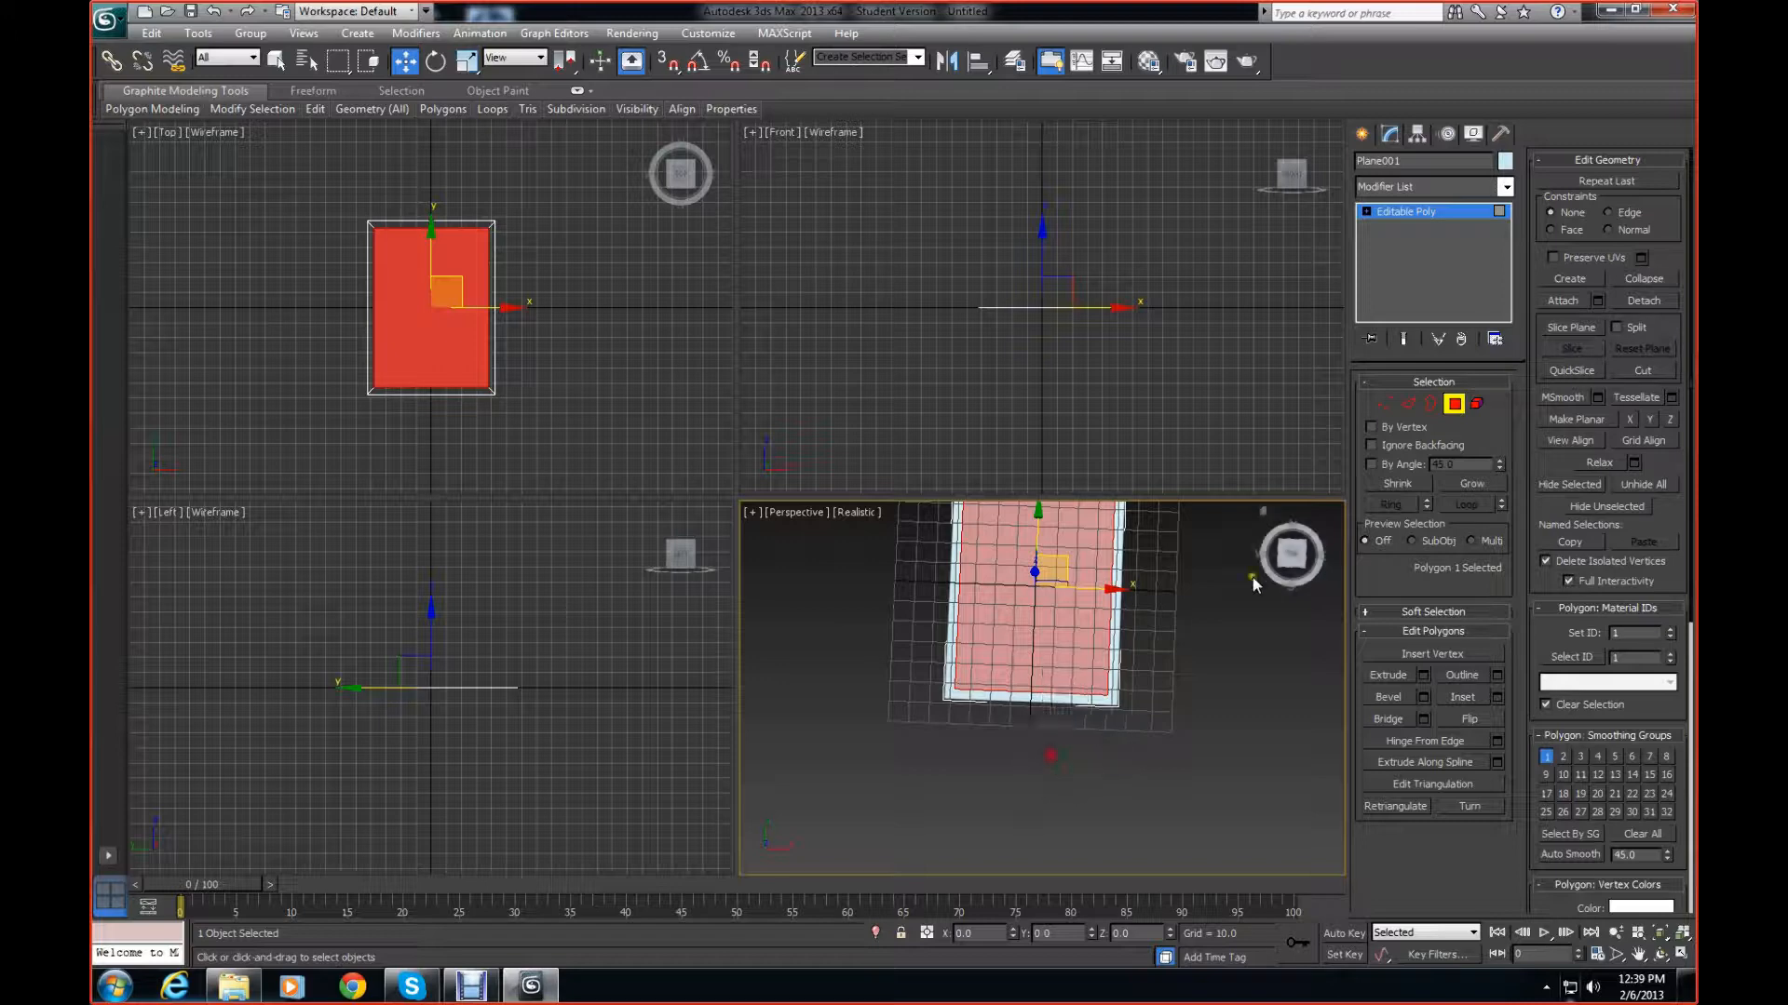
# Select the four border polygons around the inset face one at a time
pyautogui.click(1299, 558)
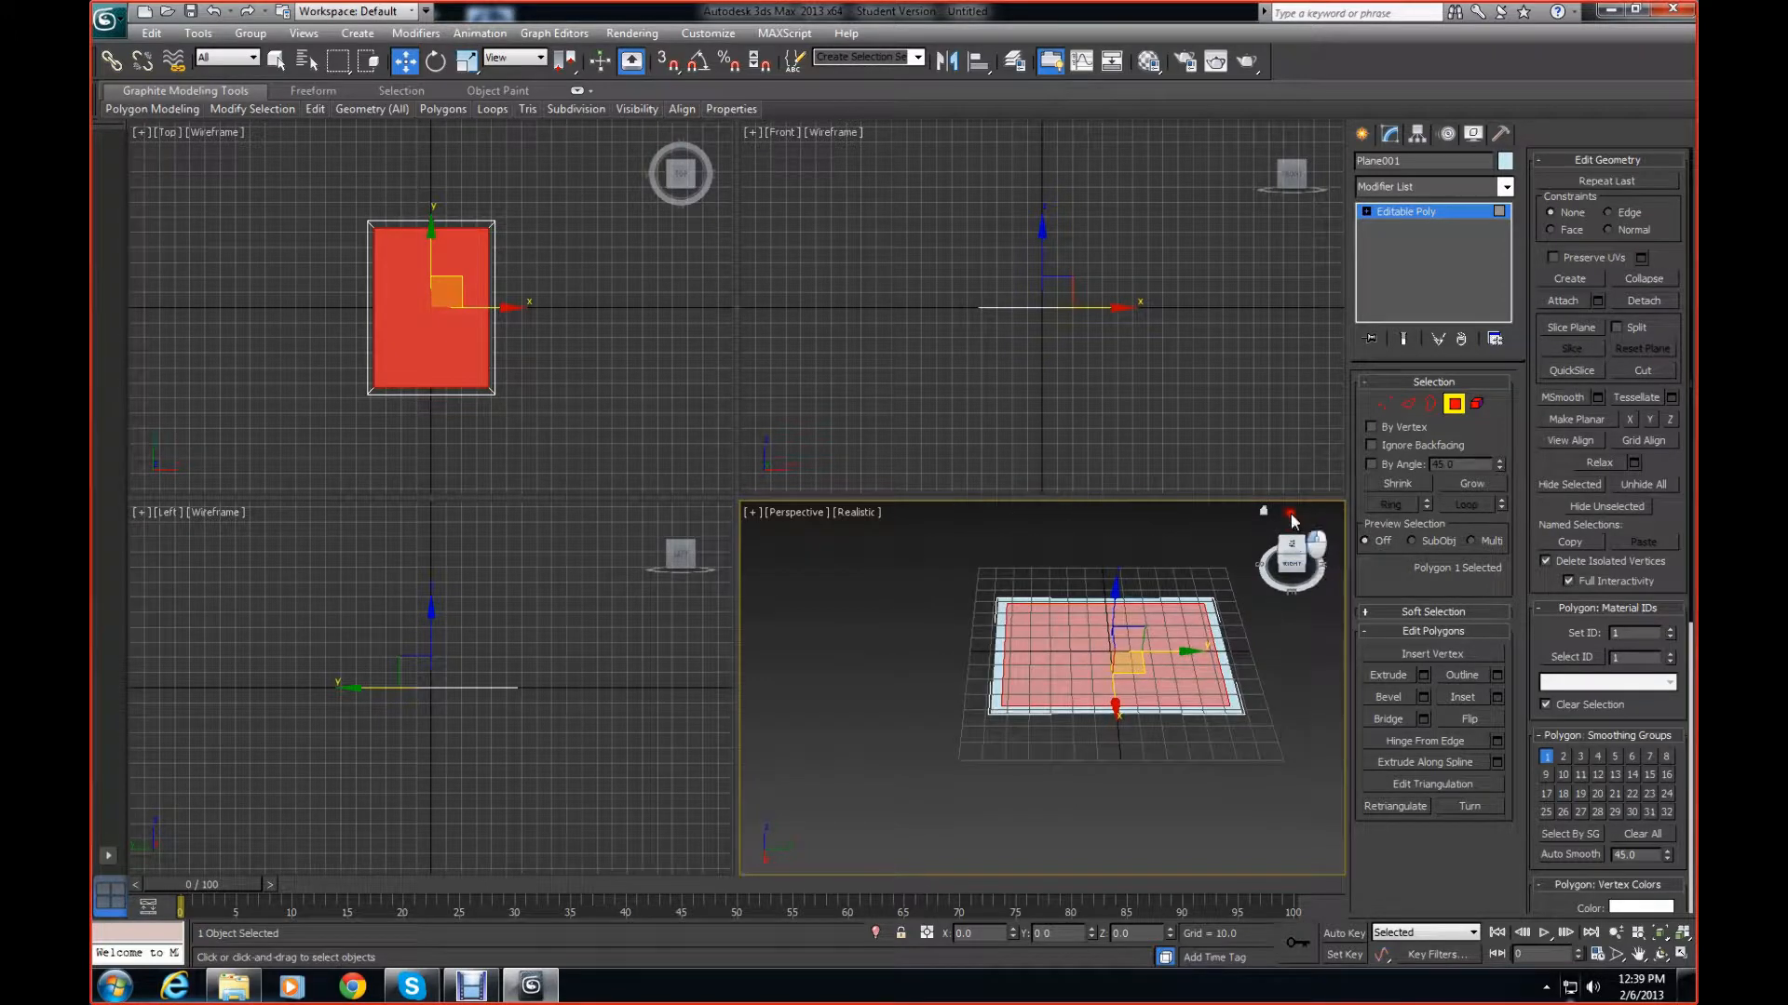
pyautogui.moveTo(1297, 557)
pyautogui.mouseDown()
pyautogui.moveTo(1296, 519)
pyautogui.moveTo(1305, 576)
pyautogui.mouseUp()
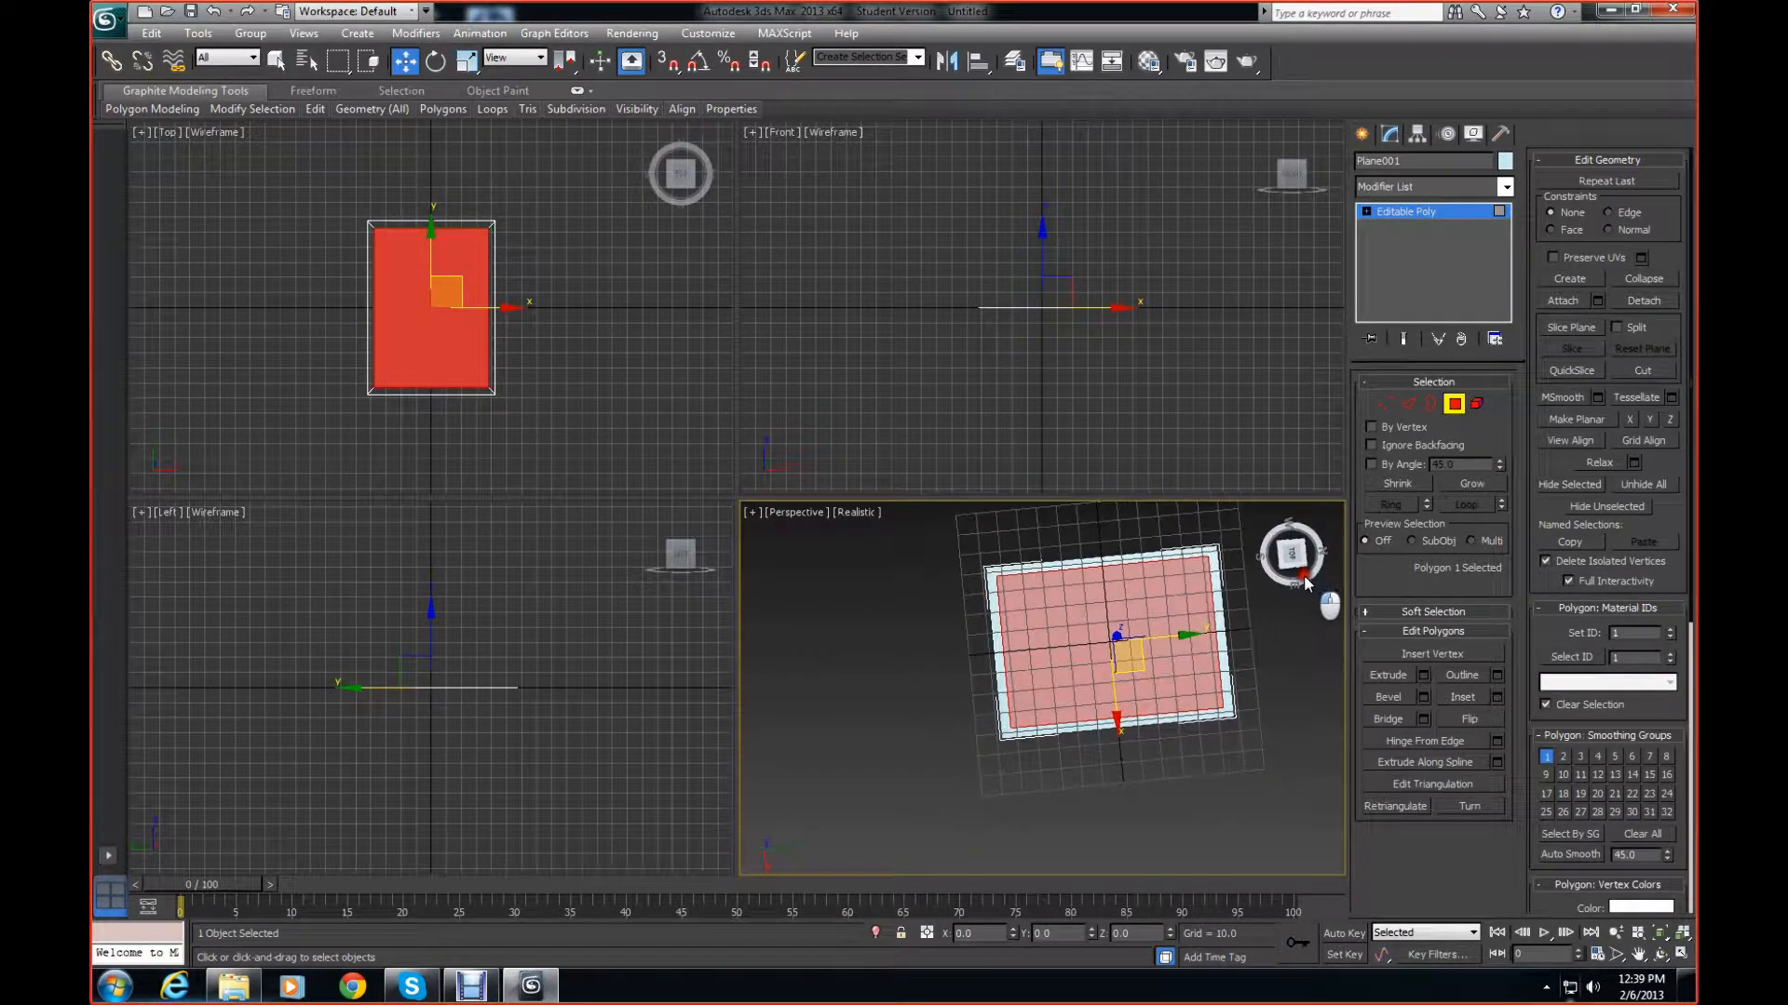
pyautogui.click(467, 392)
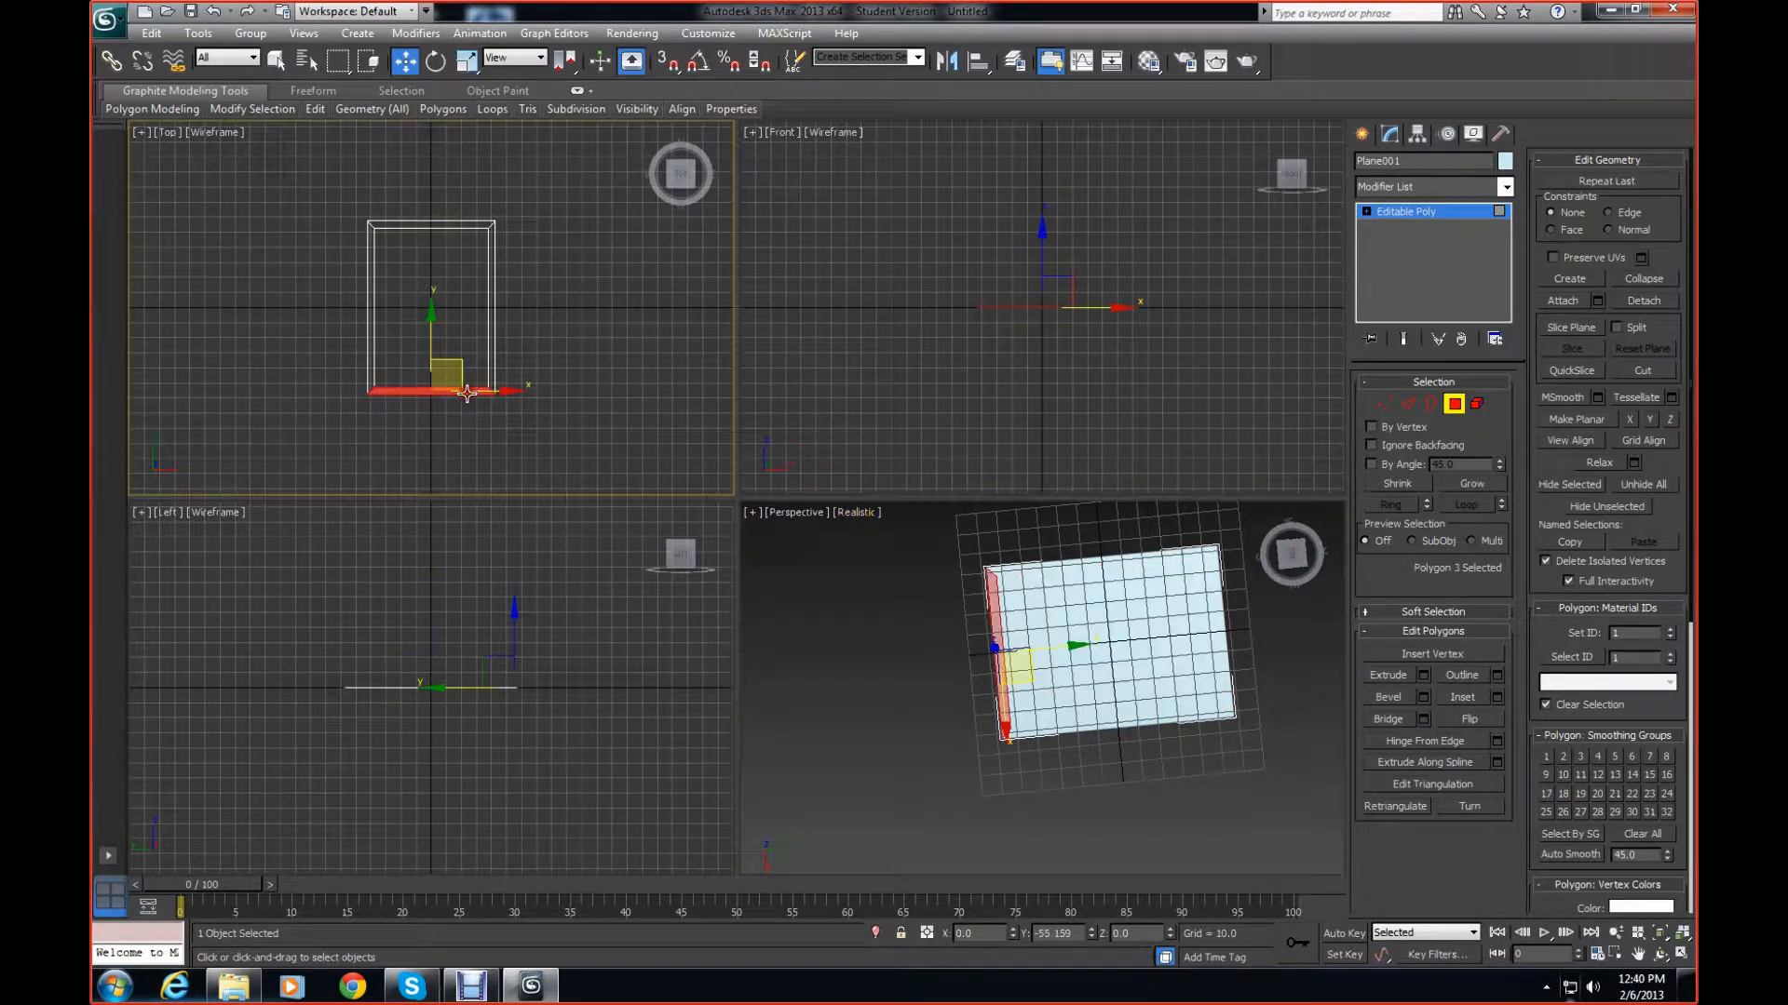
pyautogui.keyDown('ctrl'); pyautogui.click(492, 336); pyautogui.keyUp('ctrl')
pyautogui.keyDown('ctrl'); pyautogui.click(395, 231); pyautogui.keyUp('ctrl')
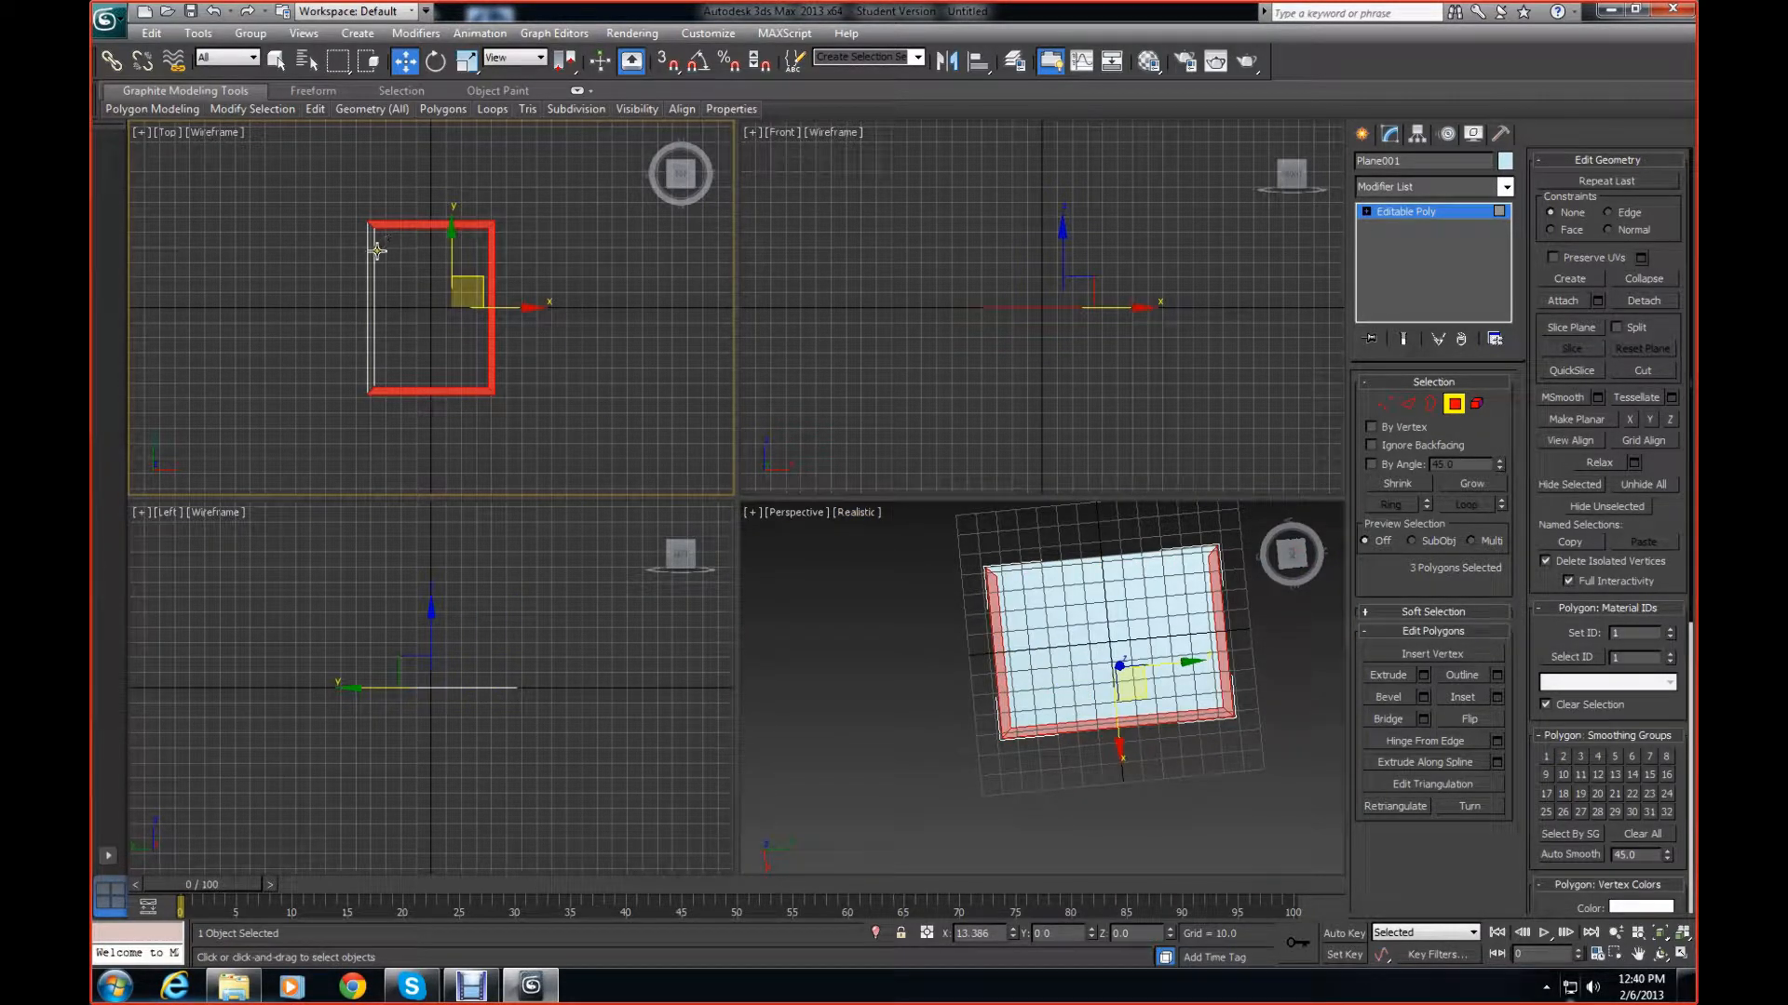
pyautogui.keyDown('ctrl'); pyautogui.click(372, 258); pyautogui.keyUp('ctrl')
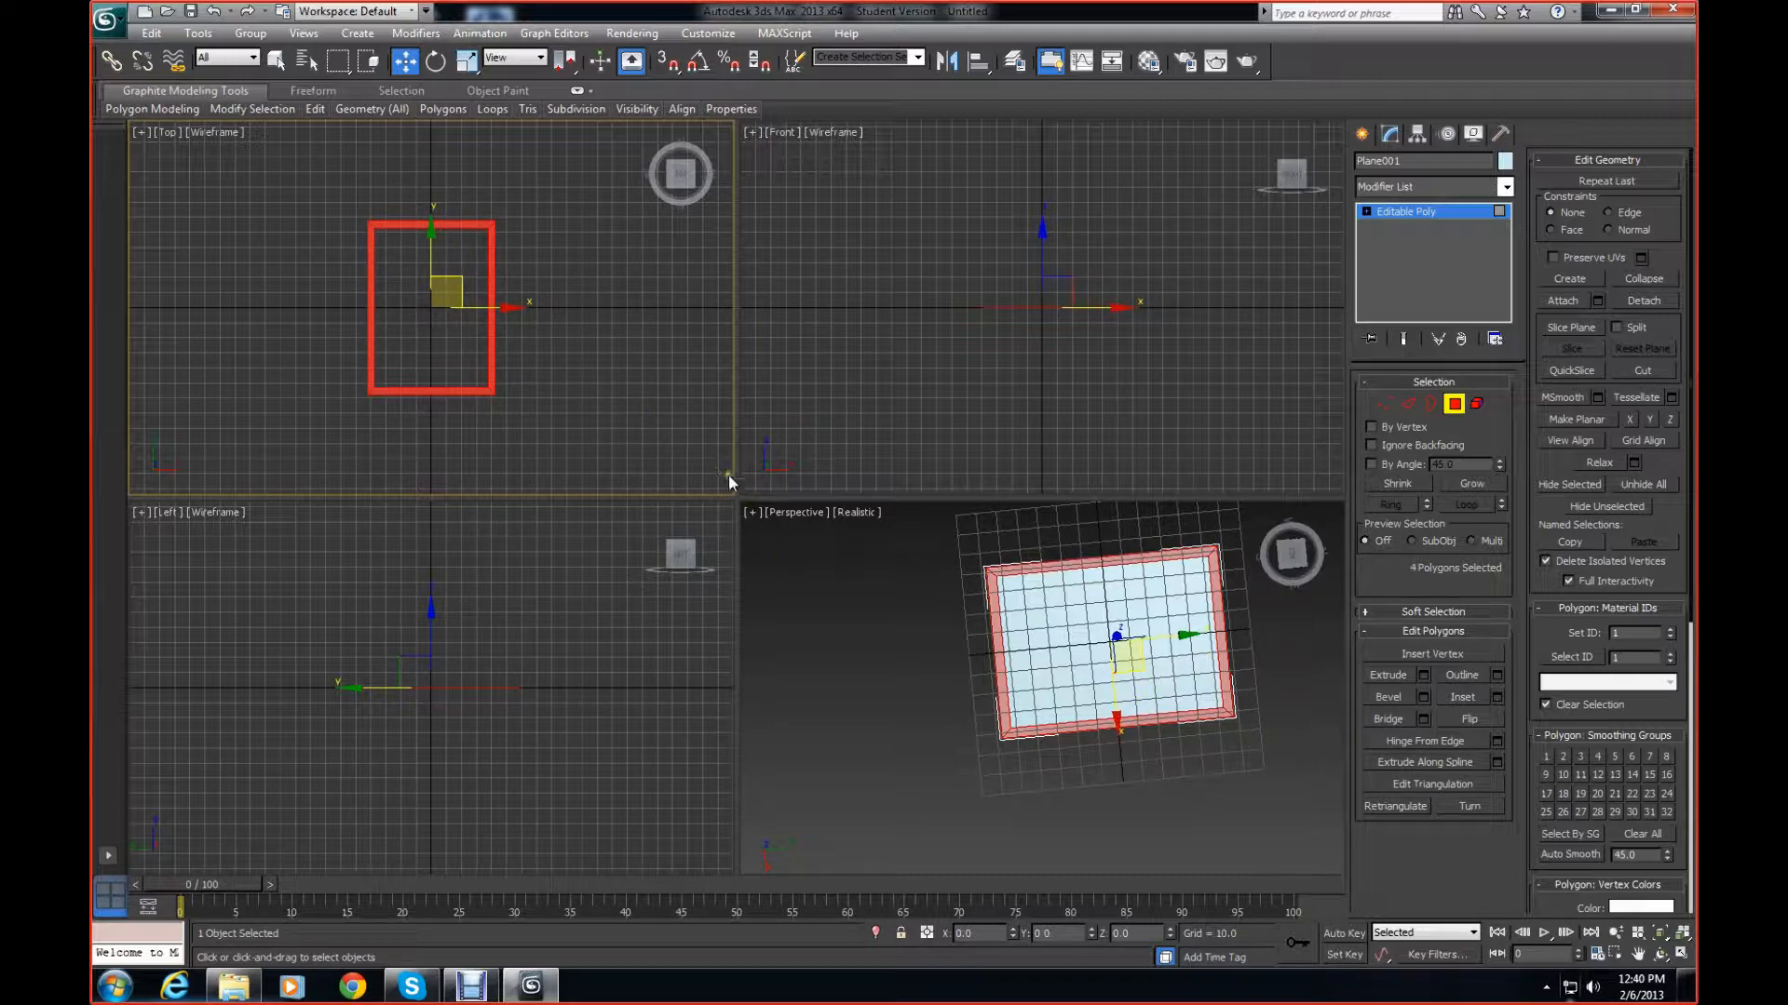
# Select the inner polygon, invert the selection to the four border polygons, and extrude them upward by 3.425
pyautogui.click(436, 345)
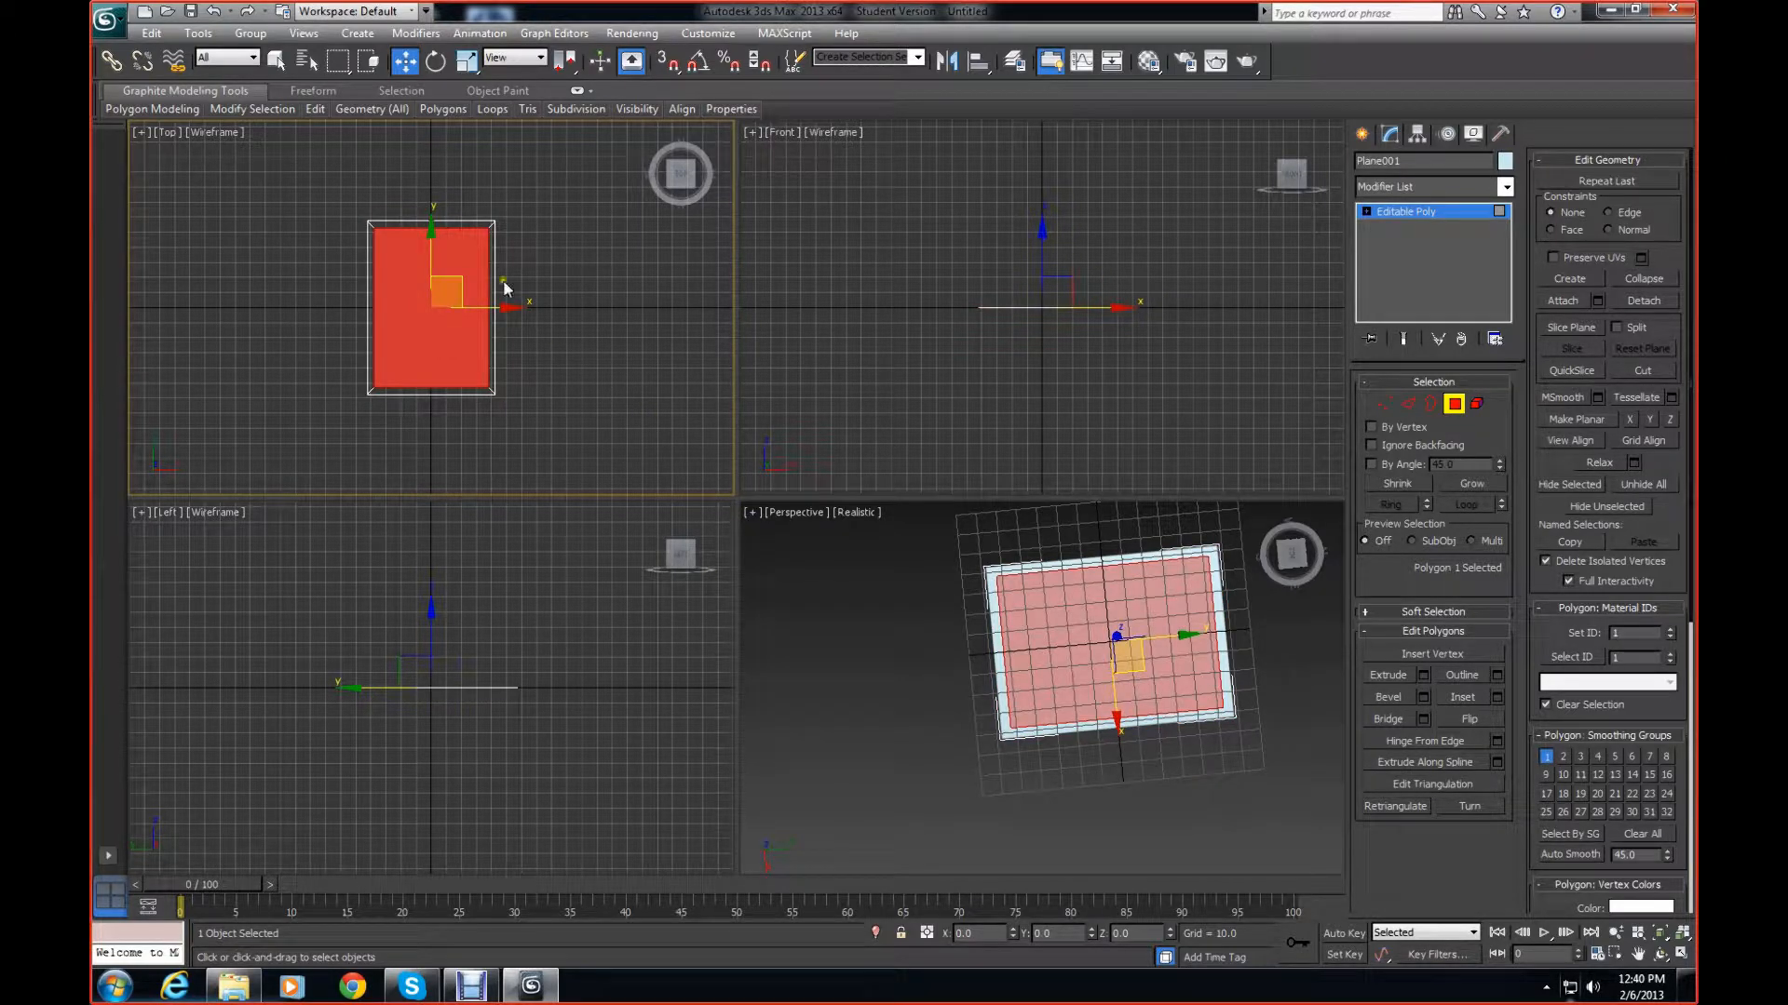
pyautogui.hotkey('ctrl', 'i')
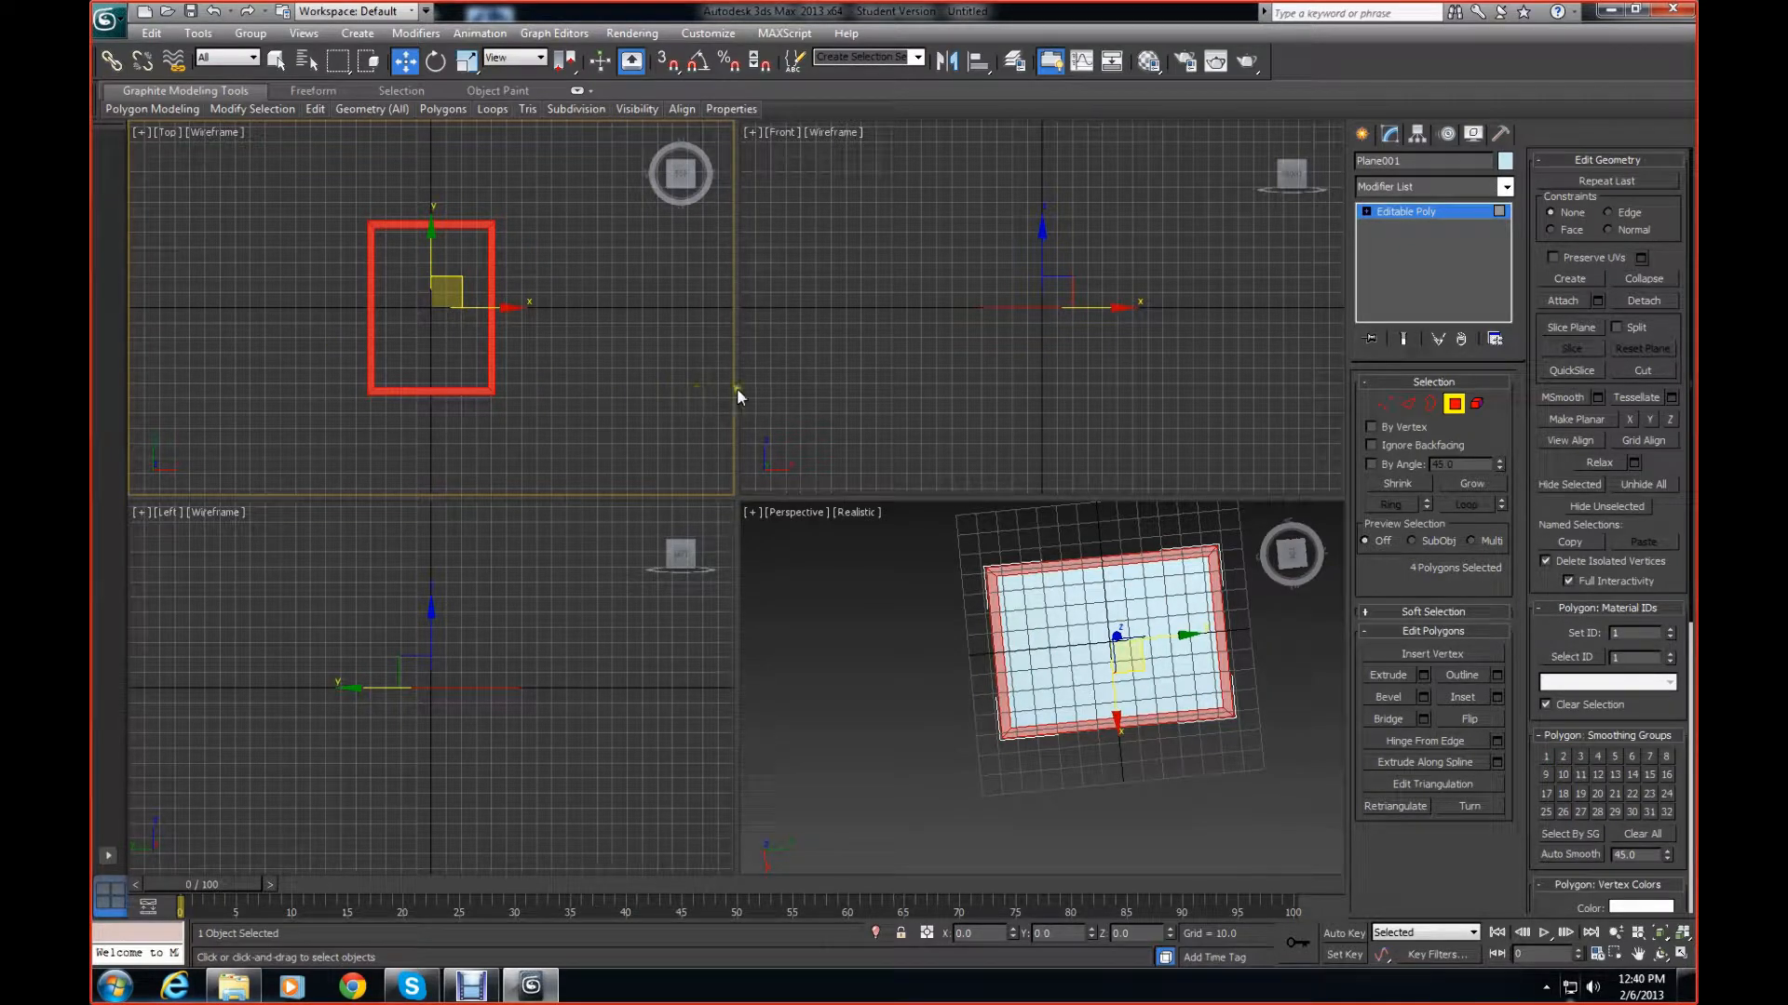
pyautogui.click(1424, 674)
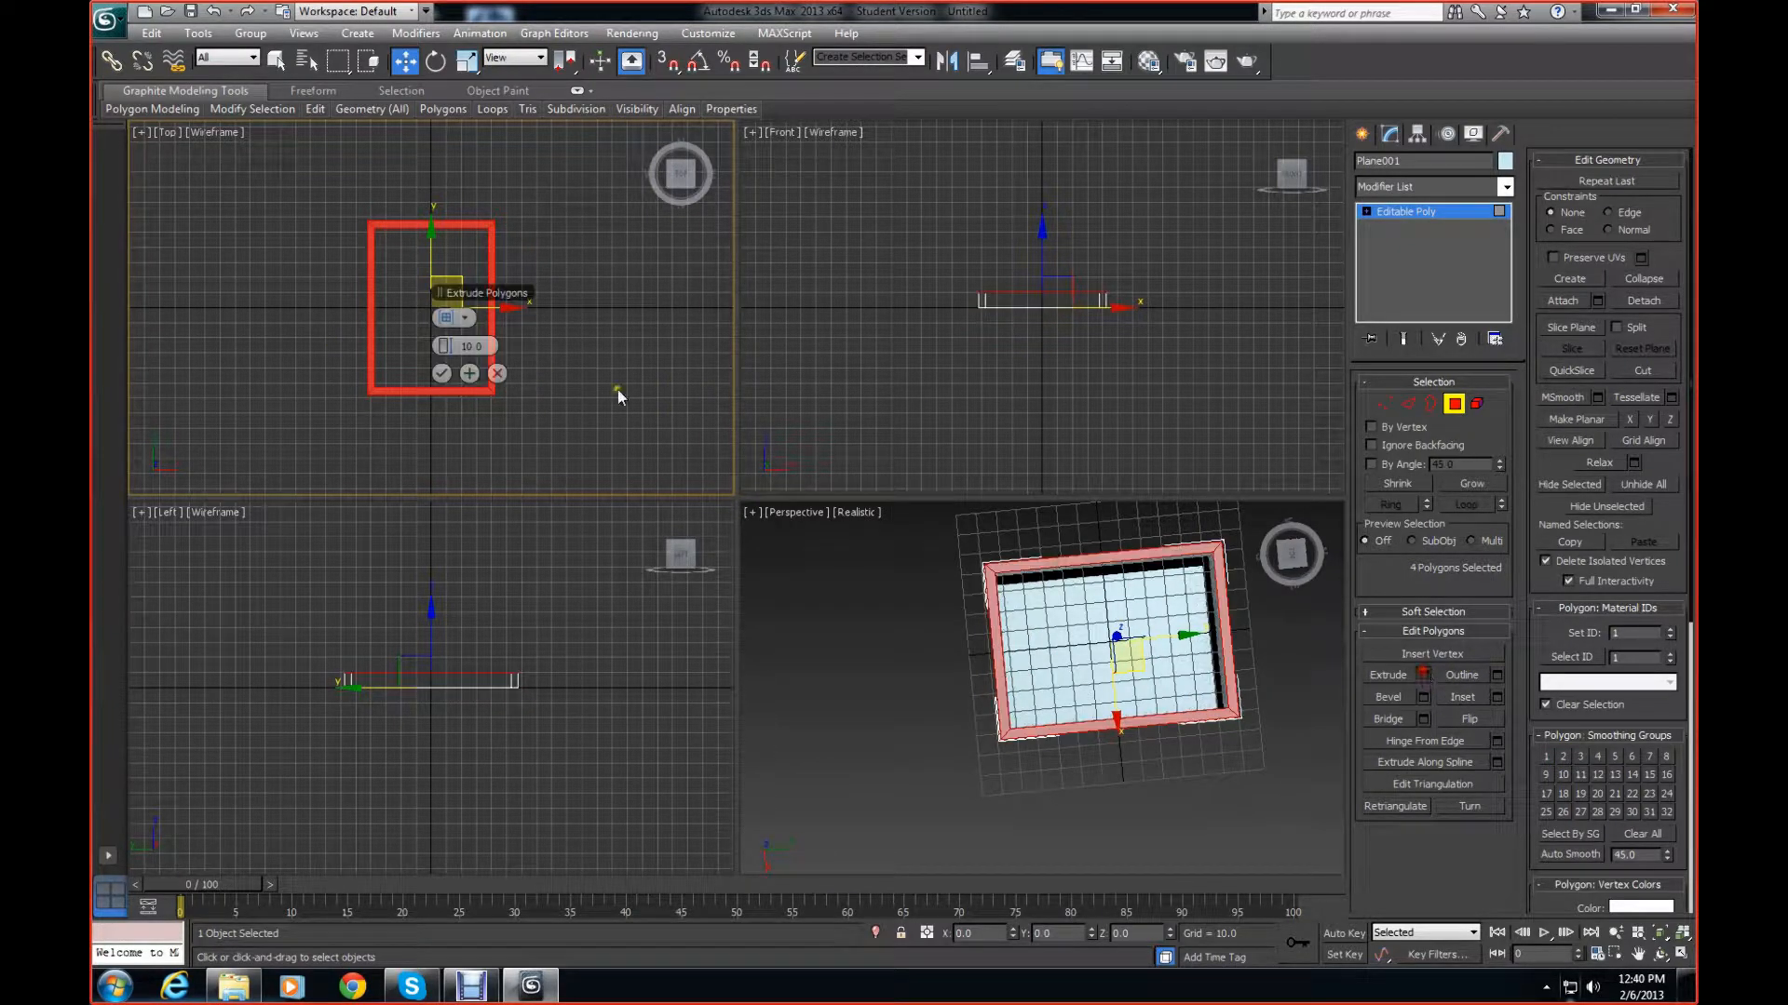
pyautogui.moveTo(1294, 566)
pyautogui.mouseDown()
pyautogui.moveTo(1296, 541)
pyautogui.moveTo(1290, 614)
pyautogui.moveTo(1278, 588)
pyautogui.mouseUp()
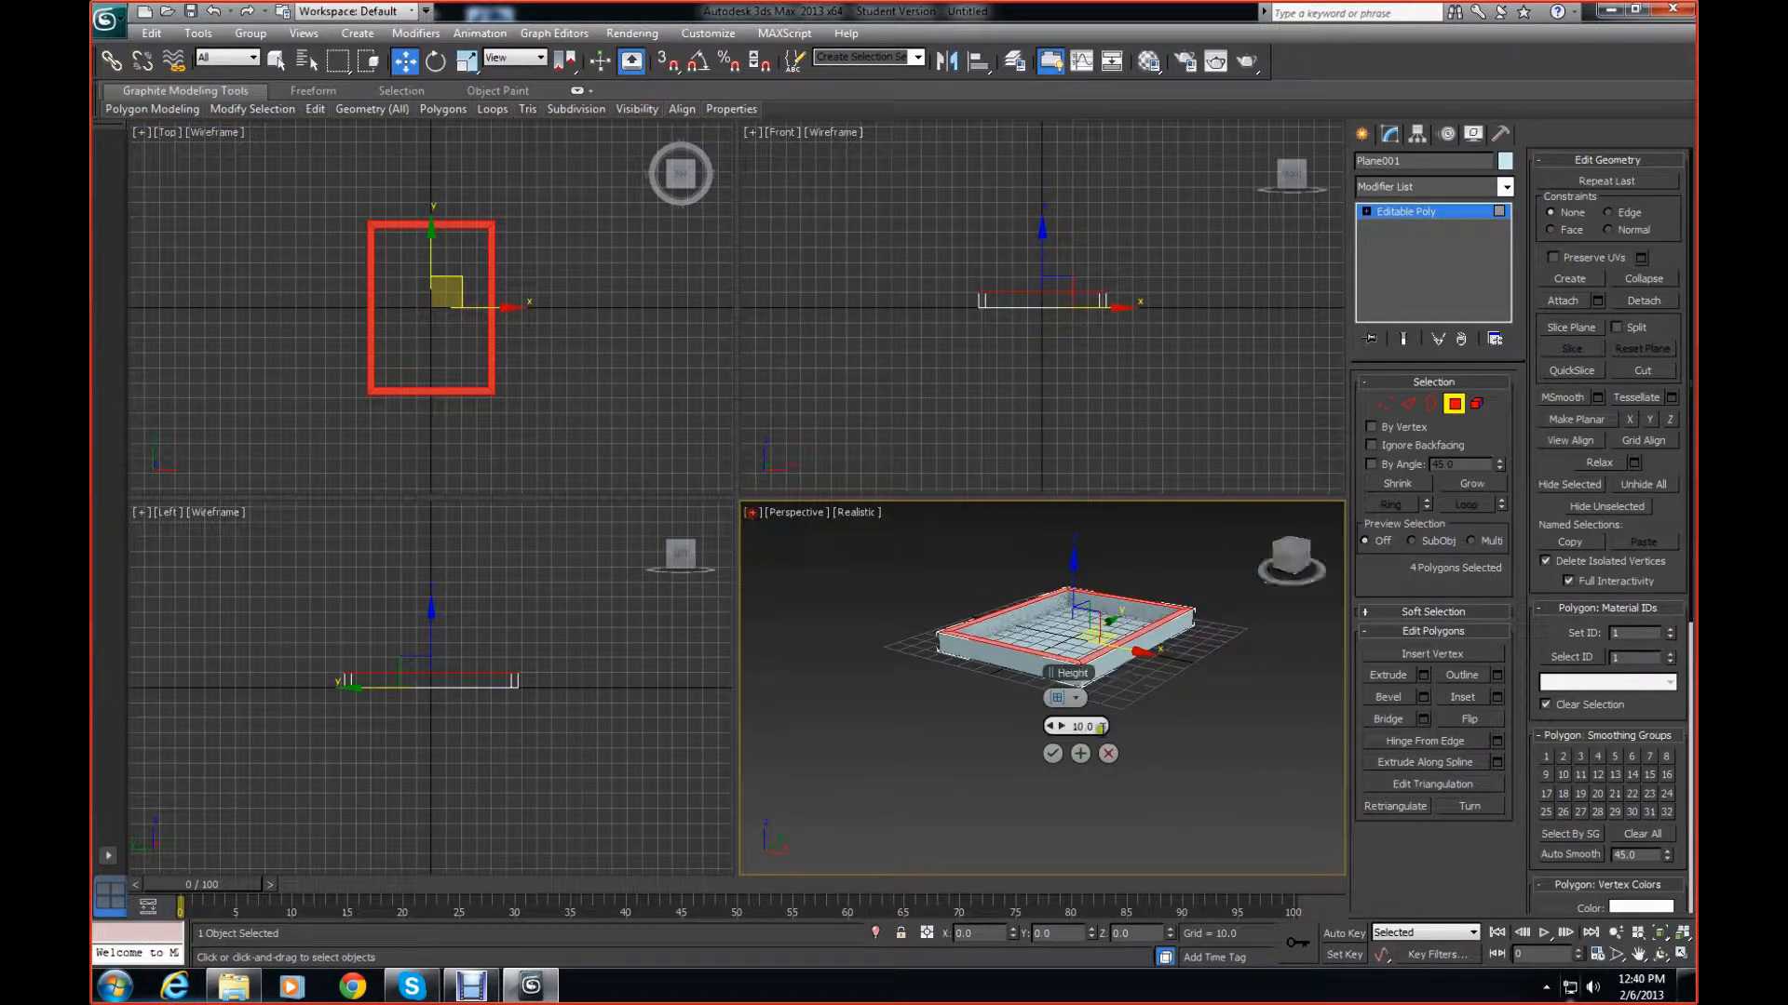
pyautogui.moveTo(1058, 734); pyautogui.dragTo(1026, 725)
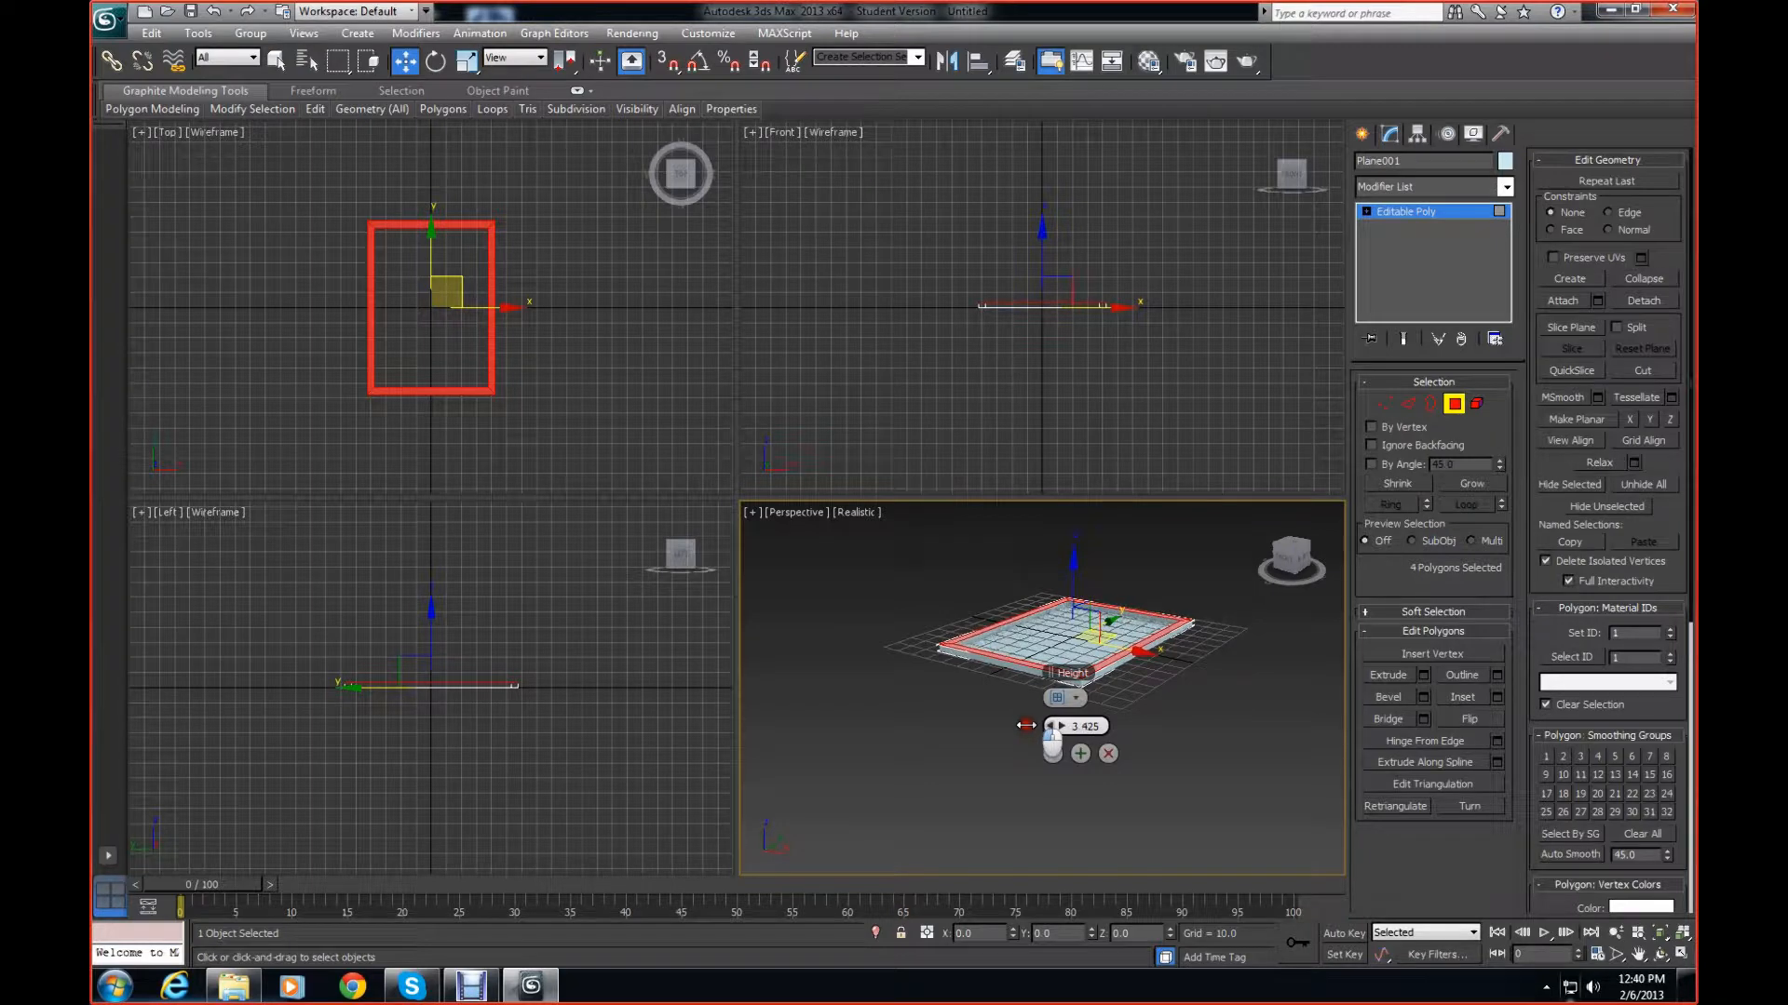
pyautogui.click(1212, 771)
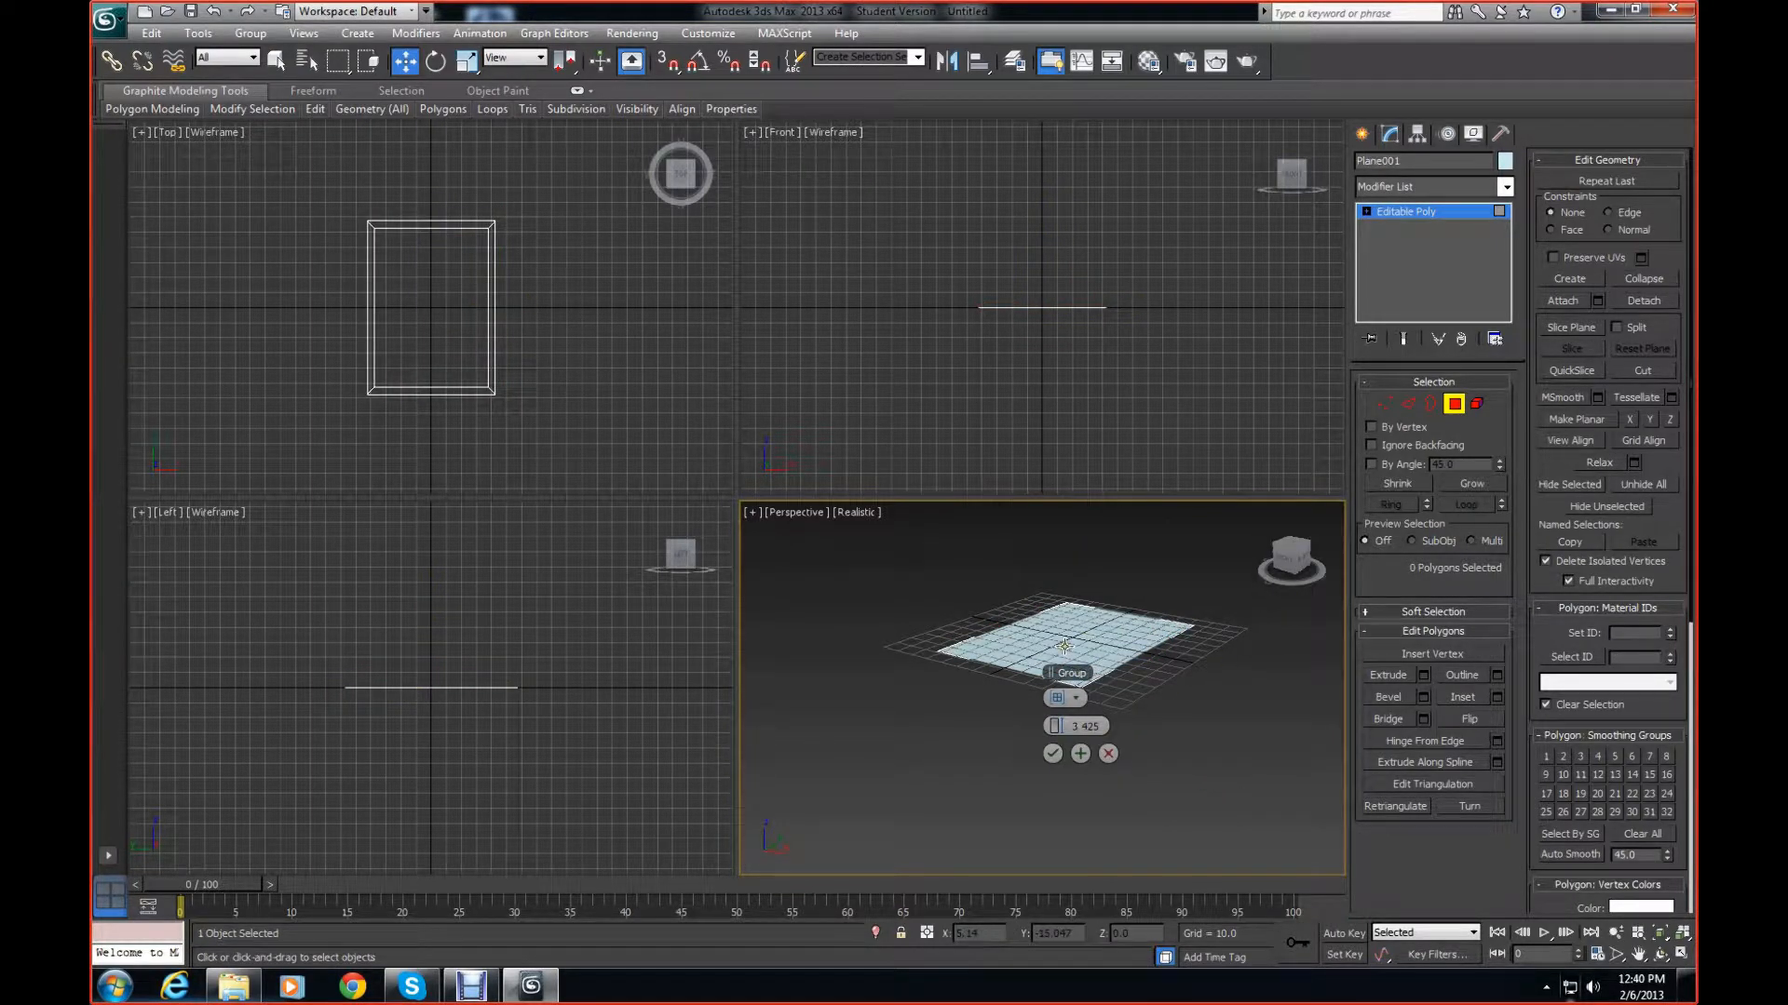
pyautogui.hotkey('ctrl', 'z')
pyautogui.click(1053, 753)
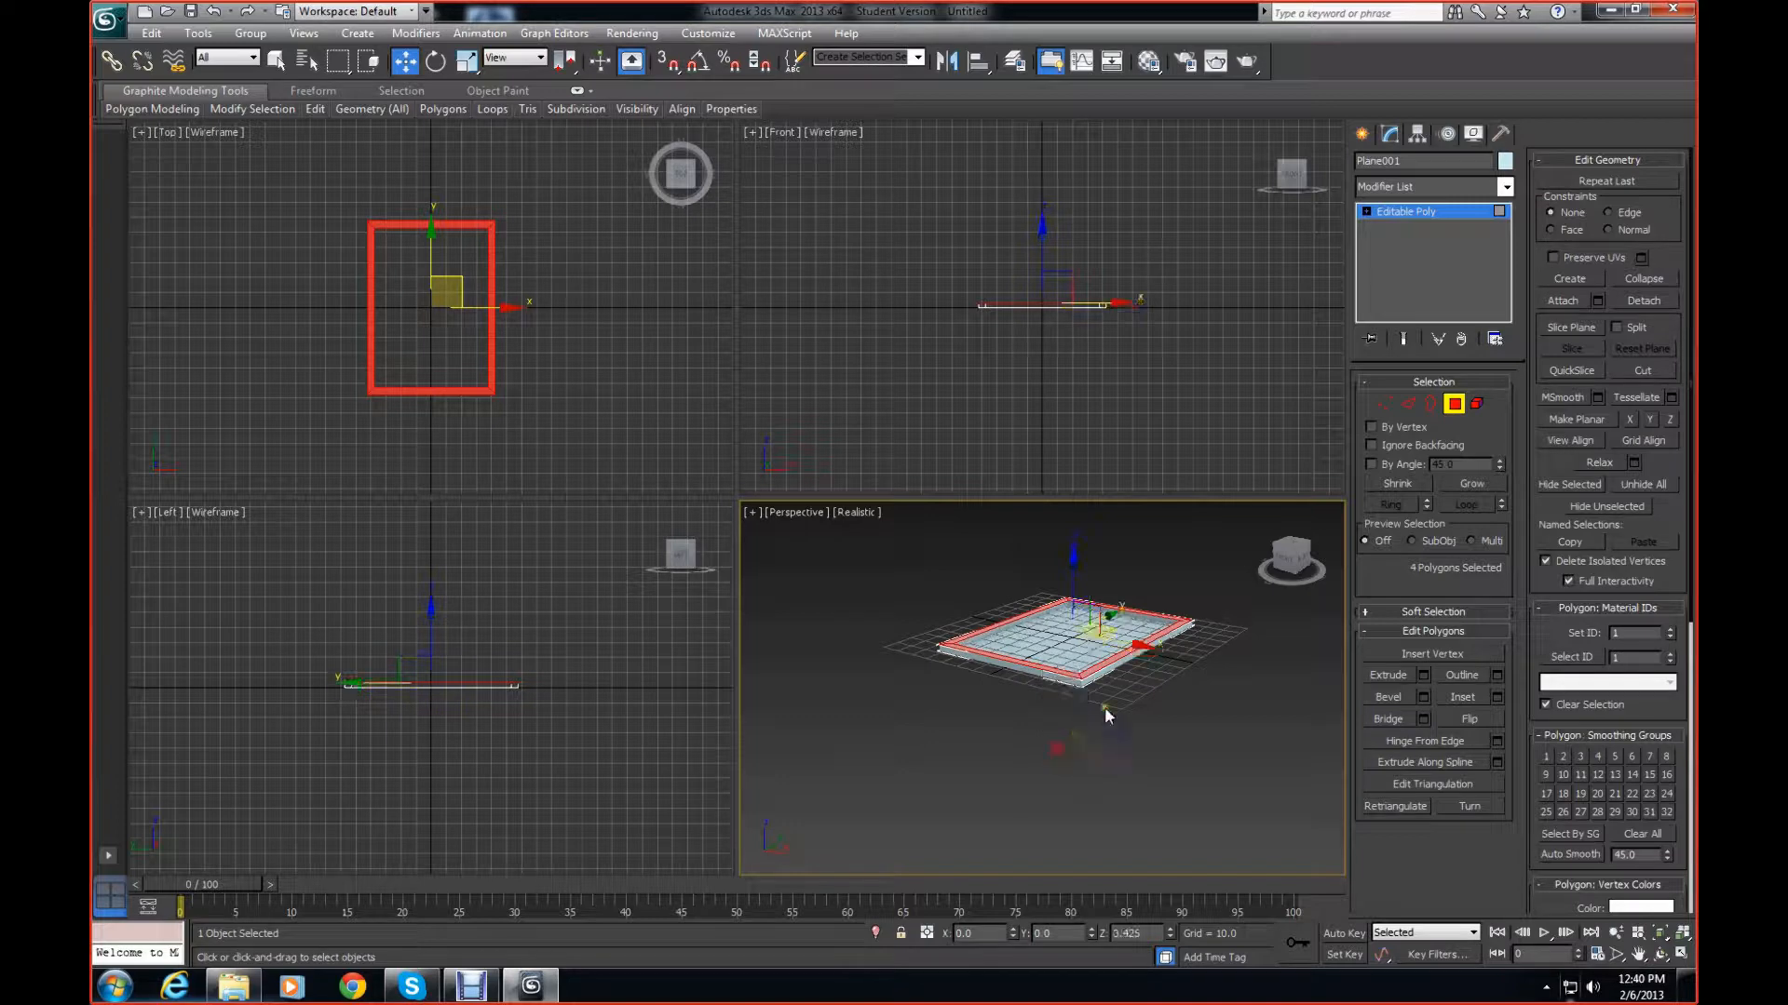
# Select the inner polygon inside the raised border and detach it as a separate object
pyautogui.moveTo(1290, 557); pyautogui.dragTo(765, 599)
pyautogui.keyDown('alt'); pyautogui.moveTo(1341, 557); pyautogui.dragTo(884, 866, button='middle'); pyautogui.keyUp('alt')
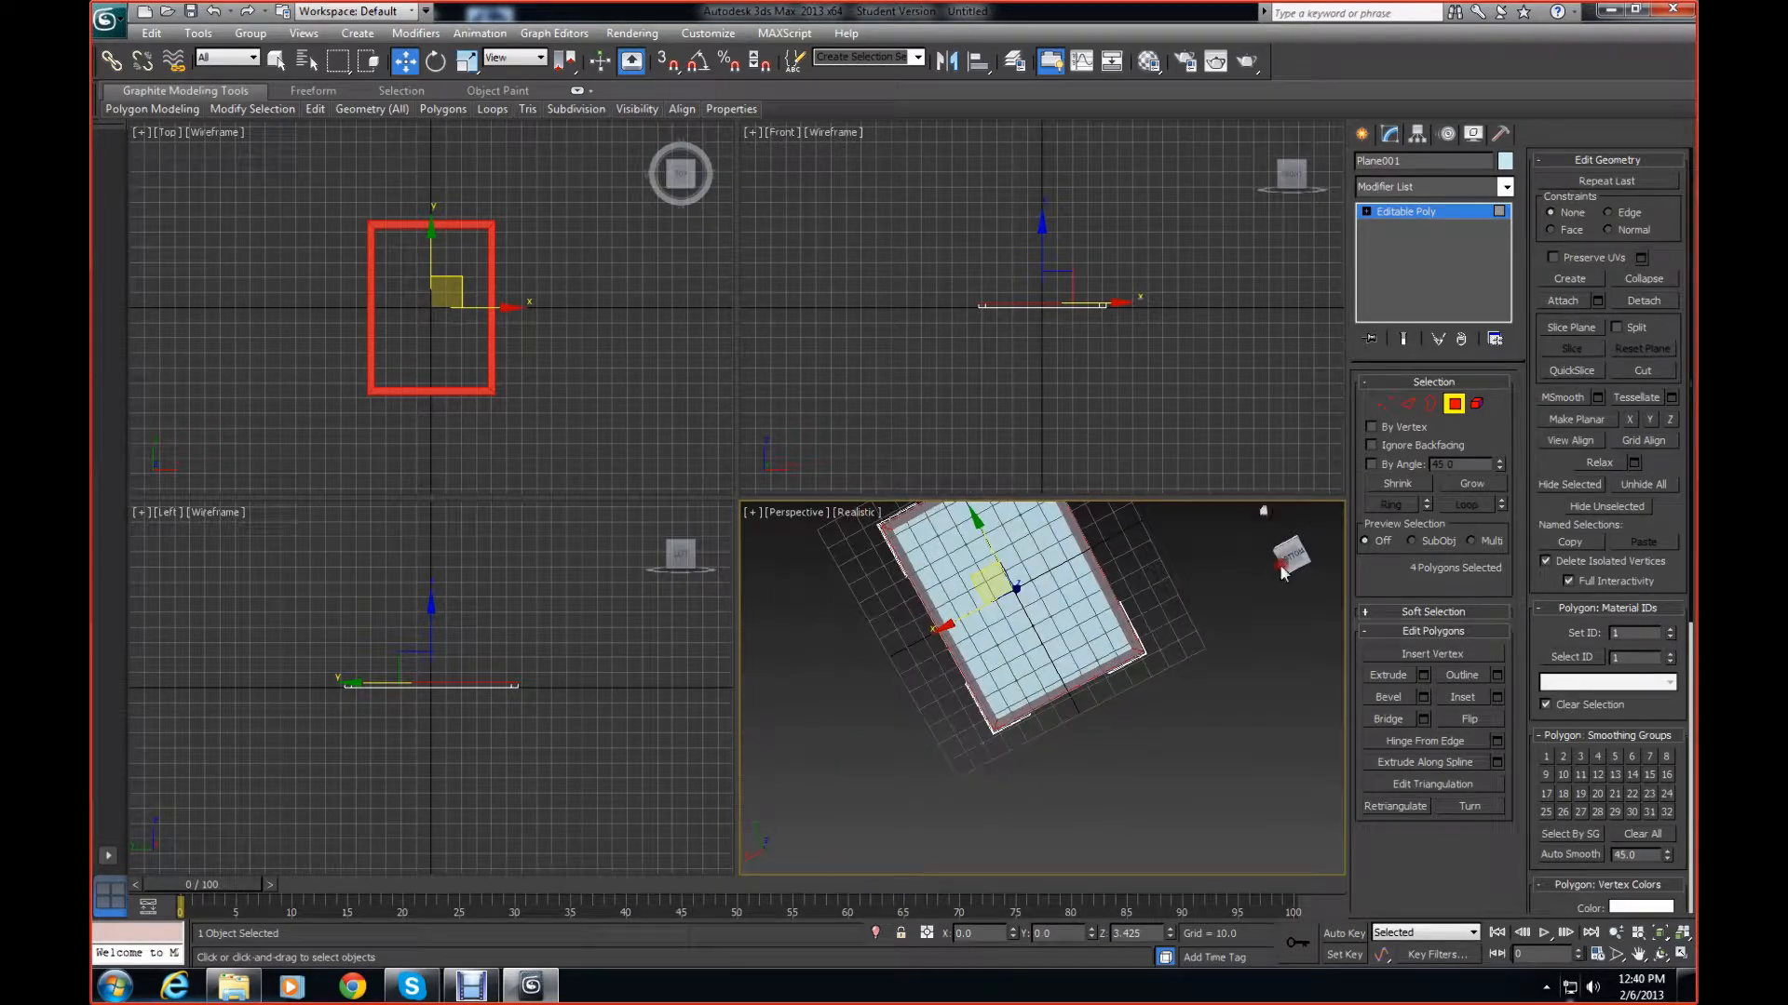
pyautogui.click(1057, 623)
pyautogui.moveTo(1294, 570); pyautogui.dragTo(1338, 642)
pyautogui.rightClick(1039, 593)
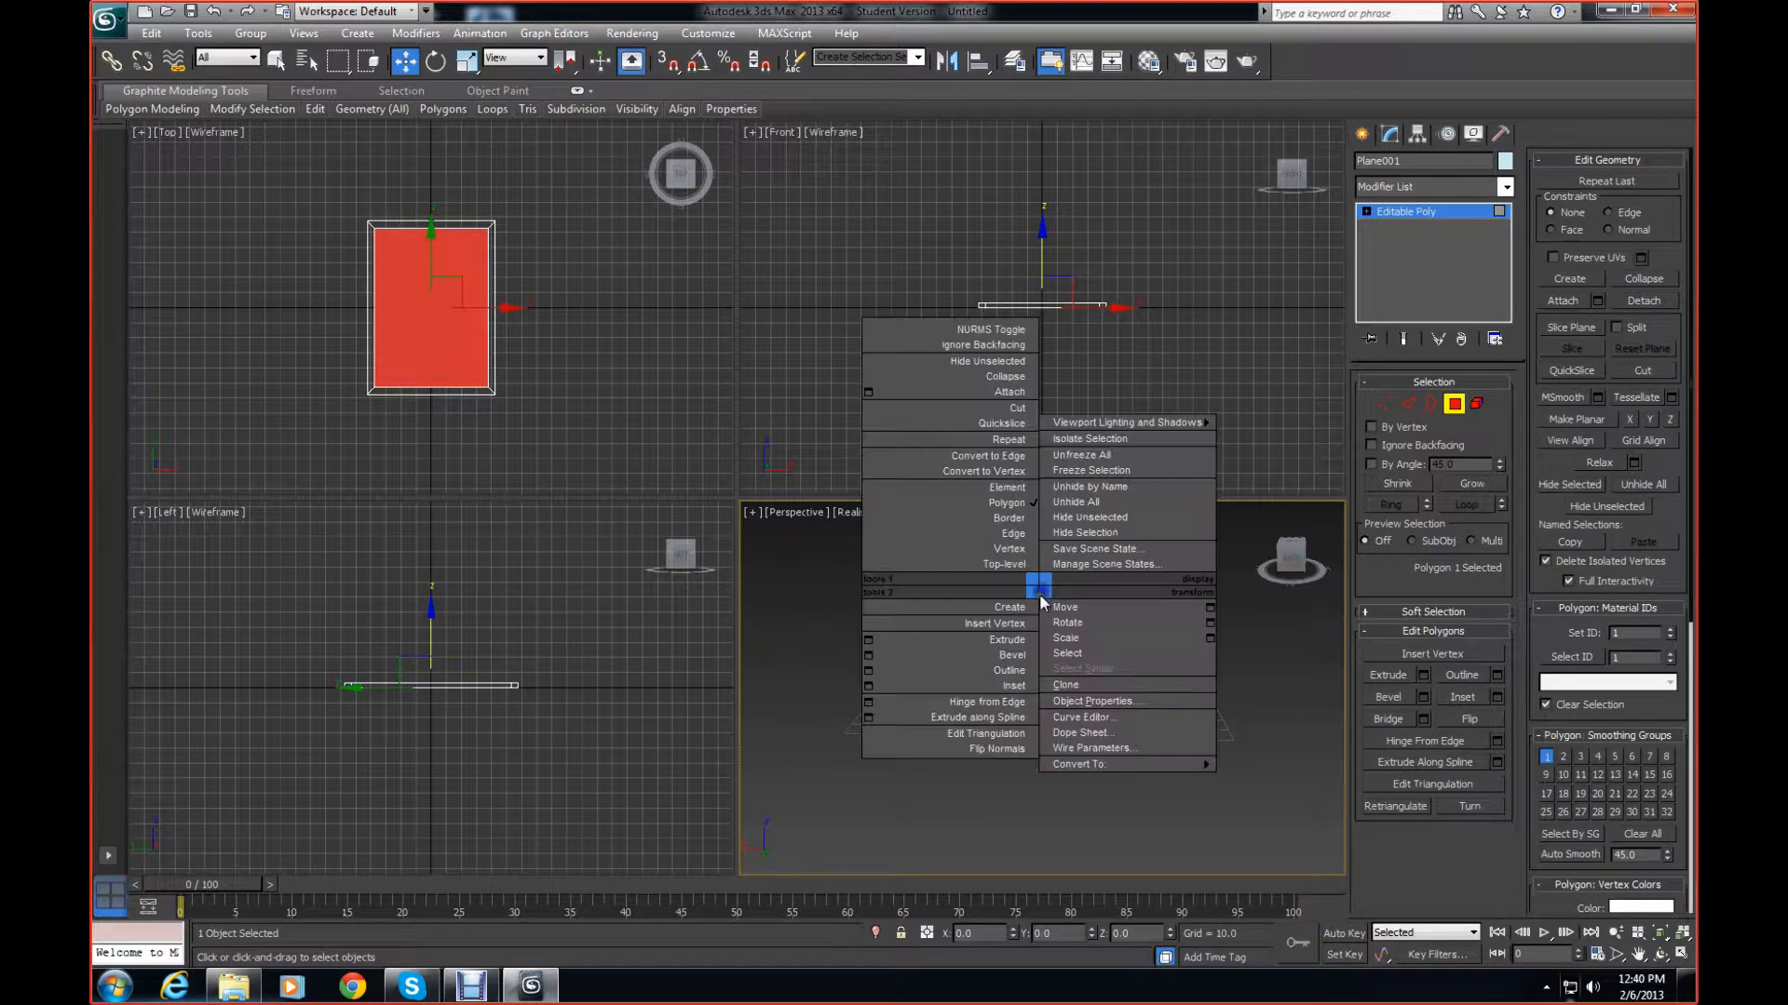
pyautogui.click(1237, 546)
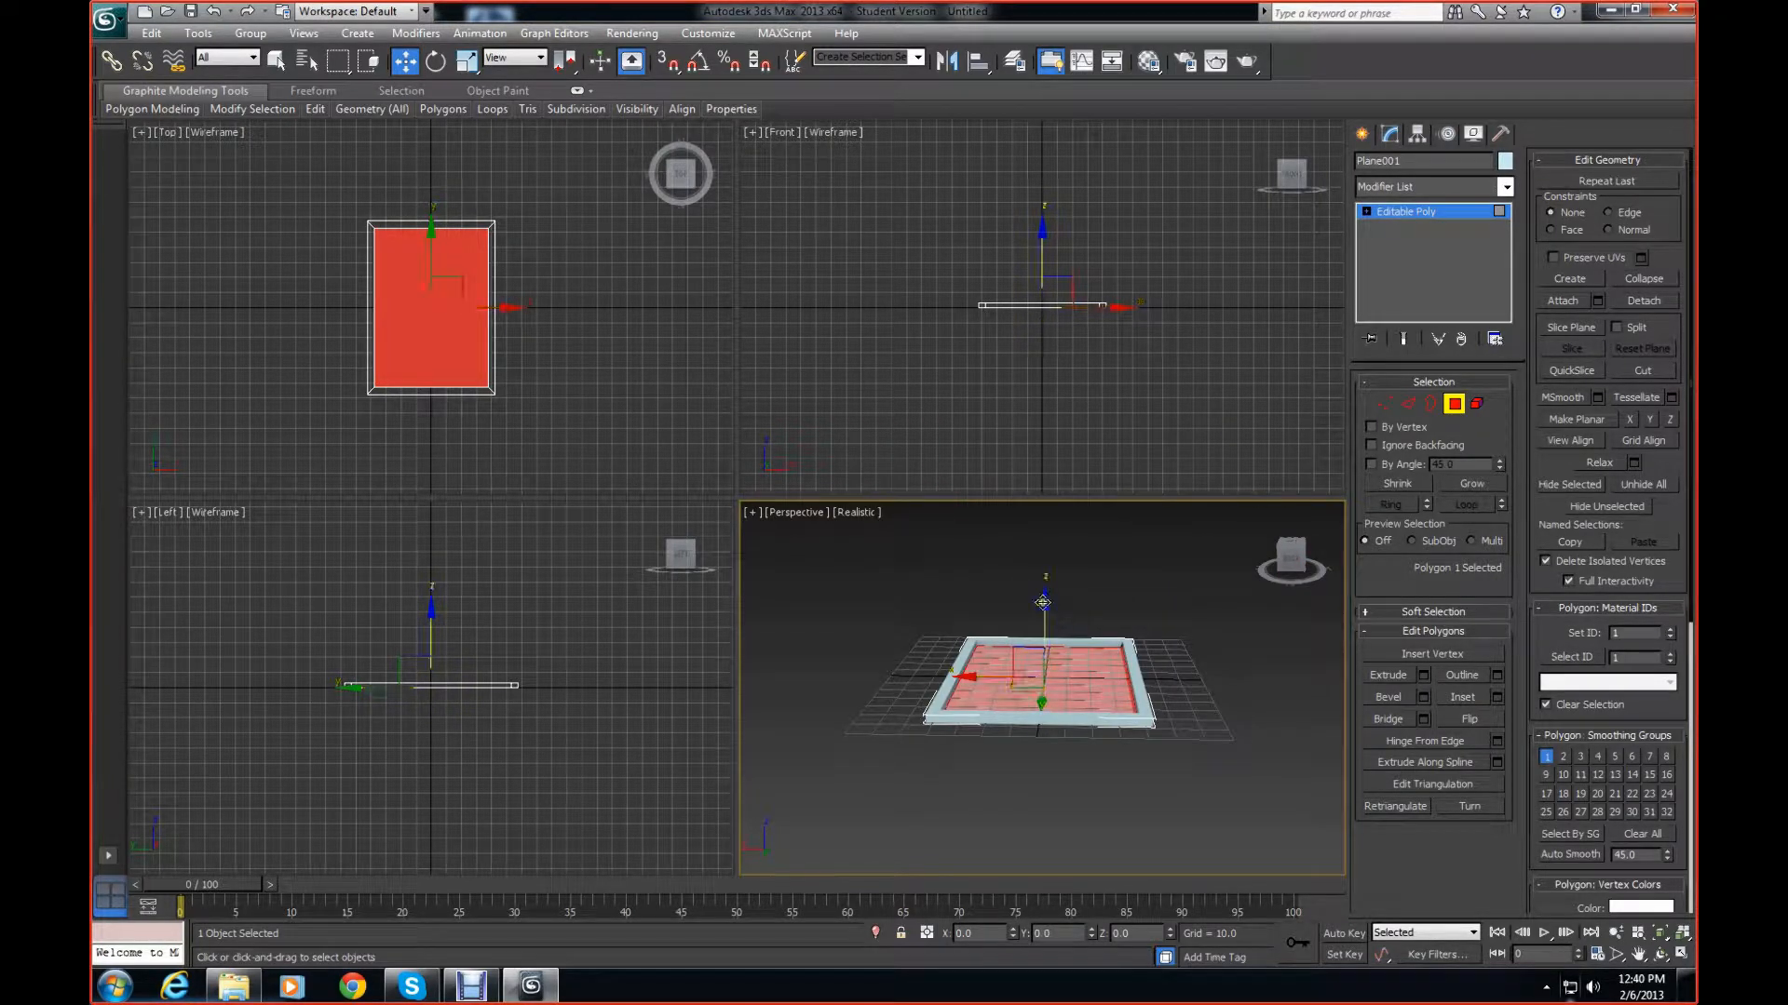
pyautogui.moveTo(1043, 601)
pyautogui.mouseDown()
pyautogui.moveTo(1038, 583)
pyautogui.moveTo(1046, 606)
pyautogui.mouseUp()
pyautogui.click(1641, 302)
pyautogui.click(940, 501)
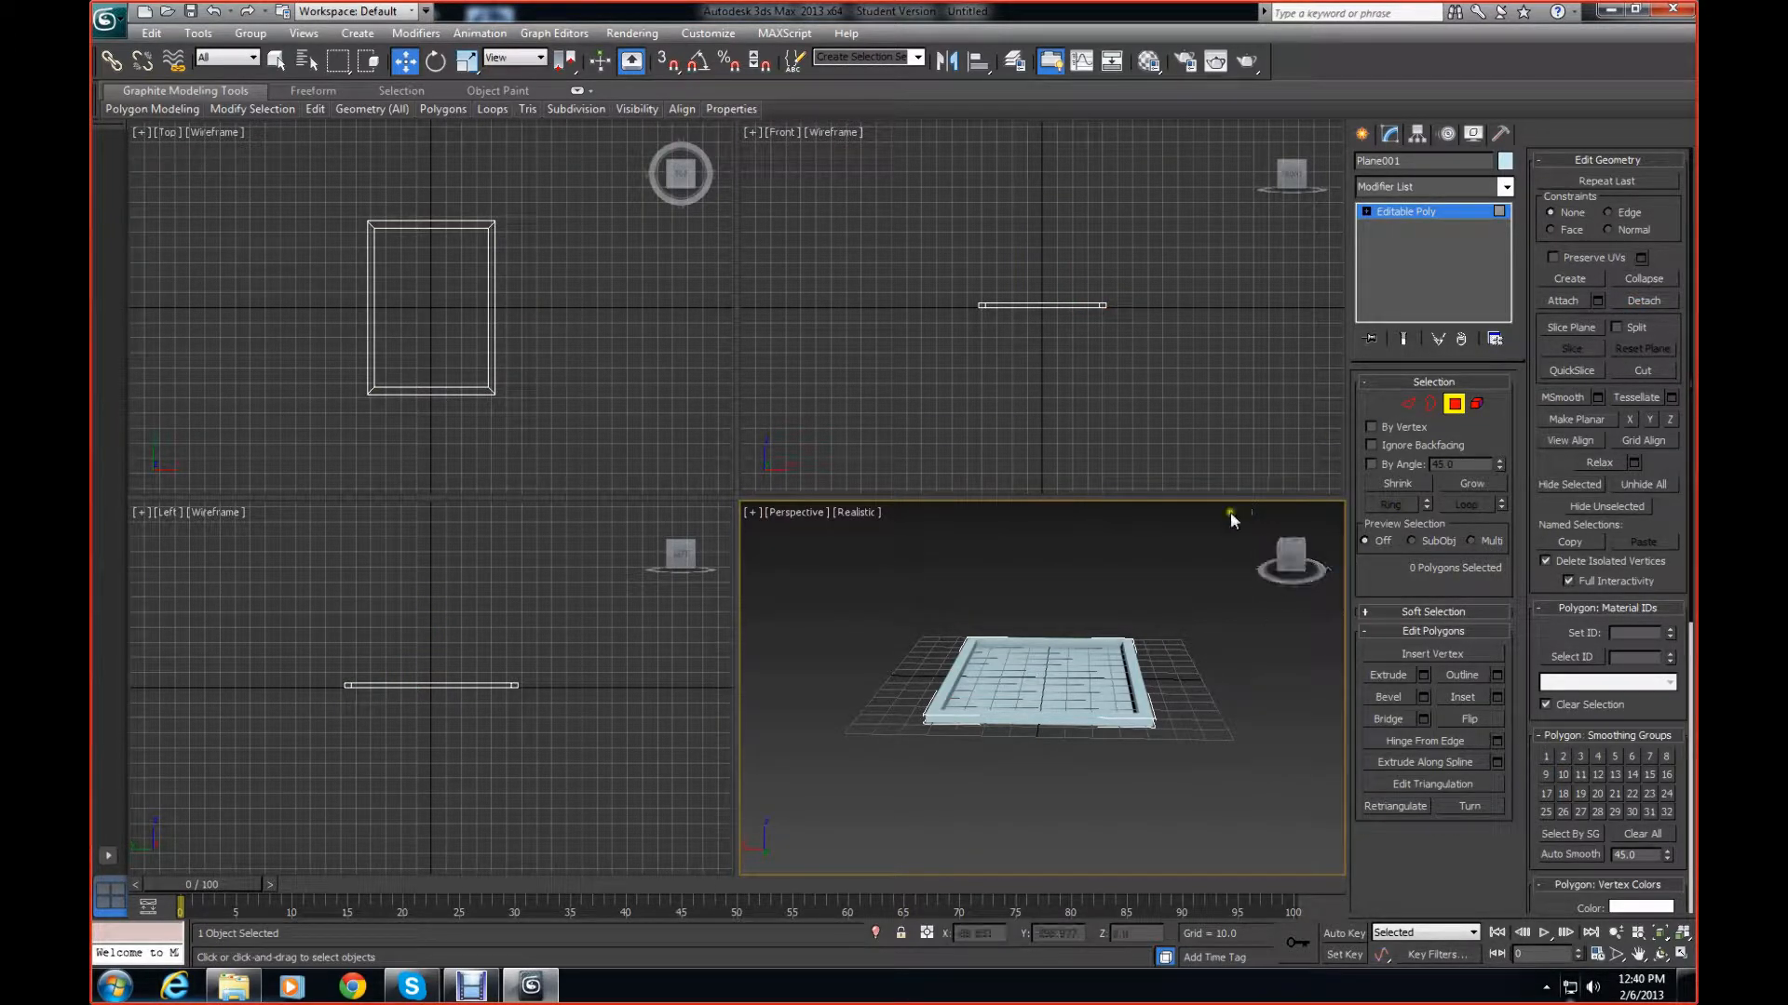
# Raise the detached inner panel to a Z of about 2.426 and attach it to the border frame
pyautogui.click(1434, 212)
pyautogui.click(1050, 650)
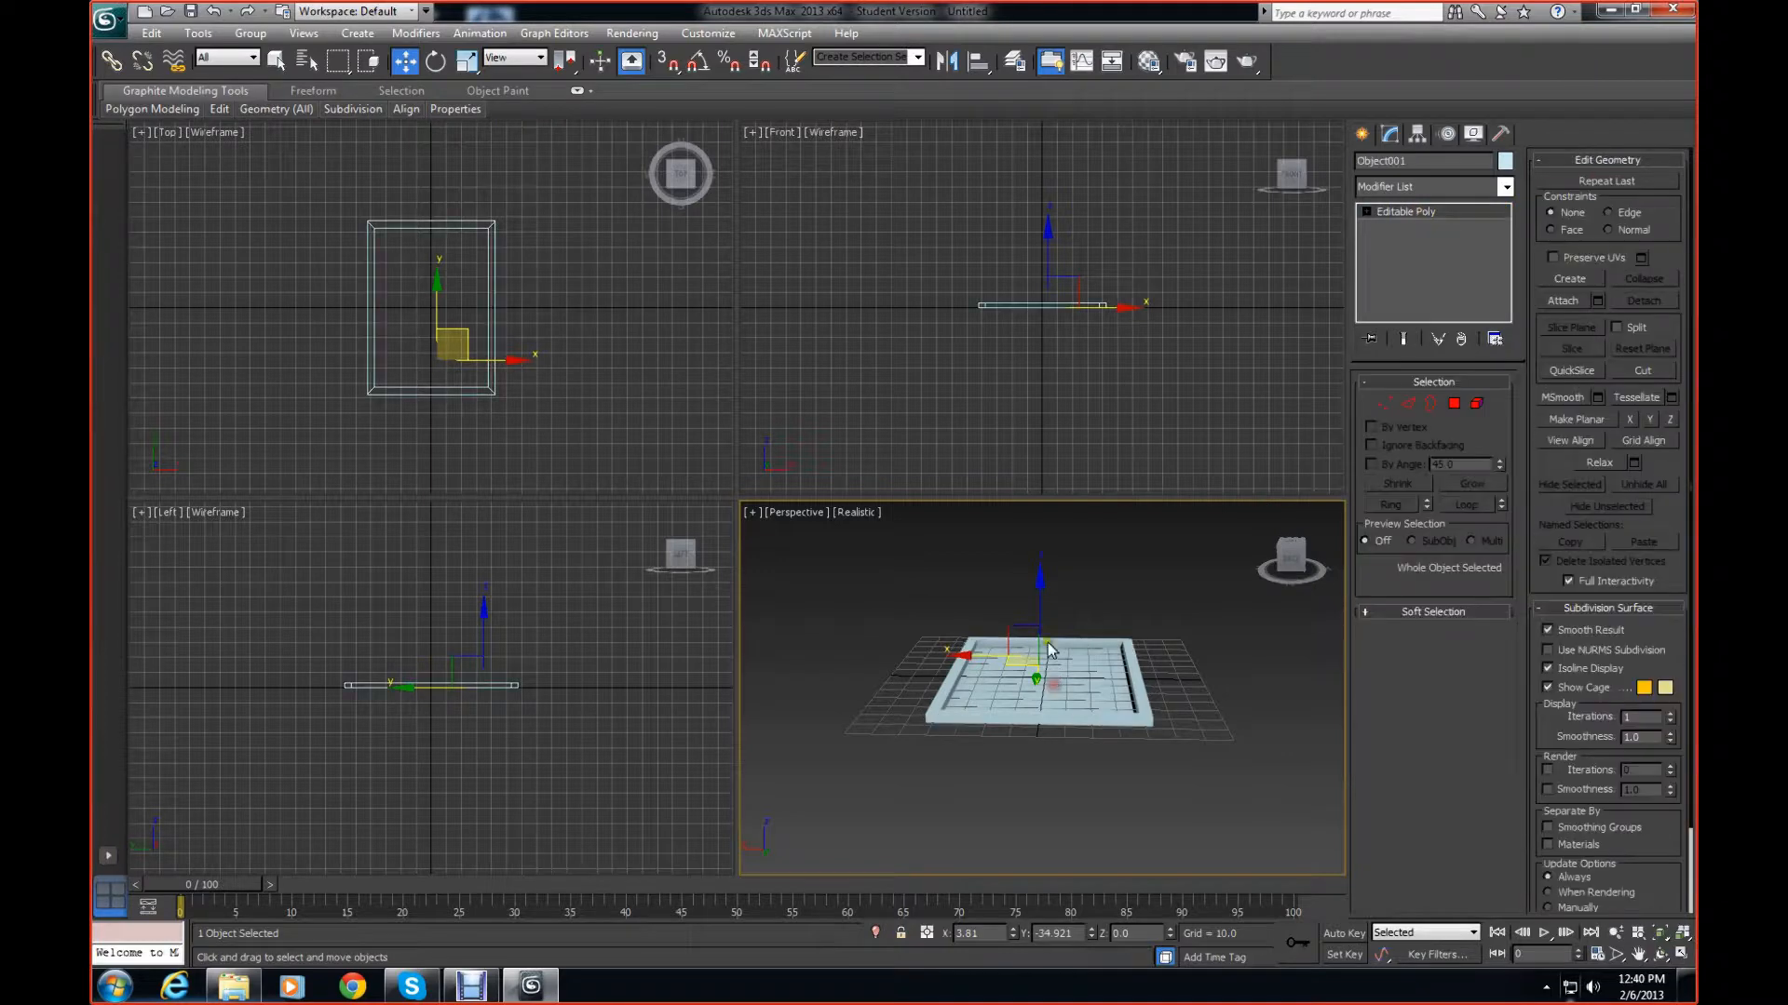
pyautogui.moveTo(1040, 581); pyautogui.dragTo(1040, 576)
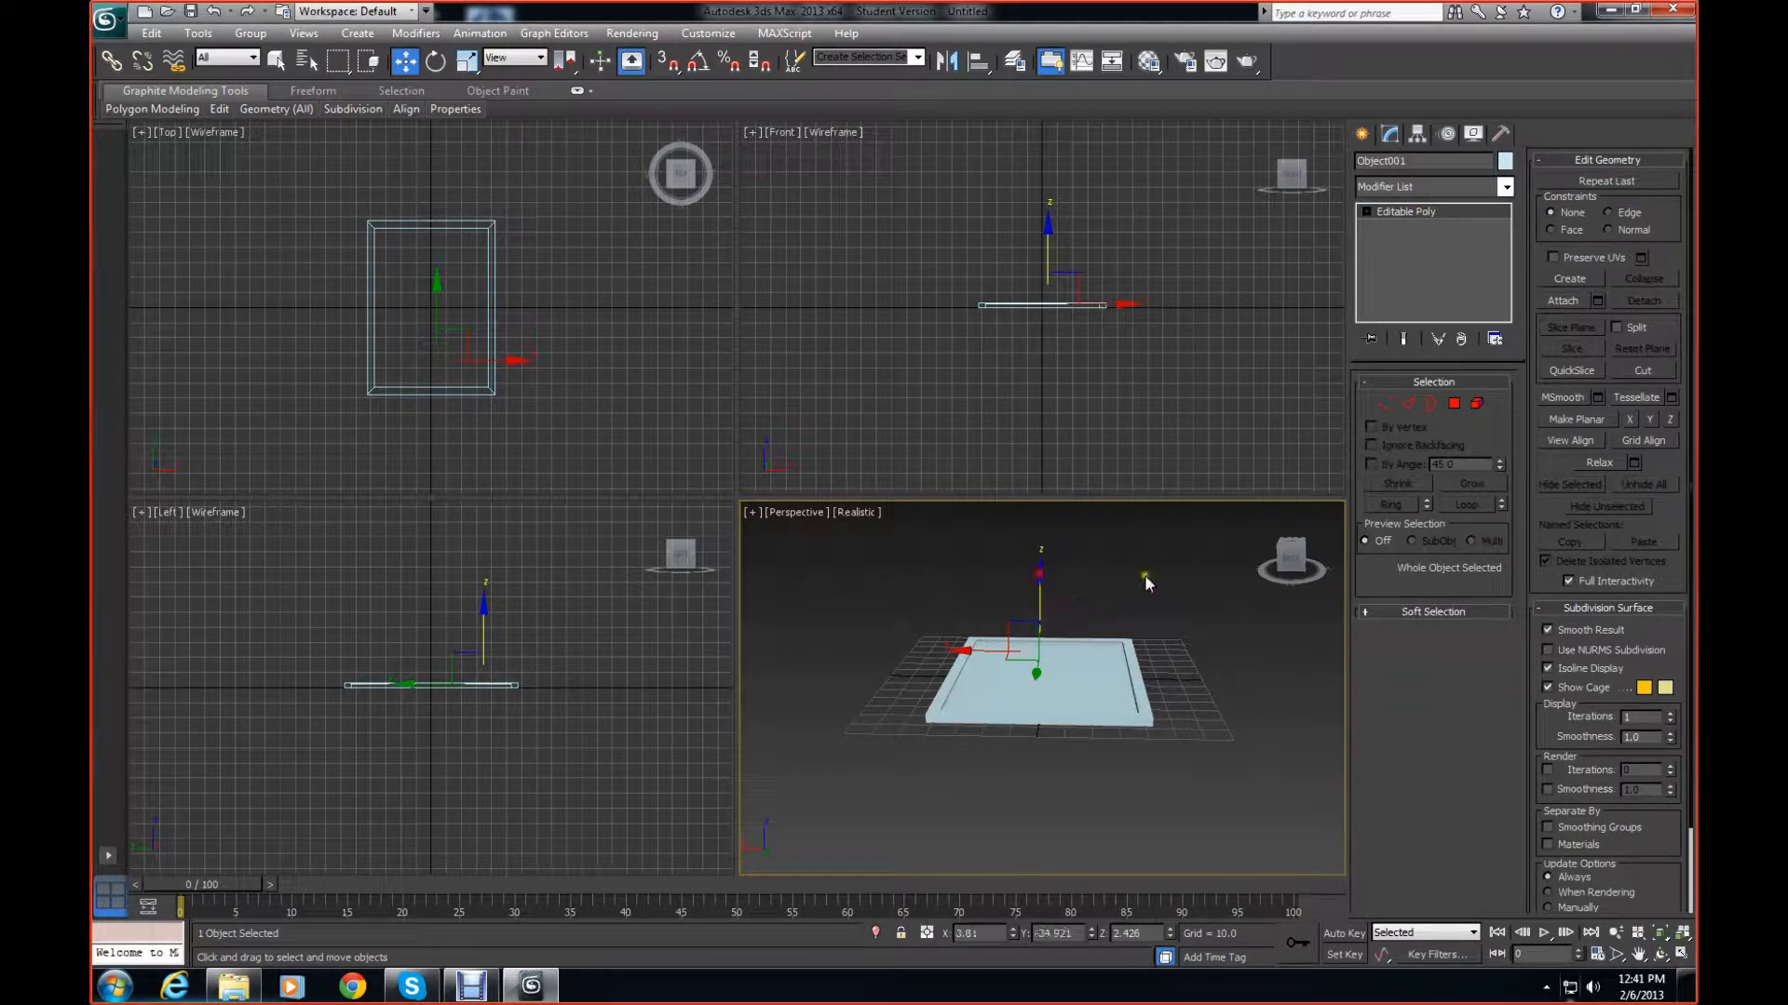
pyautogui.click(1155, 724)
pyautogui.click(1572, 308)
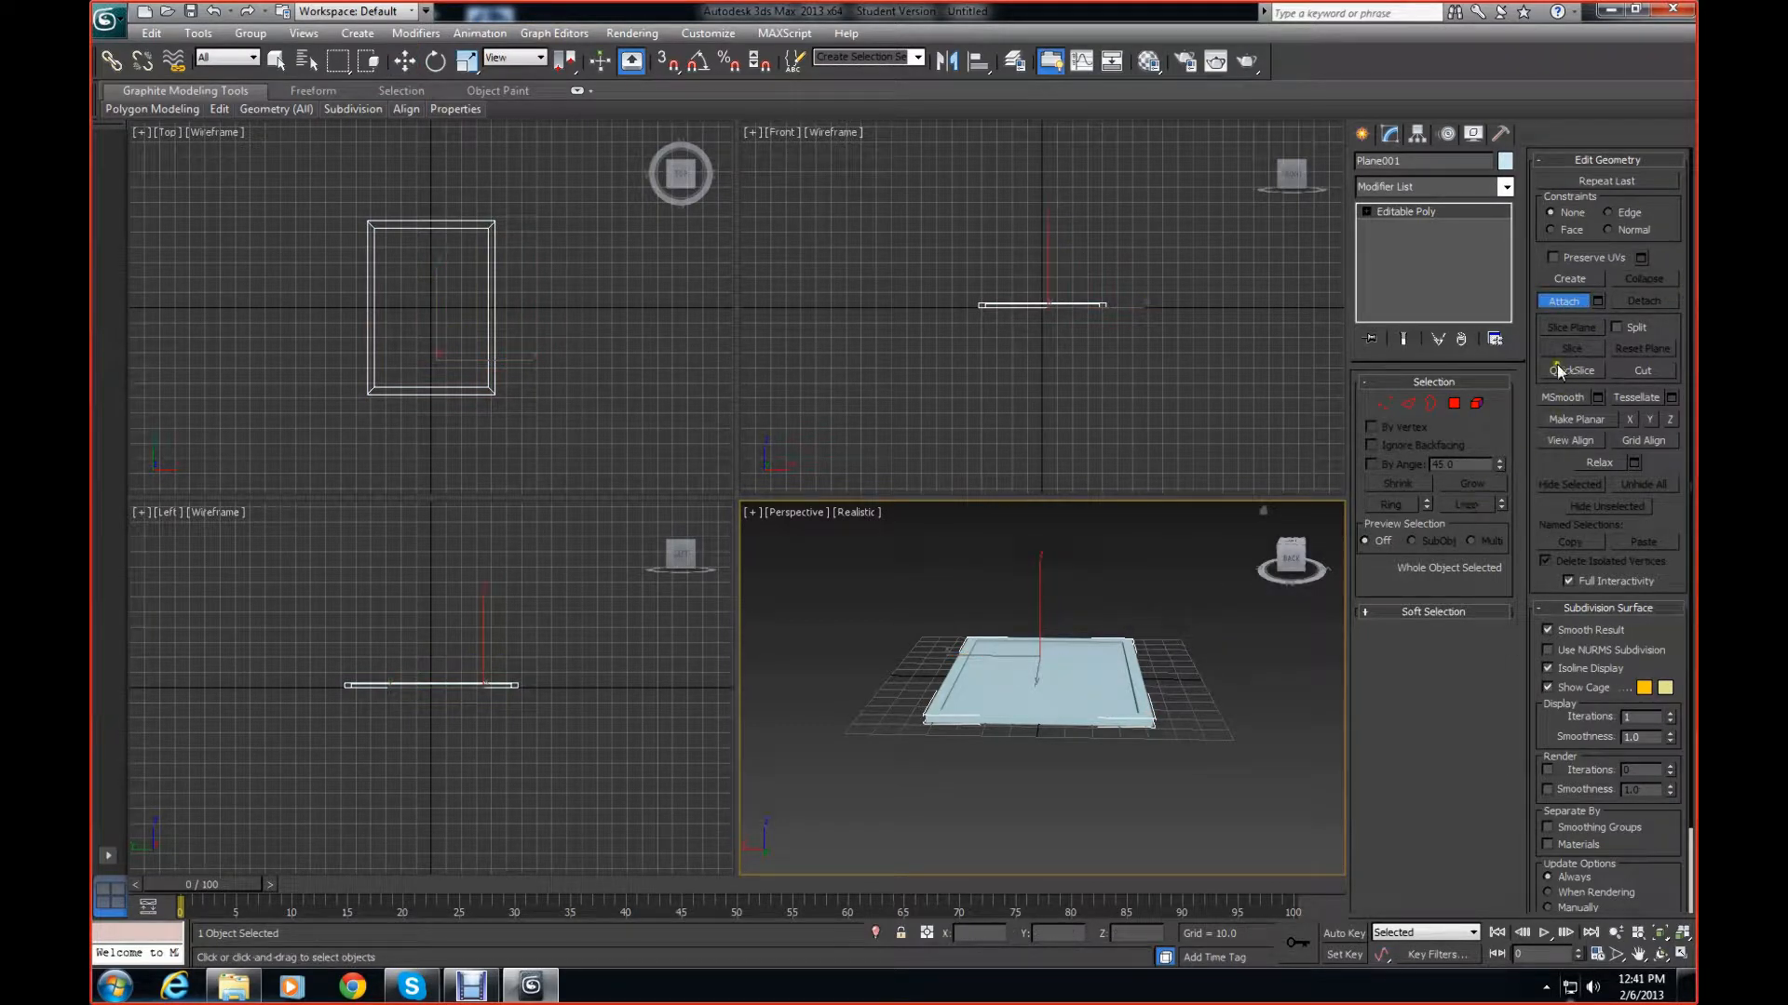
pyautogui.click(1564, 302)
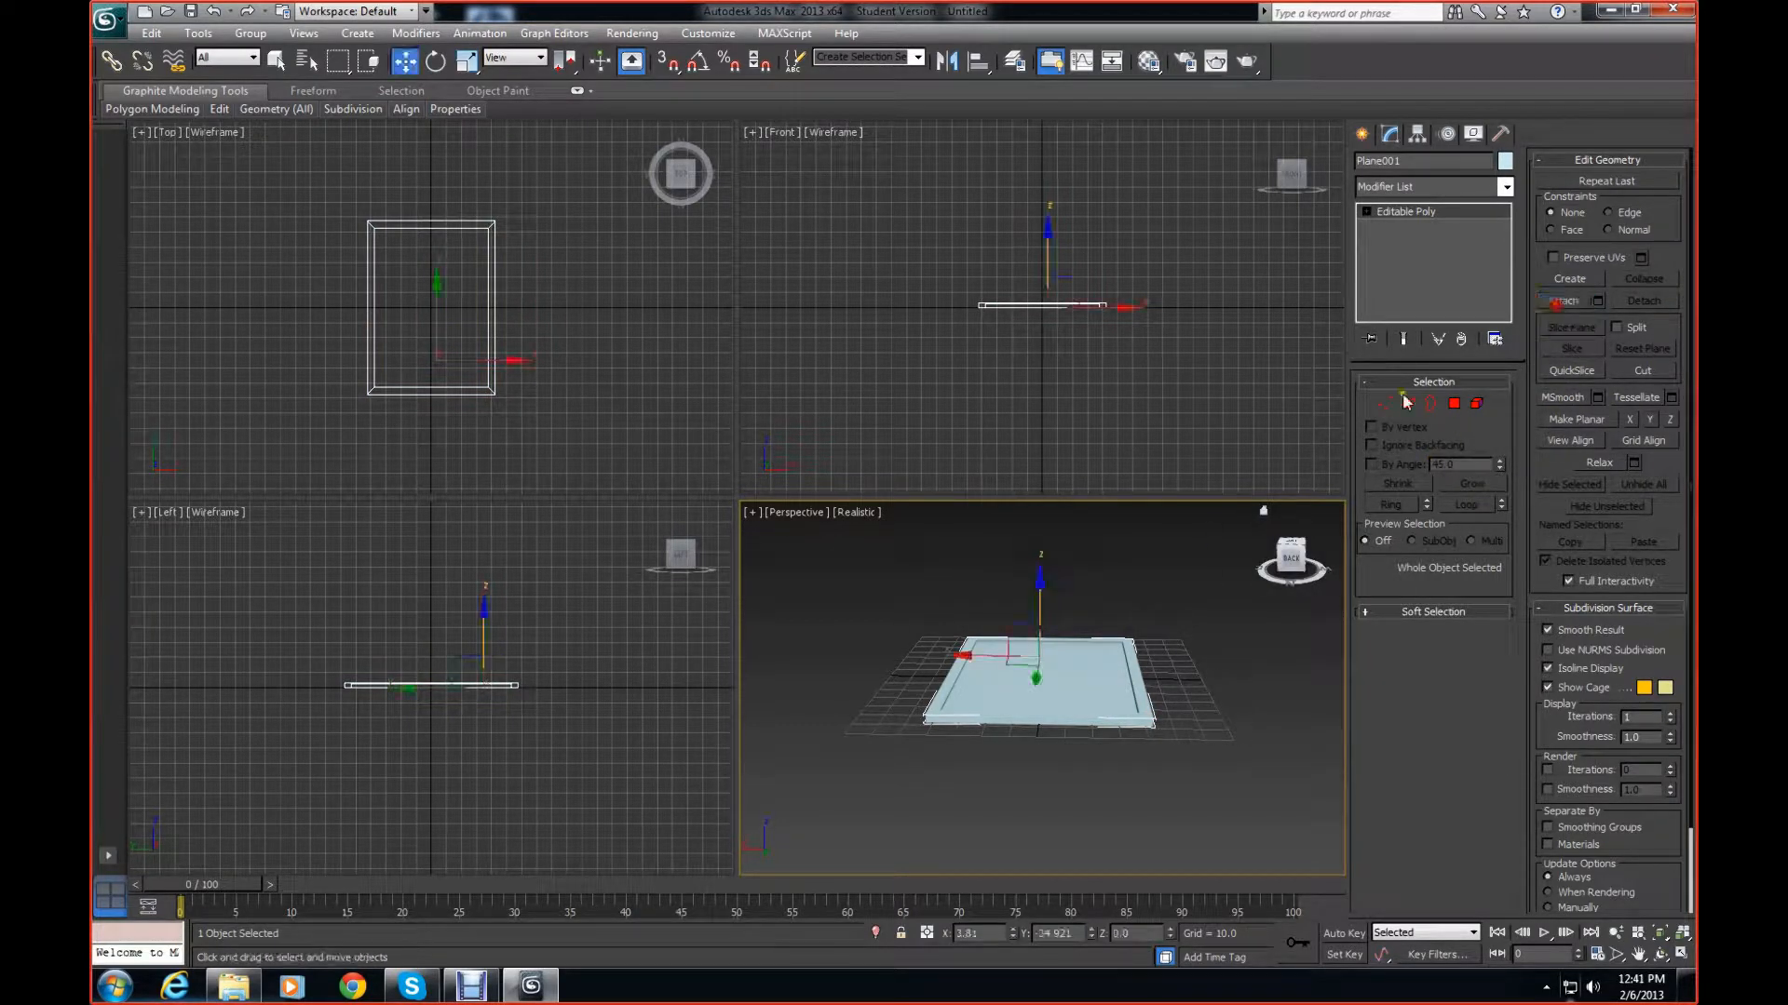
# Select the four-edge open border around the underside of the frame and cap it
pyautogui.click(1194, 619)
pyautogui.click(1154, 652)
pyautogui.moveTo(1290, 559); pyautogui.dragTo(1186, 603)
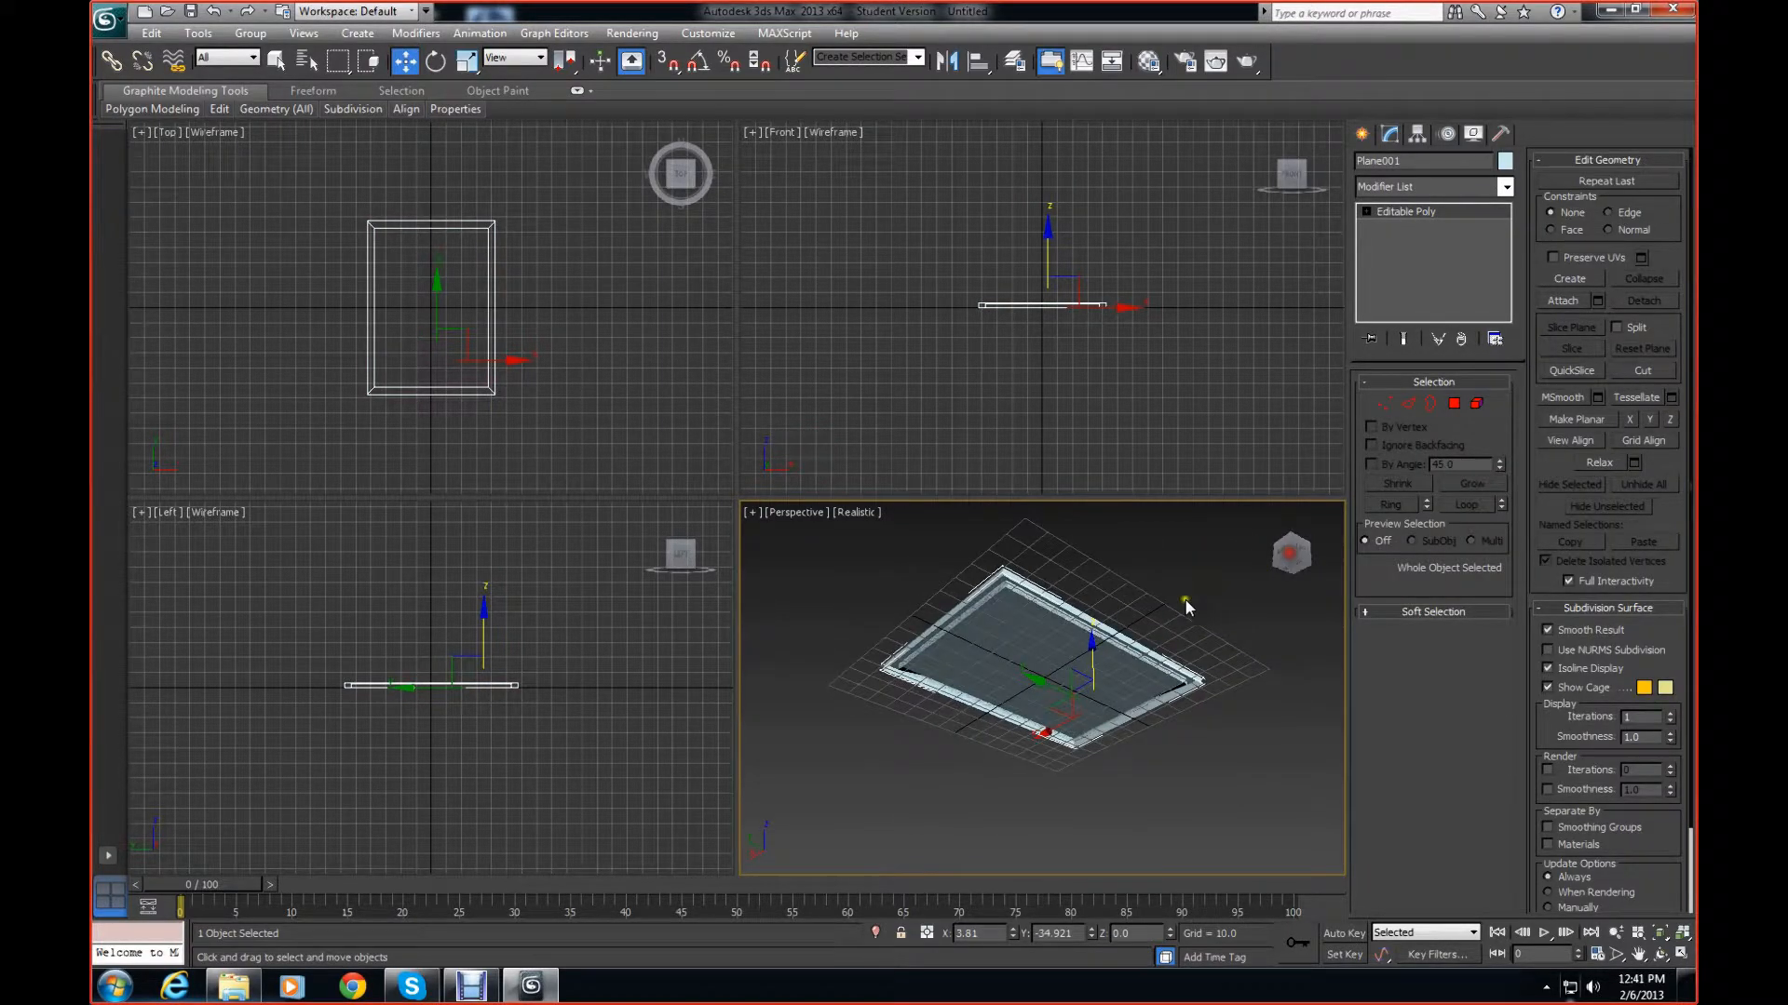
pyautogui.scroll(3, 1186, 603)
pyautogui.moveTo(1296, 564); pyautogui.dragTo(1248, 861)
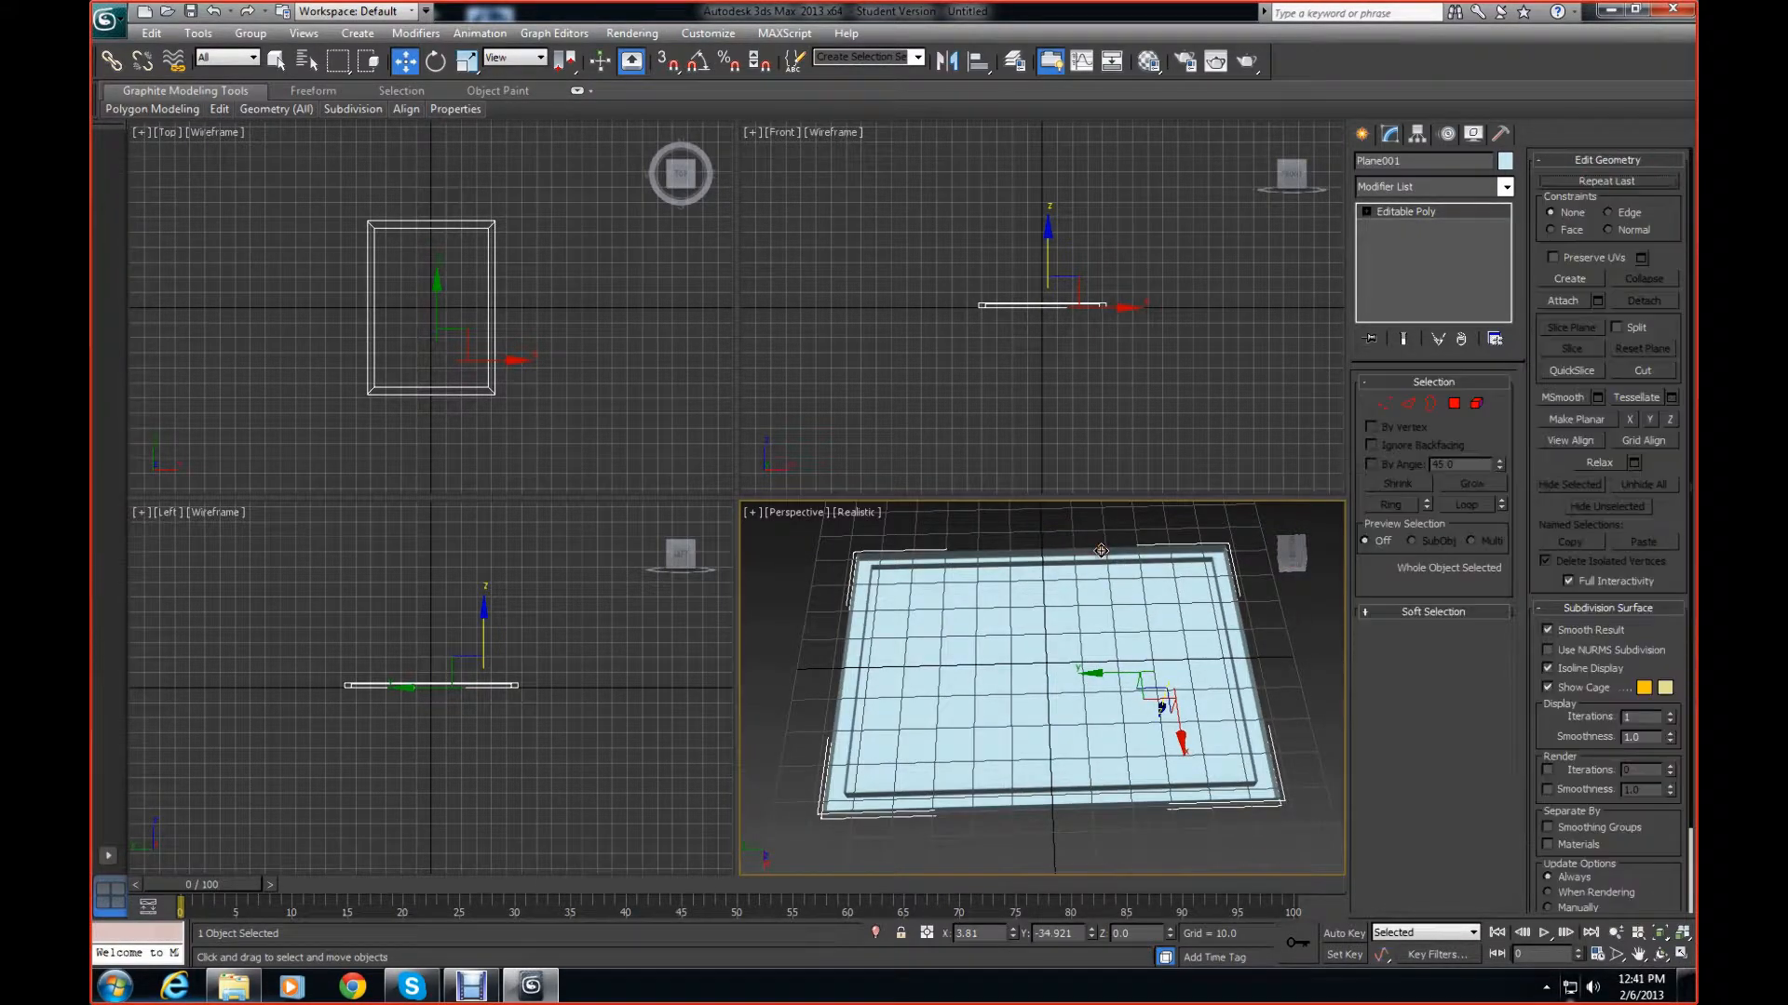
pyautogui.click(1430, 403)
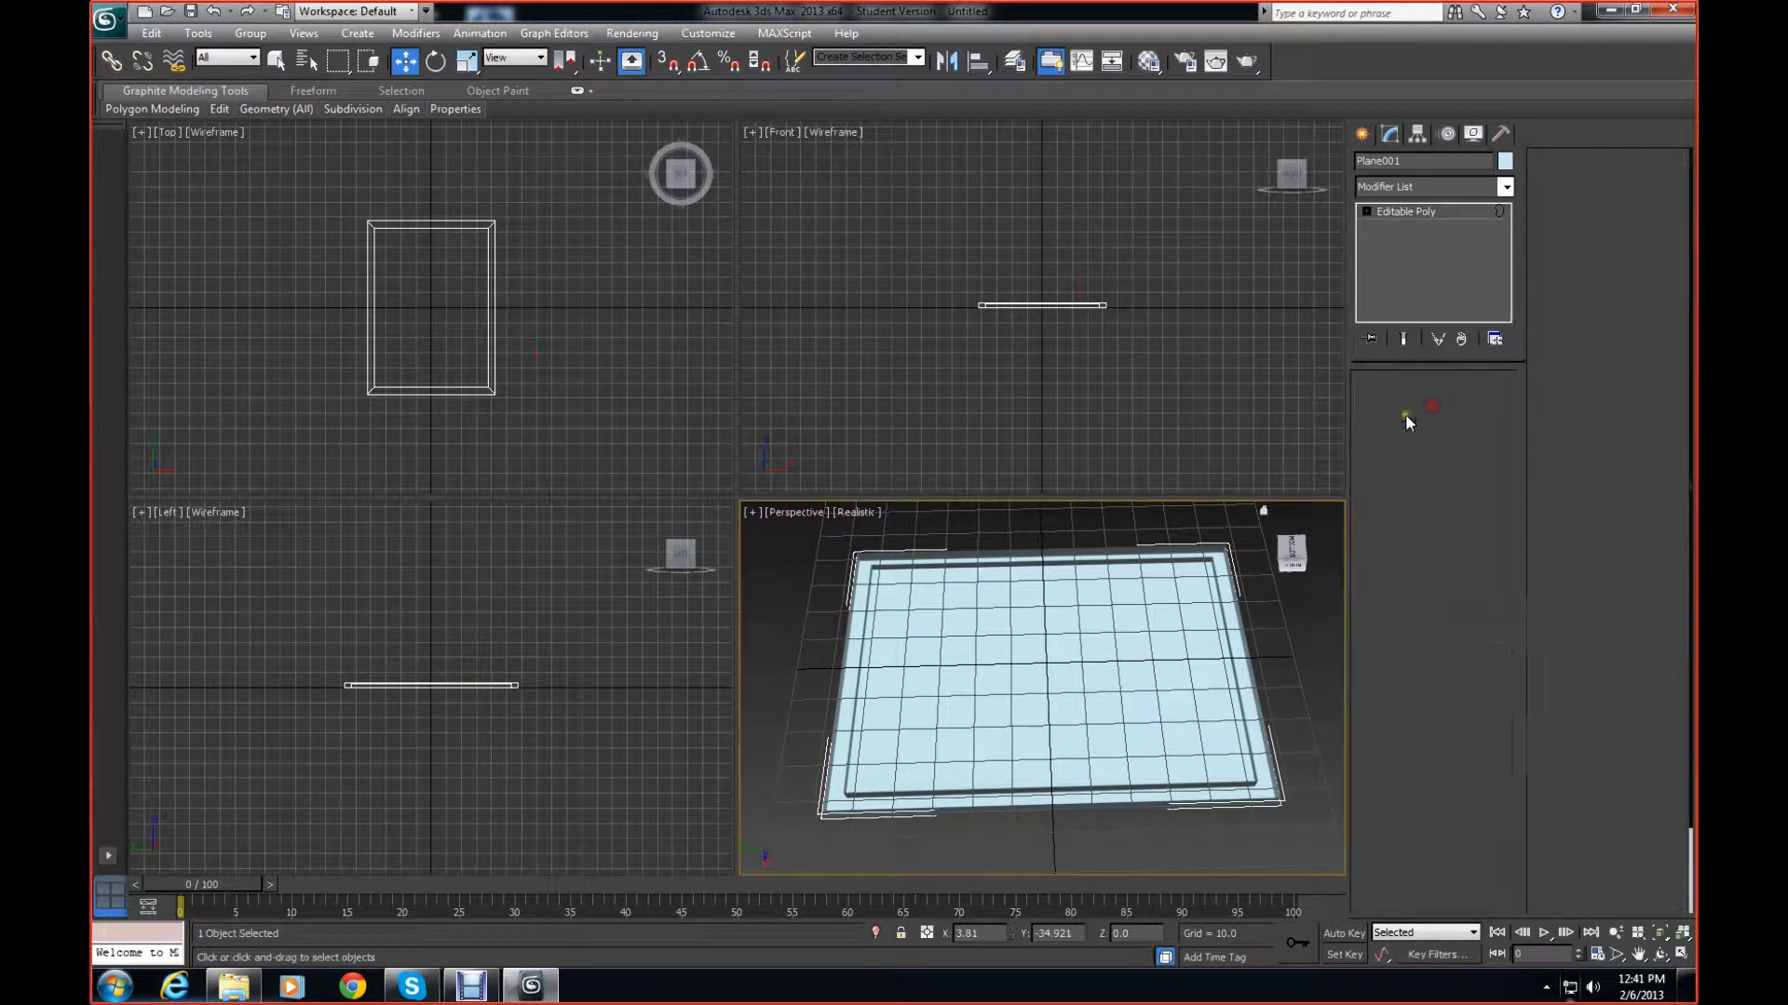
pyautogui.click(1022, 546)
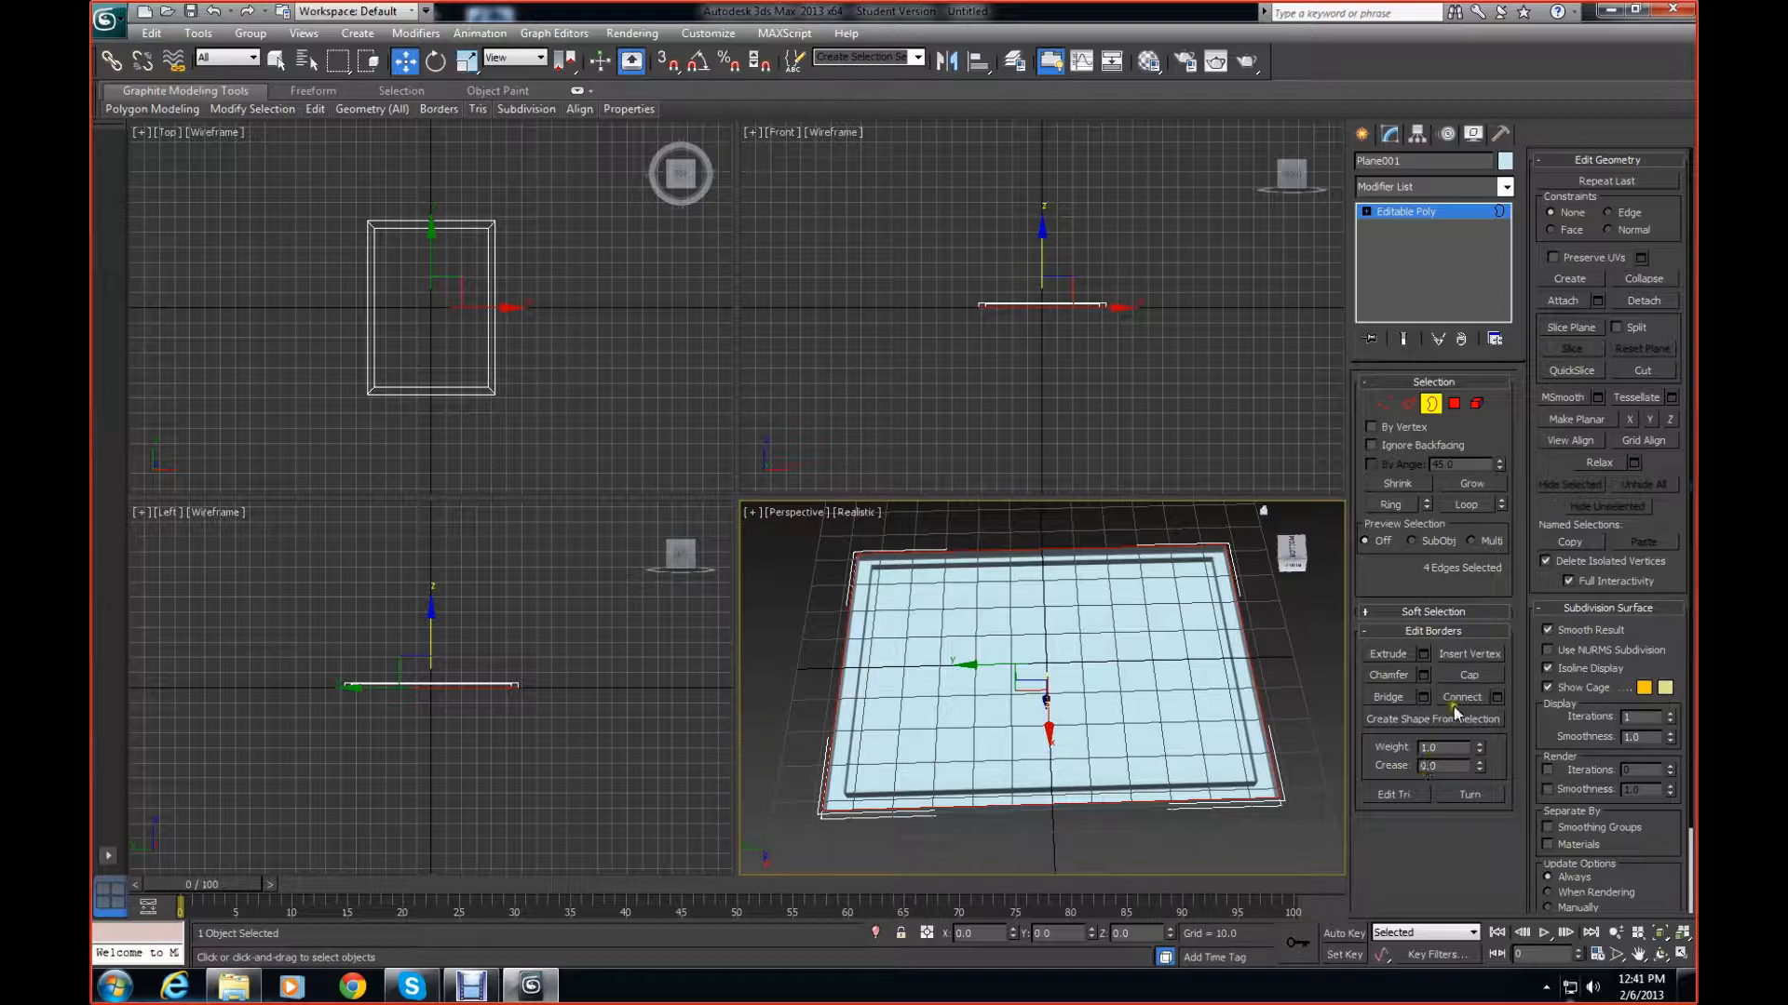
pyautogui.click(1469, 675)
pyautogui.moveTo(1293, 553)
pyautogui.mouseDown()
pyautogui.moveTo(1241, 518)
pyautogui.moveTo(1299, 561)
pyautogui.mouseUp()
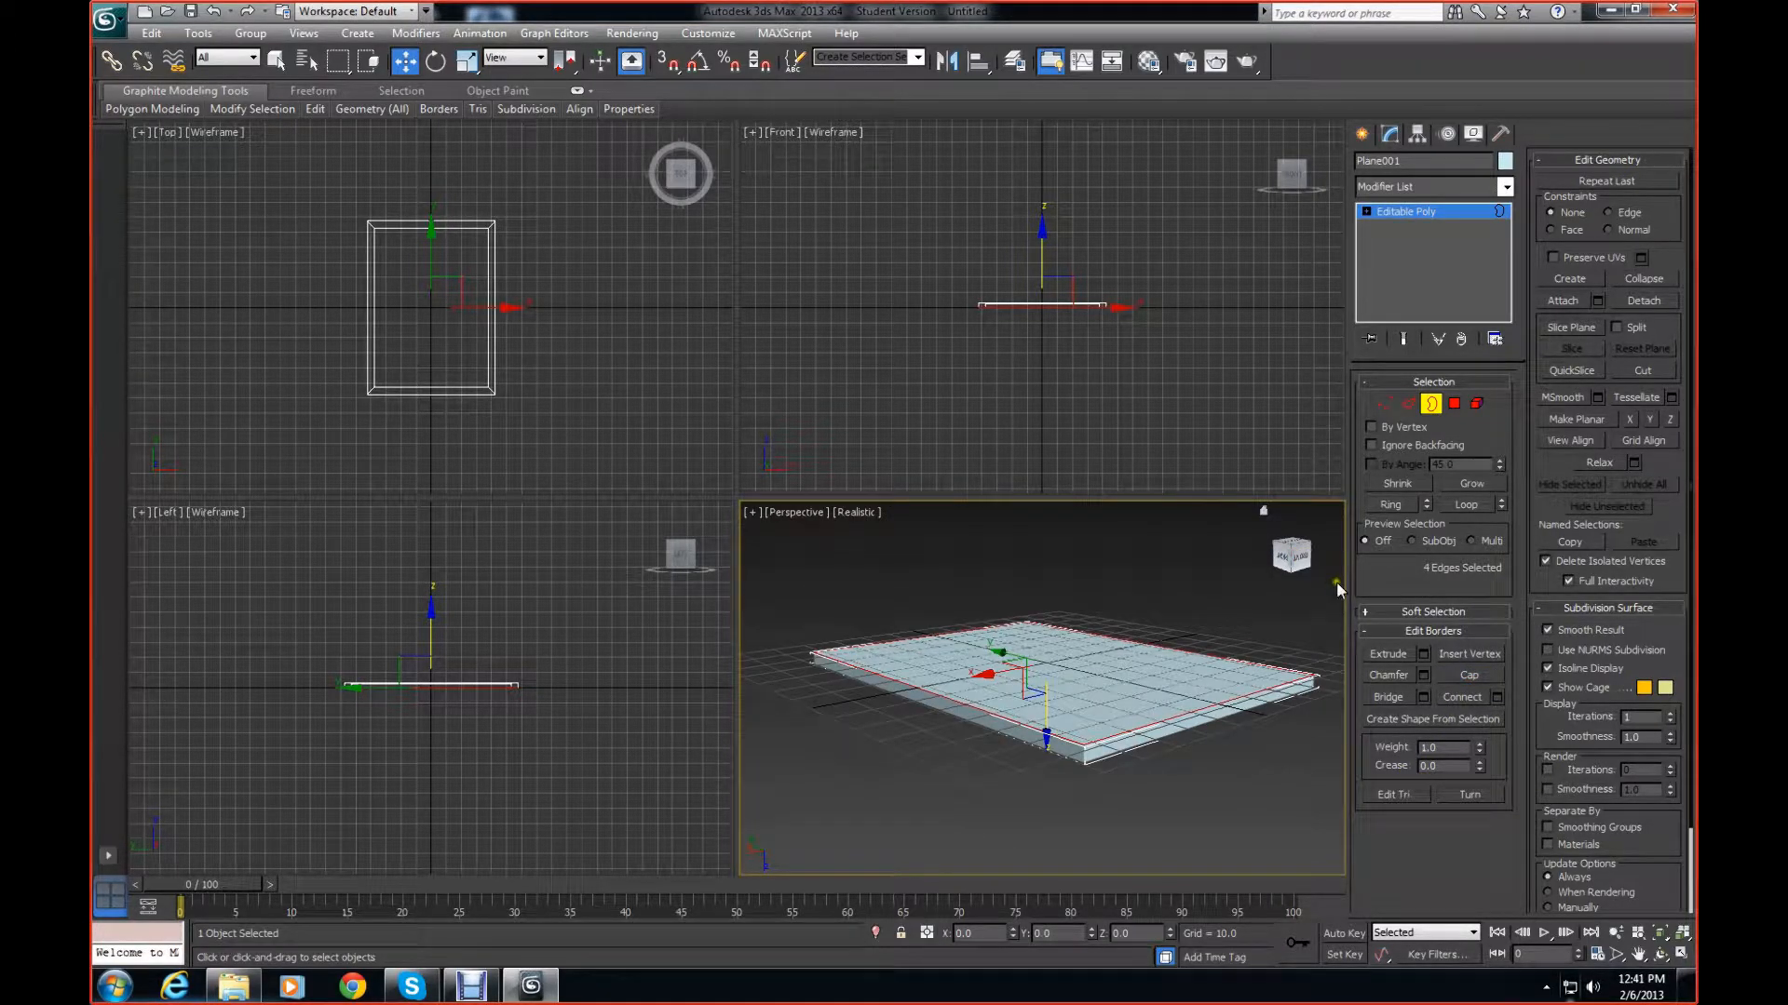
# Delete the whole framed object and draw a new plane about 67 long by 65 wide near the origin in the top view
pyautogui.click(1402, 208)
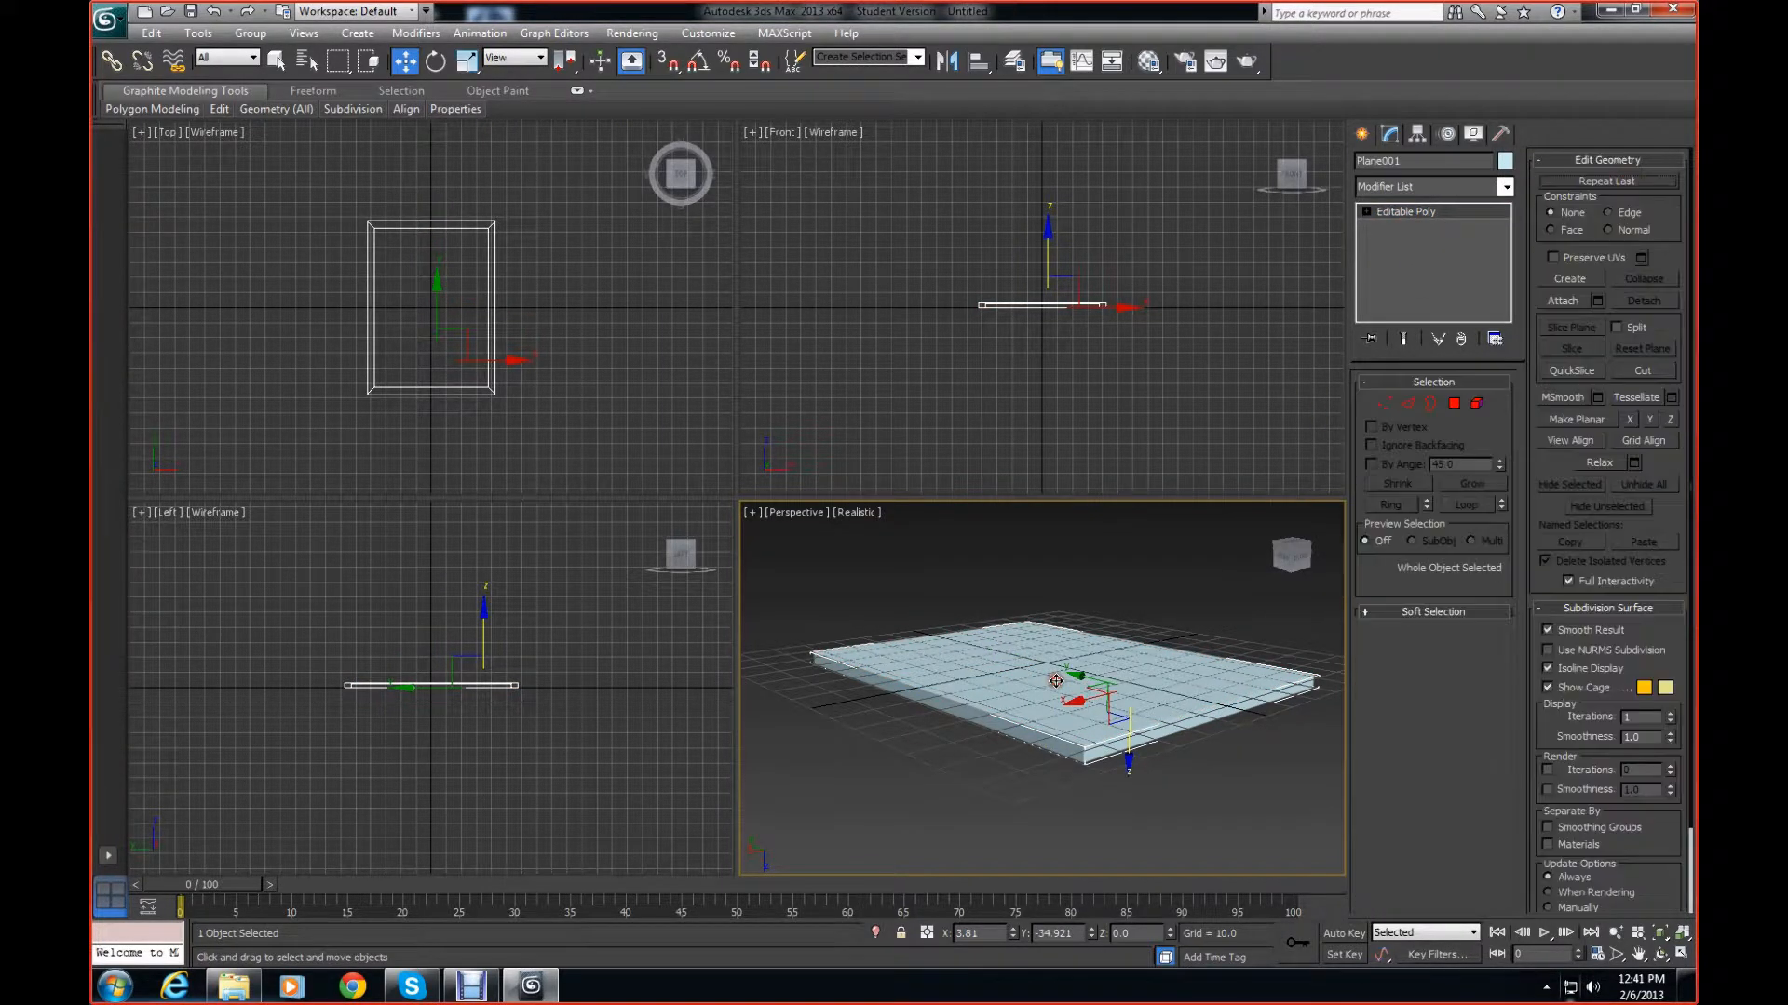
pyautogui.press('Delete')
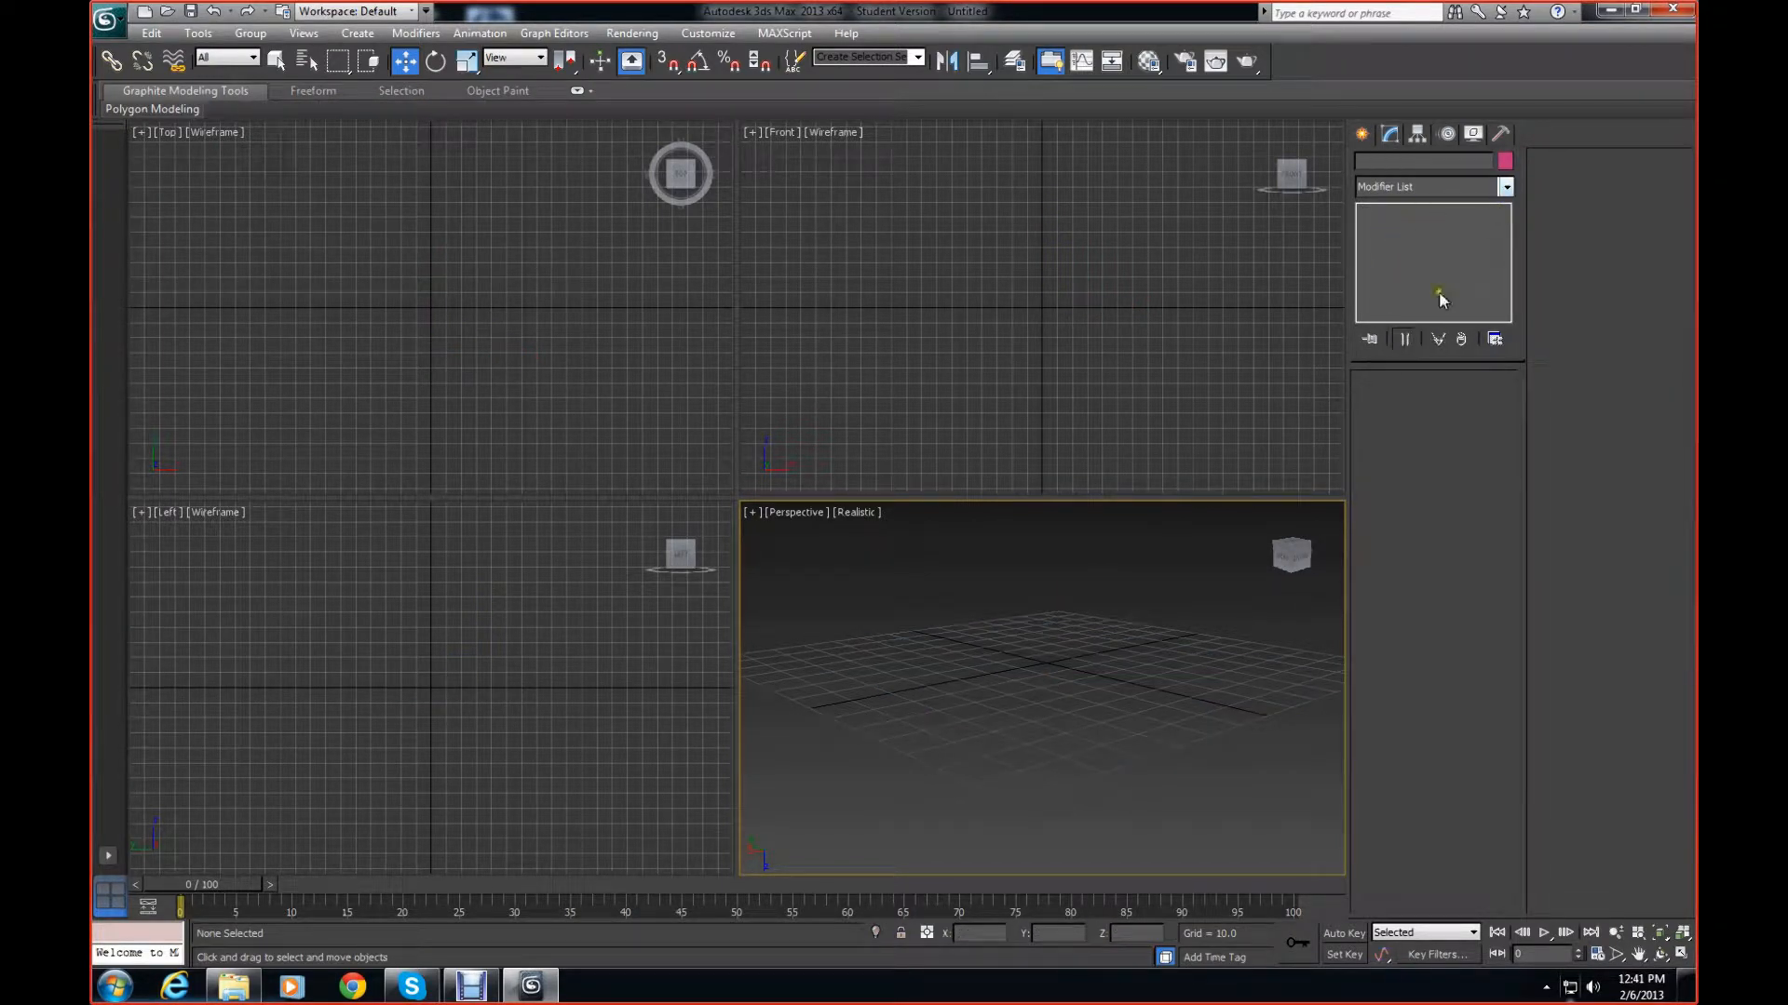
pyautogui.click(1369, 132)
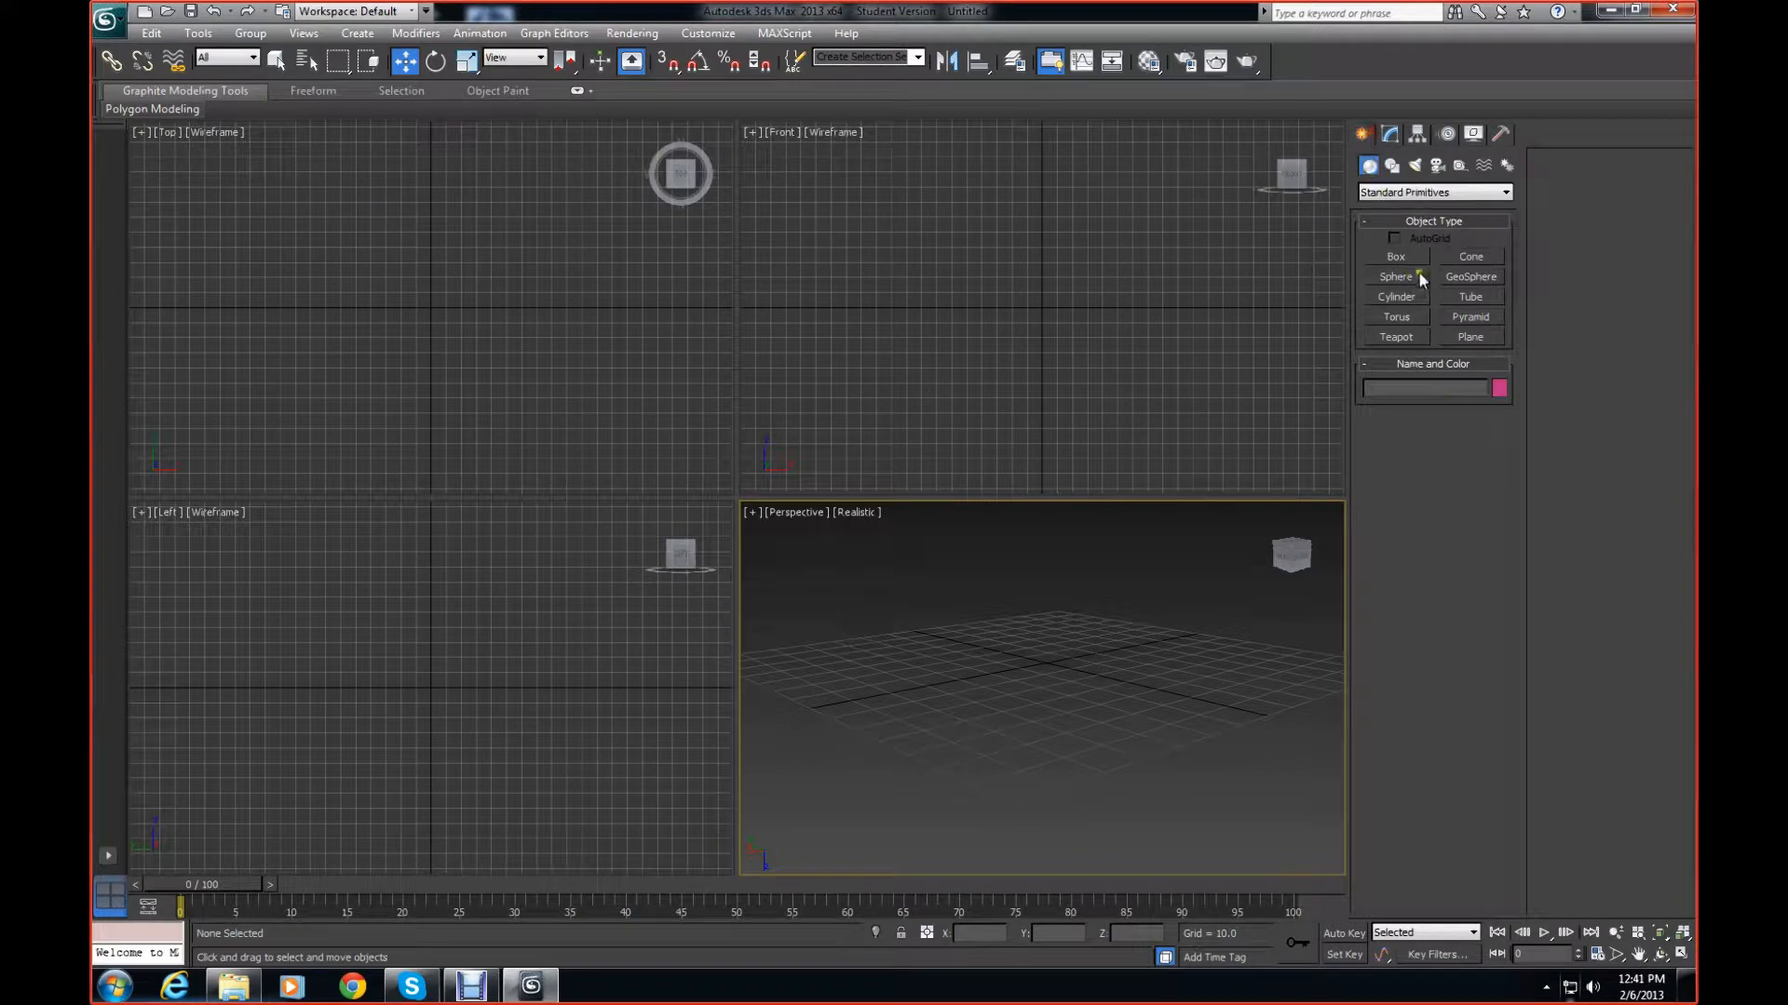
pyautogui.click(1470, 336)
pyautogui.moveTo(391, 279); pyautogui.dragTo(489, 381)
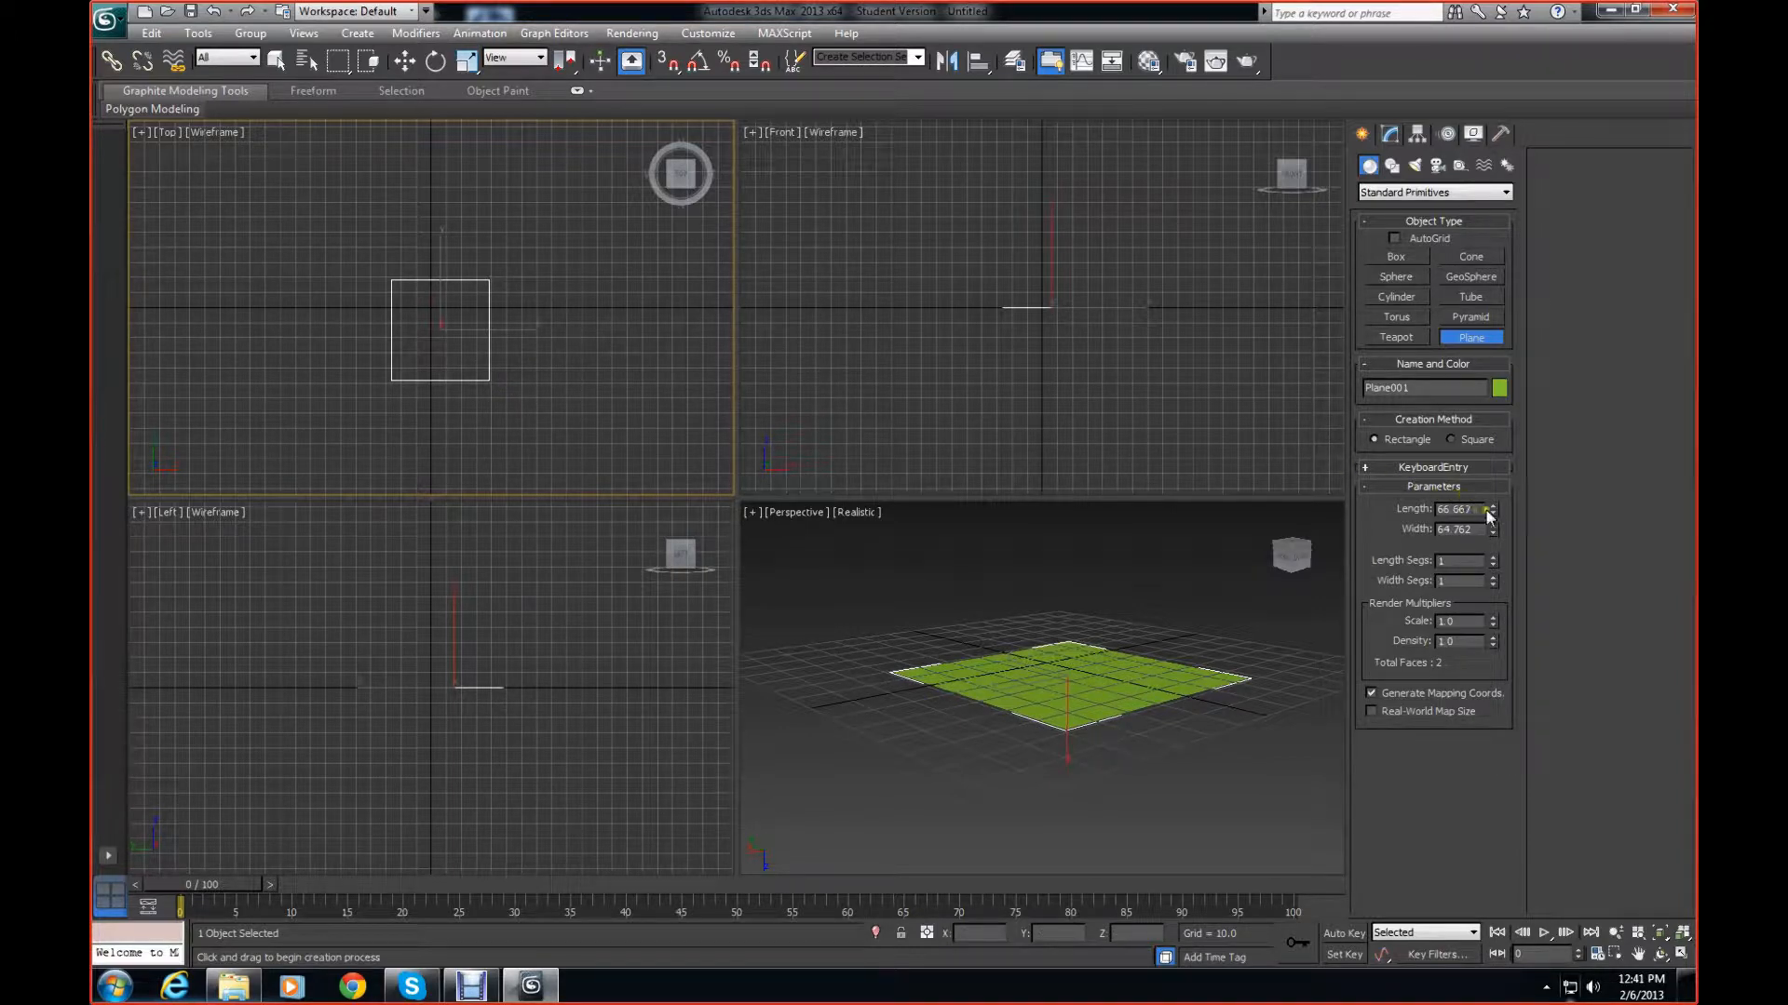
# Set the new plane's length and width both to 65
pyautogui.doubleClick(1457, 510)
pyautogui.click(1390, 133)
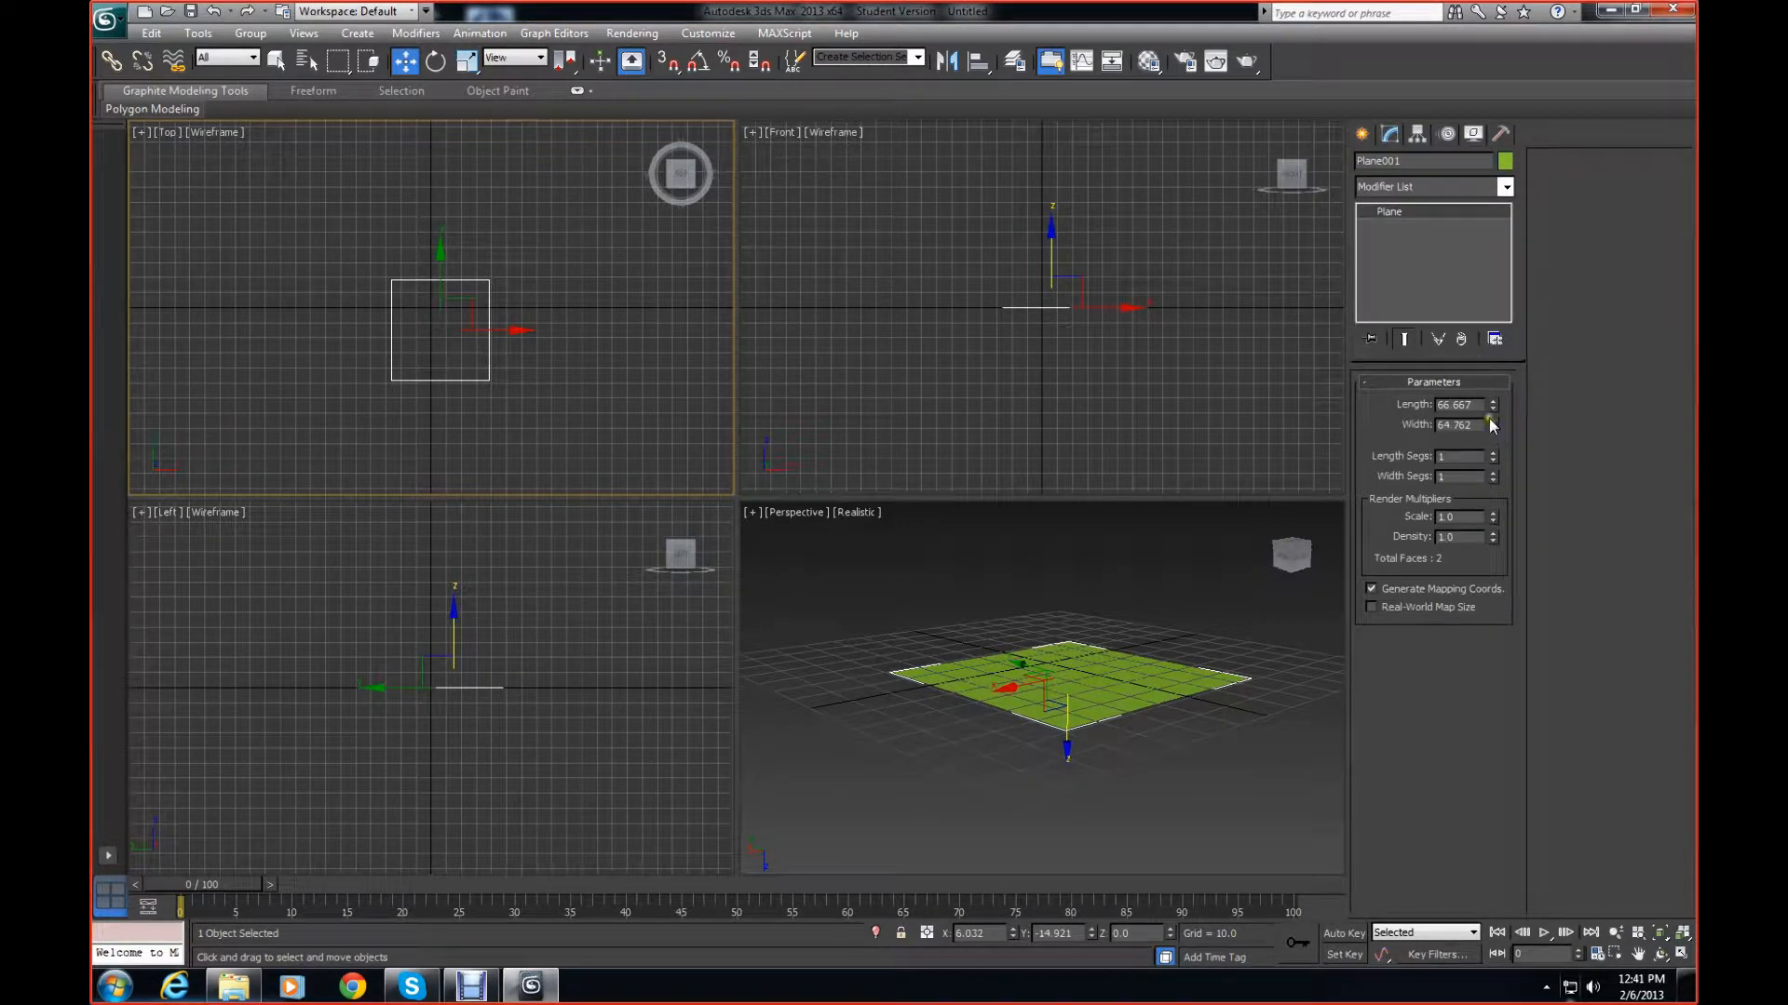
pyautogui.click(1478, 405)
pyautogui.press('Tab')
pyautogui.write('65')
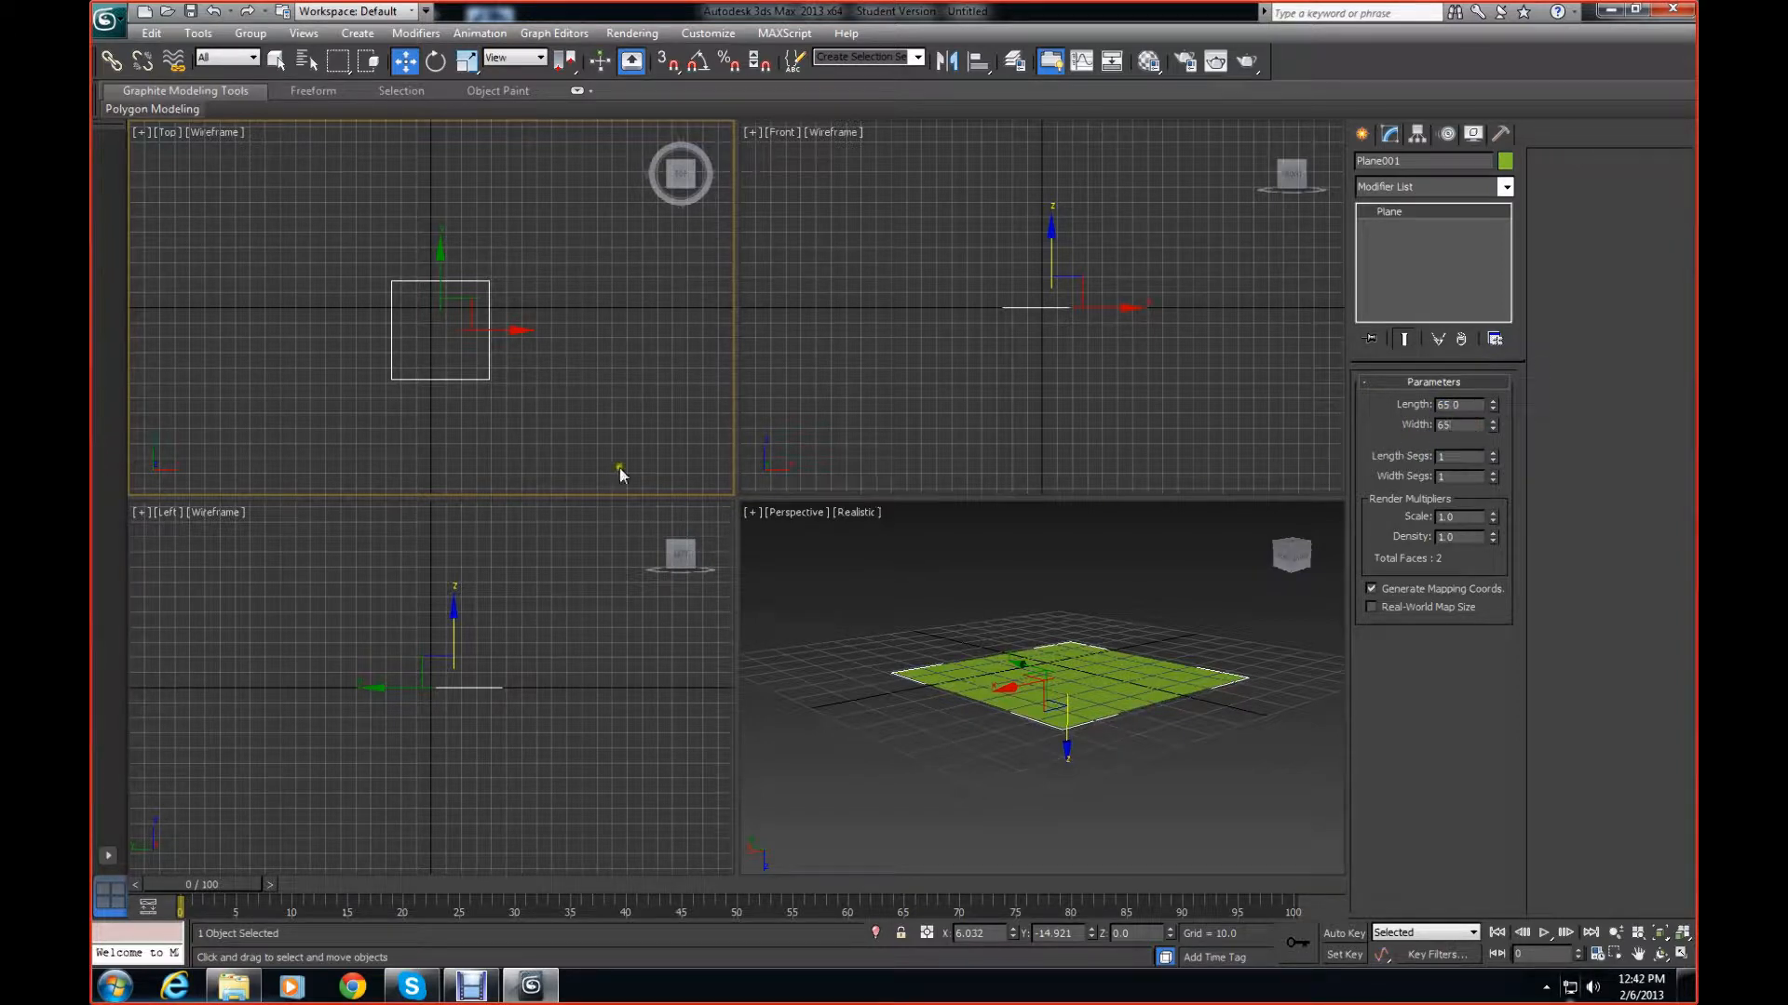
pyautogui.click(1474, 427)
# Convert the plane to an Editable Poly and deselect it
pyautogui.rightClick(475, 342)
pyautogui.moveTo(549, 515)
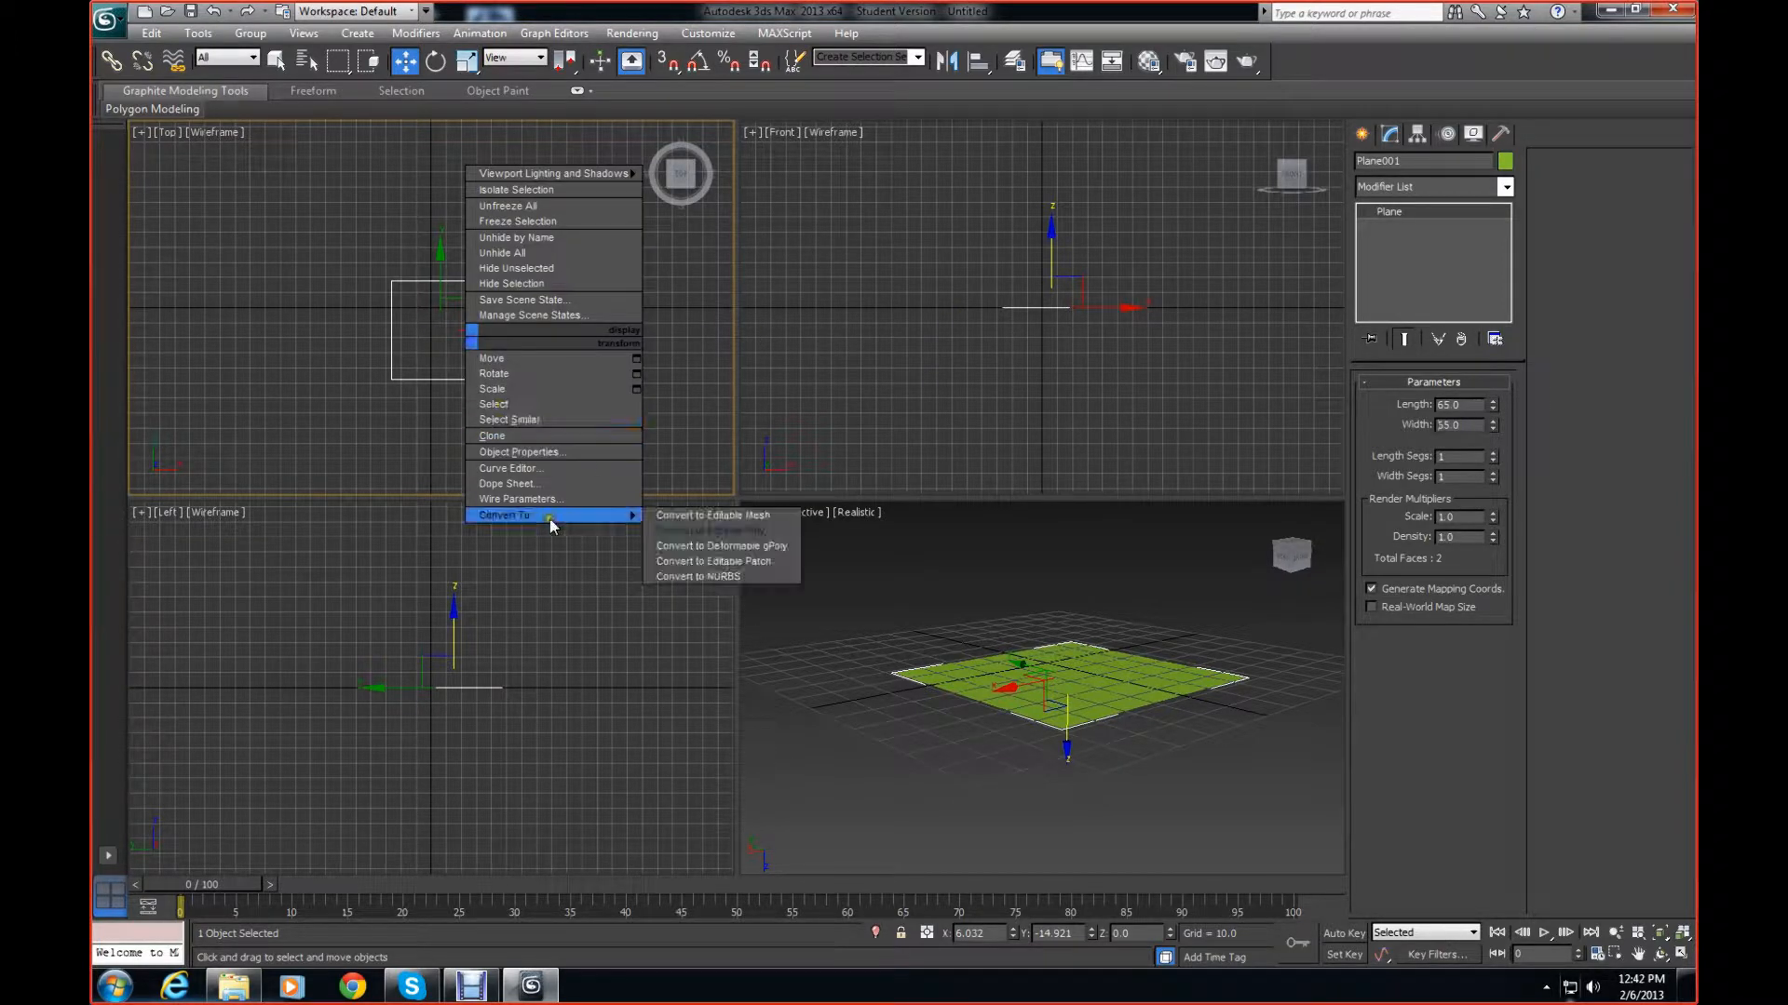
pyautogui.click(684, 526)
pyautogui.click(604, 415)
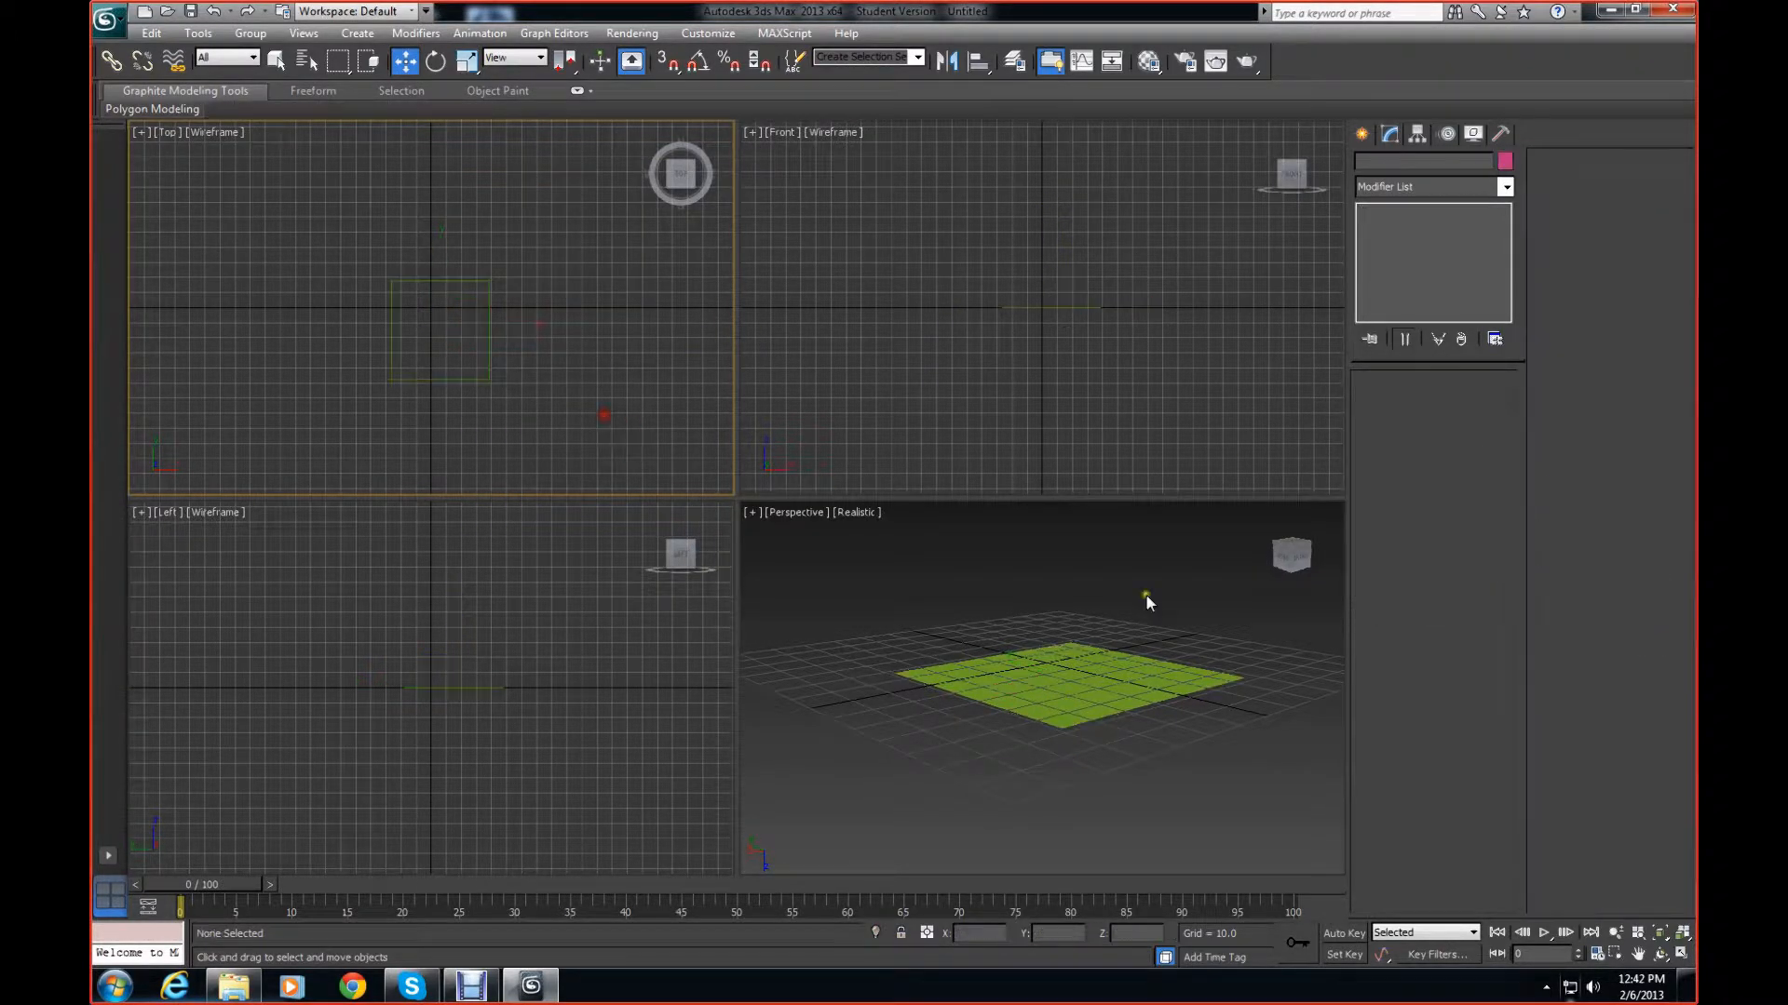
# Select the plane's open border and extend it upward in the front view to a Z of about 33.7, creating four side walls
pyautogui.moveTo(1278, 549); pyautogui.dragTo(1245, 567)
pyautogui.click(1157, 671)
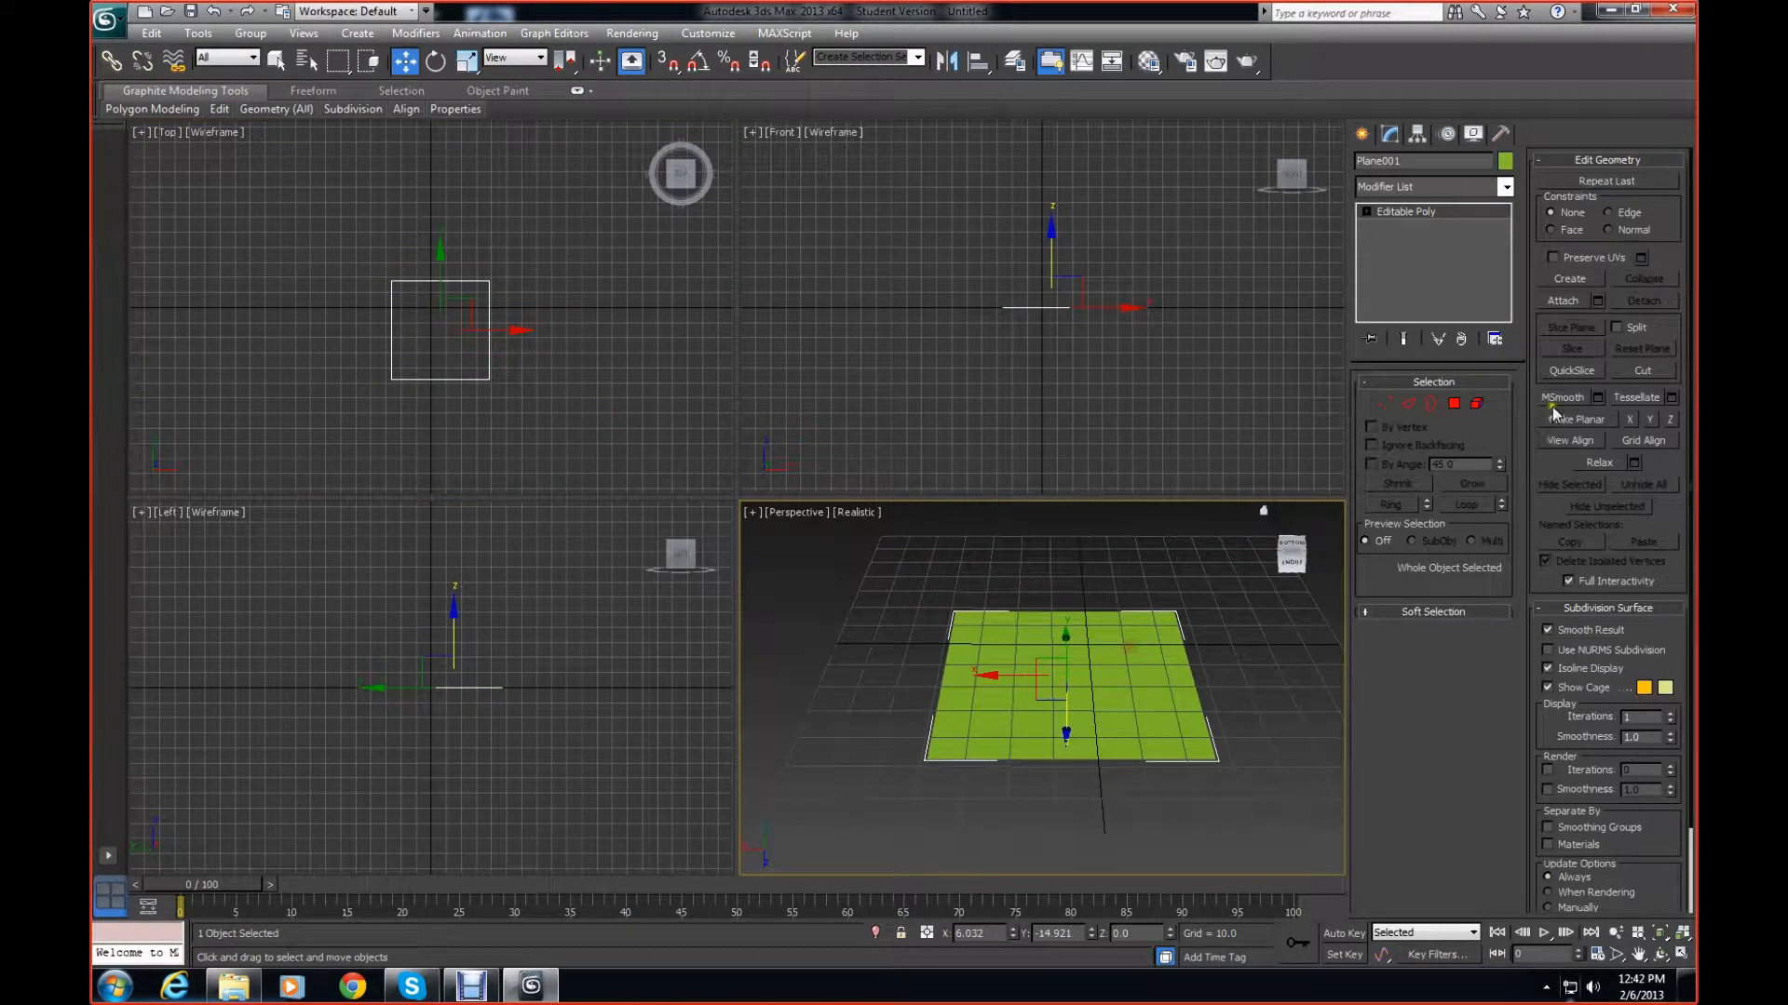
pyautogui.click(1431, 403)
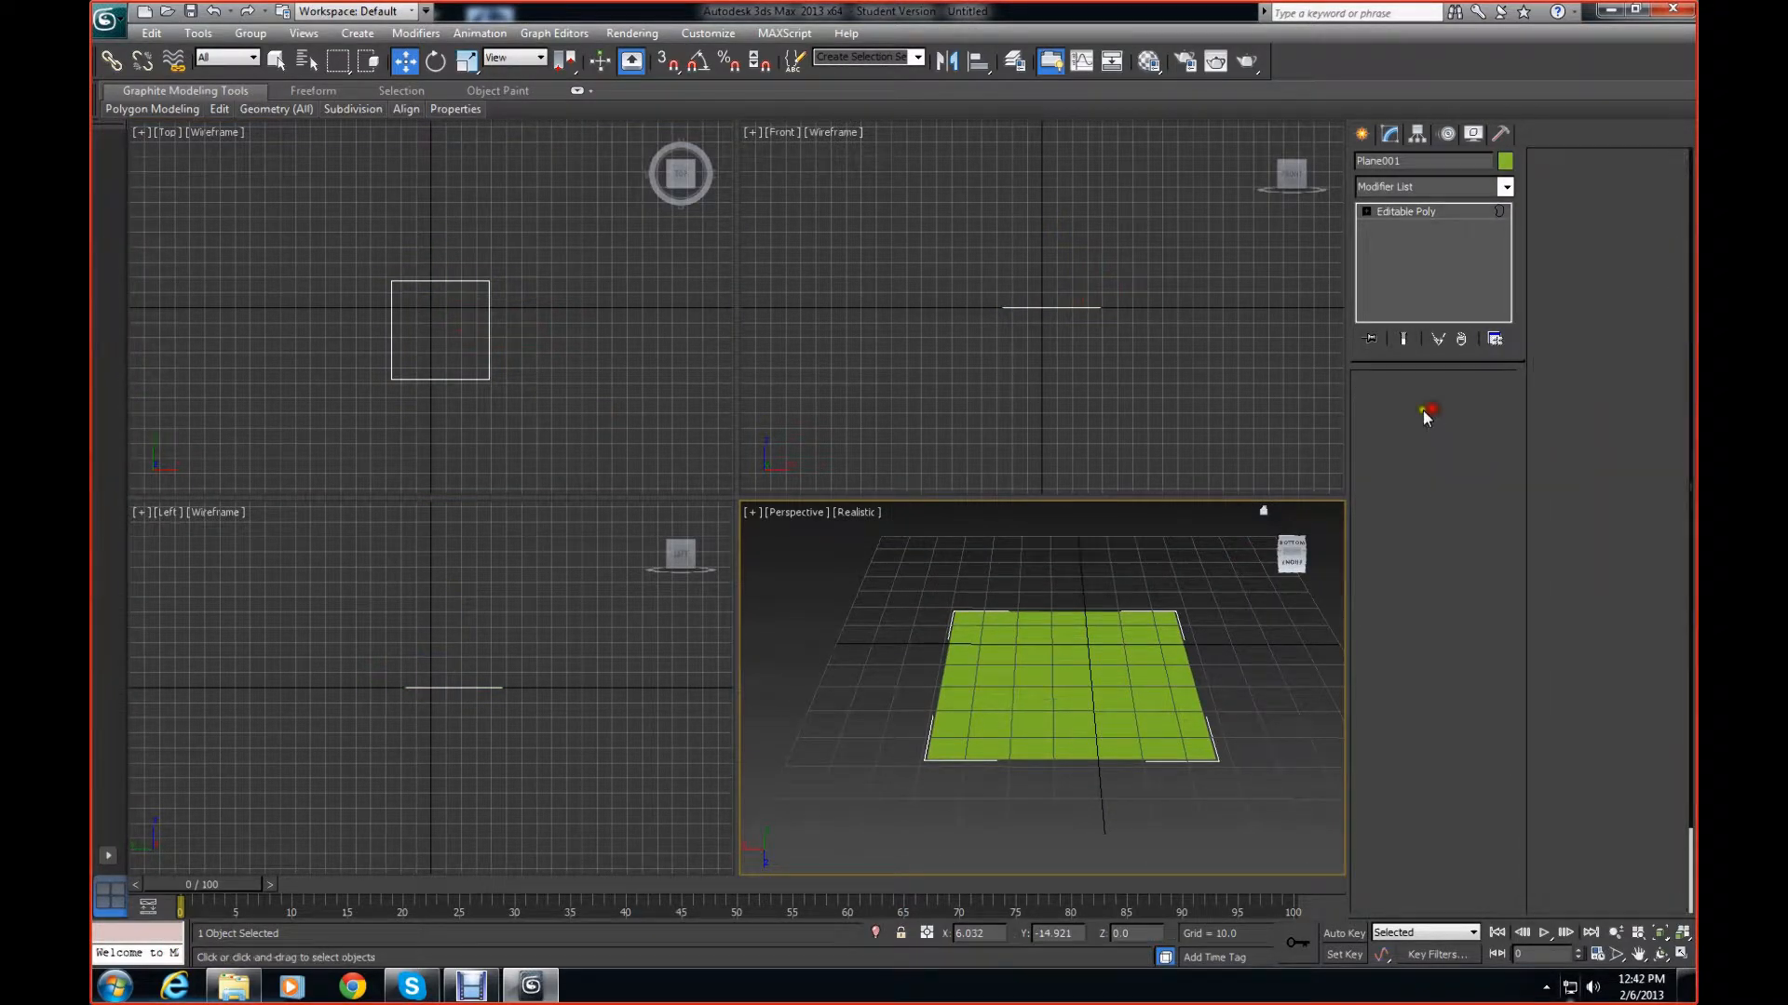
pyautogui.click(468, 381)
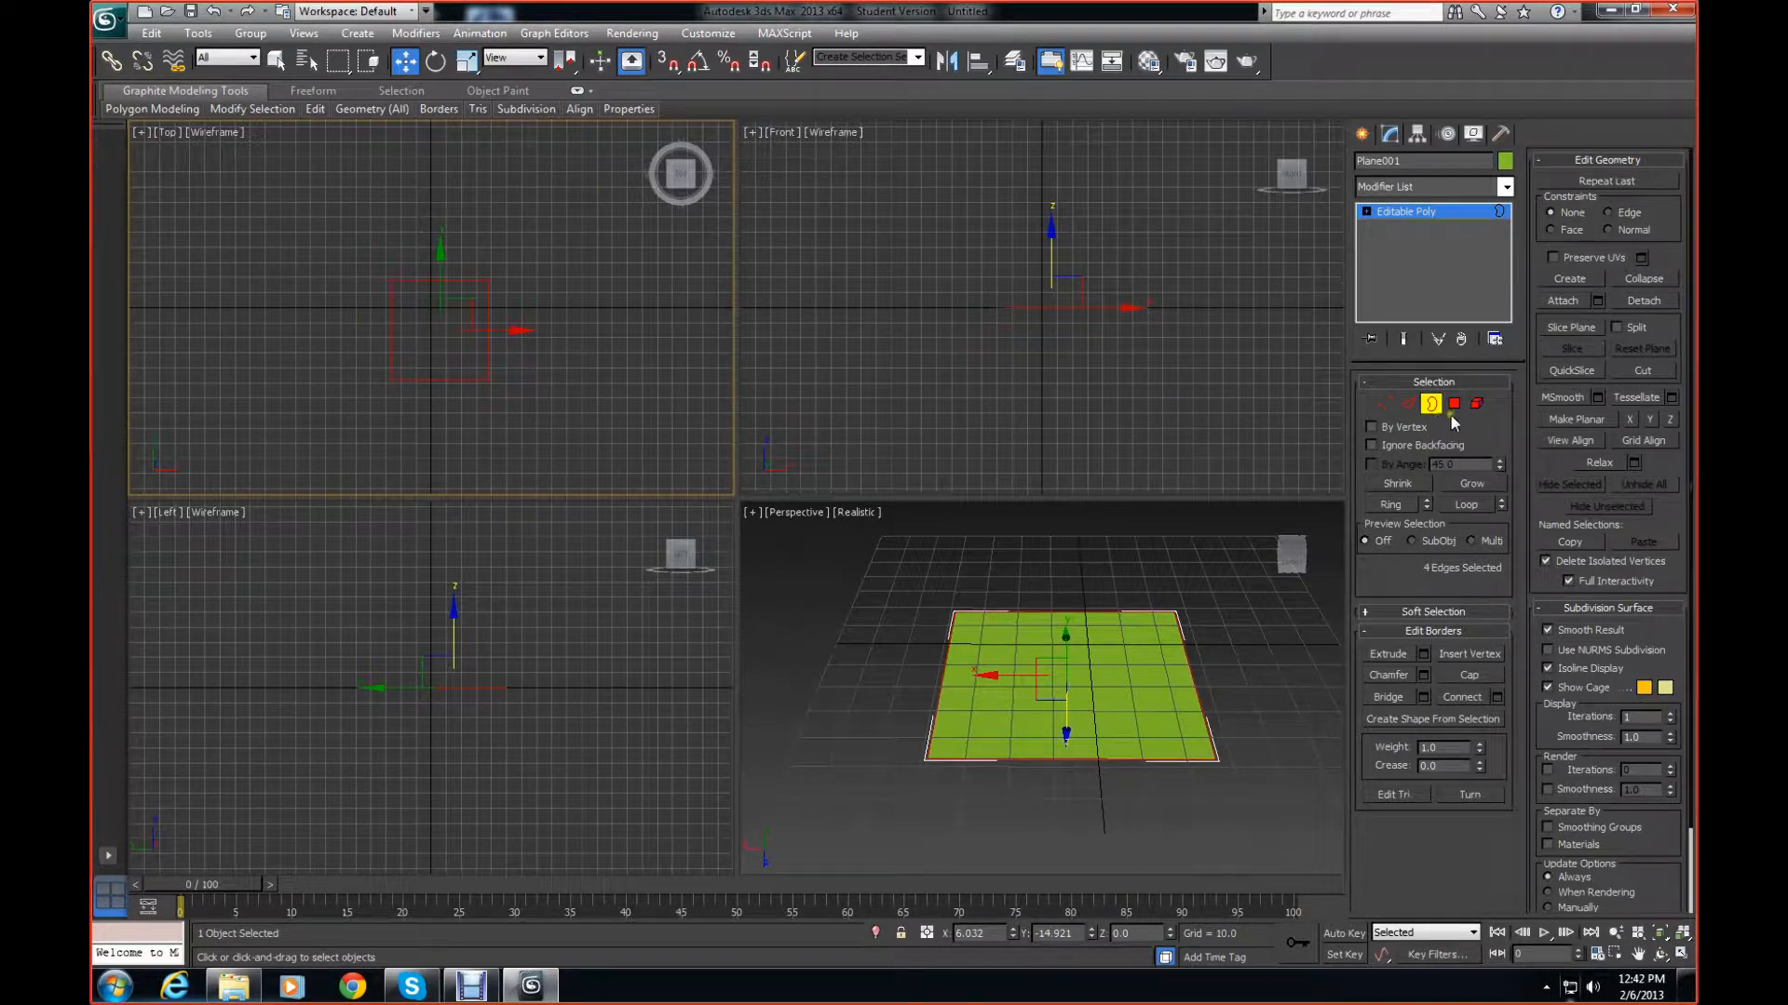
pyautogui.rightClick(1082, 337)
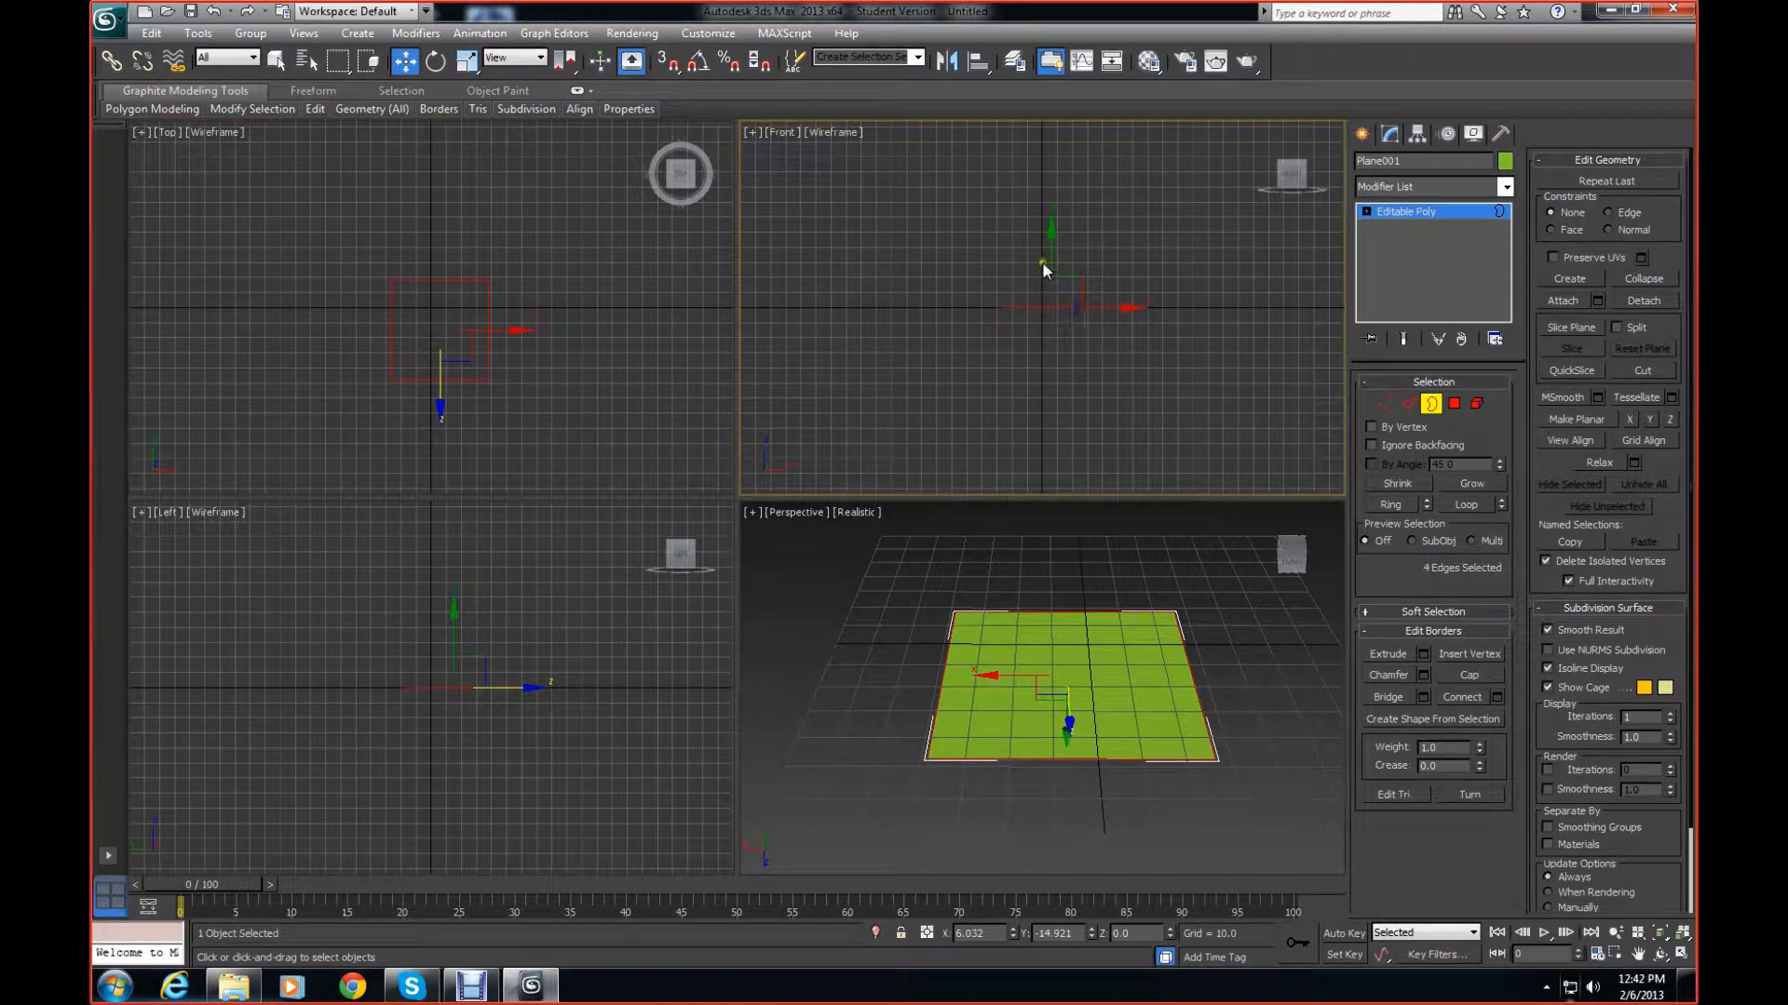
pyautogui.keyDown('shift'); pyautogui.moveTo(1049, 241); pyautogui.dragTo(1063, 191); pyautogui.keyUp('shift')
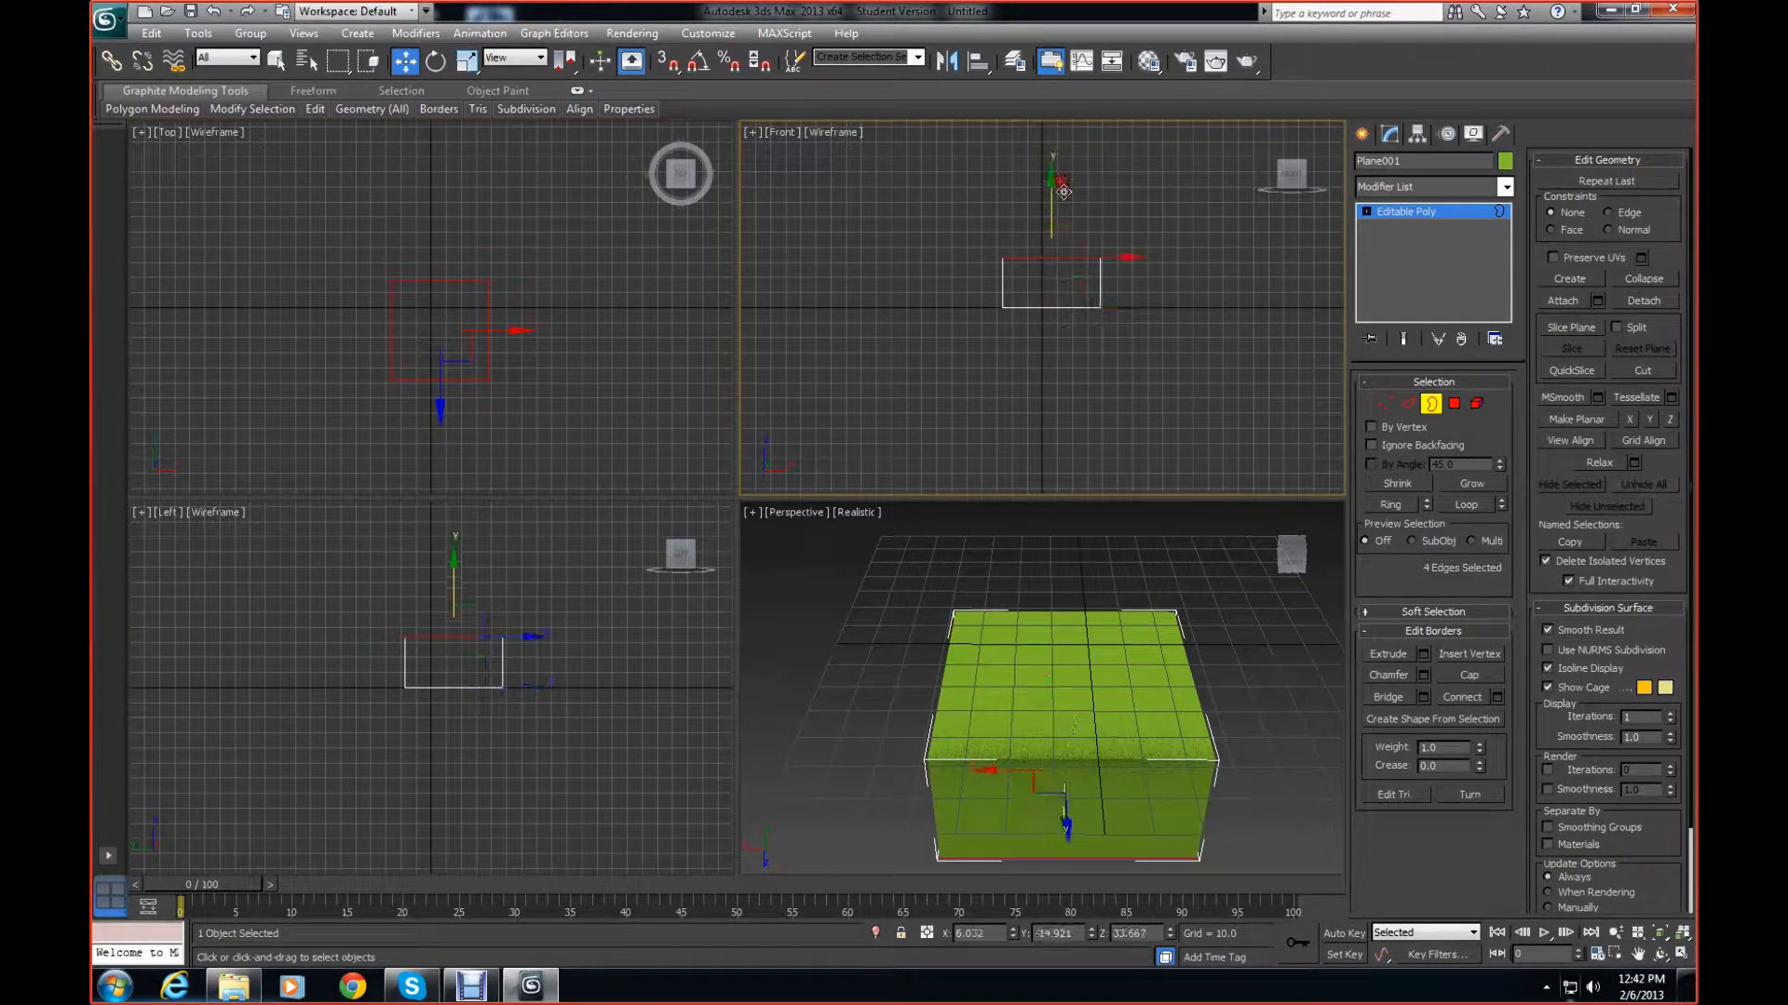
# Move the selected border edges below the plane to a Z of about -56.6, so the walls extend downward
pyautogui.moveTo(1287, 560); pyautogui.dragTo(1297, 862)
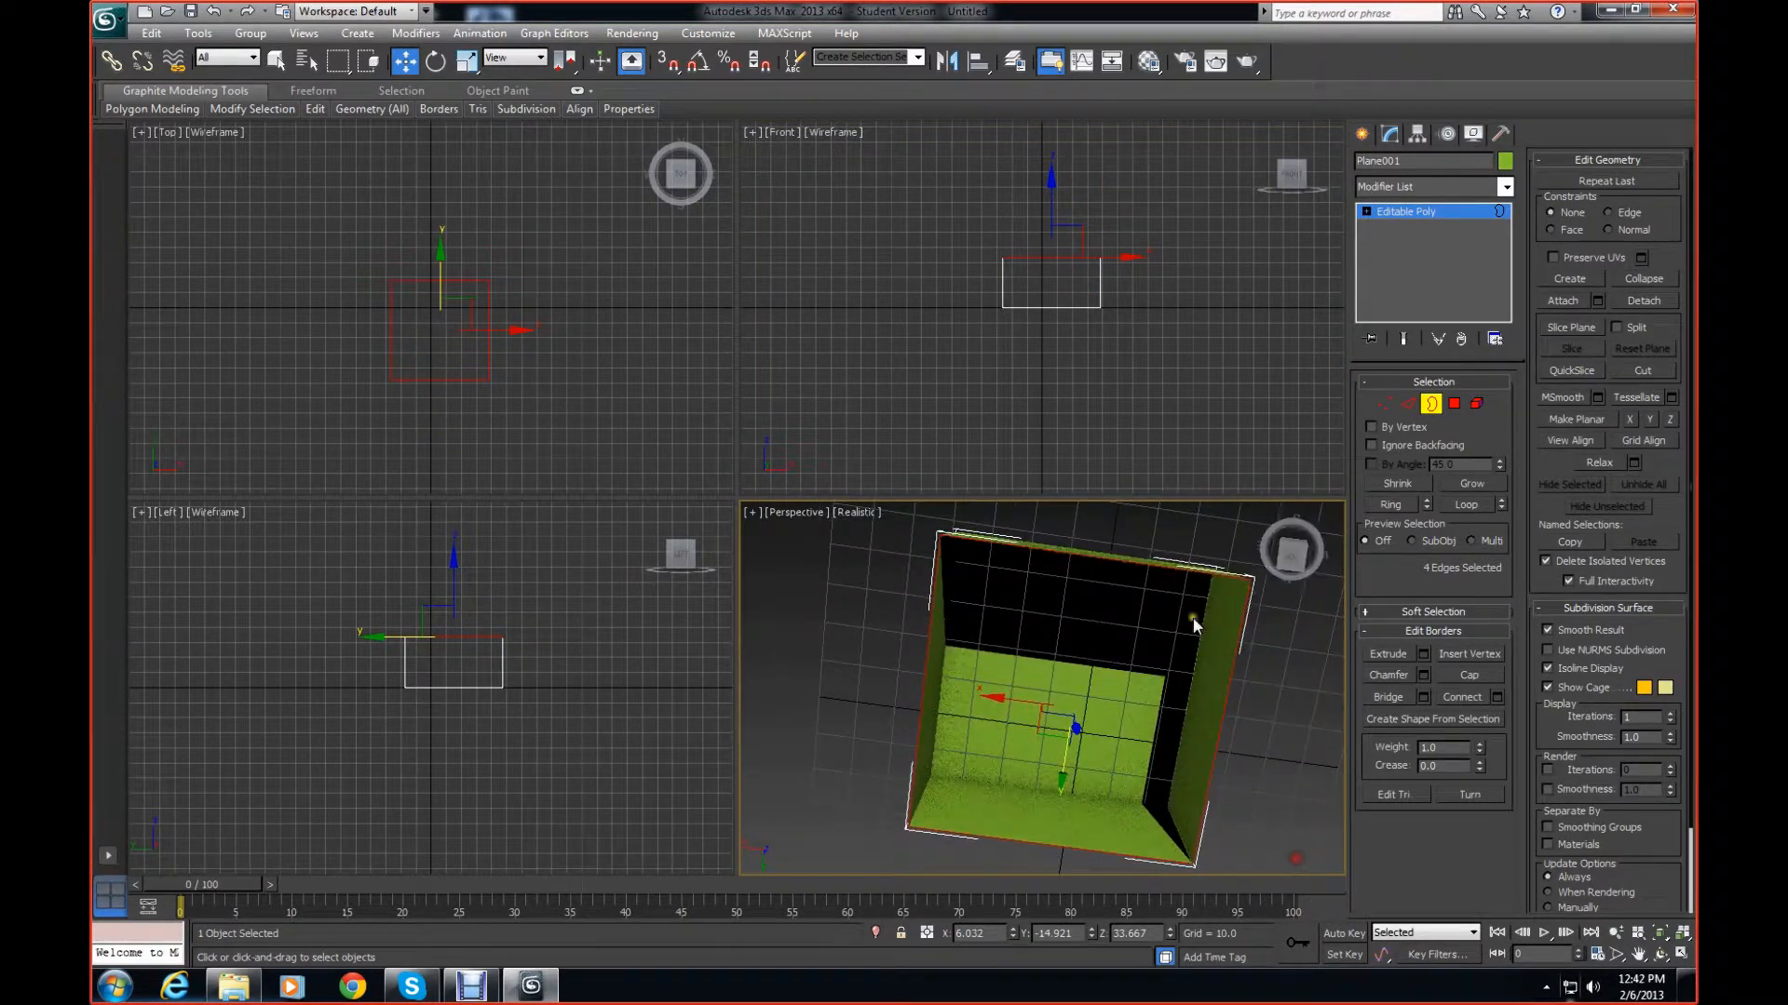
pyautogui.scroll(-8, 1214, 601)
pyautogui.press('z')
pyautogui.moveTo(1297, 539); pyautogui.dragTo(857, 595)
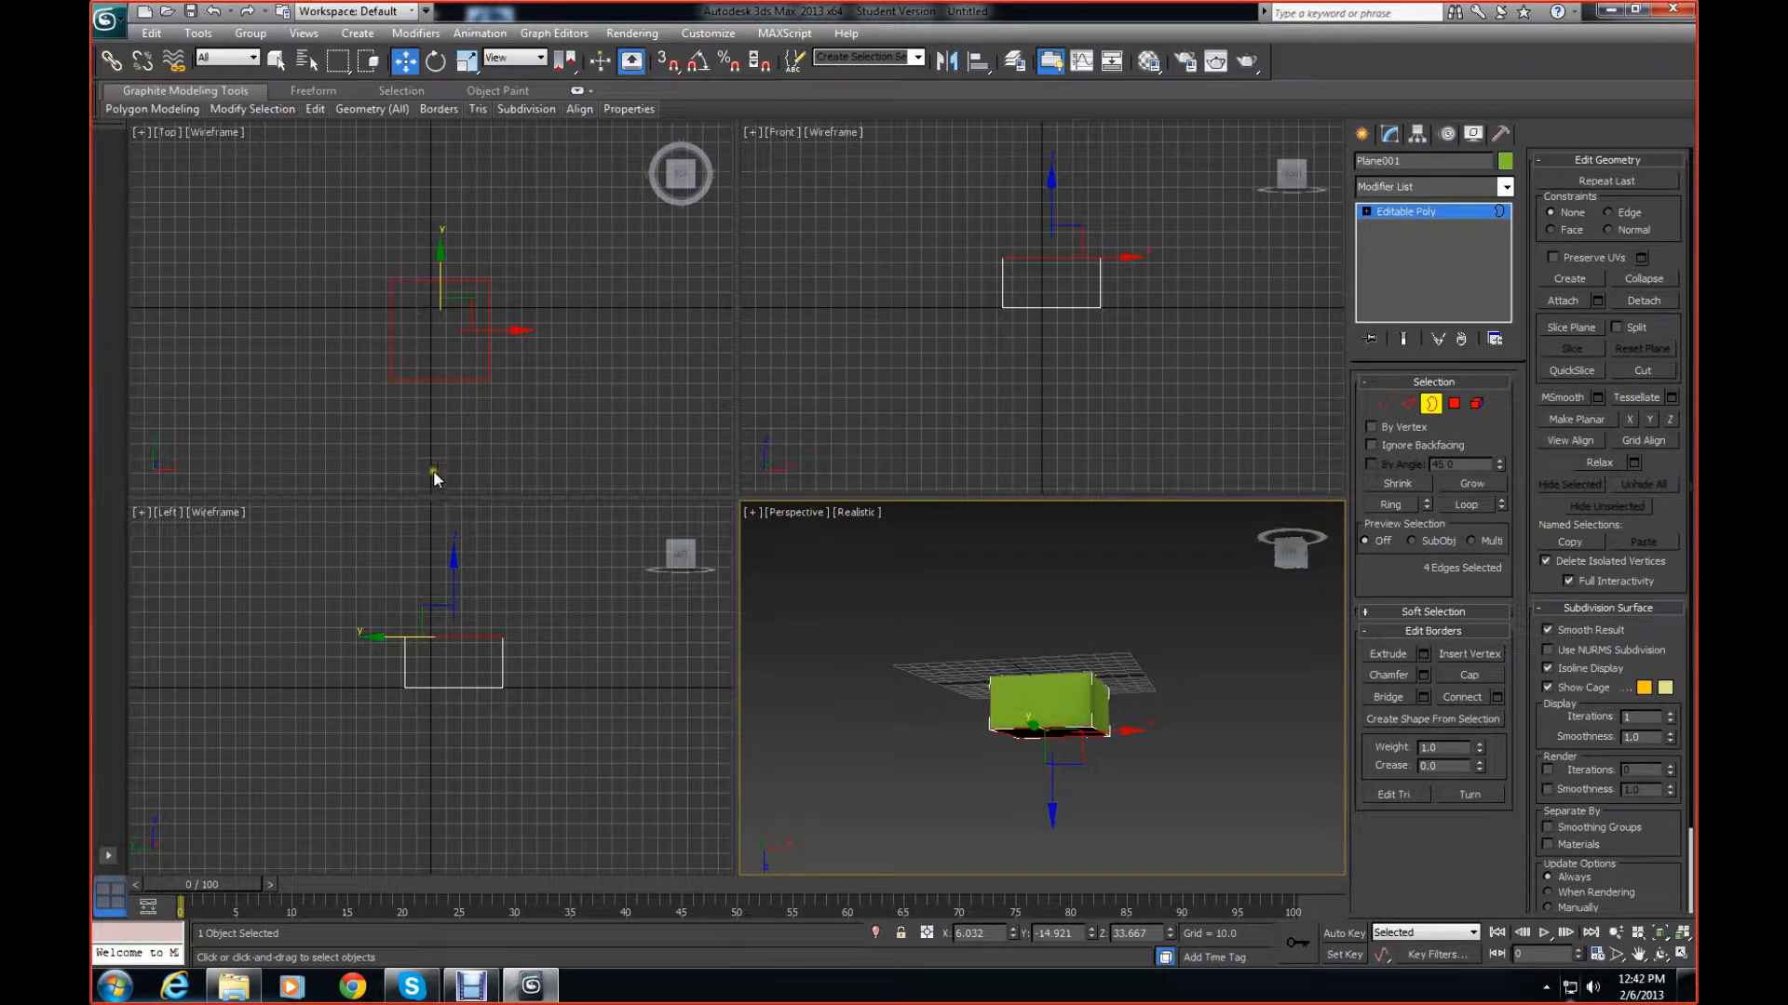
pyautogui.rightClick(494, 605)
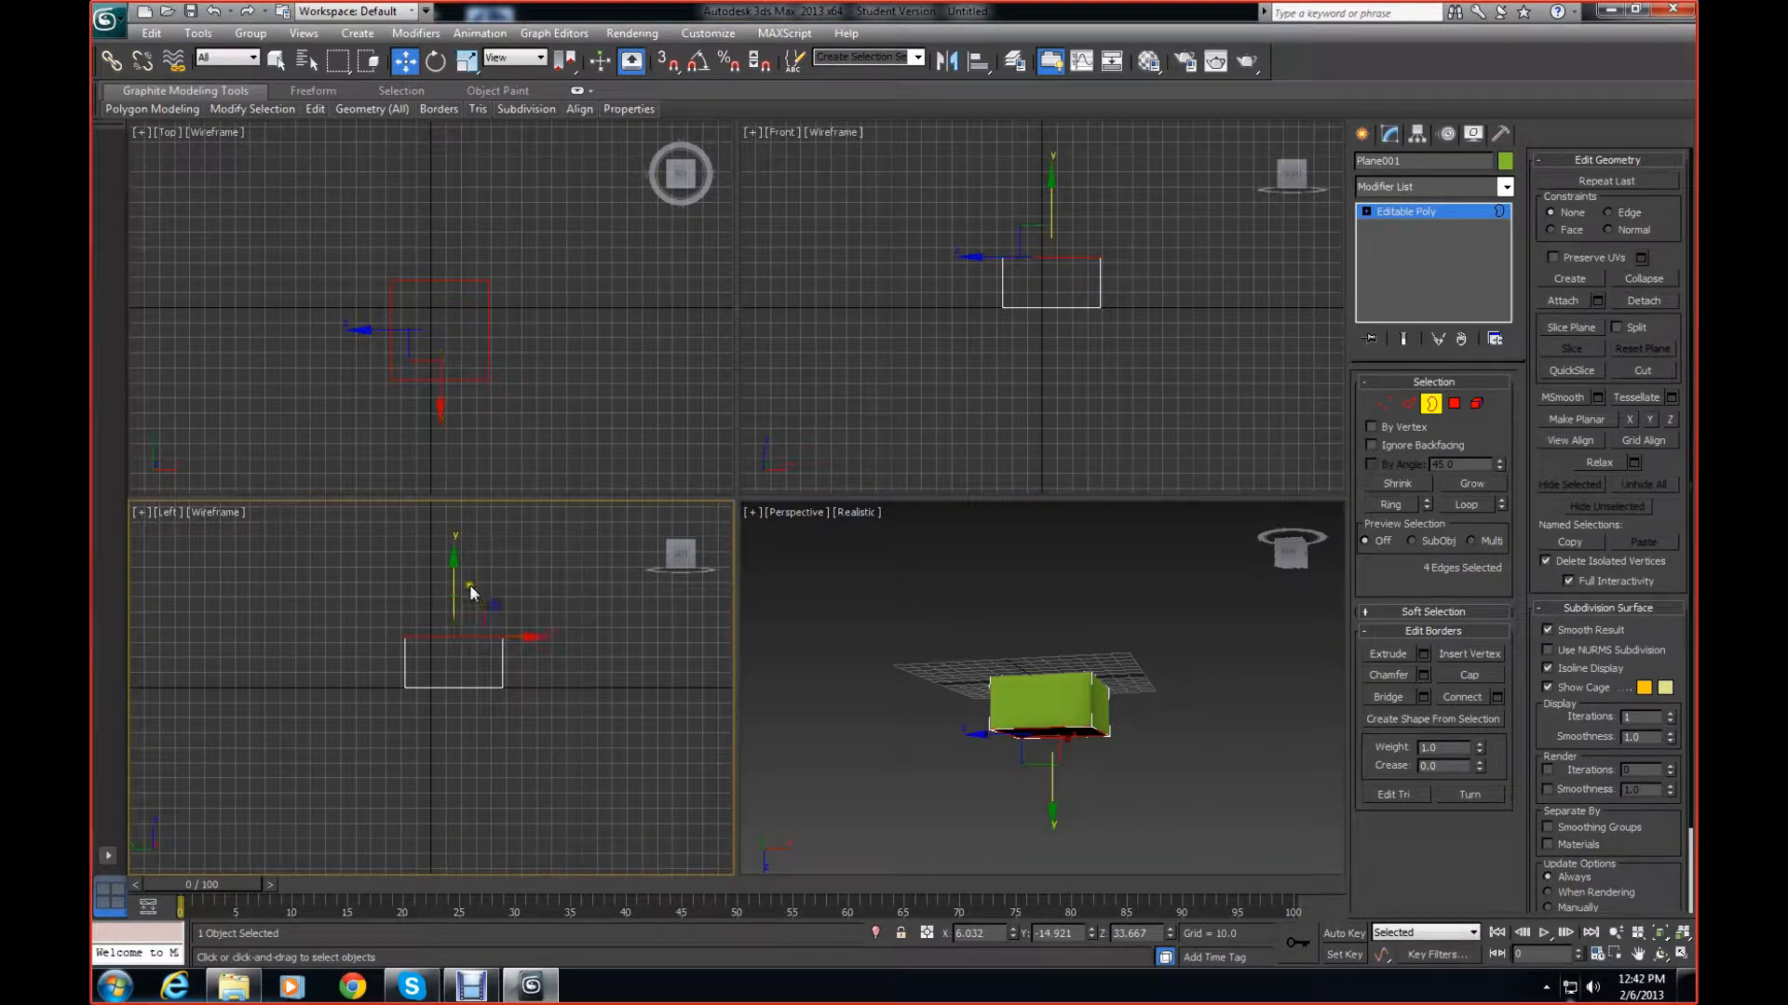
pyautogui.moveTo(453, 582); pyautogui.dragTo(452, 773)
pyautogui.click(1286, 565)
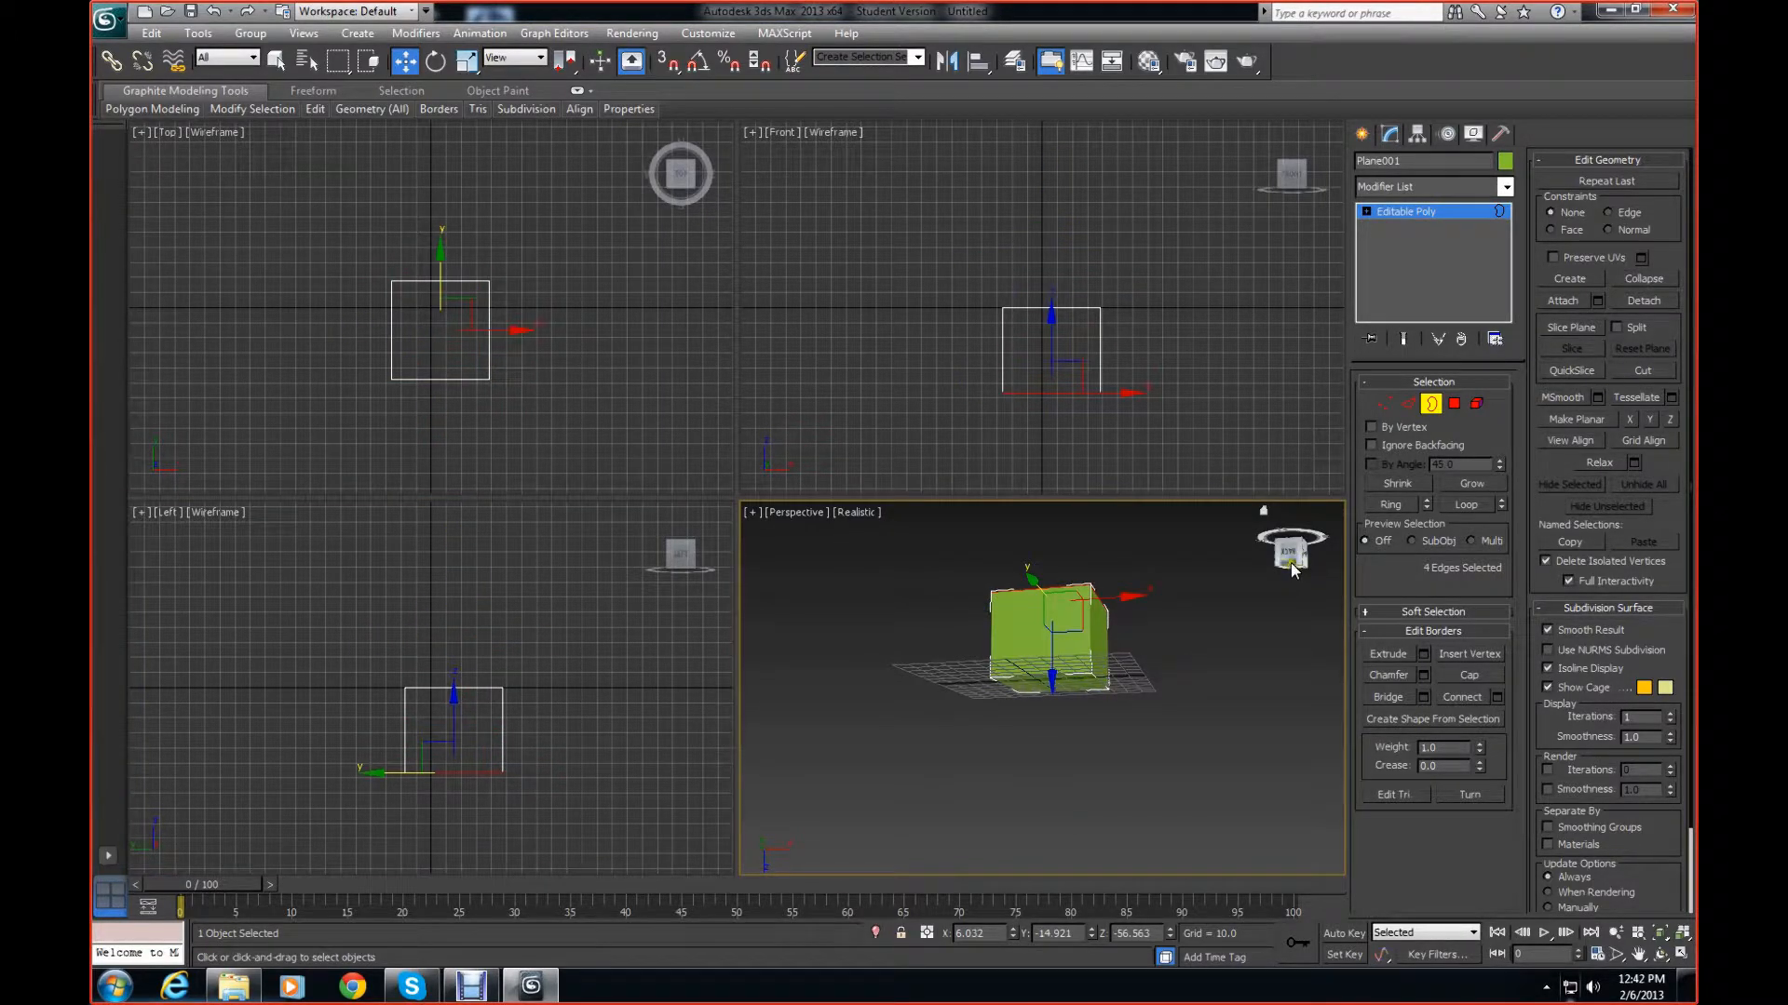
pyautogui.moveTo(1289, 559); pyautogui.dragTo(1182, 842)
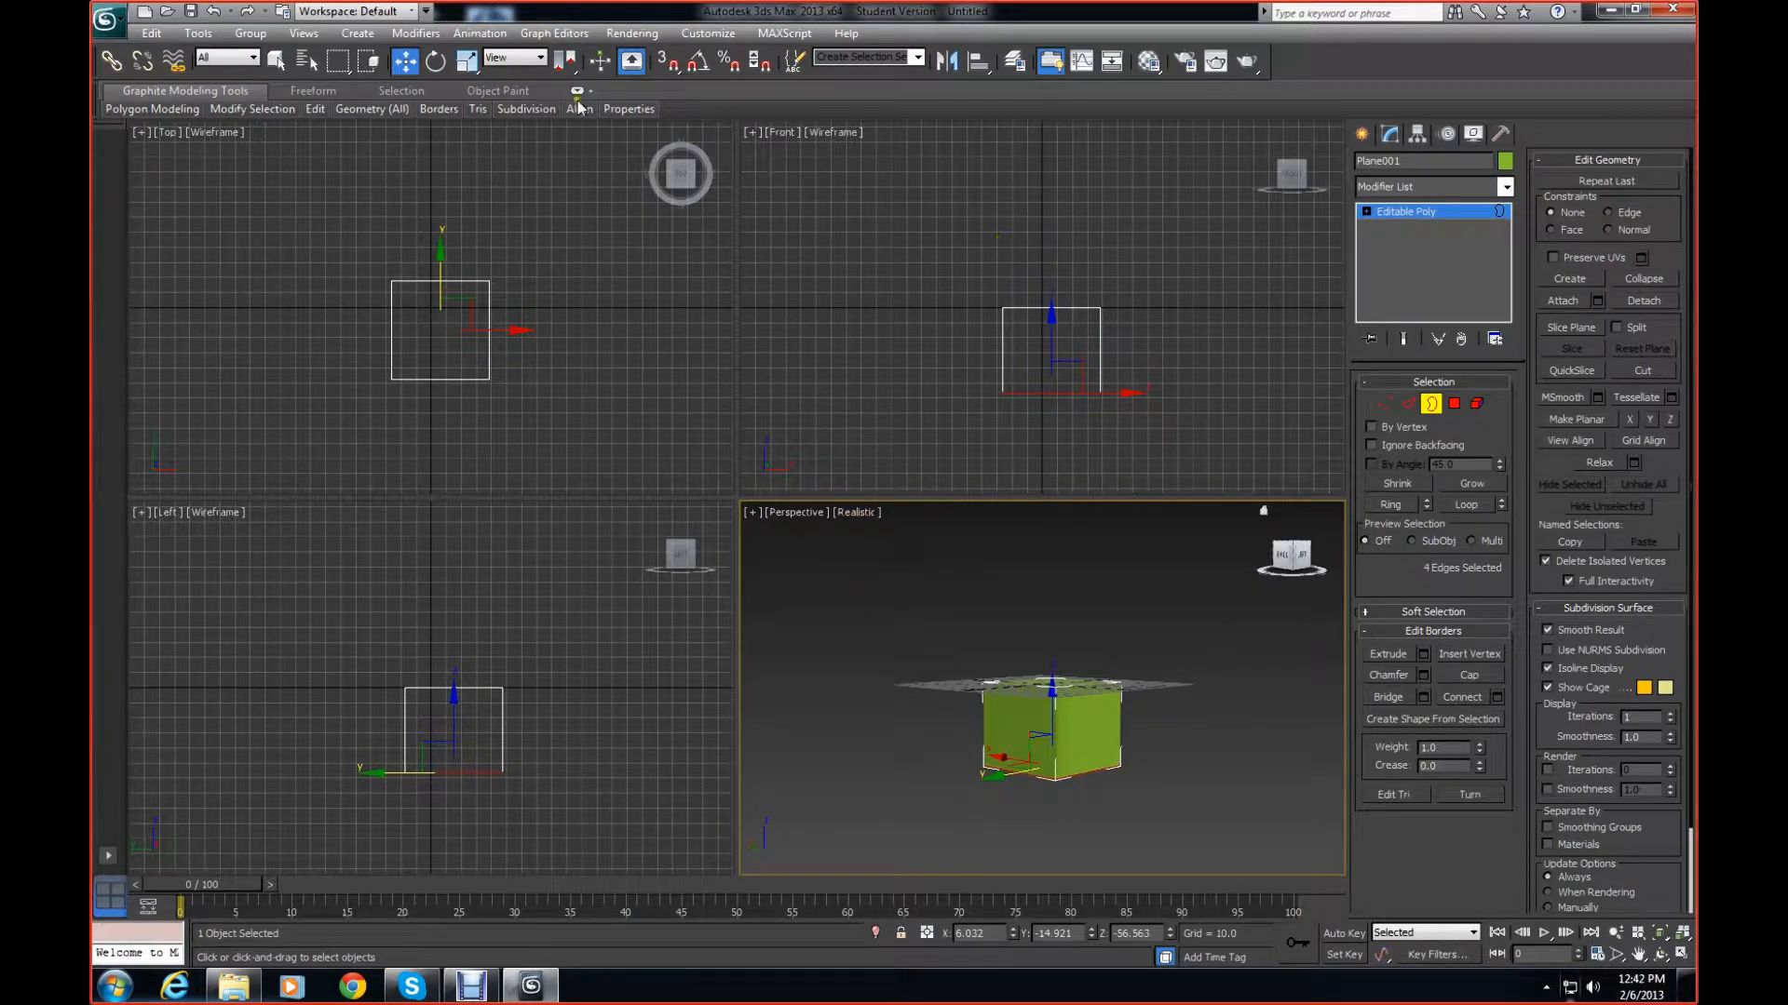
# Return to whole-object level and centre the open box on the origin, with X and Y at 0
pyautogui.click(1413, 212)
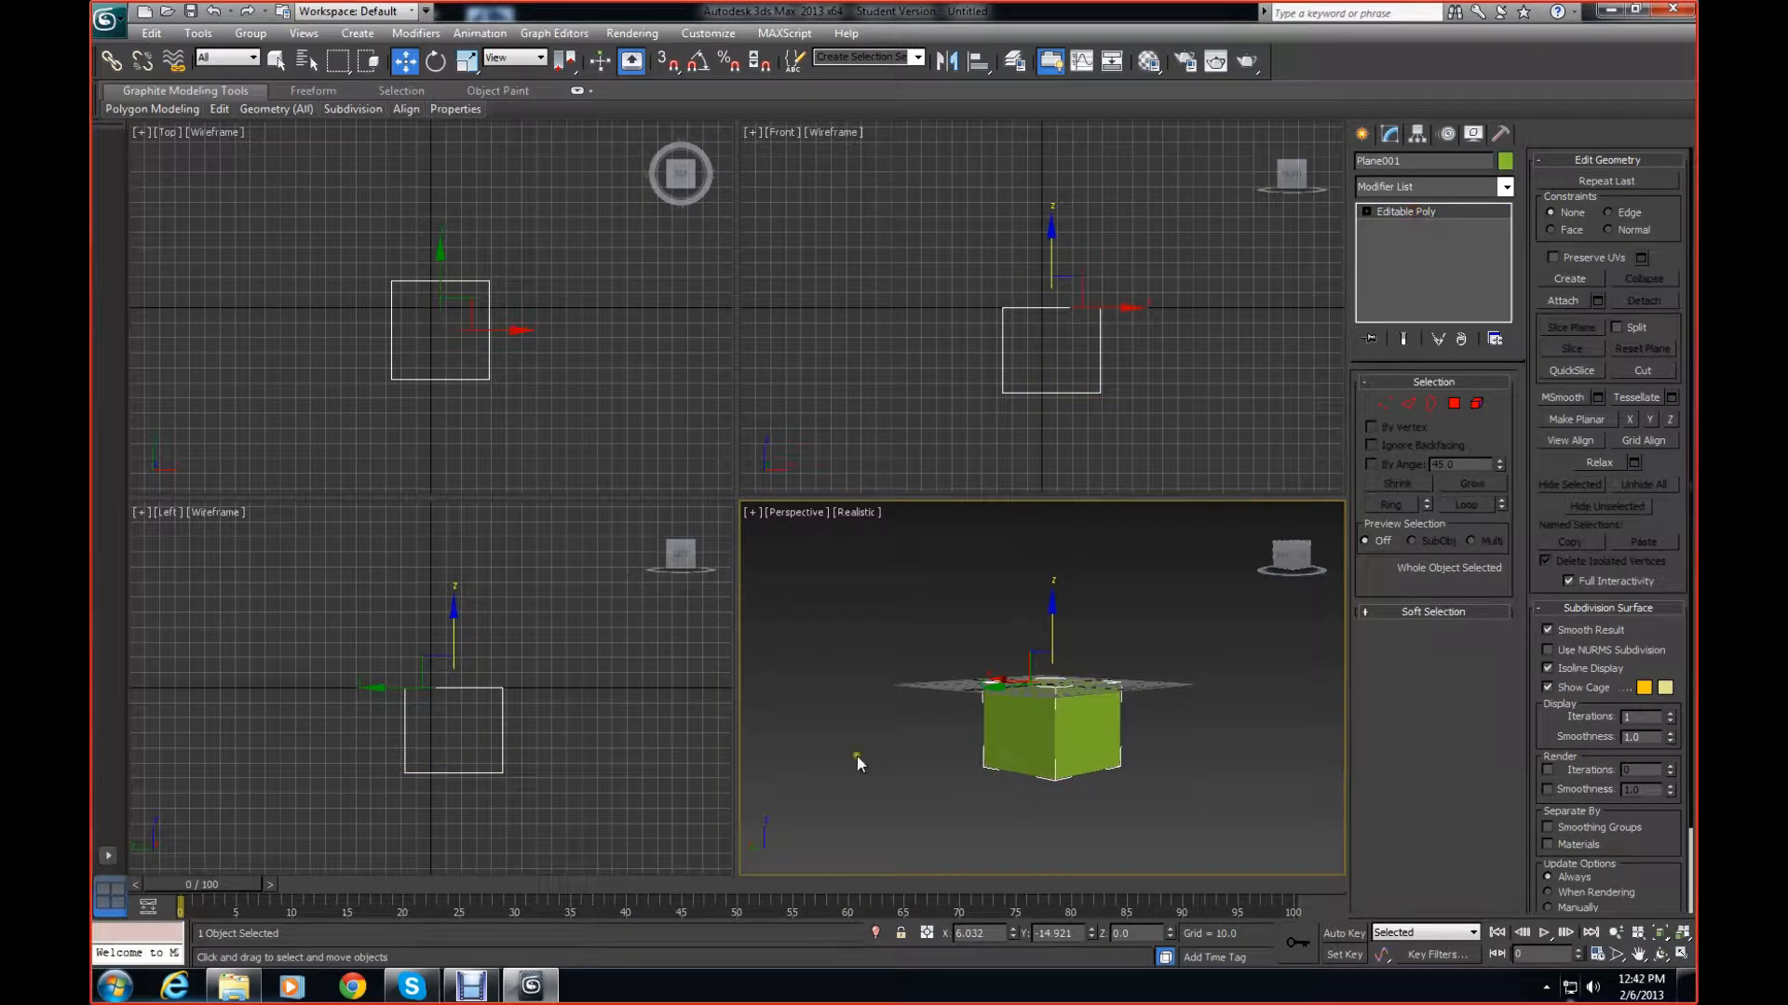
pyautogui.rightClick(1012, 935)
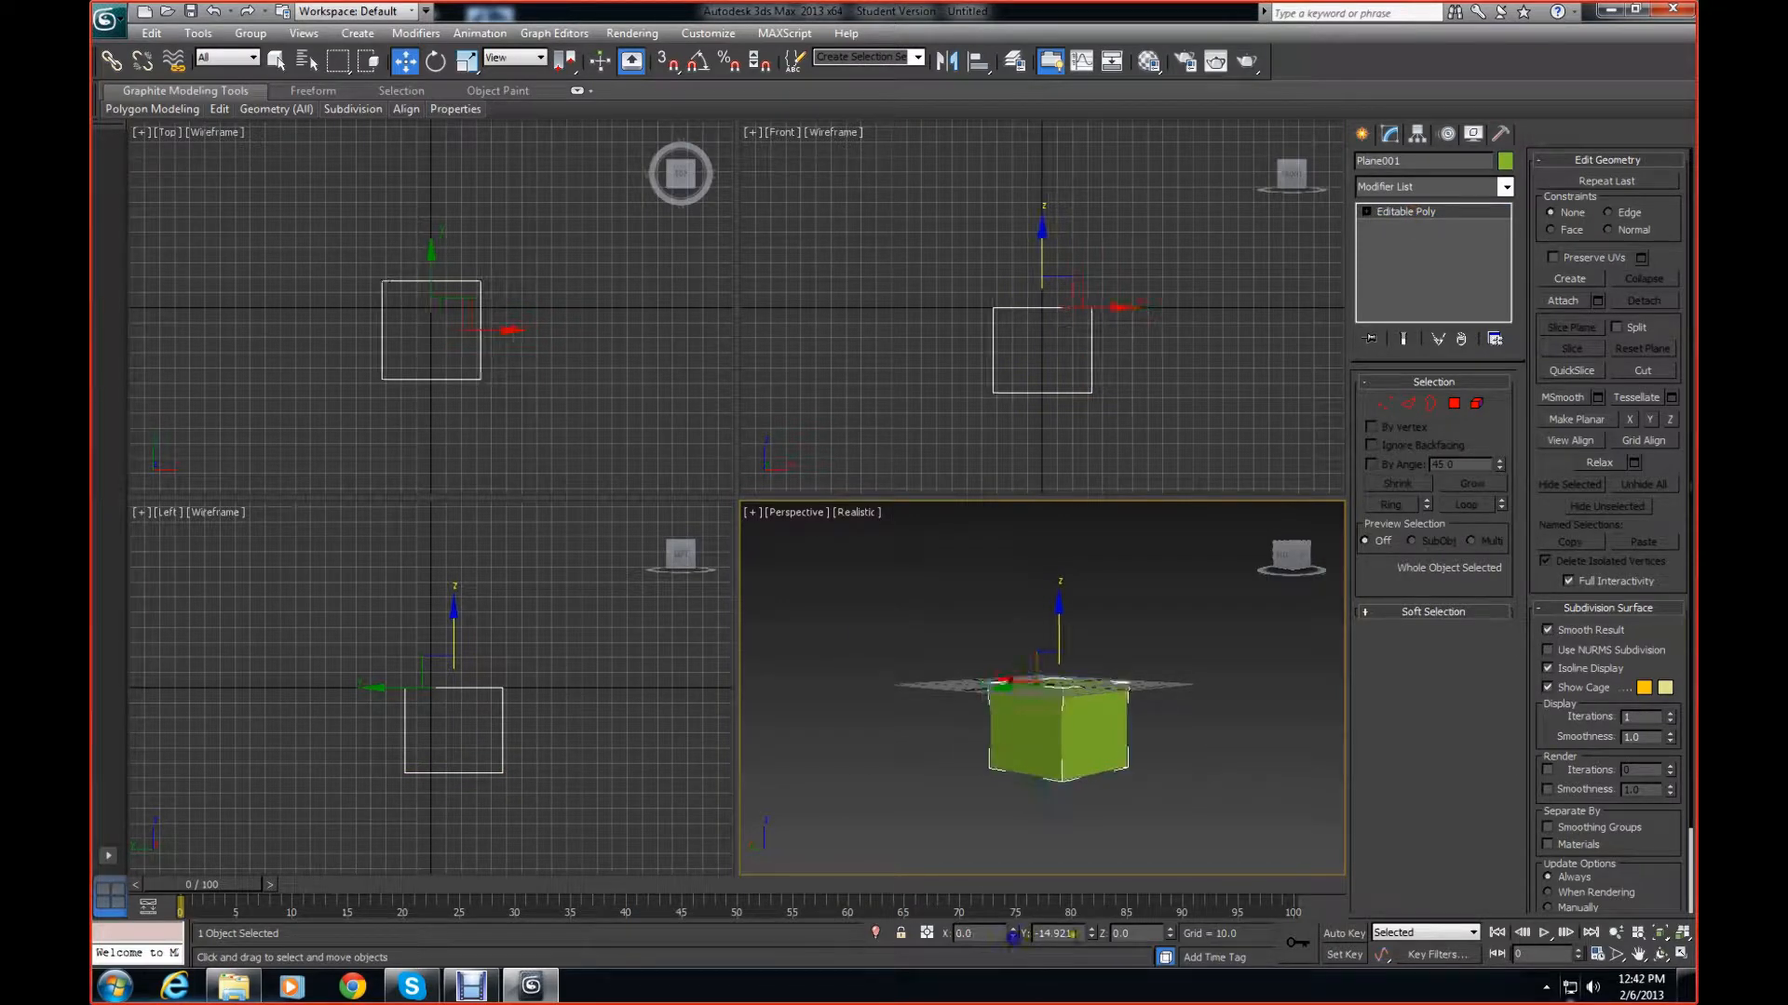
pyautogui.rightClick(1091, 934)
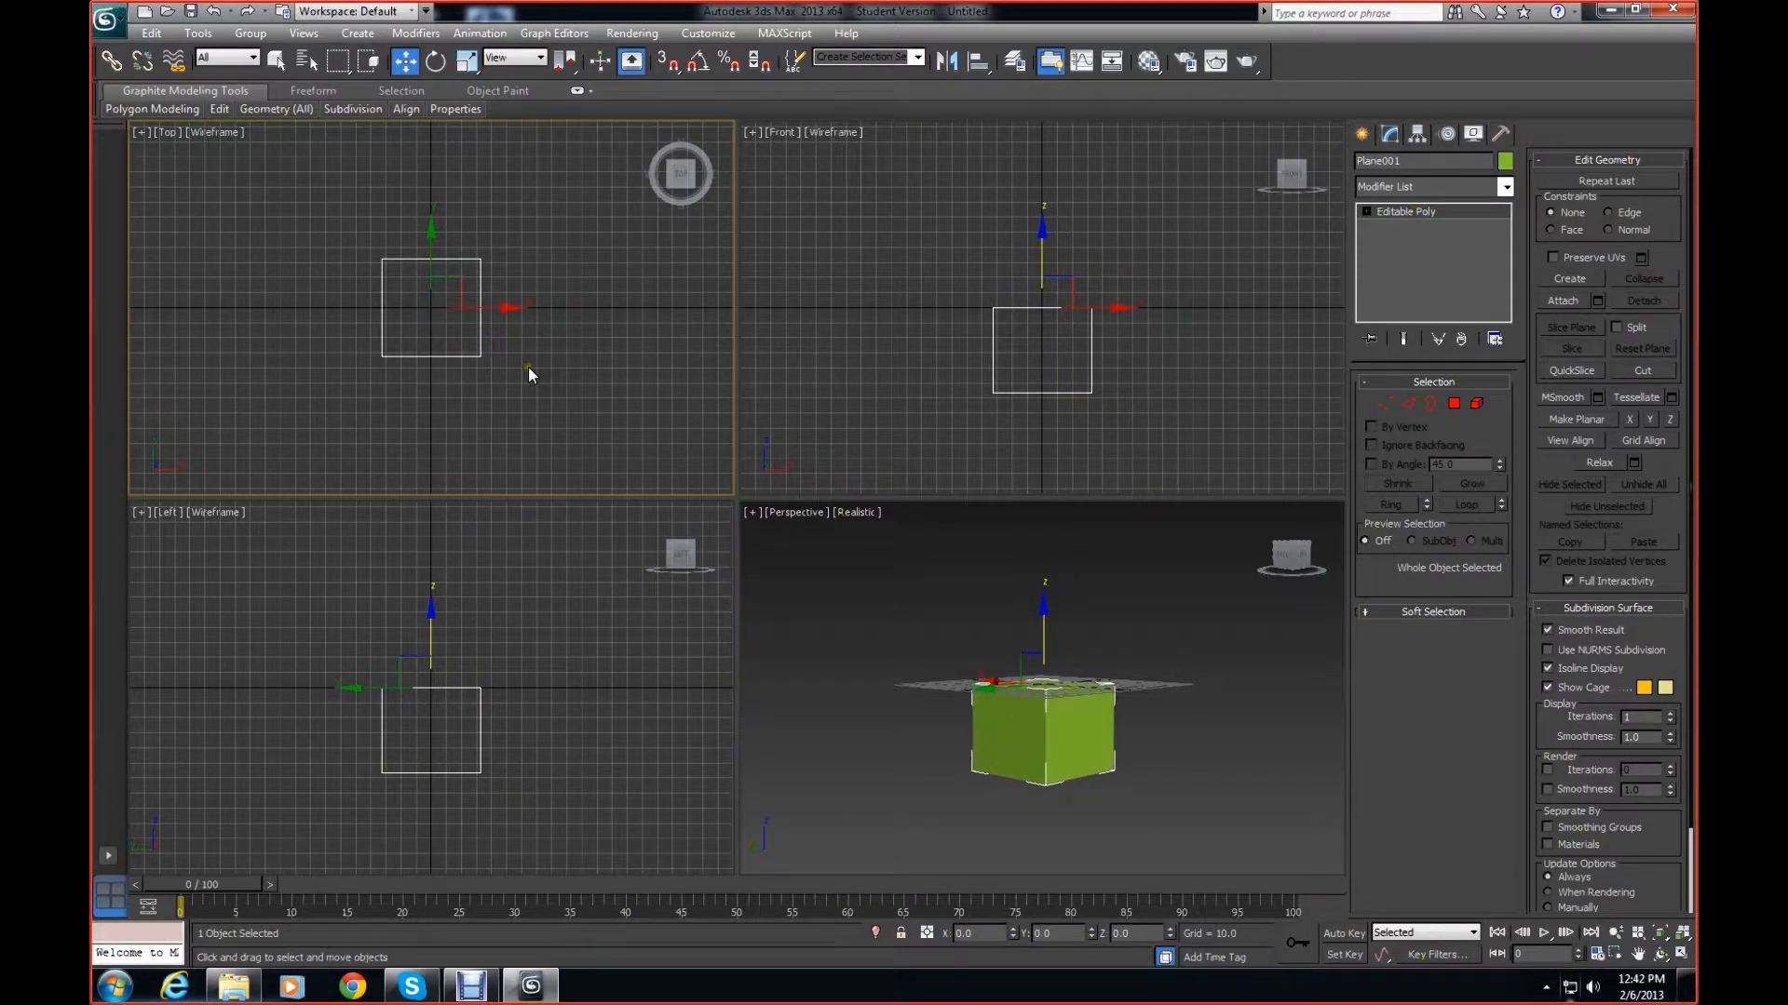
pyautogui.scroll(-3, 528, 367)
pyautogui.scroll(-10, 527, 607)
pyautogui.scroll(3, 527, 616)
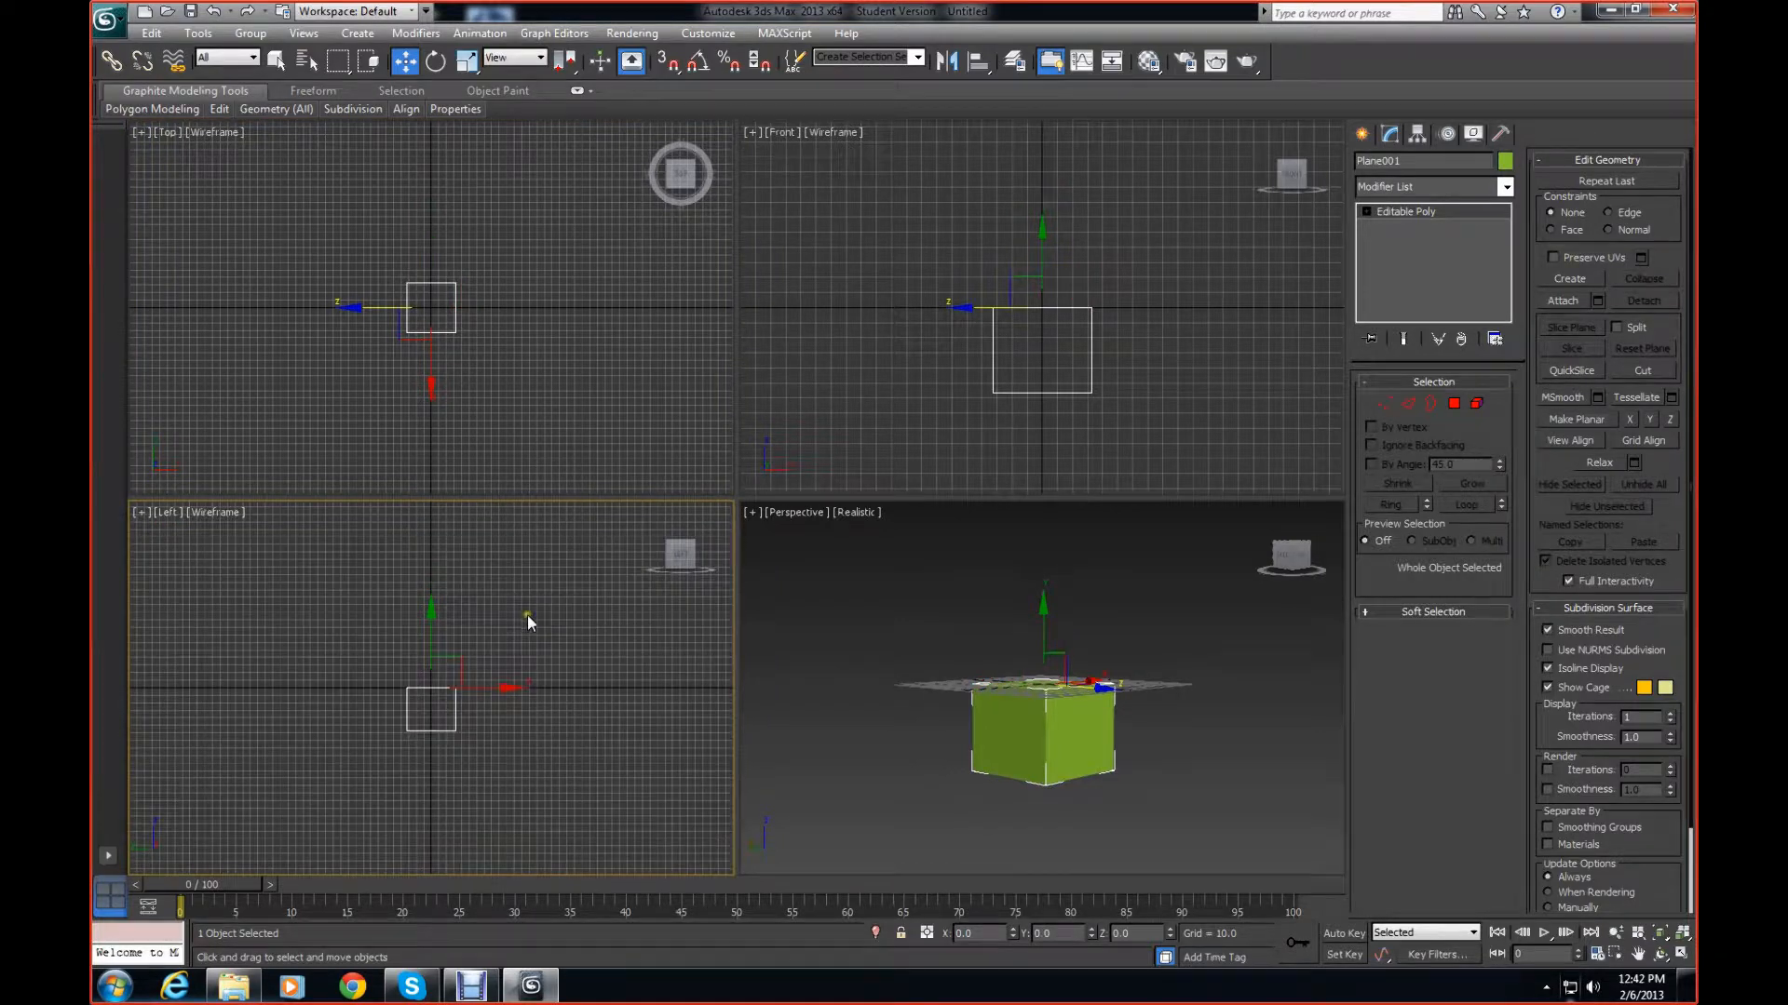
# Hide the grid in the left, top, front and perspective viewports, with the box deselected
pyautogui.press('g')
pyautogui.click(516, 341)
pyautogui.press('g')
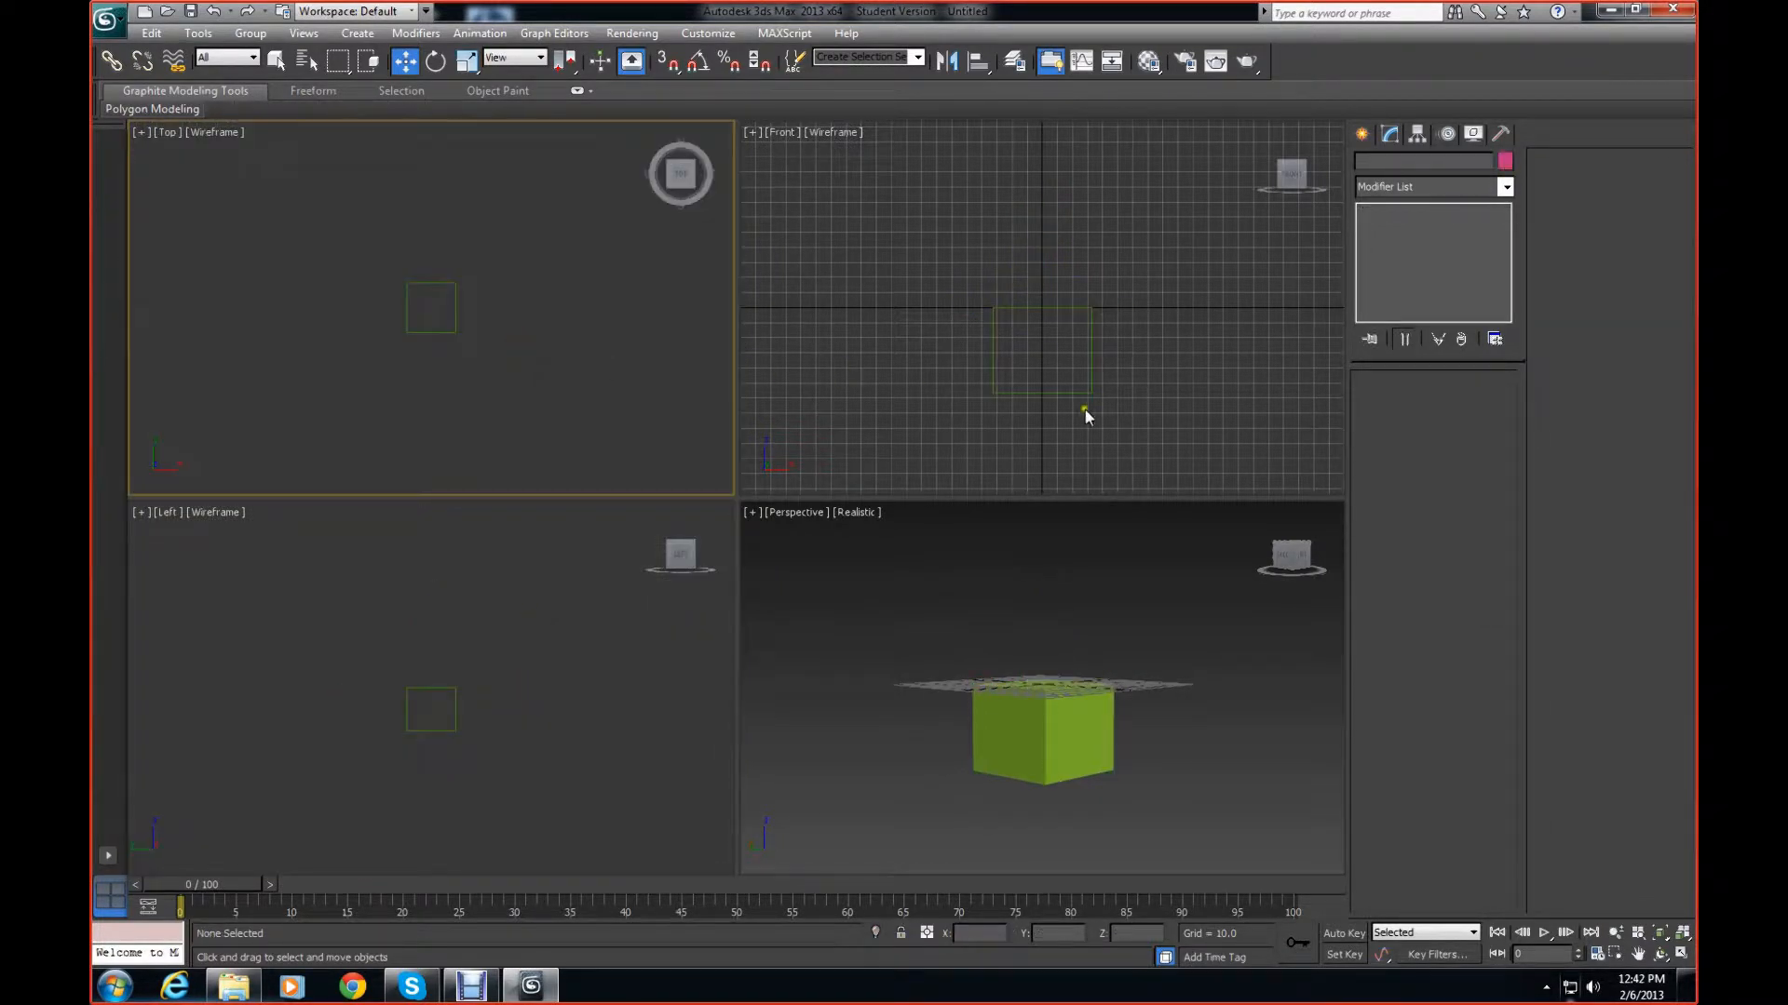
pyautogui.click(1086, 409)
pyautogui.press('g')
pyautogui.click(1179, 689)
pyautogui.press('g')
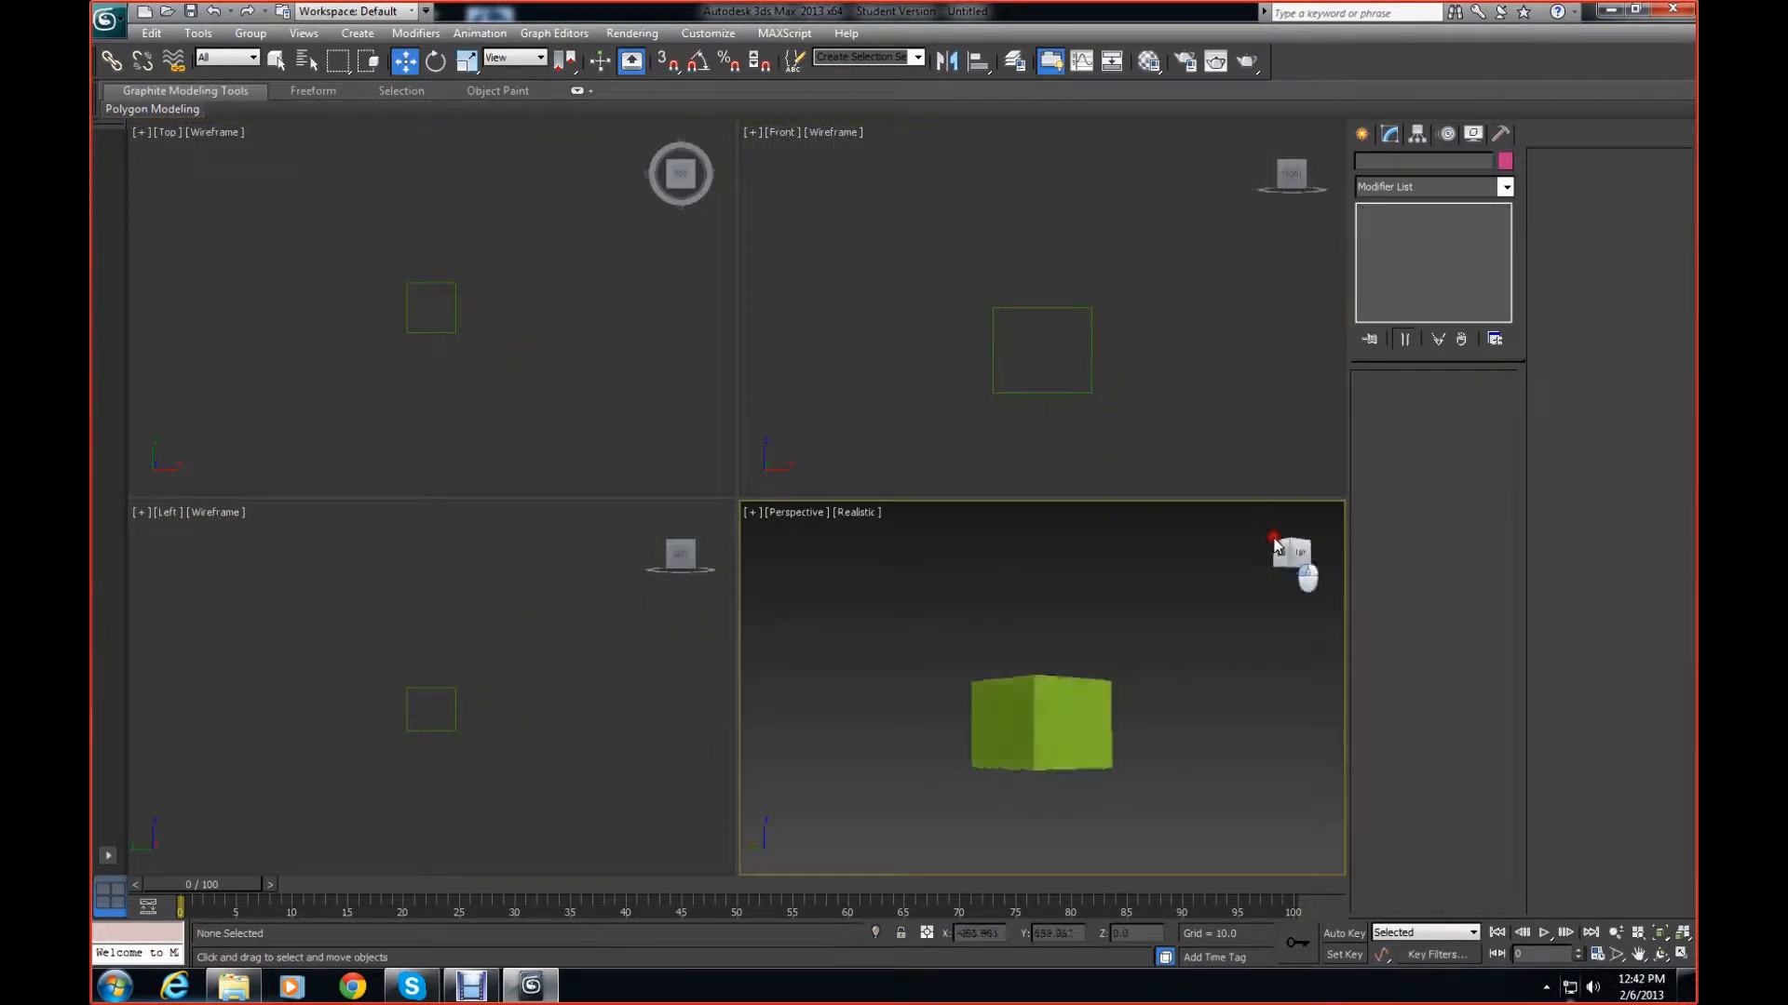
pyautogui.moveTo(1297, 571); pyautogui.dragTo(1264, 587)
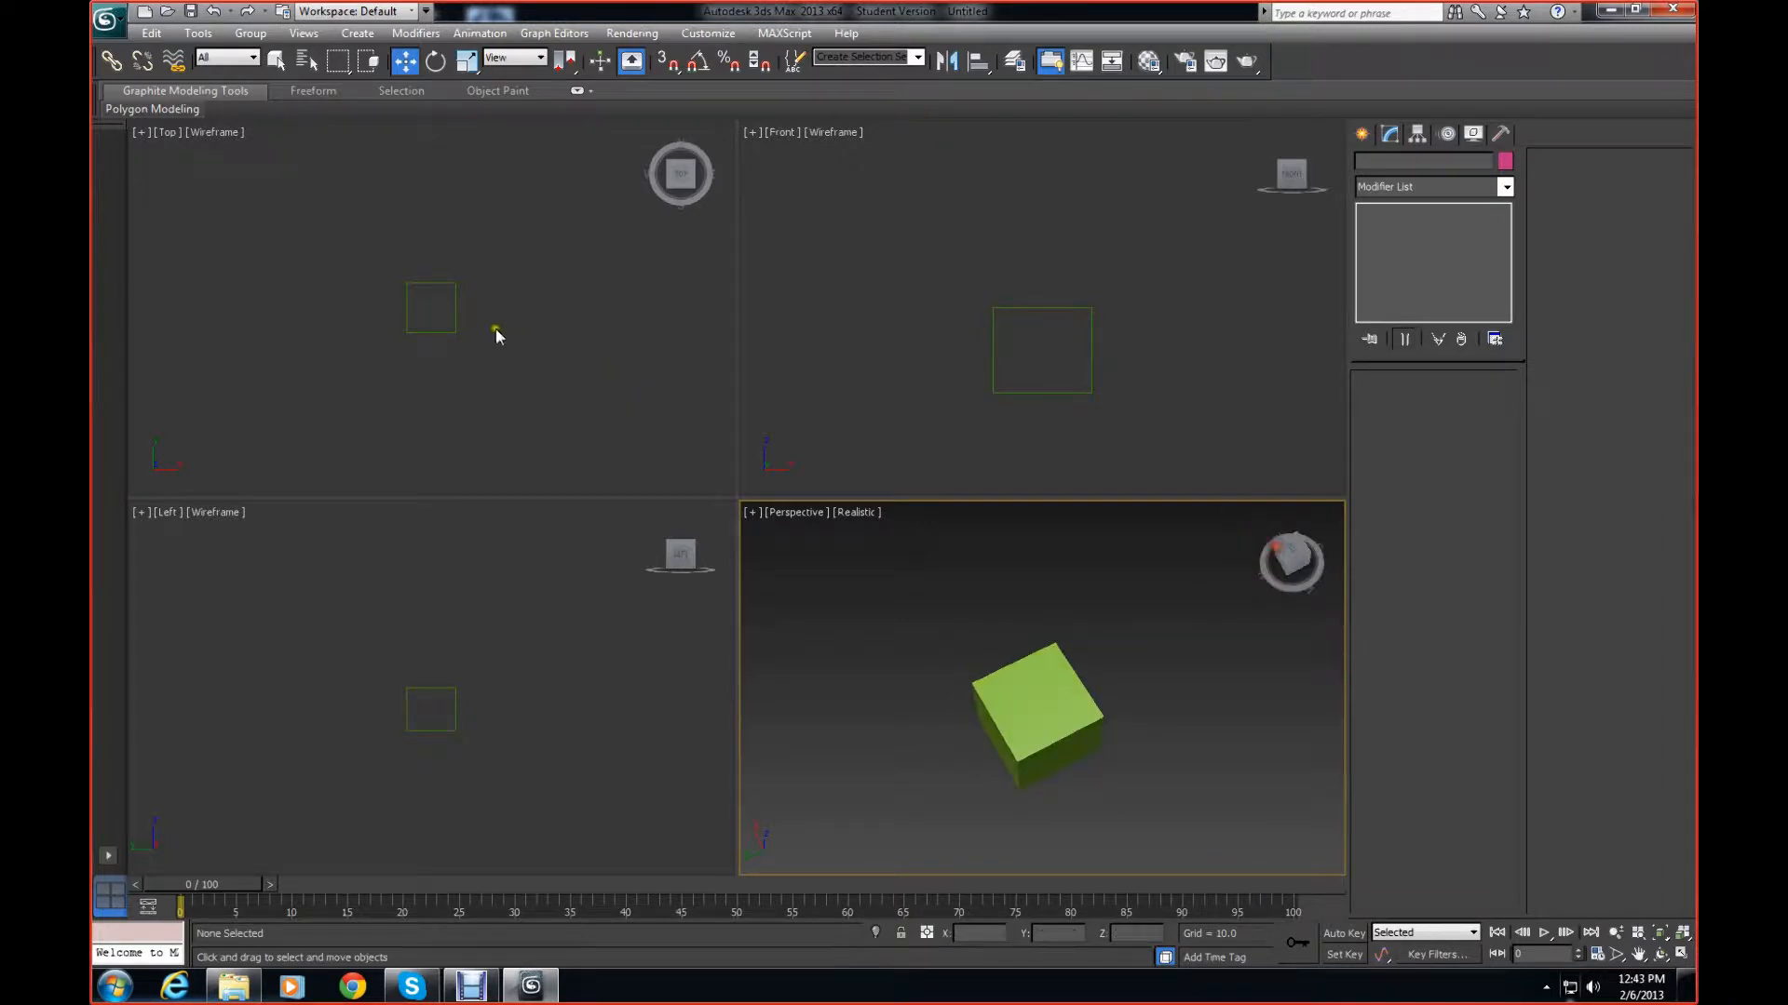
# Select the box's open bottom border and move it down to a Z of about -678.3, stretching the walls into a tall column
pyautogui.click(447, 329)
pyautogui.click(442, 329)
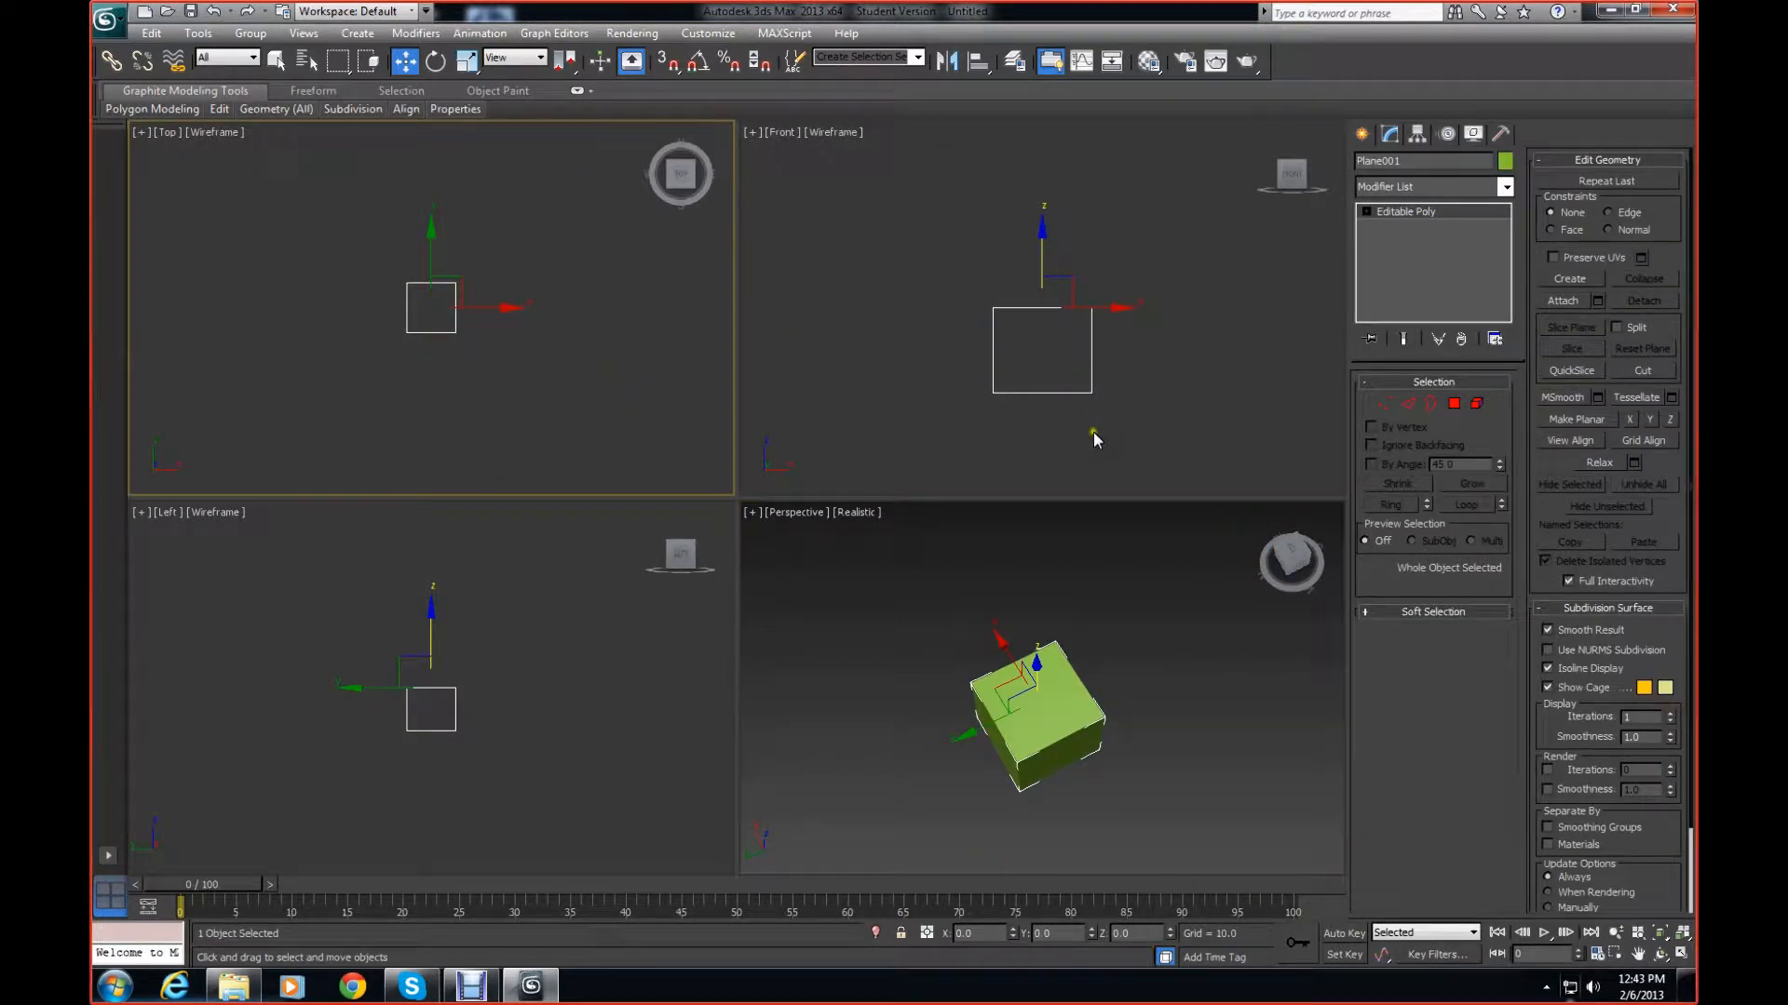
pyautogui.click(1274, 596)
pyautogui.click(1089, 752)
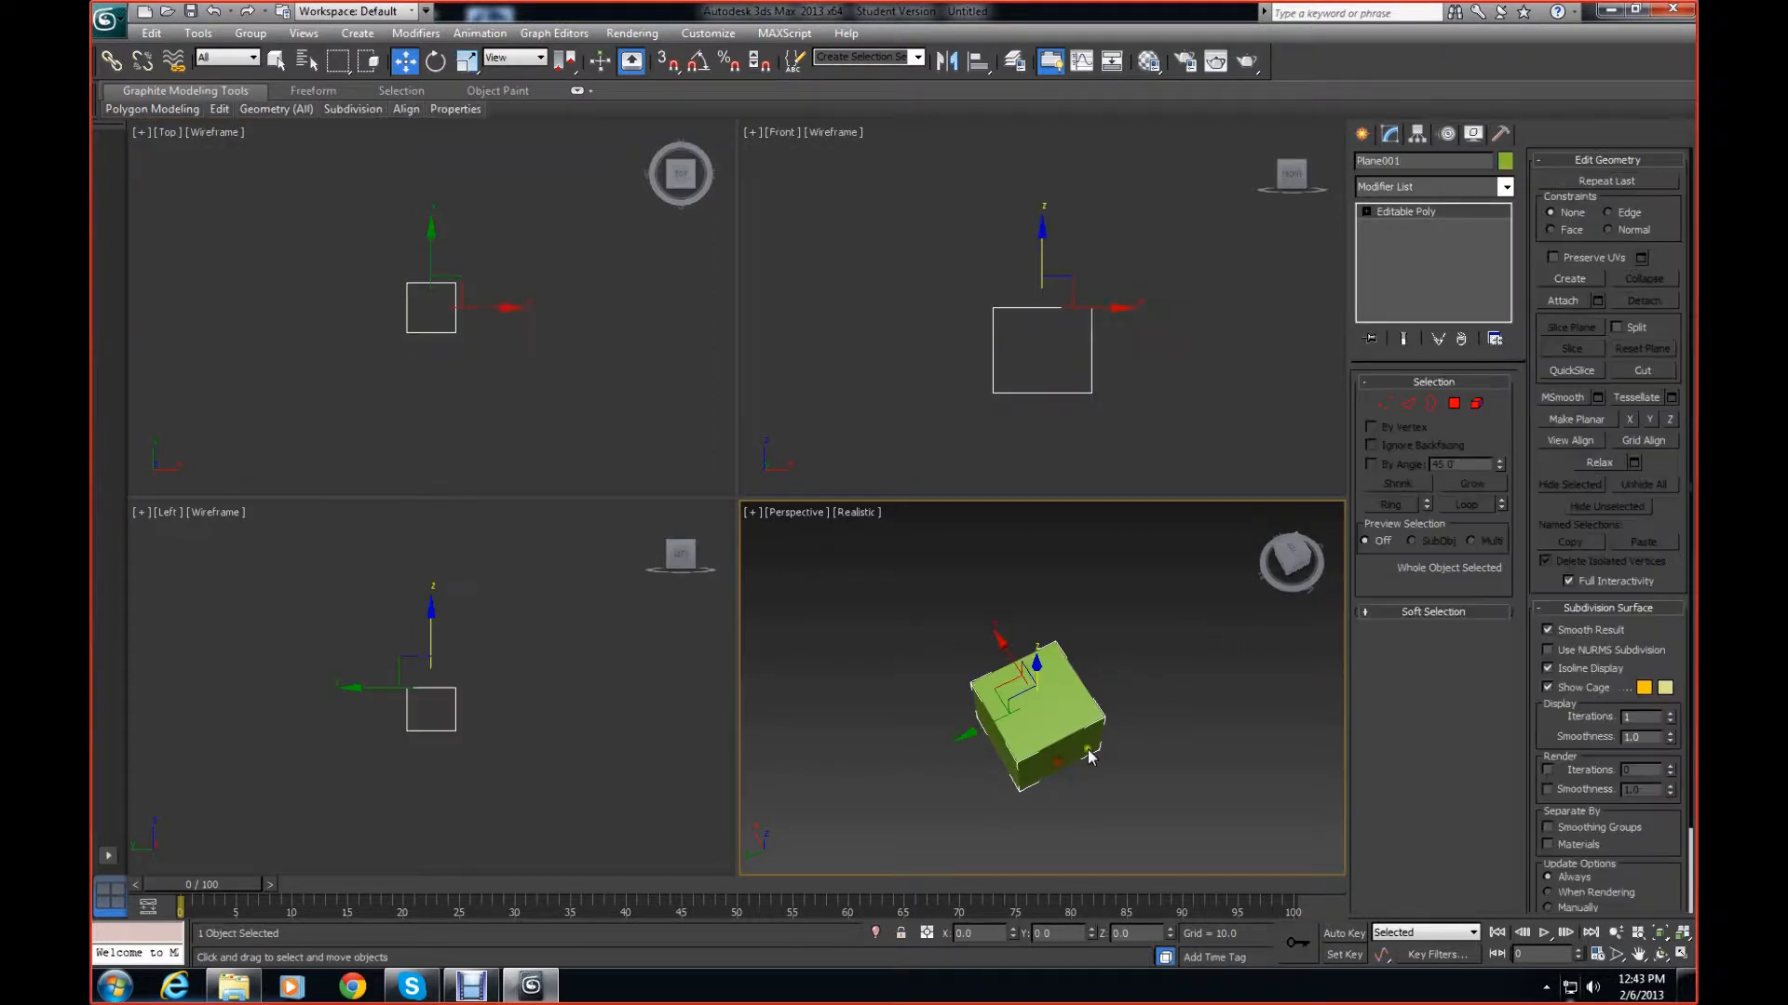
pyautogui.click(1430, 405)
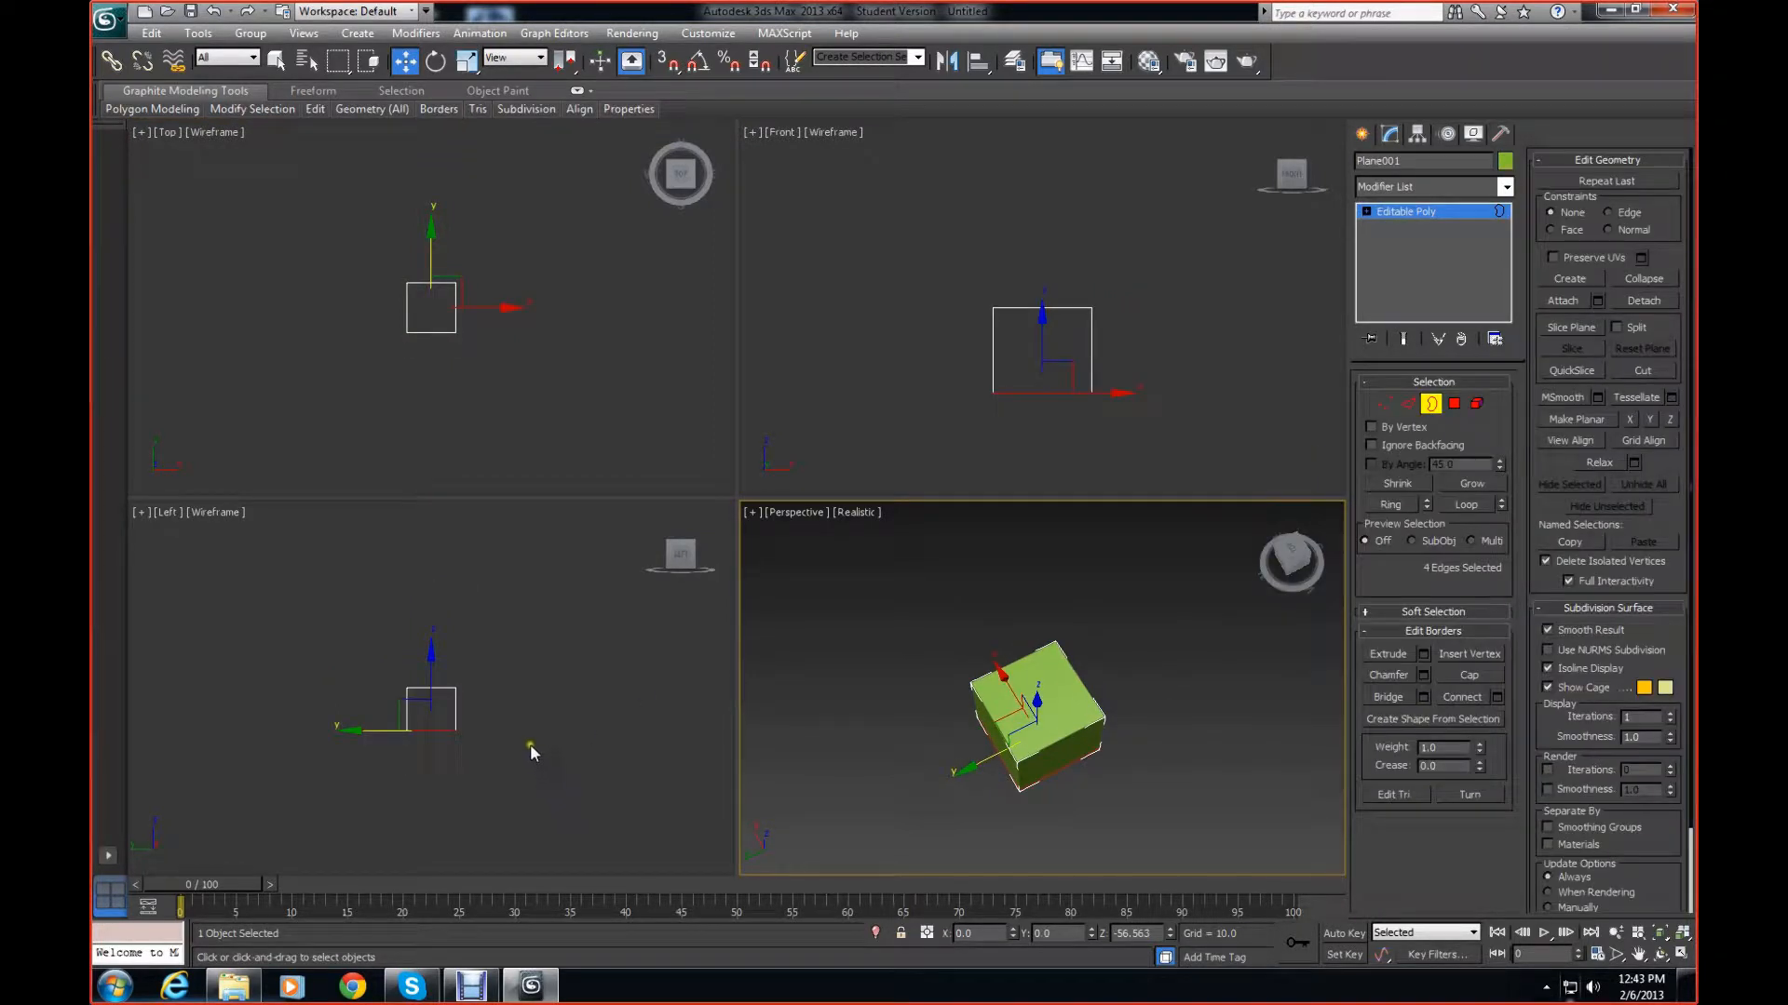
pyautogui.rightClick(469, 638)
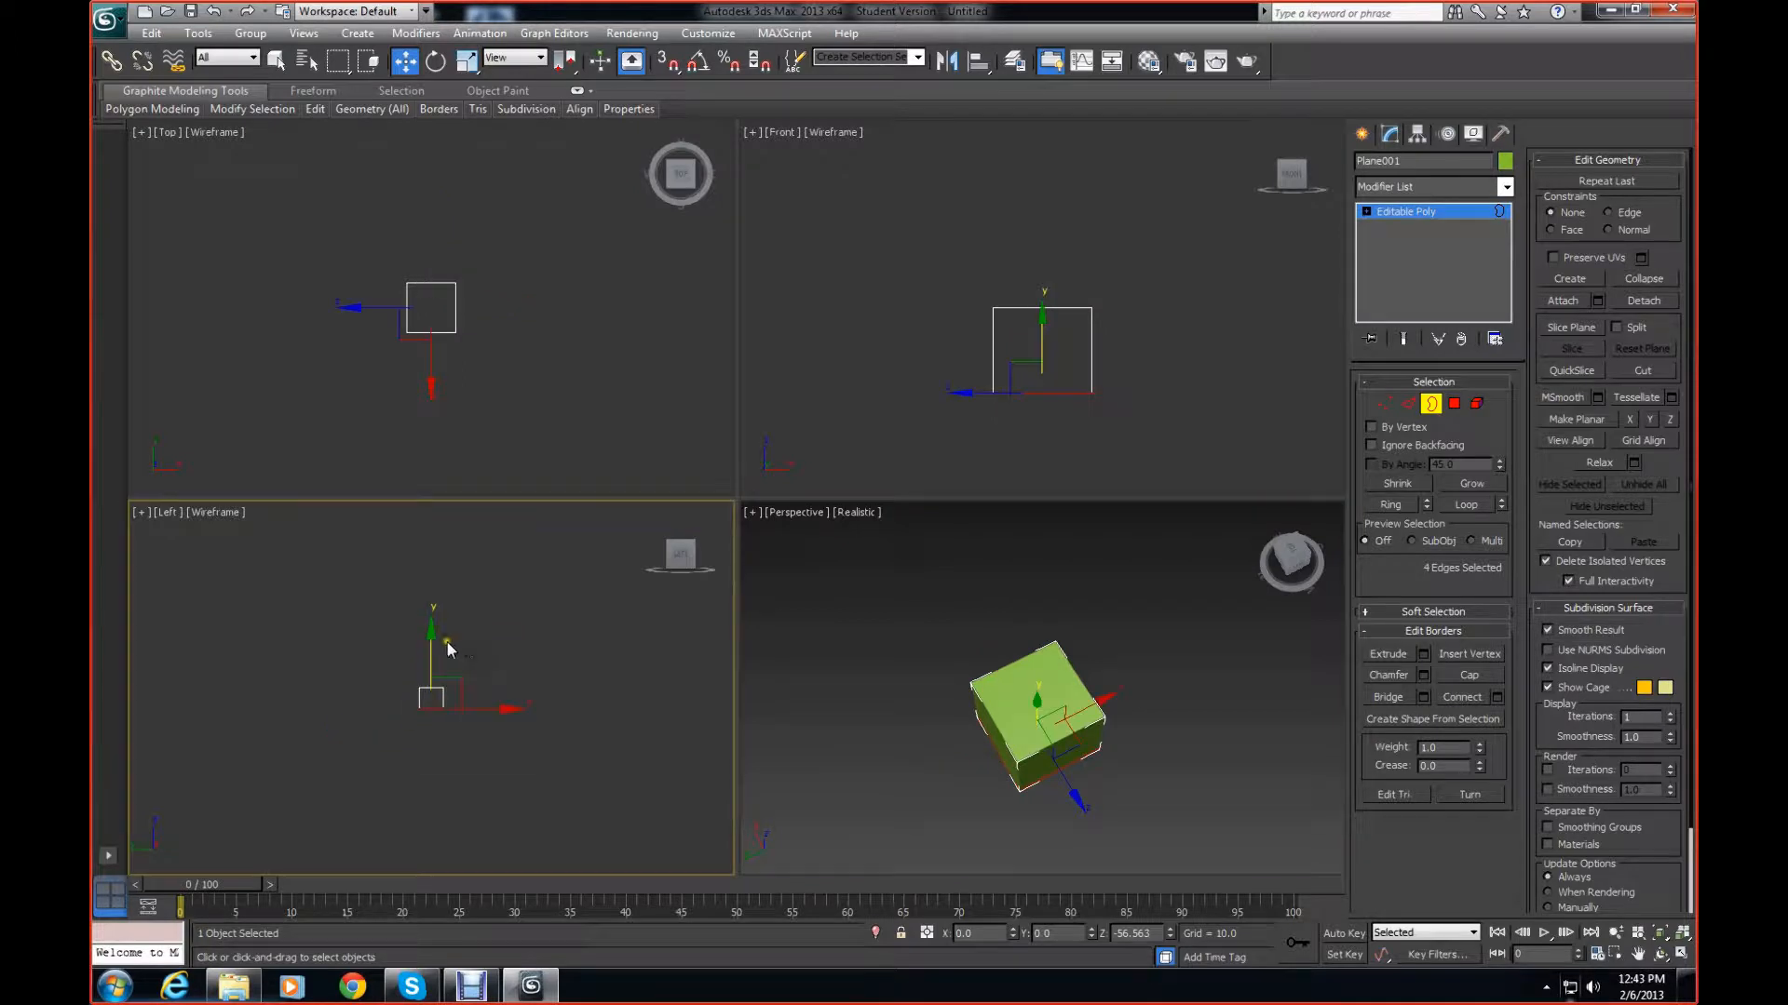
pyautogui.moveTo(432, 635); pyautogui.dragTo(507, 686)
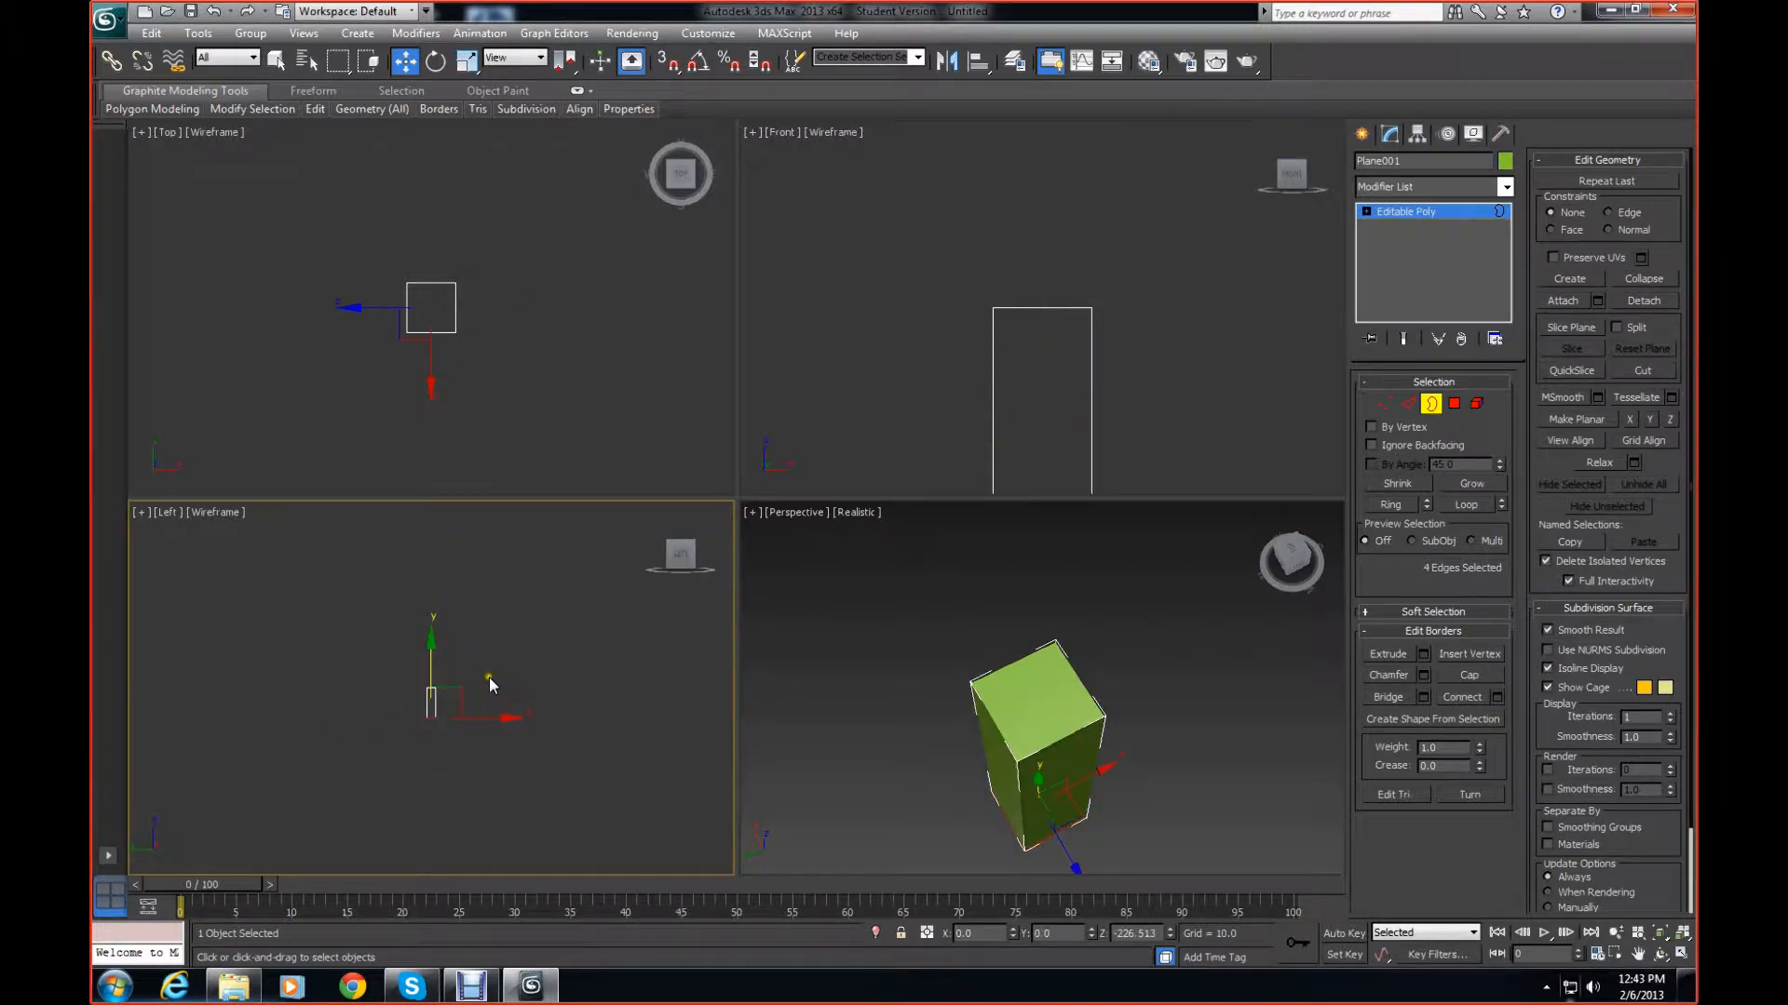
pyautogui.moveTo(432, 642); pyautogui.dragTo(437, 709)
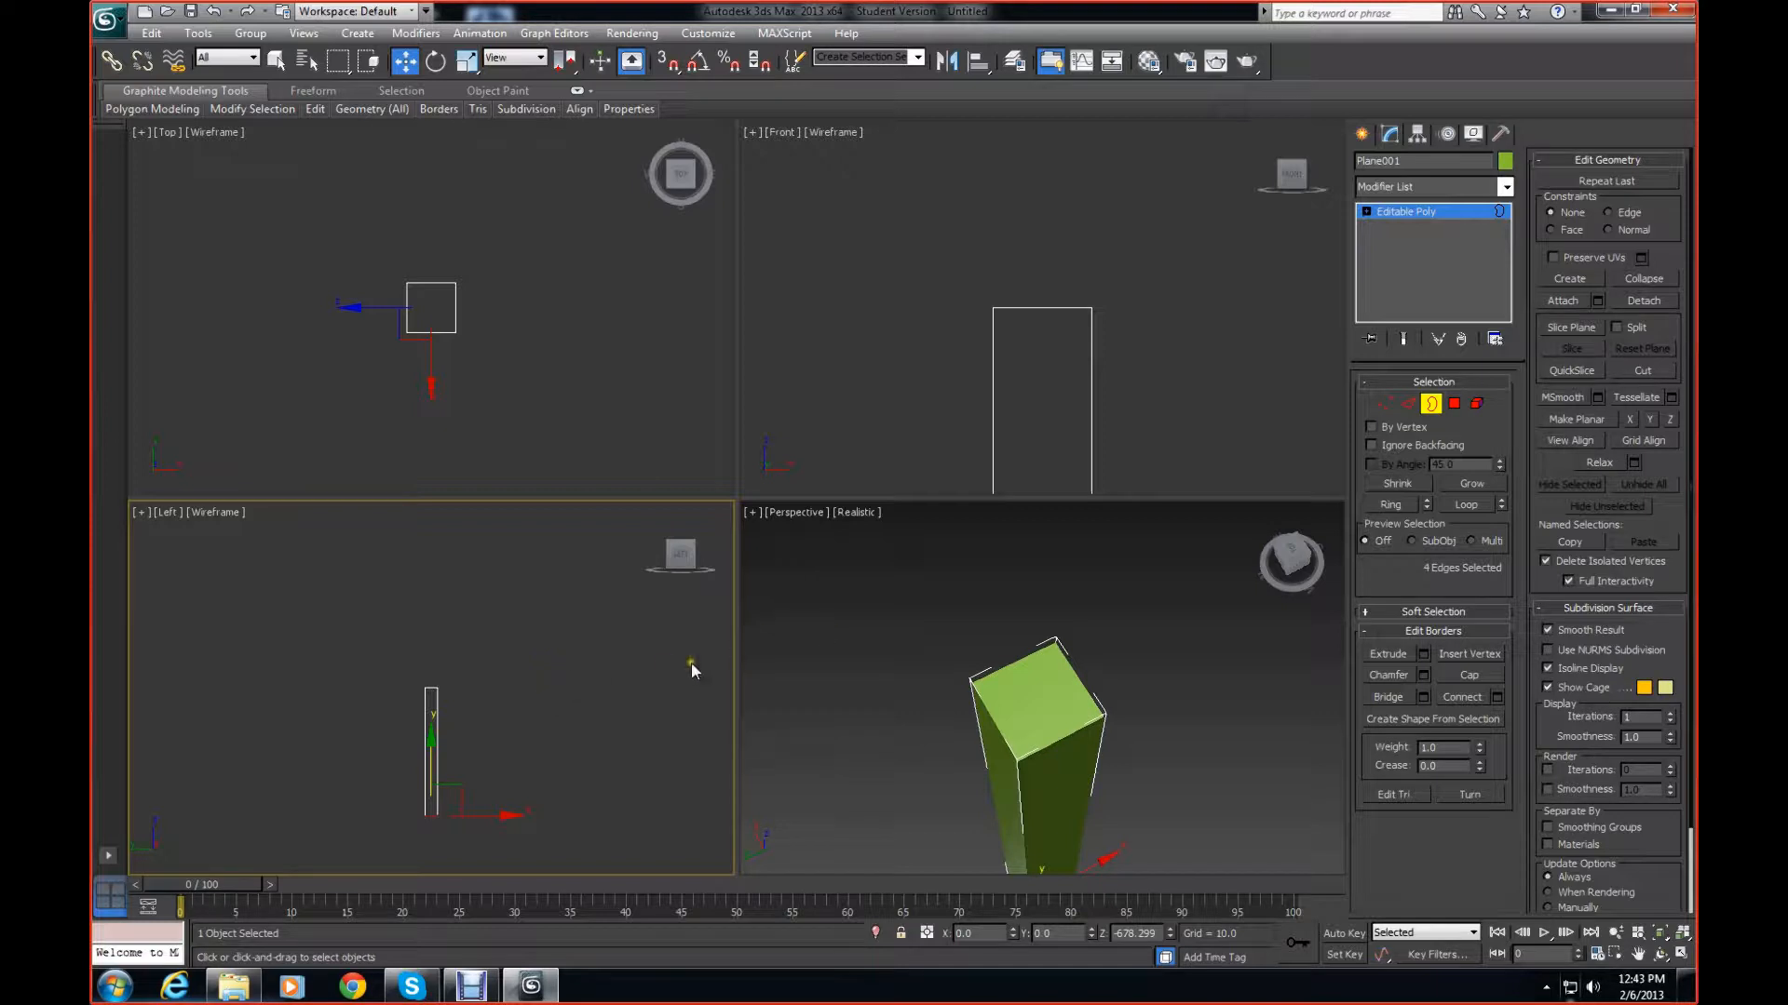
pyautogui.rightClick(640, 571)
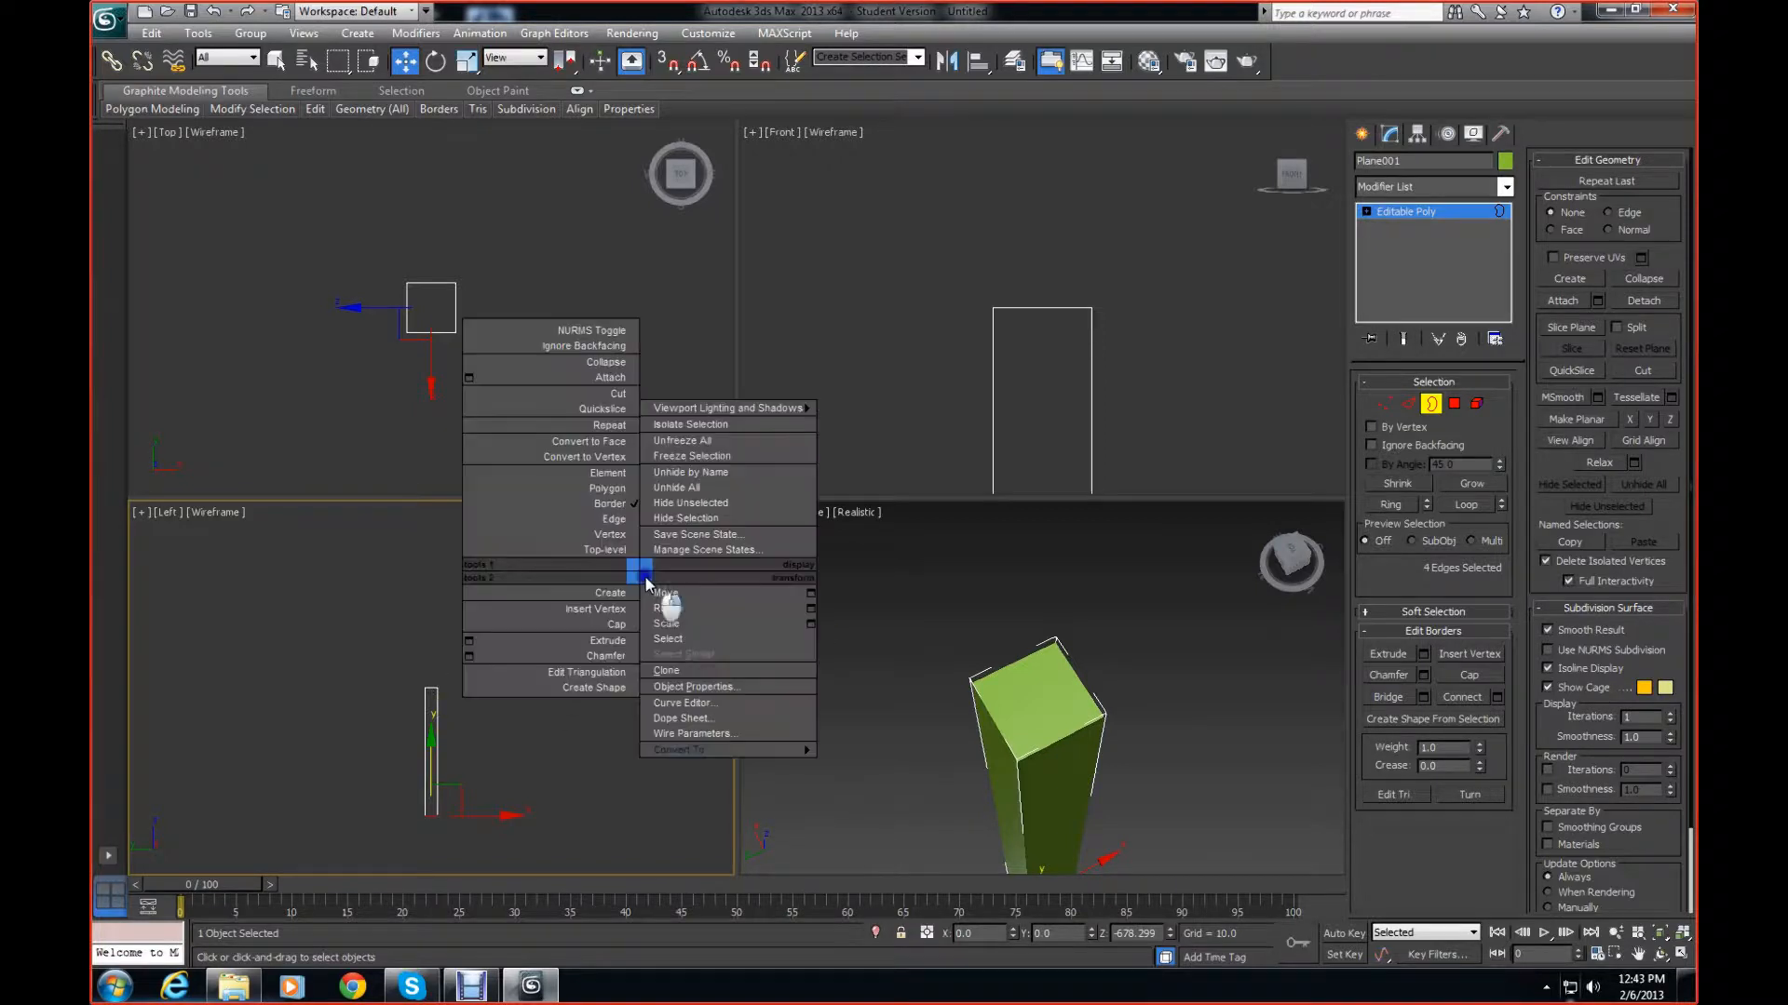
pyautogui.click(334, 653)
pyautogui.moveTo(678, 570); pyautogui.dragTo(177, 553)
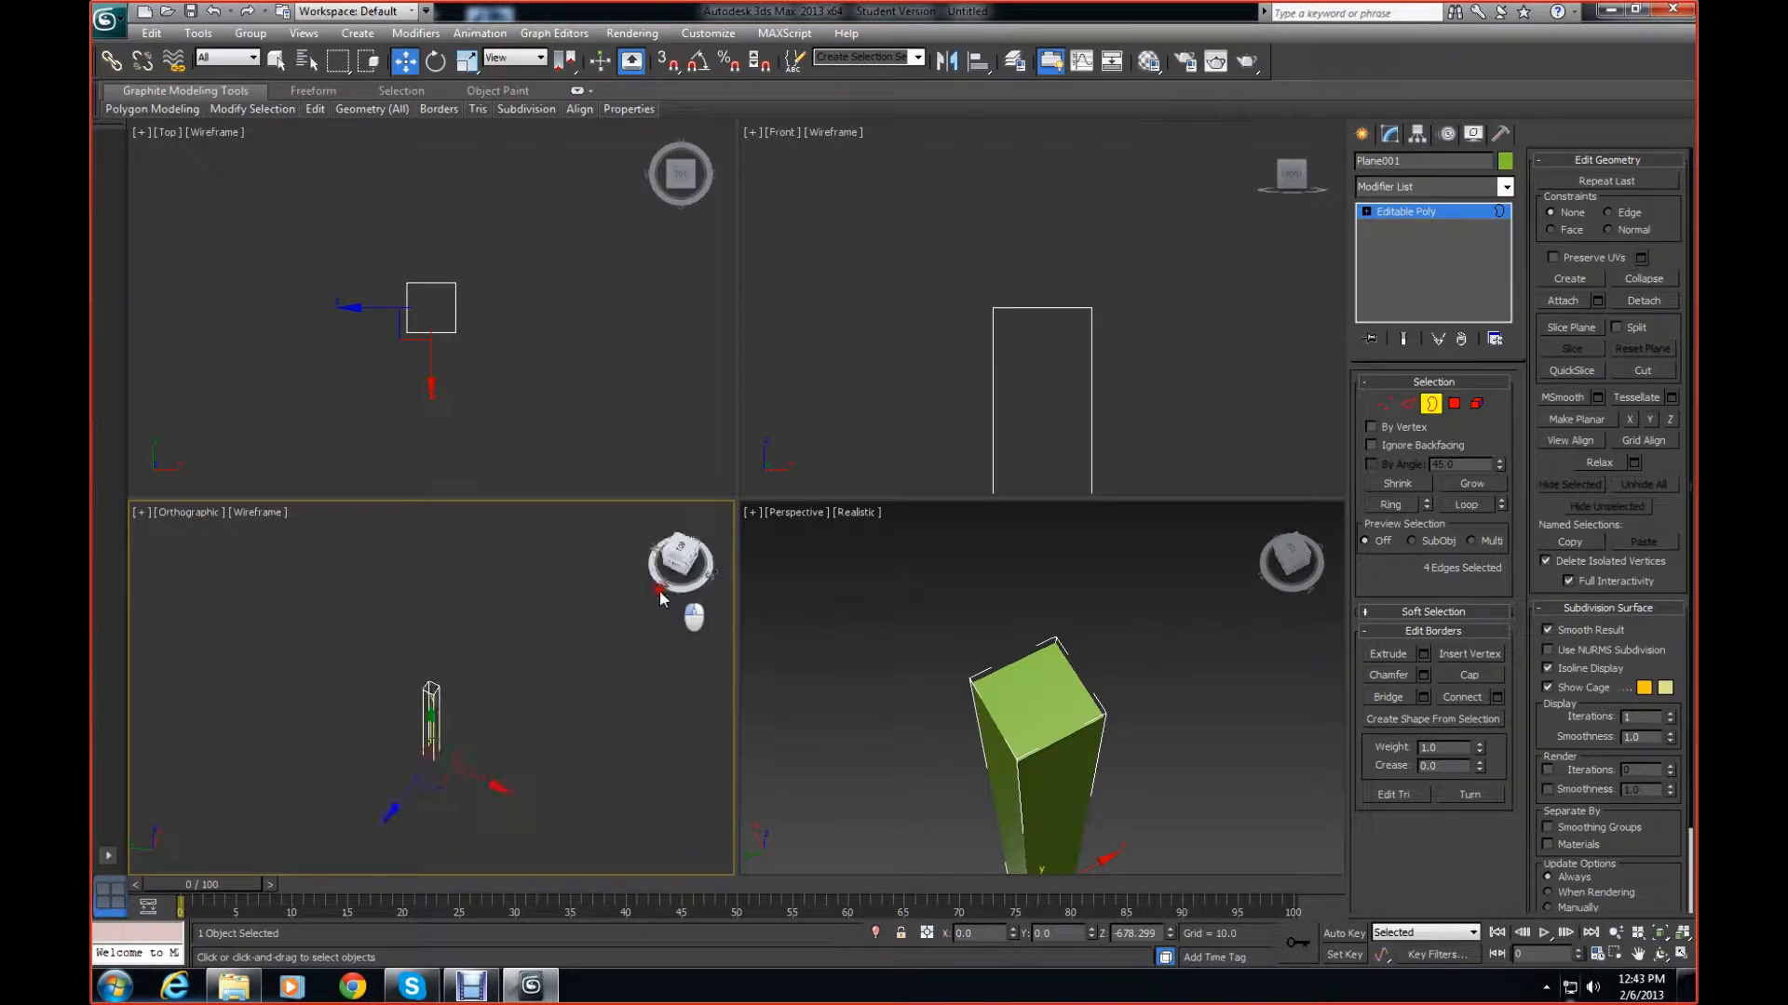
pyautogui.click(678, 561)
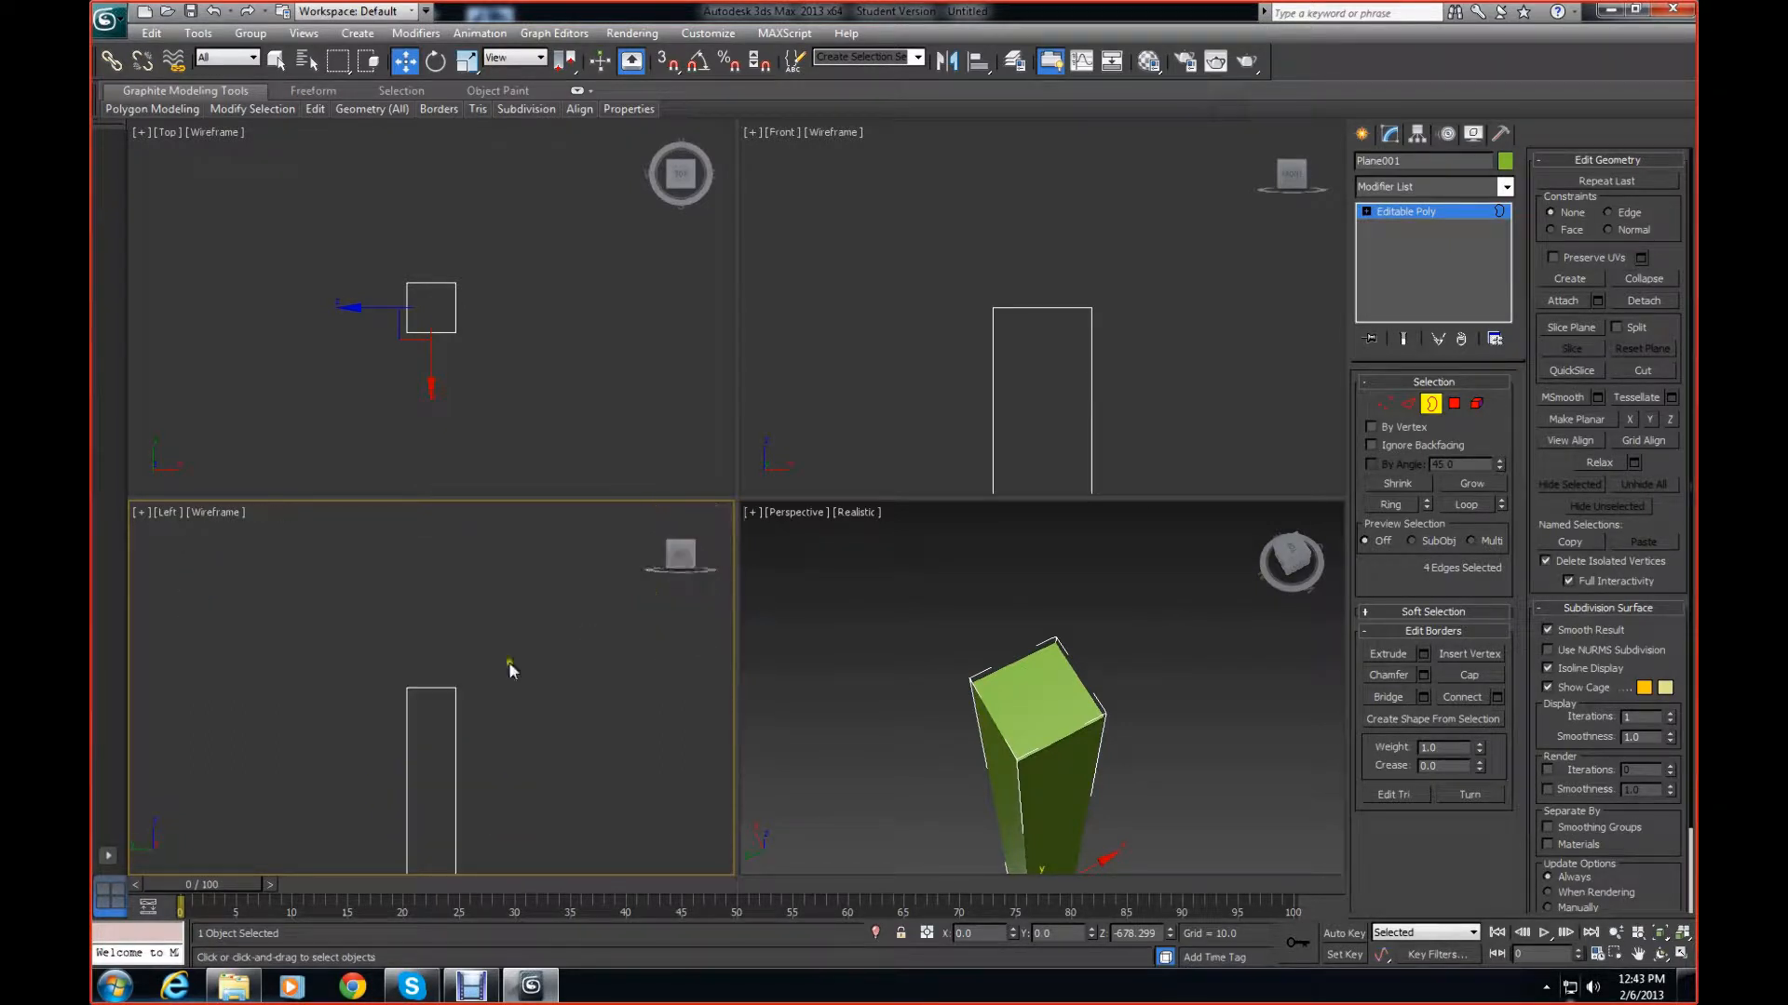
pyautogui.scroll(-5, 493, 644)
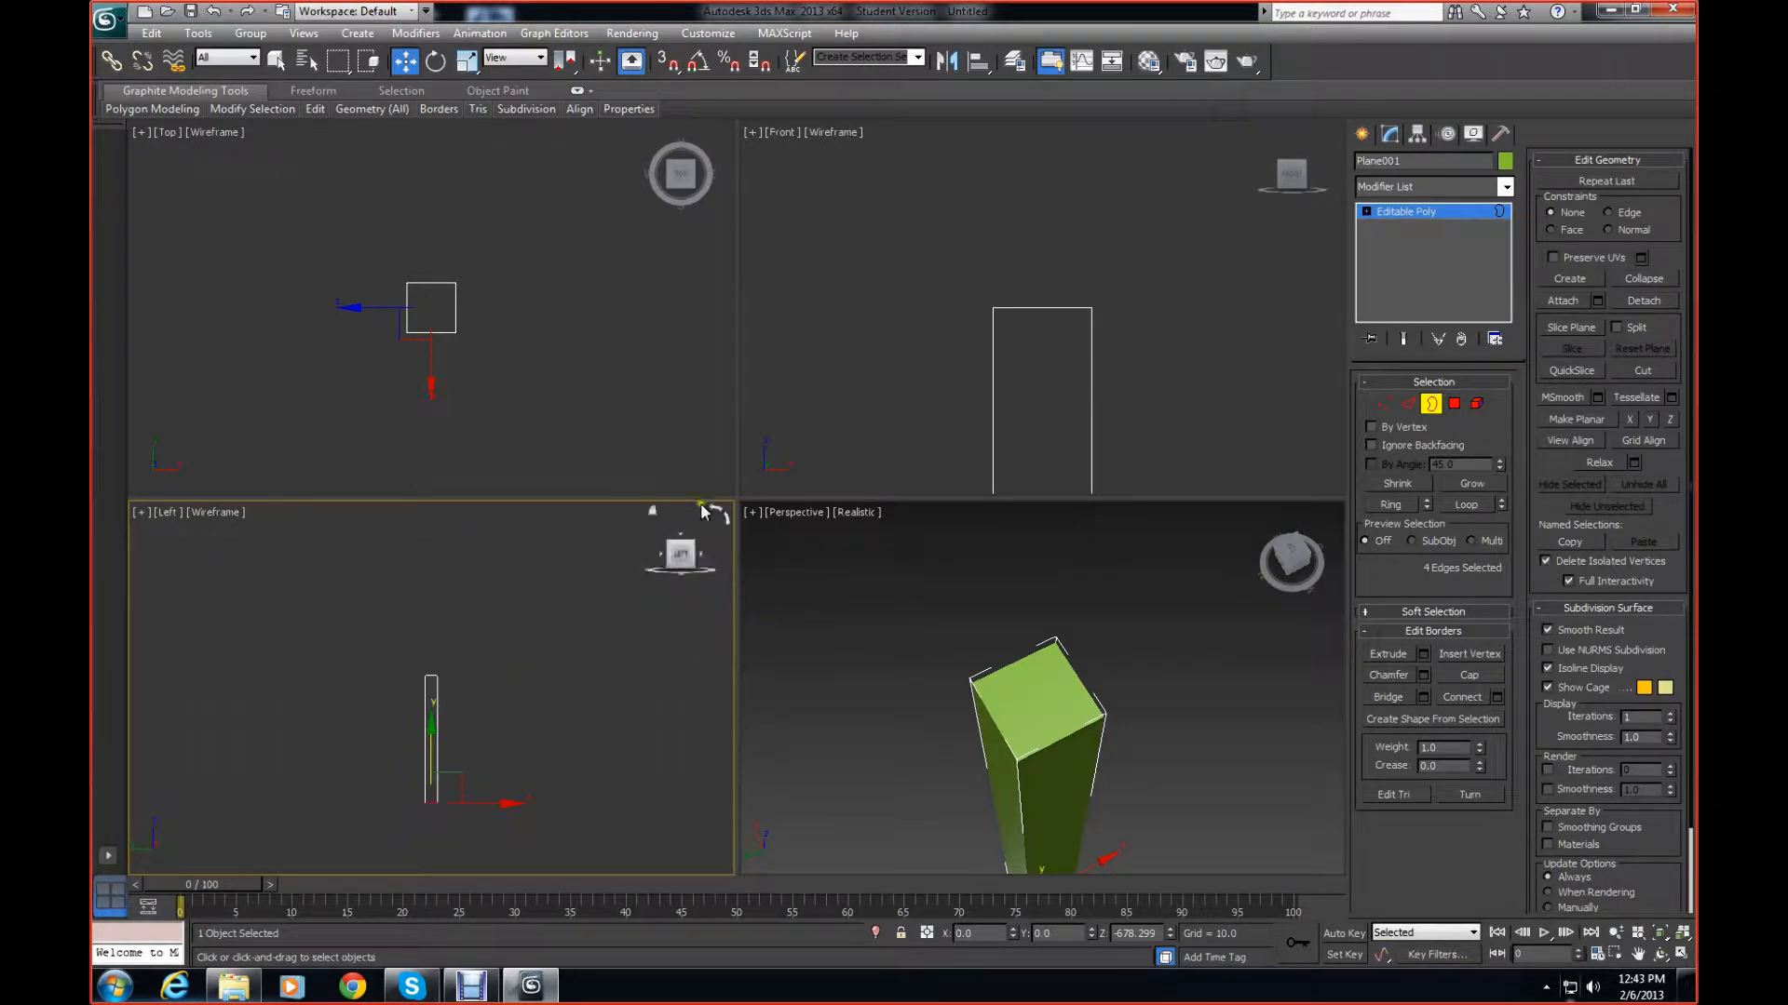
# Try to rotate the column's open border freely in the left view, and check the column in perspective
pyautogui.click(436, 62)
pyautogui.scroll(-4, 470, 765)
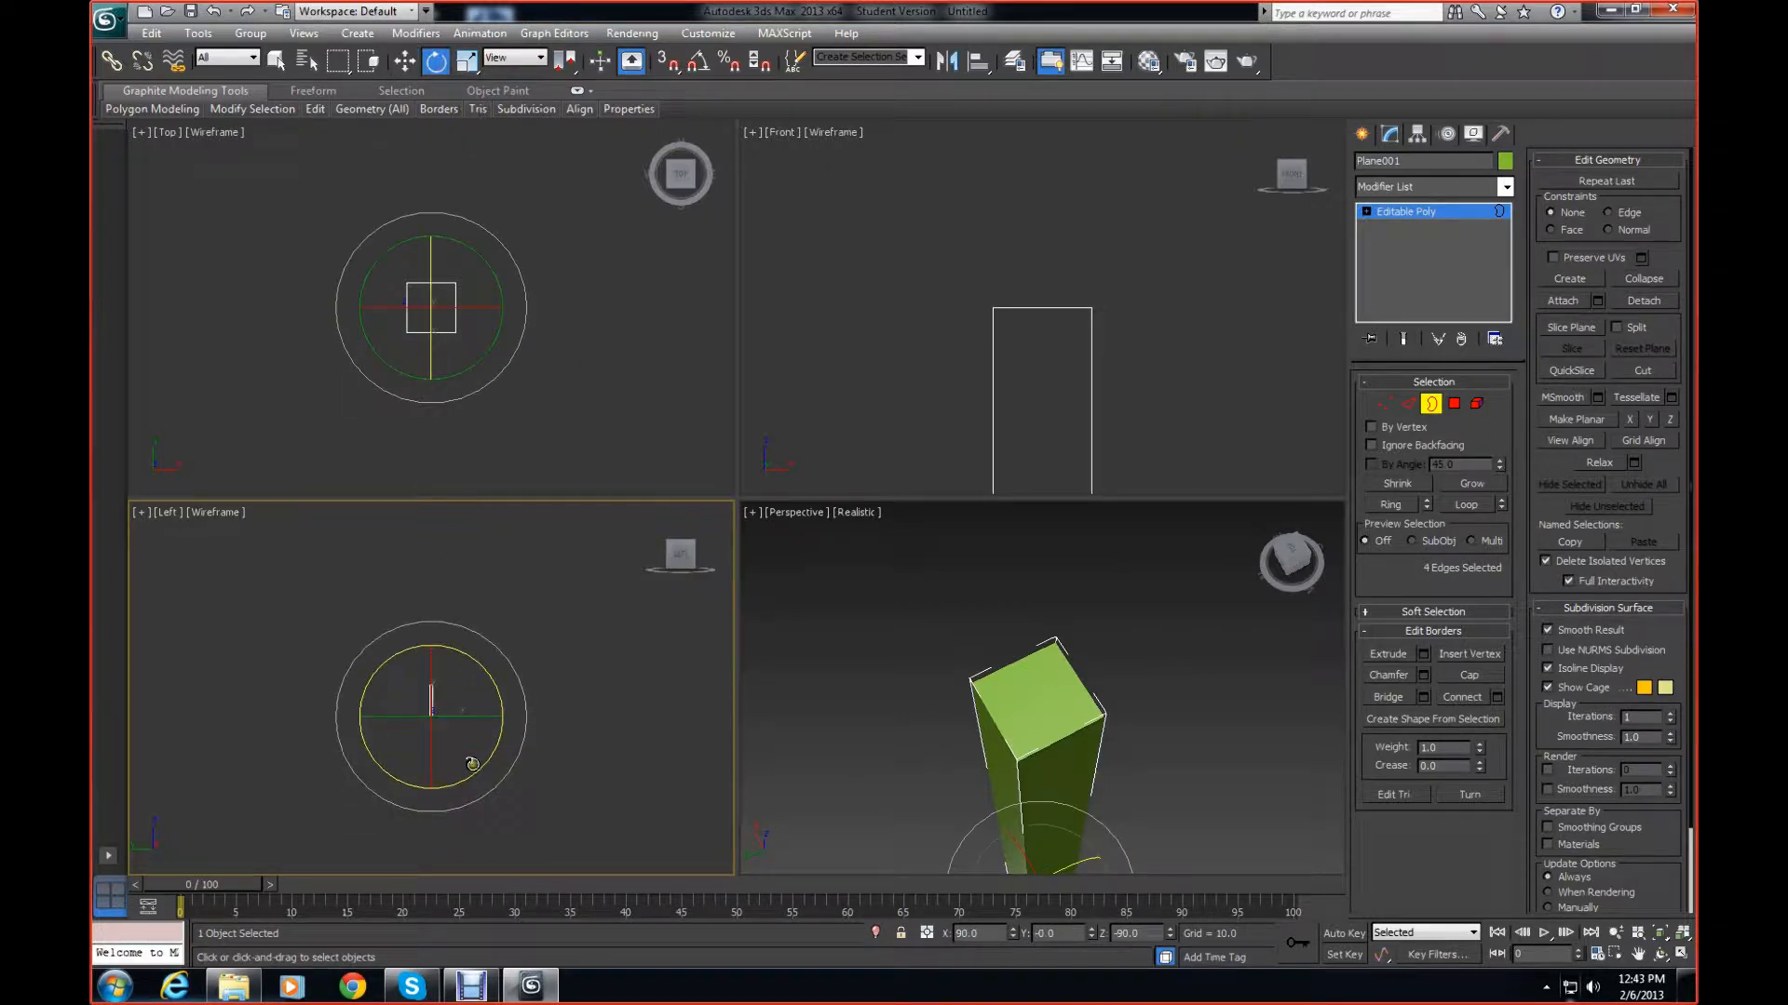
pyautogui.moveTo(483, 774); pyautogui.dragTo(493, 549)
pyautogui.moveTo(493, 549); pyautogui.dragTo(493, 548)
pyautogui.moveTo(874, 690); pyautogui.dragTo(889, 477, button='middle')
pyautogui.scroll(-2, 888, 475)
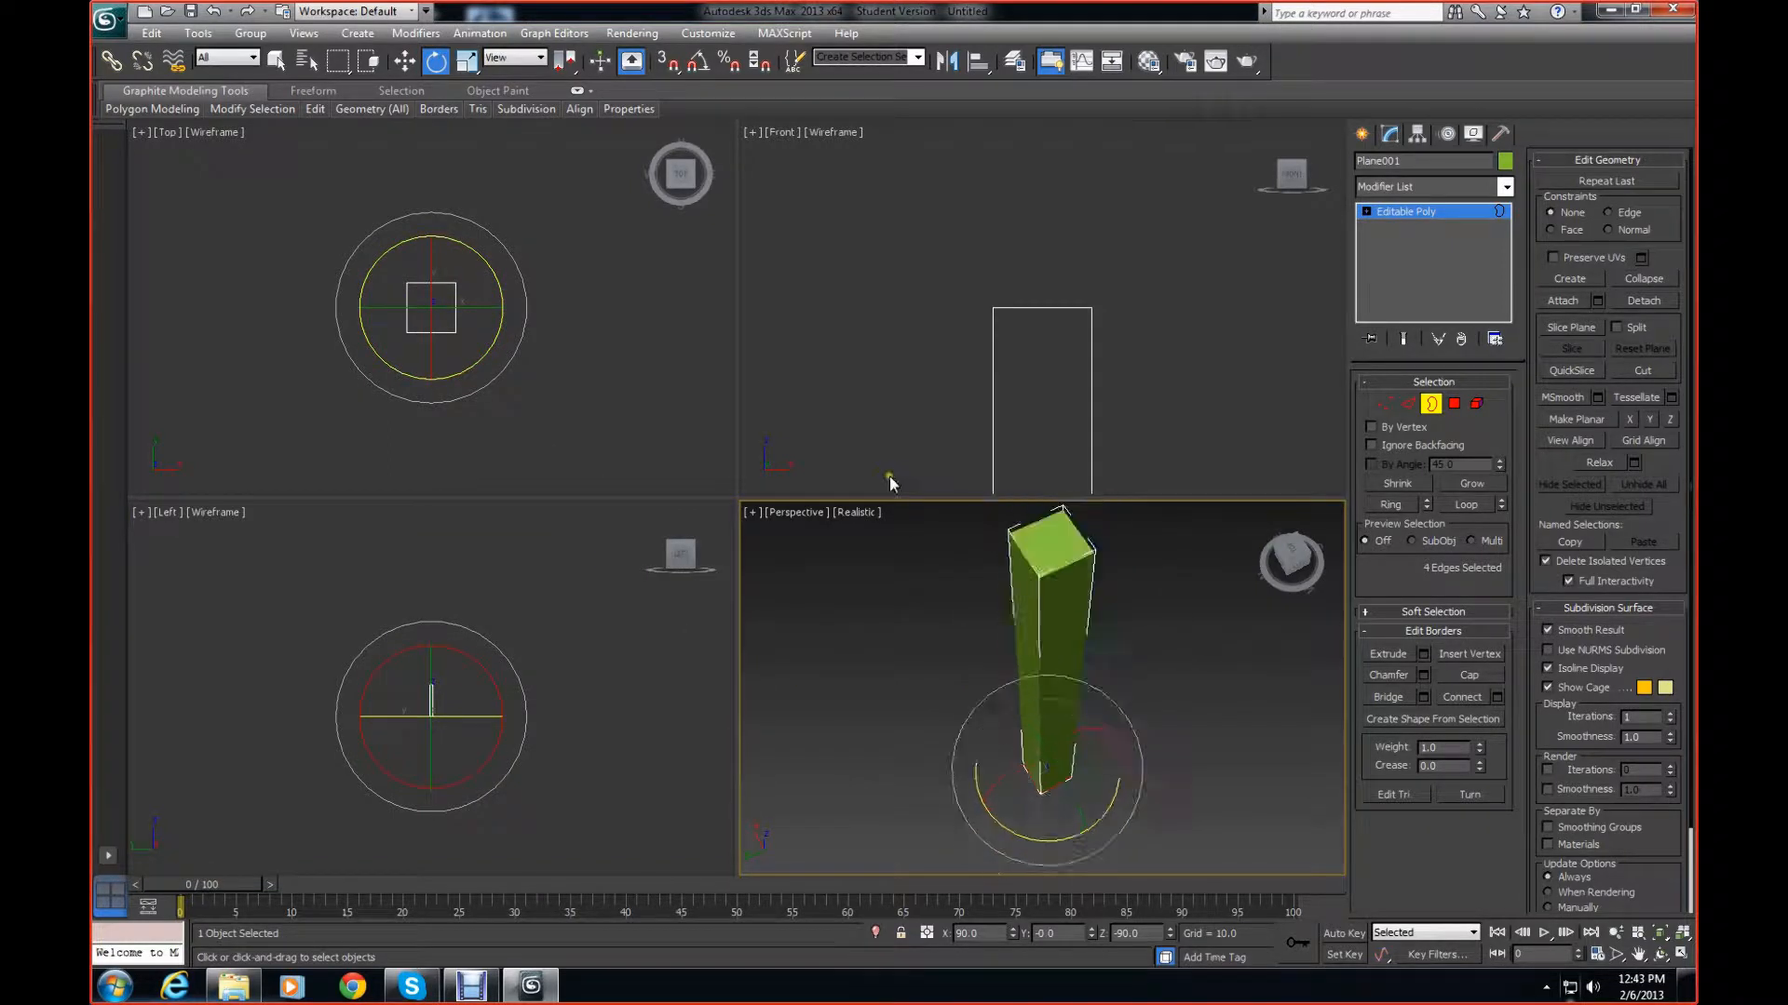
pyautogui.scroll(3, 901, 542)
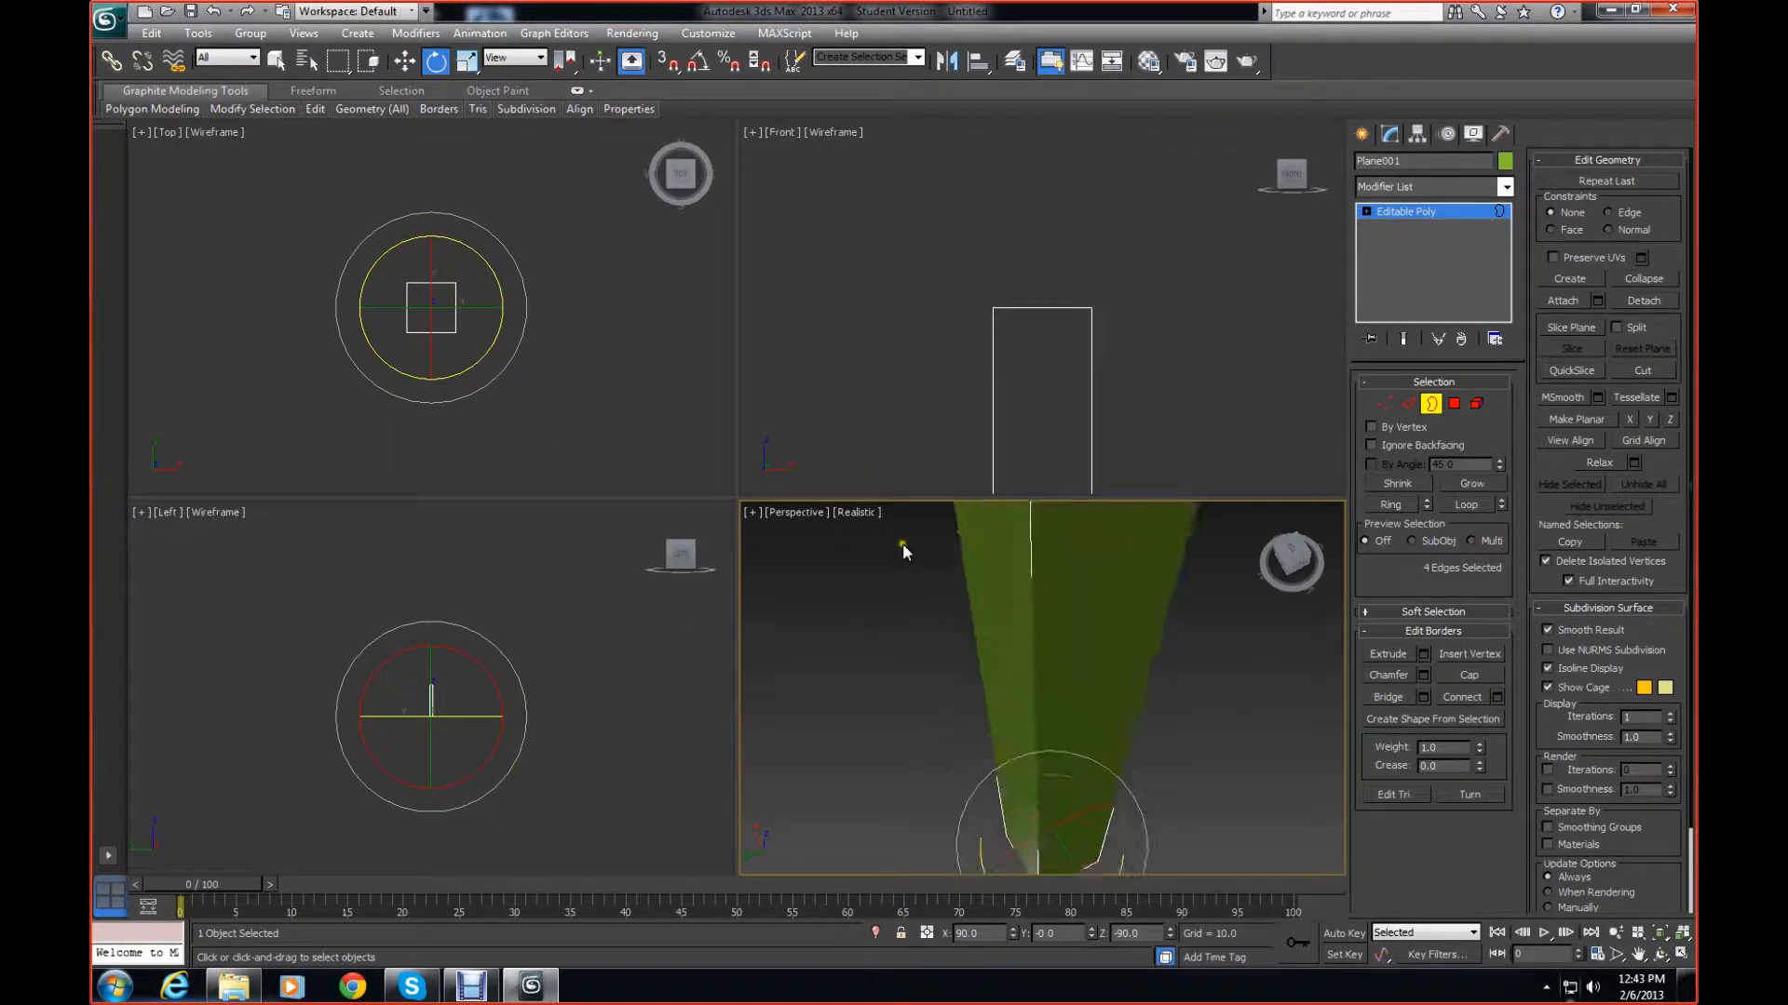
pyautogui.click(1283, 559)
pyautogui.moveTo(1146, 618); pyautogui.dragTo(1141, 543, button='middle')
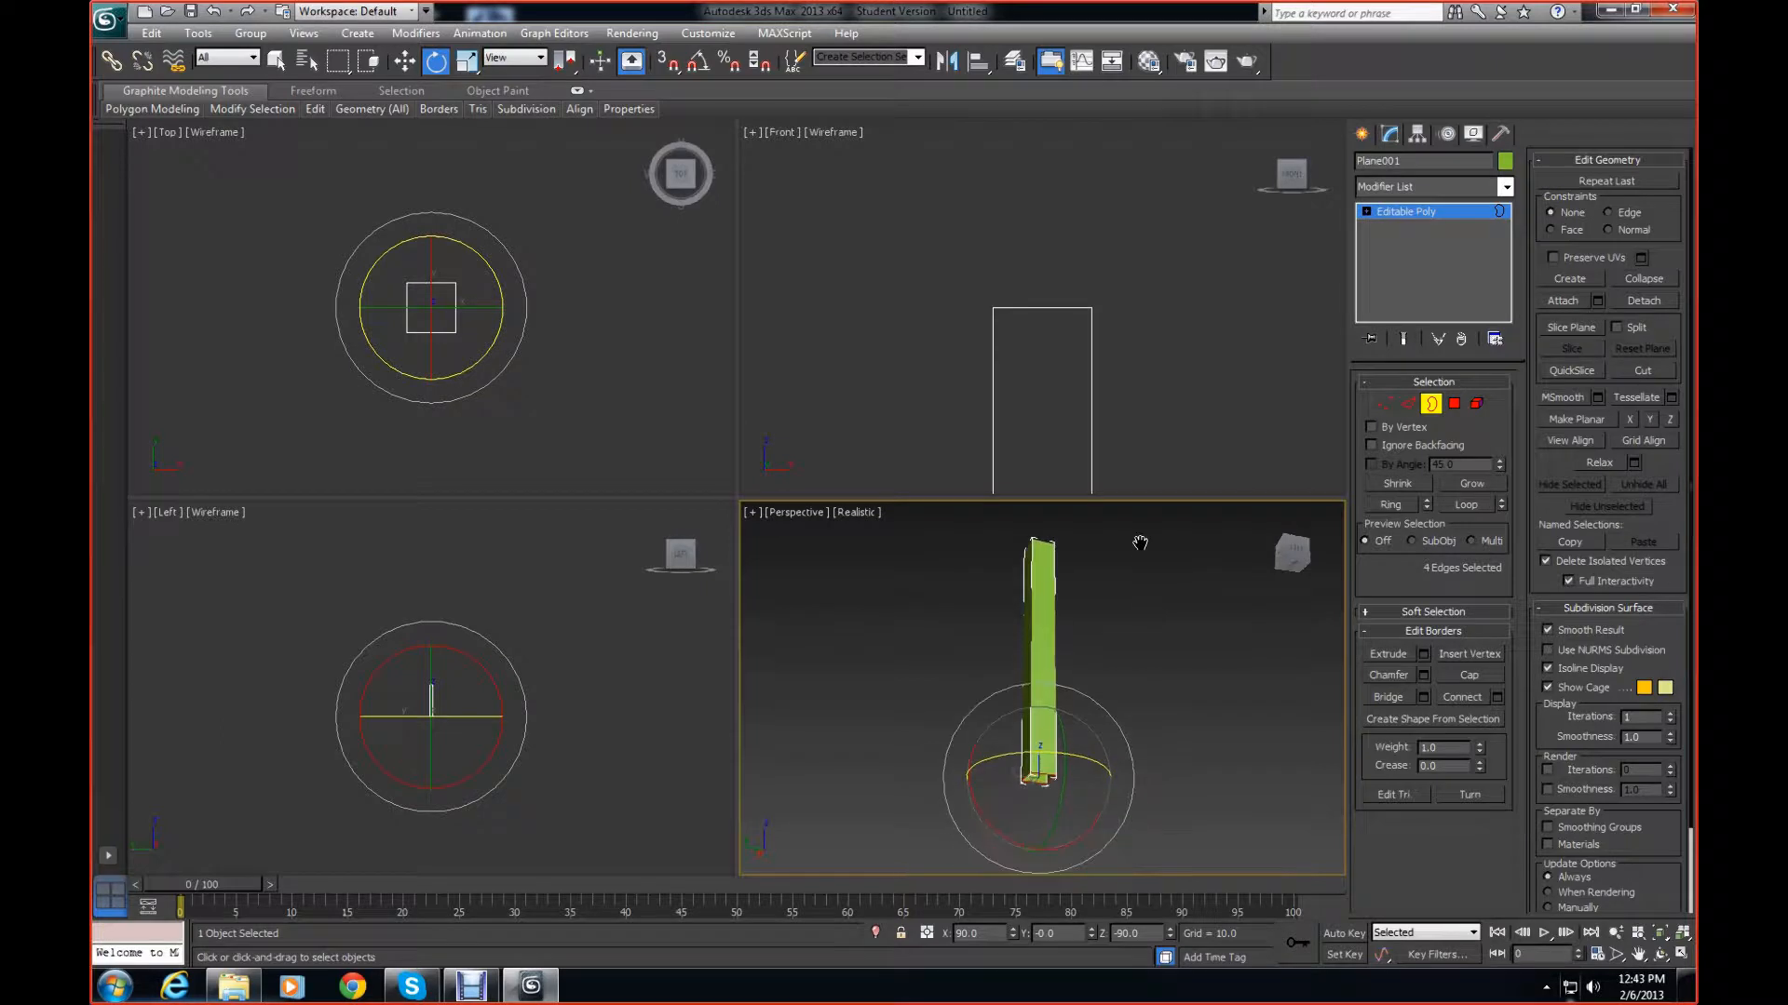
# Turn on angle snap and rotate the column's open border by 90 degrees in the left view
pyautogui.click(701, 65)
pyautogui.rightClick(479, 767)
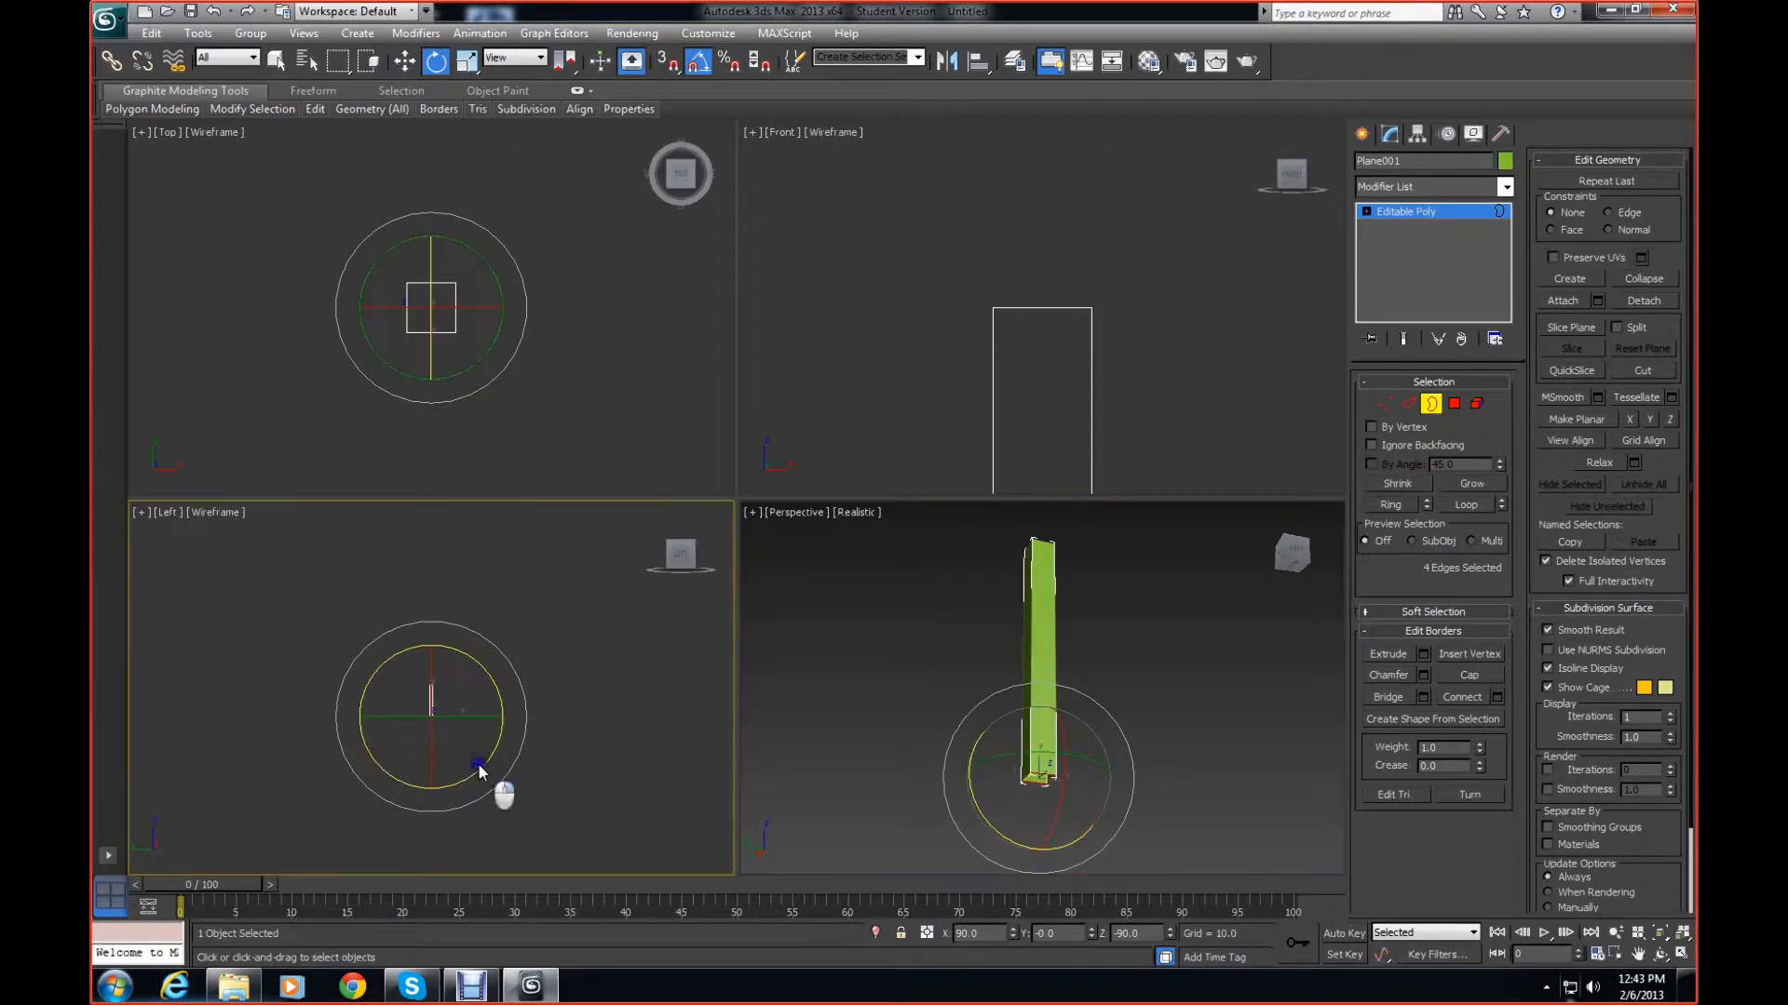
pyautogui.moveTo(479, 767); pyautogui.dragTo(528, 684)
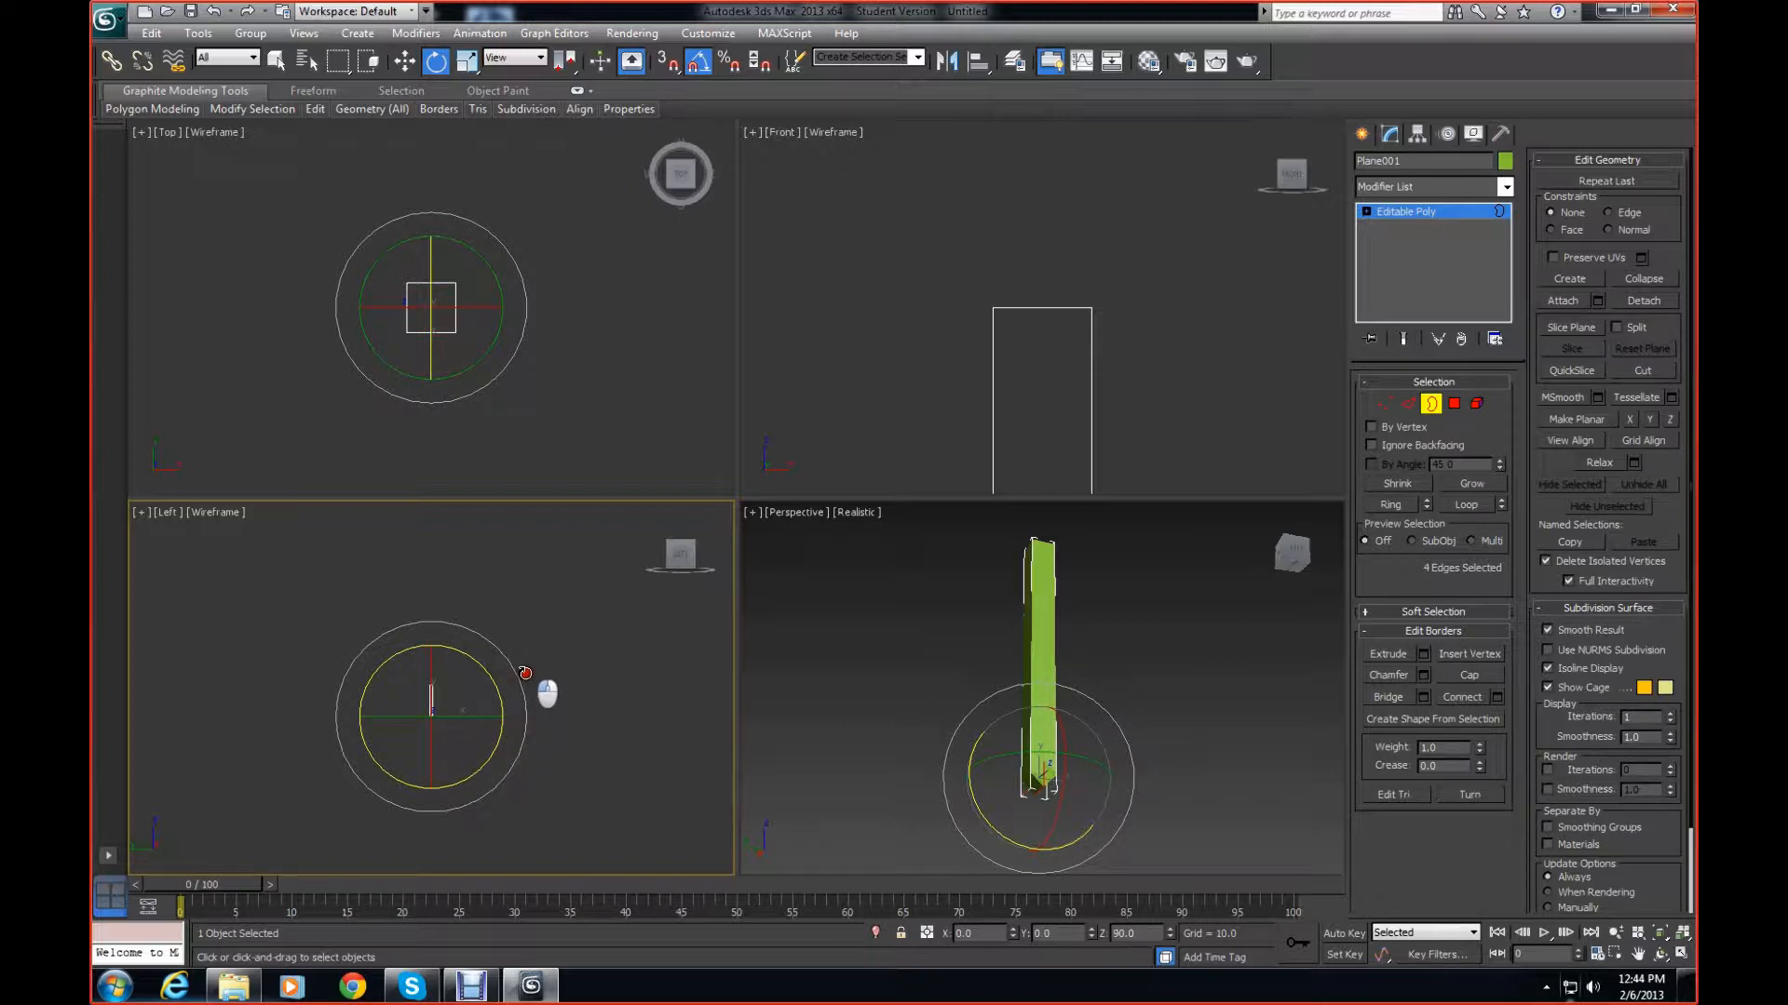
pyautogui.moveTo(525, 673); pyautogui.dragTo(525, 673)
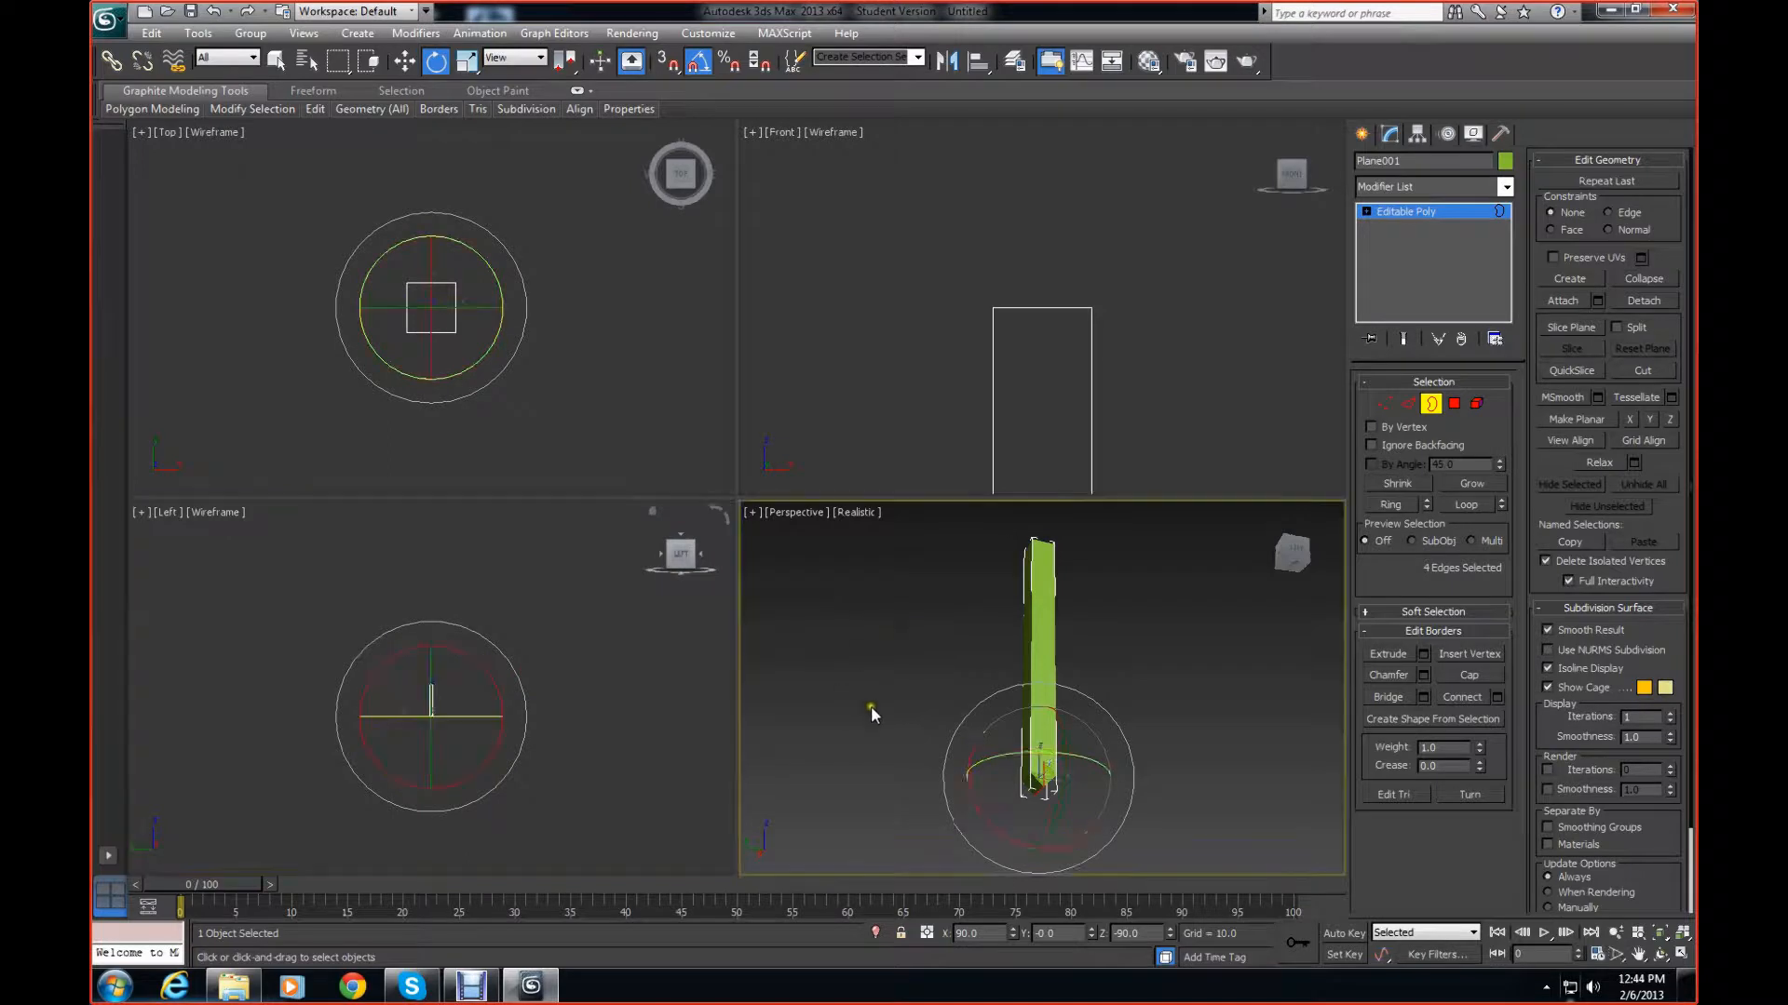
pyautogui.keyDown('alt'); pyautogui.moveTo(869, 706); pyautogui.dragTo(823, 645, button='middle'); pyautogui.keyUp('alt')
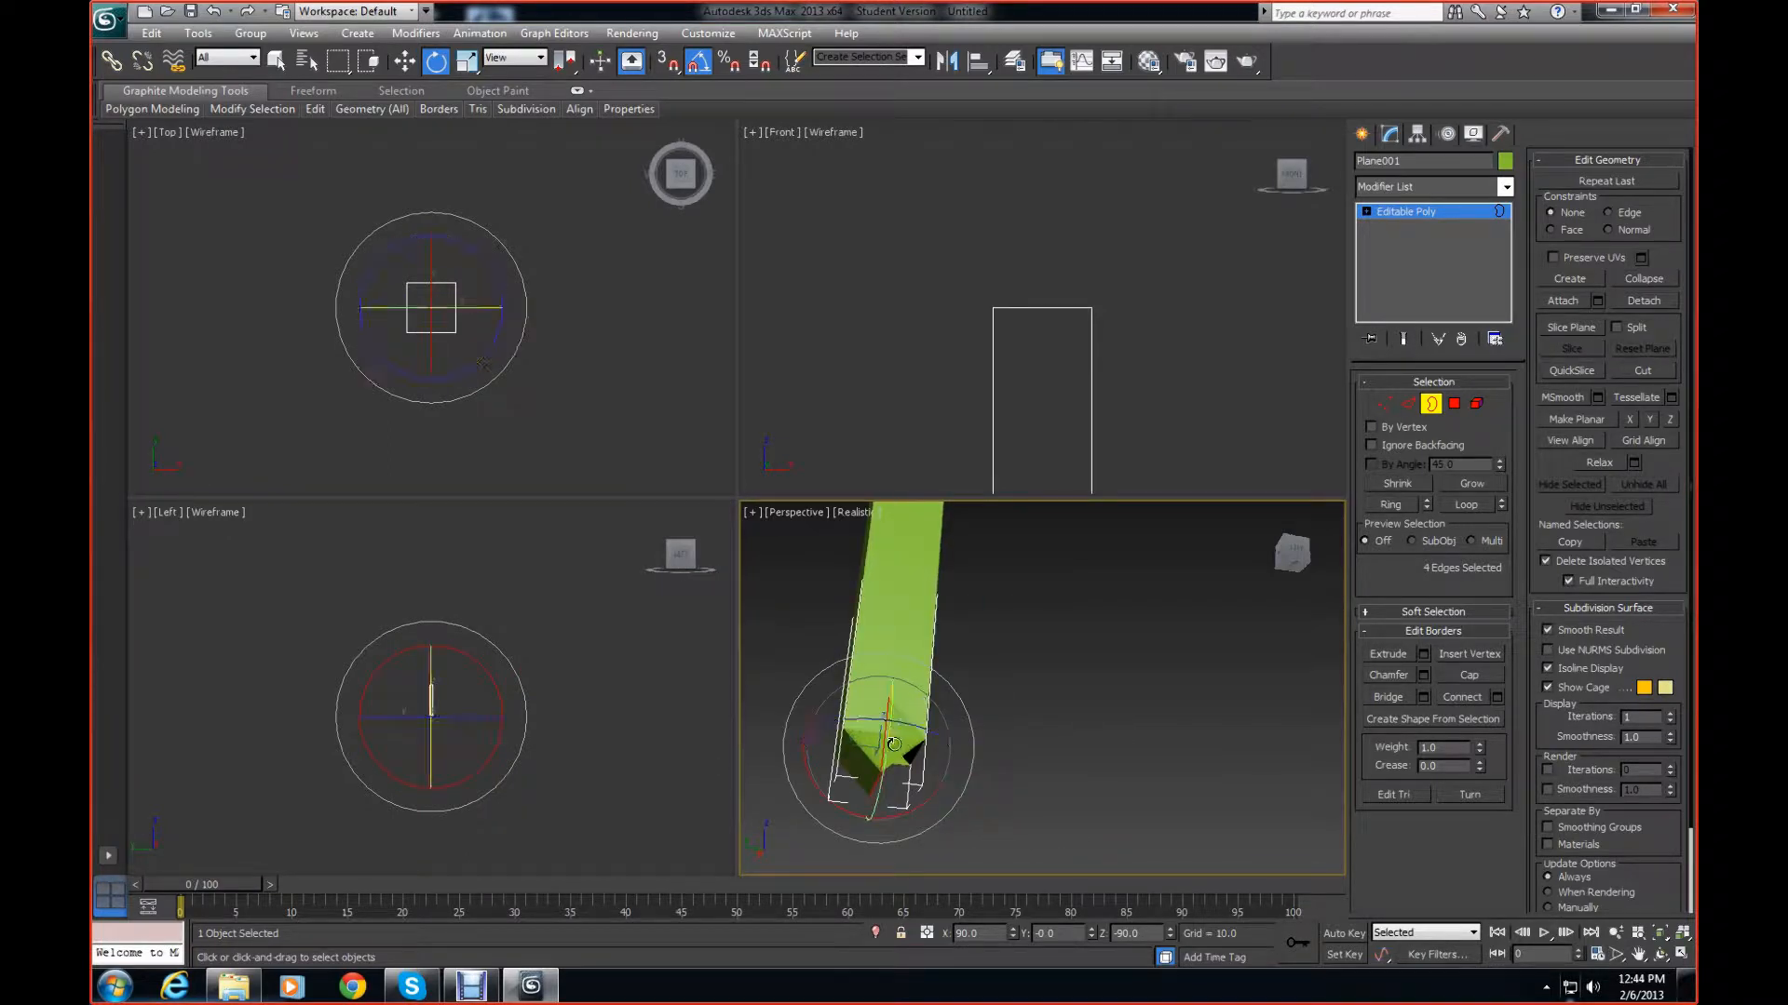
# Extend the rotated border sideways in the left view to a Y of about -186.9, creating a new segment at the column's foot
pyautogui.click(410, 61)
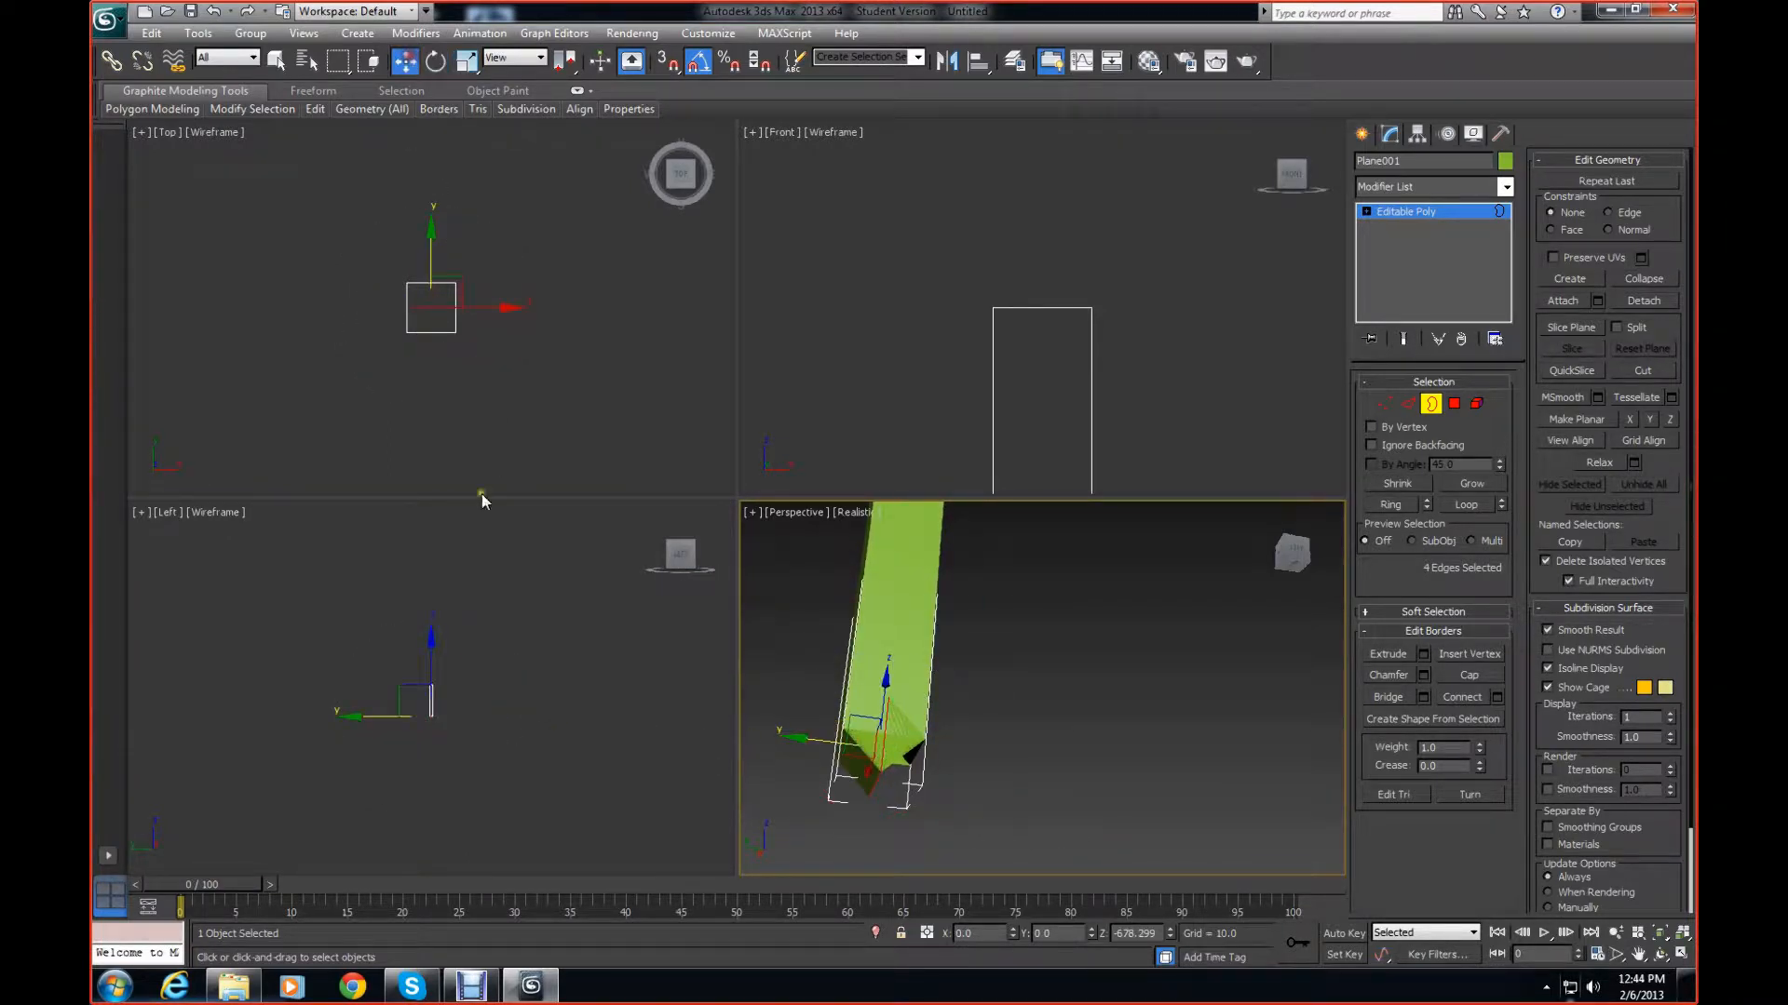
pyautogui.rightClick(499, 569)
pyautogui.scroll(-4, 463, 705)
pyautogui.scroll(10, 464, 704)
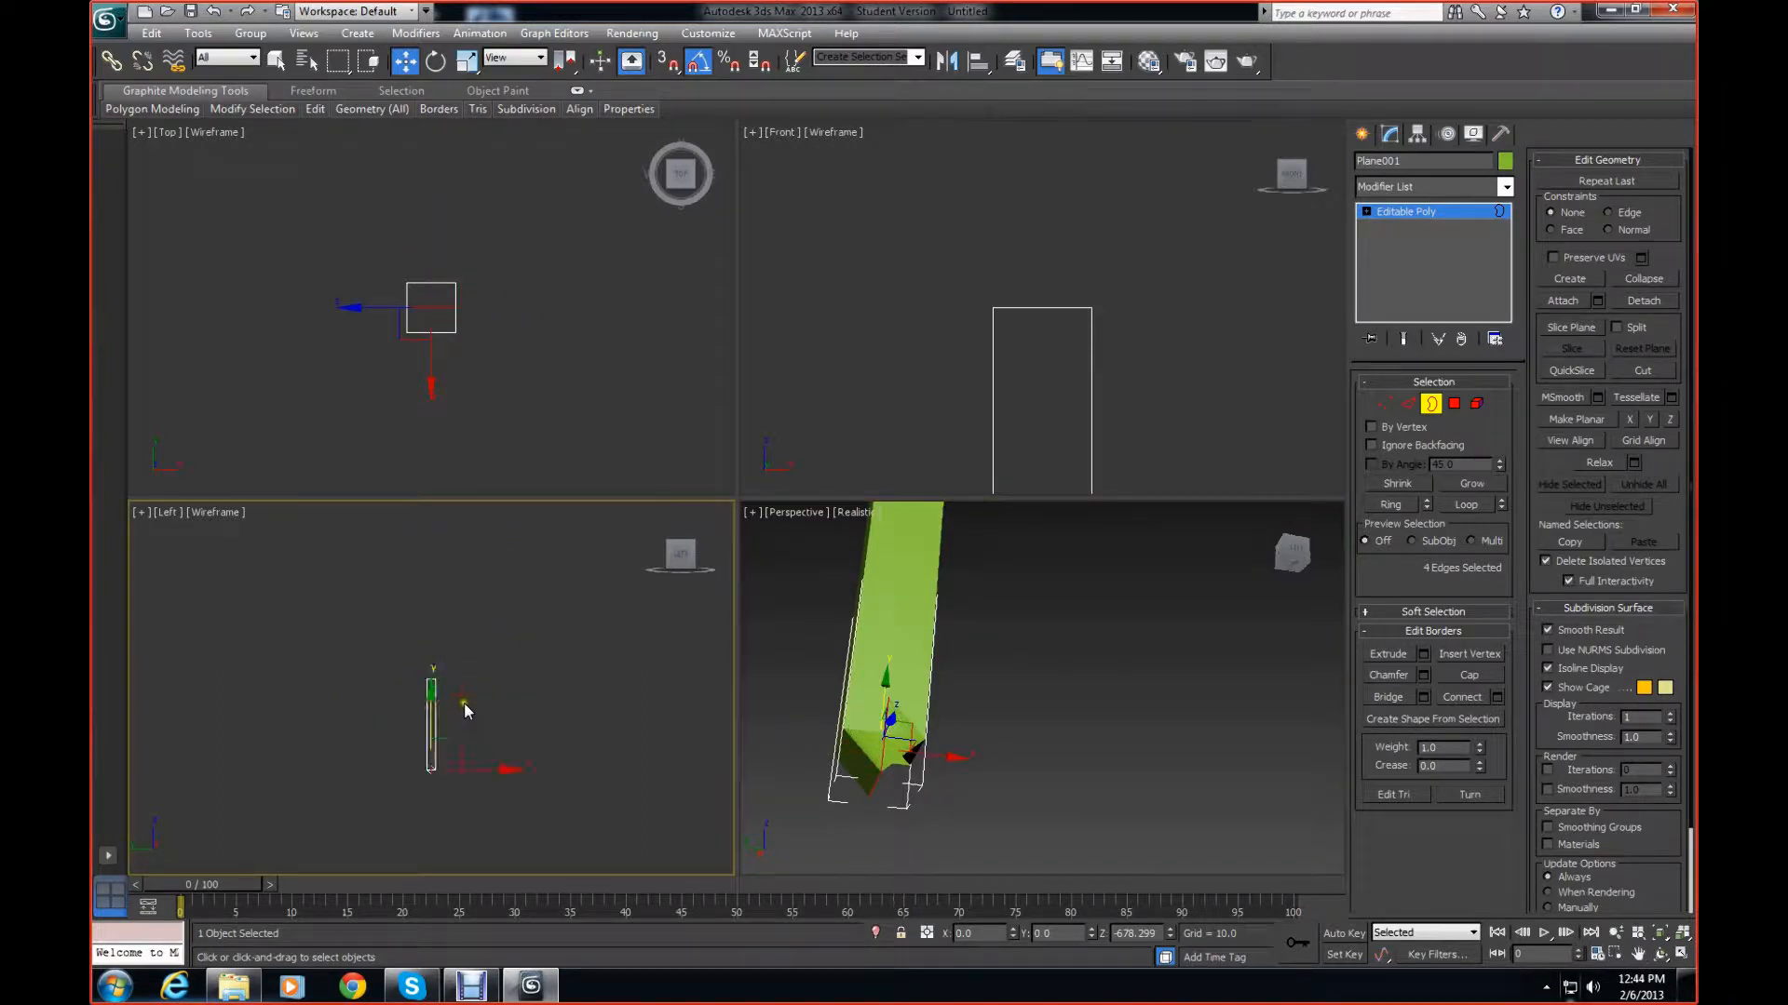
pyautogui.keyDown('shift'); pyautogui.moveTo(511, 863); pyautogui.dragTo(558, 847); pyautogui.keyUp('shift')
pyautogui.moveTo(518, 747); pyautogui.dragTo(536, 607, button='middle')
pyautogui.scroll(5, 483, 697)
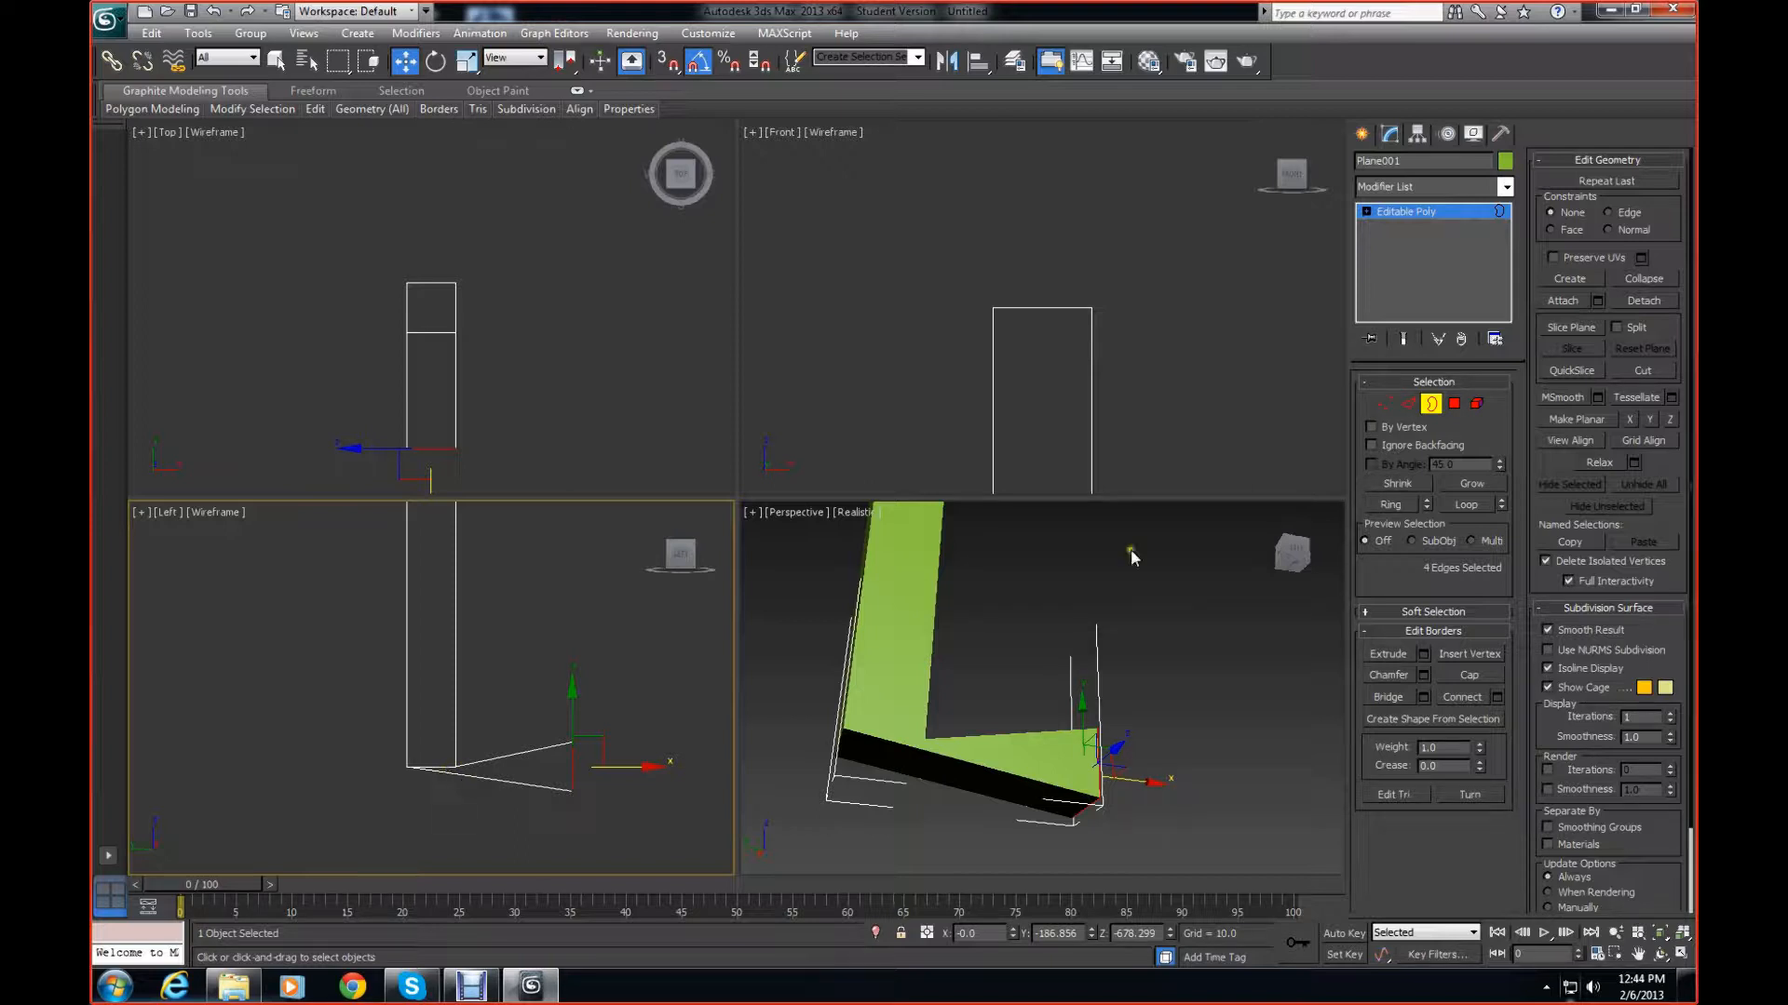
# Switch to edge level and select all four edges where the column meets the new sideways segment
pyautogui.click(1408, 404)
pyautogui.click(327, 774)
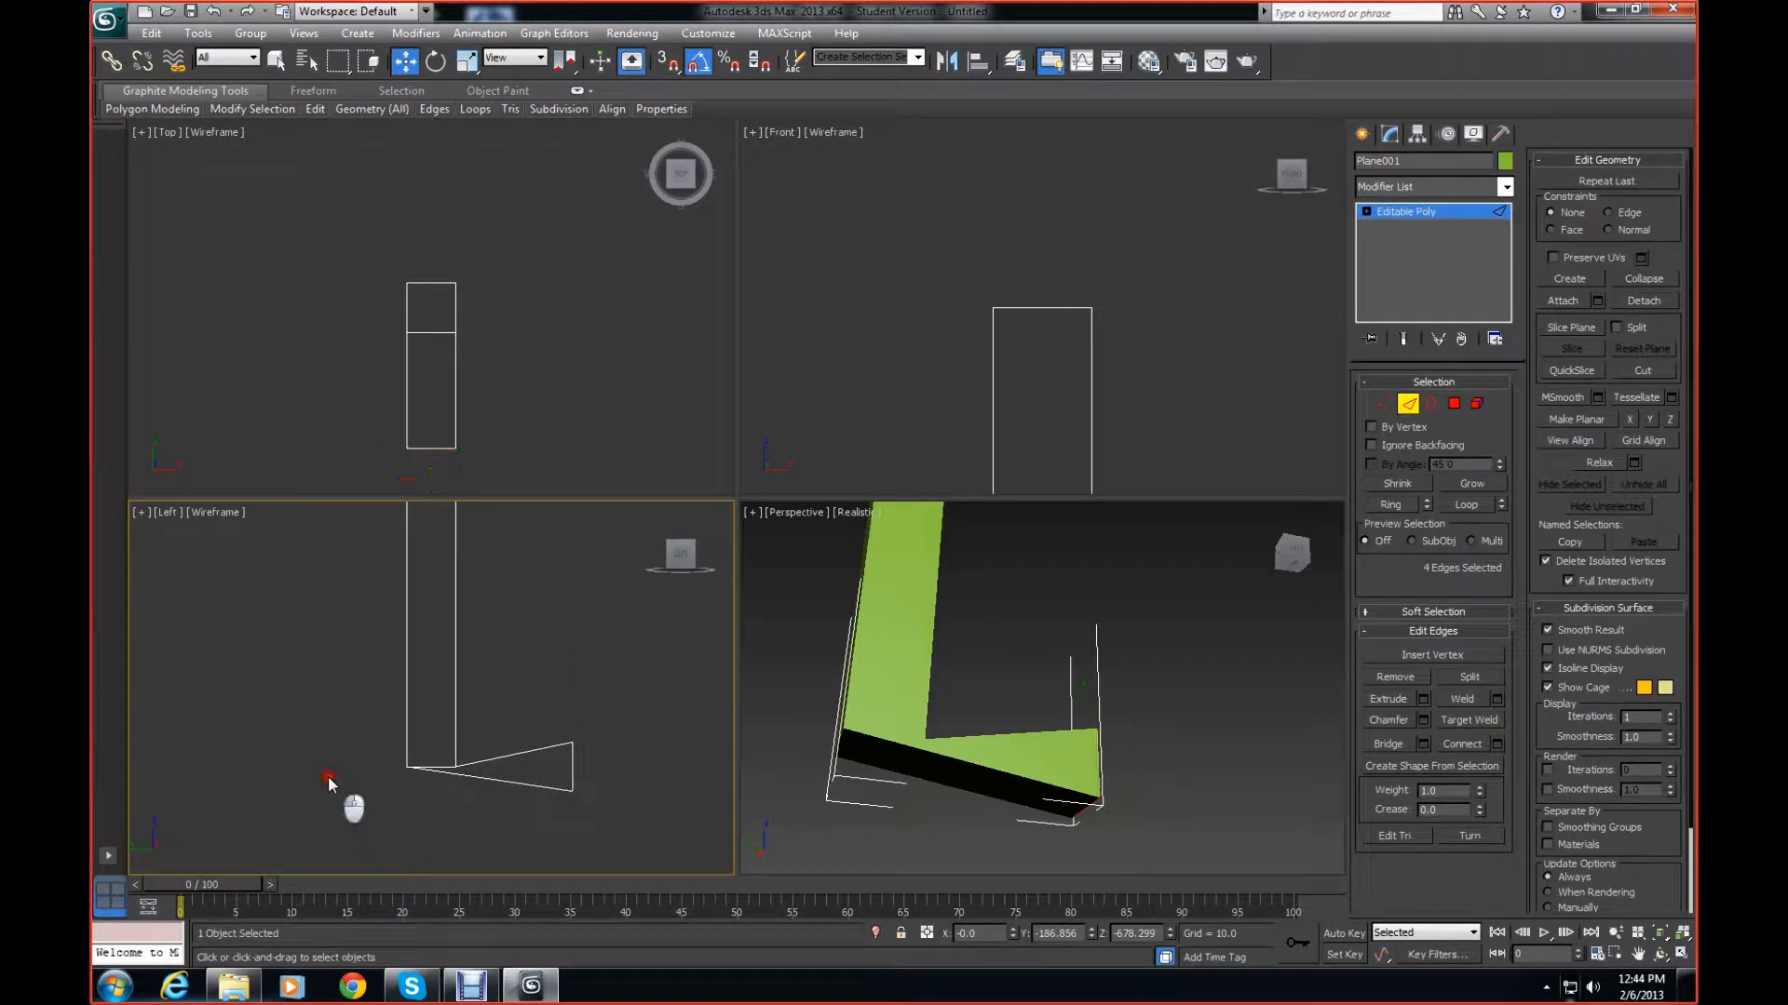
pyautogui.click(449, 764)
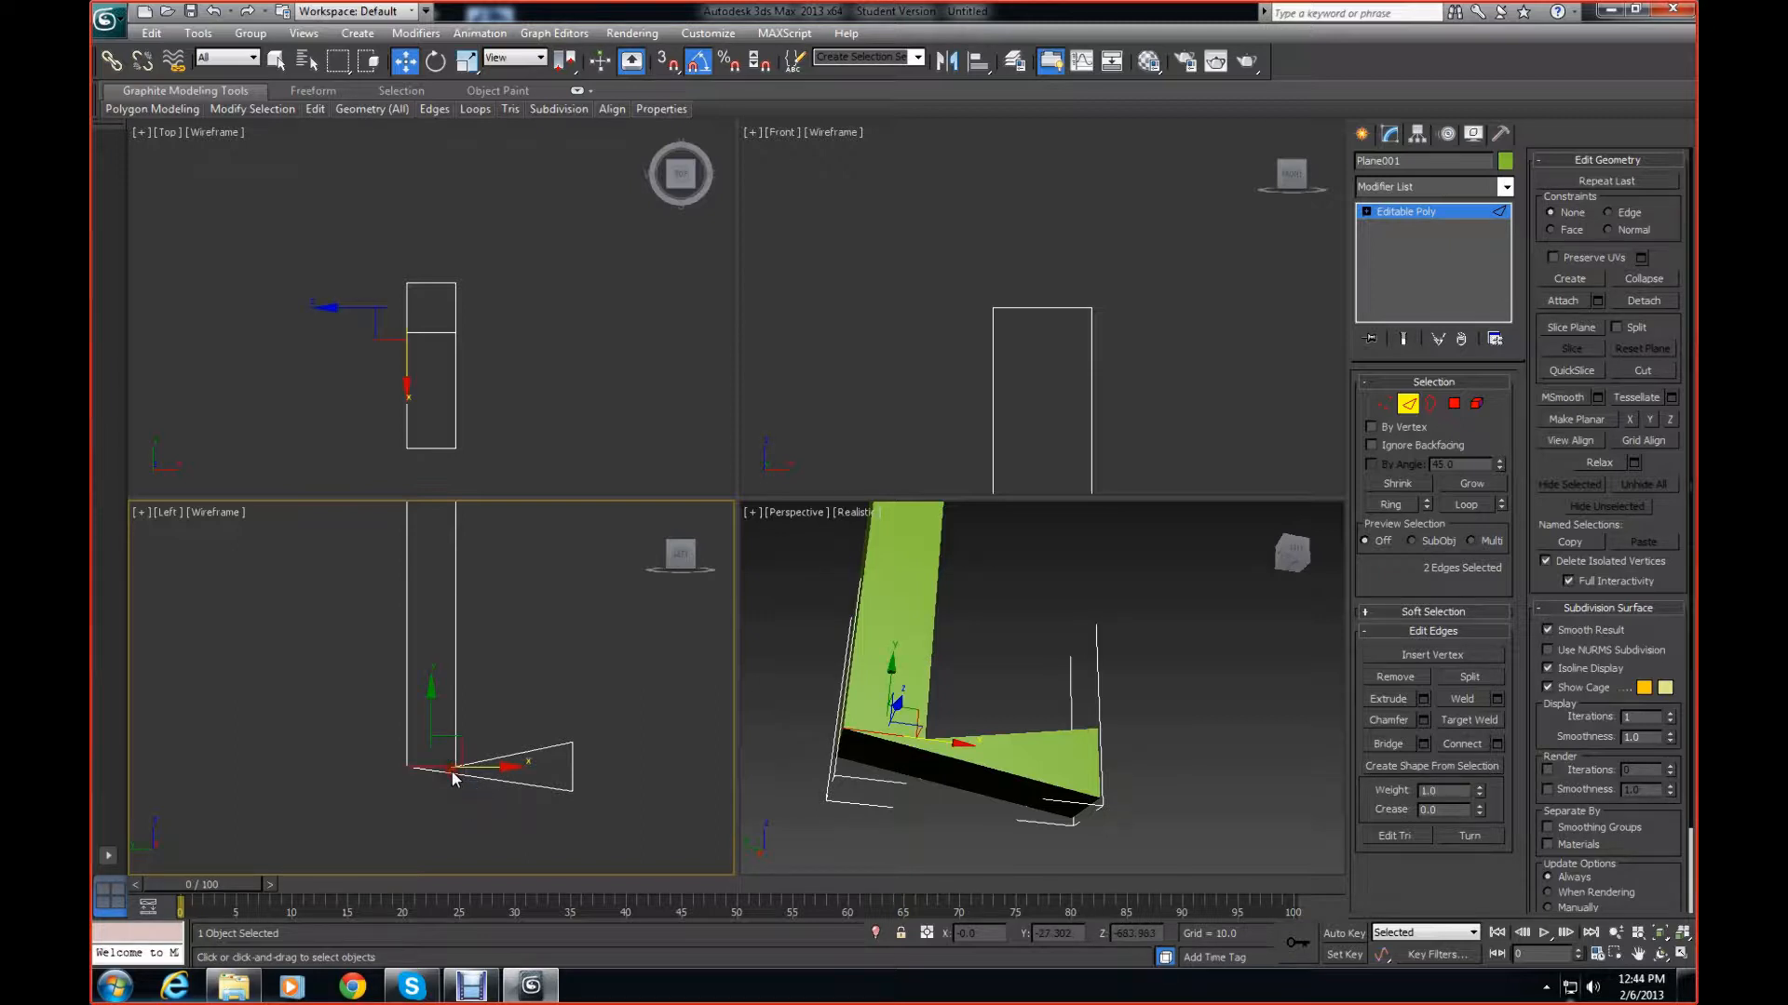
pyautogui.scroll(1, 527, 400)
pyautogui.rightClick(525, 401)
pyautogui.scroll(2, 525, 400)
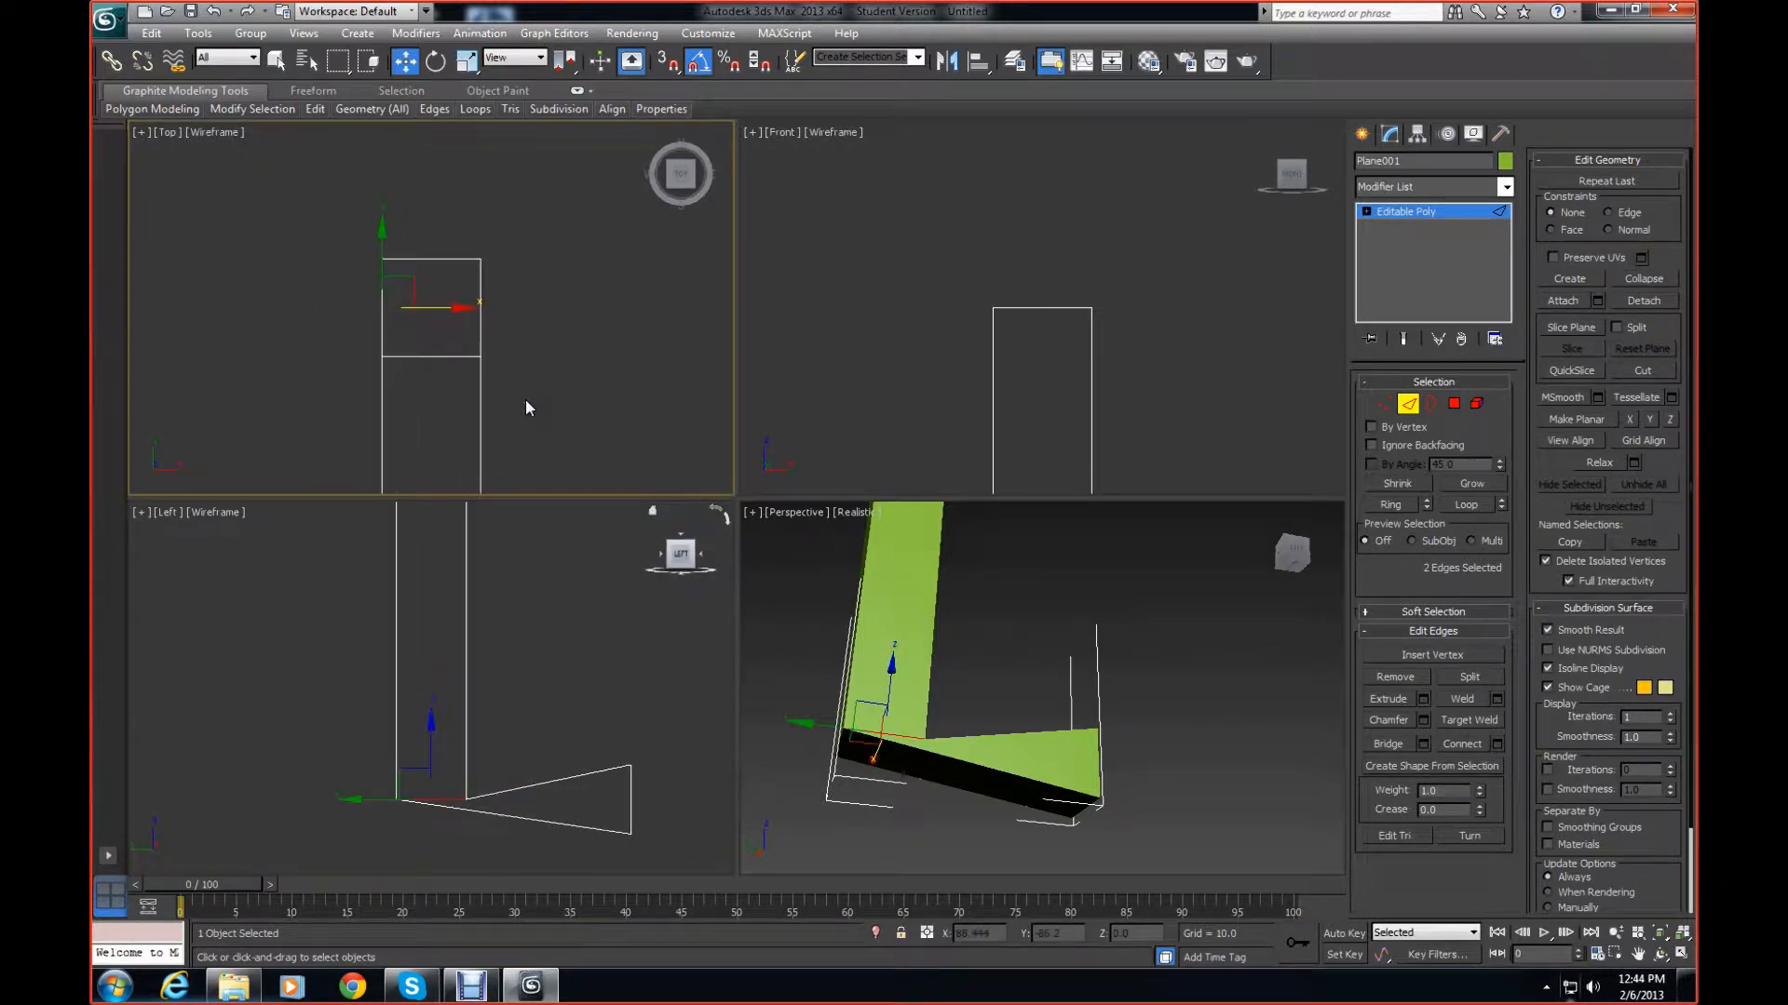
pyautogui.scroll(-4, 526, 400)
pyautogui.scroll(4, 525, 400)
pyautogui.scroll(2, 525, 407)
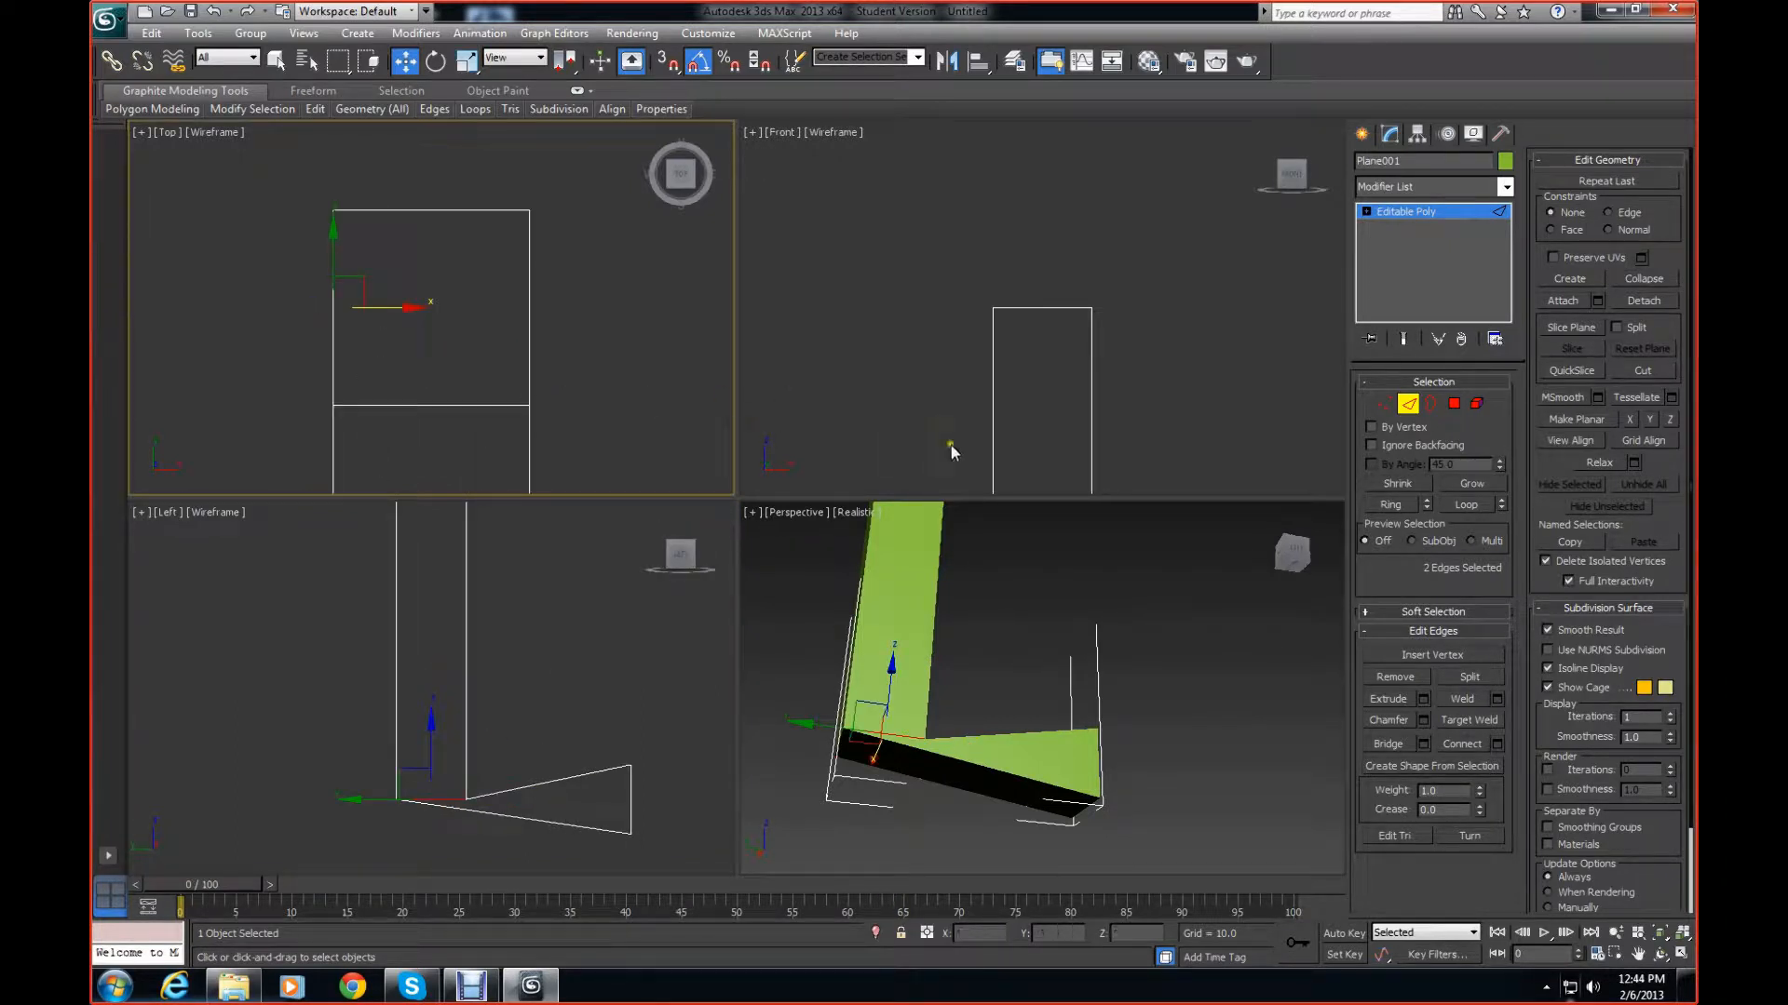
pyautogui.moveTo(1003, 456); pyautogui.dragTo(983, 206, button='middle')
pyautogui.scroll(-4, 980, 222)
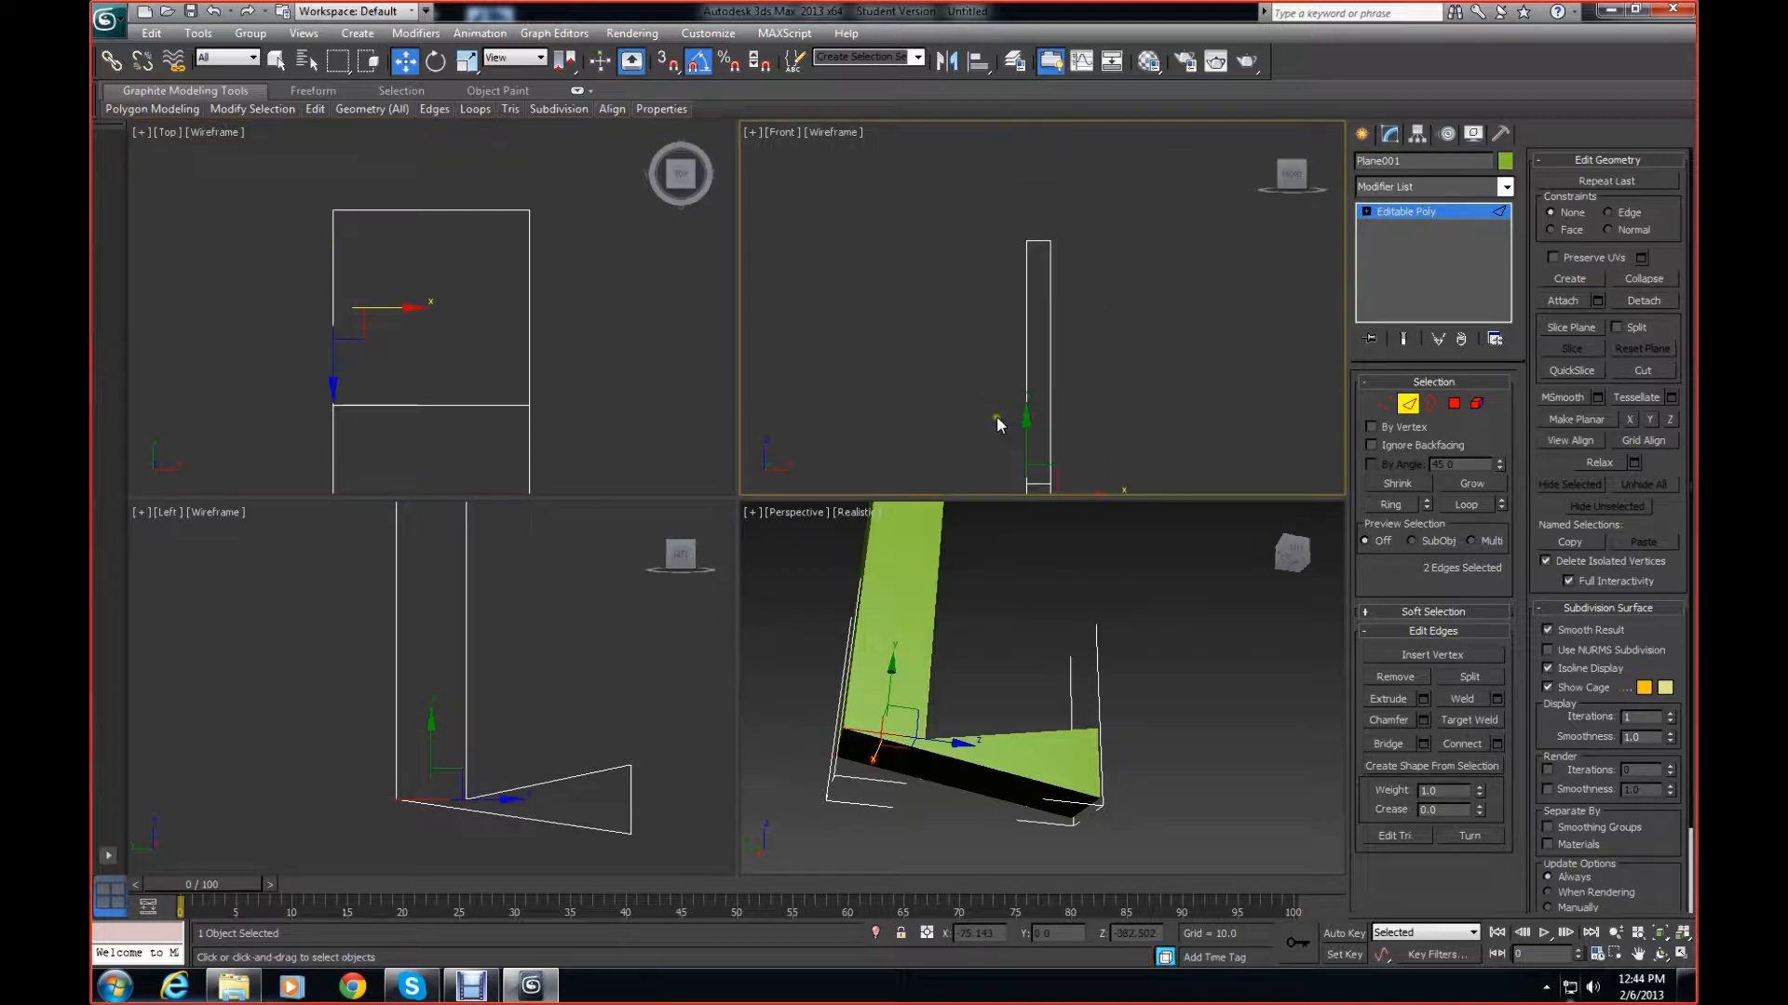
pyautogui.moveTo(997, 418); pyautogui.dragTo(957, 246, button='middle')
pyautogui.scroll(3, 955, 255)
pyautogui.scroll(2, 954, 305)
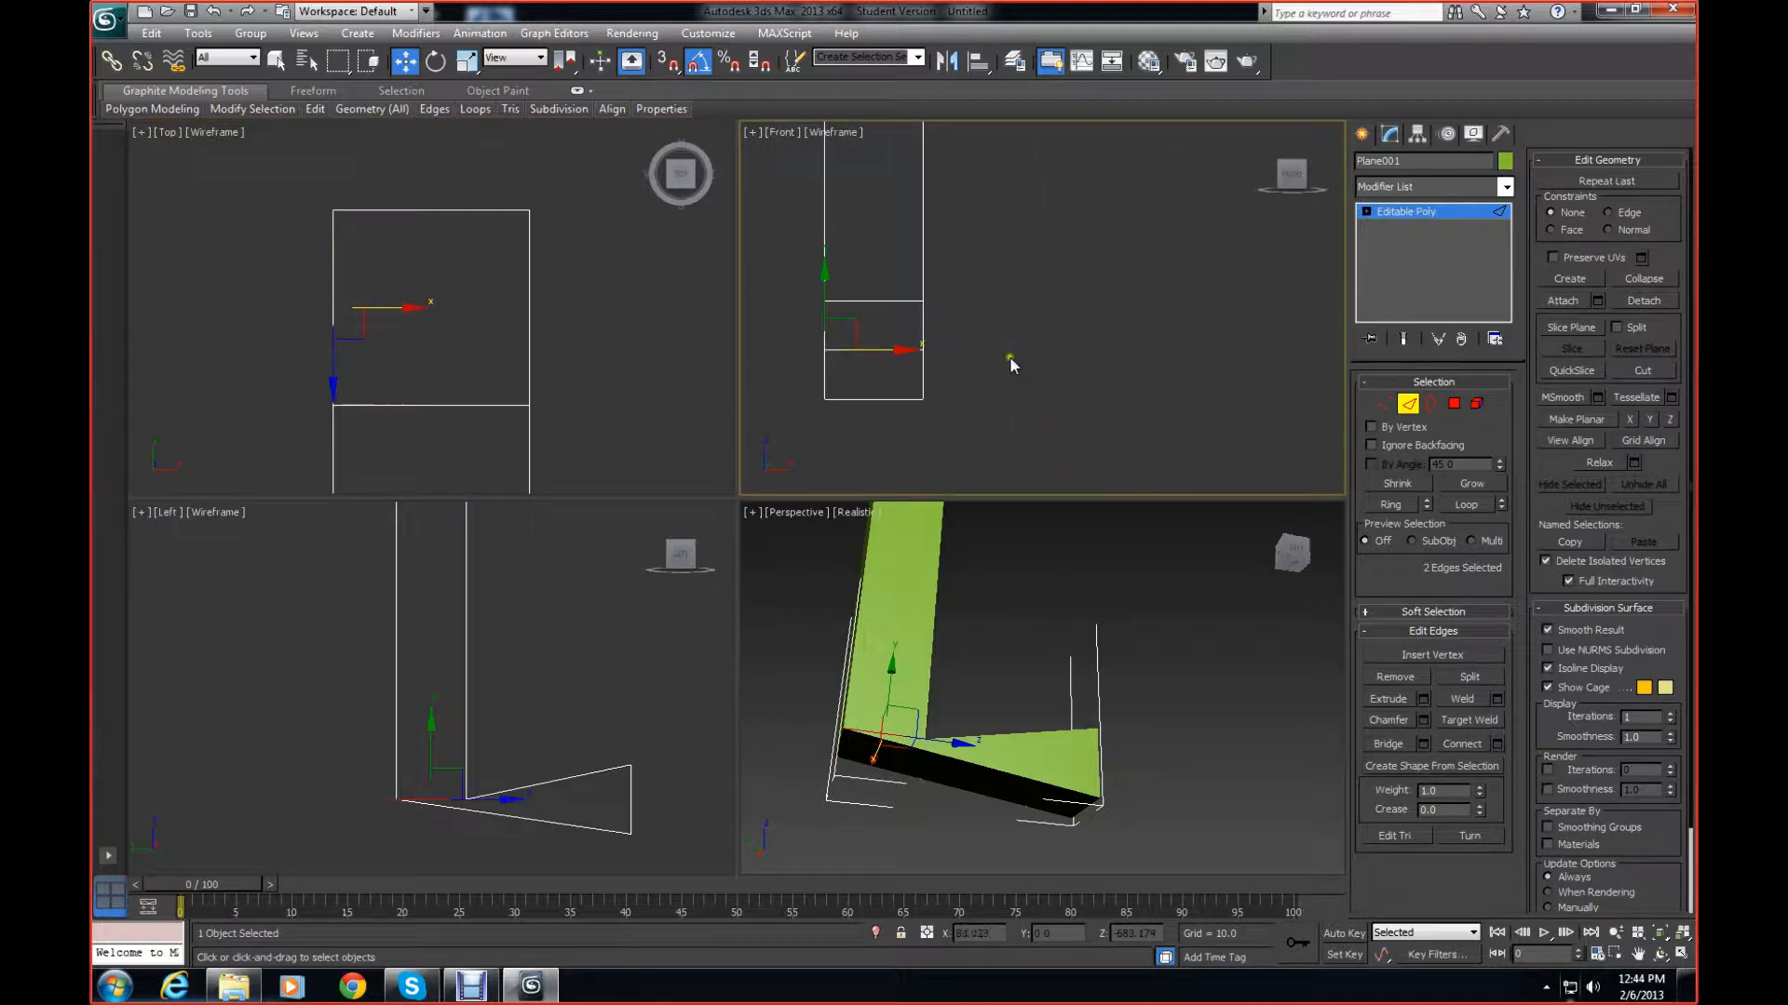
pyautogui.moveTo(1004, 365); pyautogui.dragTo(1088, 360, button='middle')
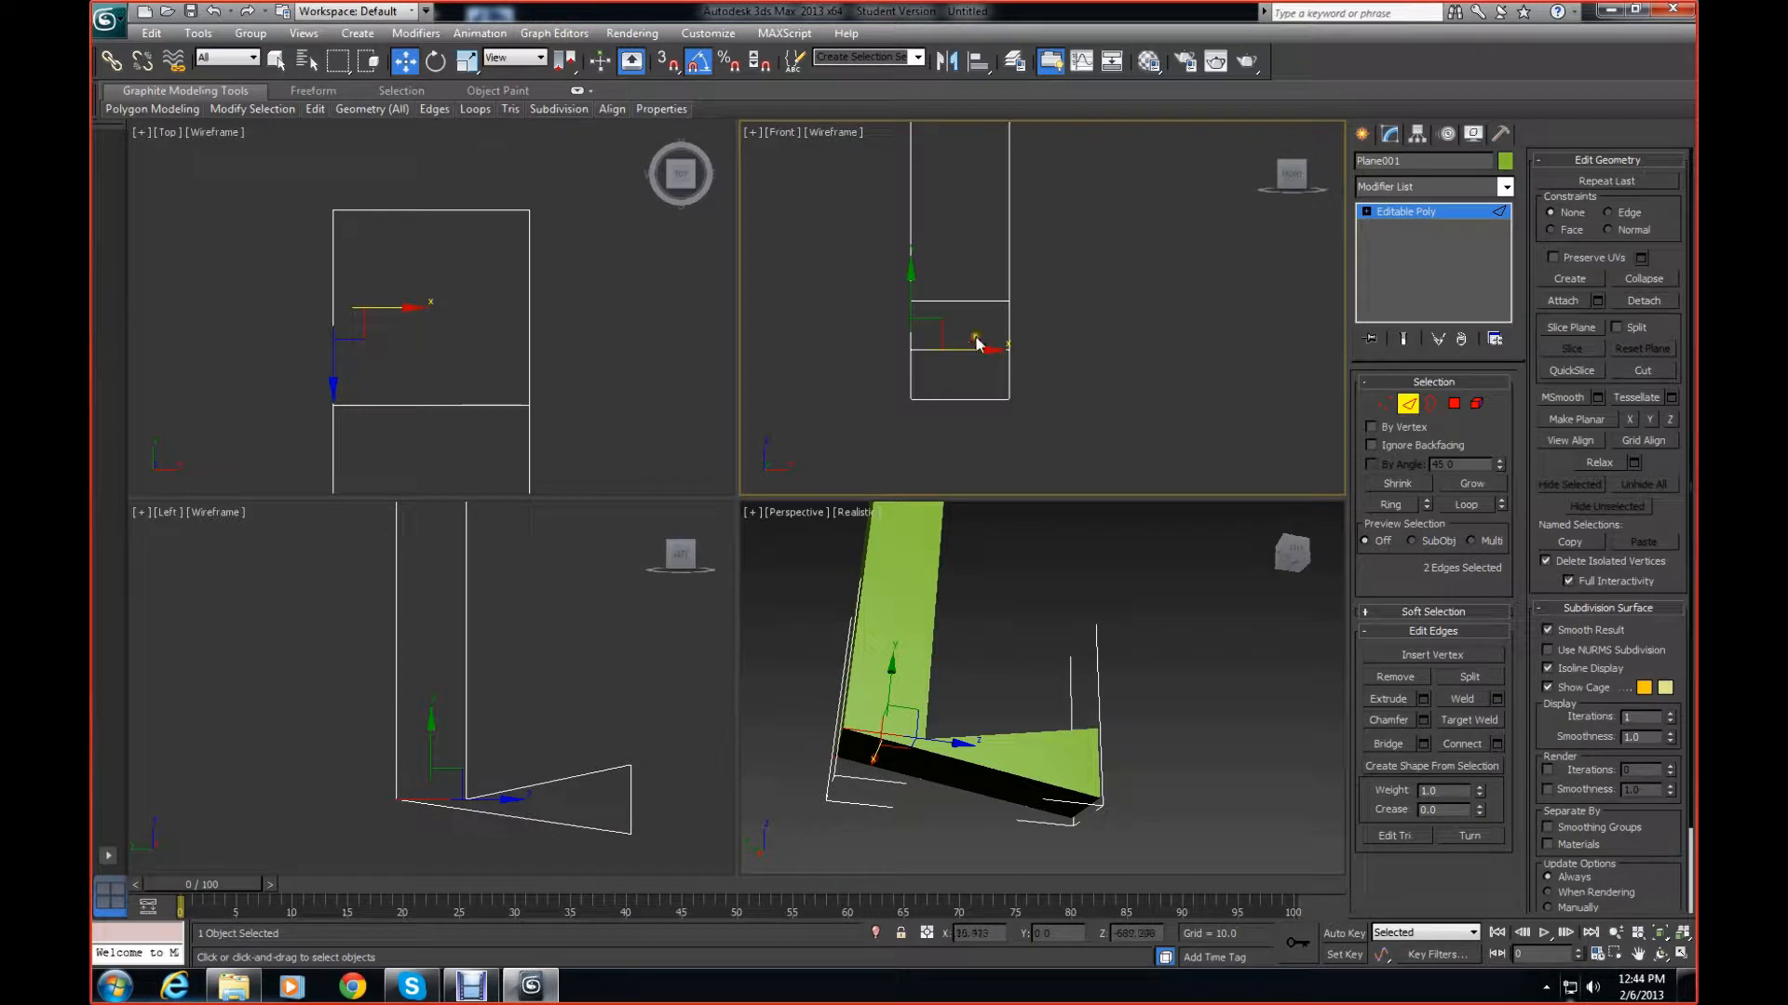
pyautogui.keyDown('ctrl'); pyautogui.click(964, 374); pyautogui.keyUp('ctrl')
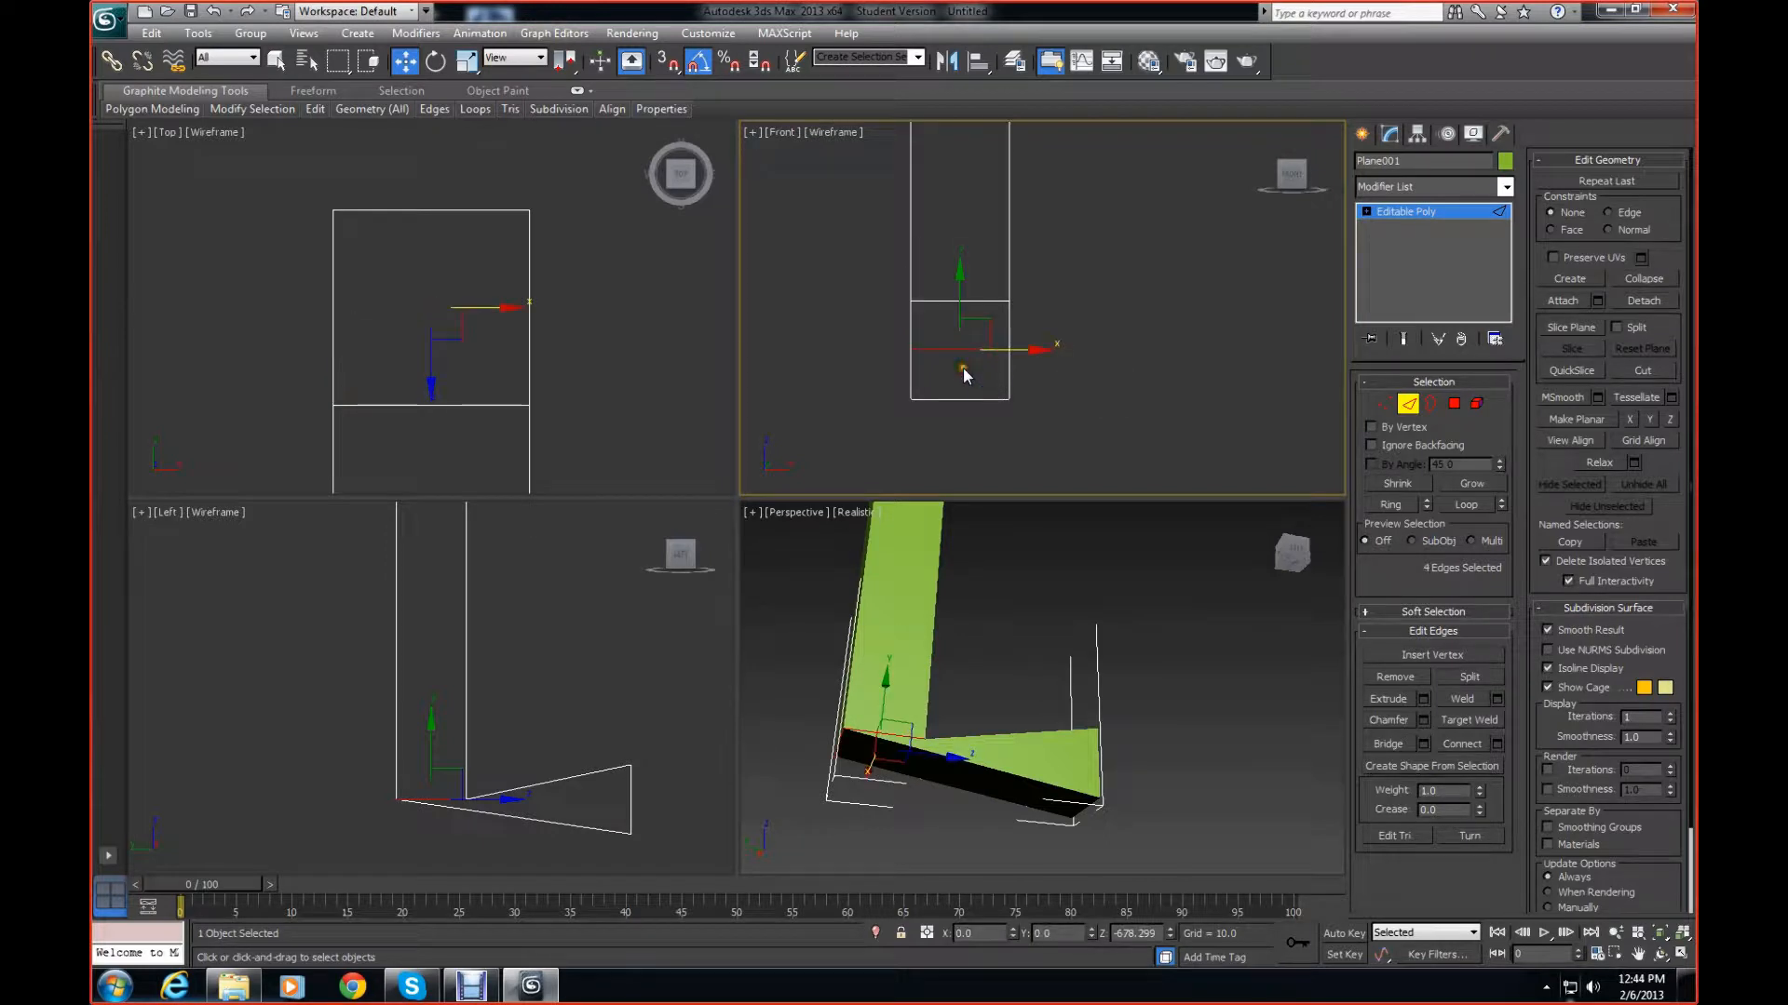
# Try to rotate the four joint edges in the front view, and undo the rotation
pyautogui.click(436, 67)
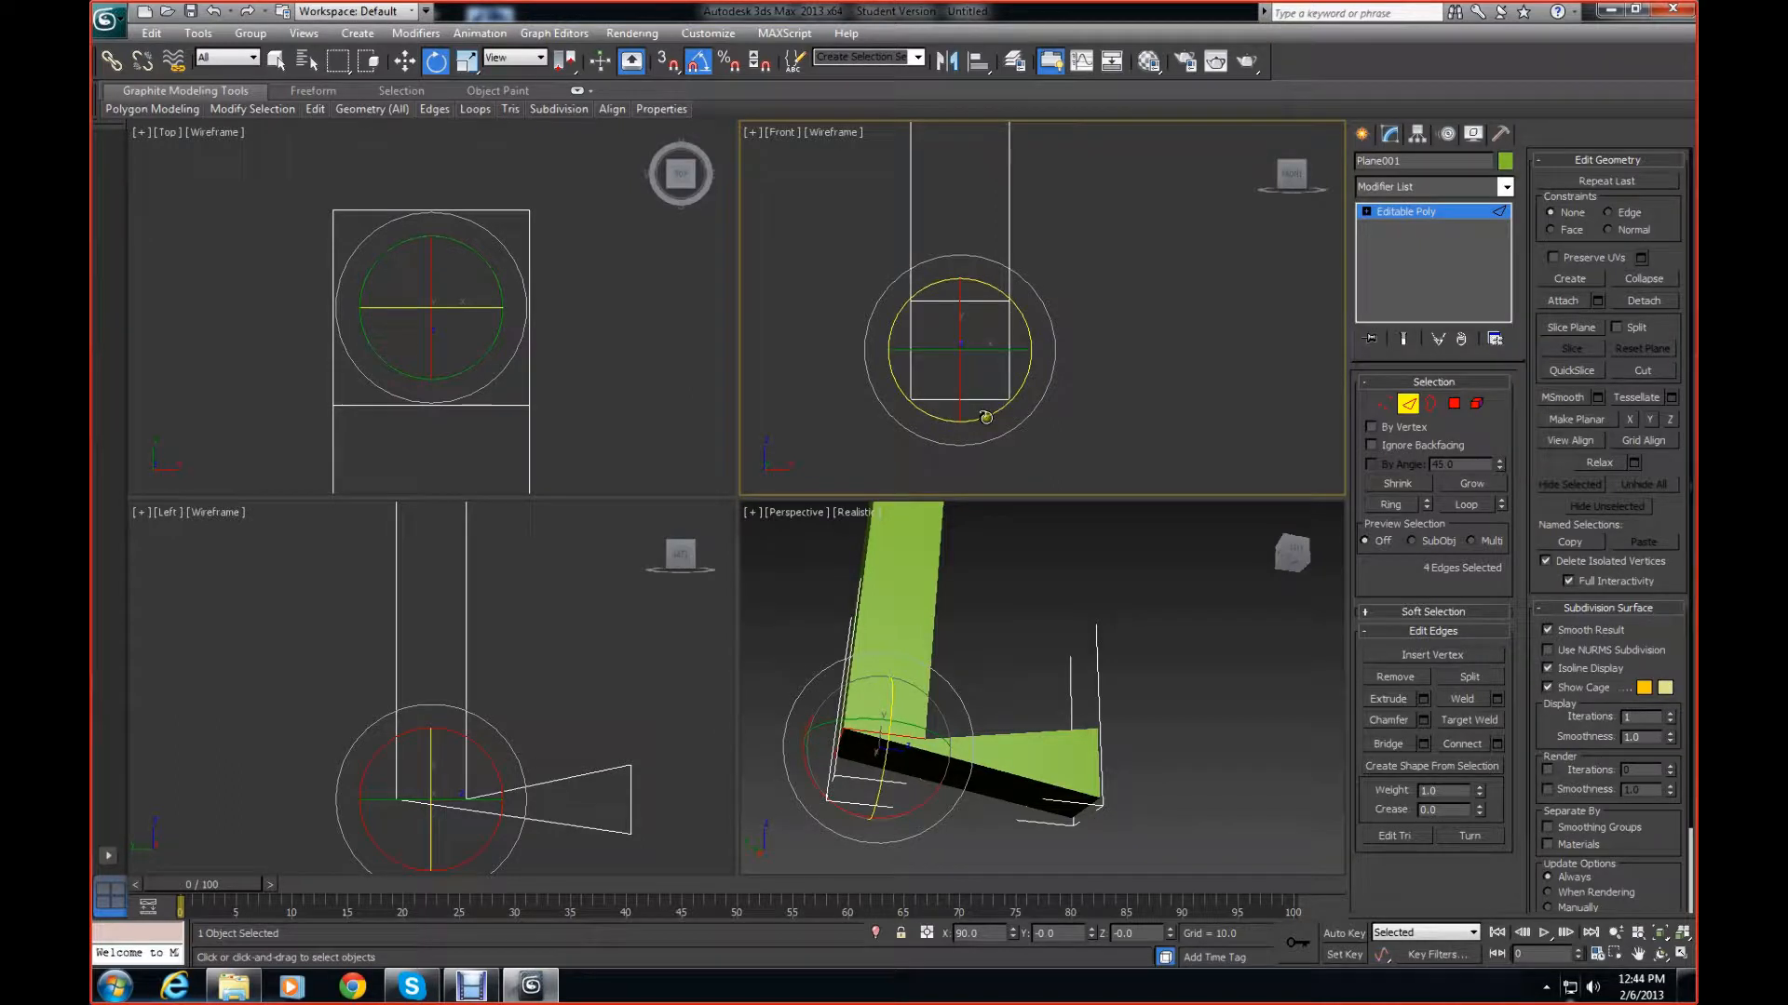
pyautogui.moveTo(986, 417)
pyautogui.mouseDown()
pyautogui.moveTo(1022, 426)
pyautogui.moveTo(1000, 411)
pyautogui.mouseUp()
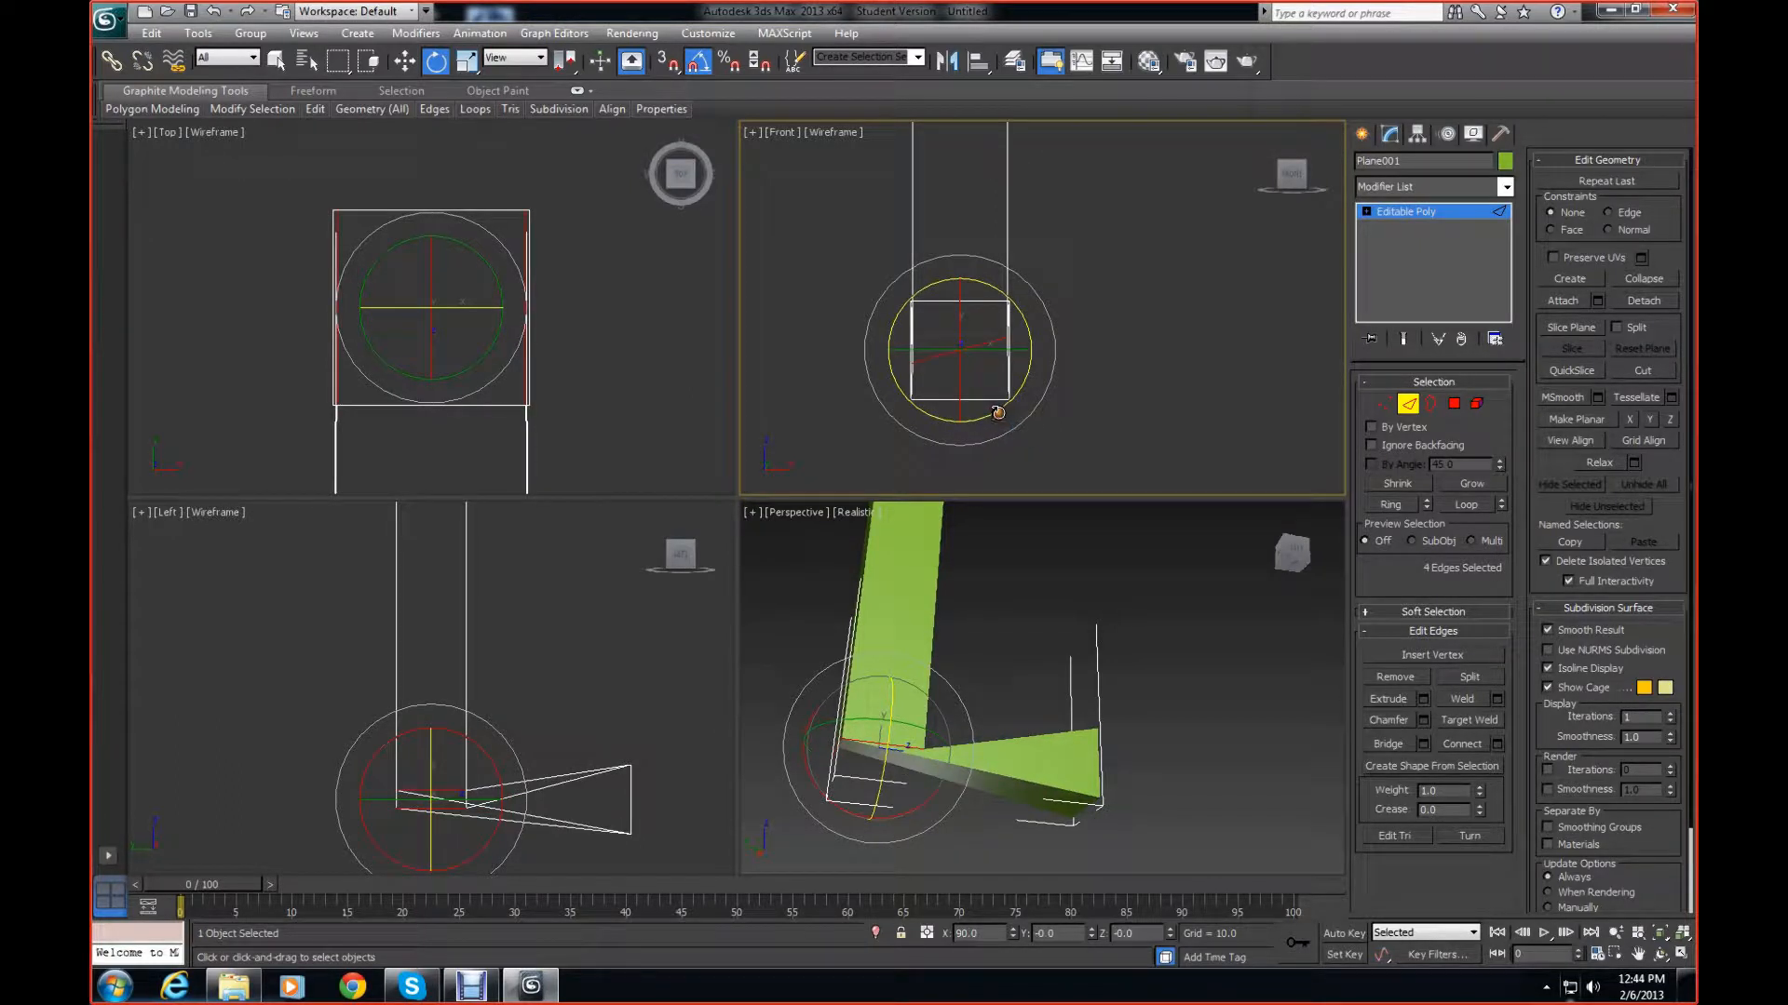
pyautogui.hotkey('ctrl', 'z')
# Rotate the four joint edges in the left view so they form a diagonal mitre between the column and the foot
pyautogui.rightClick(488, 804)
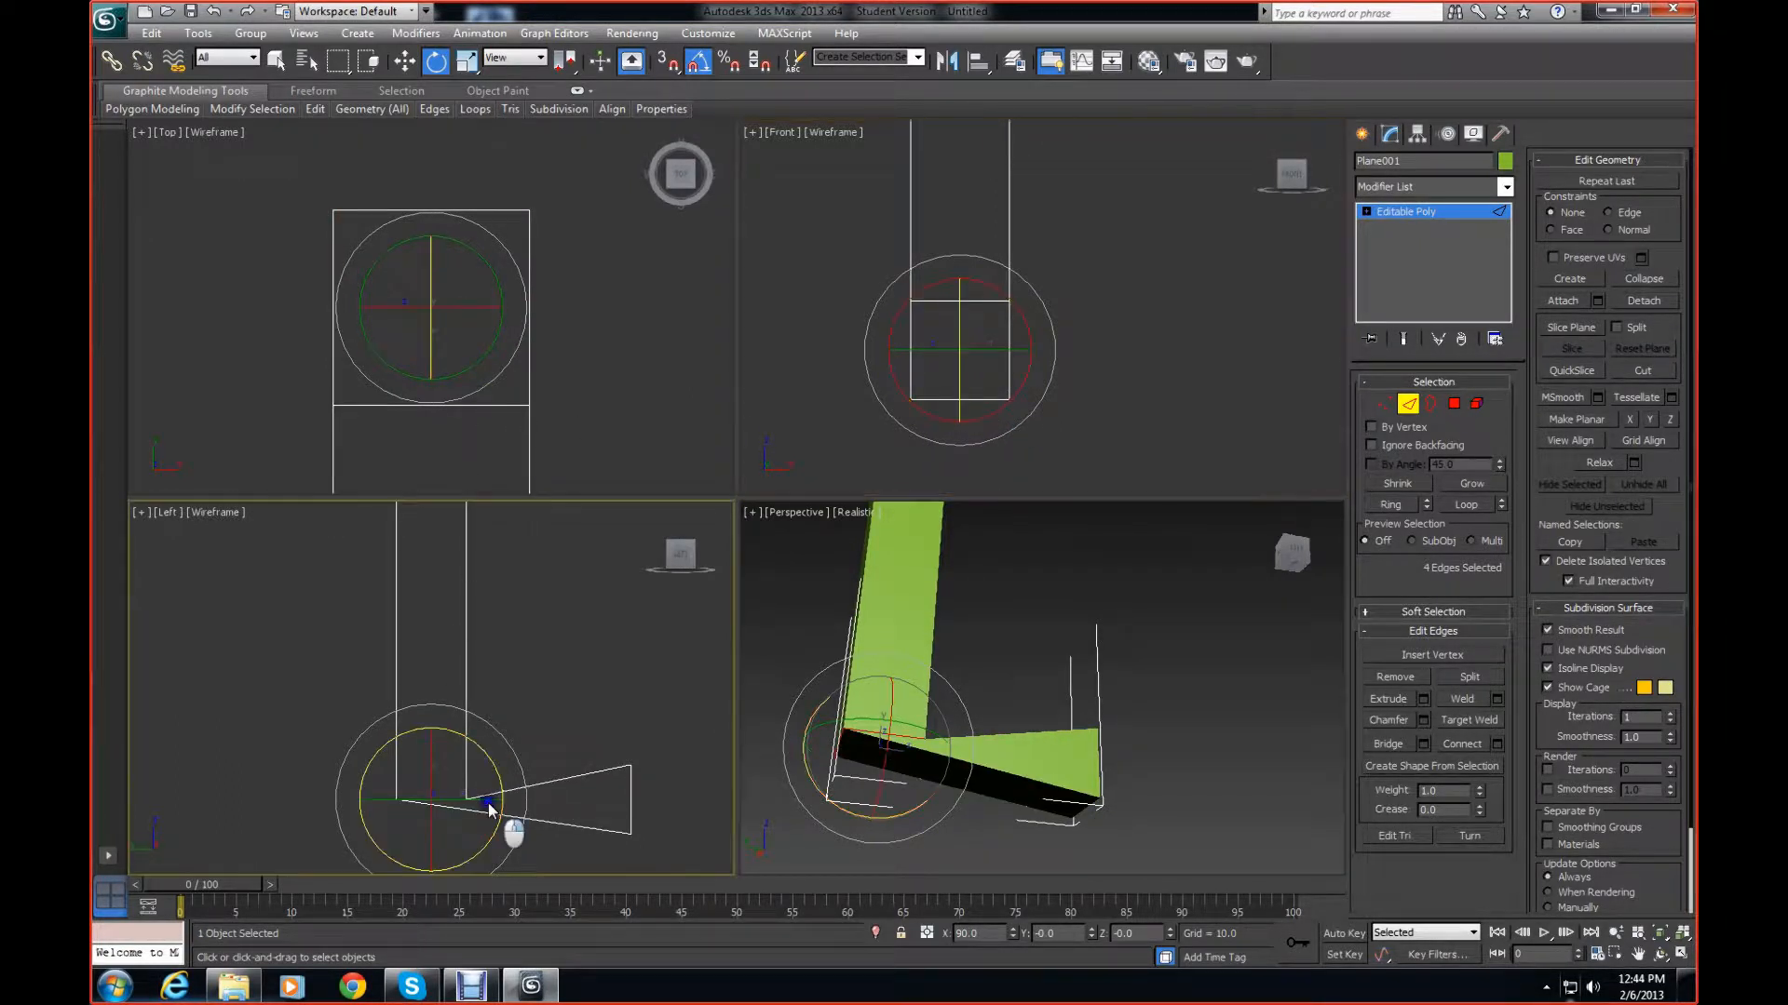
pyautogui.moveTo(489, 809); pyautogui.dragTo(511, 775)
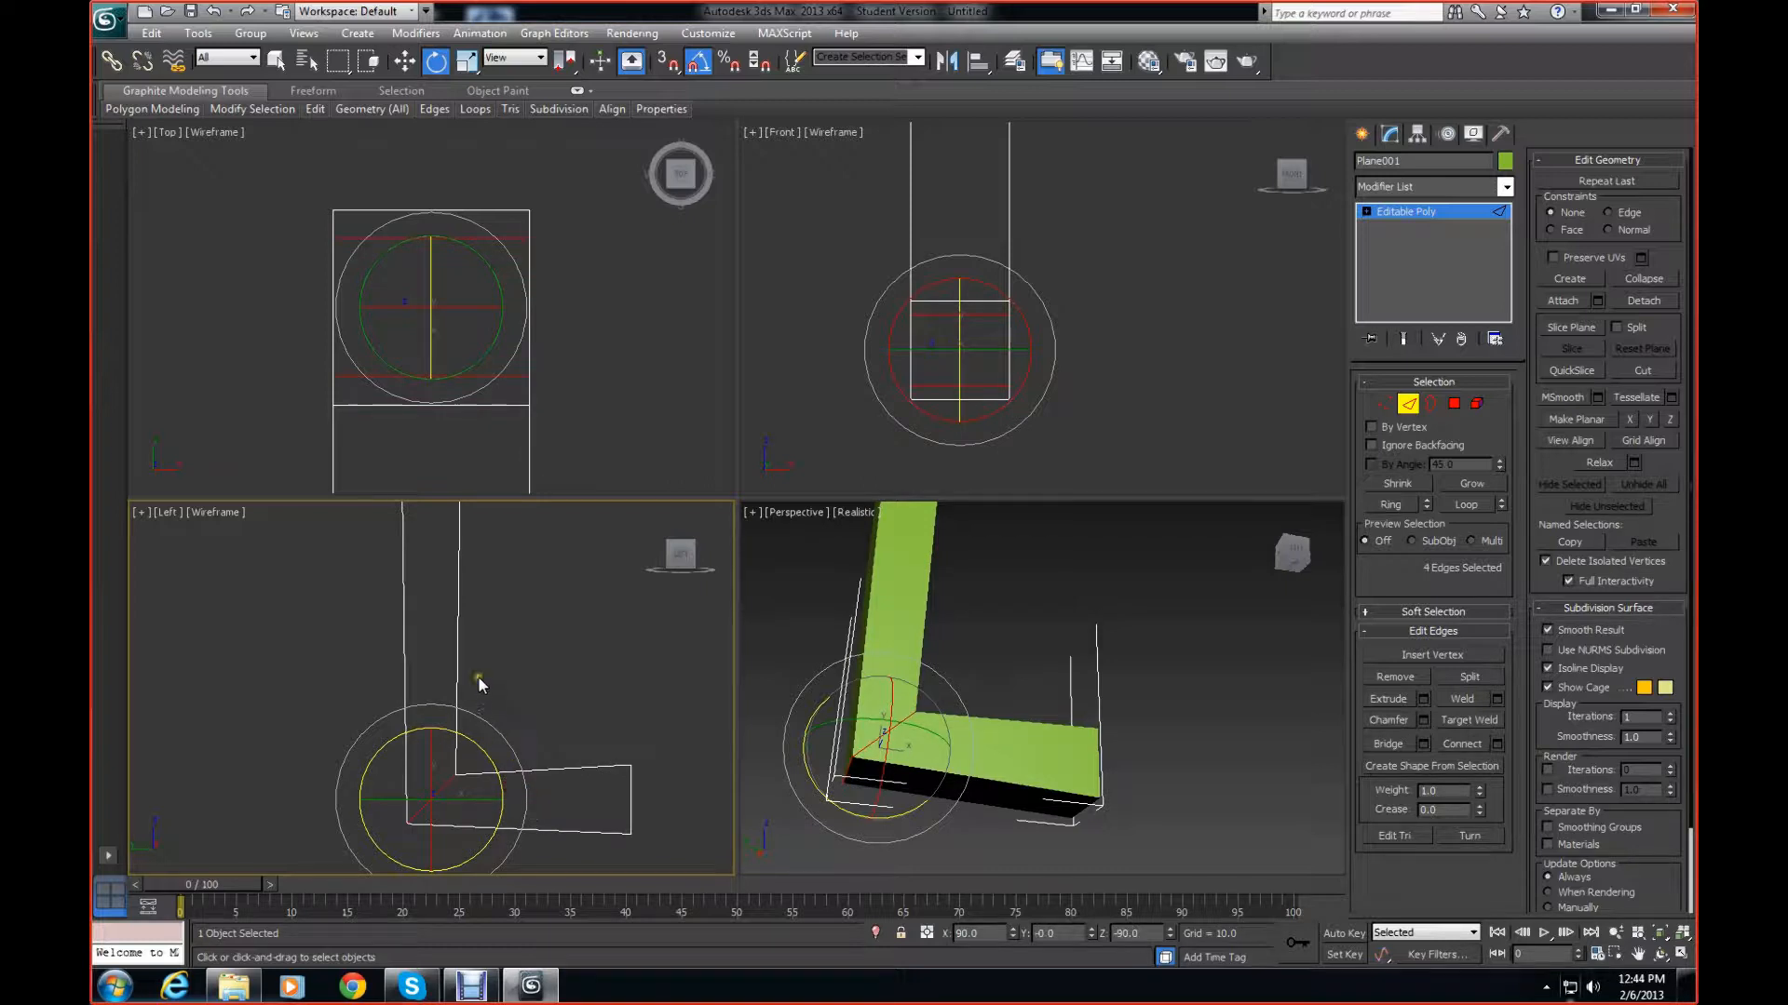
pyautogui.scroll(-5, 479, 678)
pyautogui.moveTo(494, 644); pyautogui.dragTo(486, 670, button='middle')
pyautogui.scroll(2, 487, 669)
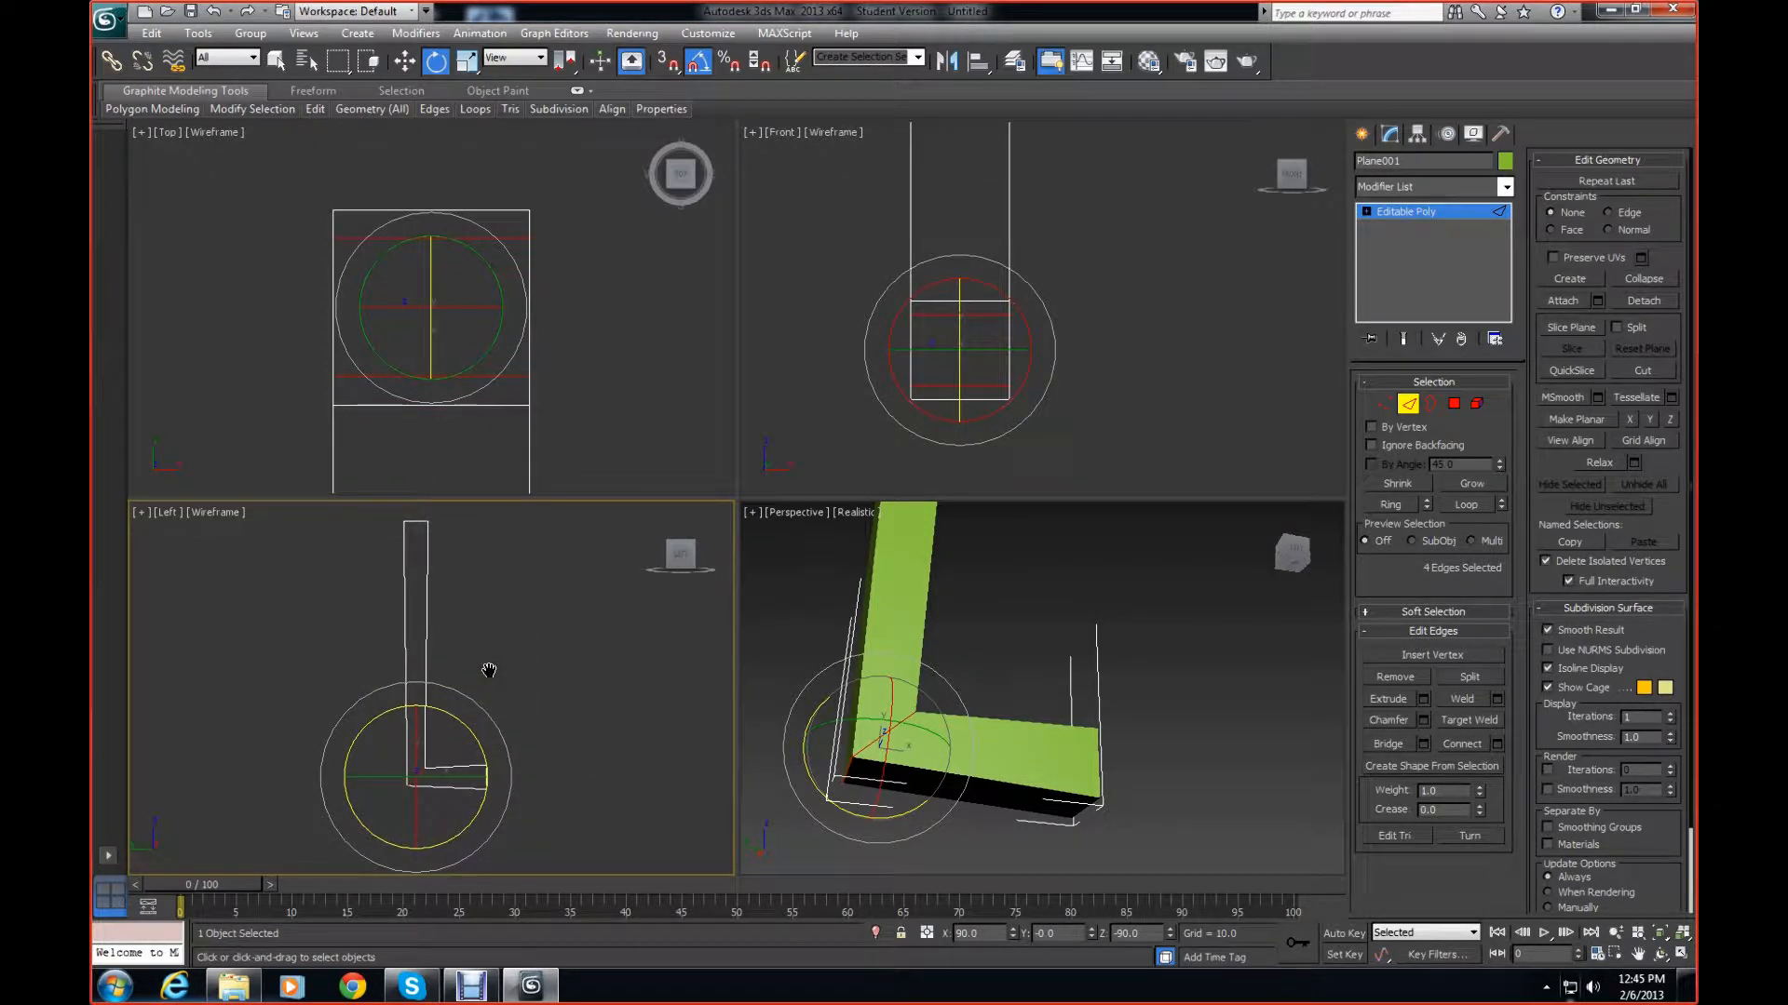
pyautogui.scroll(2, 489, 670)
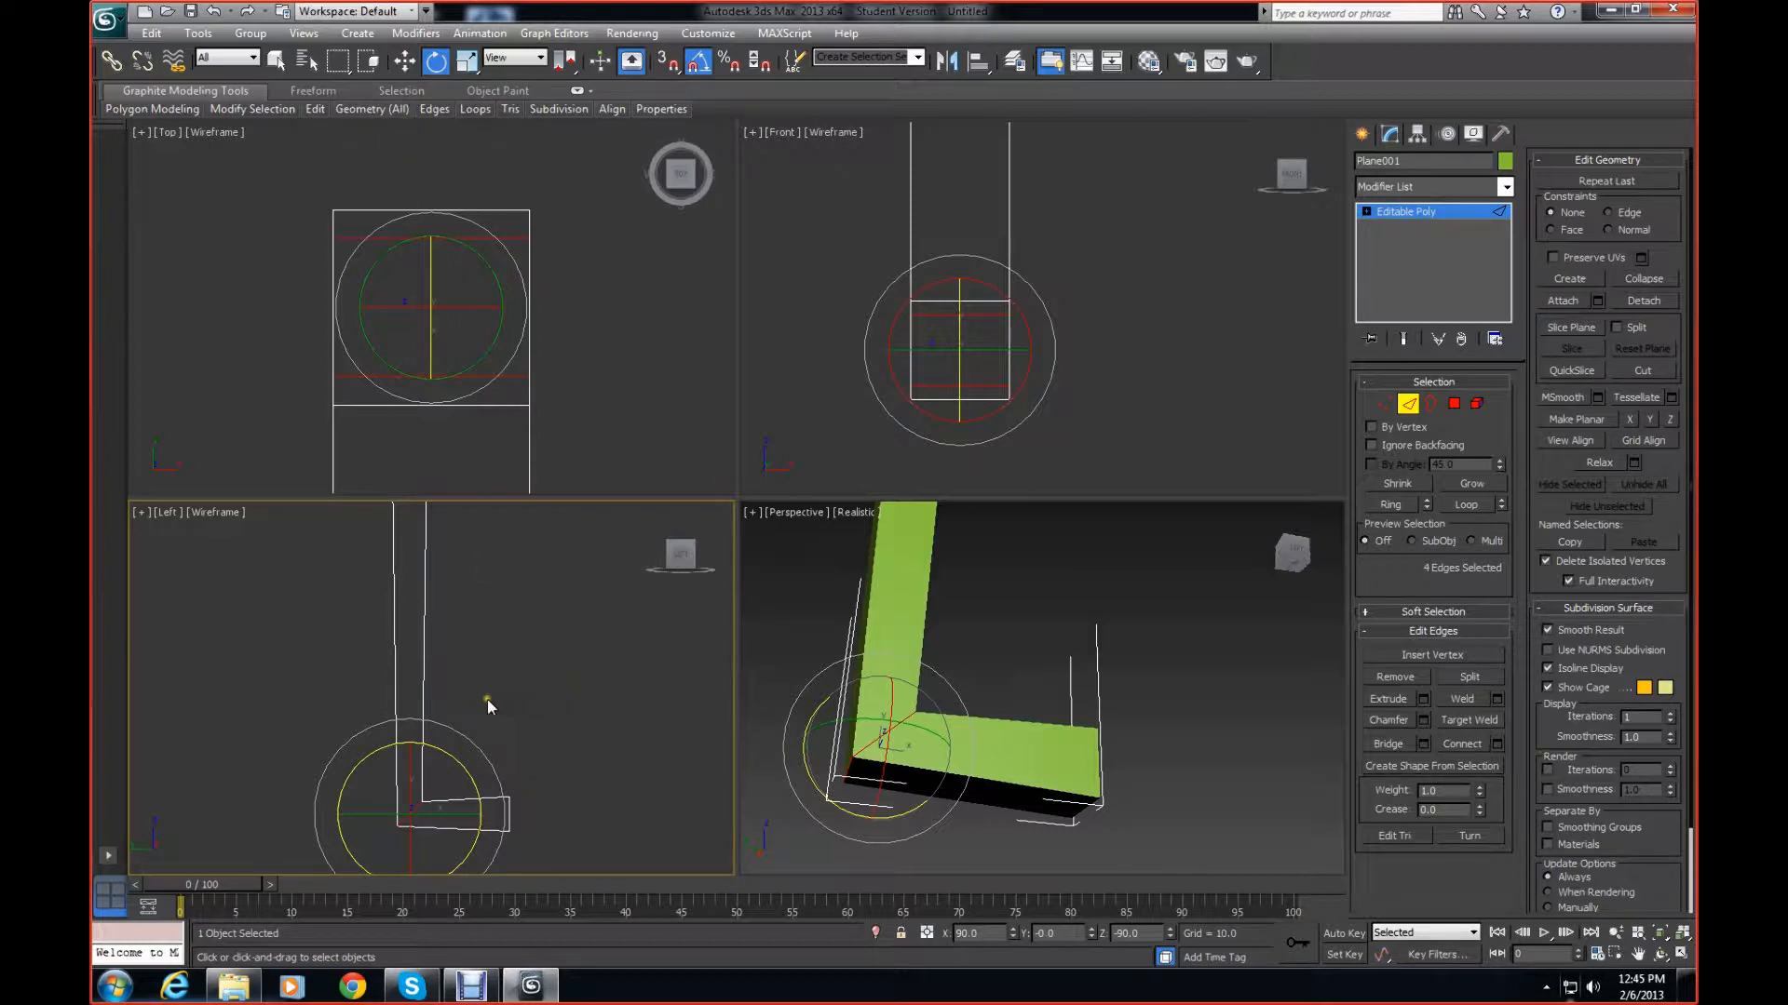
# Reduce the selection to the joint's inner corner edge and move it in the left view by about 10.8 in X and 15 in Y
pyautogui.click(285, 784)
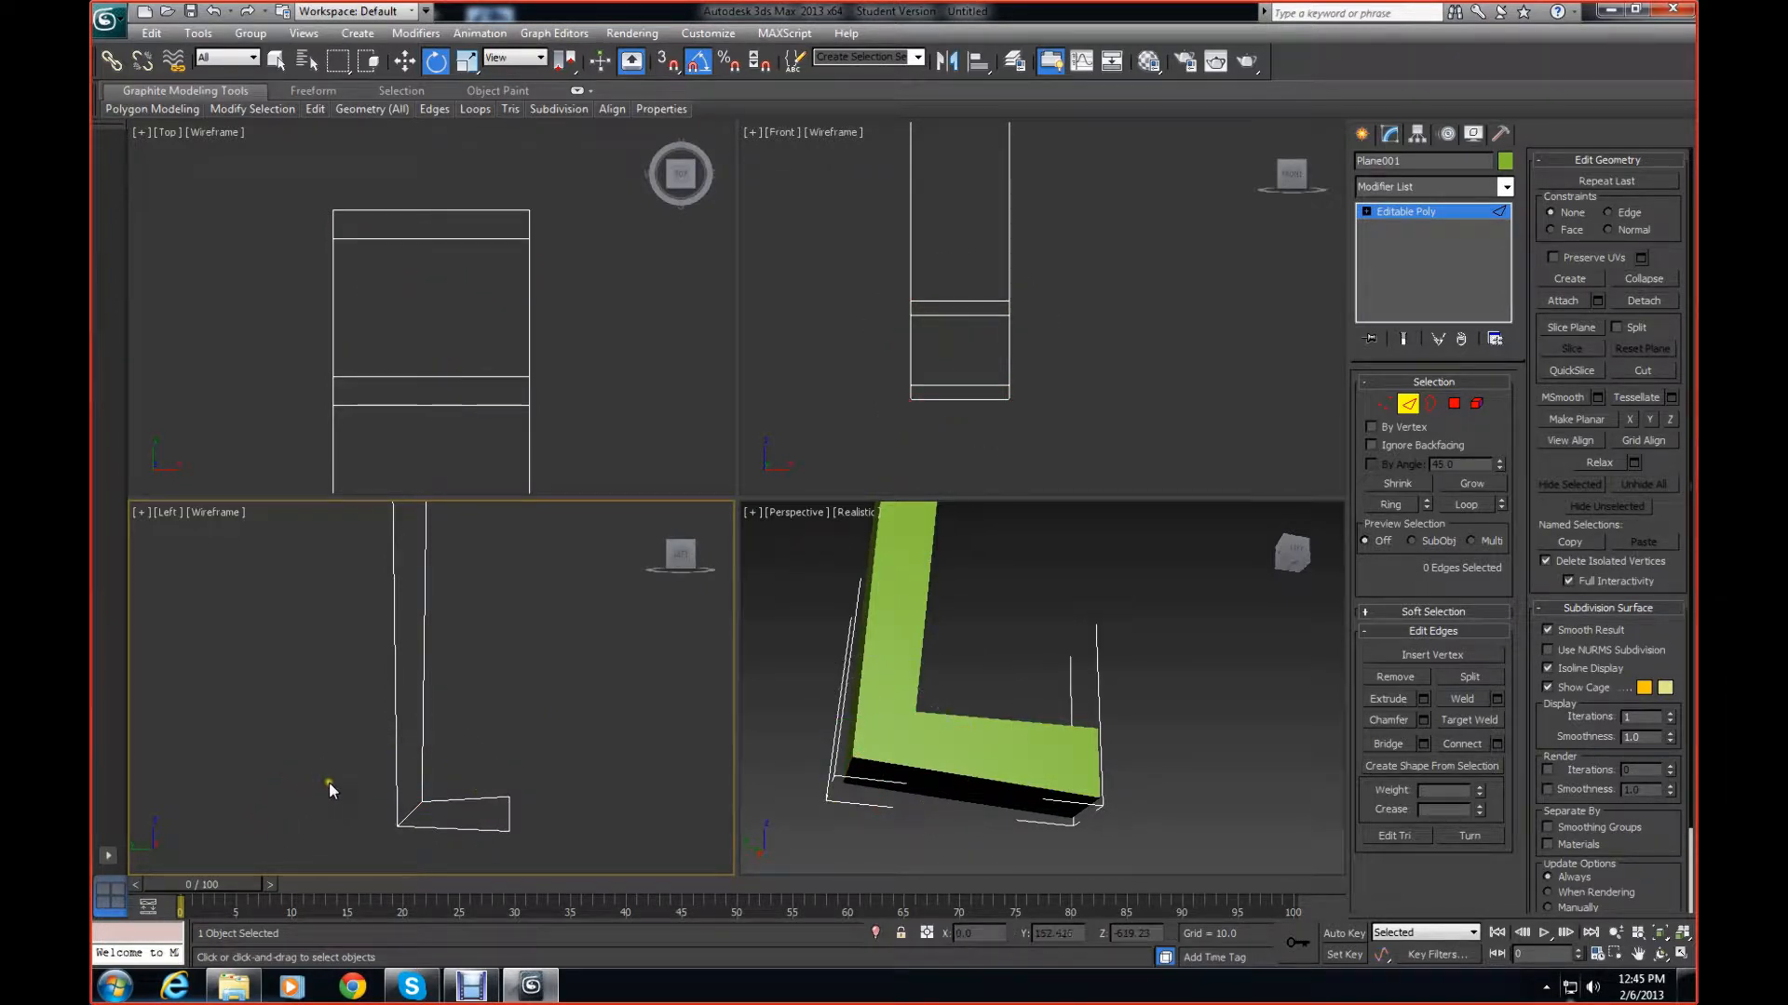
pyautogui.hotkey('ctrl', 'z')
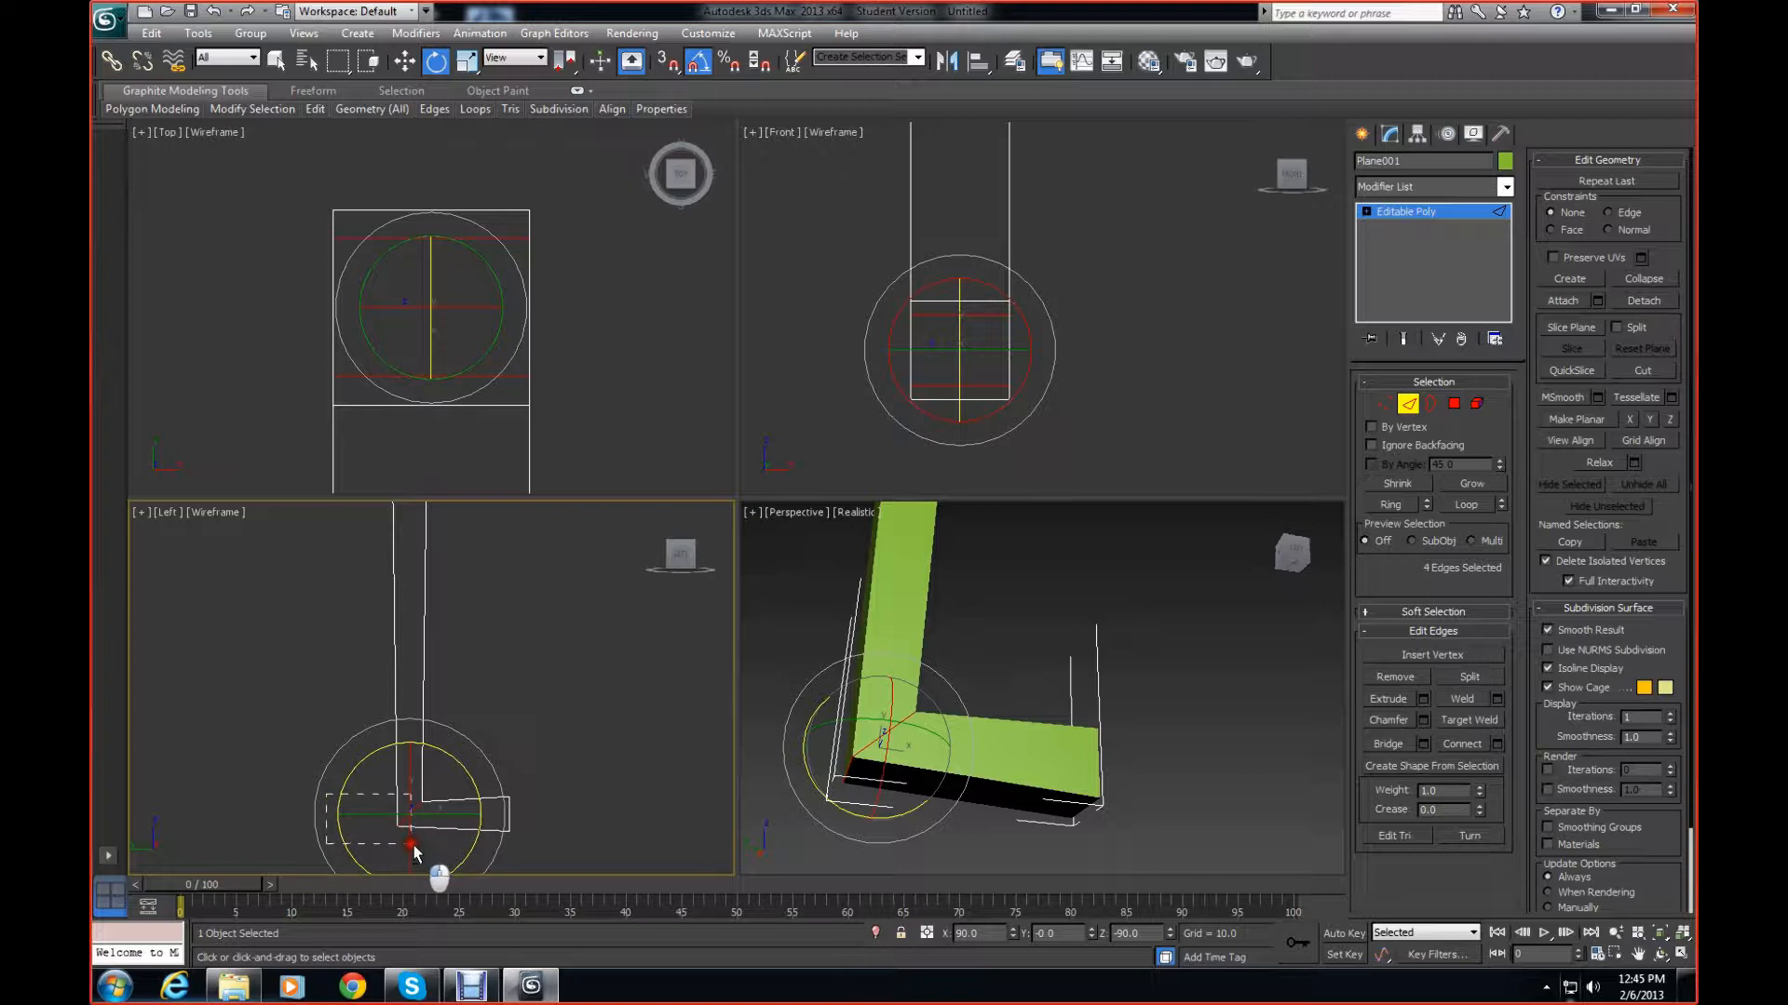
pyautogui.keyDown('alt'); pyautogui.moveTo(410, 845); pyautogui.dragTo(410, 844); pyautogui.keyUp('alt')
pyautogui.press('w')
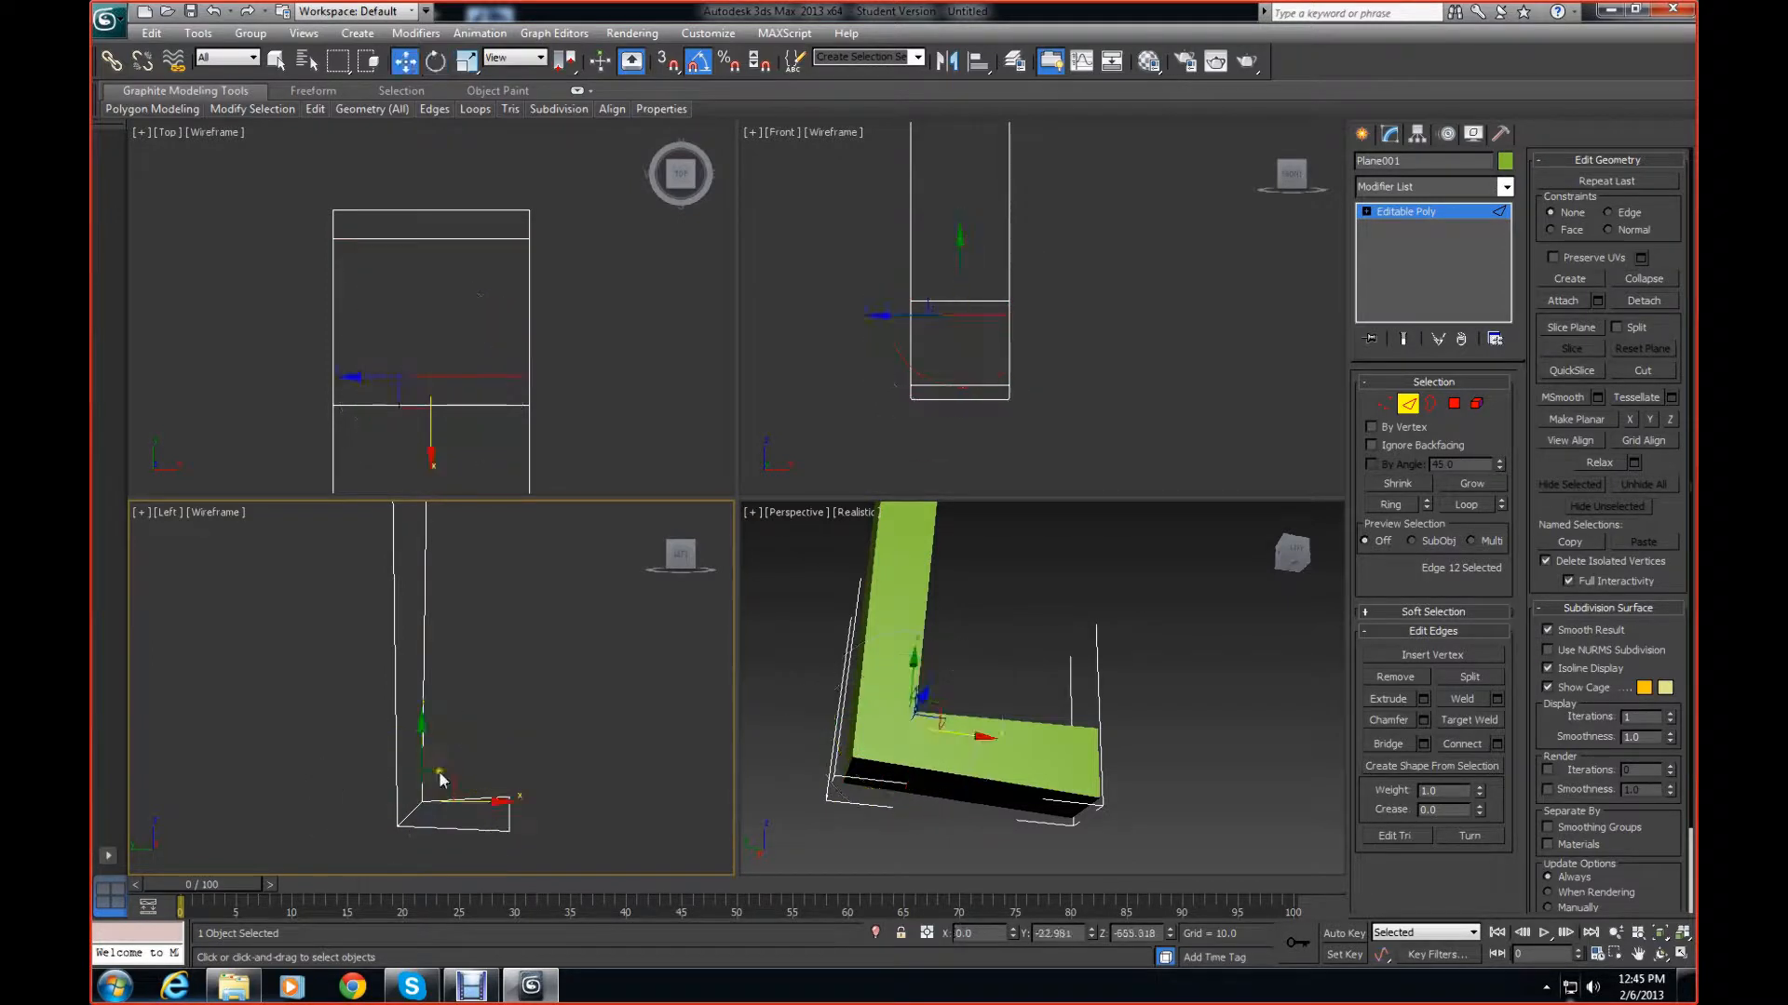
pyautogui.moveTo(448, 778); pyautogui.dragTo(454, 770)
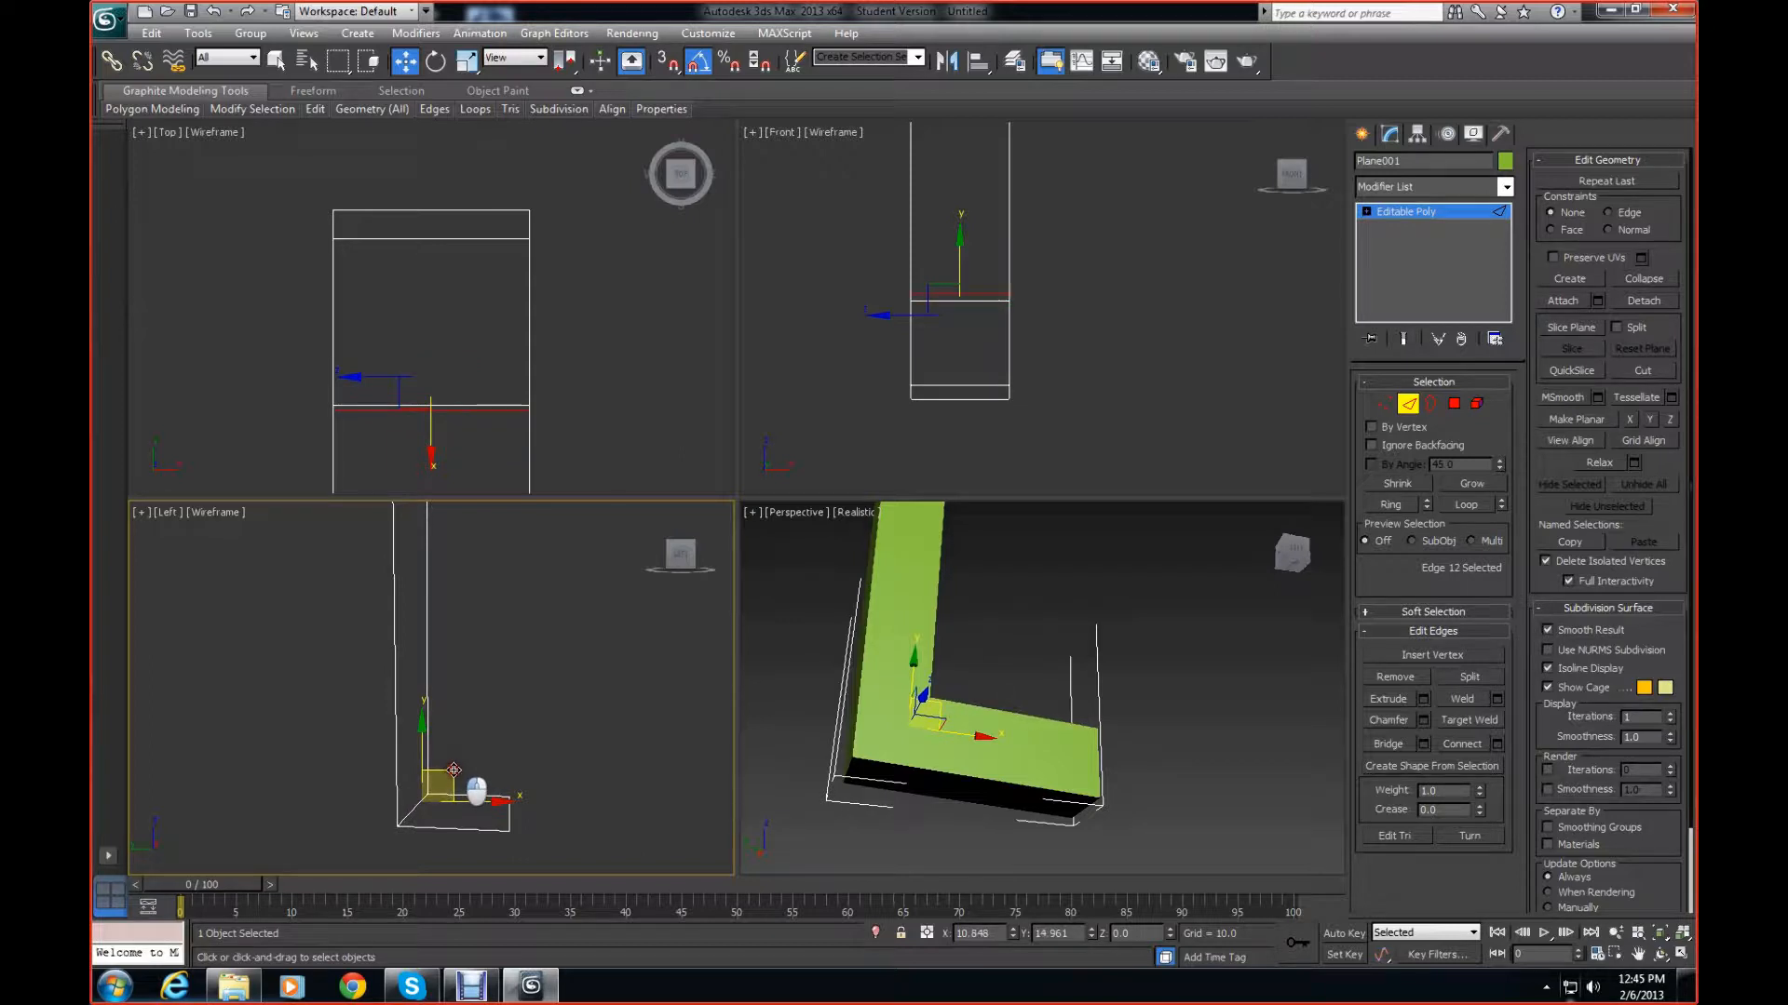
pyautogui.click(351, 861)
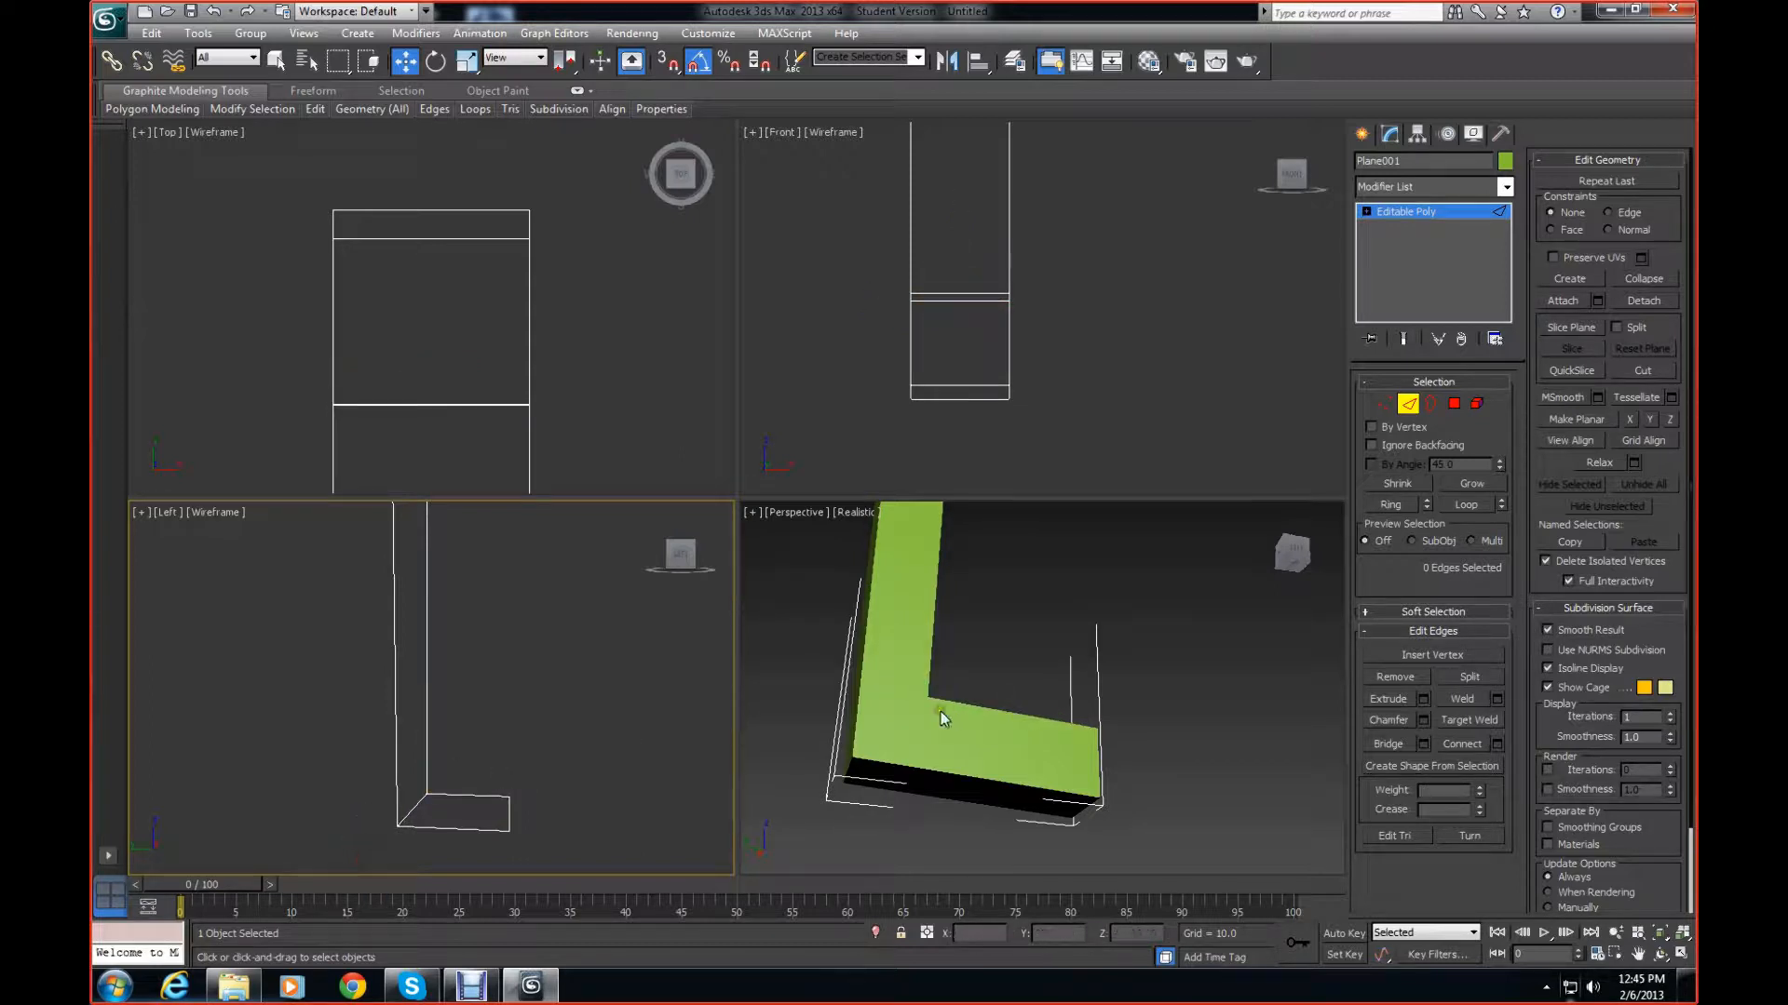
# Select the joint's outer corner edge and move it in the left view by about -10.6 in X and -4.7 in Y
pyautogui.click(855, 774)
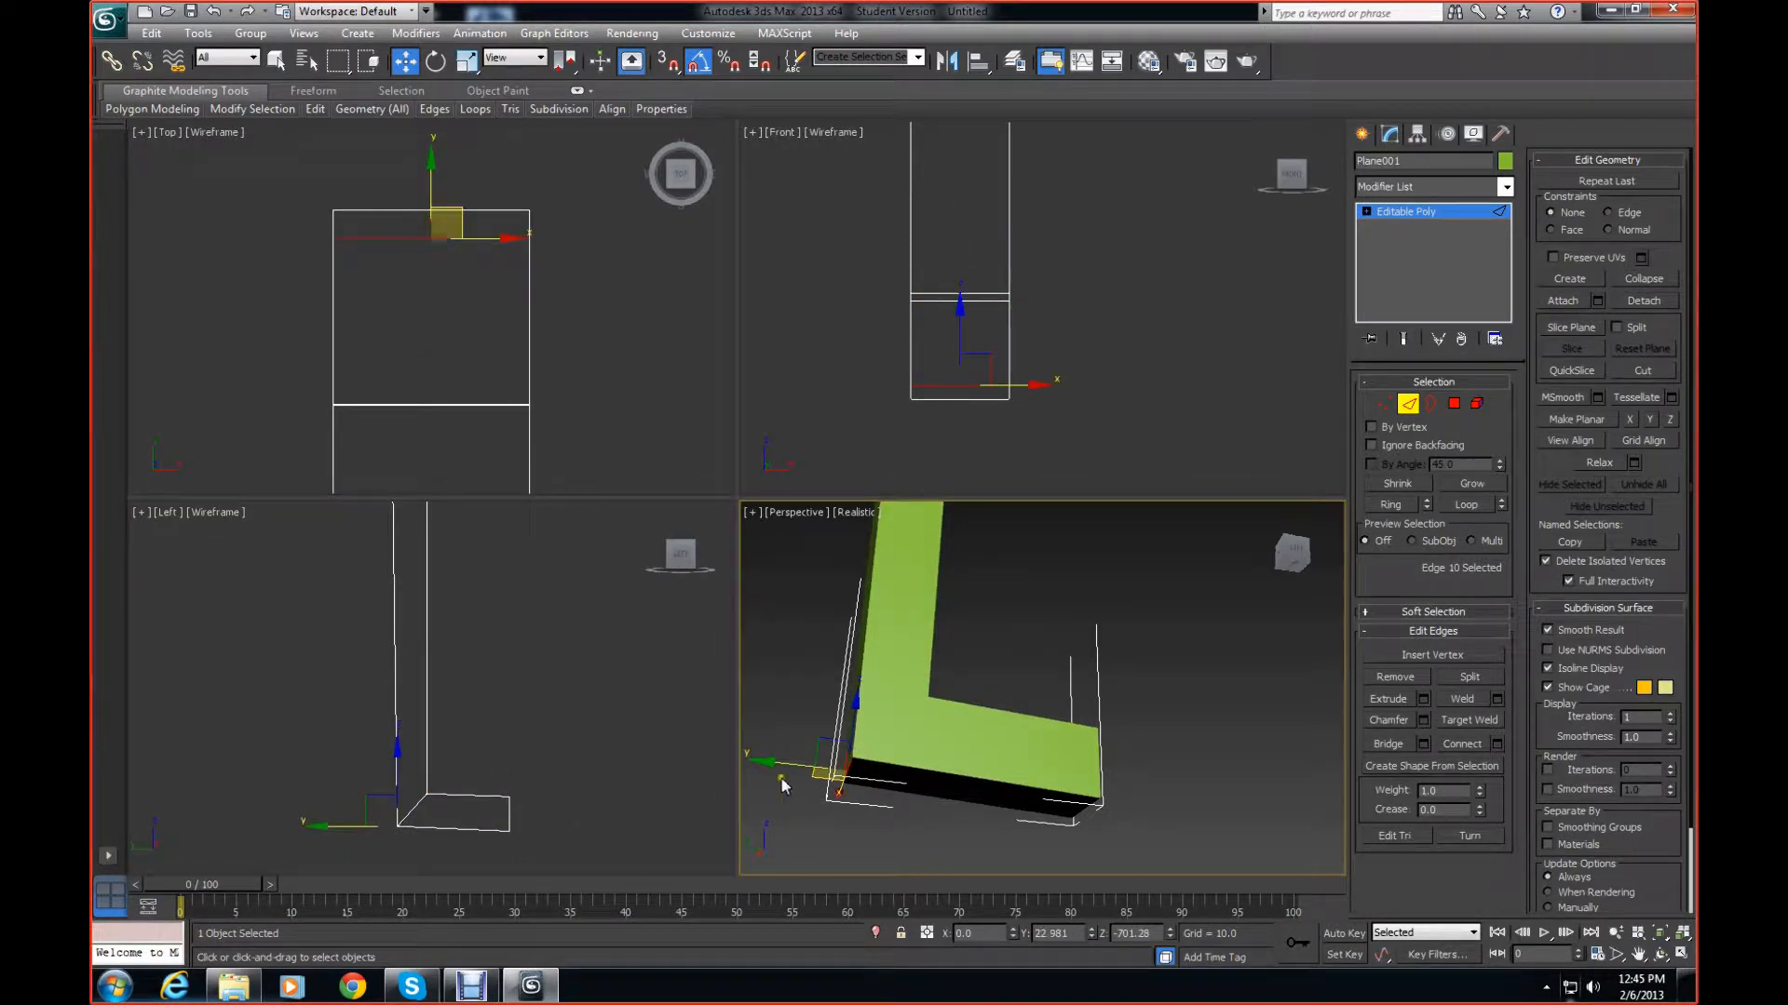
pyautogui.click(398, 804)
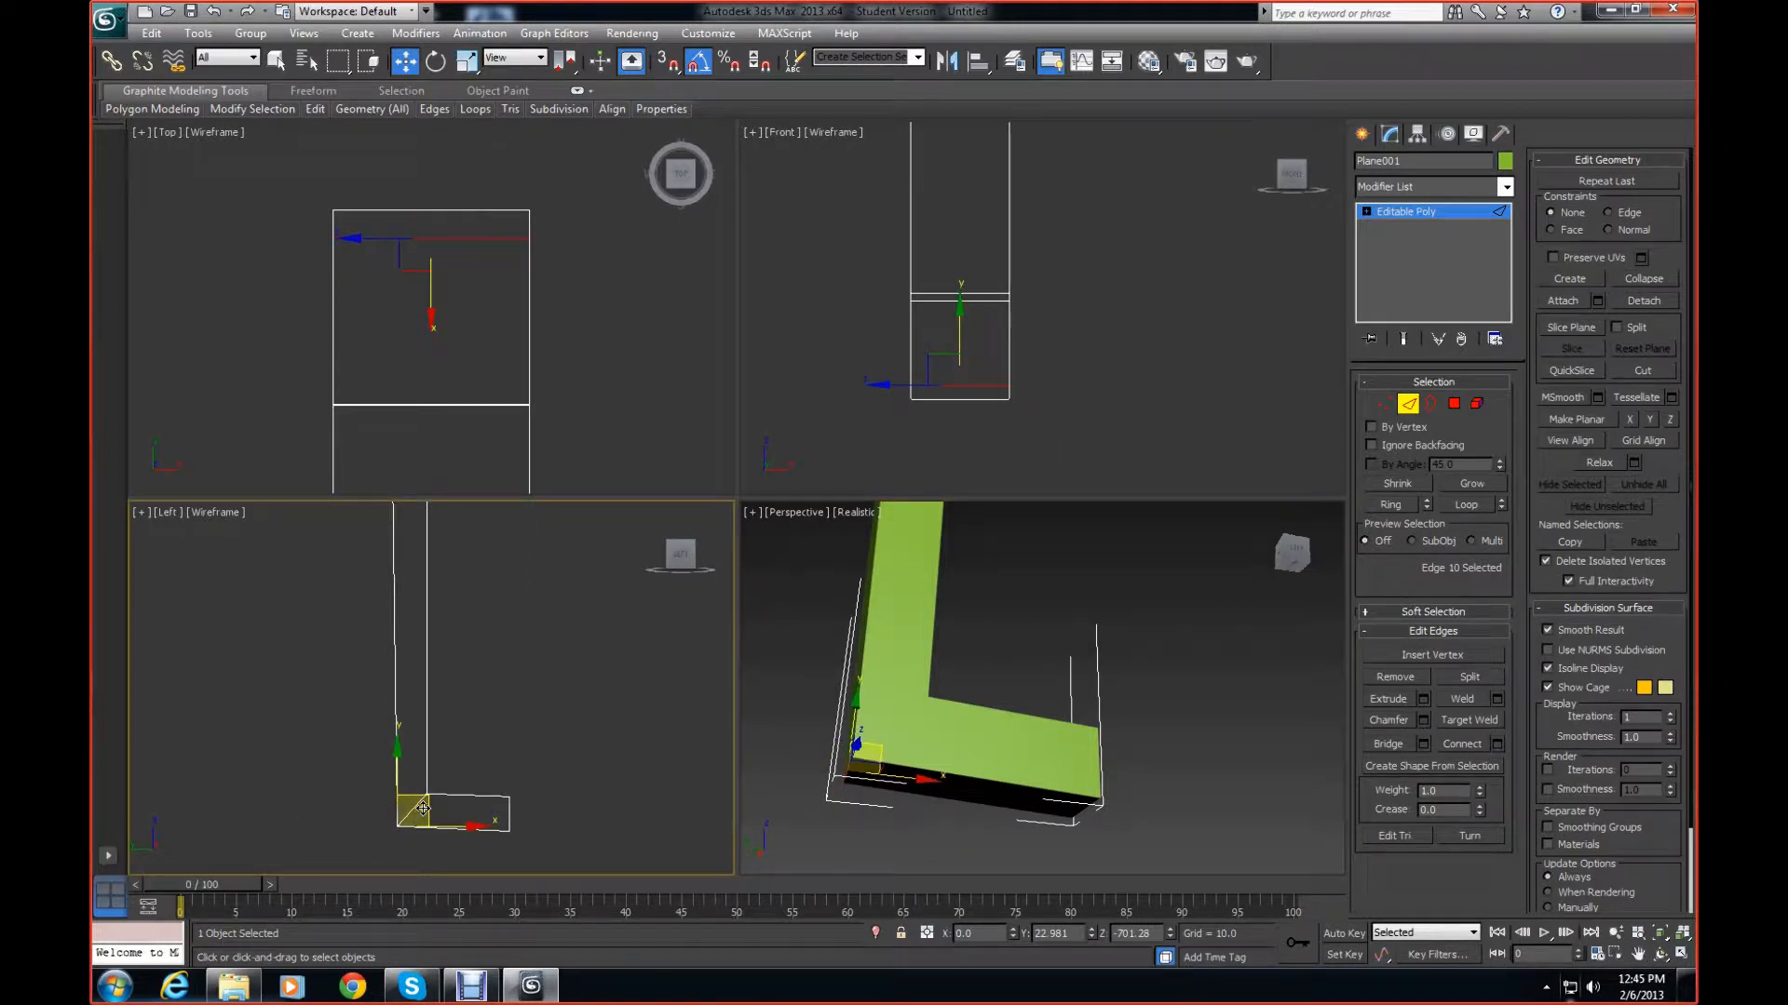
pyautogui.moveTo(418, 810); pyautogui.dragTo(417, 811)
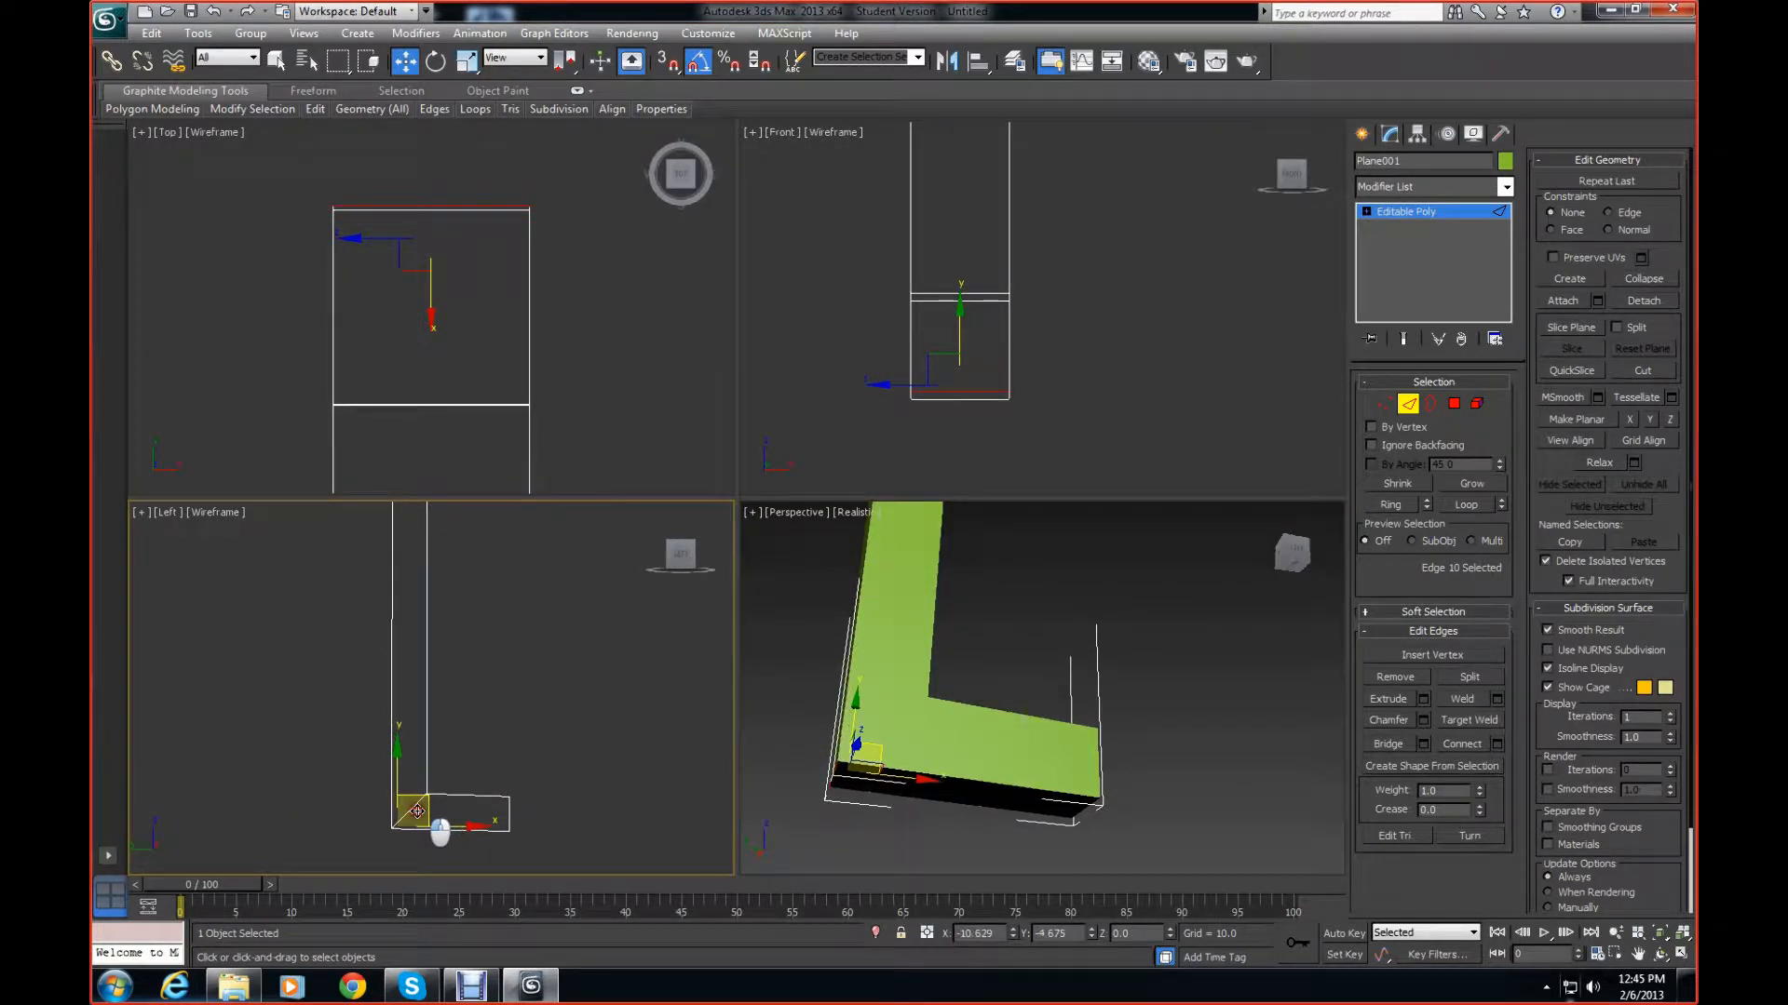
pyautogui.click(279, 730)
pyautogui.scroll(-5, 282, 705)
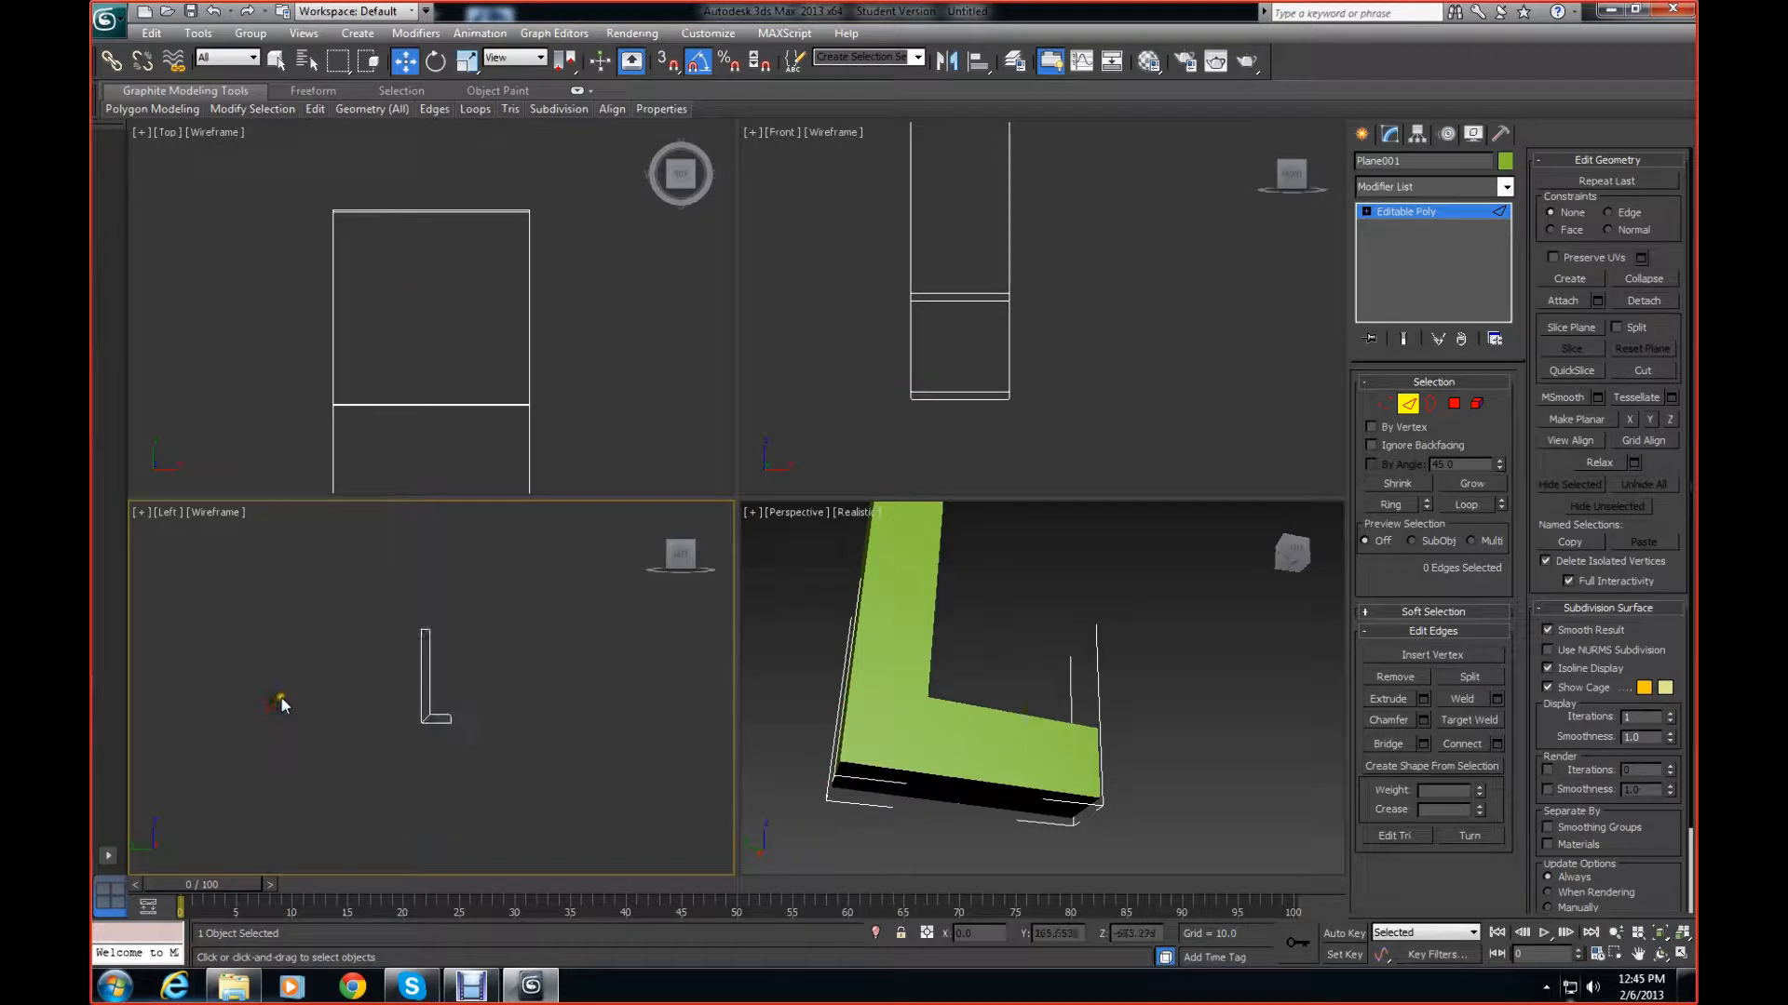
pyautogui.scroll(2, 382, 686)
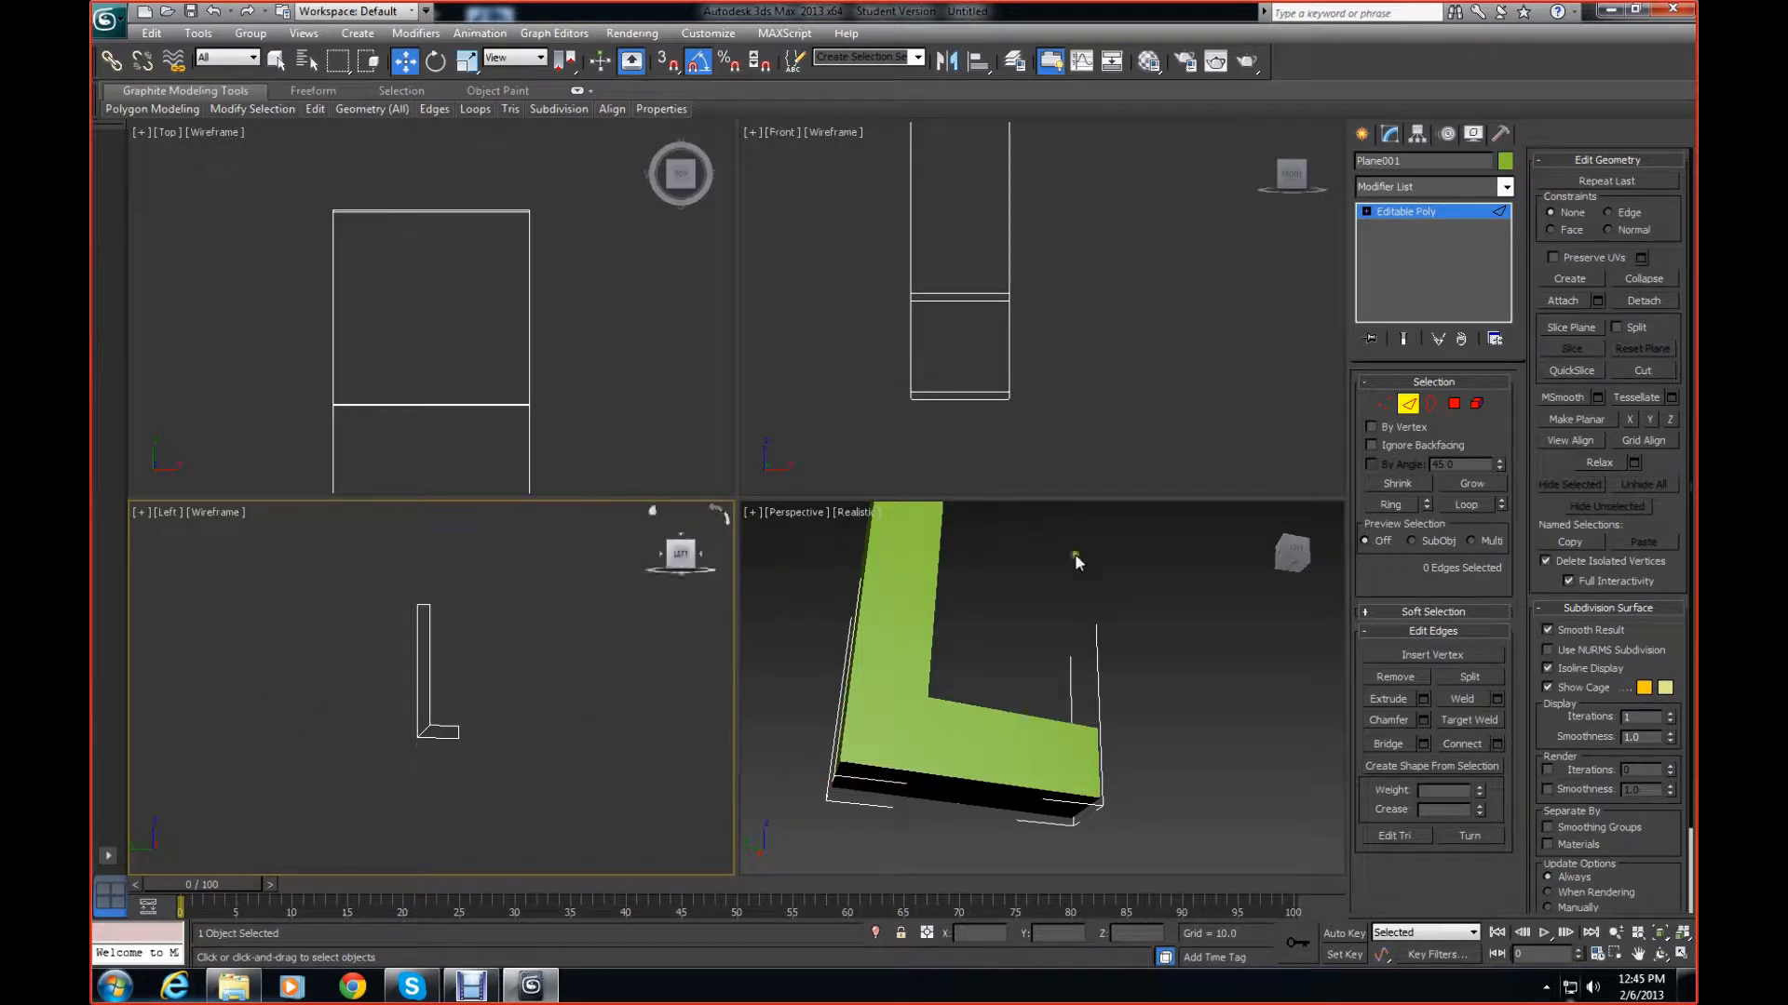
# Select the column's outer top edge together with the outer corner edge and make them planar in Y
pyautogui.scroll(-5, 1074, 558)
pyautogui.moveTo(1294, 558); pyautogui.dragTo(1322, 579)
pyautogui.moveTo(1037, 595); pyautogui.dragTo(1086, 704, button='middle')
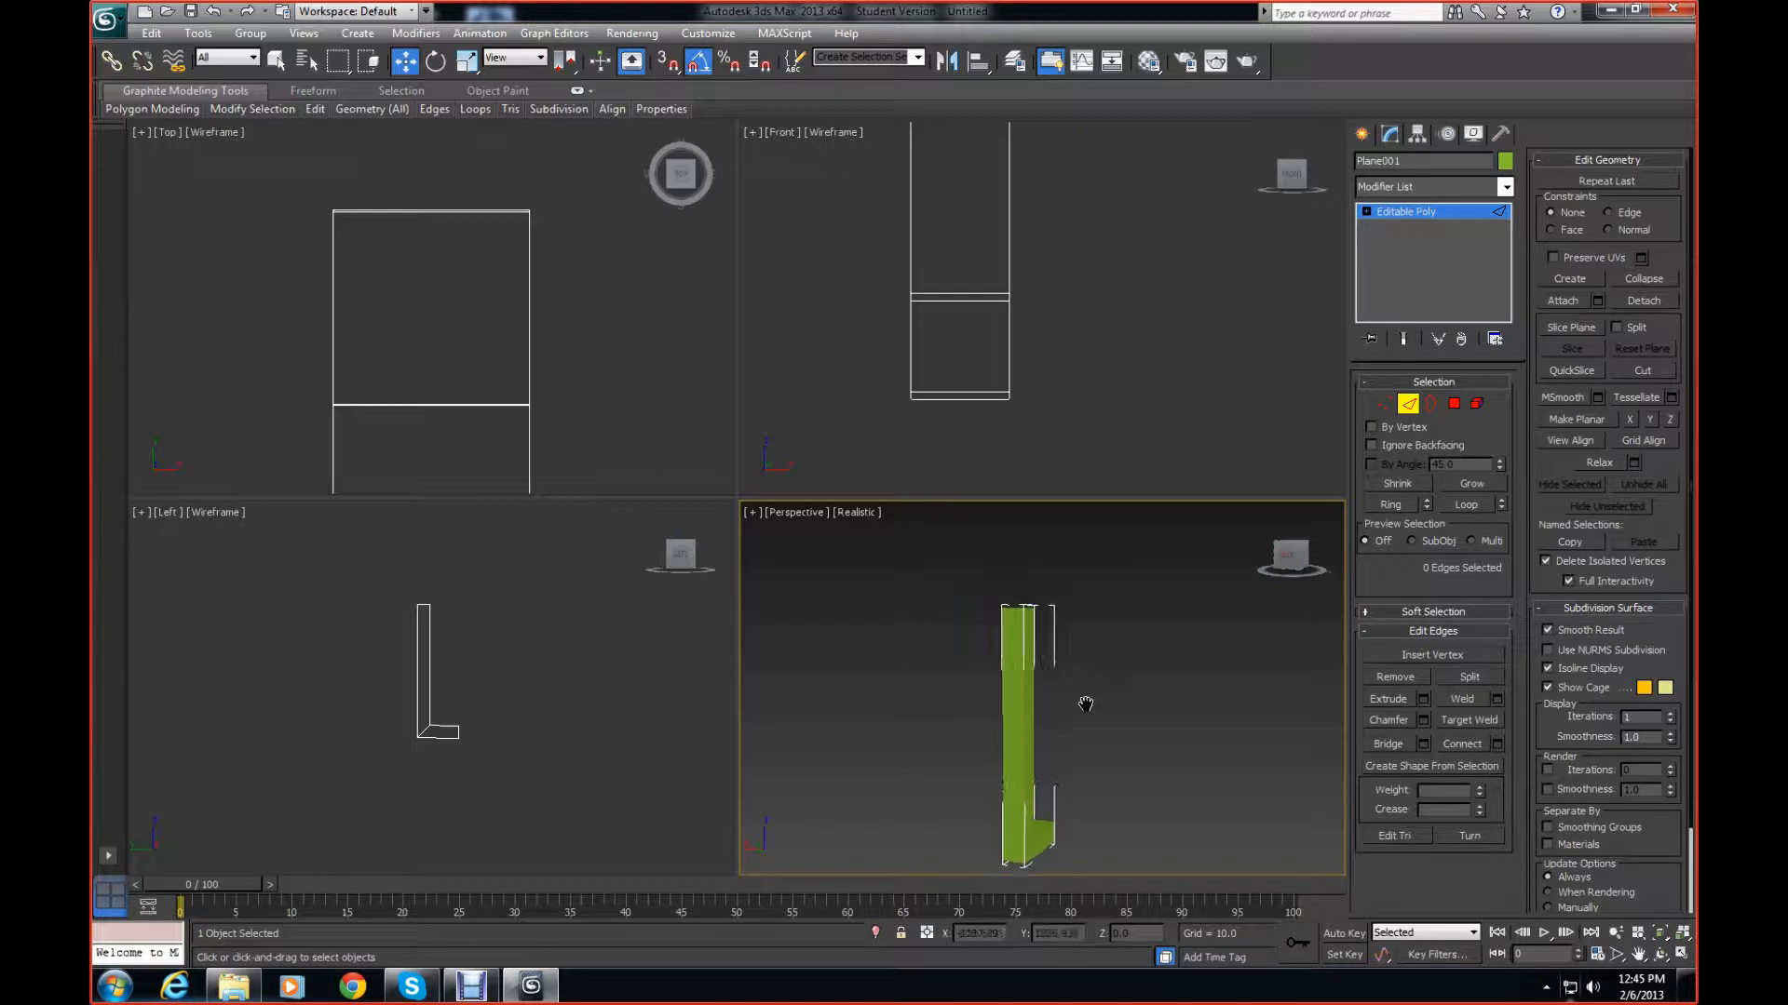
pyautogui.click(1013, 611)
pyautogui.moveTo(1073, 634); pyautogui.dragTo(1068, 556, button='middle')
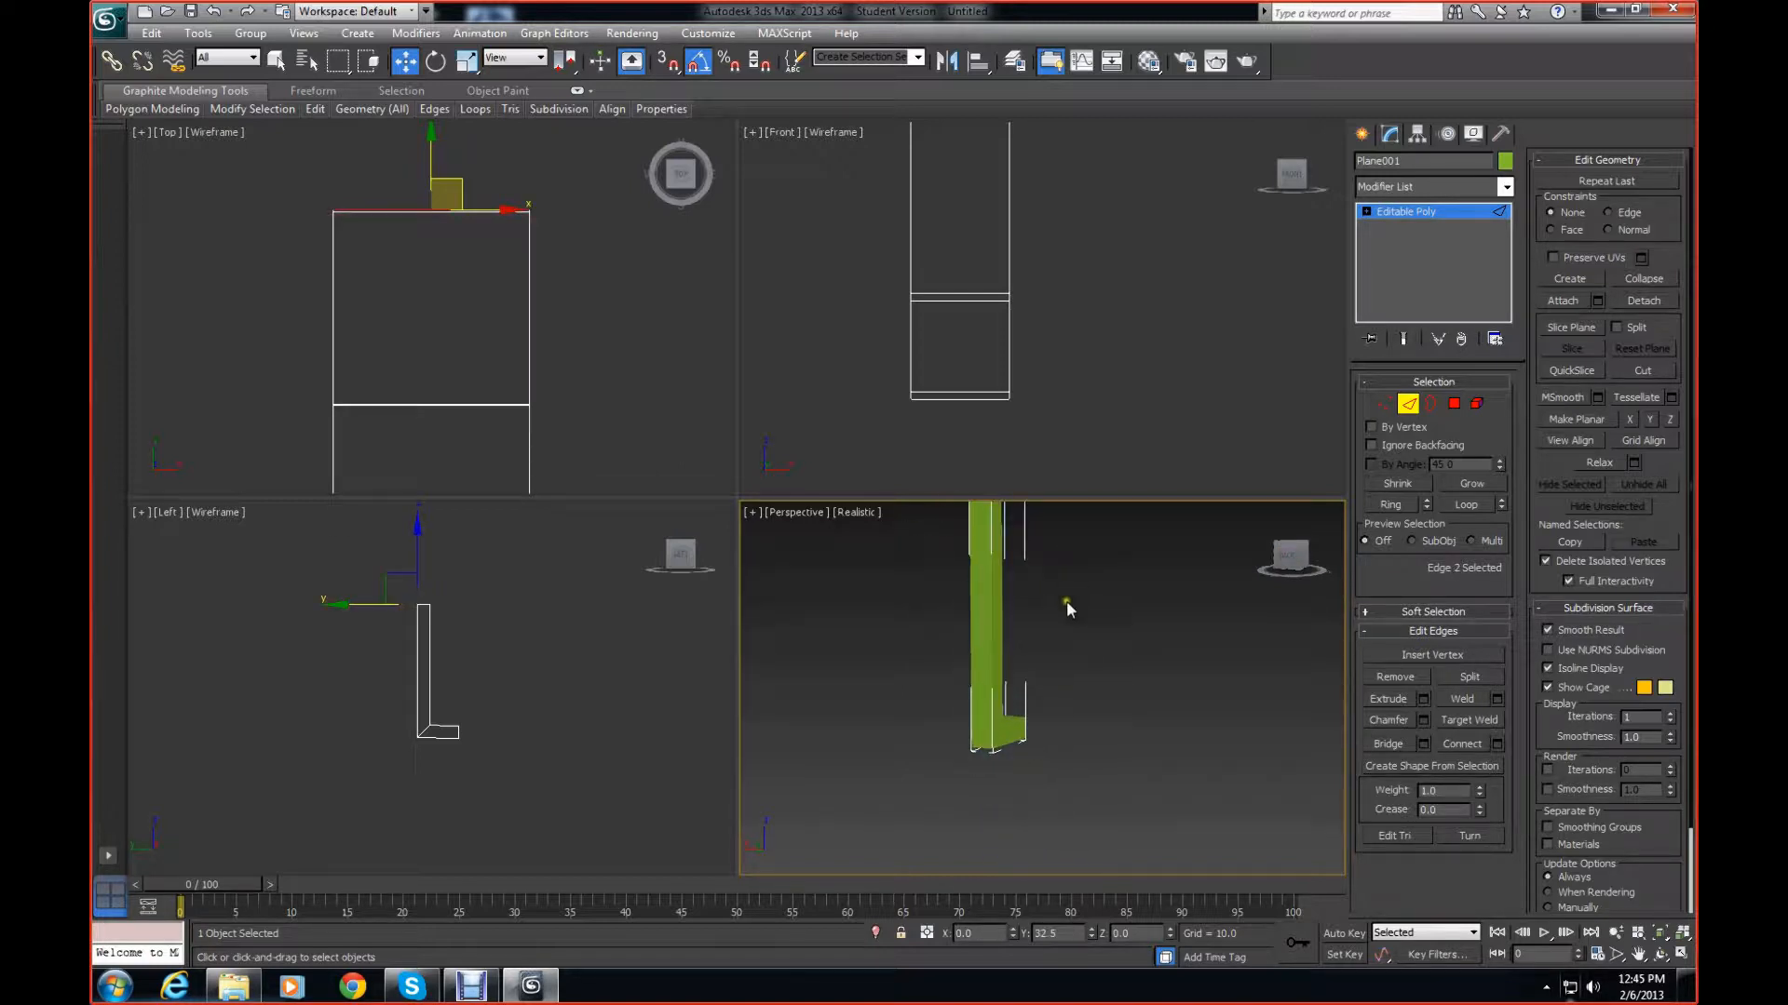
pyautogui.keyDown('ctrl'); pyautogui.click(982, 748); pyautogui.keyUp('ctrl')
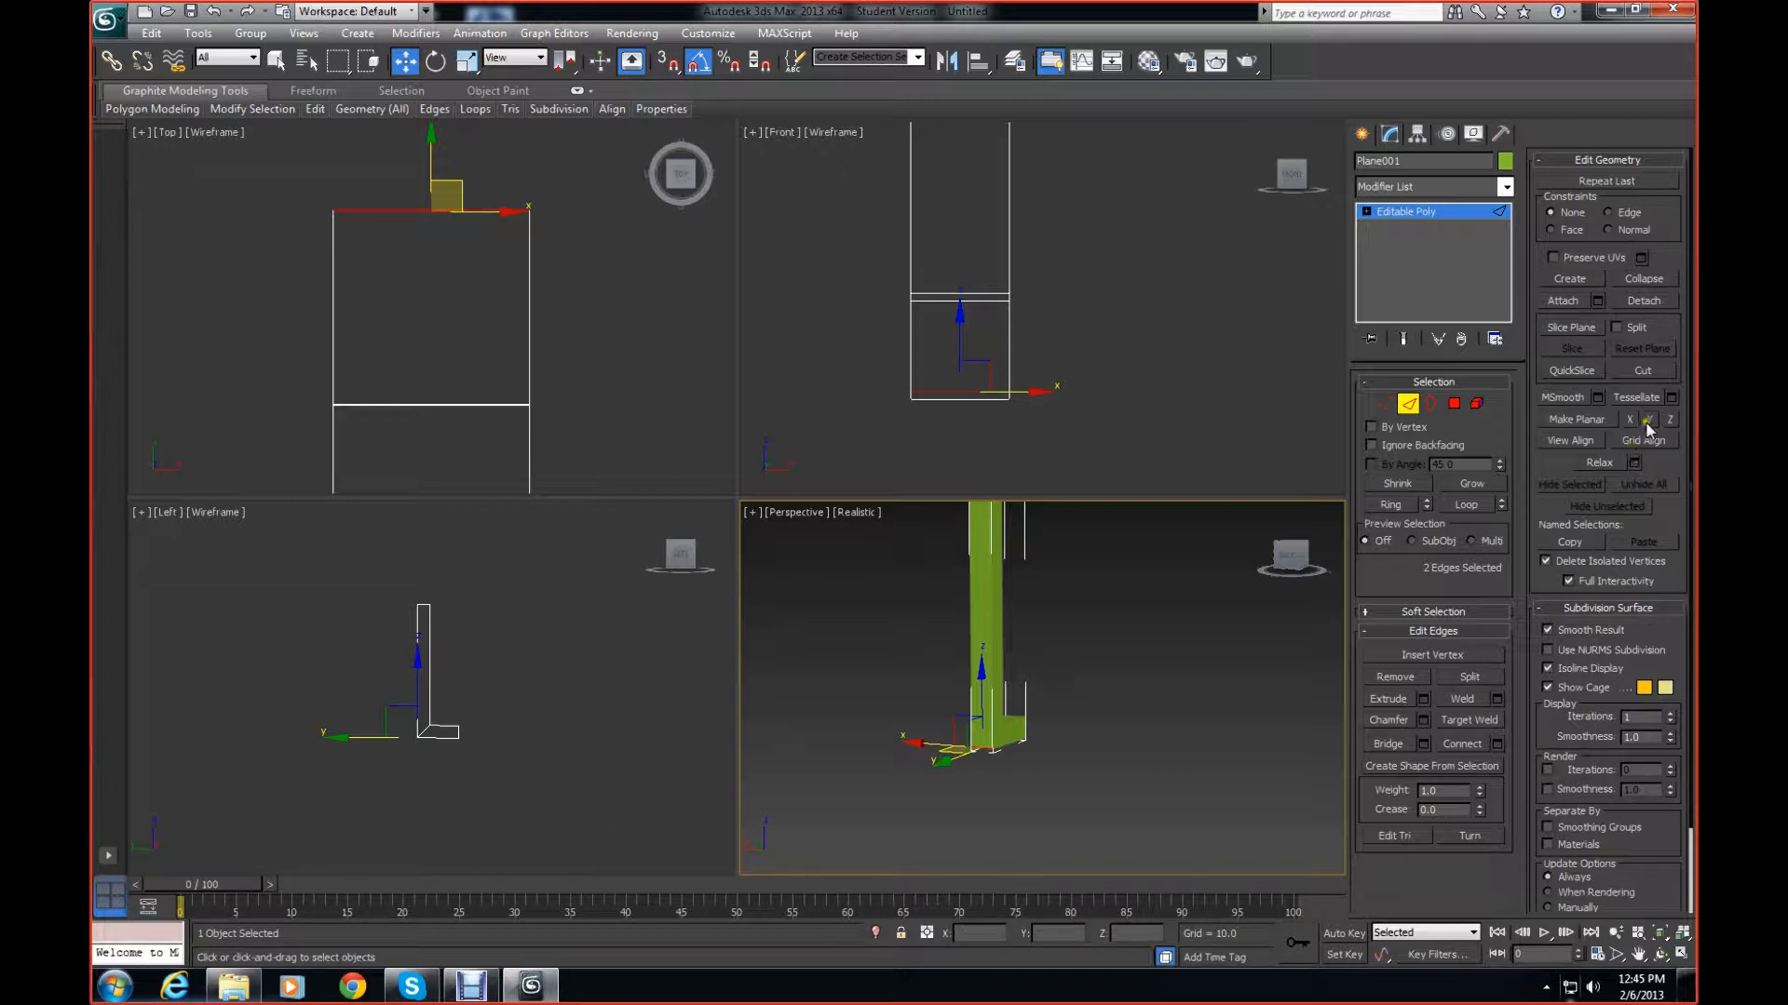
pyautogui.moveTo(1121, 702); pyautogui.dragTo(1048, 768, button='middle')
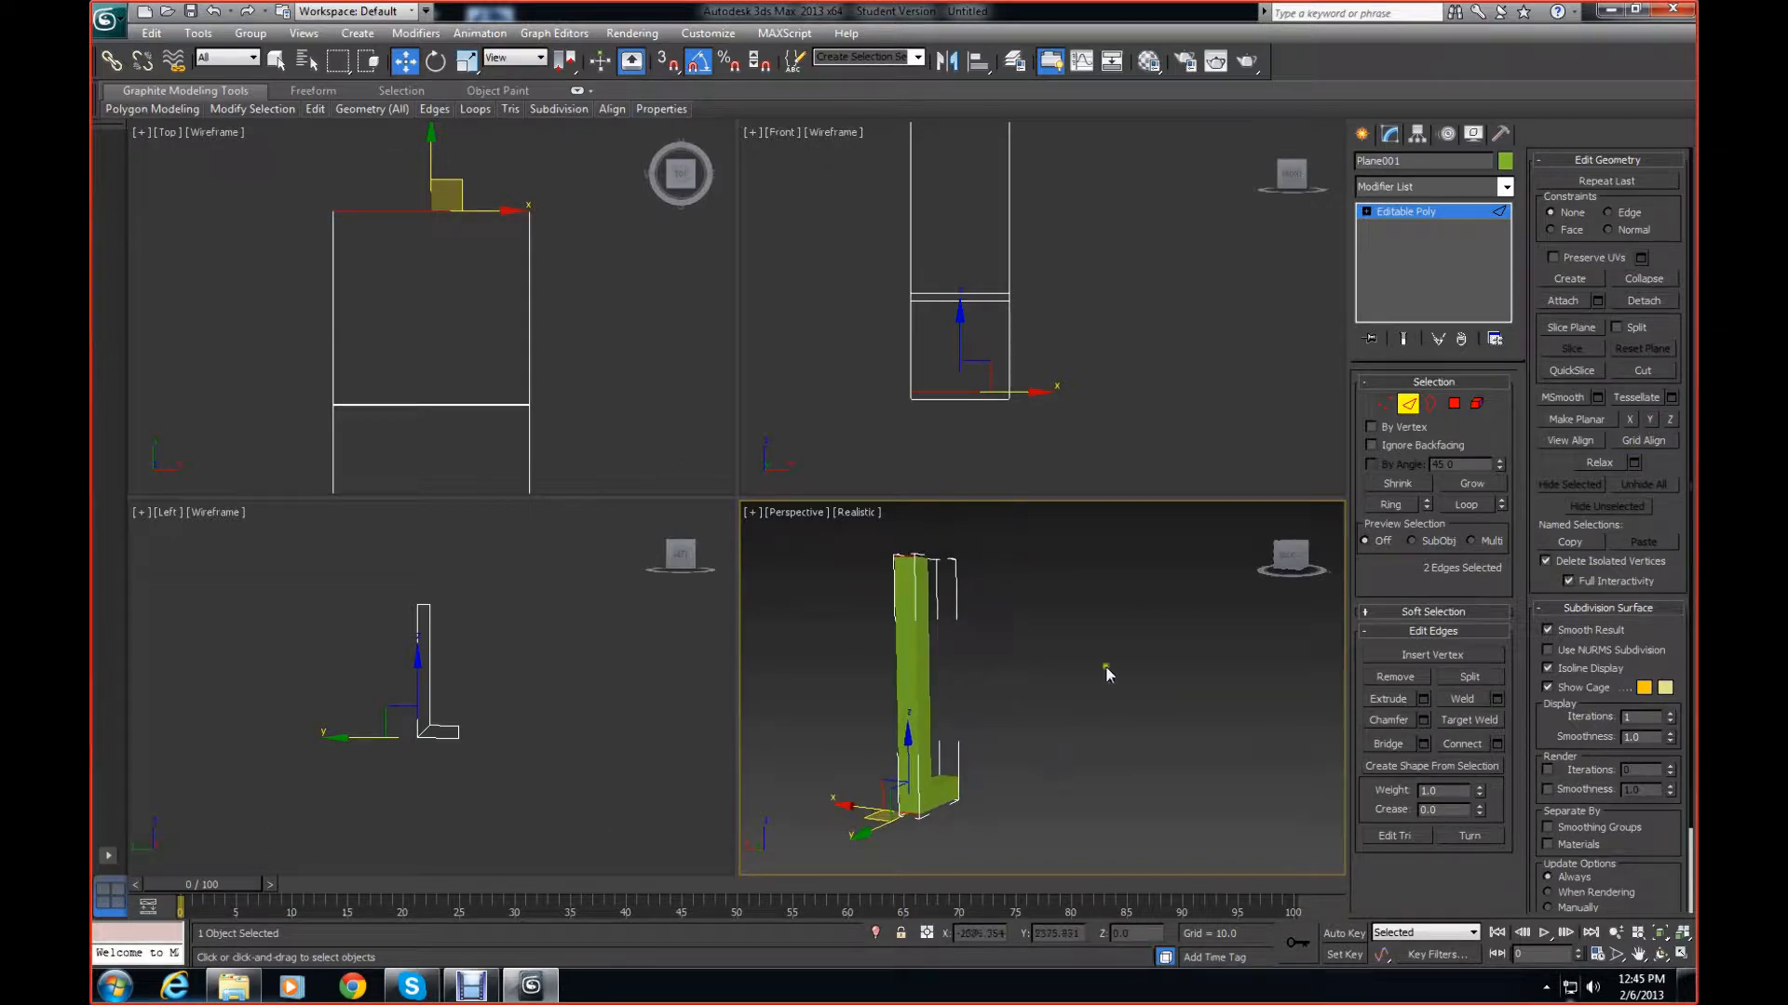
# Select the column's inner top edge together with the inner corner edge and make them planar in Y
pyautogui.moveTo(1290, 561); pyautogui.dragTo(1177, 593)
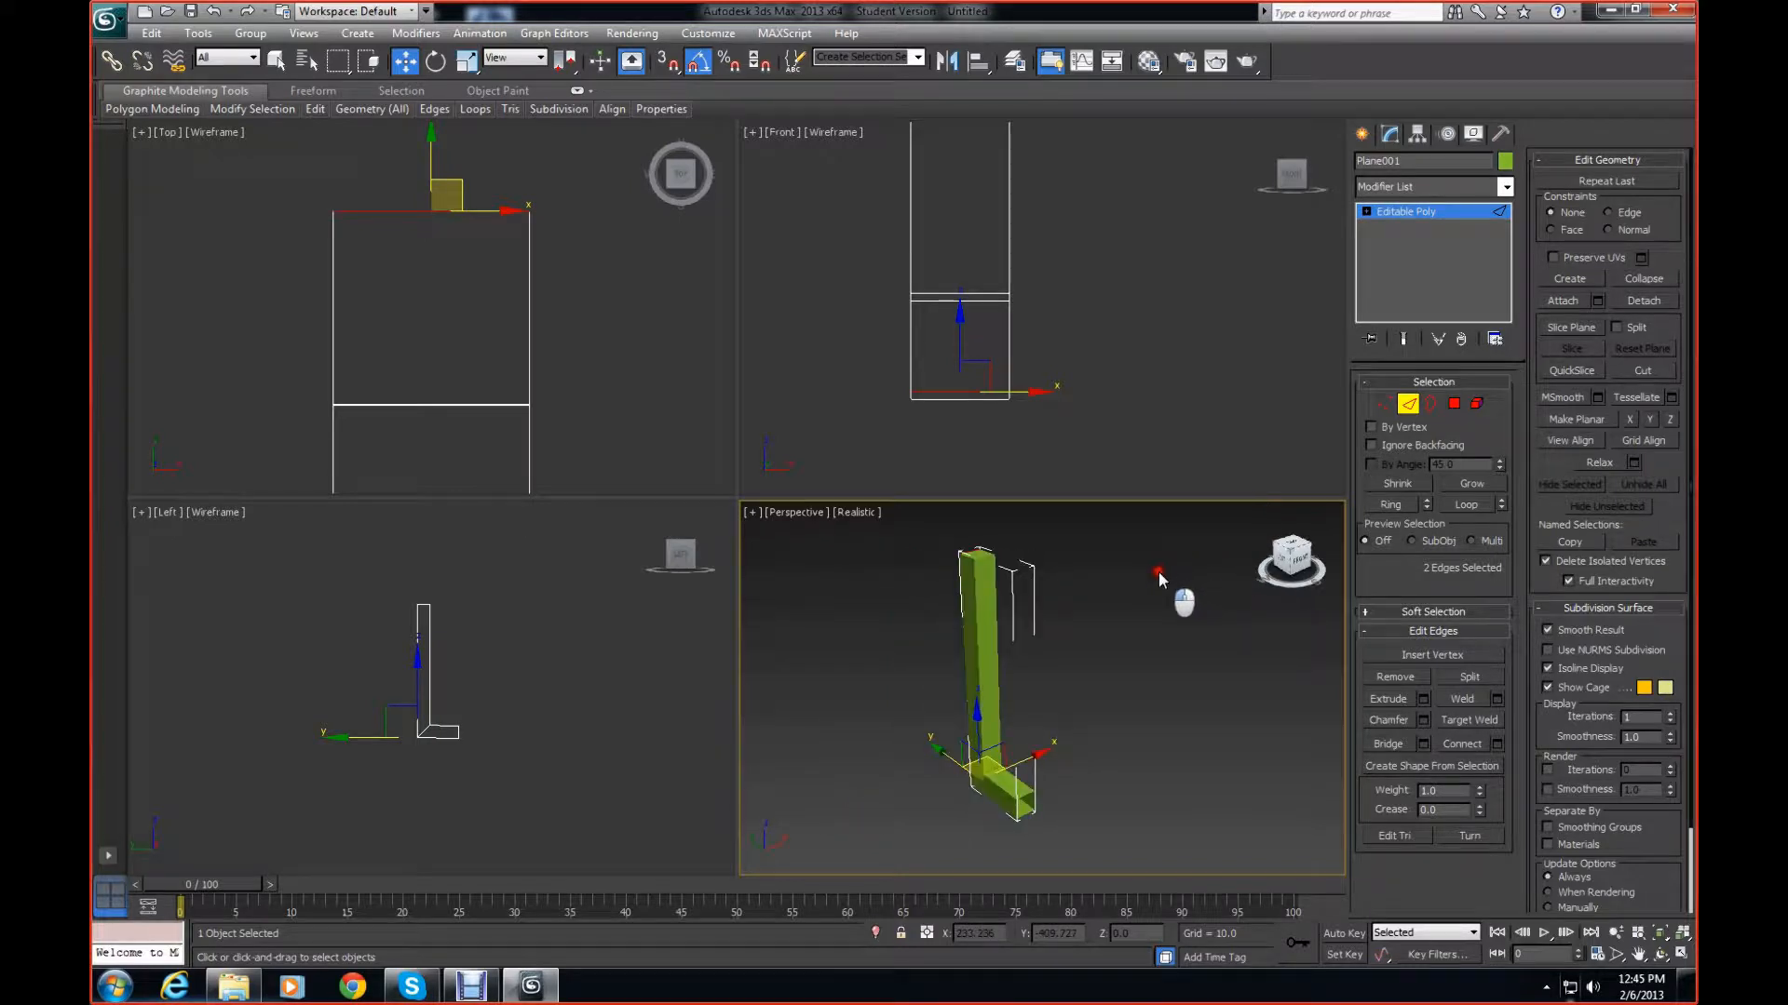
pyautogui.click(985, 558)
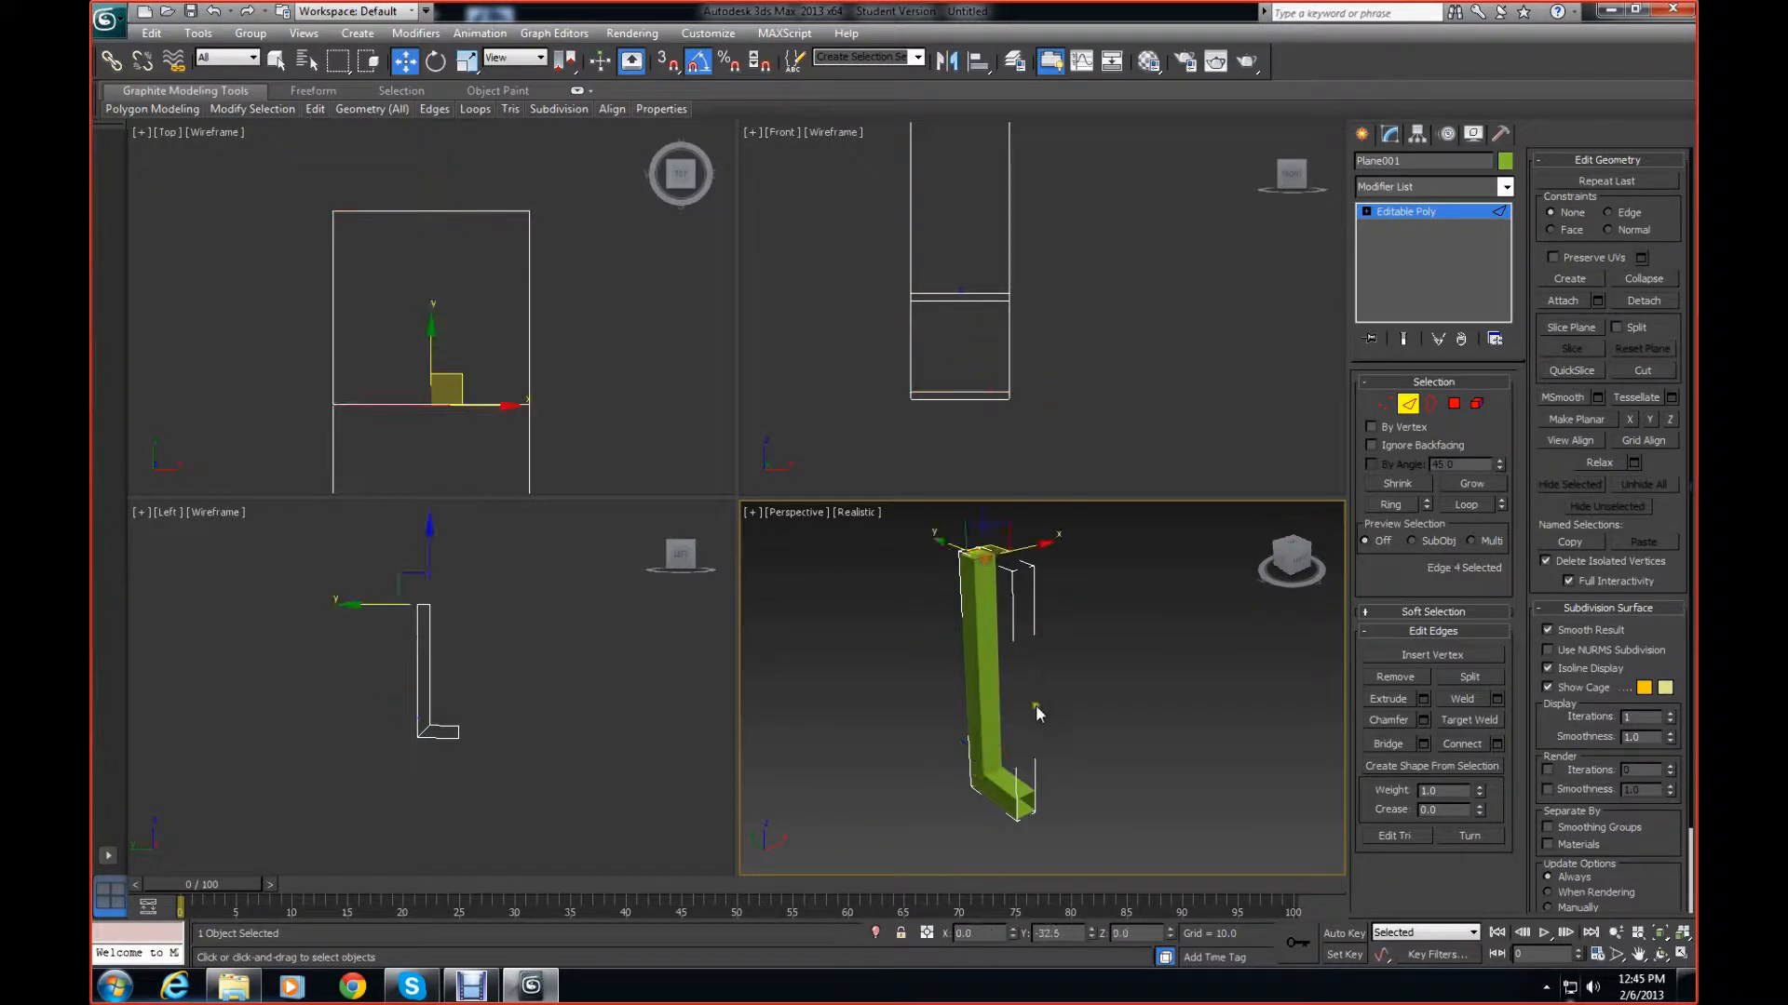
pyautogui.keyDown('ctrl'); pyautogui.click(1000, 767); pyautogui.keyUp('ctrl')
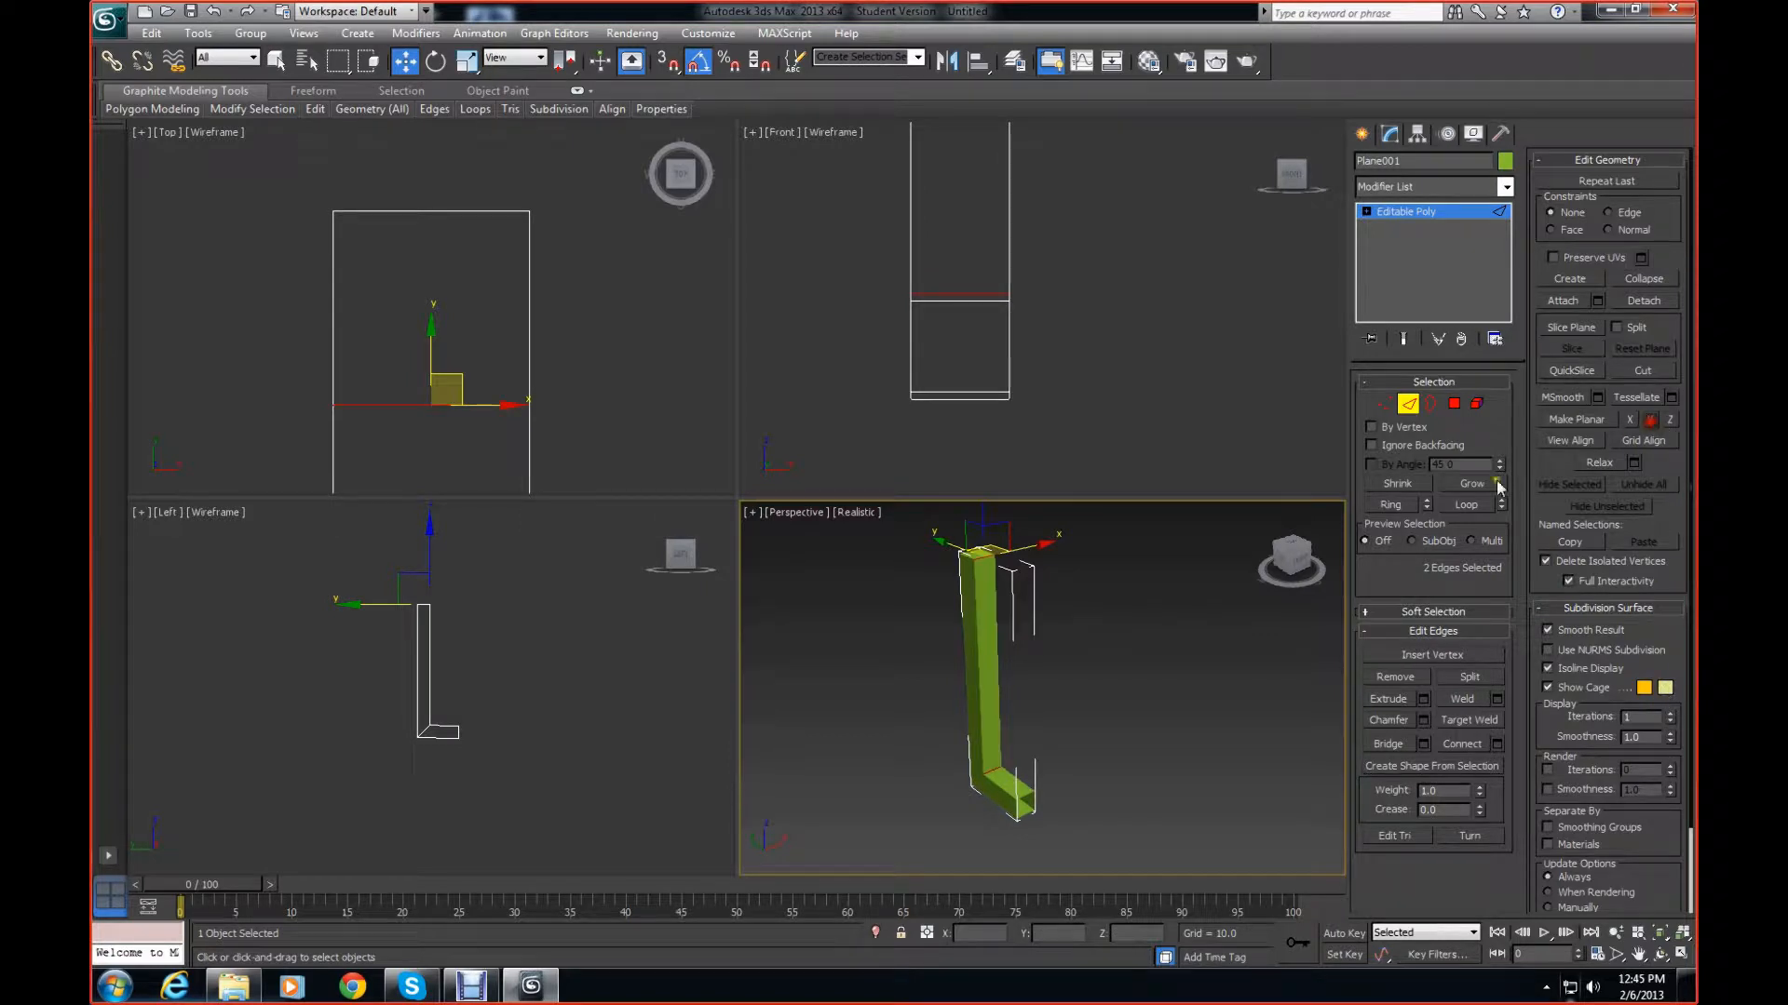
pyautogui.rightClick(1245, 584)
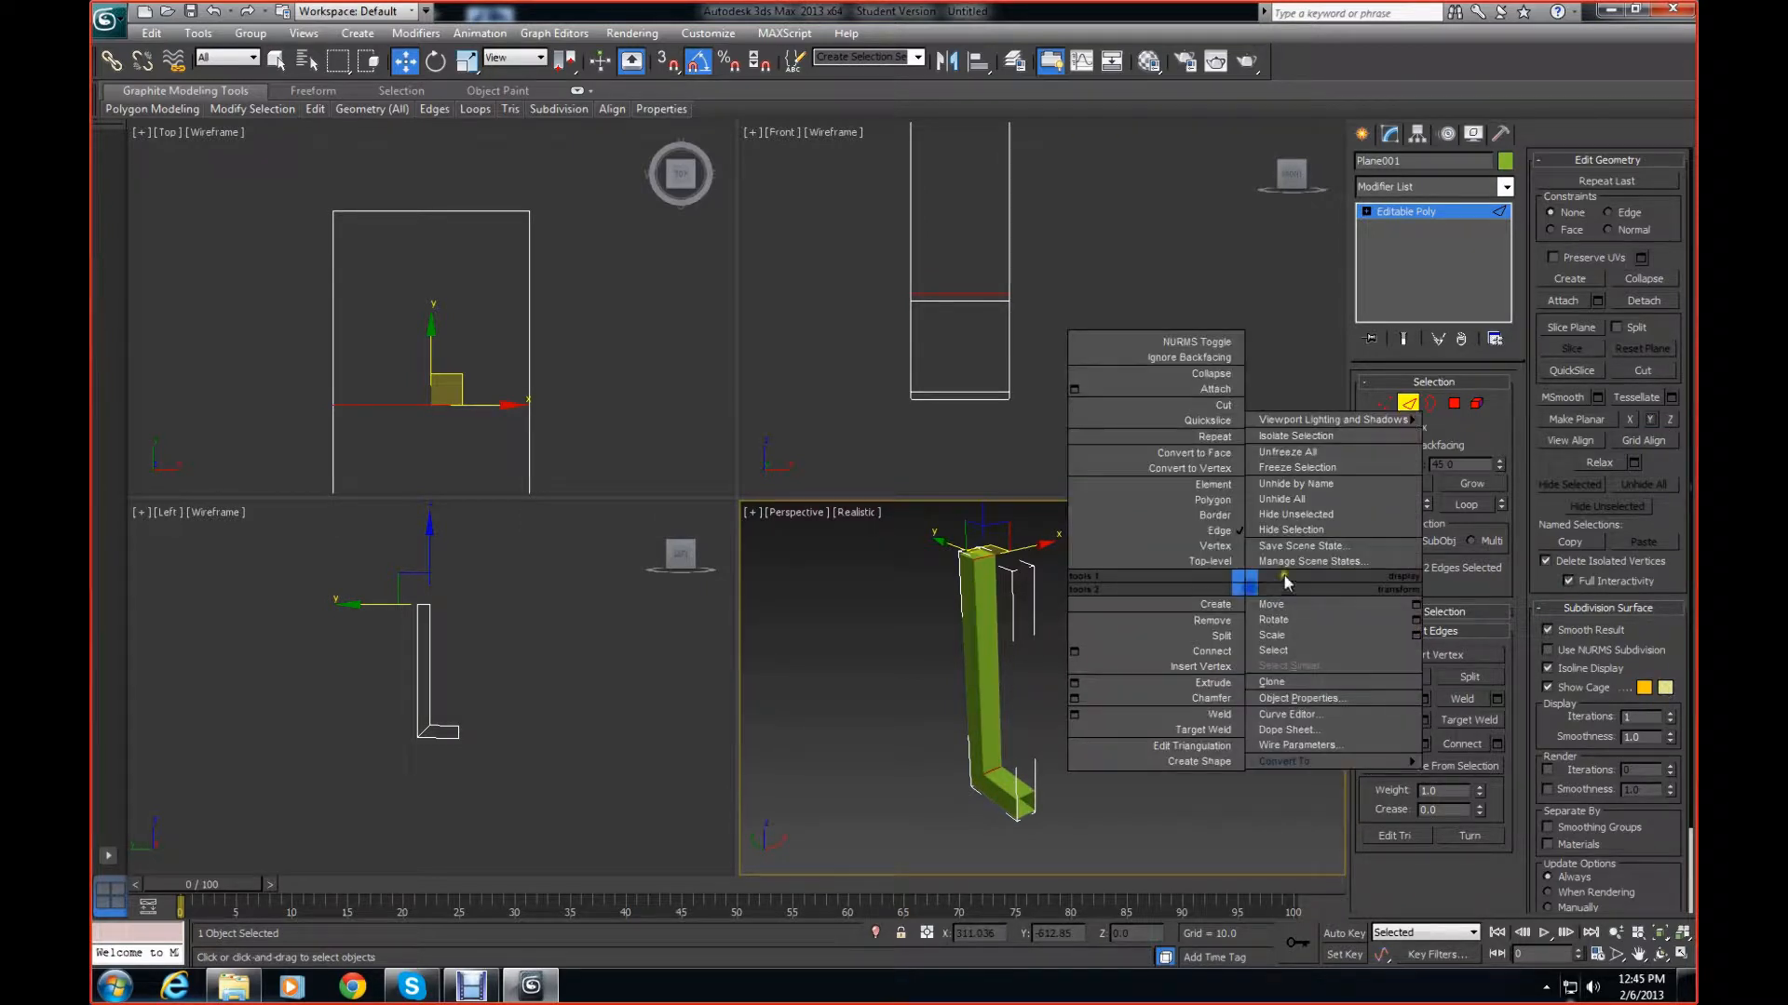
pyautogui.click(862, 702)
# Select the upper edge of the foot's open end together with the inner corner edge and make them planar in Z
pyautogui.scroll(6, 478, 780)
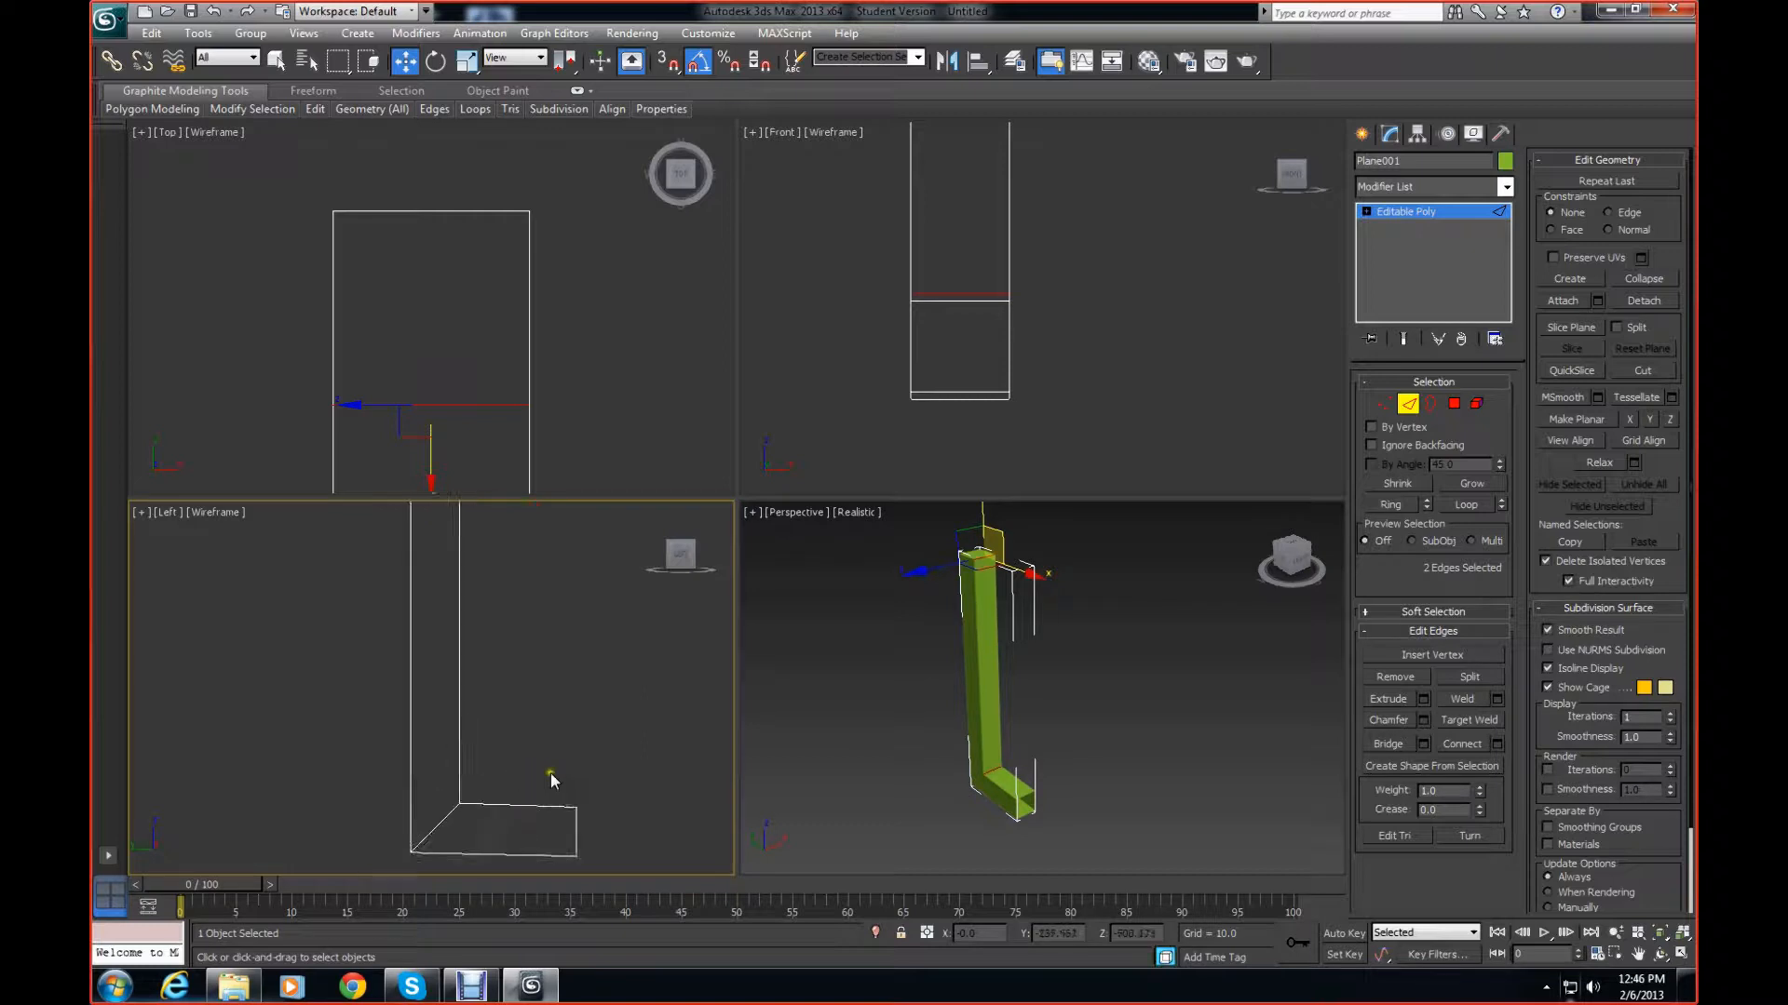
pyautogui.moveTo(550, 772); pyautogui.dragTo(402, 742, button='middle')
pyautogui.click(1031, 797)
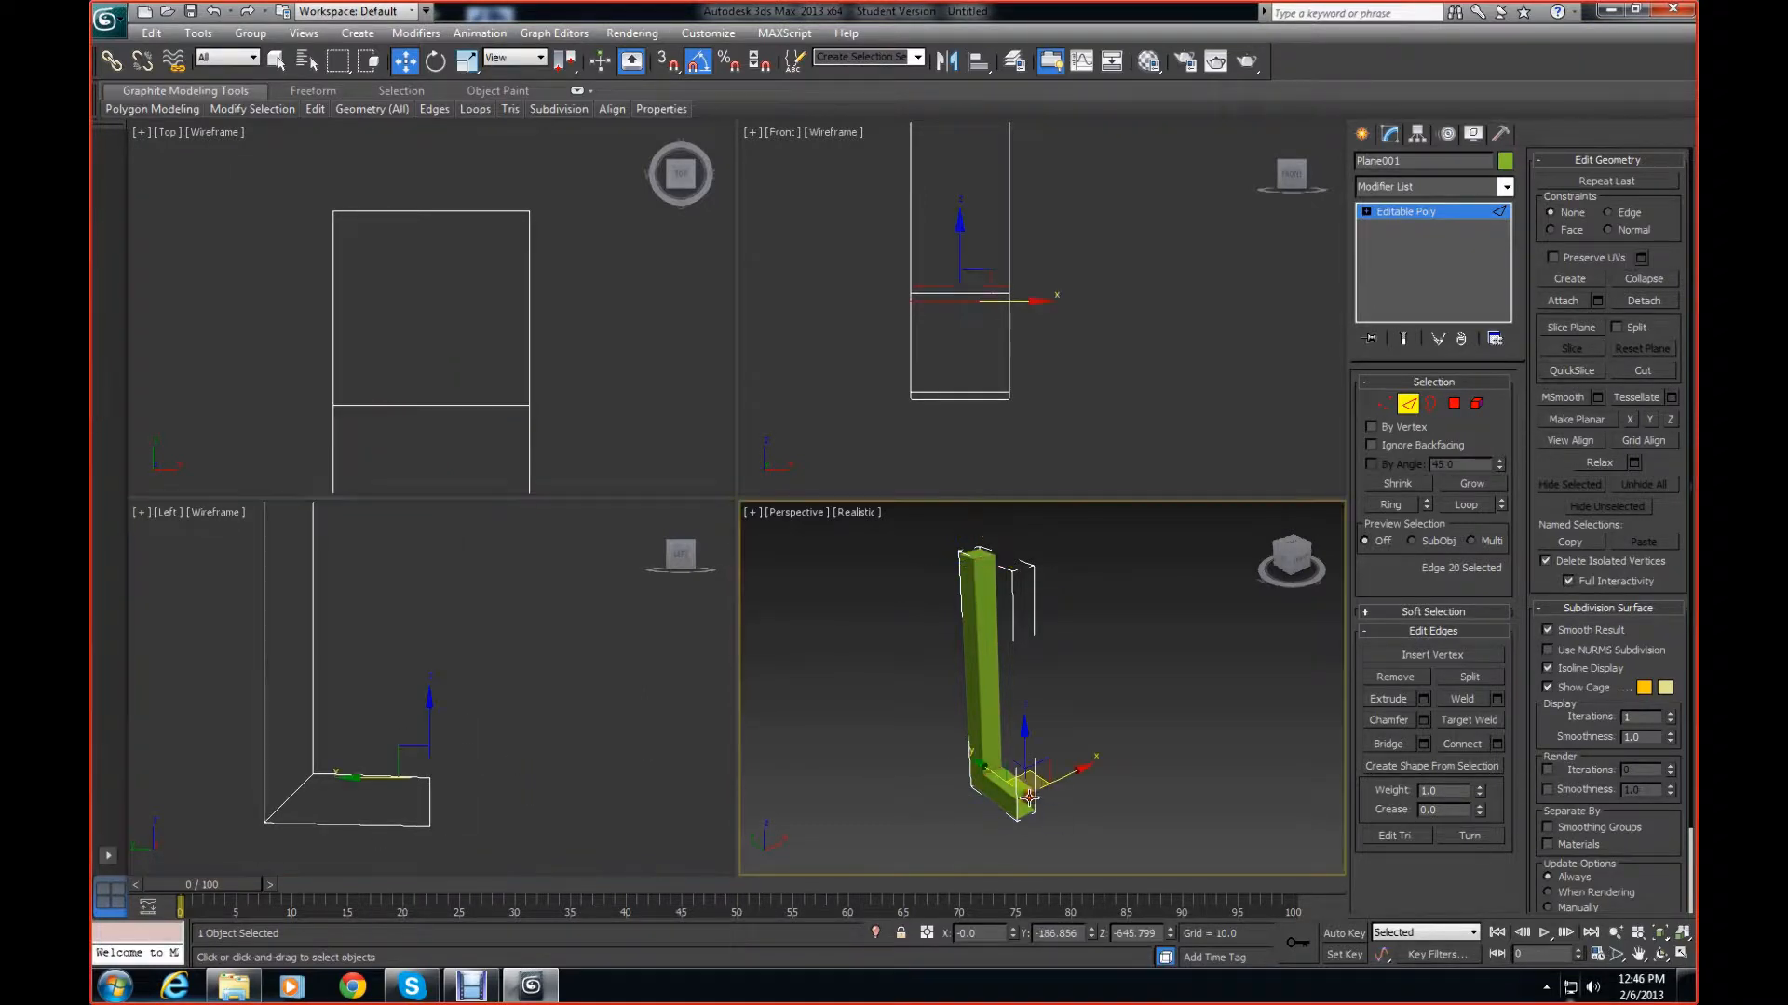
pyautogui.keyDown('ctrl'); pyautogui.click(993, 769); pyautogui.keyUp('ctrl')
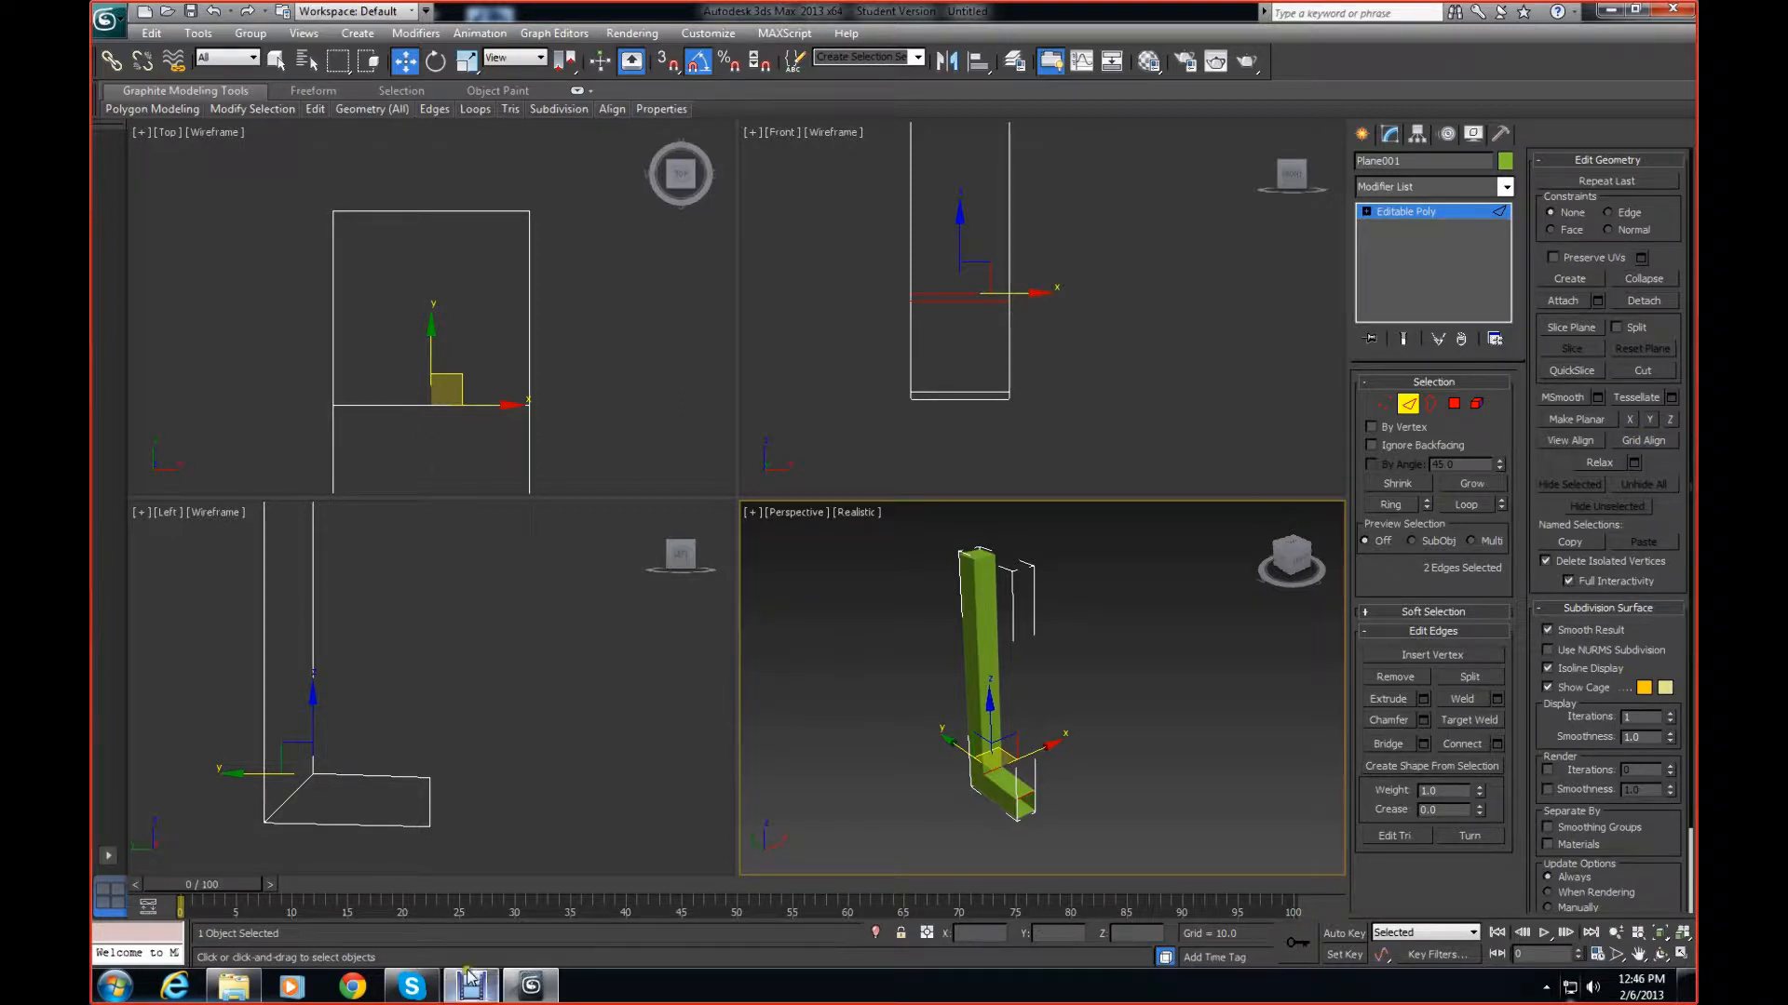
pyautogui.click(1673, 421)
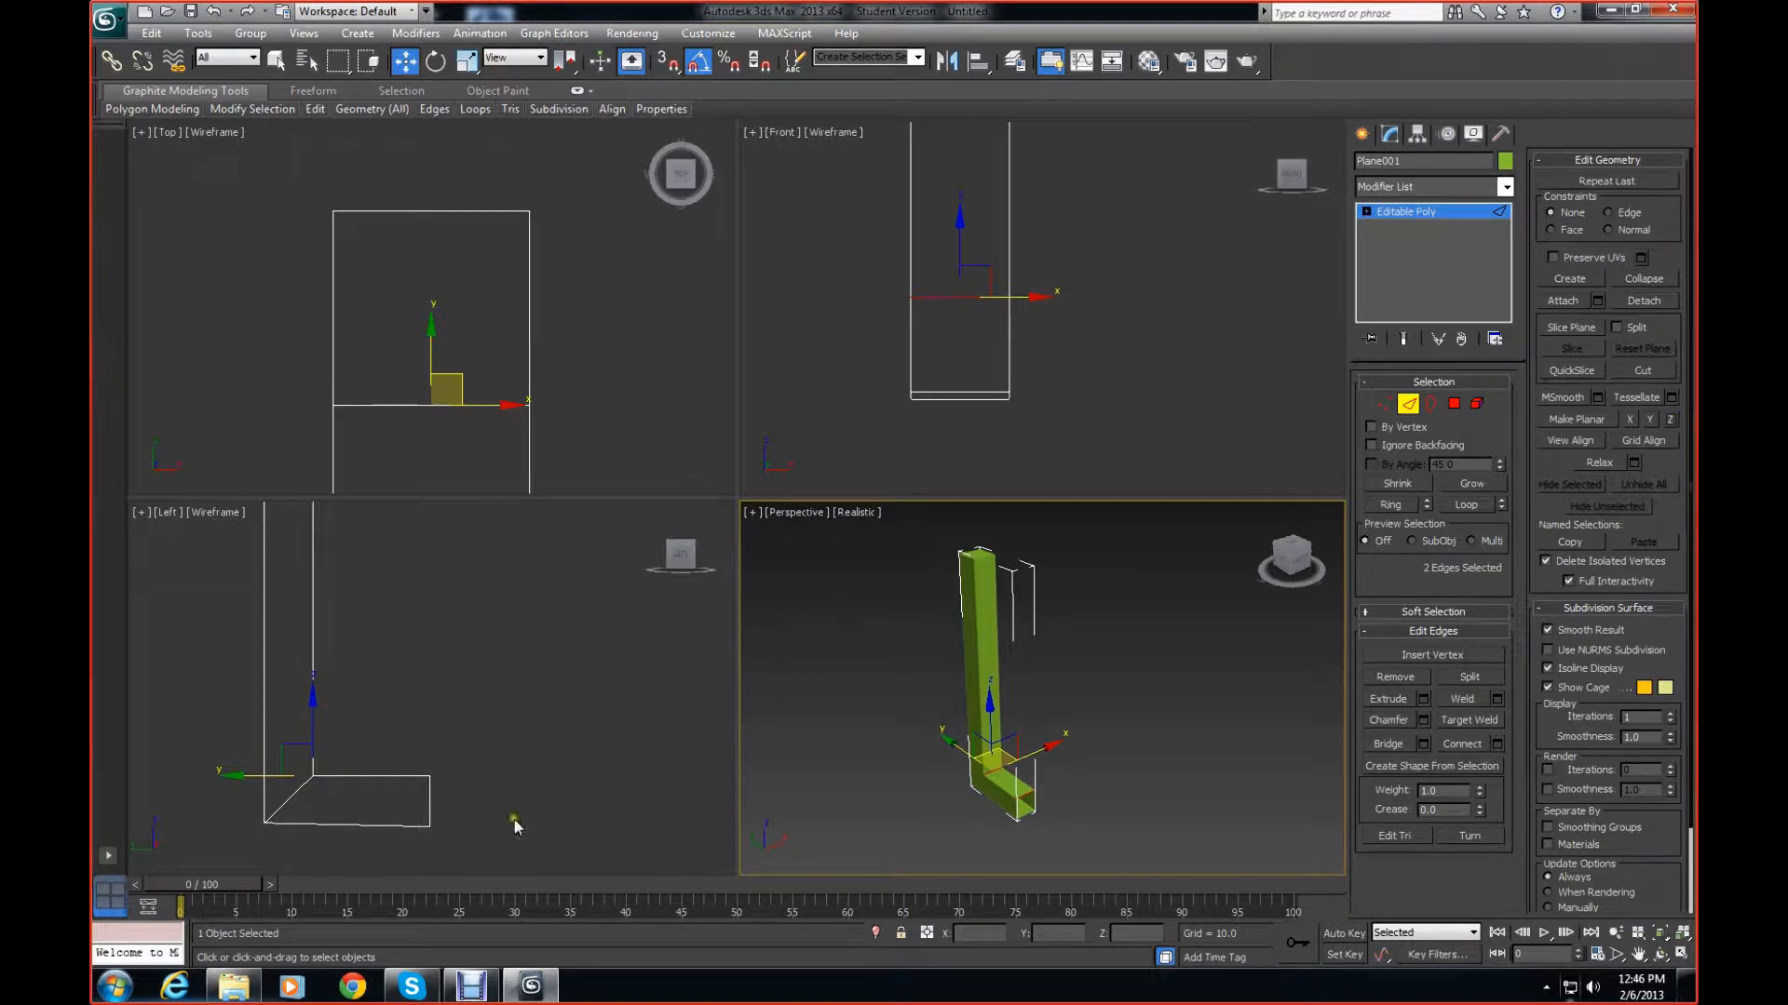
# Select the lower edge of the foot's open end and the outer corner edge, make them planar in Z, and clear the selection
pyautogui.click(1024, 818)
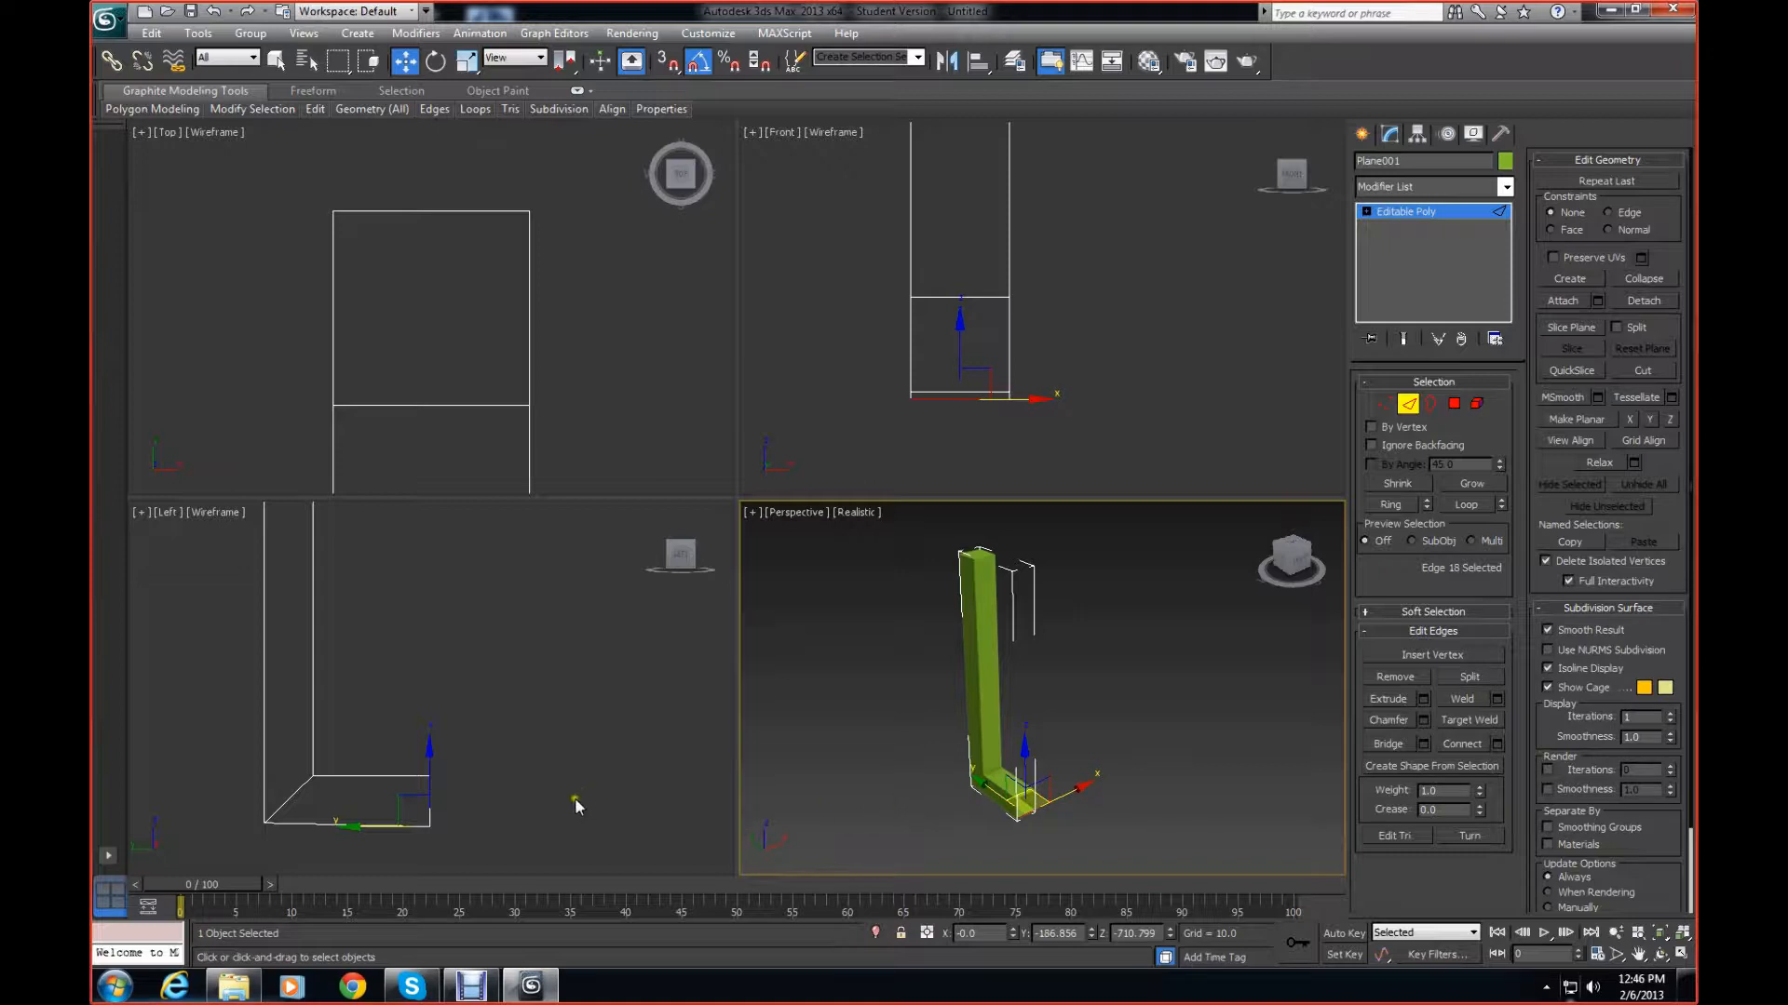
pyautogui.rightClick(1277, 566)
pyautogui.press('Escape')
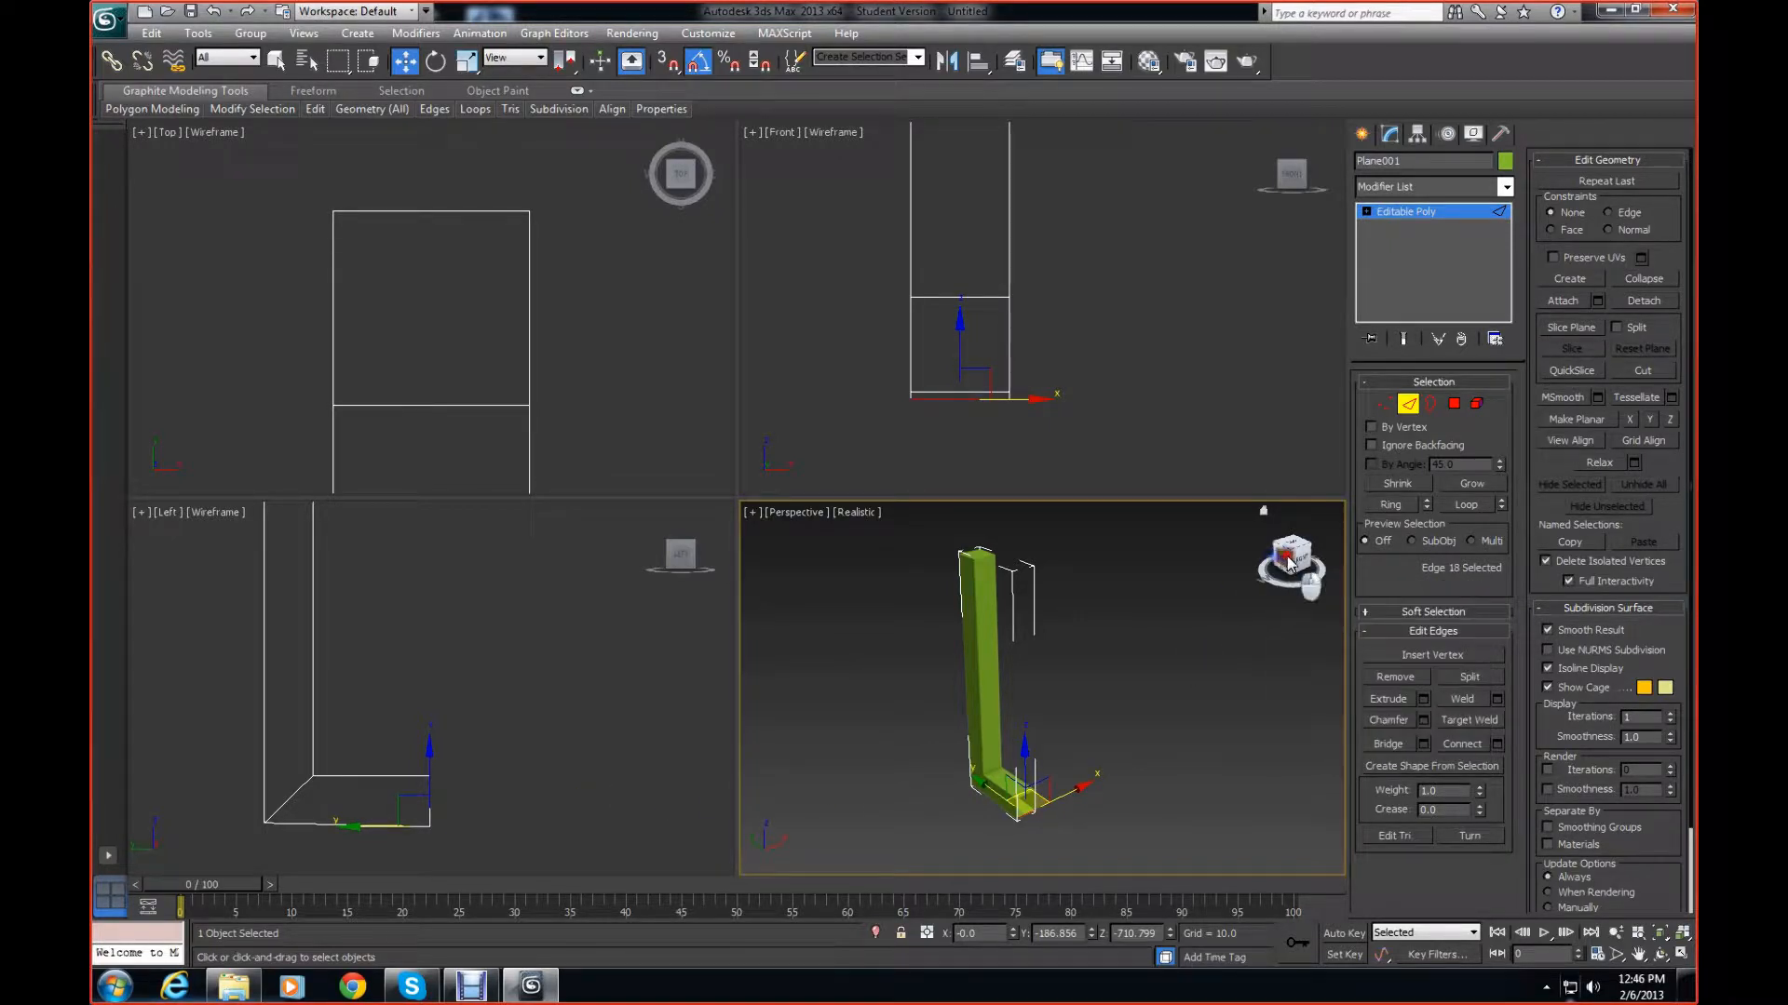
pyautogui.moveTo(1287, 563); pyautogui.dragTo(794, 887)
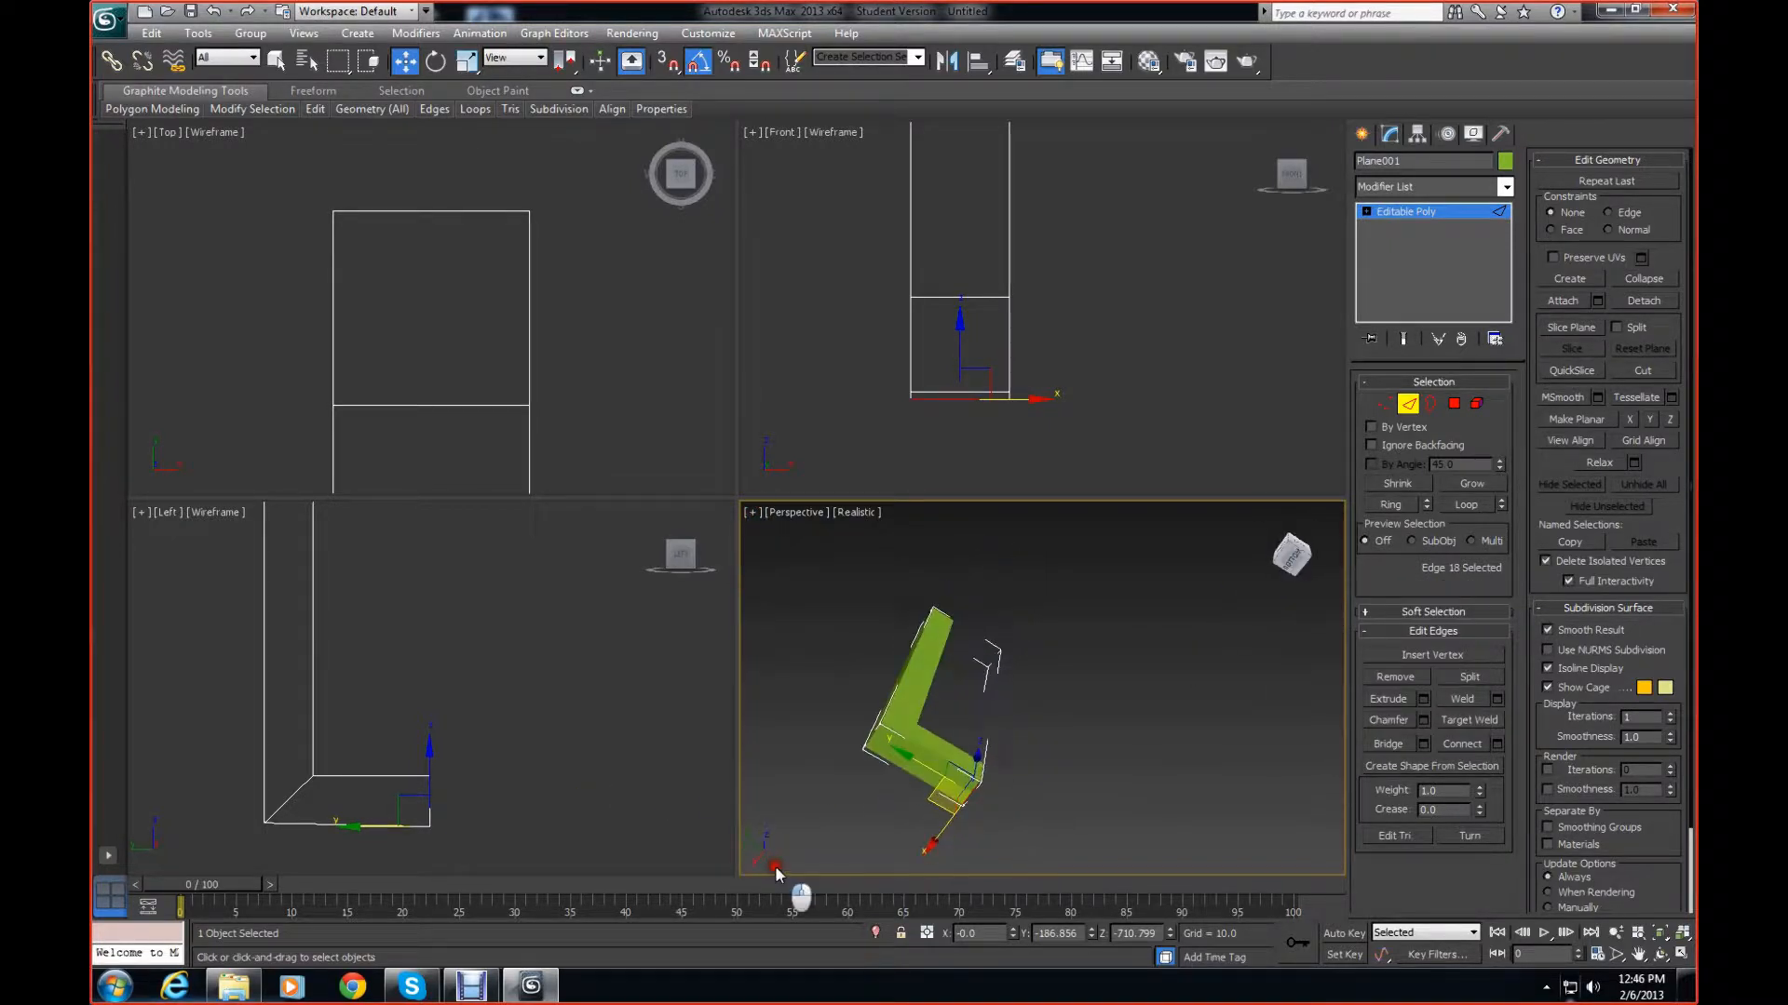
pyautogui.click(875, 732)
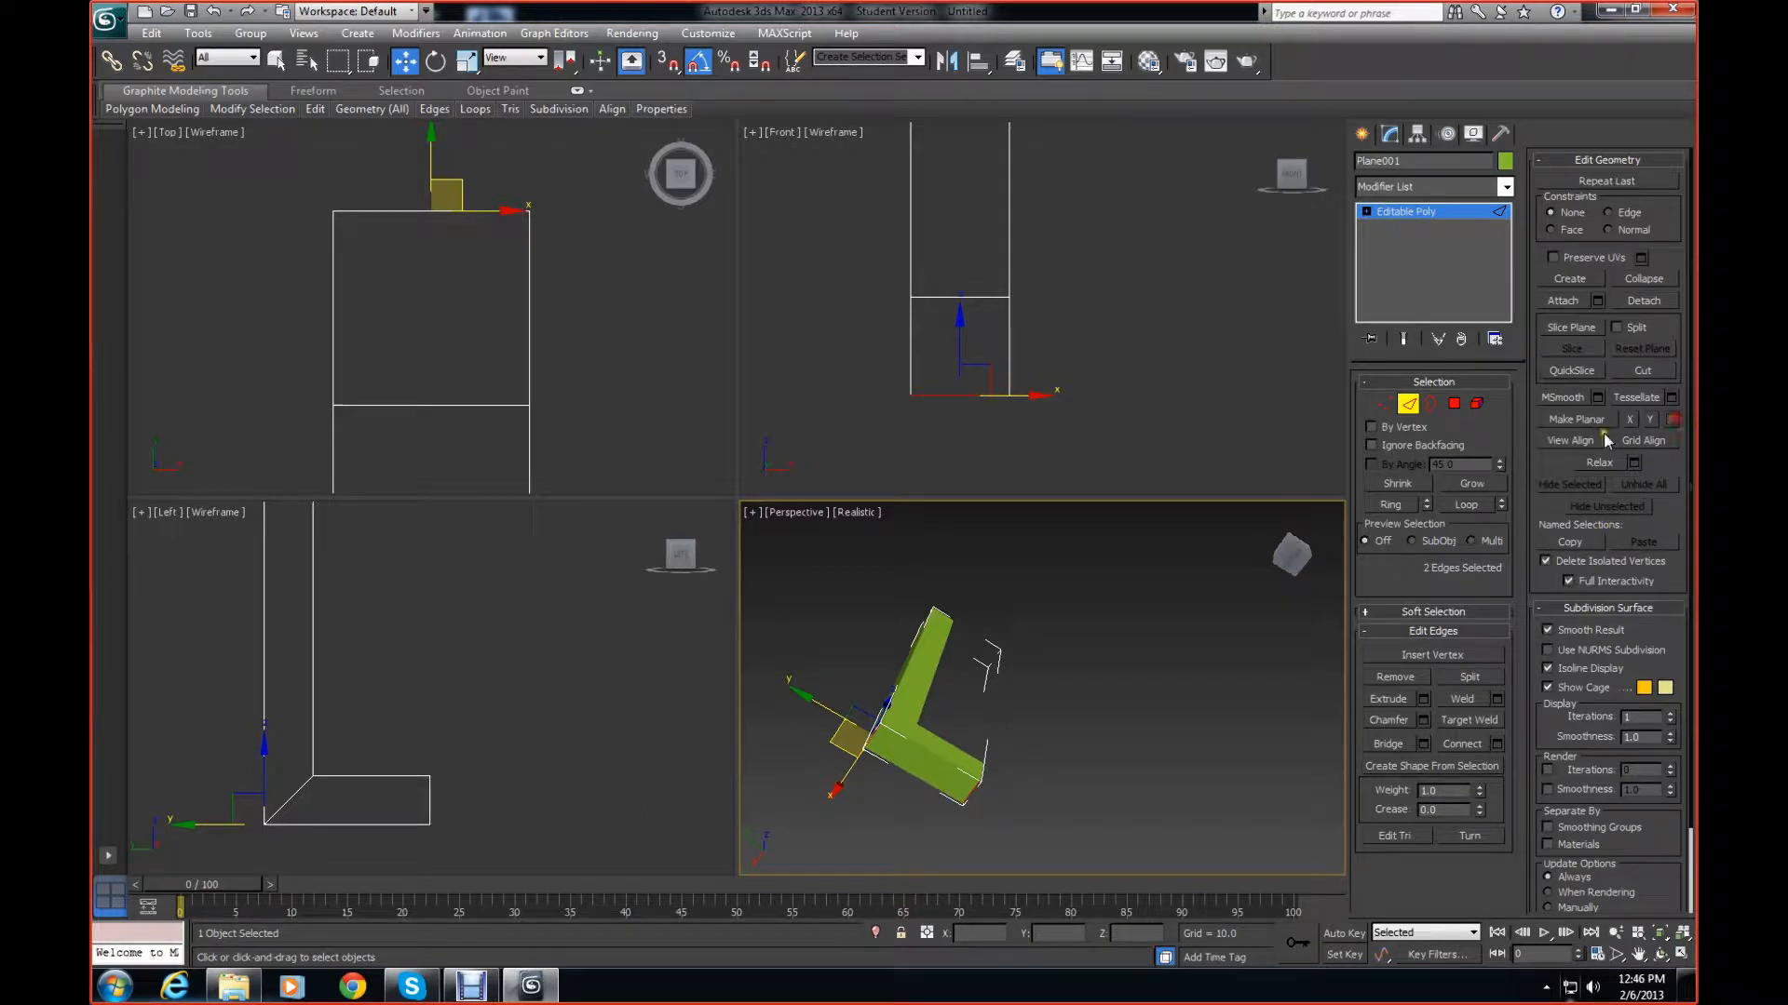
pyautogui.scroll(-6, 463, 728)
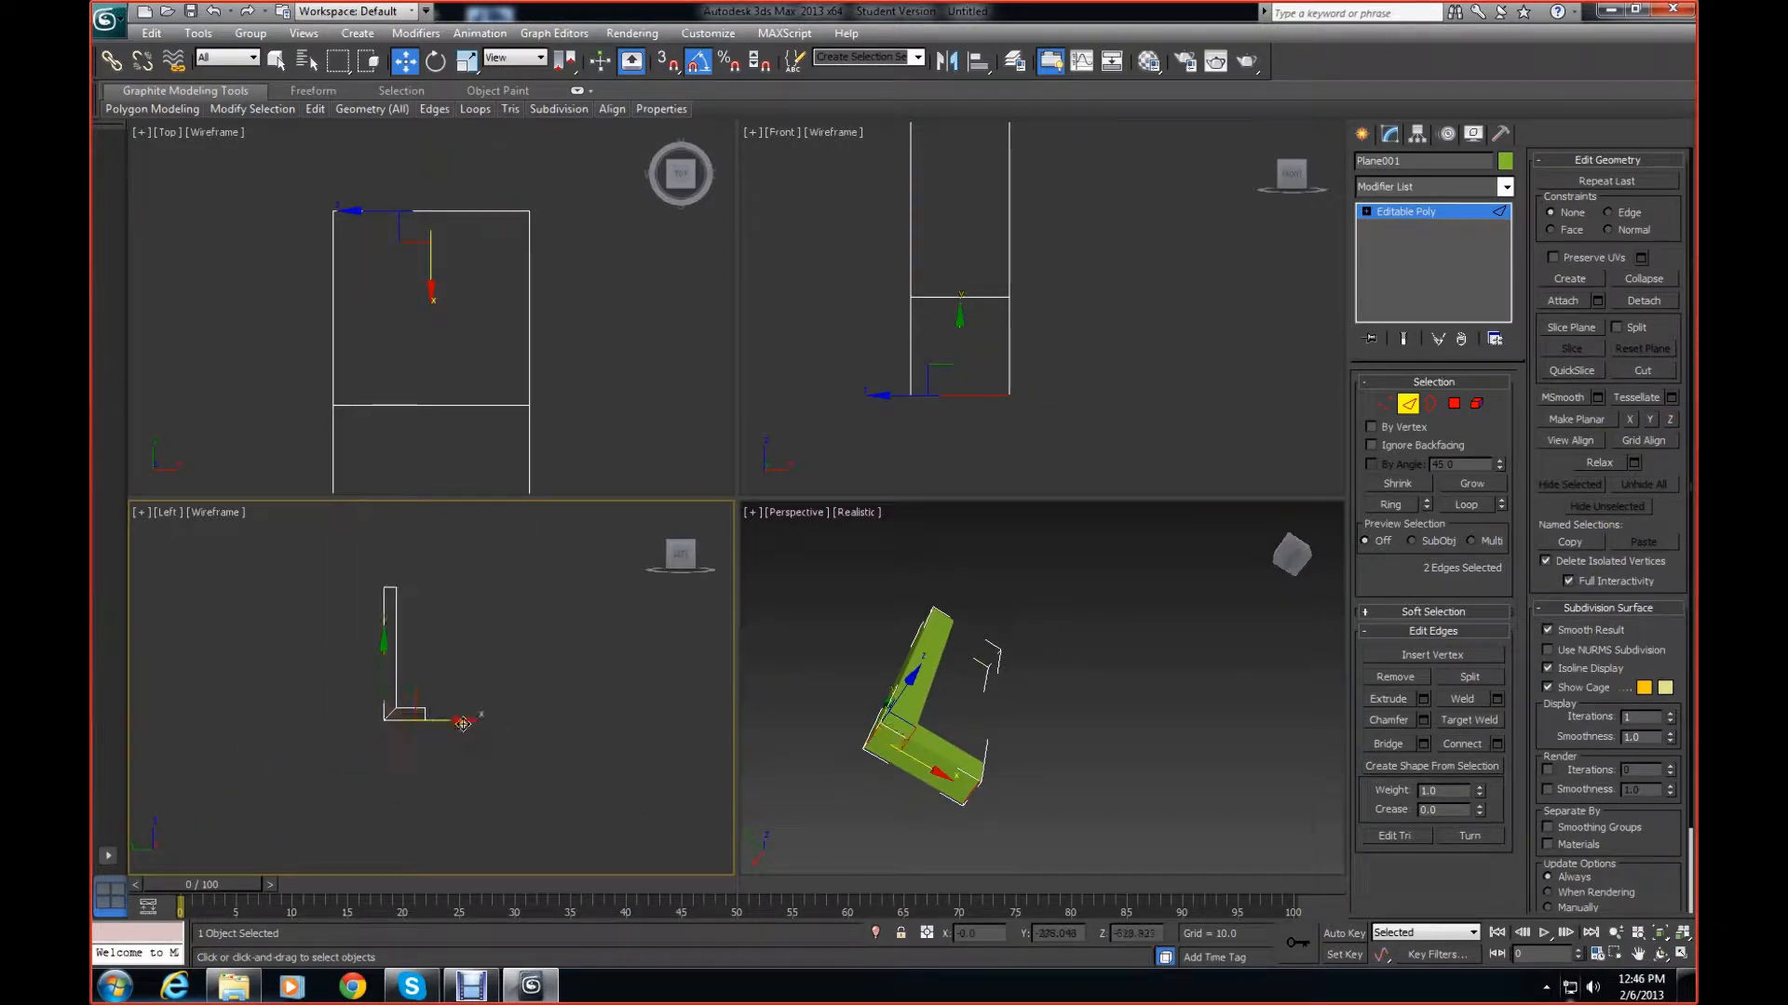
pyautogui.moveTo(463, 724); pyautogui.dragTo(412, 798, button='middle')
pyautogui.scroll(1, 416, 790)
pyautogui.scroll(-1, 416, 788)
pyautogui.scroll(1, 416, 787)
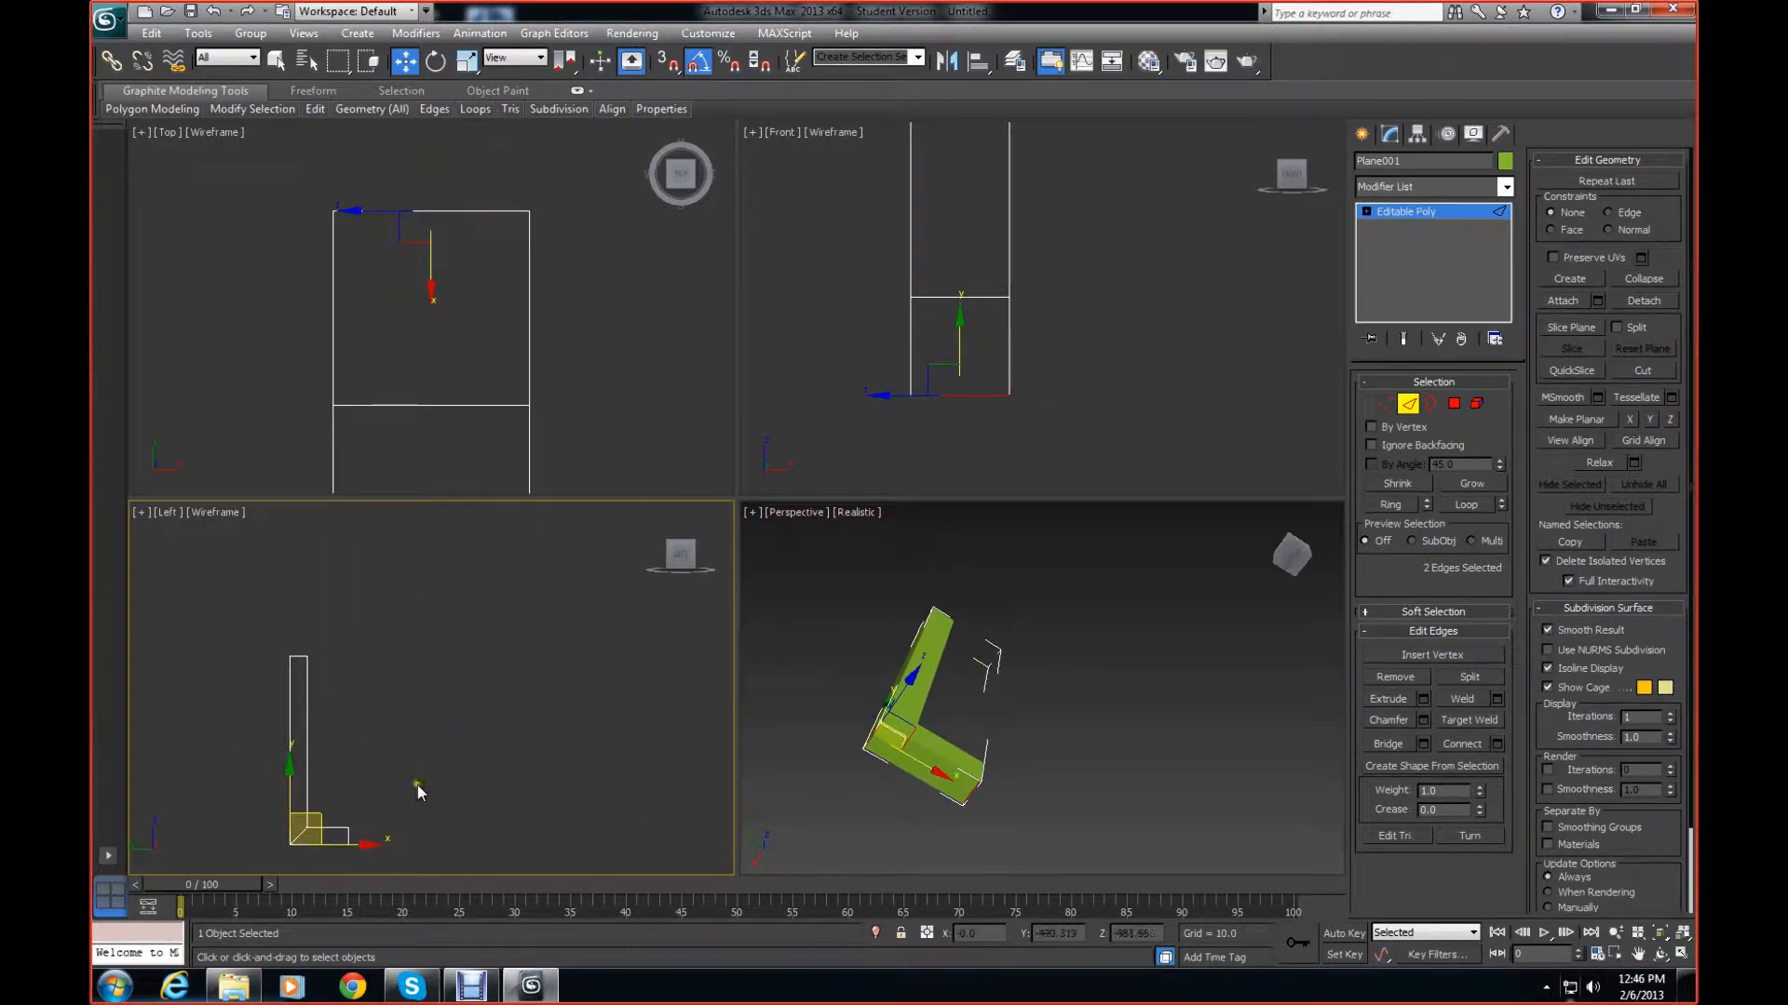
pyautogui.click(428, 786)
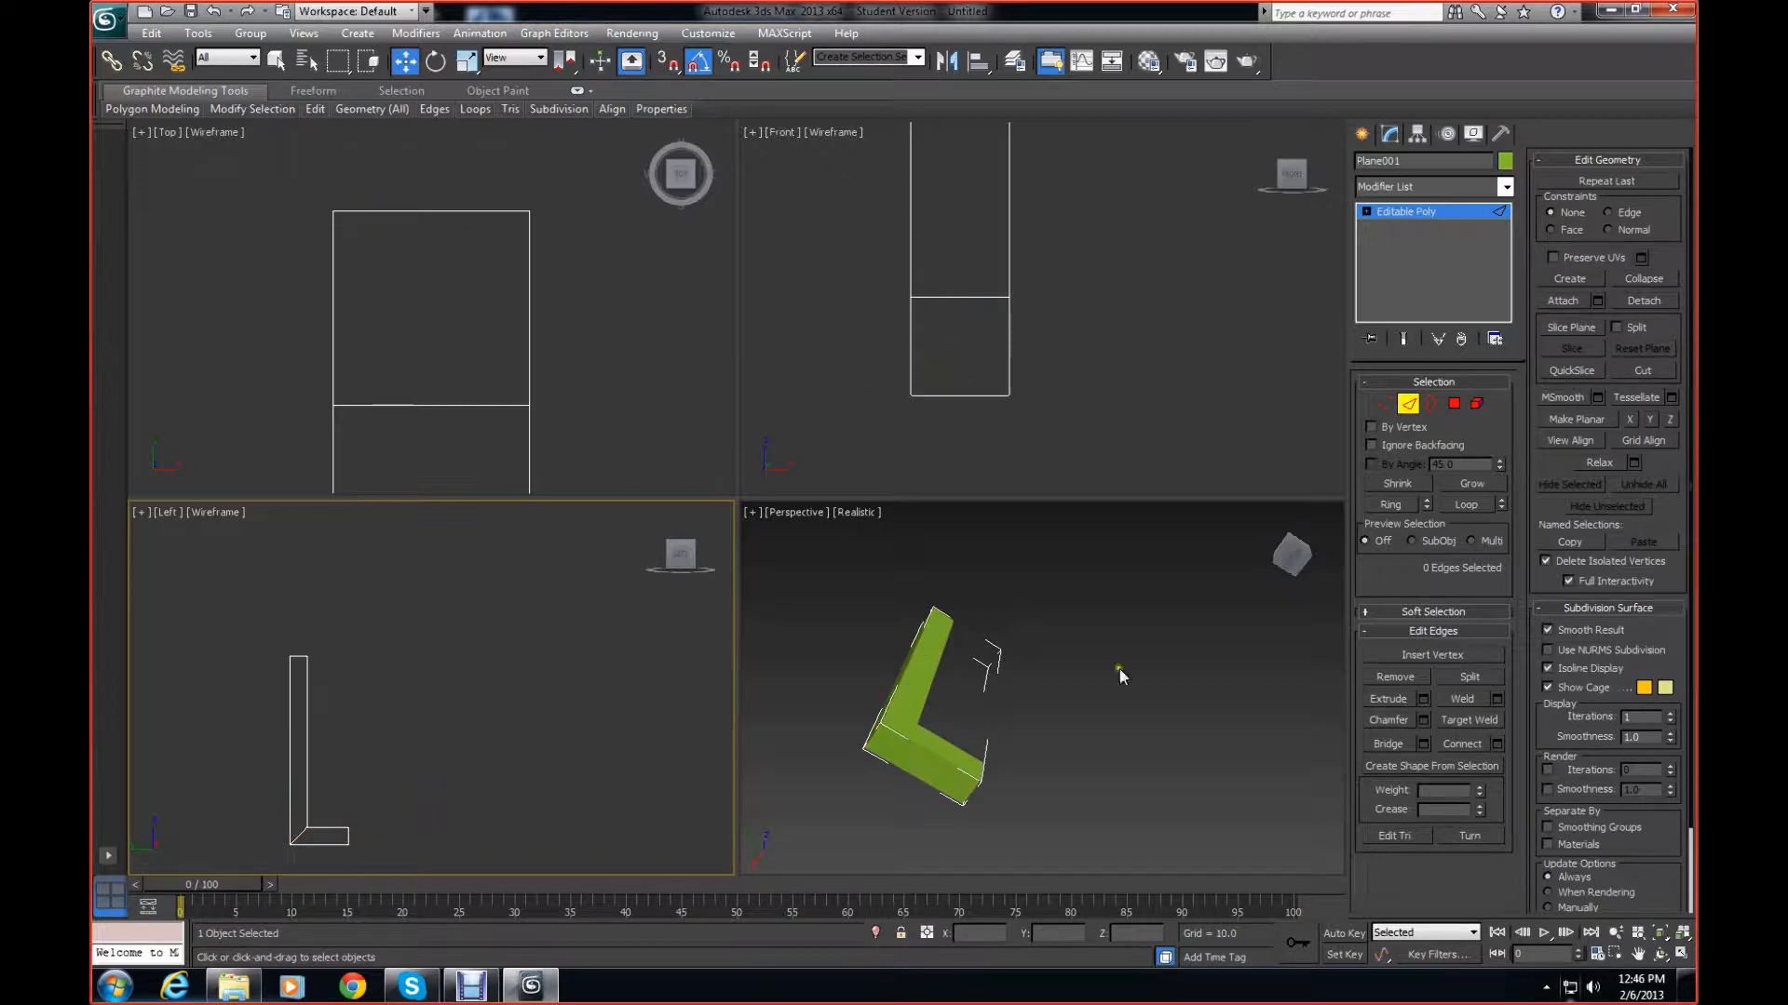
# Inspect the L-shaped piece from several angles, checking its straightened edges and corner joint
pyautogui.moveTo(1292, 556); pyautogui.dragTo(1266, 605)
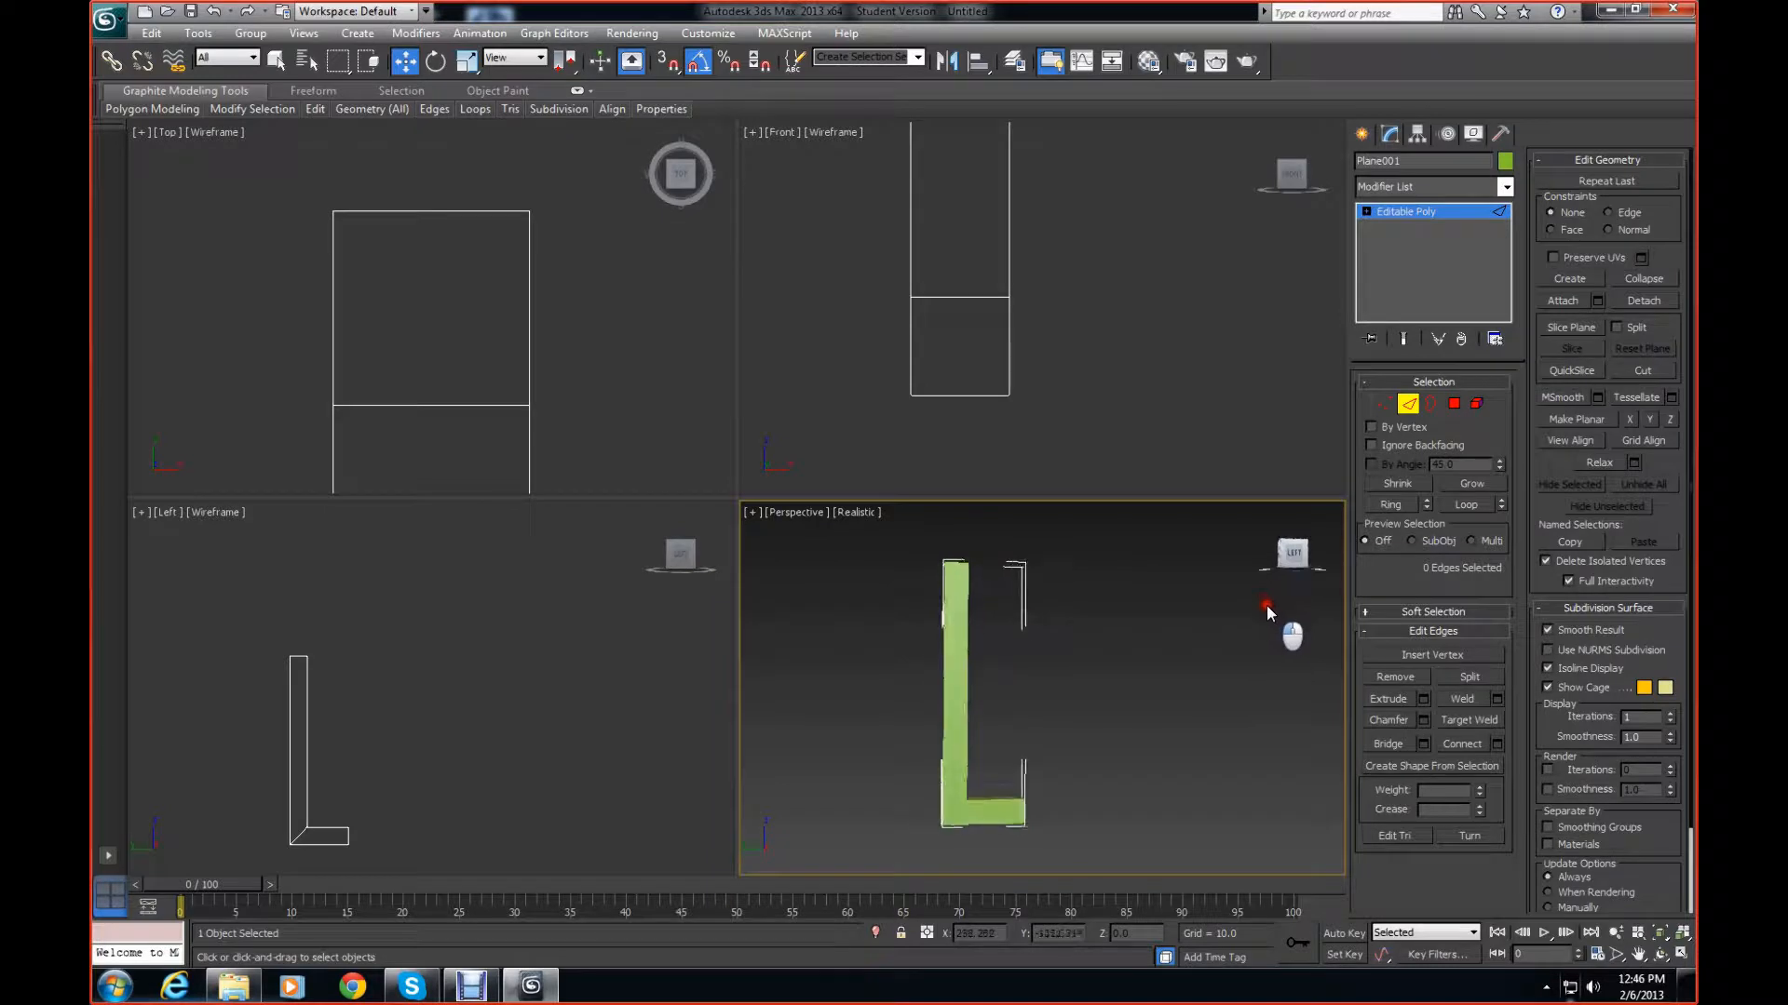
pyautogui.moveTo(447, 725); pyautogui.dragTo(437, 756, button='middle')
pyautogui.scroll(2, 438, 756)
pyautogui.click(245, 691)
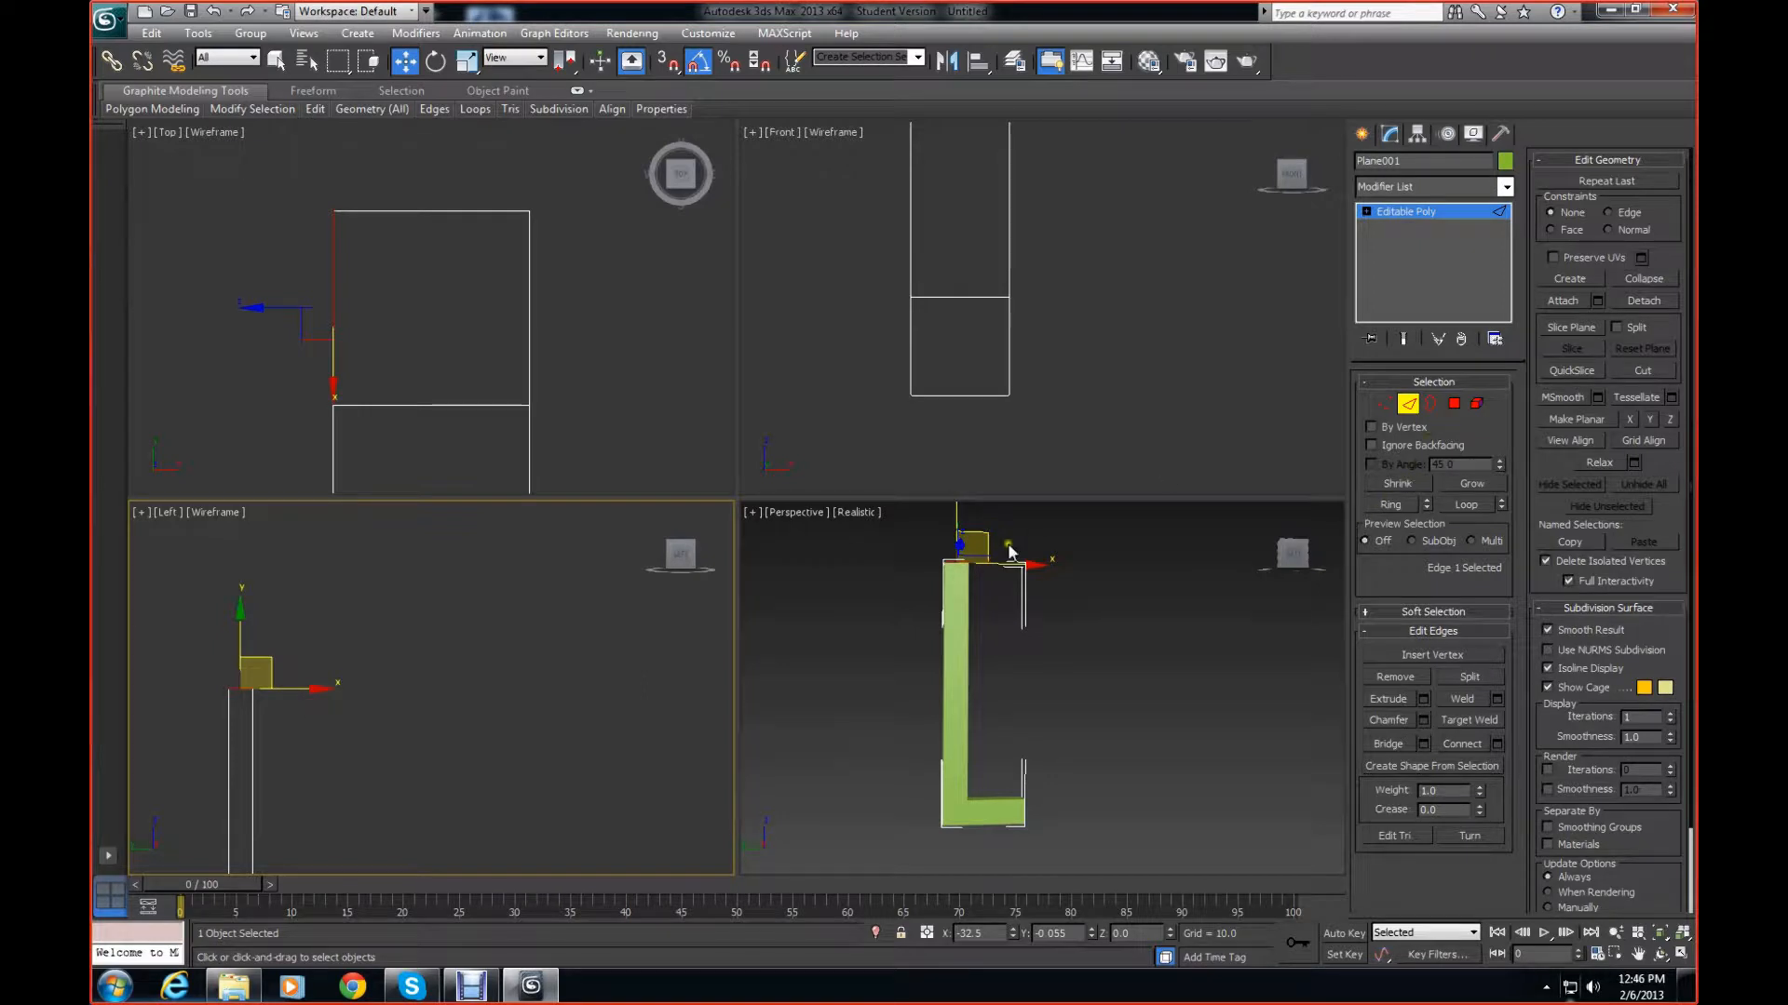
pyautogui.rightClick(669, 570)
pyautogui.moveTo(685, 575)
pyautogui.mouseDown()
pyautogui.moveTo(679, 554)
pyautogui.moveTo(688, 565)
pyautogui.mouseUp()
pyautogui.click(689, 566)
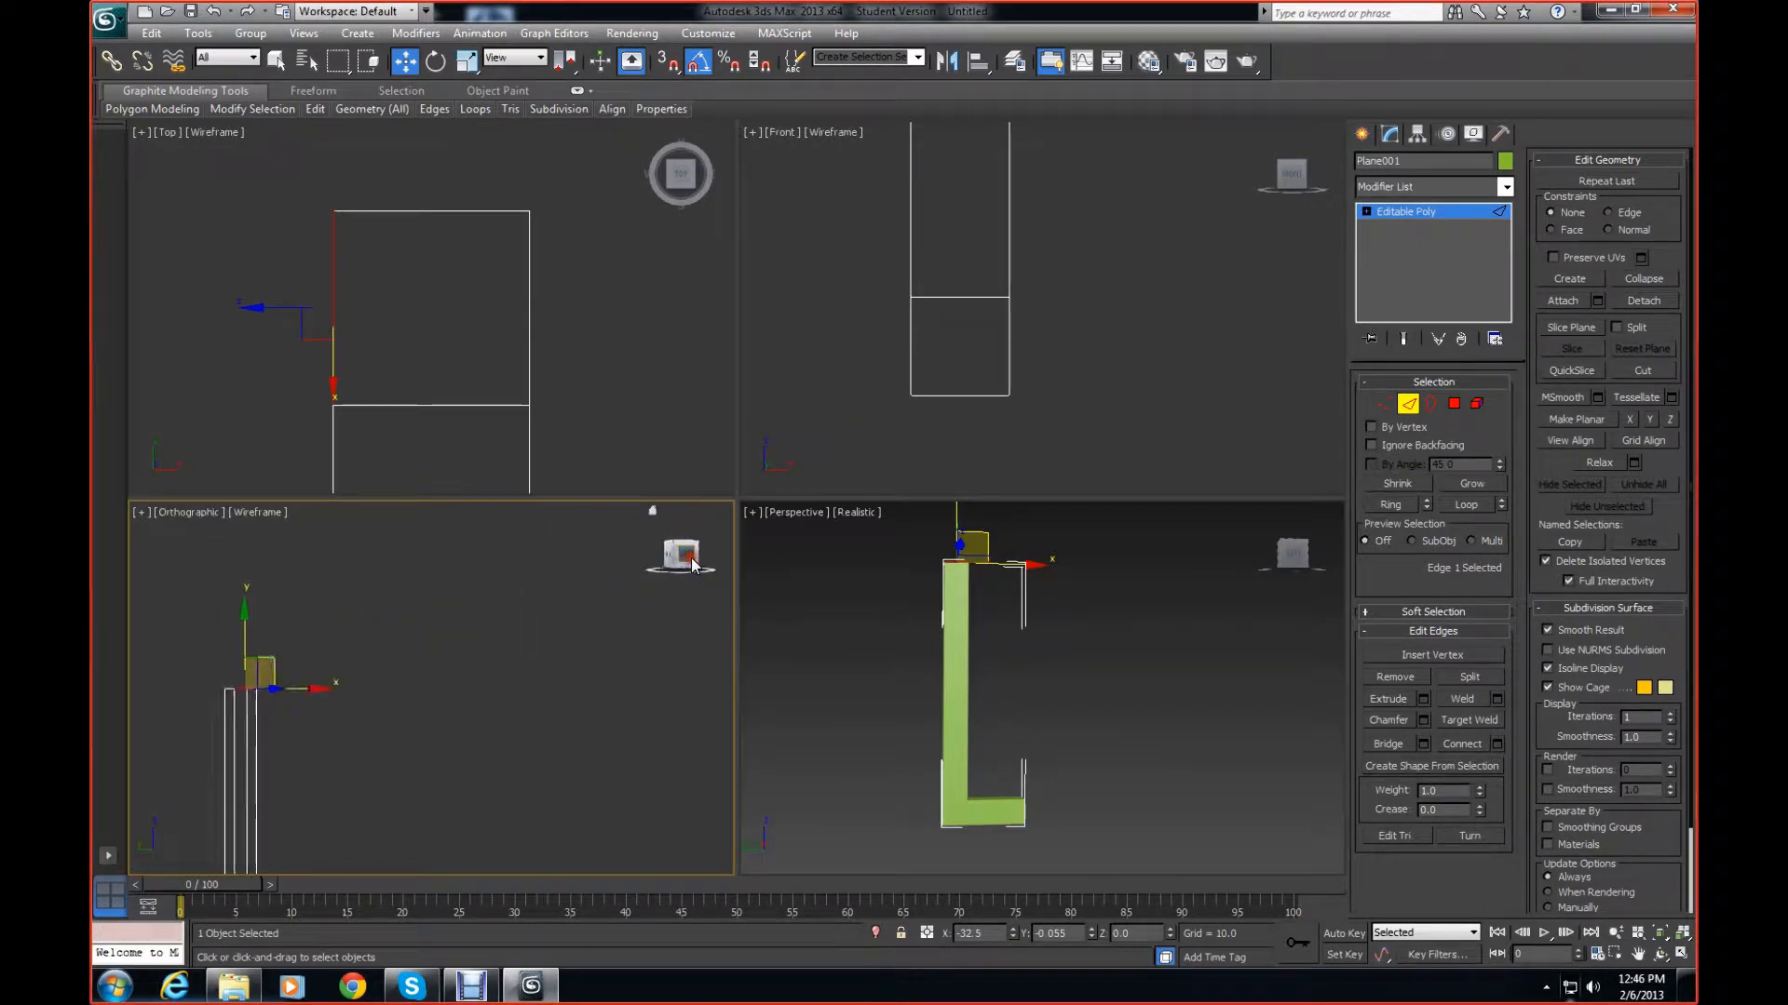
pyautogui.click(1230, 594)
pyautogui.scroll(-3, 1182, 652)
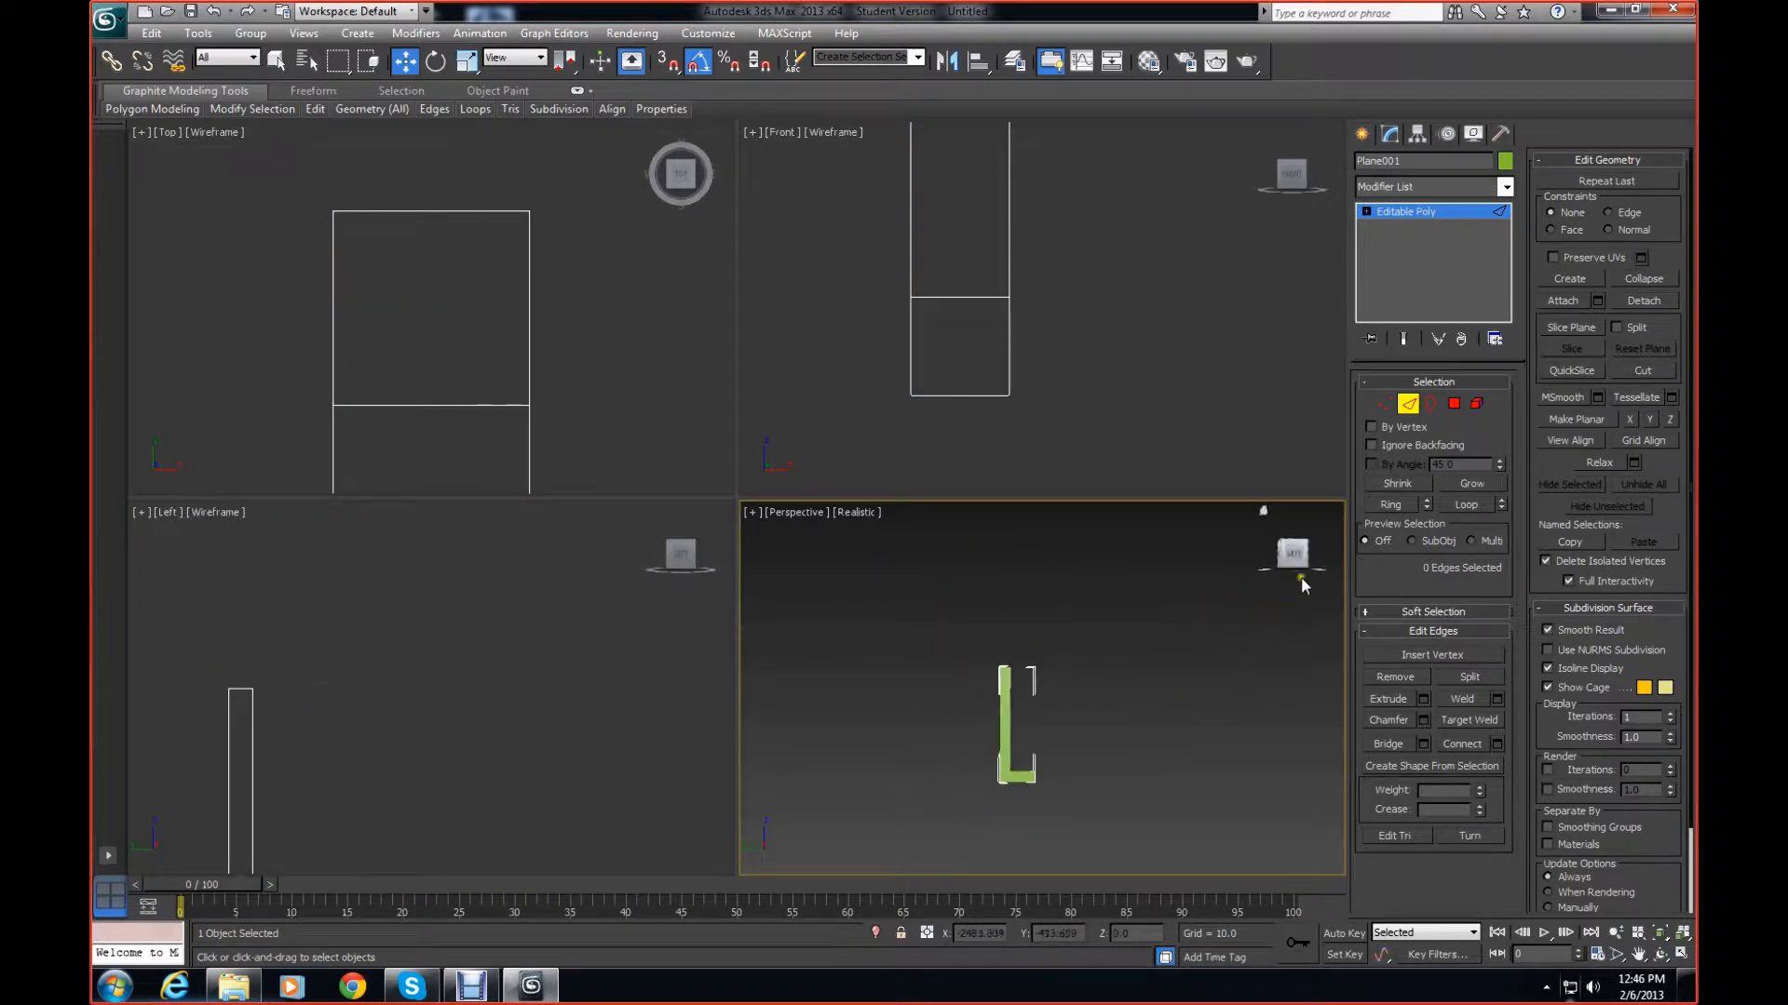
pyautogui.moveTo(1297, 561); pyautogui.dragTo(1180, 609)
pyautogui.scroll(3, 1057, 635)
pyautogui.scroll(2, 1057, 635)
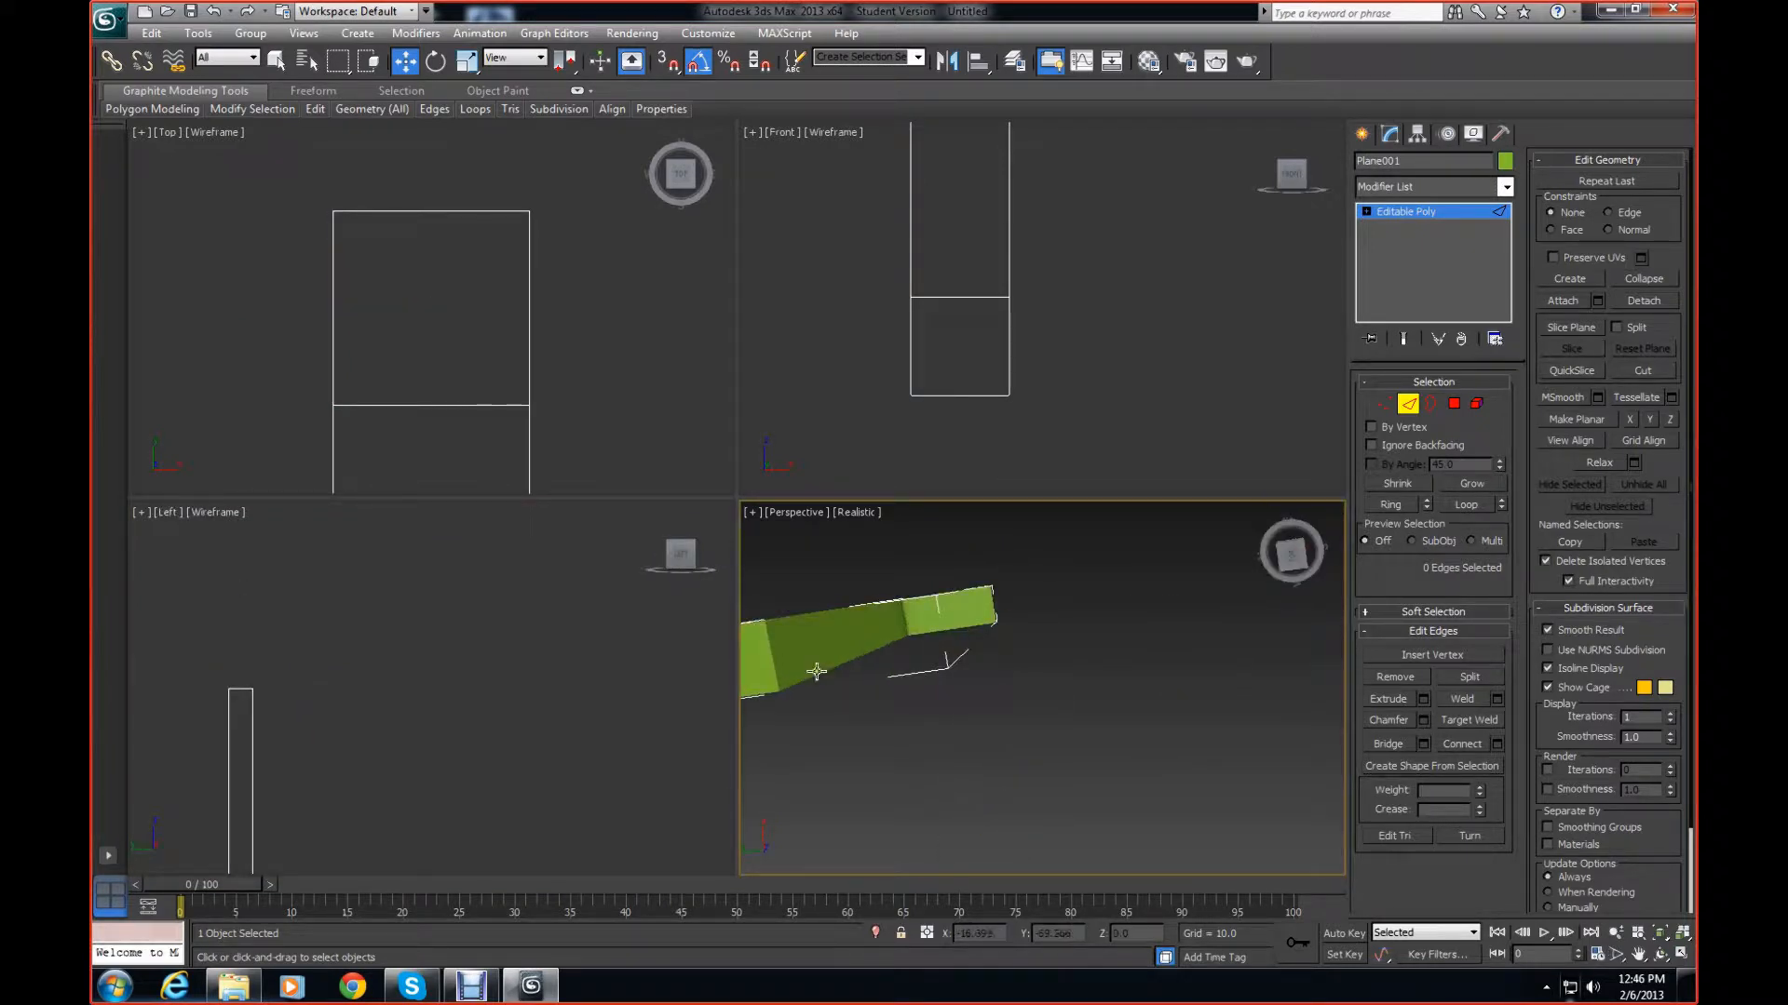
pyautogui.moveTo(816, 671); pyautogui.dragTo(1133, 663, button='middle')
pyautogui.click(1454, 406)
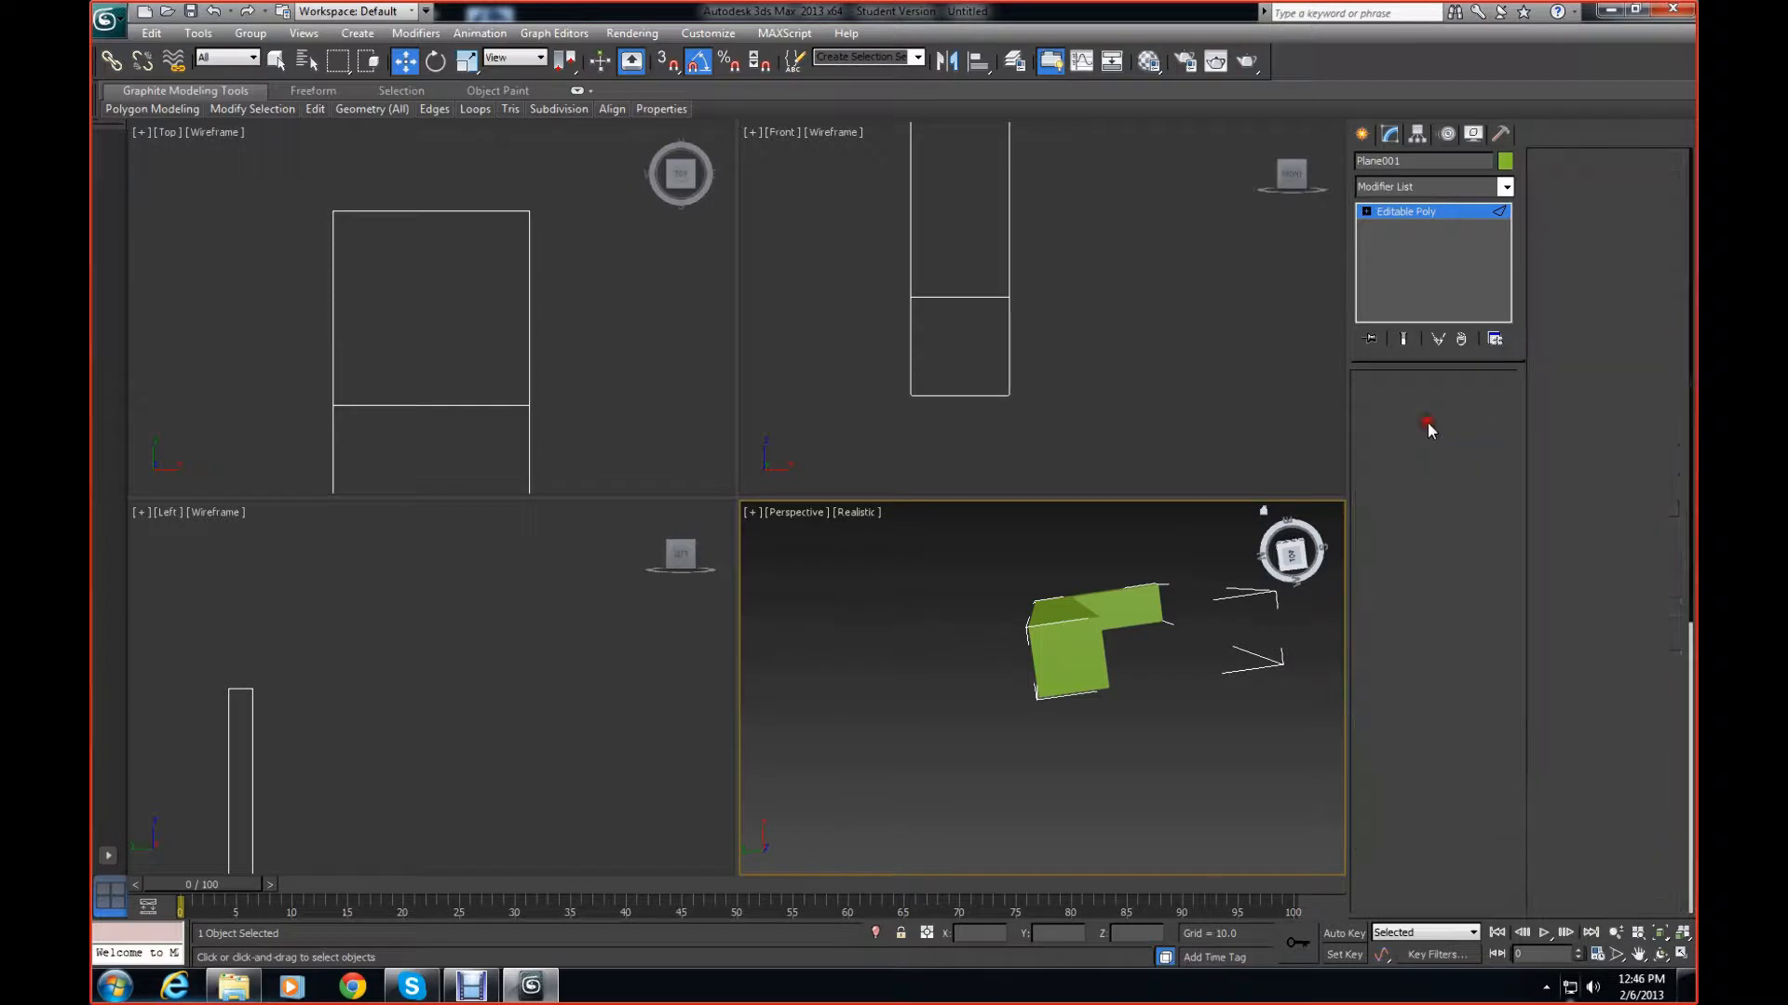
pyautogui.click(1160, 662)
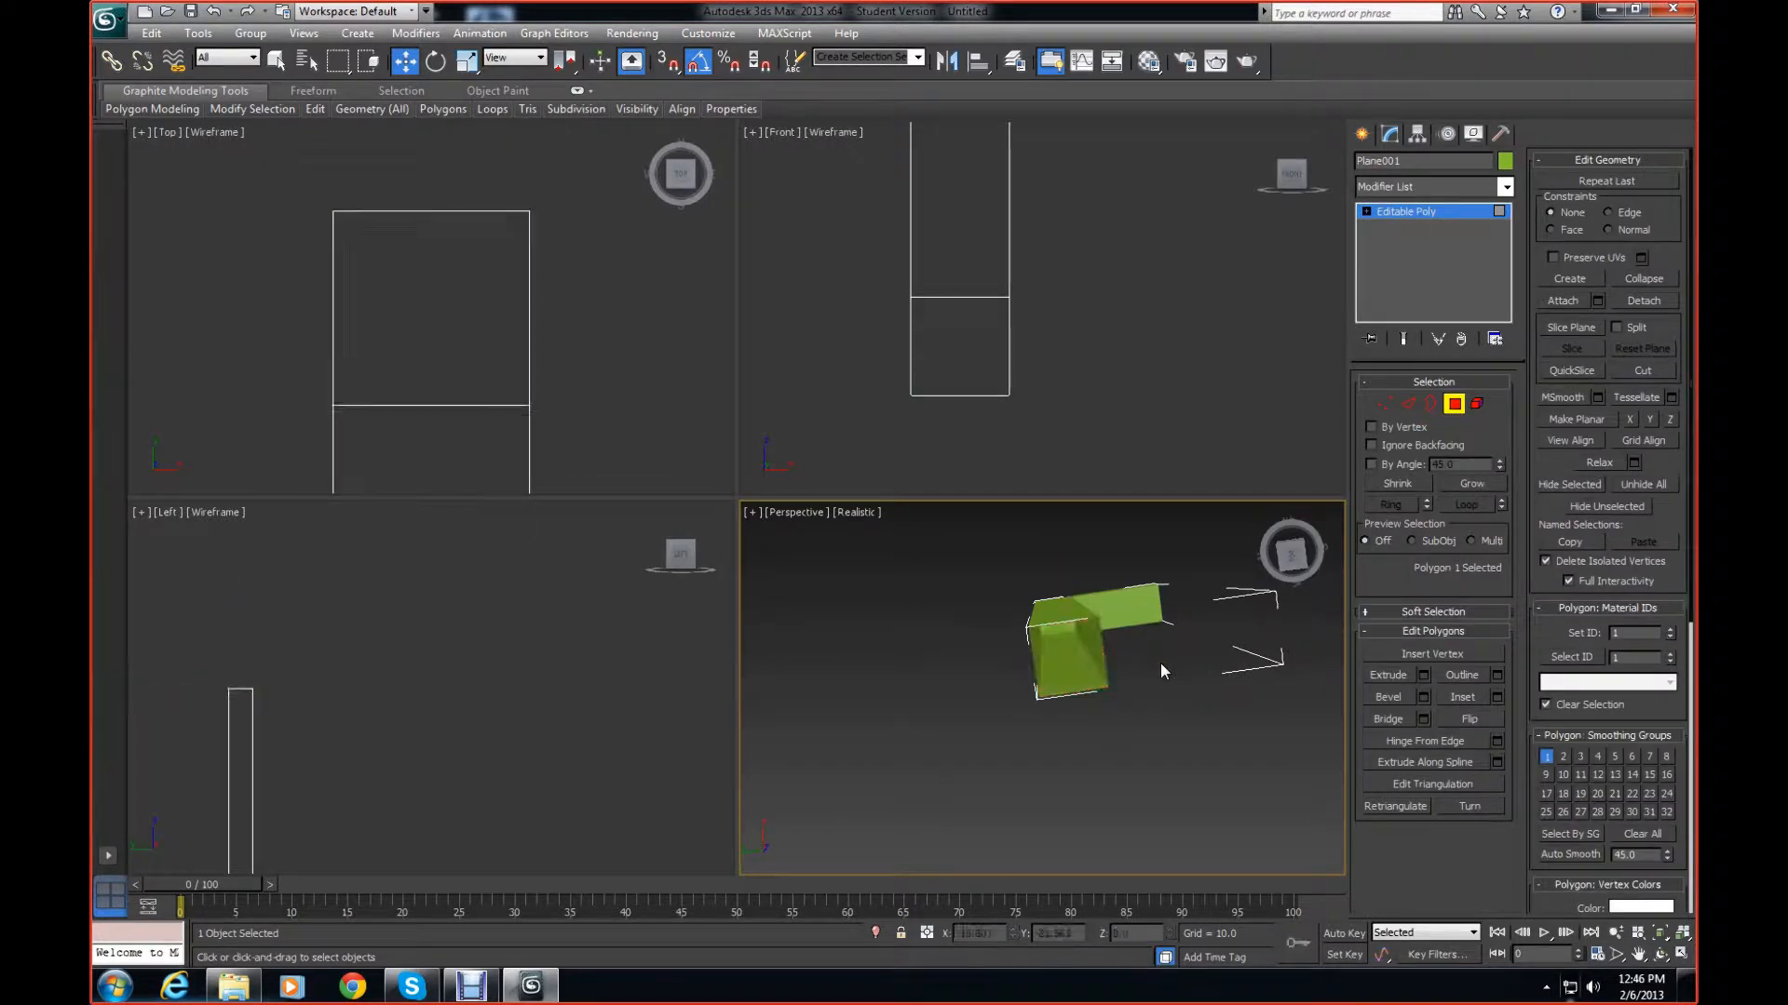
pyautogui.rightClick(1287, 558)
pyautogui.click(1281, 559)
pyautogui.click(1289, 556)
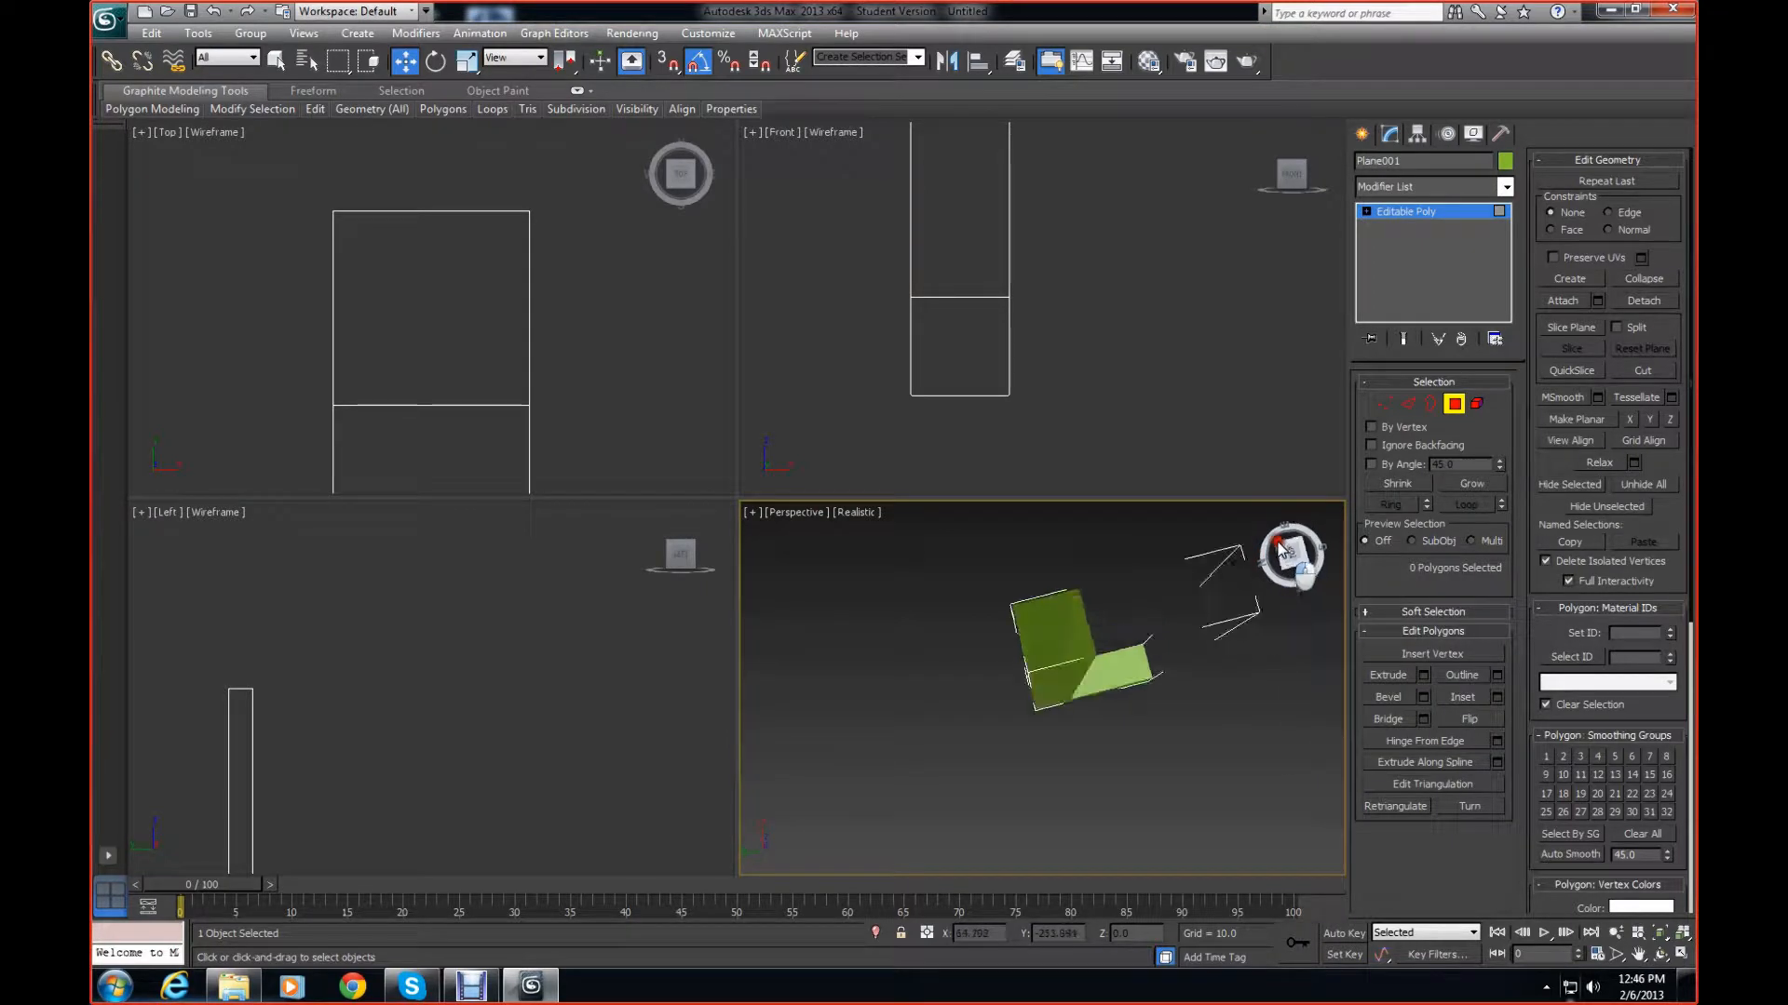
# Try rotating the open border at the column's top end, undo the rotation, and clear the selection
pyautogui.click(1431, 404)
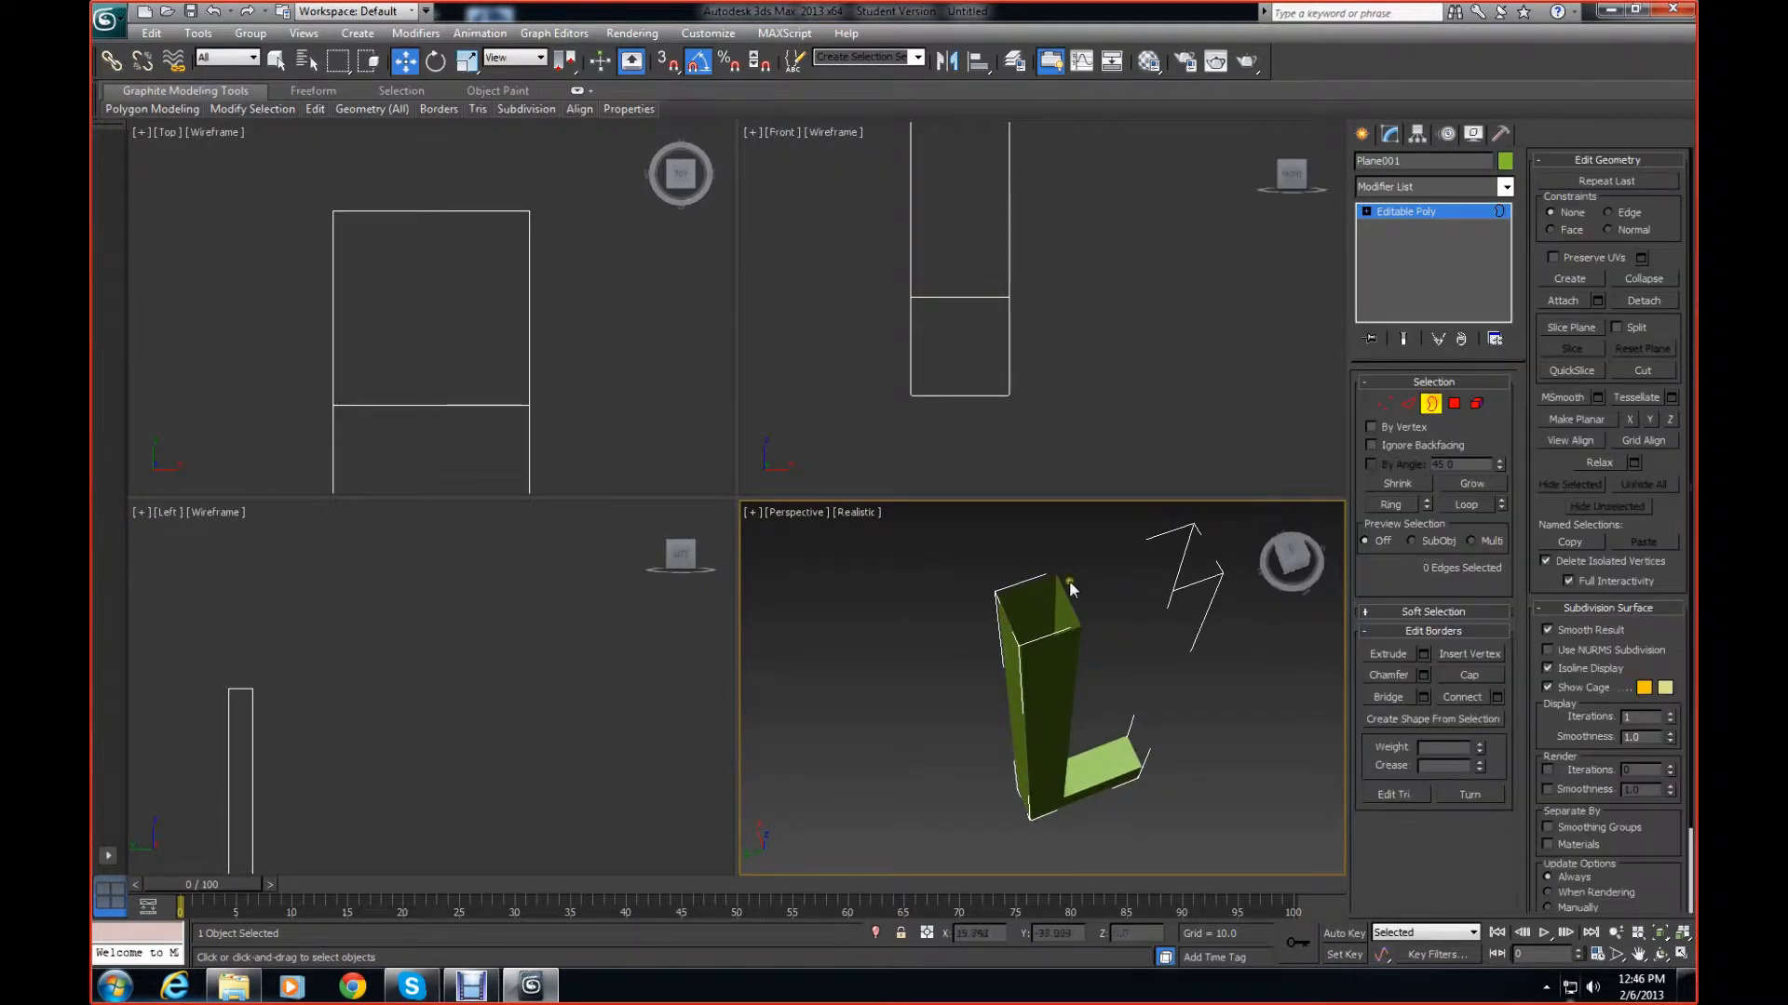
pyautogui.click(1067, 601)
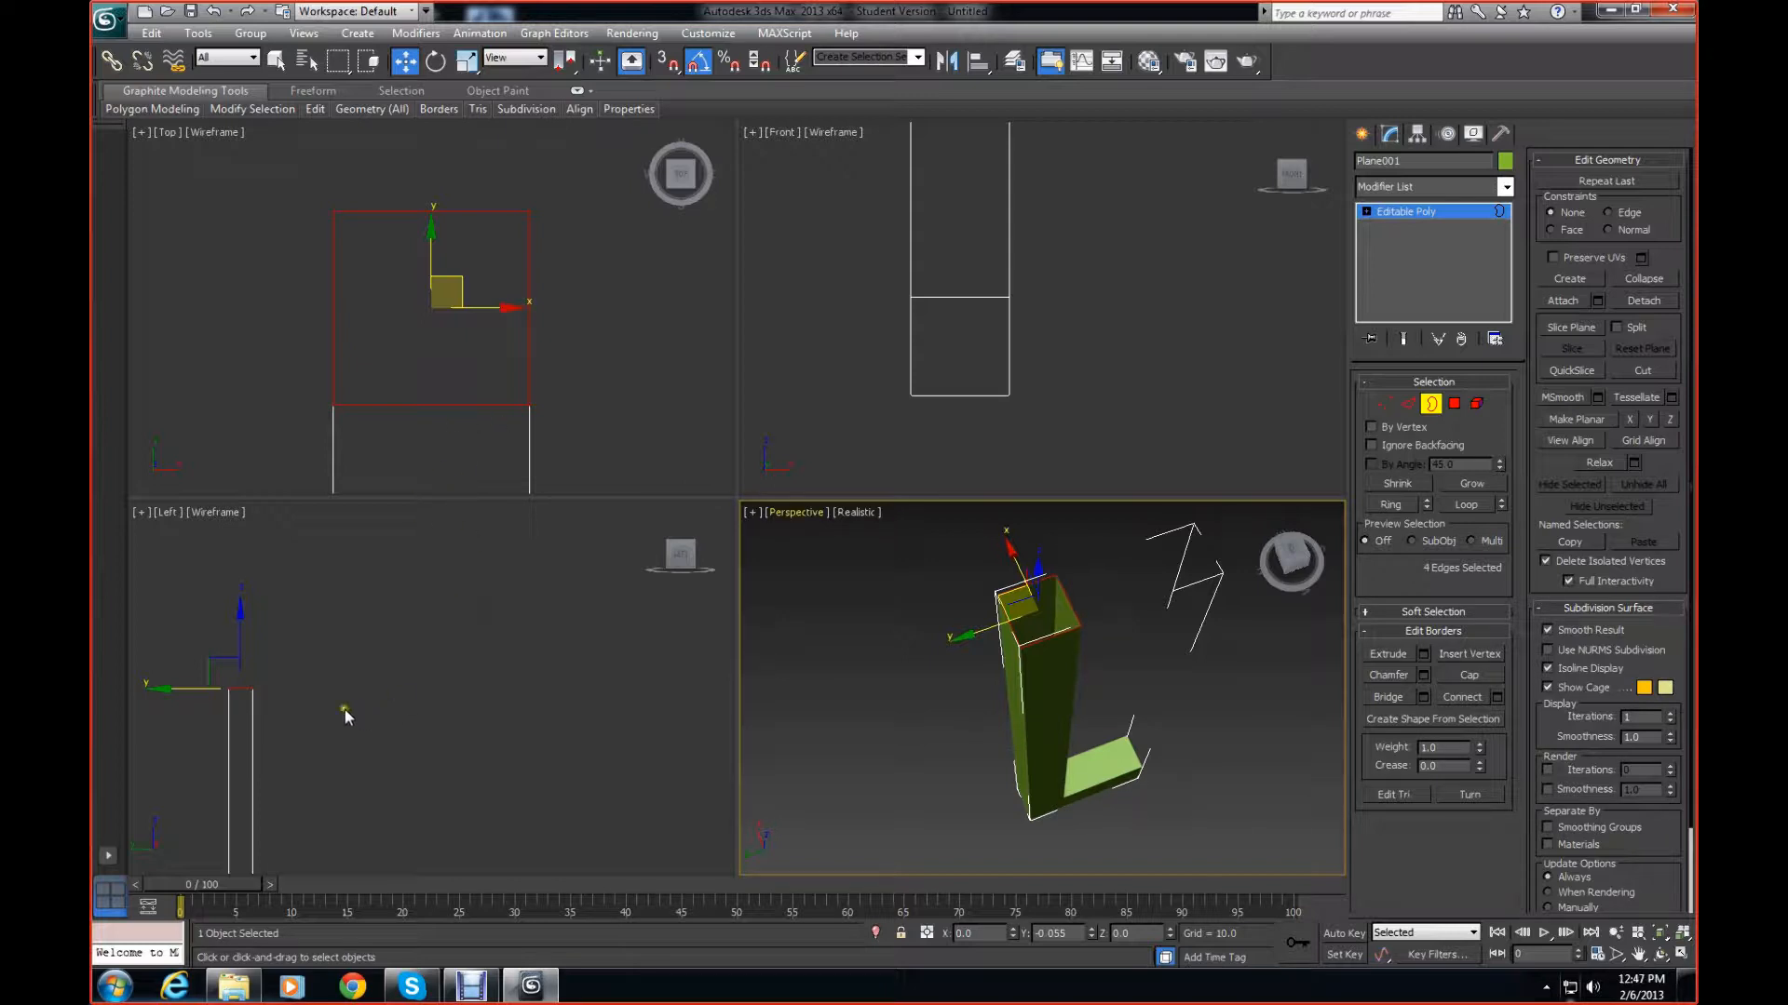
pyautogui.click(436, 61)
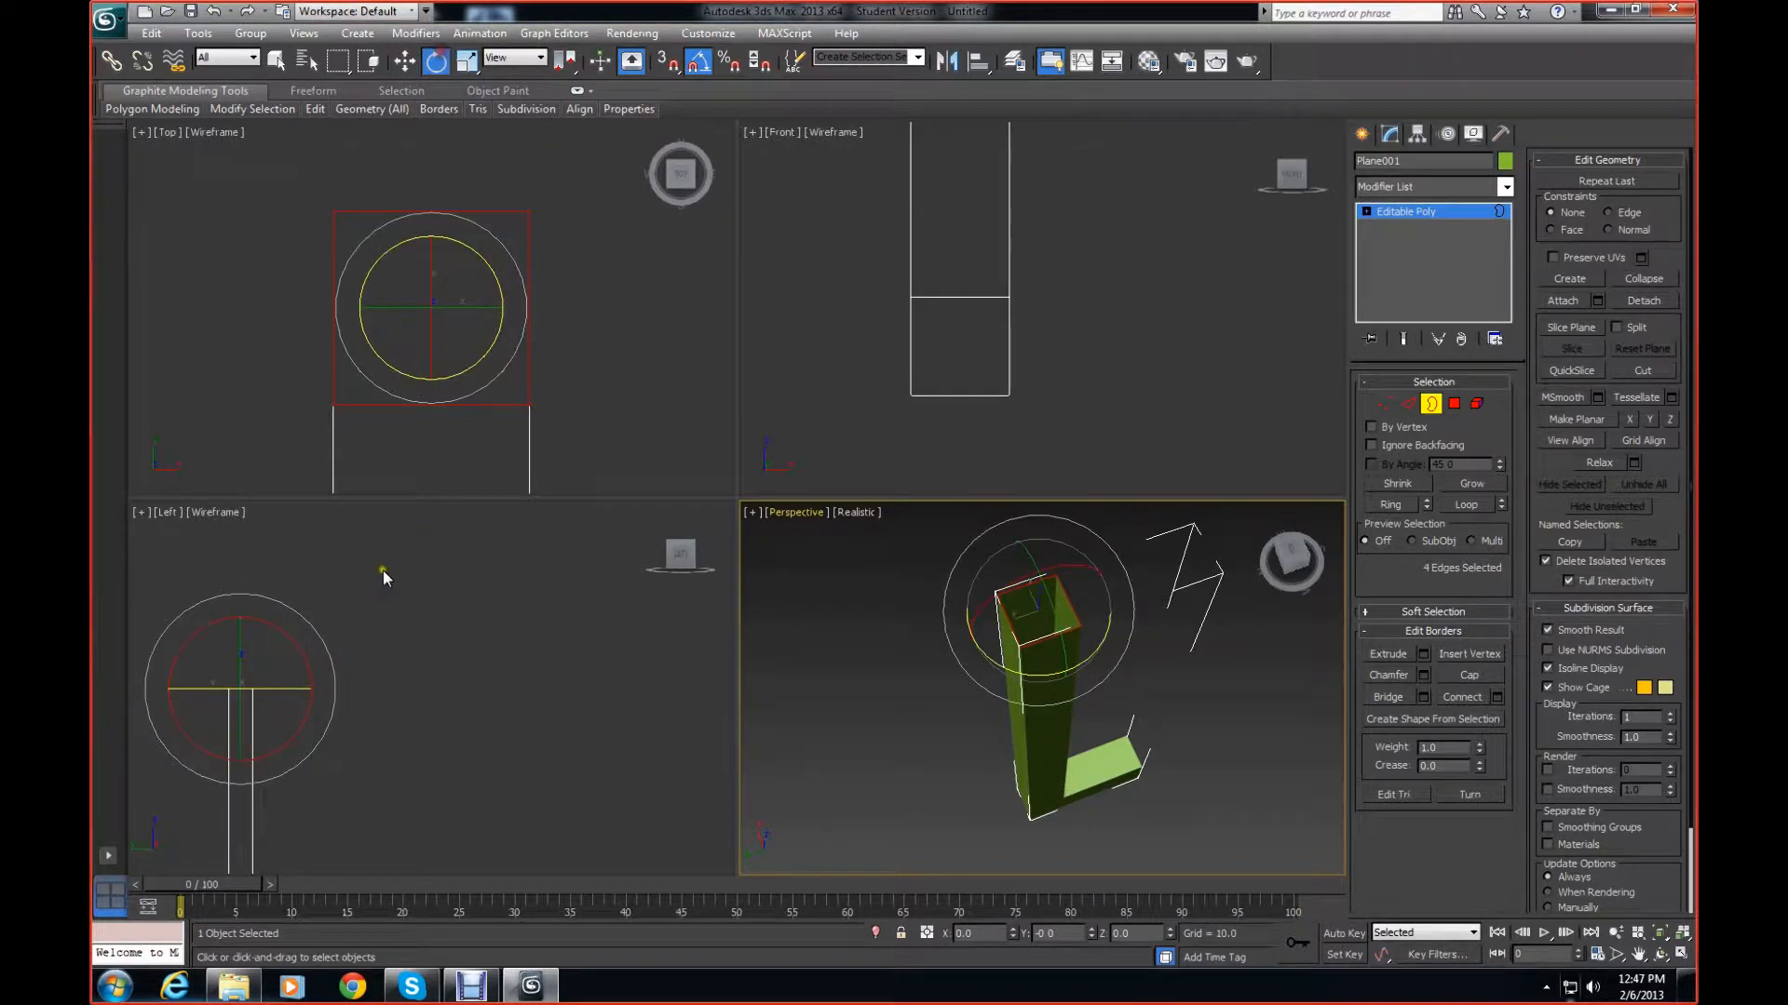
pyautogui.moveTo(309, 708); pyautogui.dragTo(218, 759)
pyautogui.hotkey('ctrl', 'z')
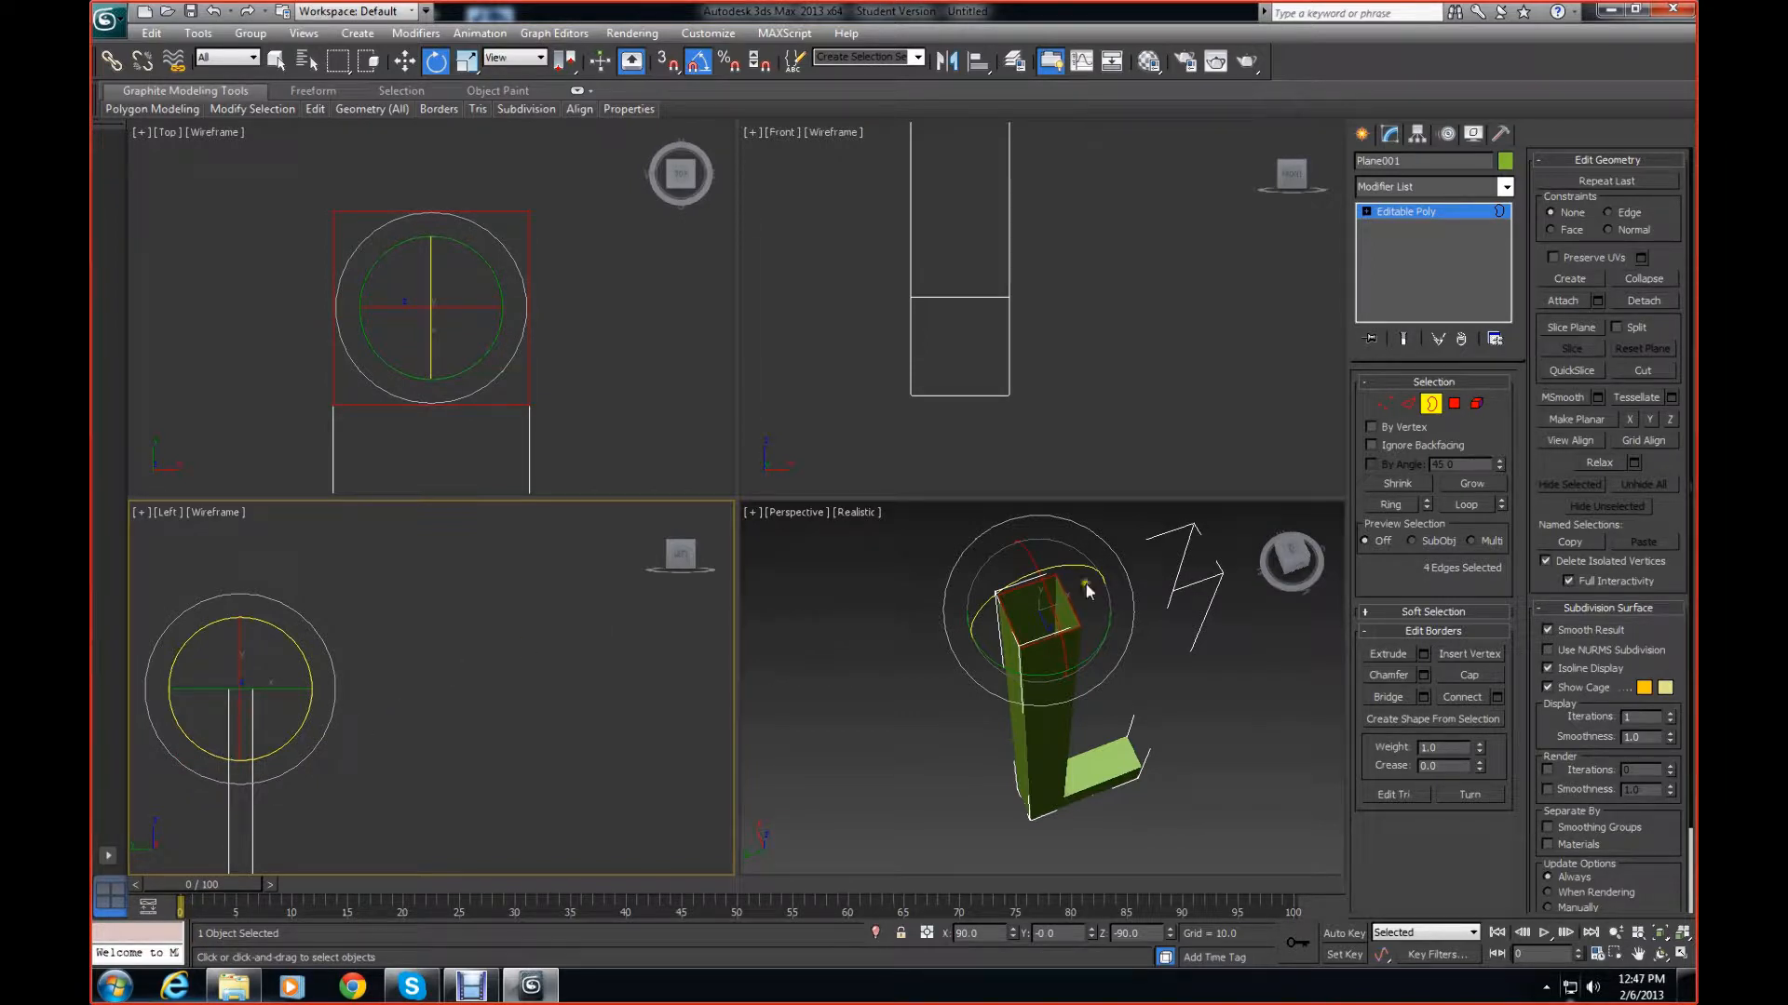
pyautogui.click(824, 643)
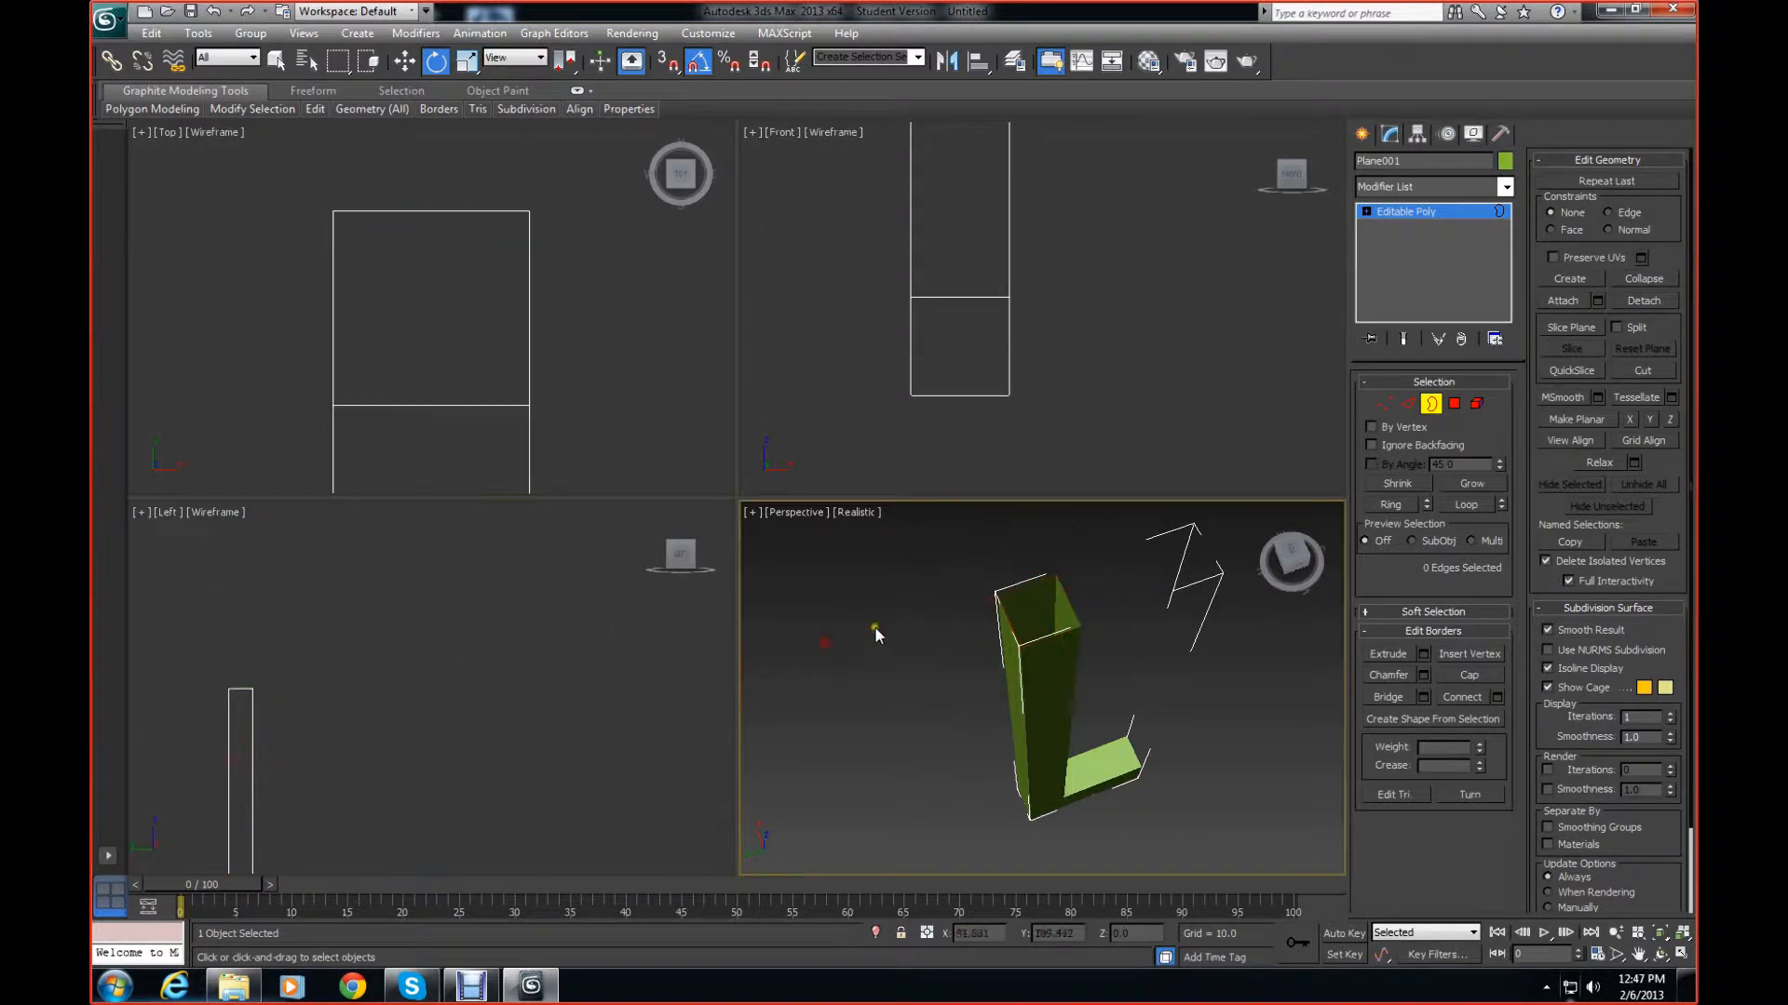
# Mirror the L-shaped piece with a Symmetry modifier on the Z axis with Flip enabled, and collapse it into the editable poly
pyautogui.scroll(-3, 1110, 627)
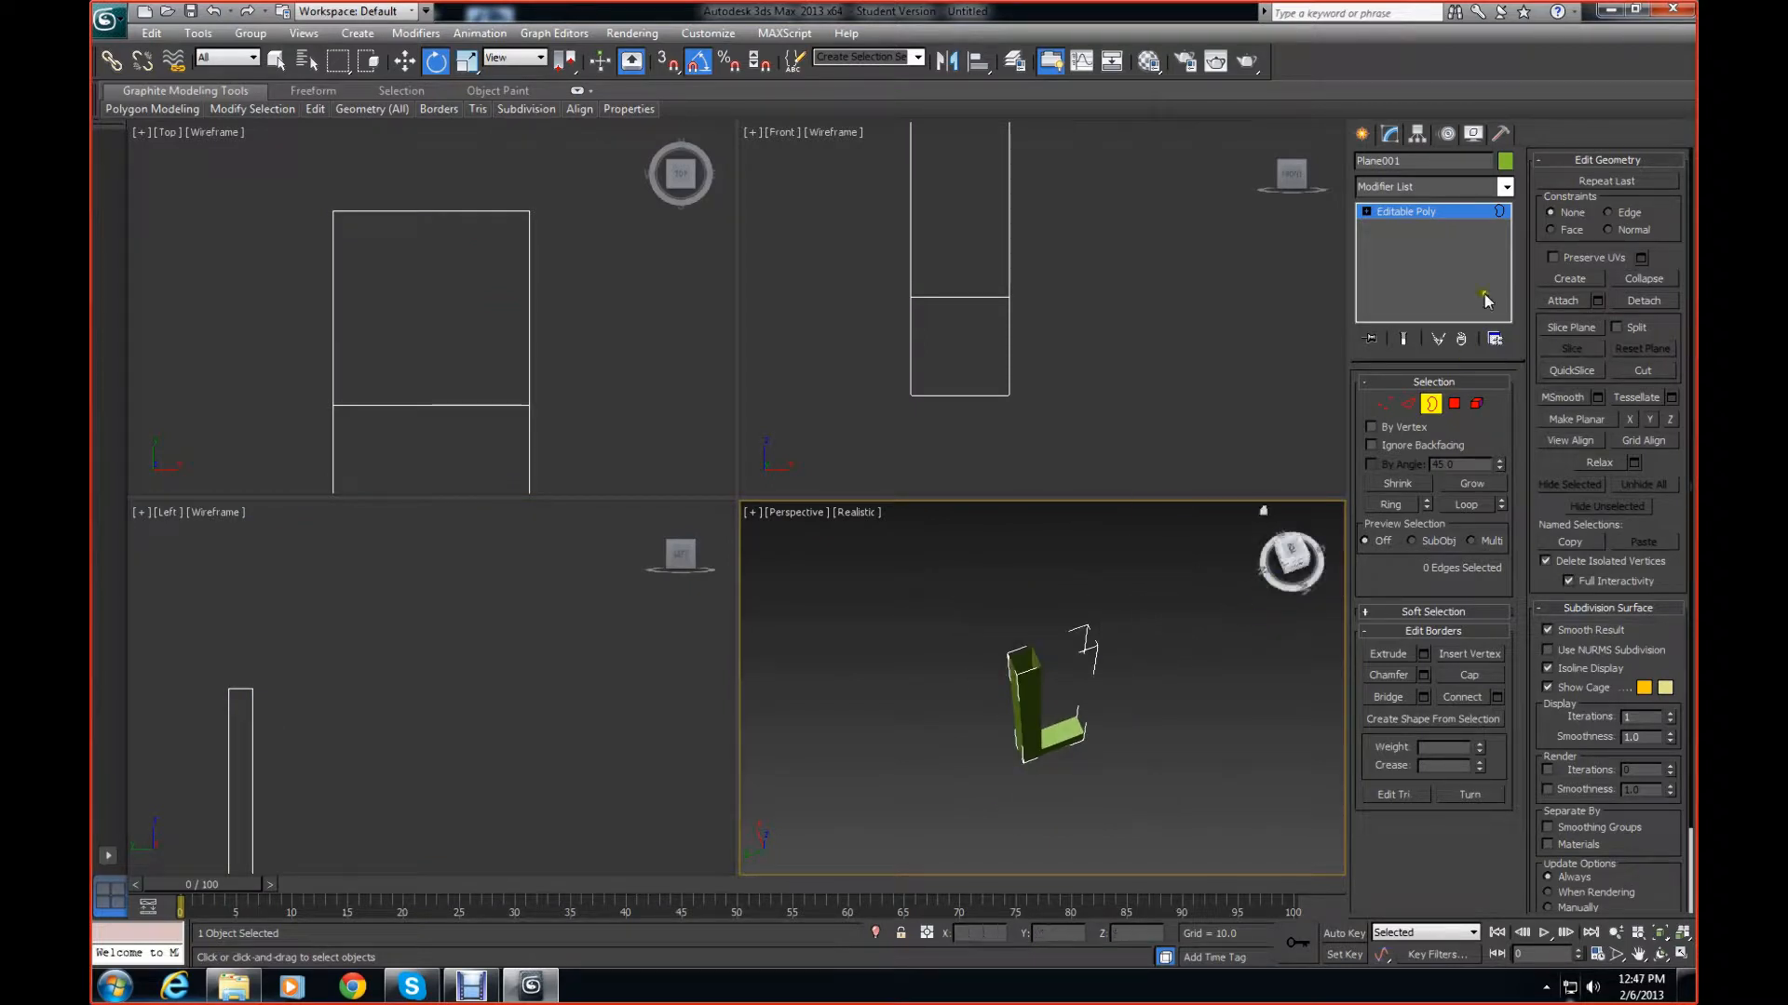
pyautogui.click(1431, 403)
pyautogui.click(1504, 186)
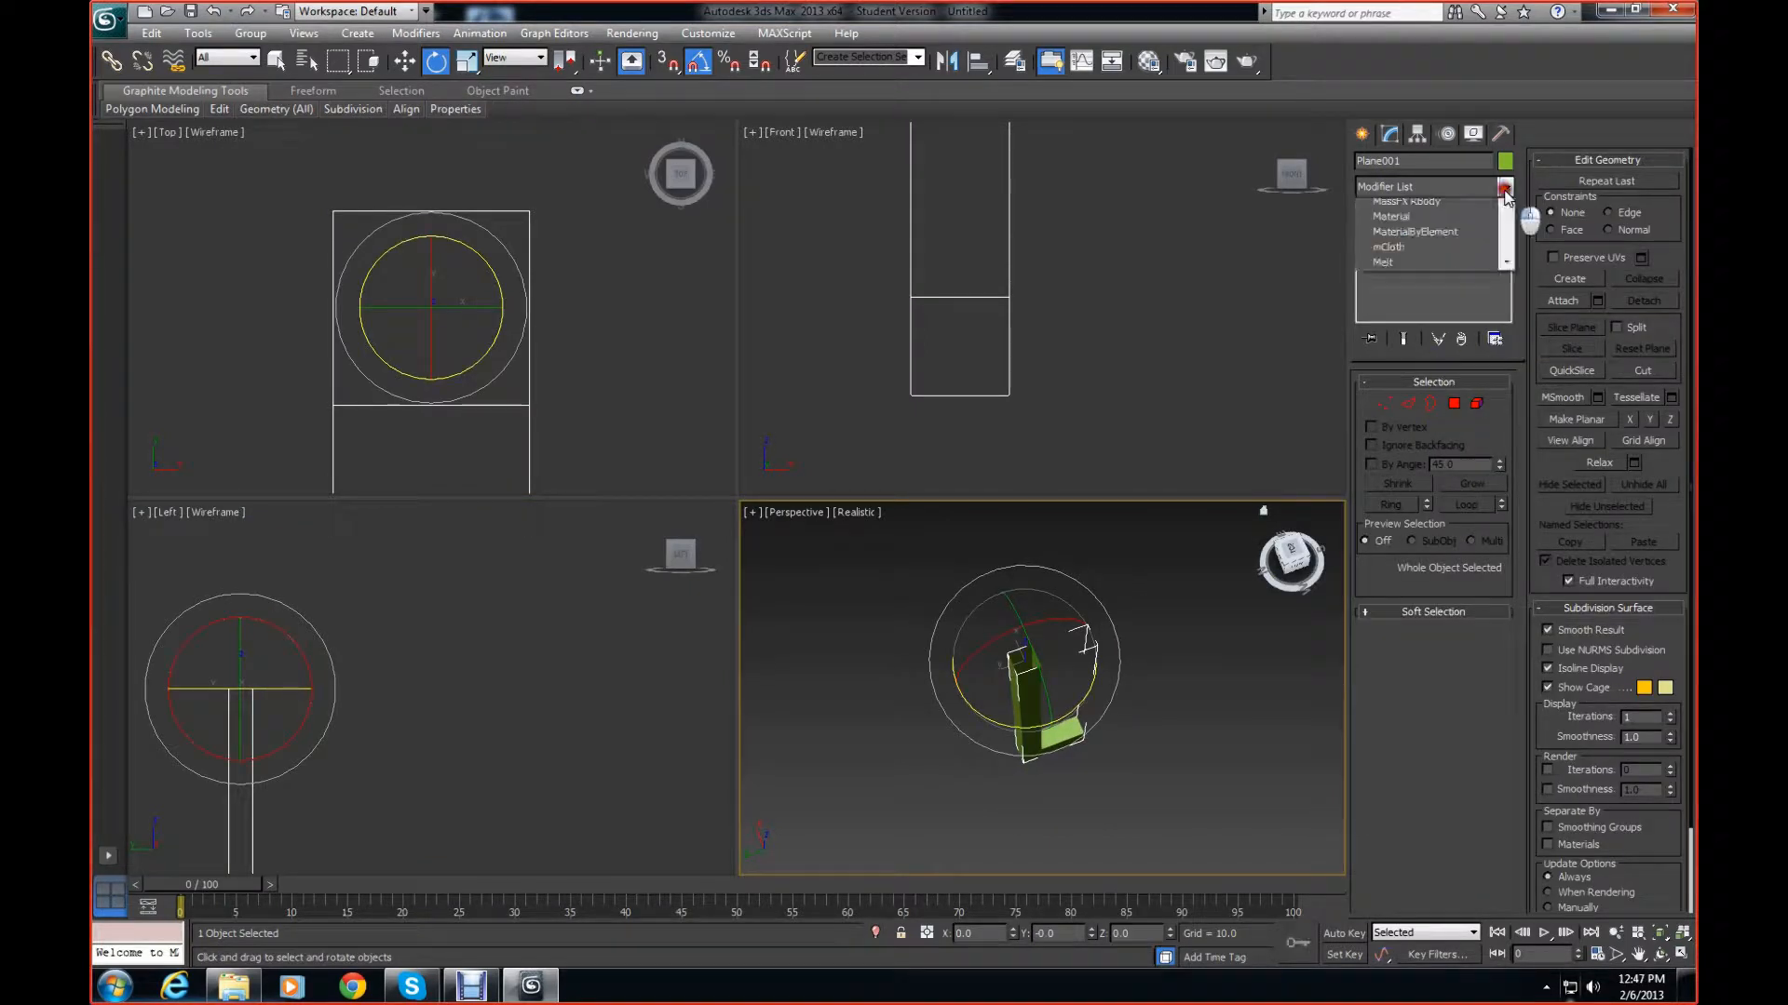
pyautogui.scroll(-10, 1453, 558)
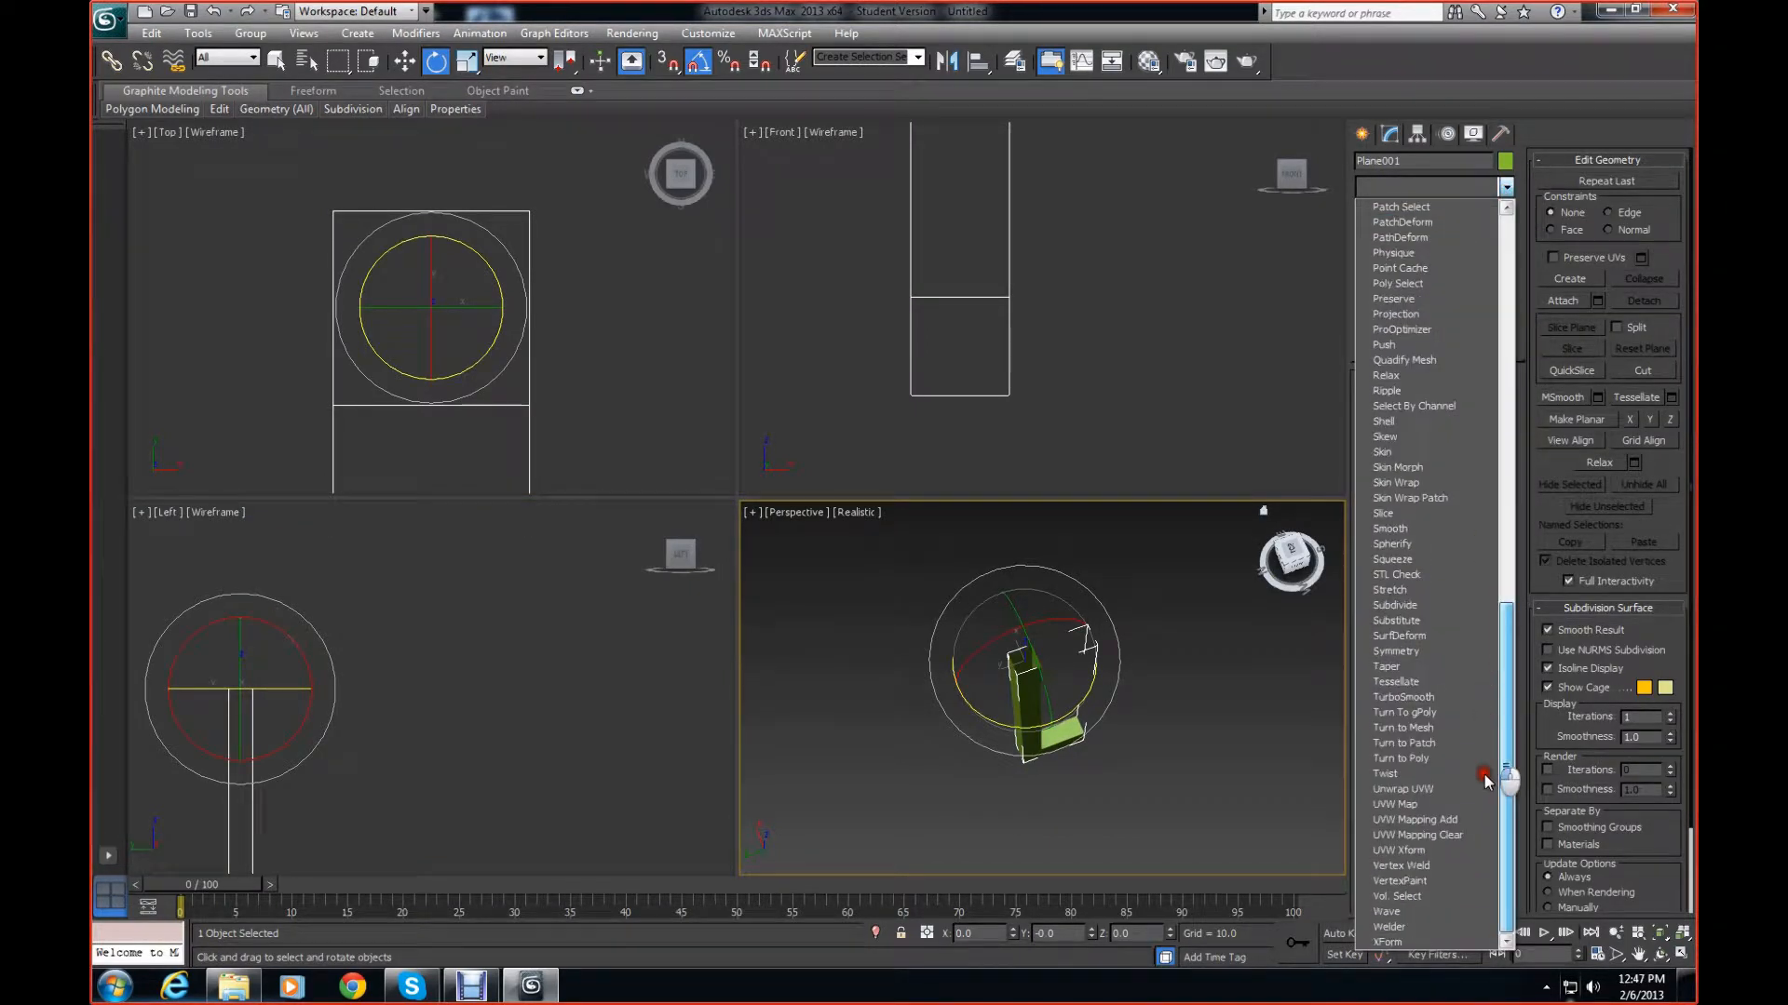
pyautogui.click(1443, 652)
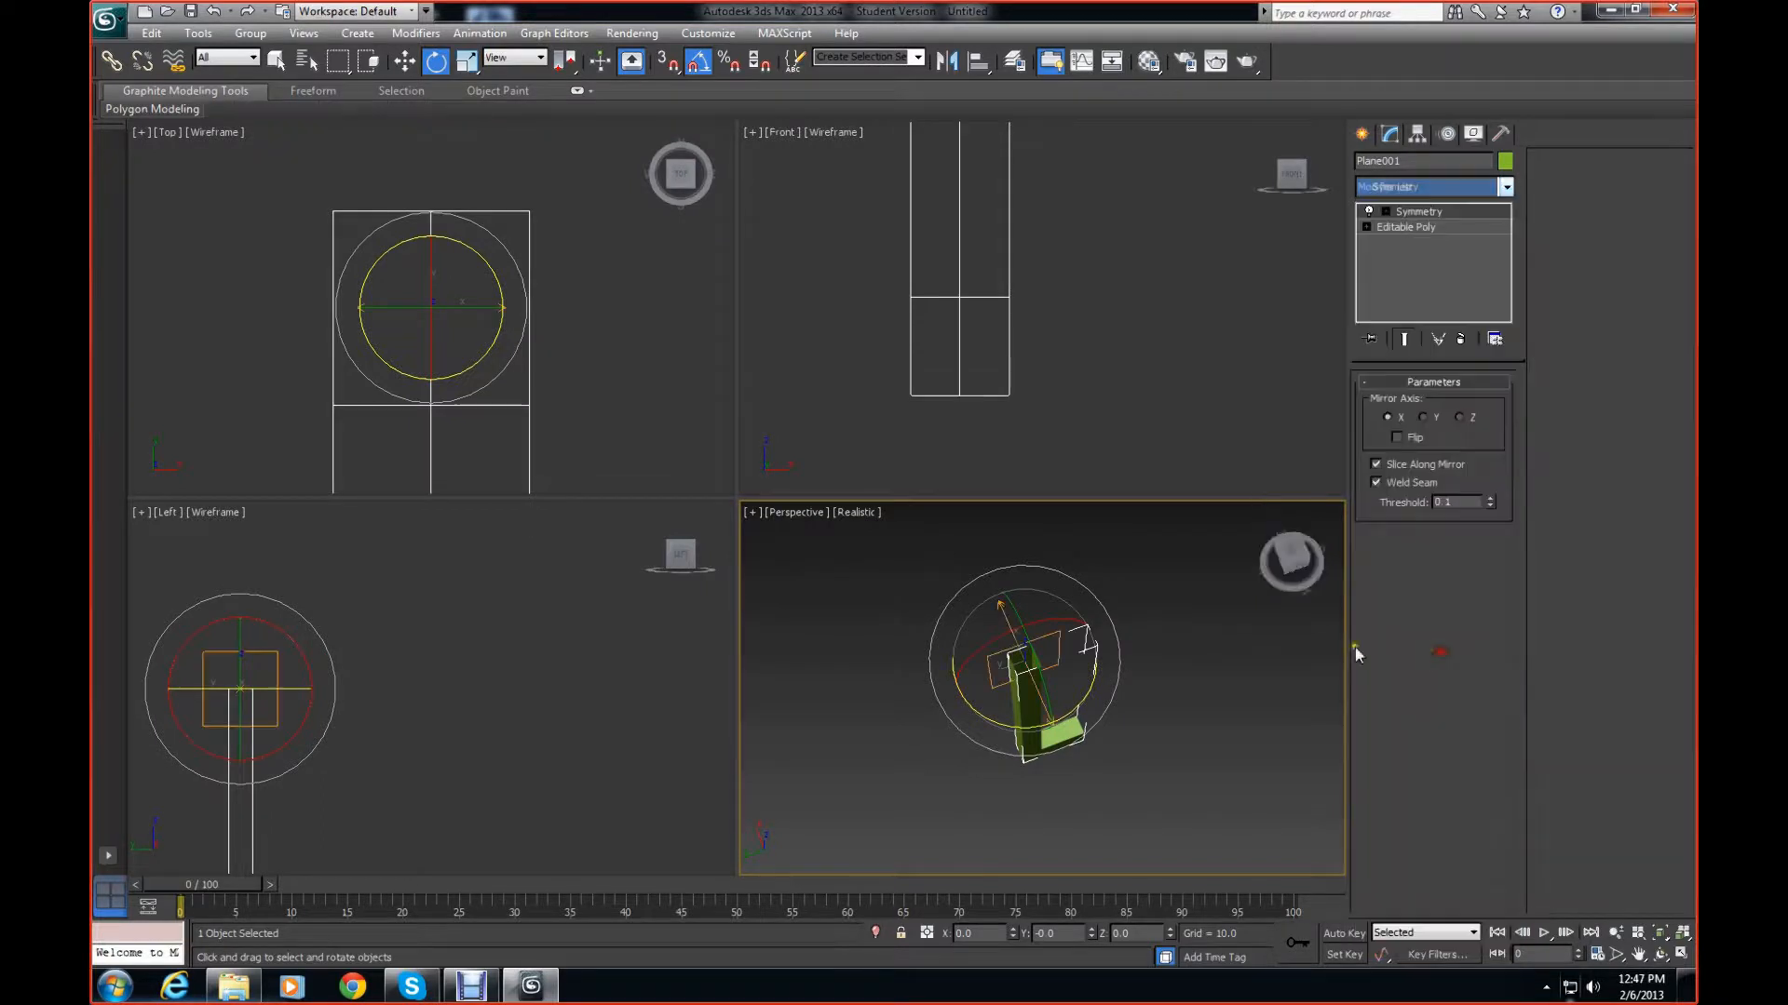
pyautogui.click(1422, 417)
pyautogui.click(1456, 418)
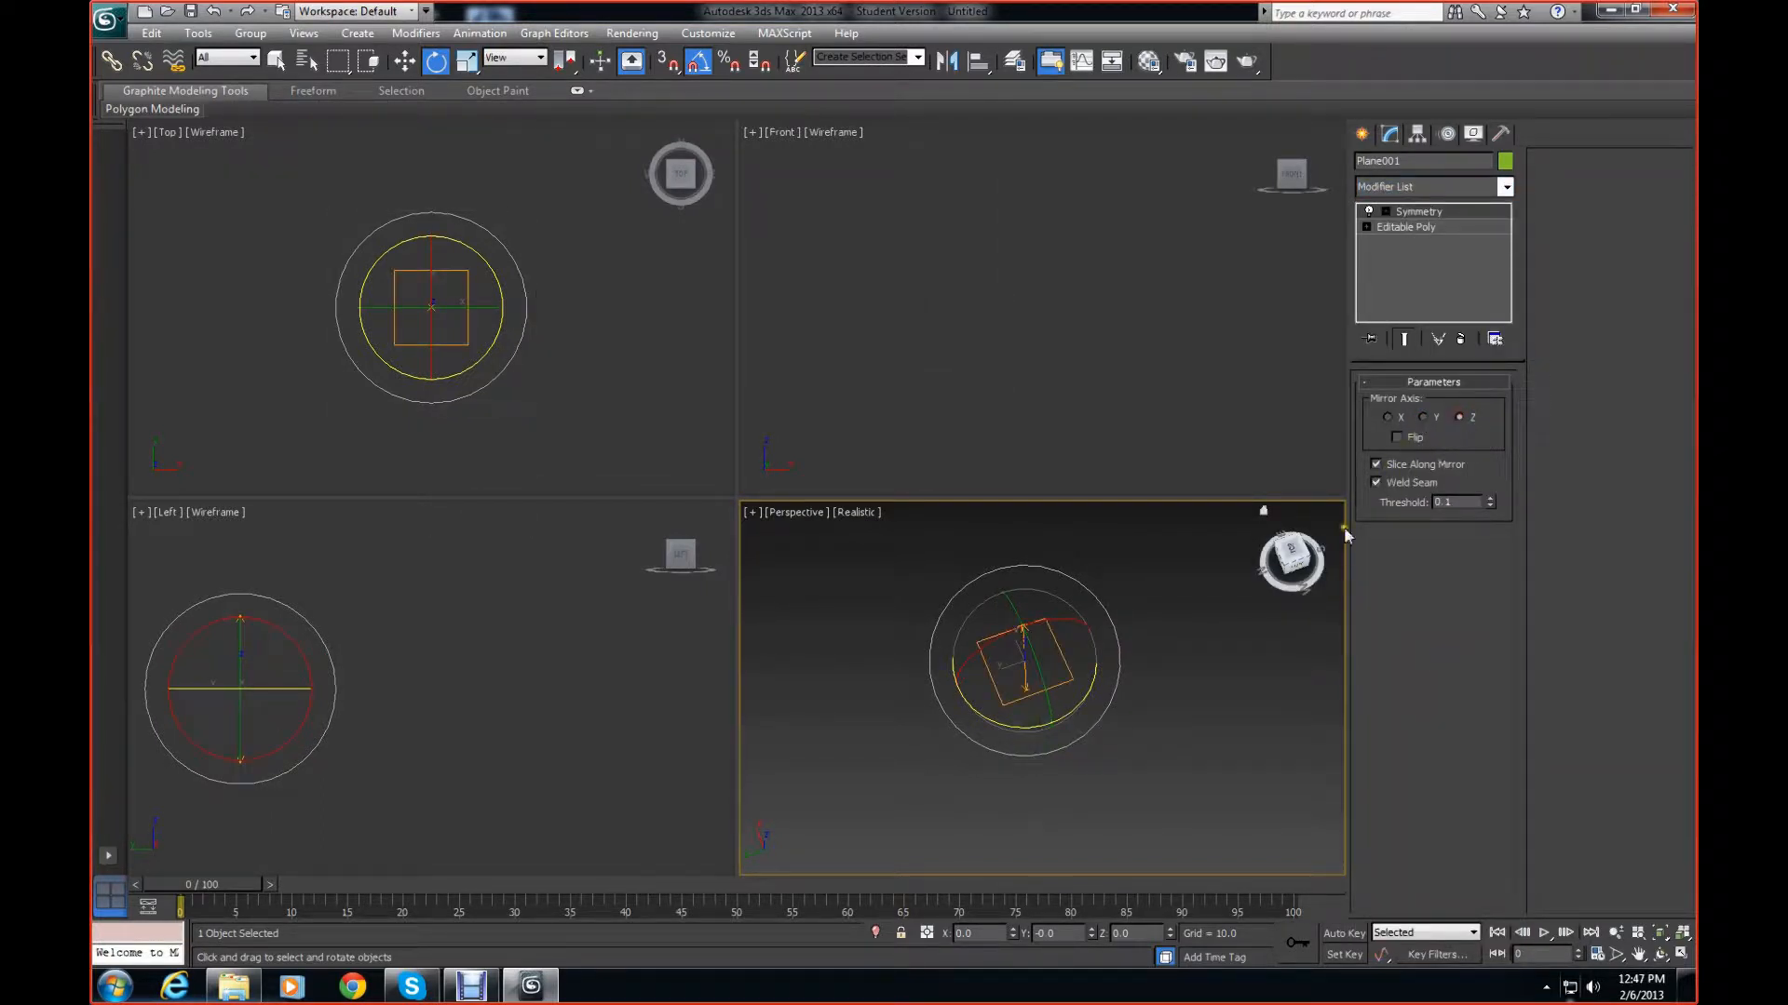
pyautogui.click(1395, 437)
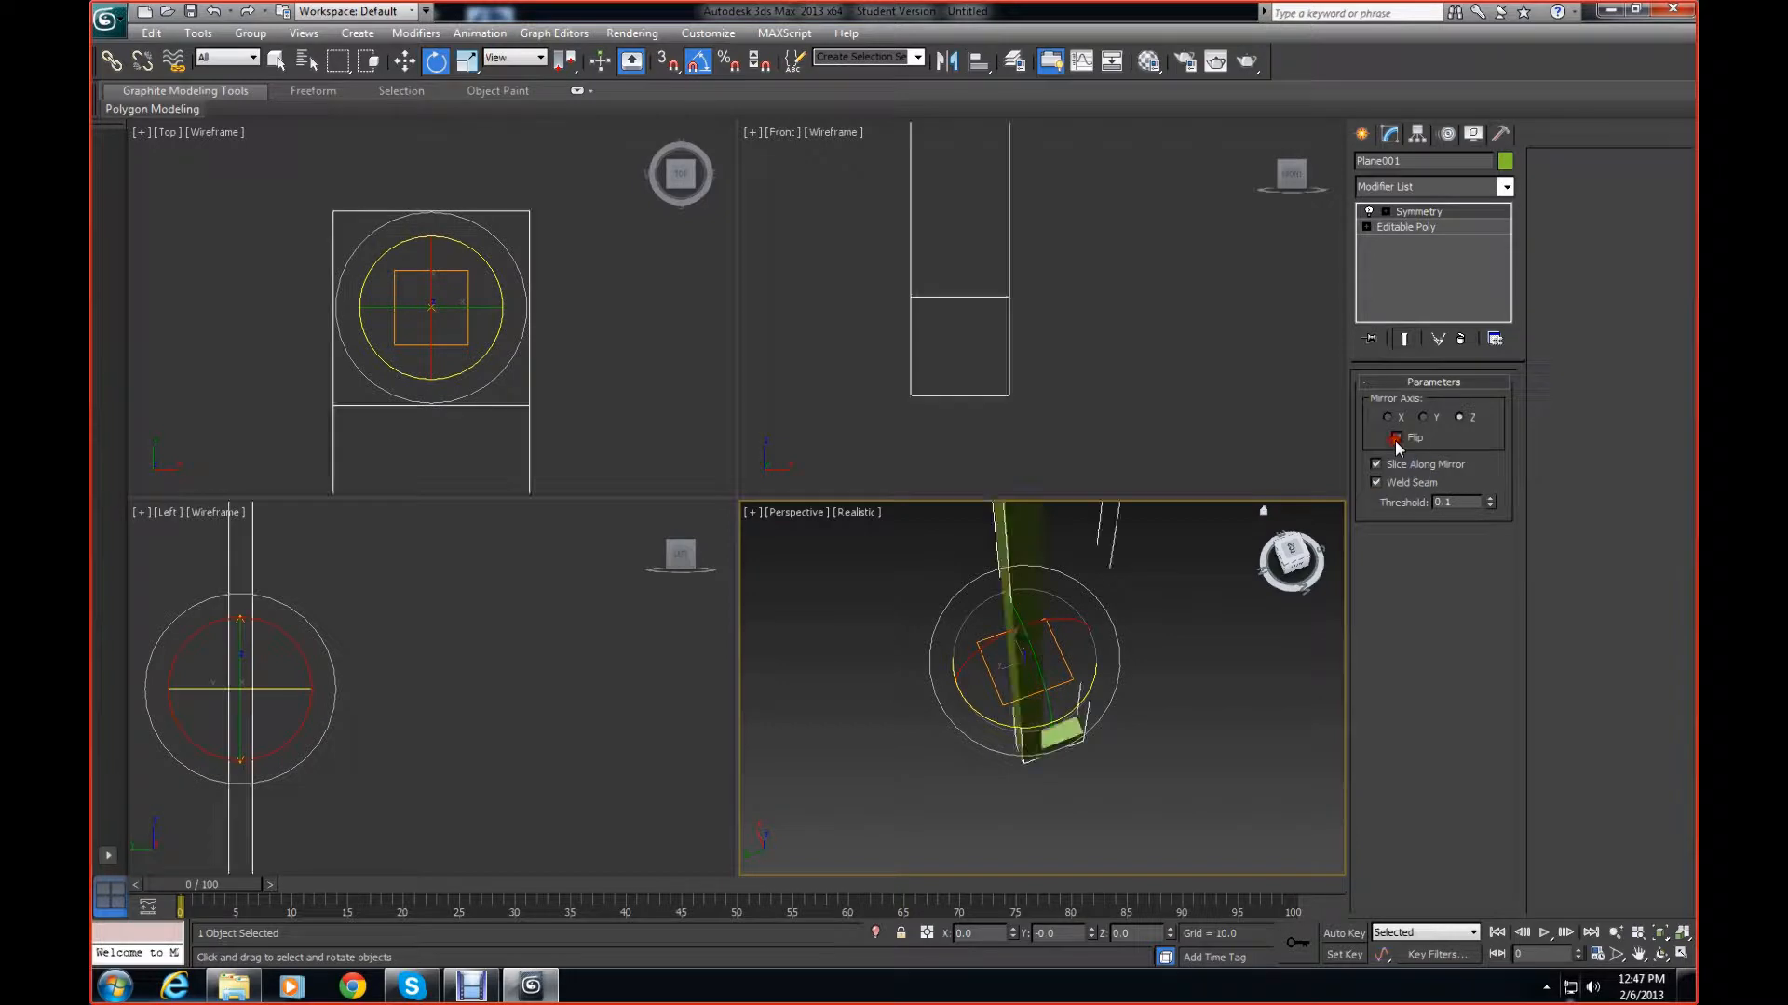
pyautogui.keyDown('alt'); pyautogui.moveTo(801, 630); pyautogui.dragTo(851, 685, button='middle'); pyautogui.keyUp('alt')
pyautogui.click(1296, 565)
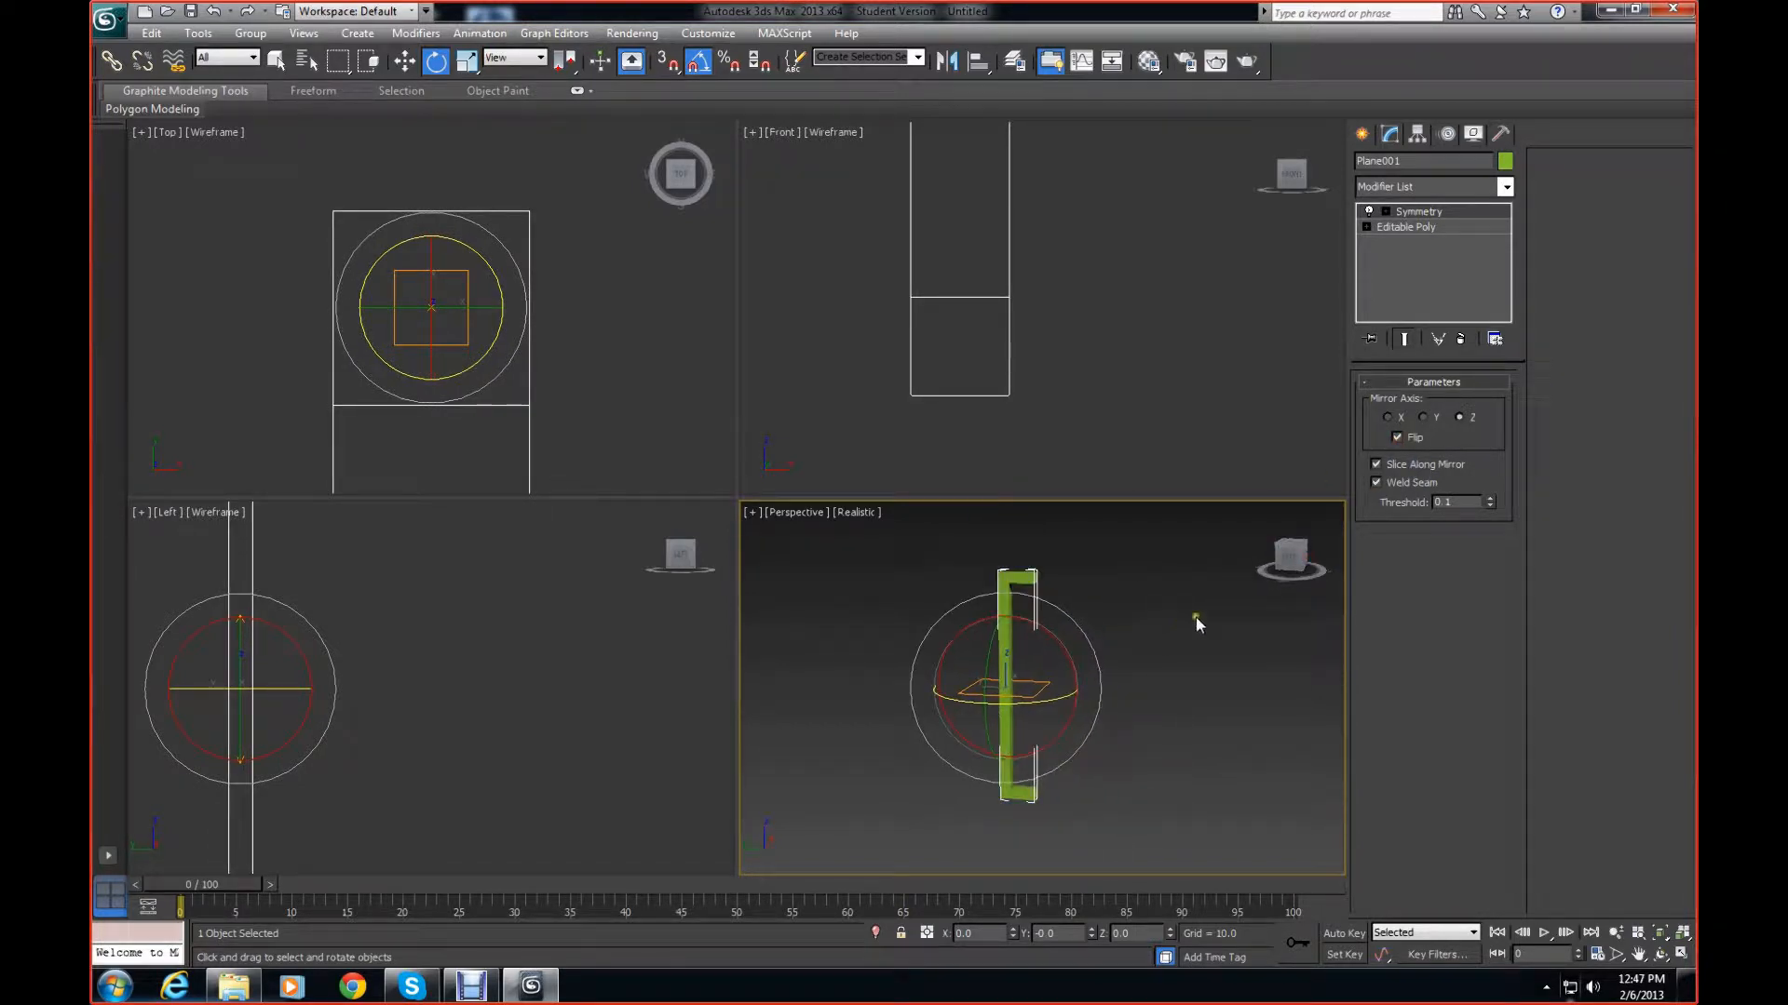
pyautogui.rightClick(1429, 221)
pyautogui.click(1485, 391)
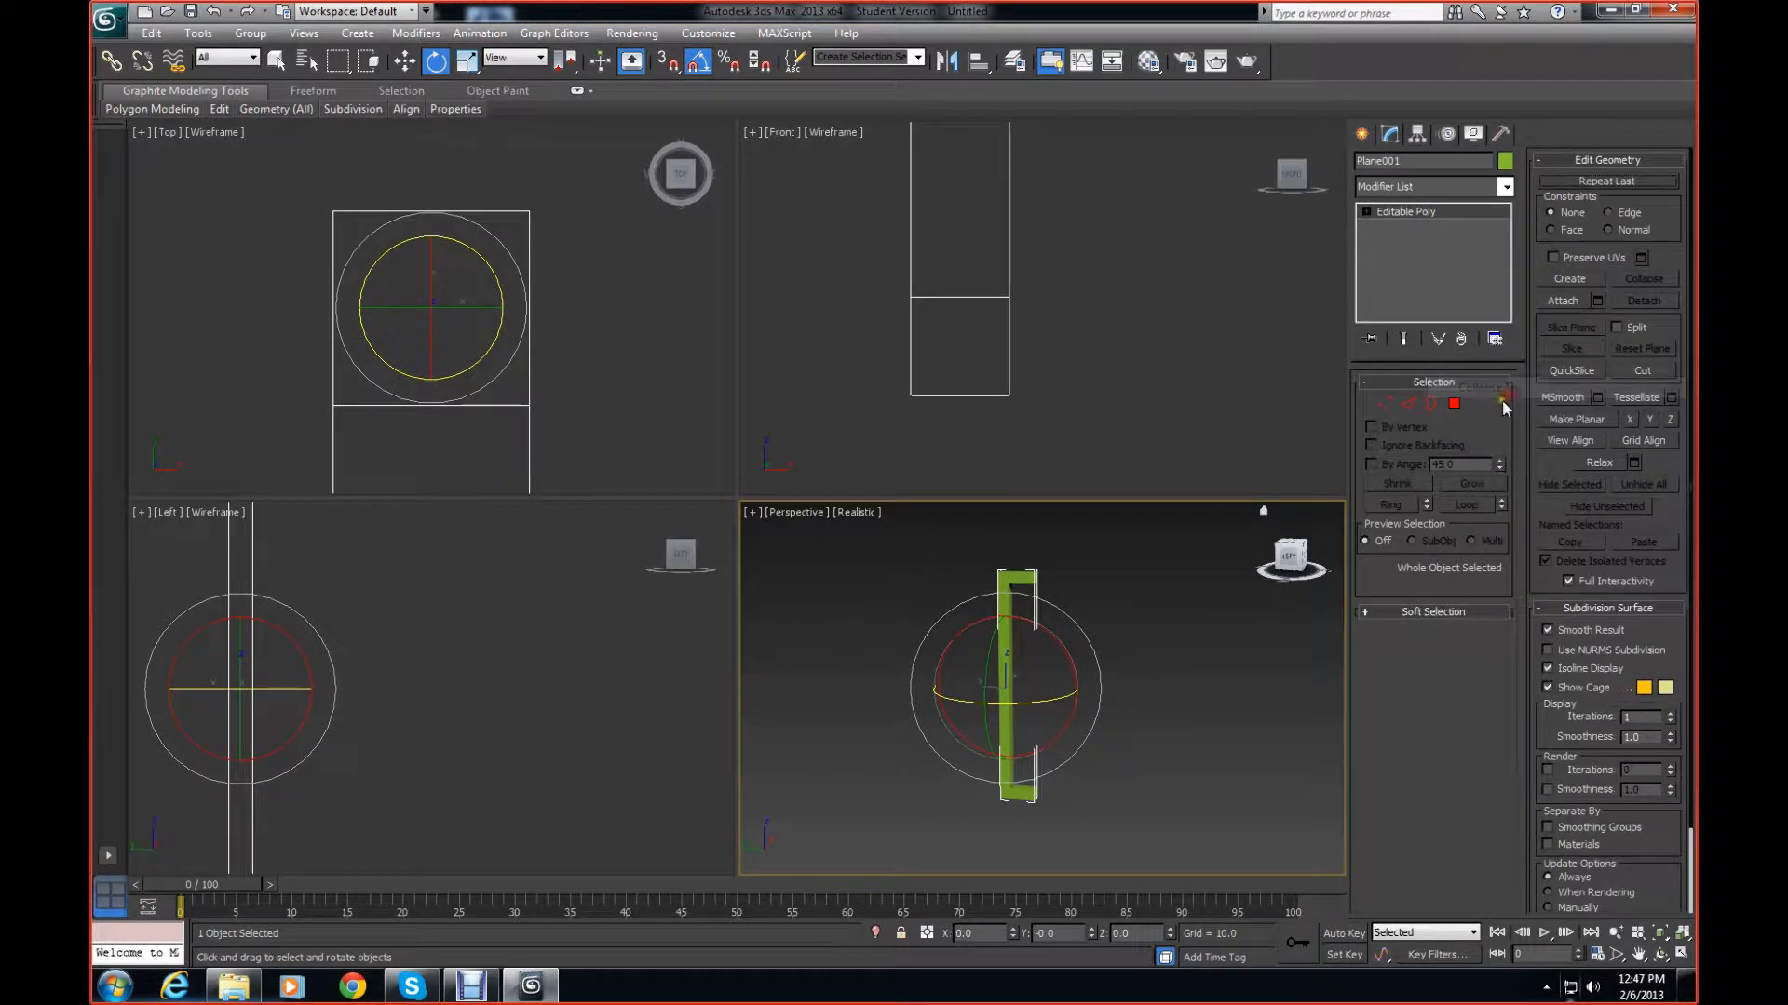
# Select the open borders at both arm ends of the C shape, extend them outward together along X, and clear the selection
pyautogui.click(403, 61)
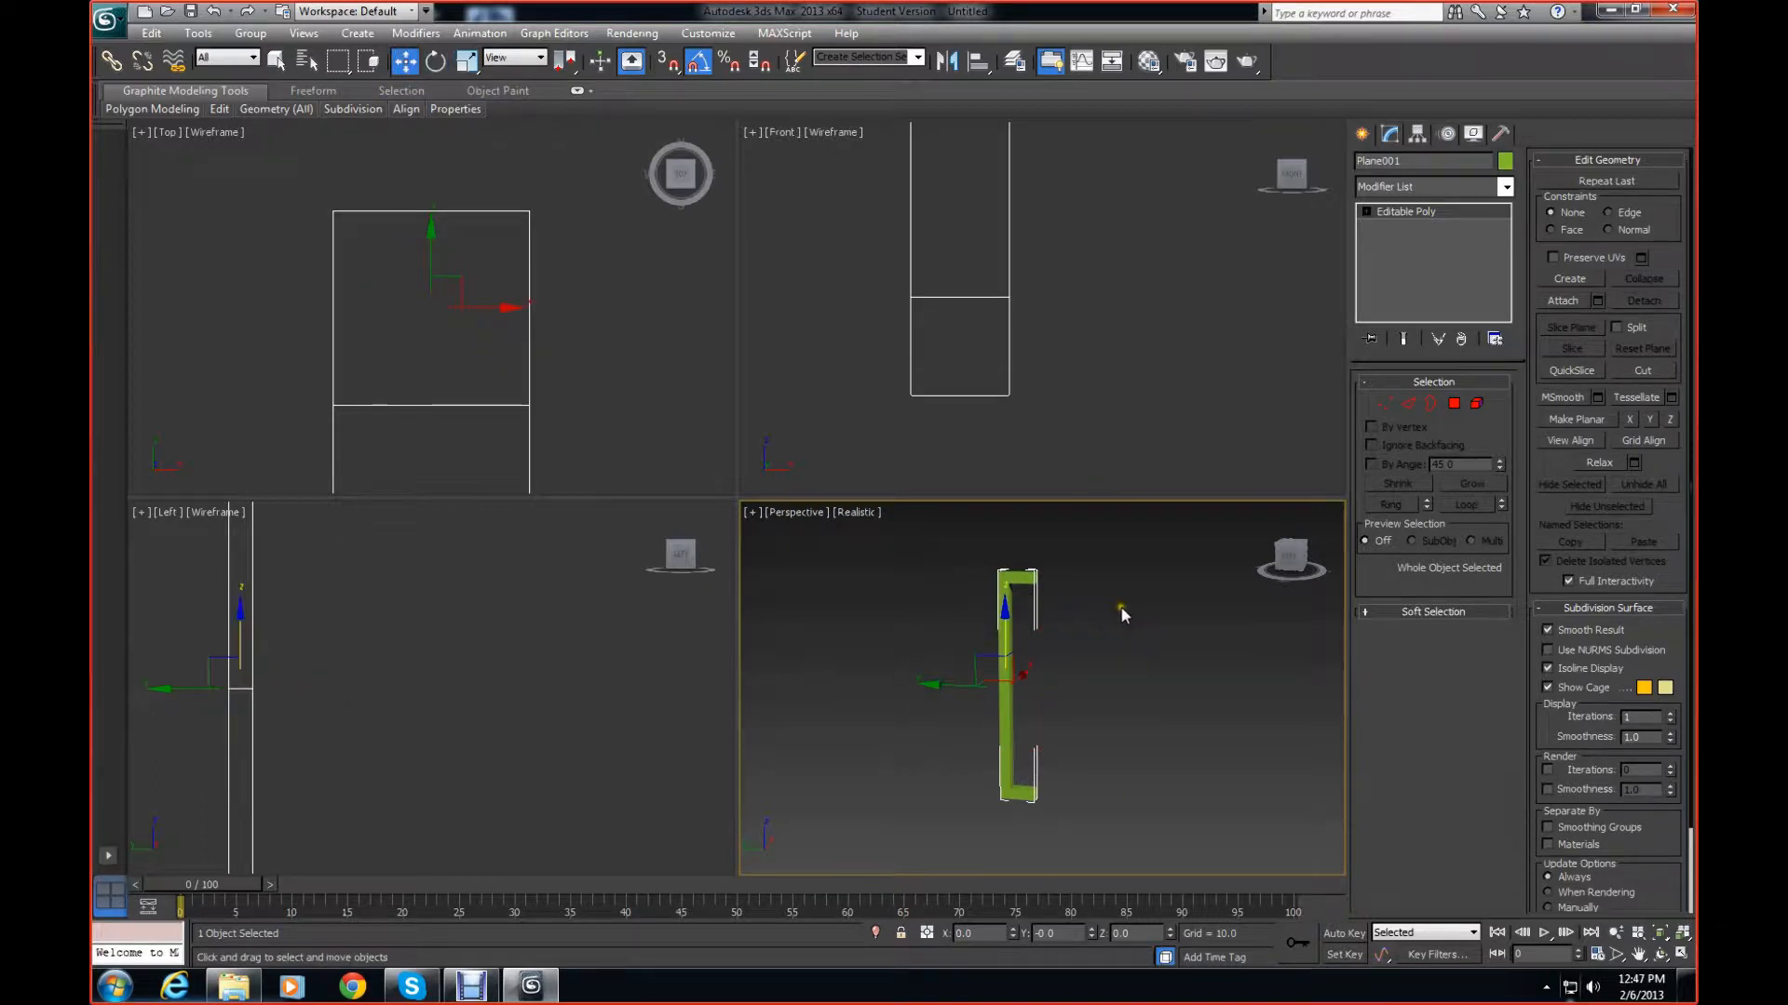
pyautogui.moveTo(1283, 573)
pyautogui.mouseDown()
pyautogui.moveTo(1213, 569)
pyautogui.moveTo(1297, 578)
pyautogui.mouseUp()
pyautogui.click(1430, 406)
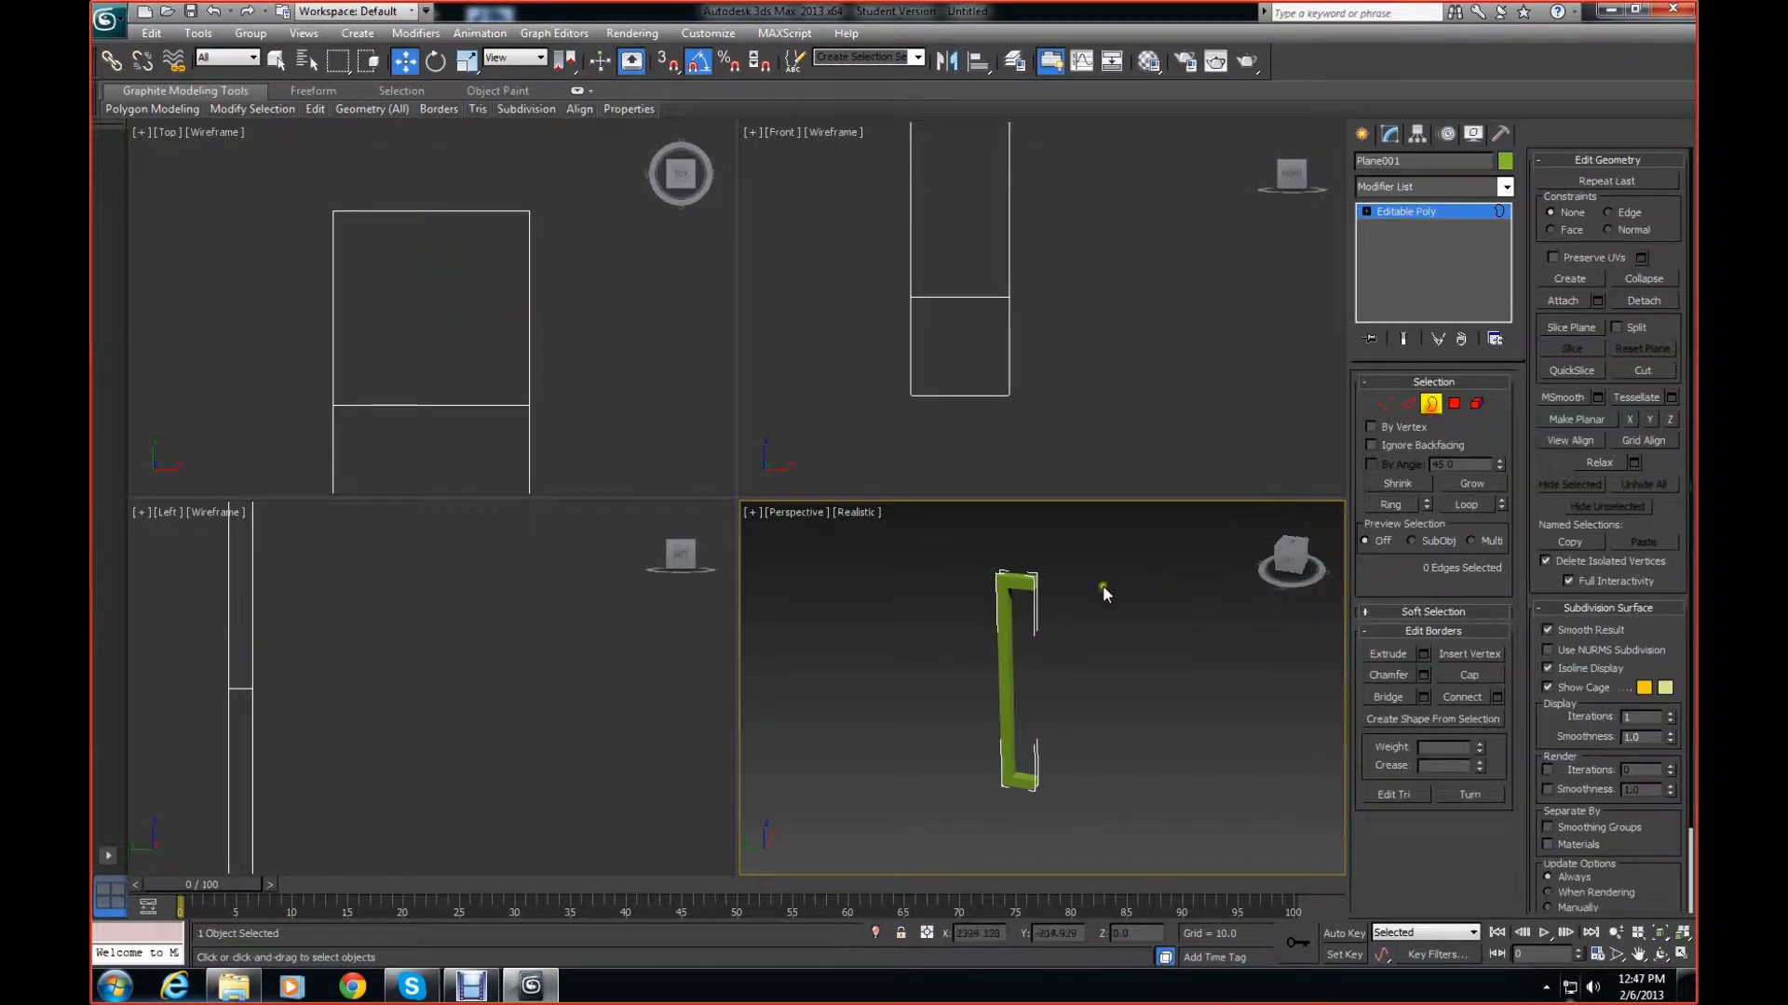
pyautogui.click(480, 610)
pyautogui.scroll(-3, 481, 611)
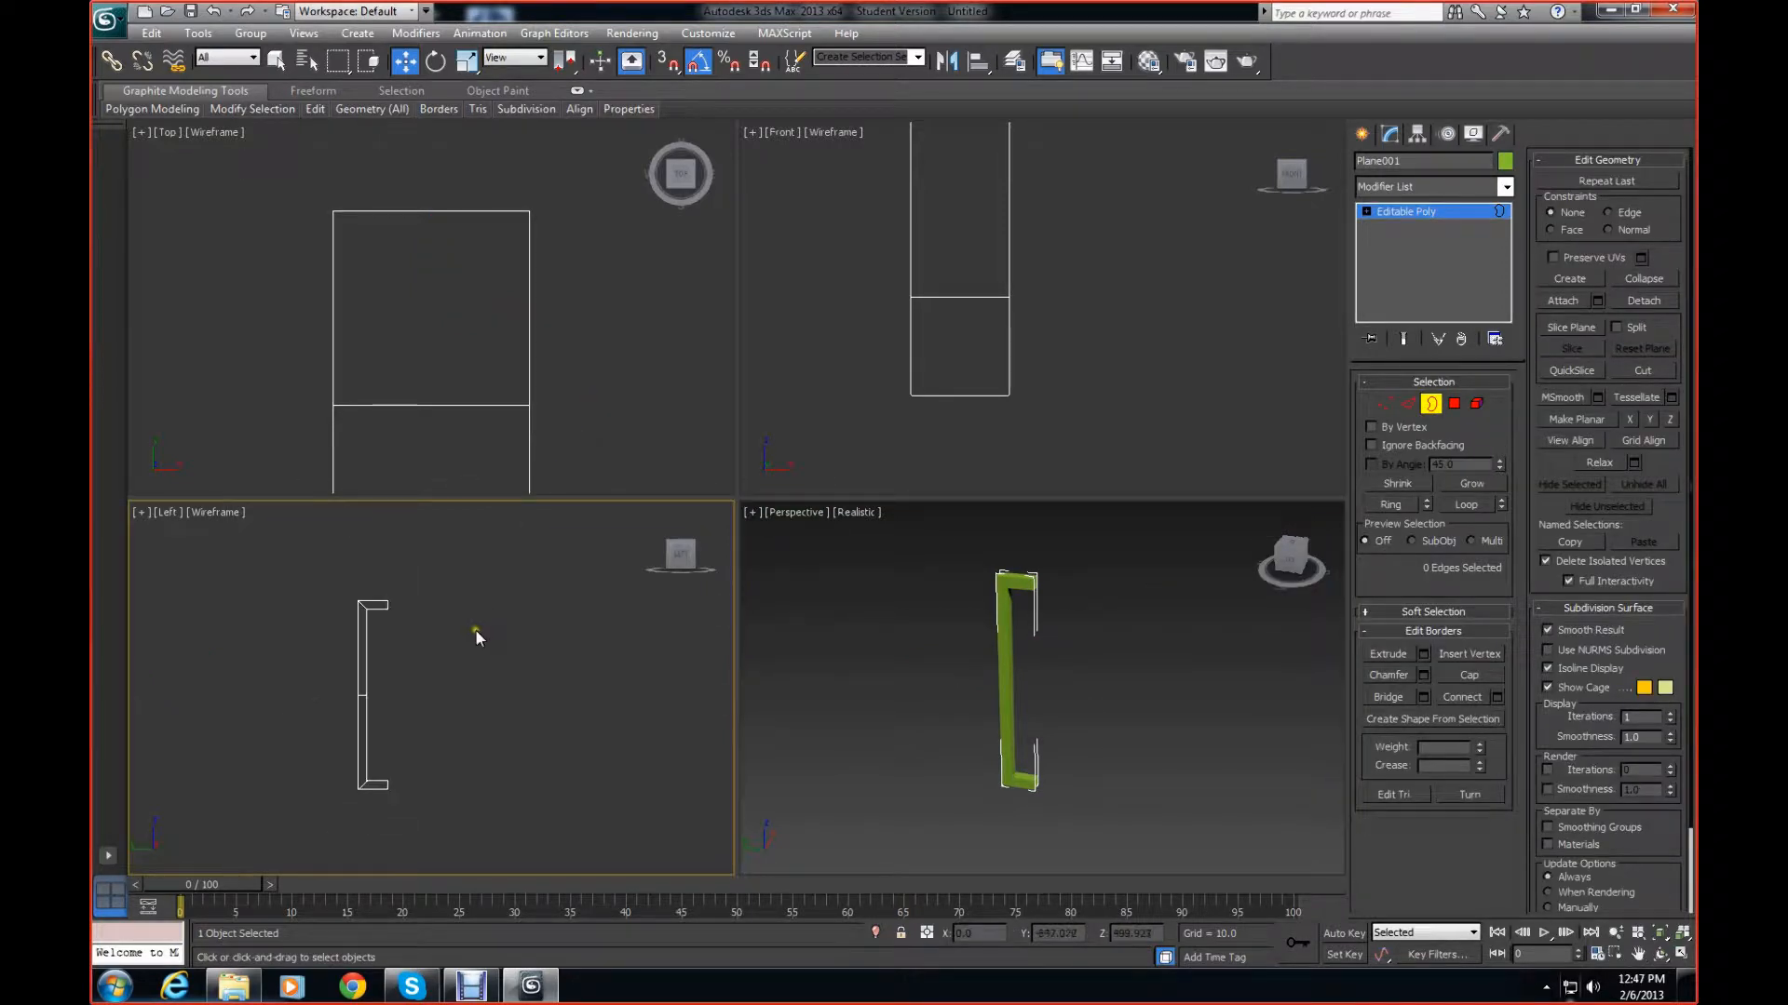
pyautogui.moveTo(490, 798); pyautogui.dragTo(384, 569)
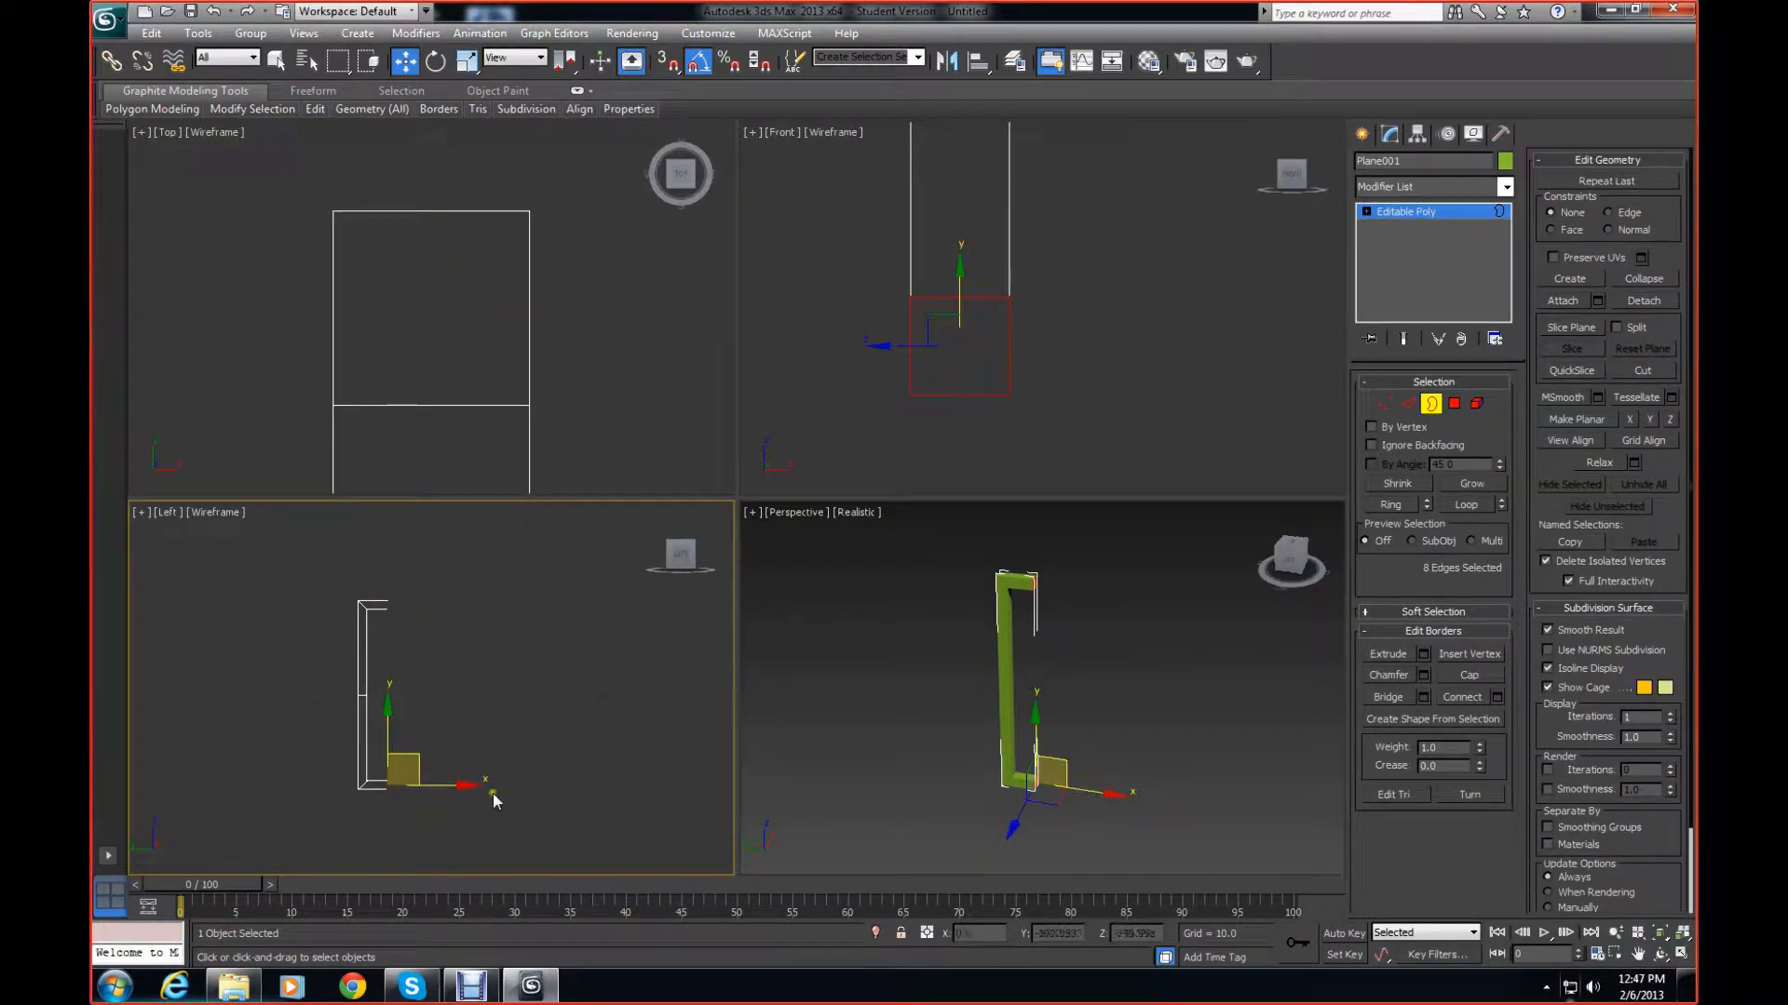
pyautogui.keyDown('shift'); pyautogui.moveTo(473, 790); pyautogui.dragTo(553, 787); pyautogui.keyUp('shift')
pyautogui.click(549, 679)
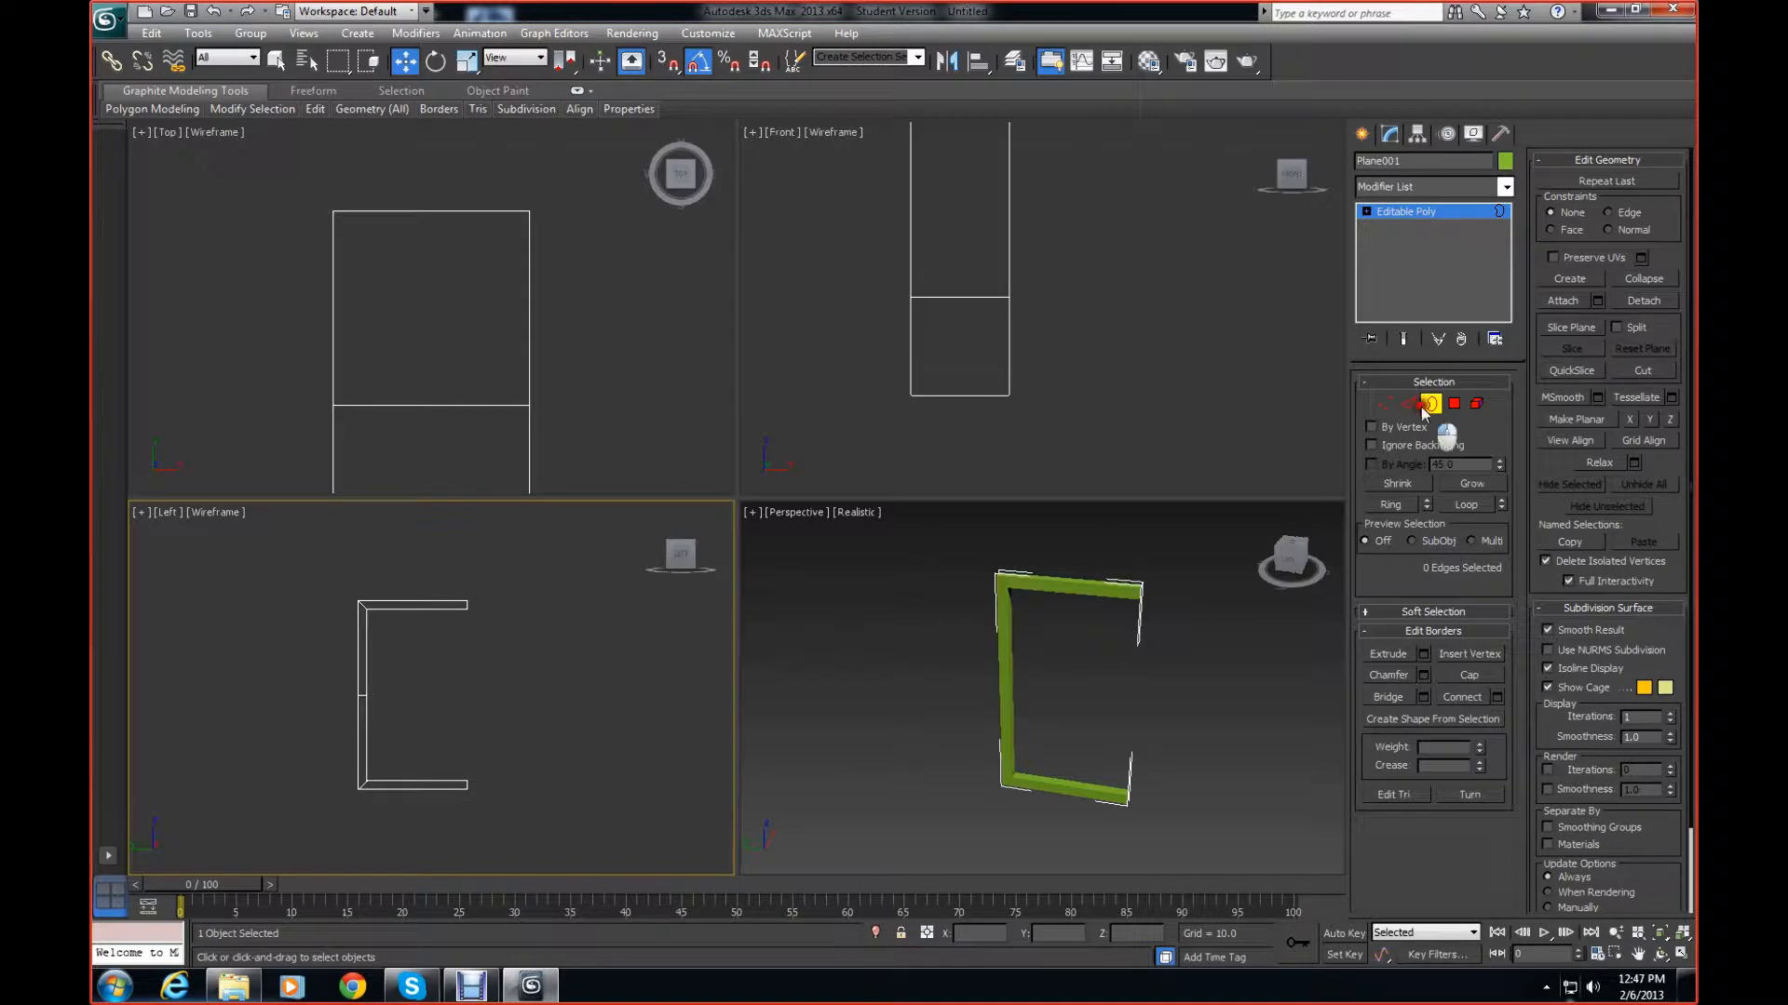
# Add a Symmetry modifier to the C-shaped piece with Y as the mirror axis and Flip enabled
pyautogui.click(1484, 214)
pyautogui.click(1506, 187)
pyautogui.moveTo(1508, 226); pyautogui.dragTo(1503, 865)
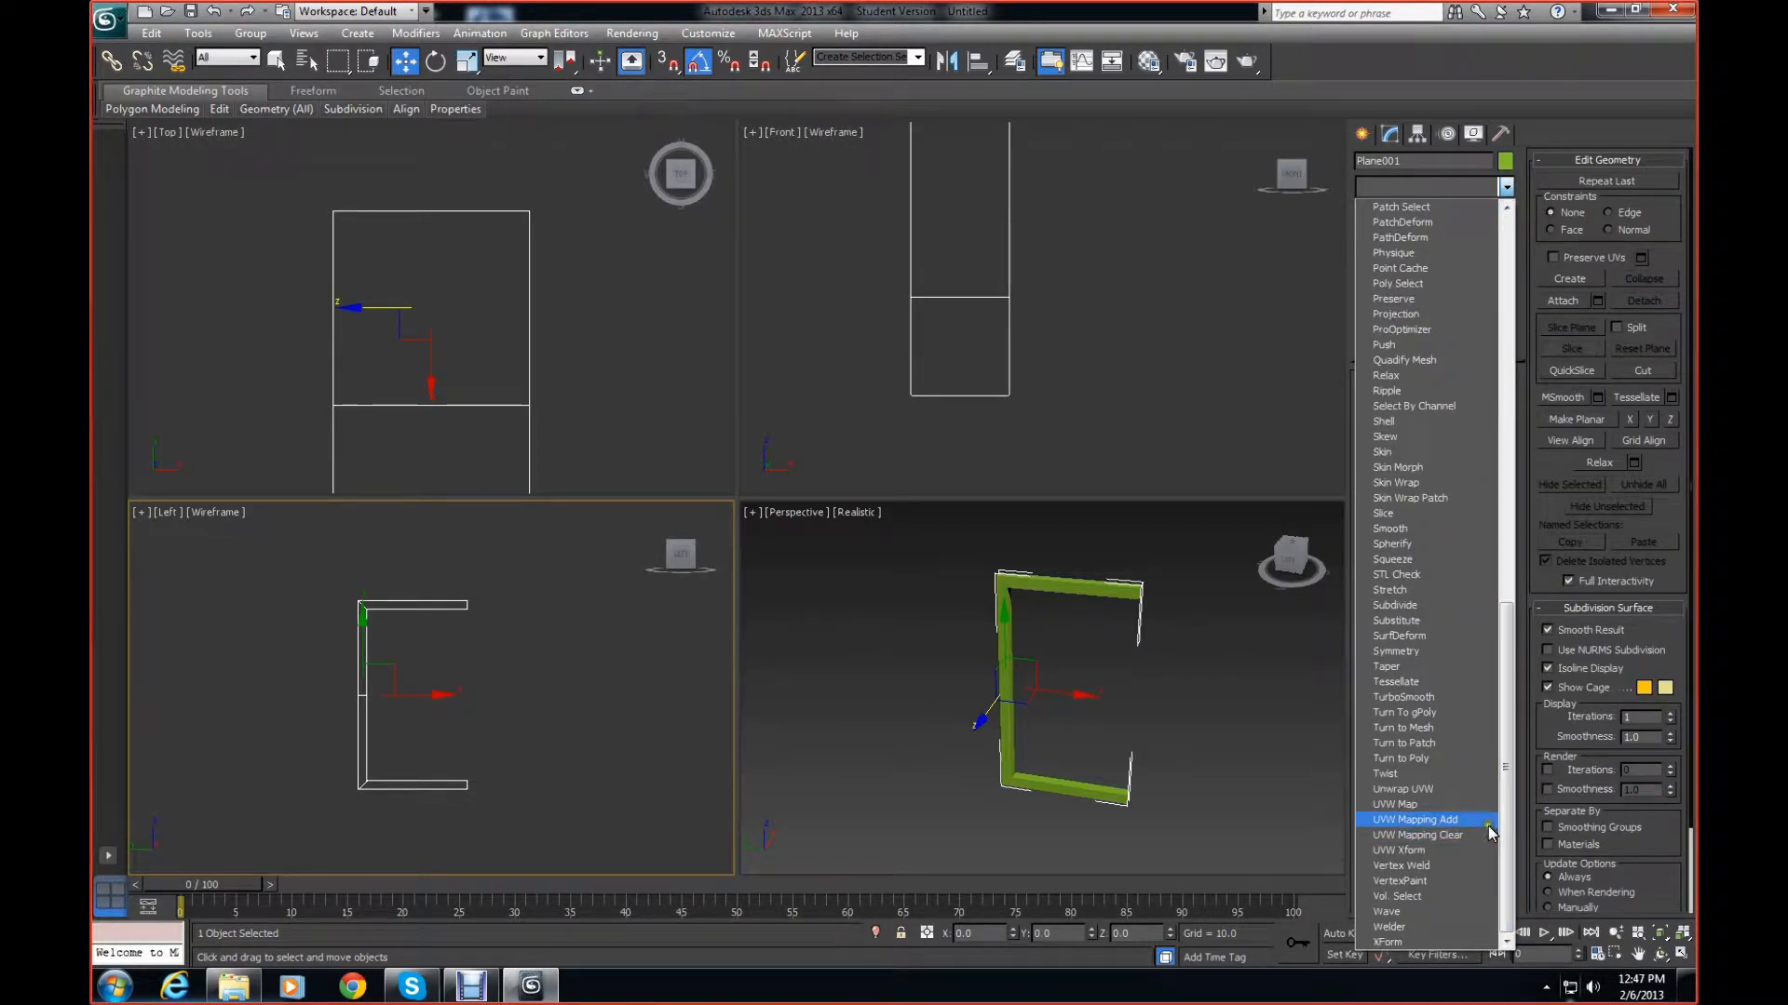
pyautogui.click(1437, 650)
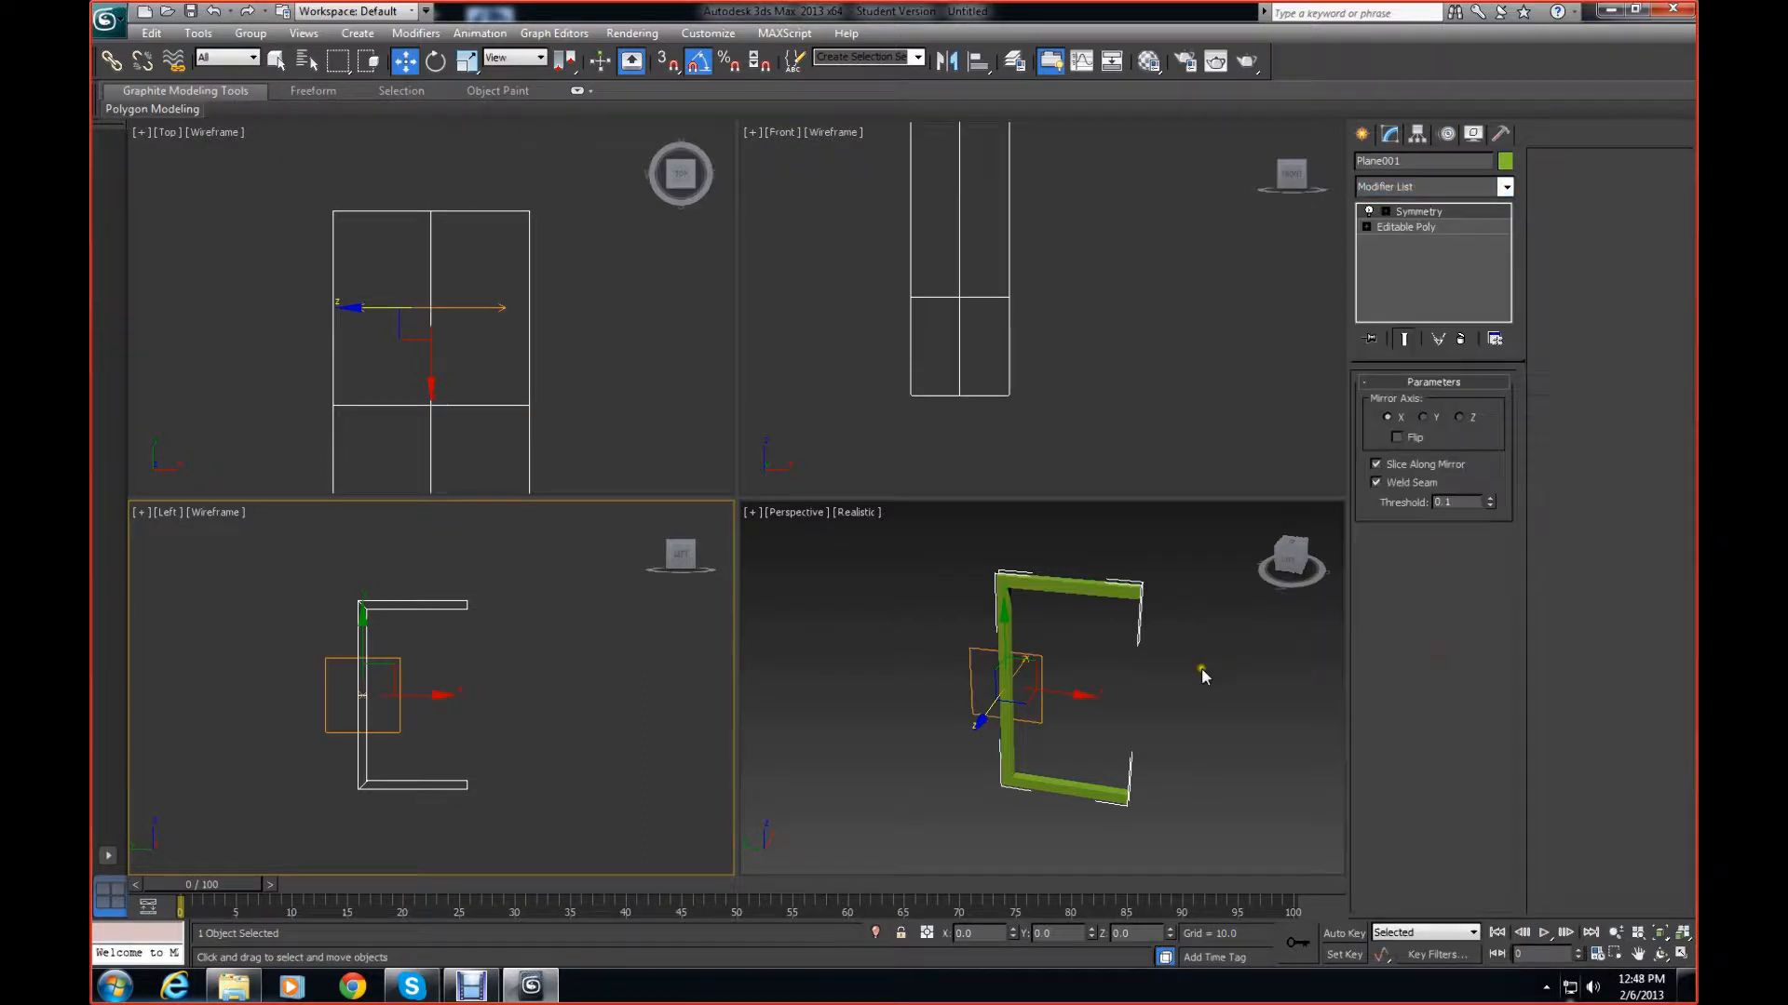
pyautogui.click(1424, 417)
pyautogui.click(1396, 437)
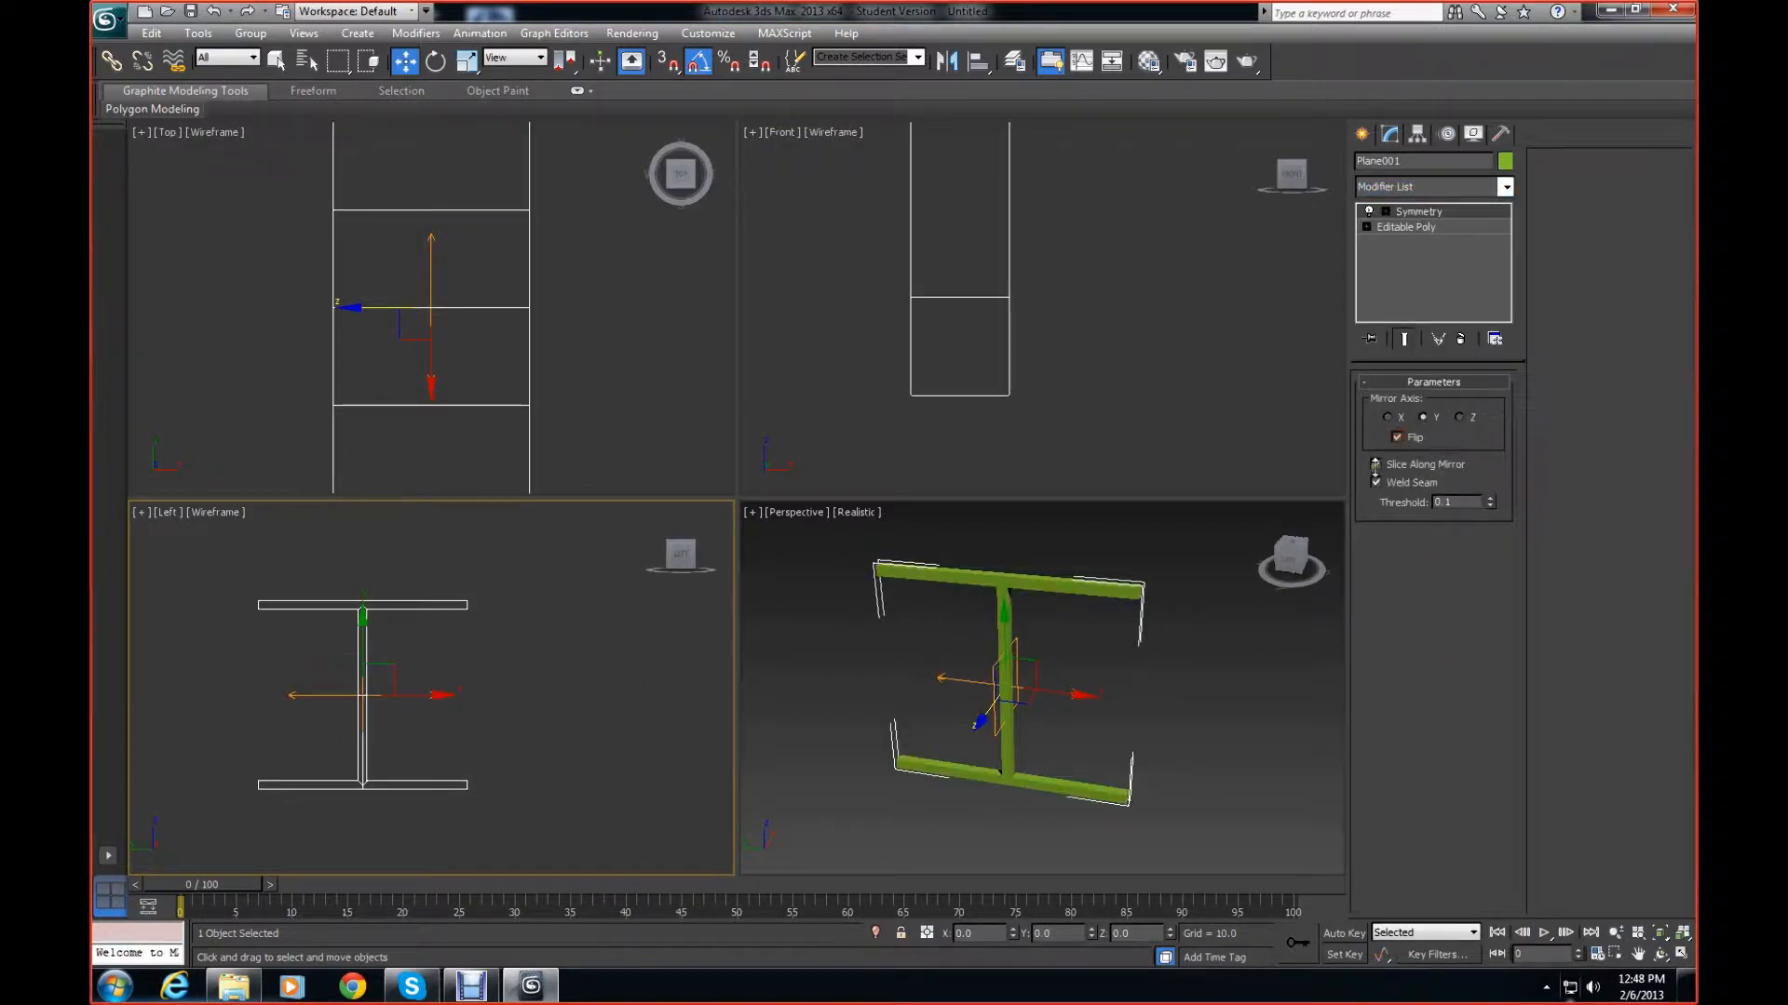
# Turn off Flip and move the Symmetry mirror plane along X so both halves join into a closed rectangular frame
pyautogui.click(1385, 212)
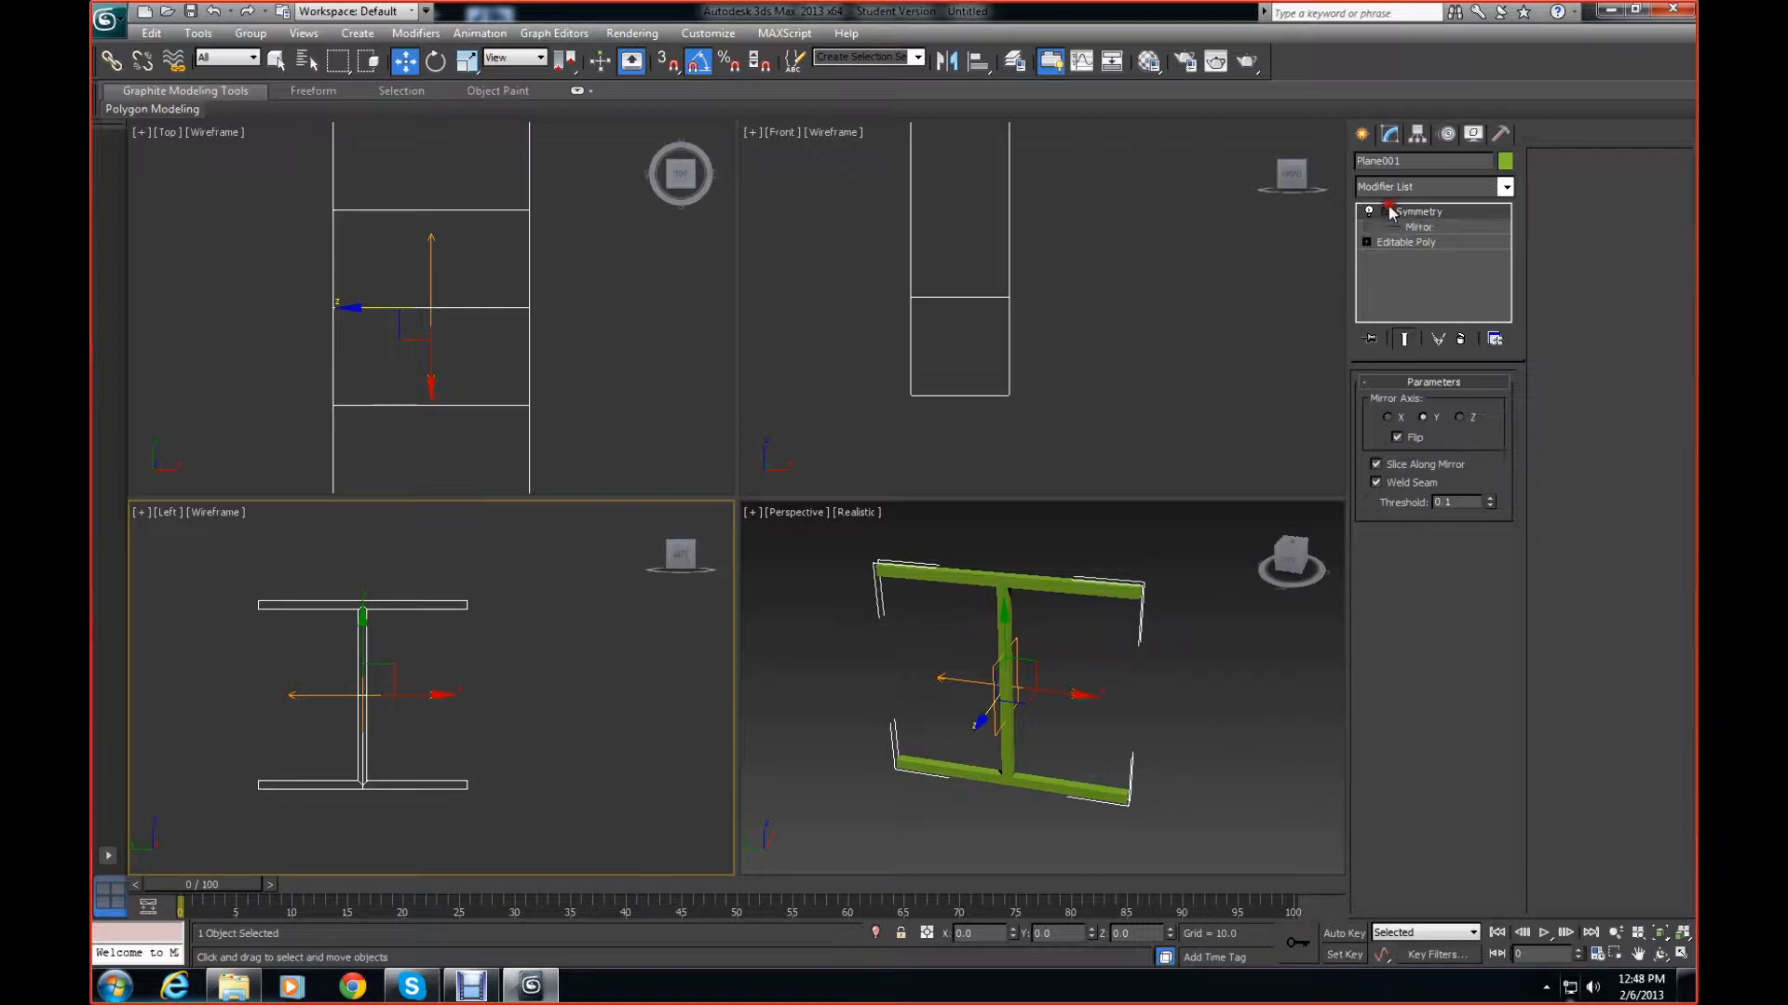
pyautogui.click(1417, 227)
pyautogui.moveTo(1070, 696); pyautogui.dragTo(1159, 721)
pyautogui.hotkey('ctrl', 'z')
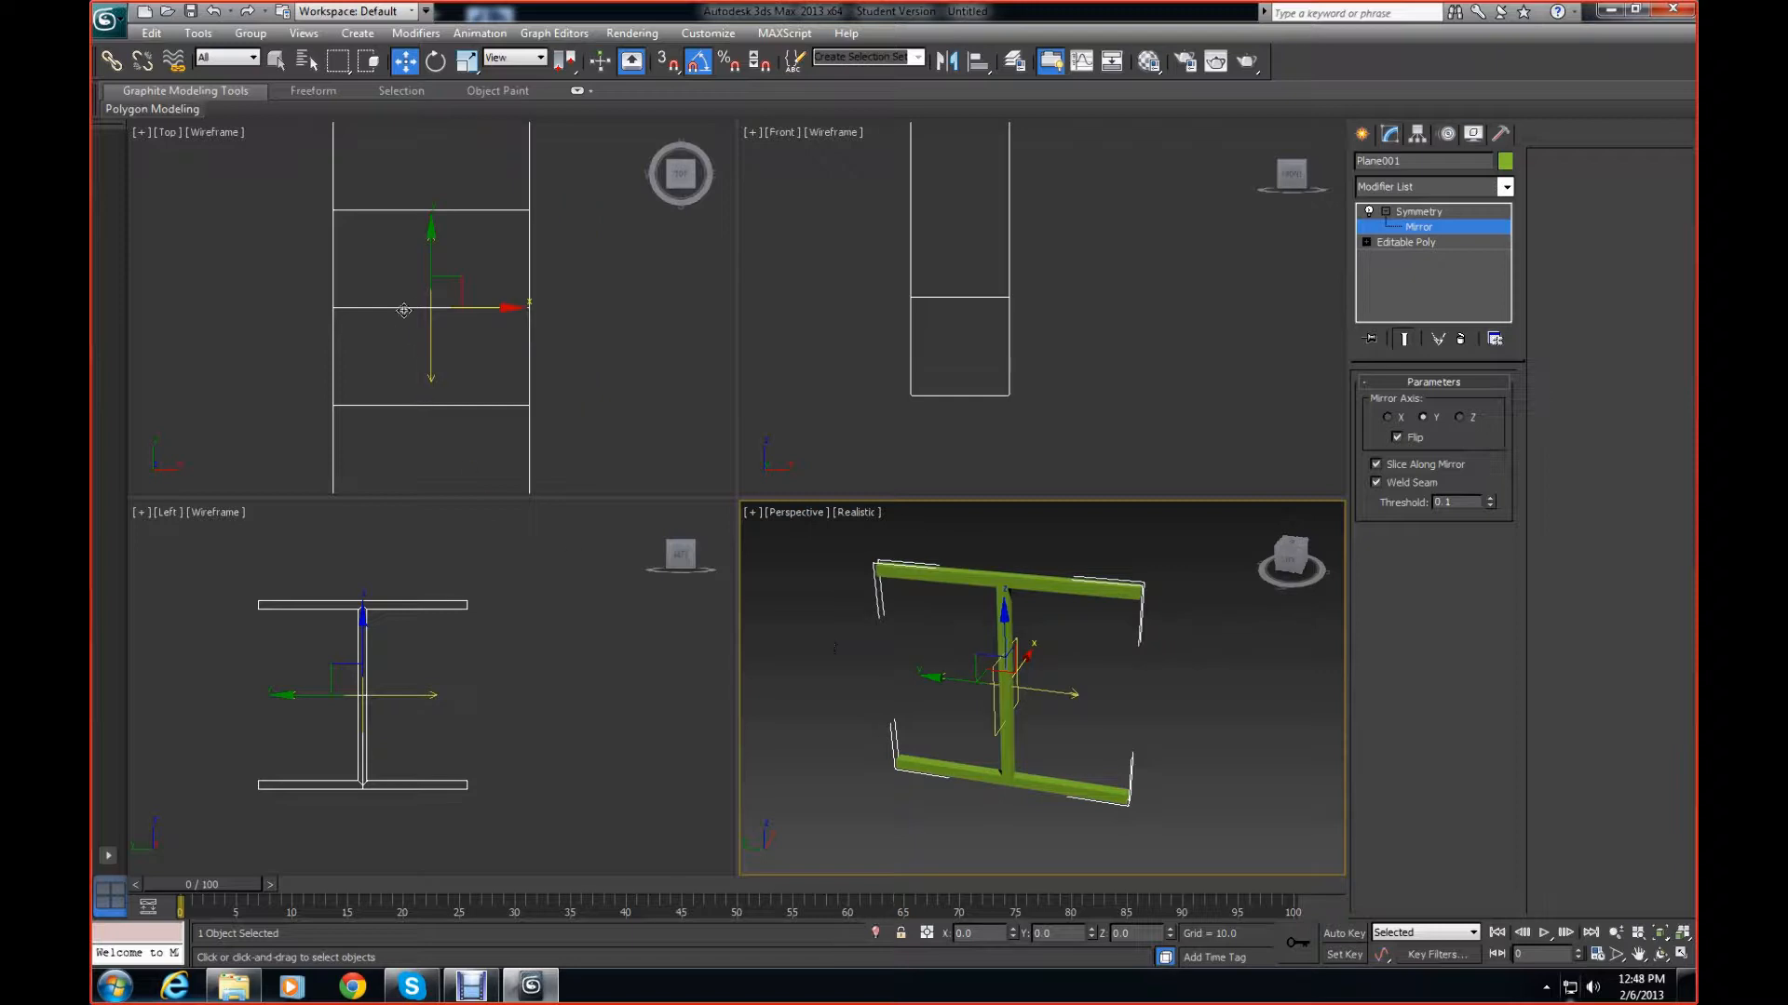
pyautogui.moveTo(457, 700); pyautogui.dragTo(617, 694)
pyautogui.click(1394, 443)
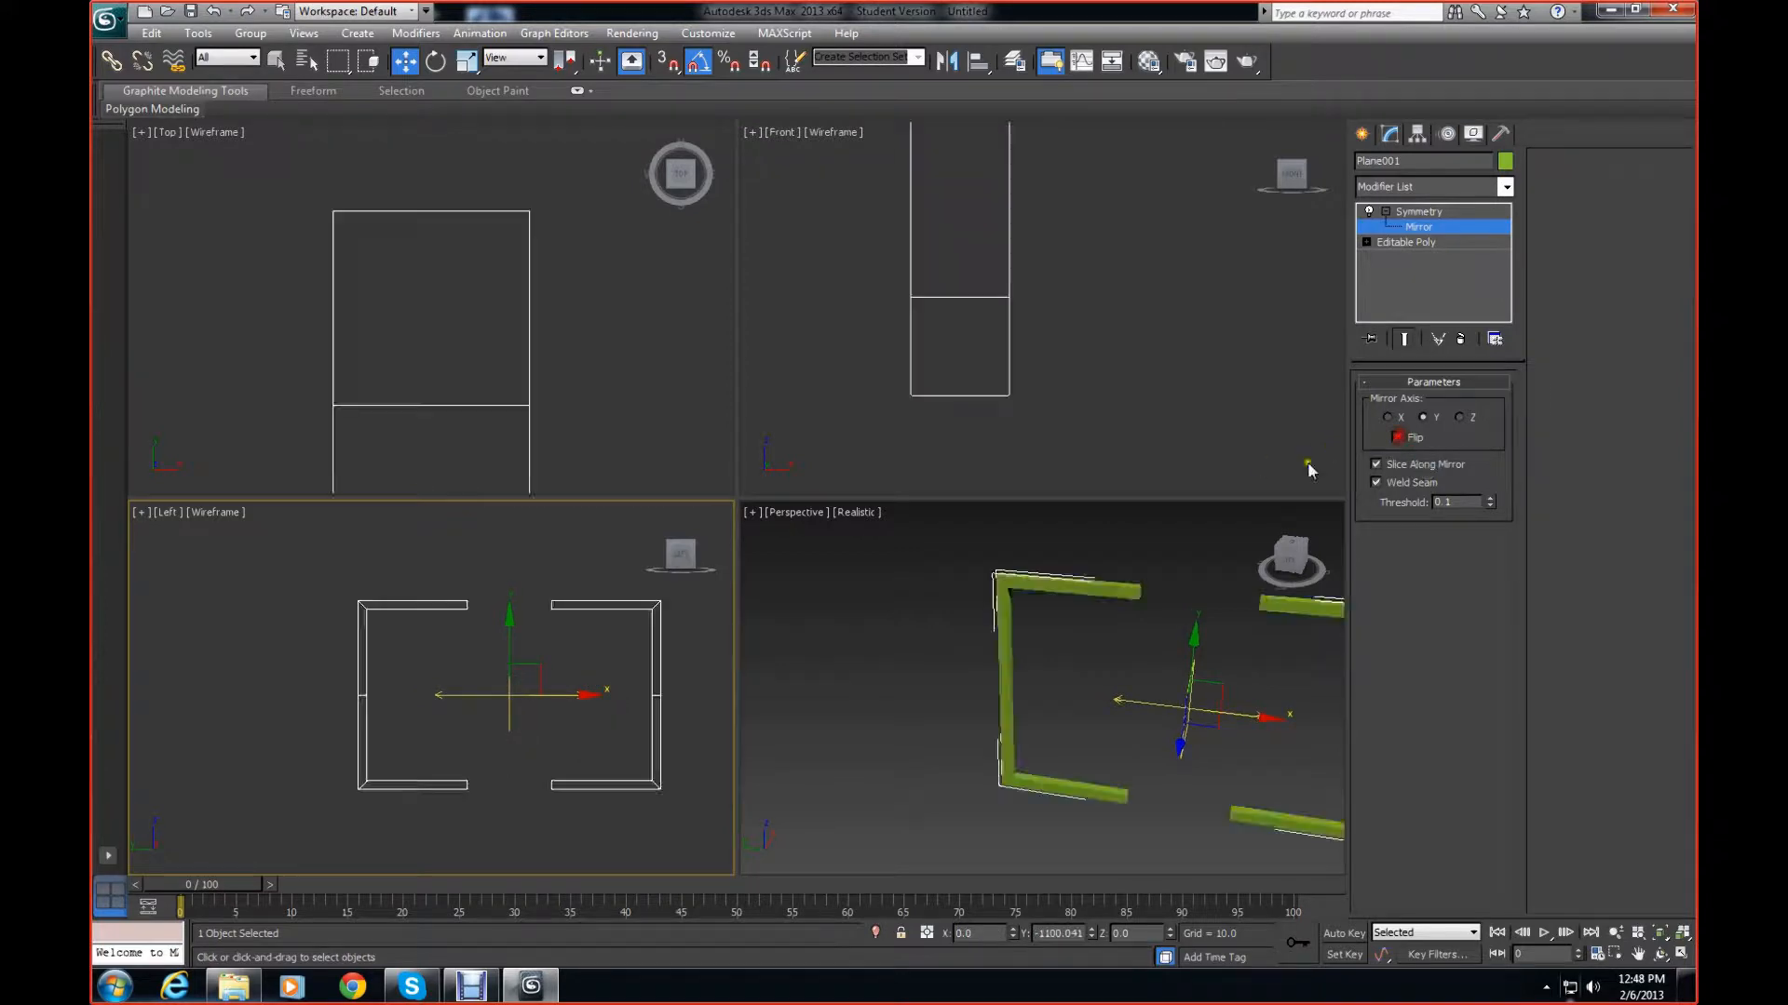
pyautogui.rightClick(545, 711)
pyautogui.click(545, 712)
pyautogui.moveTo(587, 700)
pyautogui.mouseDown()
pyautogui.moveTo(599, 710)
pyautogui.moveTo(560, 713)
pyautogui.mouseUp()
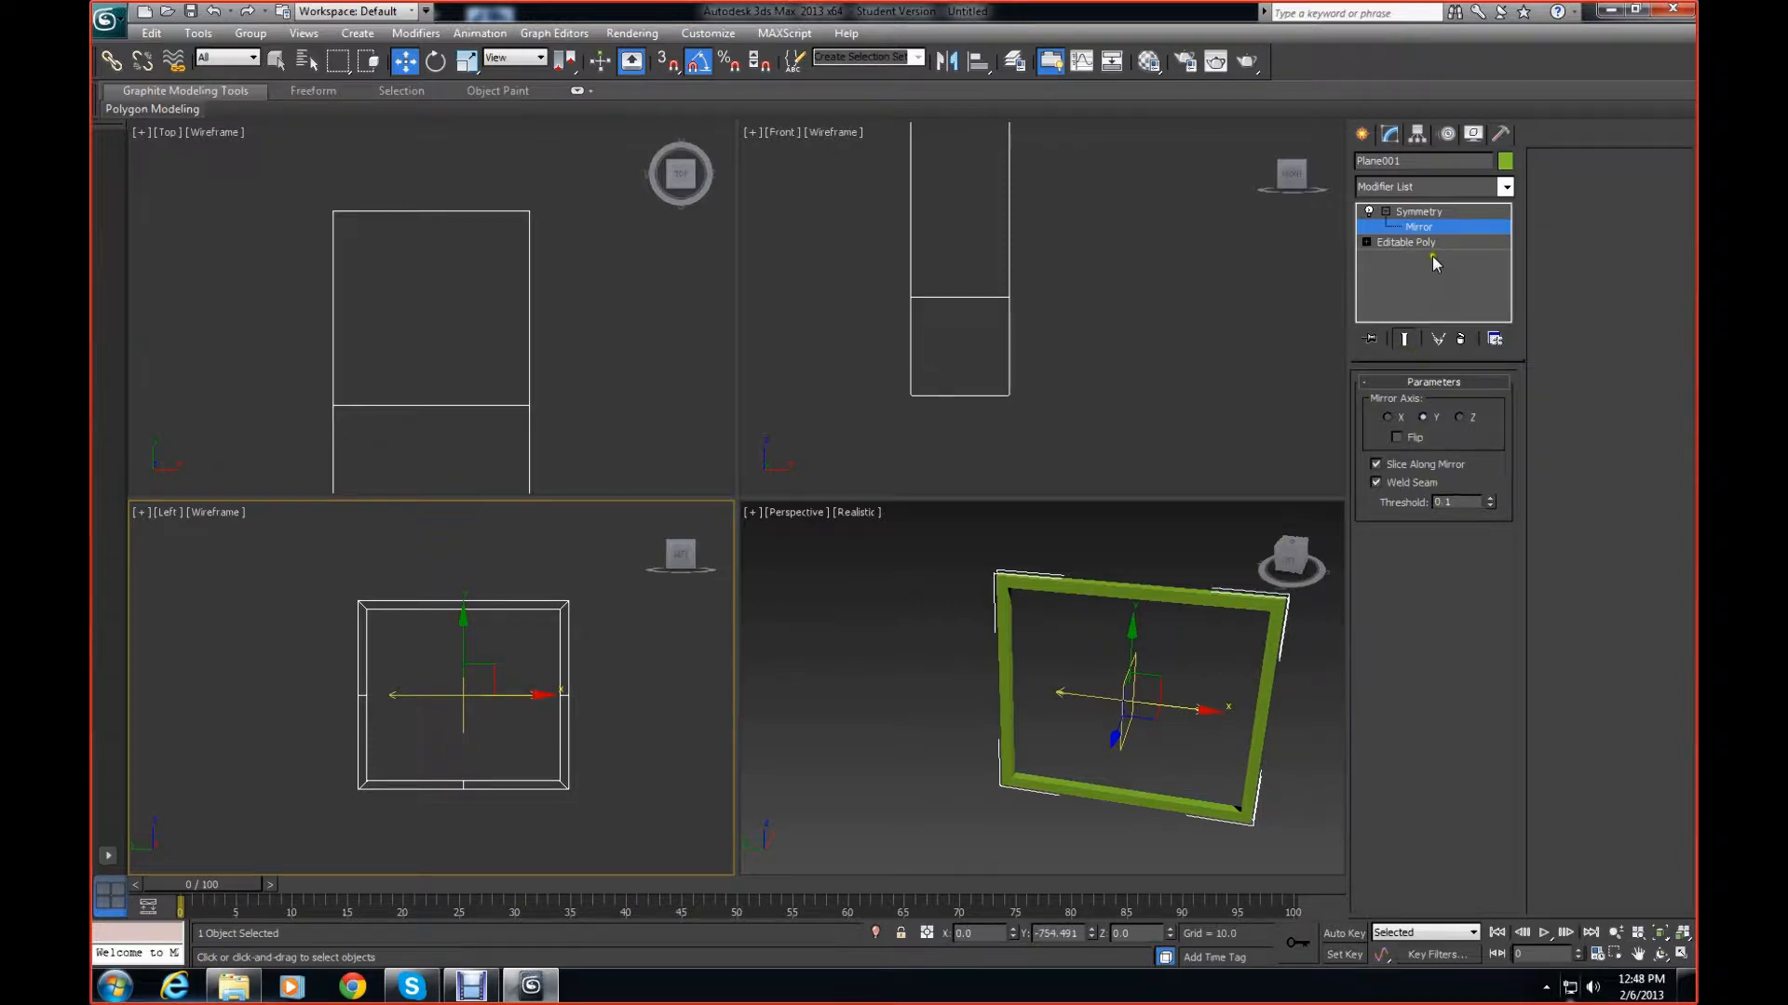
# Collapse the Symmetry modifier of the rectangular frame into the editable poly
pyautogui.rightClick(1427, 216)
pyautogui.click(1490, 393)
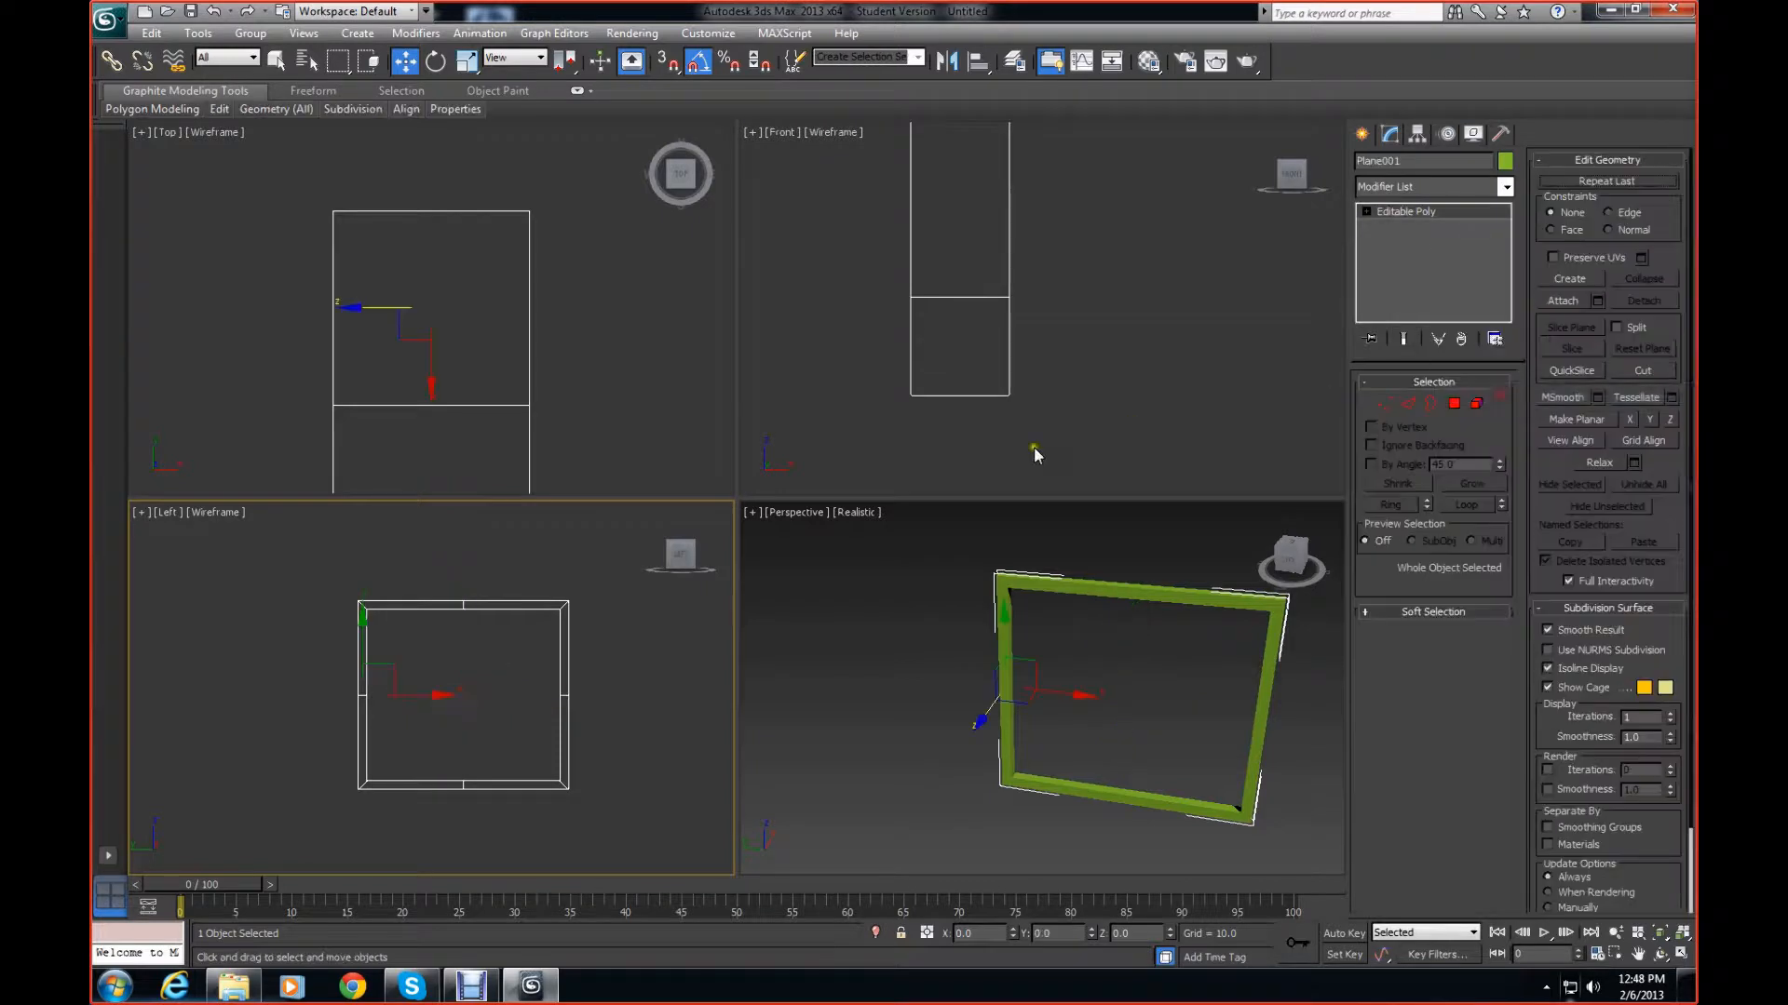
pyautogui.moveTo(570, 630); pyautogui.dragTo(469, 627, button='middle')
pyautogui.scroll(-3, 470, 628)
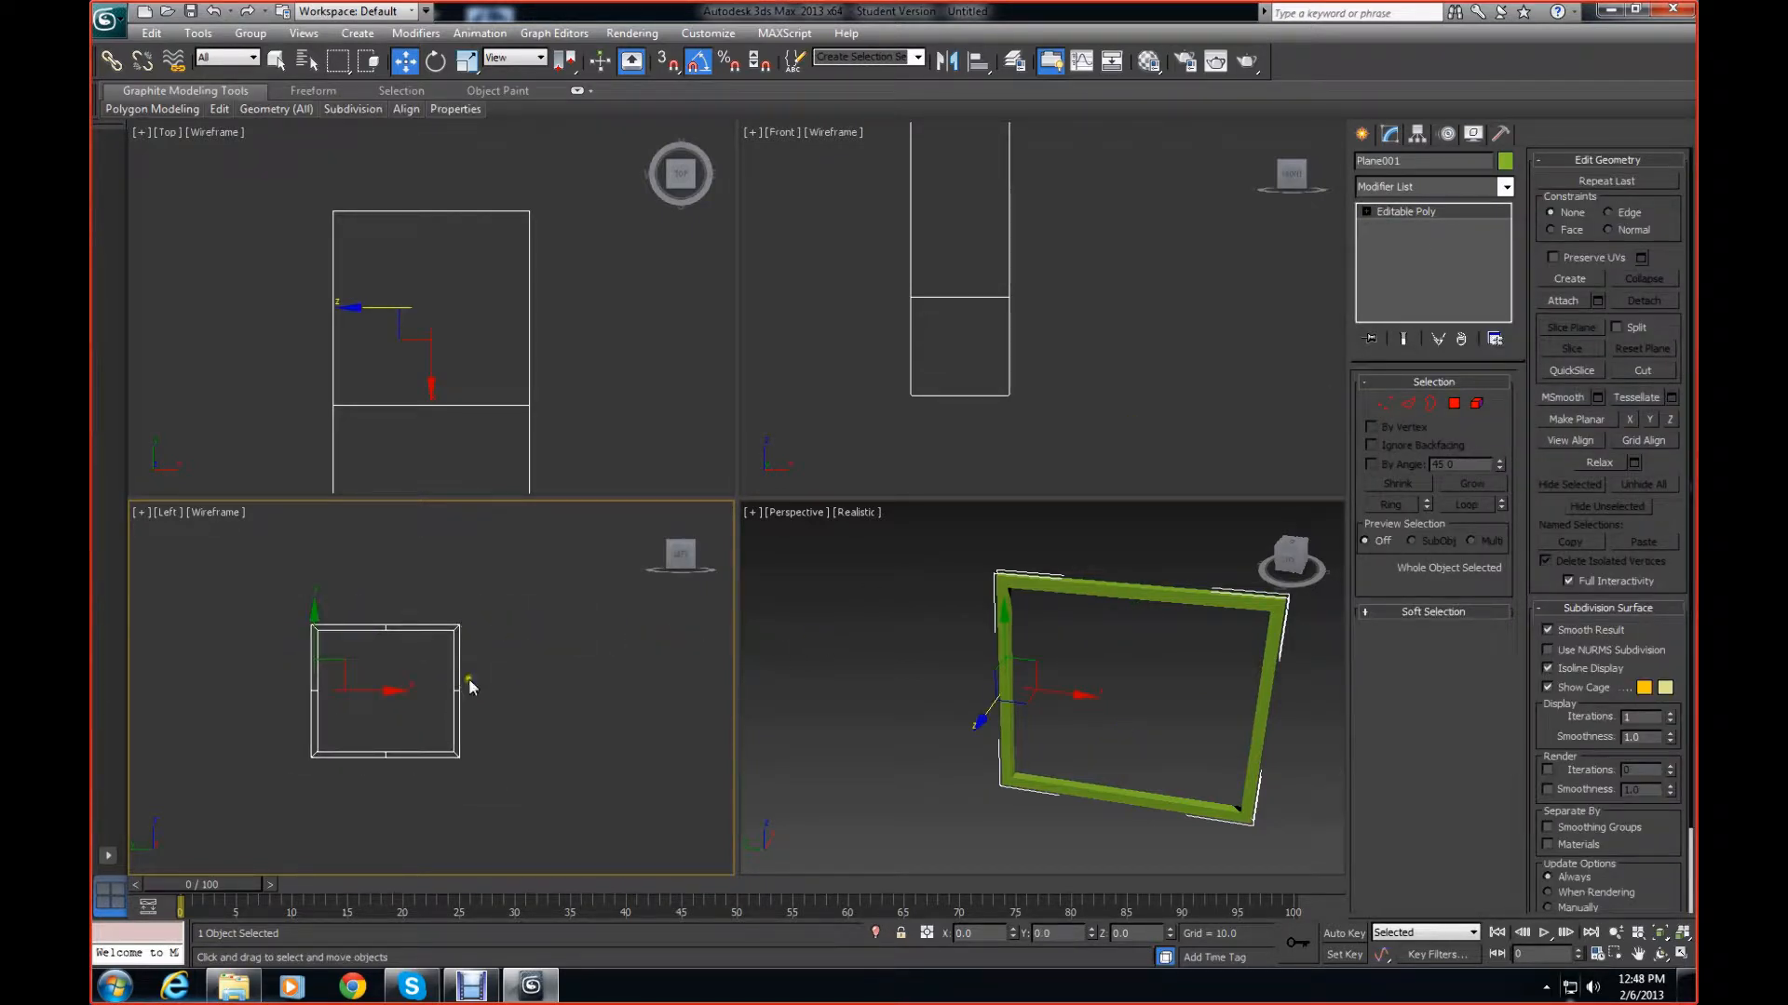
# Inspect the closed rectangular frame from several sides in the perspective view, with vertex editing active
pyautogui.moveTo(1289, 559)
pyautogui.mouseDown()
pyautogui.moveTo(1222, 557)
pyautogui.moveTo(1285, 561)
pyautogui.mouseUp()
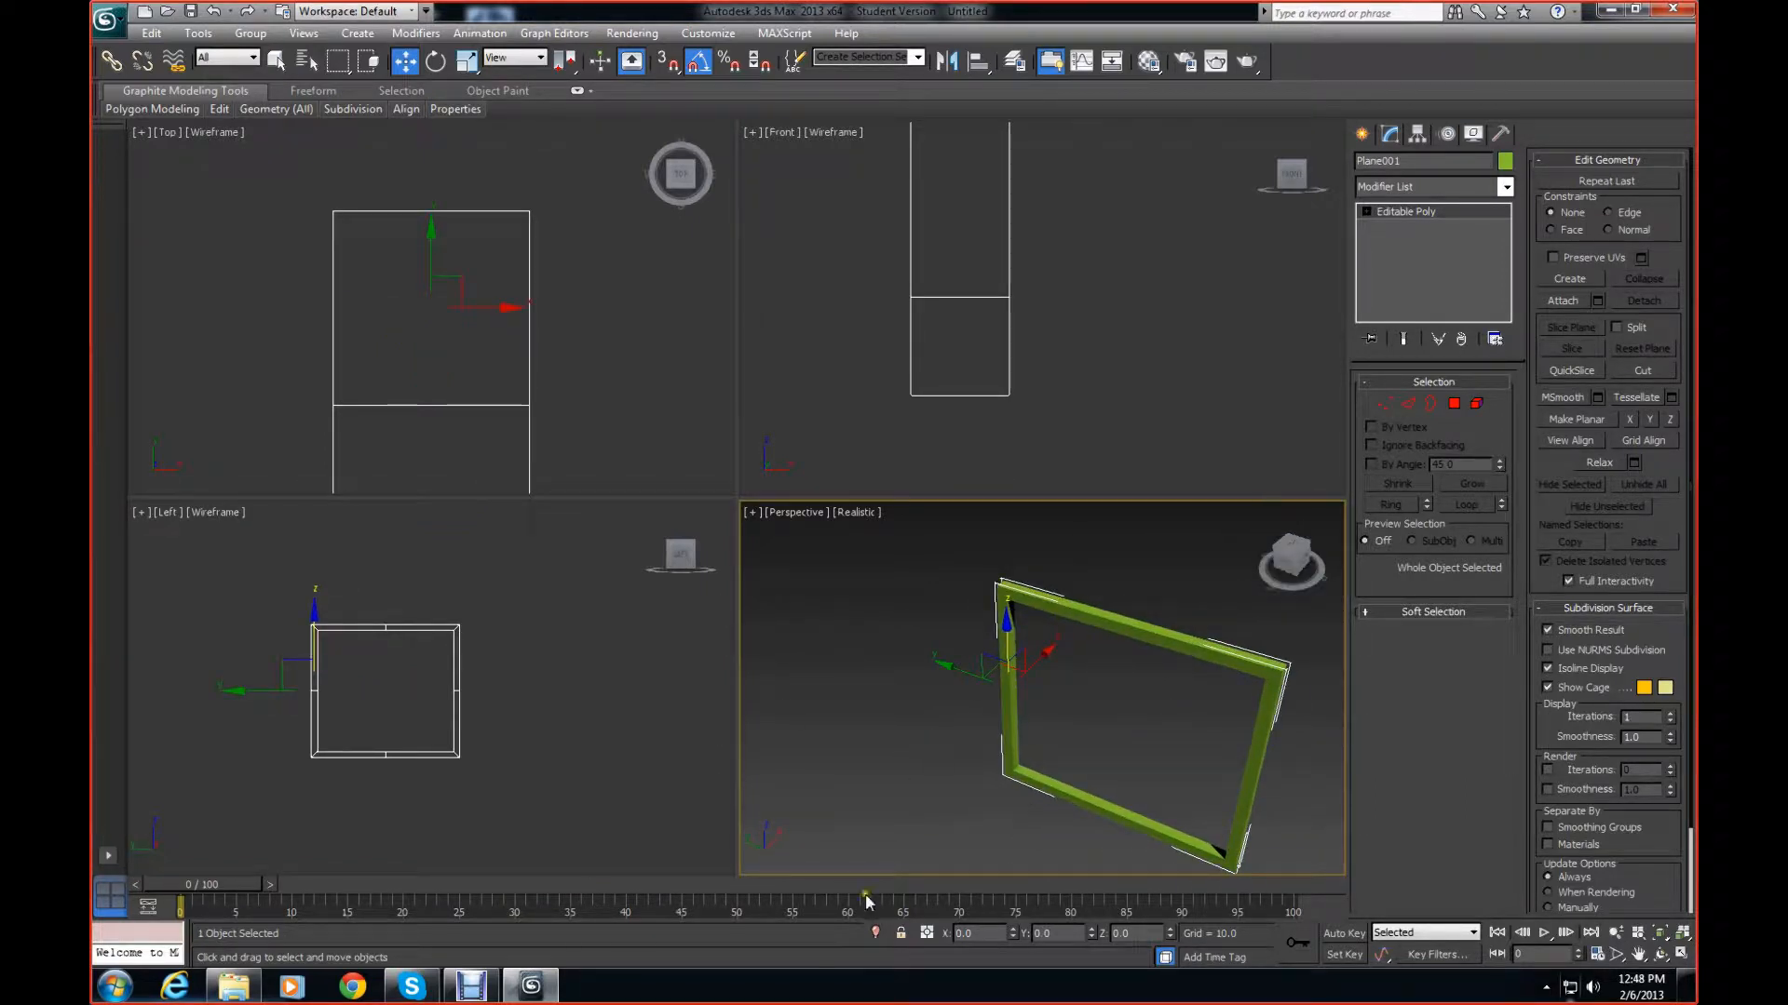
pyautogui.moveTo(1063, 741); pyautogui.dragTo(1054, 660, button='middle')
pyautogui.scroll(-4, 1054, 660)
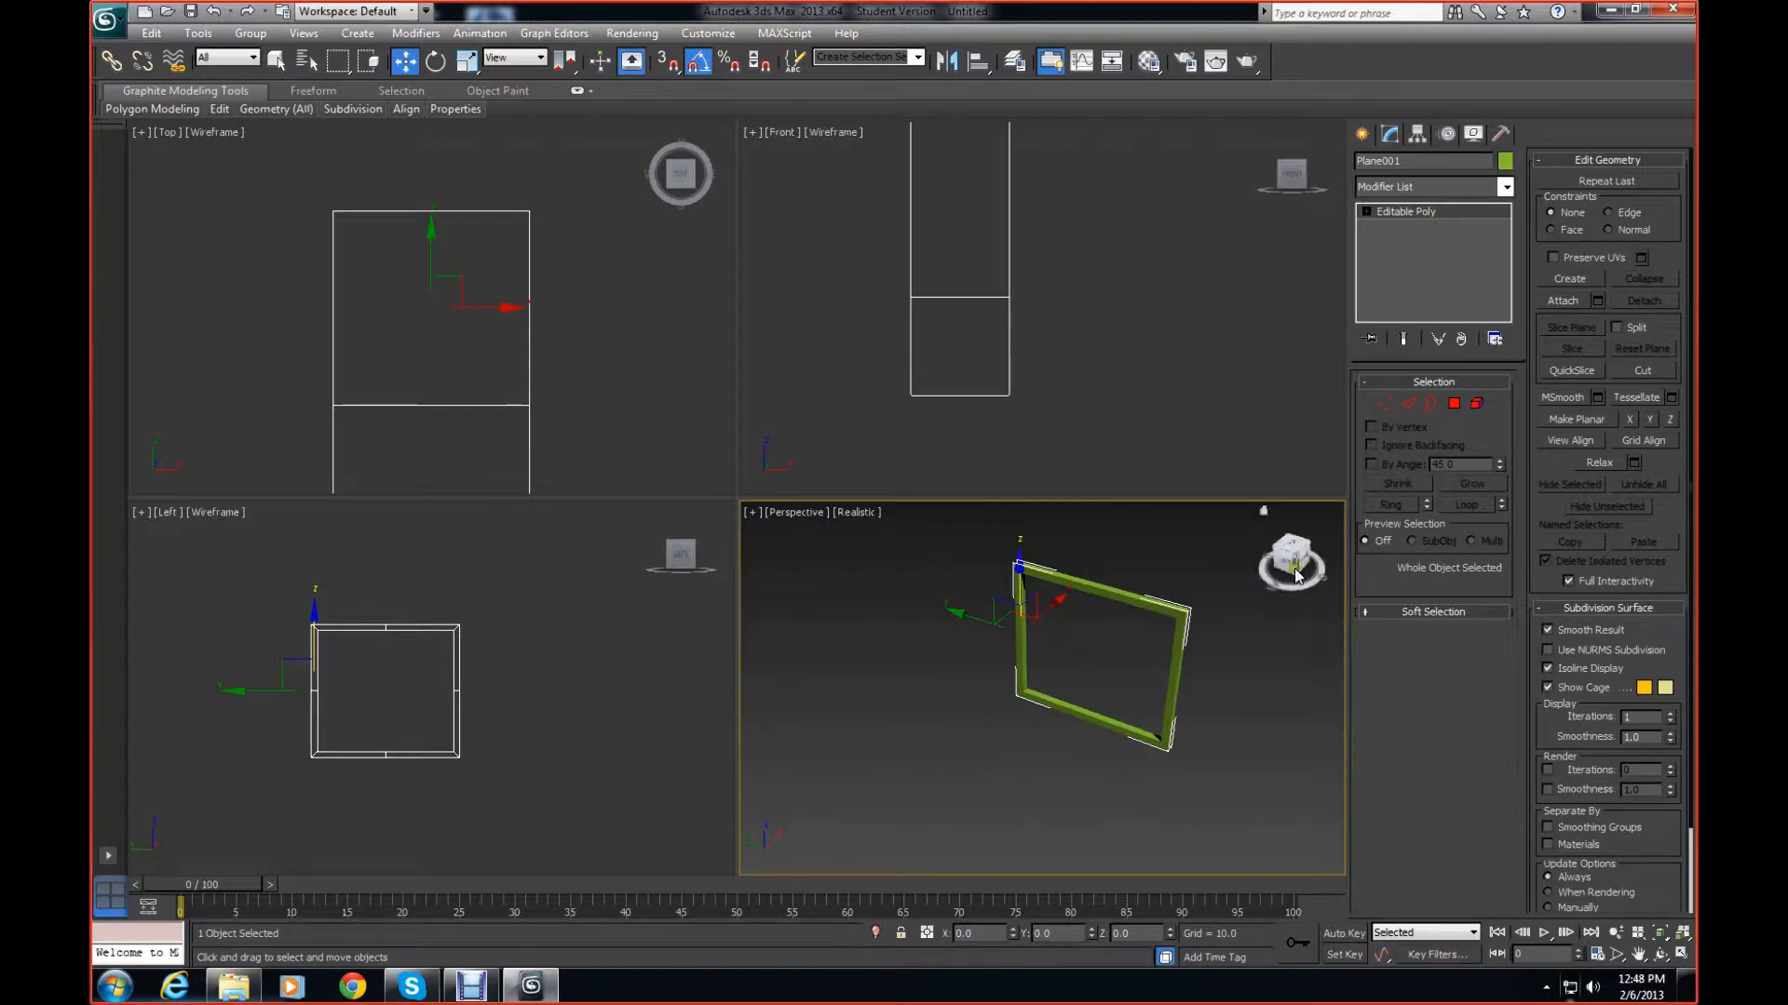
pyautogui.moveTo(1292, 560); pyautogui.dragTo(1222, 556)
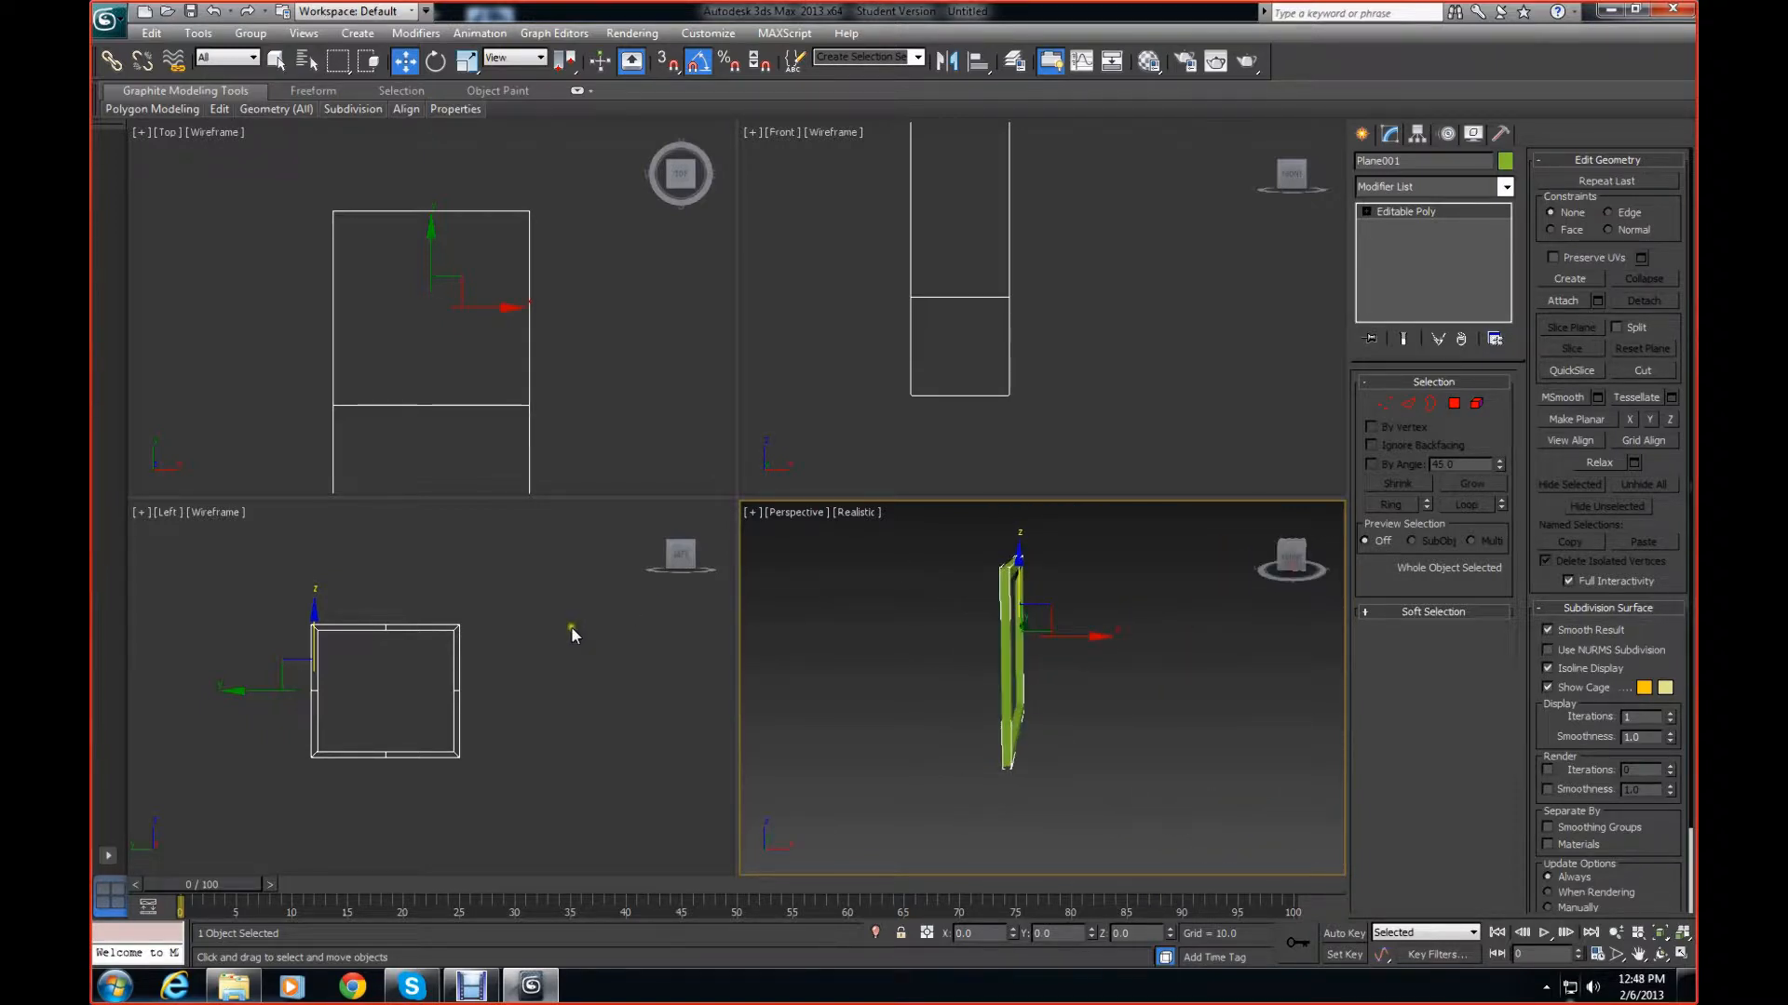
pyautogui.click(1403, 213)
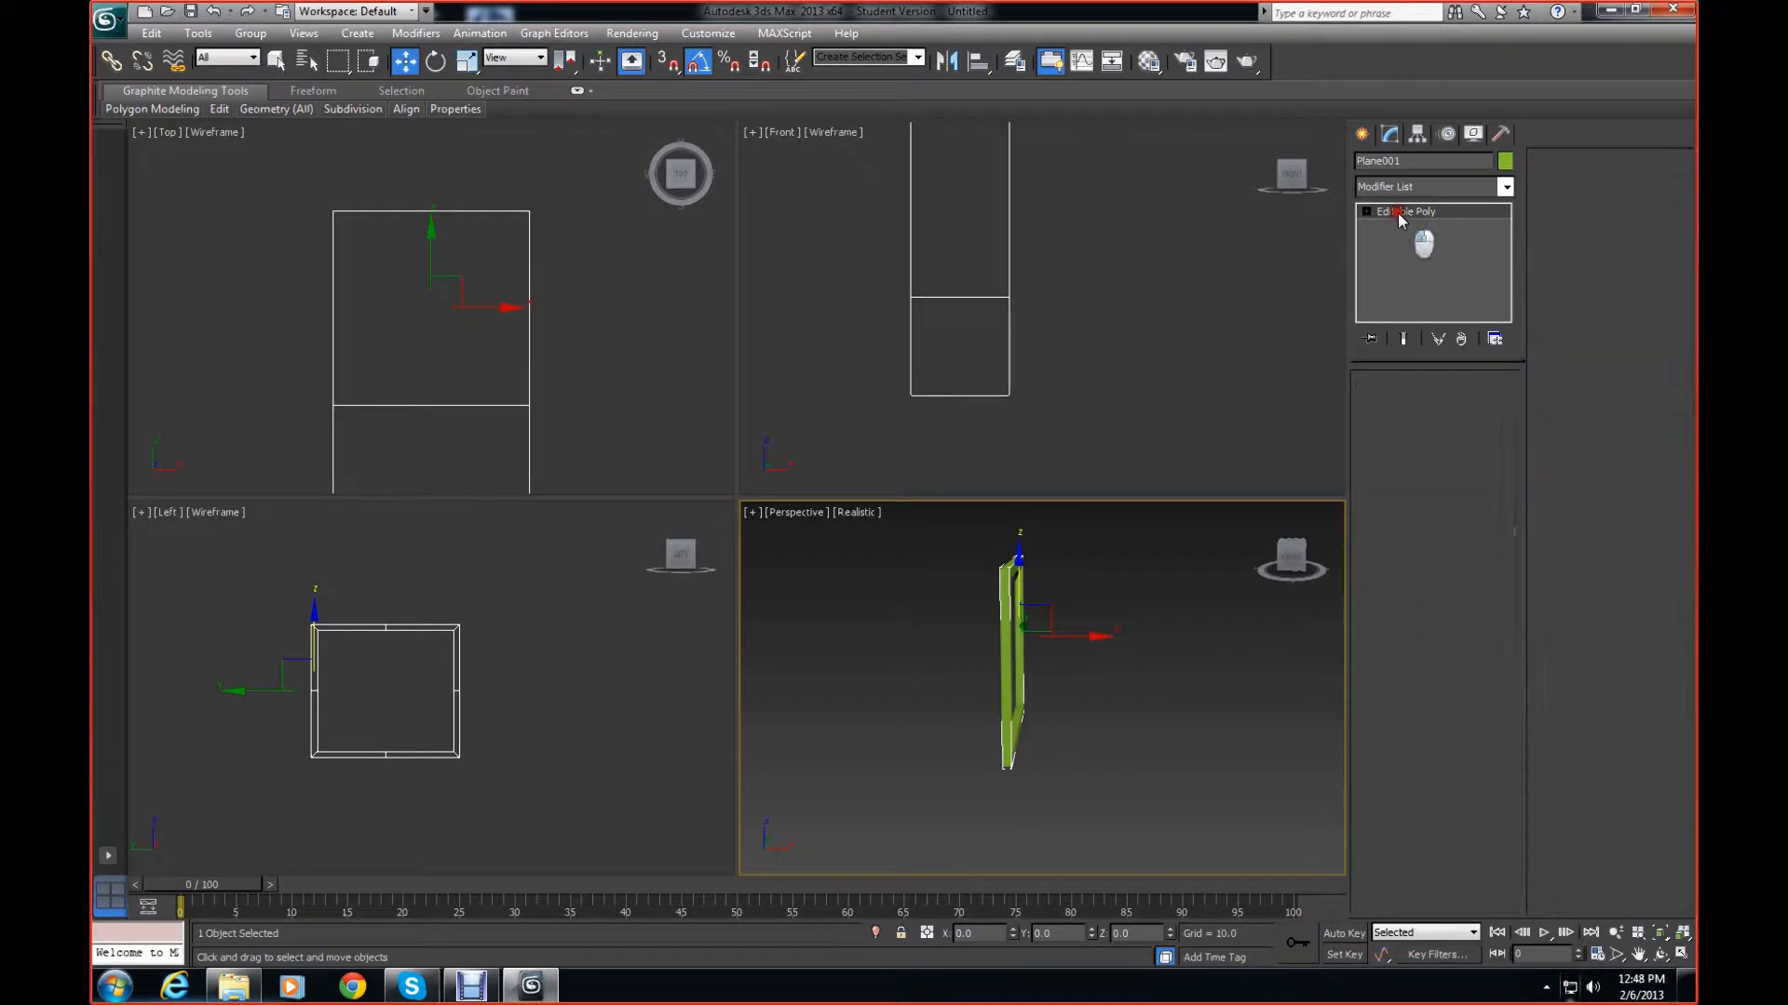
pyautogui.click(1289, 558)
pyautogui.click(1288, 559)
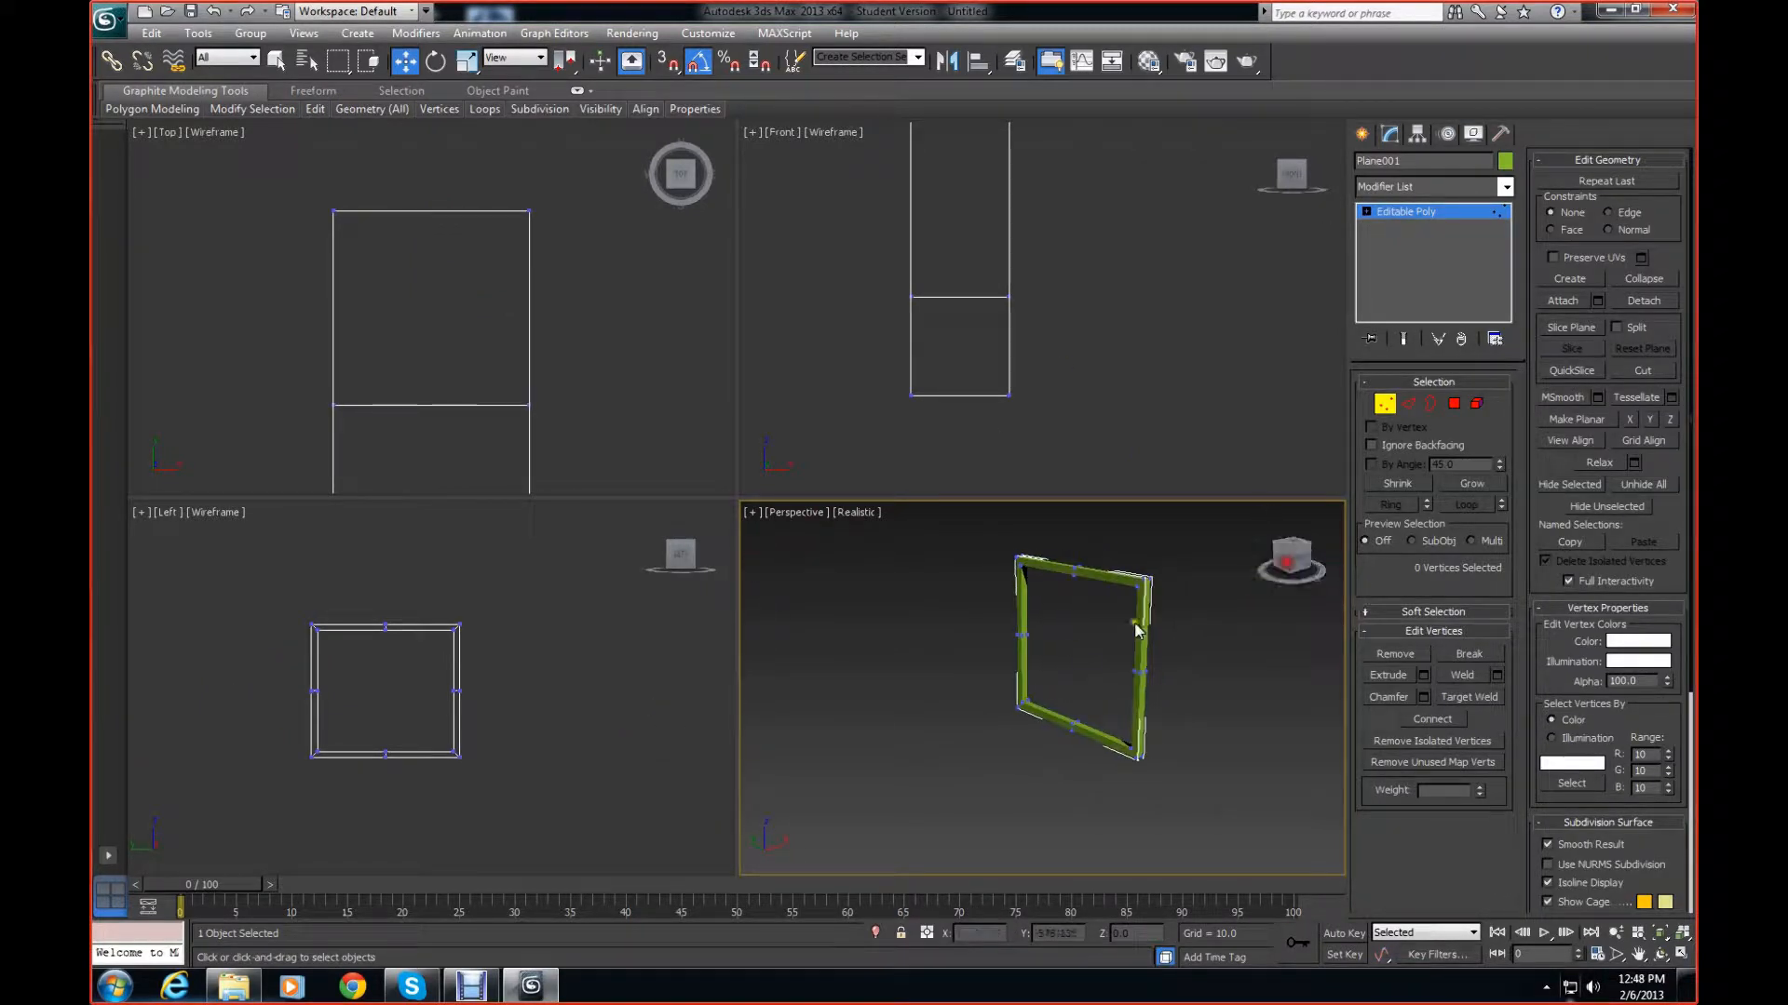
pyautogui.scroll(-4, 1057, 668)
pyautogui.moveTo(1284, 573); pyautogui.dragTo(1154, 631)
pyautogui.scroll(5, 1153, 625)
pyautogui.scroll(-4, 1152, 625)
pyautogui.moveTo(1165, 714); pyautogui.dragTo(1178, 756, button='middle')
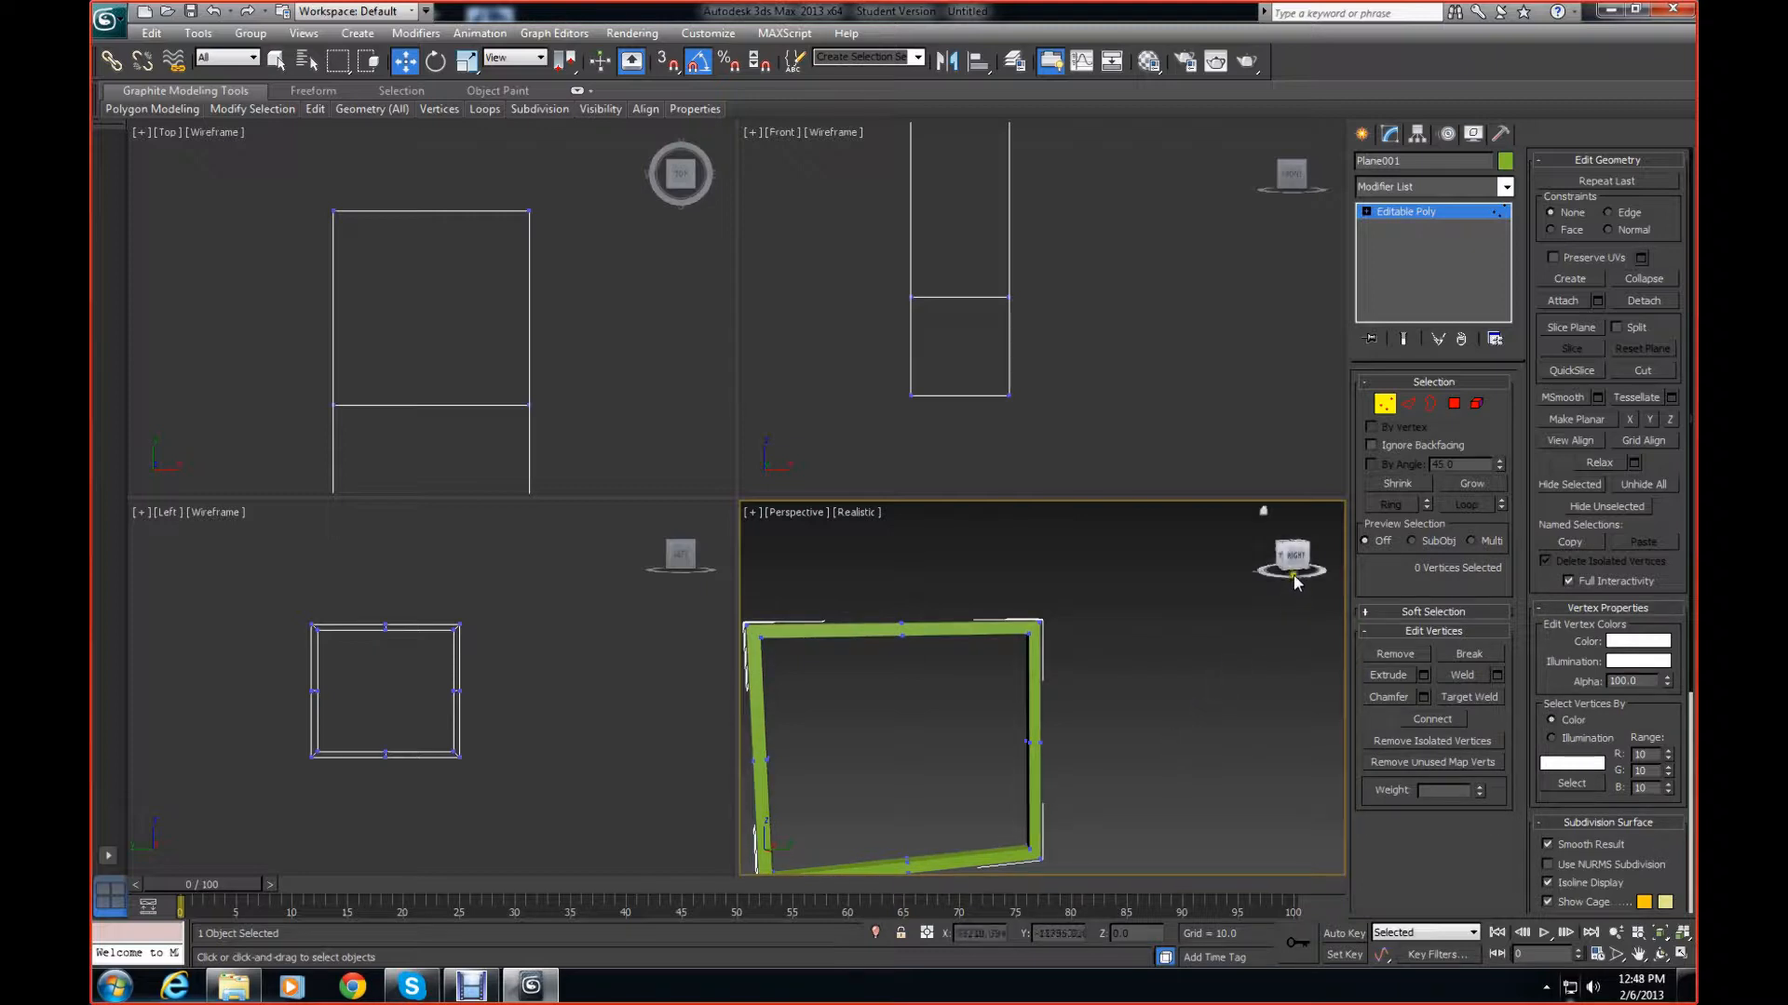
pyautogui.moveTo(1290, 562); pyautogui.dragTo(851, 574)
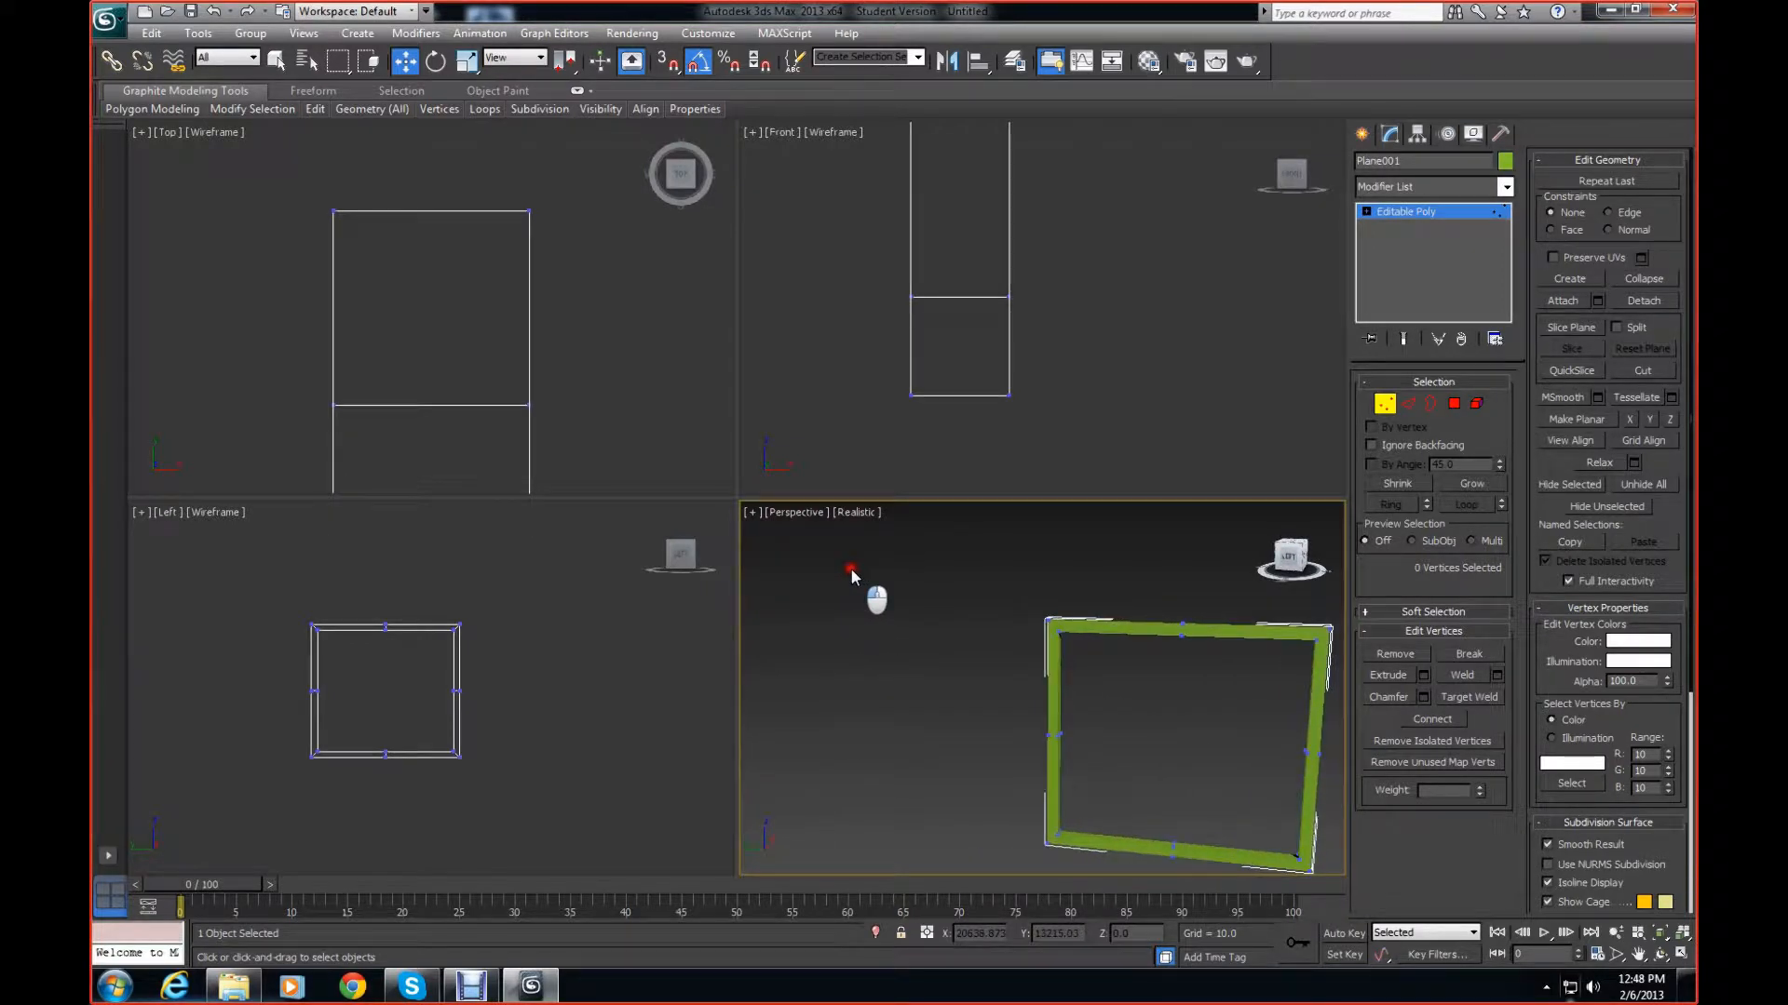
# In edge mode, select only the four mitre edges at the frame's upper-left corner in the Left view
pyautogui.click(1408, 403)
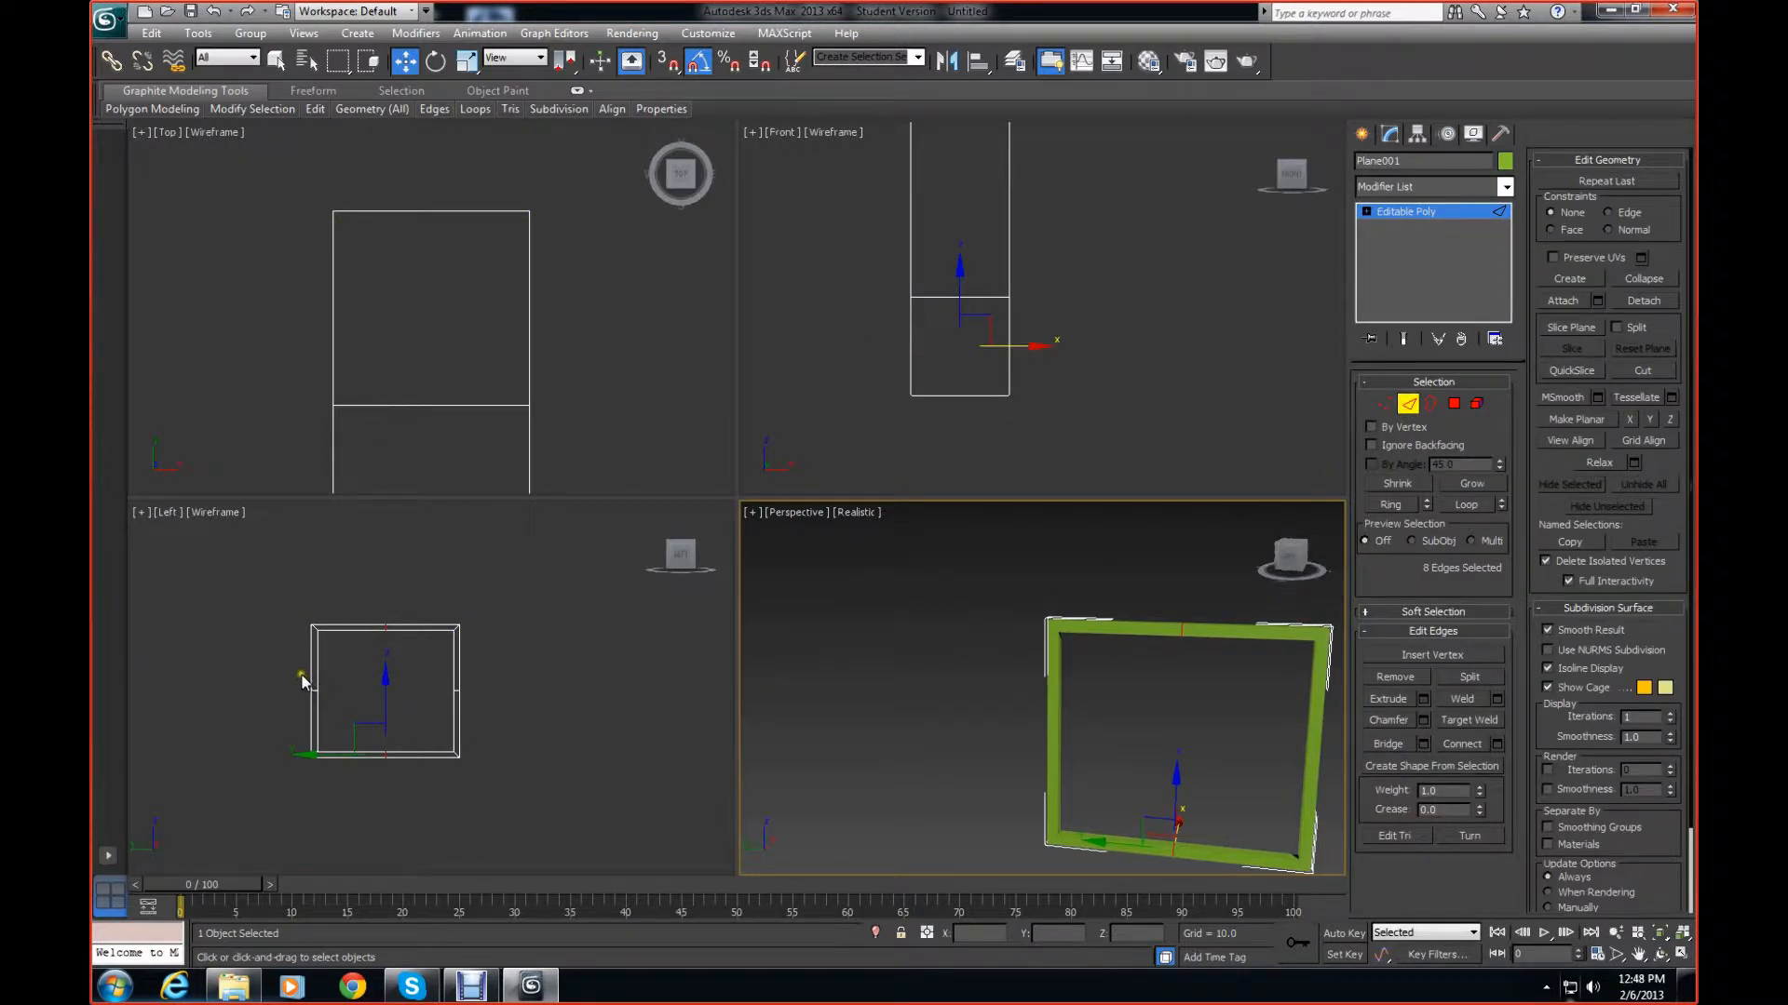
pyautogui.scroll(3, 306, 674)
pyautogui.moveTo(305, 674); pyautogui.dragTo(507, 676, button='middle')
pyautogui.scroll(-1, 506, 676)
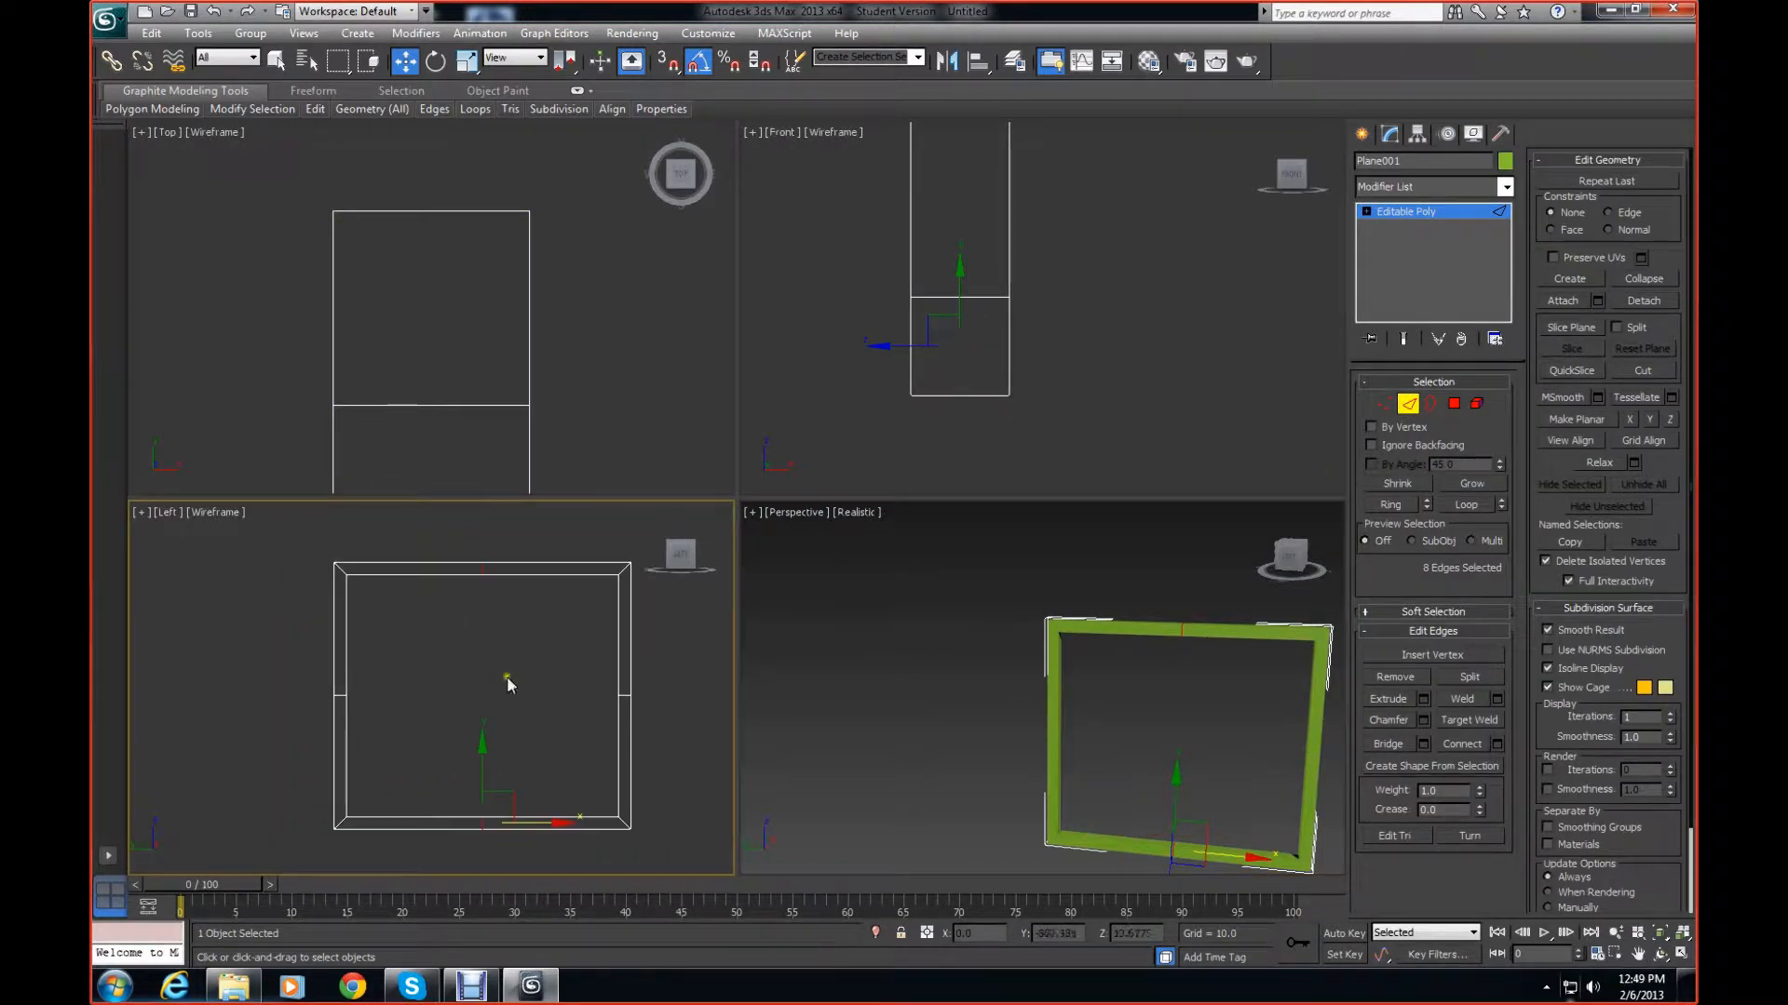
pyautogui.click(426, 649)
pyautogui.moveTo(316, 547); pyautogui.dragTo(365, 586)
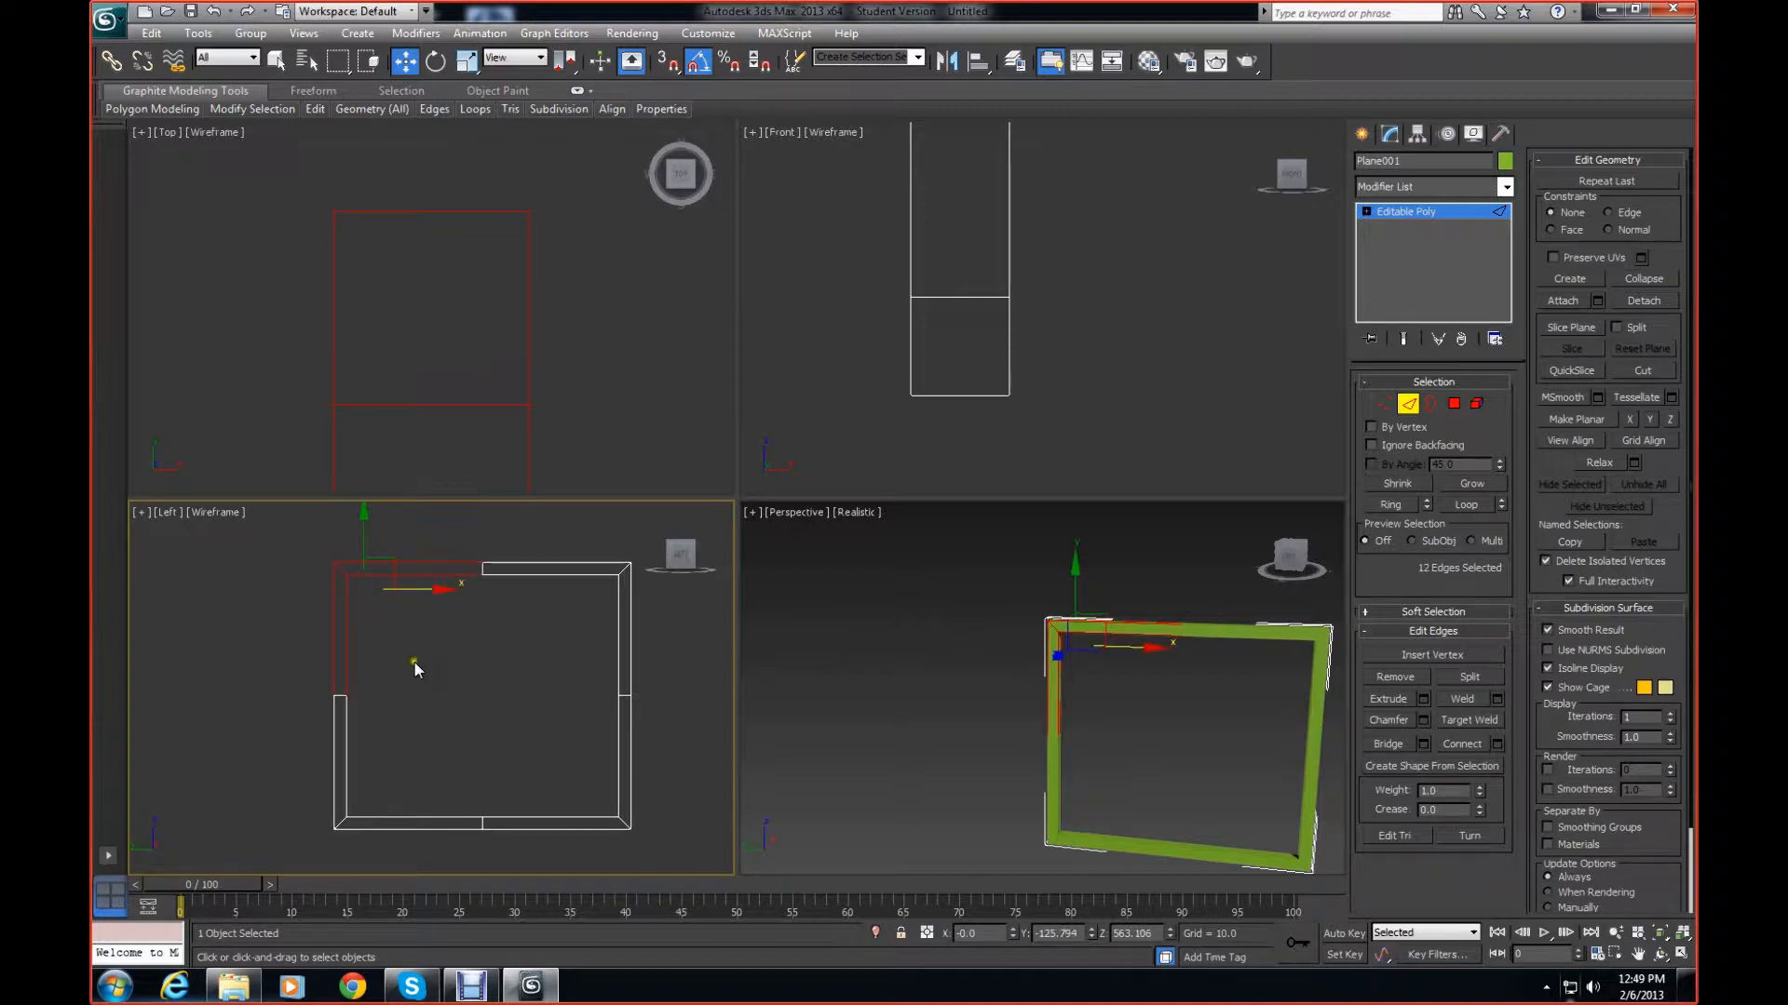
pyautogui.keyDown('alt'); pyautogui.moveTo(415, 662); pyautogui.dragTo(397, 549); pyautogui.keyUp('alt')
pyautogui.keyDown('alt'); pyautogui.moveTo(267, 615); pyautogui.dragTo(400, 662); pyautogui.keyUp('alt')
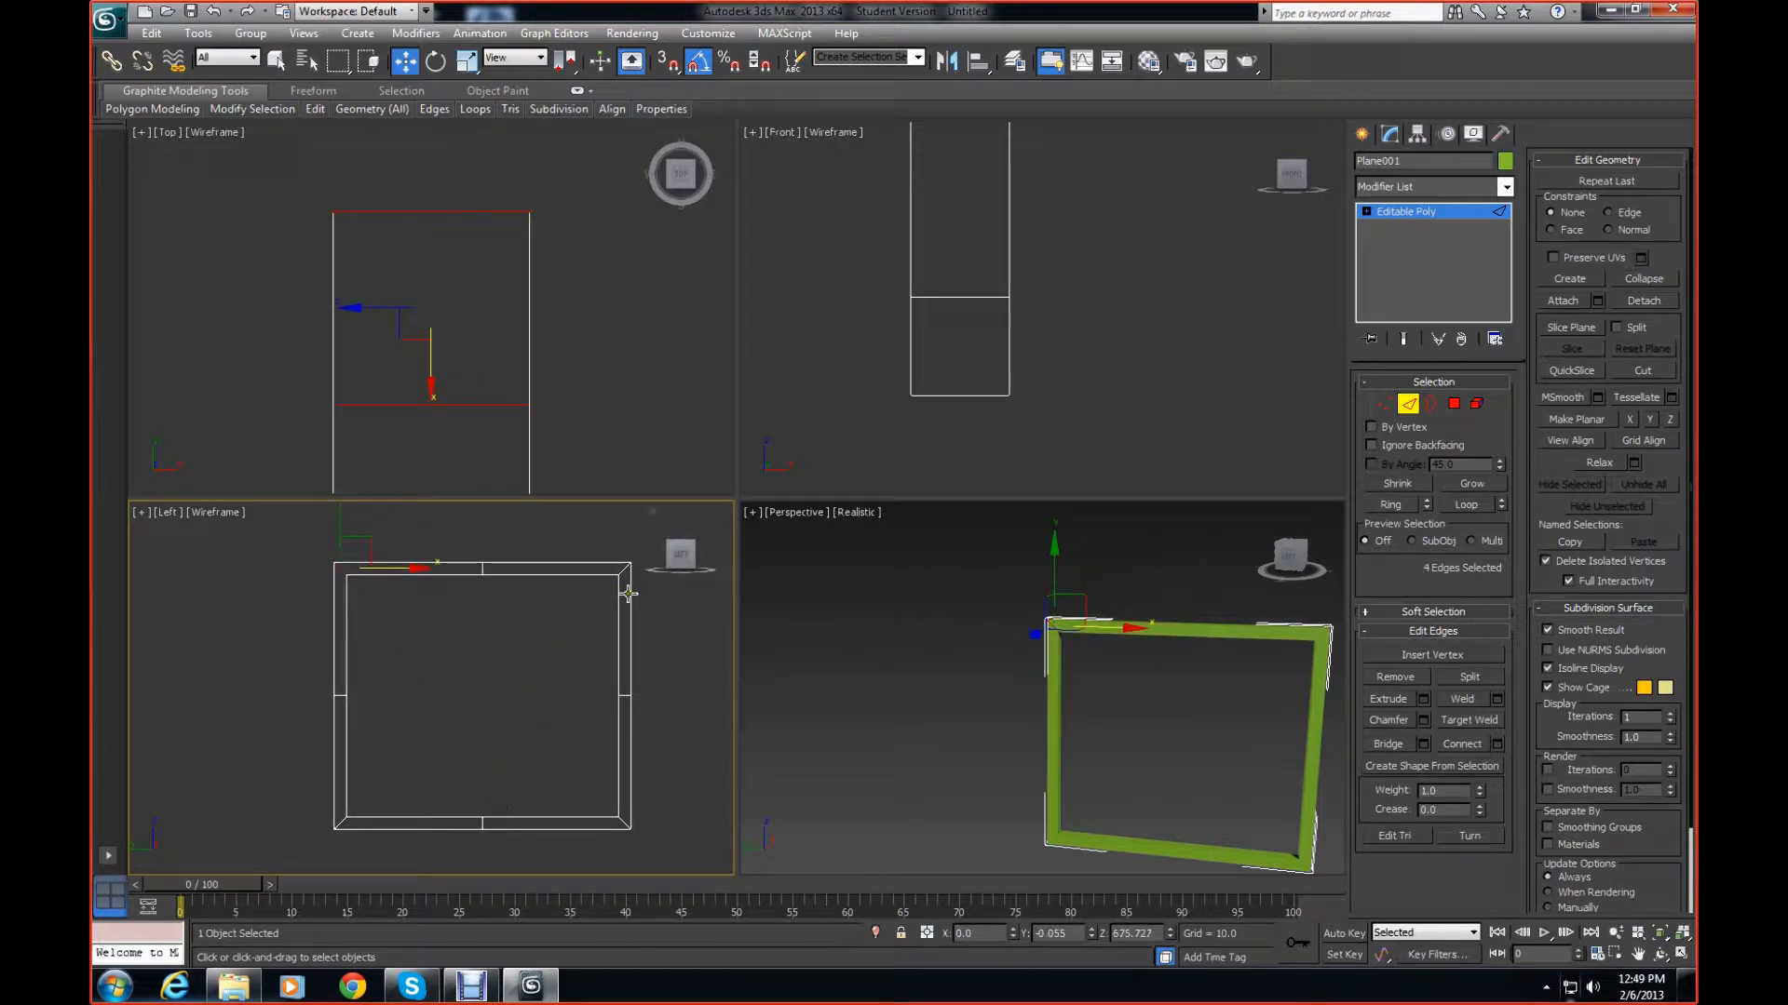
# Delete the frame's lower-left corner section so only the upper-left L-shaped piece is left
pyautogui.click(549, 694)
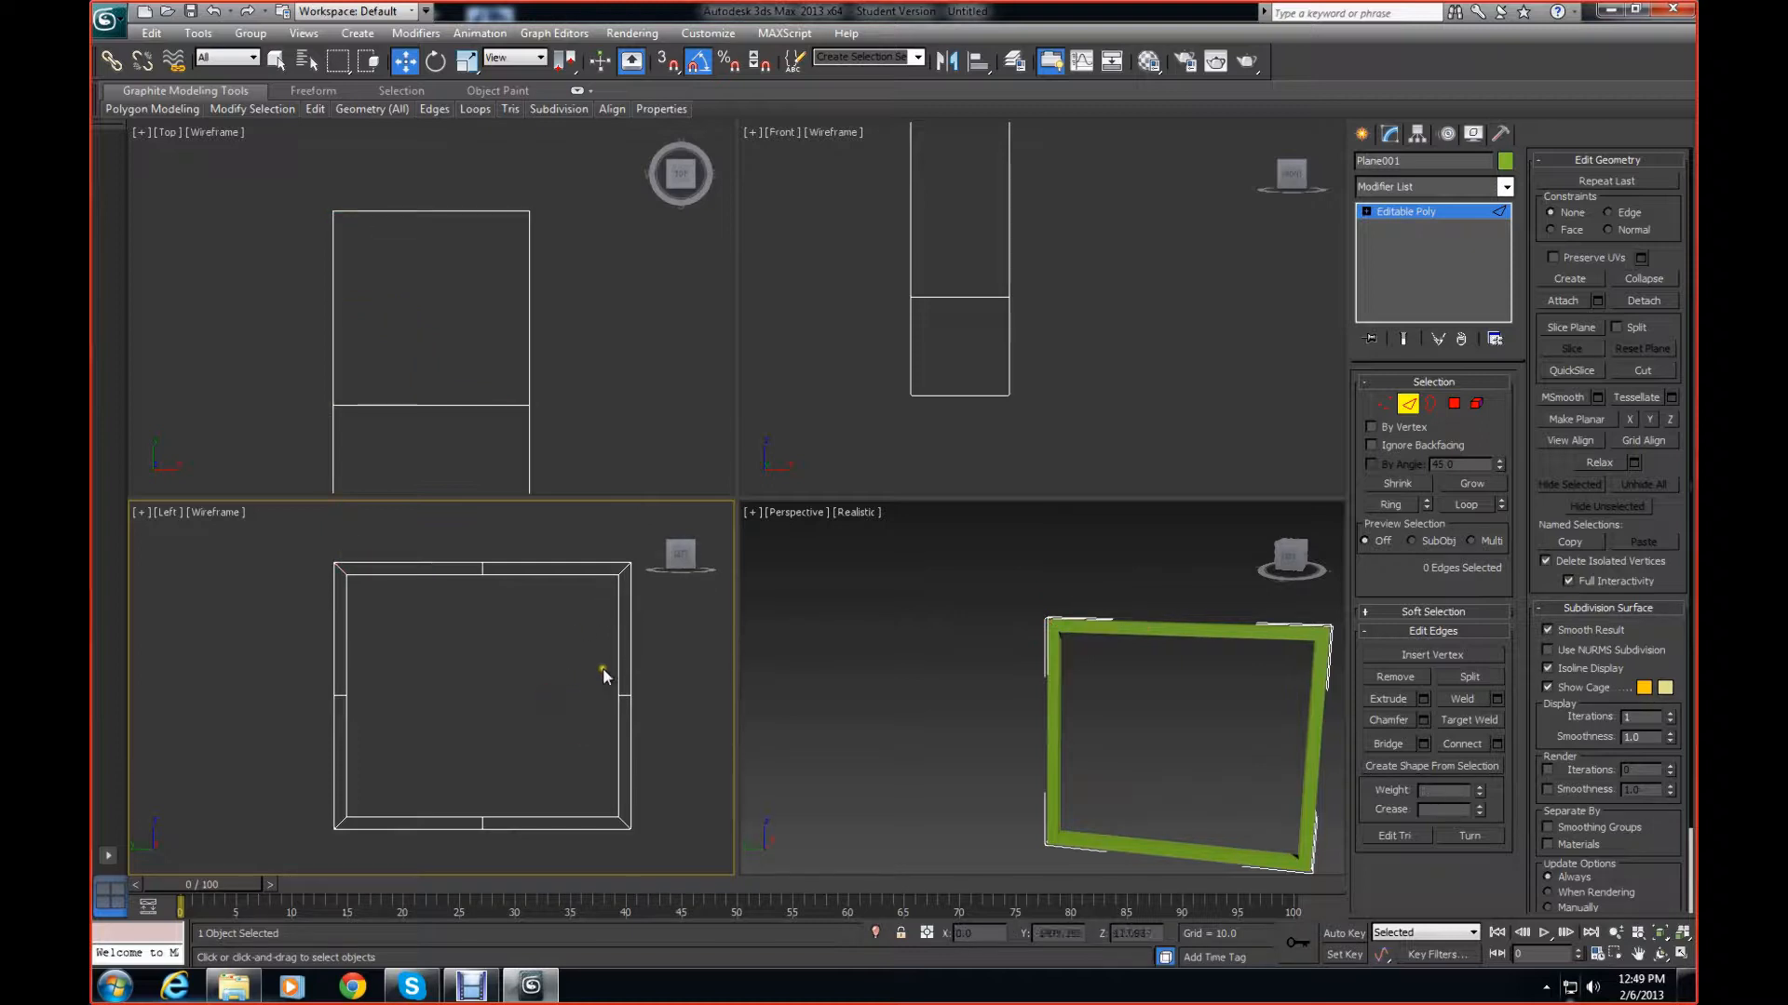
pyautogui.moveTo(678, 705); pyautogui.dragTo(433, 869)
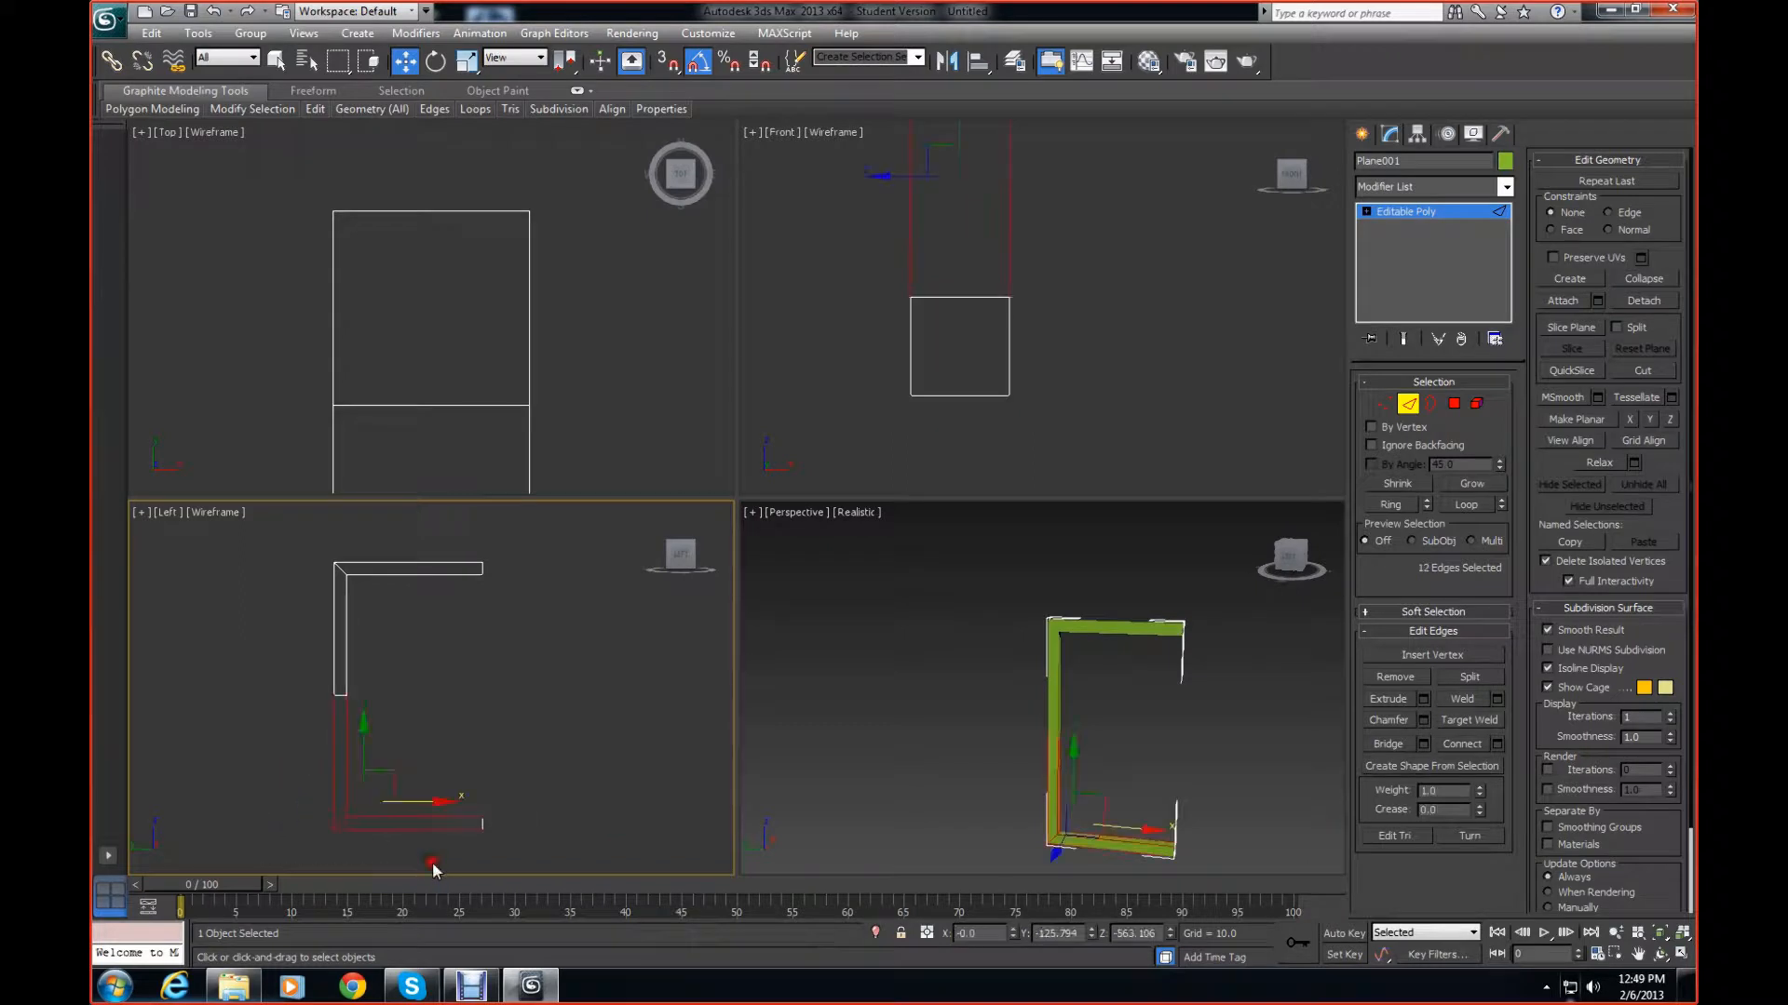
pyautogui.press('Delete')
# Select the edges around the L-shaped piece's corner and deselect both arms' edges, keeping only the four mitre edges
pyautogui.click(342, 567)
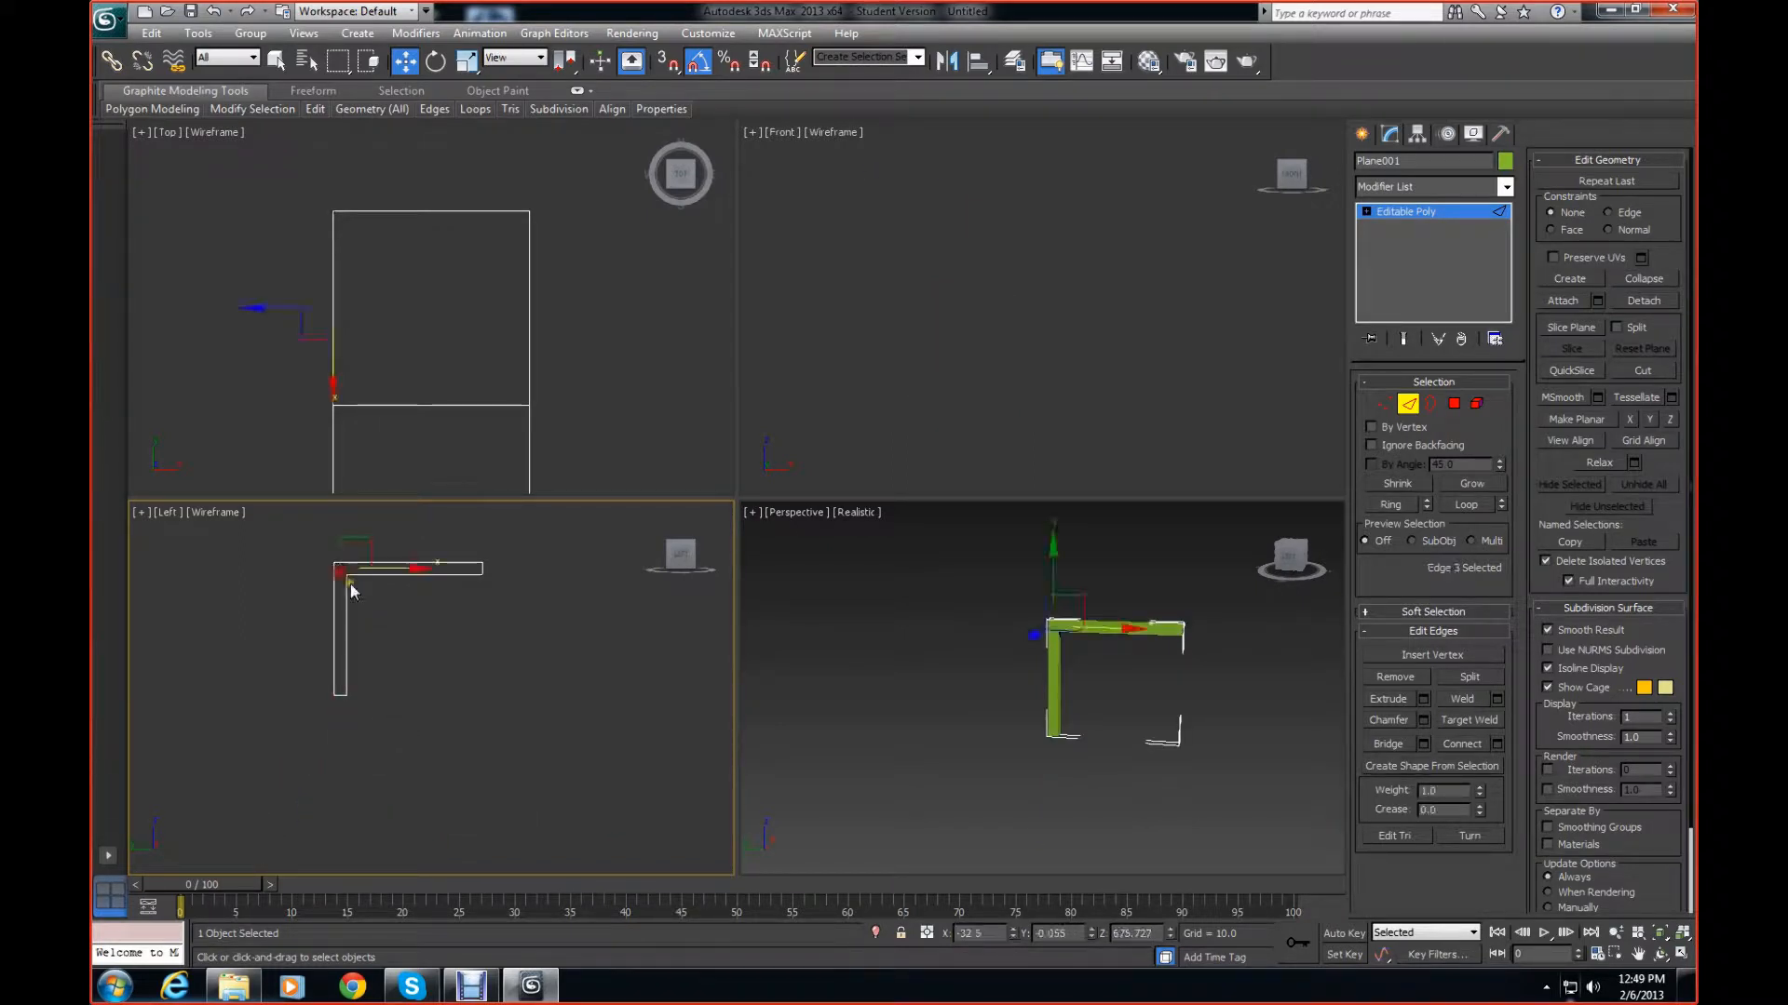
pyautogui.click(399, 628)
pyautogui.moveTo(308, 549); pyautogui.dragTo(392, 617)
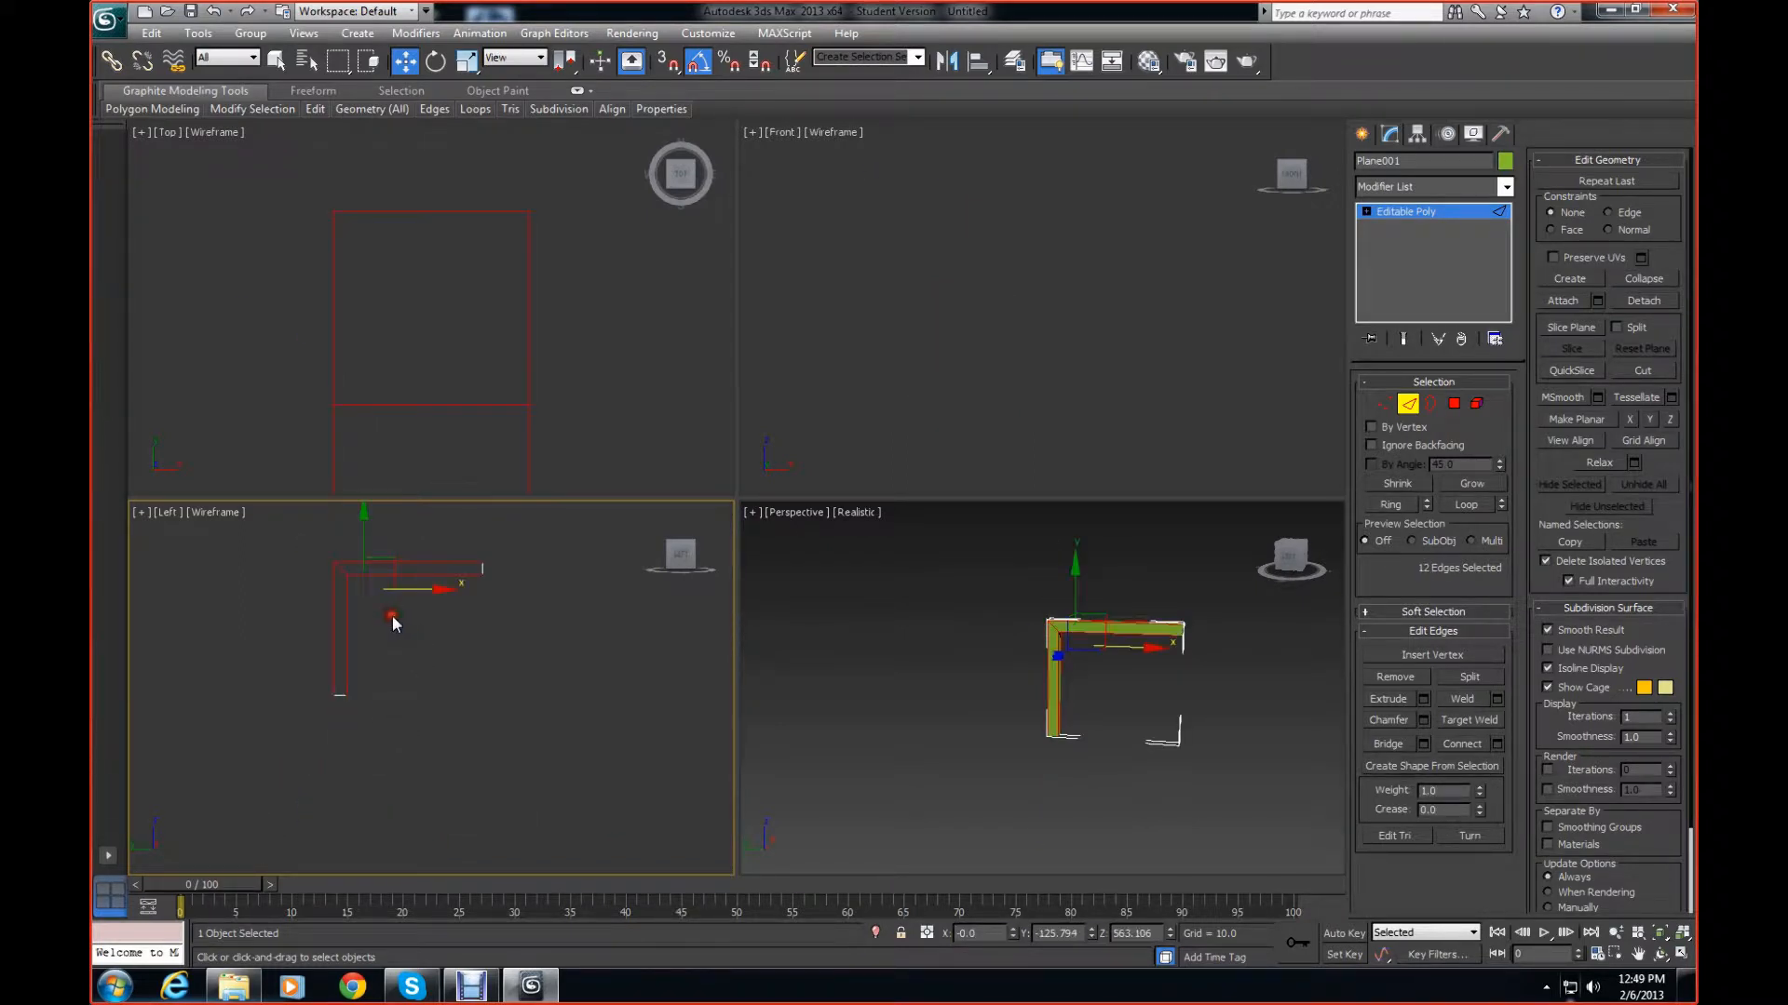
pyautogui.click(443, 694)
pyautogui.moveTo(351, 558); pyautogui.dragTo(382, 607)
pyautogui.keyDown('alt'); pyautogui.moveTo(464, 675); pyautogui.dragTo(419, 532); pyautogui.keyUp('alt')
pyautogui.keyDown('alt'); pyautogui.moveTo(352, 653); pyautogui.dragTo(261, 606); pyautogui.keyUp('alt')
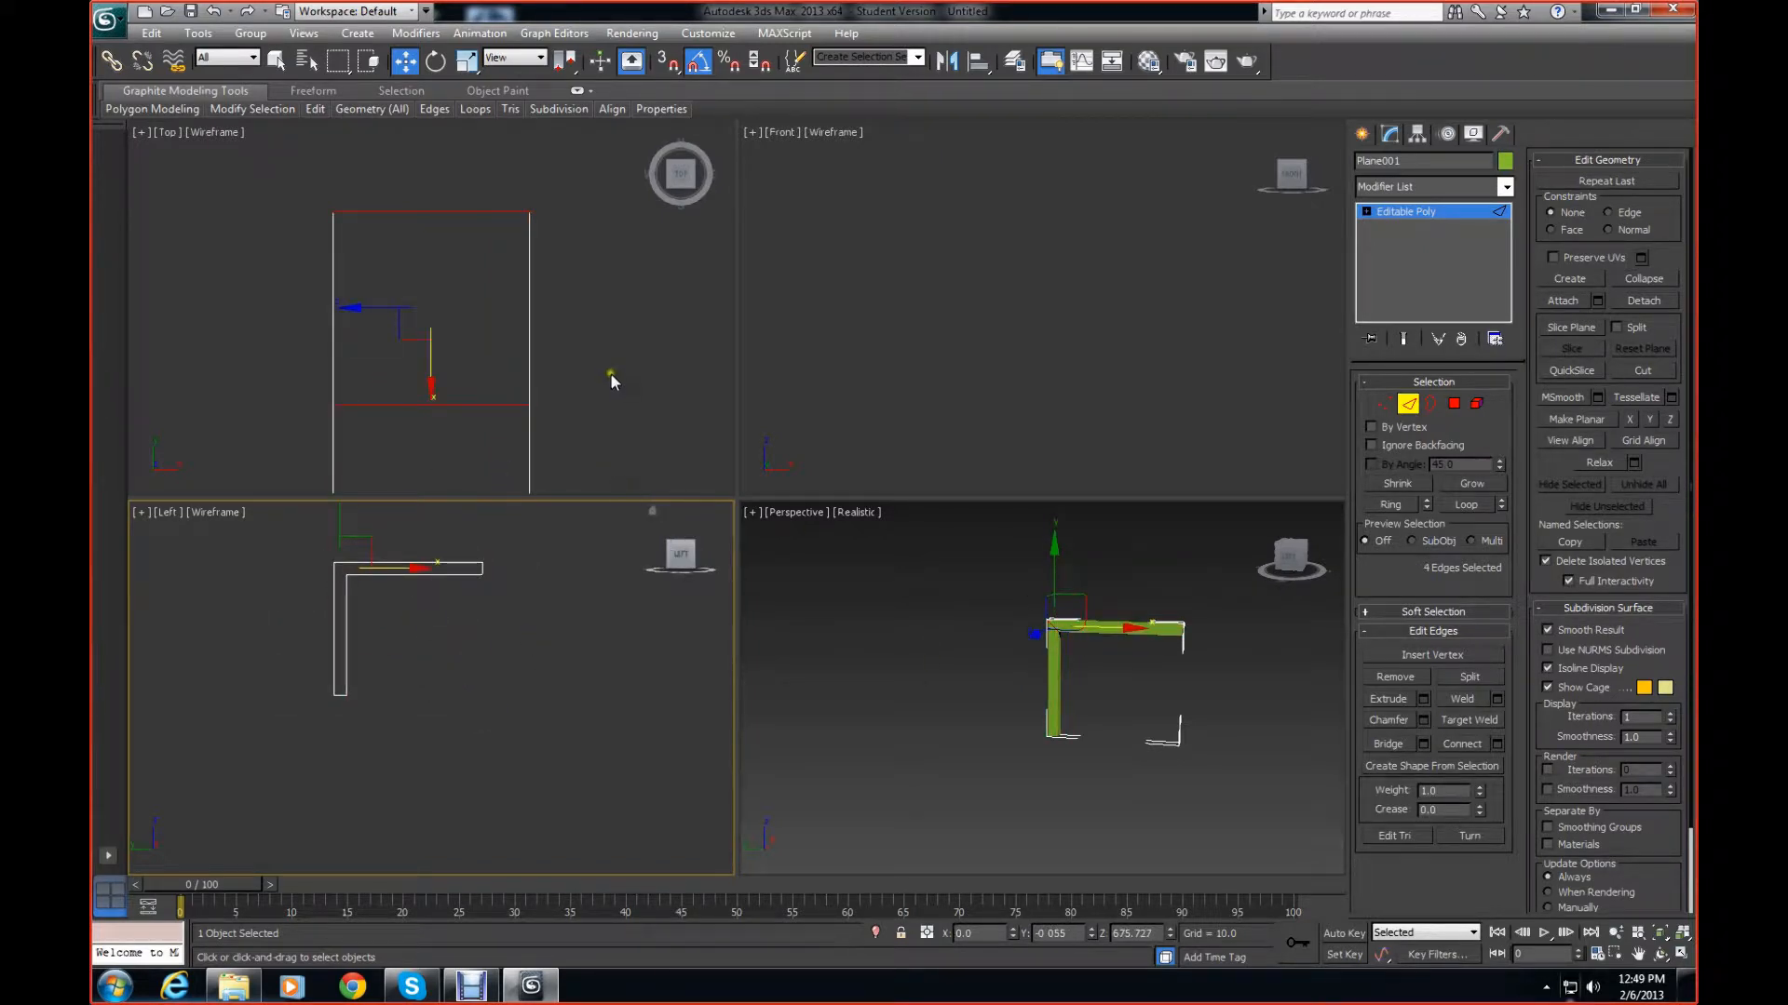
# Bring the L-shaped piece into the Front view, activate Rotate for the mitre edges, and clear the edge selection
pyautogui.scroll(-5, 1104, 367)
pyautogui.scroll(-3, 1085, 385)
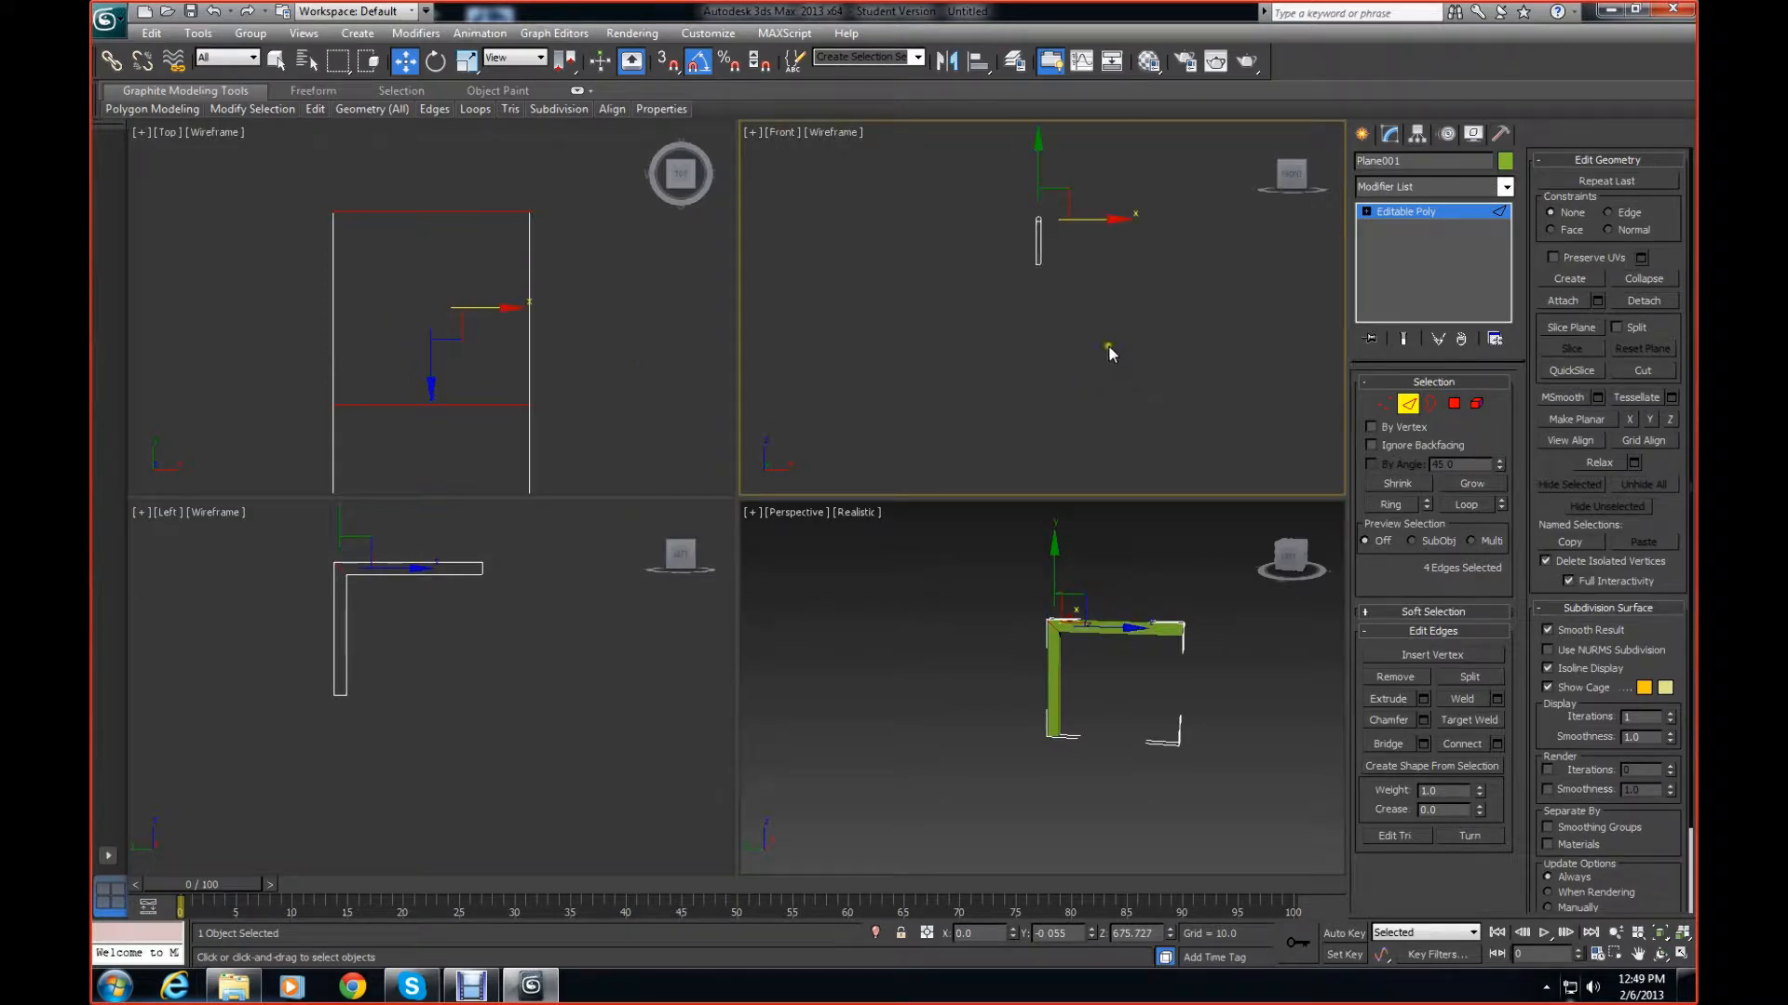
pyautogui.moveTo(1107, 328); pyautogui.dragTo(1036, 421, button='middle')
pyautogui.scroll(5, 1035, 422)
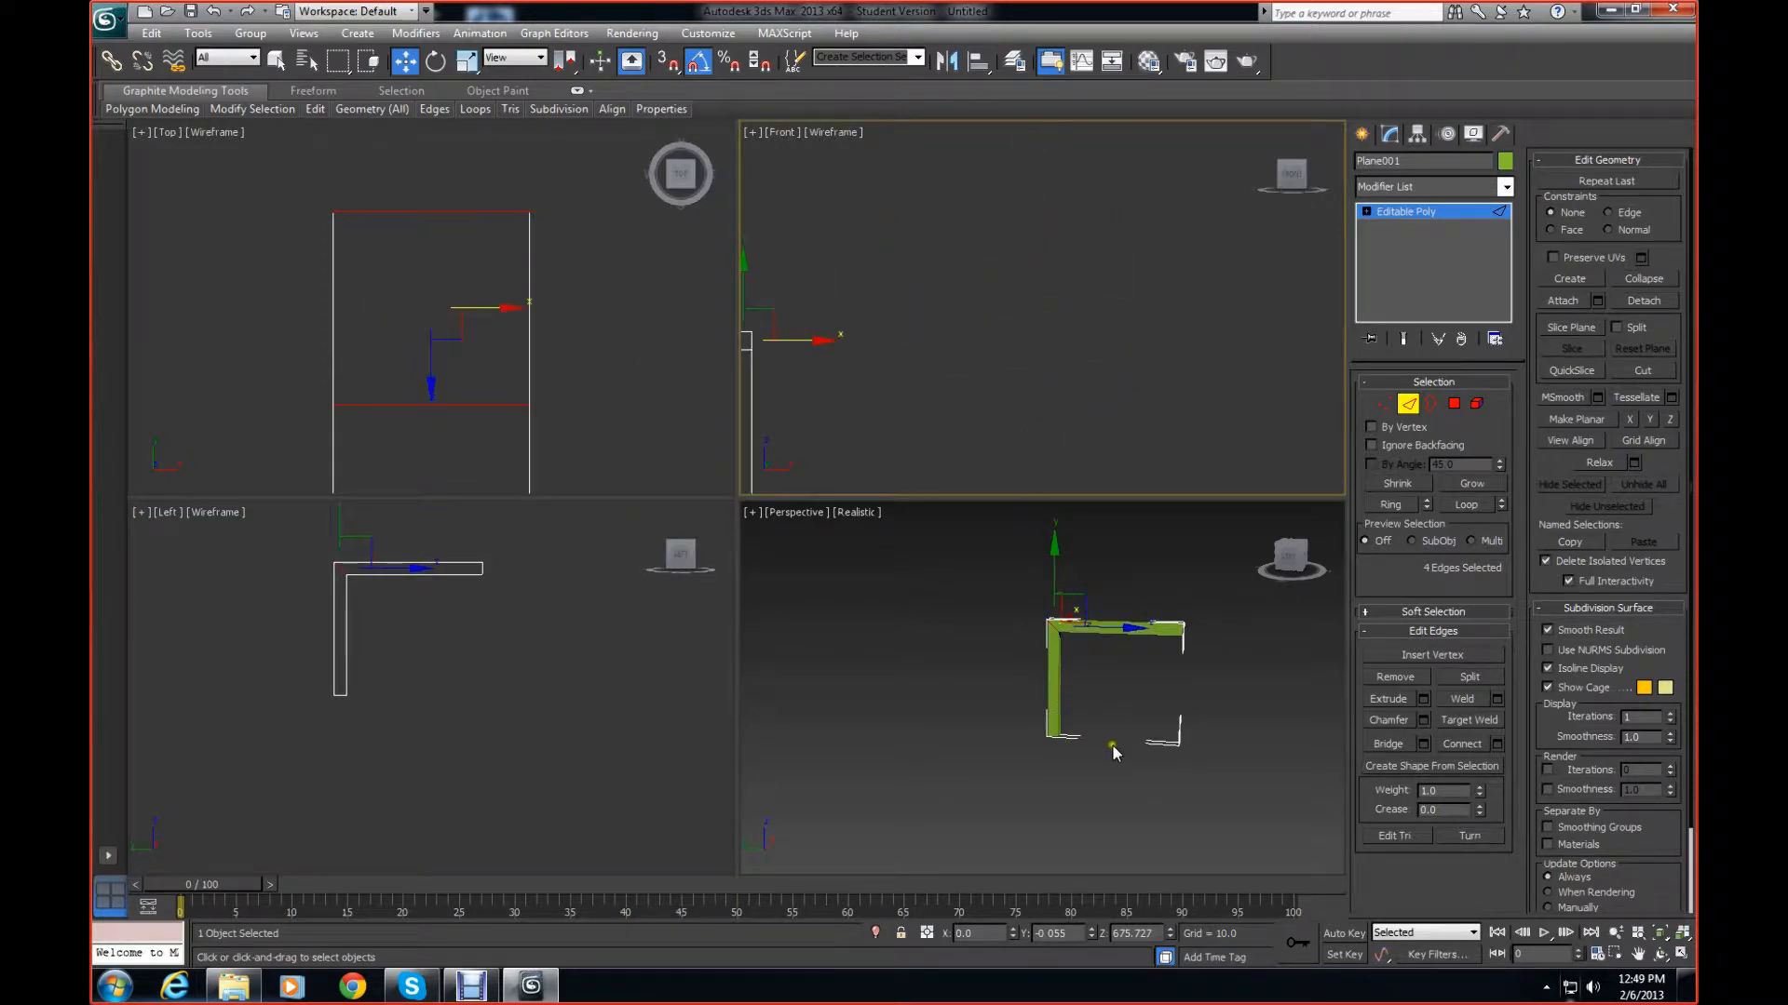
pyautogui.moveTo(839, 417); pyautogui.dragTo(1063, 298, button='middle')
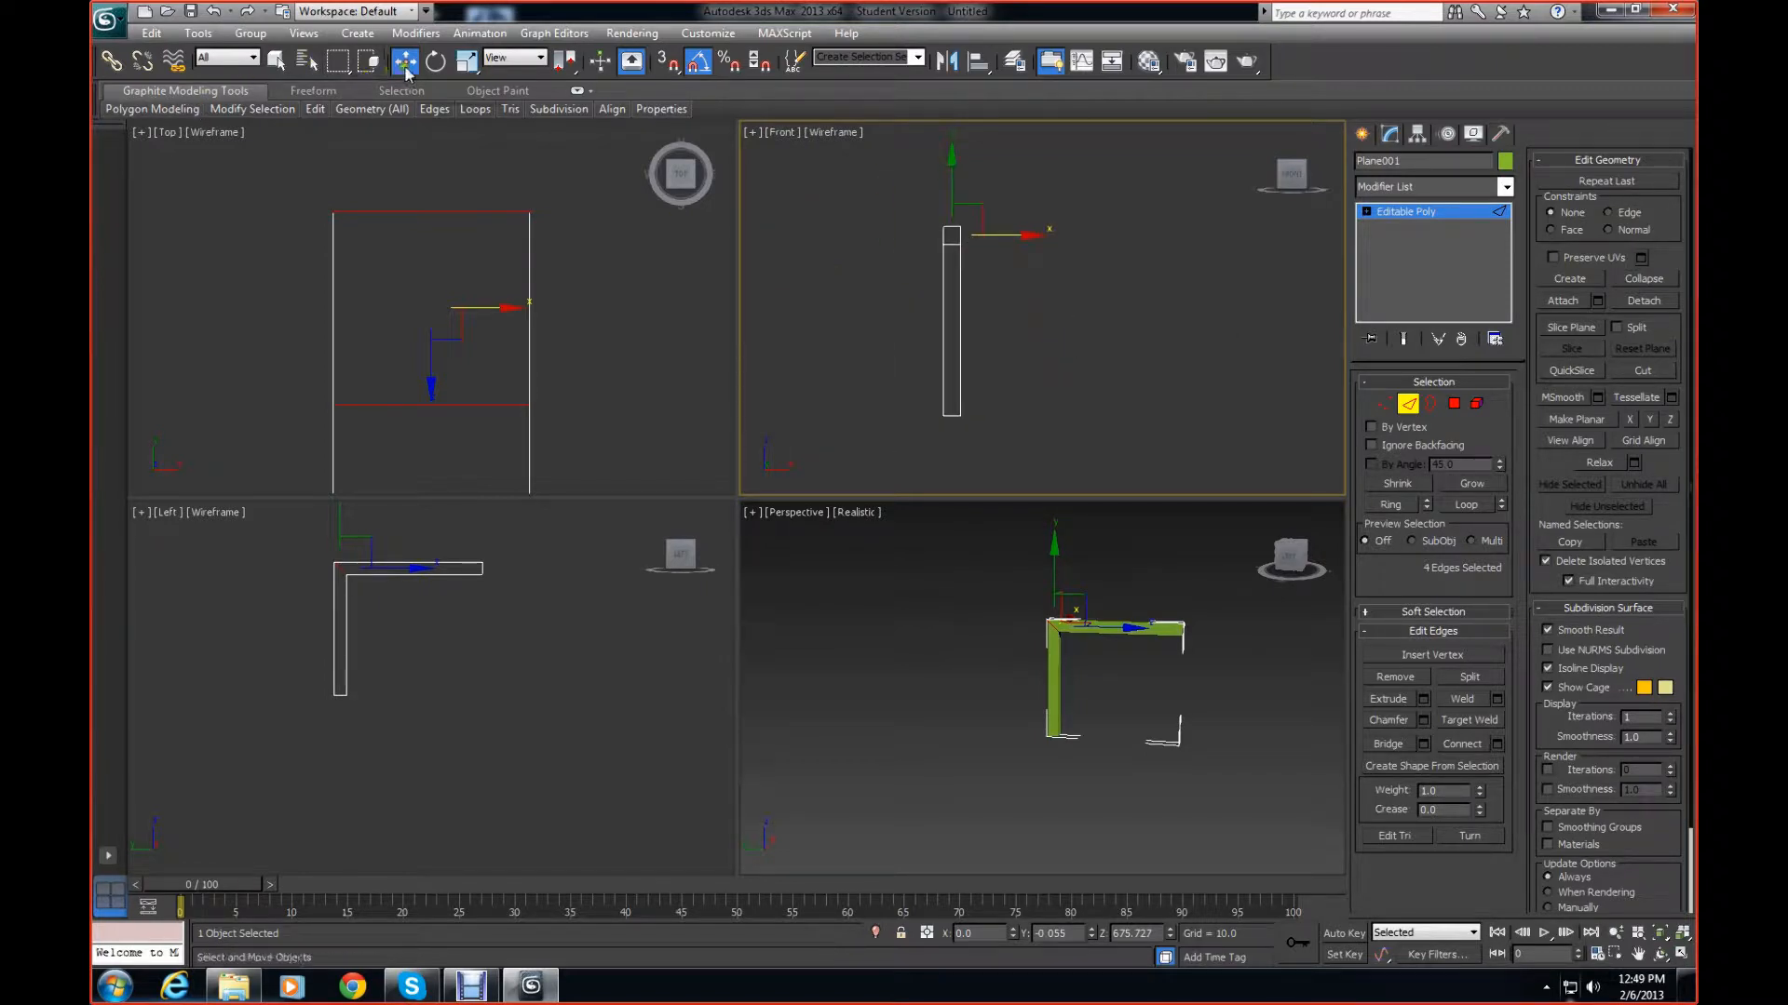
pyautogui.click(435, 61)
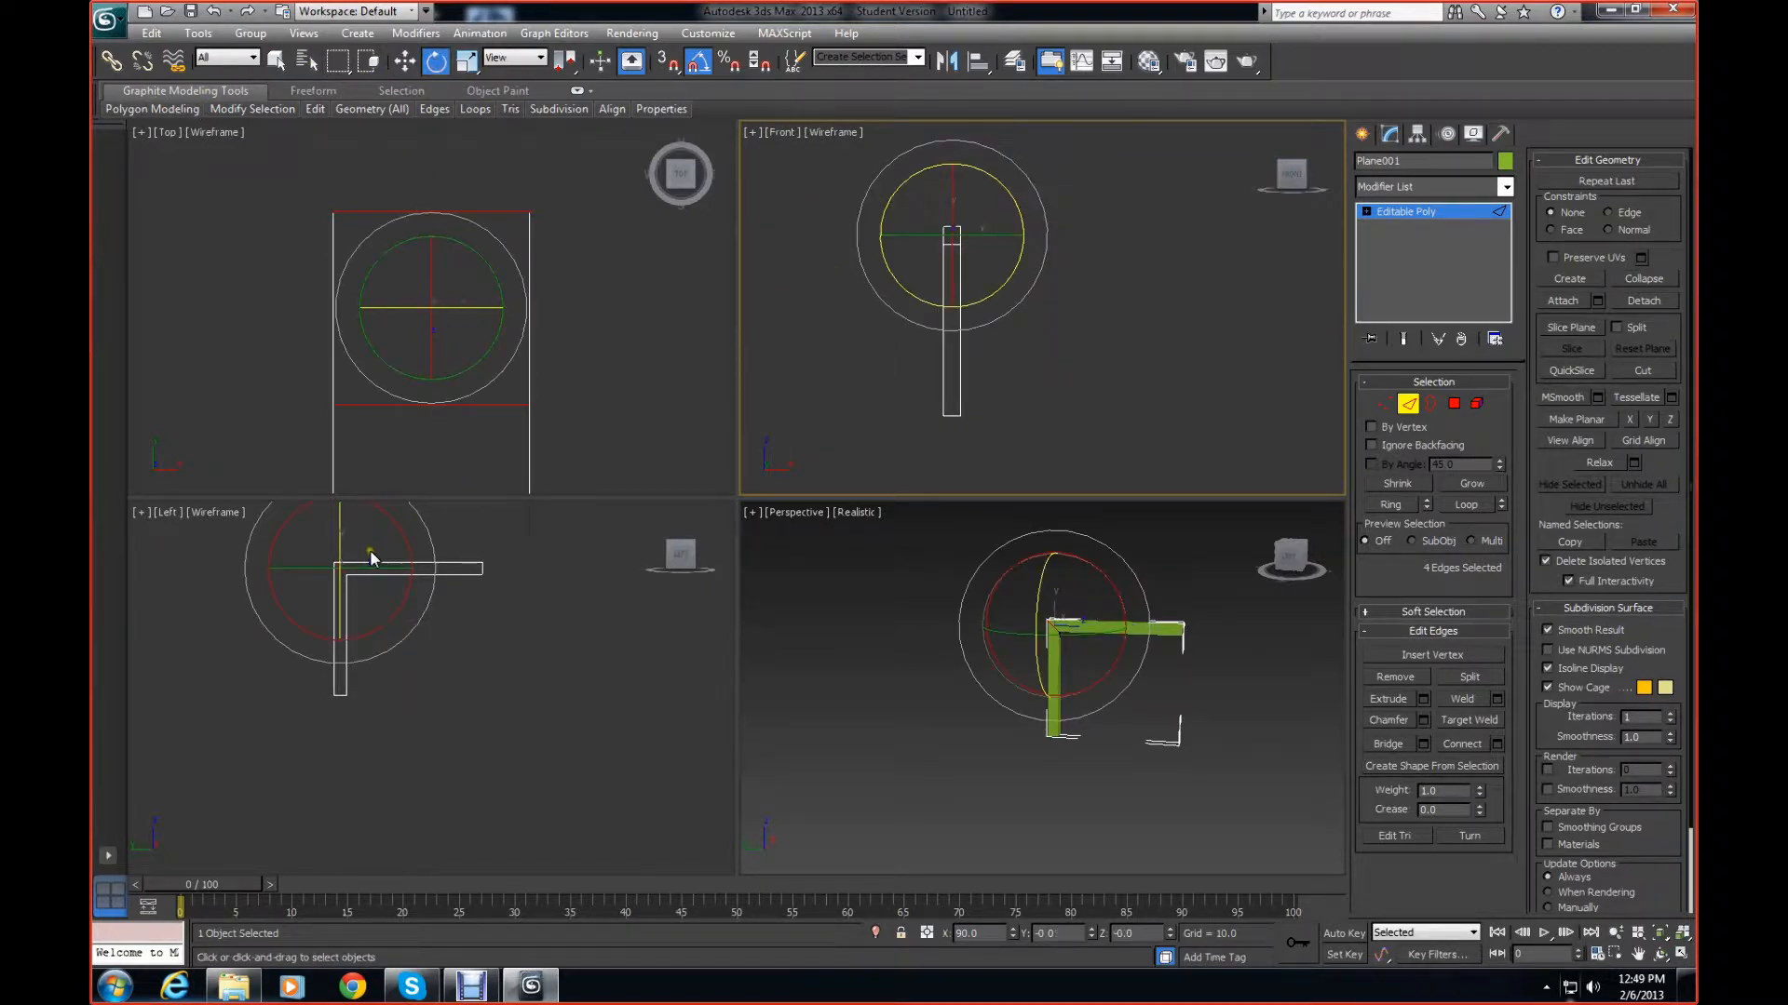
pyautogui.click(398, 604)
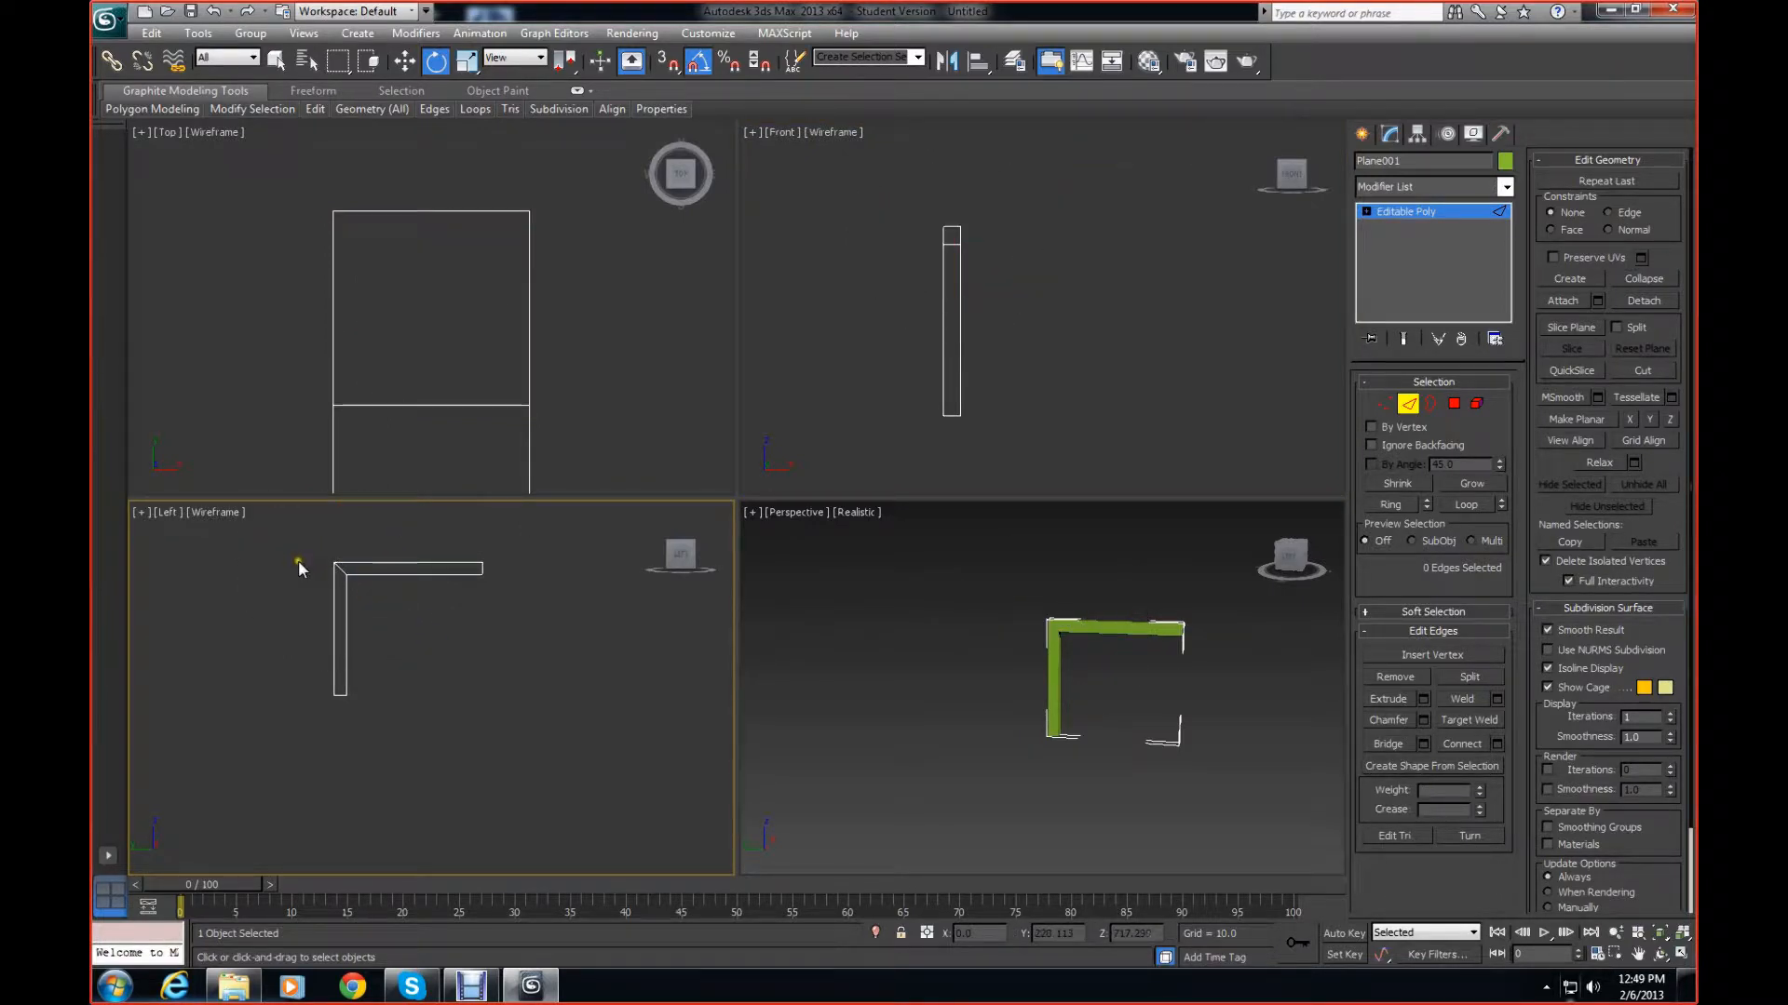
pyautogui.hotkey('ctrl', 'z')
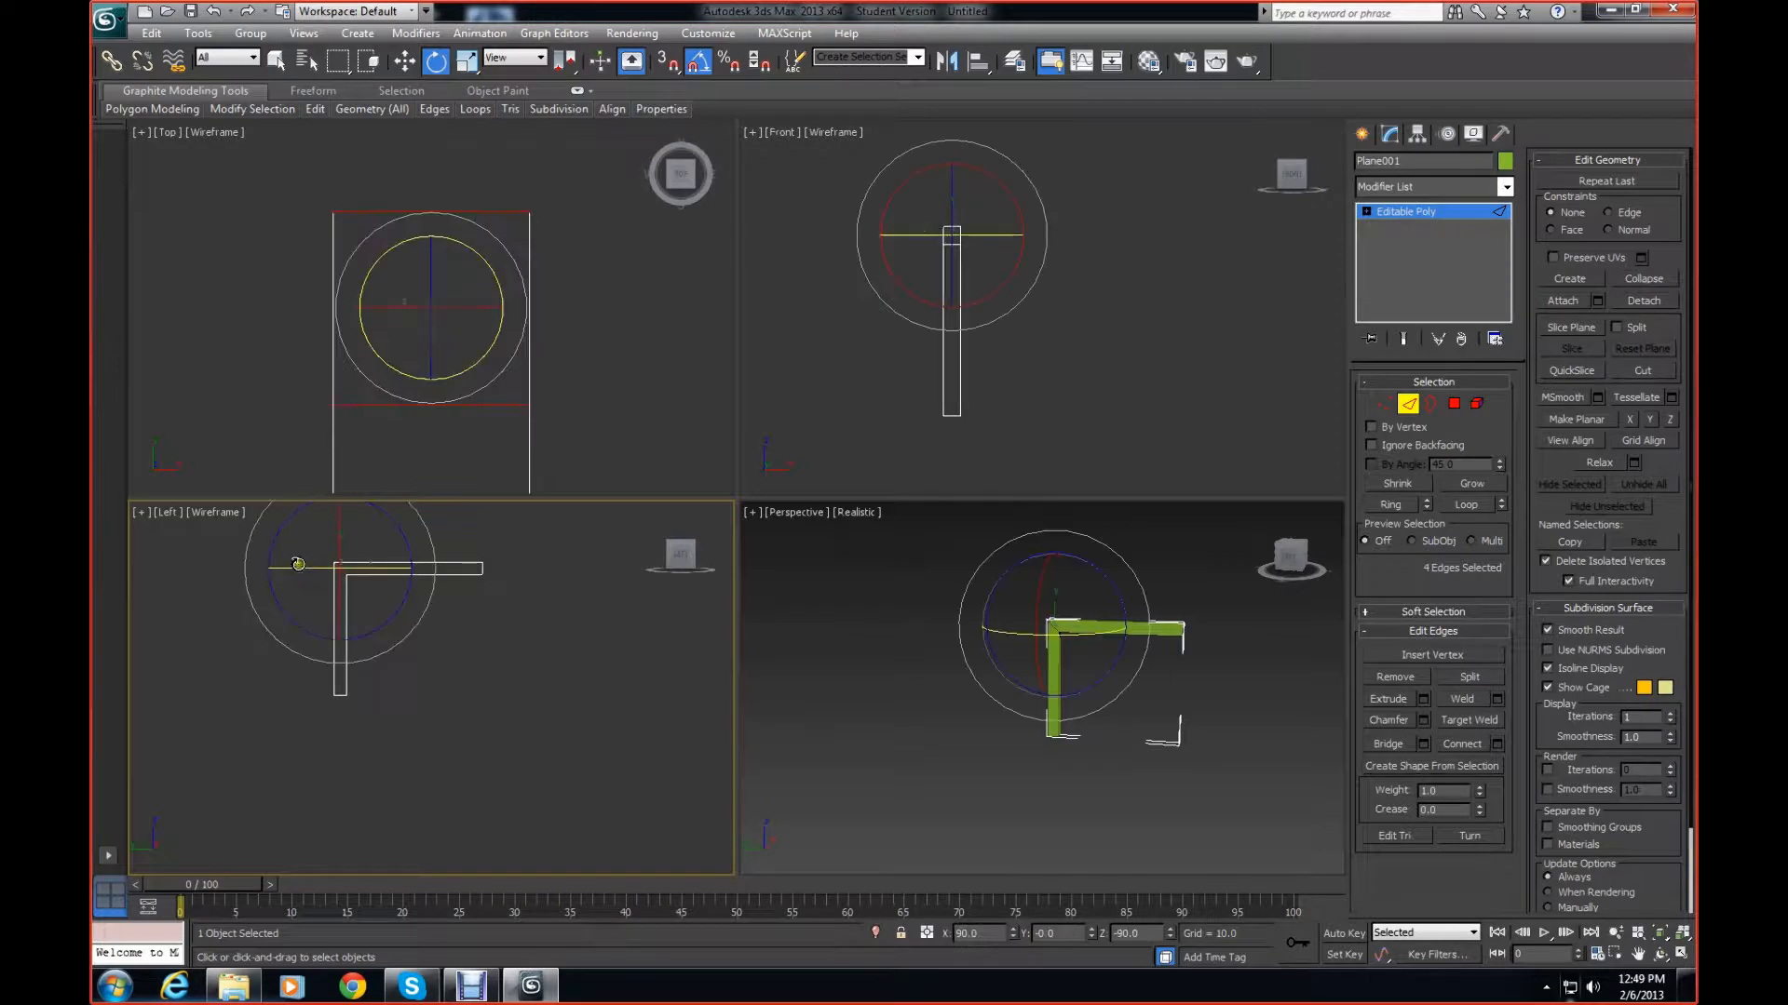
pyautogui.click(392, 620)
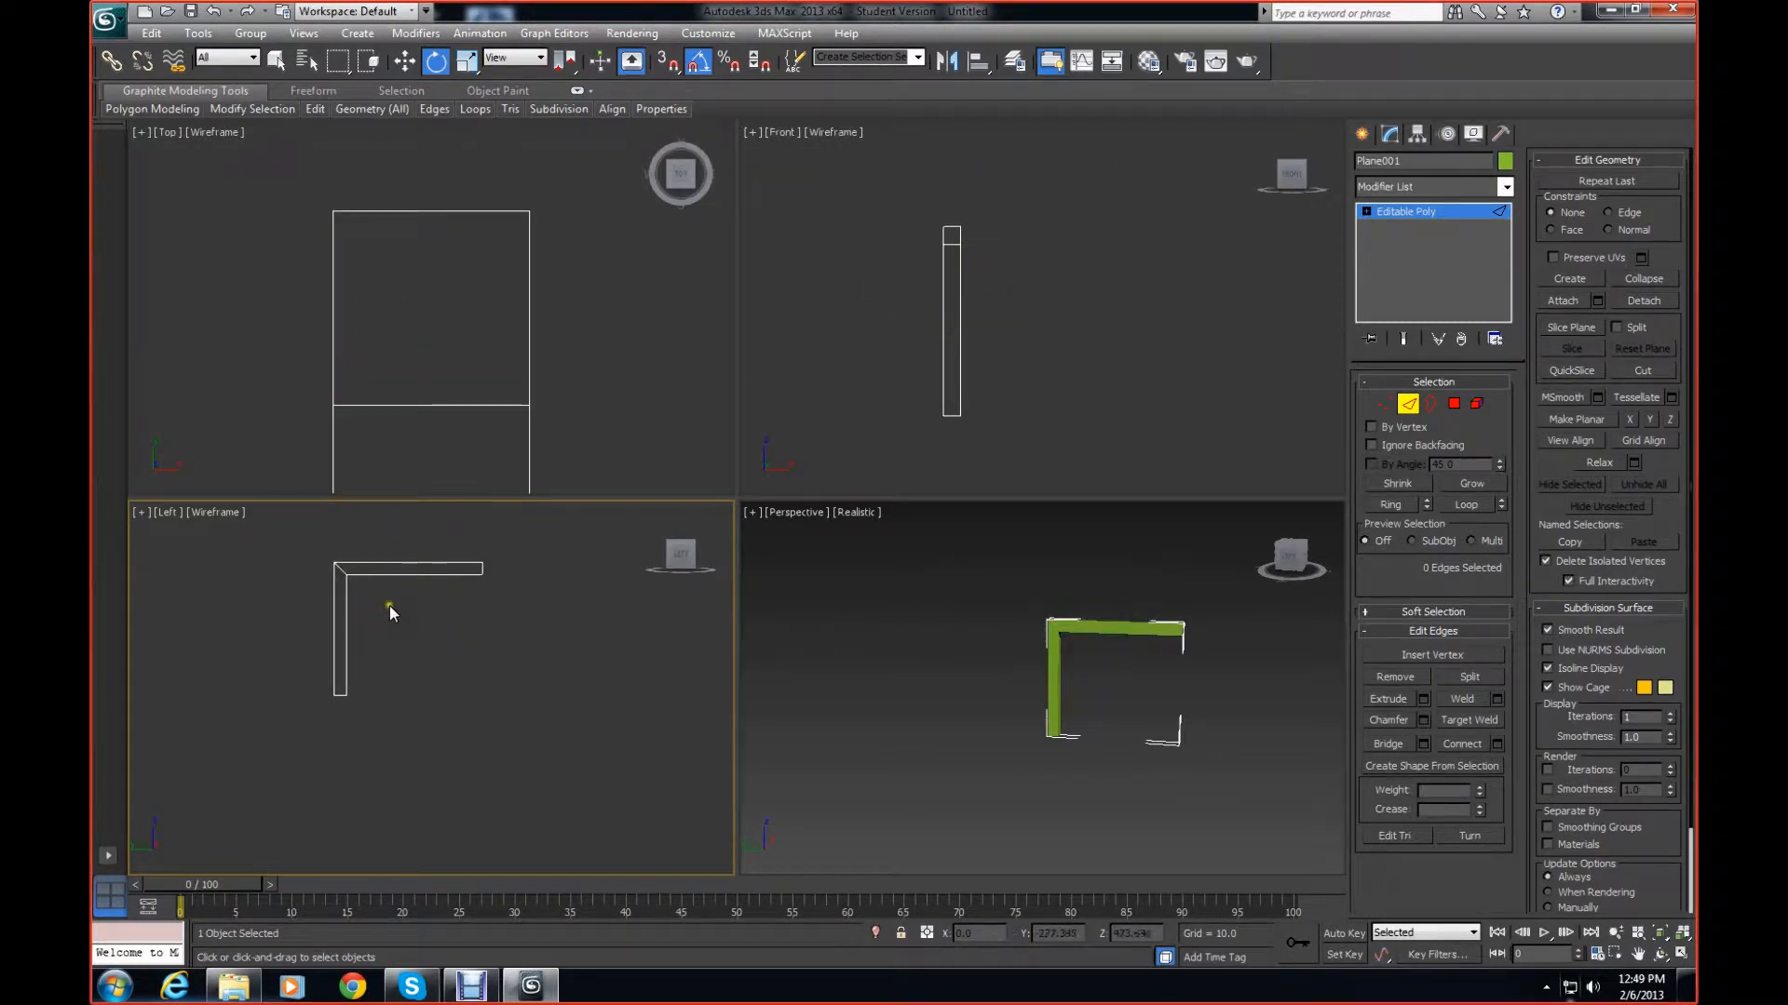
# Reselect only the four mitre edges at the L-shaped piece's corner with Rotate active, and clear the selection again
pyautogui.click(396, 616)
pyautogui.scroll(4, 389, 609)
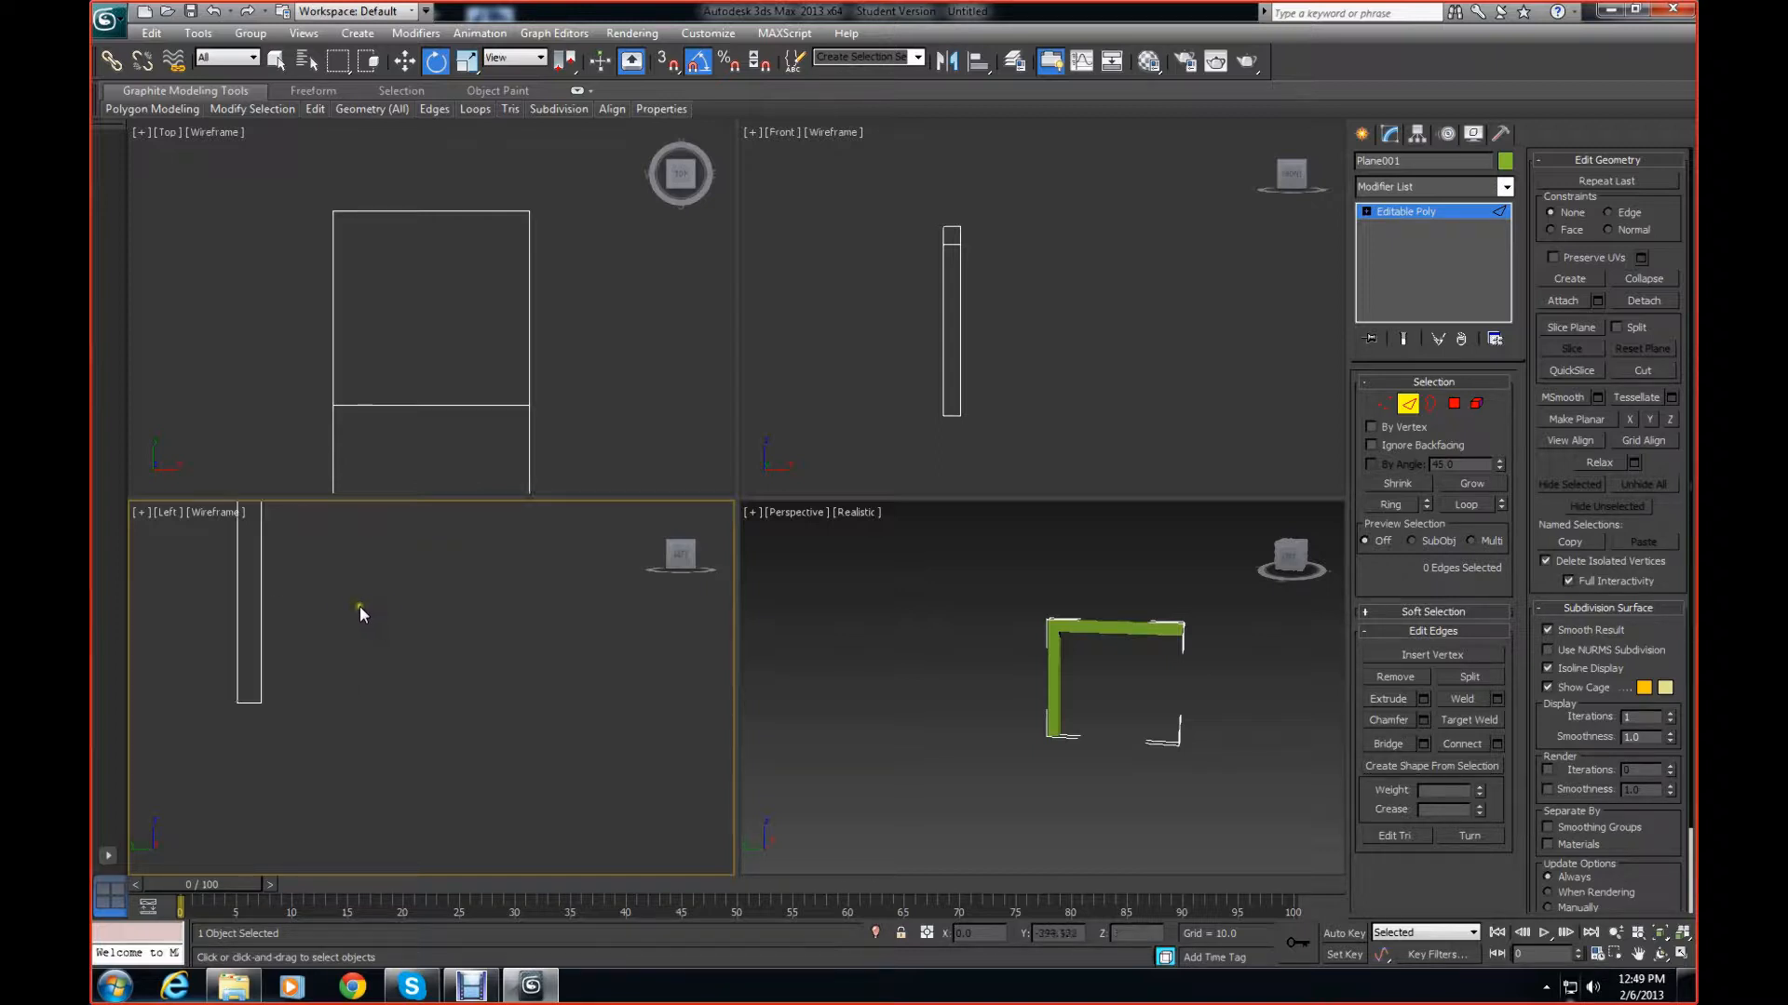
pyautogui.moveTo(334, 591); pyautogui.dragTo(422, 774, button='middle')
pyautogui.moveTo(262, 607); pyautogui.dragTo(433, 690)
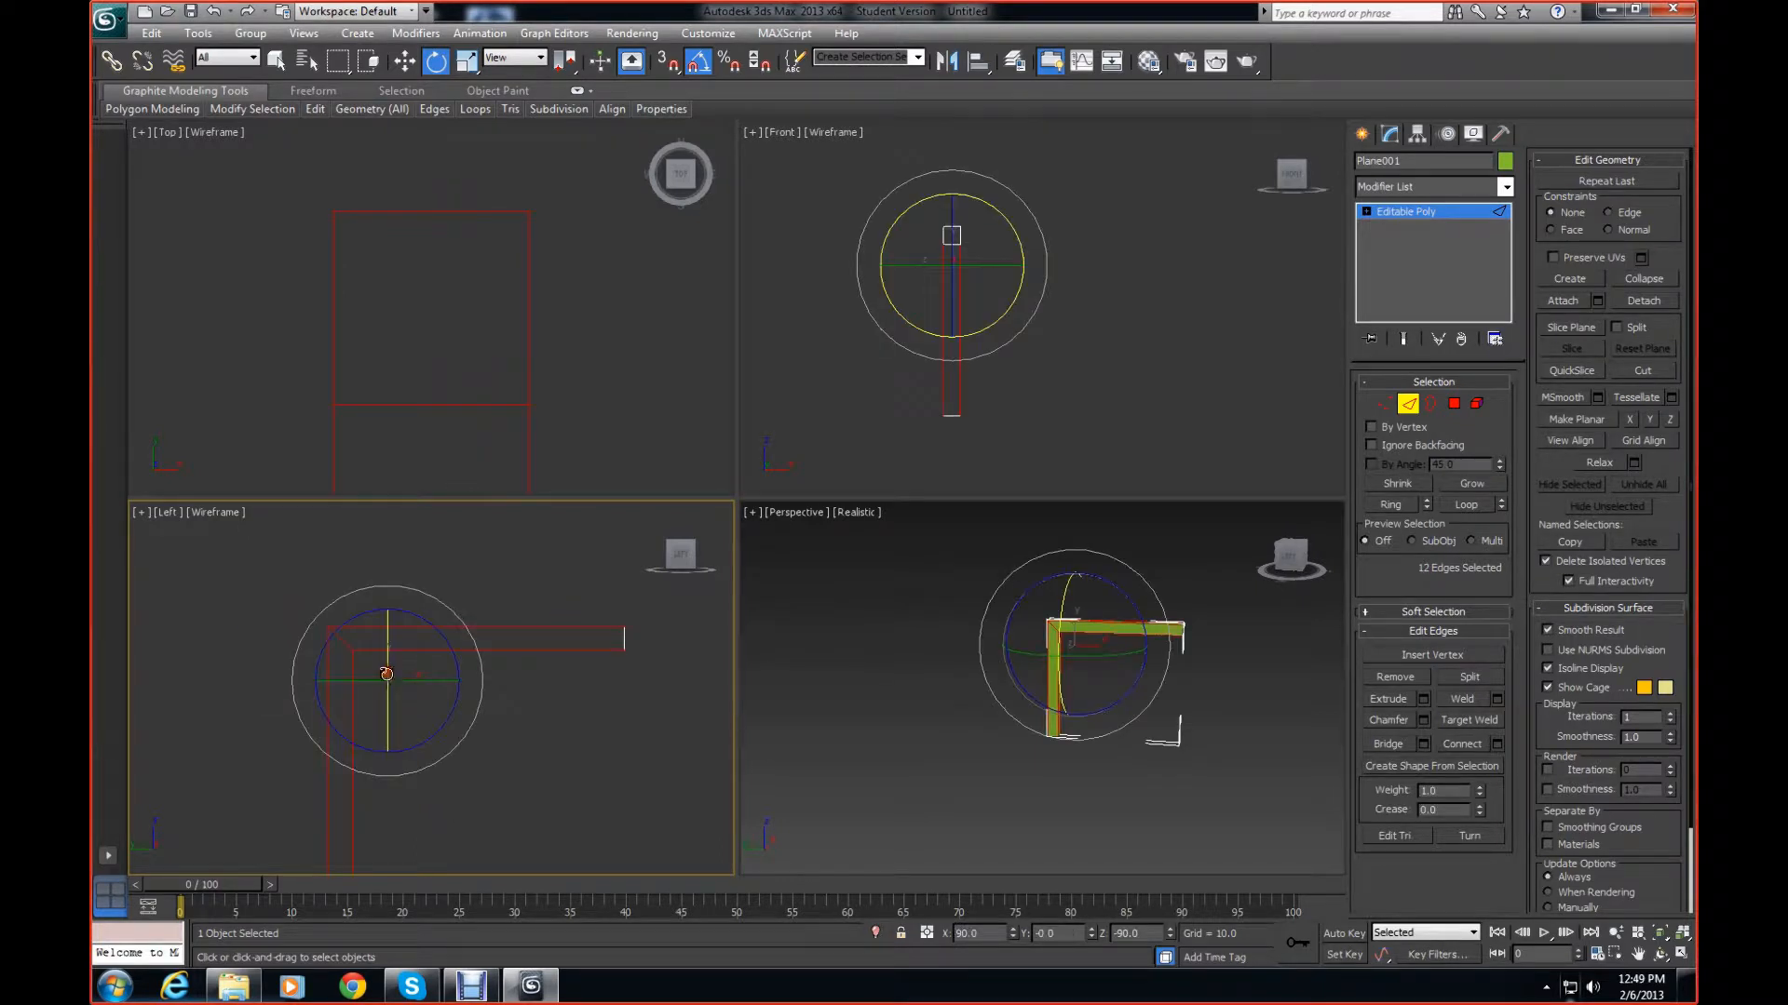
pyautogui.keyDown('alt'); pyautogui.moveTo(473, 607); pyautogui.dragTo(410, 675); pyautogui.keyUp('alt')
pyautogui.keyDown('alt'); pyautogui.moveTo(231, 690); pyautogui.dragTo(422, 771); pyautogui.keyUp('alt')
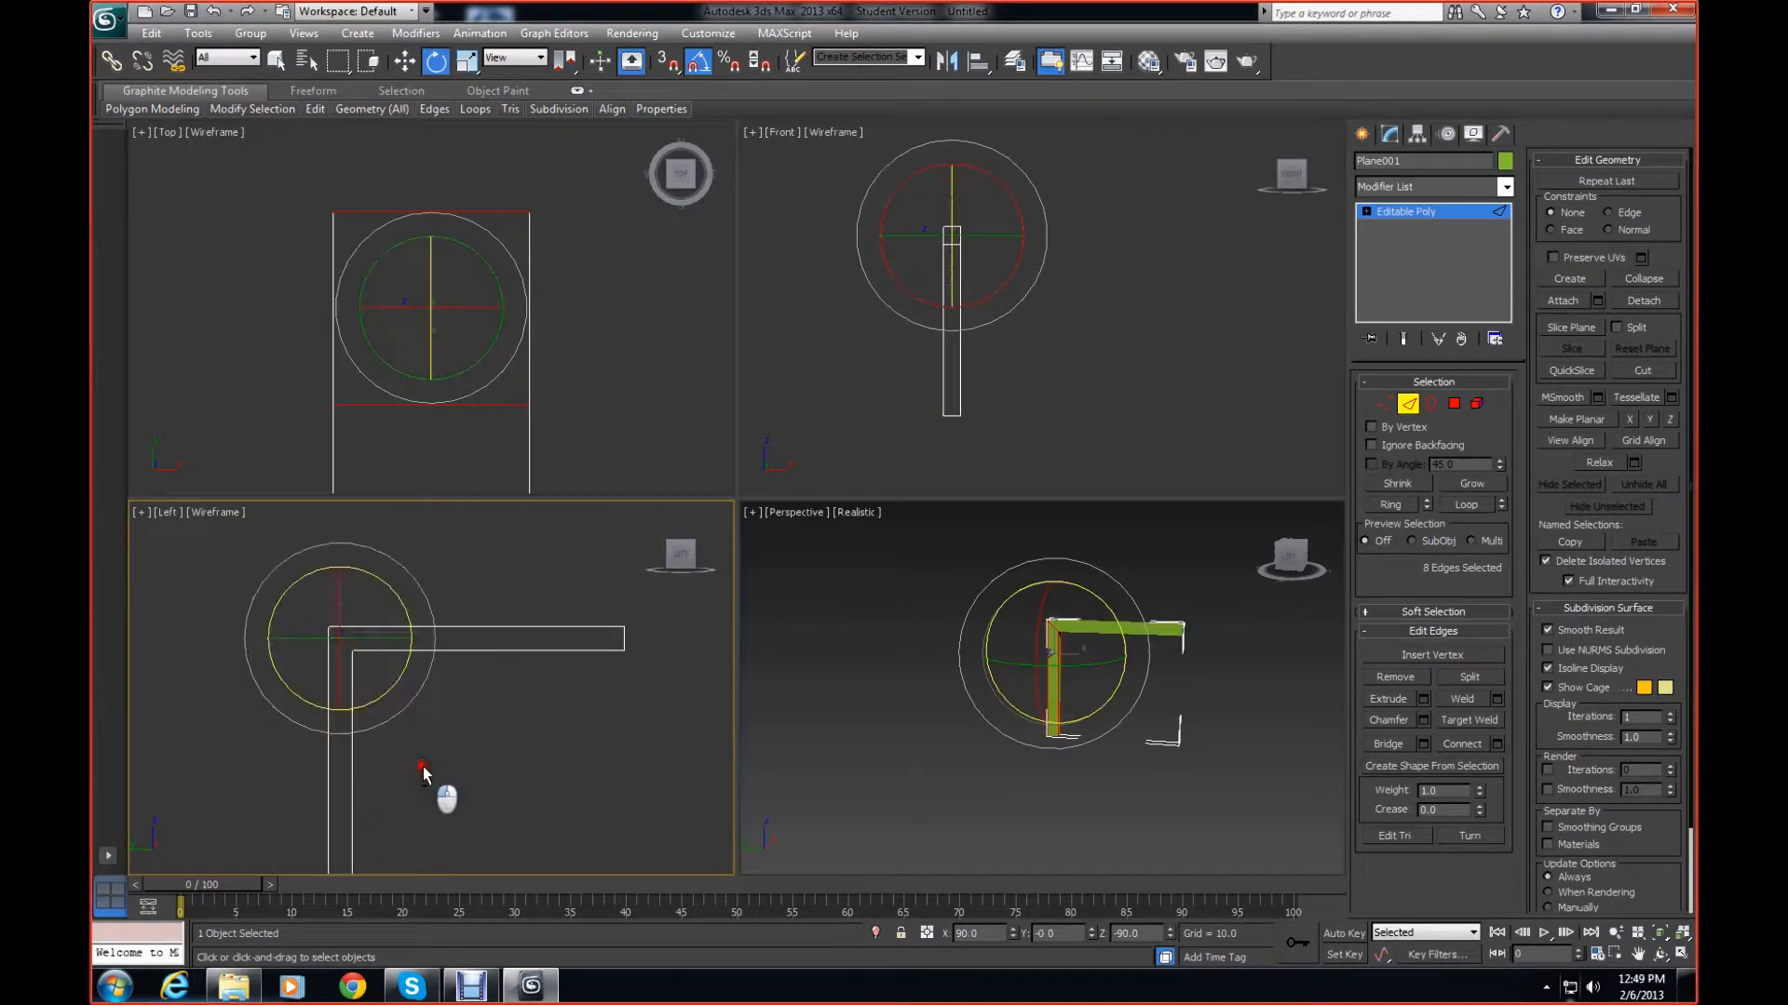
pyautogui.moveTo(400, 672)
pyautogui.mouseDown()
pyautogui.moveTo(427, 711)
pyautogui.moveTo(406, 667)
pyautogui.mouseUp()
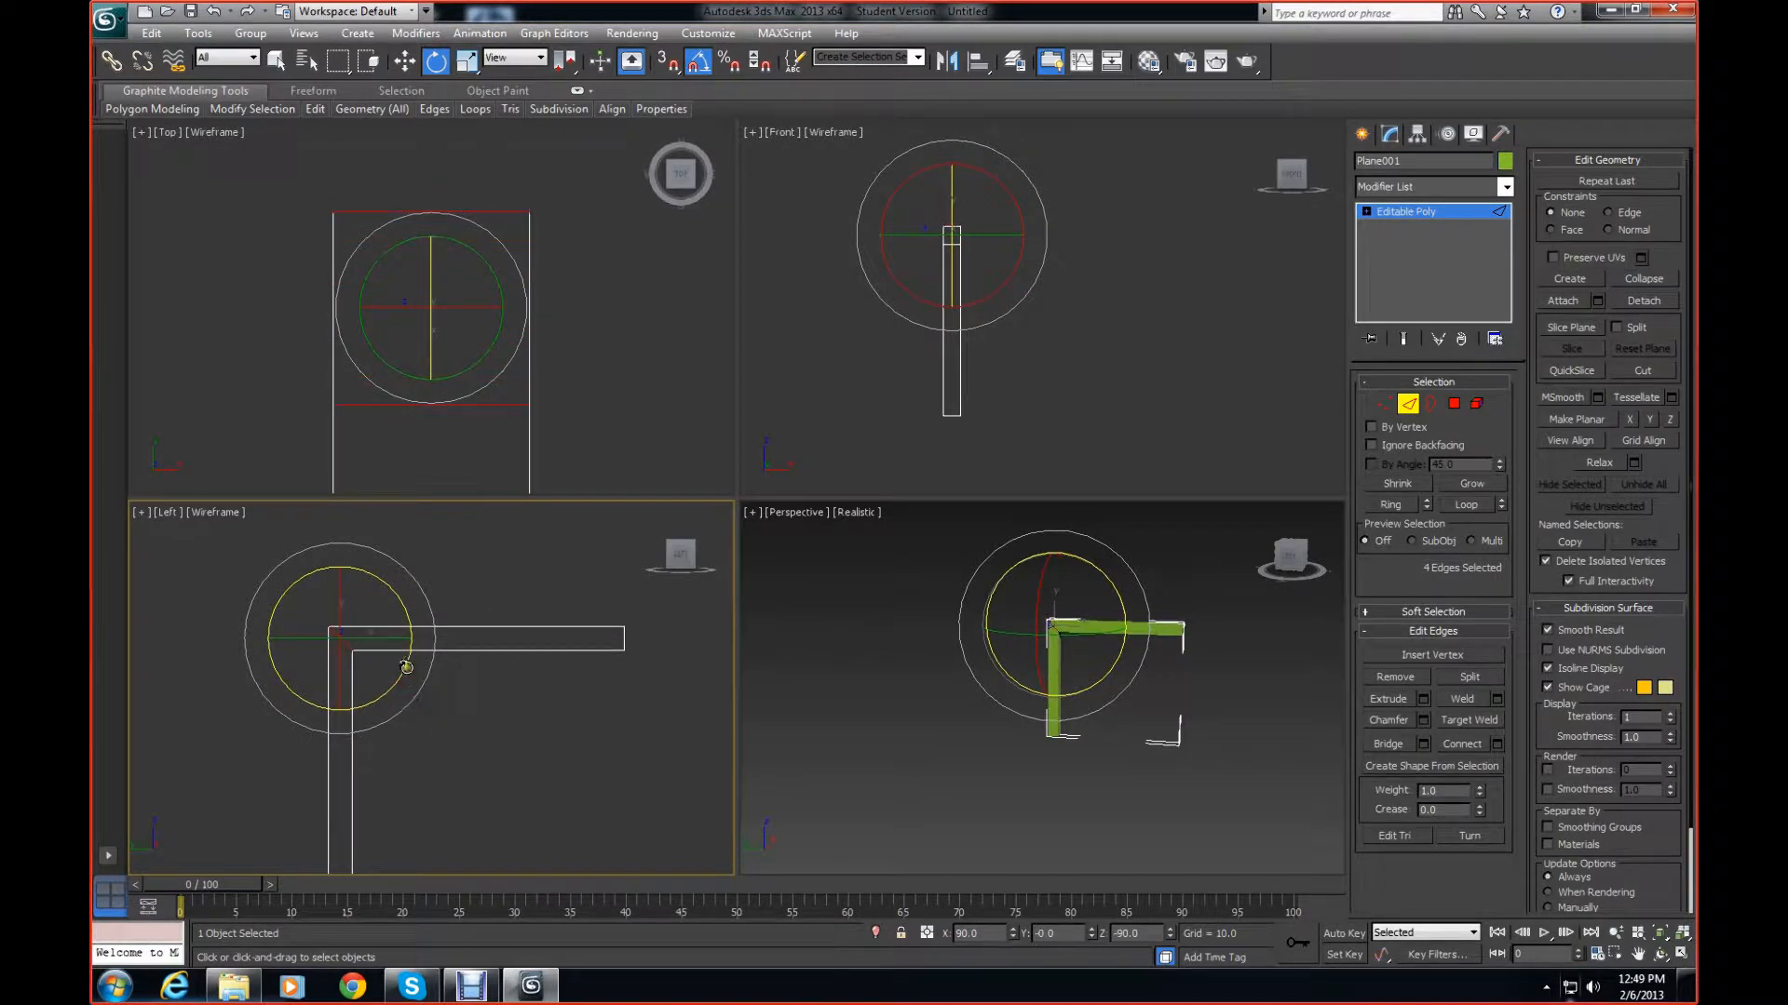
pyautogui.click(409, 657)
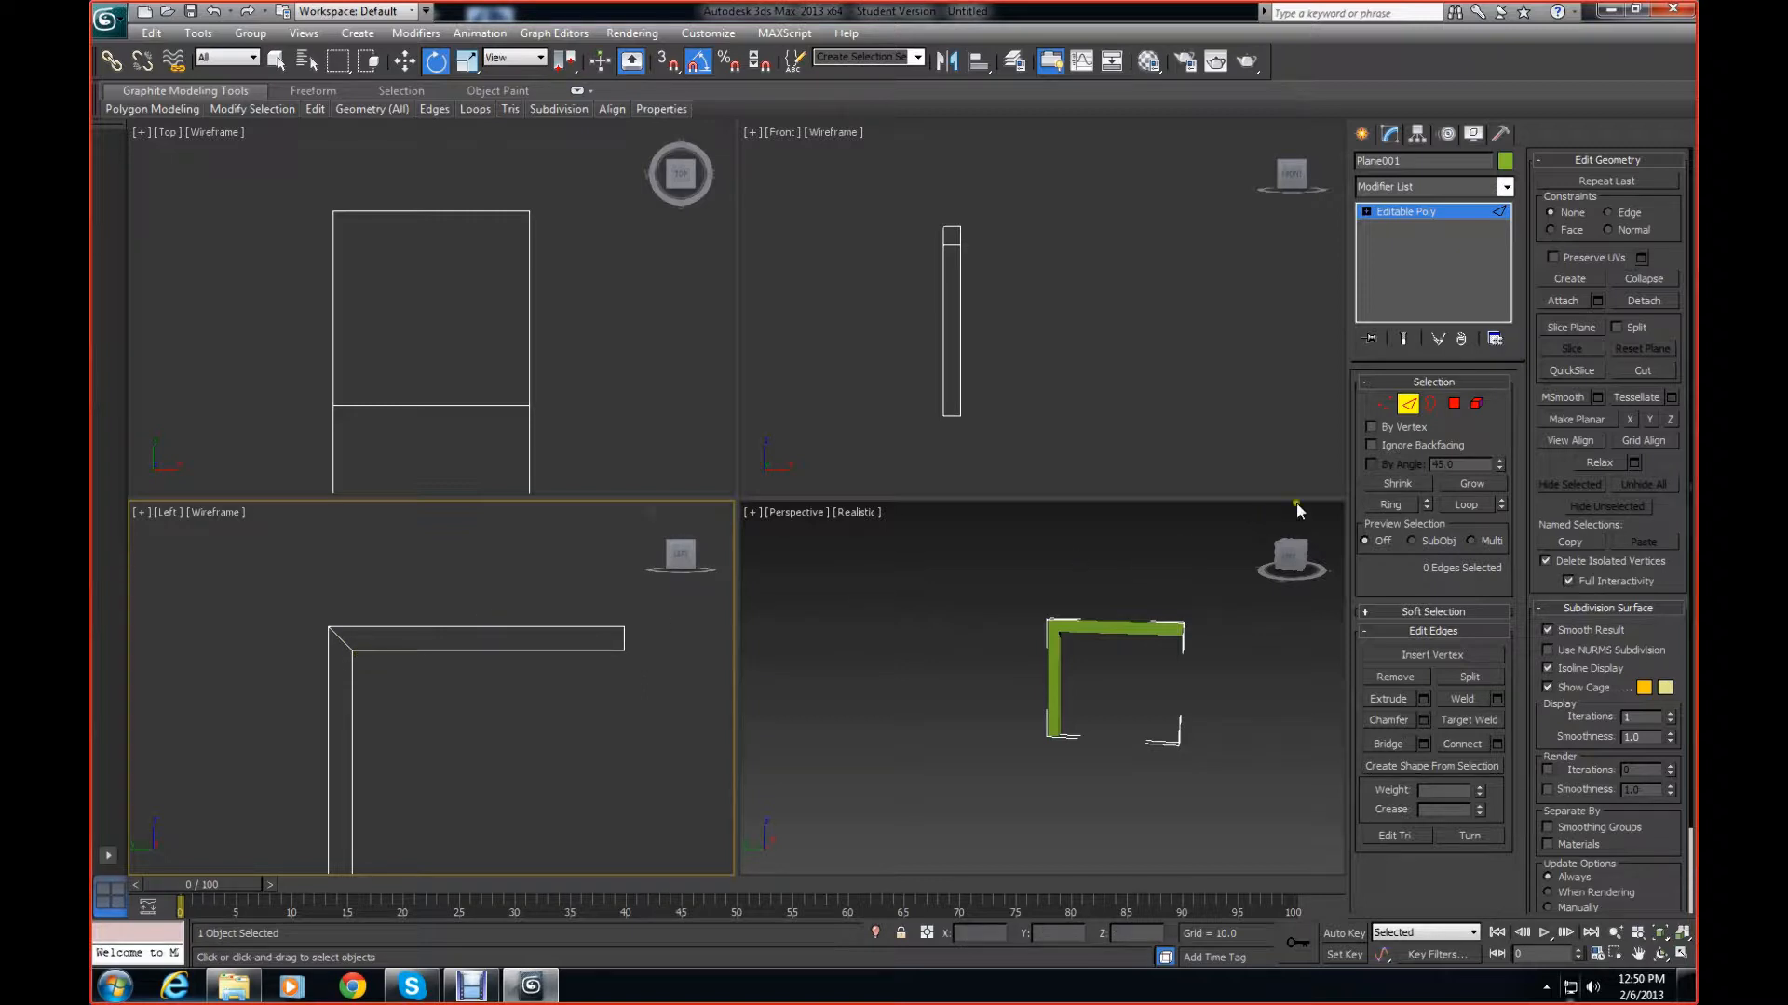
# Select all polygons of the L-shaped piece and slice them with a horizontal slice plane aligned to the inner corner
pyautogui.click(1453, 403)
pyautogui.moveTo(219, 567); pyautogui.dragTo(613, 836)
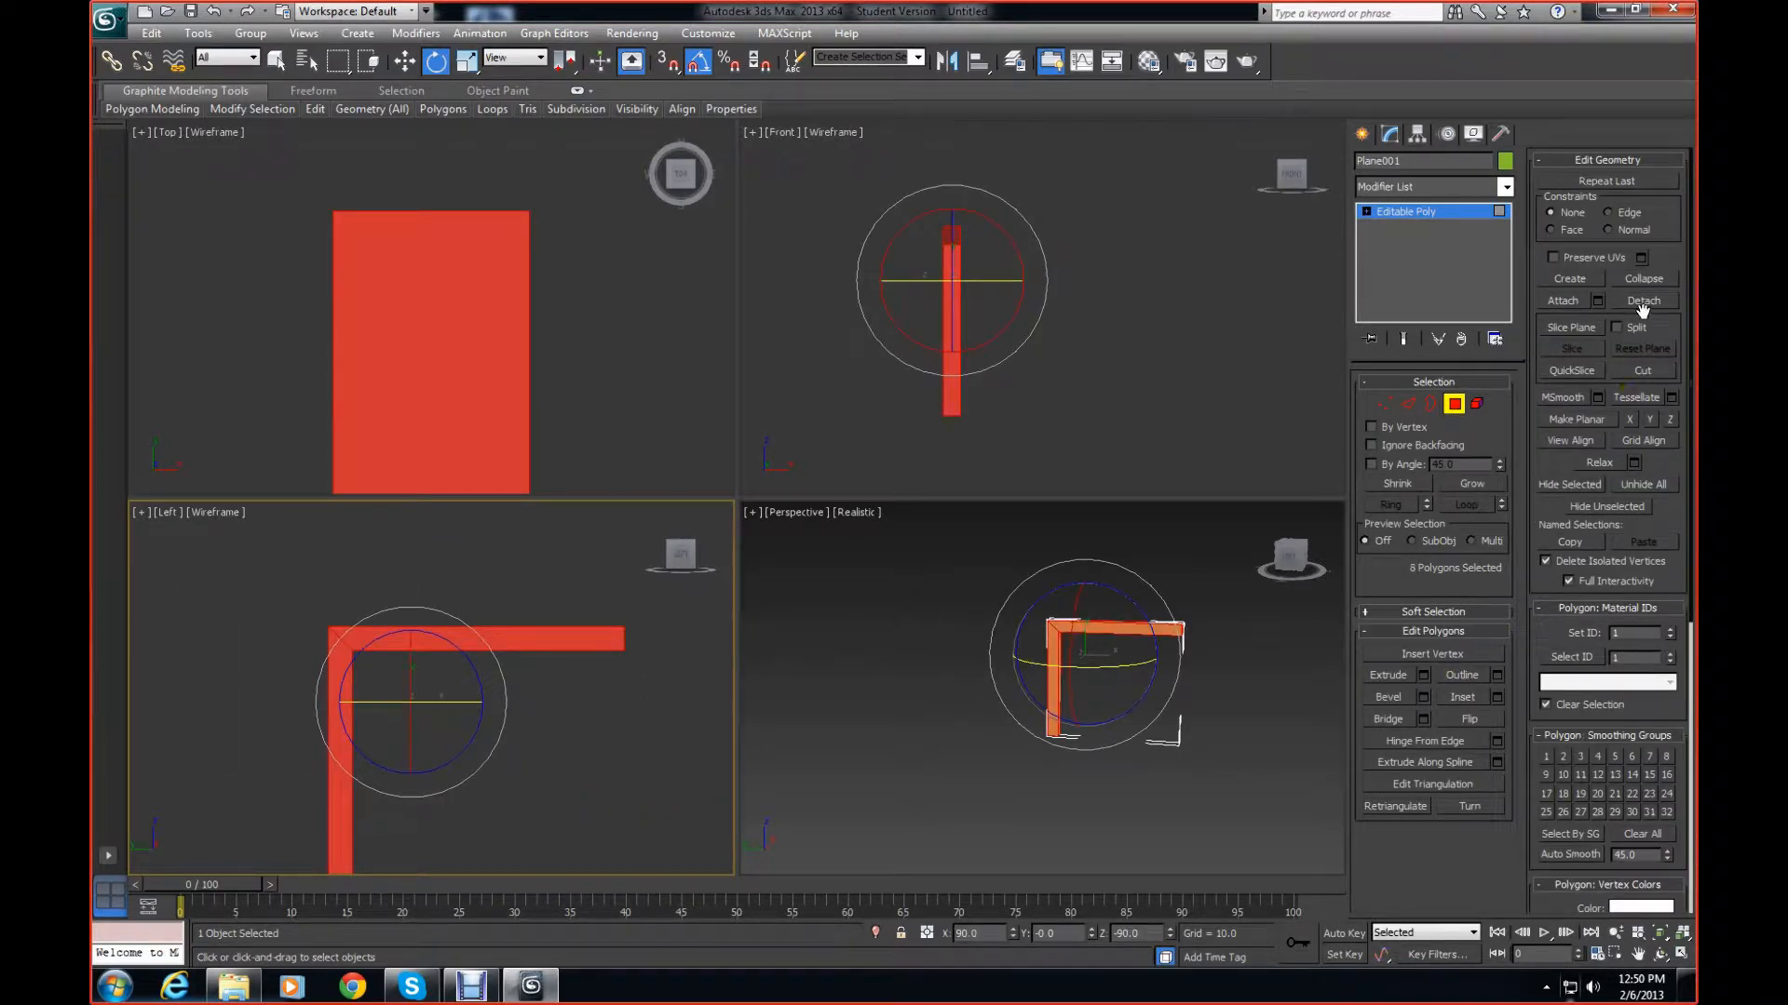
pyautogui.click(1573, 328)
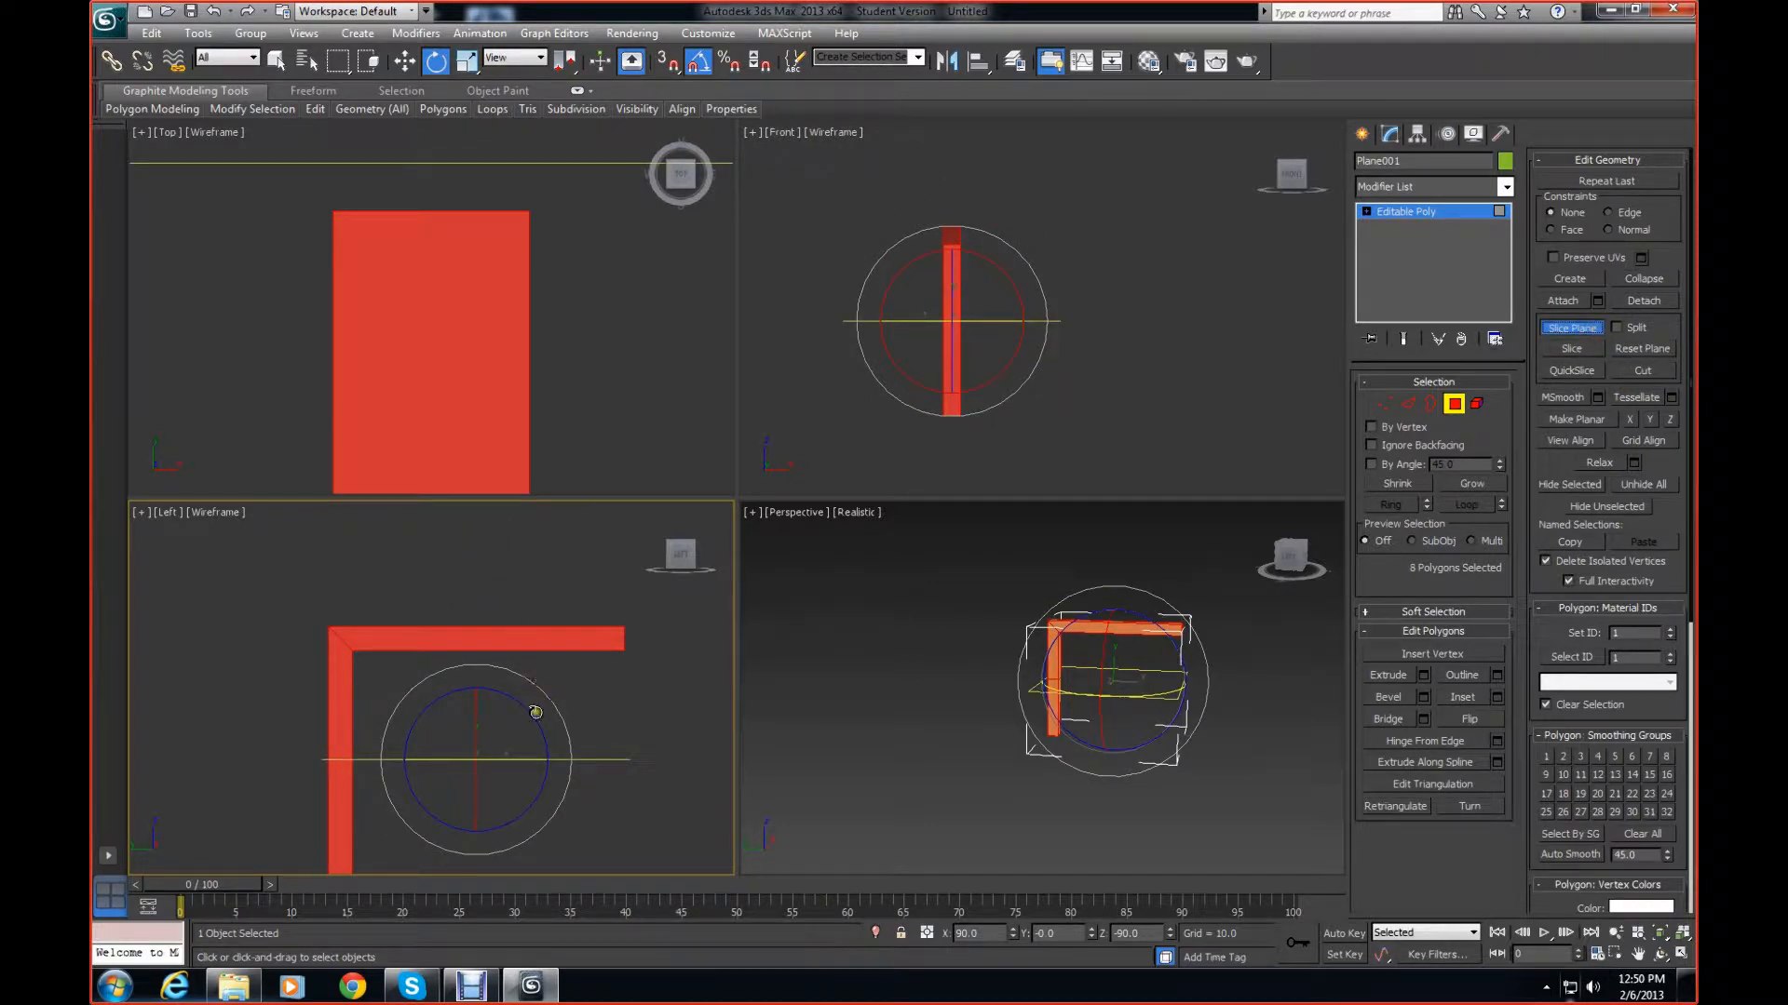
pyautogui.press('w')
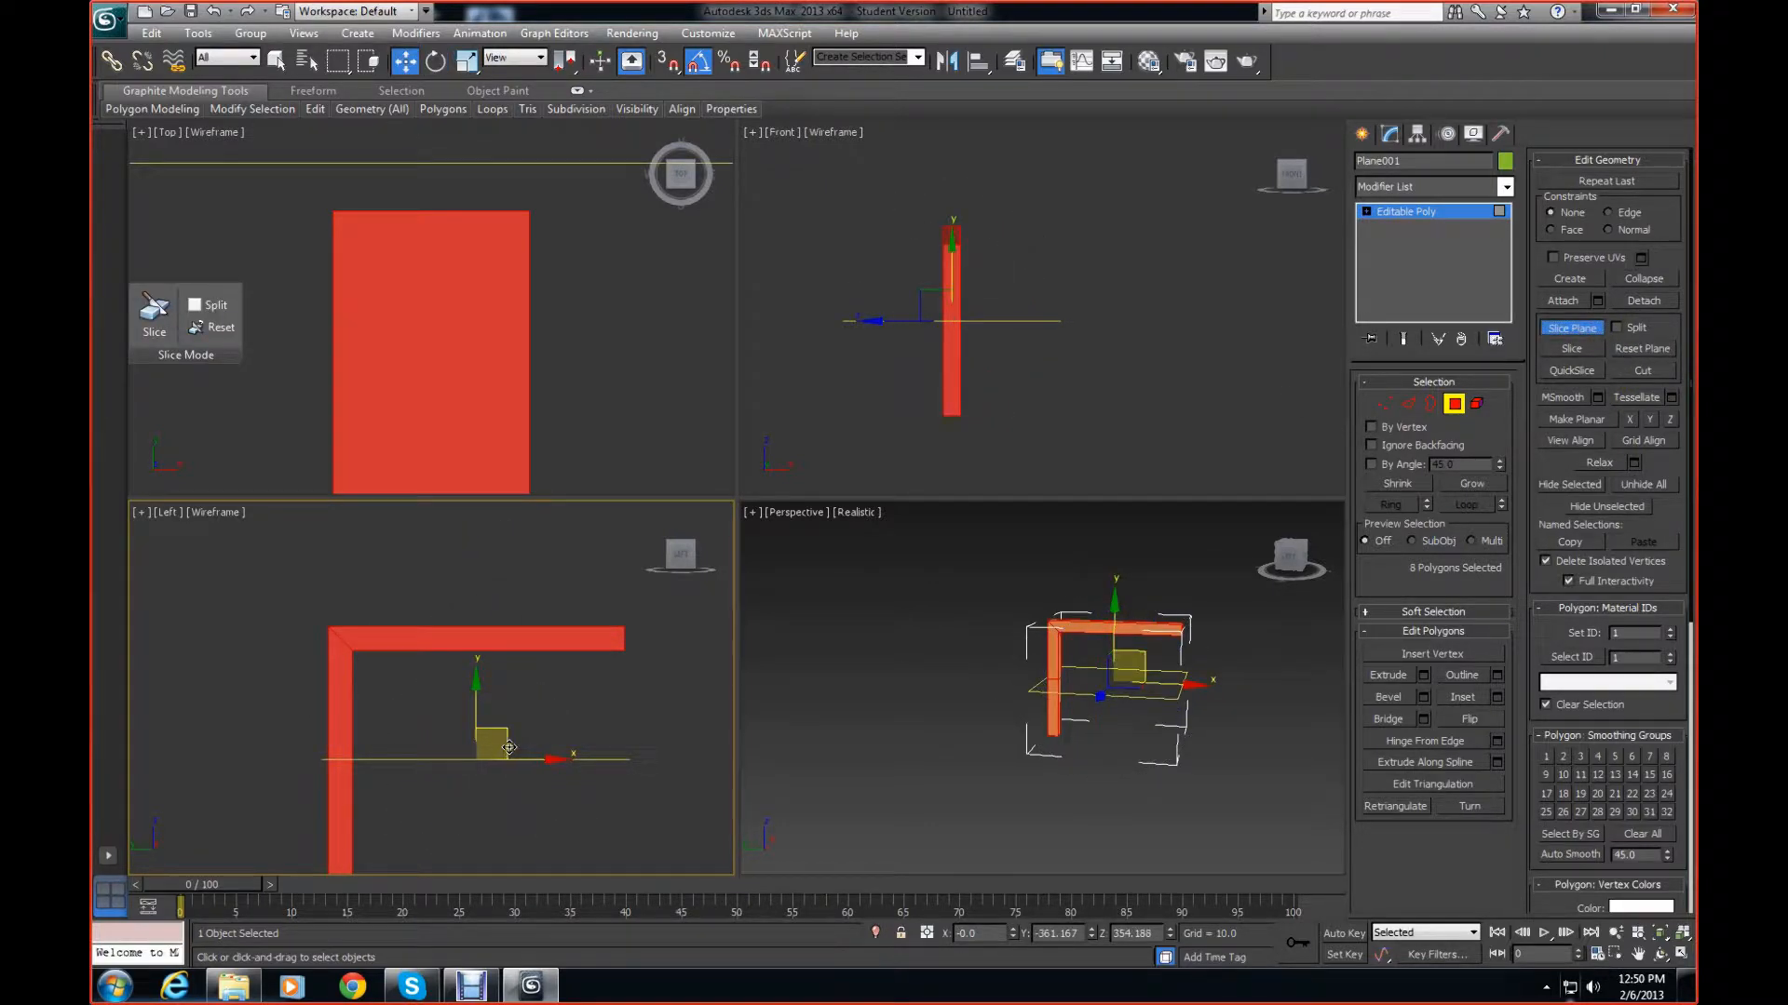
pyautogui.moveTo(492, 748); pyautogui.dragTo(378, 639)
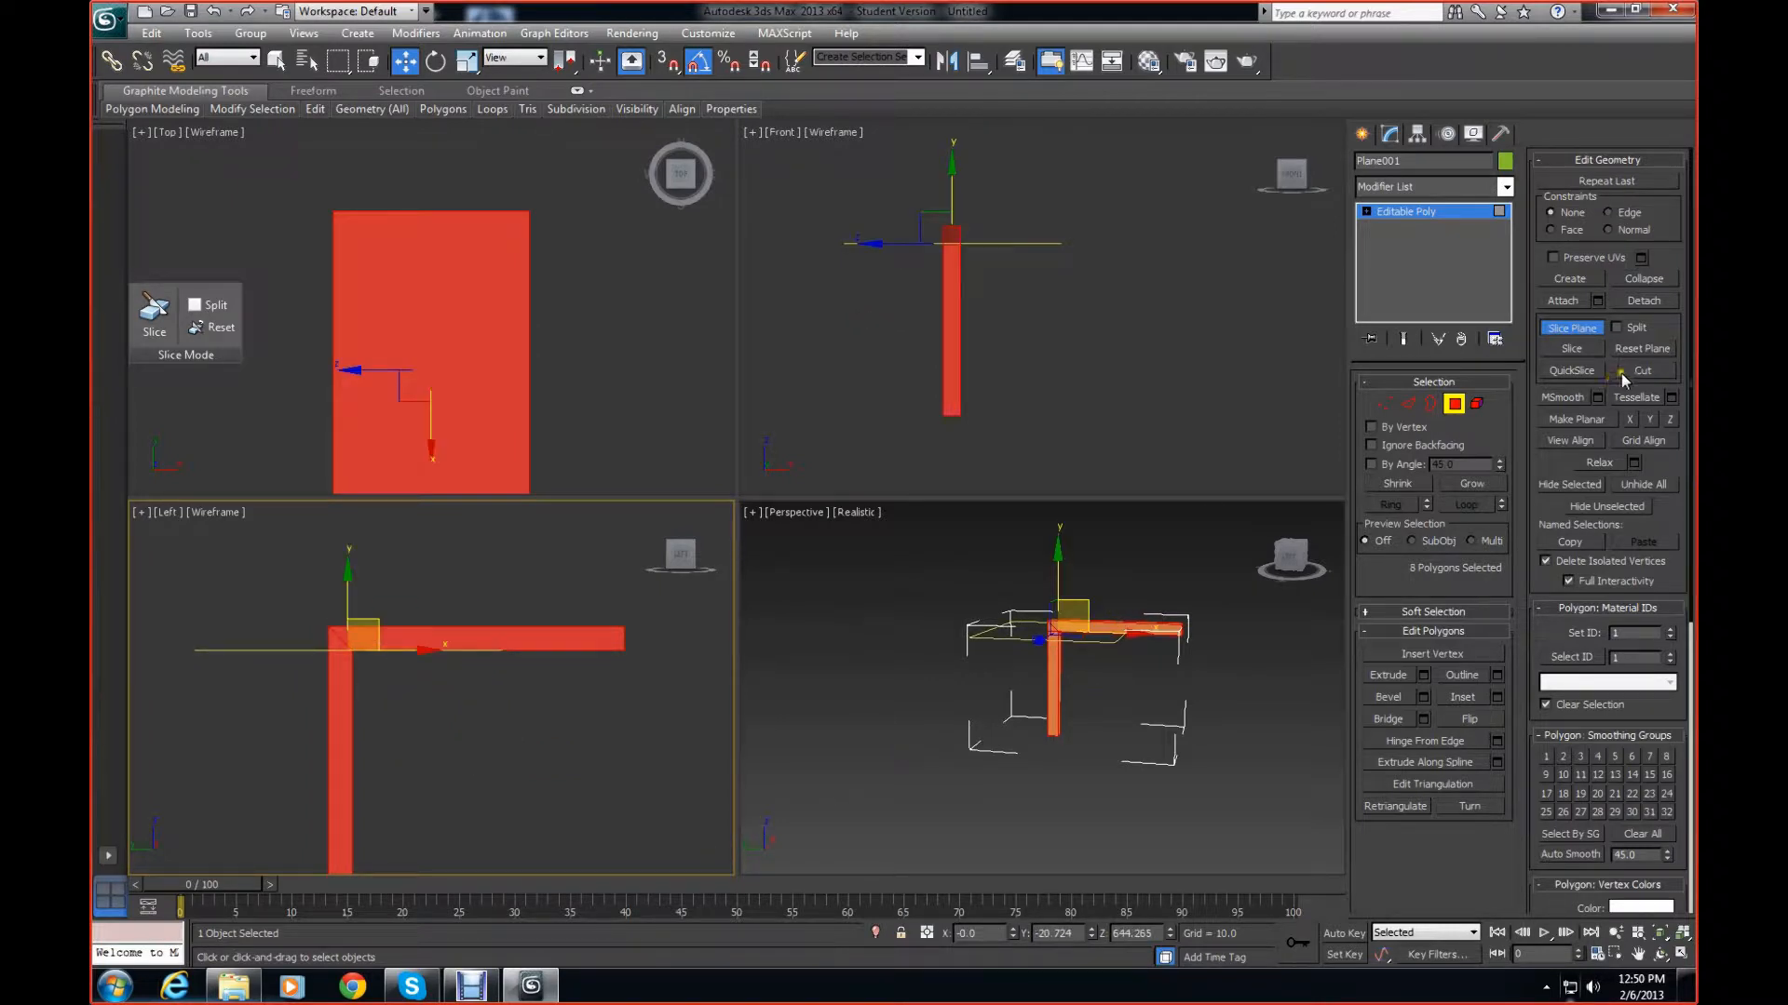
pyautogui.click(1585, 352)
# Rotate the slice plane to vertical, align it along X with the inner corner, and slice the selected polygons
pyautogui.press('e')
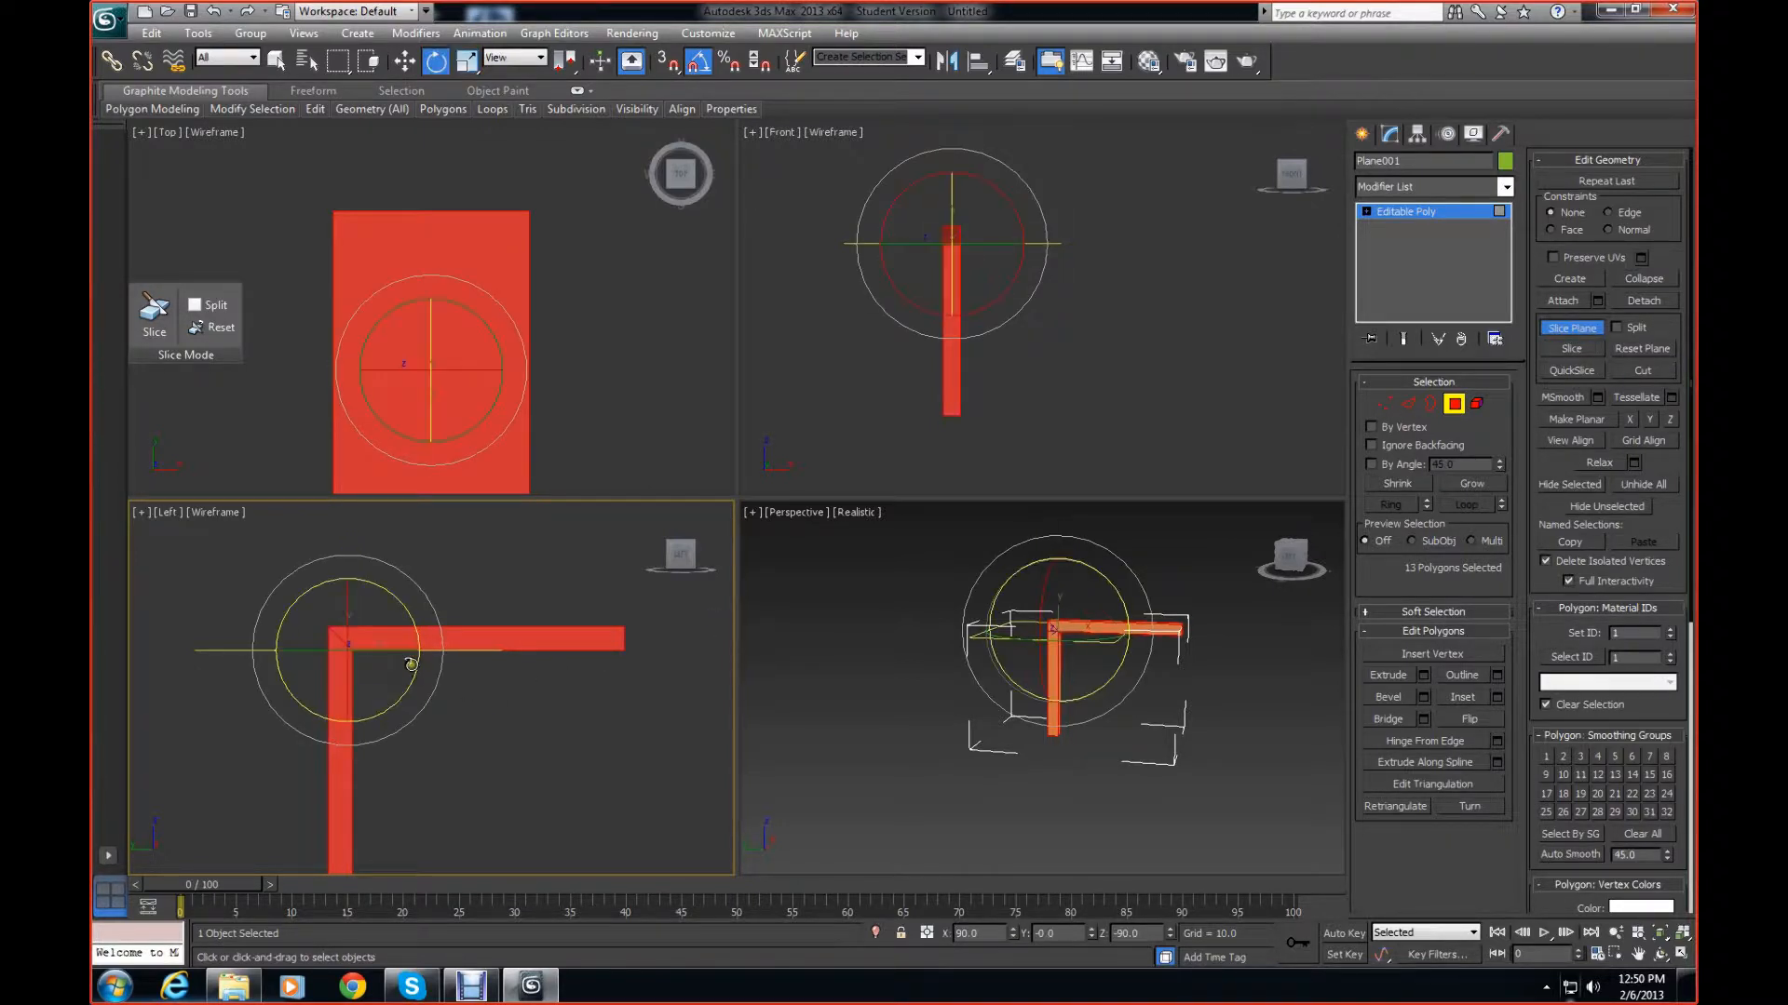
pyautogui.moveTo(411, 665); pyautogui.dragTo(289, 724)
pyautogui.press('w')
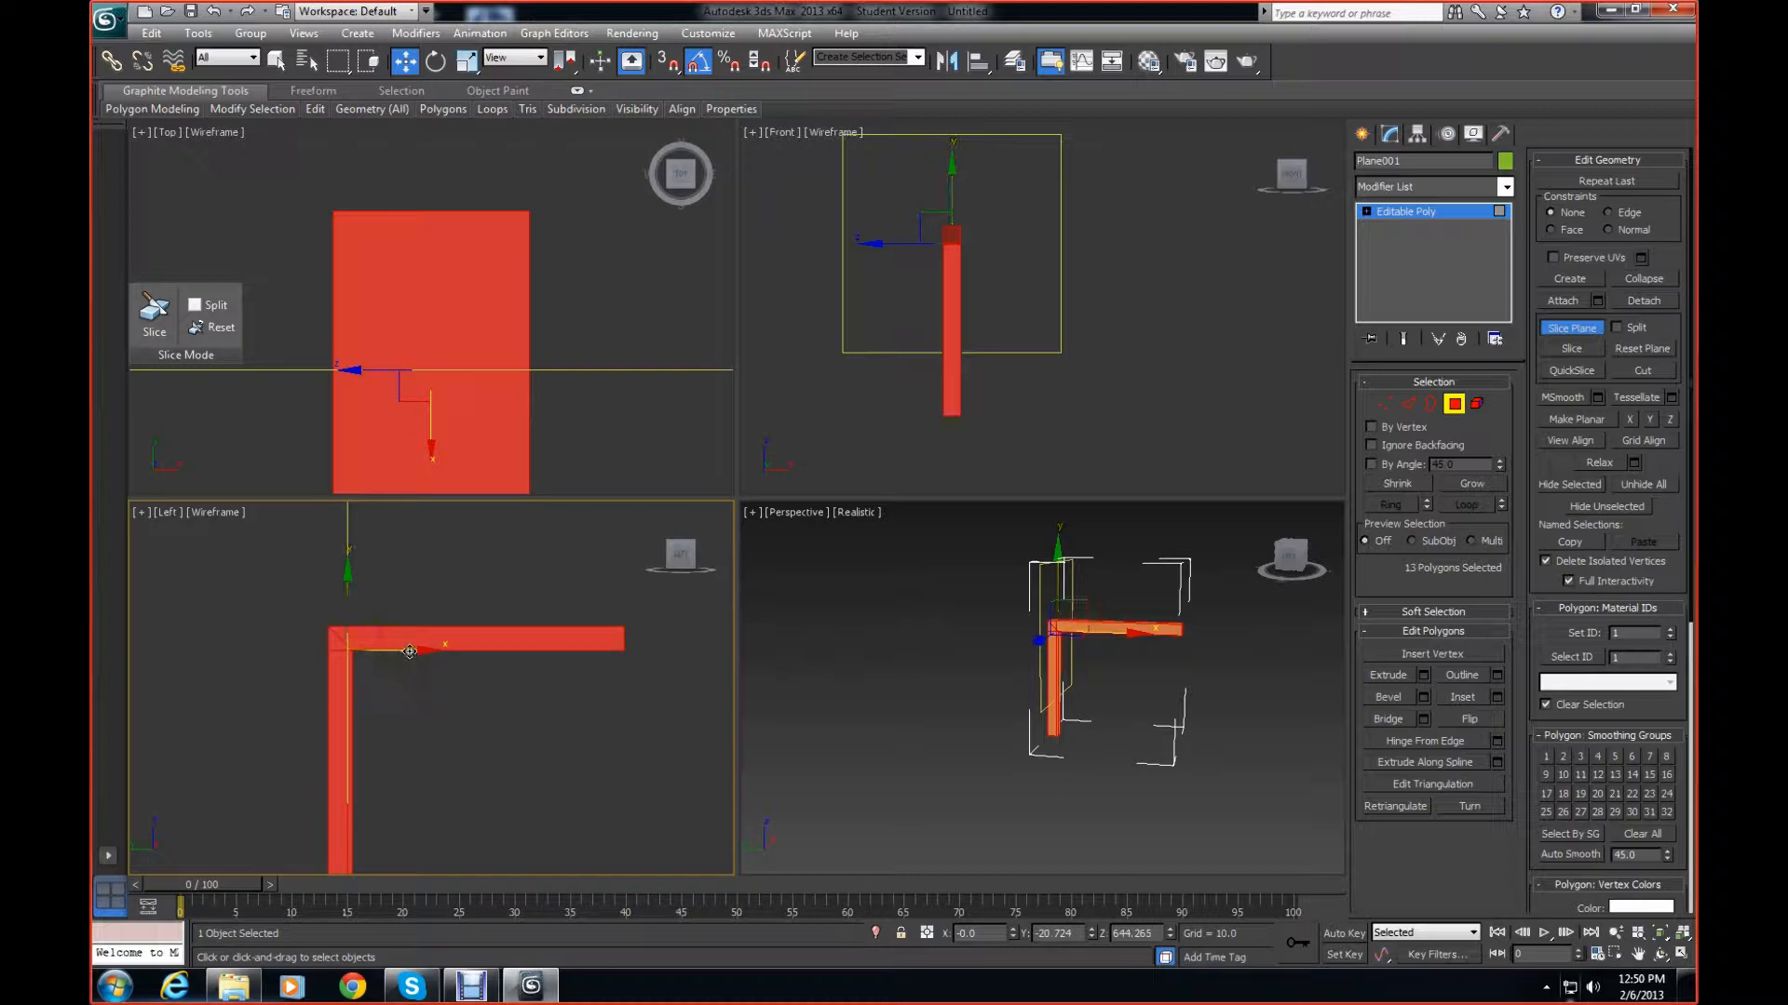
pyautogui.moveTo(412, 651); pyautogui.dragTo(418, 652)
pyautogui.click(1574, 348)
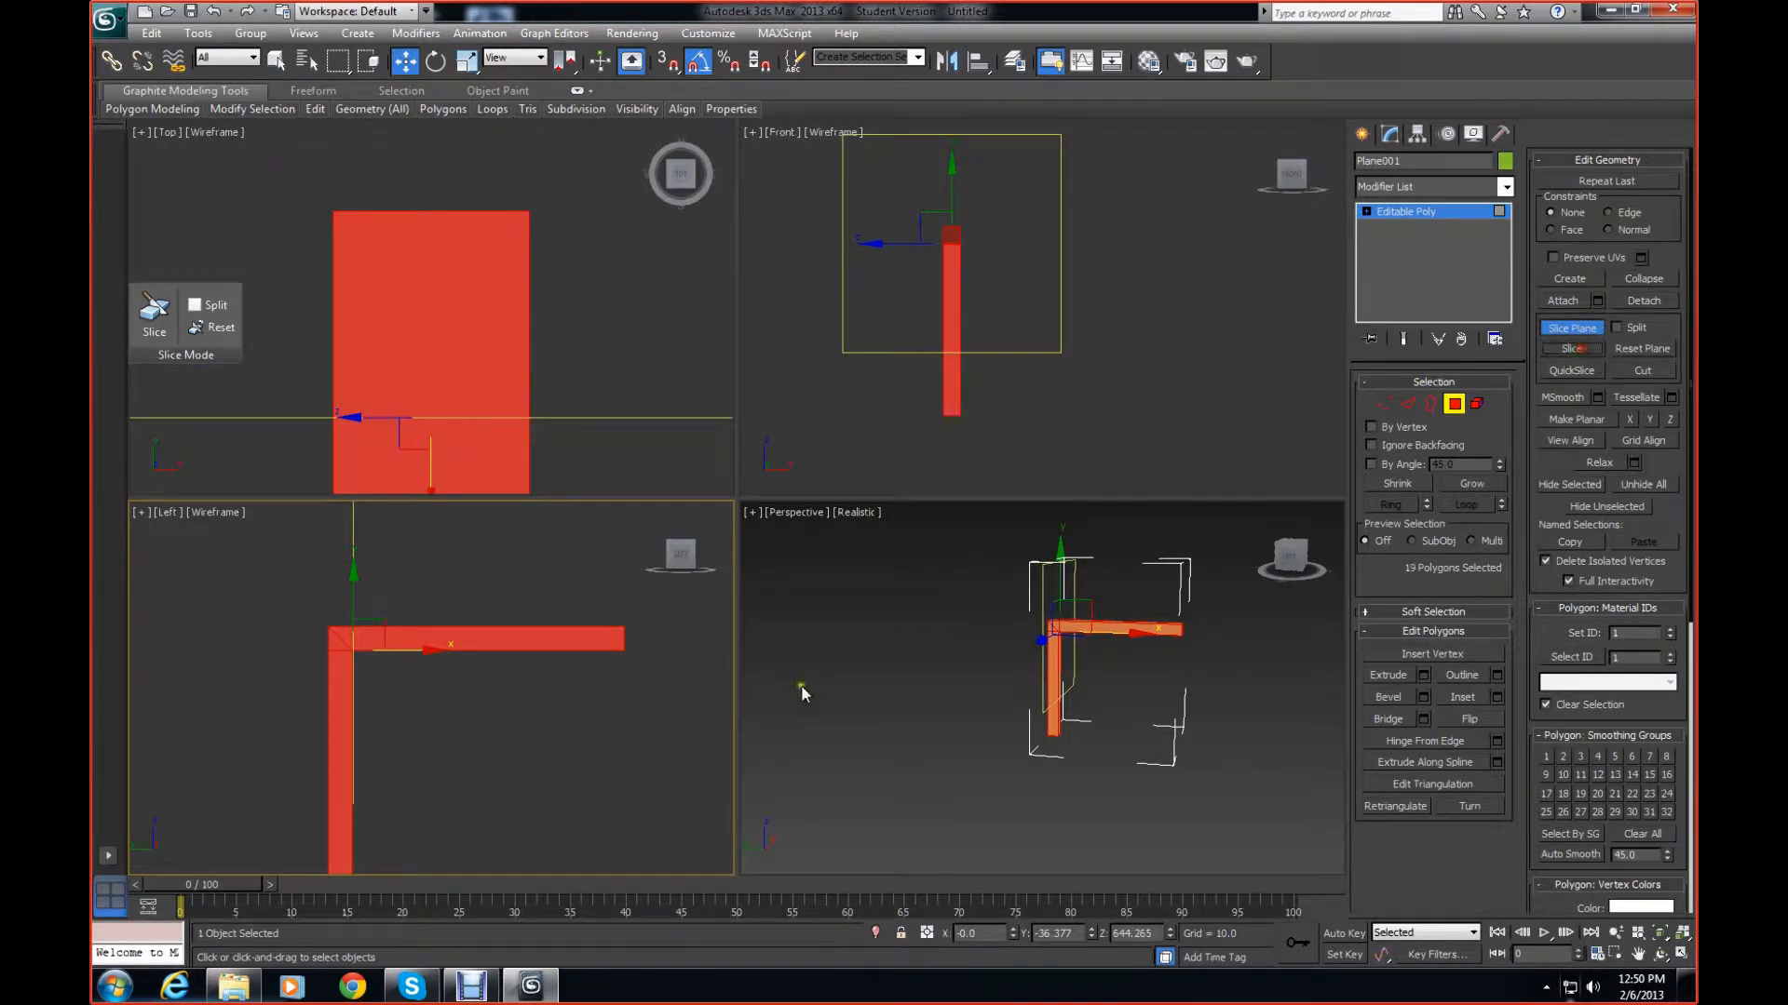
# Leave slice plane mode, clear the polygon selection, and examine how the cuts meet at the L-shaped piece's inner corner
pyautogui.click(1572, 327)
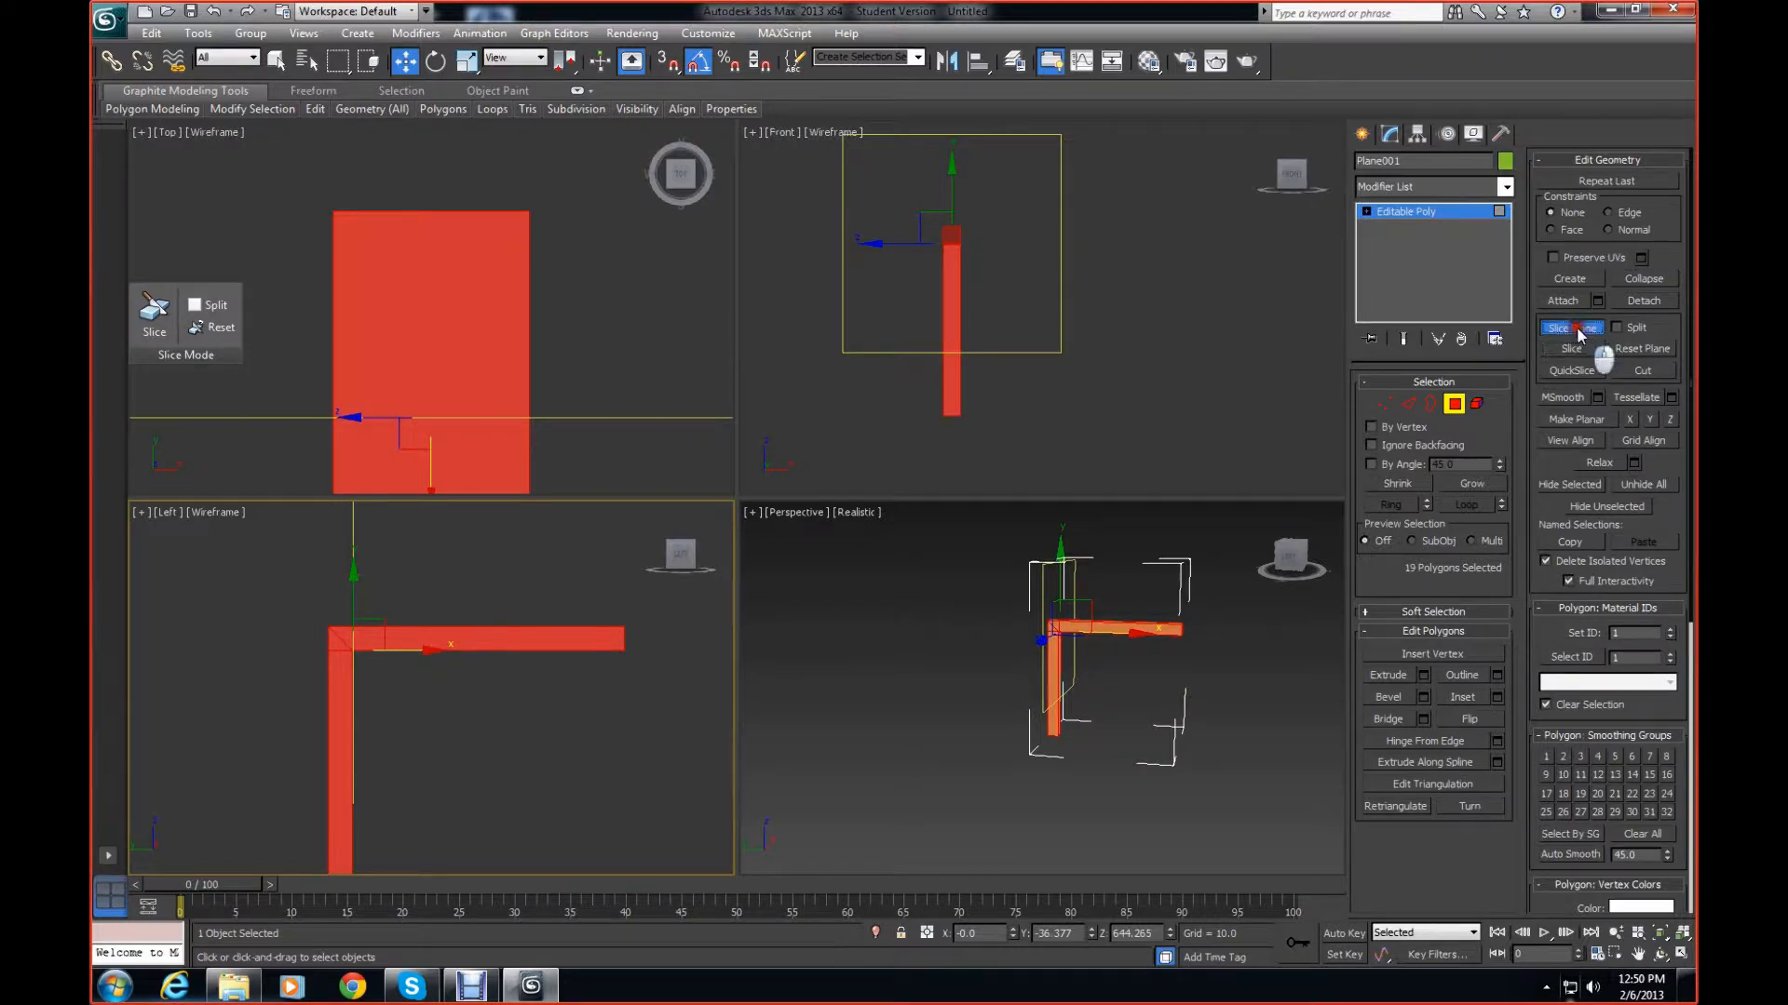
pyautogui.click(448, 695)
pyautogui.scroll(8, 441, 696)
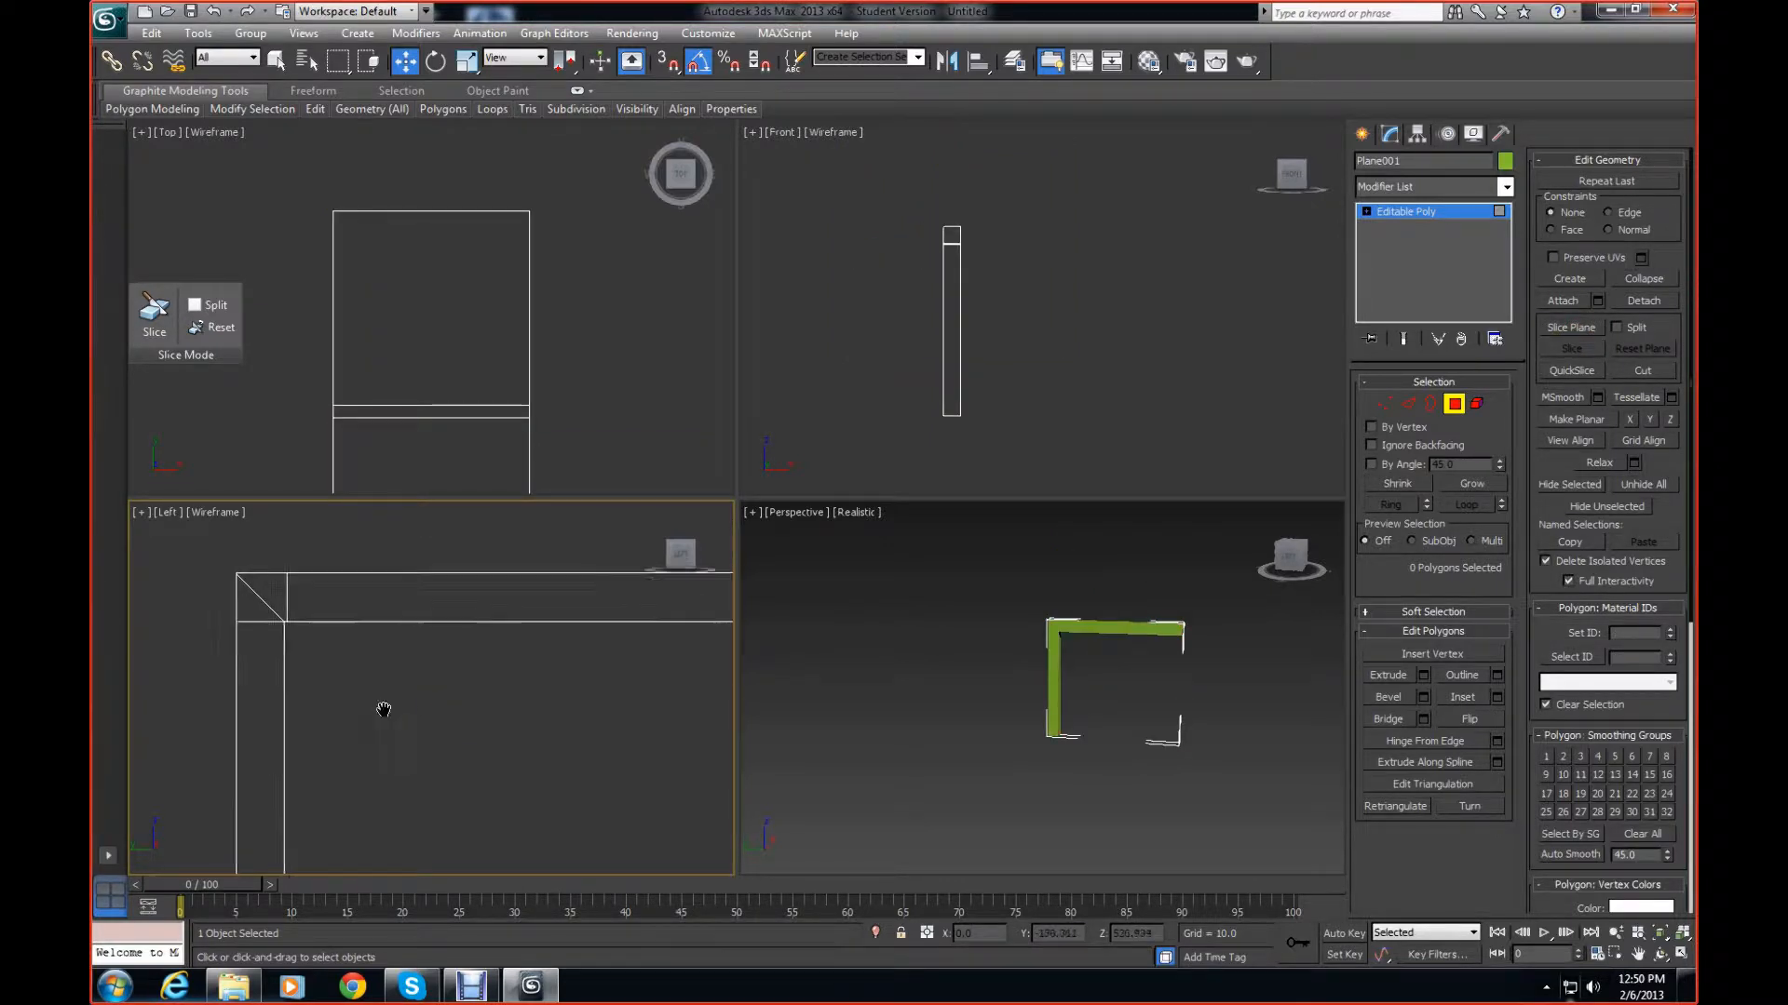
pyautogui.scroll(4, 421, 740)
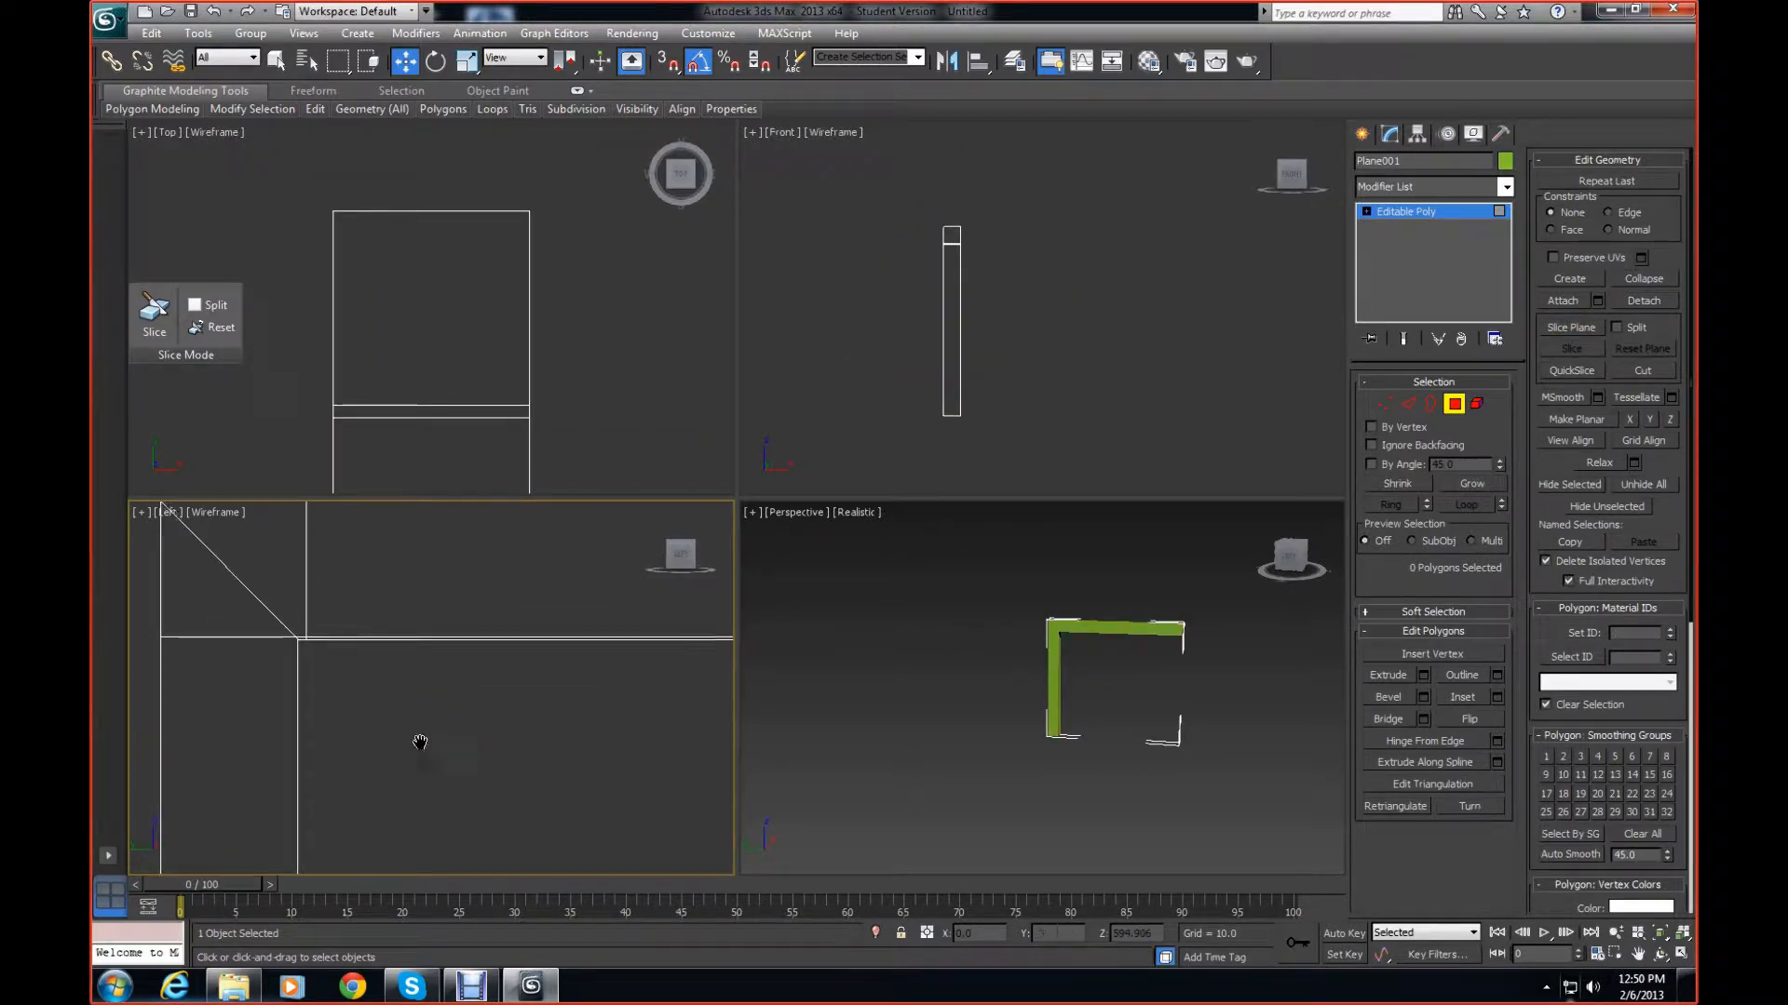
pyautogui.moveTo(416, 742); pyautogui.dragTo(452, 716, button='middle')
pyautogui.scroll(-4, 308, 724)
pyautogui.scroll(4, 309, 722)
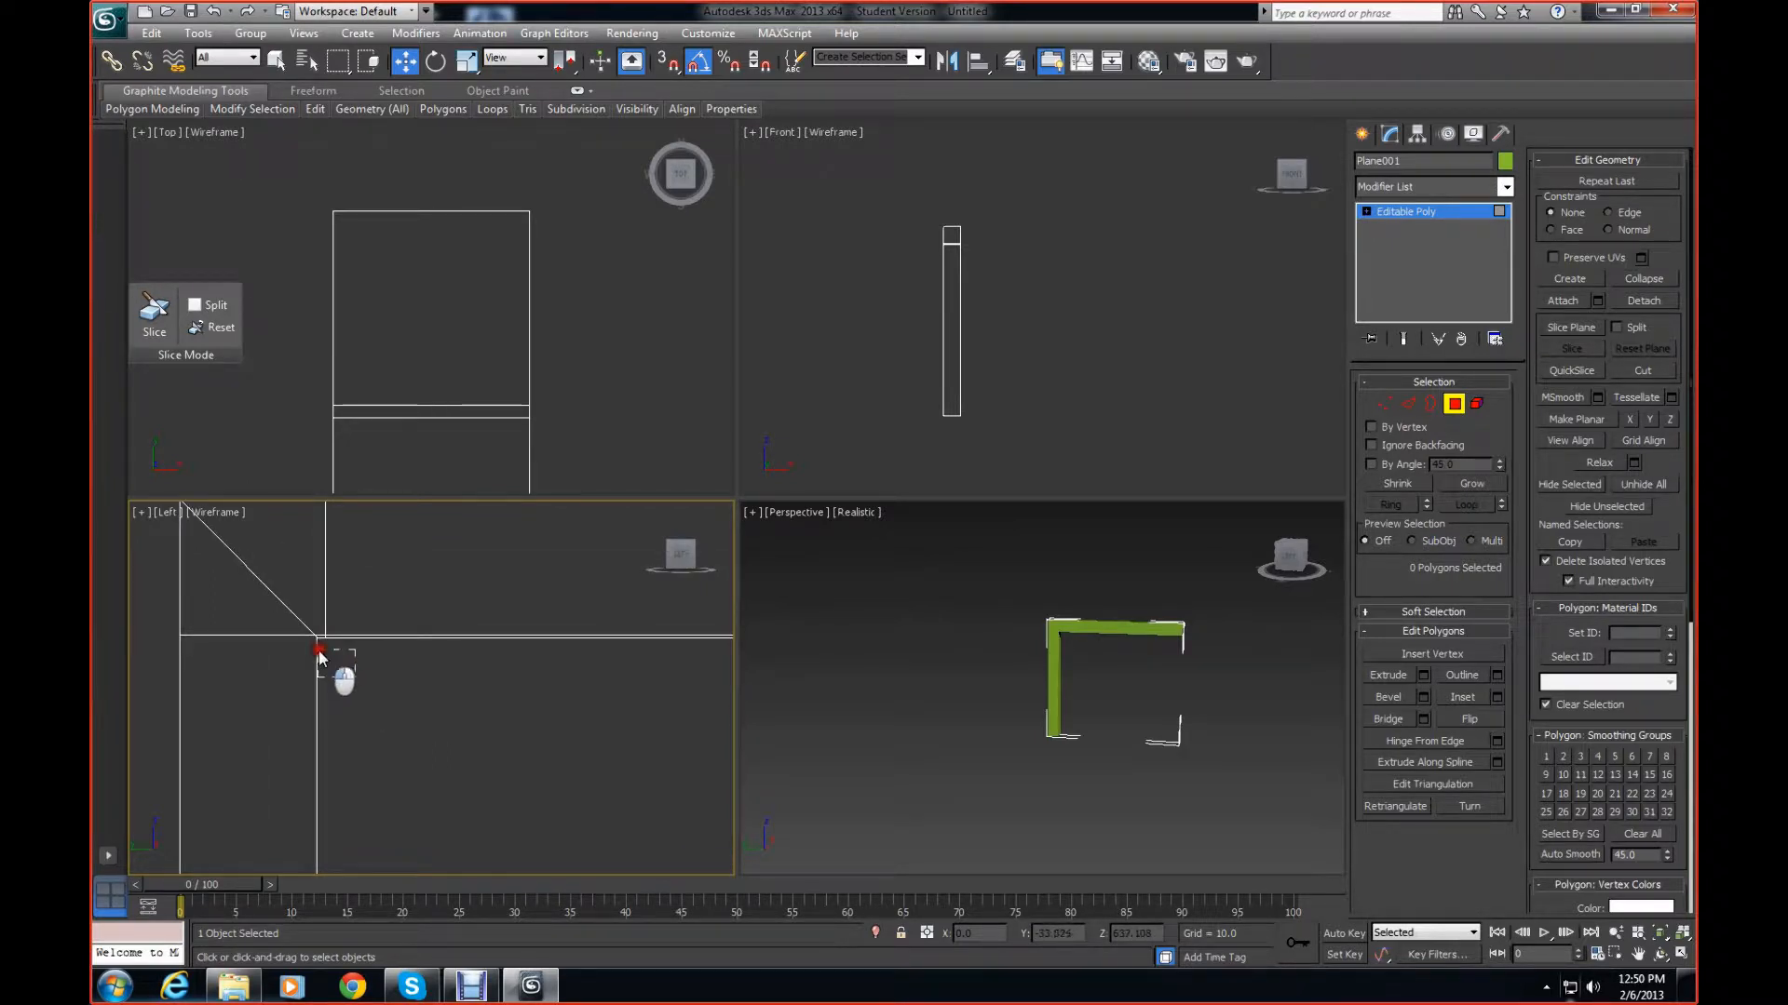
# Try to align the cut vertices at the inner corner by selecting them and making them planar in Y
pyautogui.click(1383, 403)
pyautogui.moveTo(517, 778); pyautogui.dragTo(311, 623)
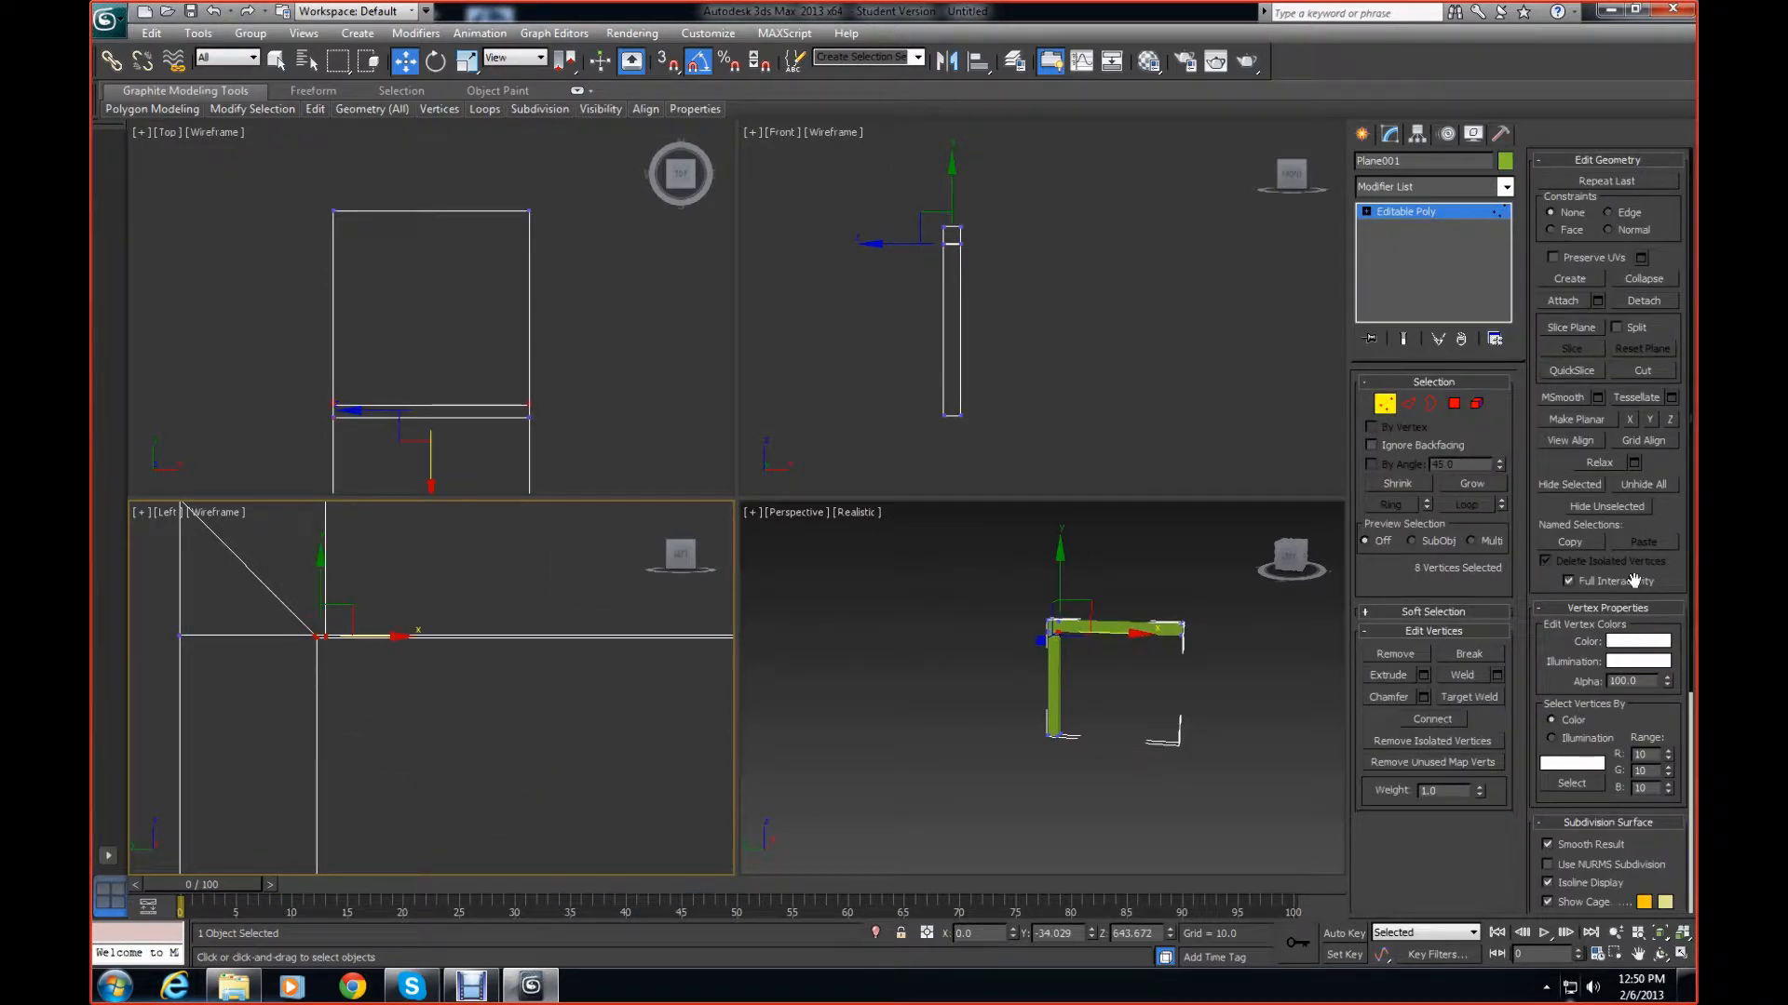
pyautogui.click(1650, 421)
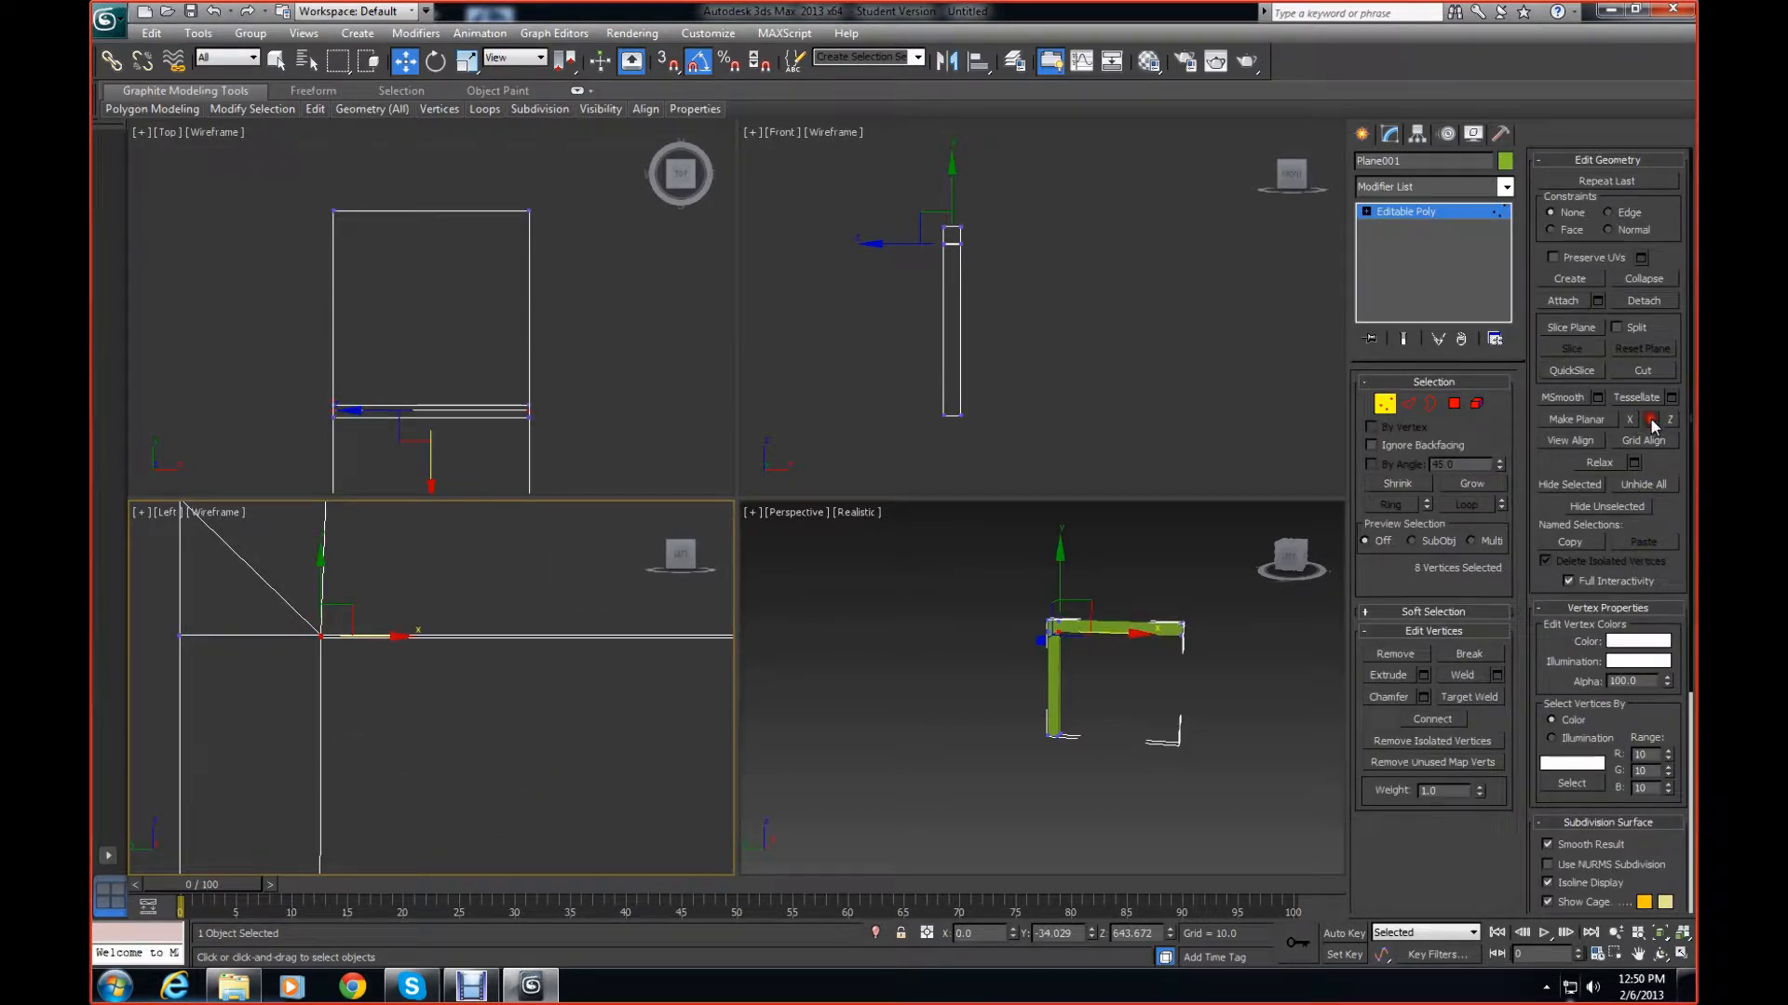
# Undo the horizontal and vertical slices through the corner, leaving nothing selected
pyautogui.scroll(5, 1110, 677)
pyautogui.moveTo(1106, 679); pyautogui.dragTo(1035, 730, button='middle')
pyautogui.moveTo(1312, 563)
pyautogui.mouseDown()
pyautogui.moveTo(1315, 590)
pyautogui.moveTo(1145, 571)
pyautogui.moveTo(1339, 566)
pyautogui.moveTo(770, 583)
pyautogui.moveTo(1332, 569)
pyautogui.moveTo(1305, 561)
pyautogui.mouseUp()
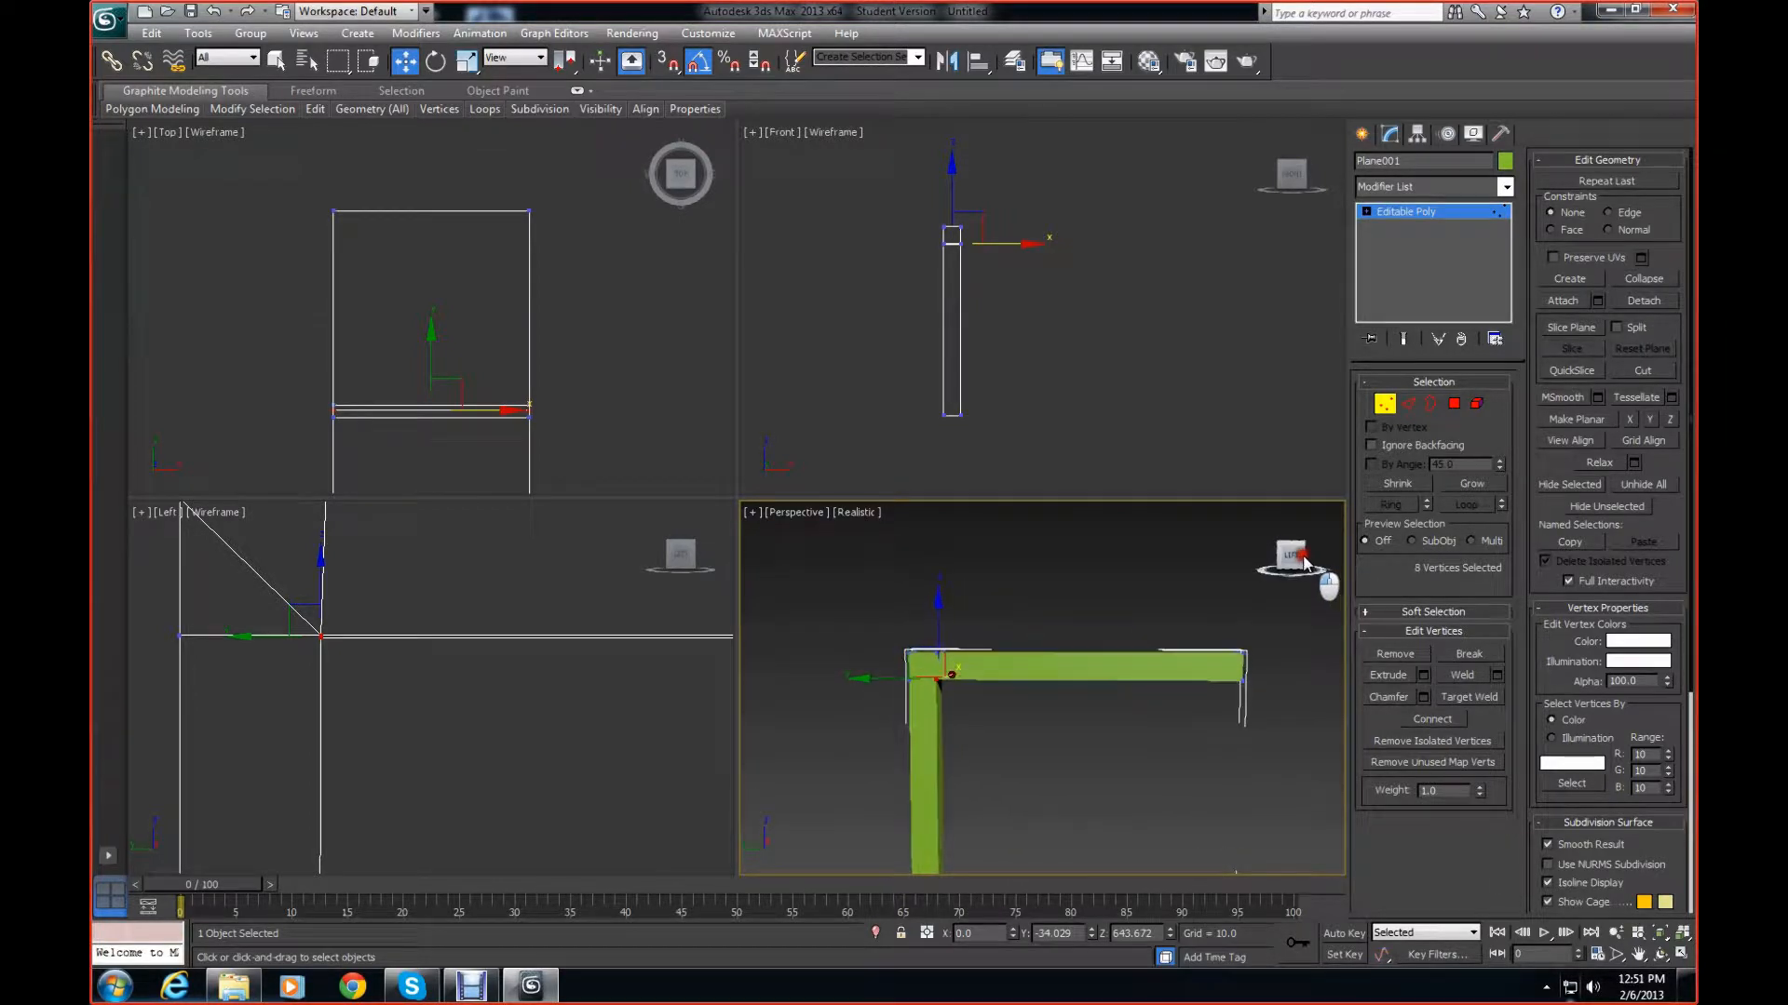
pyautogui.scroll(-3, 471, 687)
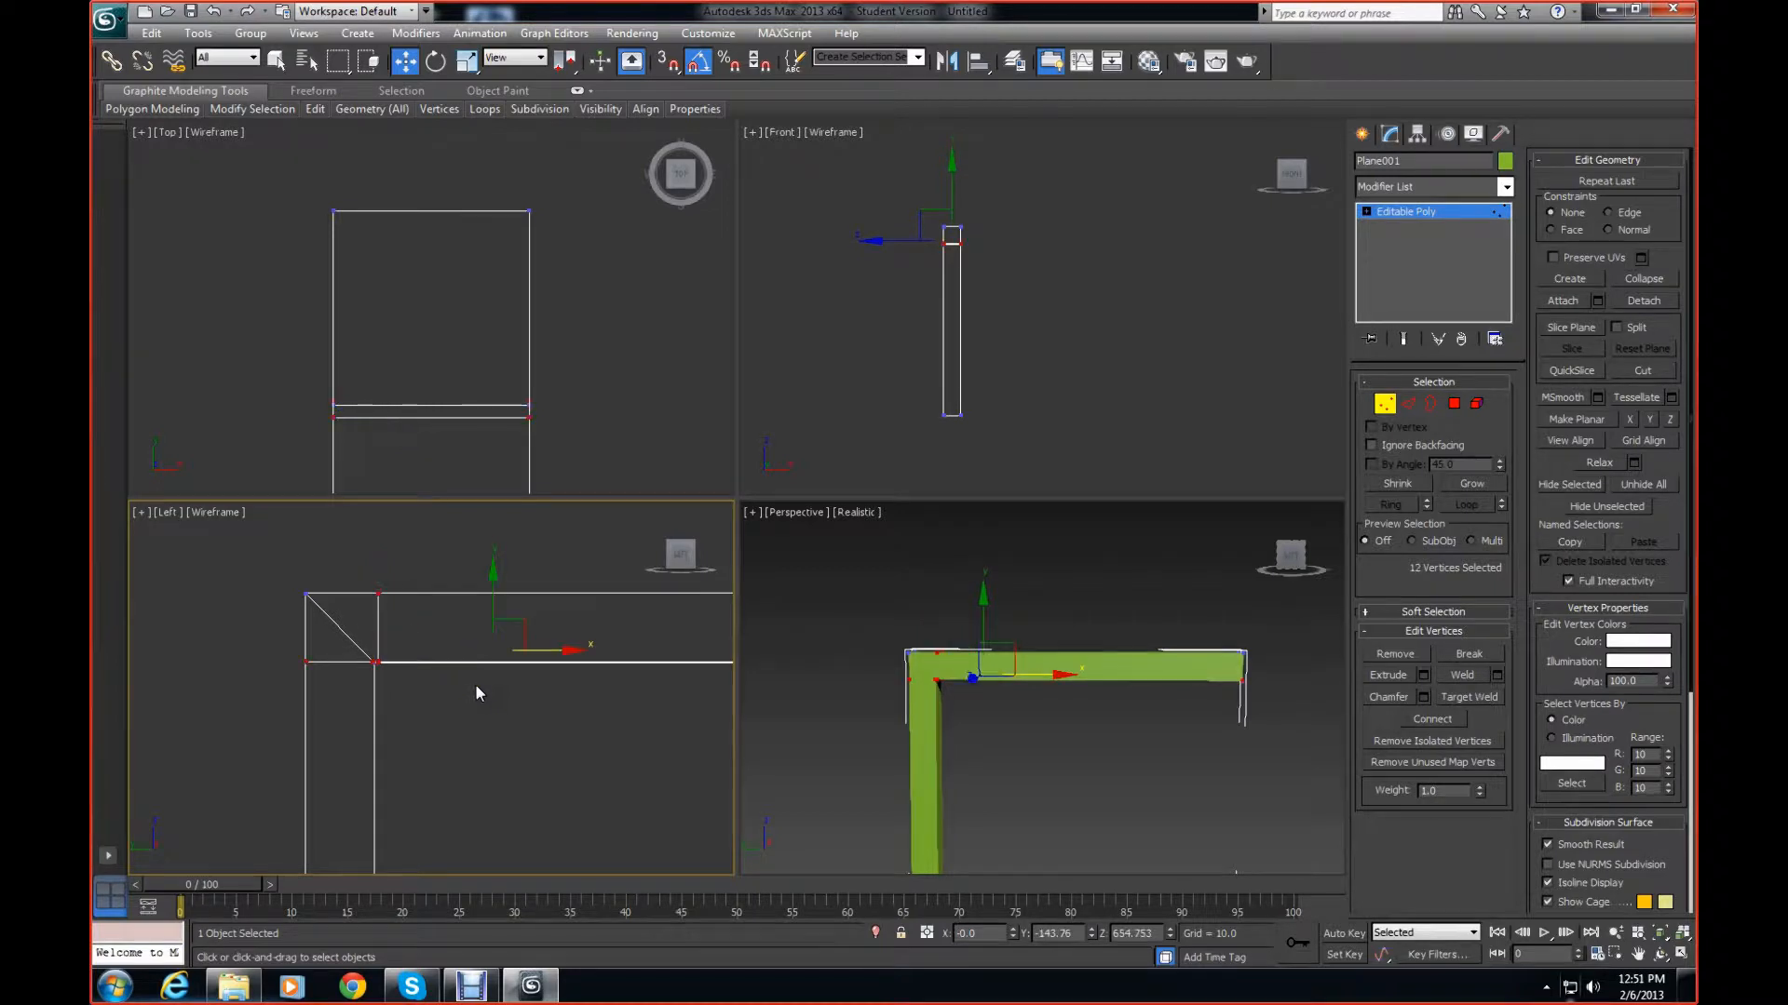
pyautogui.click(475, 685)
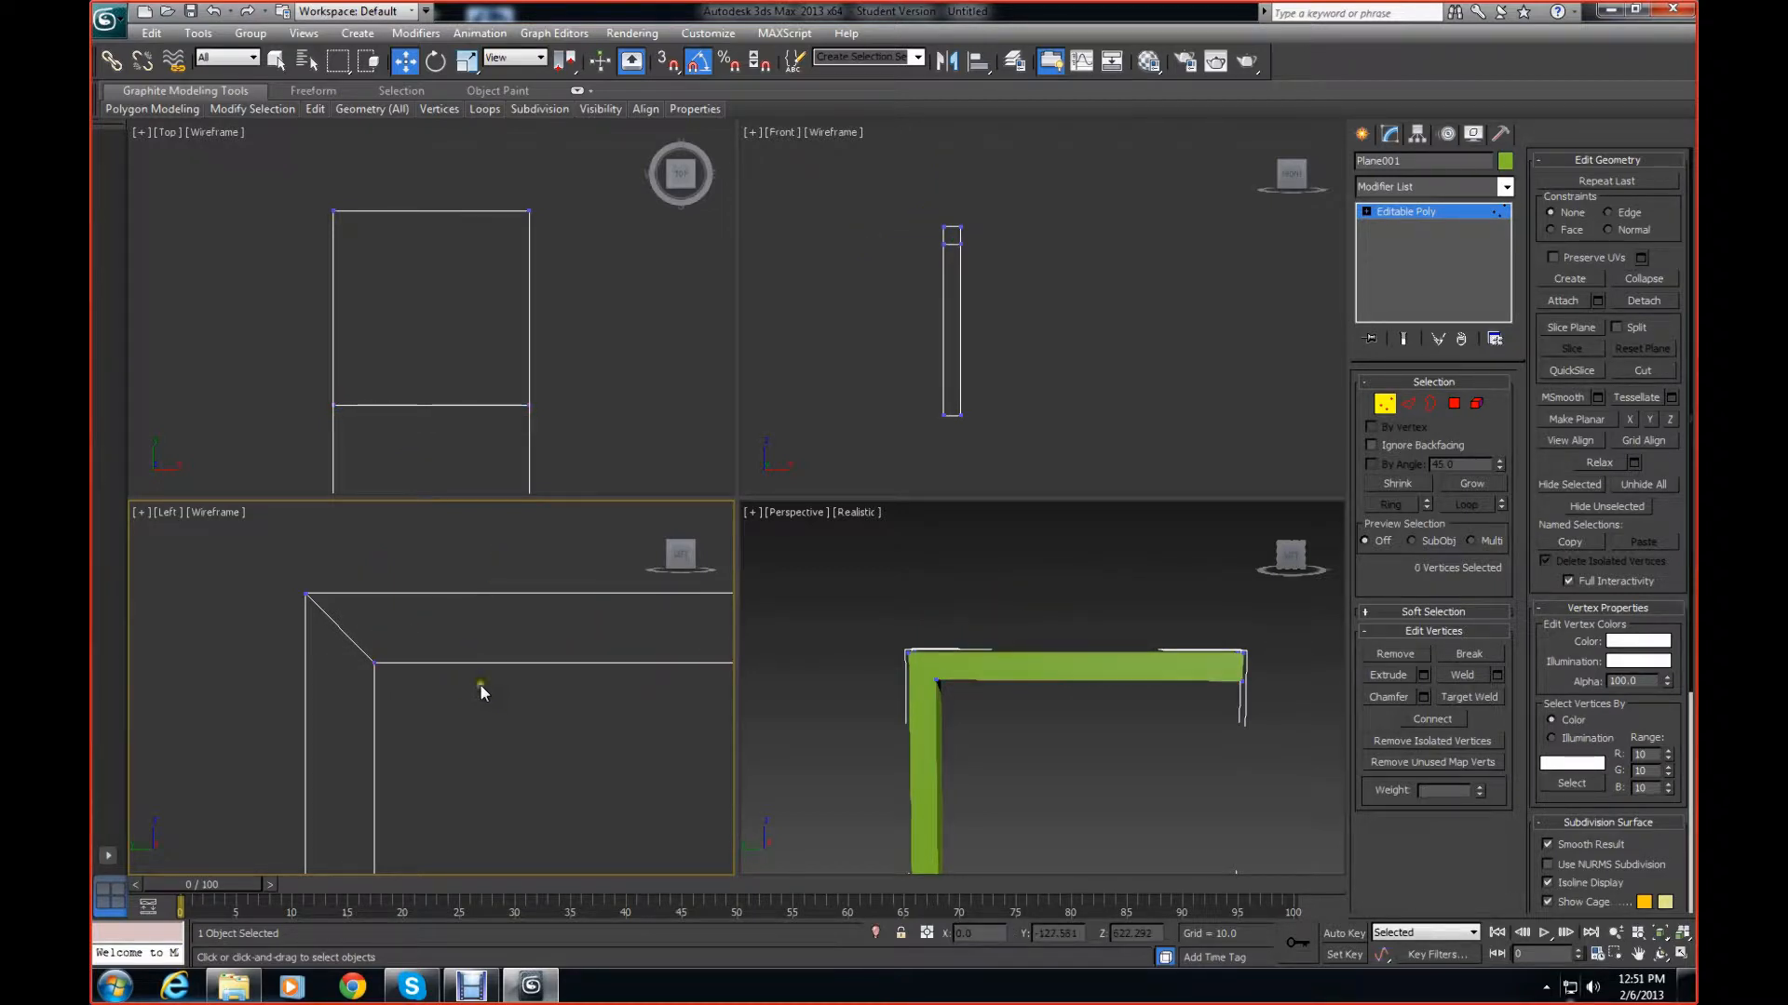
# Select only the vertical arm's face polygon, slice it with a horizontal slice plane aligned to the inner corner, and clear the selection
pyautogui.press('4')
pyautogui.hotkey('ctrl', 'a')
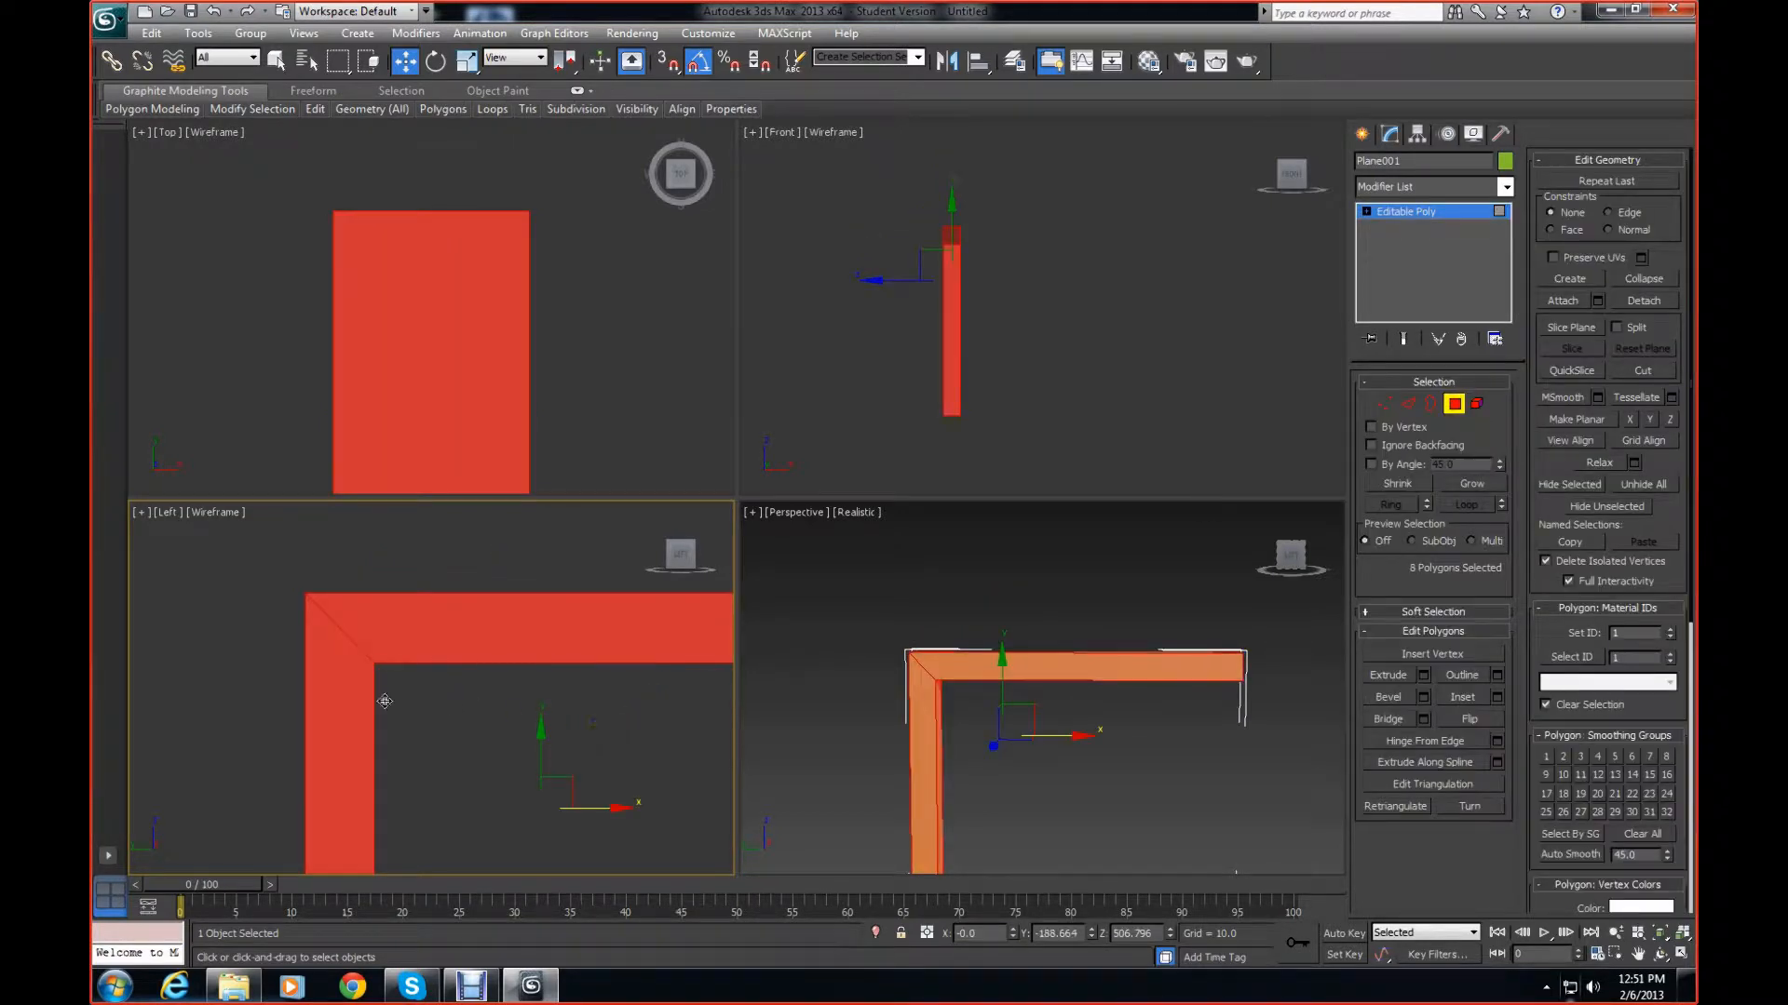
pyautogui.click(338, 712)
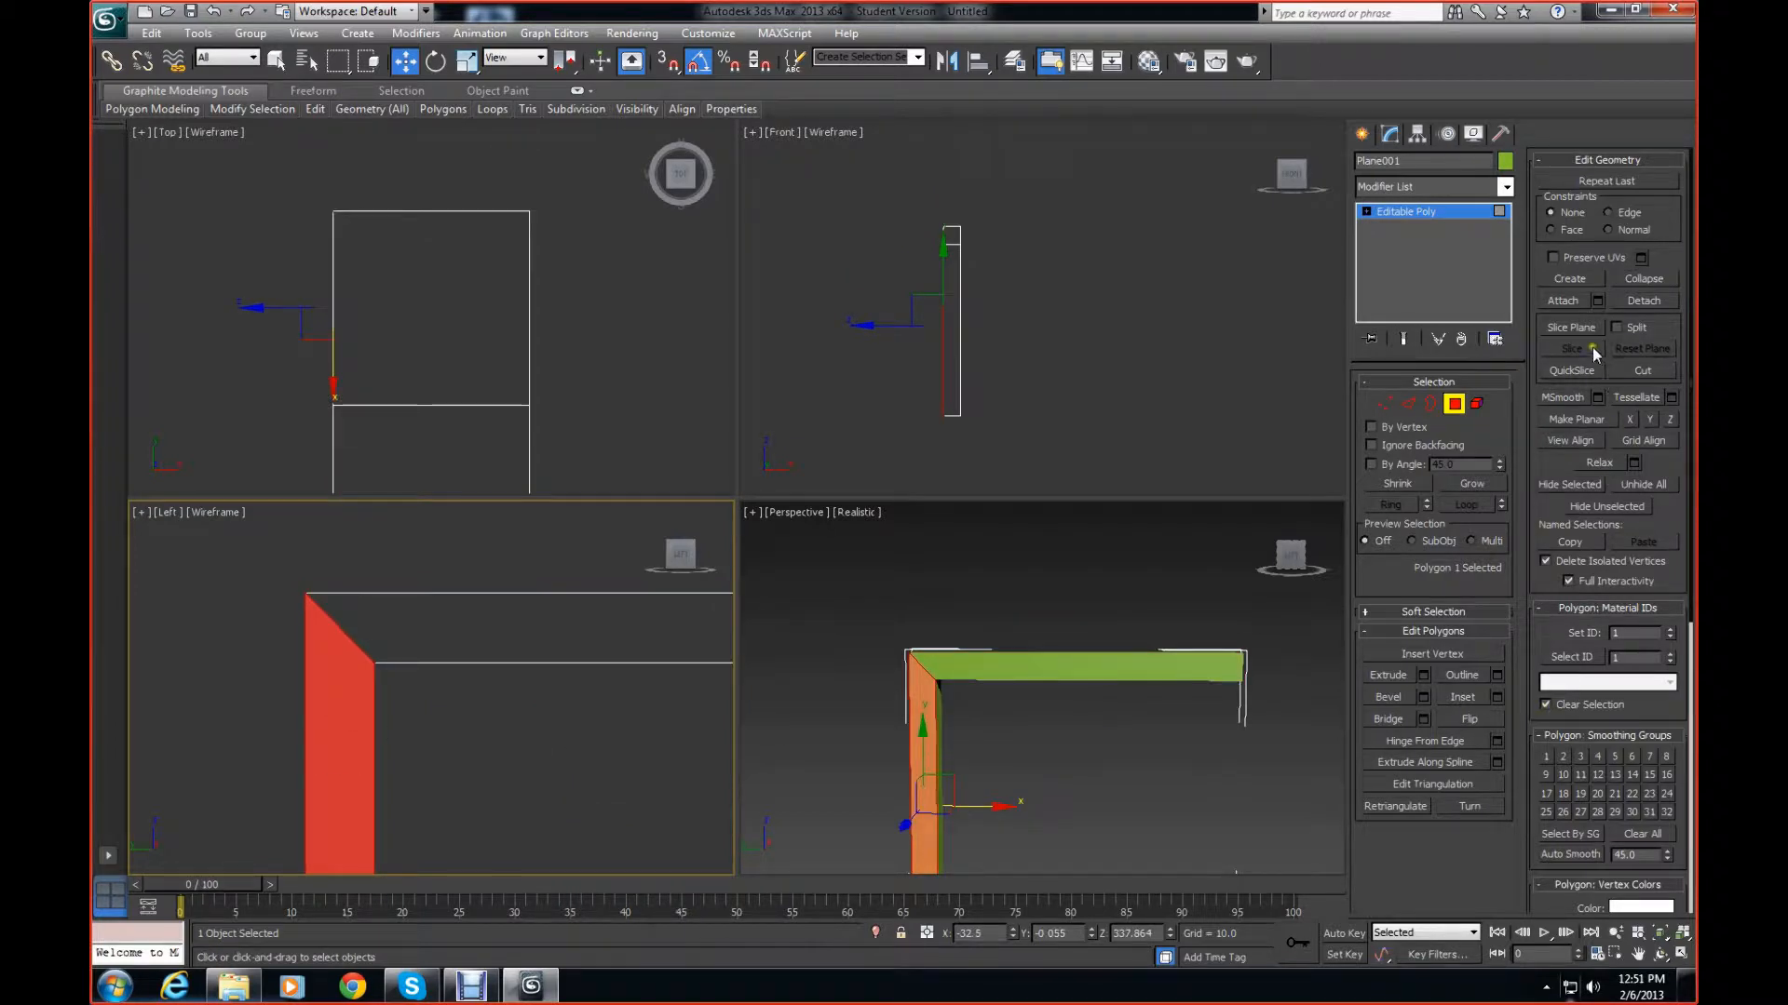
pyautogui.click(1572, 326)
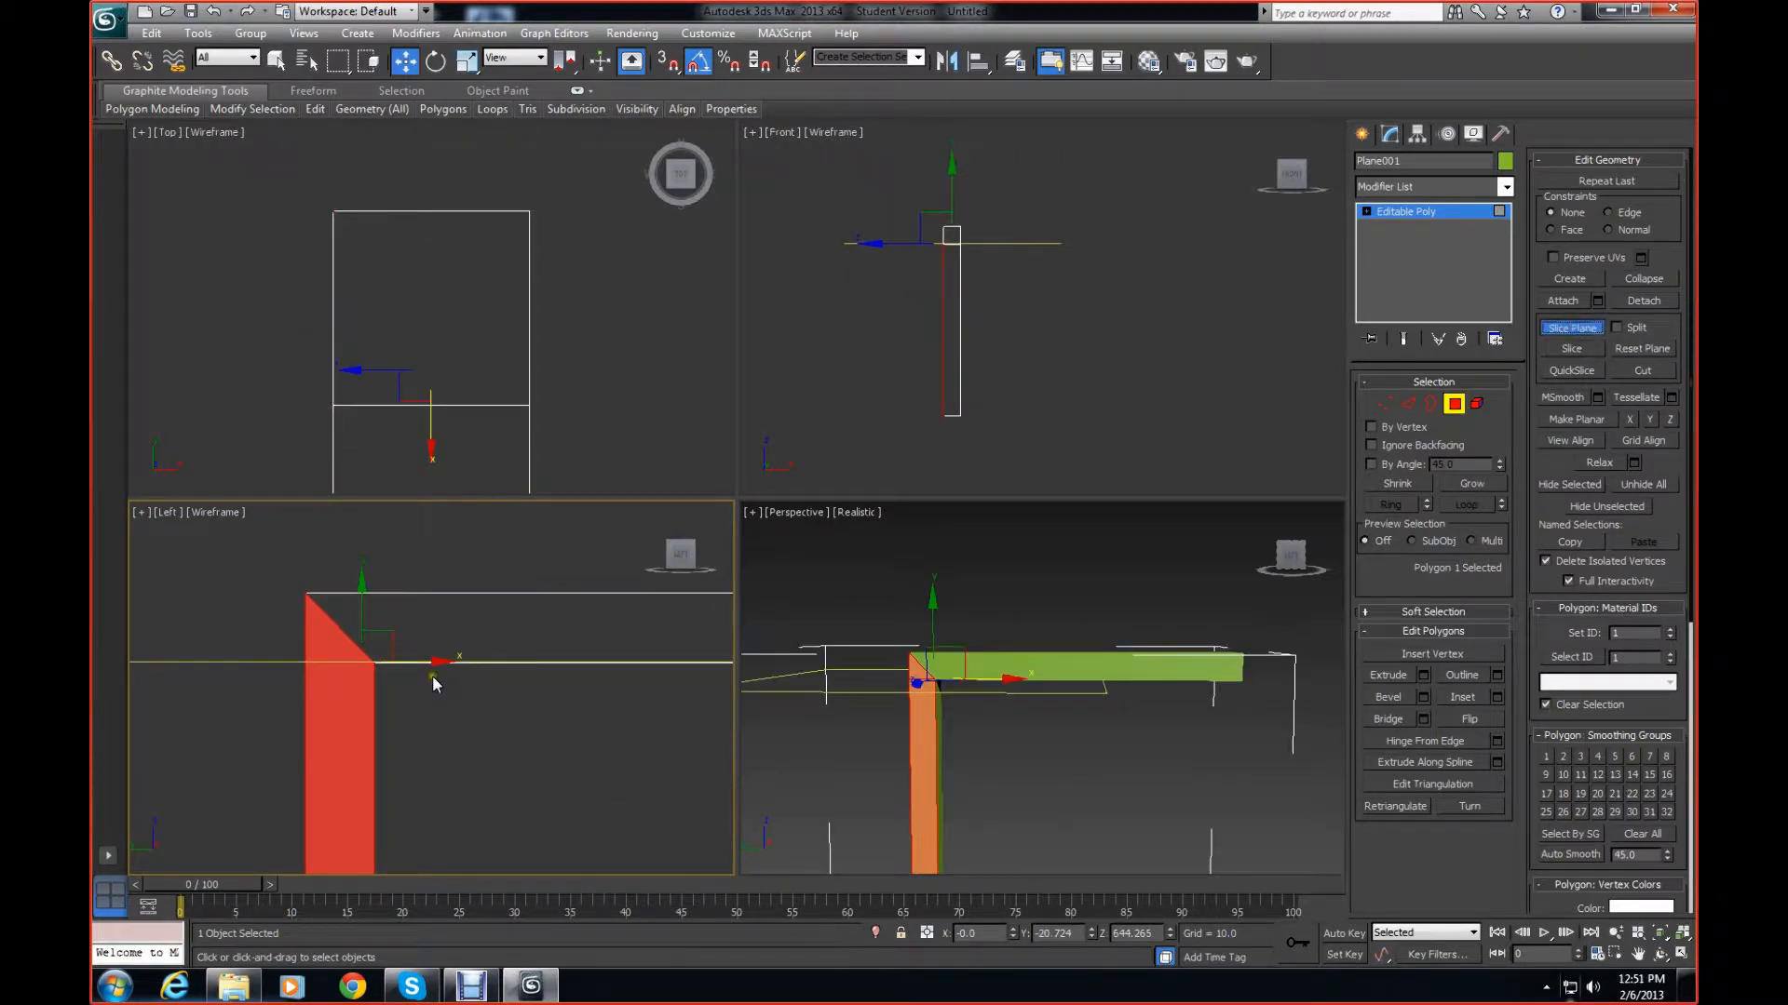
pyautogui.scroll(3, 432, 676)
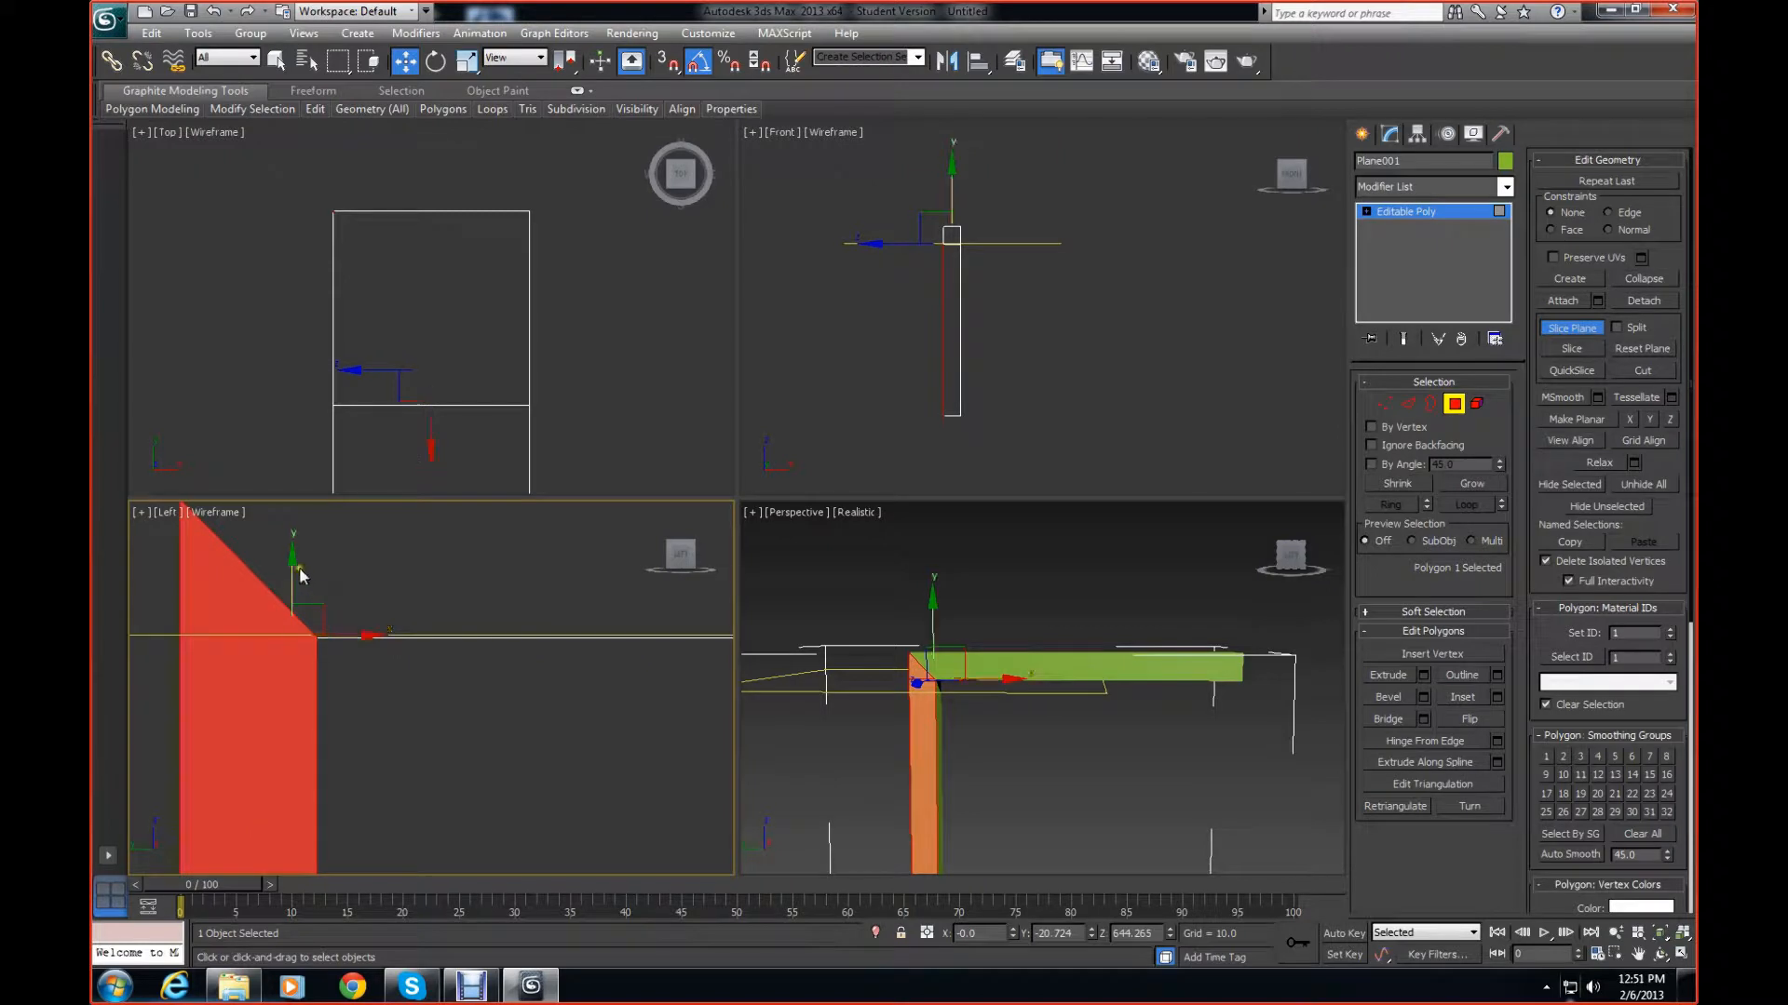
pyautogui.moveTo(288, 559); pyautogui.dragTo(289, 561)
pyautogui.click(1571, 350)
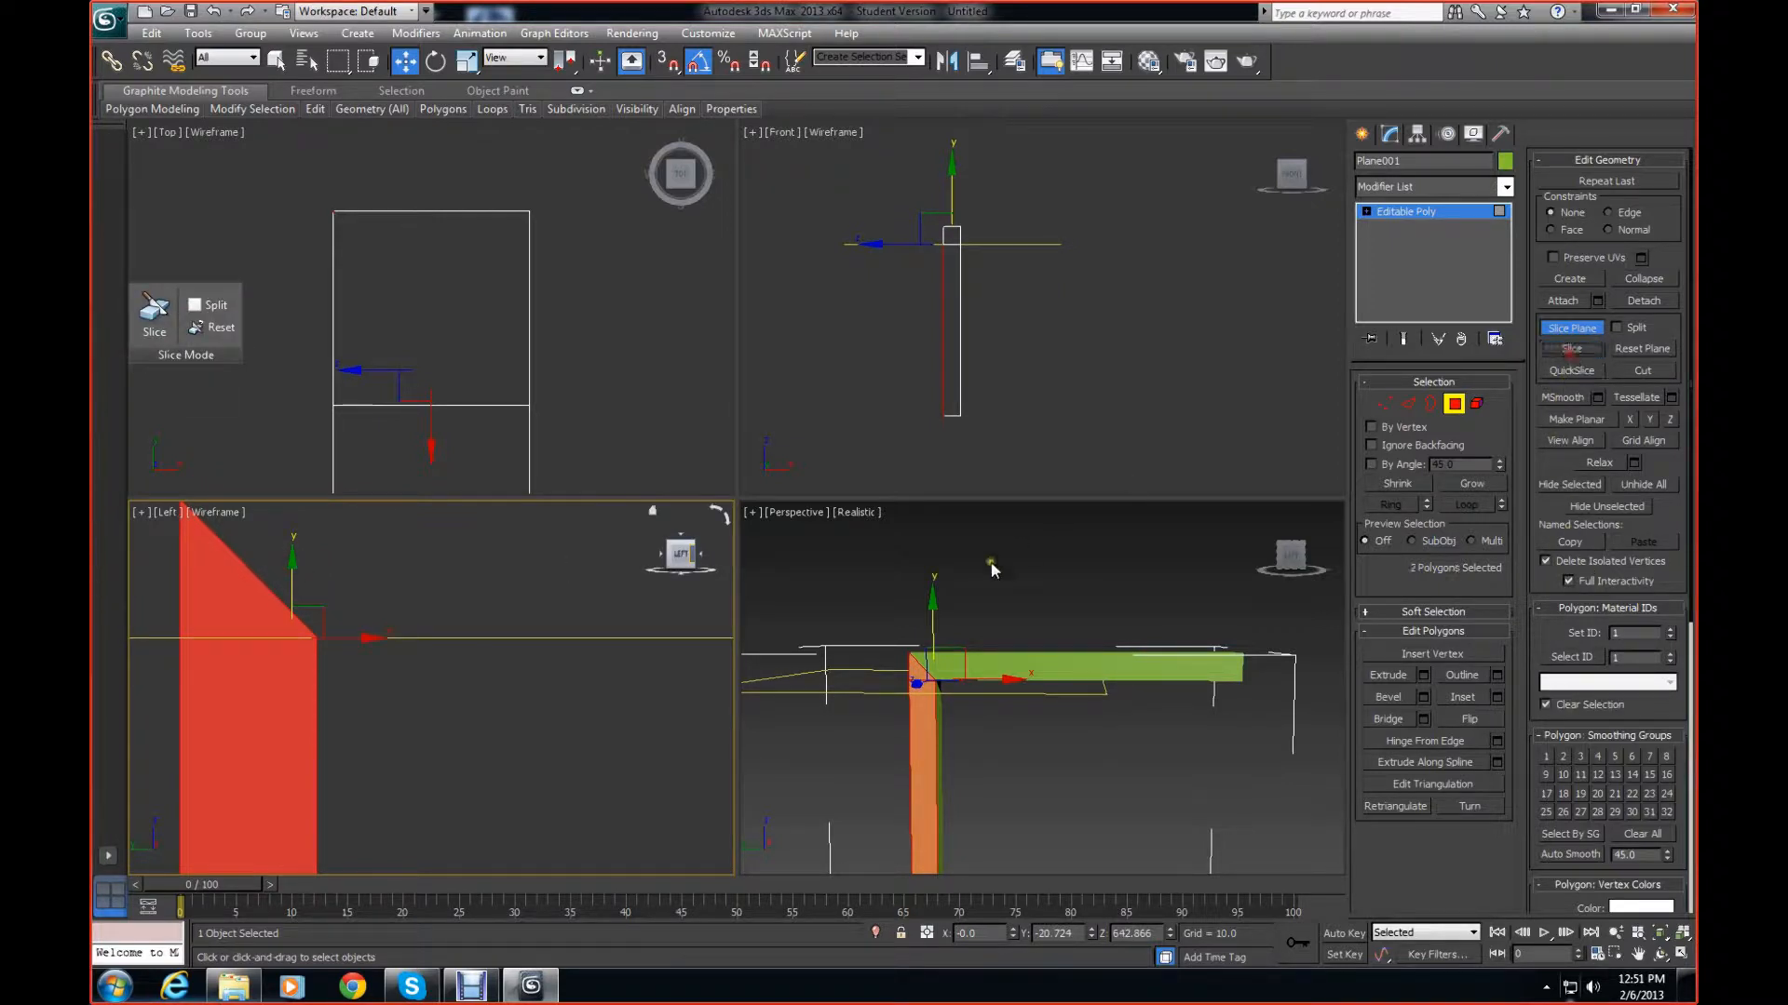
pyautogui.click(1571, 327)
pyautogui.click(398, 667)
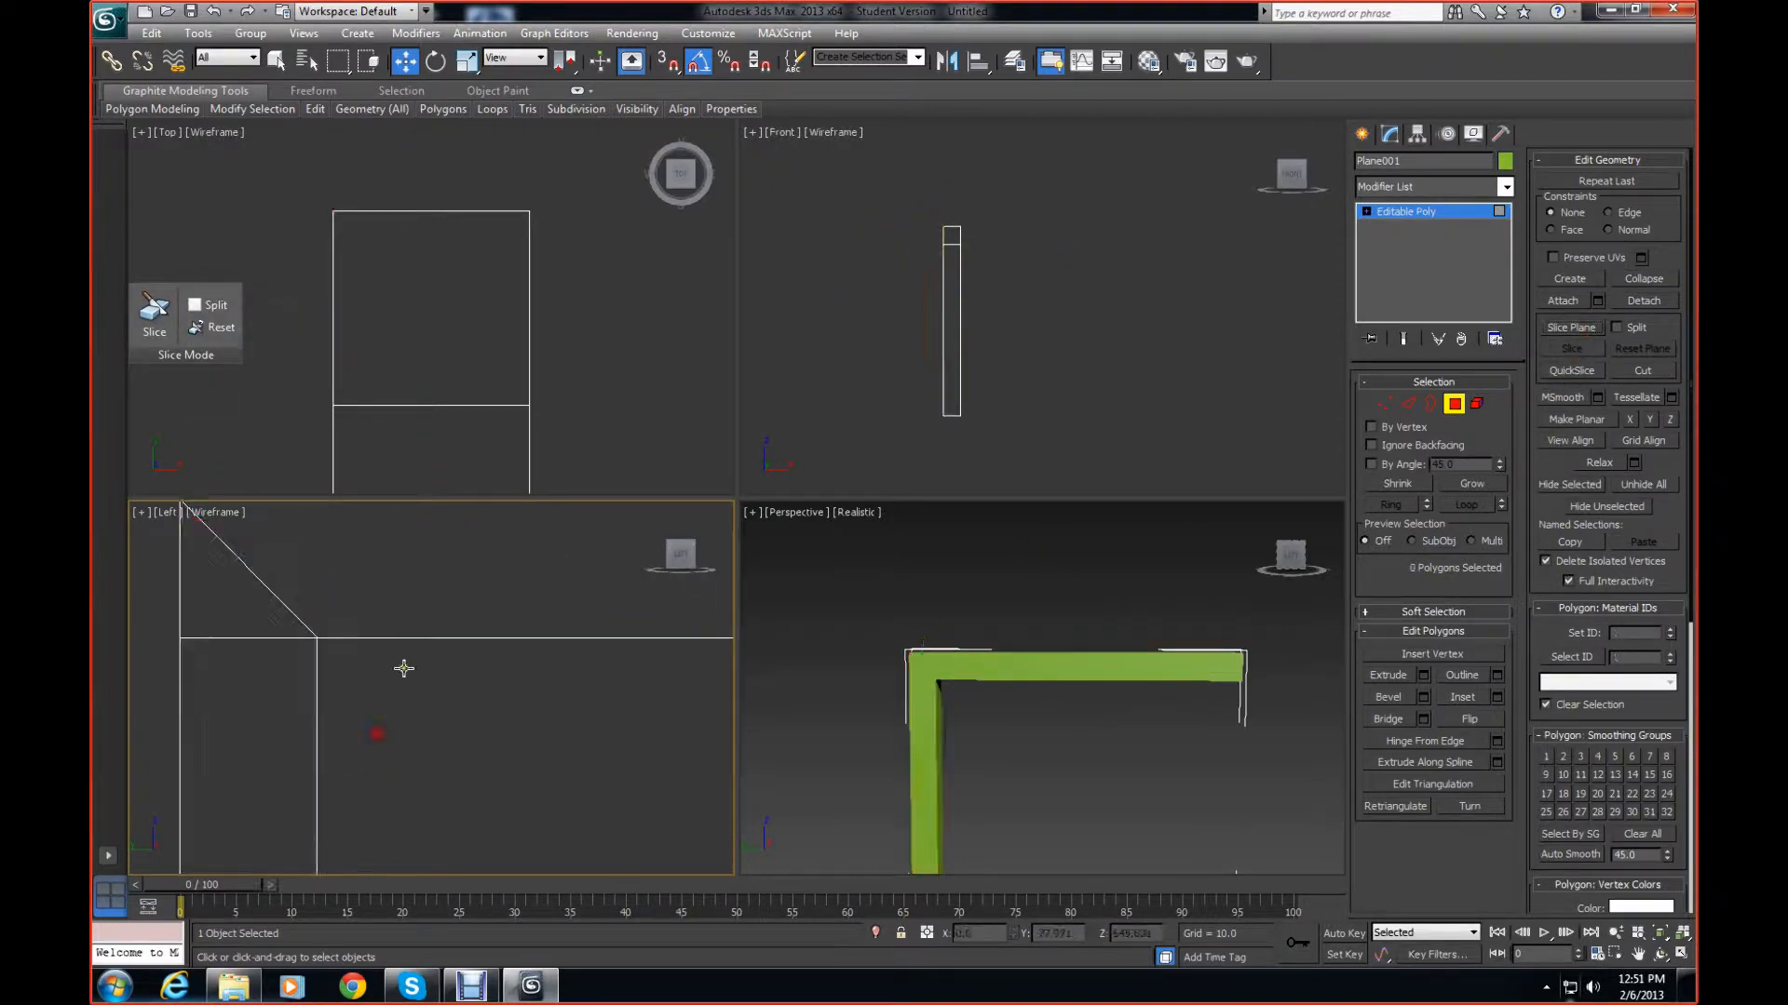
# Select the horizontal arm's face polygon, slice it with a vertical slice plane aligned to the inner corner, and clear the selection
pyautogui.click(424, 570)
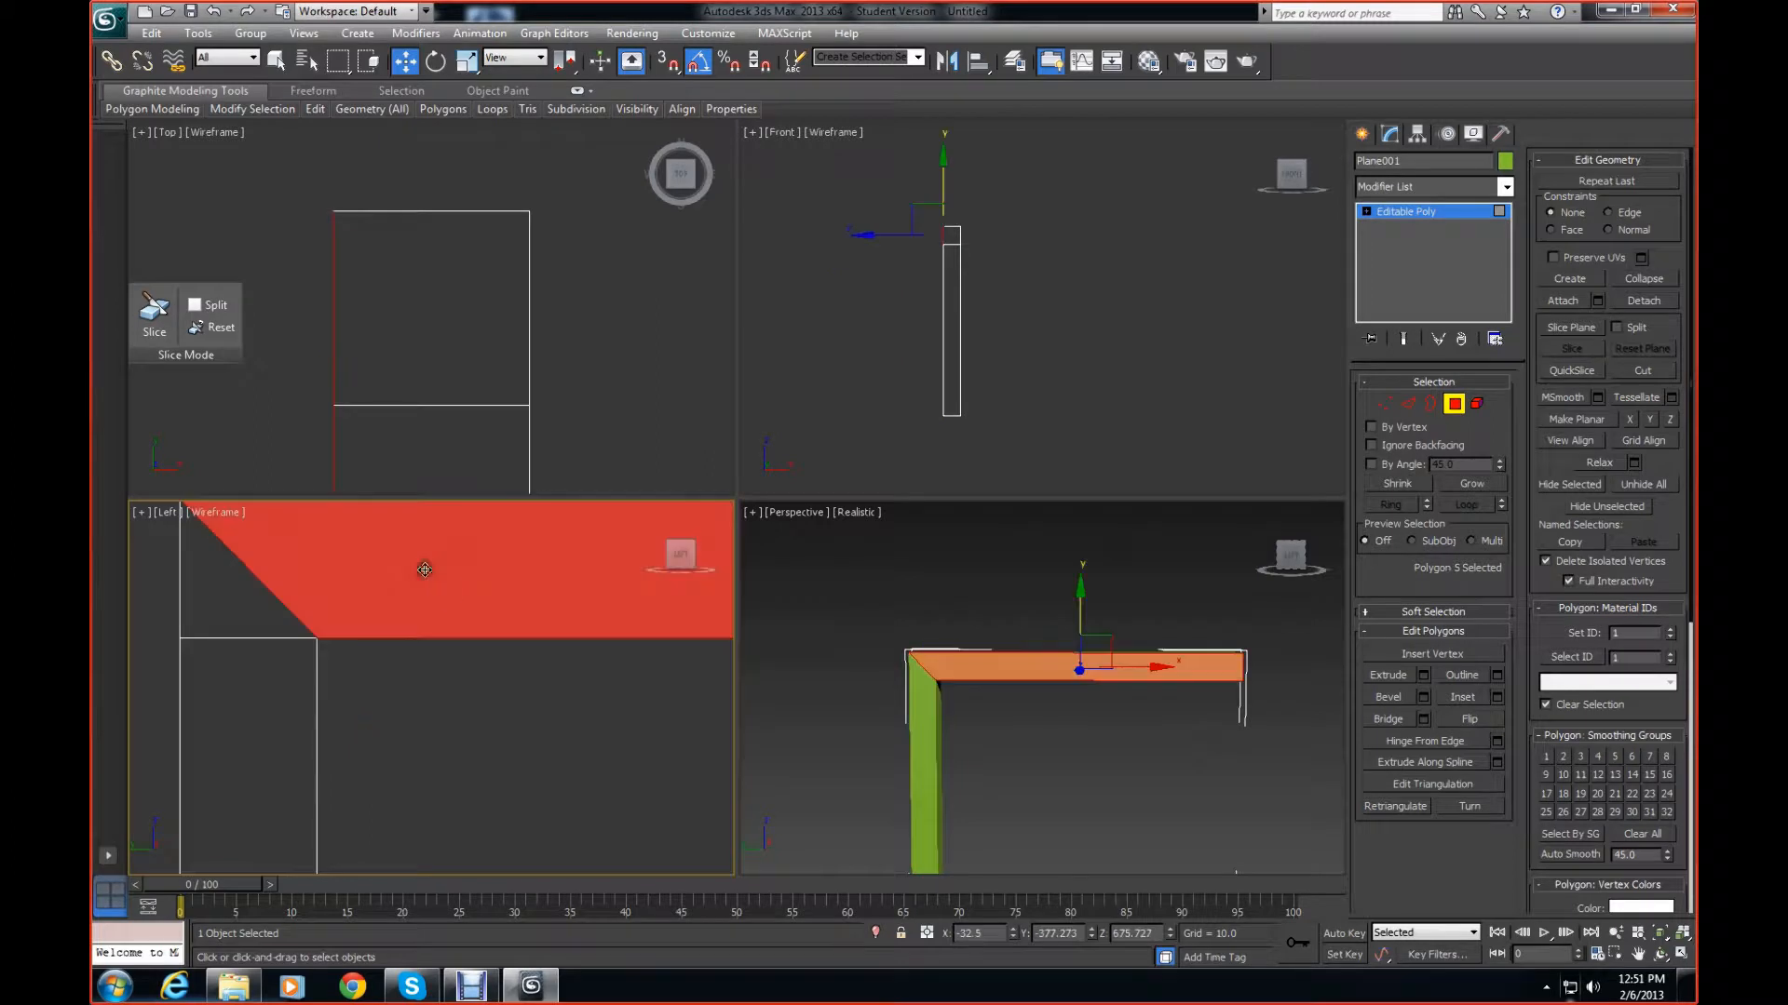
pyautogui.click(1572, 328)
pyautogui.scroll(-4, 437, 586)
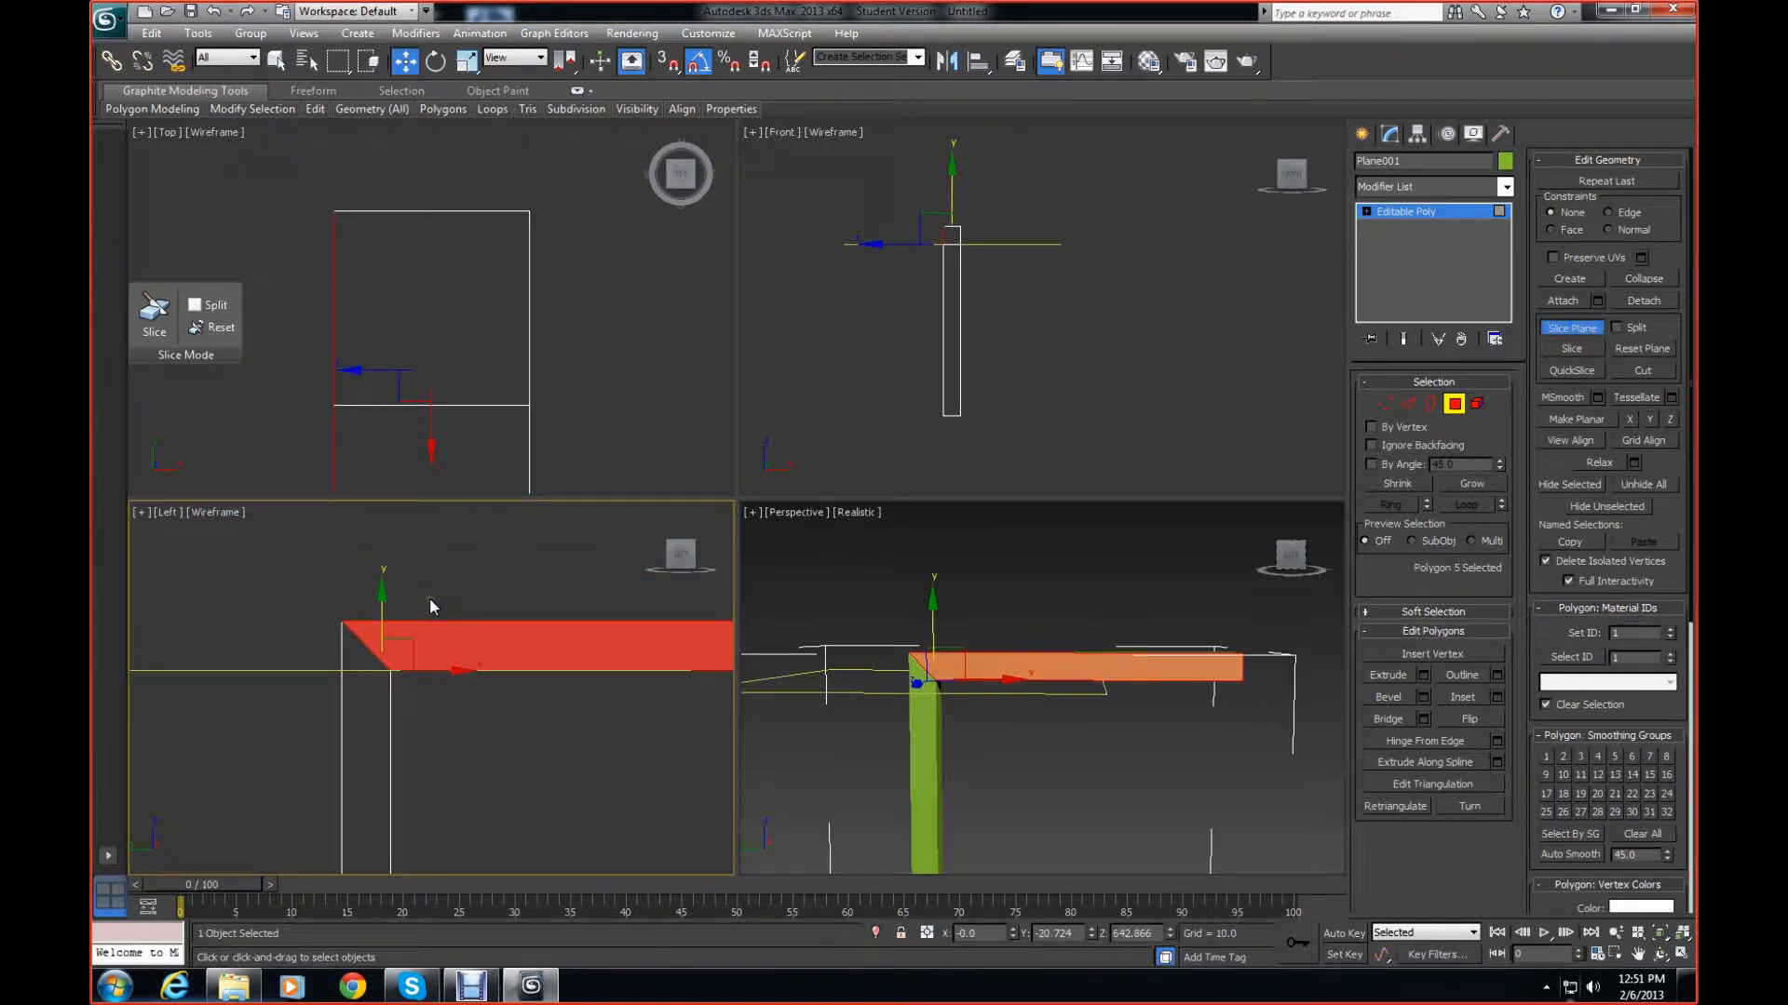
pyautogui.press('e')
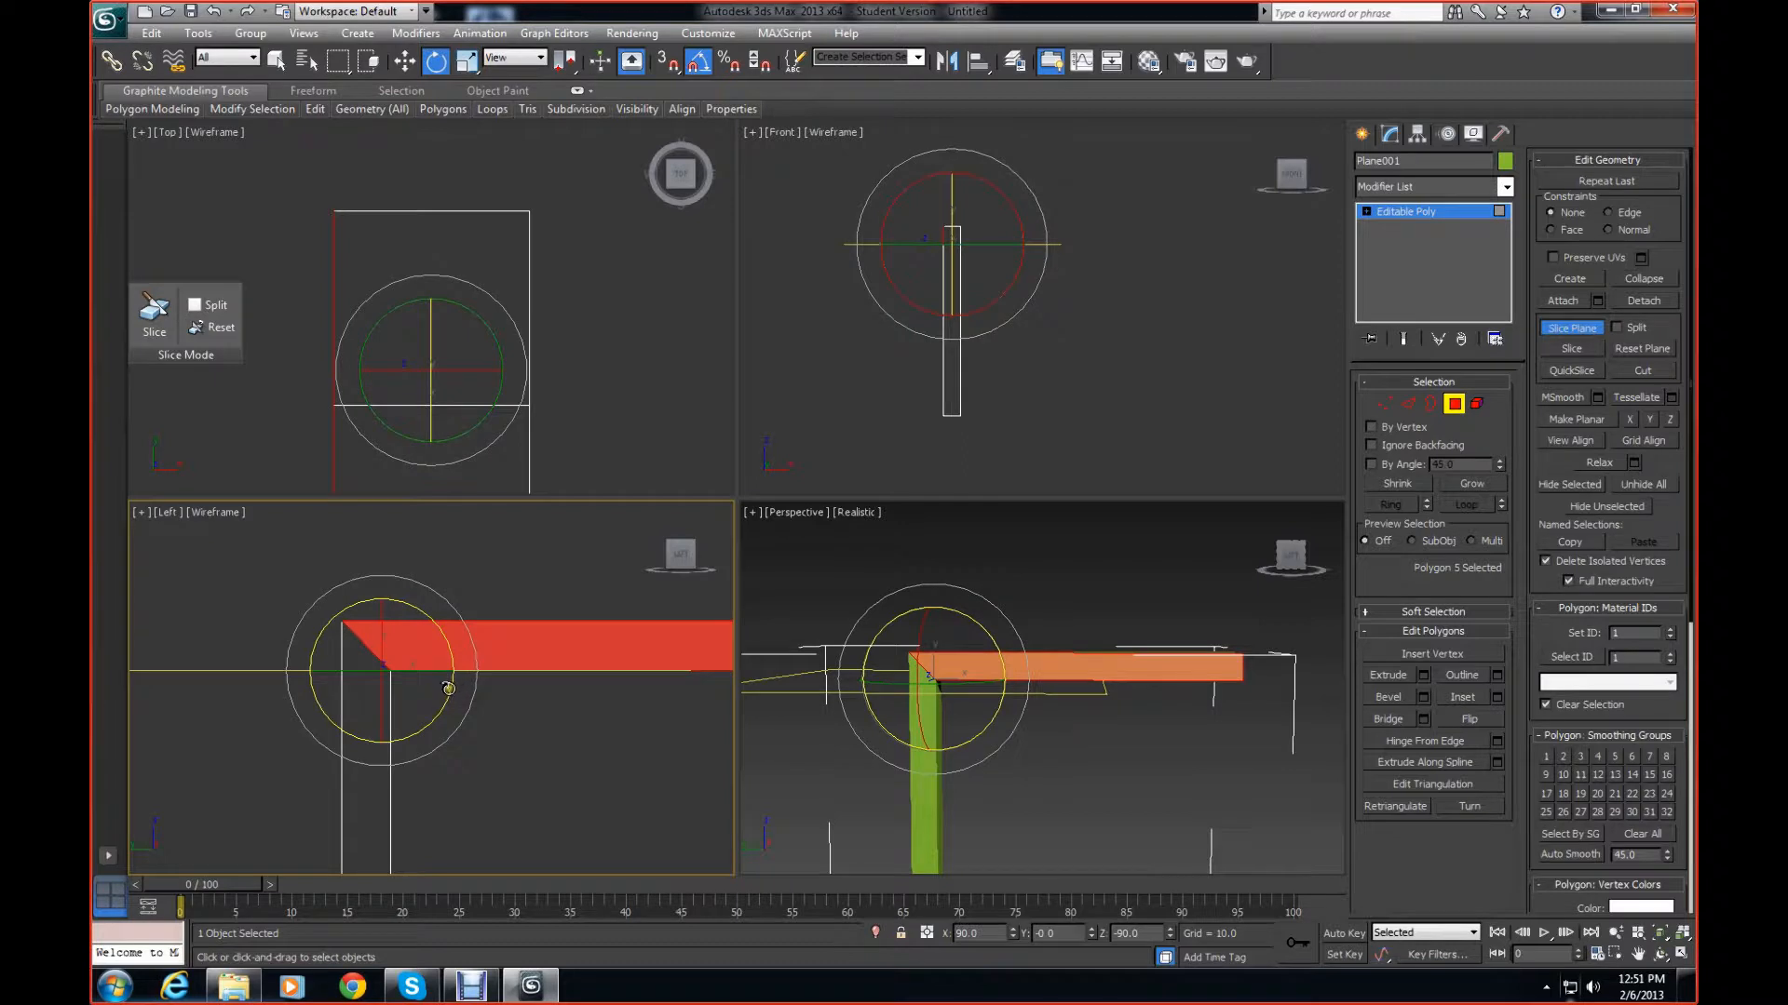
pyautogui.moveTo(447, 688); pyautogui.dragTo(351, 750)
pyautogui.press('w')
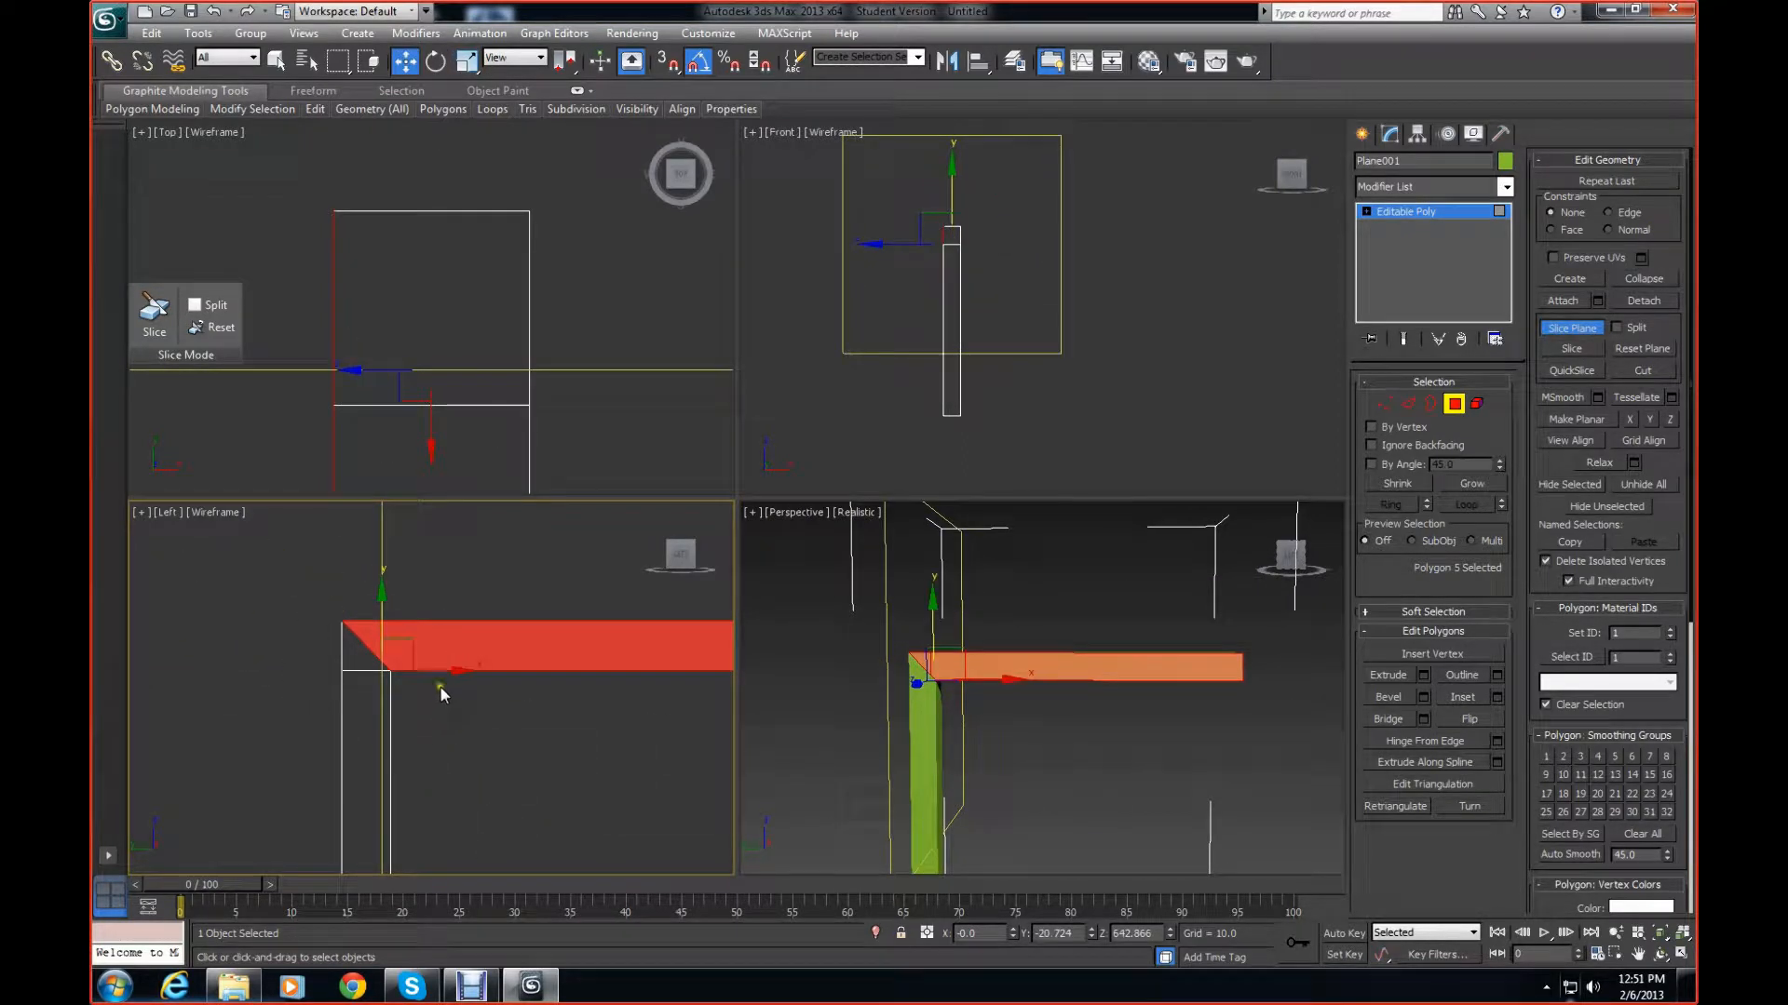
pyautogui.scroll(3, 440, 685)
pyautogui.moveTo(404, 653); pyautogui.dragTo(427, 652)
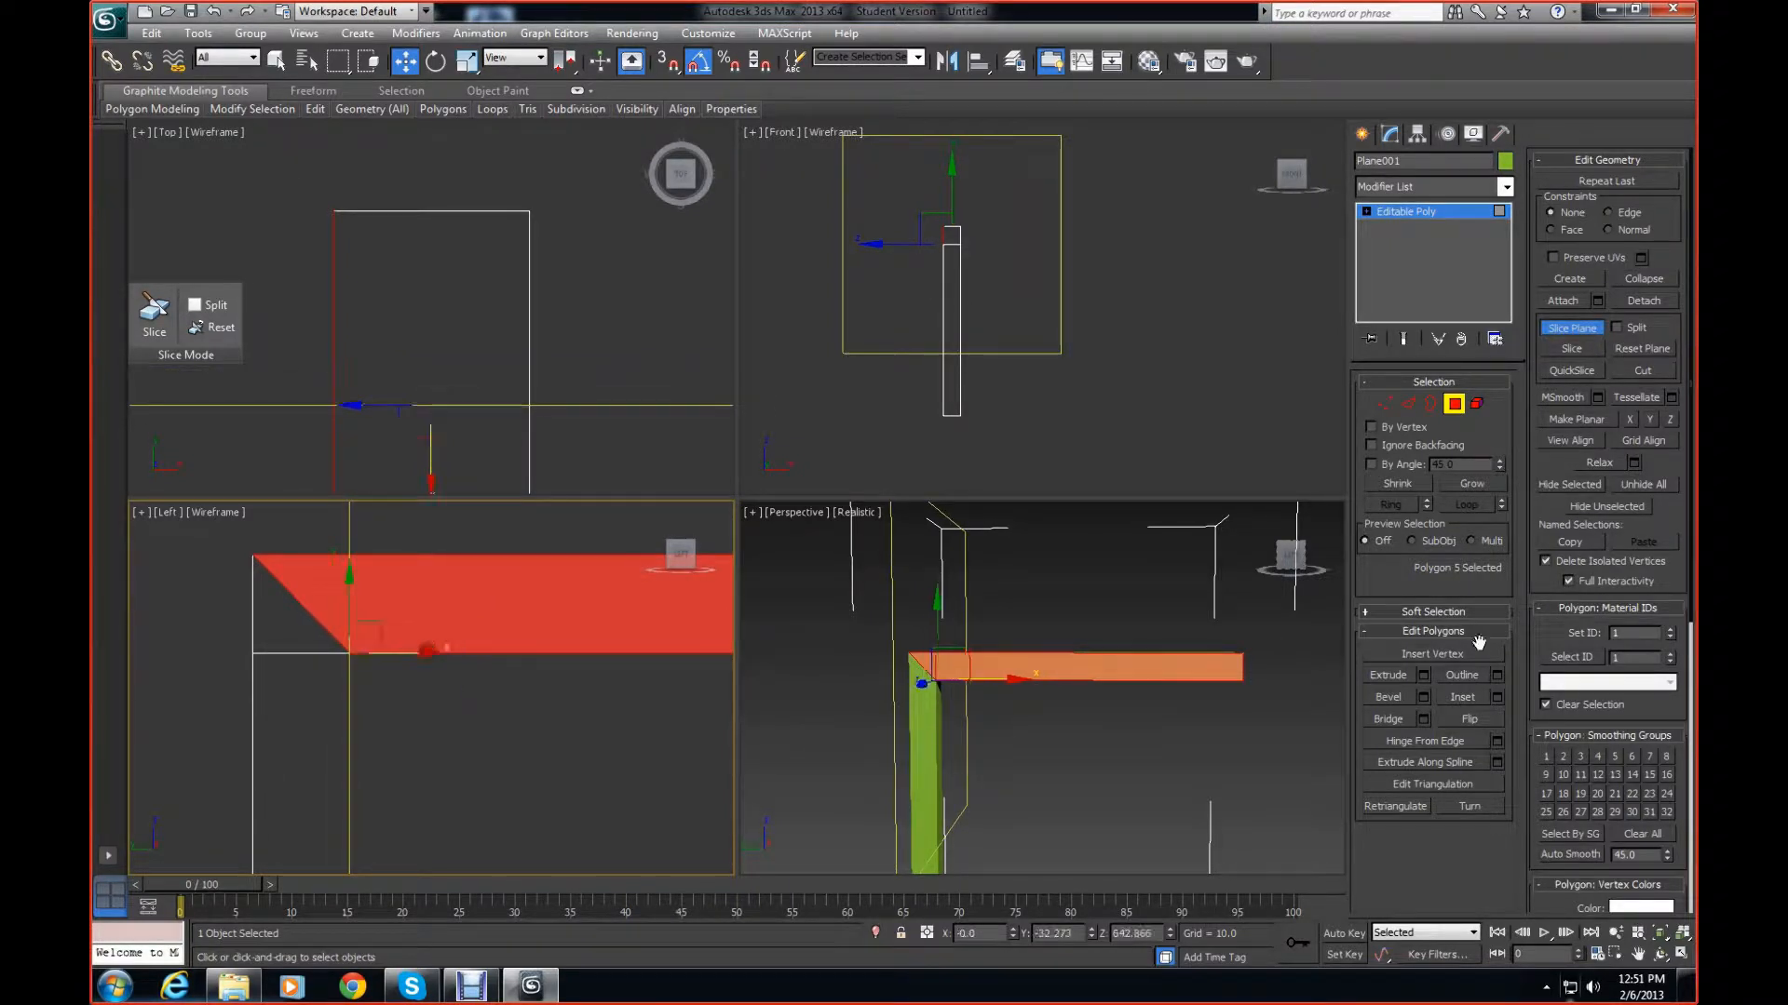
pyautogui.click(1578, 350)
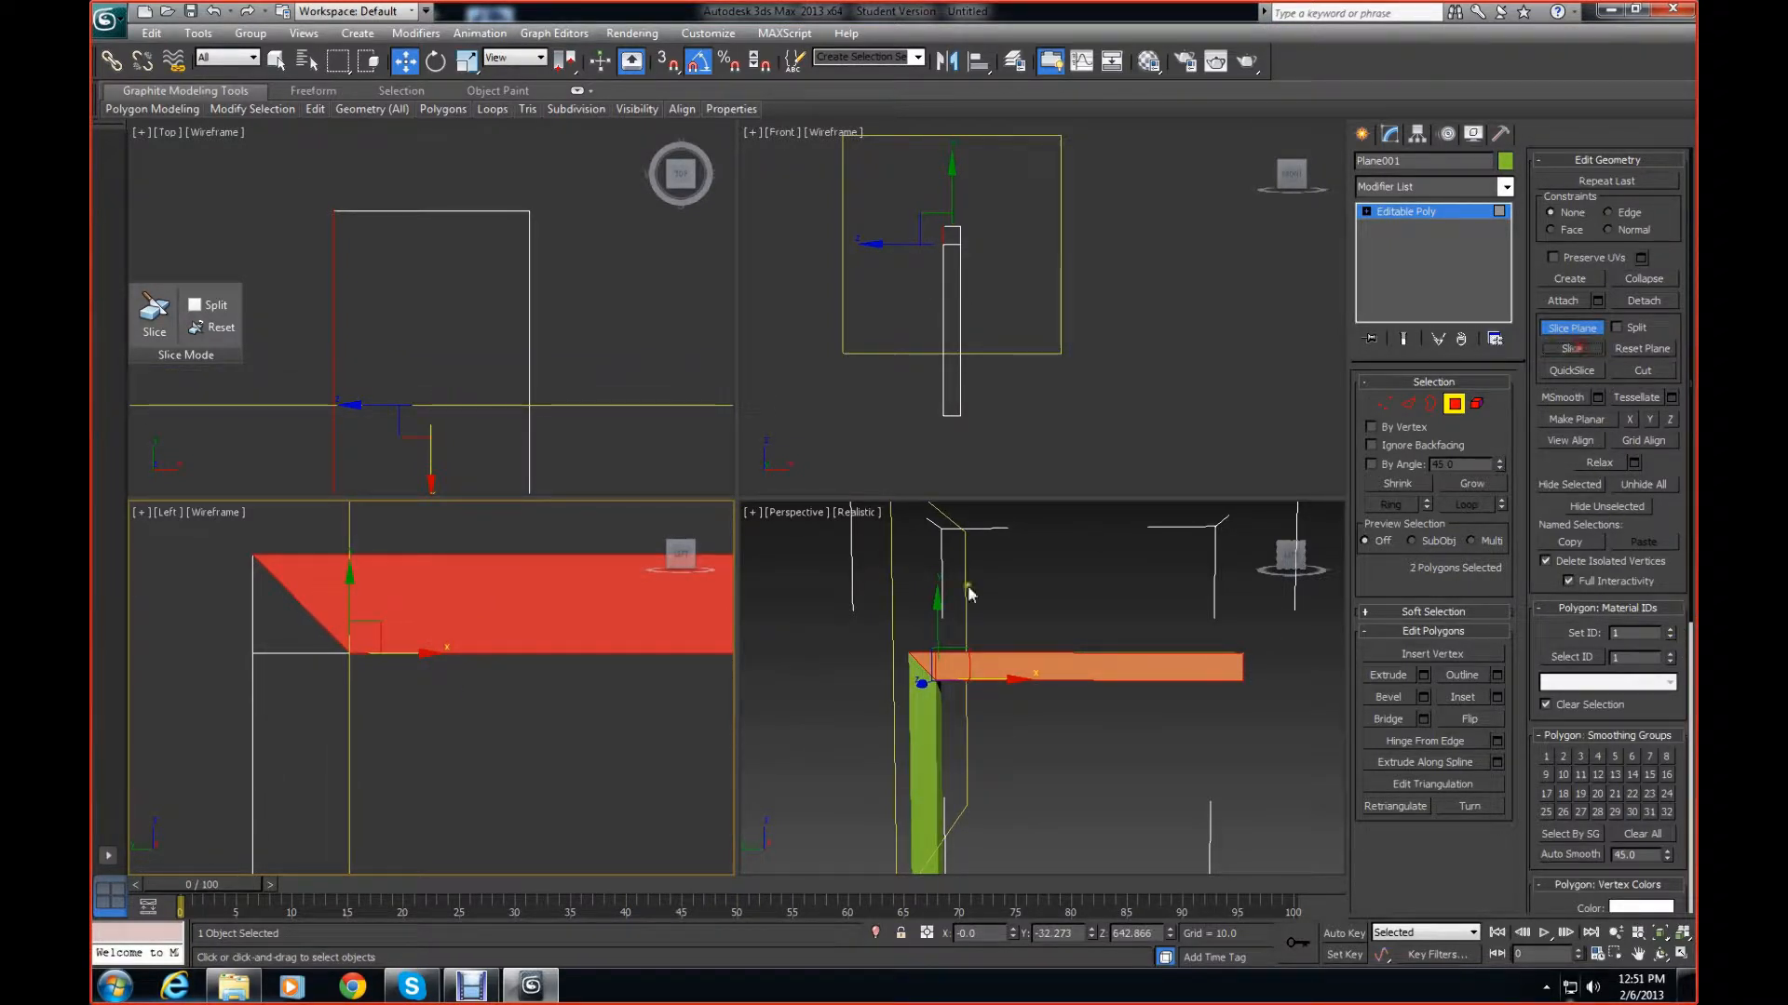
pyautogui.click(1571, 328)
pyautogui.click(616, 801)
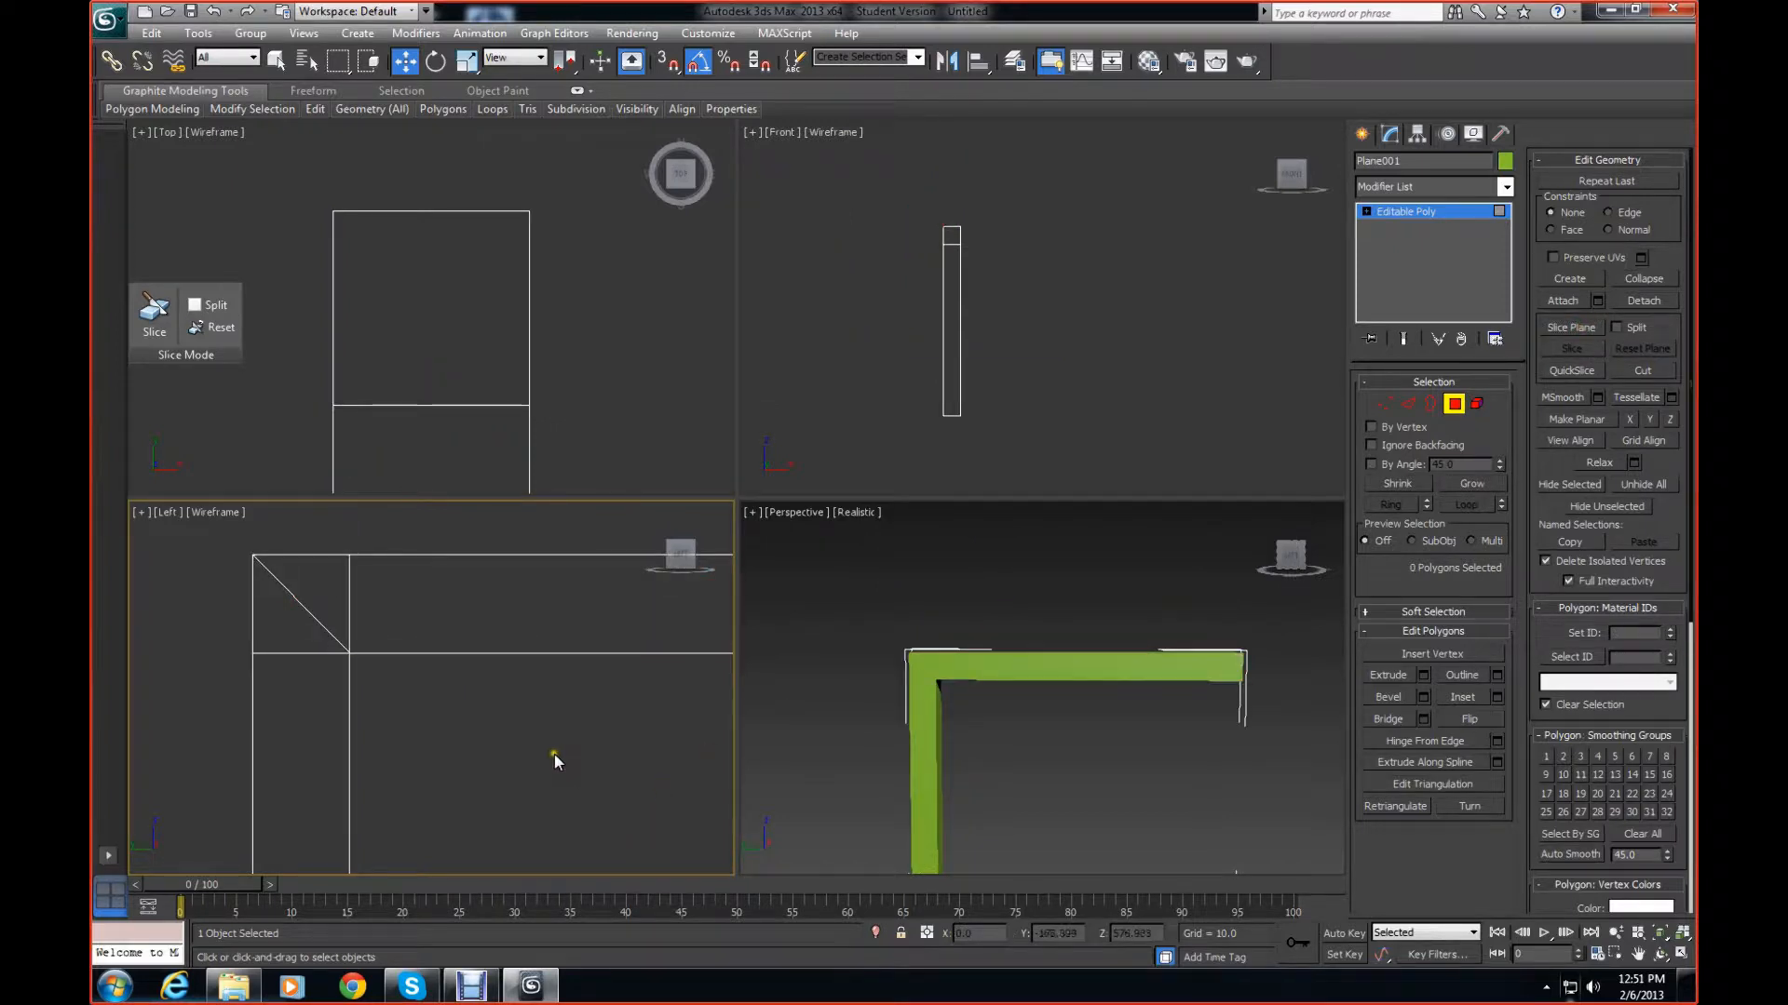
# Select the vertices at the inner corner and weld them
pyautogui.click(1384, 405)
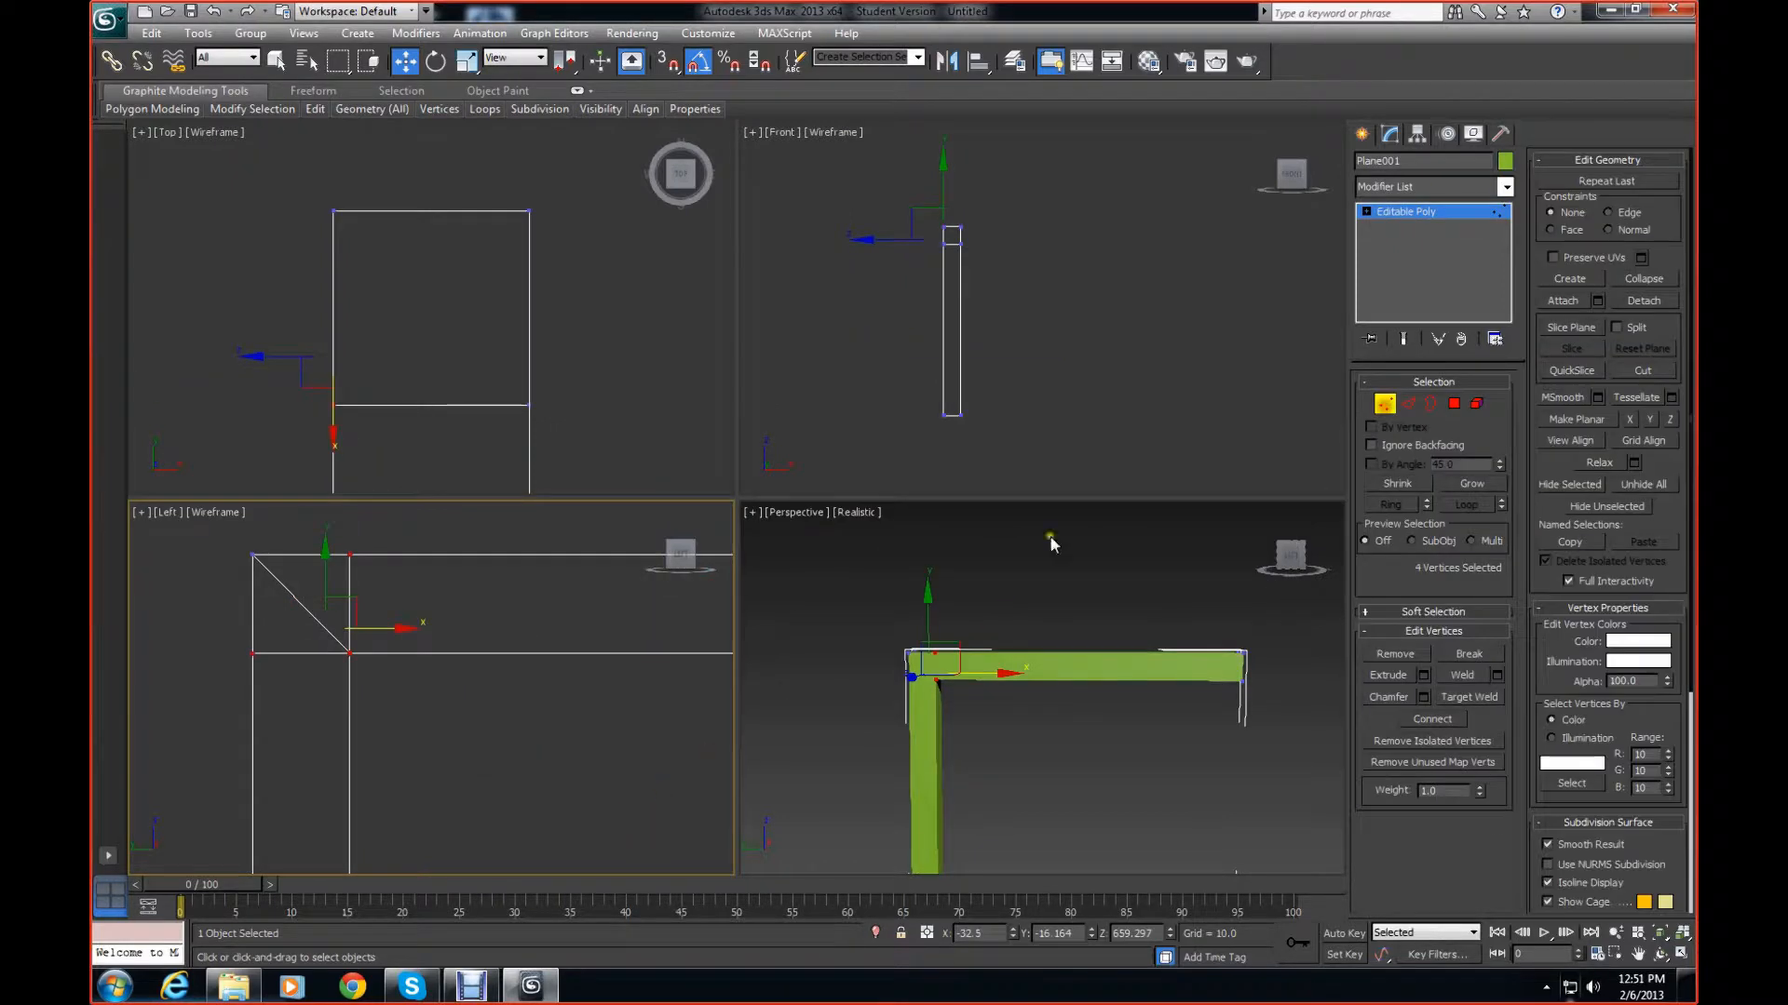
pyautogui.moveTo(527, 758); pyautogui.dragTo(346, 641)
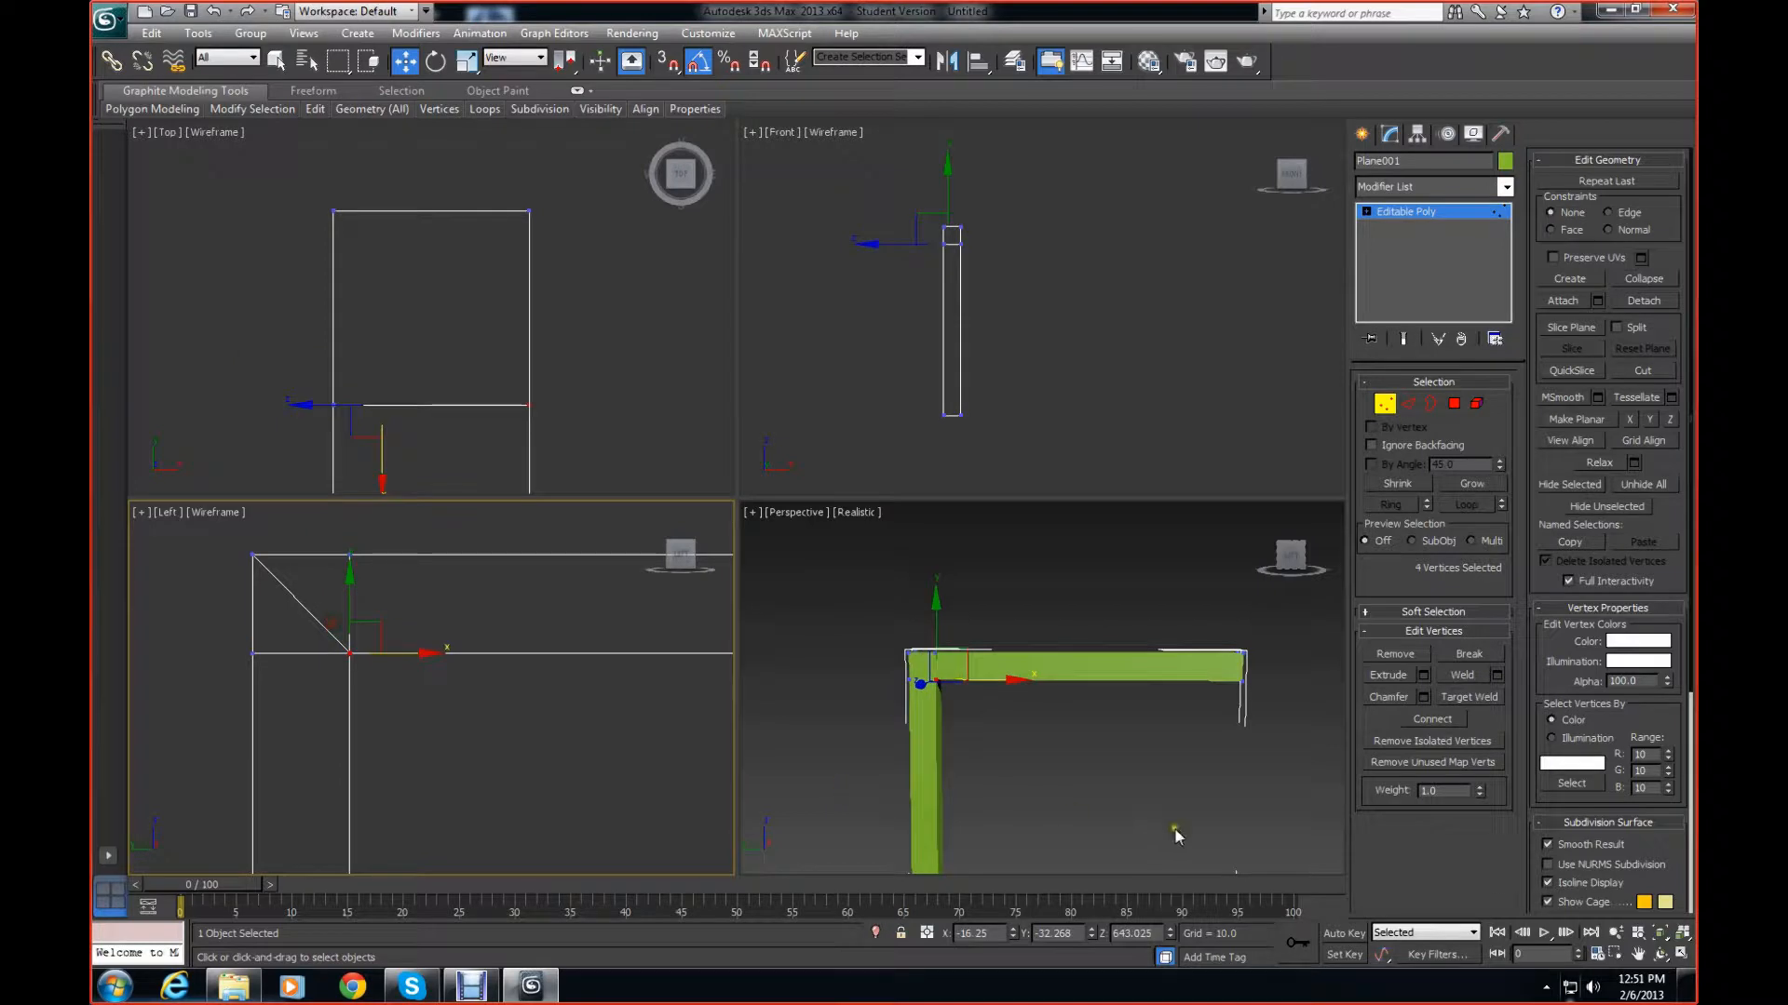
pyautogui.click(1458, 677)
# Examine the welded inner corner up close for vertices that are still offset from each other
pyautogui.moveTo(456, 724); pyautogui.dragTo(461, 818, button='middle')
pyautogui.scroll(3, 491, 704)
pyautogui.scroll(2, 461, 818)
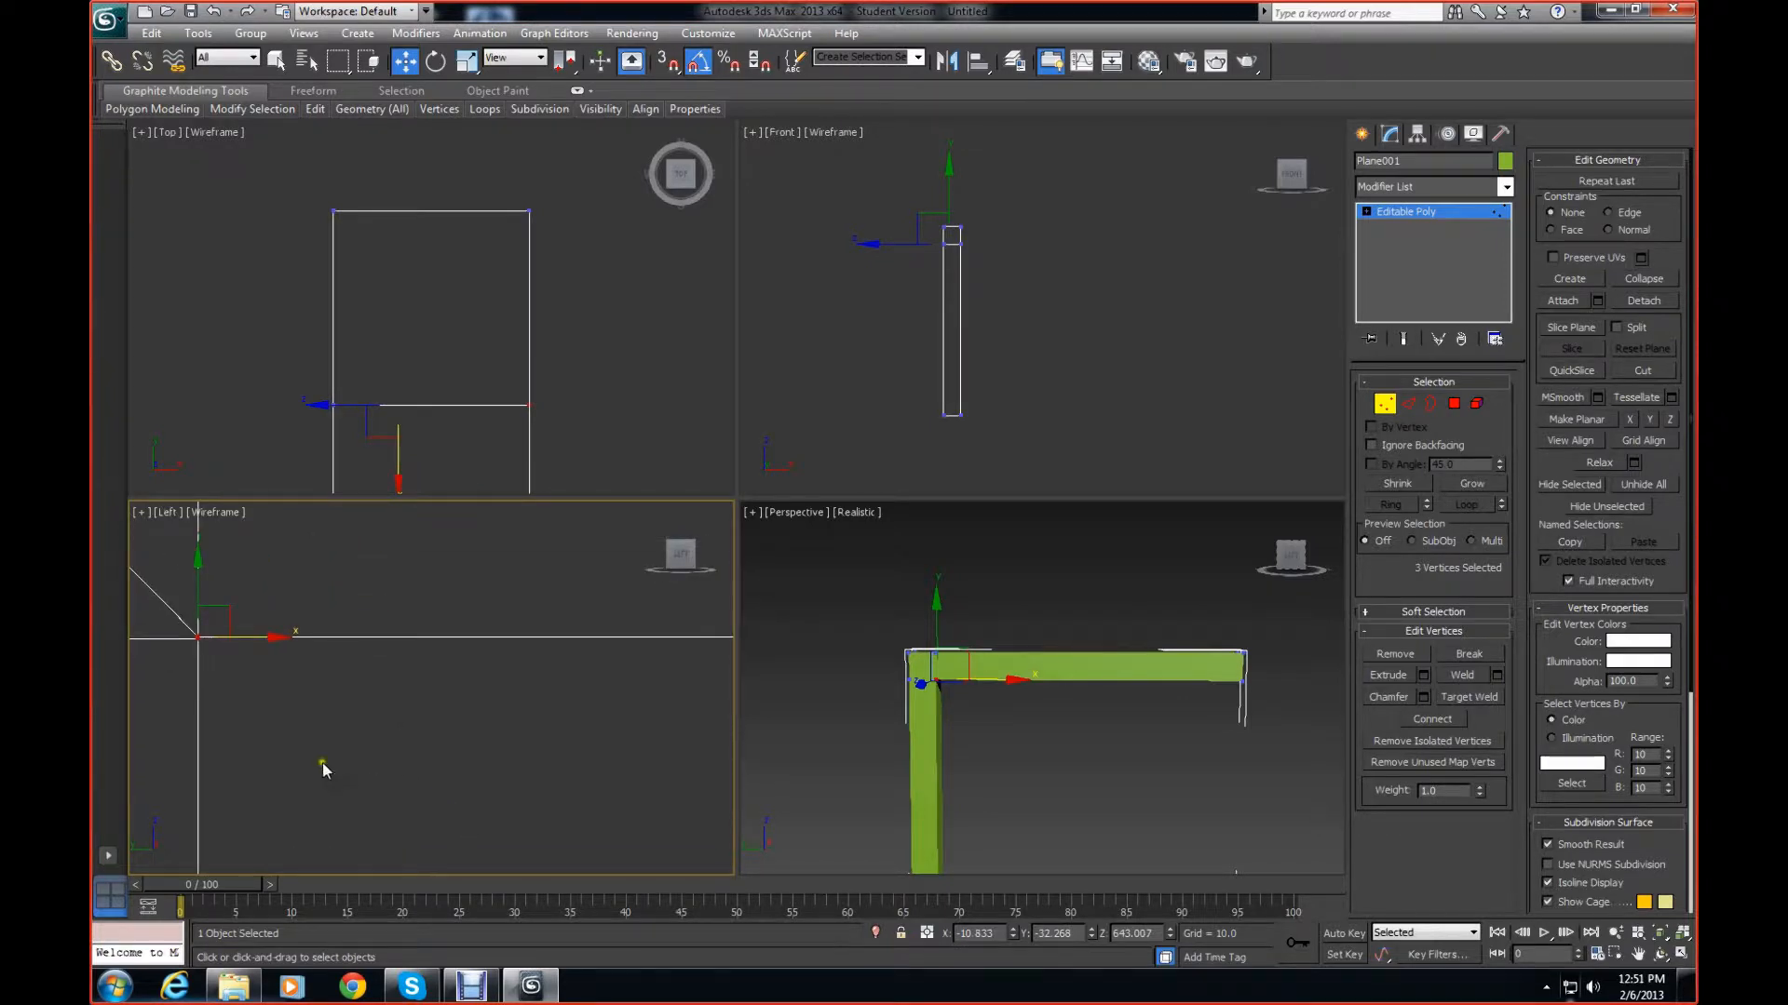
pyautogui.moveTo(322, 763); pyautogui.dragTo(495, 875, button='middle')
pyautogui.scroll(4, 542, 775)
pyautogui.scroll(4, 517, 802)
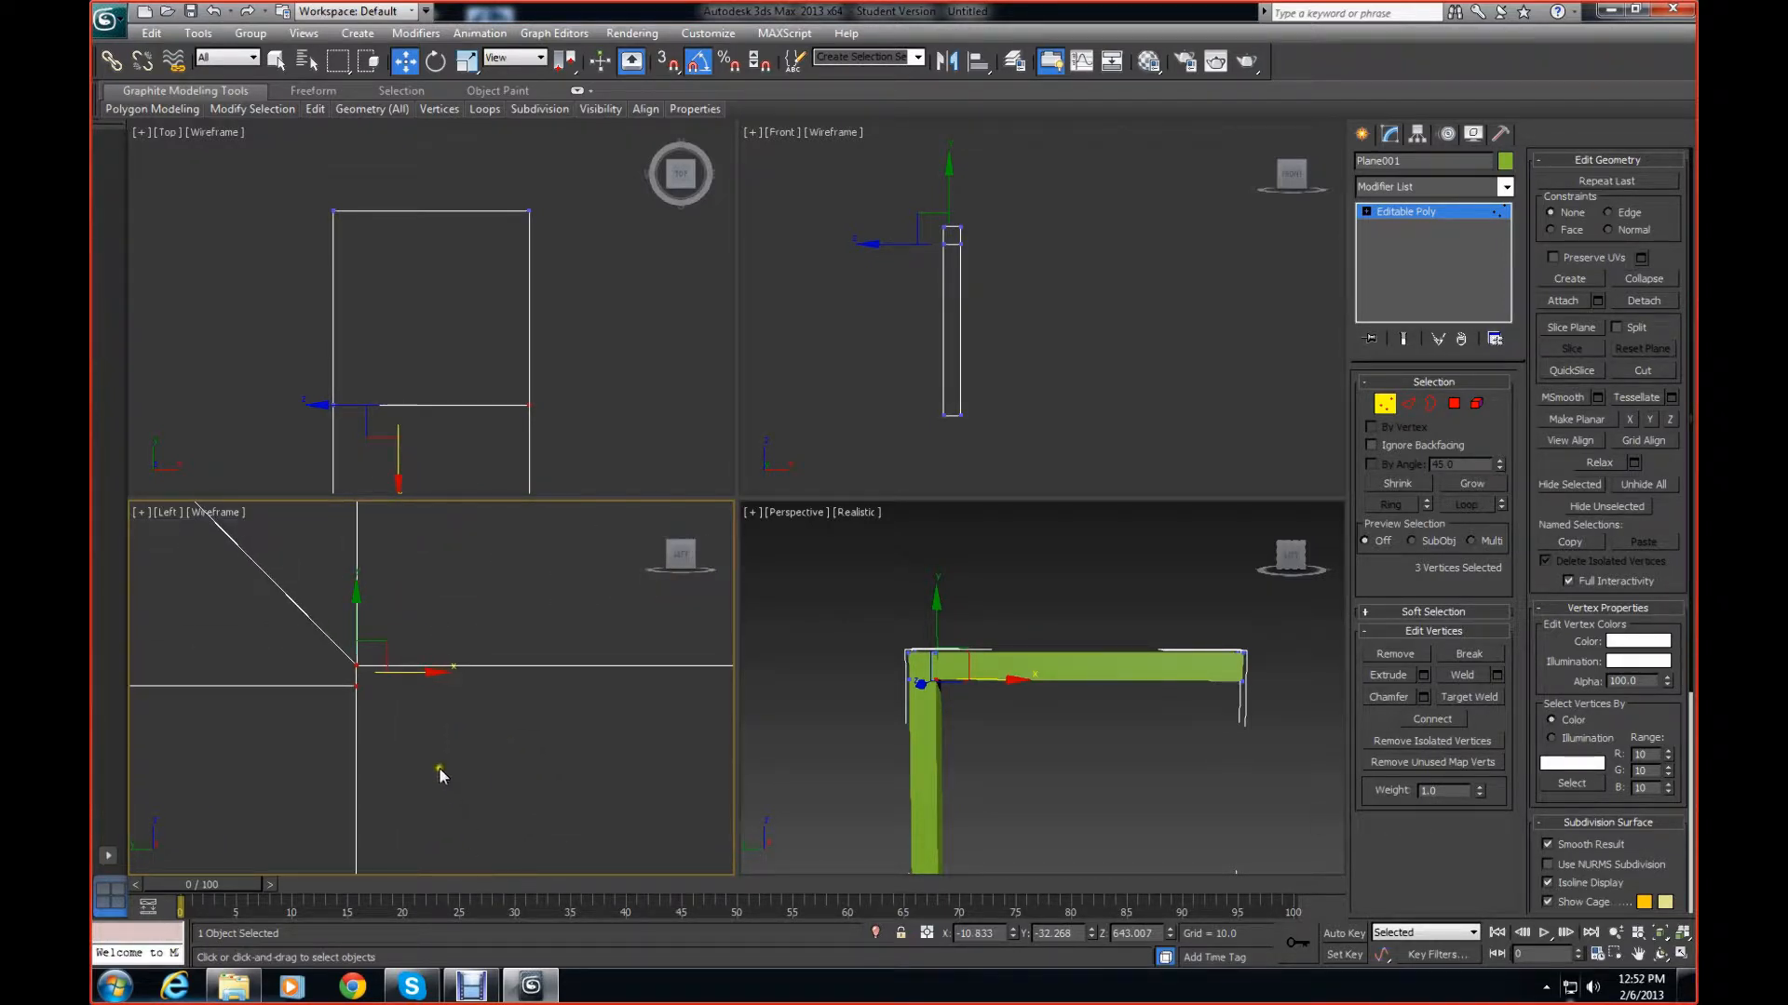
pyautogui.scroll(-3, 373, 708)
pyautogui.scroll(2, 373, 707)
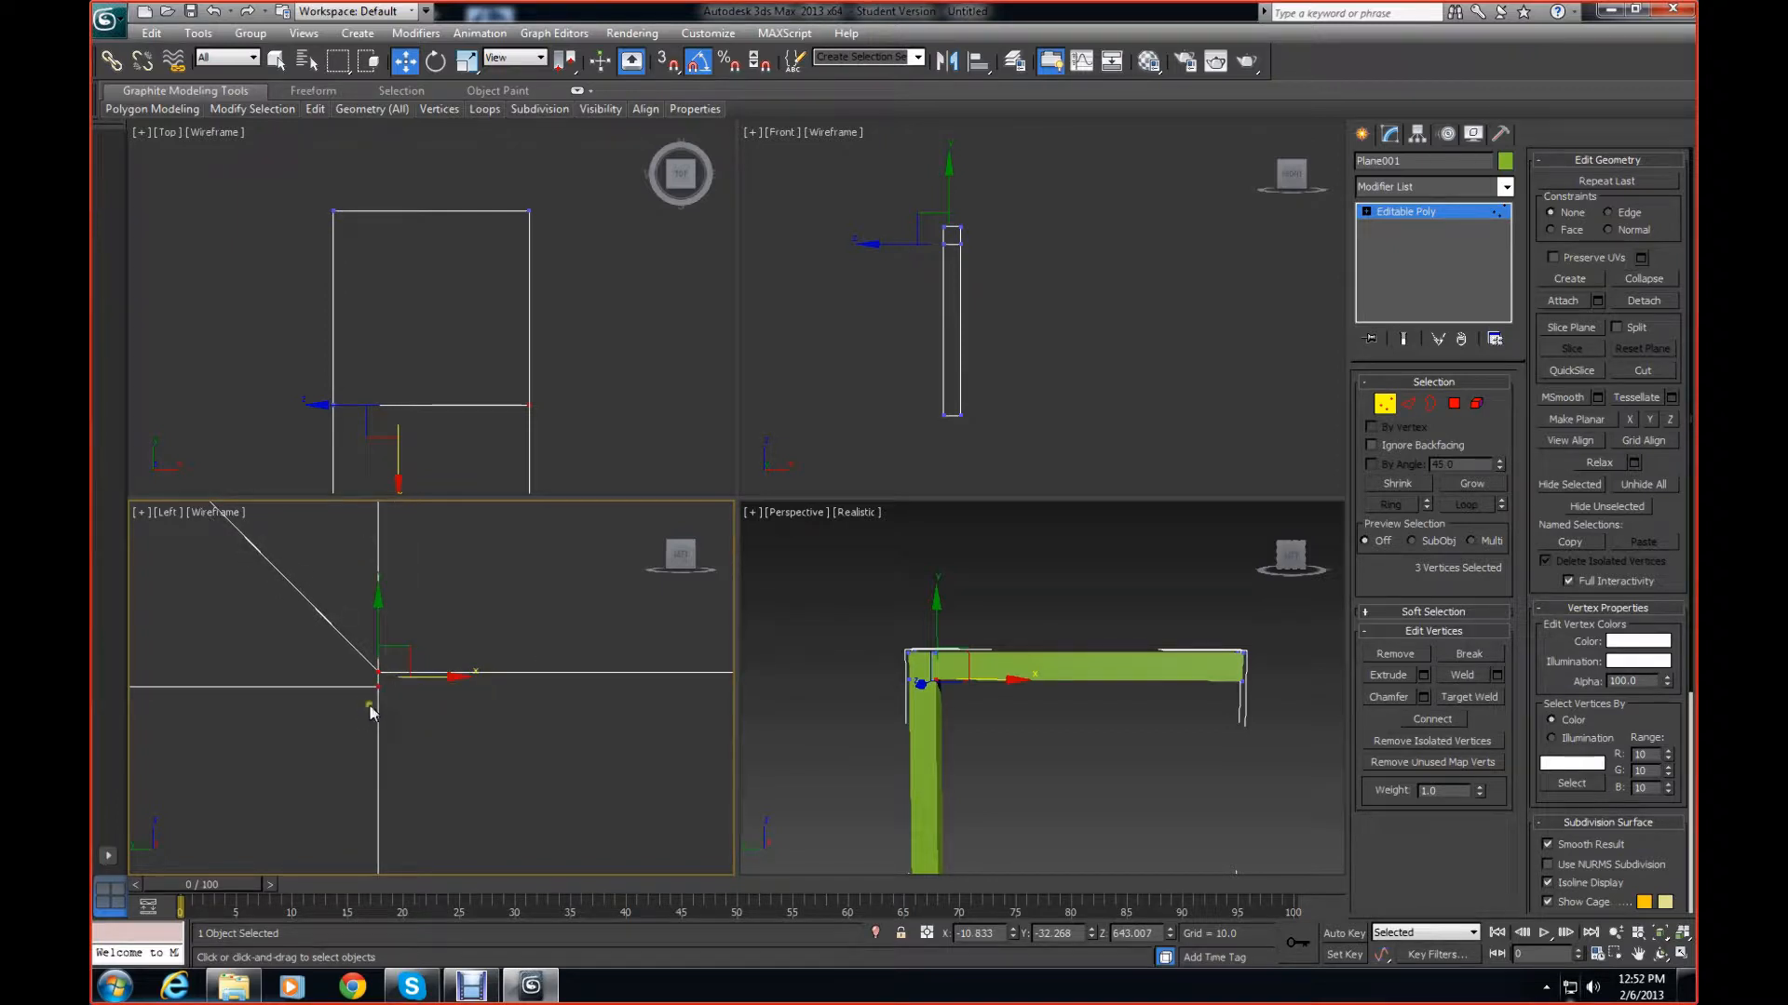
pyautogui.scroll(1, 300, 697)
pyautogui.scroll(-1, 300, 696)
# Align the inner-corner vertices with Make Planar, undoing the X attempt and applying Y and Z instead
pyautogui.moveTo(316, 676); pyautogui.dragTo(373, 642)
pyautogui.click(410, 746)
pyautogui.click(1633, 421)
pyautogui.hotkey('ctrl', 'z')
pyautogui.click(1651, 420)
pyautogui.click(1653, 421)
pyautogui.click(1673, 419)
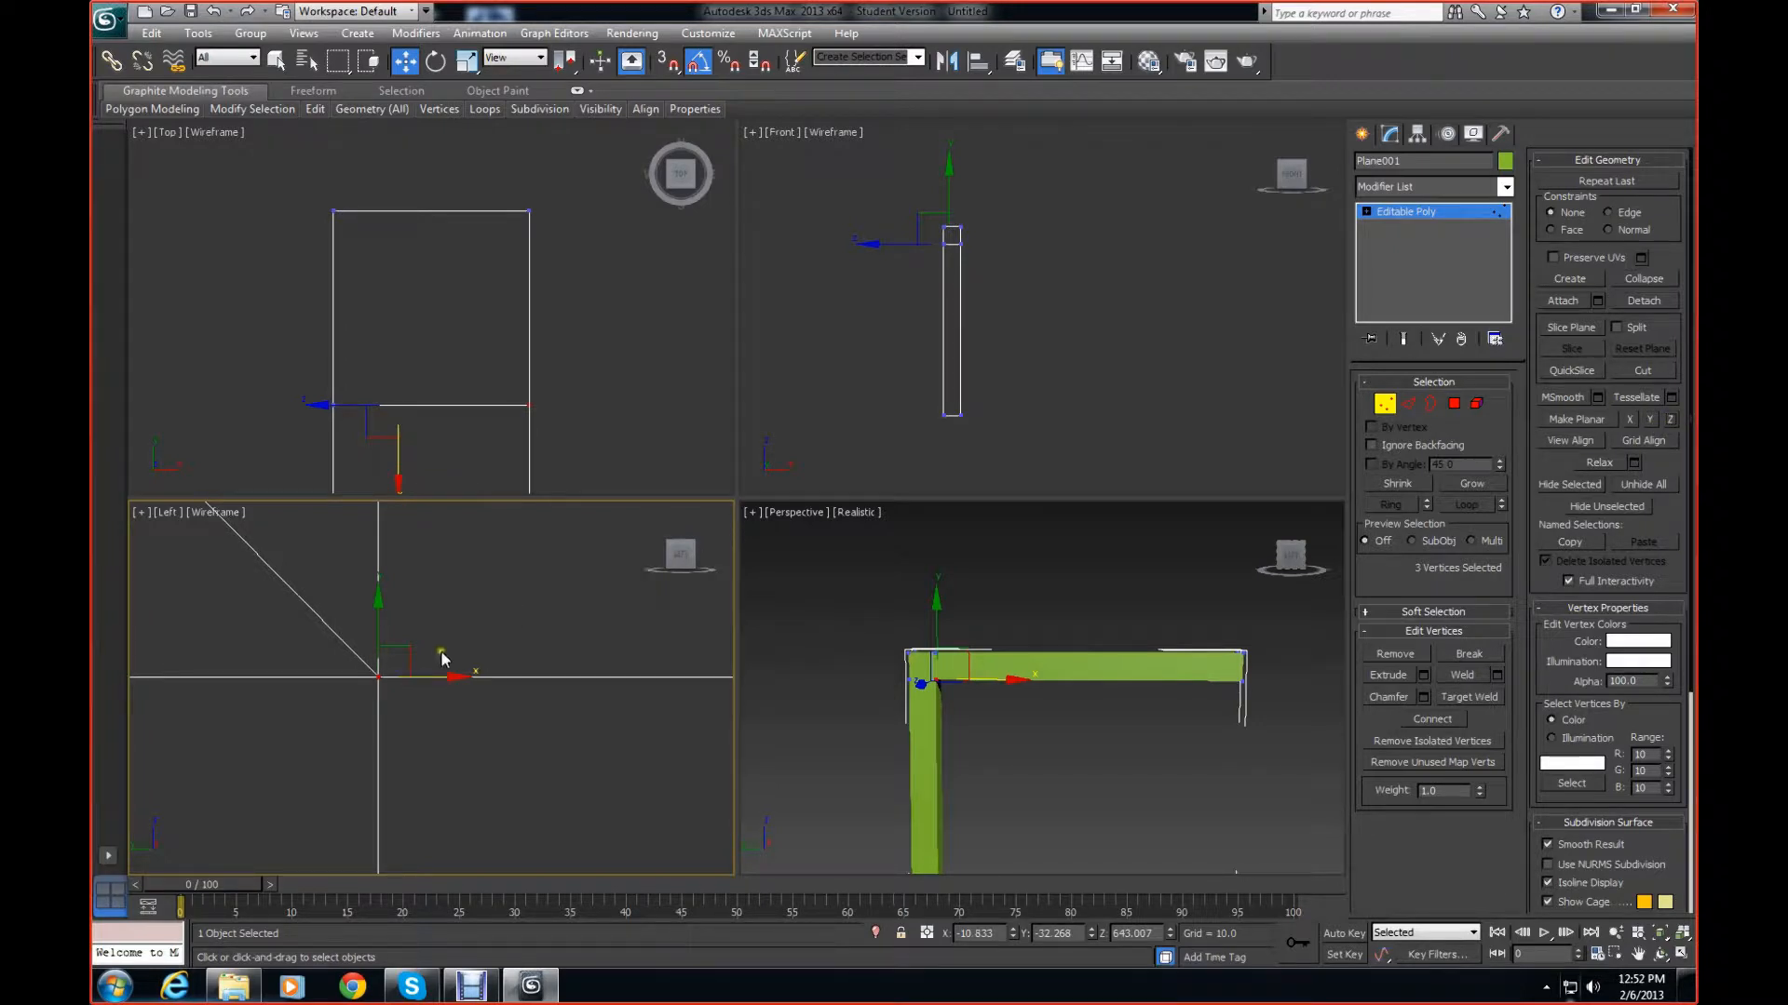
# Reselect the aligned inner-corner vertices, weld them again, and clear the selection
pyautogui.scroll(-3, 567, 703)
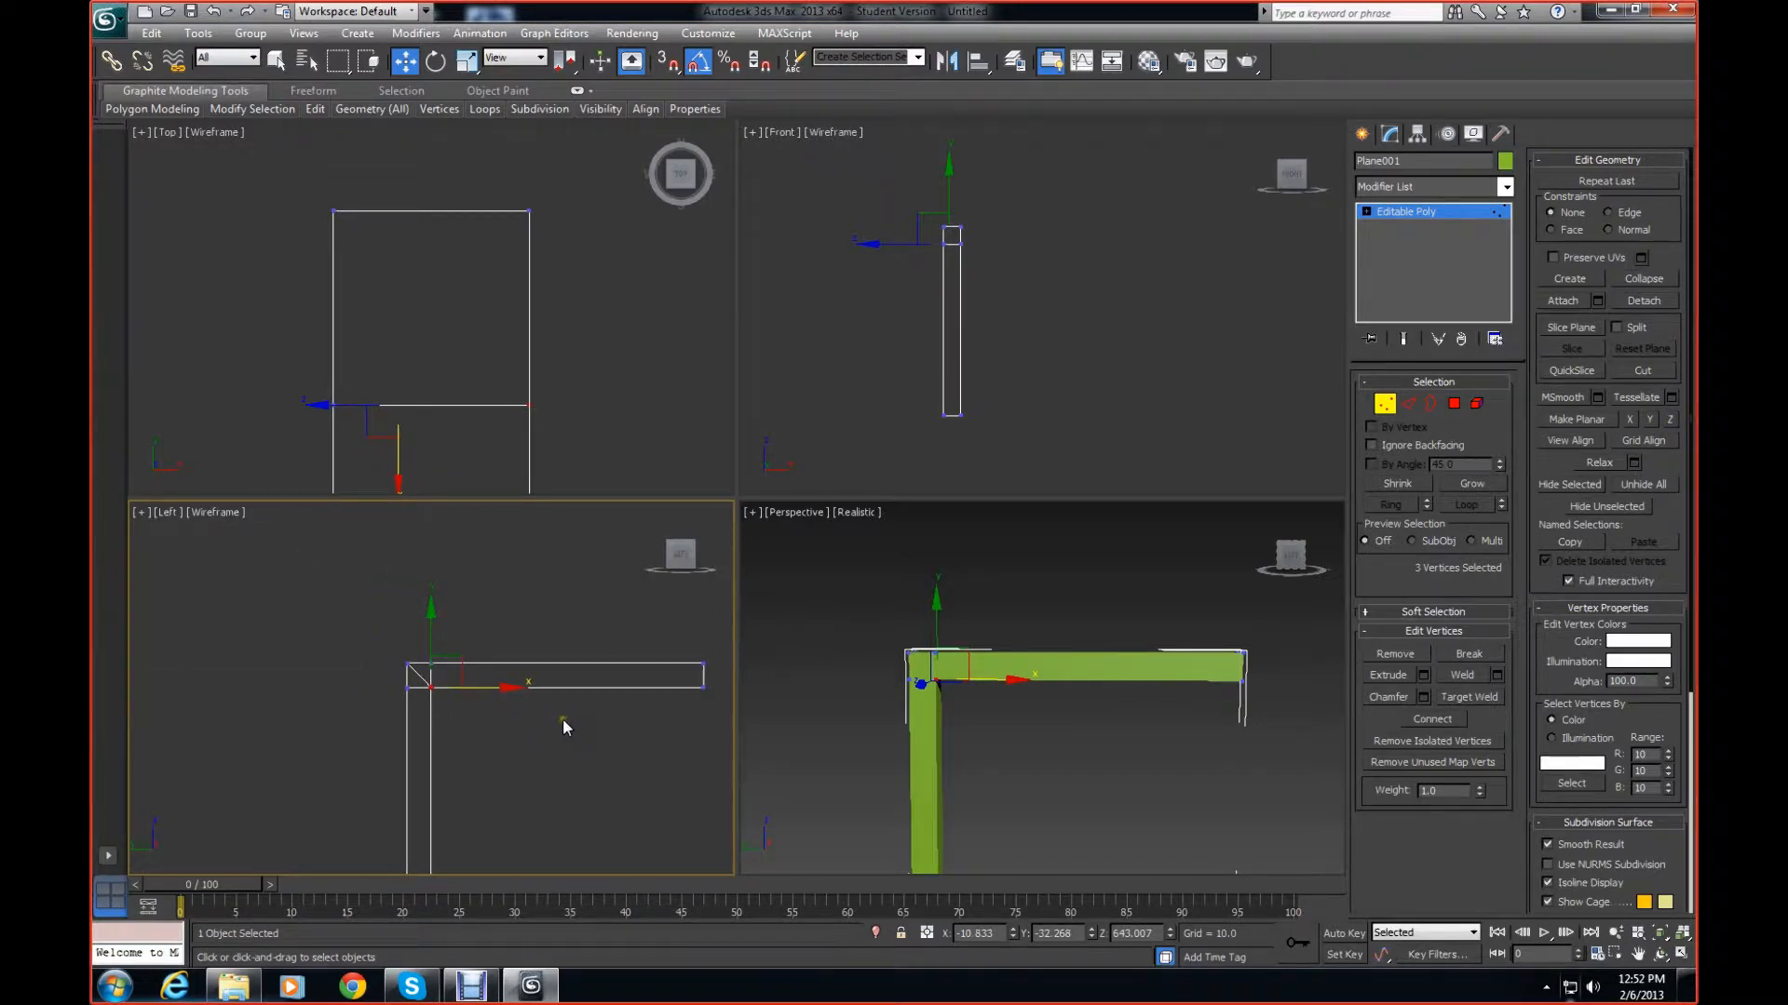
pyautogui.scroll(4, 562, 719)
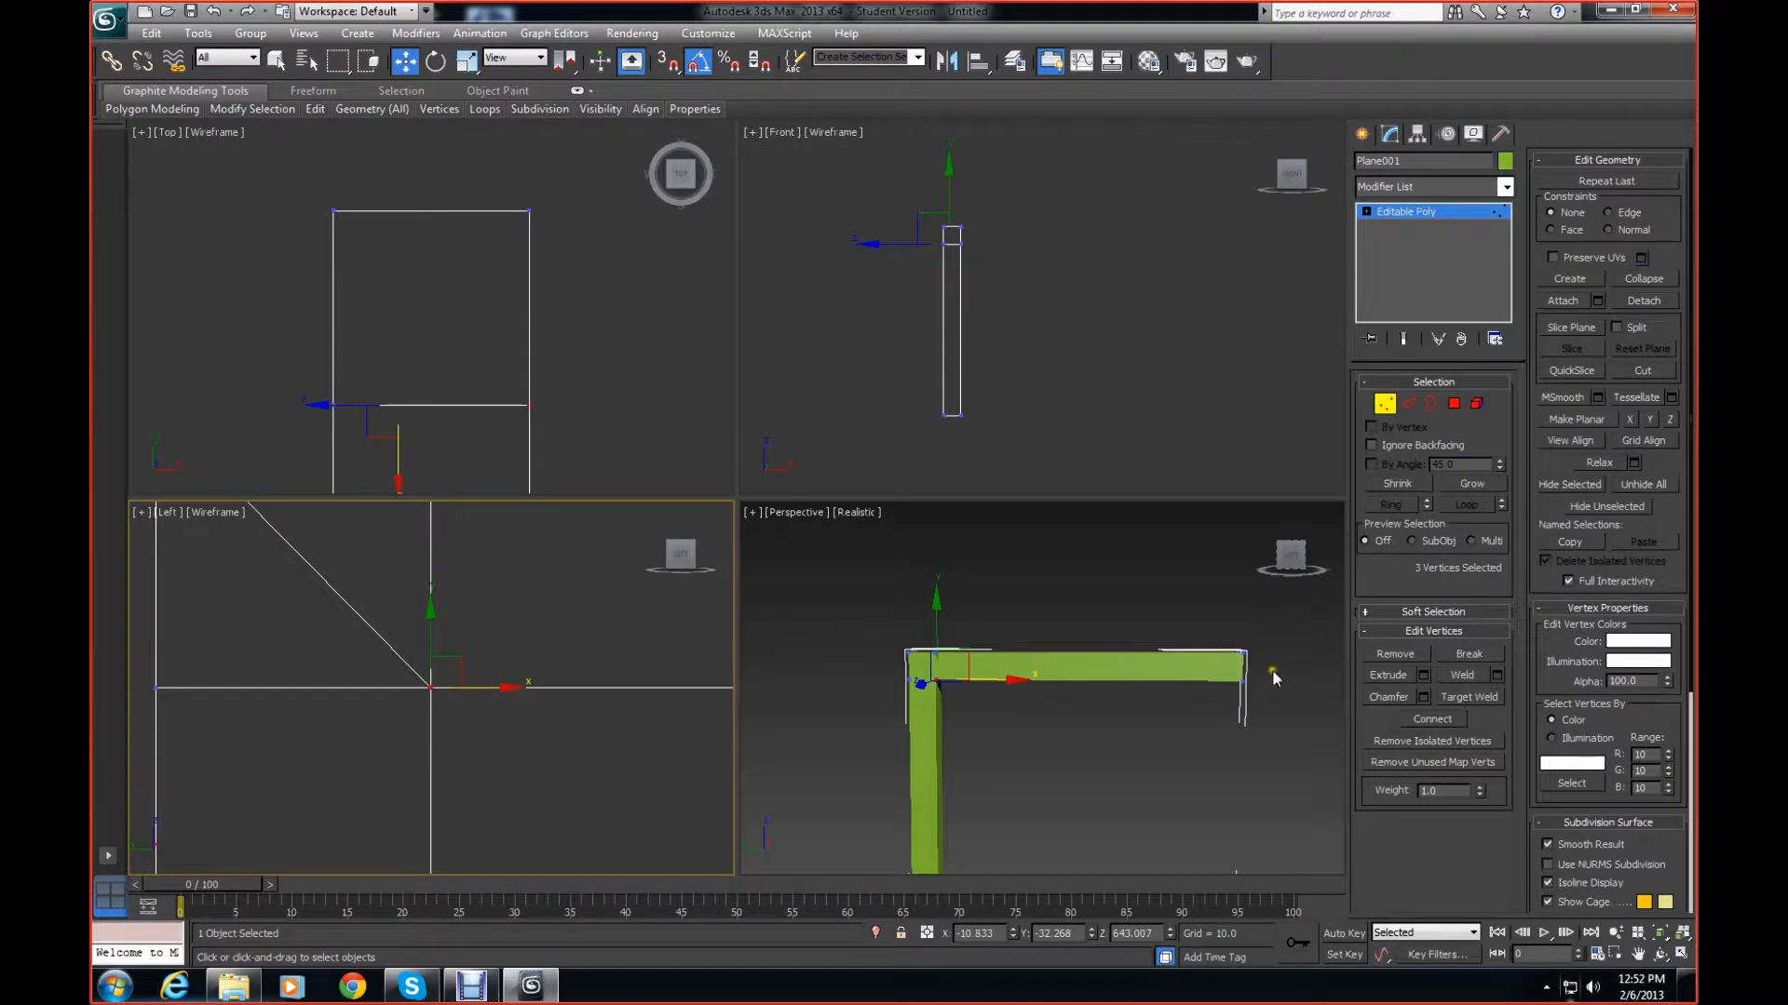
pyautogui.click(597, 801)
pyautogui.moveTo(522, 766); pyautogui.dragTo(415, 648)
pyautogui.click(1462, 675)
pyautogui.click(622, 745)
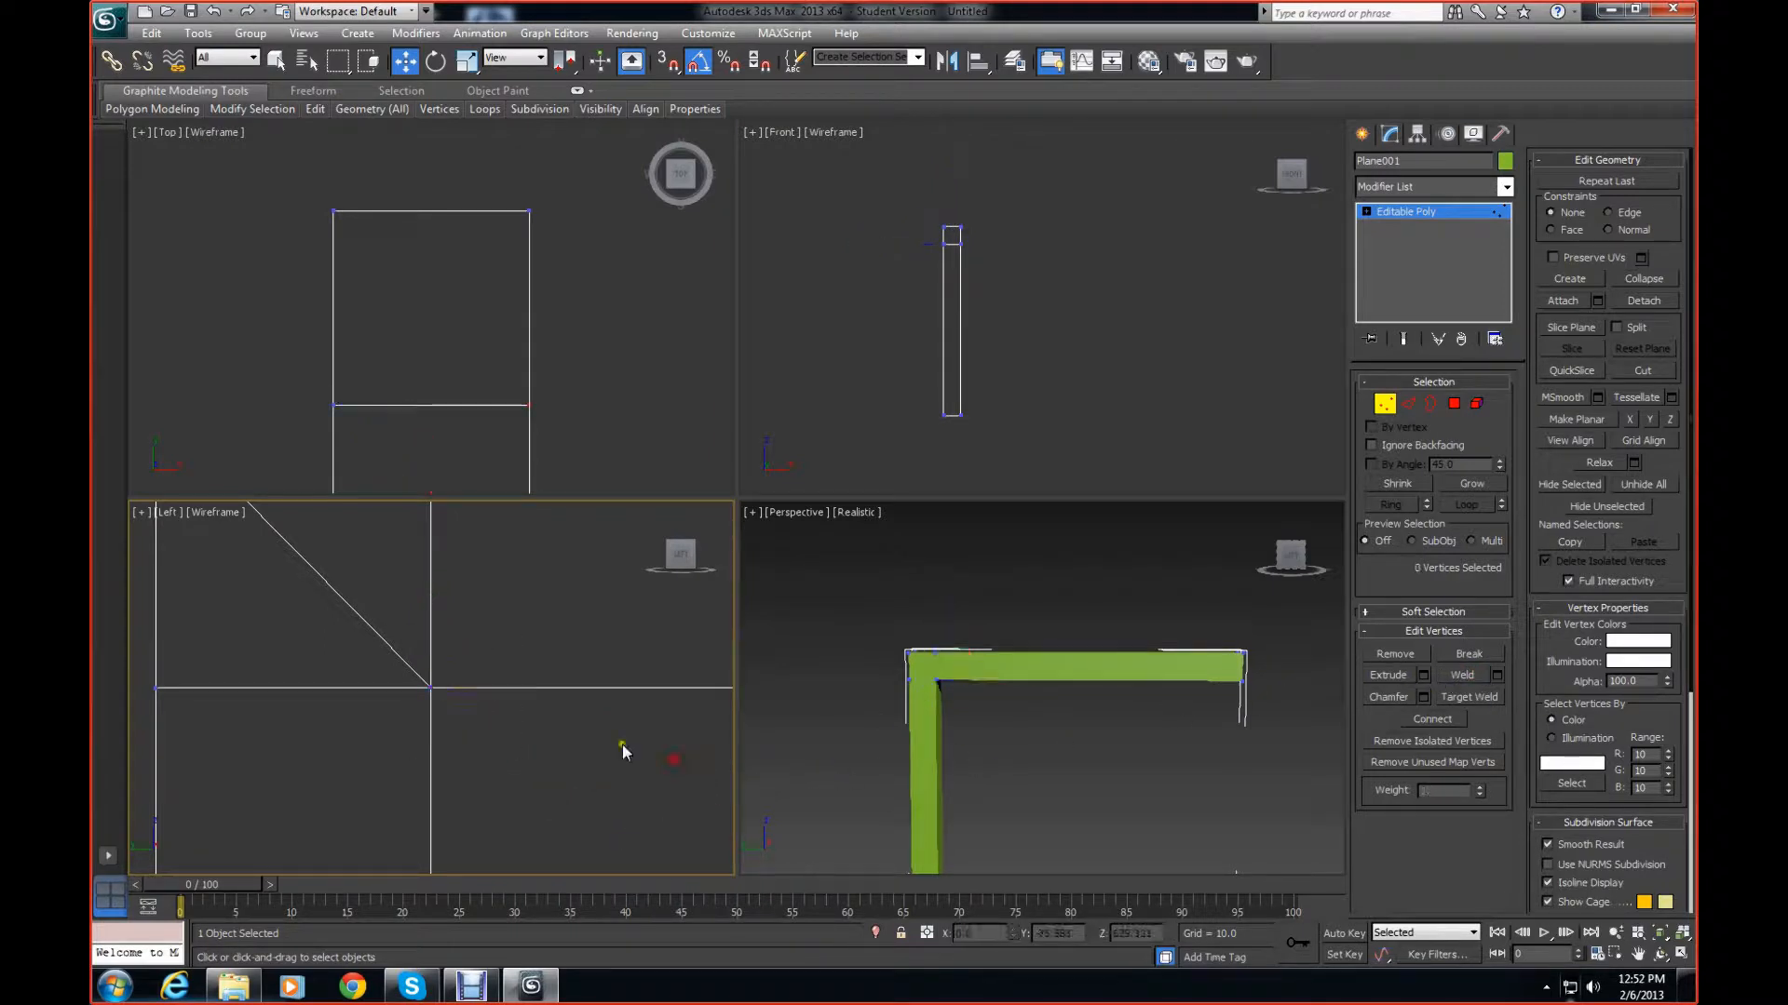
# Check the corner cuts by selecting the two triangular polygons beside the mitre edge, and clear the selection
pyautogui.scroll(-5, 591, 782)
pyautogui.scroll(5, 590, 789)
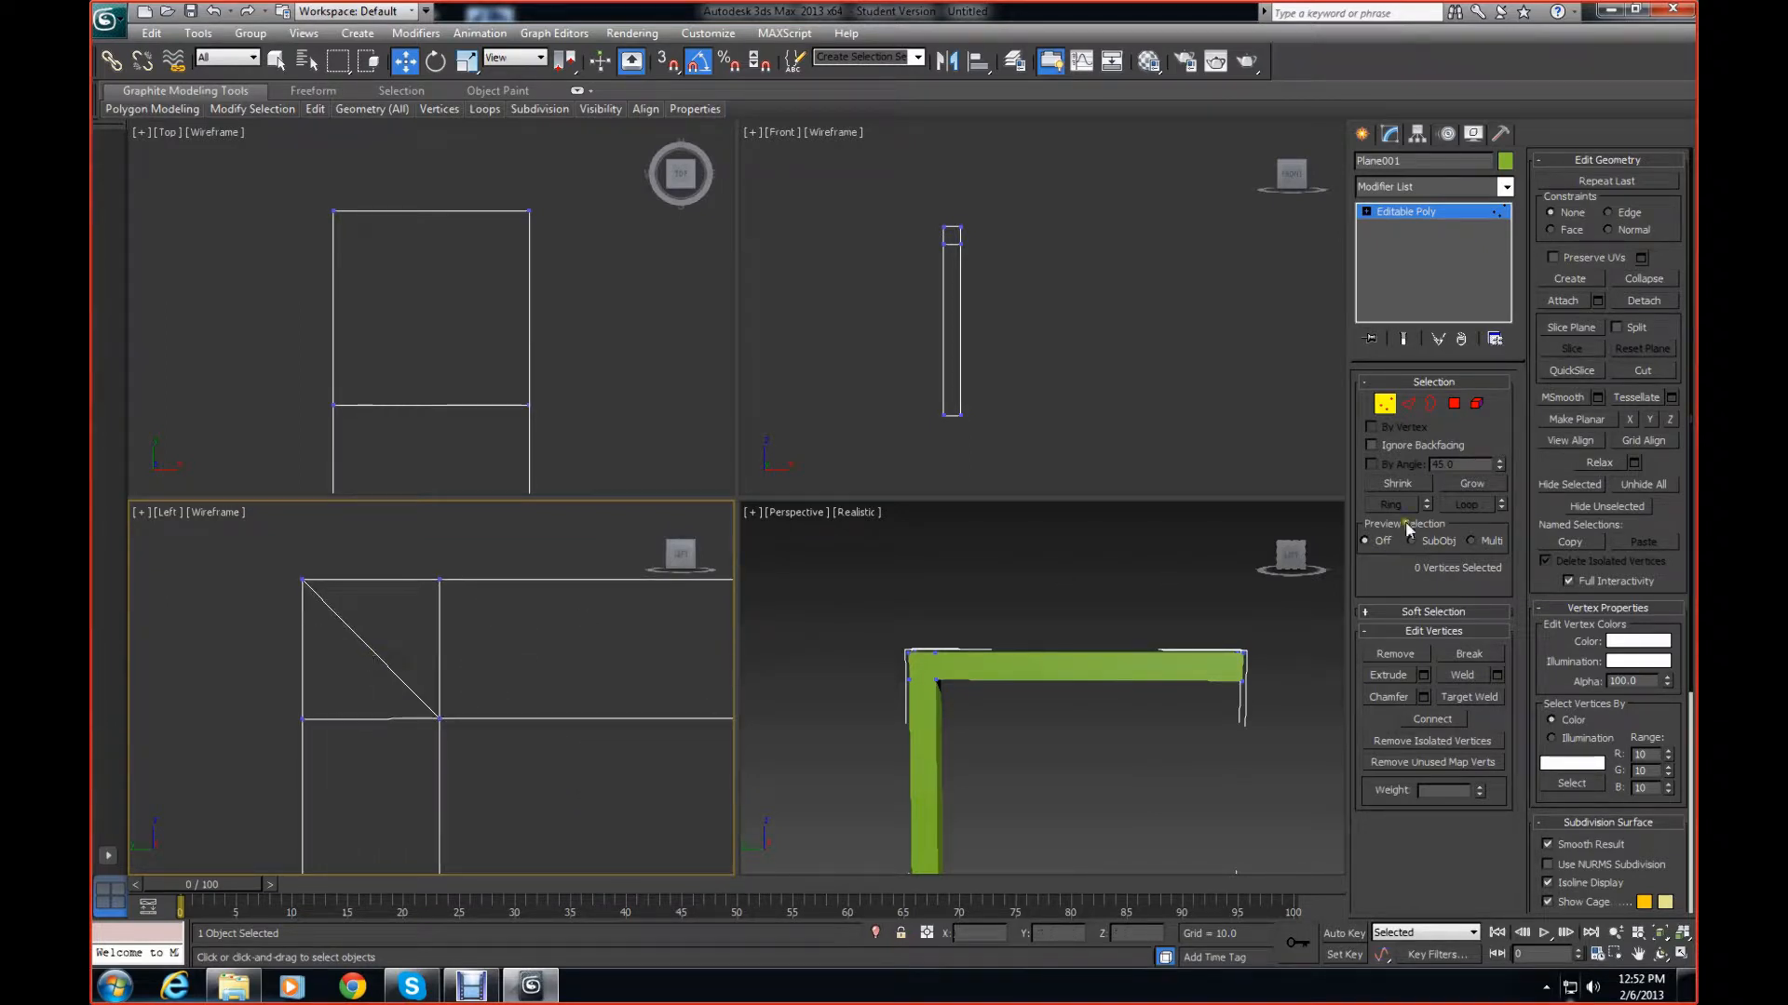
pyautogui.click(1453, 403)
pyautogui.click(367, 605)
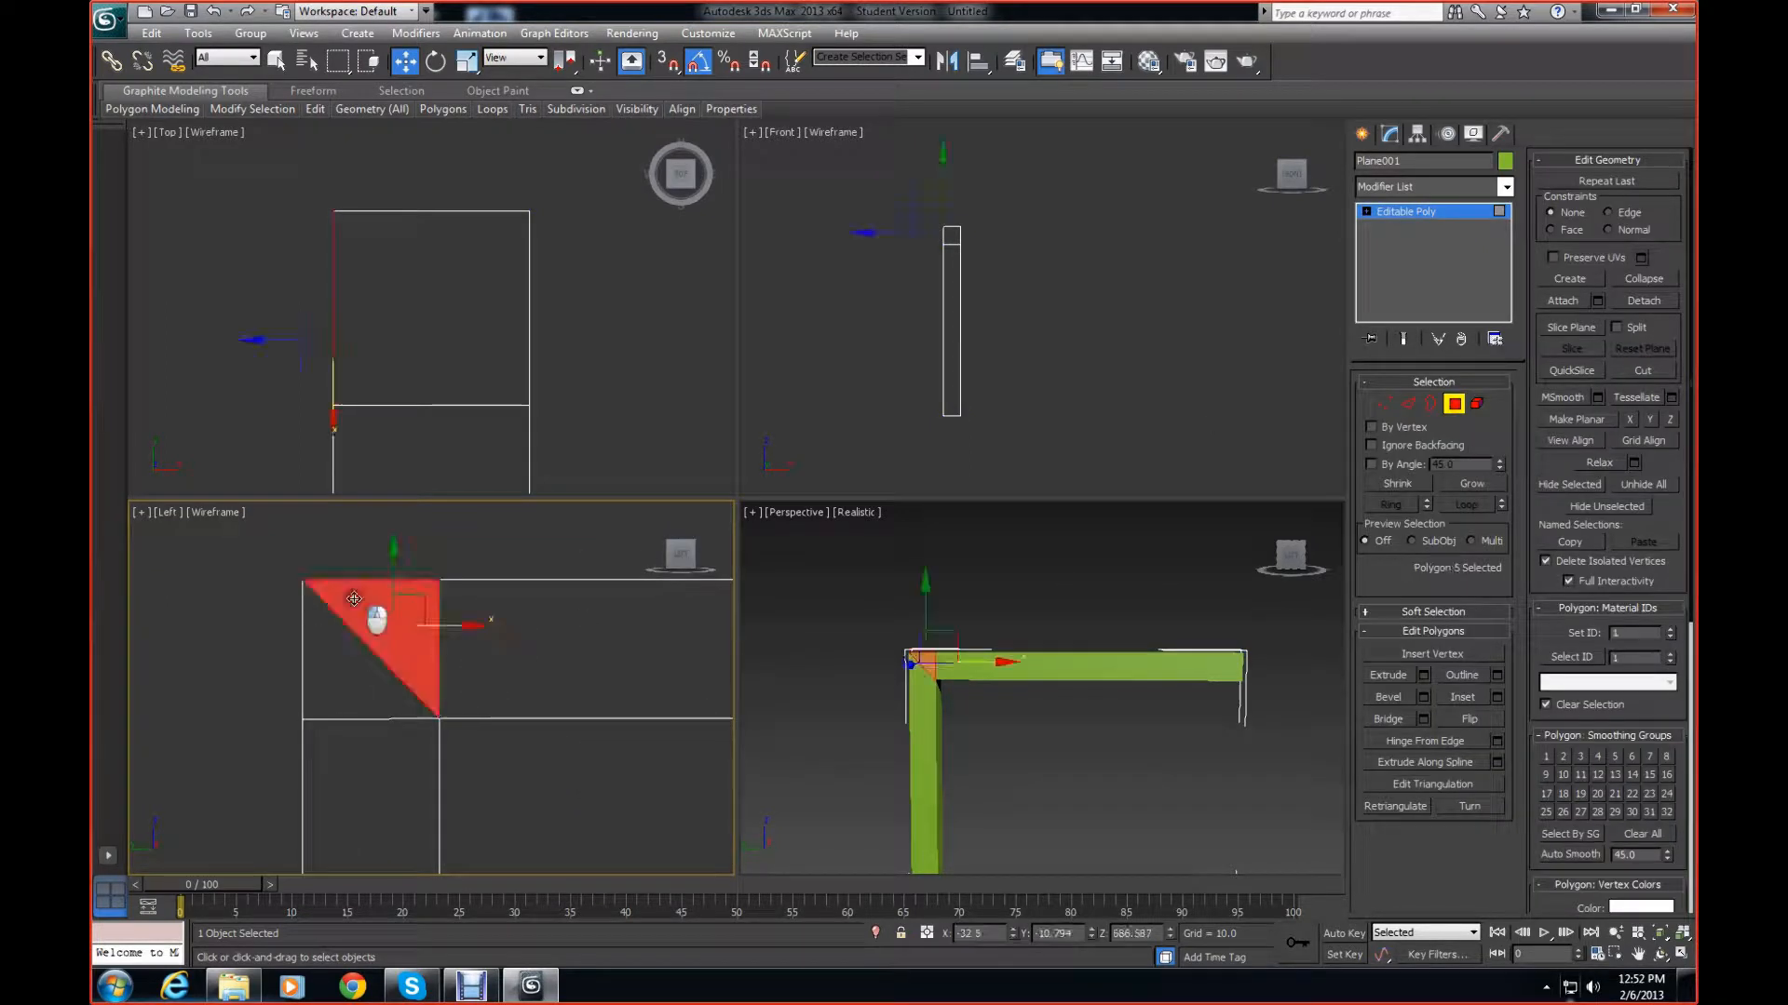
pyautogui.keyDown('ctrl'); pyautogui.click(358, 669); pyautogui.keyUp('ctrl')
pyautogui.click(459, 671)
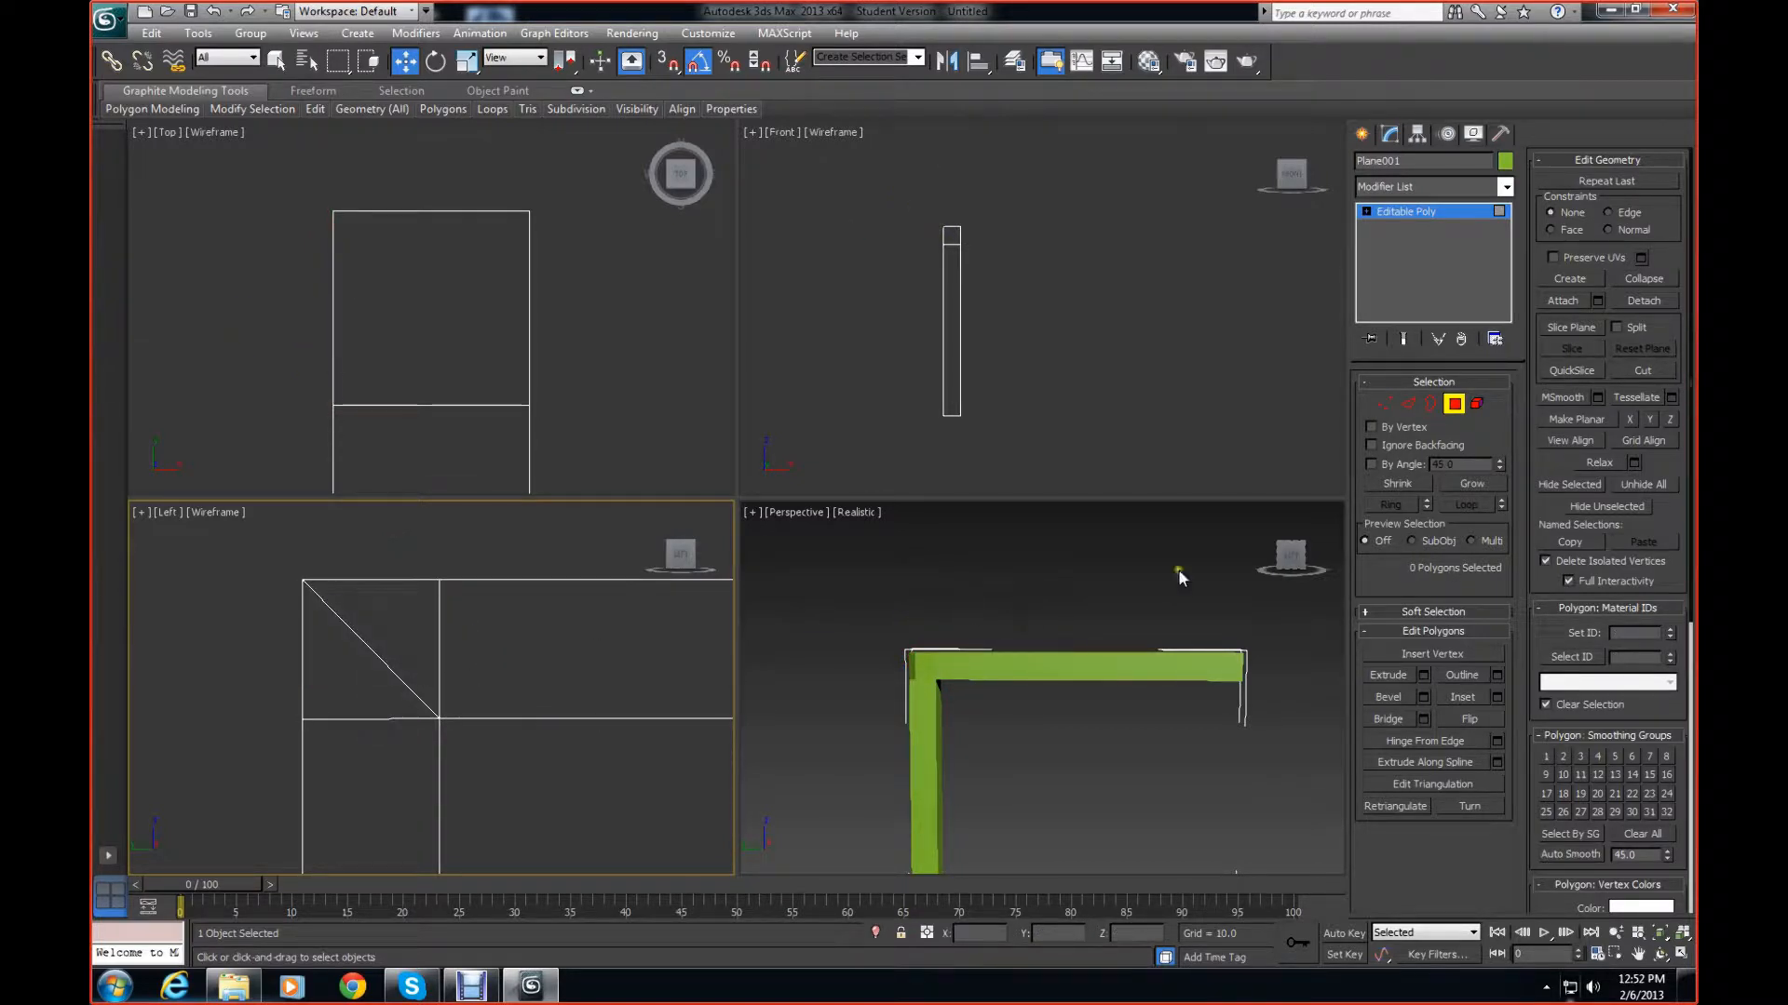
# Remove the diagonal mitre edge from the corner face on the opposite side of the L-shaped piece
pyautogui.moveTo(1296, 564)
pyautogui.mouseDown()
pyautogui.moveTo(1291, 585)
pyautogui.moveTo(1291, 560)
pyautogui.moveTo(1159, 561)
pyautogui.moveTo(1291, 562)
pyautogui.mouseUp()
pyautogui.moveTo(1227, 601); pyautogui.dragTo(1157, 618, button='middle')
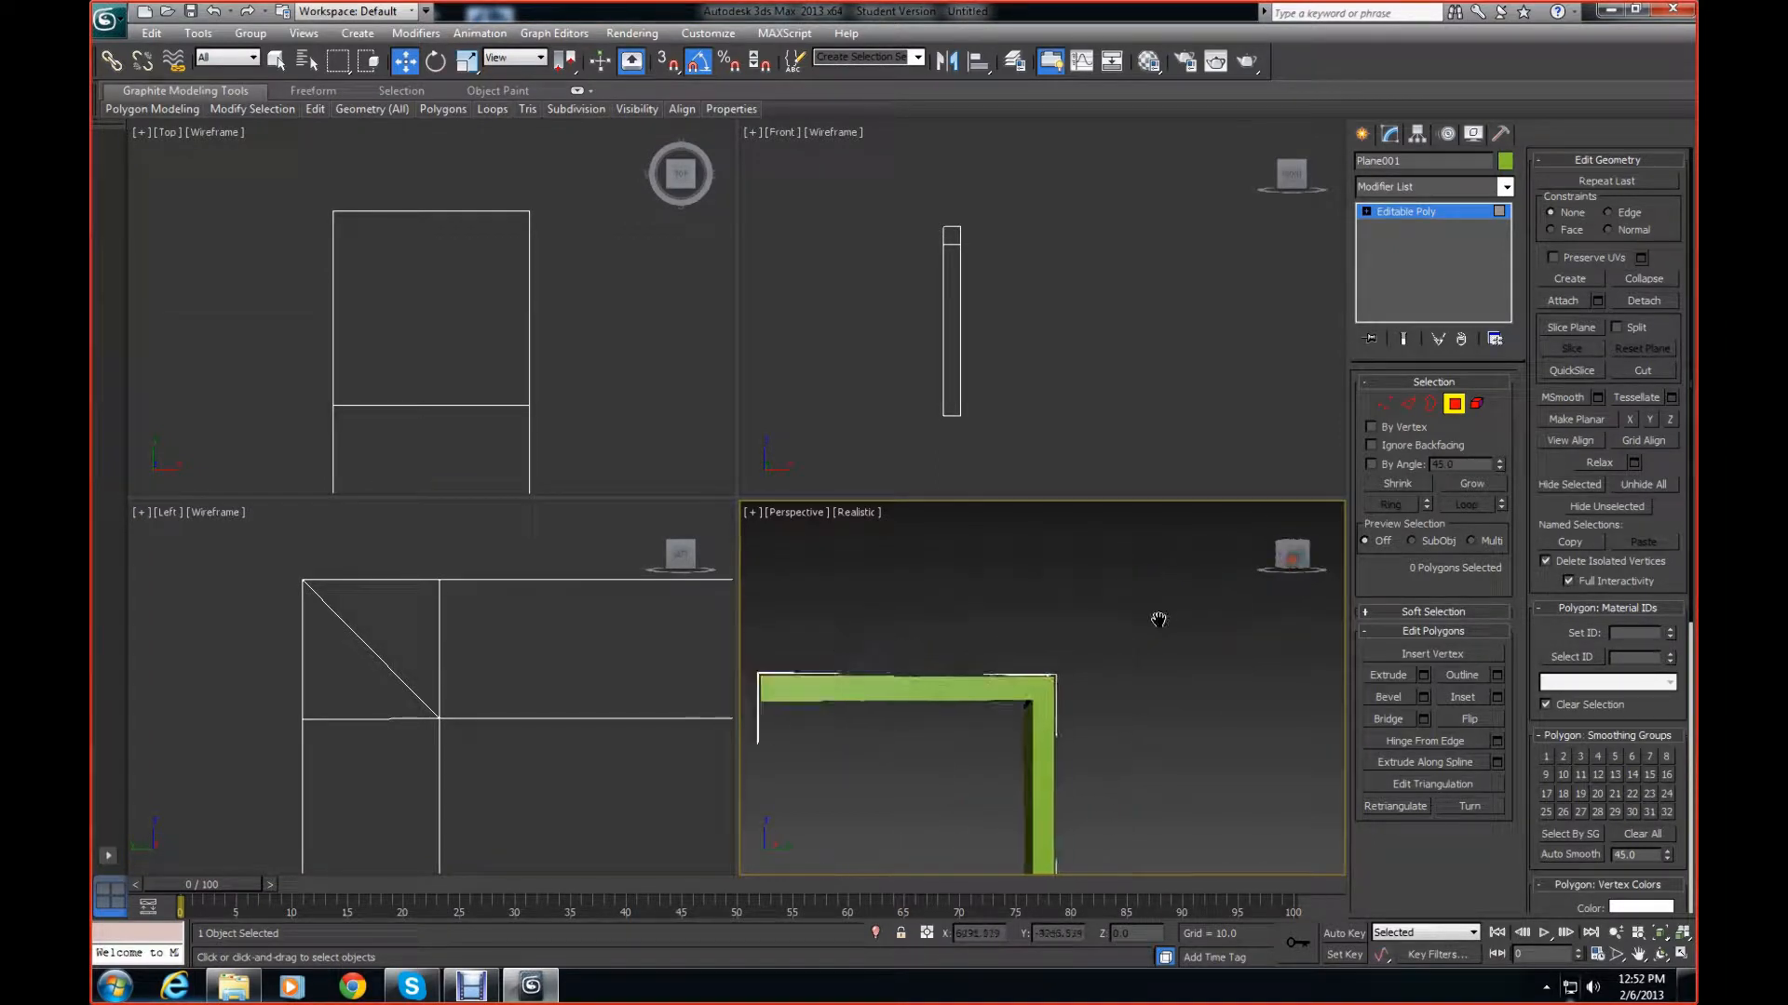
pyautogui.scroll(3, 1157, 618)
pyautogui.click(1408, 403)
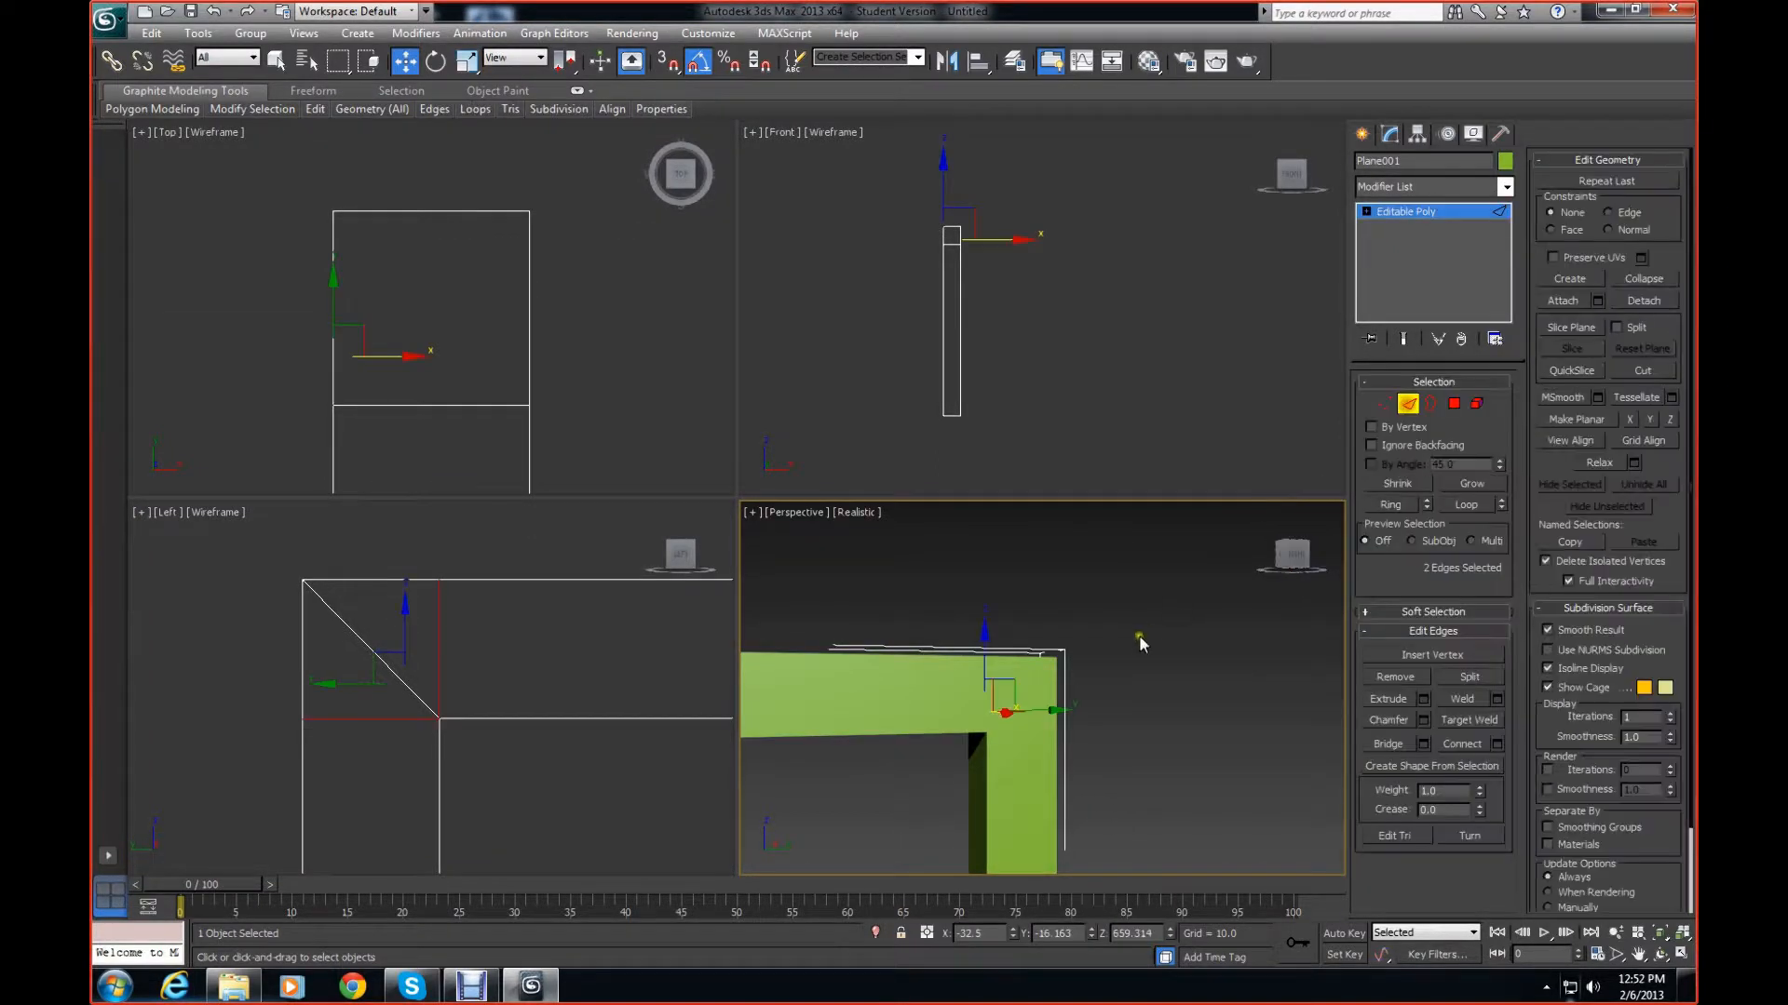
pyautogui.click(1045, 672)
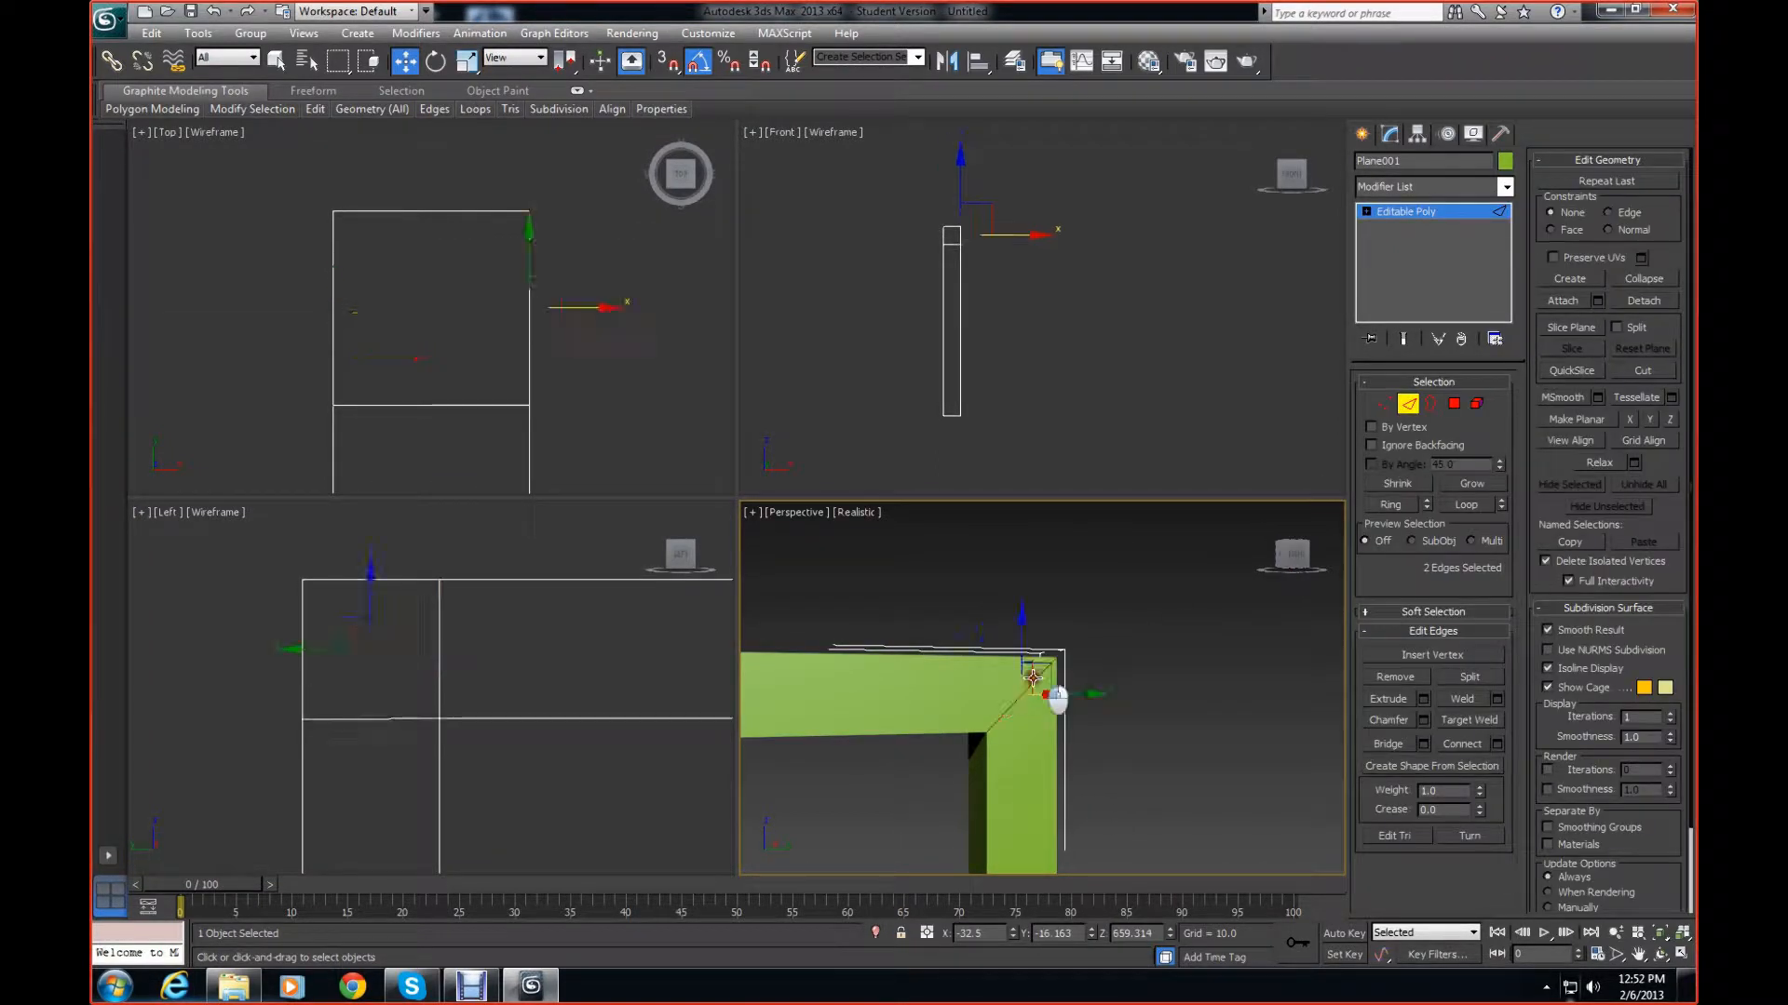
pyautogui.click(1155, 725)
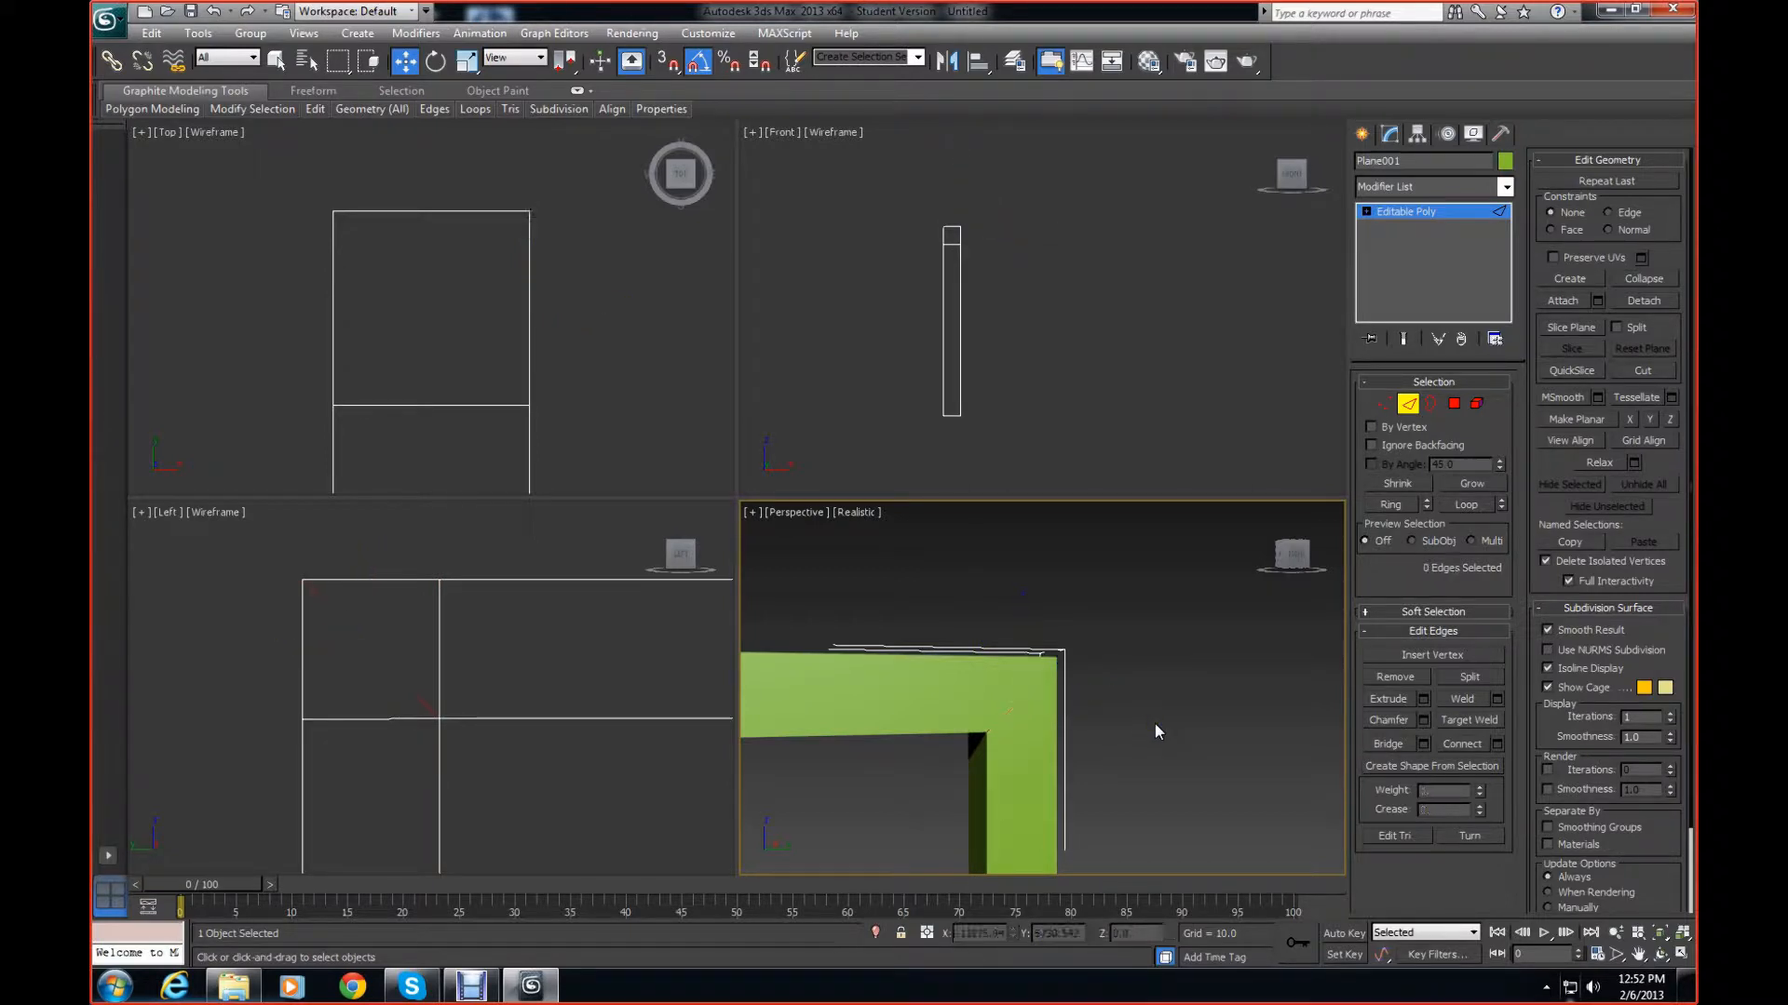
# Select the open square corner's border and extrude a new arm from it along negative X to about X -267
pyautogui.click(1431, 404)
pyautogui.click(426, 669)
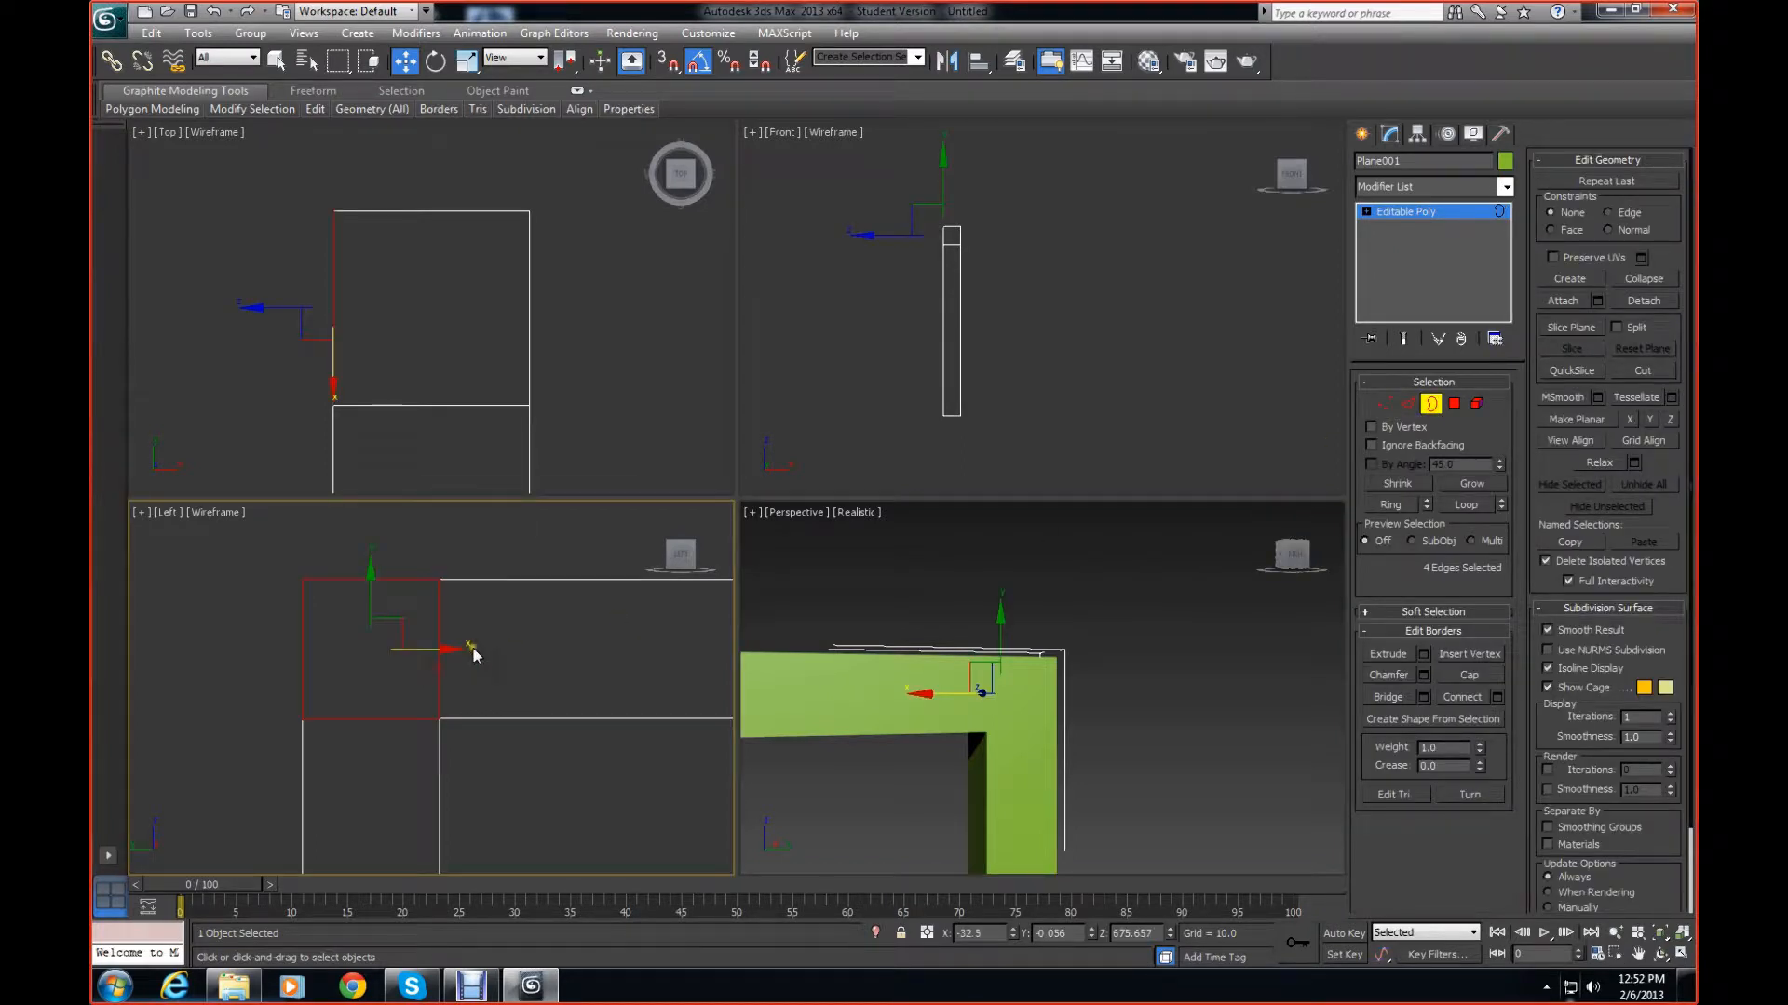
pyautogui.scroll(-3, 475, 648)
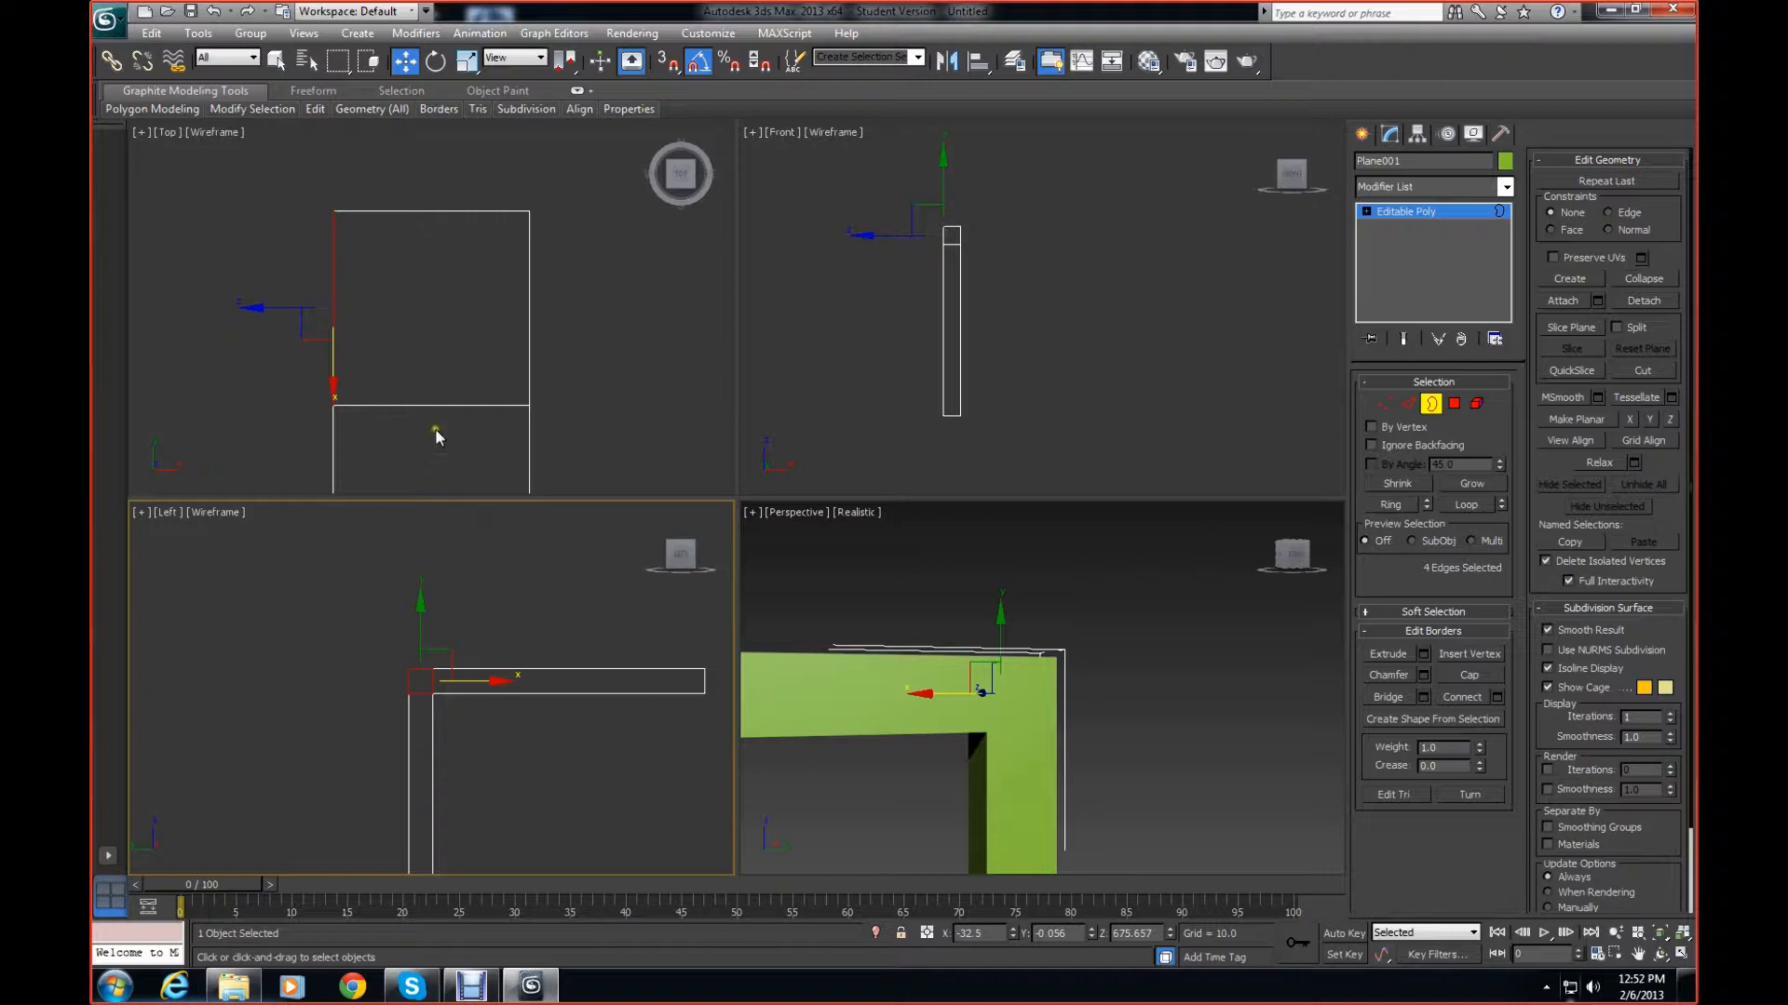
pyautogui.scroll(-7, 437, 429)
pyautogui.rightClick(412, 412)
pyautogui.scroll(-3, 424, 486)
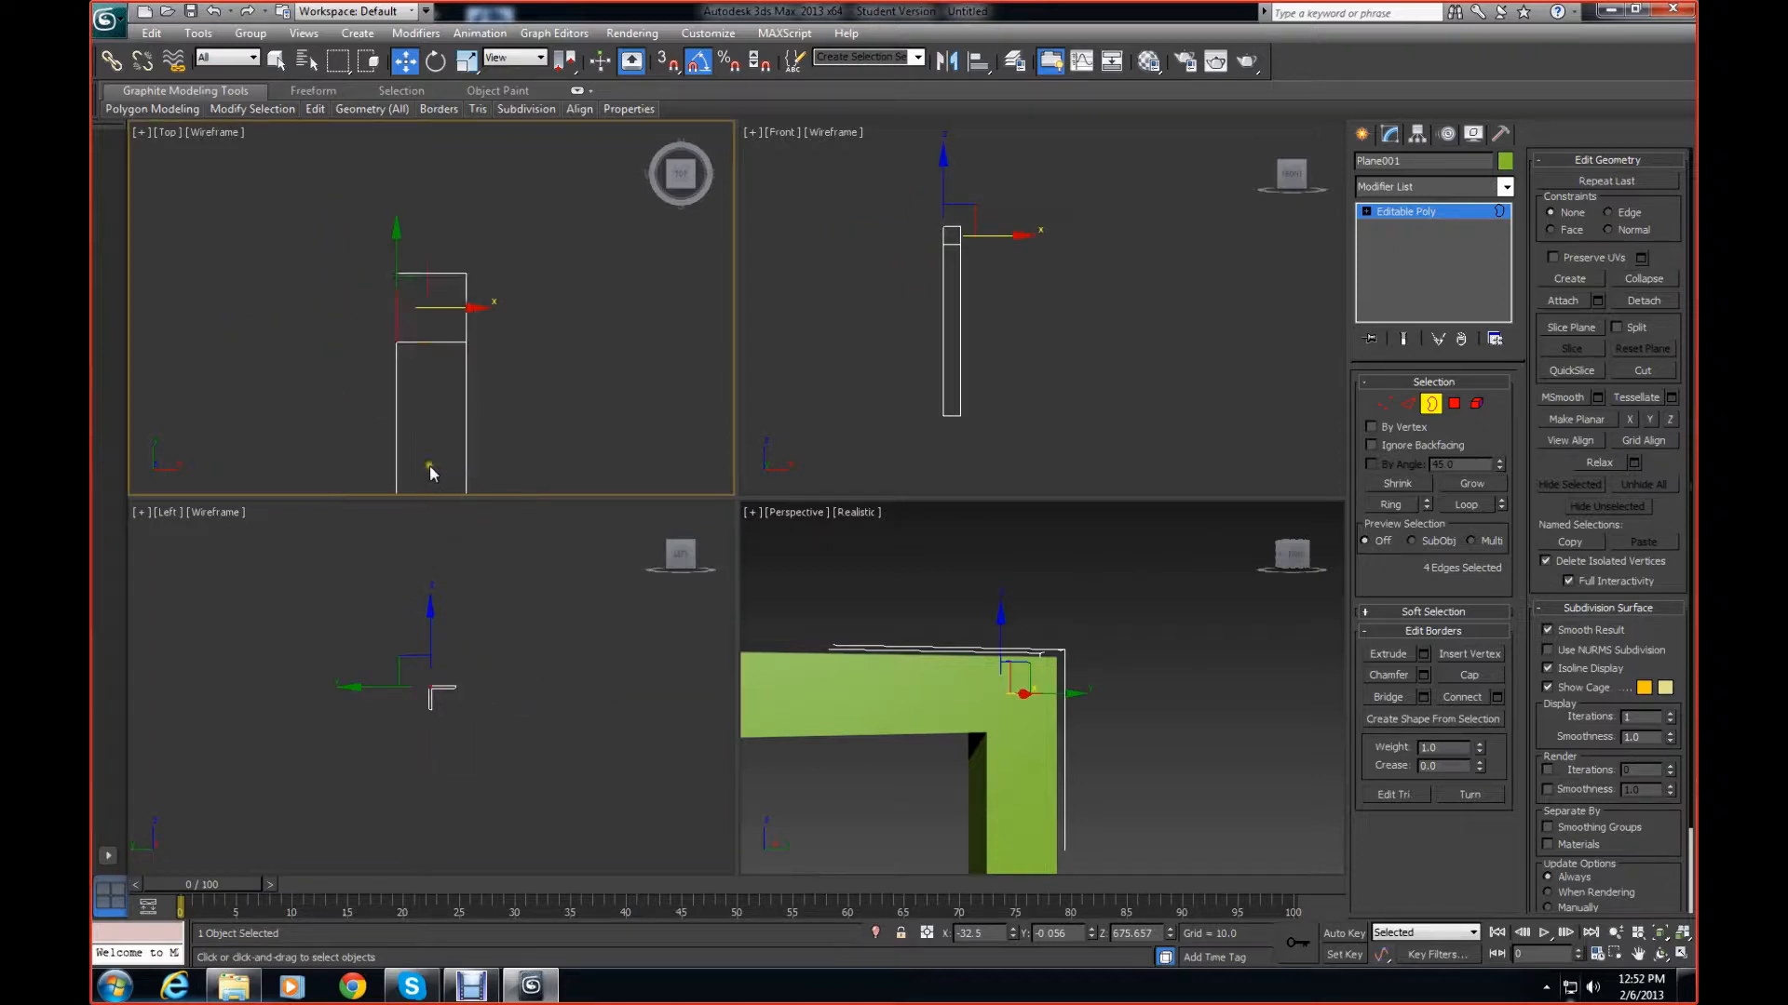
pyautogui.moveTo(494, 319); pyautogui.dragTo(248, 323)
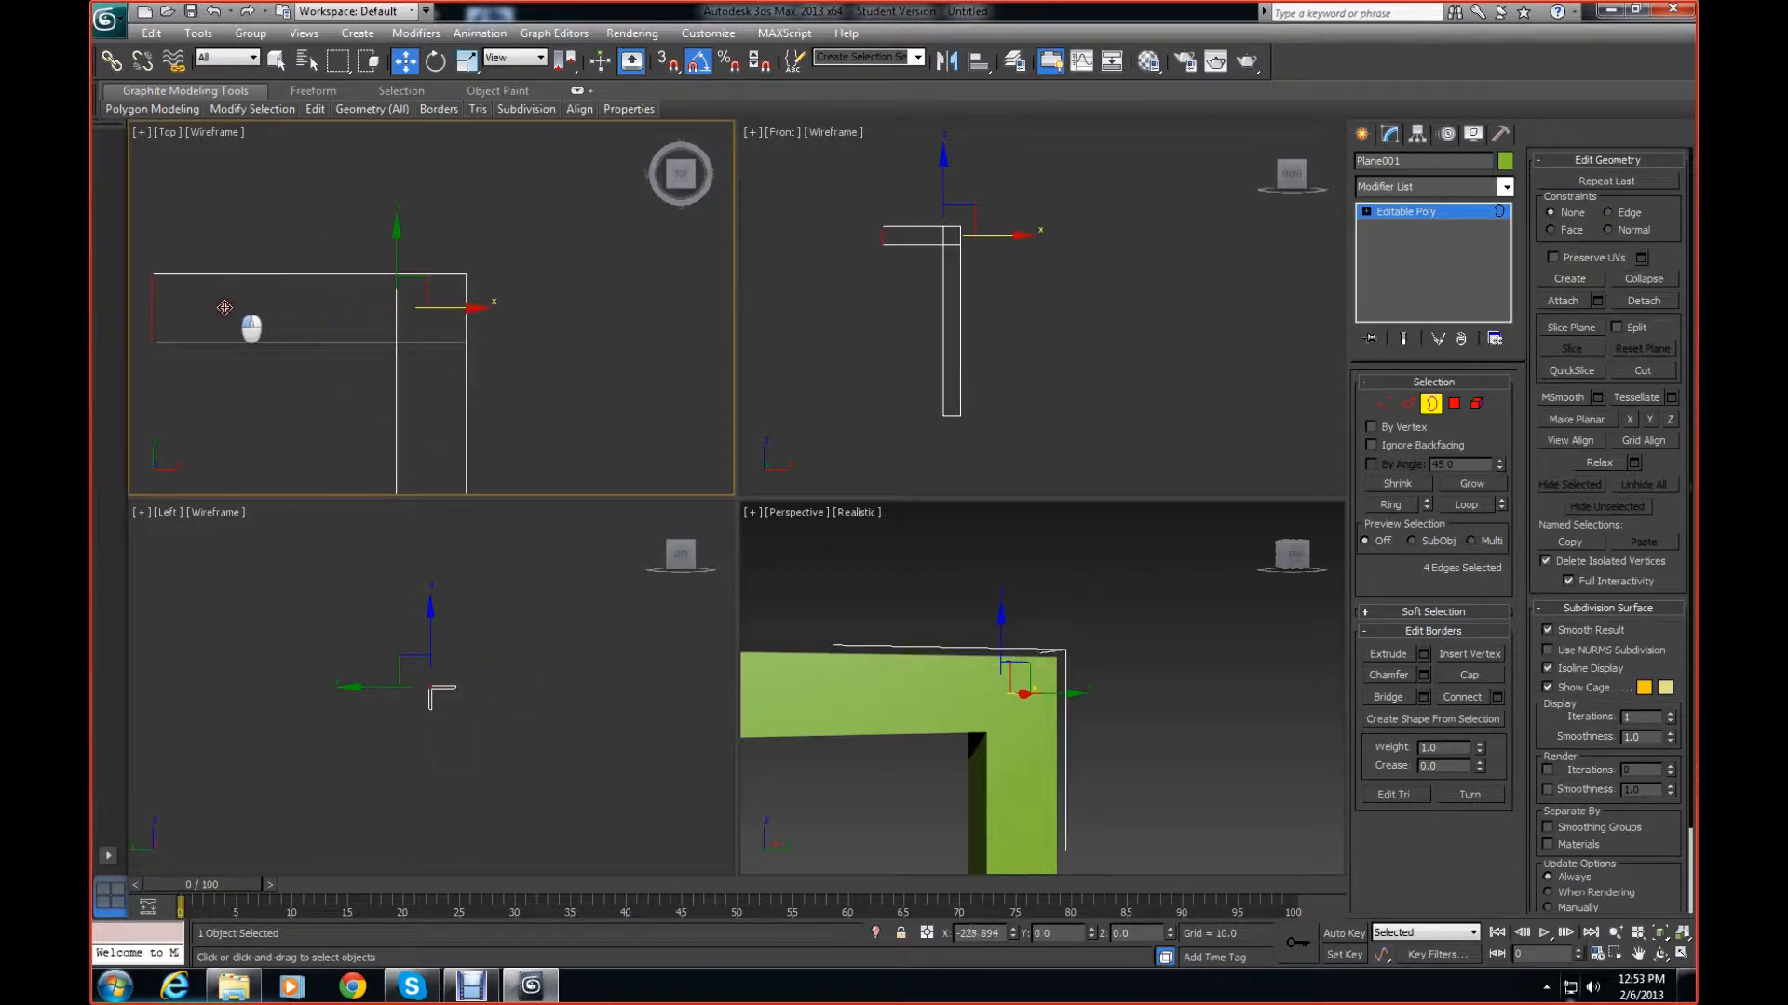
pyautogui.moveTo(1062, 738); pyautogui.dragTo(1102, 722, button='middle')
pyautogui.scroll(-5, 1104, 721)
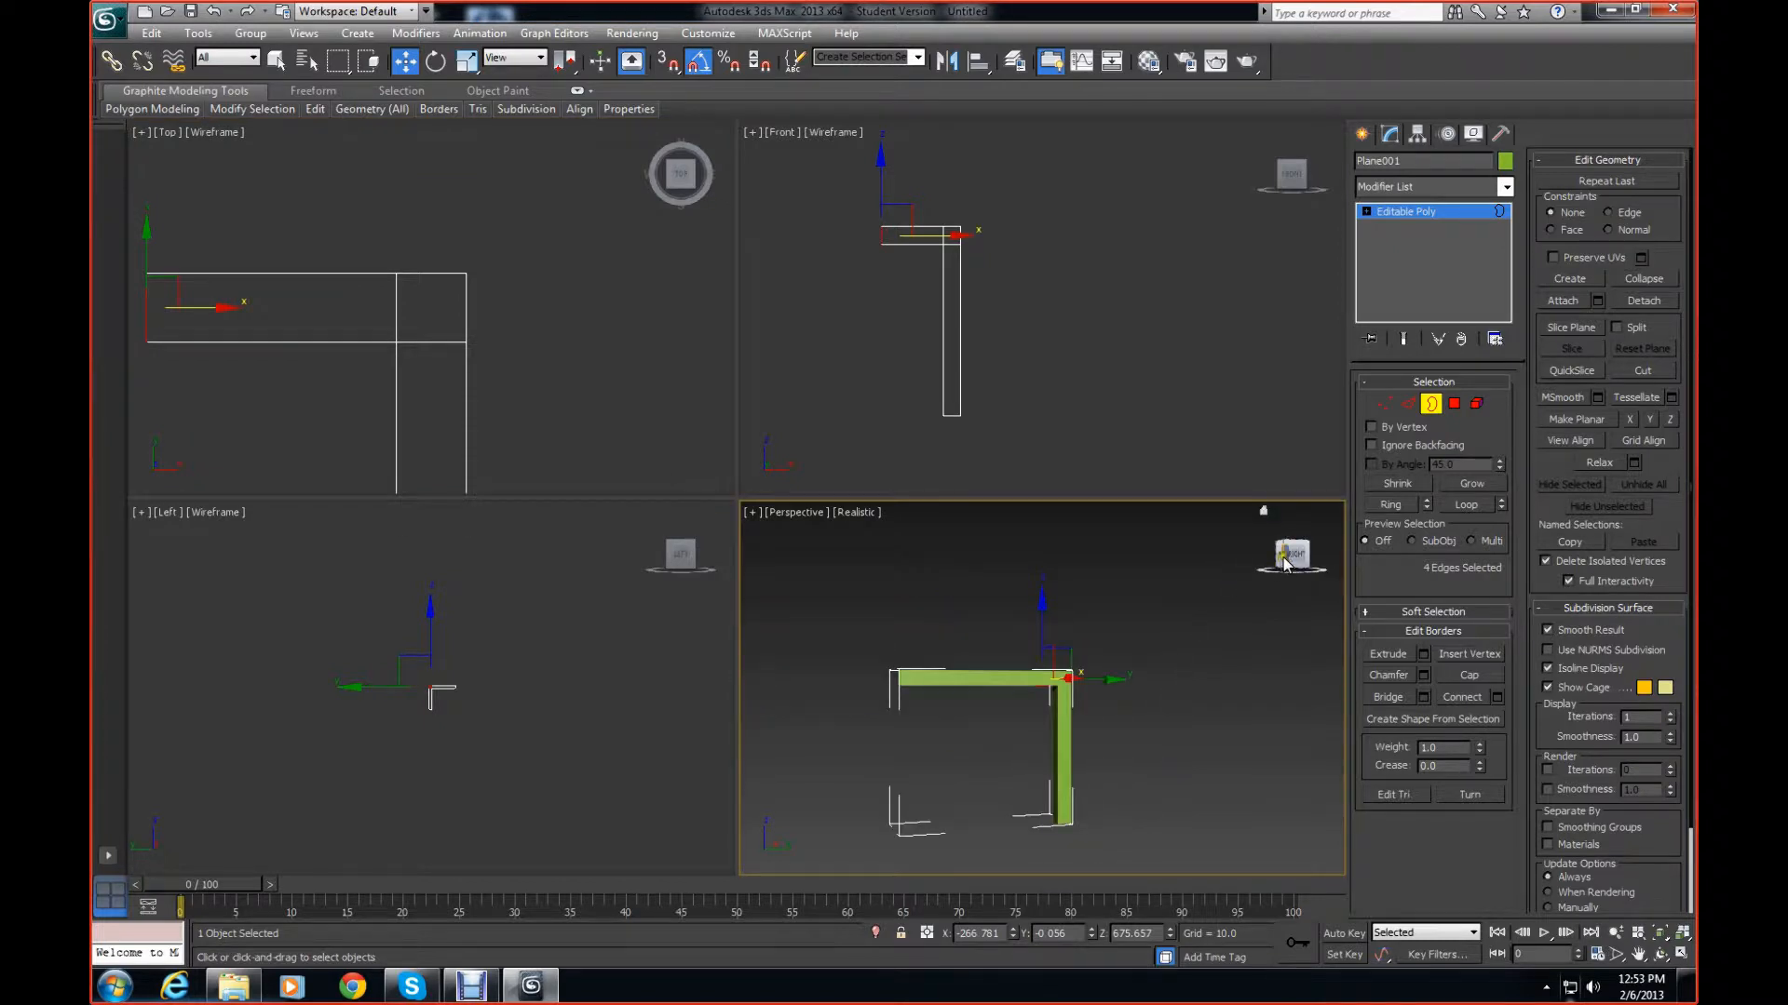
pyautogui.moveTo(1291, 554); pyautogui.dragTo(782, 610)
# Undo a second border extrusion, lengthen the new arm by moving its open end to about X -1135, and leave border editing
pyautogui.moveTo(447, 323); pyautogui.dragTo(643, 306, button='middle')
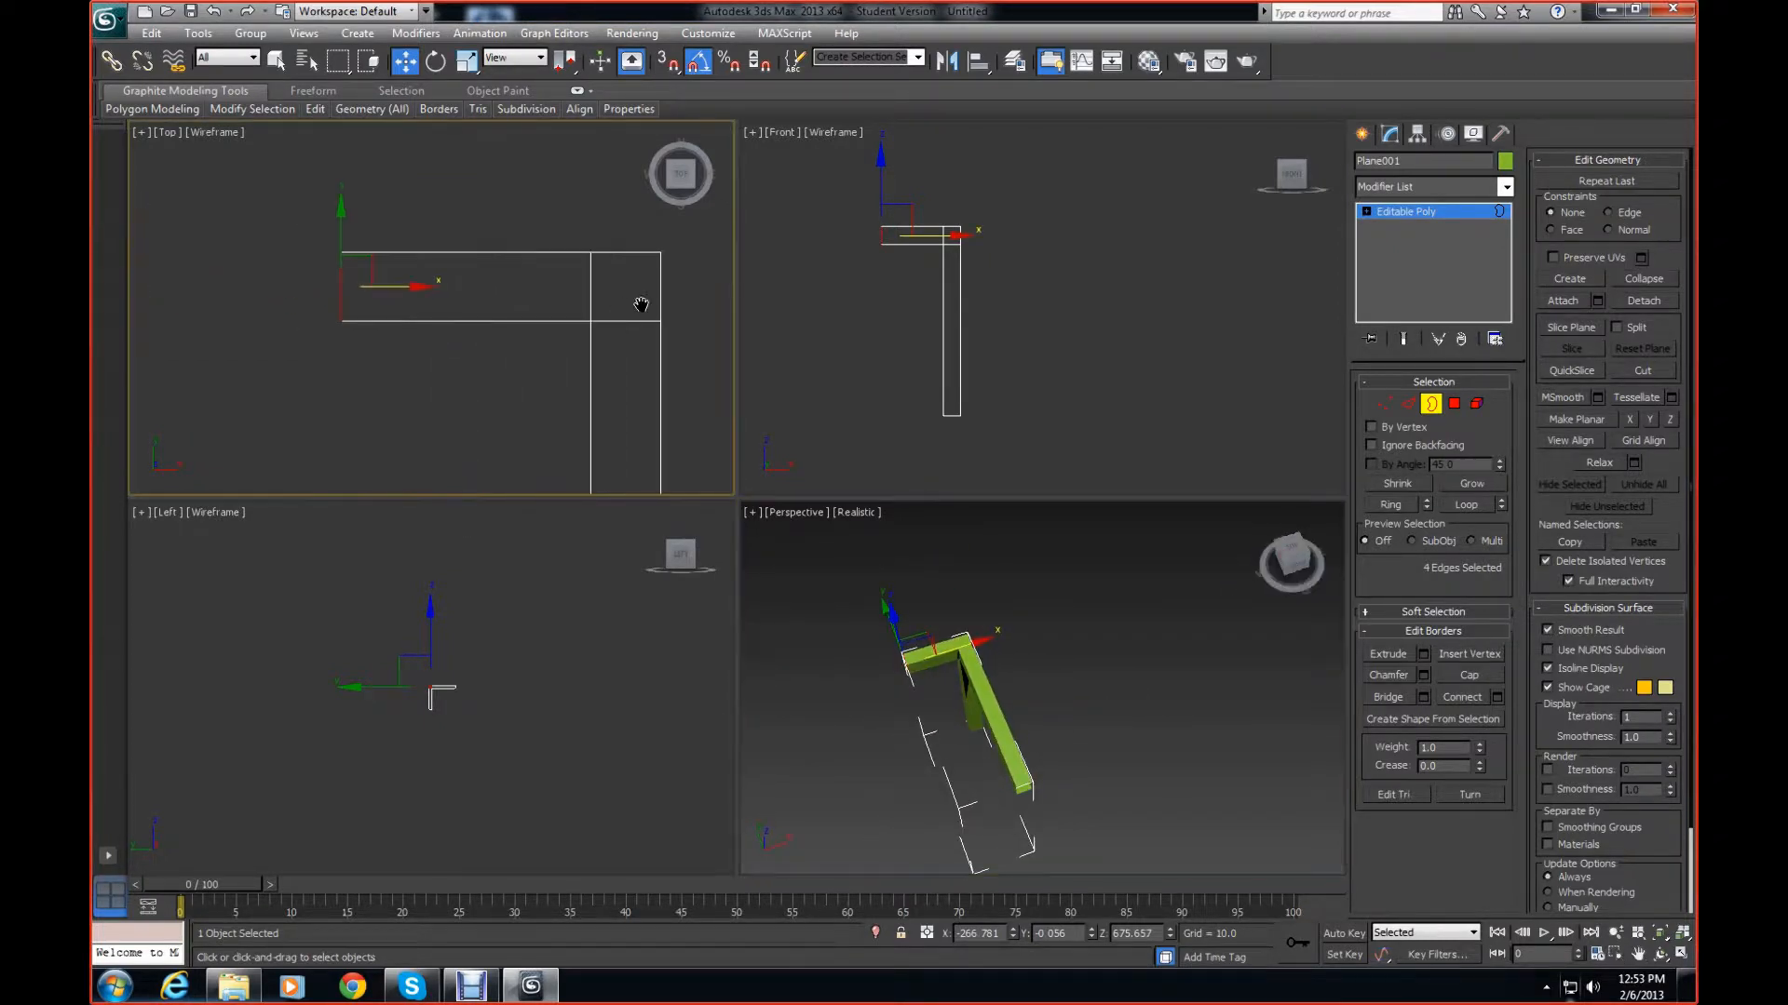
pyautogui.scroll(-5, 546, 322)
pyautogui.keyDown('shift'); pyautogui.moveTo(479, 301); pyautogui.dragTo(280, 301); pyautogui.keyUp('shift')
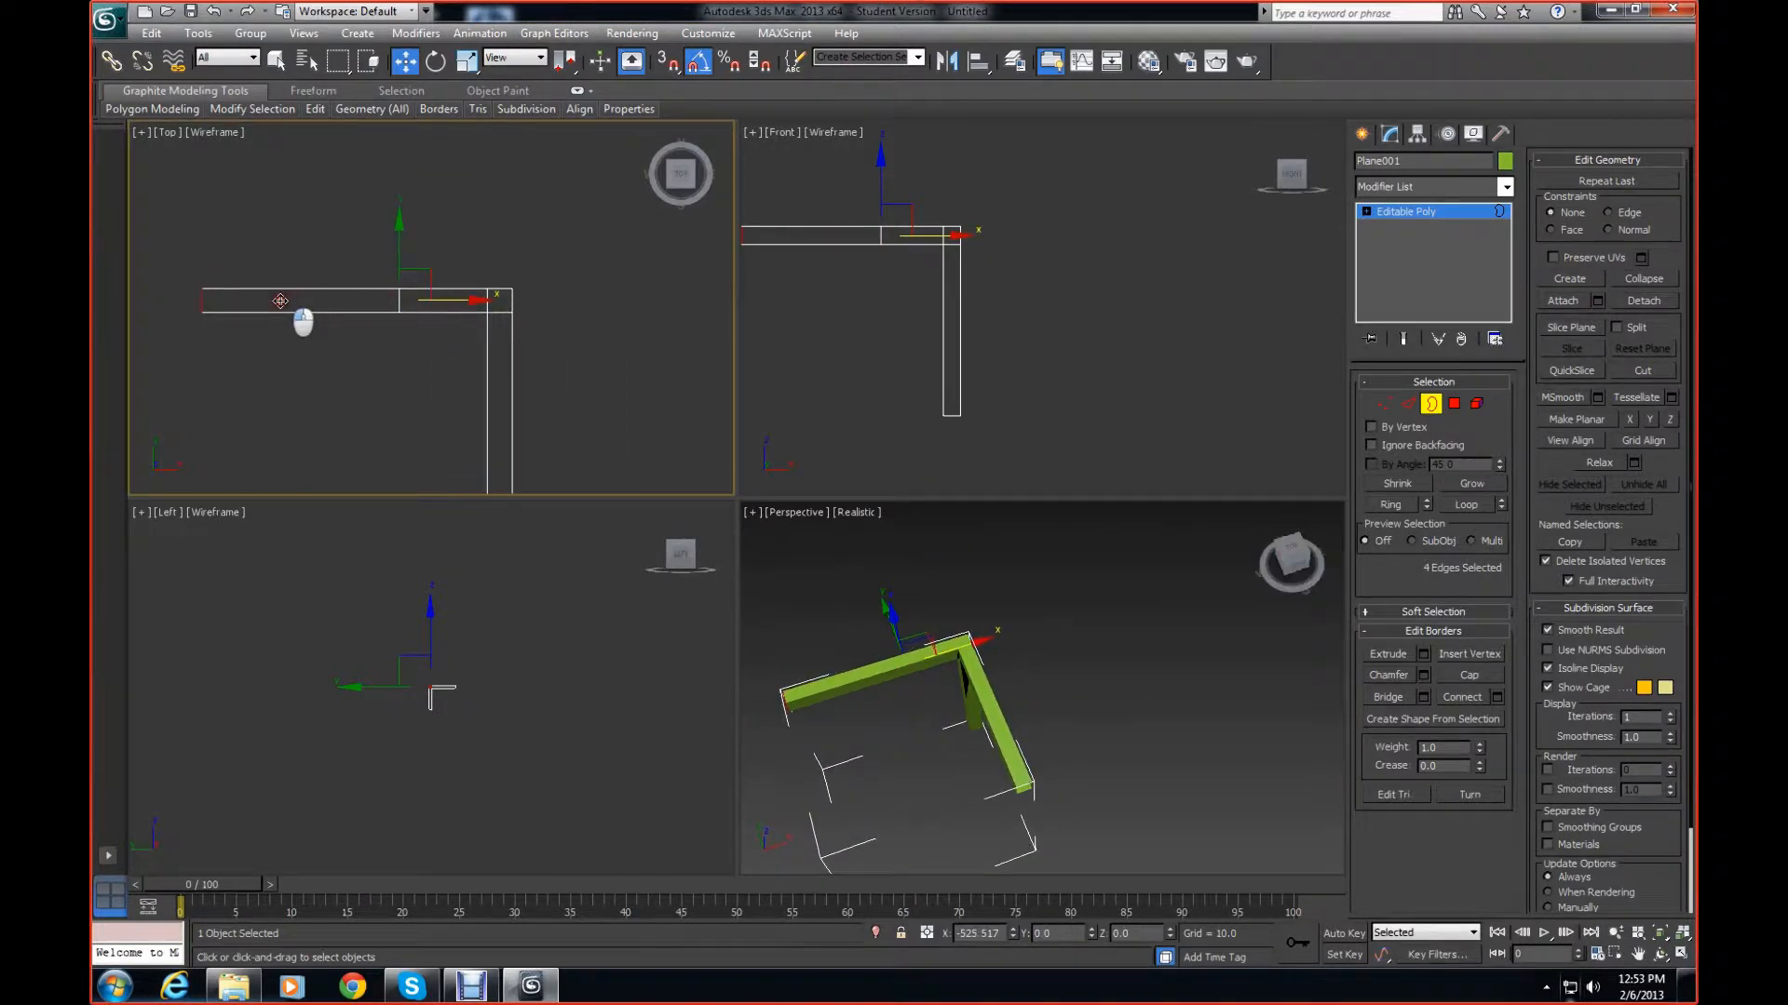
pyautogui.hotkey('ctrl', 'z')
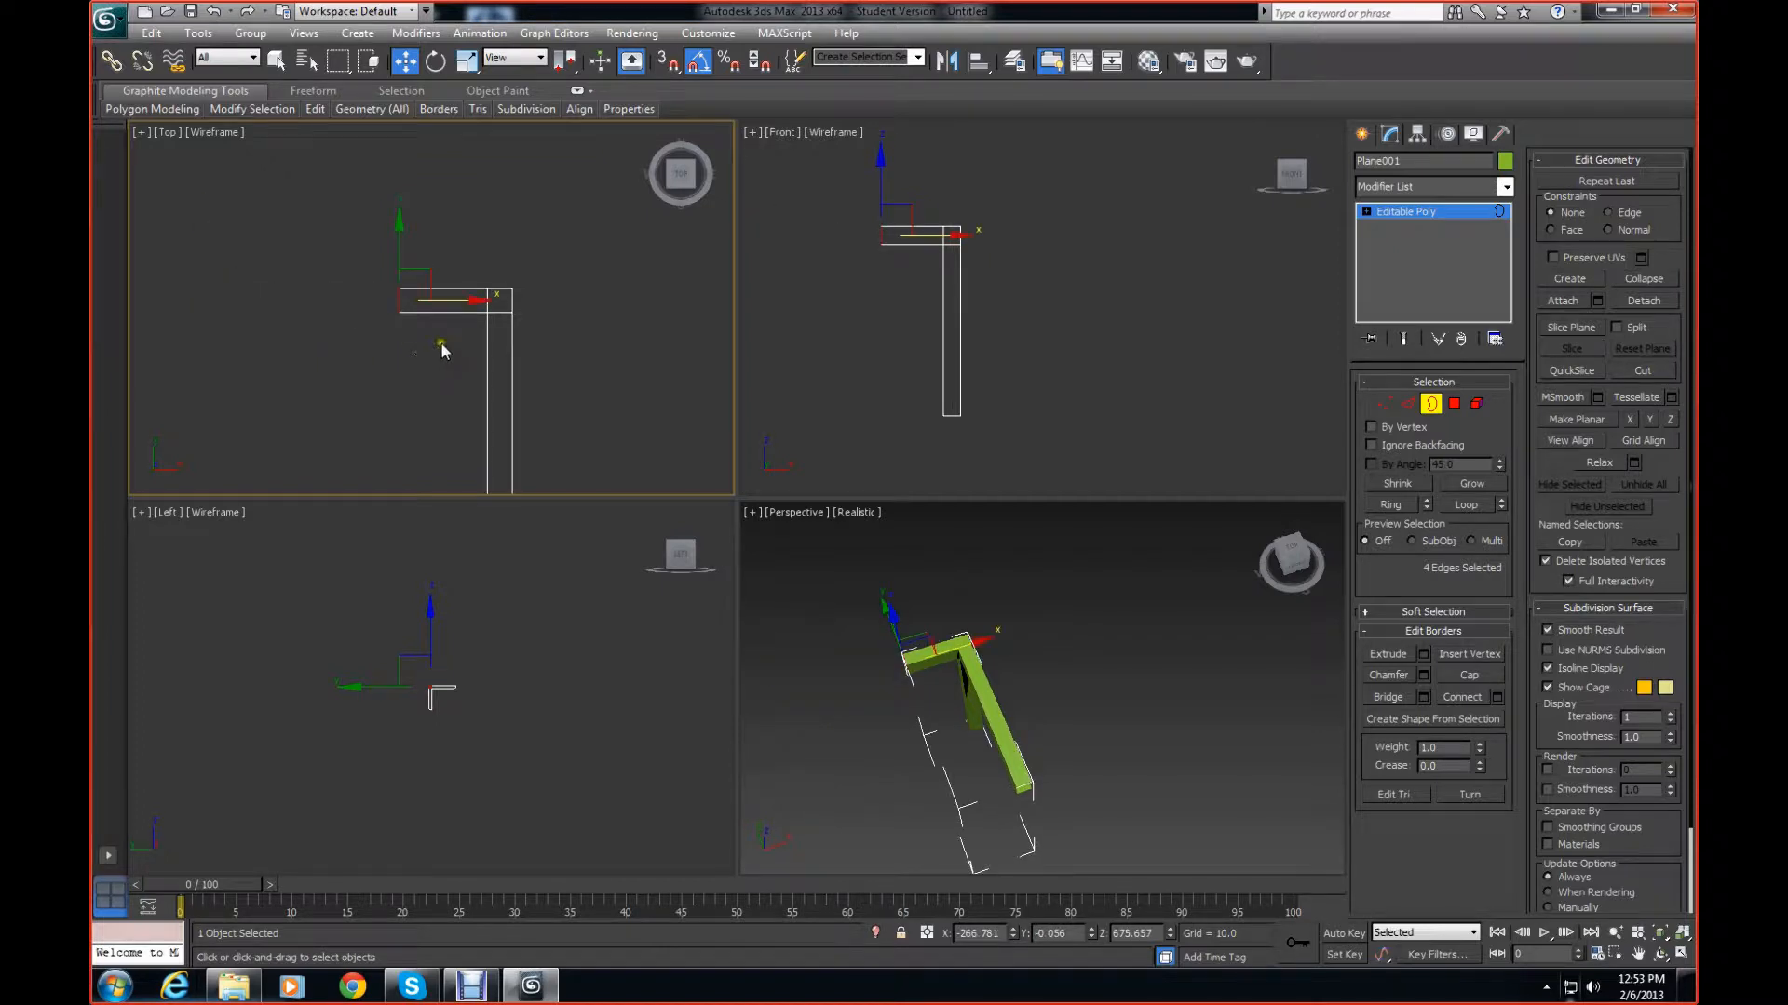
pyautogui.keyDown('shift'); pyautogui.moveTo(479, 301); pyautogui.dragTo(173, 321); pyautogui.keyUp('shift')
pyautogui.scroll(-3, 400, 354)
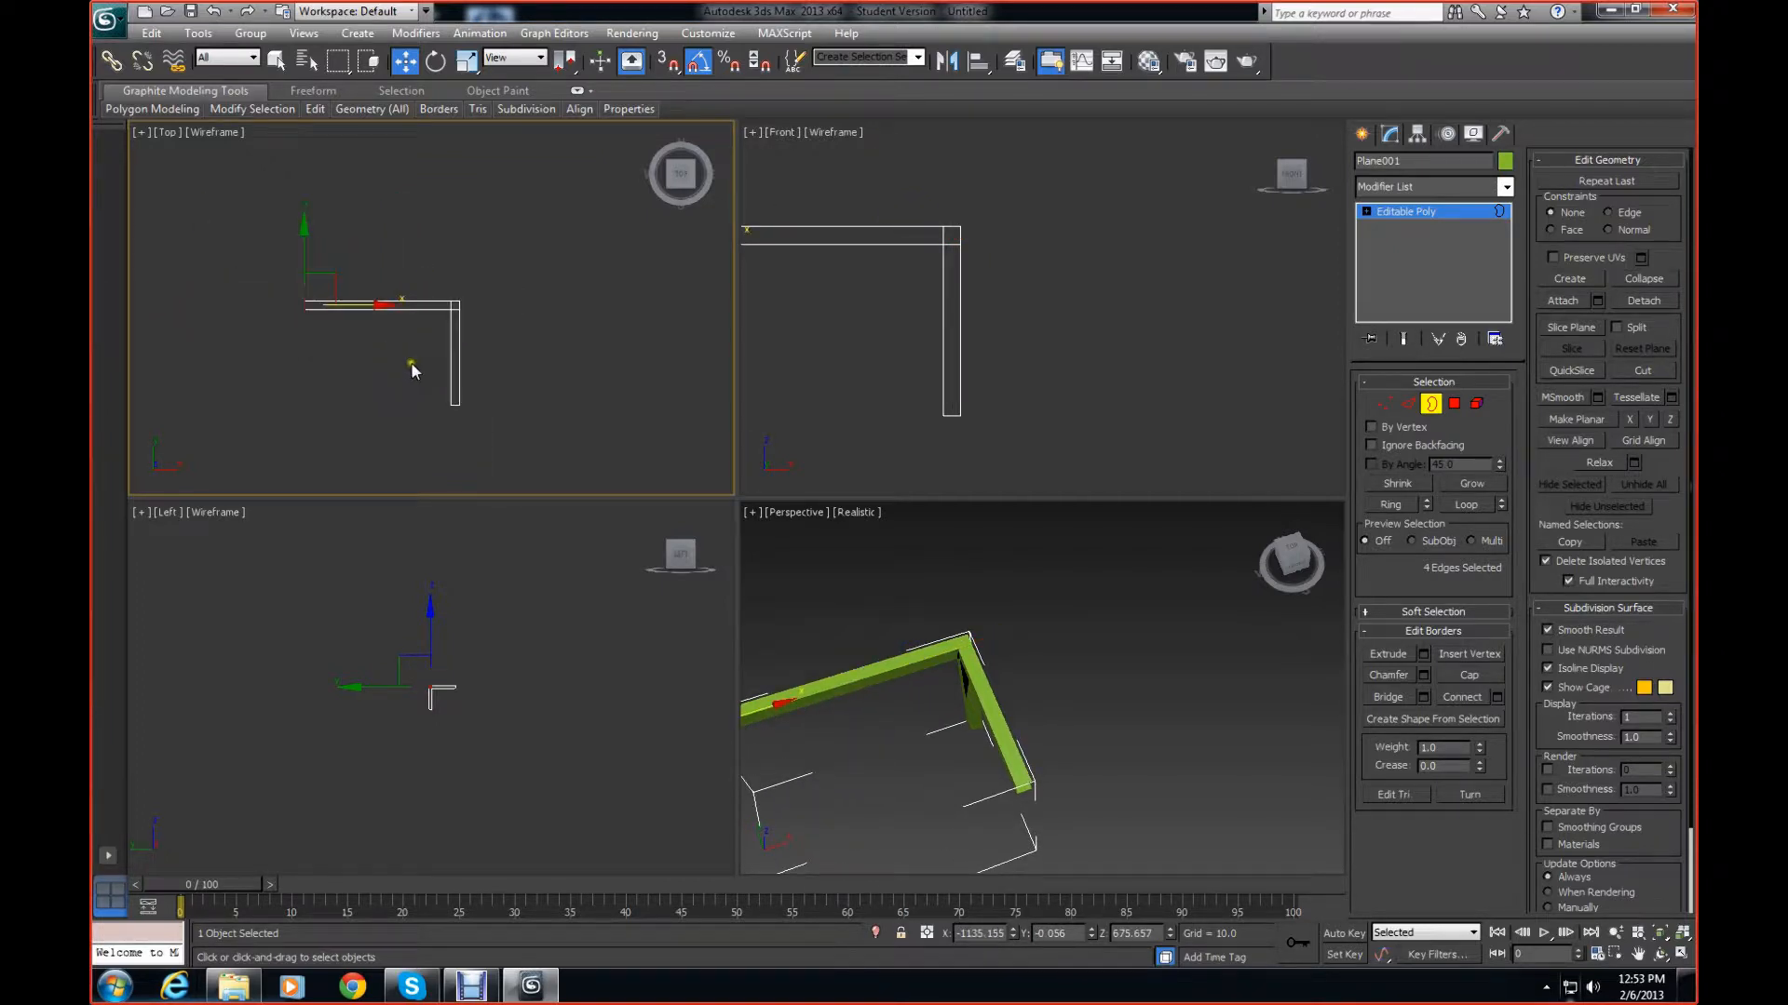
pyautogui.click(1283, 562)
pyautogui.moveTo(1288, 556); pyautogui.dragTo(752, 522)
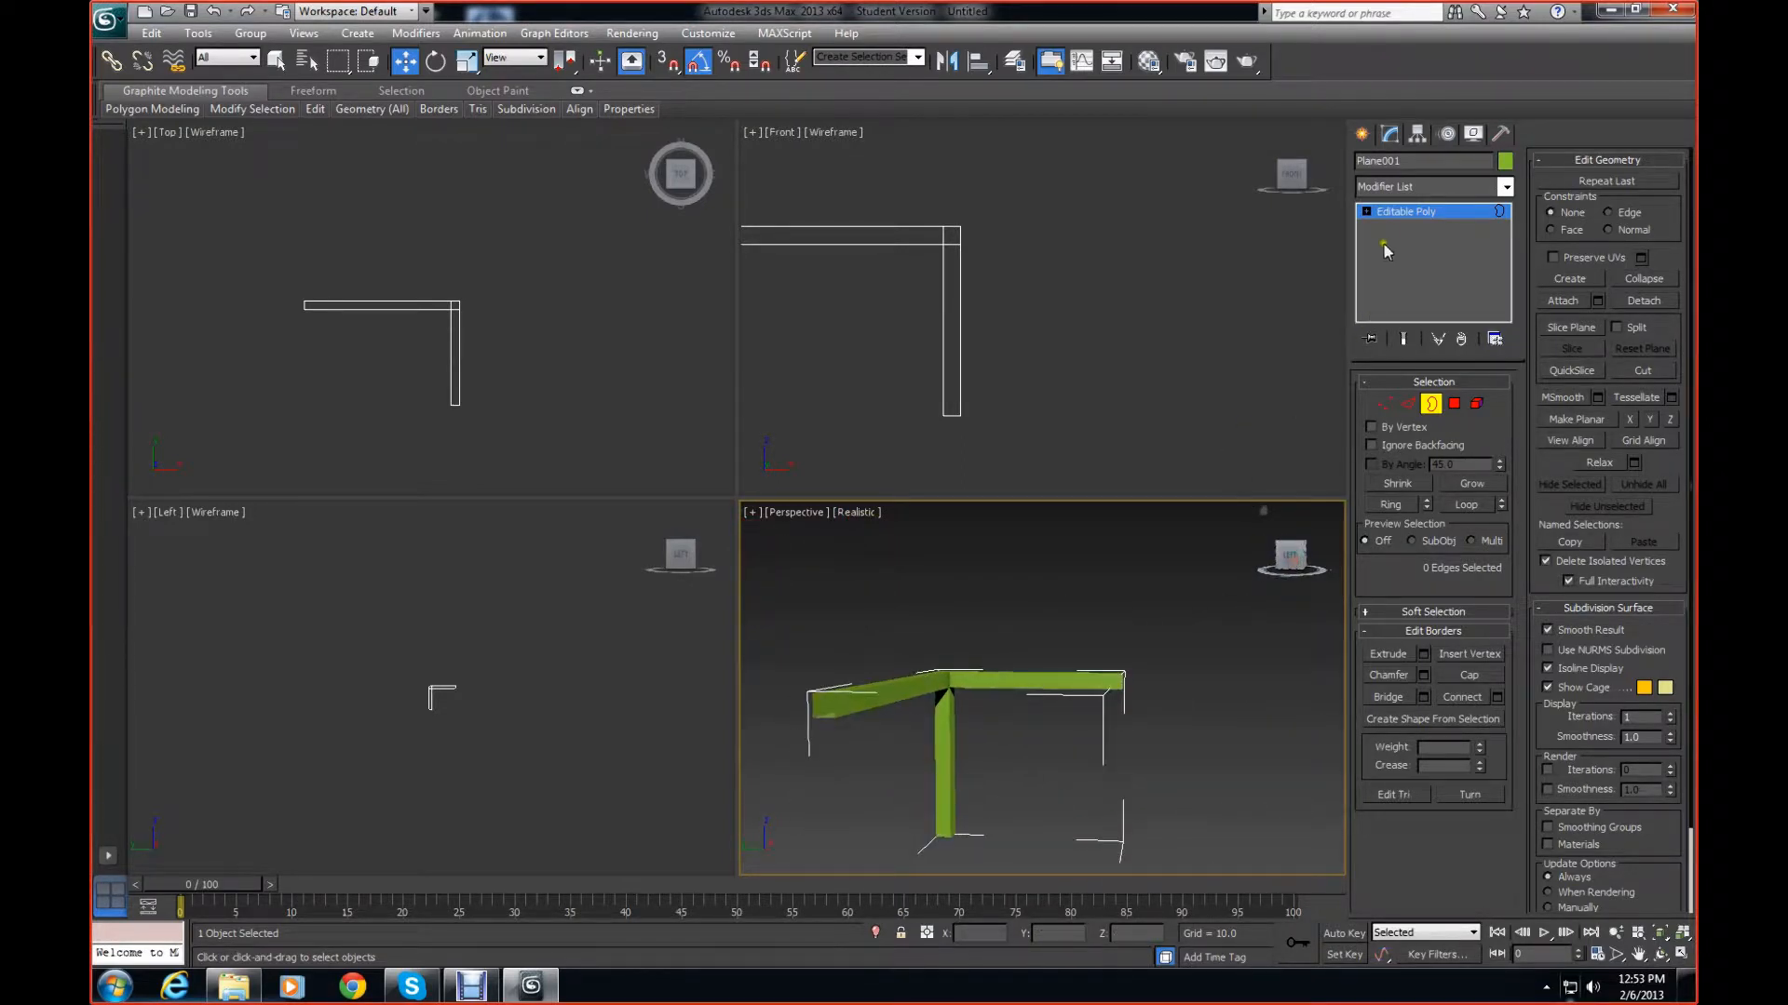
pyautogui.click(1401, 212)
pyautogui.click(1505, 186)
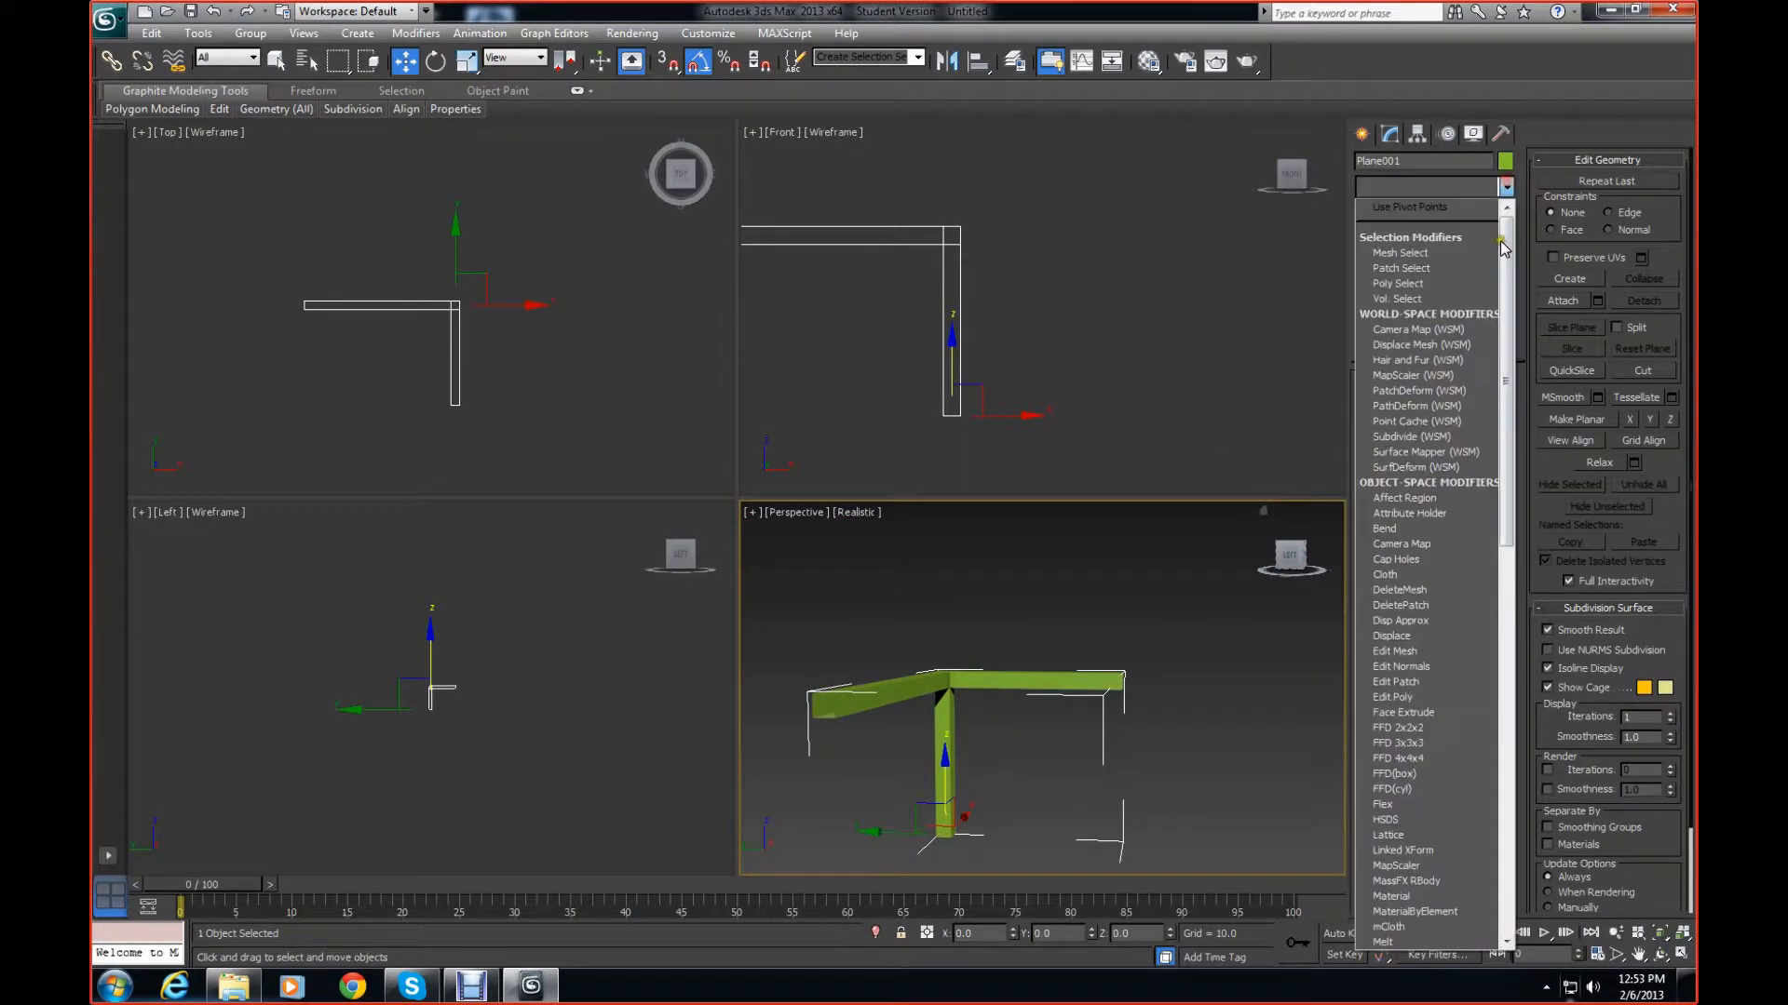
pyautogui.click(1404, 498)
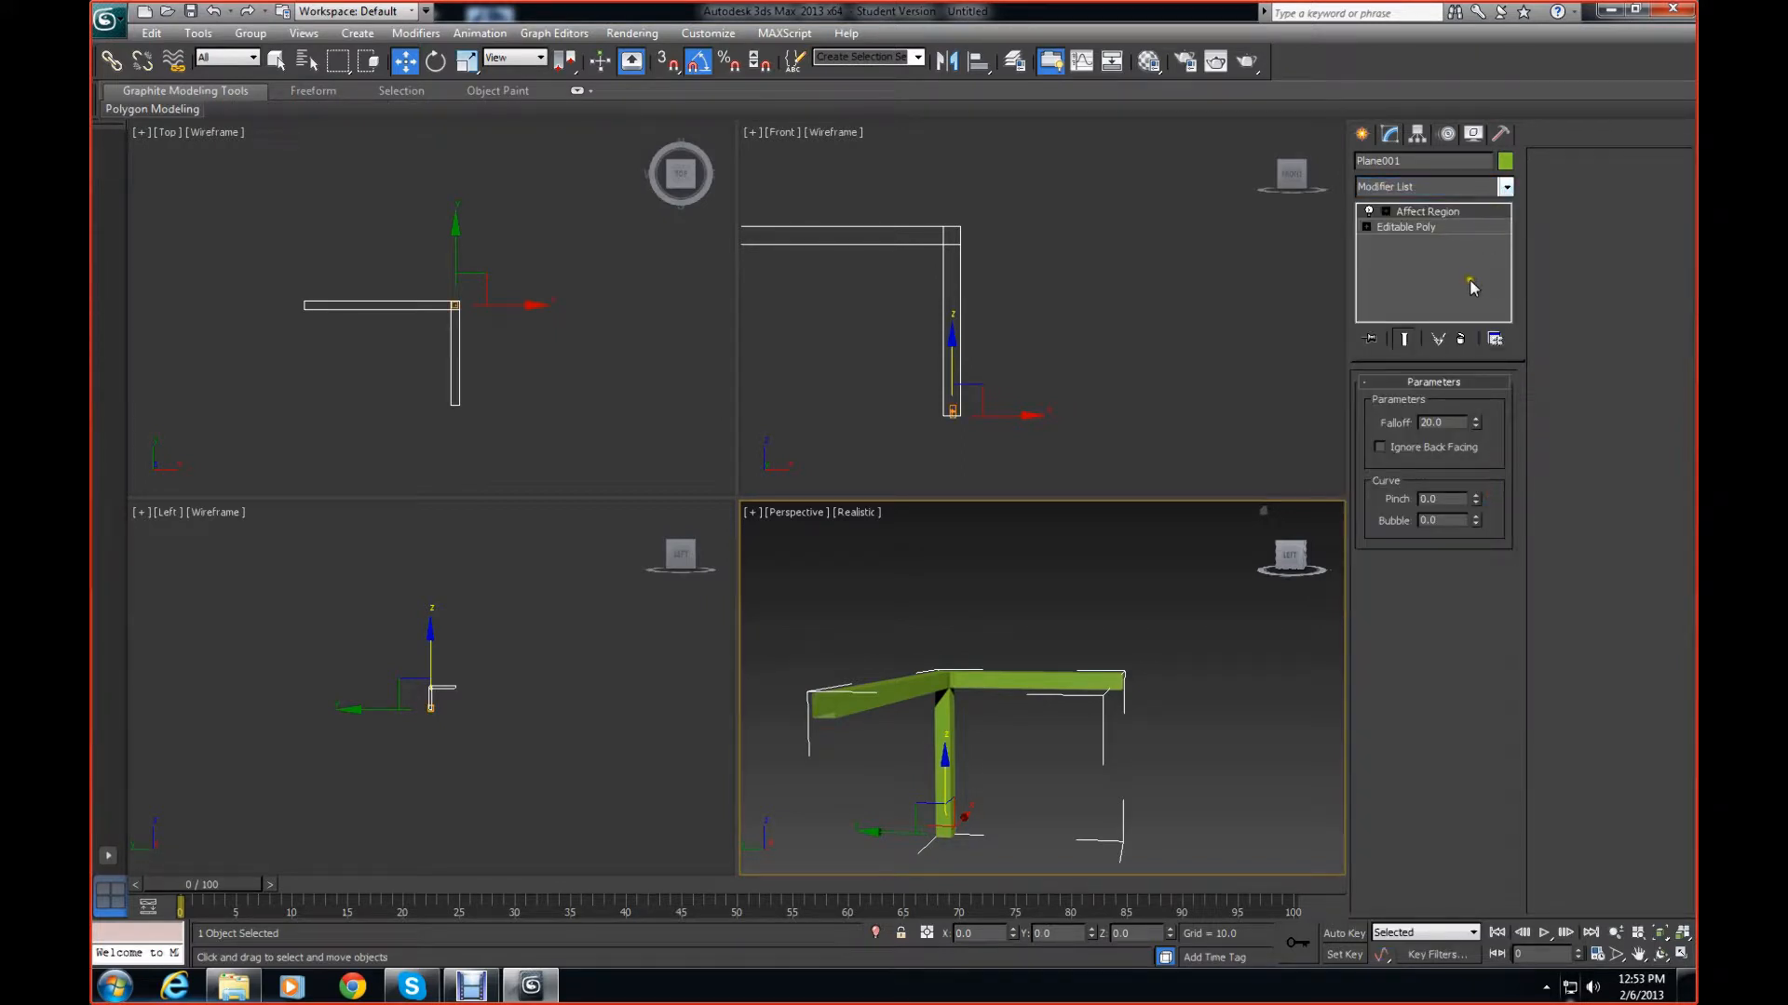
pyautogui.hotkey('ctrl', 'z')
# Add a Symmetry modifier to the three-armed corner piece and set its mirror axis to Z
pyautogui.click(1507, 188)
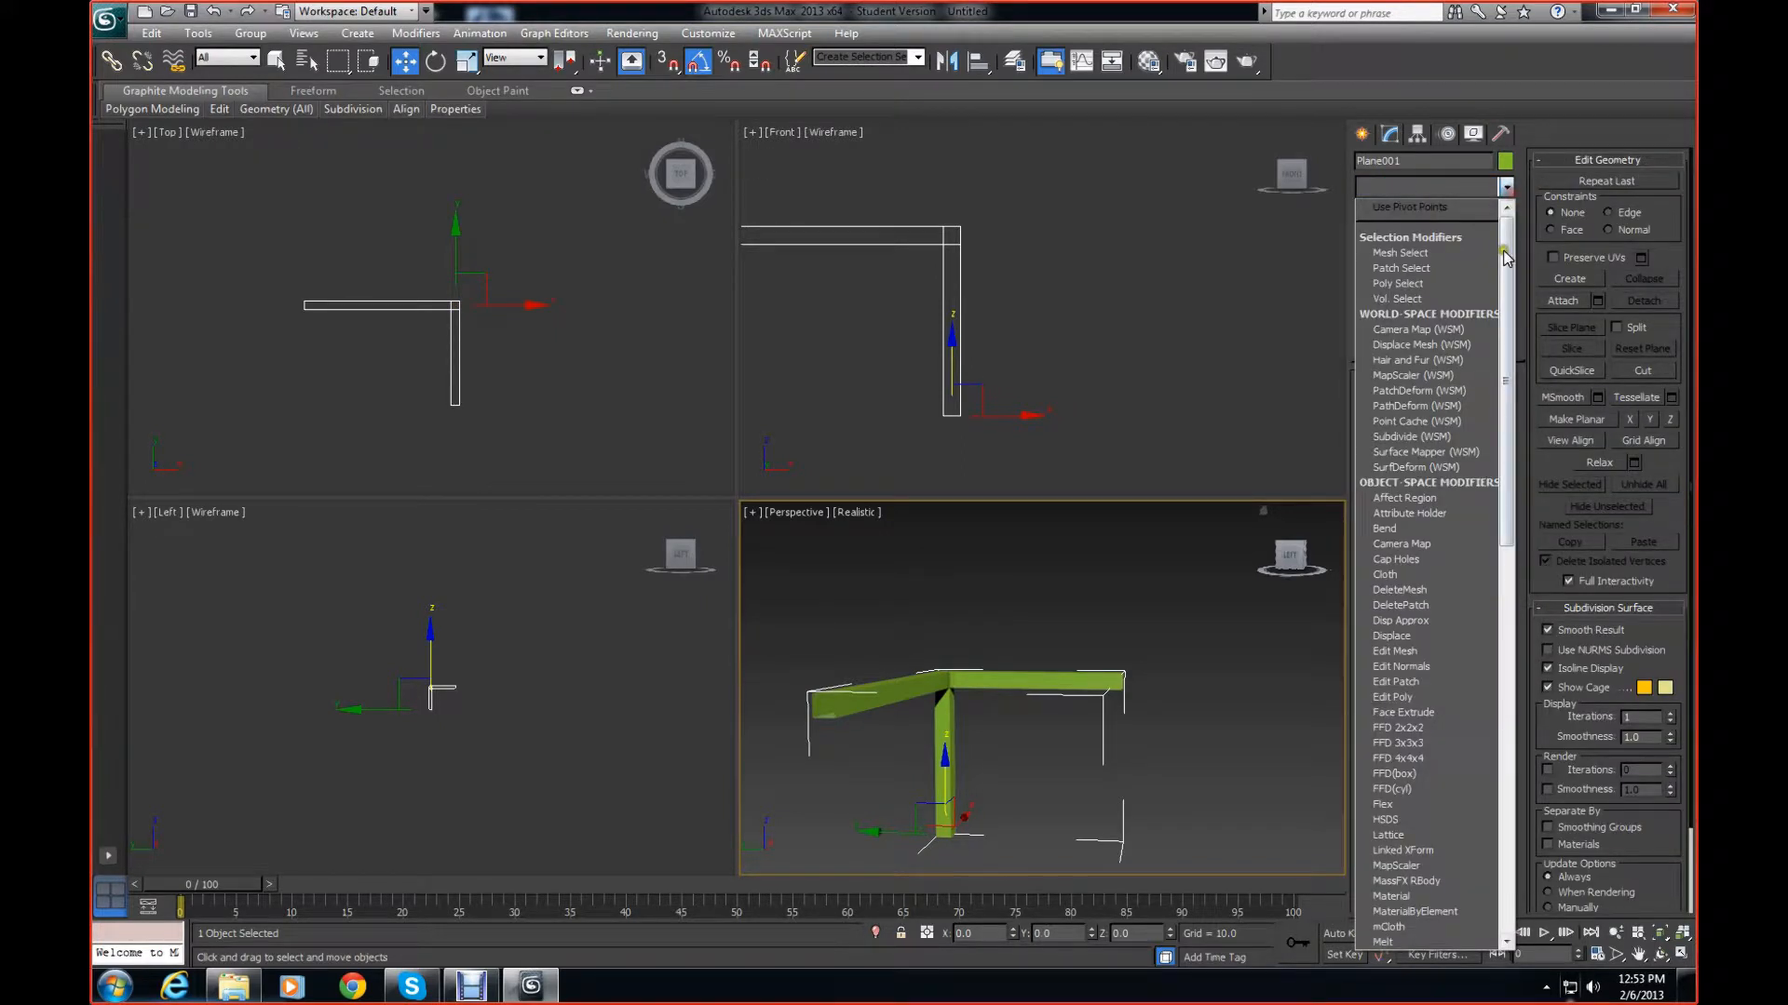
pyautogui.moveTo(1507, 283); pyautogui.dragTo(1561, 929)
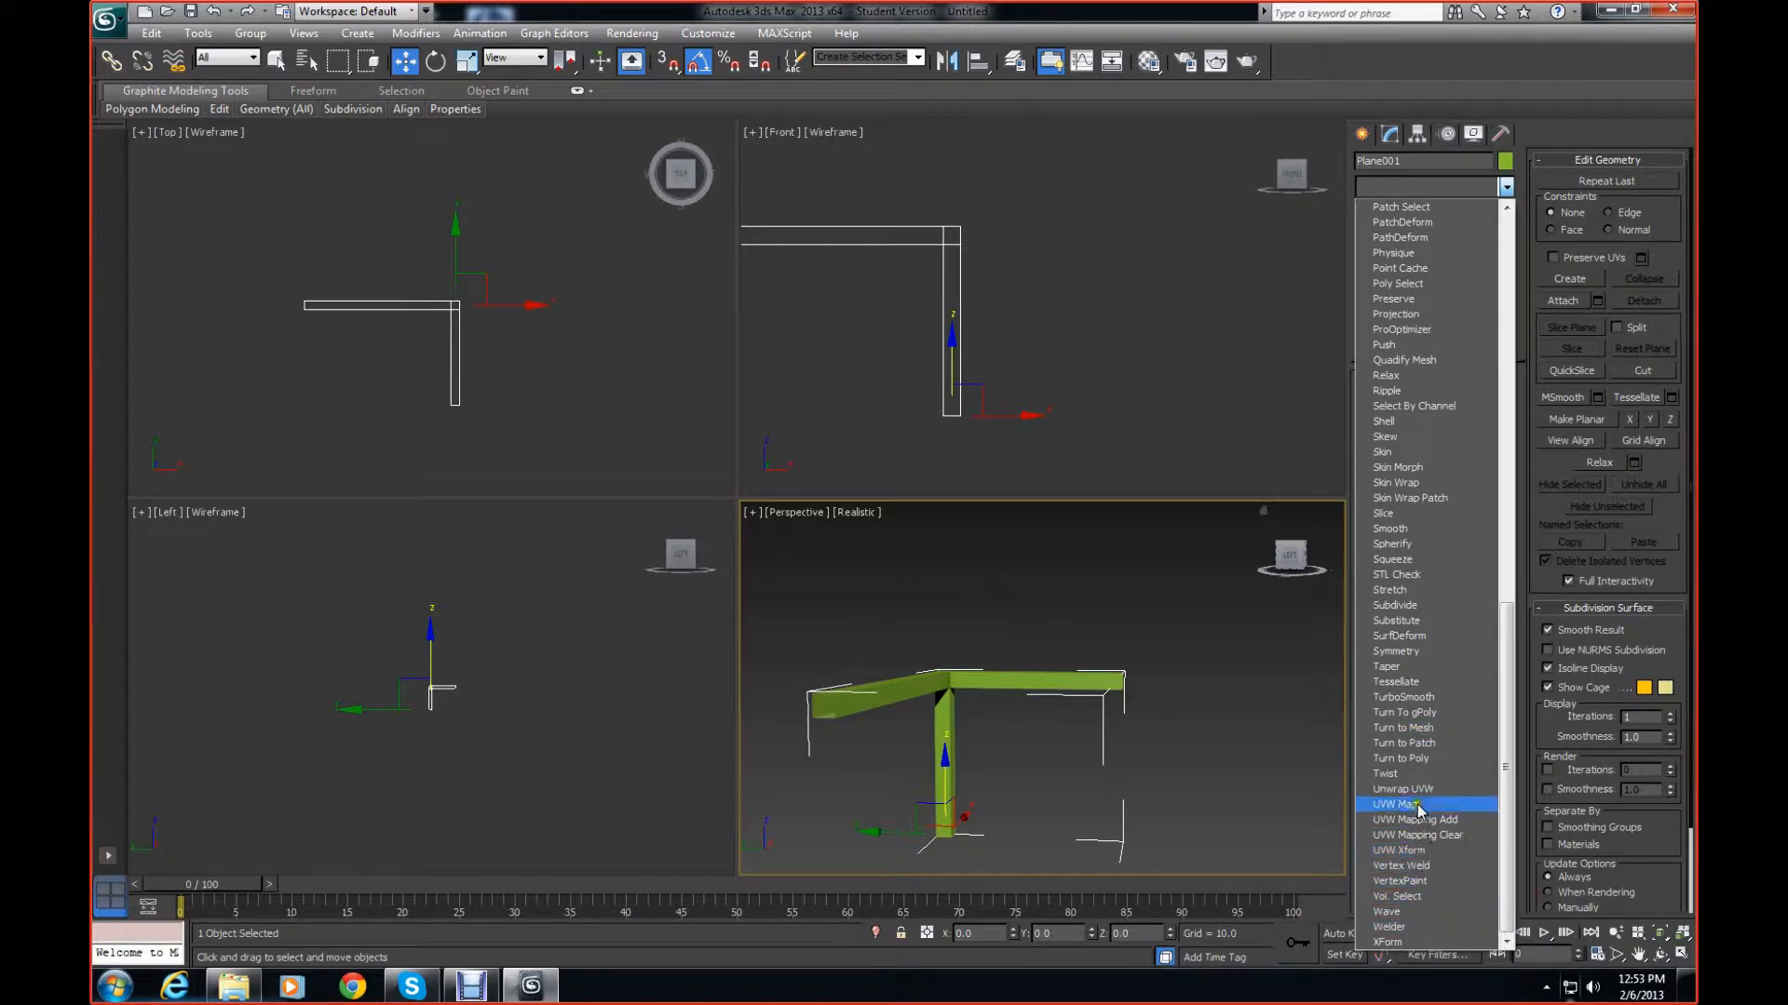
pyautogui.click(1396, 651)
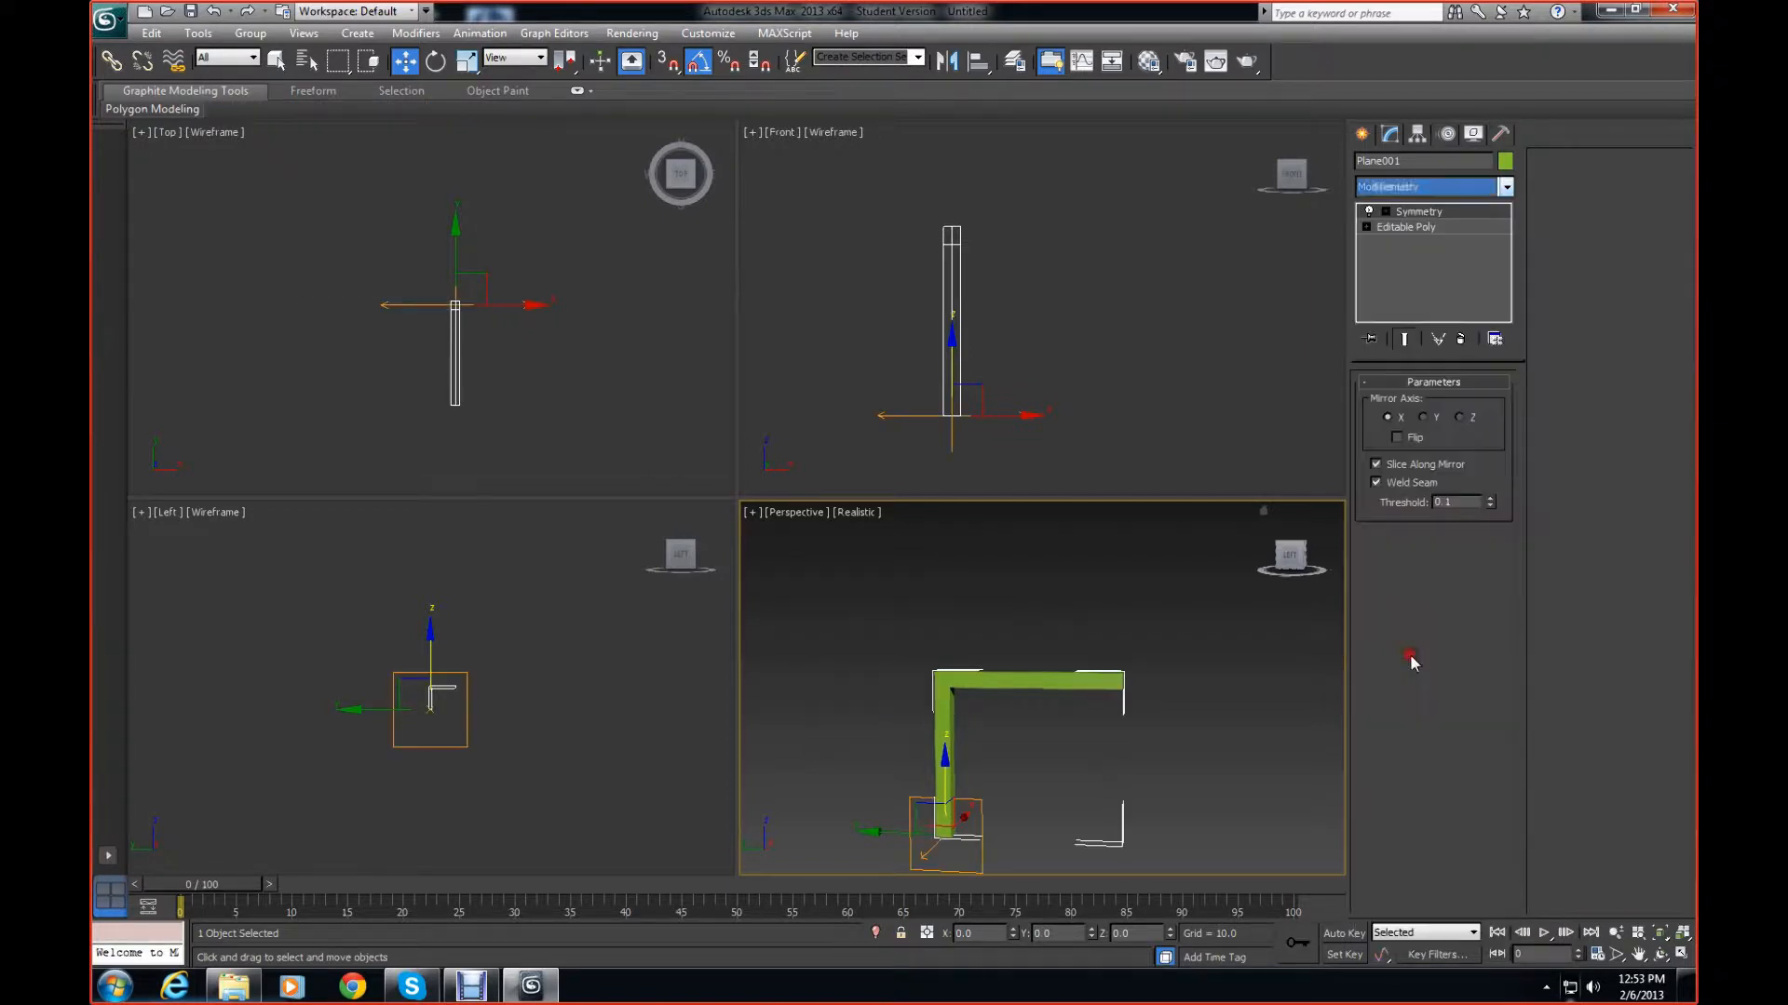
pyautogui.click(1460, 417)
pyautogui.moveTo(1021, 606); pyautogui.dragTo(1027, 555, button='middle')
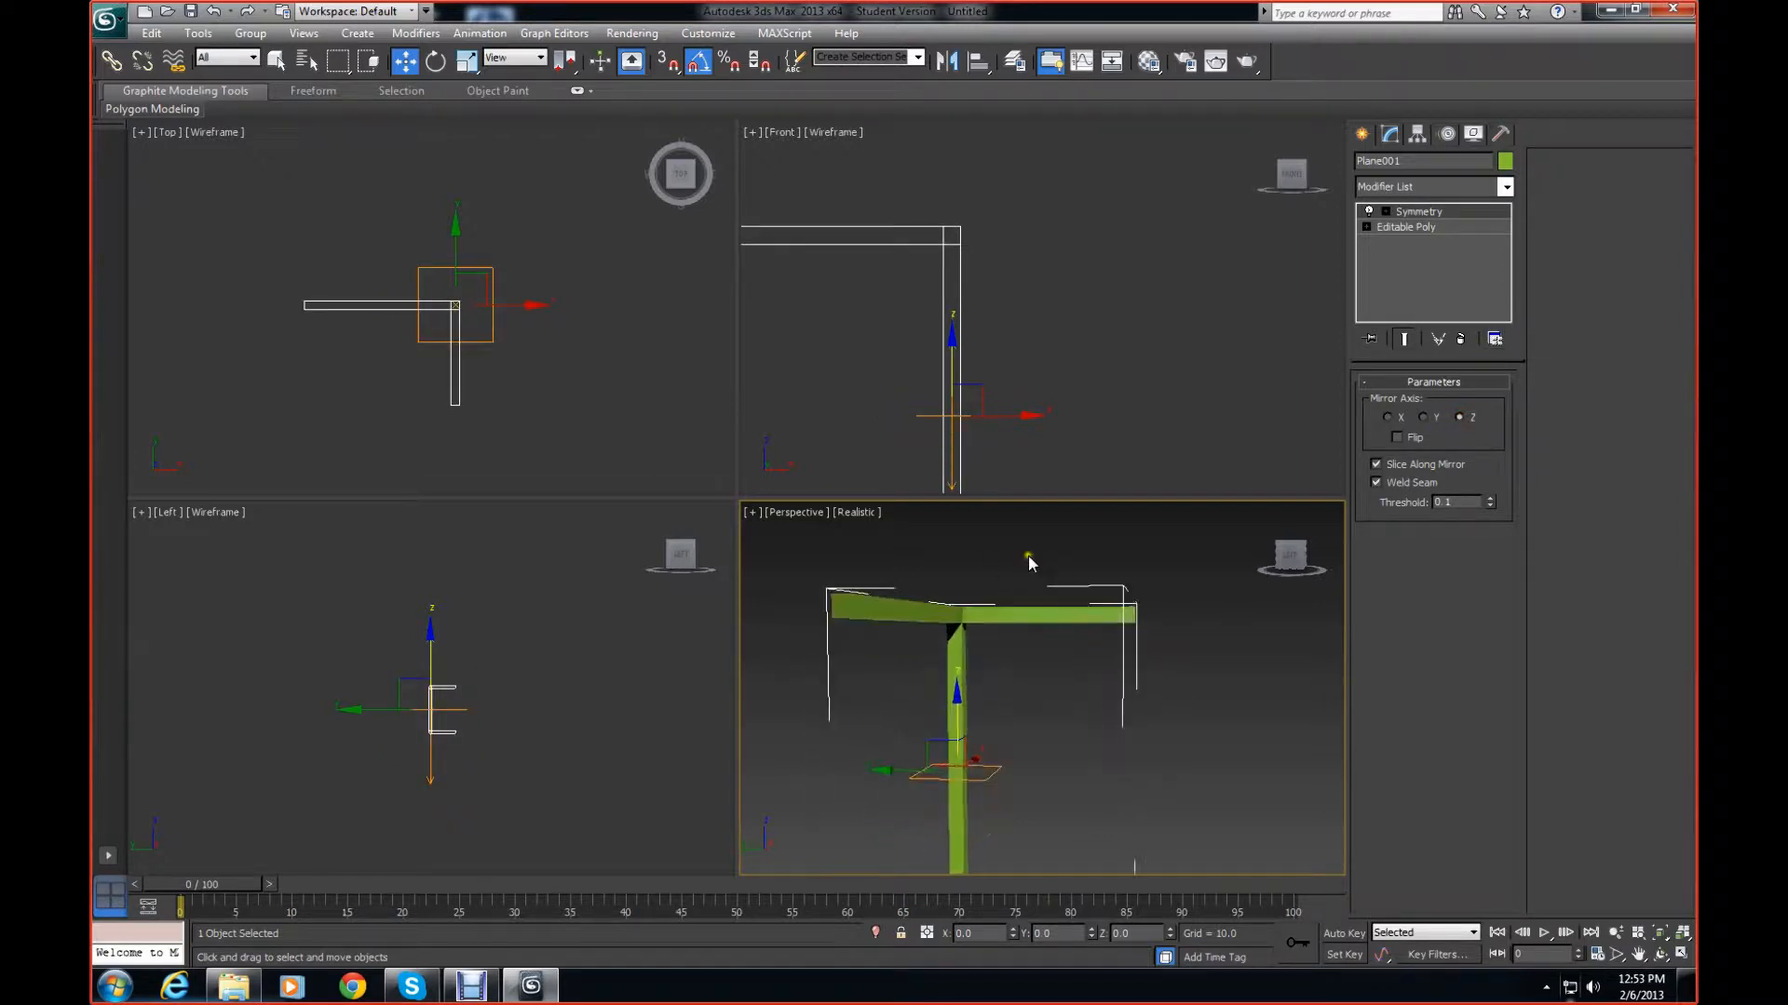
pyautogui.scroll(-2, 1029, 556)
pyautogui.scroll(1, 1031, 556)
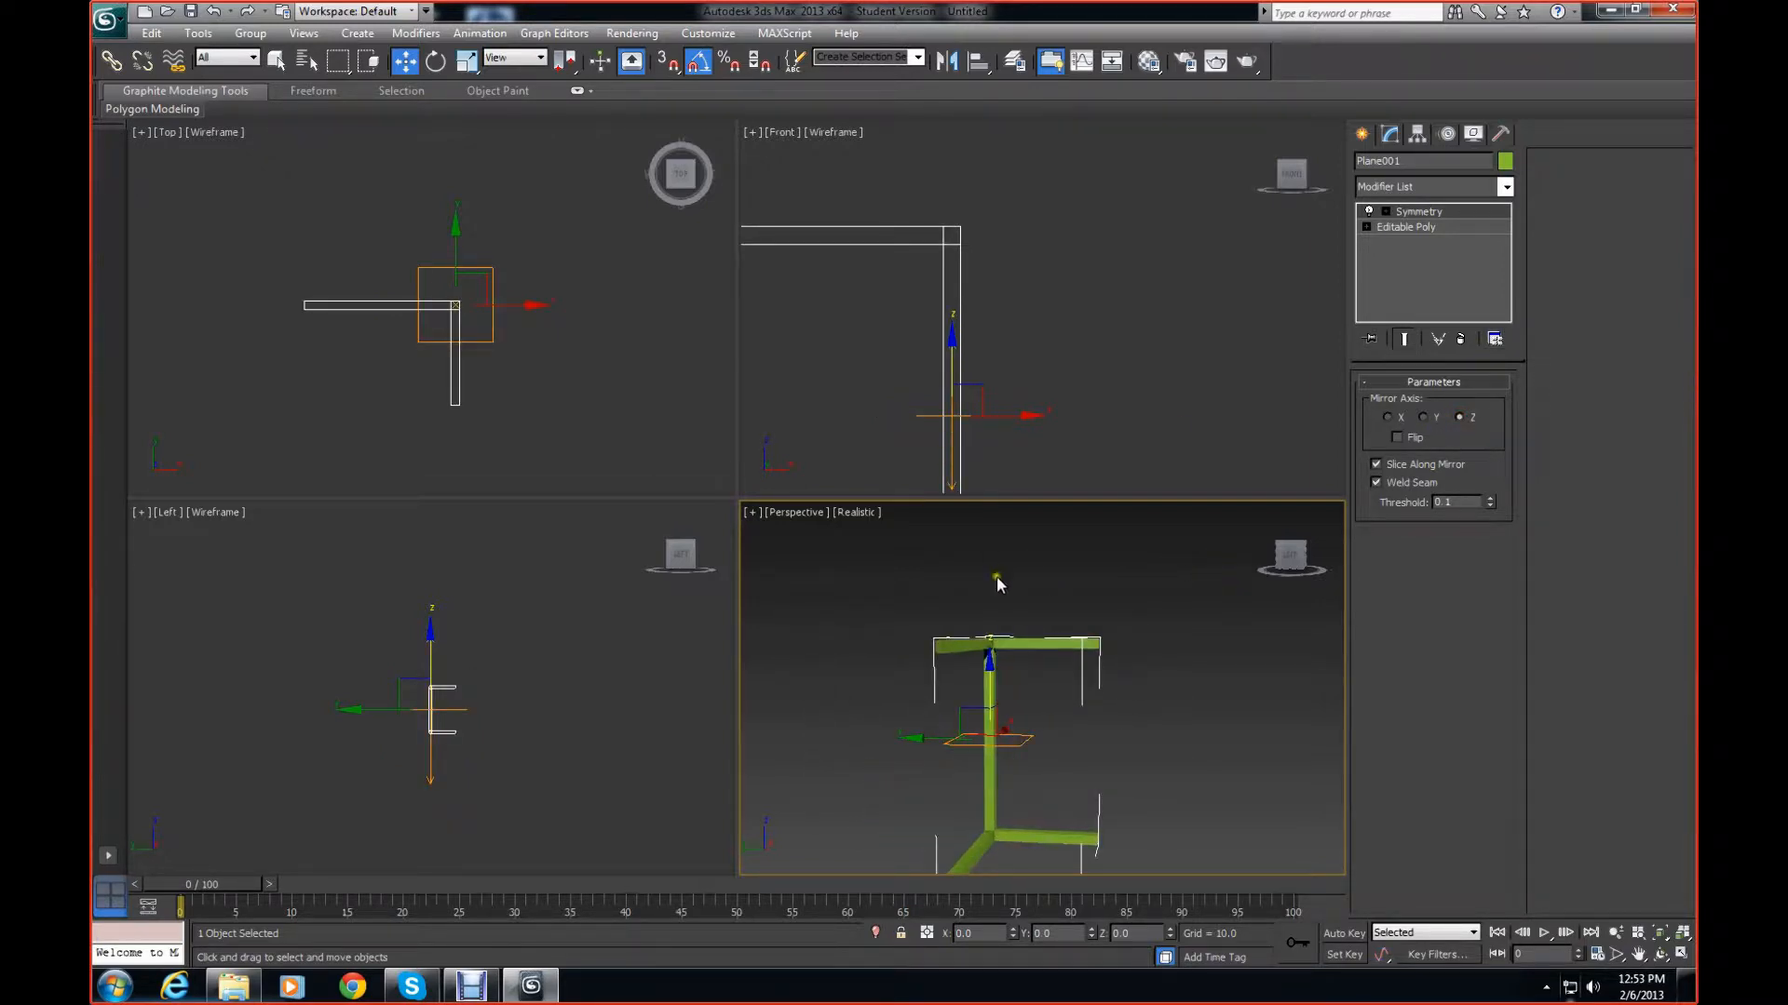
# Inspect the mirrored frame from the front and collapse the Symmetry modifier into the Editable Poly
pyautogui.moveTo(1004, 407); pyautogui.dragTo(1140, 281, button='middle')
pyautogui.scroll(-2, 1147, 276)
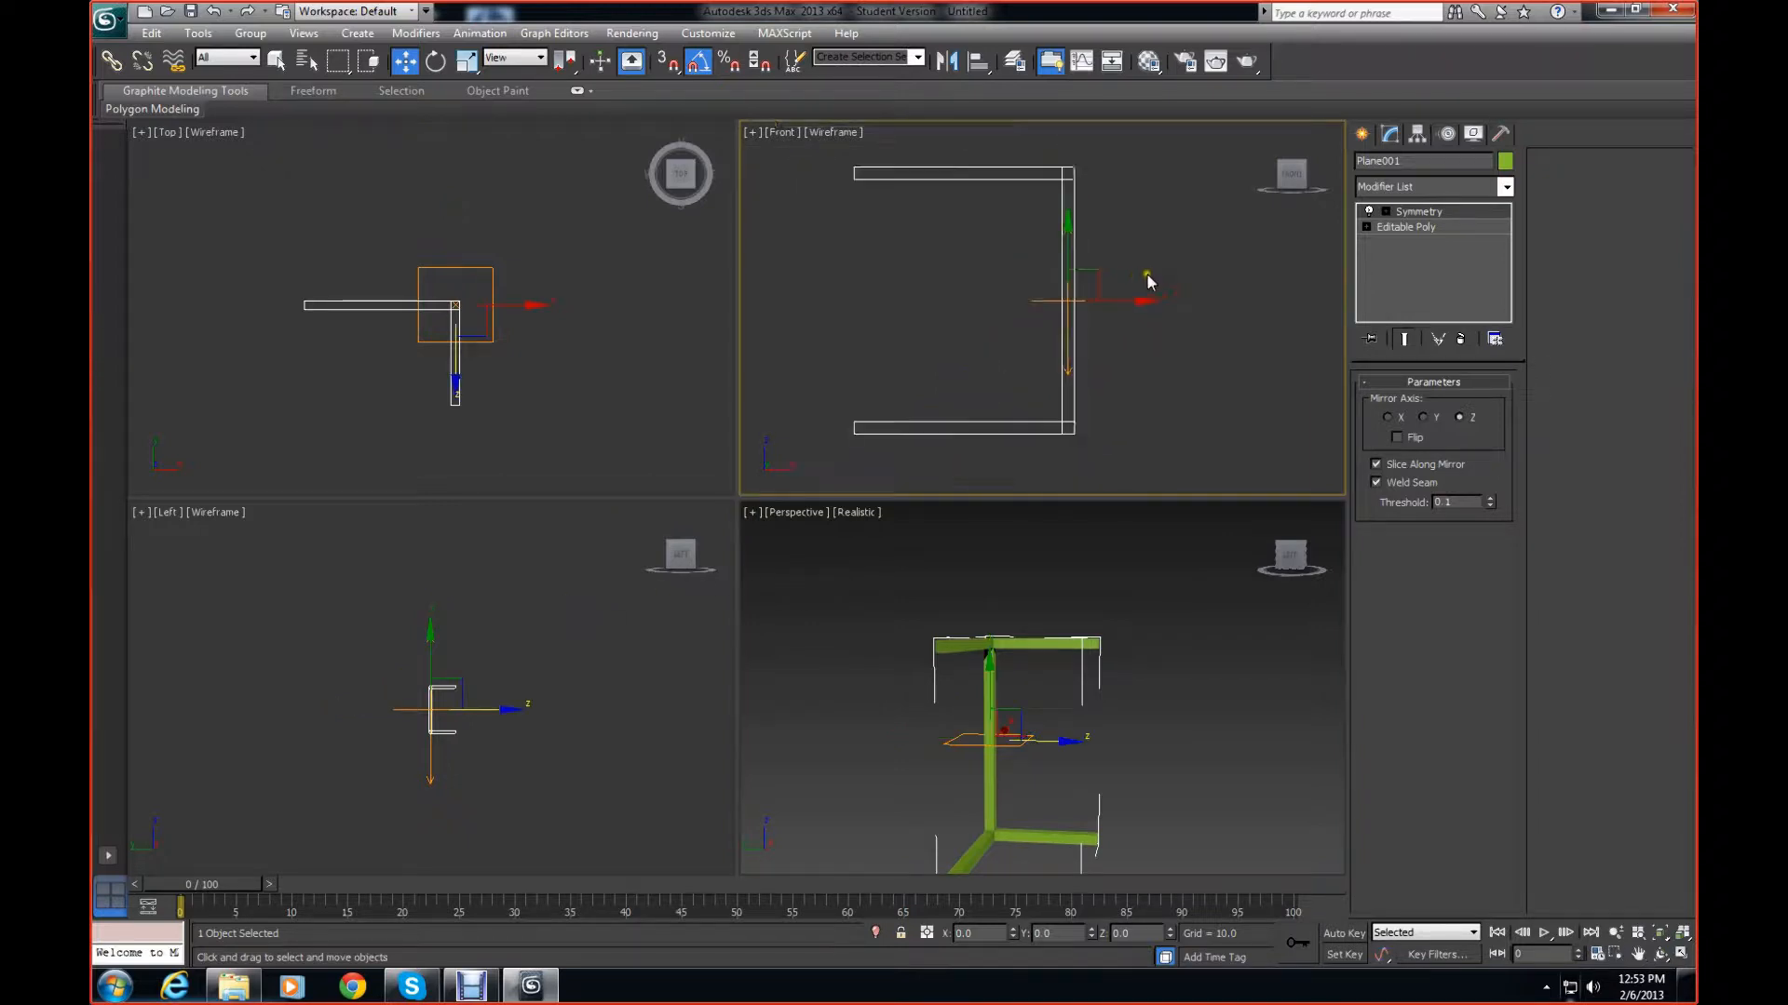
pyautogui.moveTo(1303, 549); pyautogui.dragTo(993, 571)
pyautogui.moveTo(1097, 707); pyautogui.dragTo(1123, 624, button='middle')
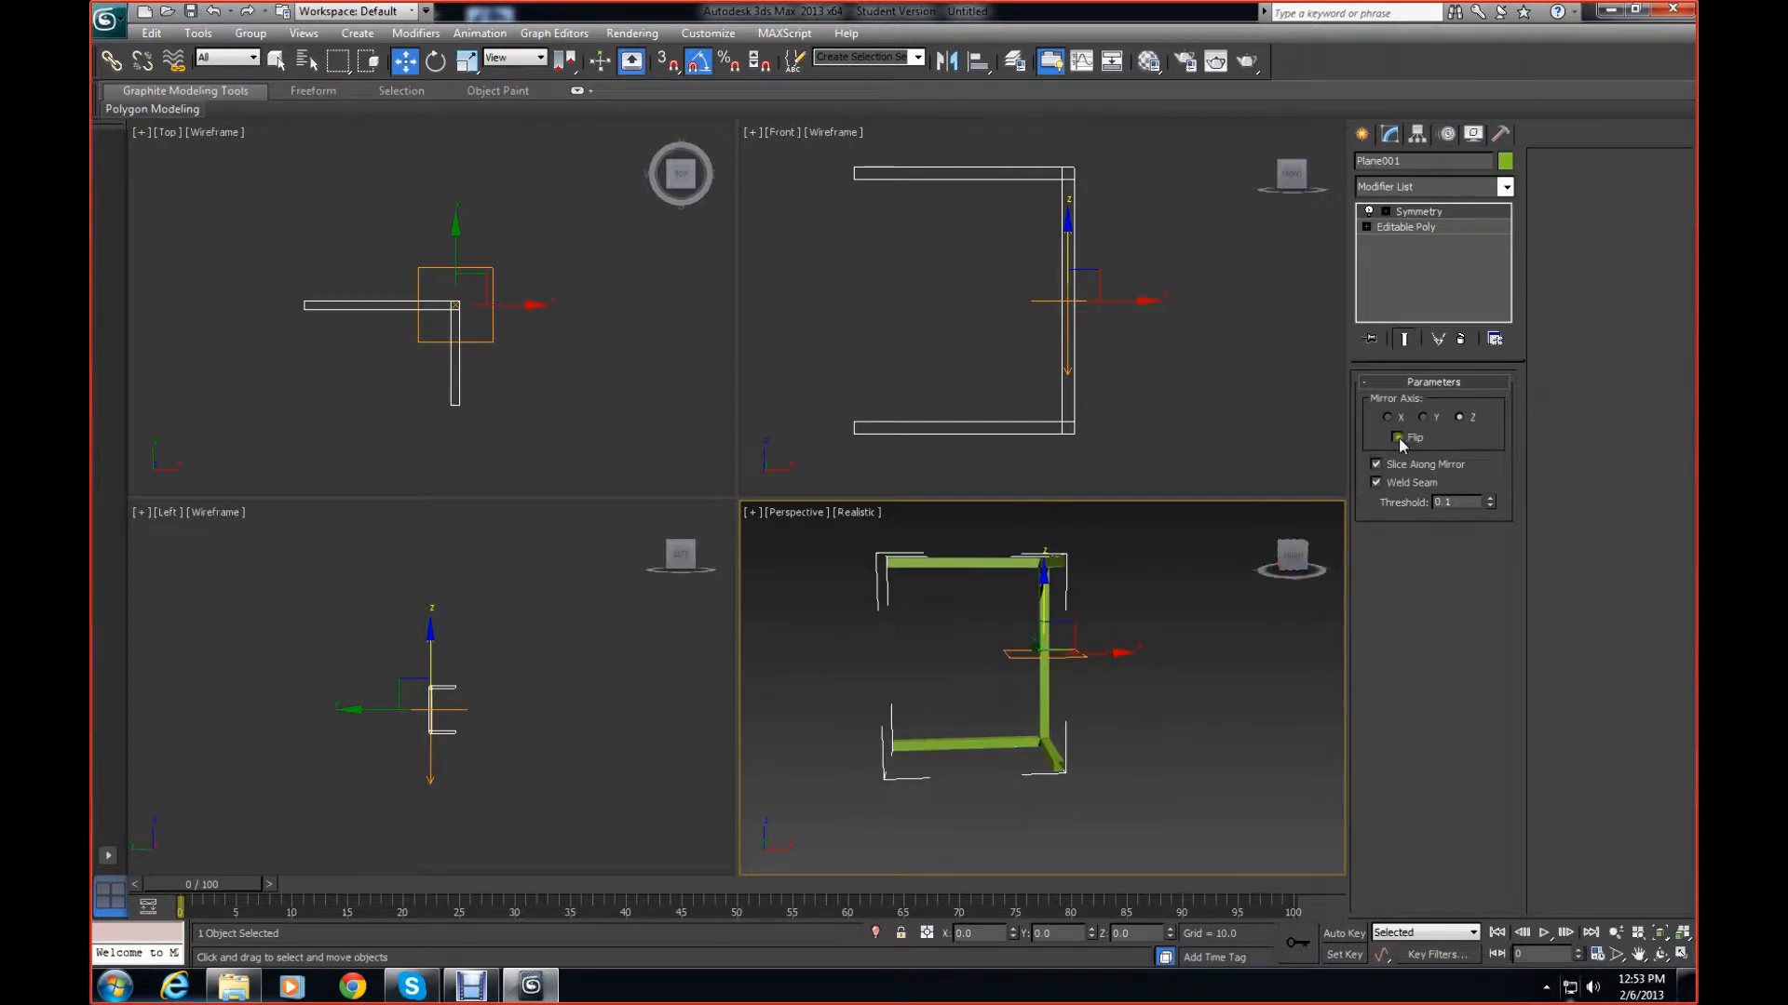
pyautogui.rightClick(1444, 227)
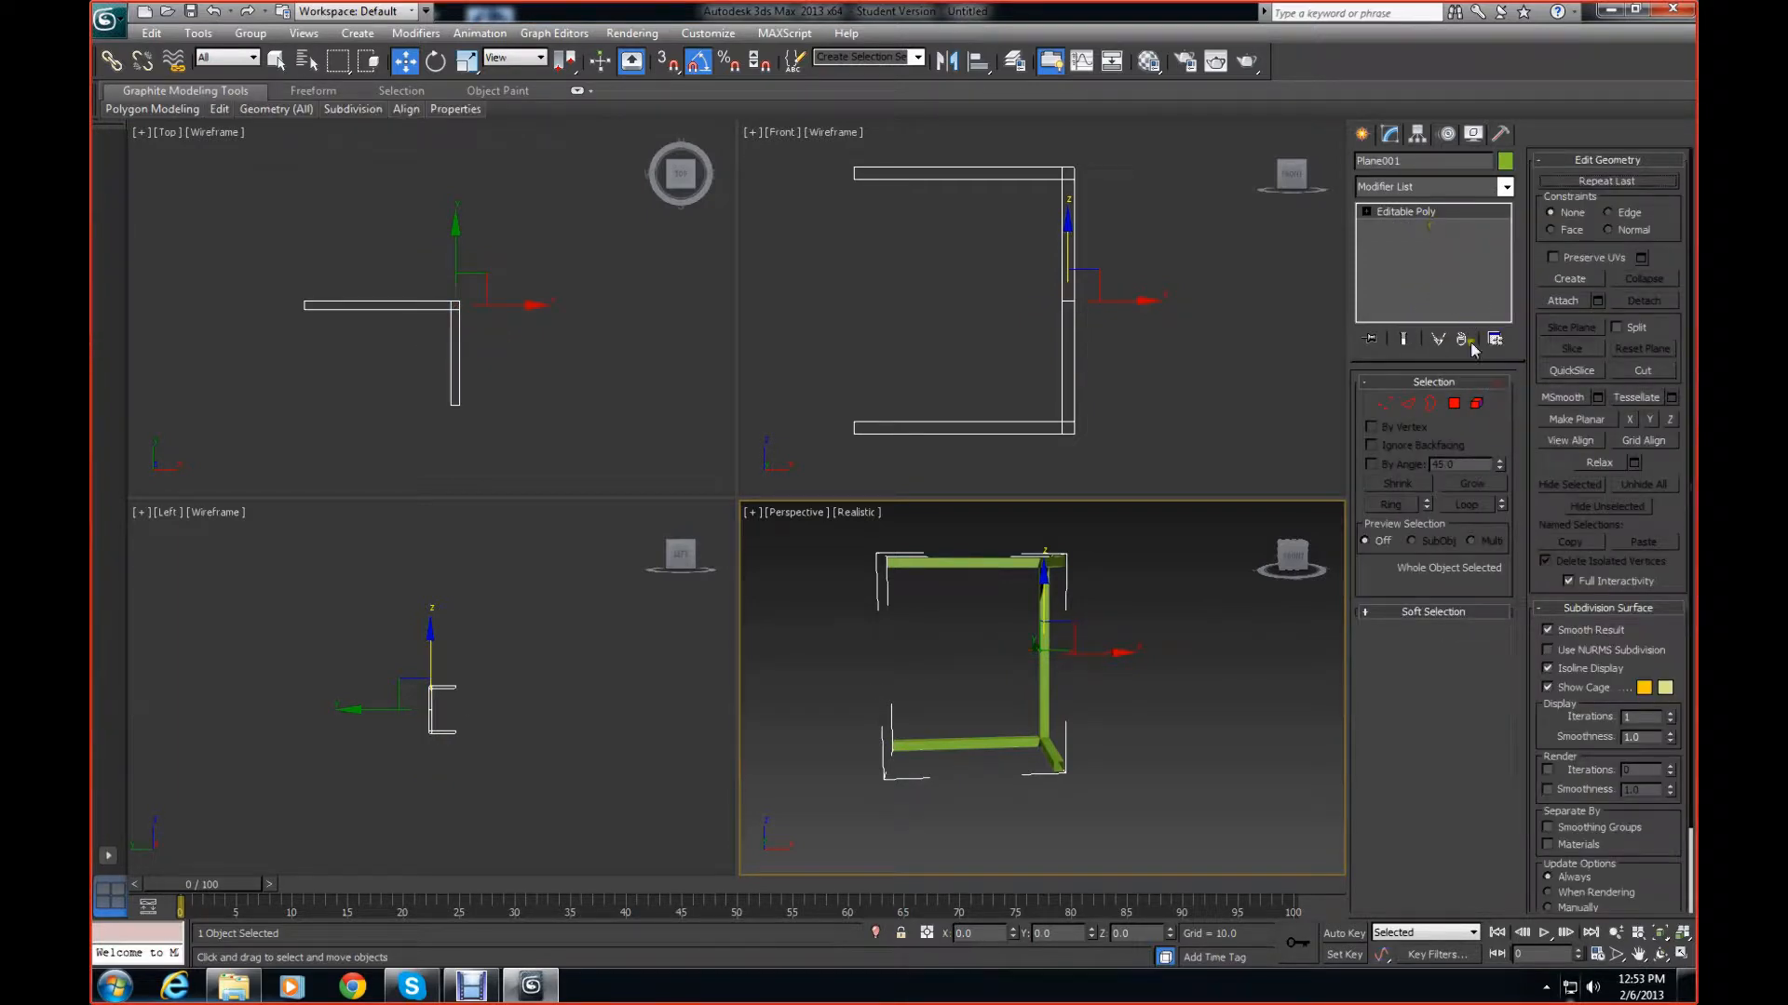
# Add another Symmetry modifier with mirror axis X, trying Flip and switching it off again
pyautogui.click(1504, 189)
pyautogui.moveTo(1506, 315); pyautogui.dragTo(1532, 755)
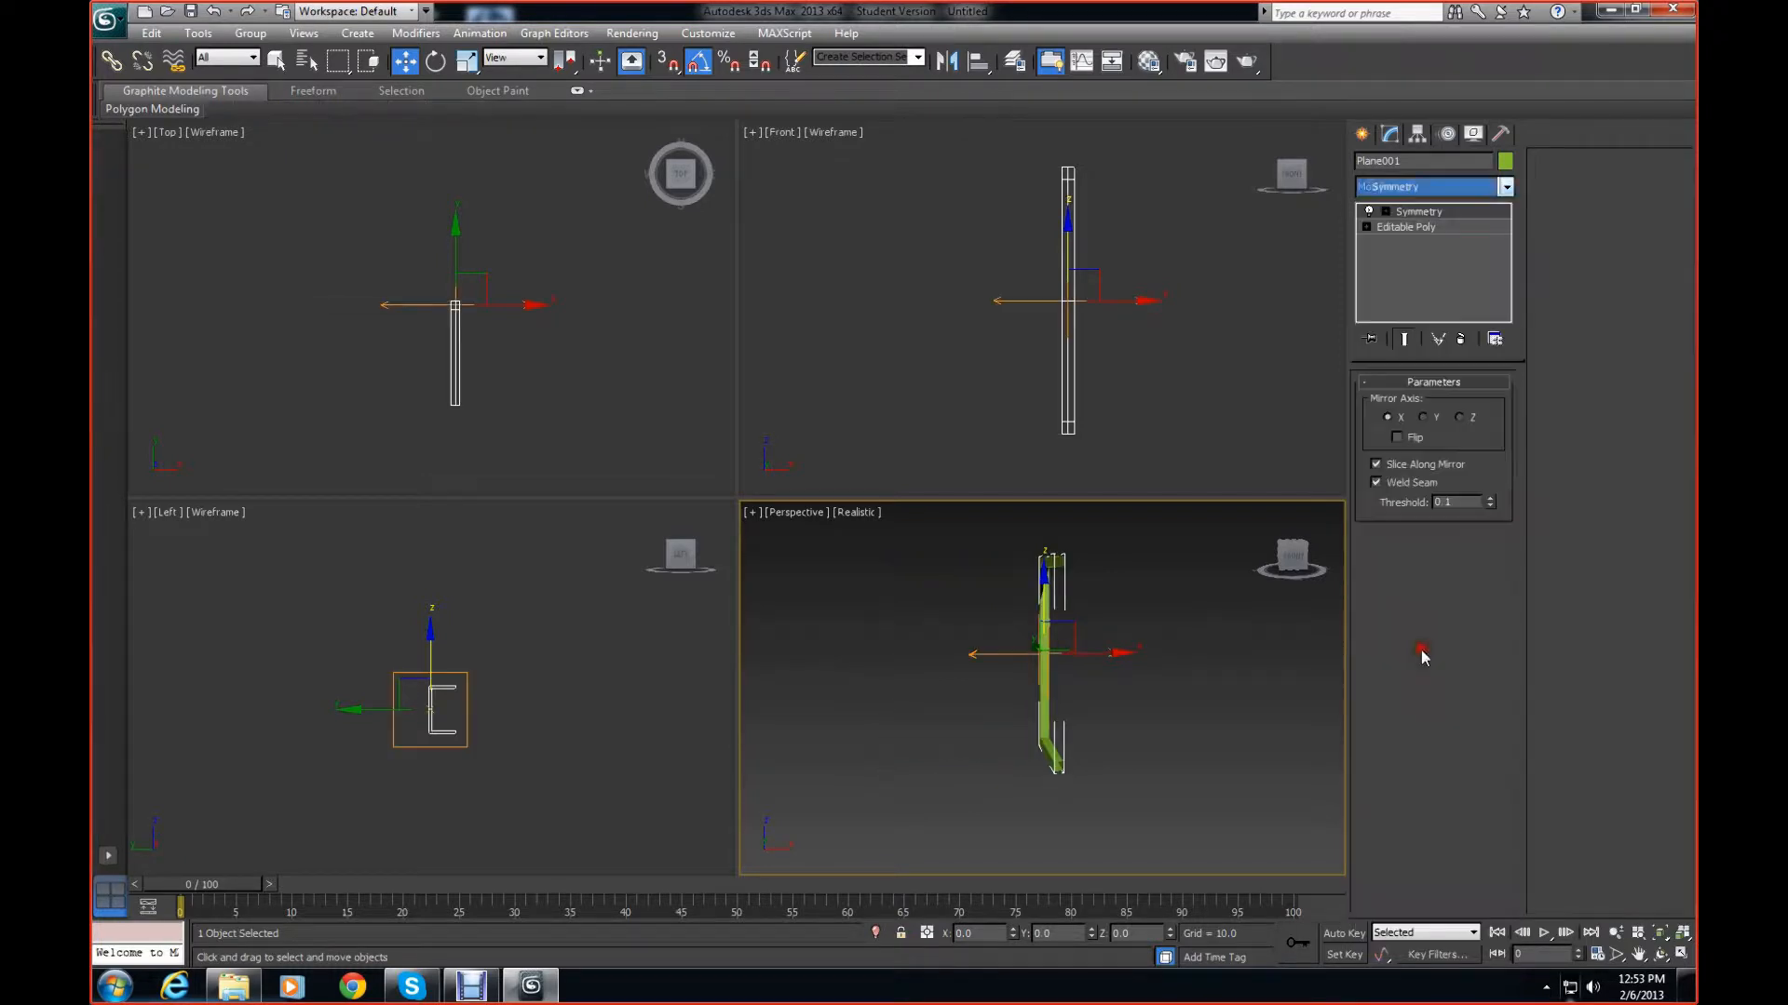
pyautogui.click(1426, 652)
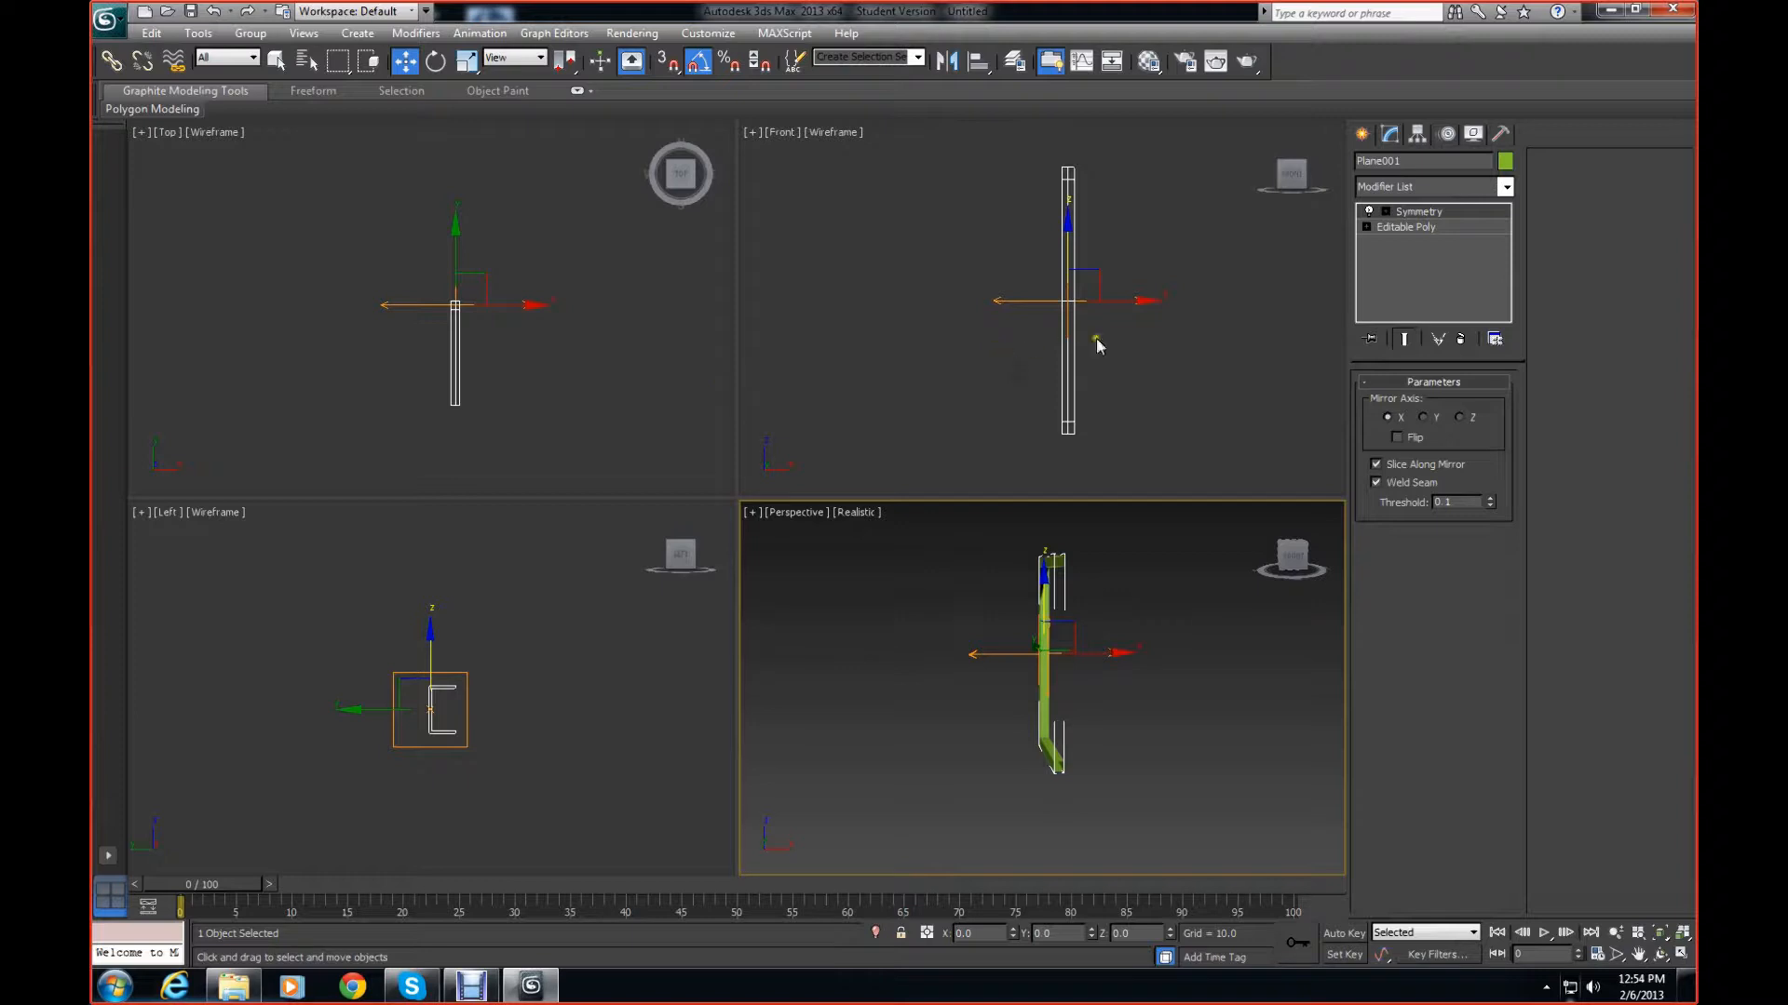
pyautogui.click(1398, 436)
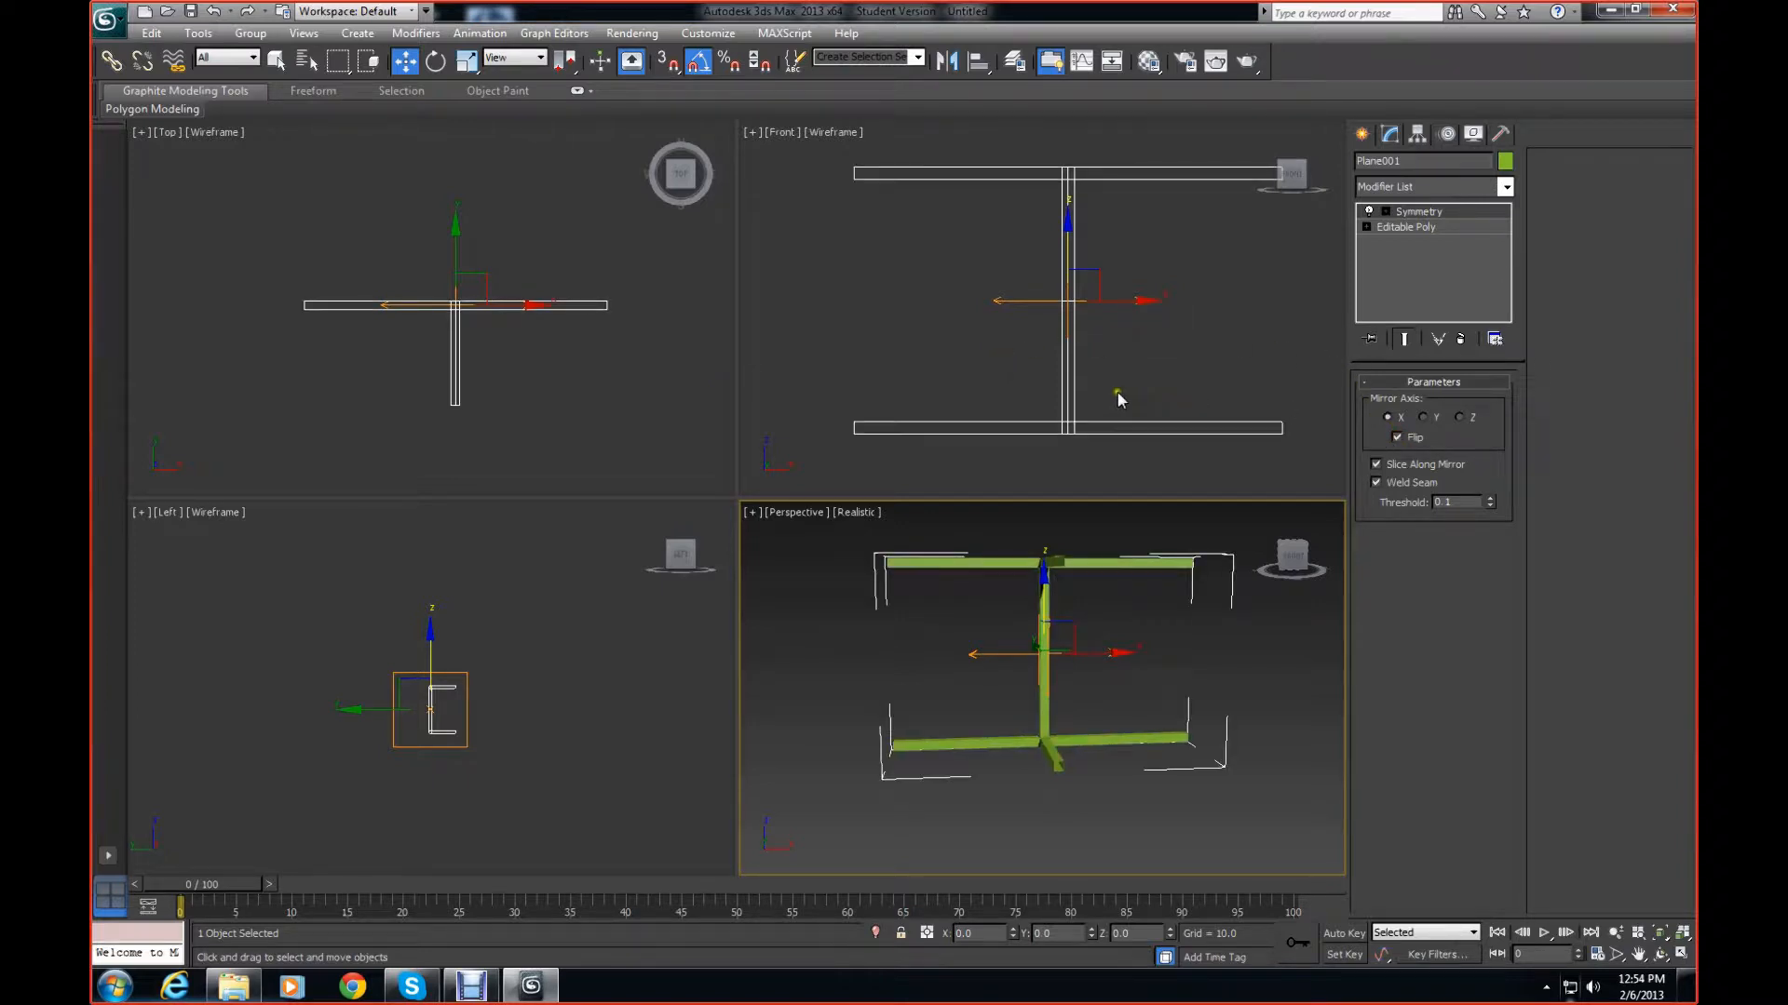
pyautogui.click(1397, 436)
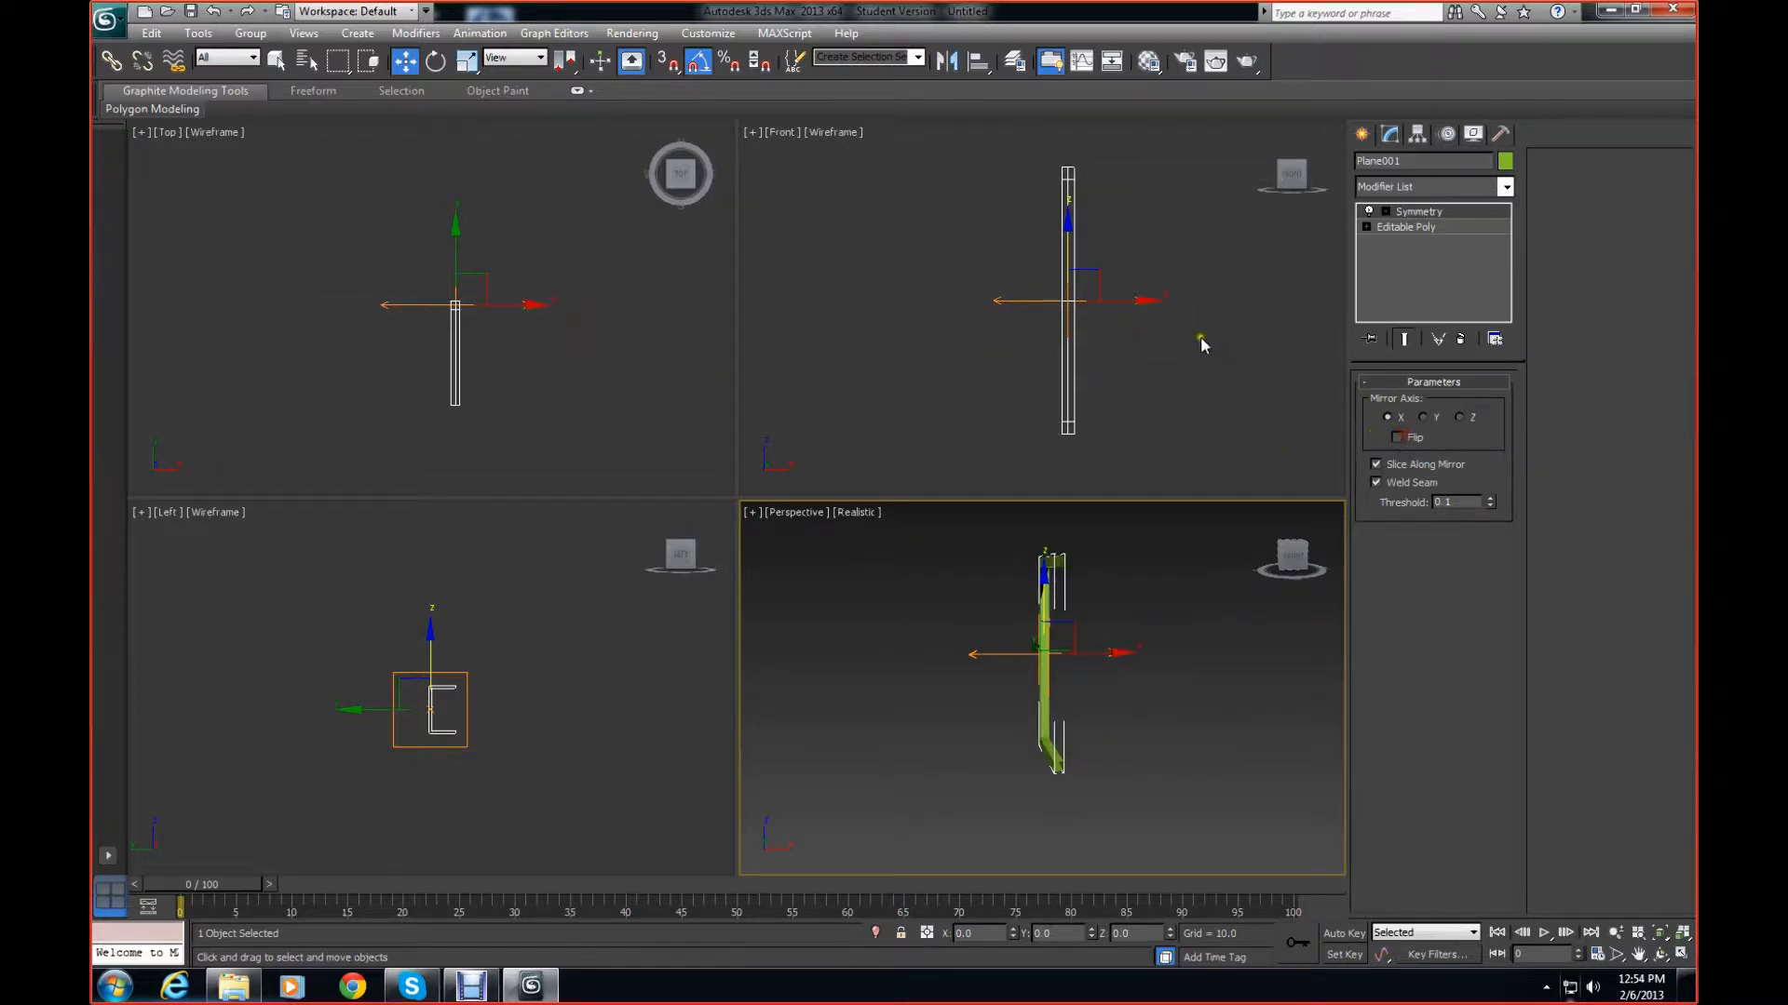
# Move the Symmetry modifier's mirror plane along X to about -923 to form a closed rectangular frame with four legs
pyautogui.moveTo(1199, 343); pyautogui.dragTo(1090, 346, button='middle')
pyautogui.click(1385, 211)
pyautogui.click(1409, 227)
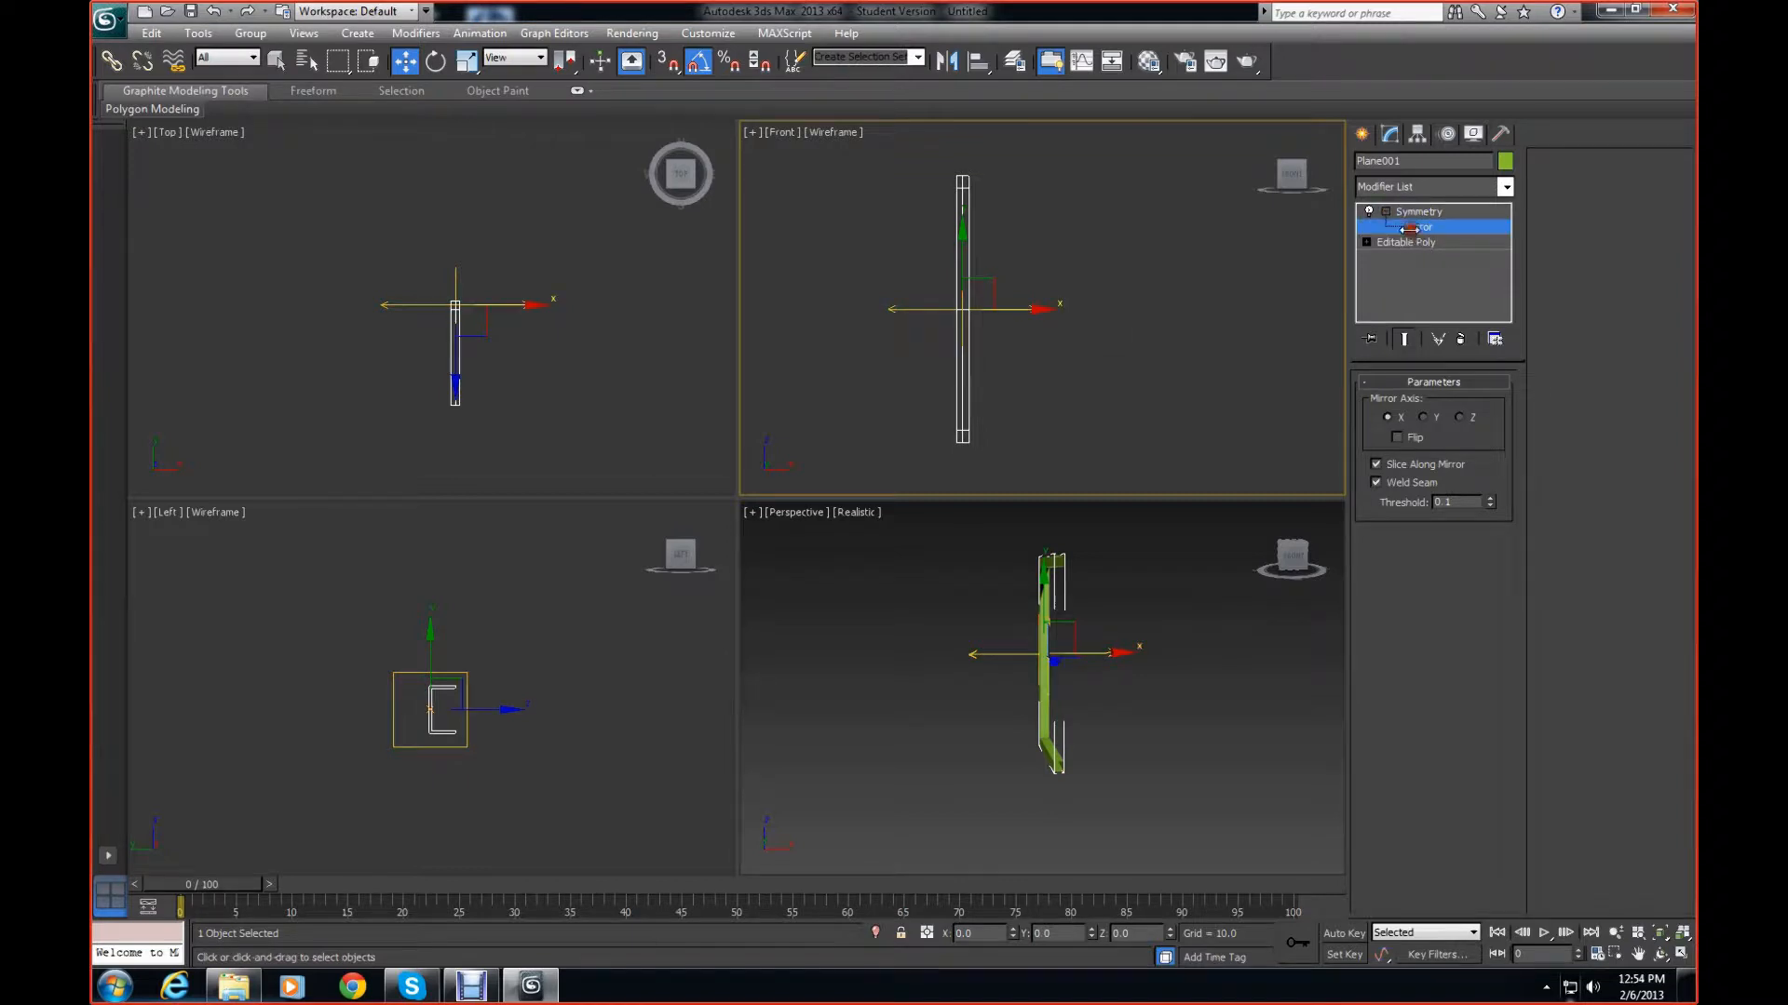
pyautogui.moveTo(1125, 296); pyautogui.dragTo(1000, 307)
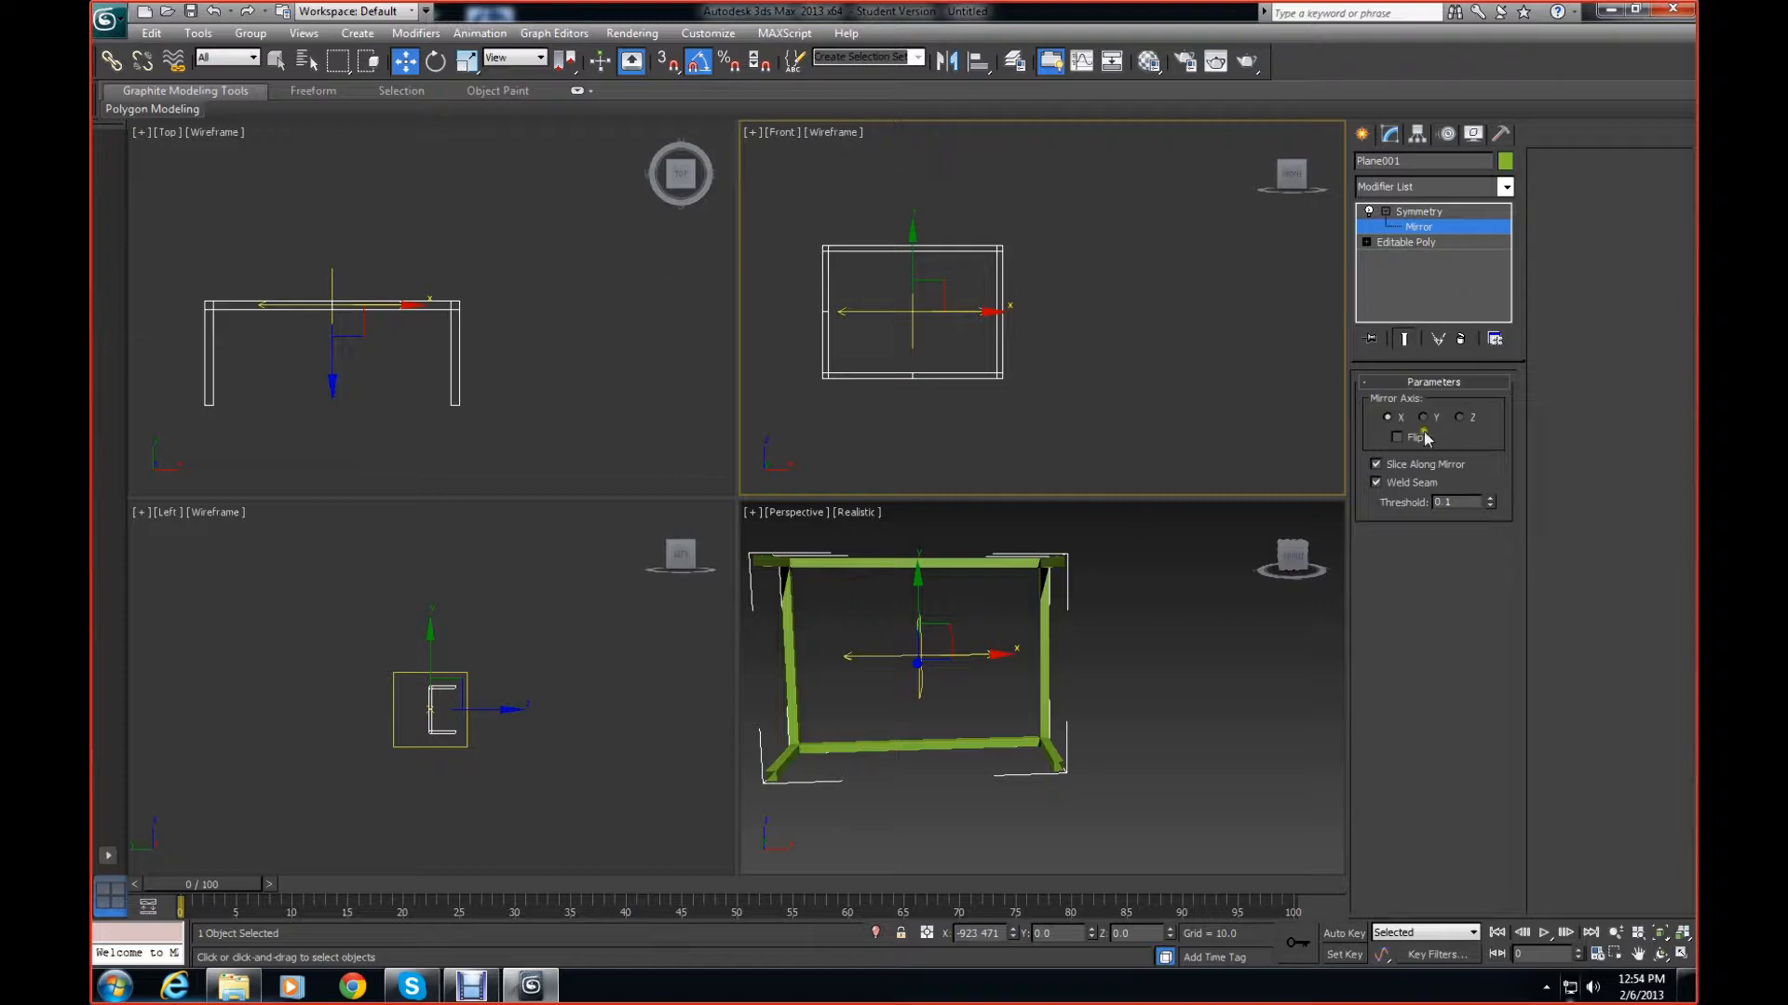
# Collapse the whole modifier stack into the Editable Poly and browse the available modifiers for the frame
pyautogui.rightClick(1457, 228)
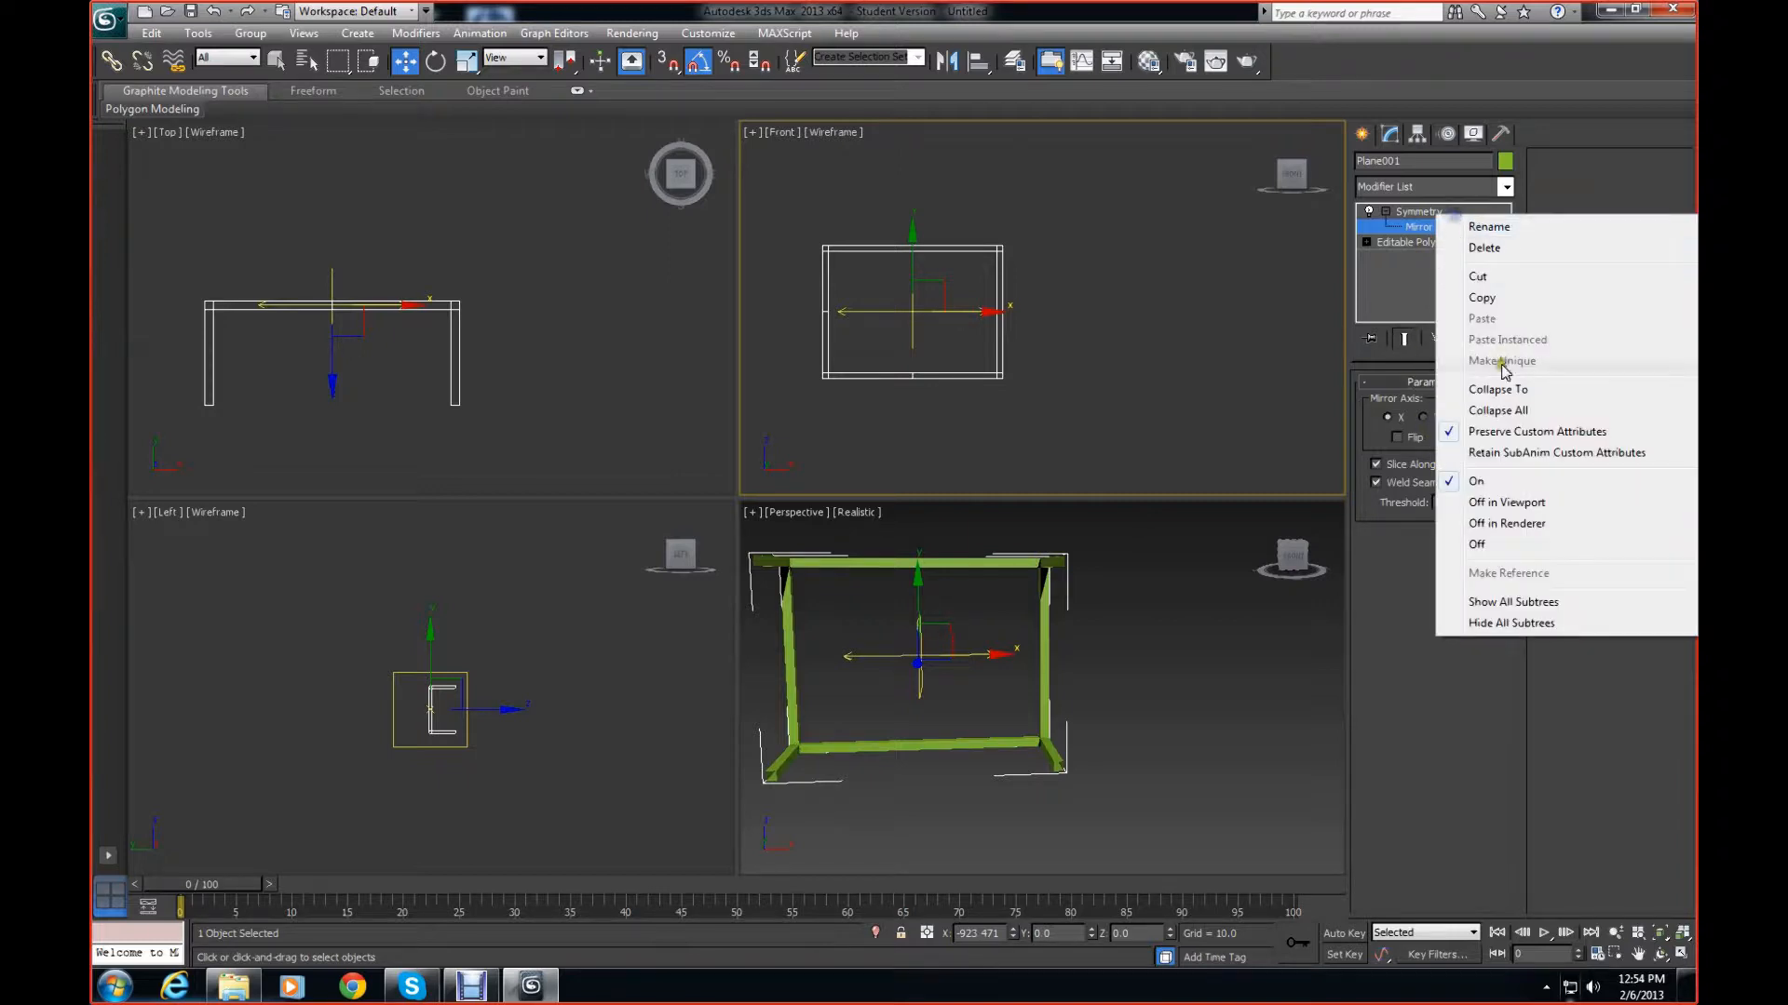
pyautogui.click(1480, 403)
pyautogui.click(1505, 187)
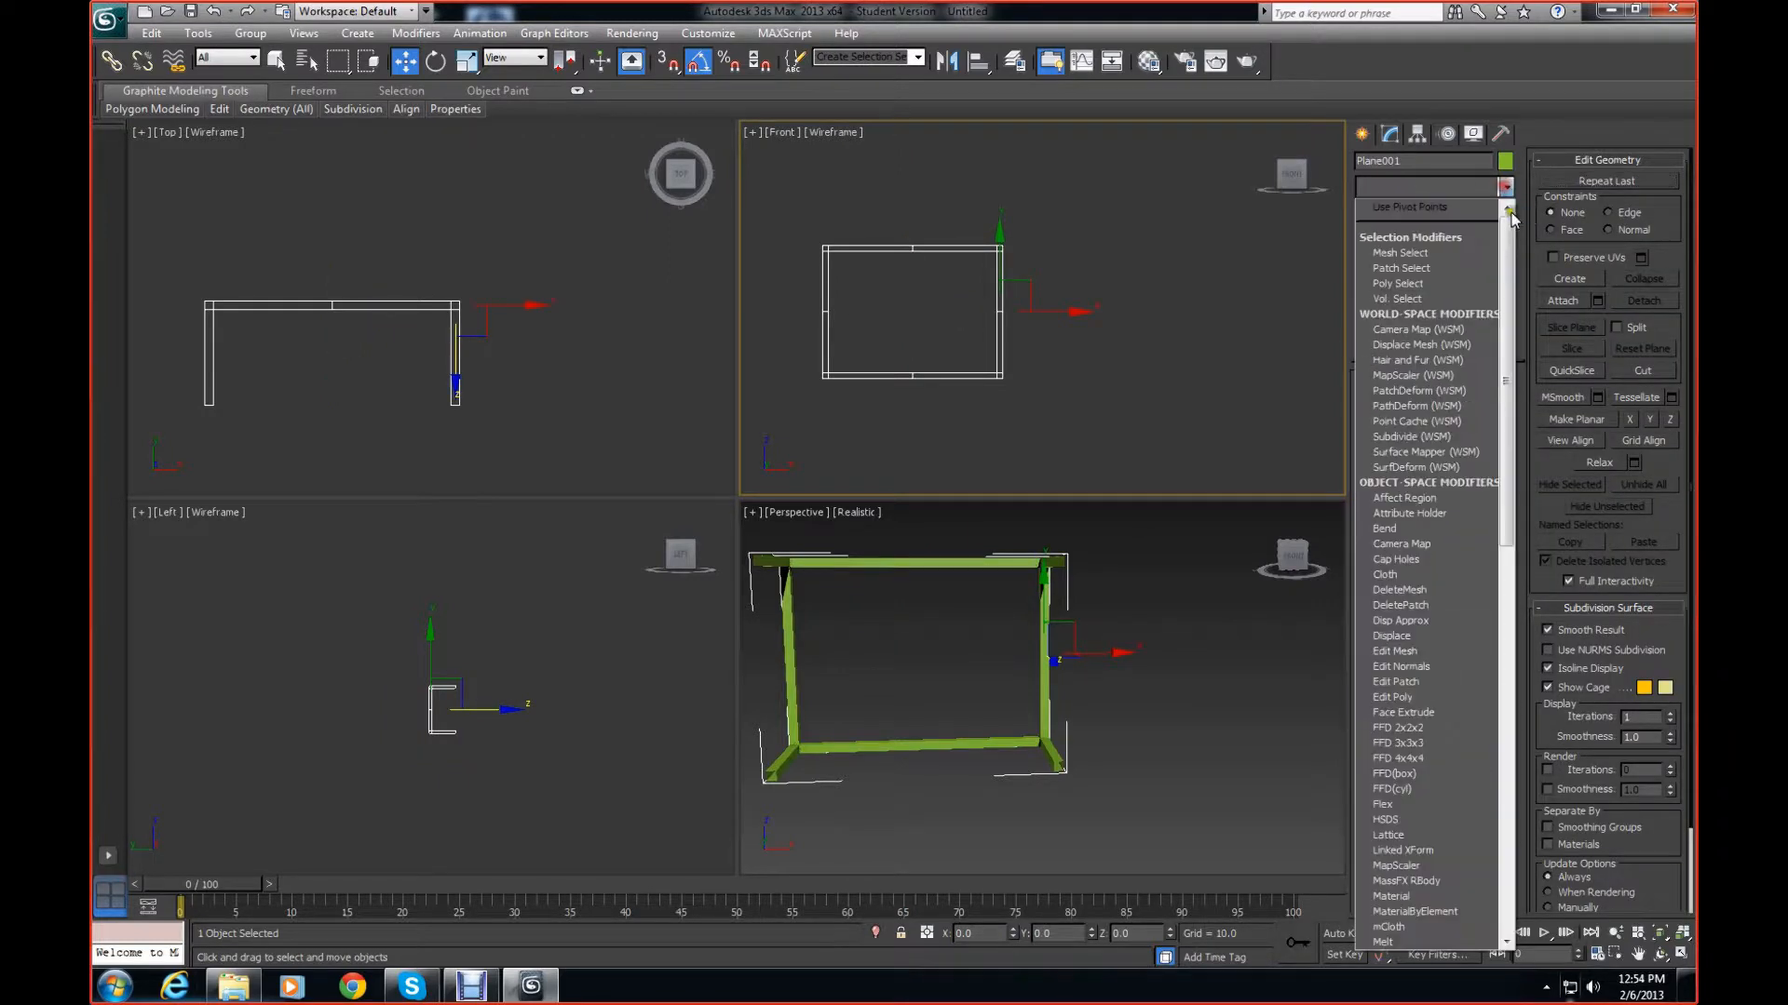
pyautogui.scroll(-15, 1429, 652)
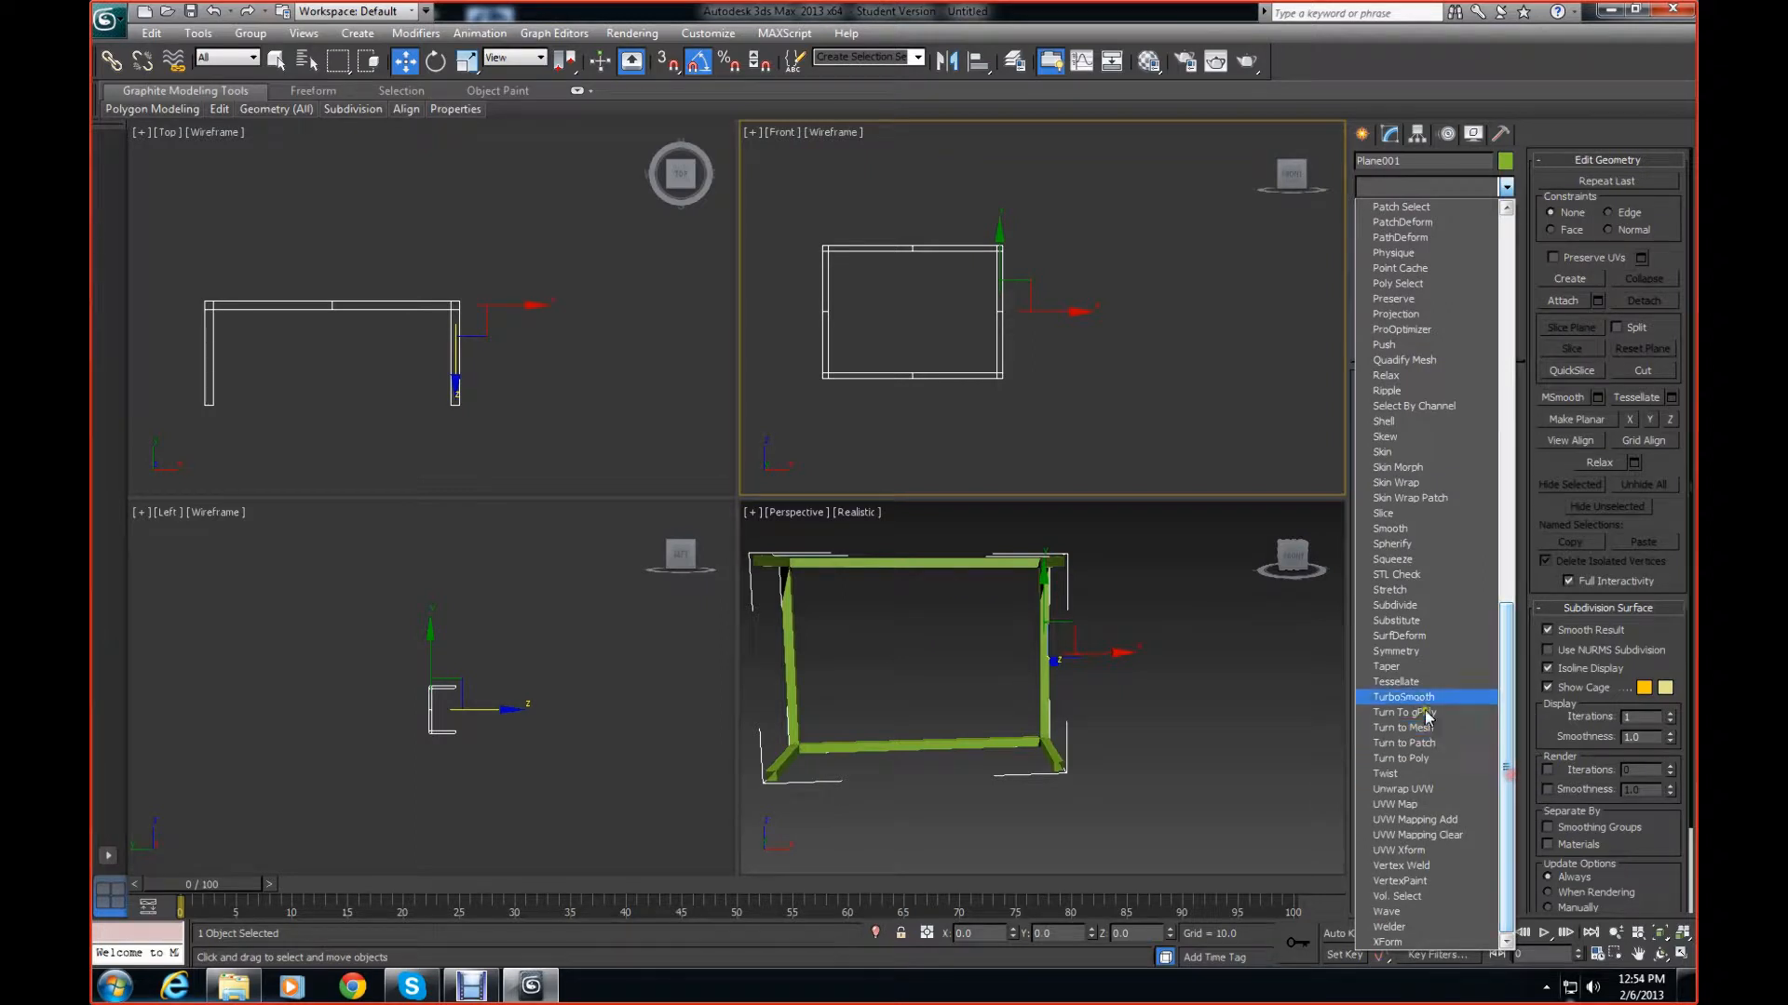
# Add a Symmetry modifier to the frame with the mirror axis set to Y and Flip off
pyautogui.click(1417, 652)
pyautogui.click(1422, 417)
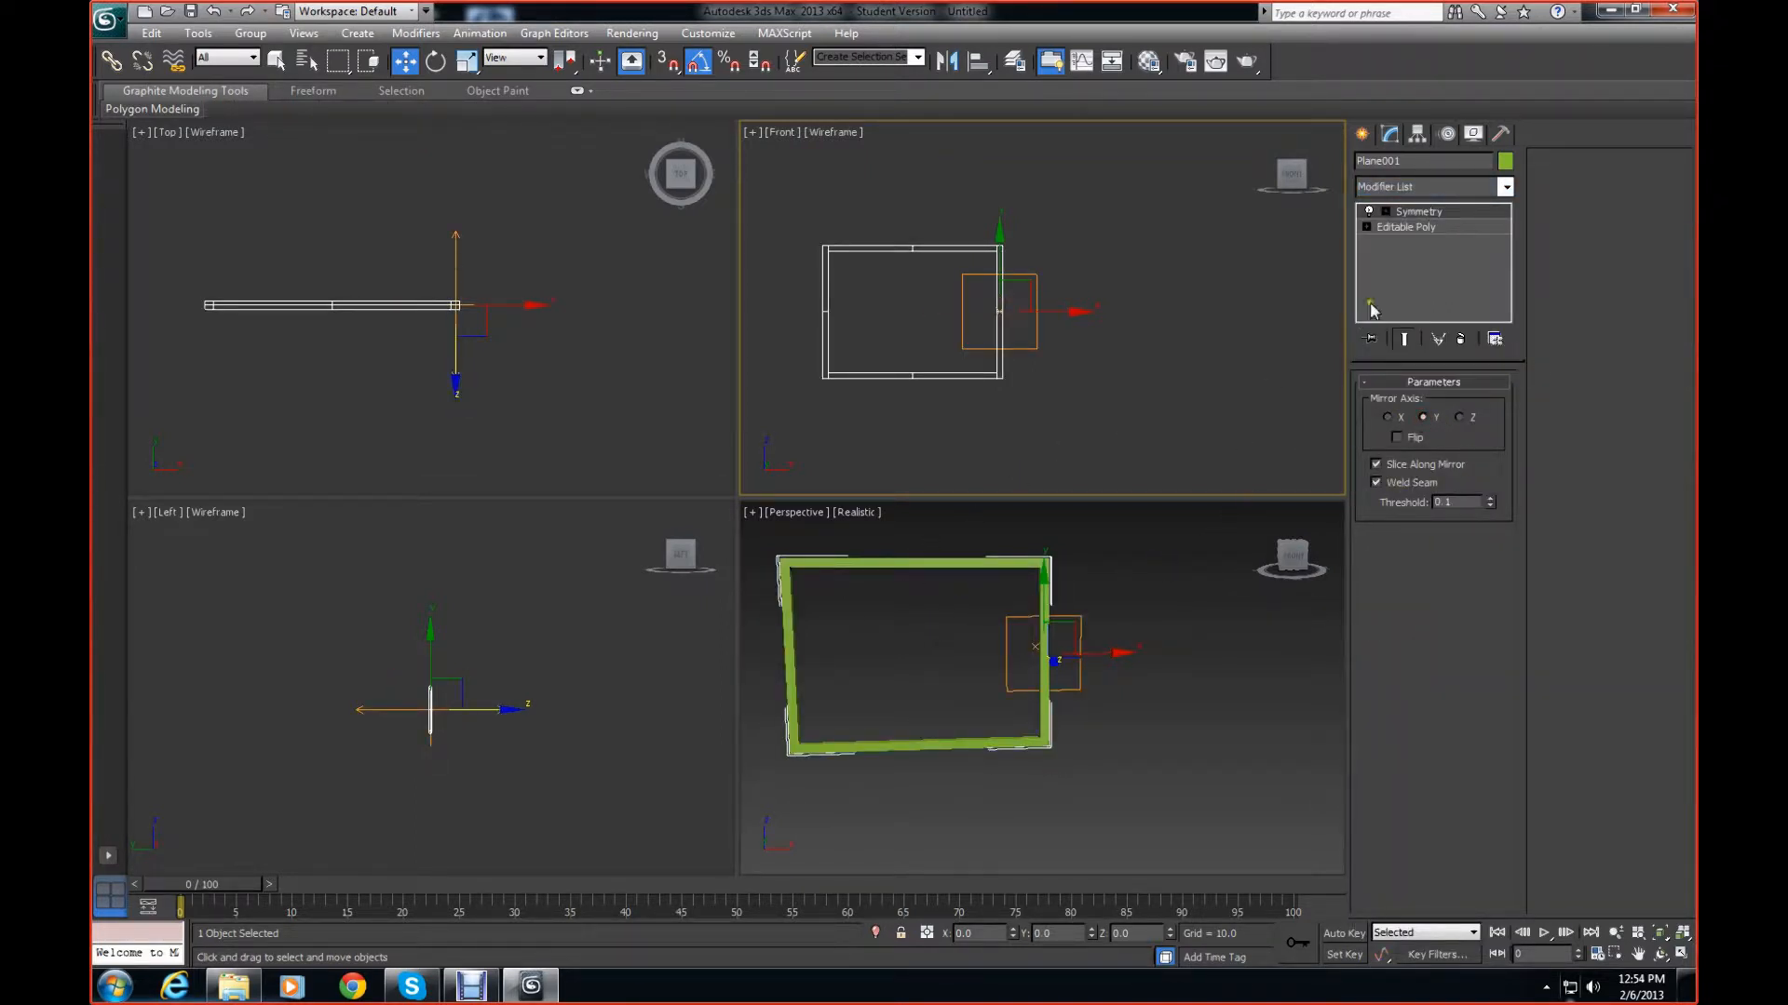
pyautogui.click(1386, 212)
pyautogui.click(1395, 437)
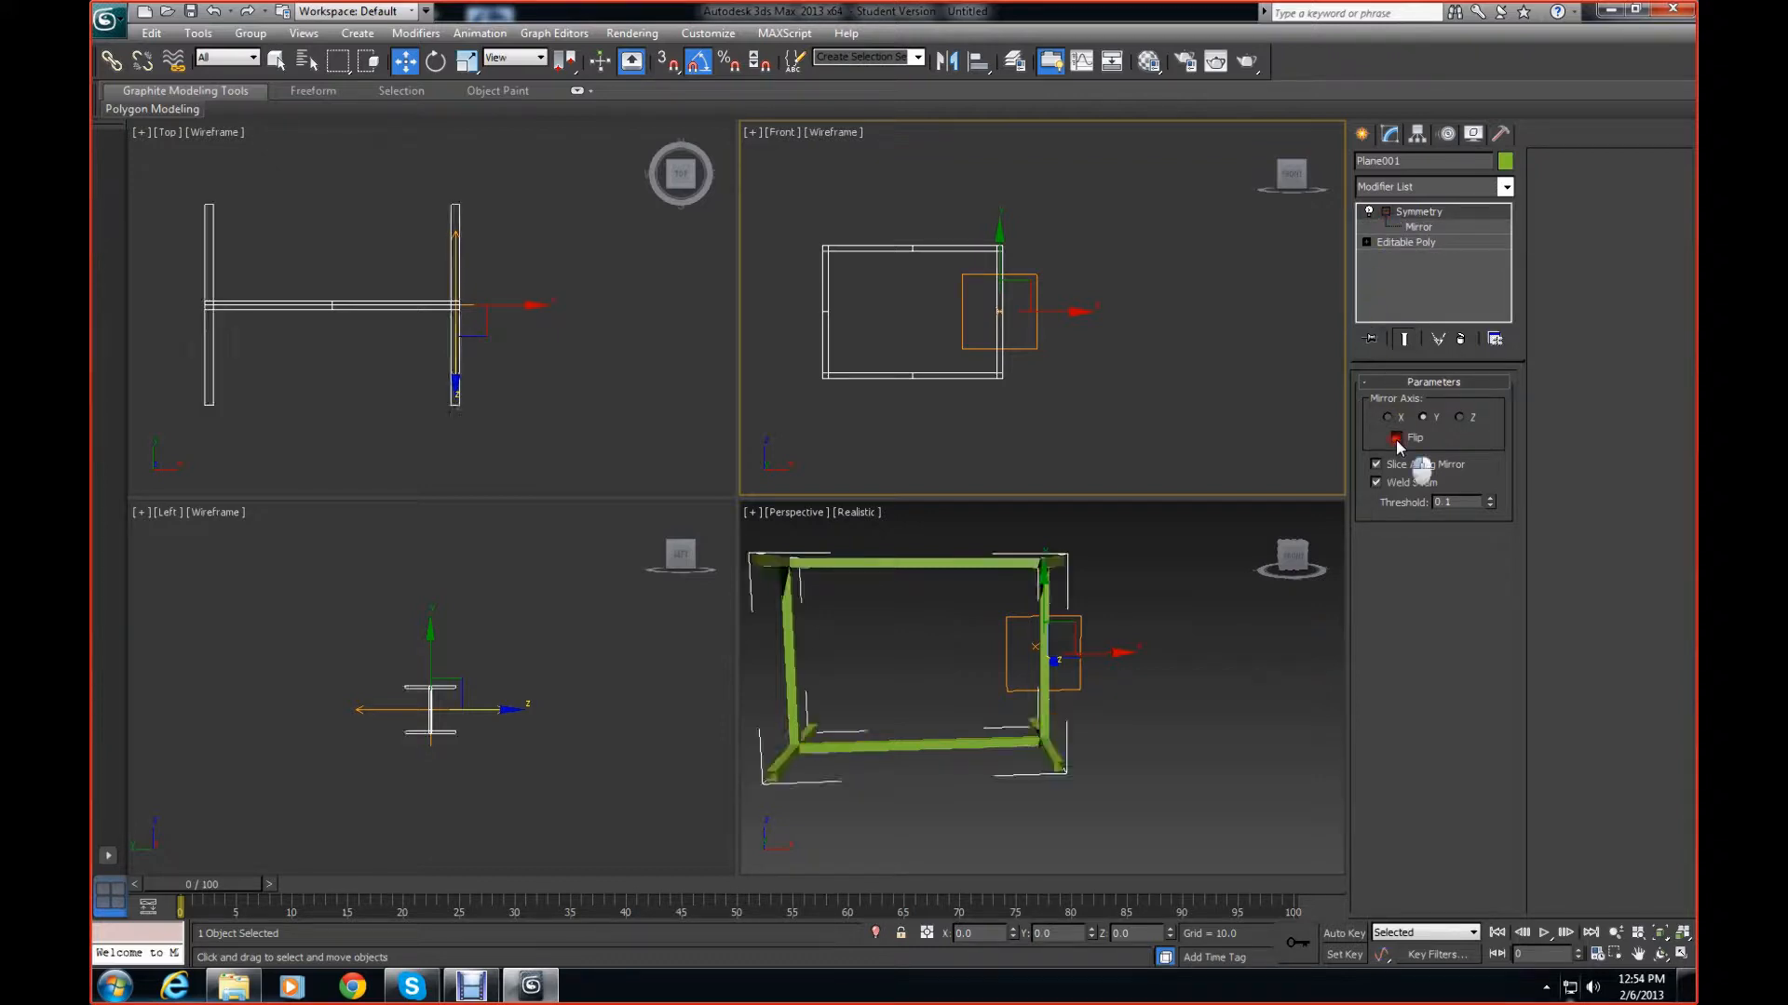
pyautogui.click(1397, 437)
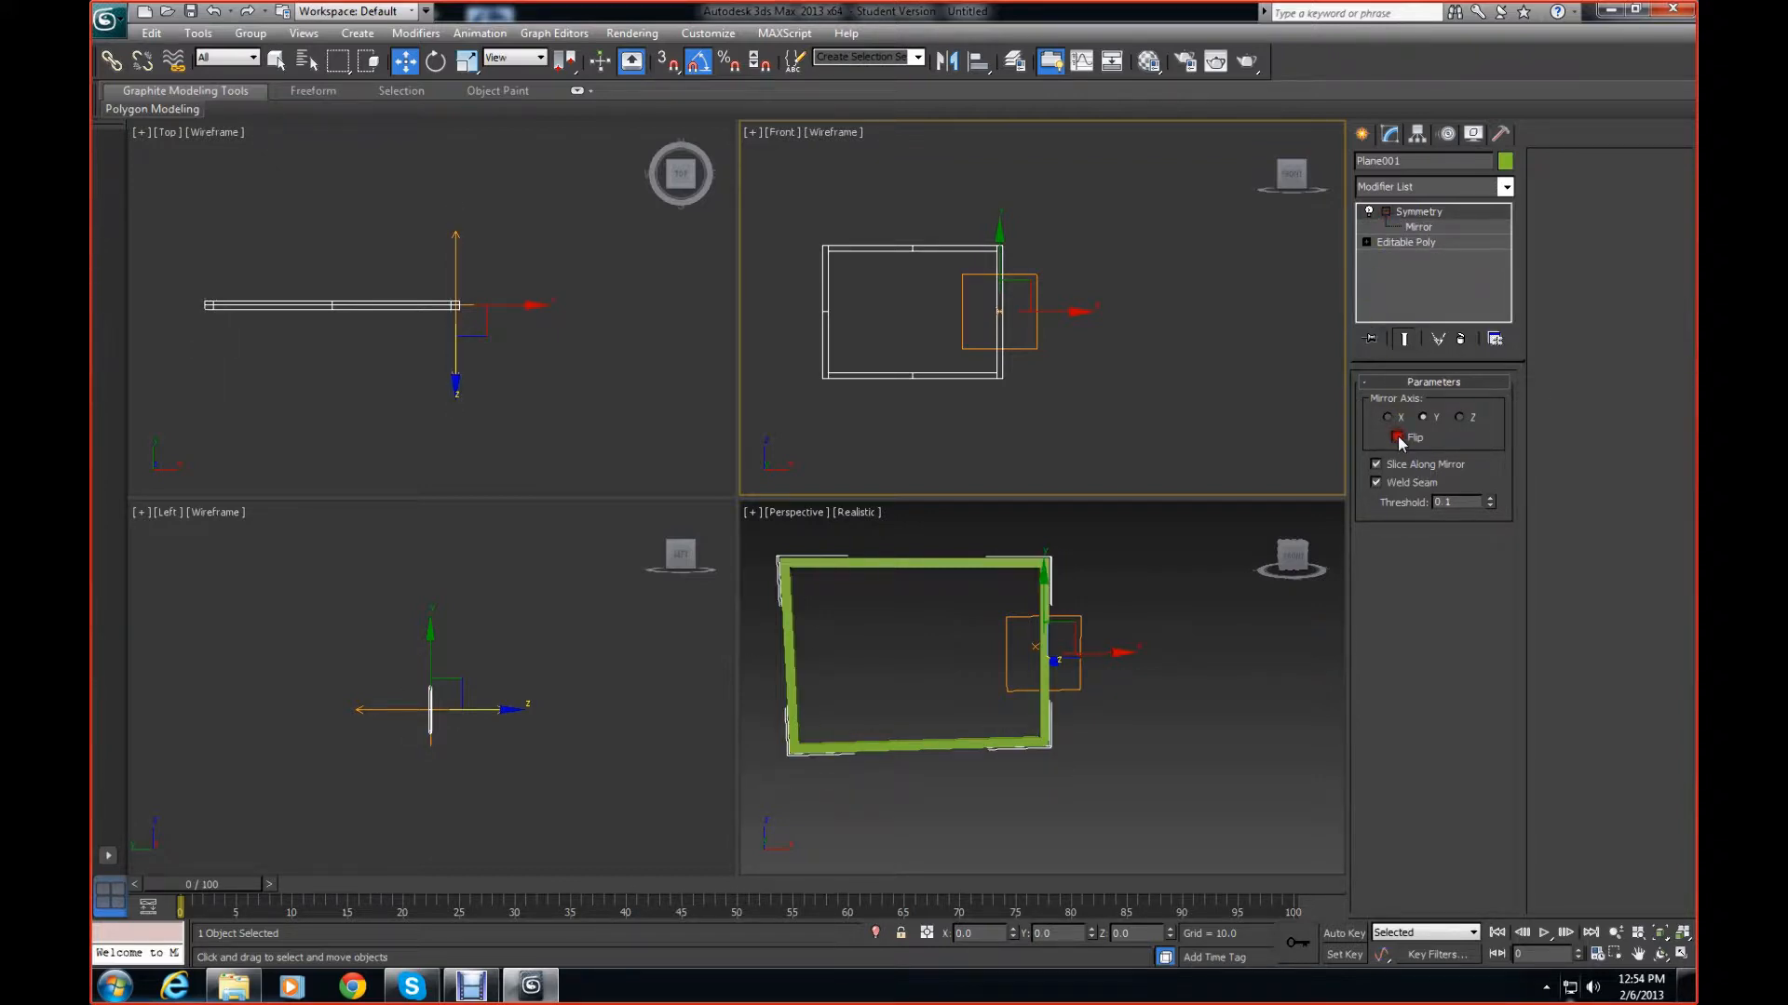
pyautogui.click(539, 367)
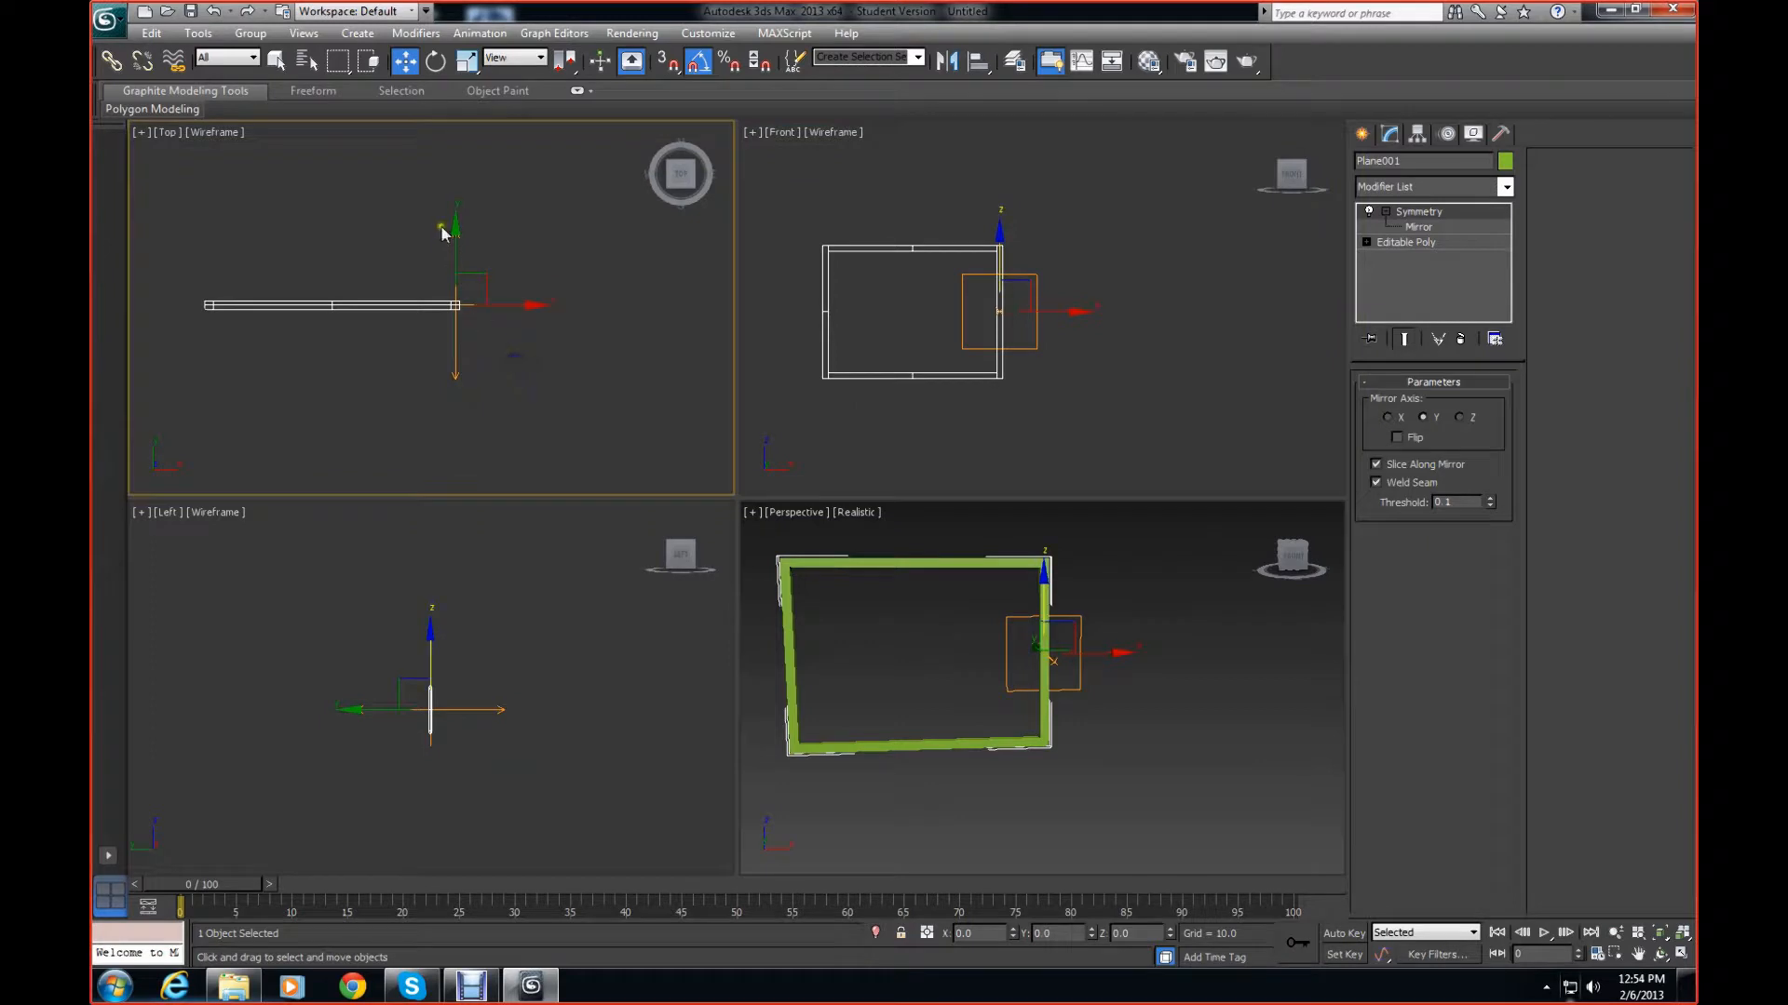
pyautogui.moveTo(456, 225); pyautogui.dragTo(461, 263)
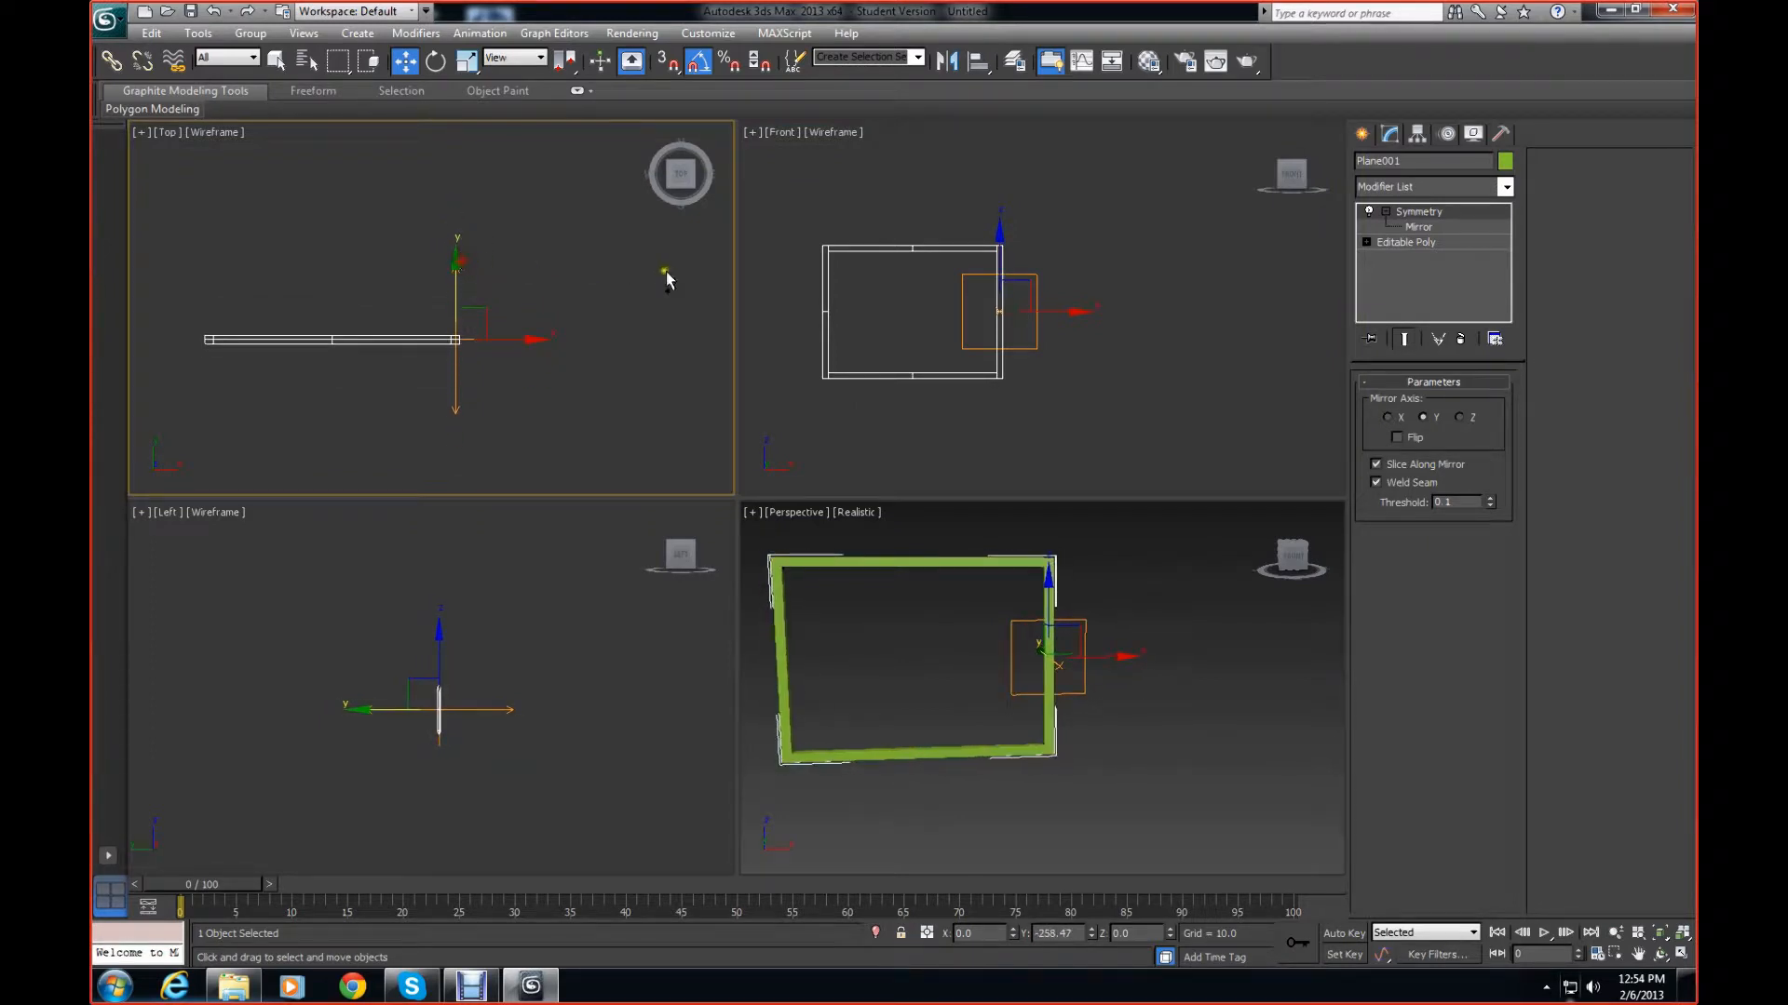
pyautogui.hotkey('ctrl', 'z')
# Move the Symmetry mirror plane in the Top view to about -675 in Y to form a closed box frame, and collapse the stack to Editable Poly
pyautogui.click(1432, 229)
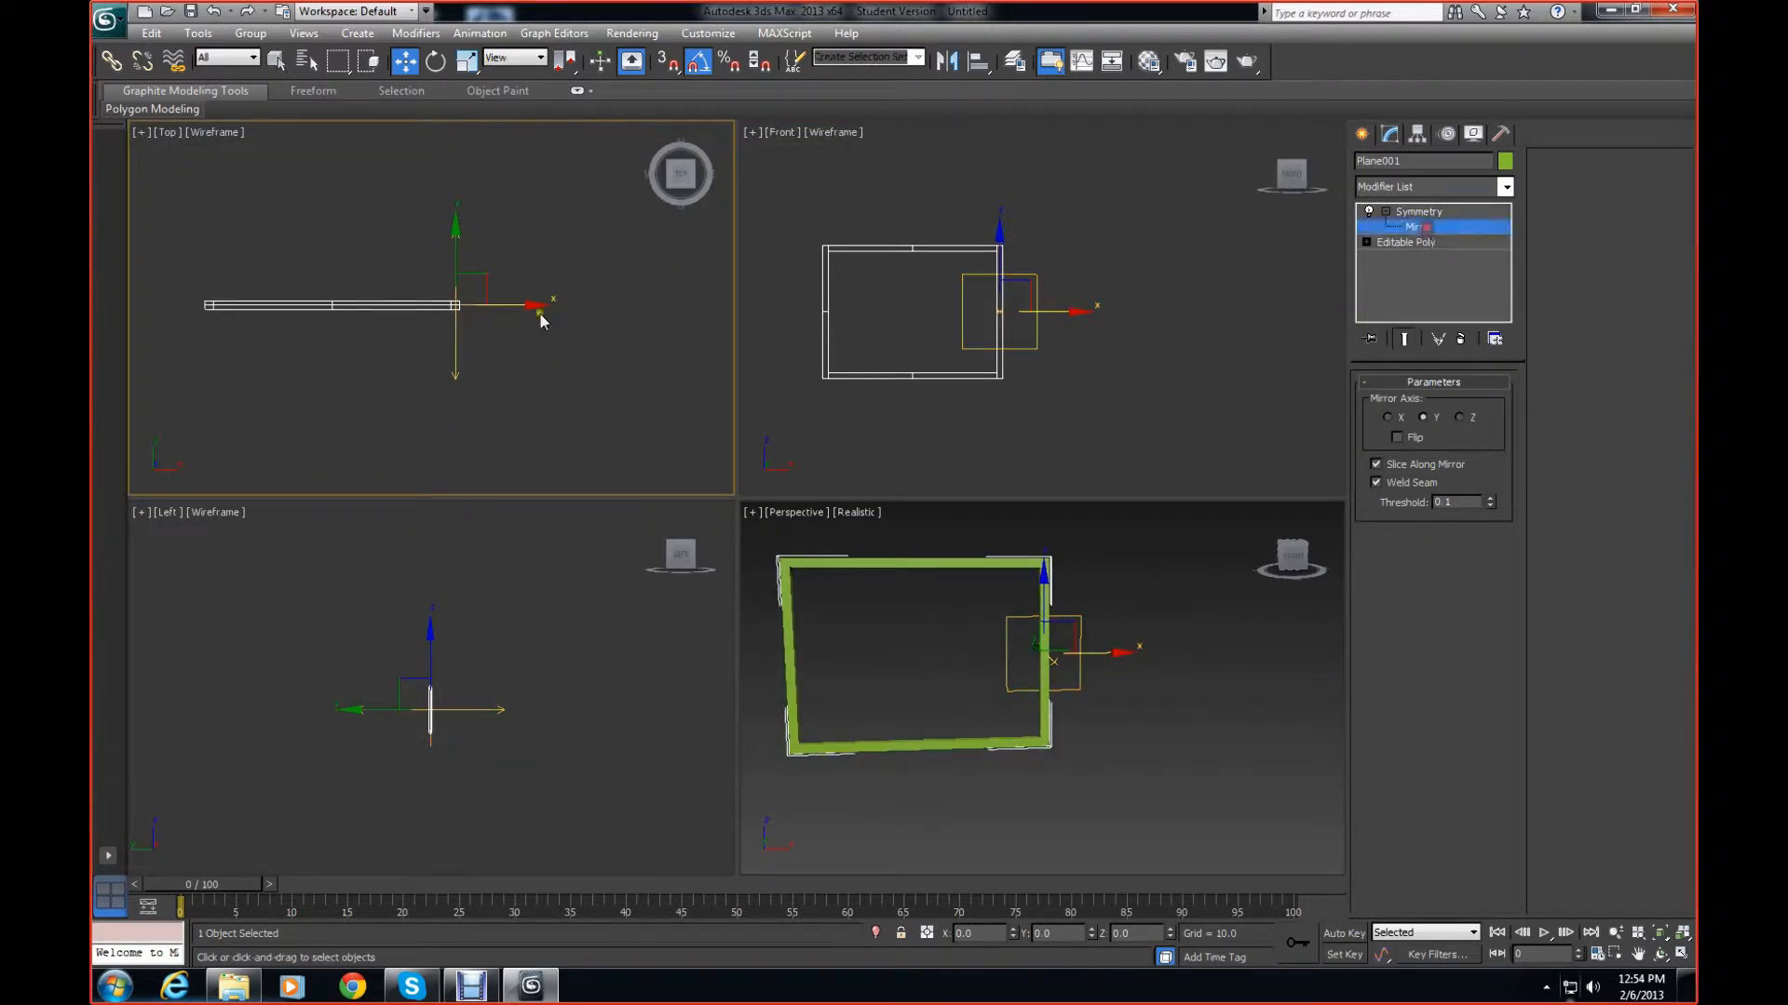
pyautogui.rightClick(440, 259)
pyautogui.moveTo(452, 234); pyautogui.dragTo(458, 323)
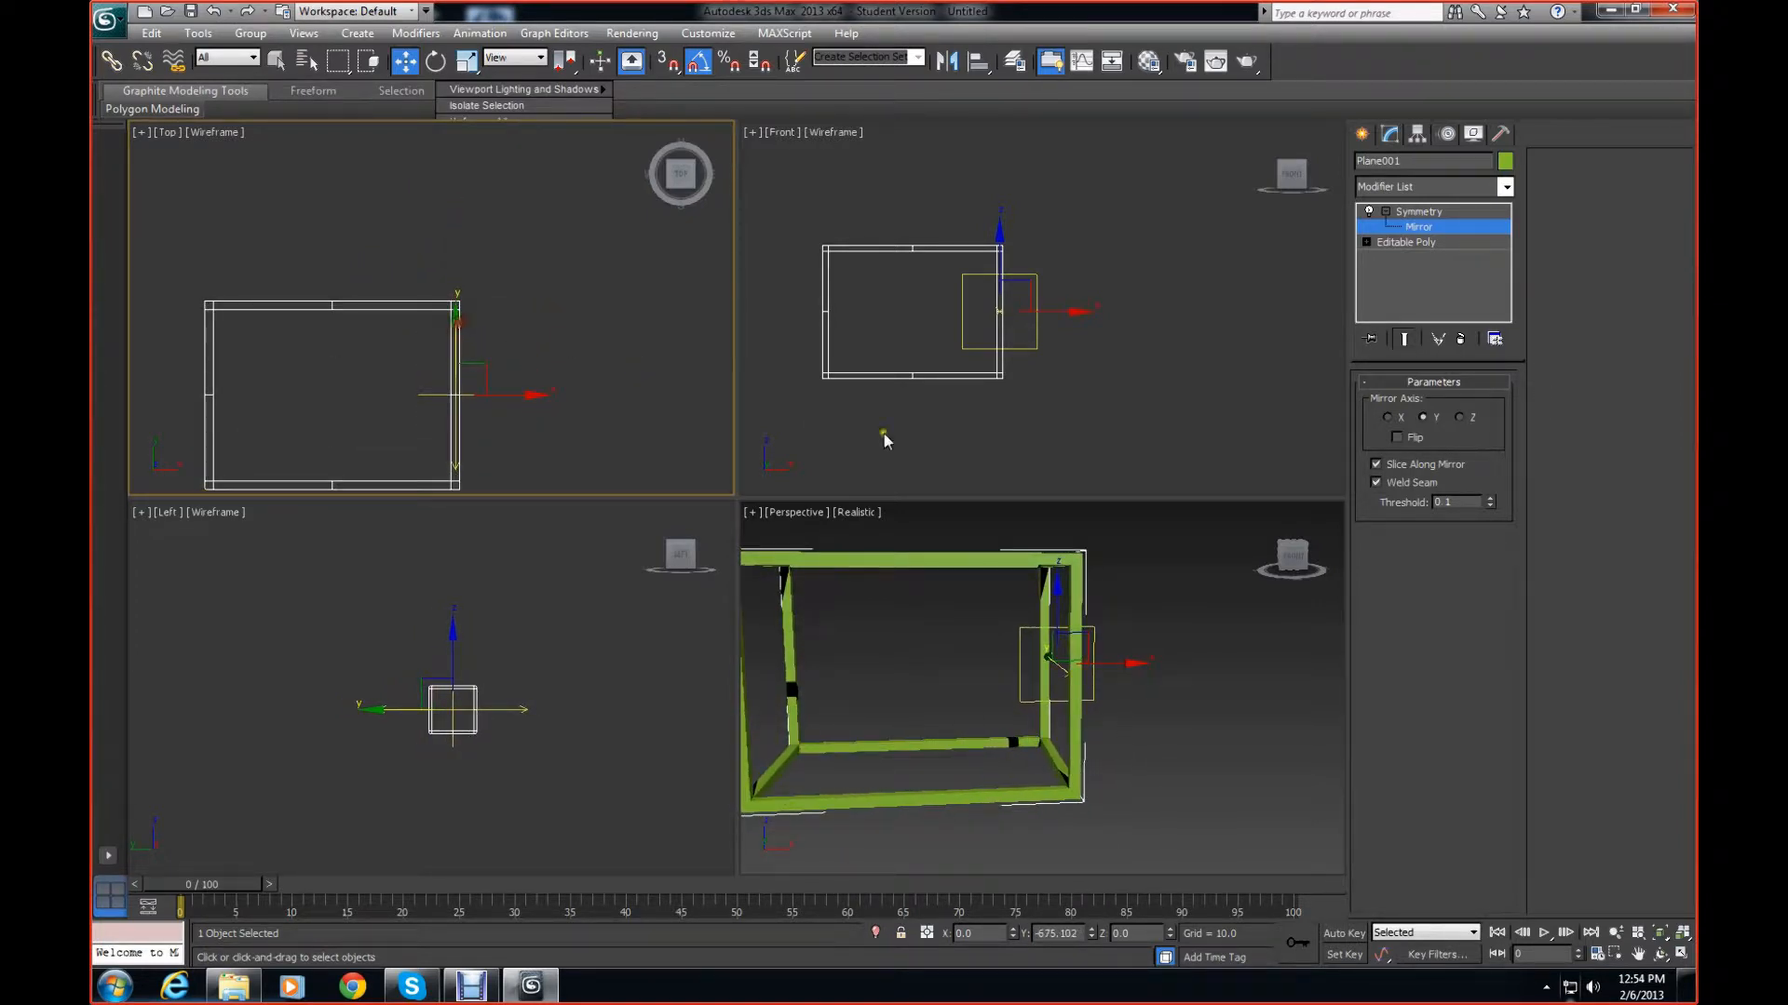
pyautogui.rightClick(1432, 226)
pyautogui.click(1484, 383)
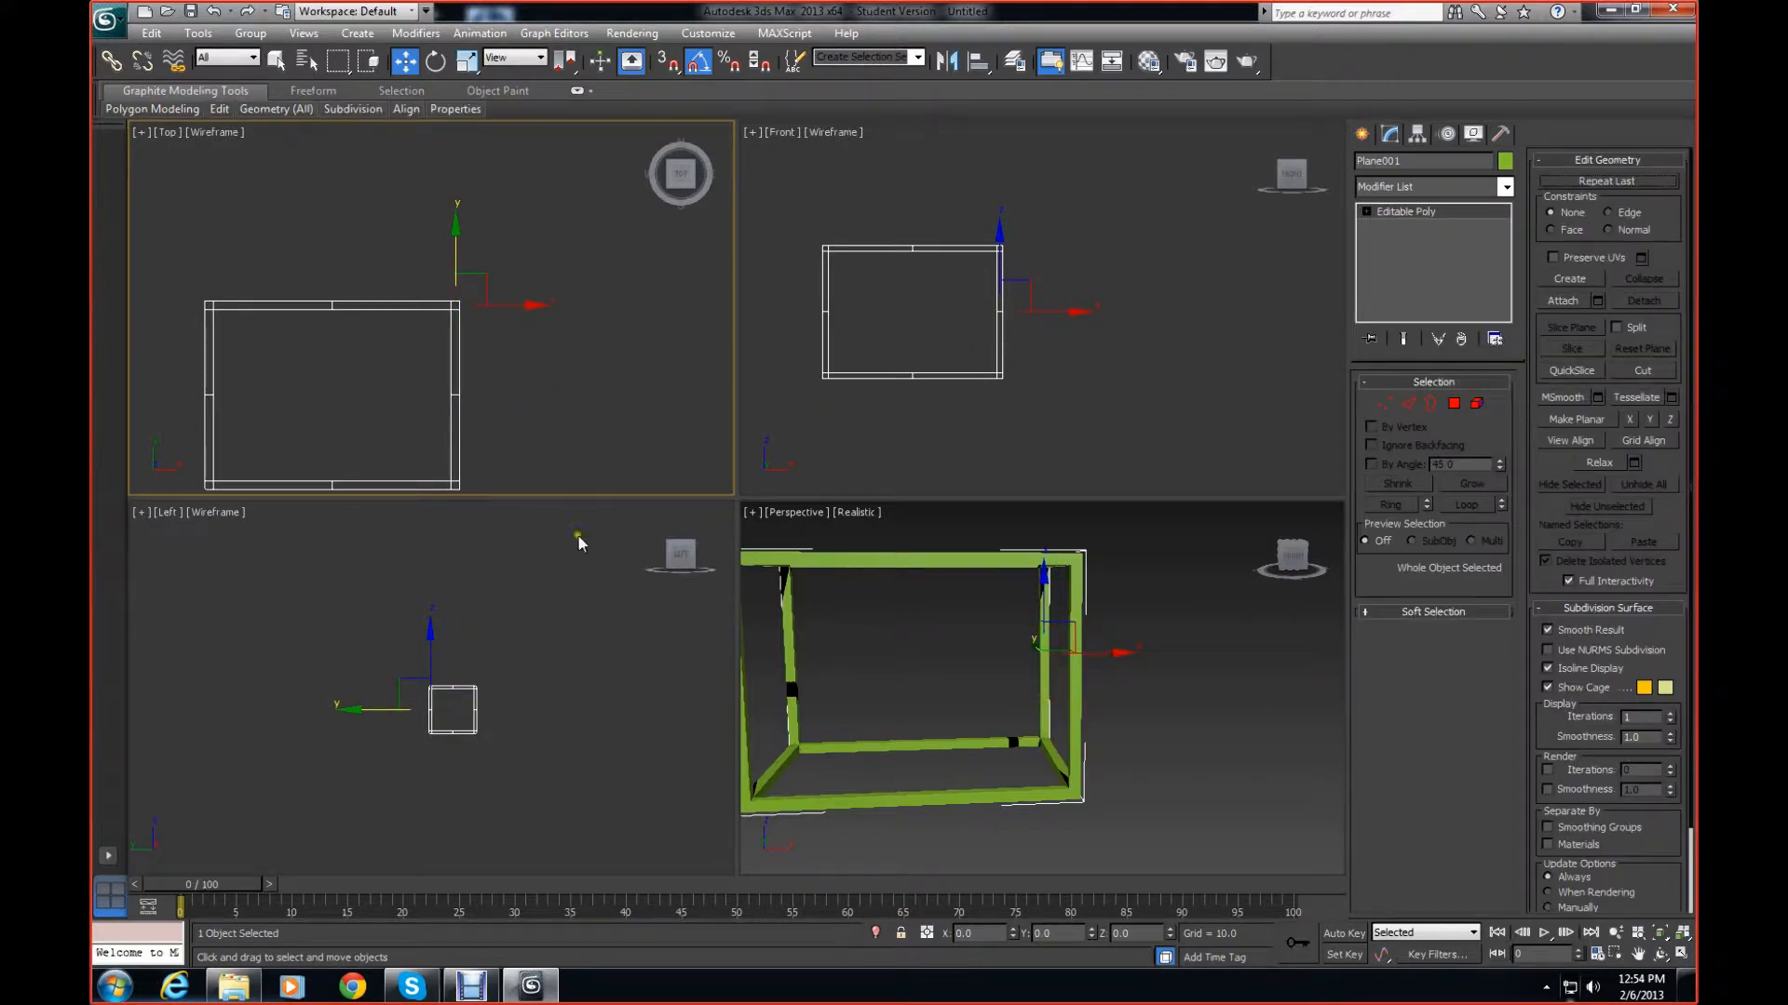
# Examine the mirrored box frame from several angles in the Perspective view, checking its bars and corner joints
pyautogui.moveTo(917, 657); pyautogui.dragTo(1047, 652, button='middle')
pyautogui.scroll(-3, 1071, 644)
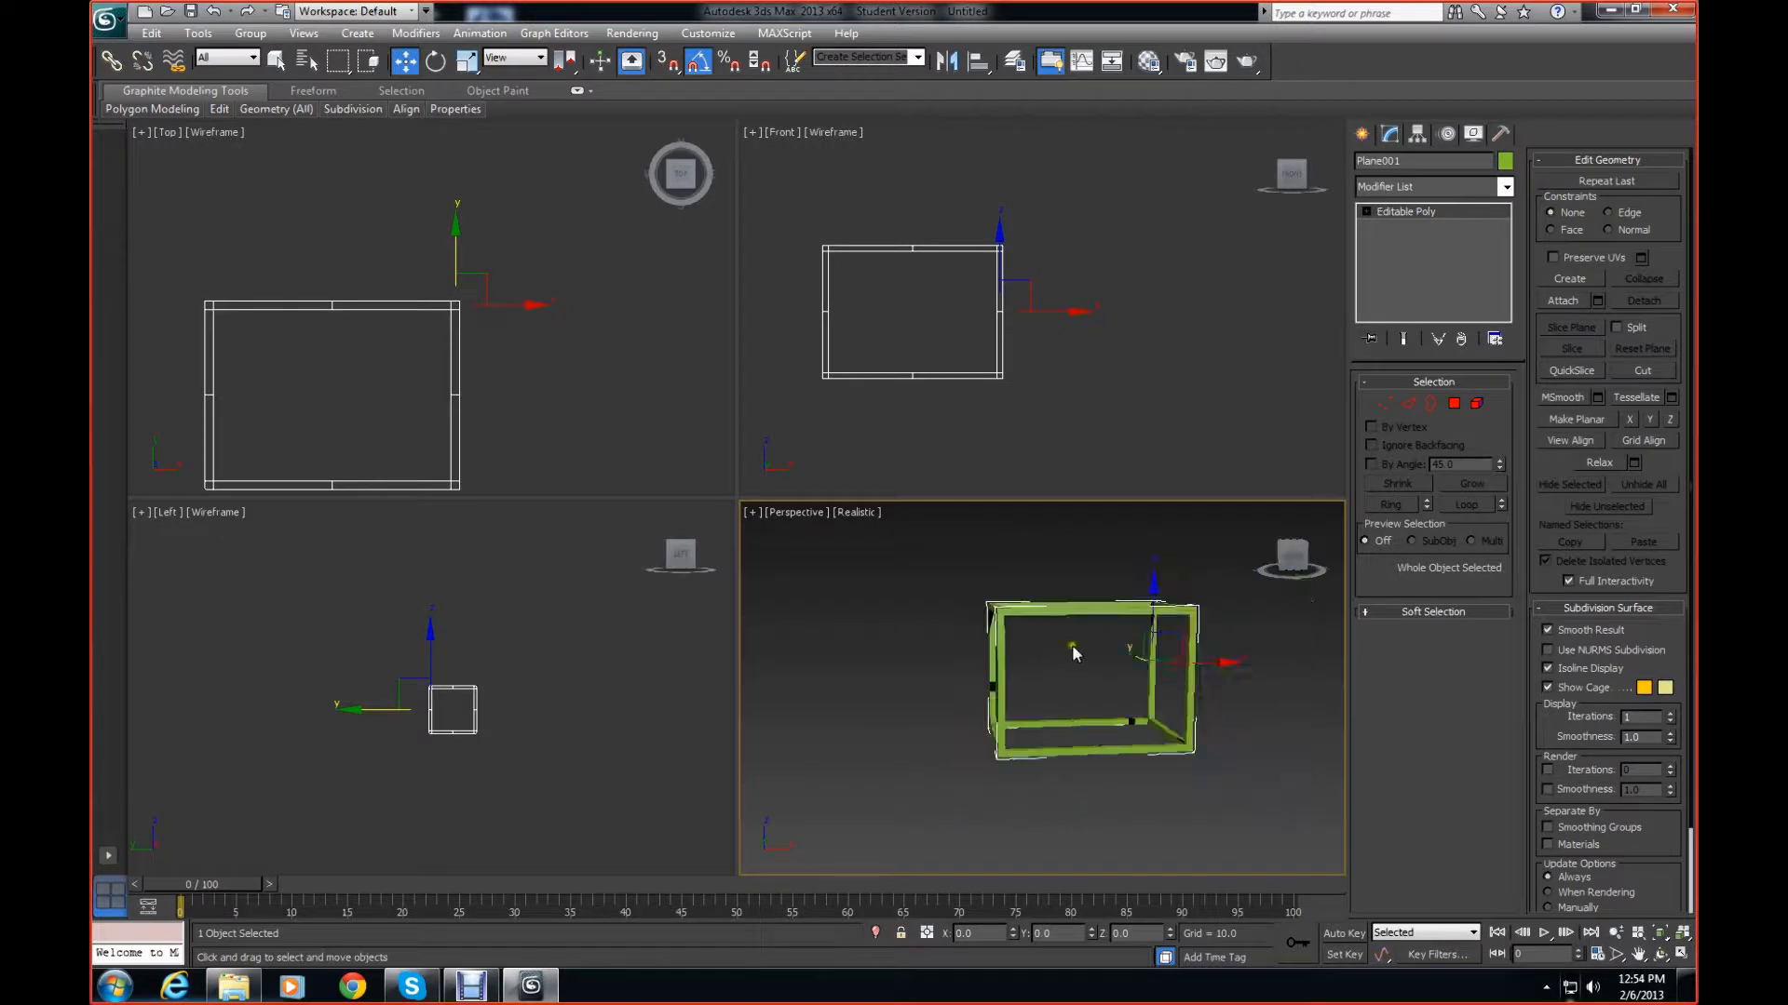
pyautogui.scroll(3, 1073, 645)
pyautogui.moveTo(1274, 566); pyautogui.dragTo(1315, 602)
pyautogui.click(1273, 578)
pyautogui.moveTo(1175, 636); pyautogui.dragTo(1042, 582, button='middle')
pyautogui.scroll(-4, 1042, 583)
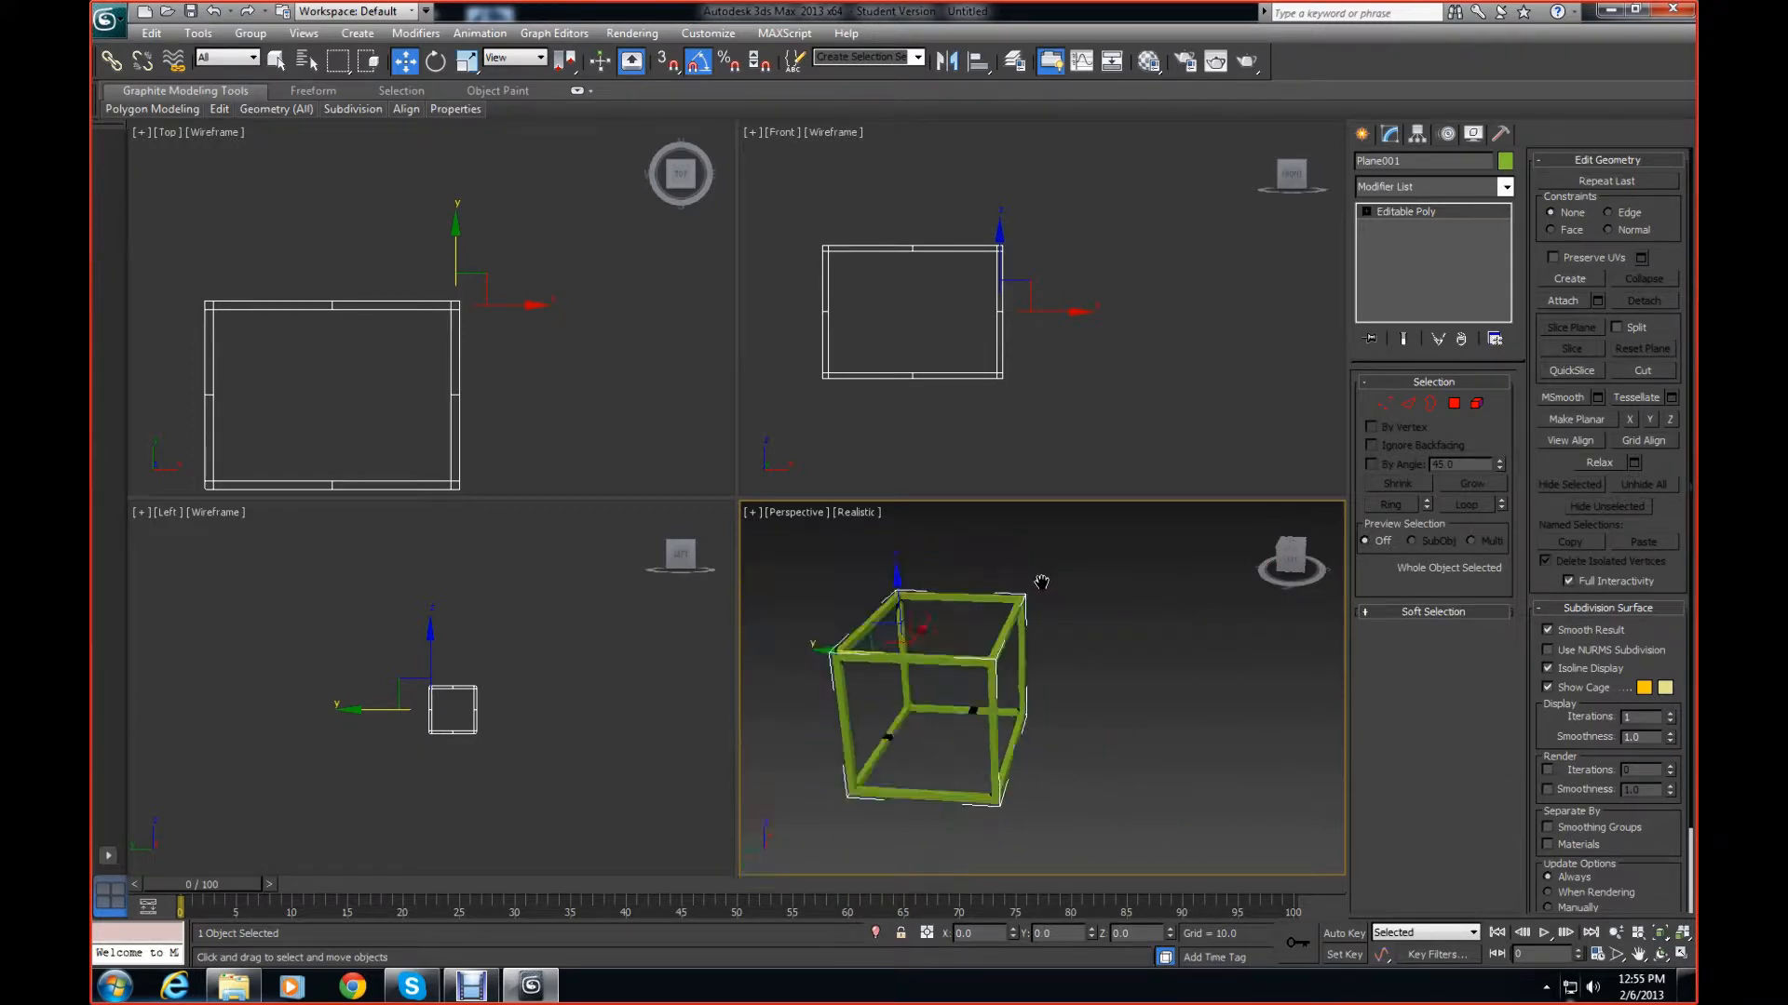
pyautogui.moveTo(1288, 562)
pyautogui.mouseDown()
pyautogui.moveTo(1286, 609)
pyautogui.moveTo(1121, 562)
pyautogui.moveTo(1274, 564)
pyautogui.moveTo(1299, 600)
pyautogui.moveTo(1255, 591)
pyautogui.moveTo(1198, 618)
pyautogui.moveTo(1287, 570)
pyautogui.mouseUp()
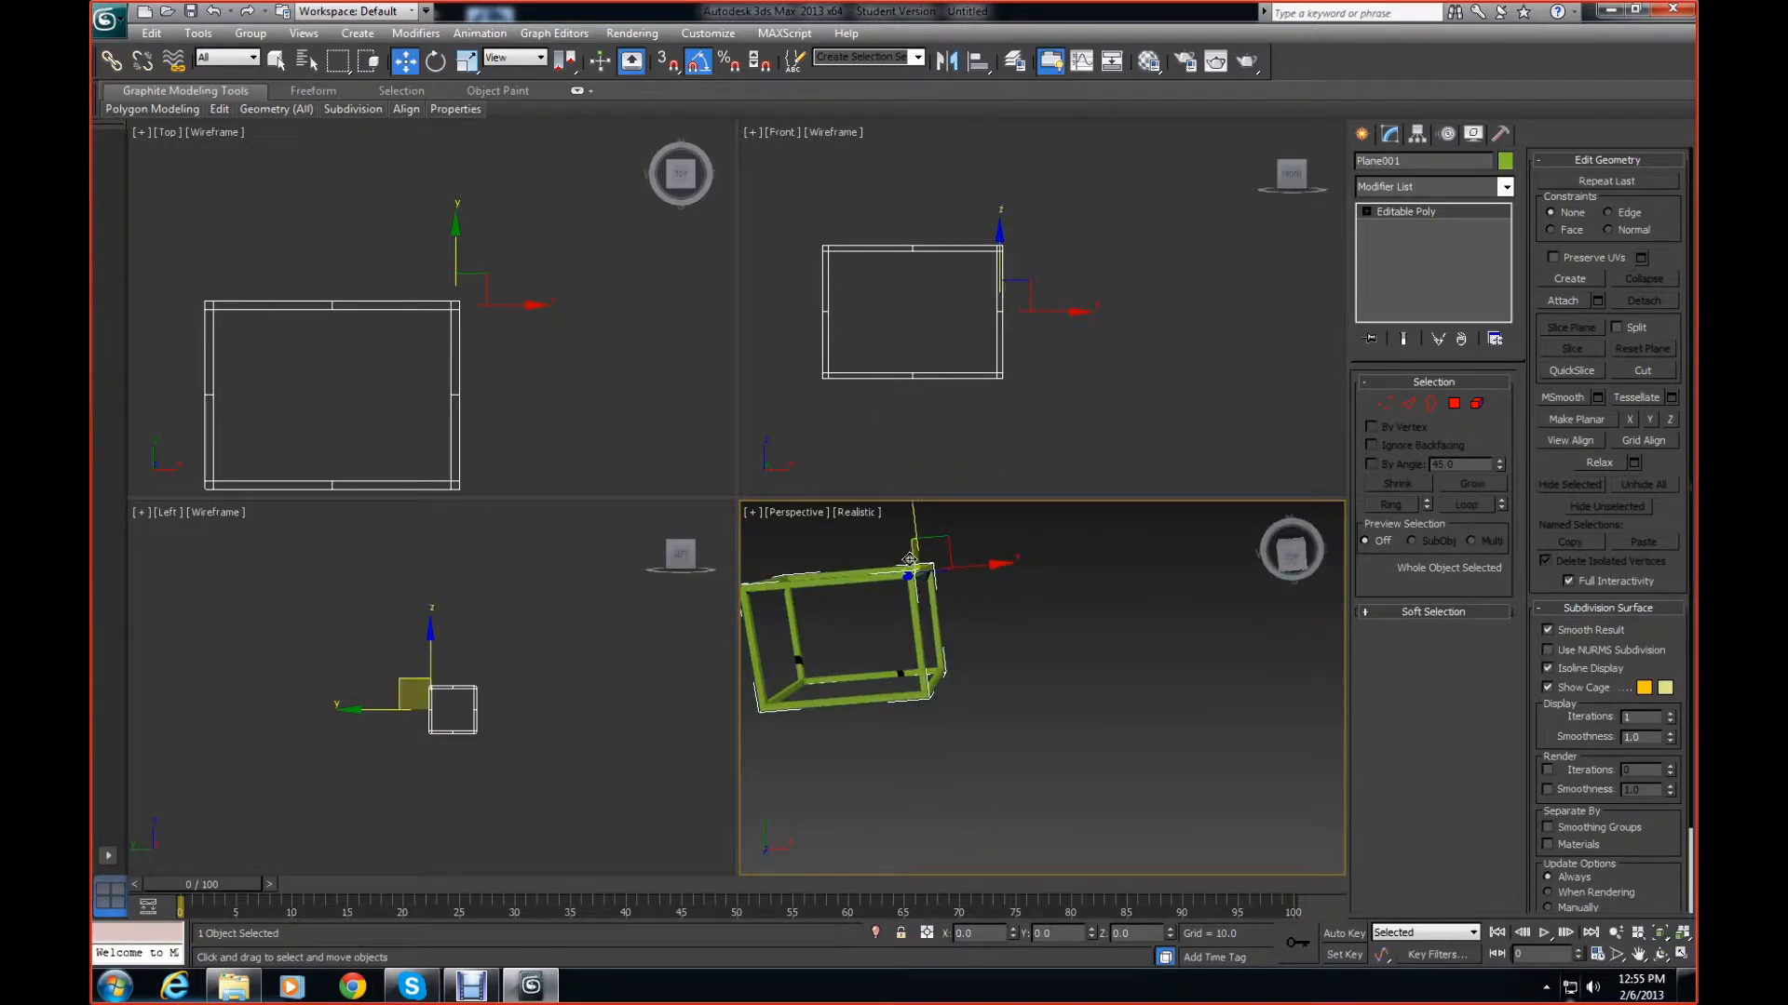
pyautogui.moveTo(908, 572); pyautogui.dragTo(1071, 551, button='middle')
pyautogui.moveTo(1294, 556); pyautogui.dragTo(754, 547)
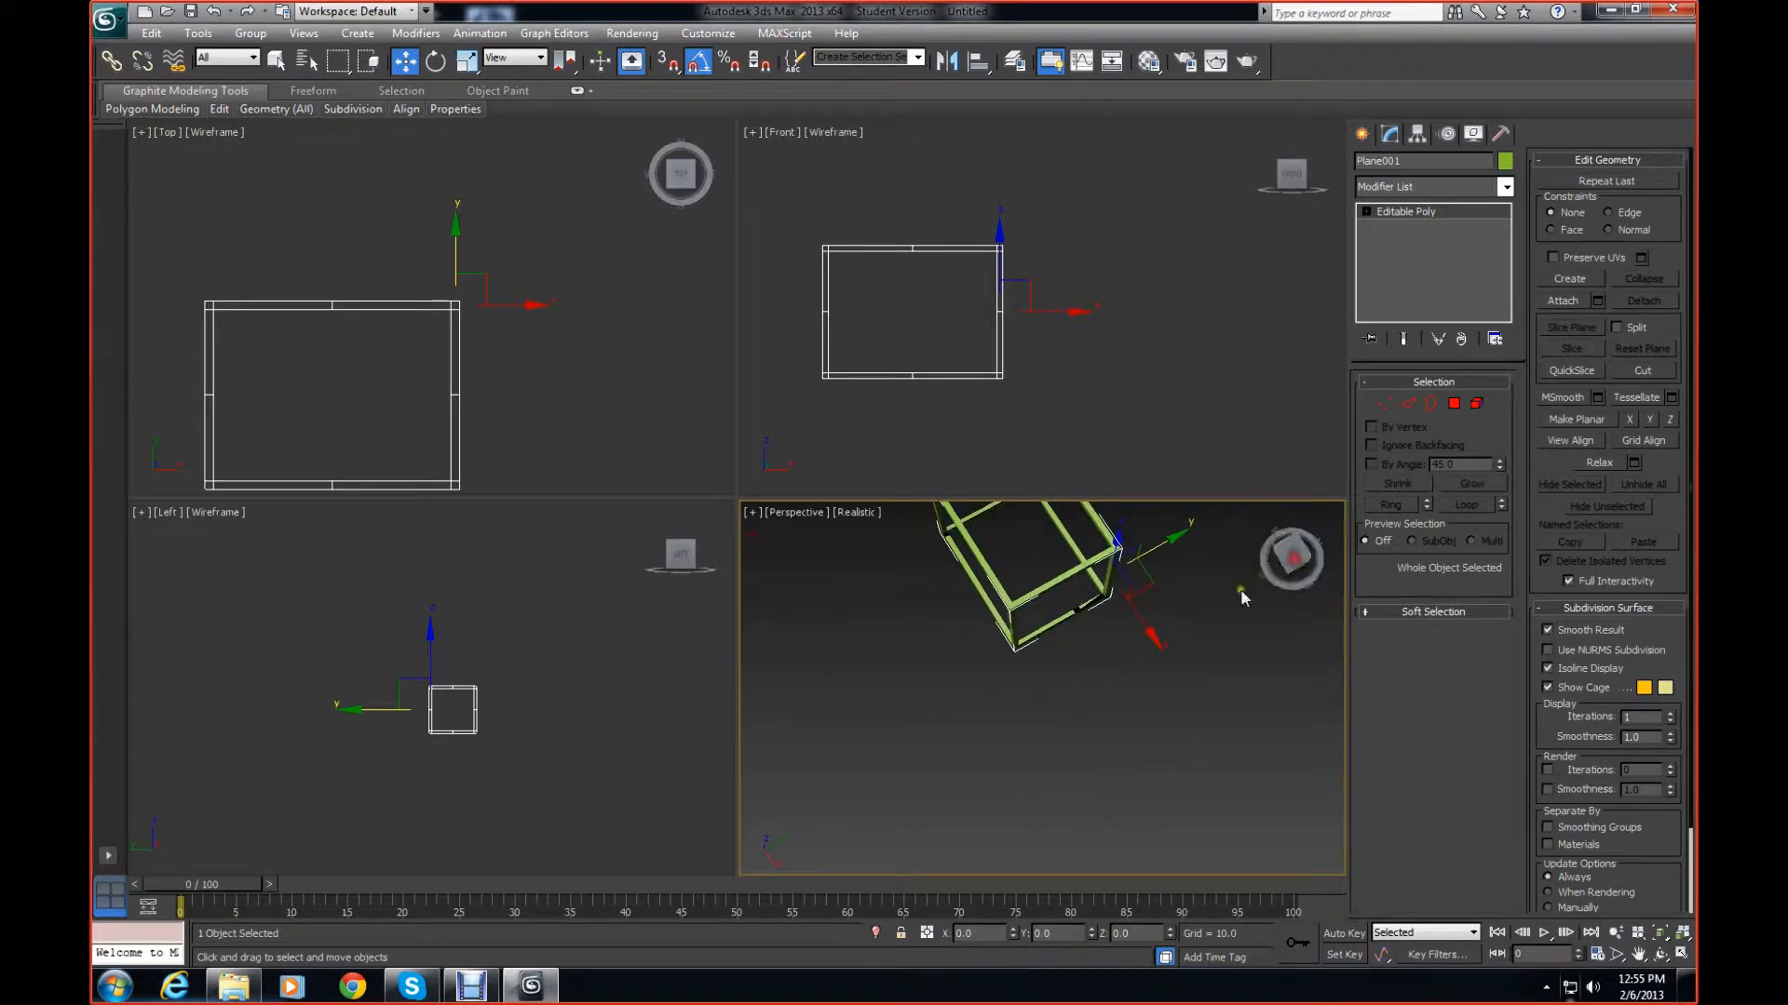
pyautogui.moveTo(1024, 610); pyautogui.dragTo(1114, 666, button='middle')
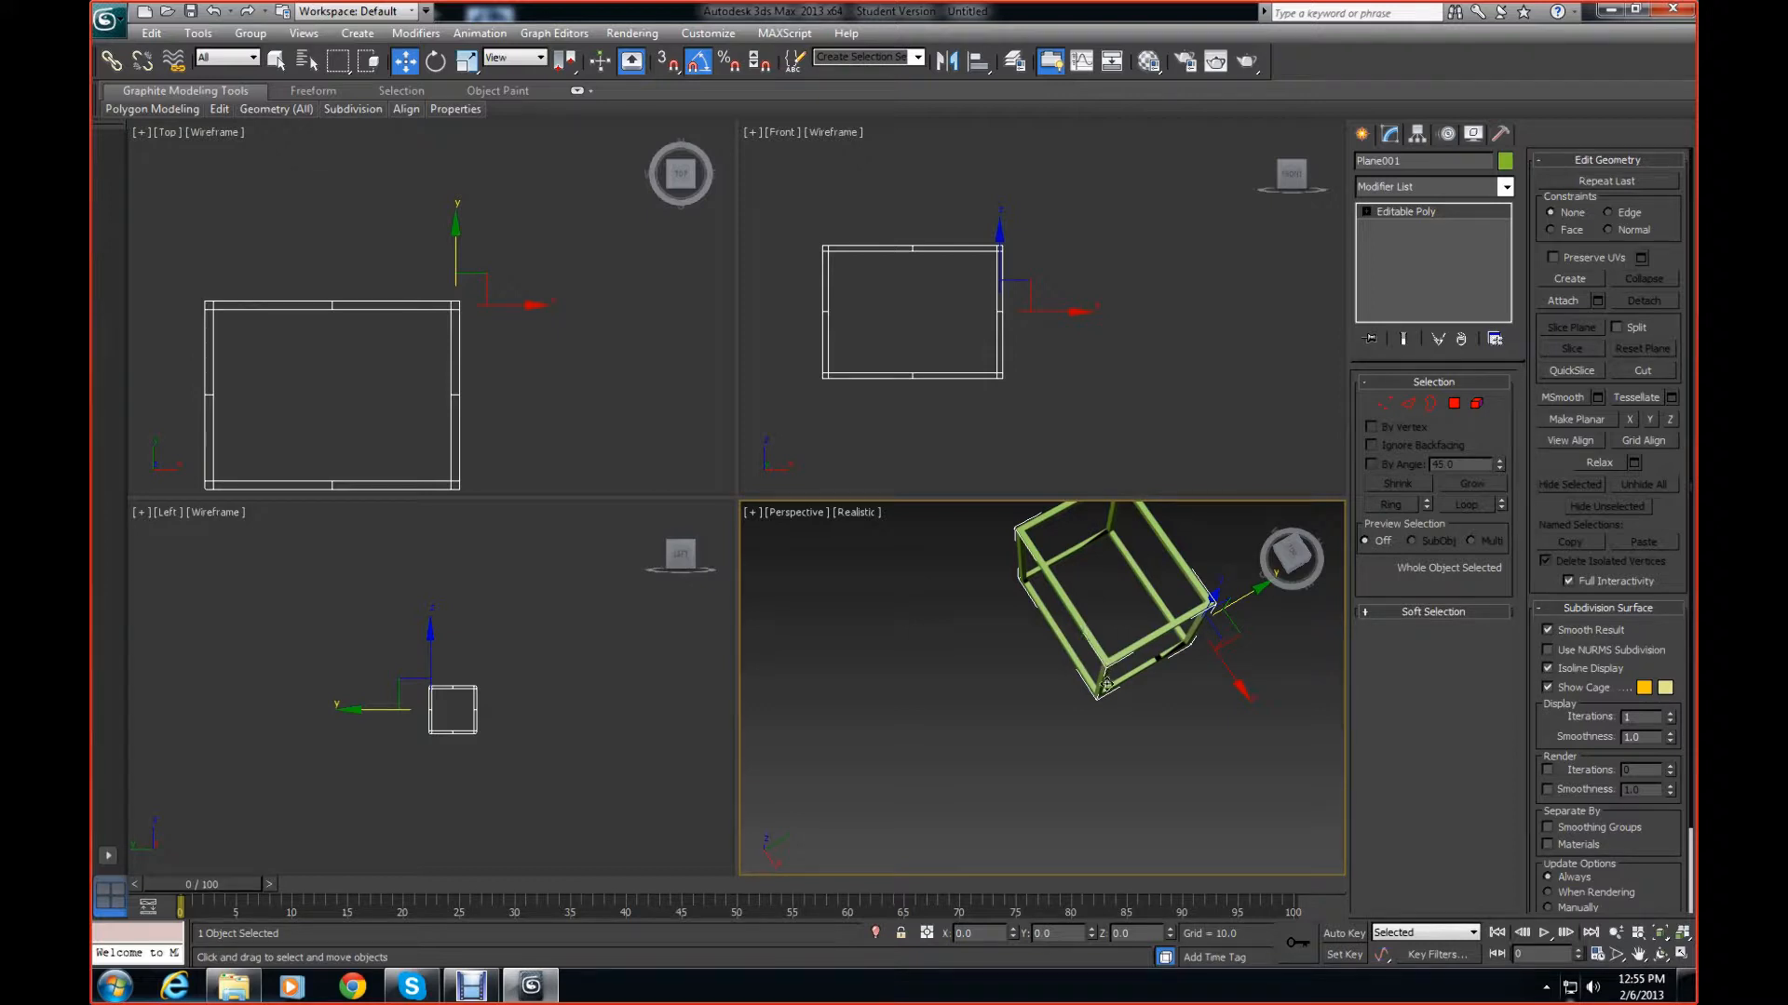
pyautogui.moveTo(1106, 685); pyautogui.dragTo(1041, 721, button='middle')
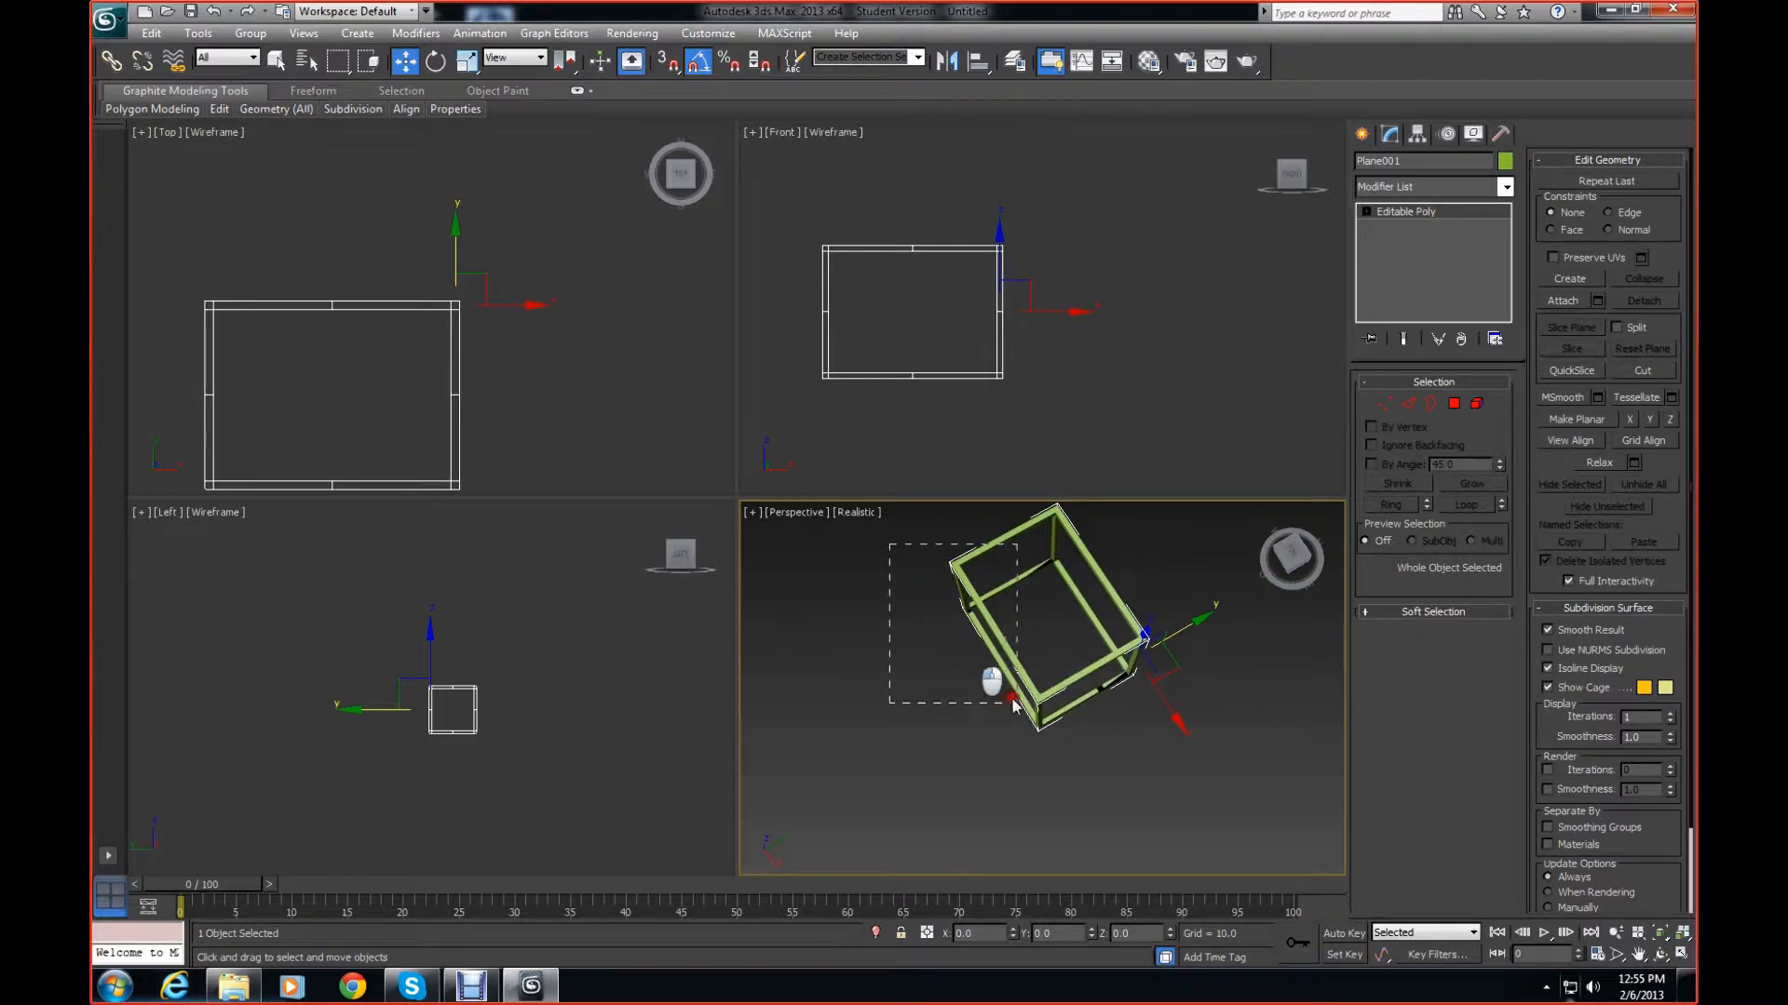
pyautogui.moveTo(1013, 705); pyautogui.dragTo(1041, 740)
pyautogui.moveTo(1289, 553); pyautogui.dragTo(753, 529)
# Center the frame's pivot point to the object and return to its modifier settings
pyautogui.click(1415, 135)
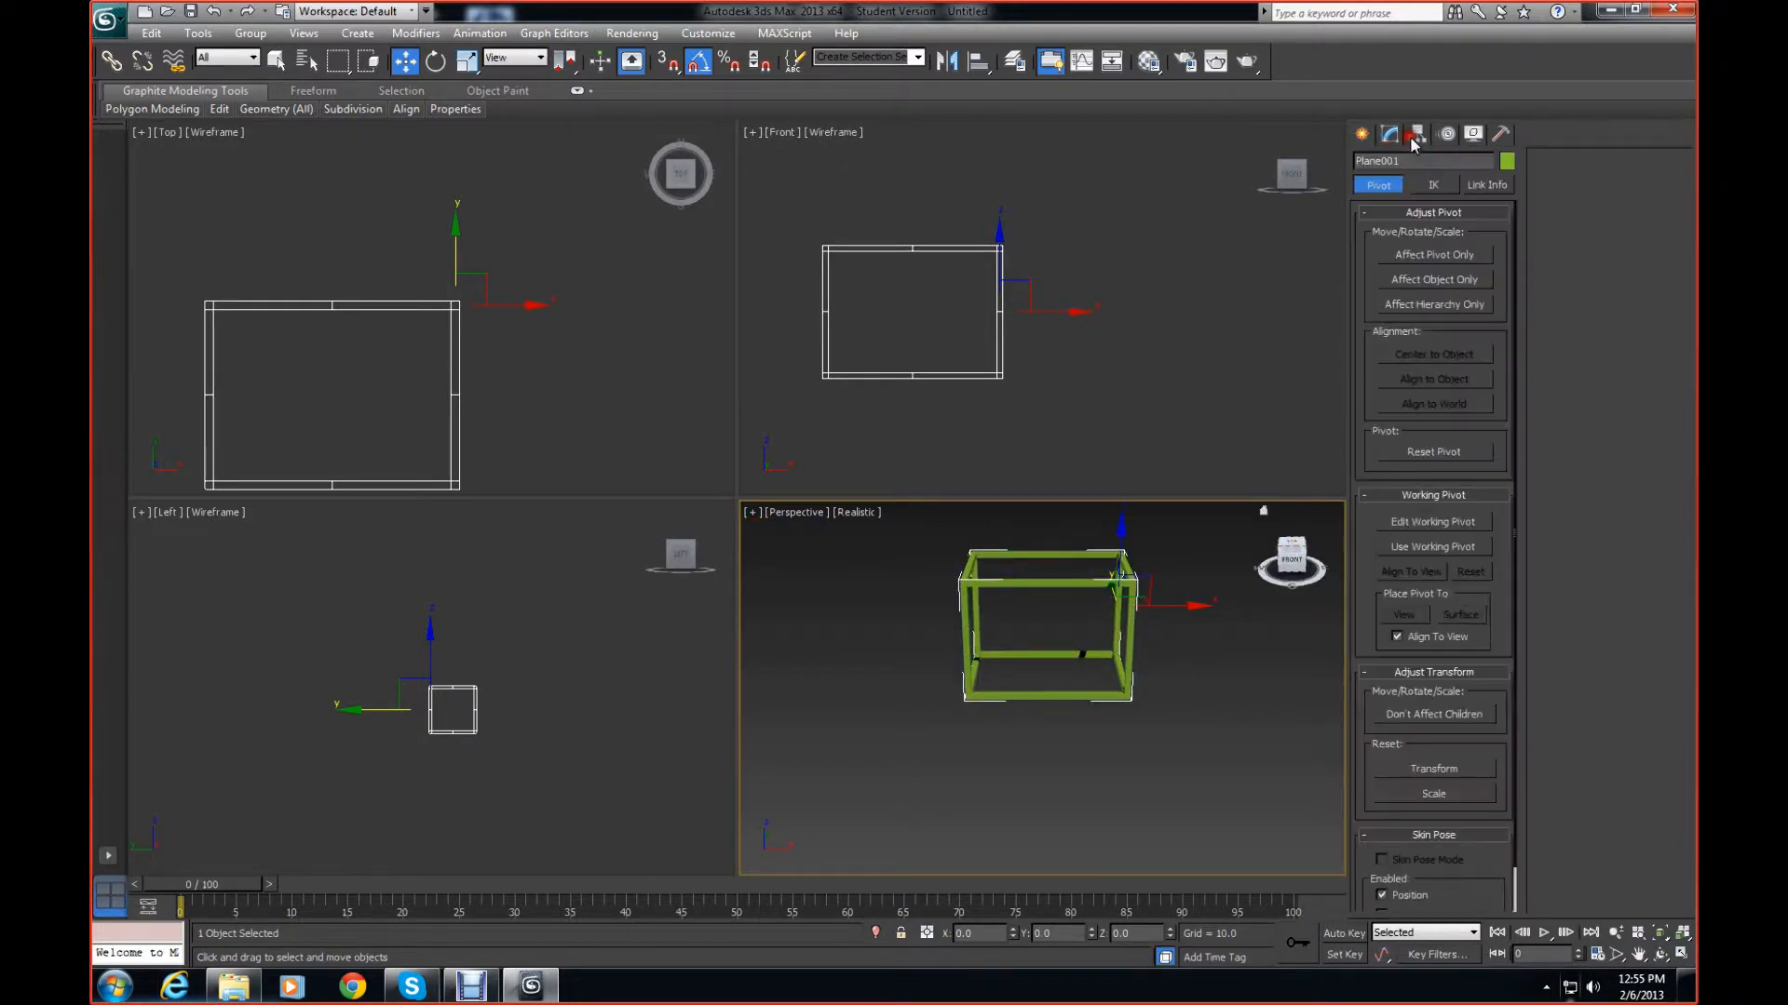
pyautogui.click(1434, 256)
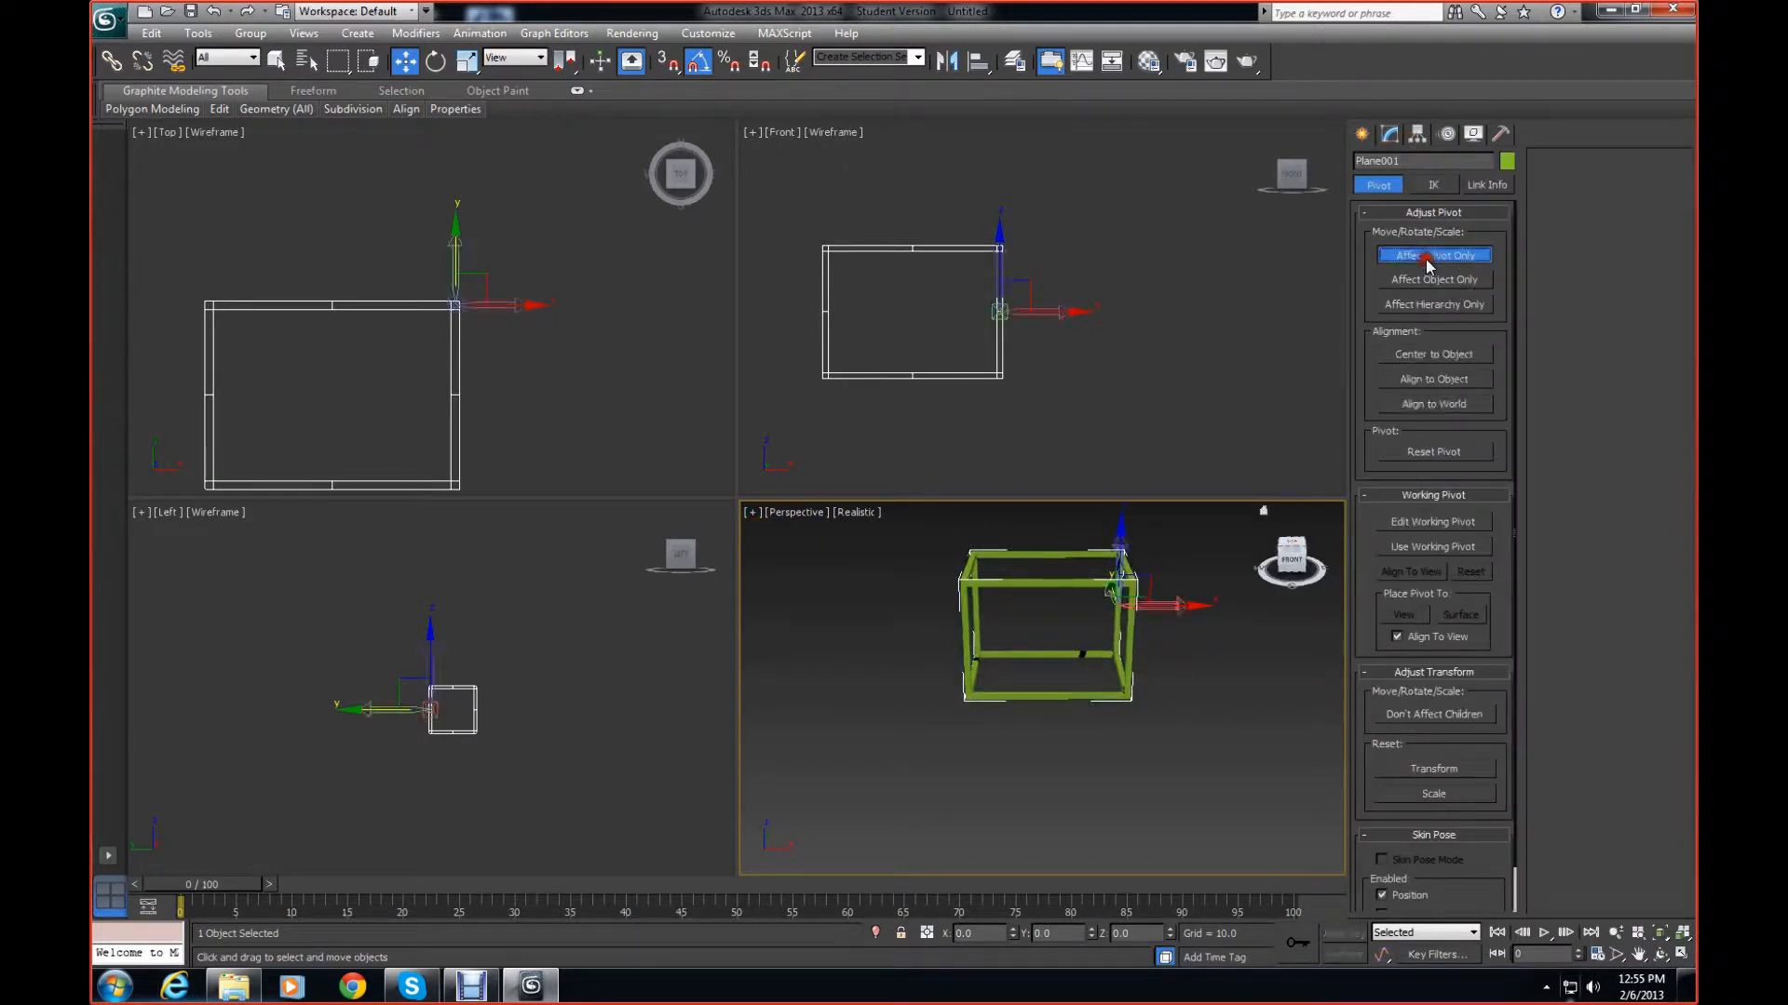
pyautogui.click(1429, 355)
pyautogui.click(1389, 133)
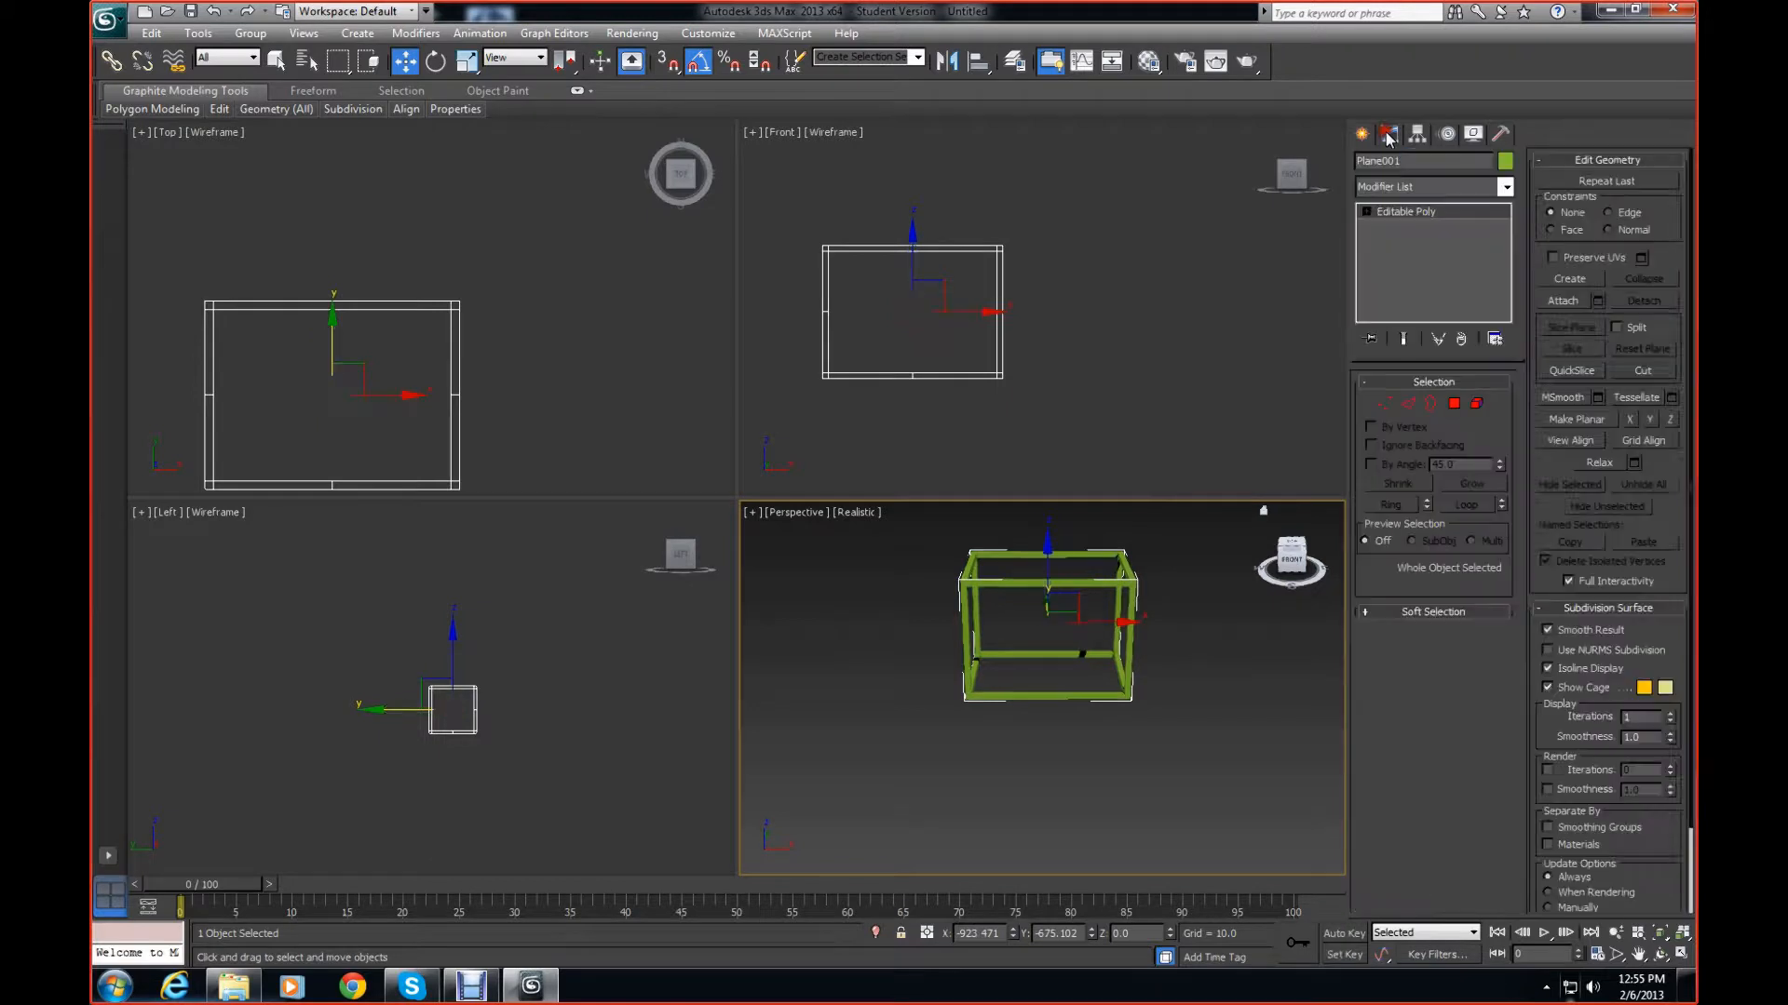
# Deselect the frame, turn on Edged Faces in the Perspective view and inspect the frame from other angles
pyautogui.rightClick(1256, 552)
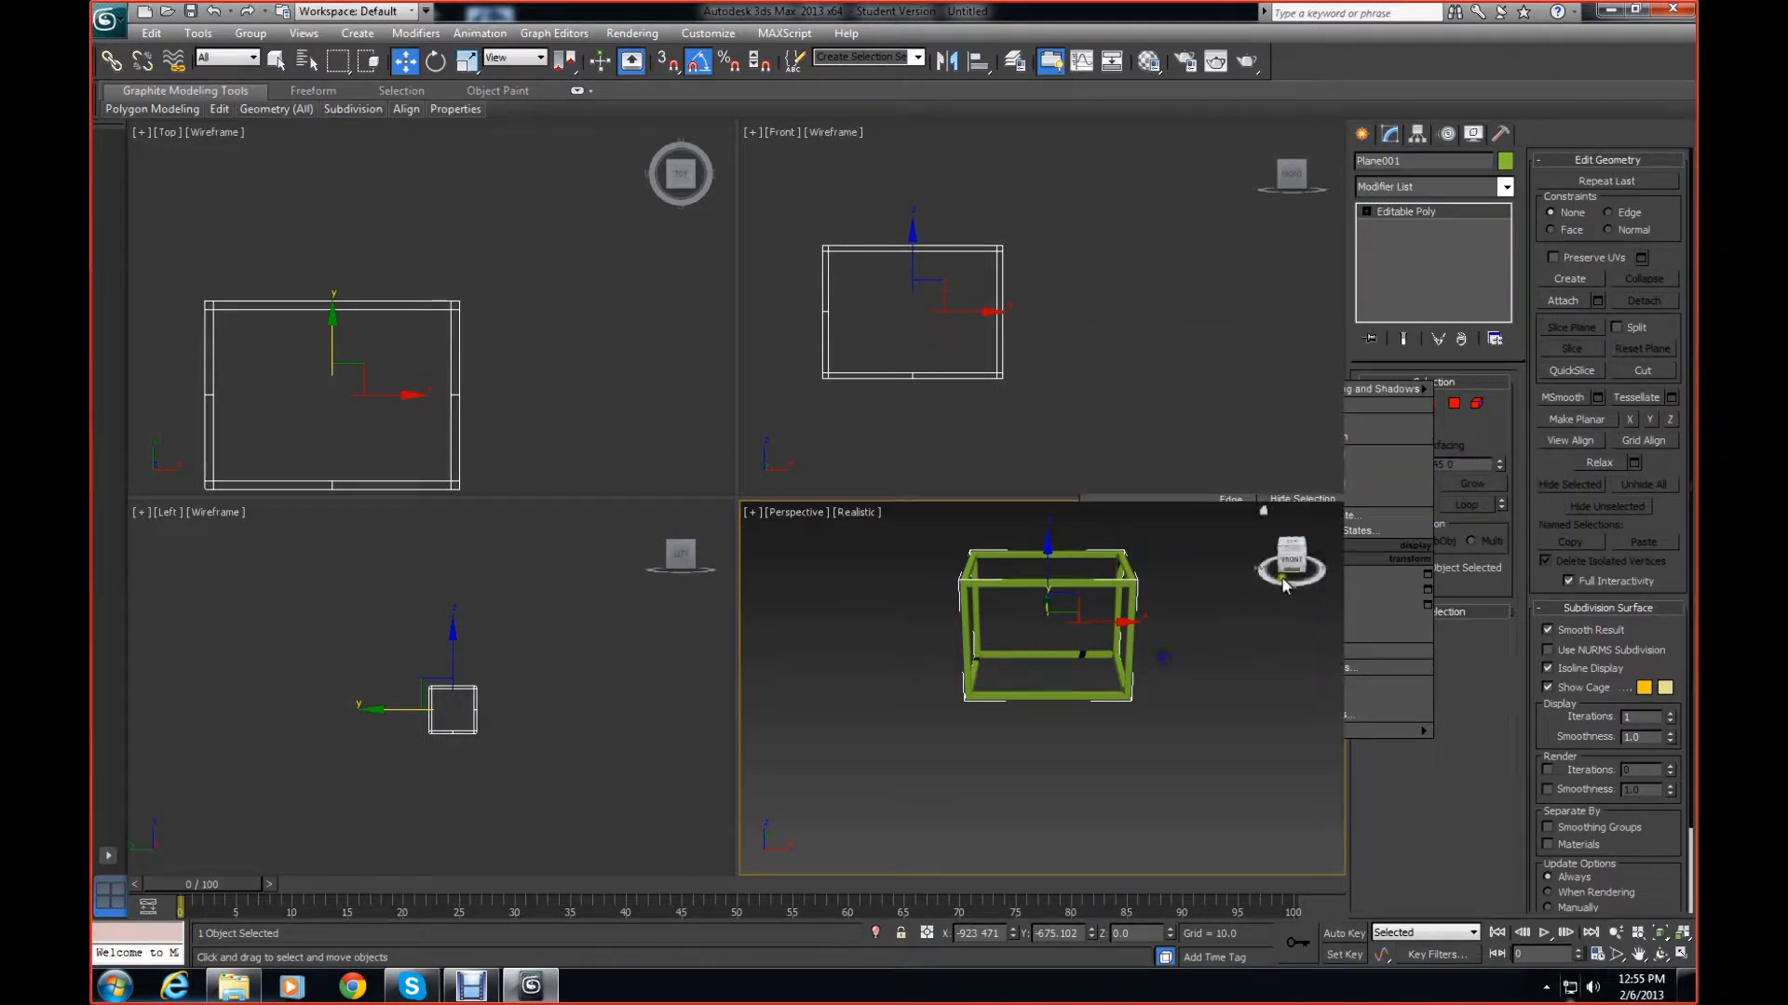
pyautogui.moveTo(1286, 568); pyautogui.dragTo(1304, 826)
pyautogui.click(1303, 582)
pyautogui.click(856, 513)
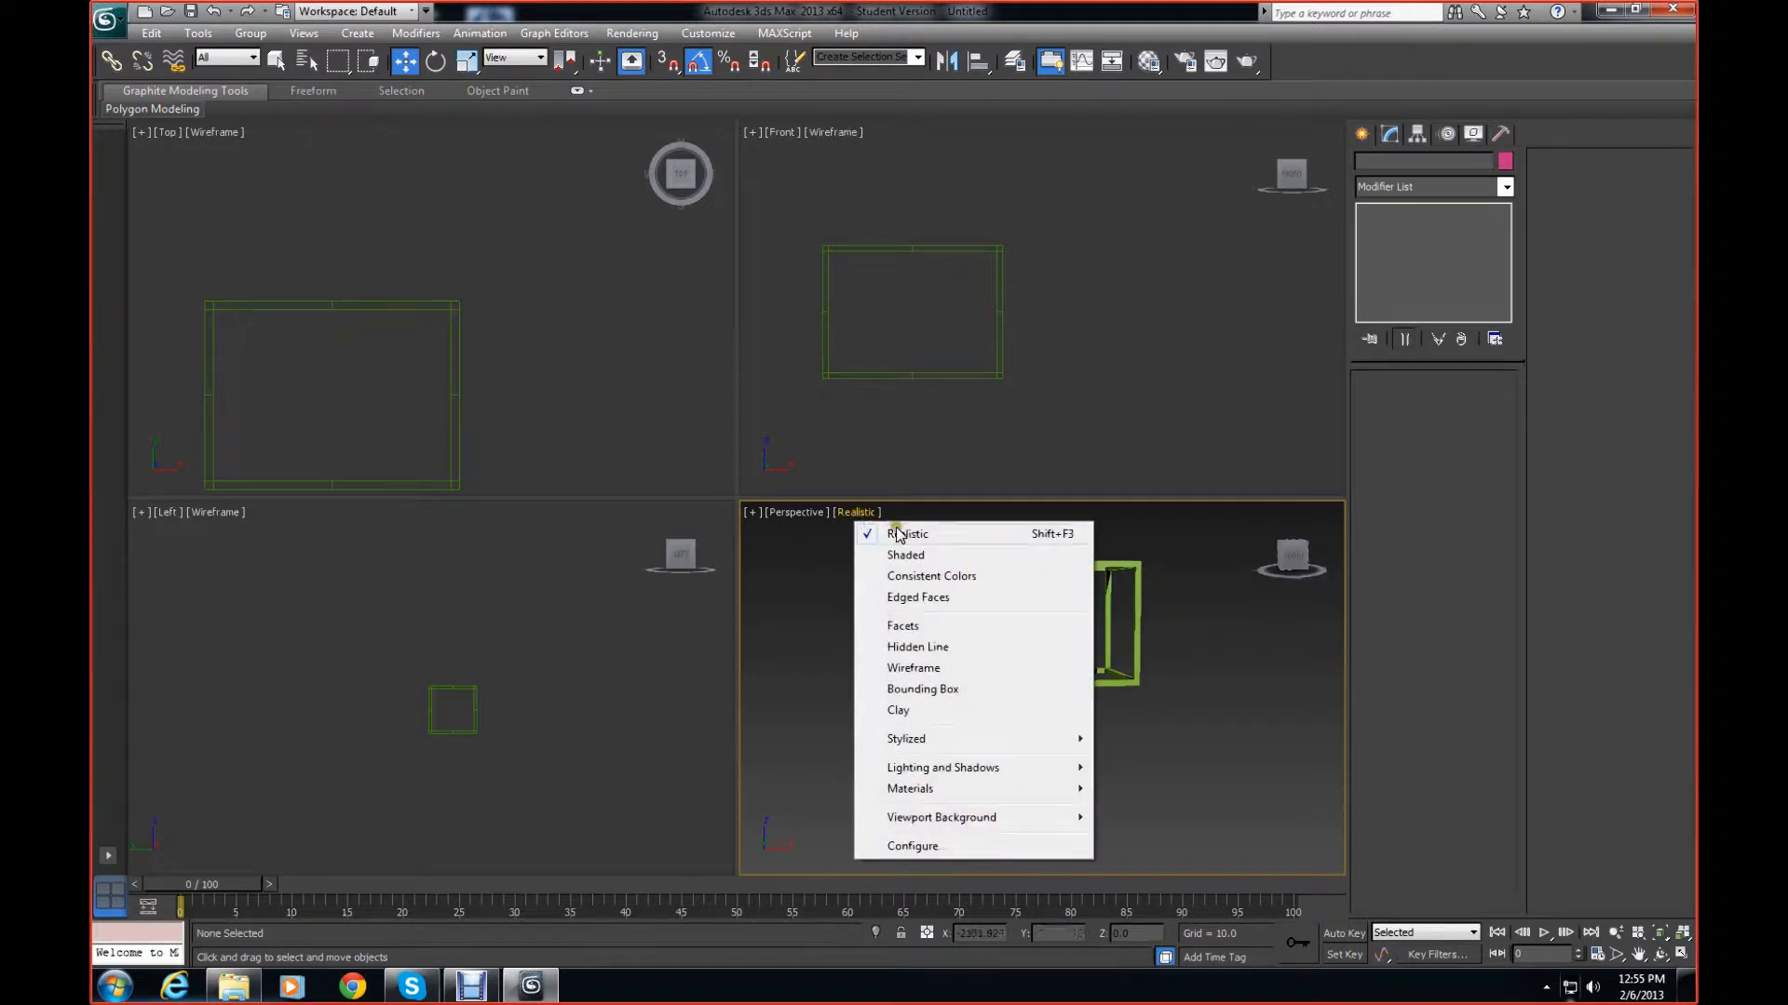
pyautogui.click(1080, 598)
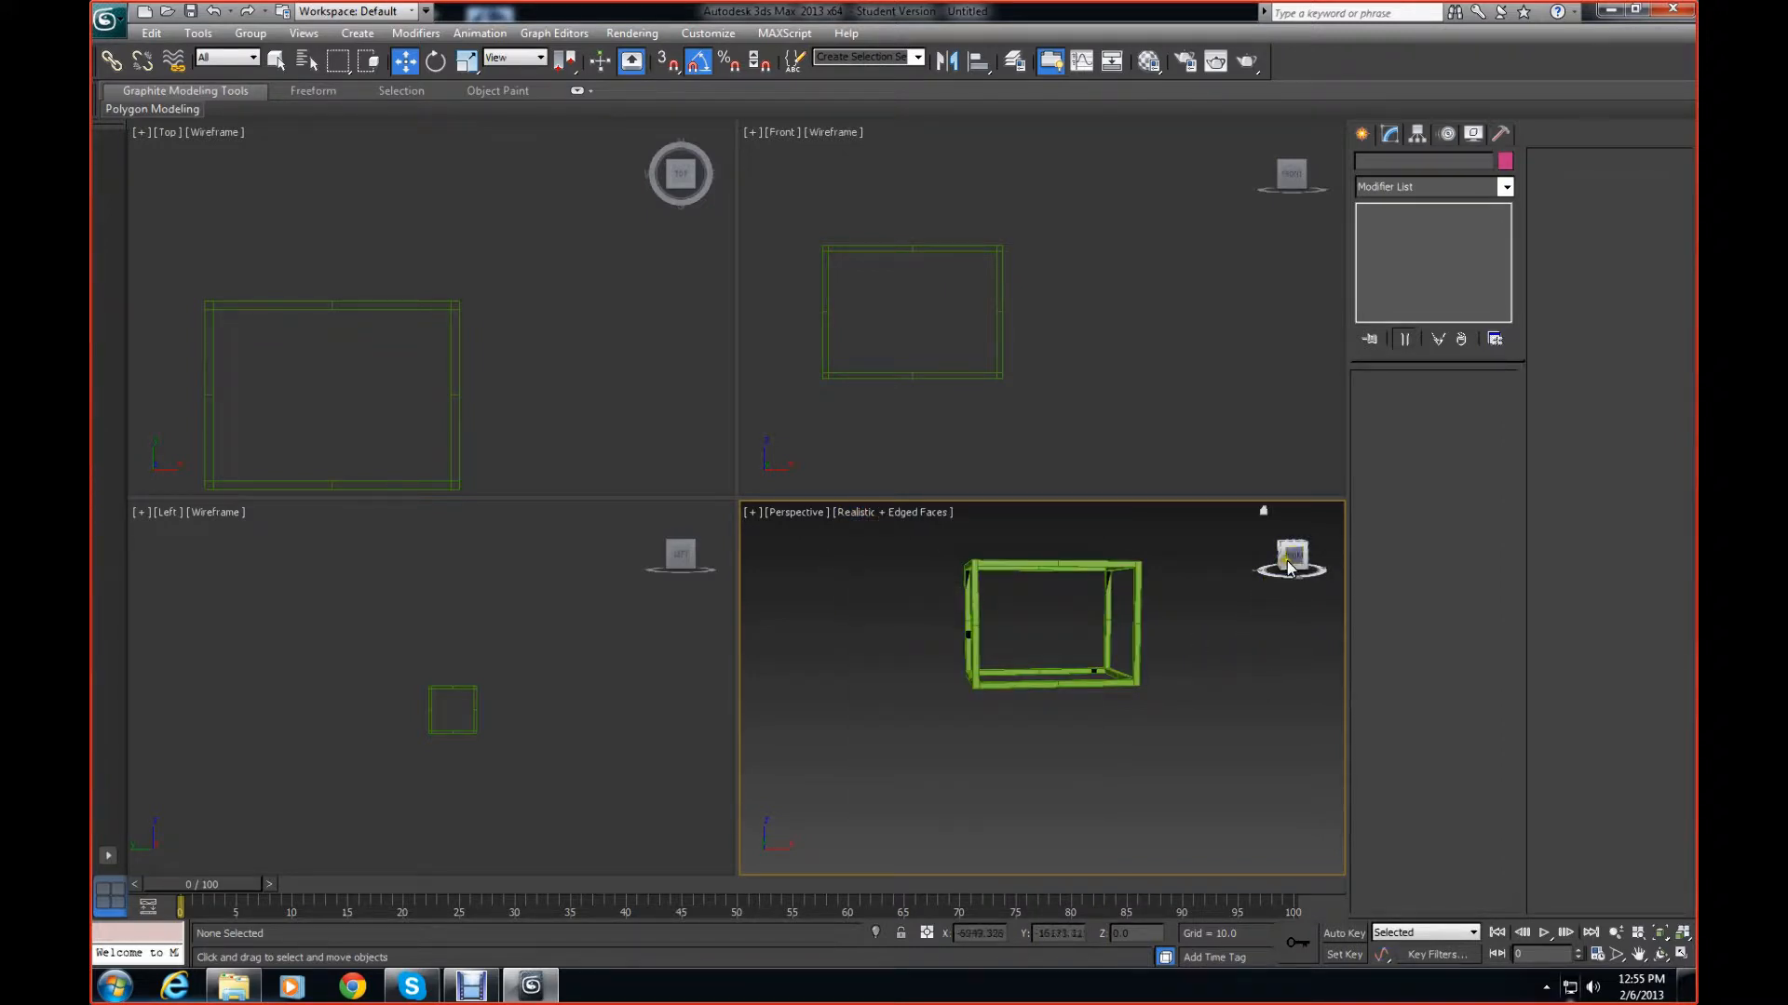
pyautogui.moveTo(1289, 568); pyautogui.dragTo(1182, 598)
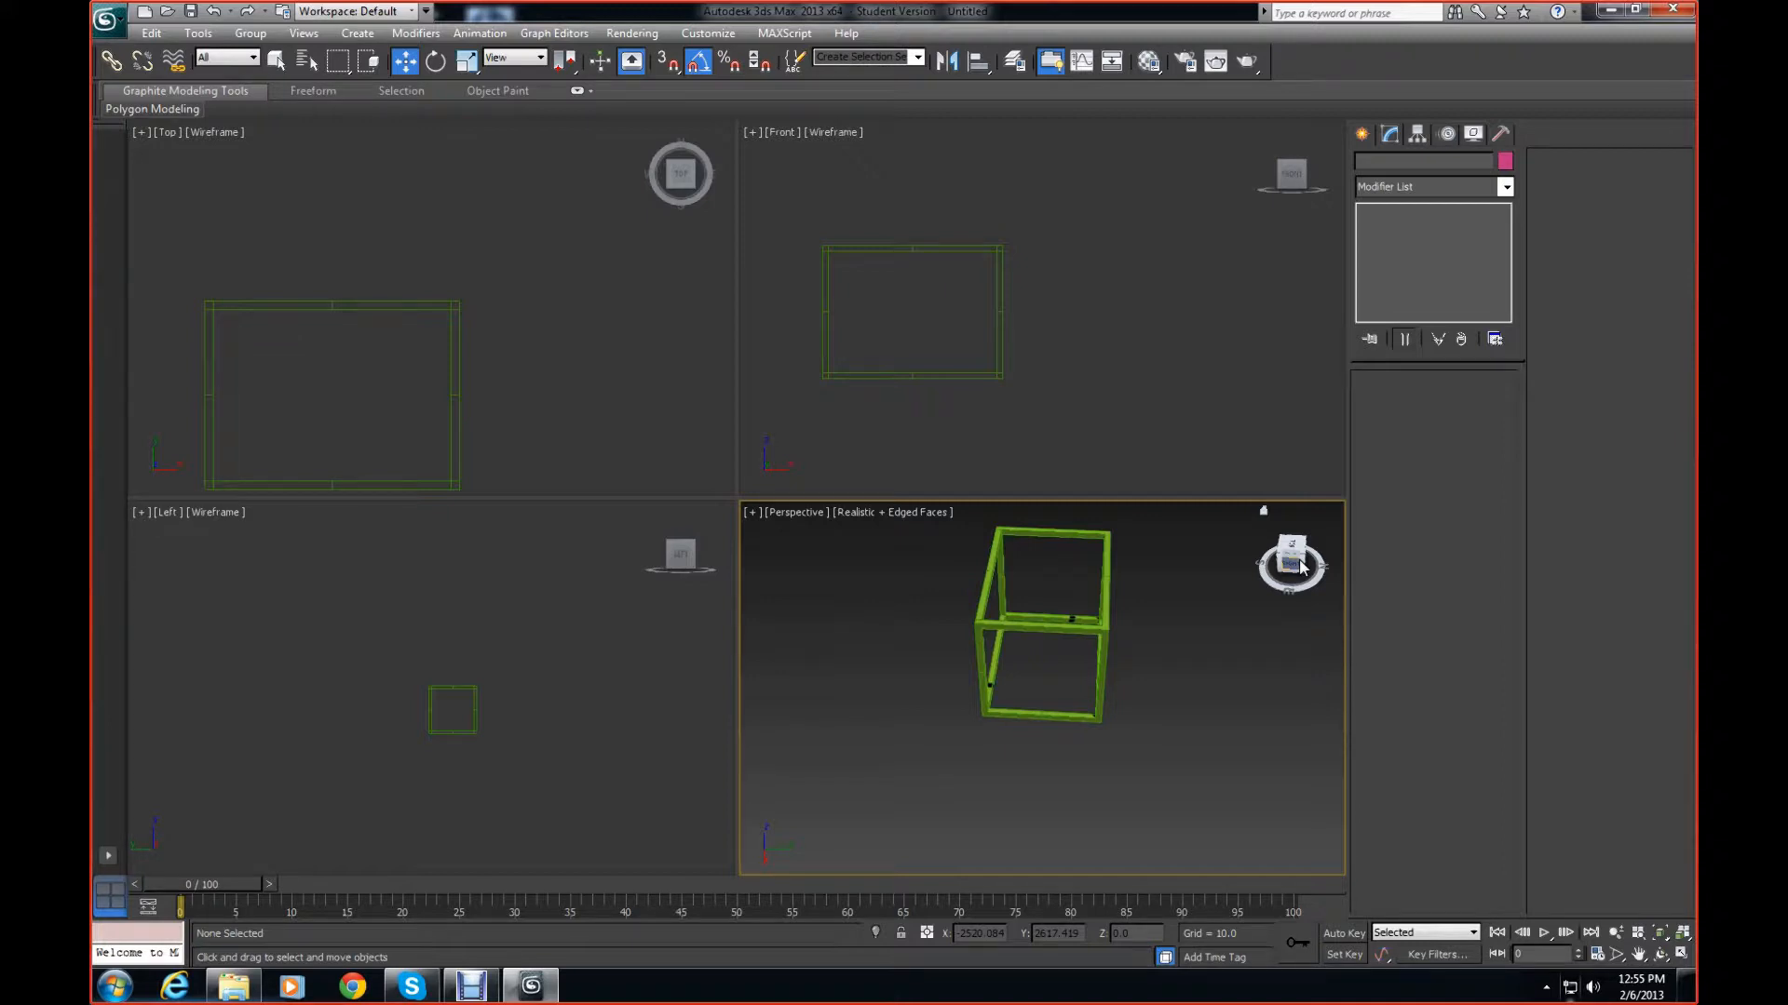
pyautogui.moveTo(1302, 567); pyautogui.dragTo(771, 601)
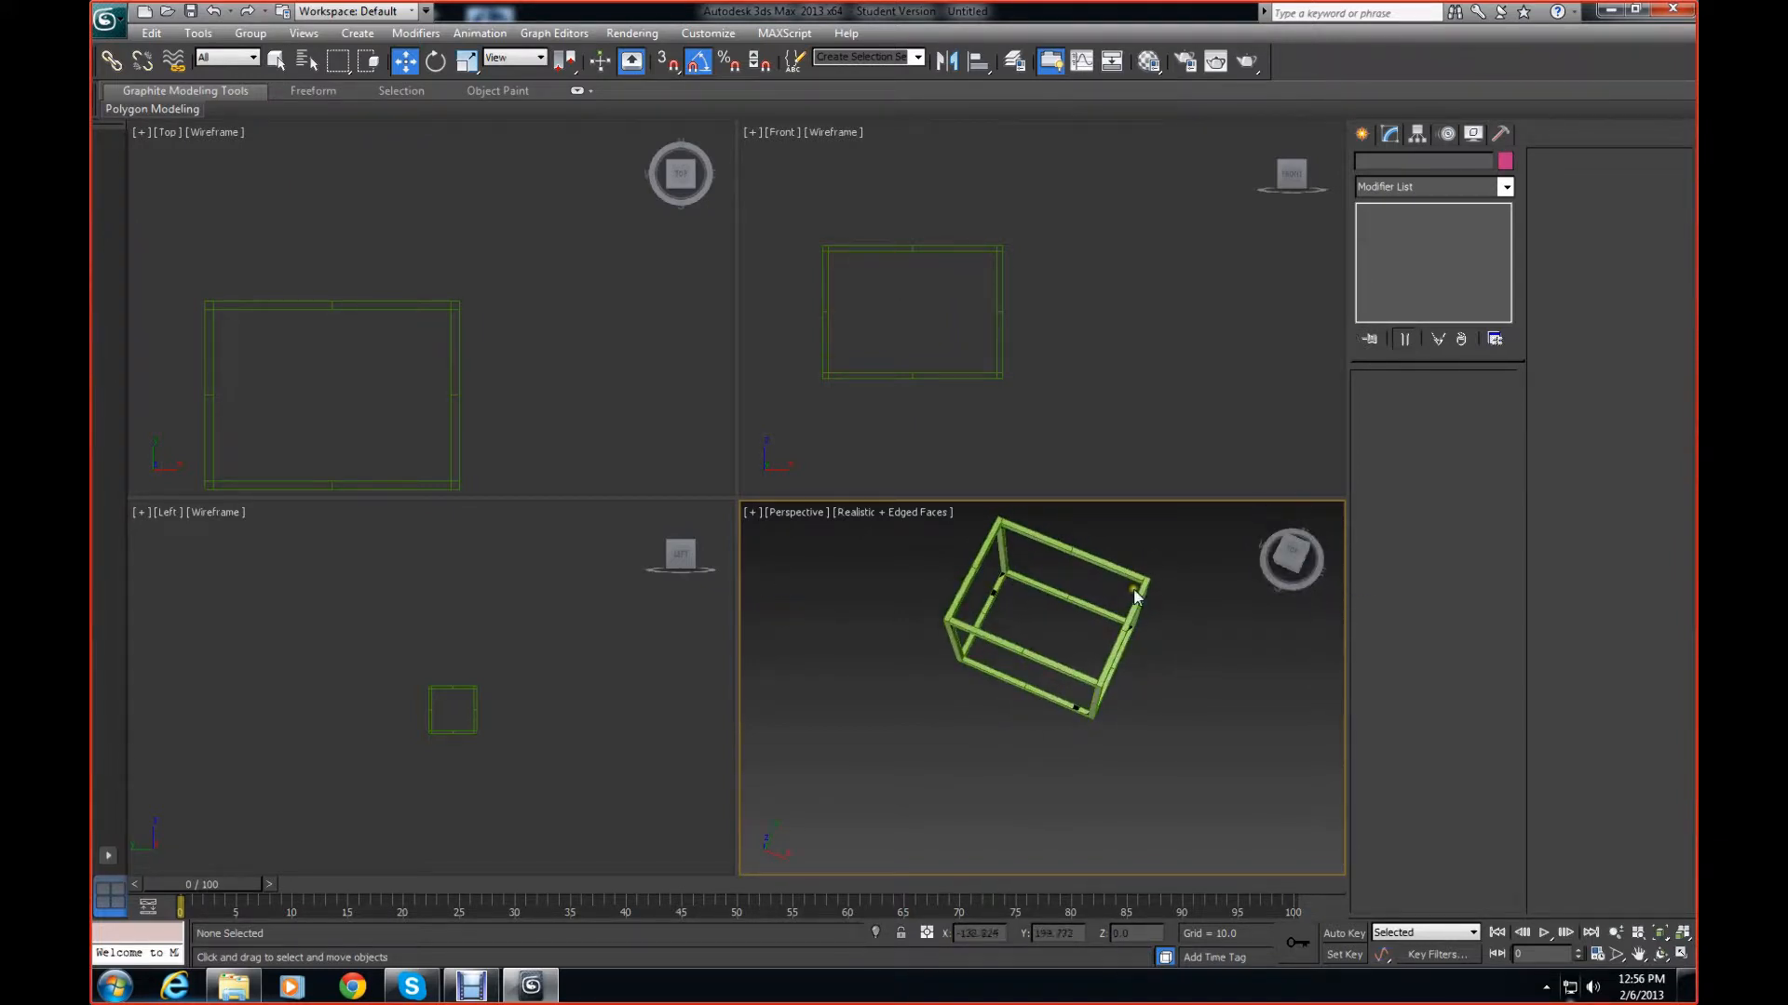
# Select the vertices along the frame's lower bar in the Top view, move them outward along Y to deepen the box, and exit sub-object editing
pyautogui.click(1134, 596)
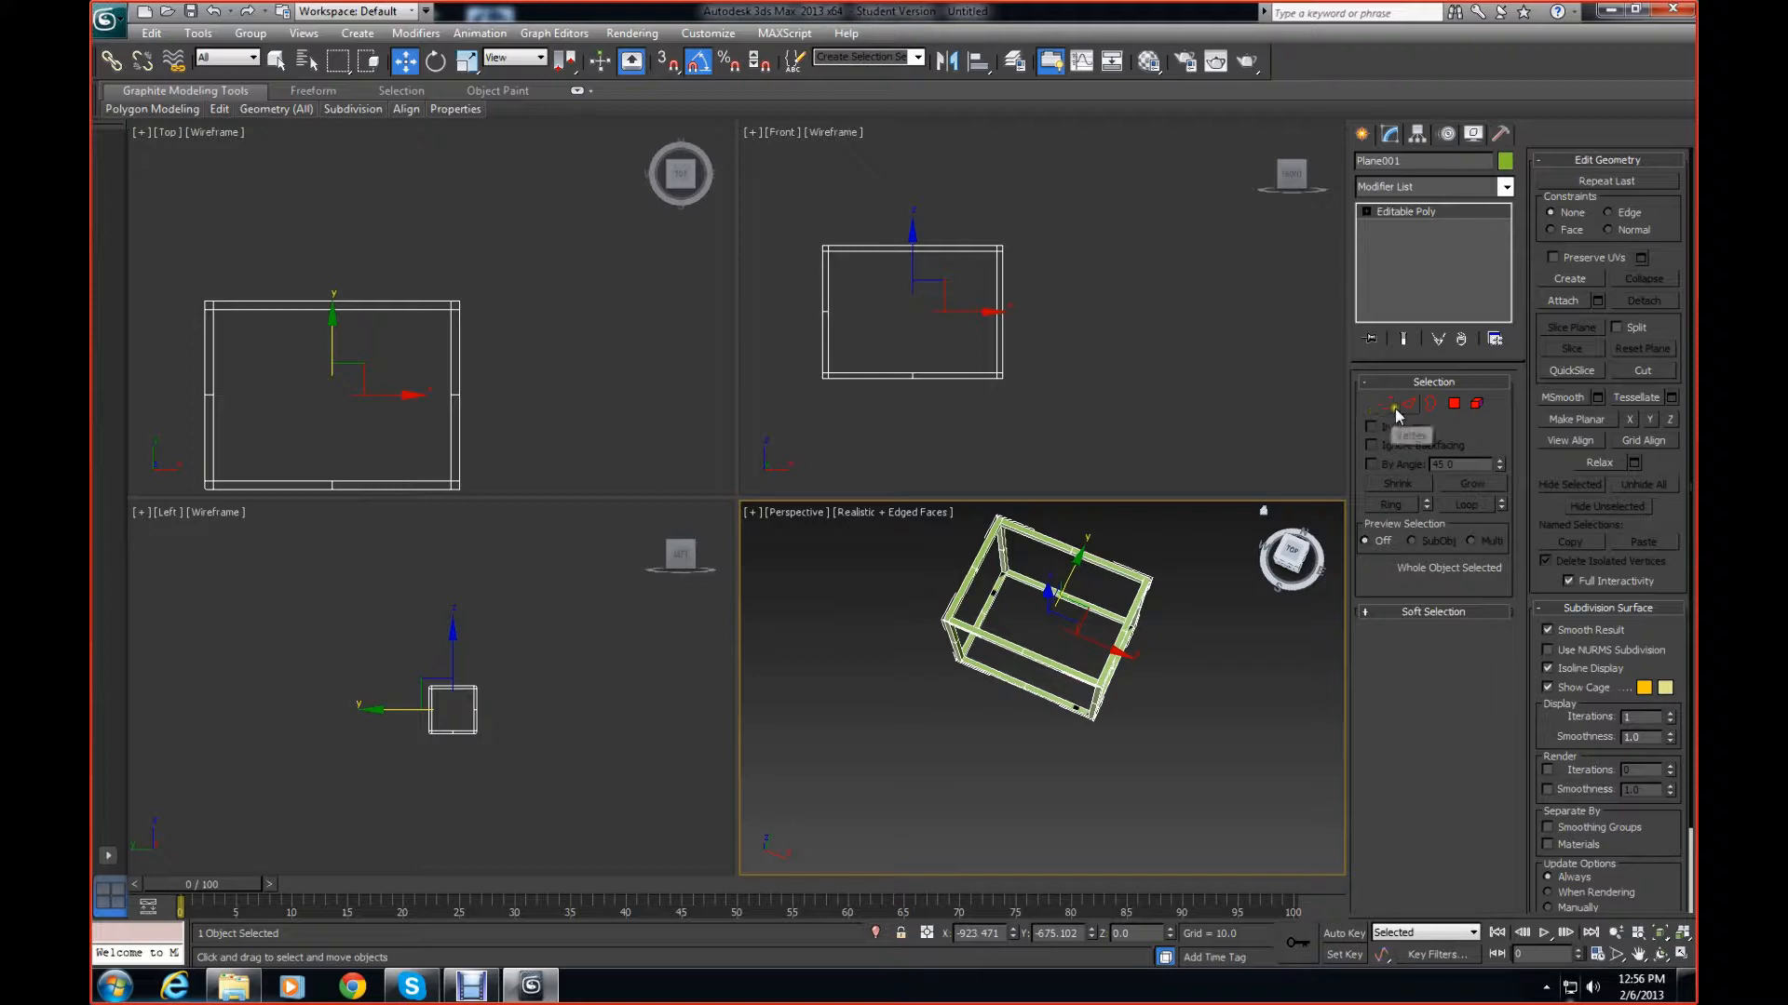
pyautogui.click(1384, 403)
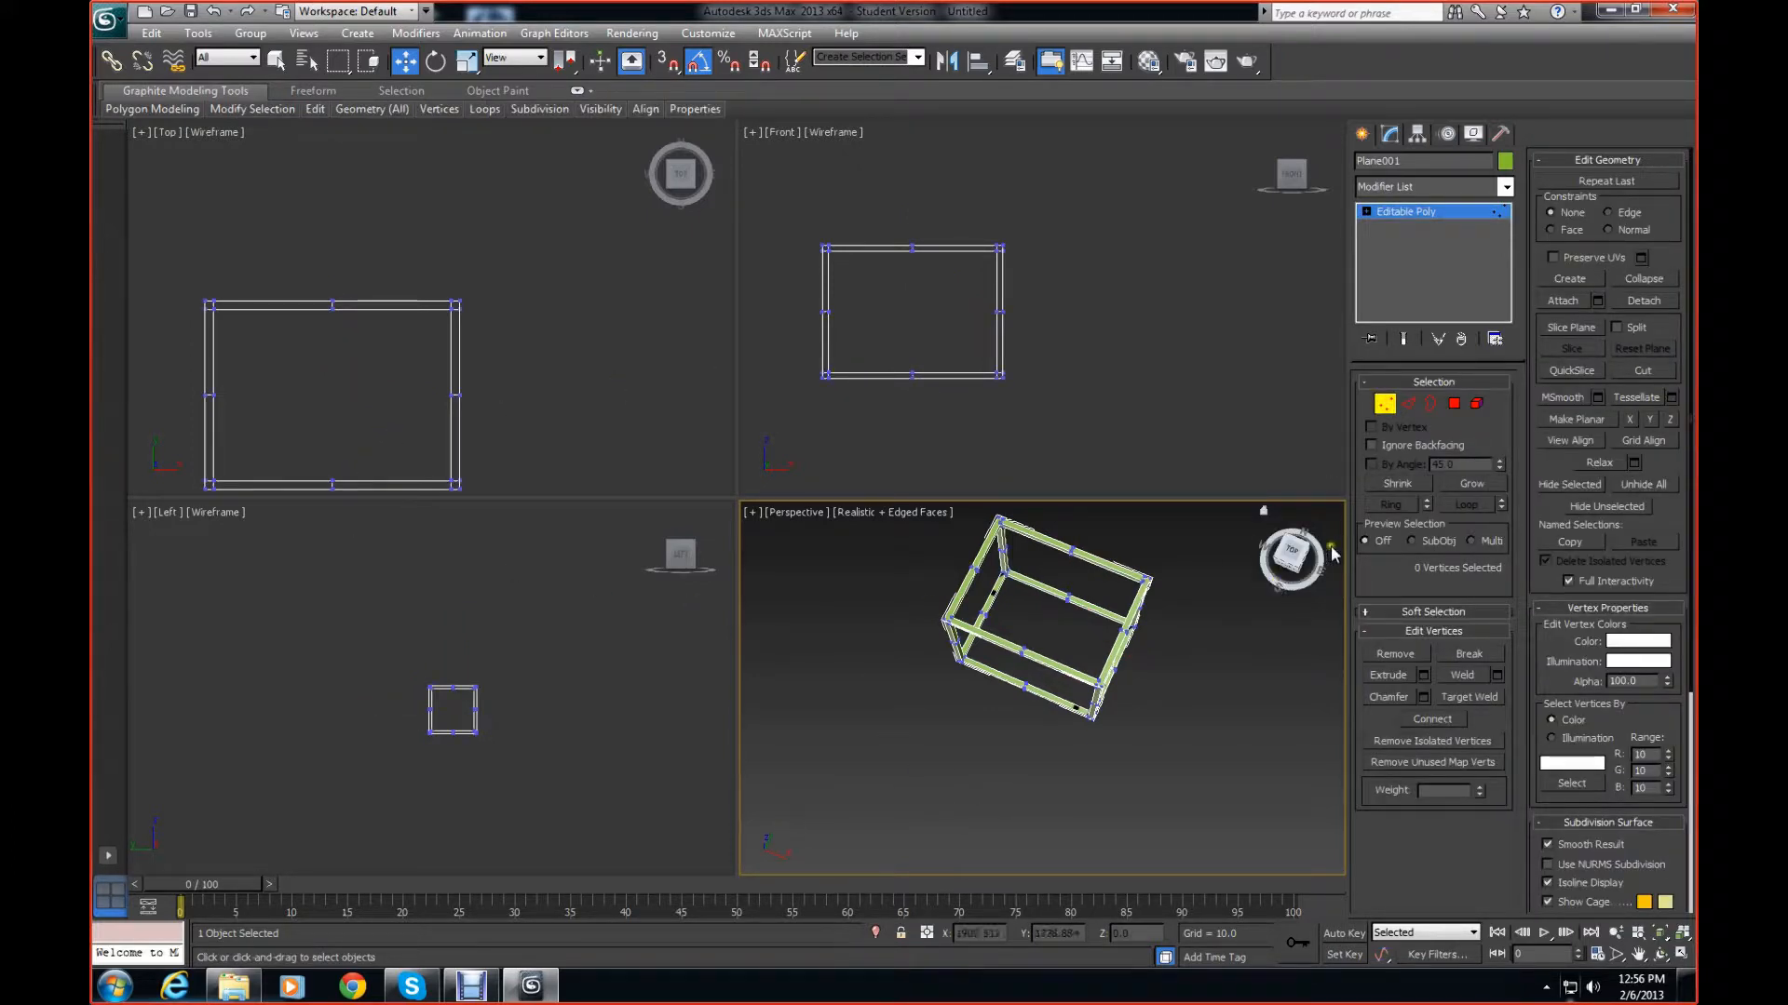
pyautogui.click(1300, 563)
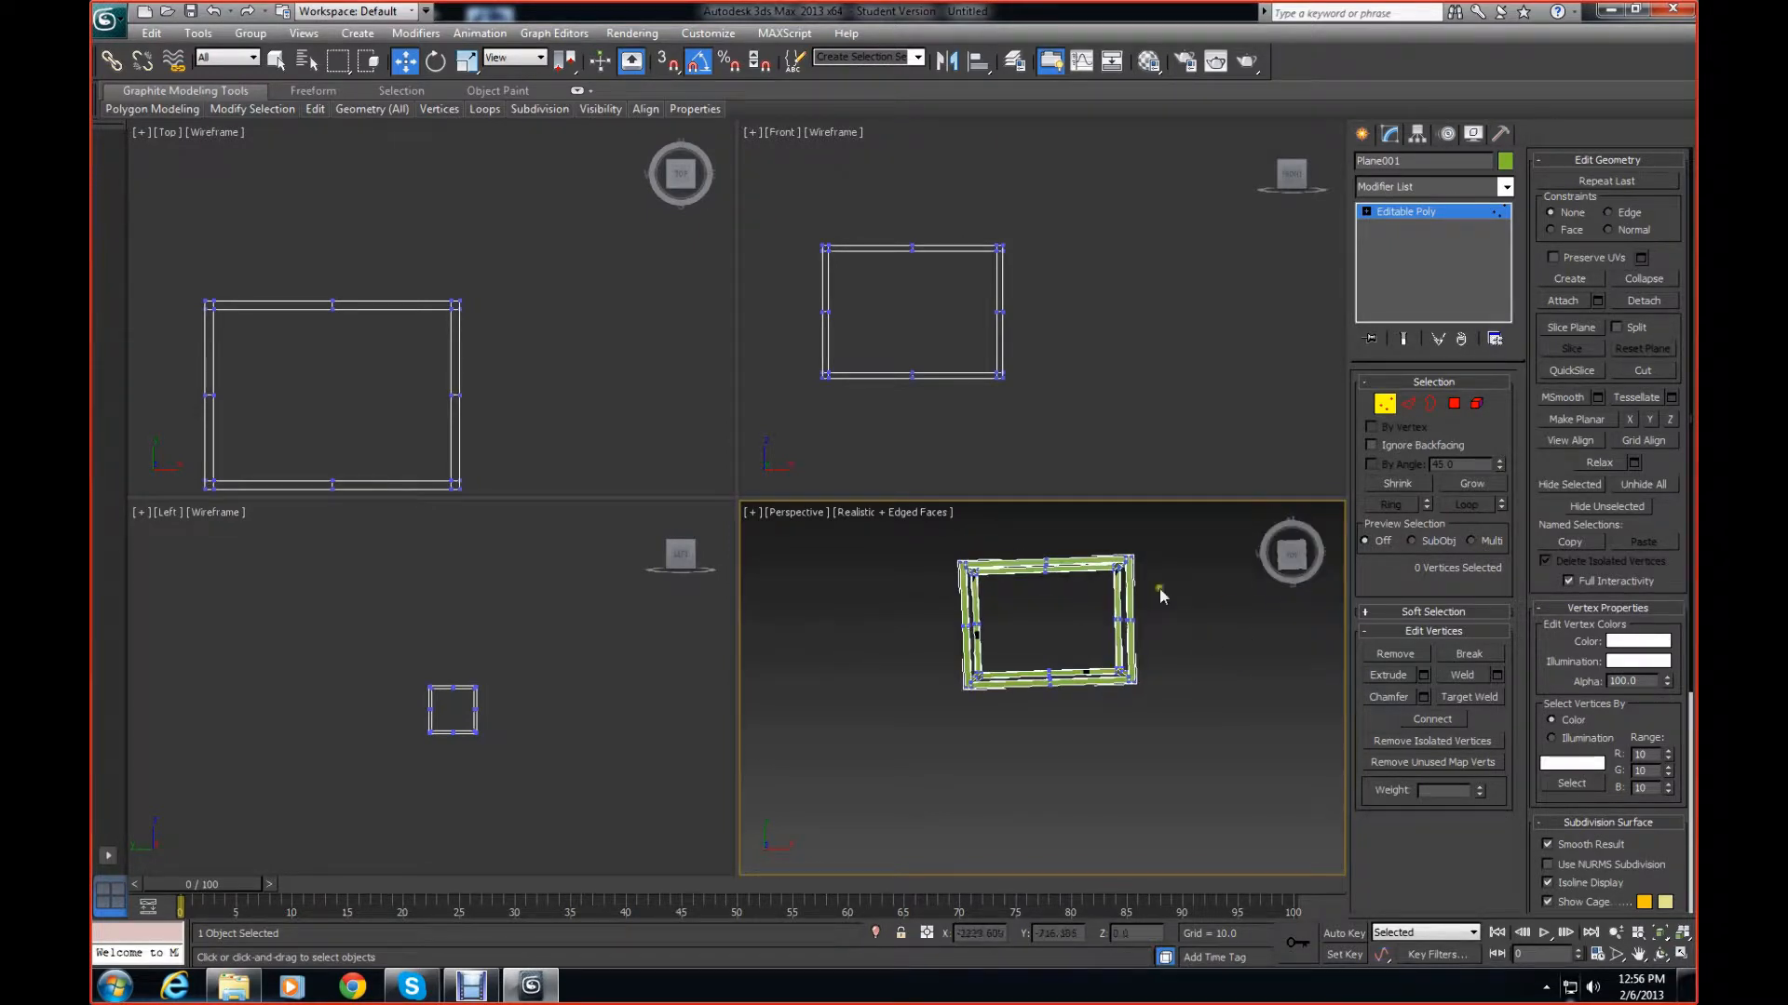
pyautogui.moveTo(340, 384); pyautogui.dragTo(540, 190, button='middle')
pyautogui.scroll(-2, 498, 323)
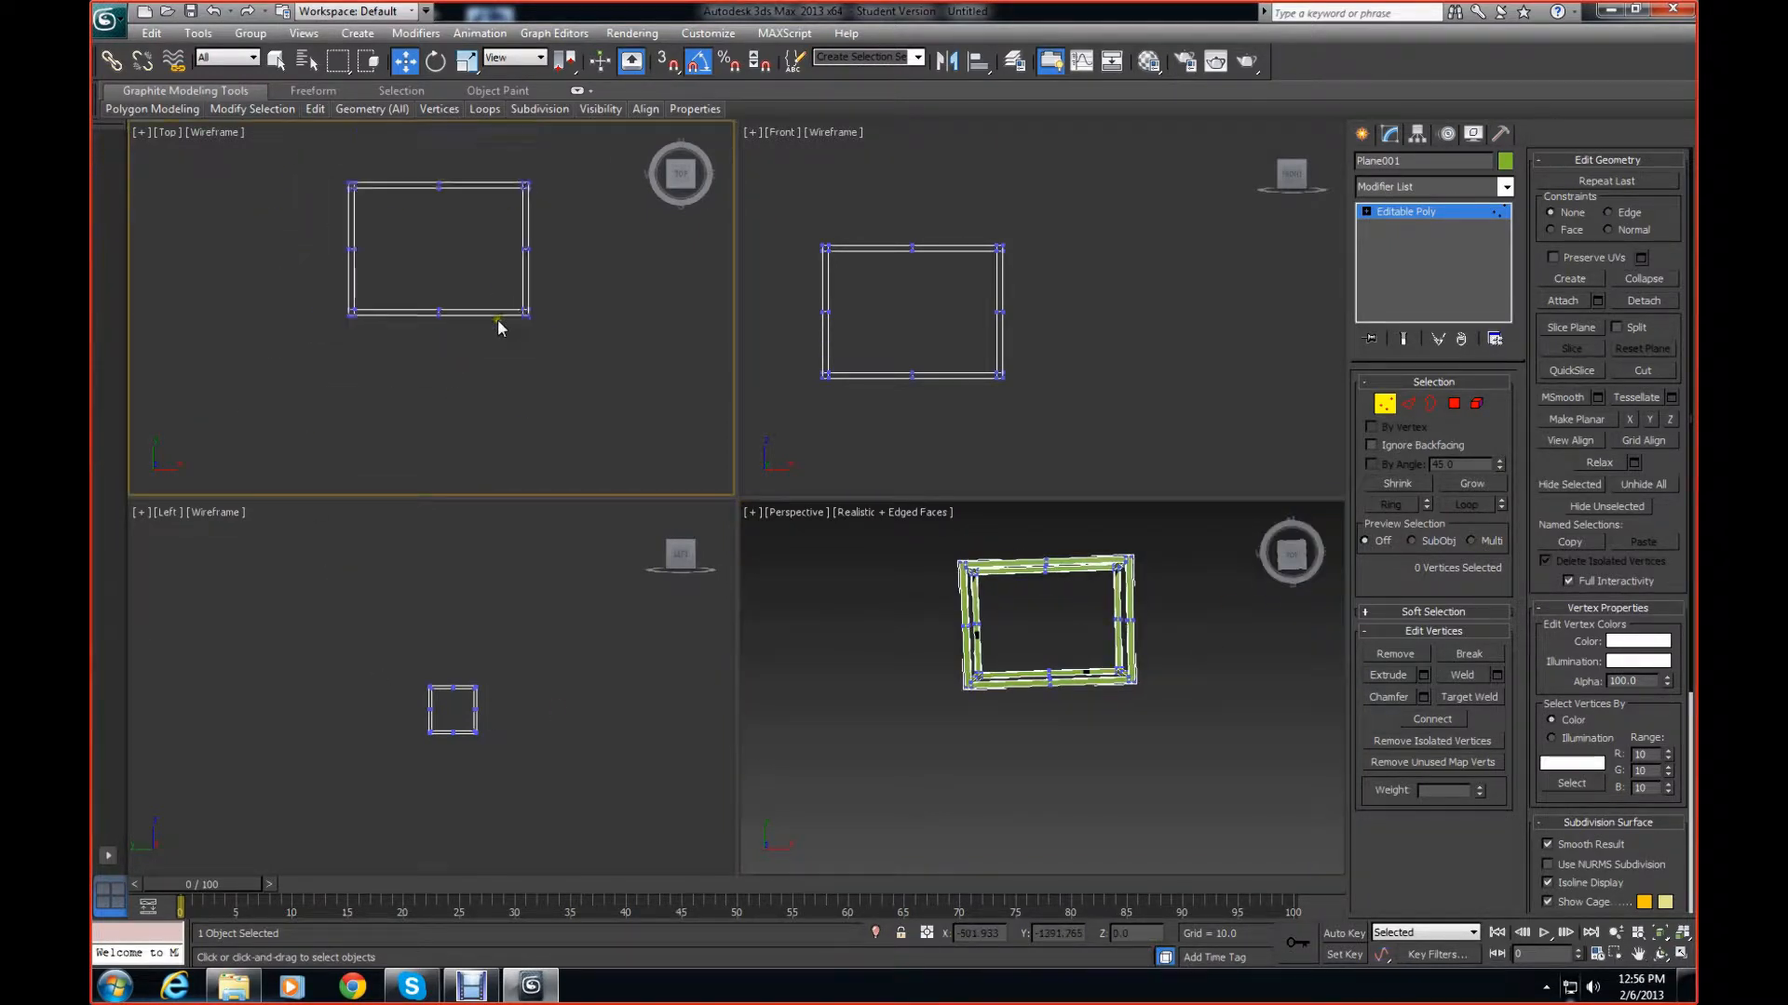
pyautogui.moveTo(625, 401); pyautogui.dragTo(186, 308)
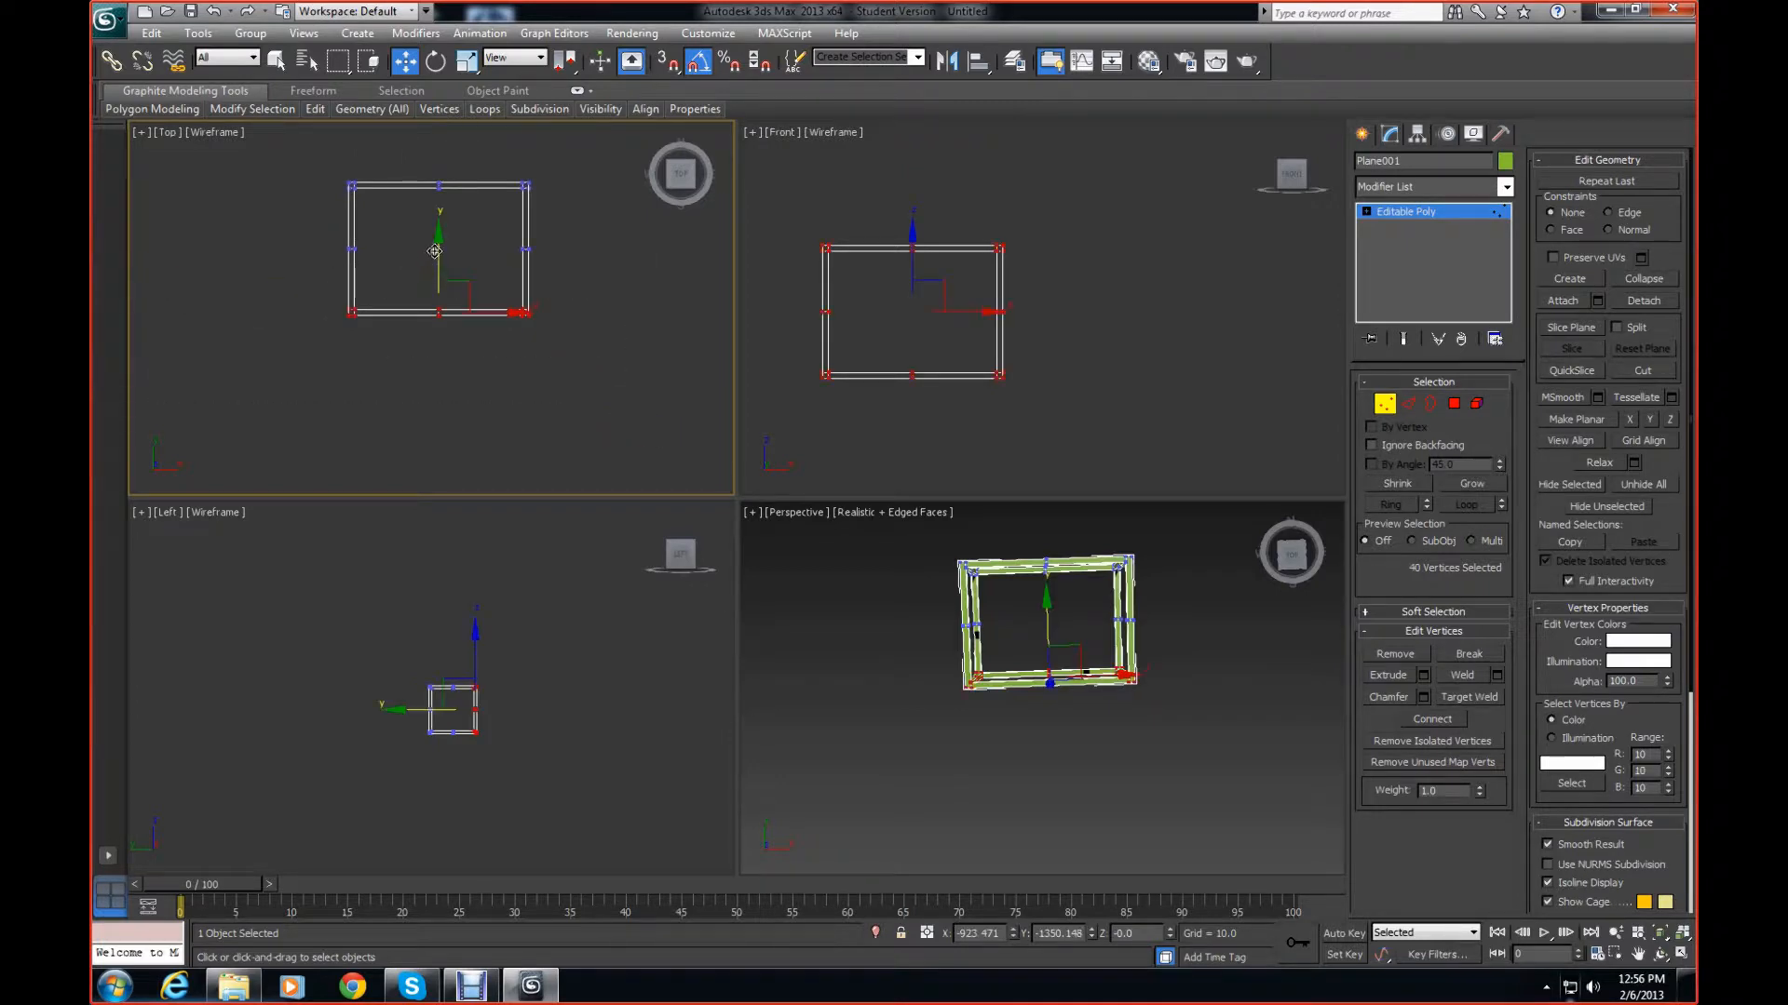
pyautogui.moveTo(440, 243); pyautogui.dragTo(453, 299)
pyautogui.click(471, 417)
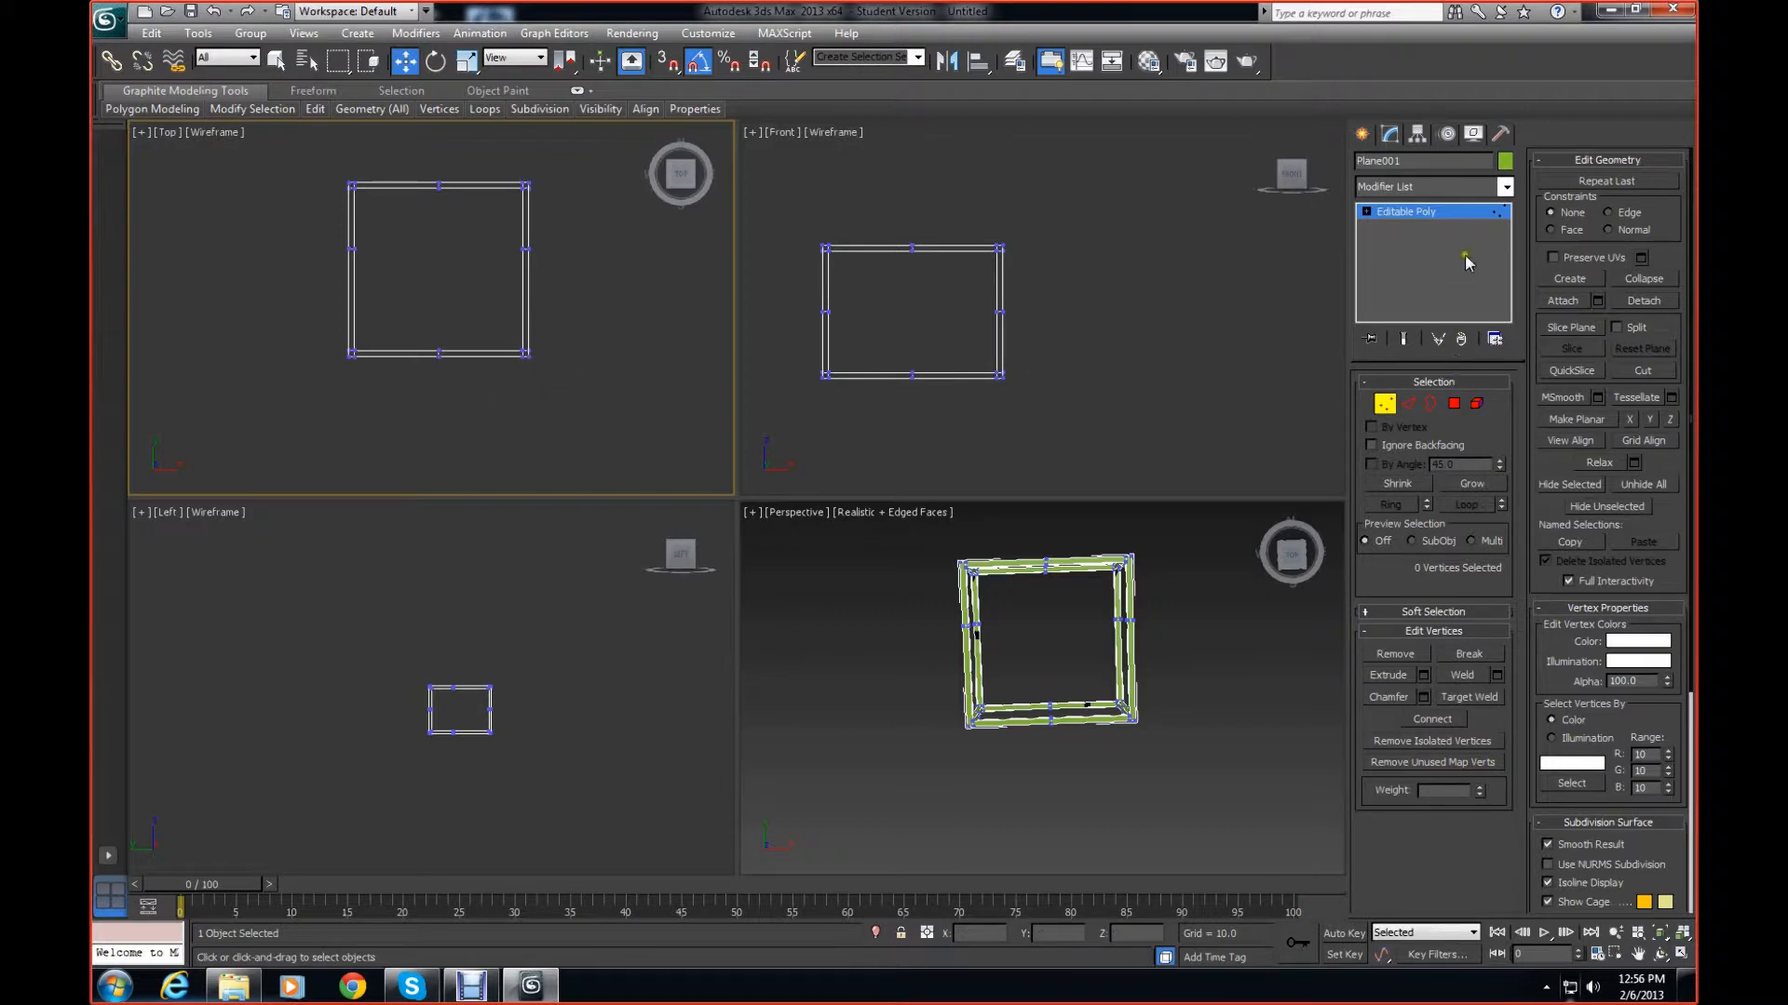
pyautogui.click(1408, 404)
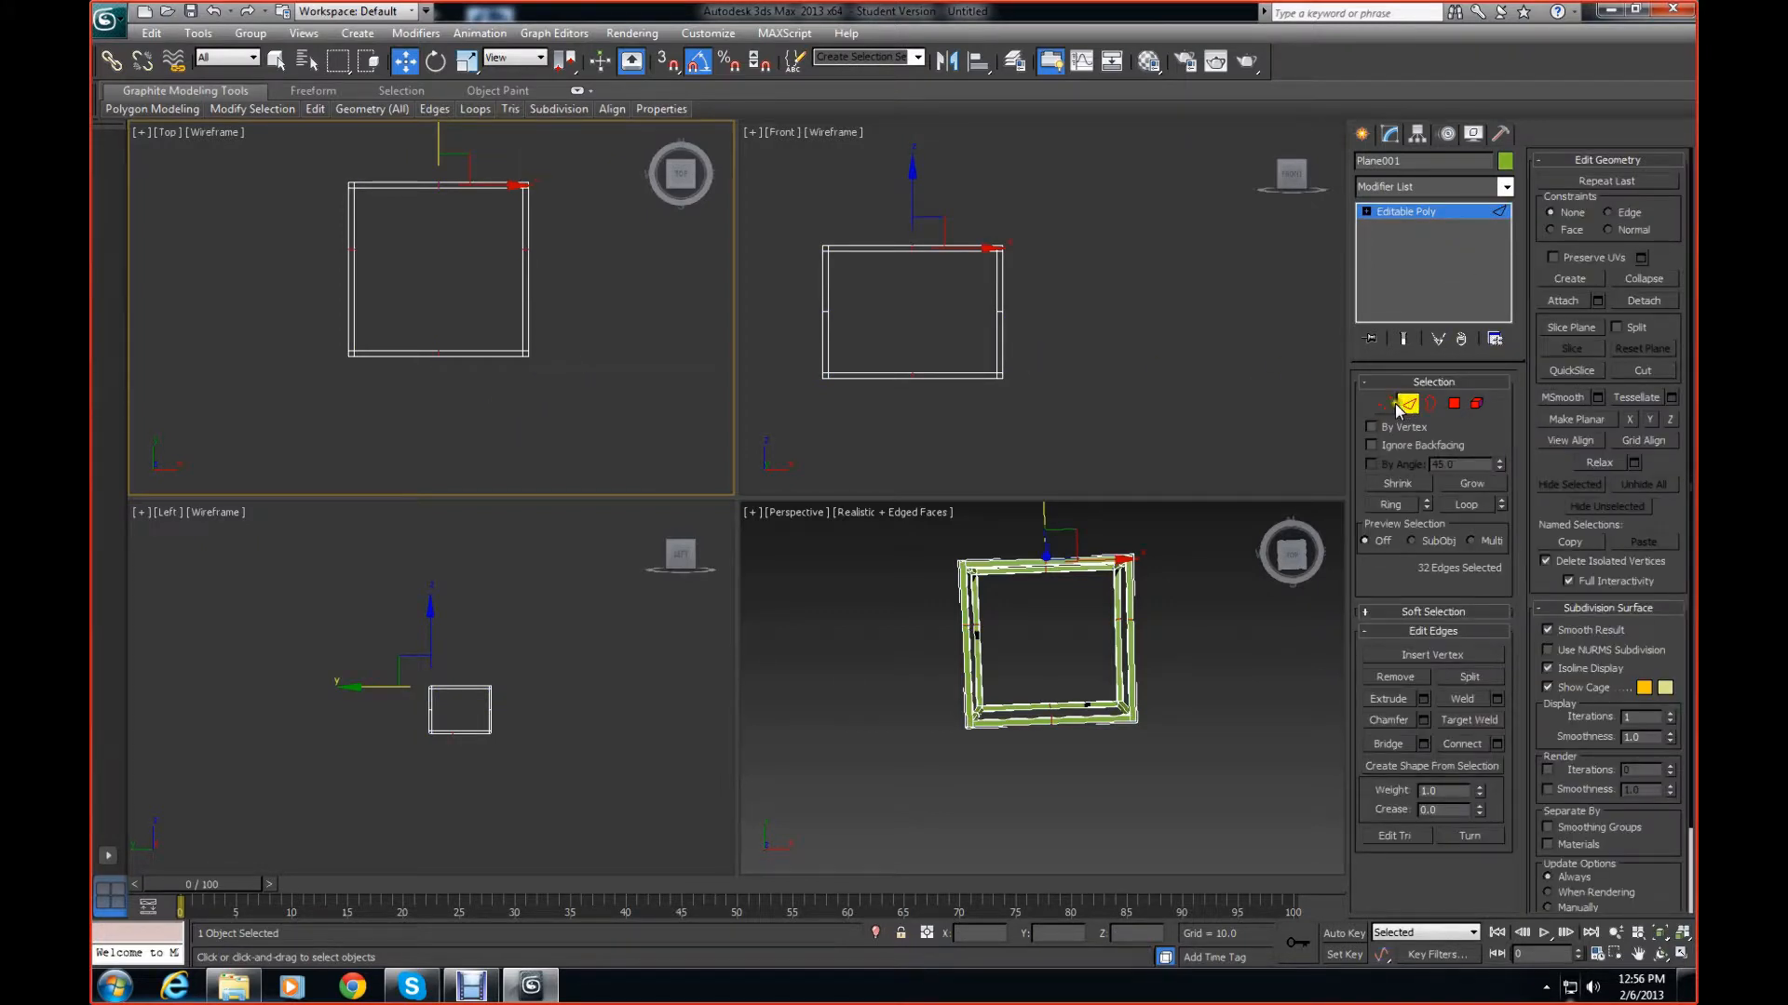
pyautogui.click(1391, 403)
pyautogui.click(1385, 403)
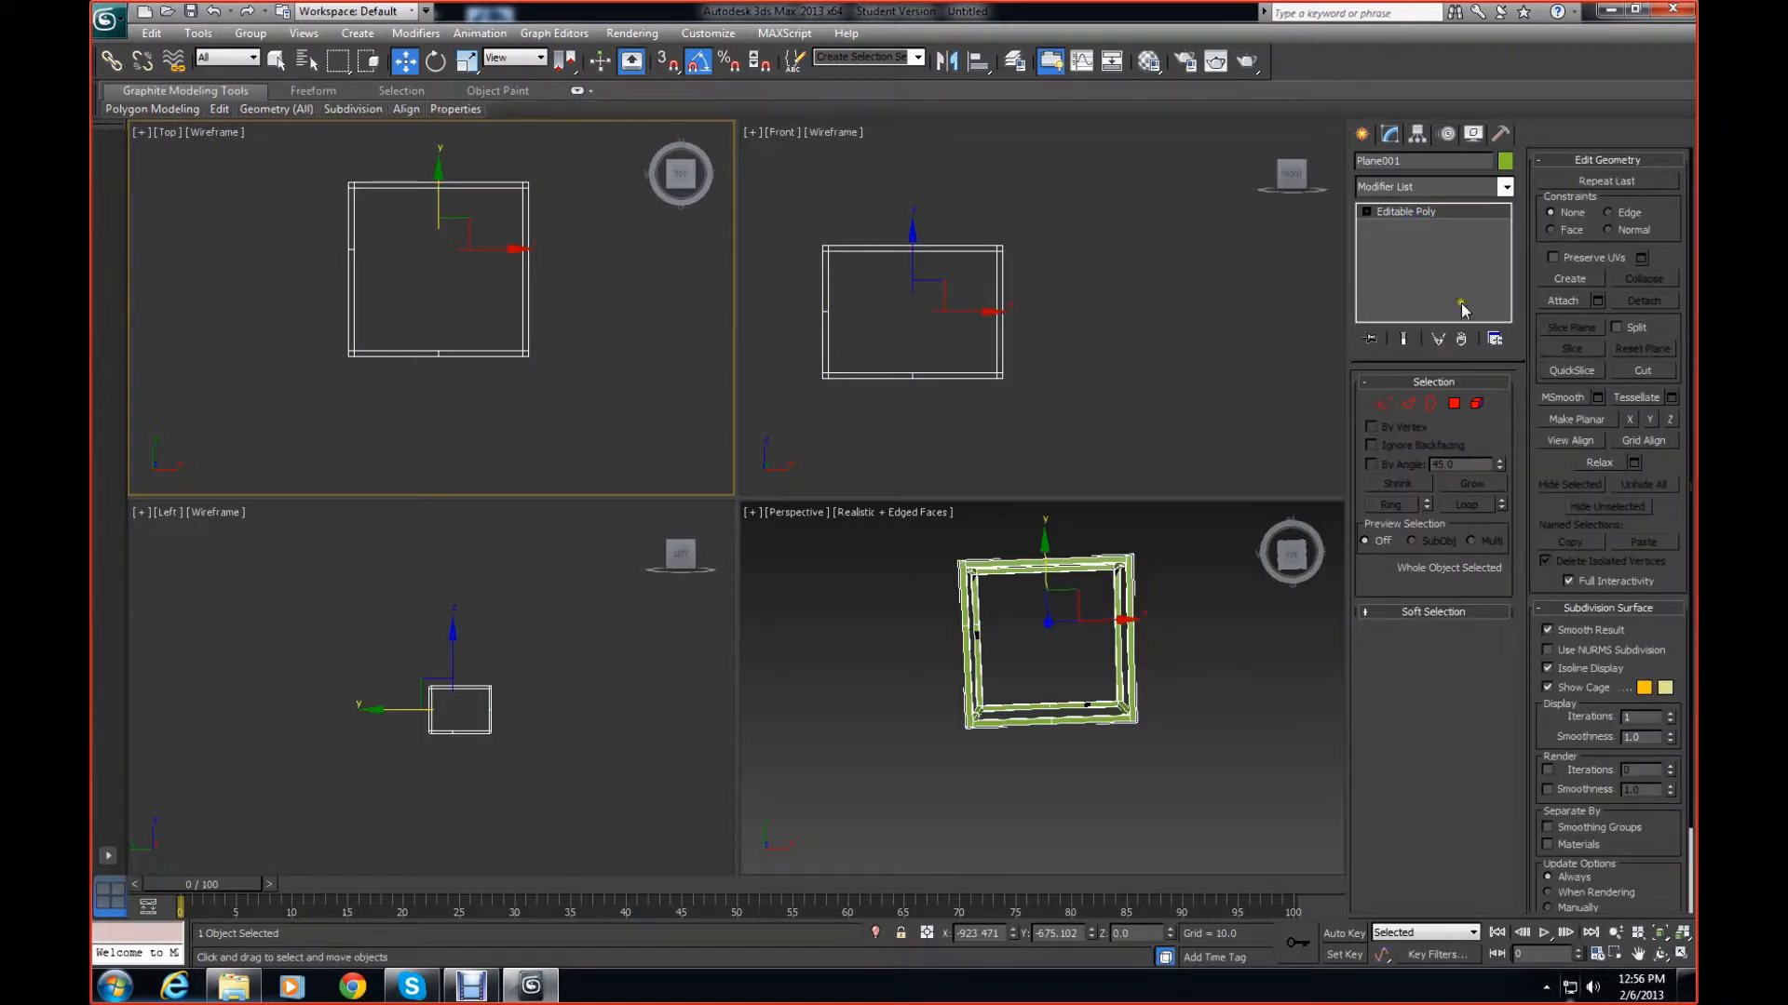
# Add a Symmetry modifier to the frame and move its mirror gizmo down to the lower bar in the Front view
pyautogui.click(1505, 186)
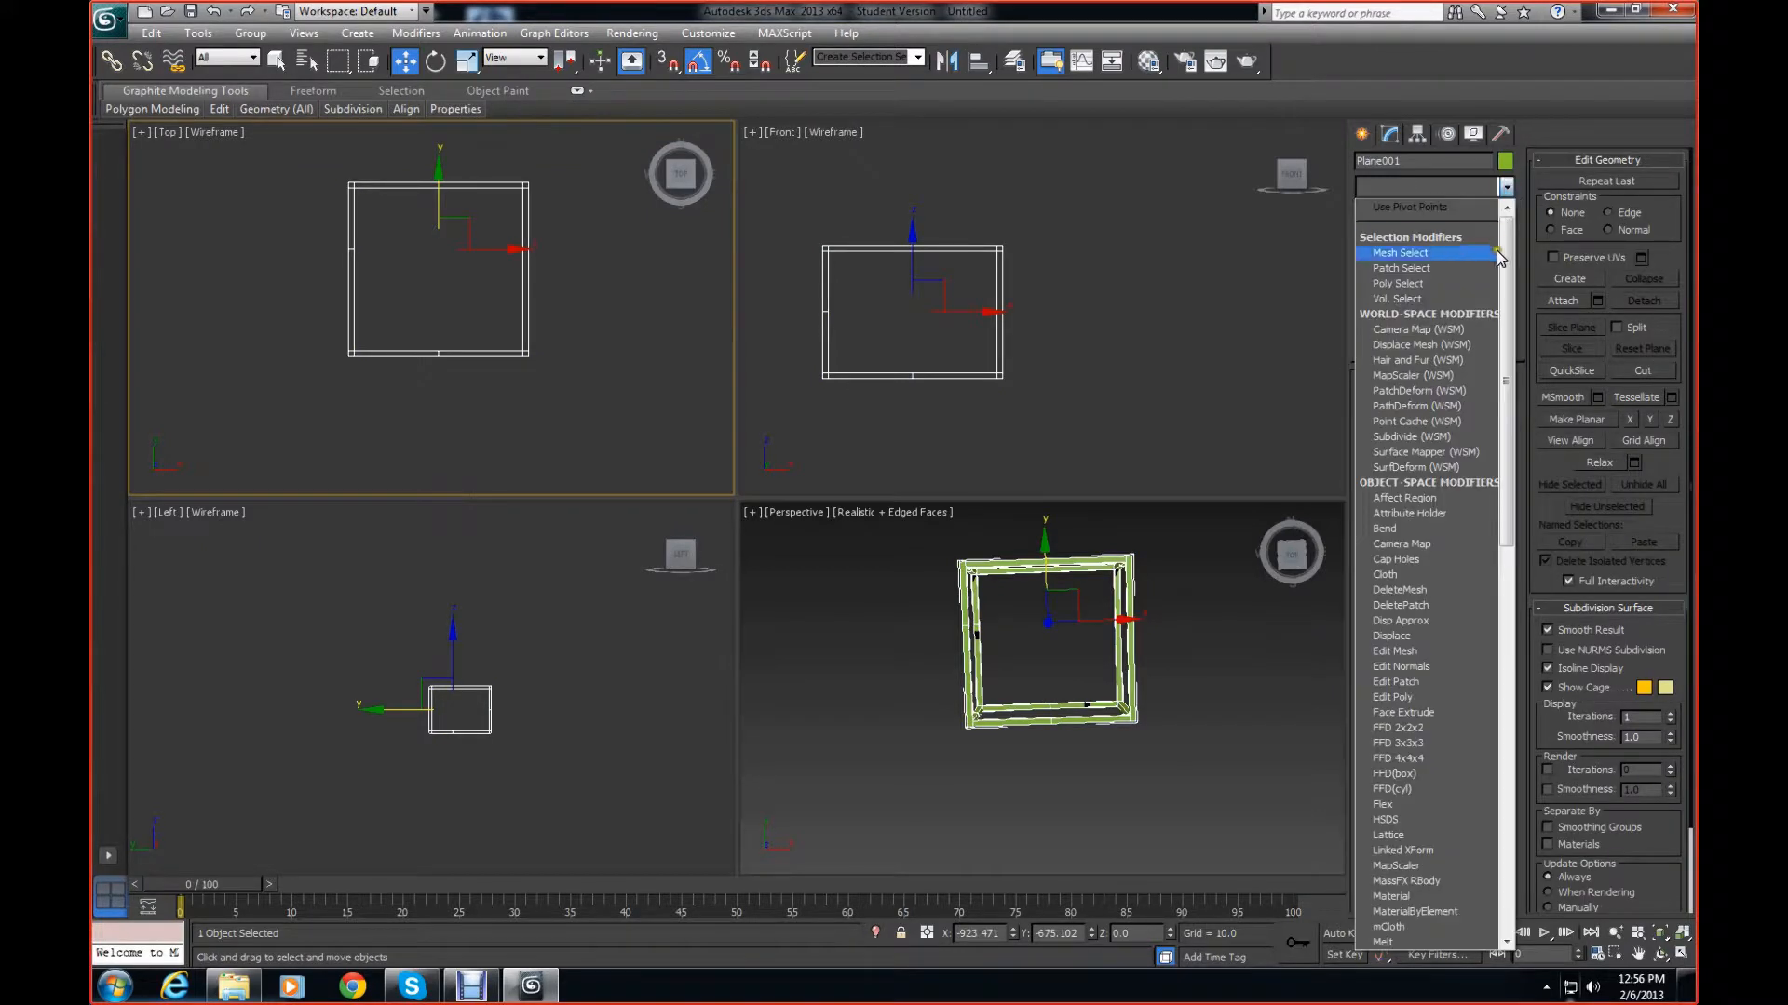
pyautogui.moveTo(1502, 266); pyautogui.dragTo(1504, 682)
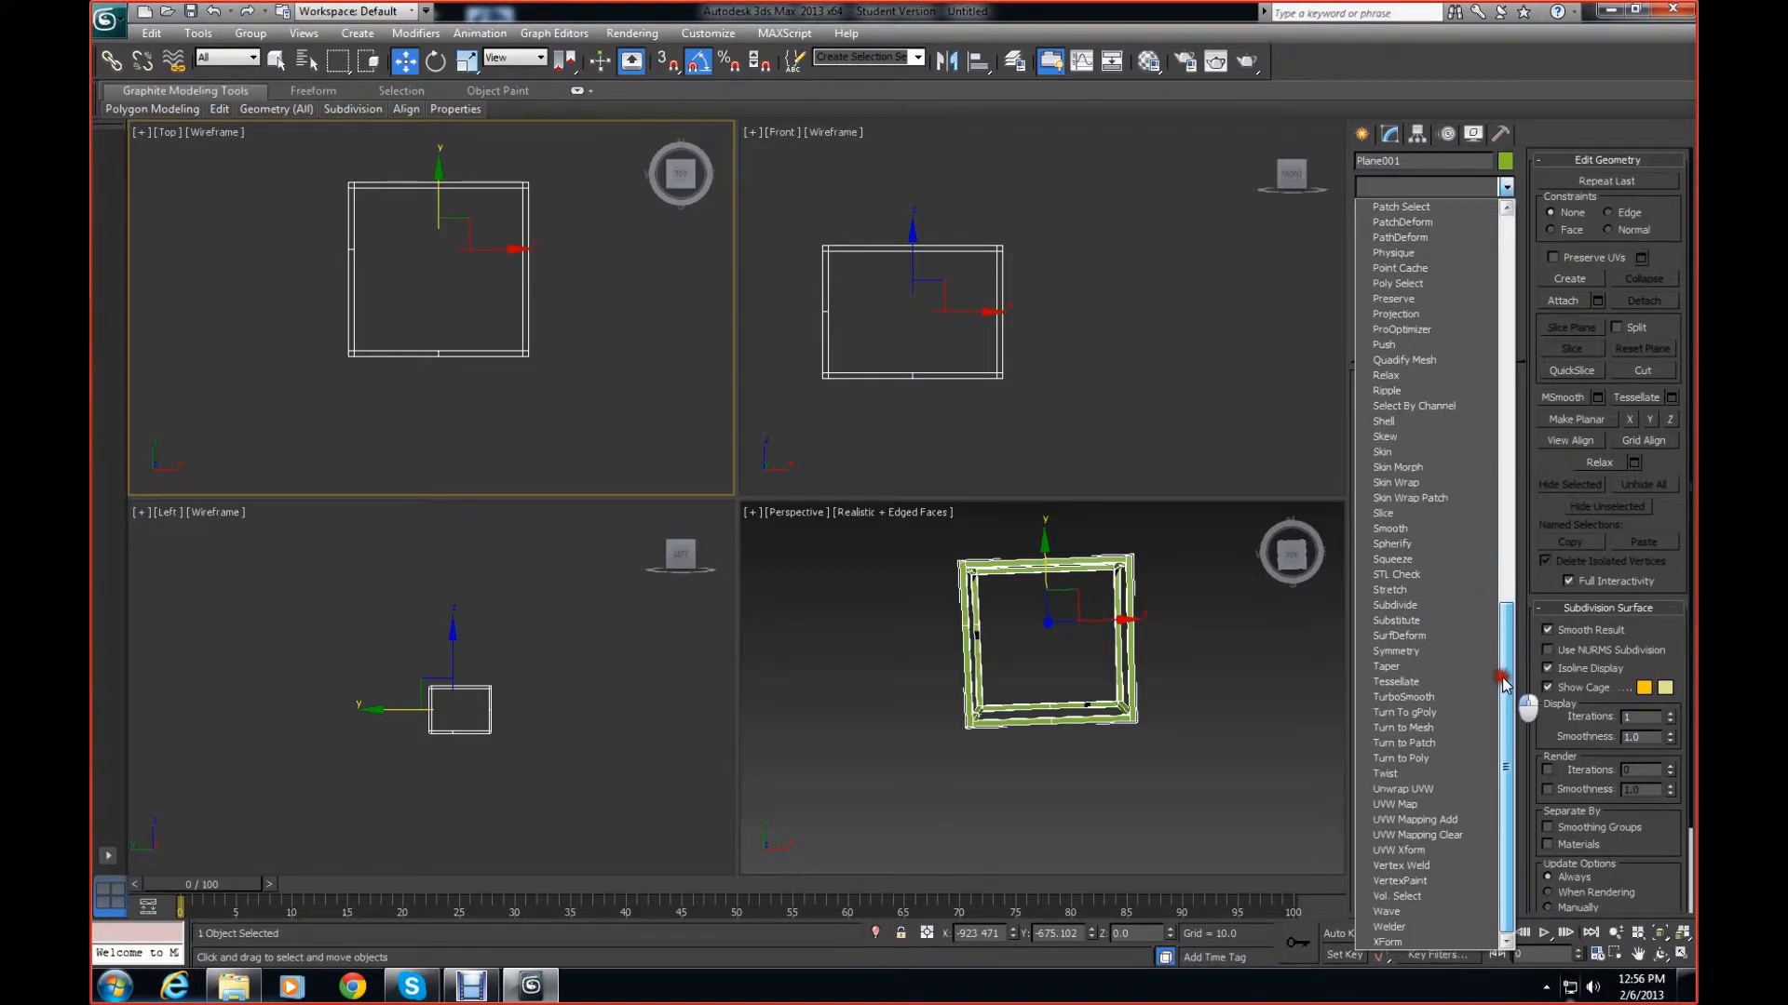
pyautogui.click(1401, 651)
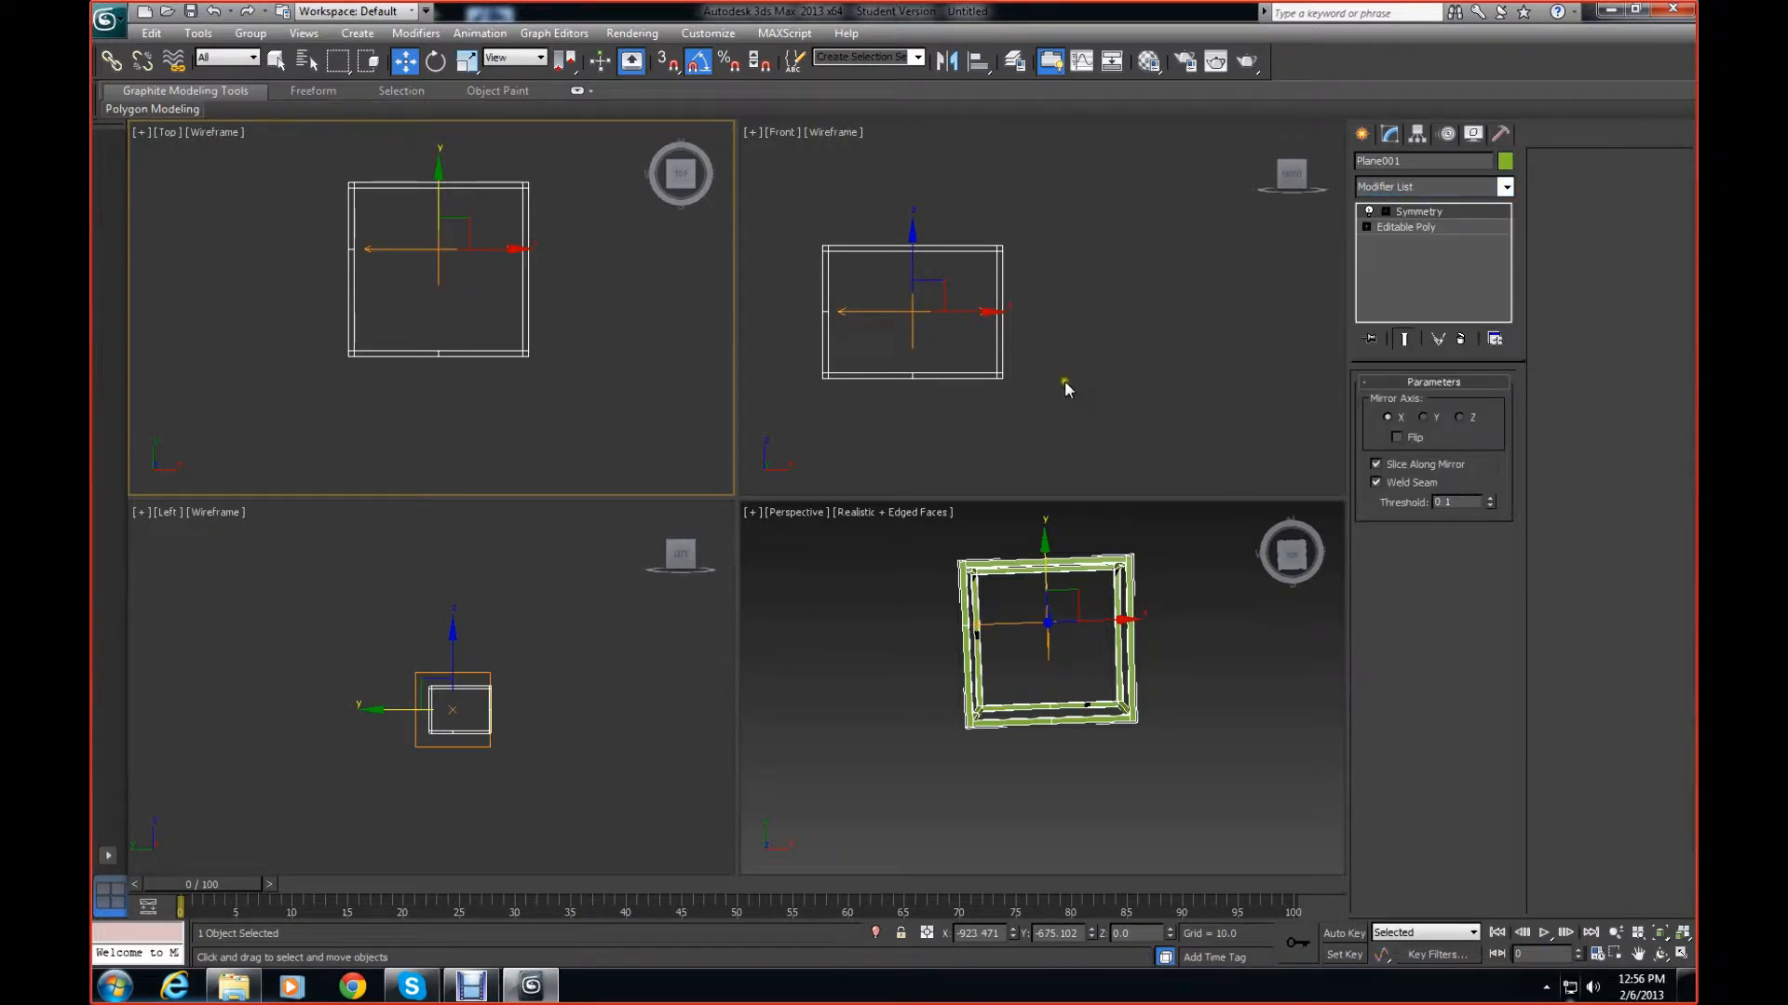
pyautogui.click(1385, 212)
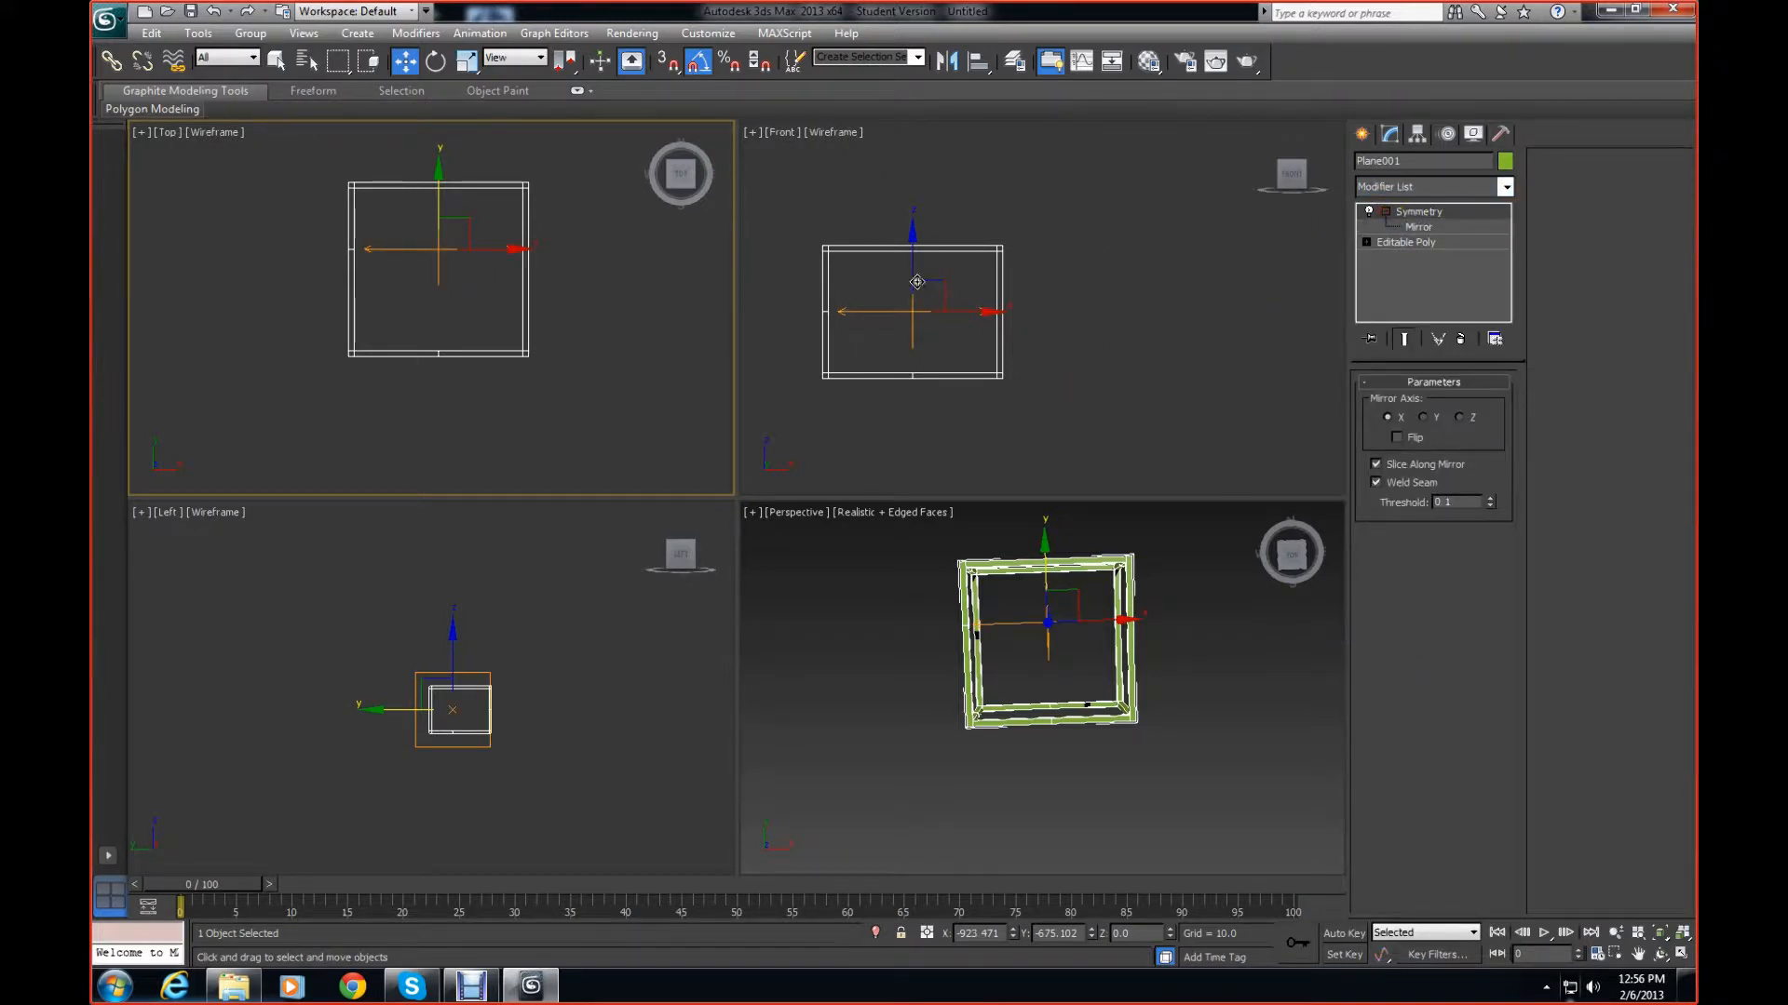
pyautogui.click(917, 281)
pyautogui.moveTo(915, 235); pyautogui.dragTo(968, 257)
pyautogui.click(1424, 227)
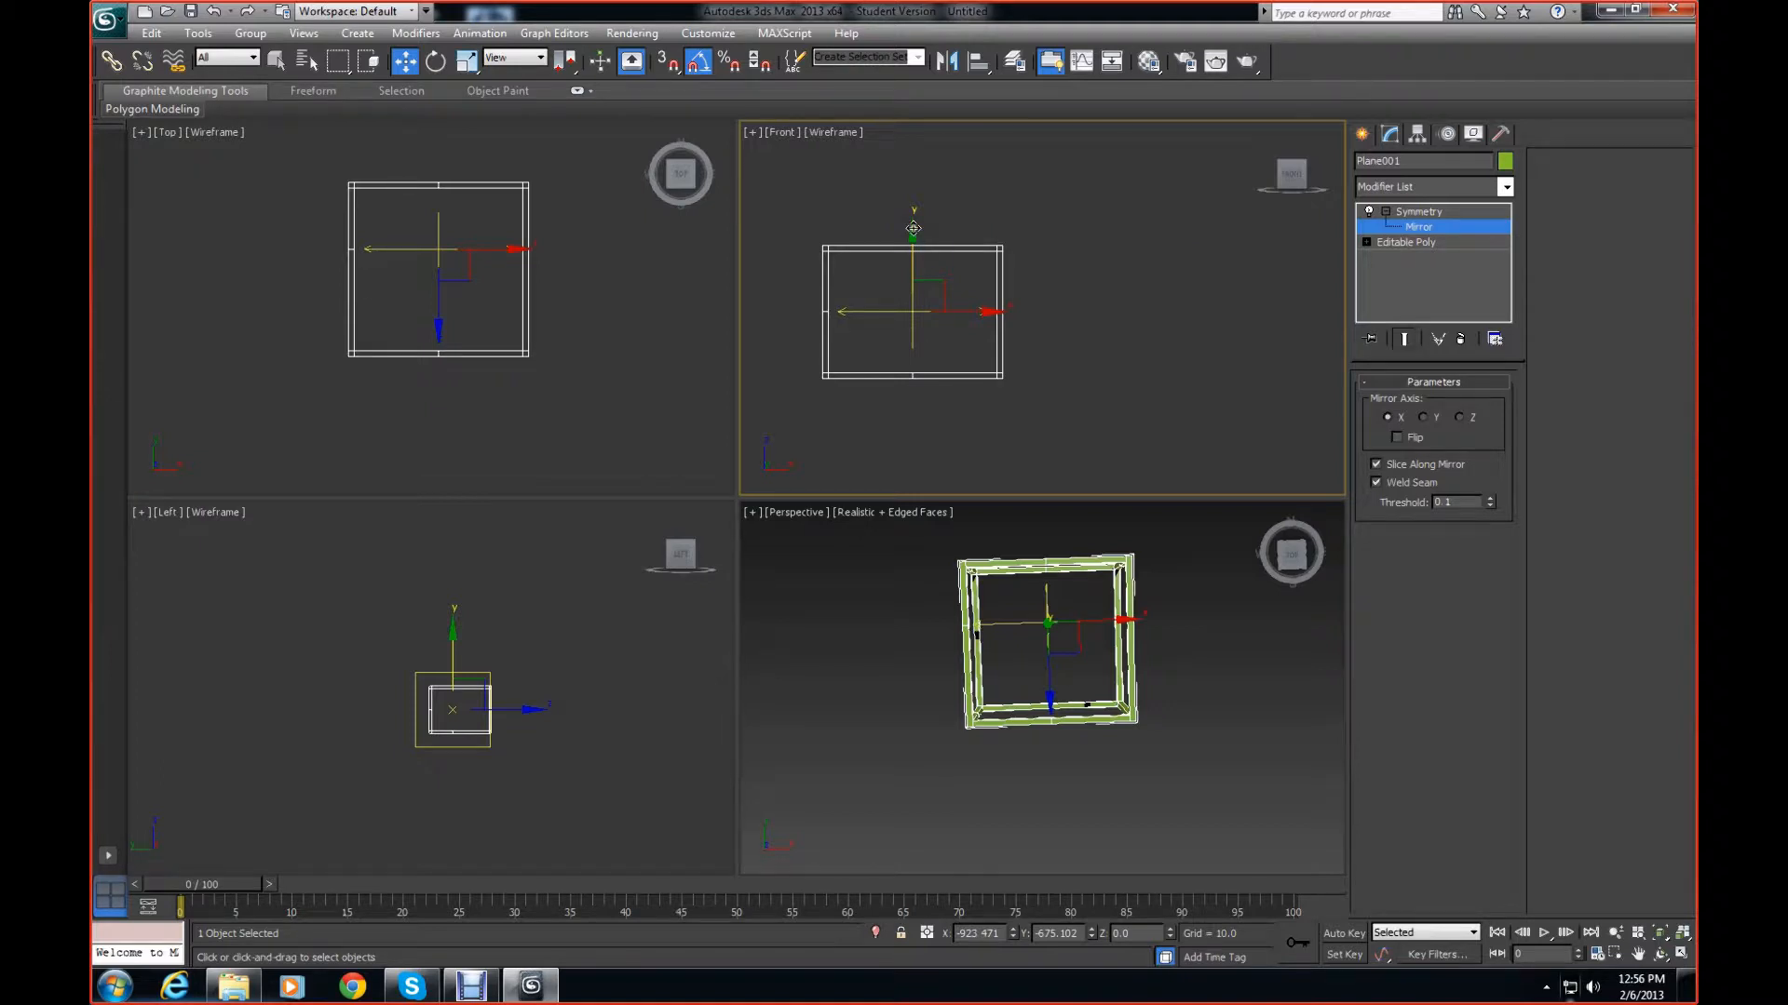
pyautogui.moveTo(914, 228); pyautogui.dragTo(915, 295)
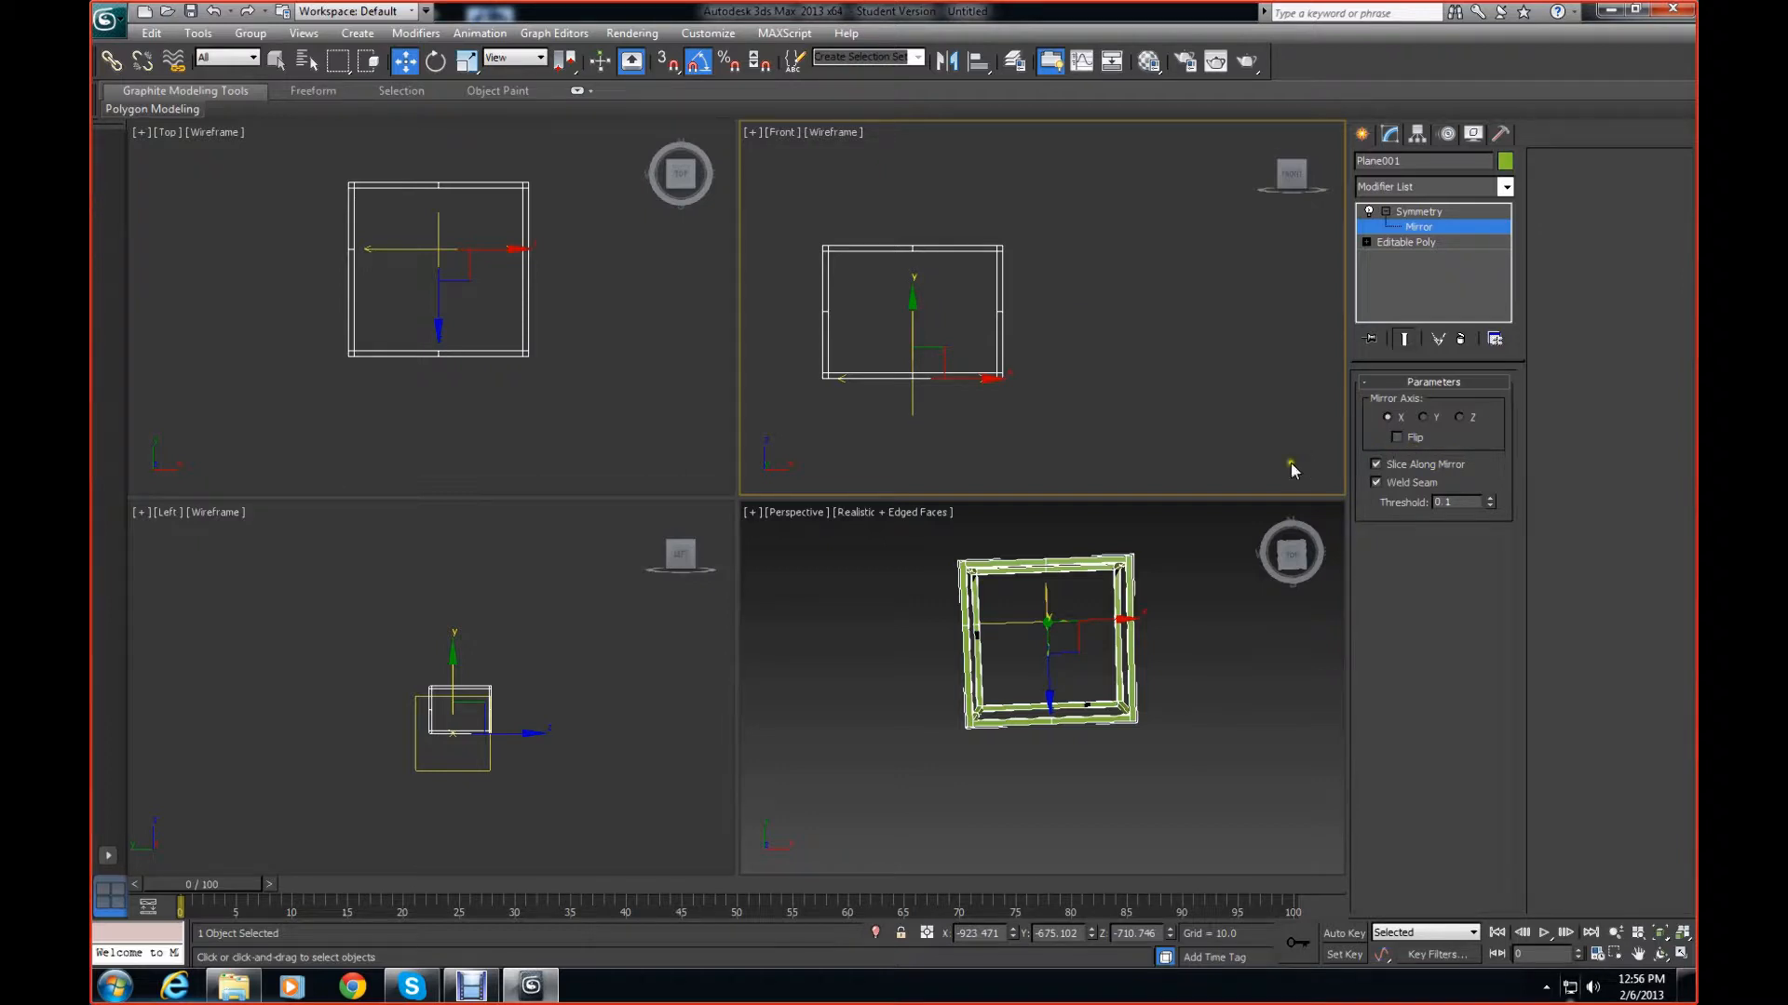
# Set the Symmetry mirror axis to Y and move the mirror gizmo along Y to the frame's lower bar in the Top view
pyautogui.moveTo(1288, 551); pyautogui.dragTo(1294, 509)
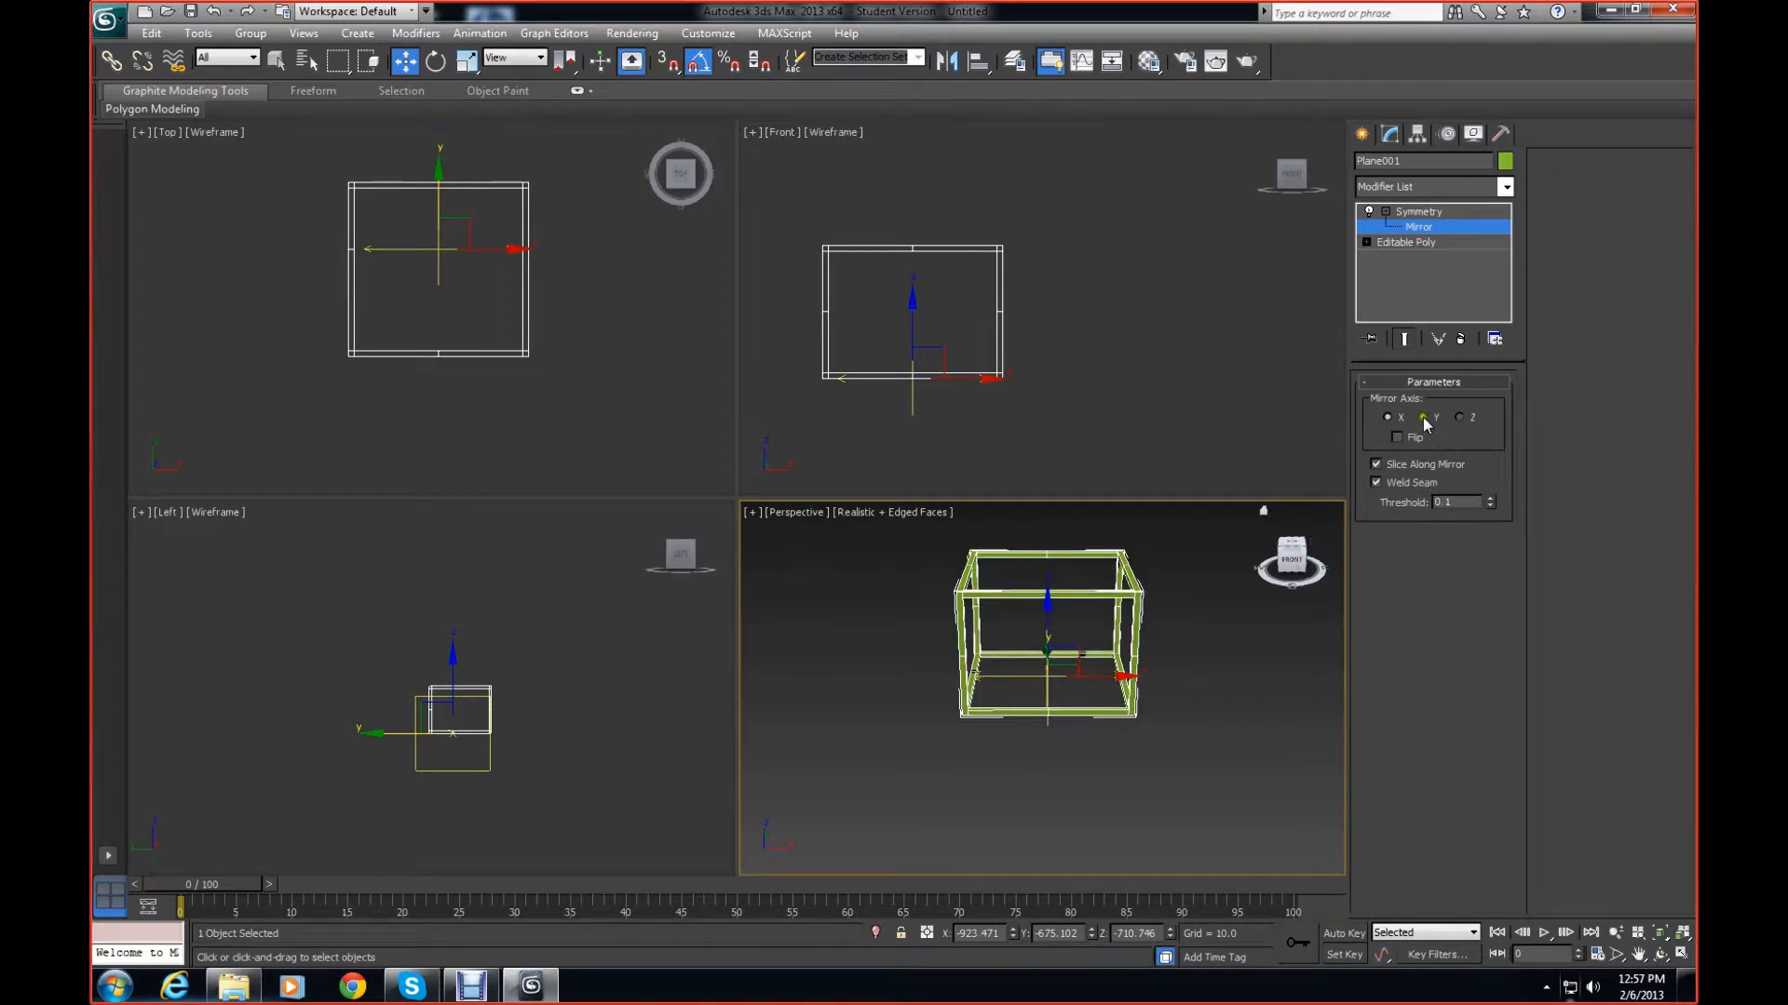
pyautogui.click(1458, 417)
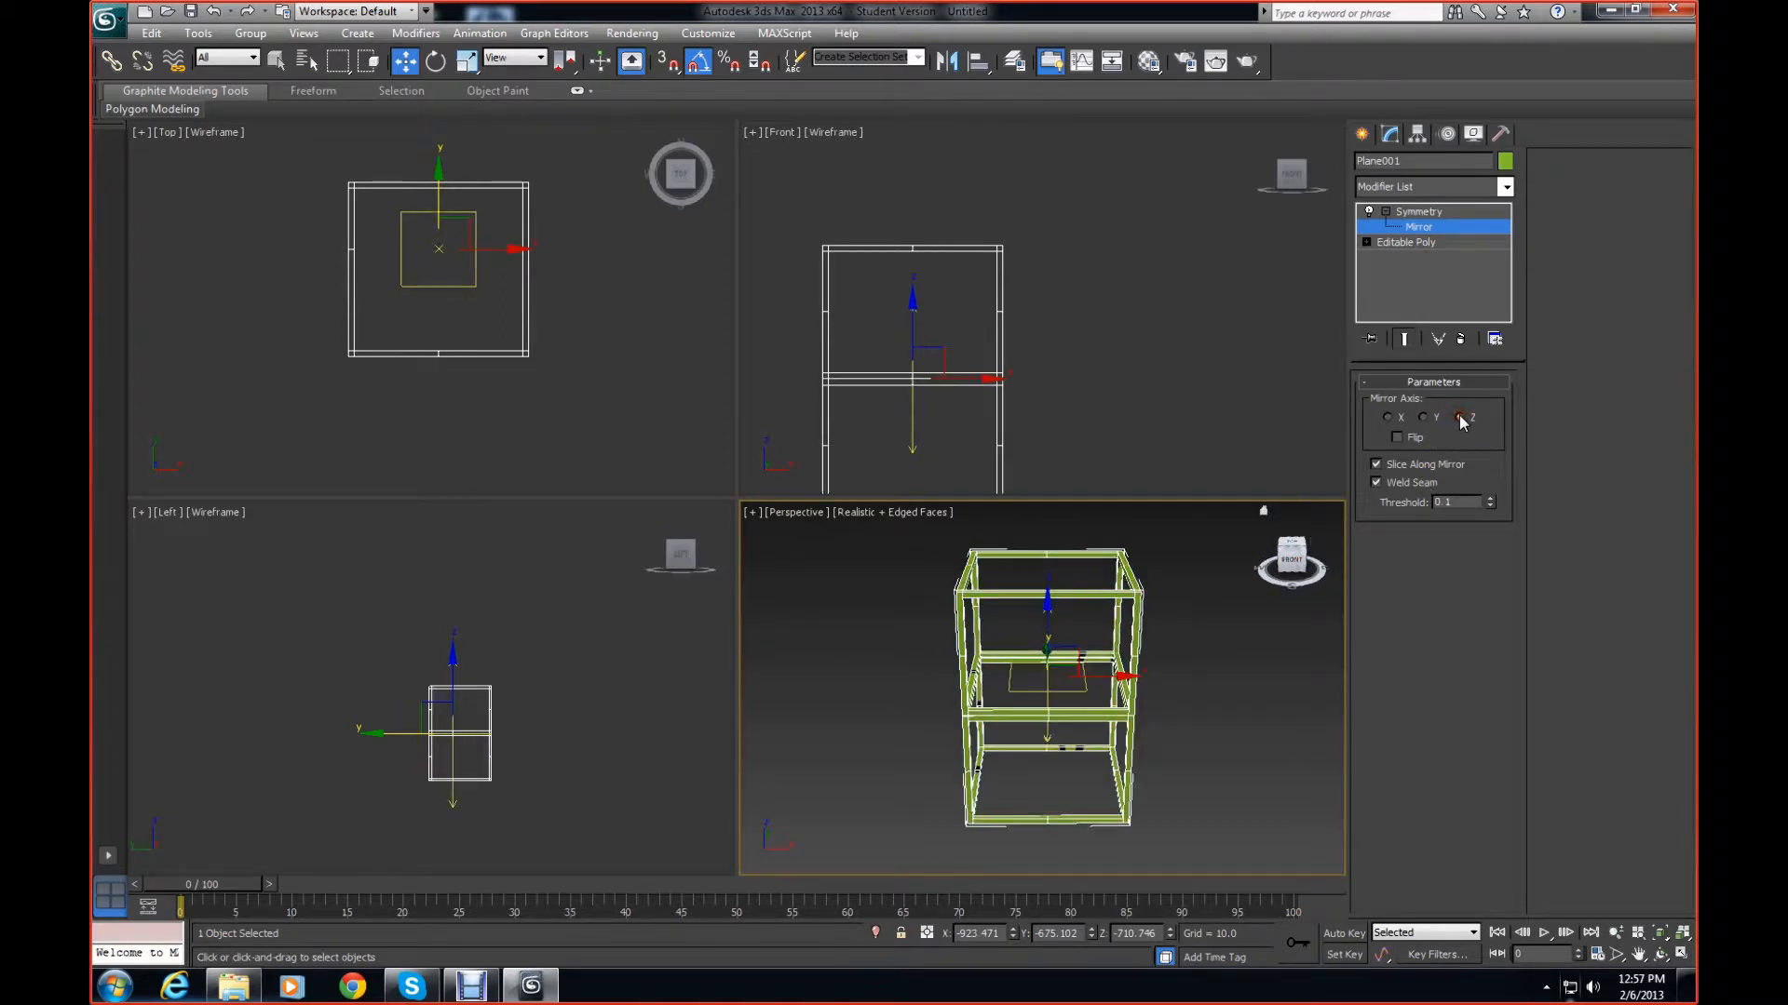
pyautogui.click(1425, 418)
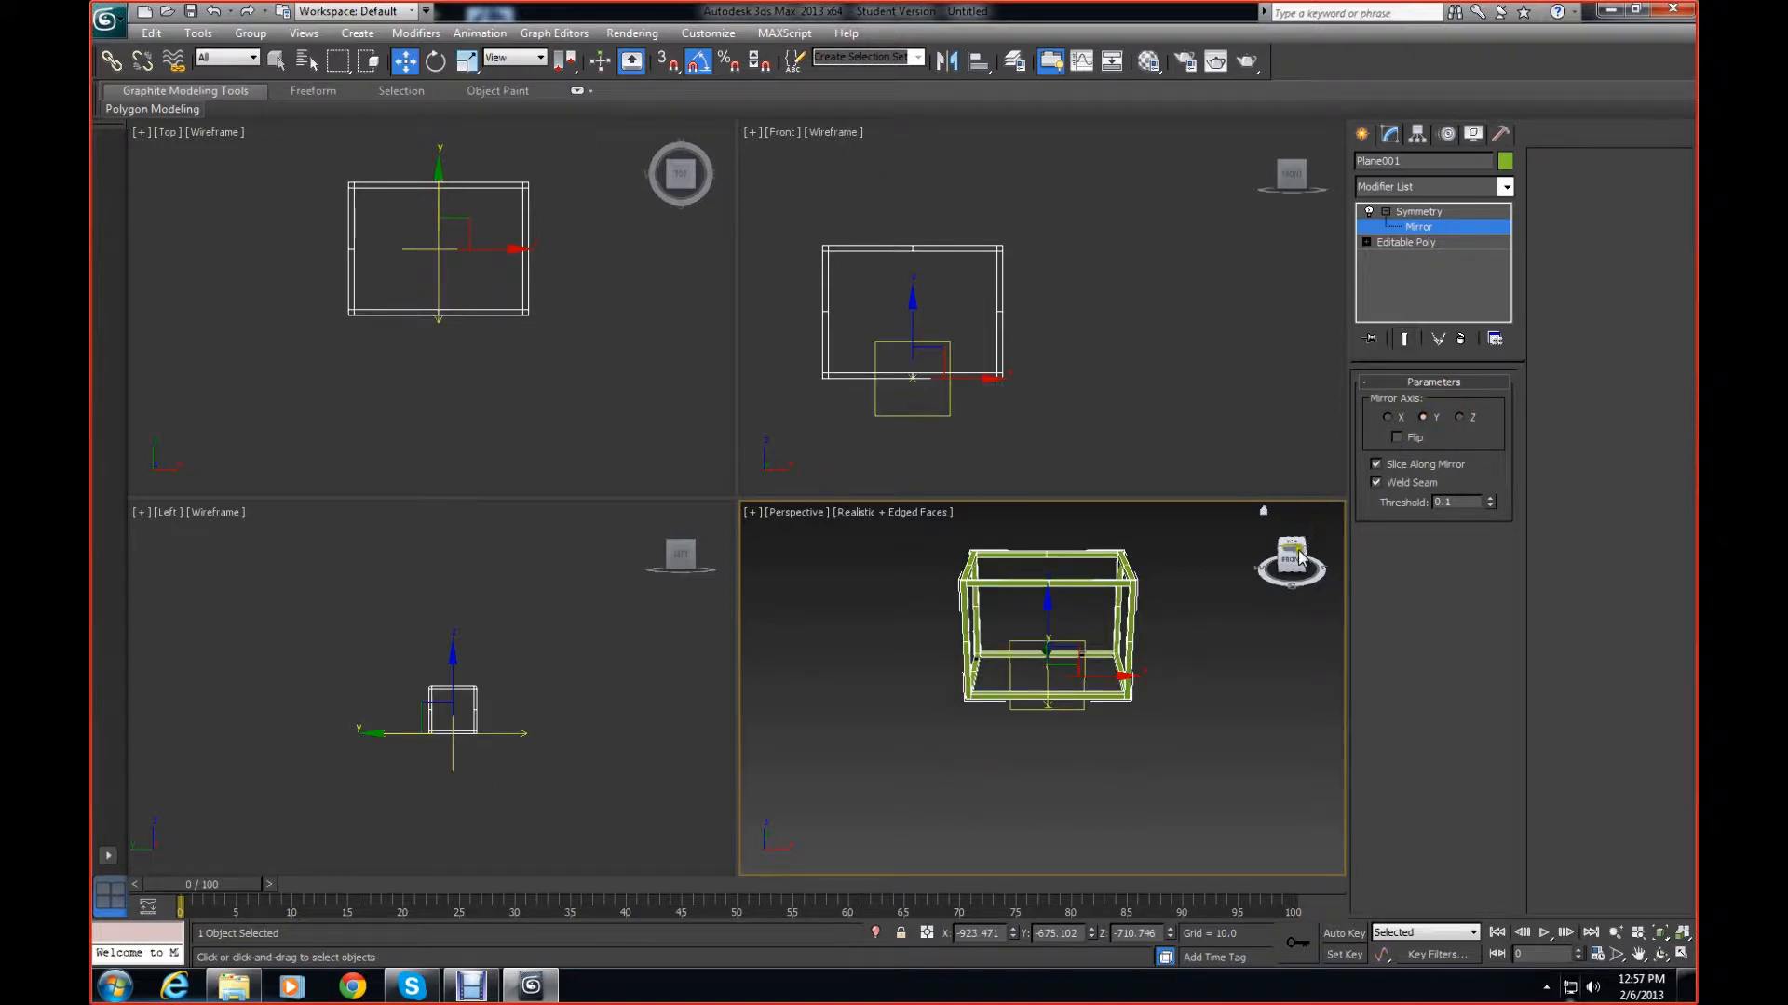
pyautogui.moveTo(1297, 567)
pyautogui.mouseDown()
pyautogui.moveTo(1292, 603)
pyautogui.moveTo(1298, 568)
pyautogui.mouseUp()
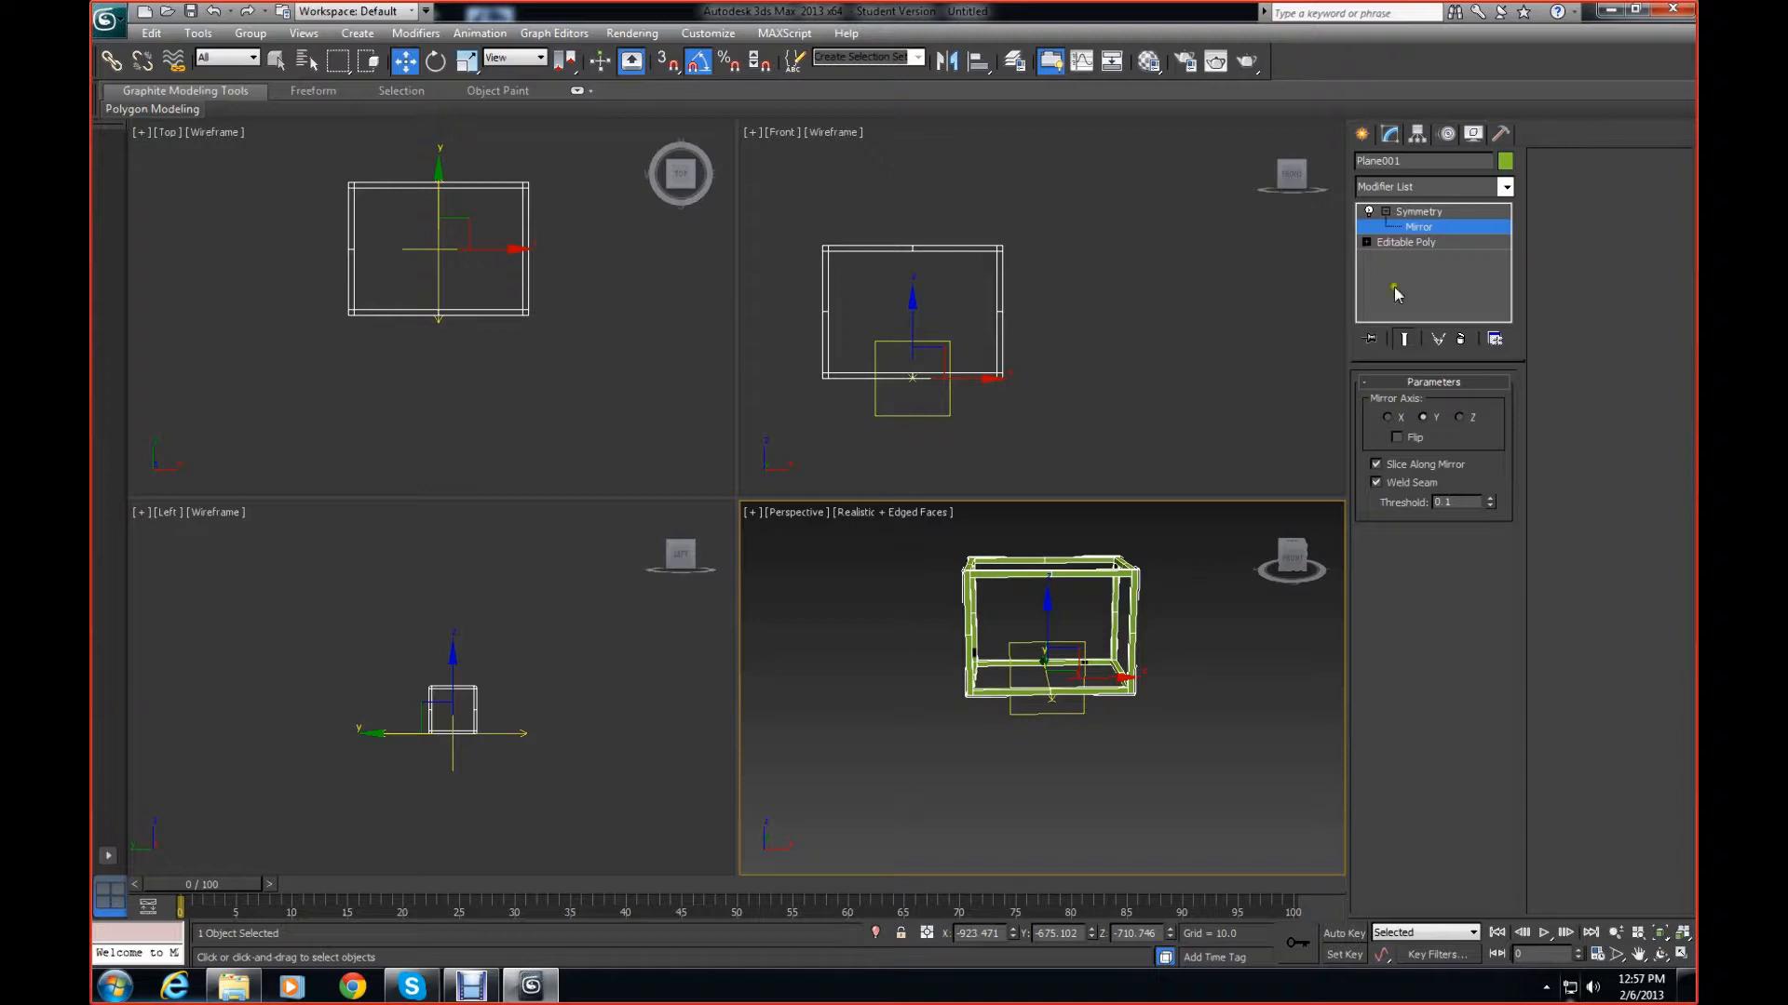
pyautogui.click(495, 204)
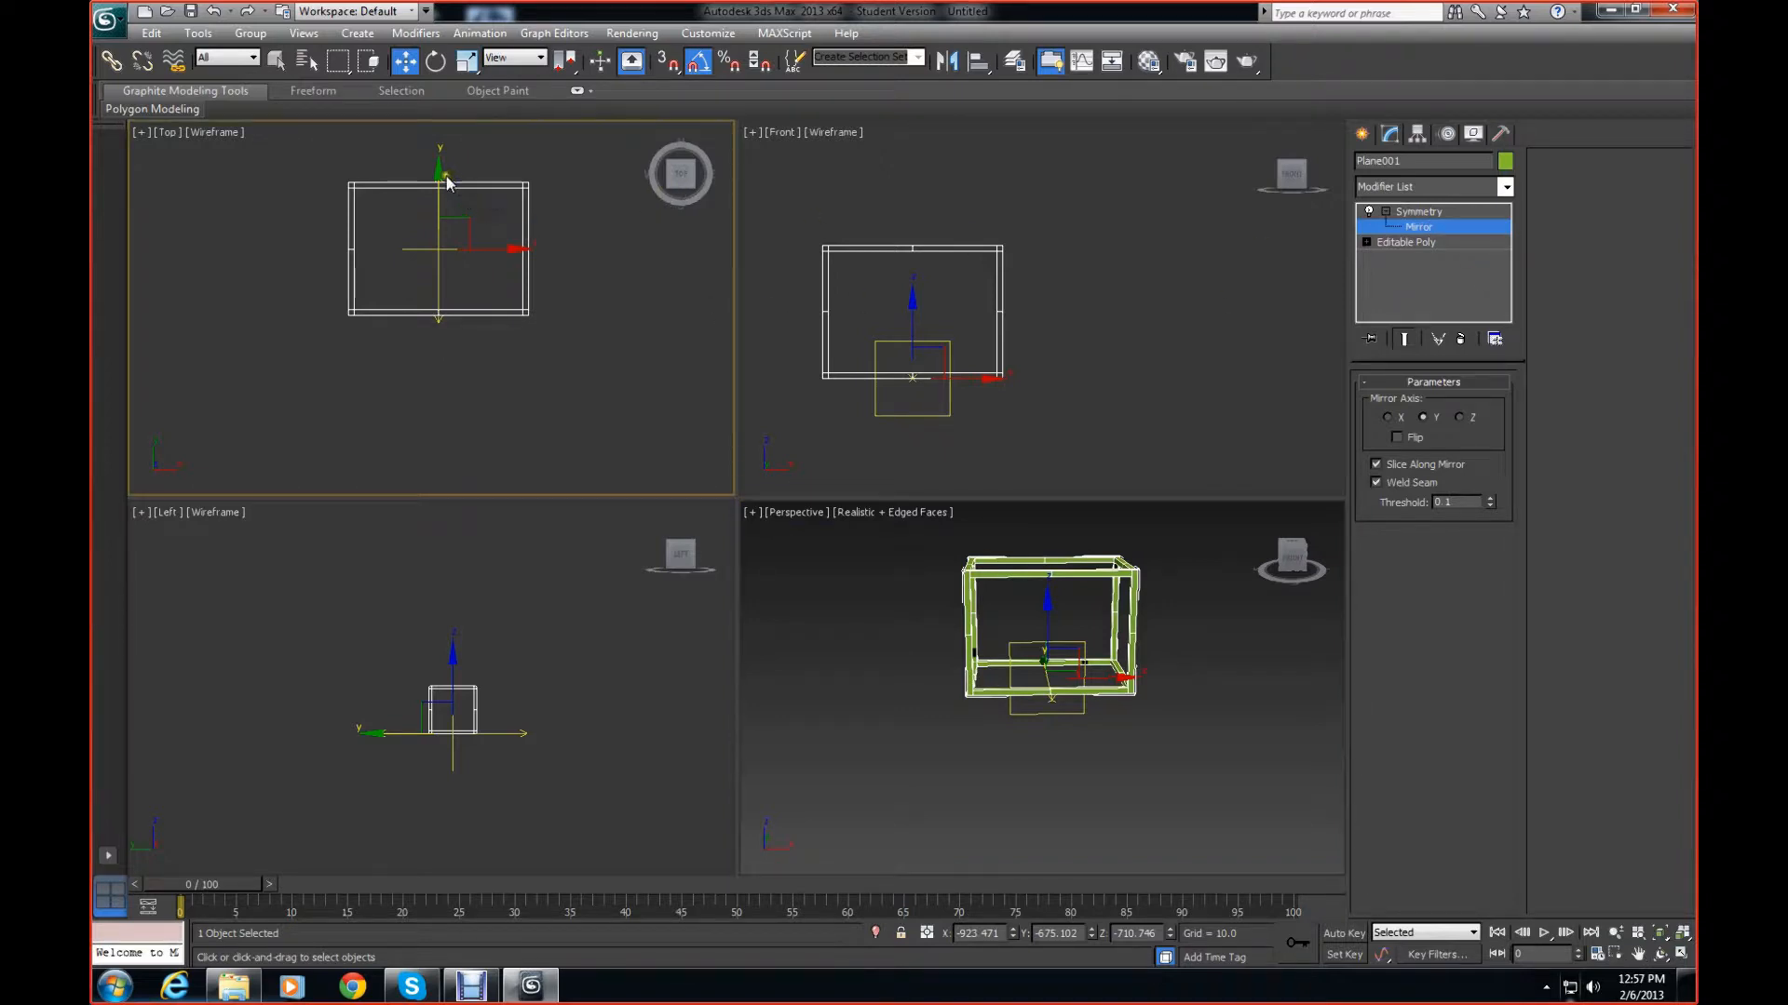
pyautogui.moveTo(438, 173); pyautogui.dragTo(446, 277)
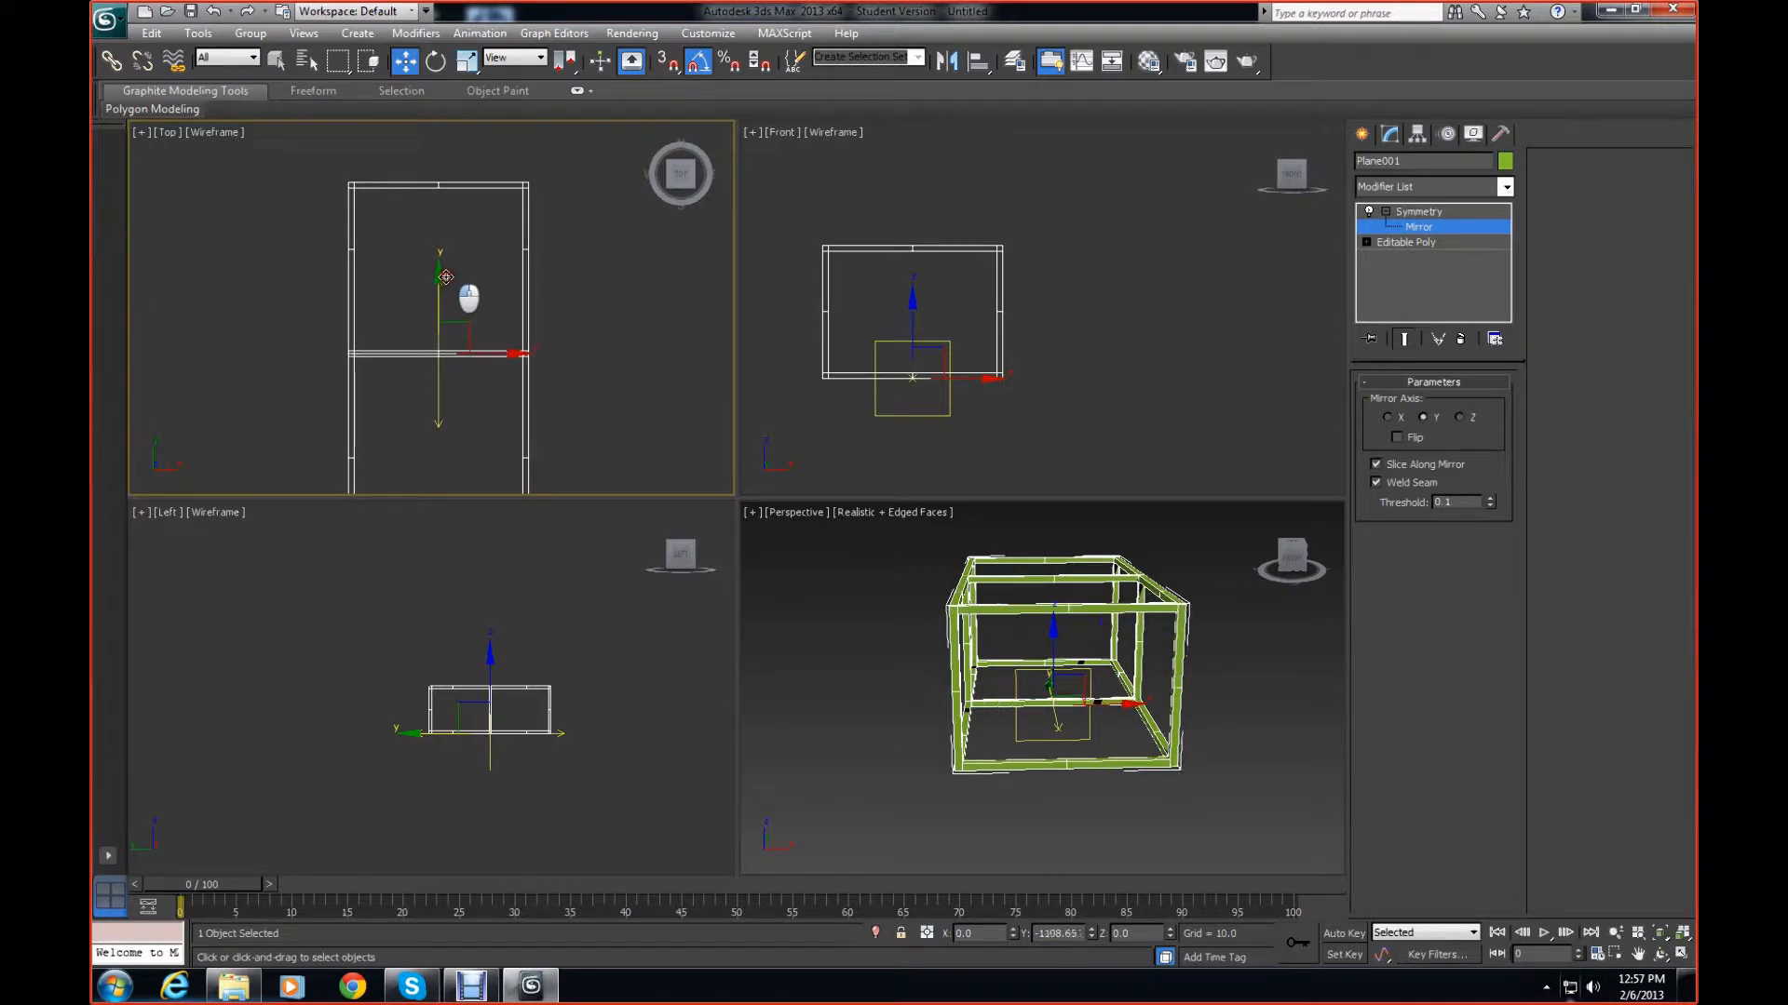
# Examine the doubled frame and its shared middle bars from the side and from above in the Perspective view
pyautogui.moveTo(1270, 744); pyautogui.dragTo(1271, 702, button='middle')
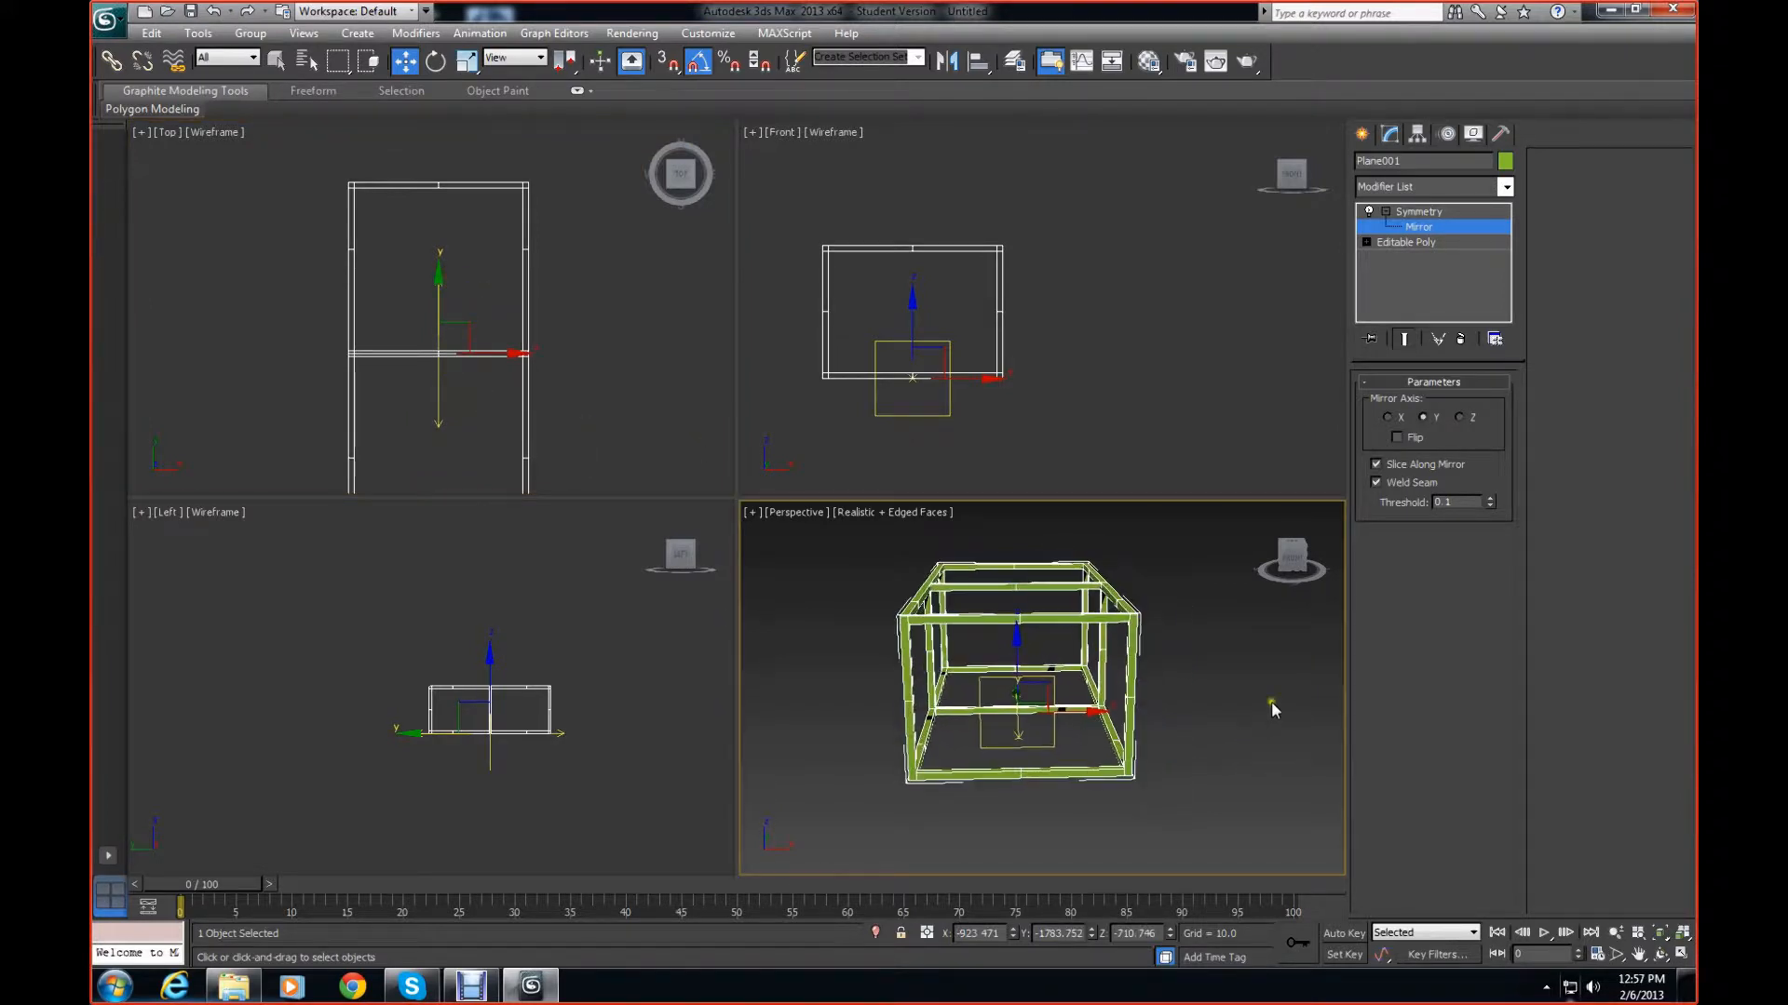
pyautogui.moveTo(1302, 571); pyautogui.dragTo(1204, 583)
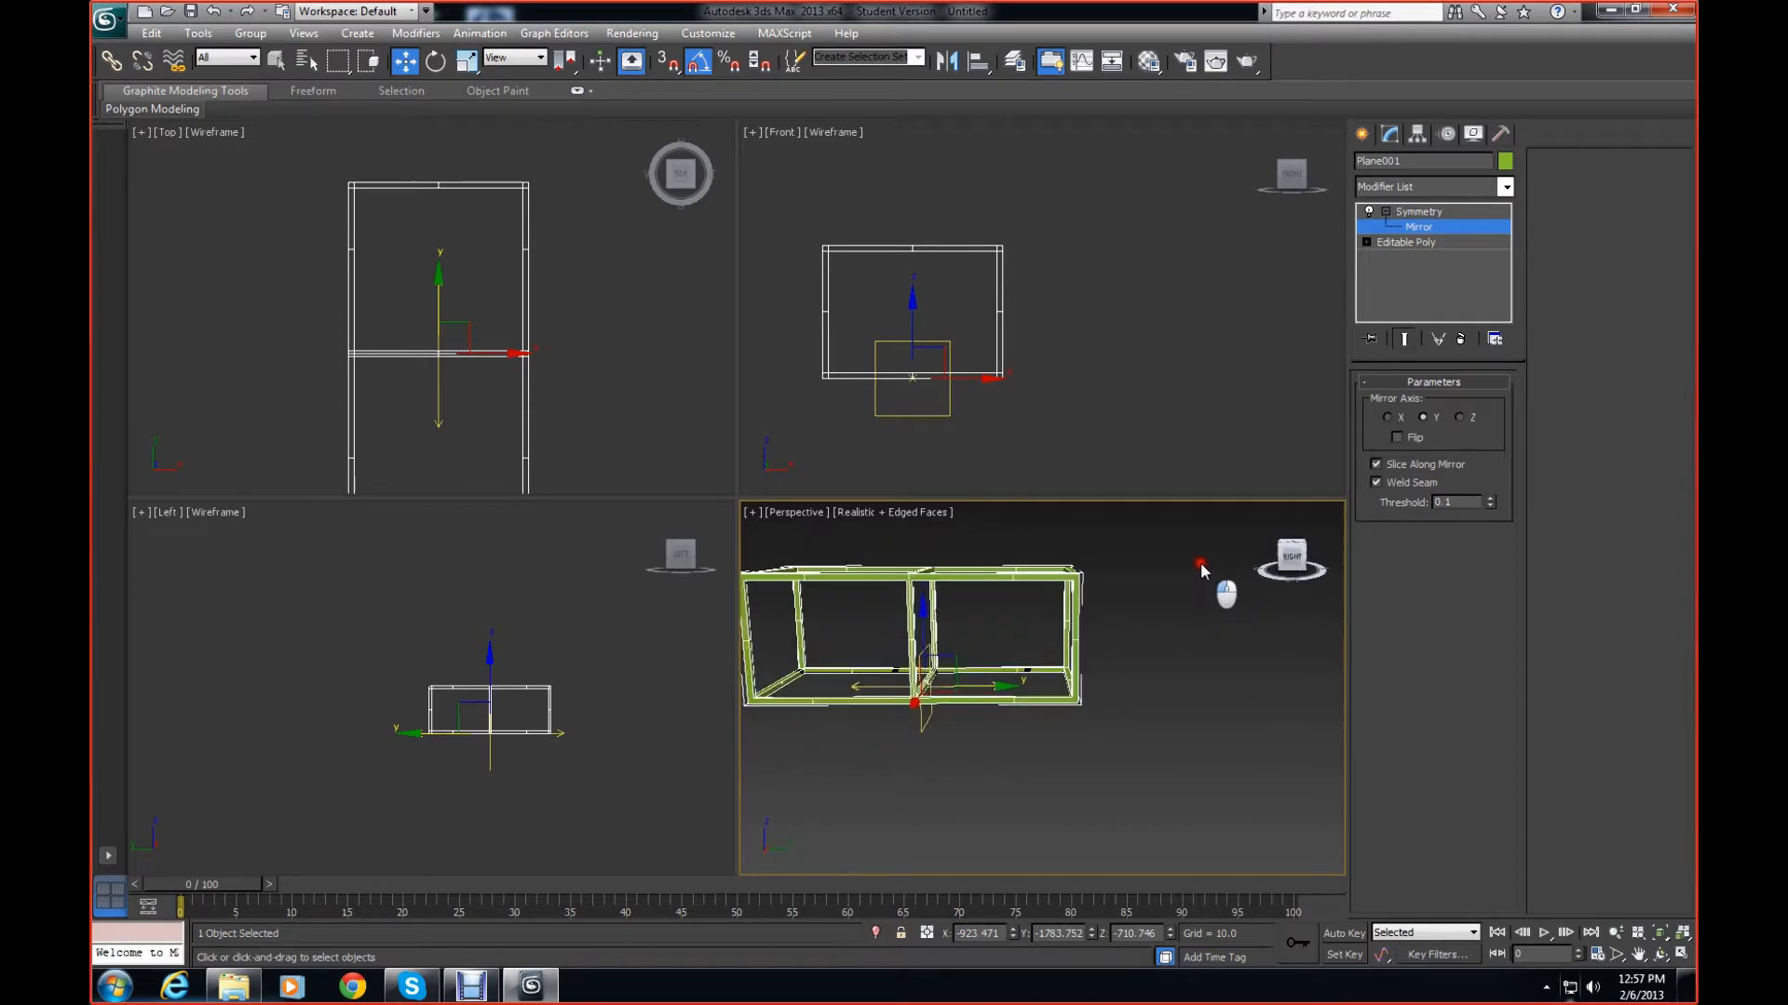
pyautogui.moveTo(1160, 633); pyautogui.dragTo(1204, 634, button='middle')
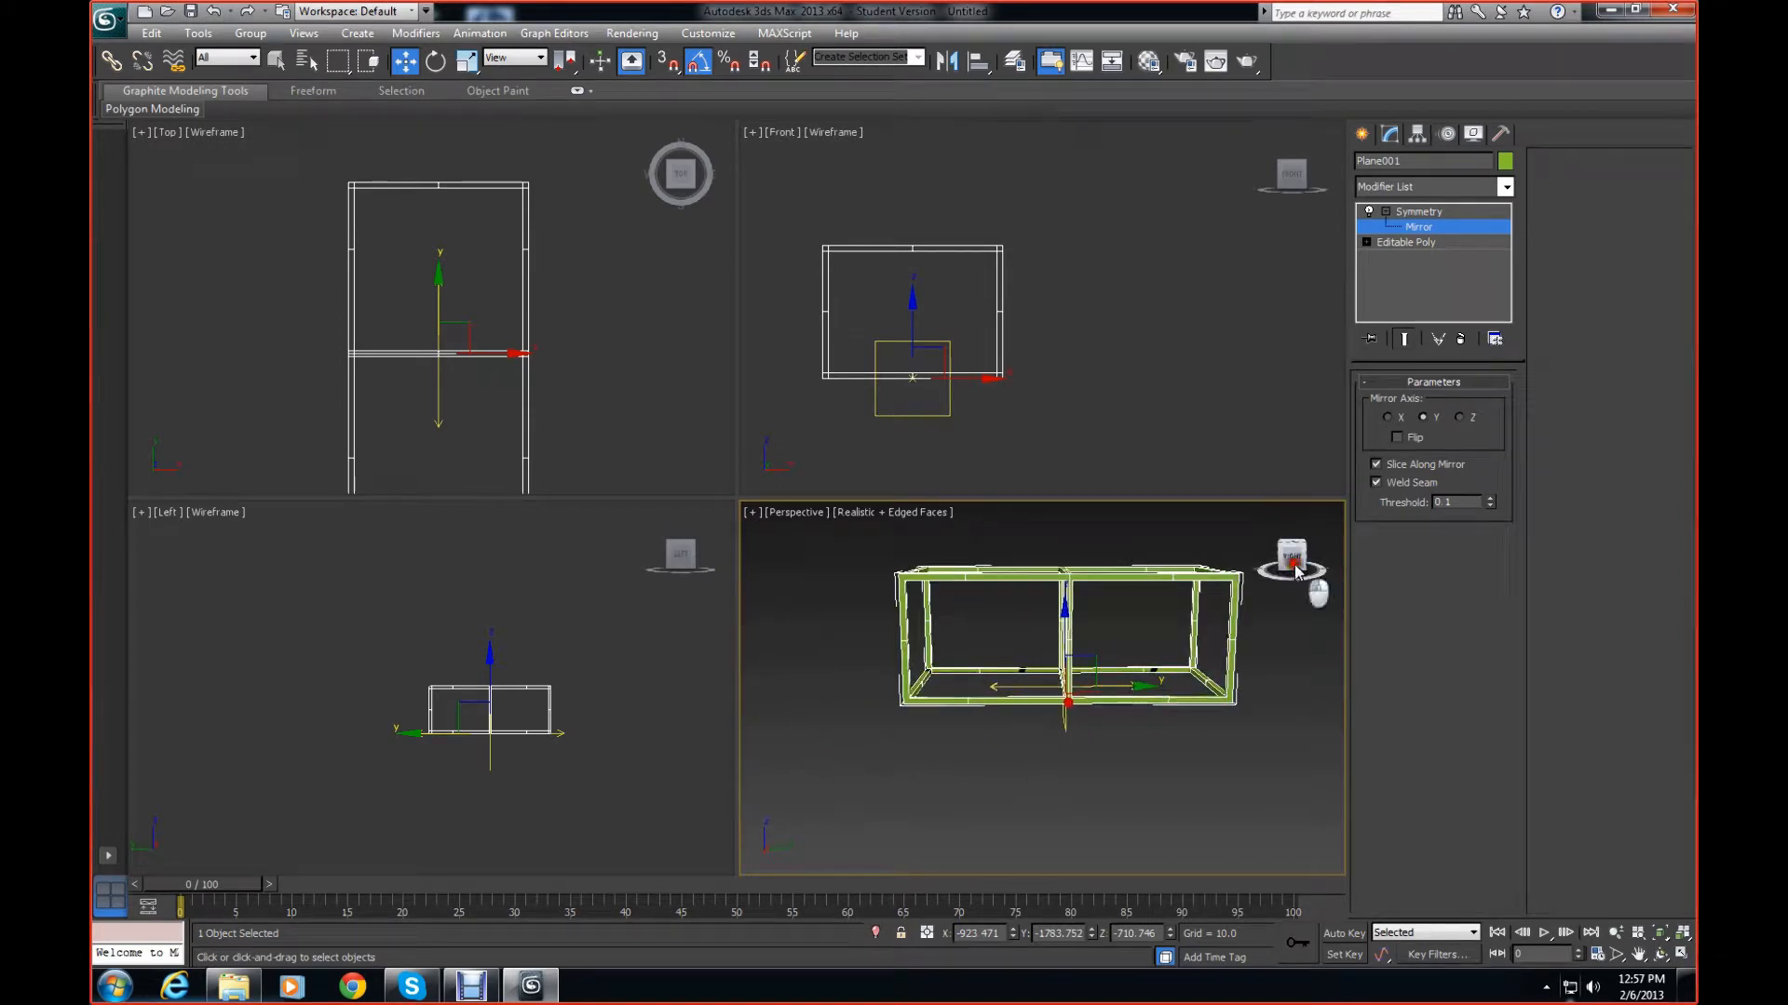
pyautogui.moveTo(1315, 585)
pyautogui.mouseDown()
pyautogui.moveTo(1306, 563)
pyautogui.moveTo(1301, 598)
pyautogui.mouseUp()
pyautogui.moveTo(599, 431); pyautogui.dragTo(621, 287, button='middle')
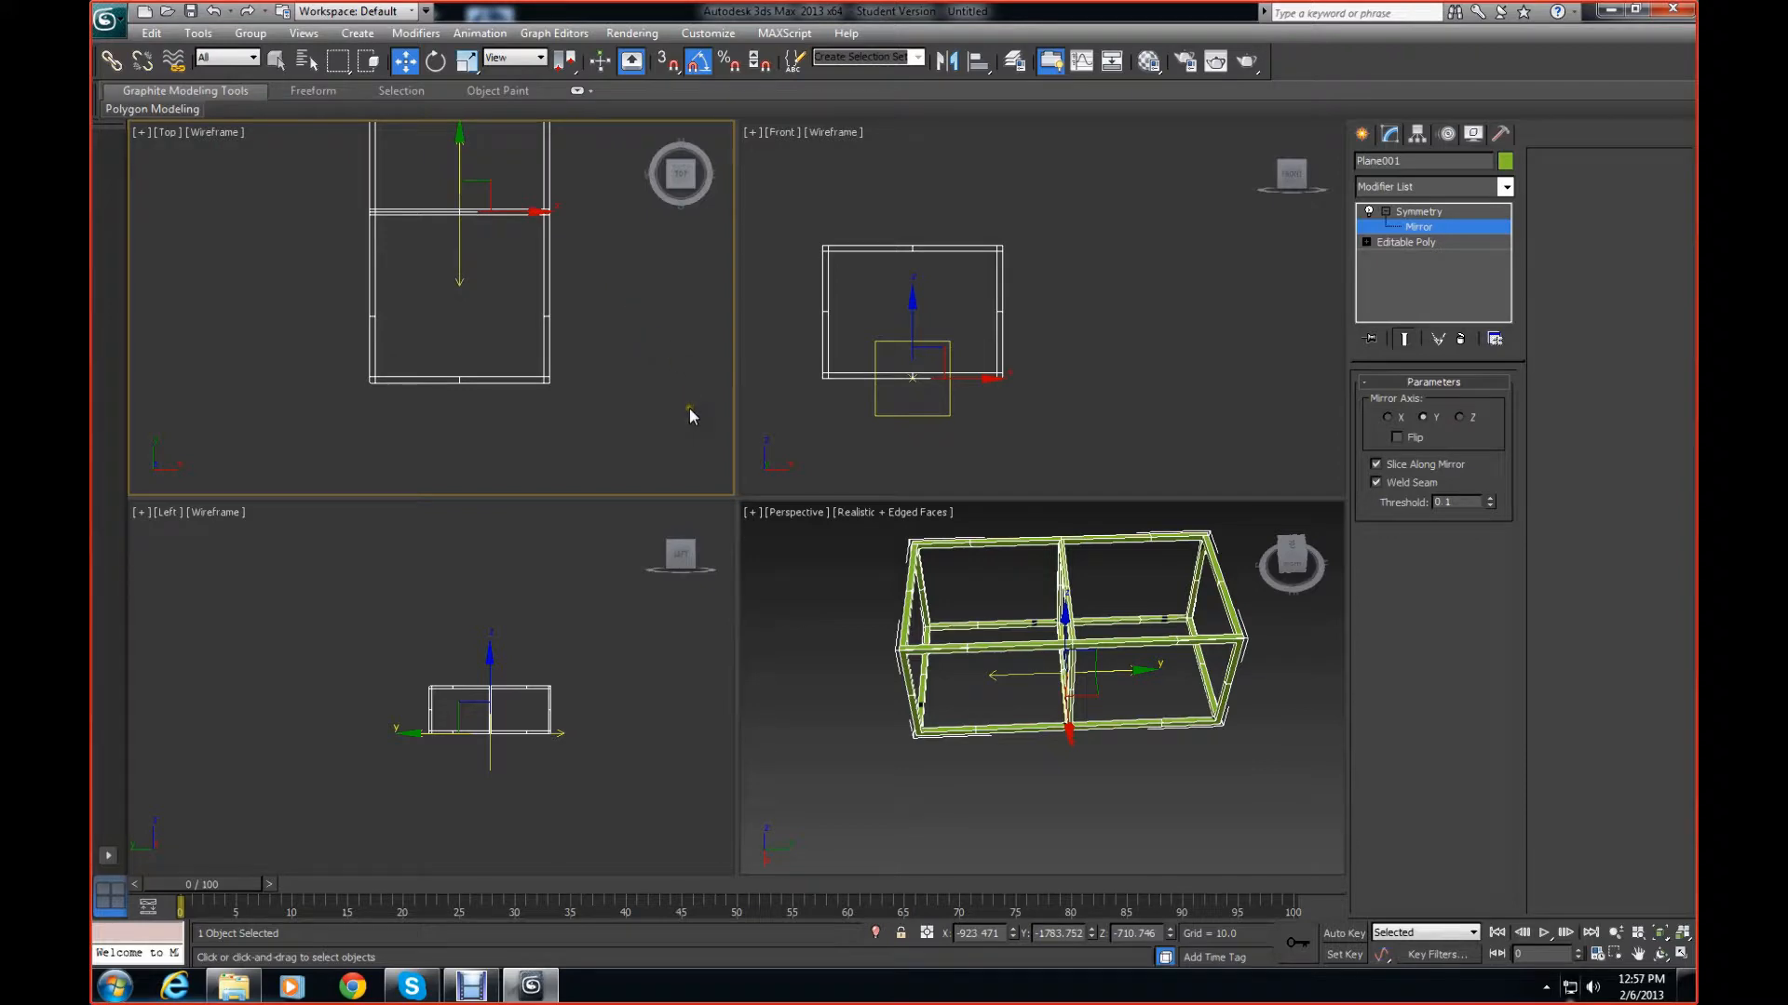
pyautogui.click(1292, 562)
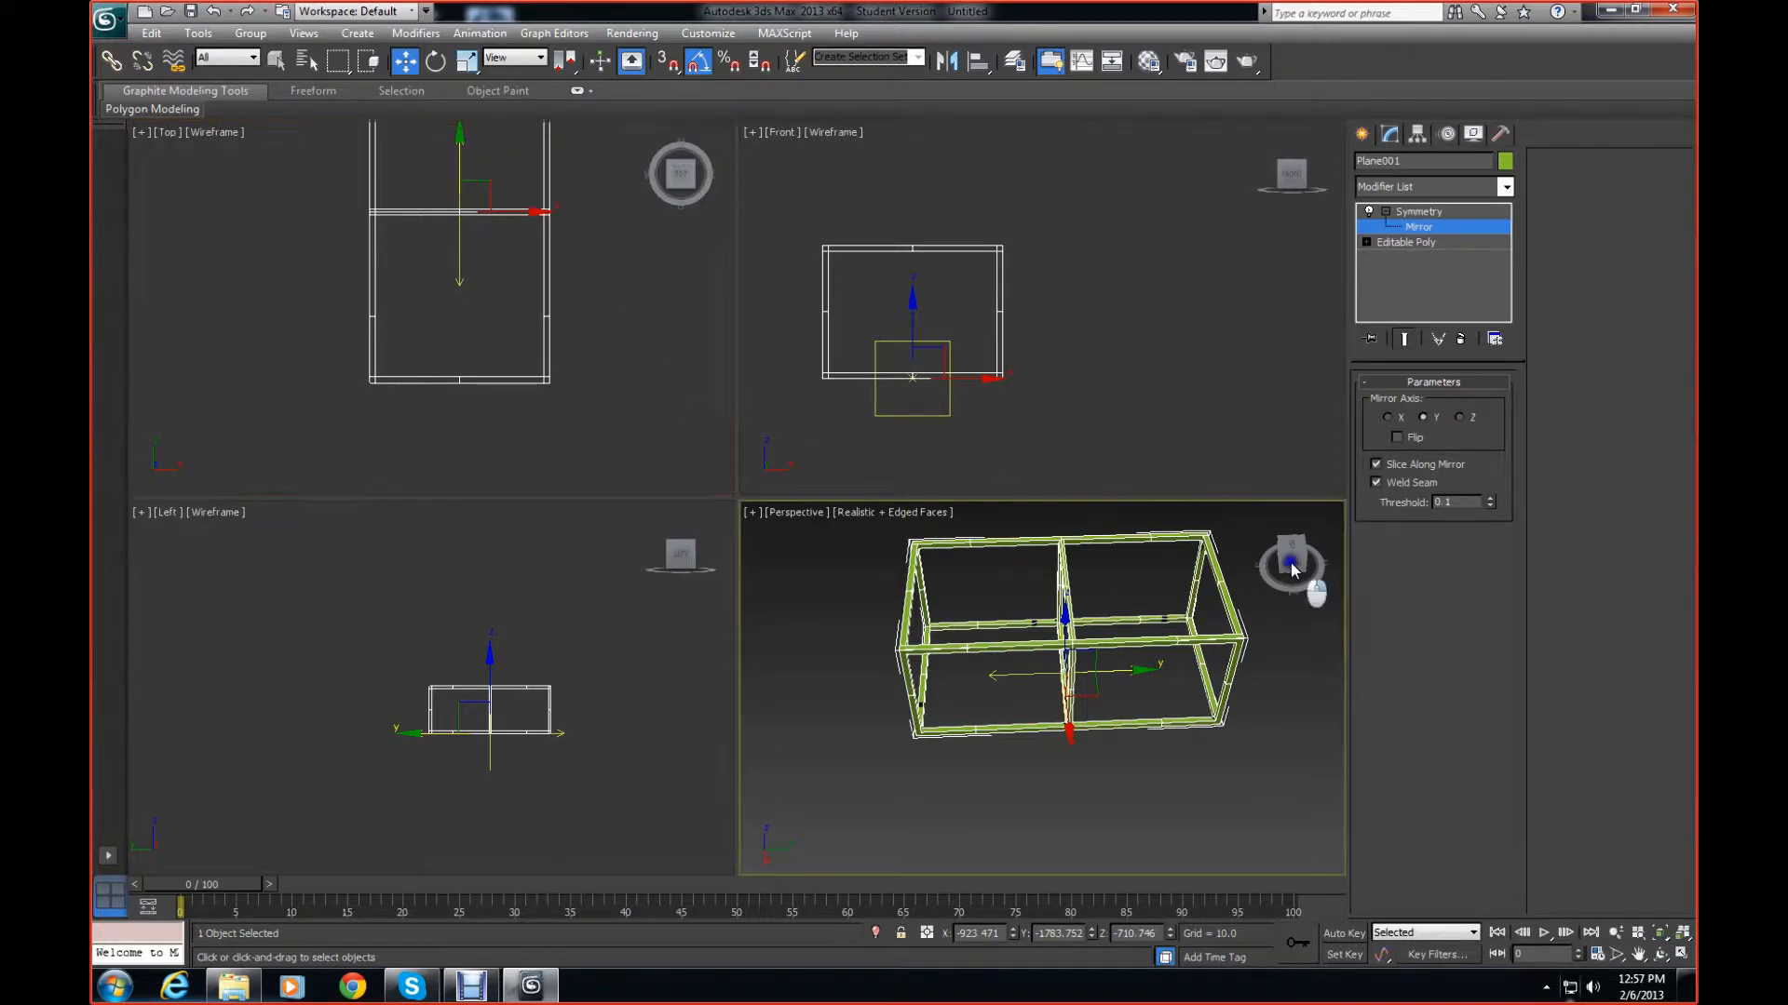
pyautogui.moveTo(1294, 568)
pyautogui.mouseDown()
pyautogui.moveTo(1341, 572)
pyautogui.moveTo(778, 568)
pyautogui.moveTo(1297, 589)
pyautogui.moveTo(1302, 541)
pyautogui.moveTo(1322, 551)
pyautogui.moveTo(1285, 551)
pyautogui.mouseUp()
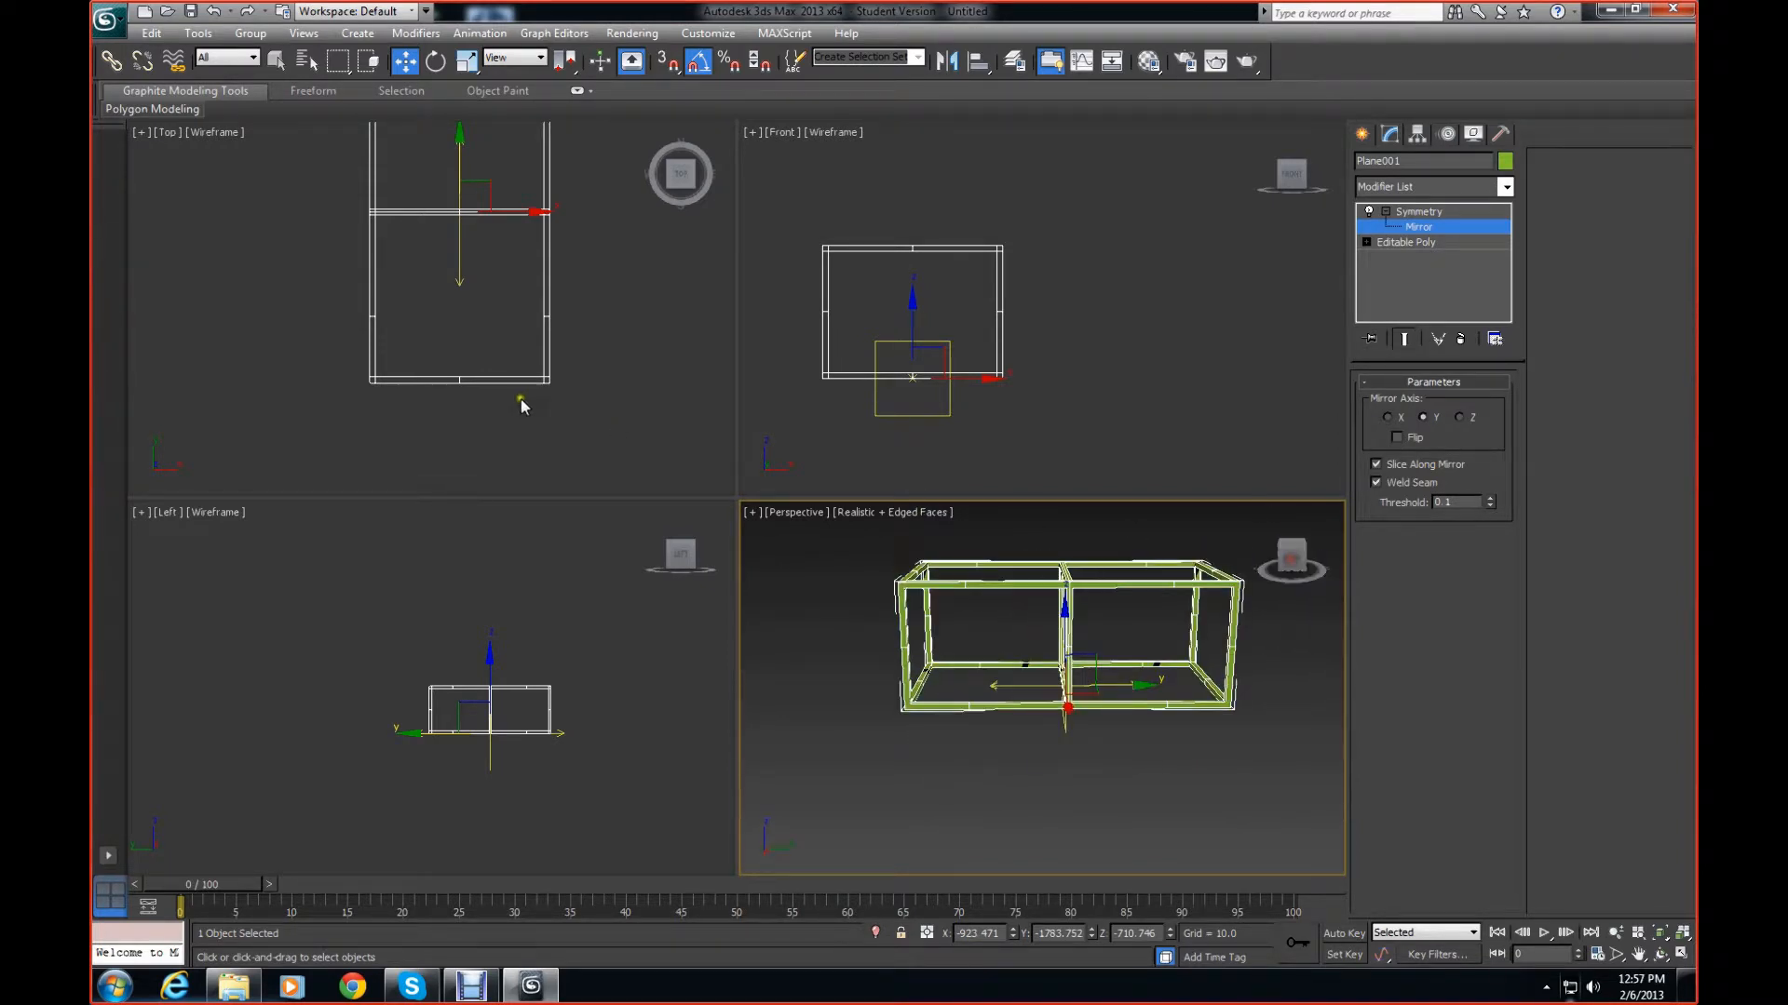
# Collapse the whole modifier stack, add a new Symmetry modifier to the two-section frame and set its mirror axis to Y
pyautogui.rightClick(1401, 224)
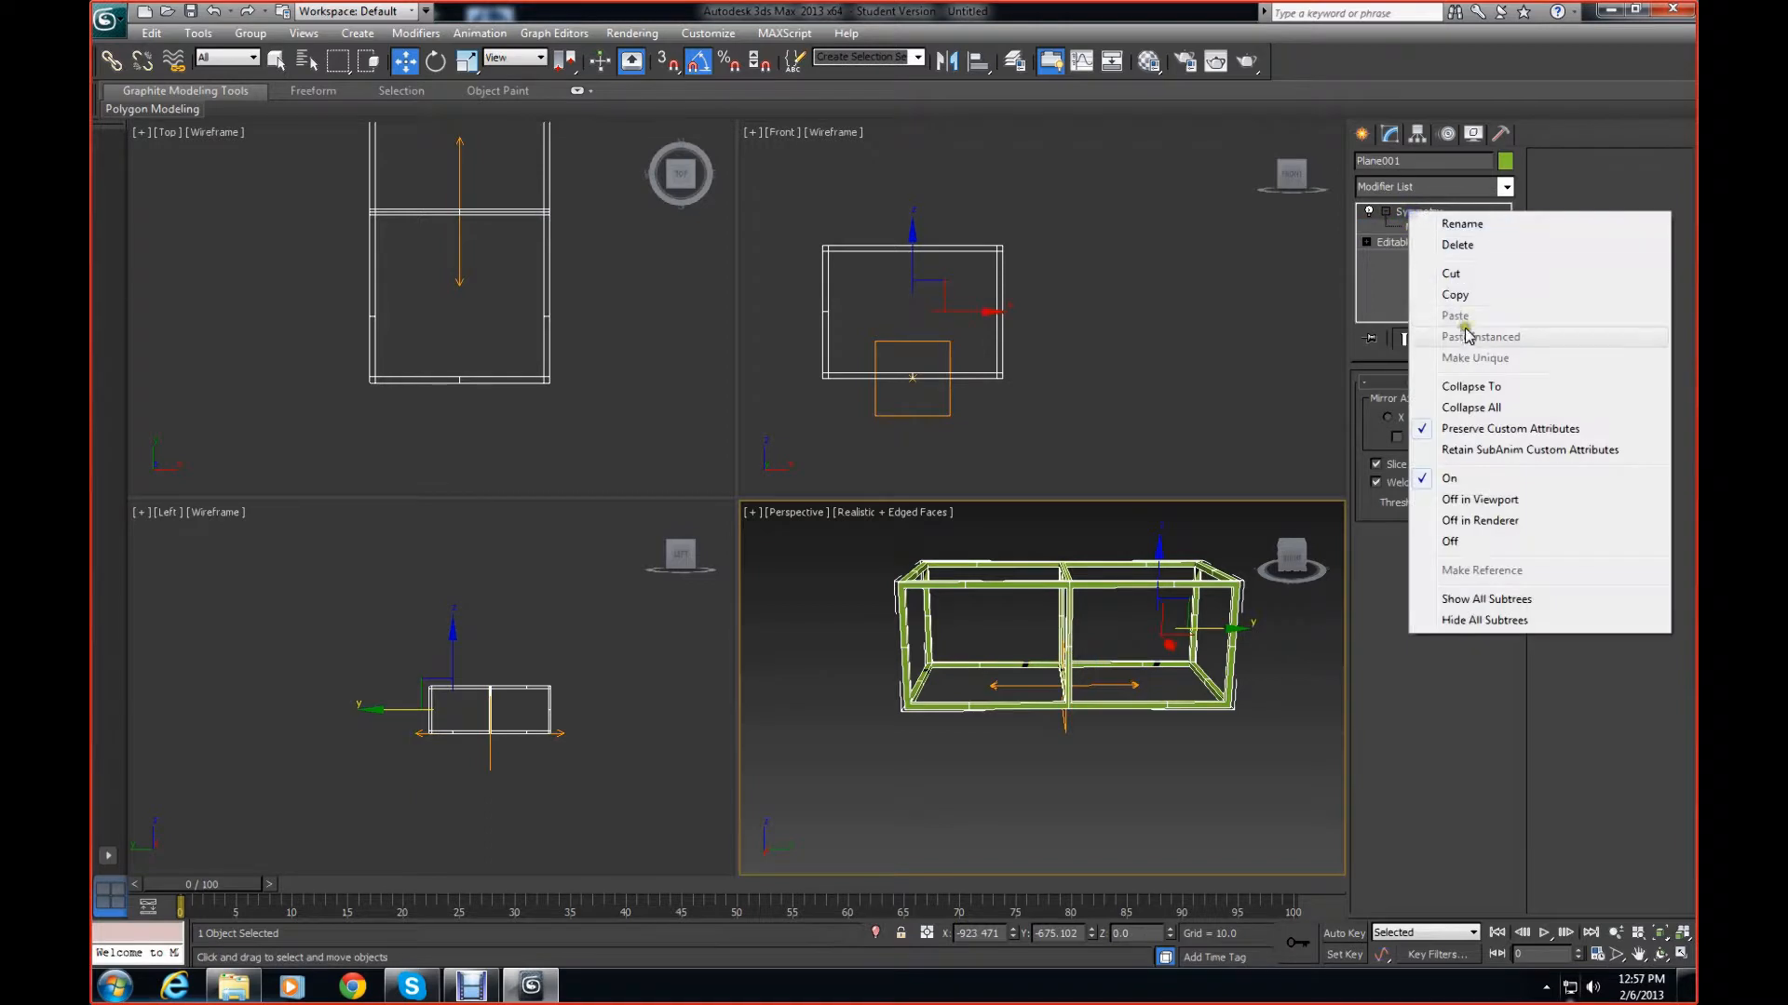
pyautogui.click(1471, 407)
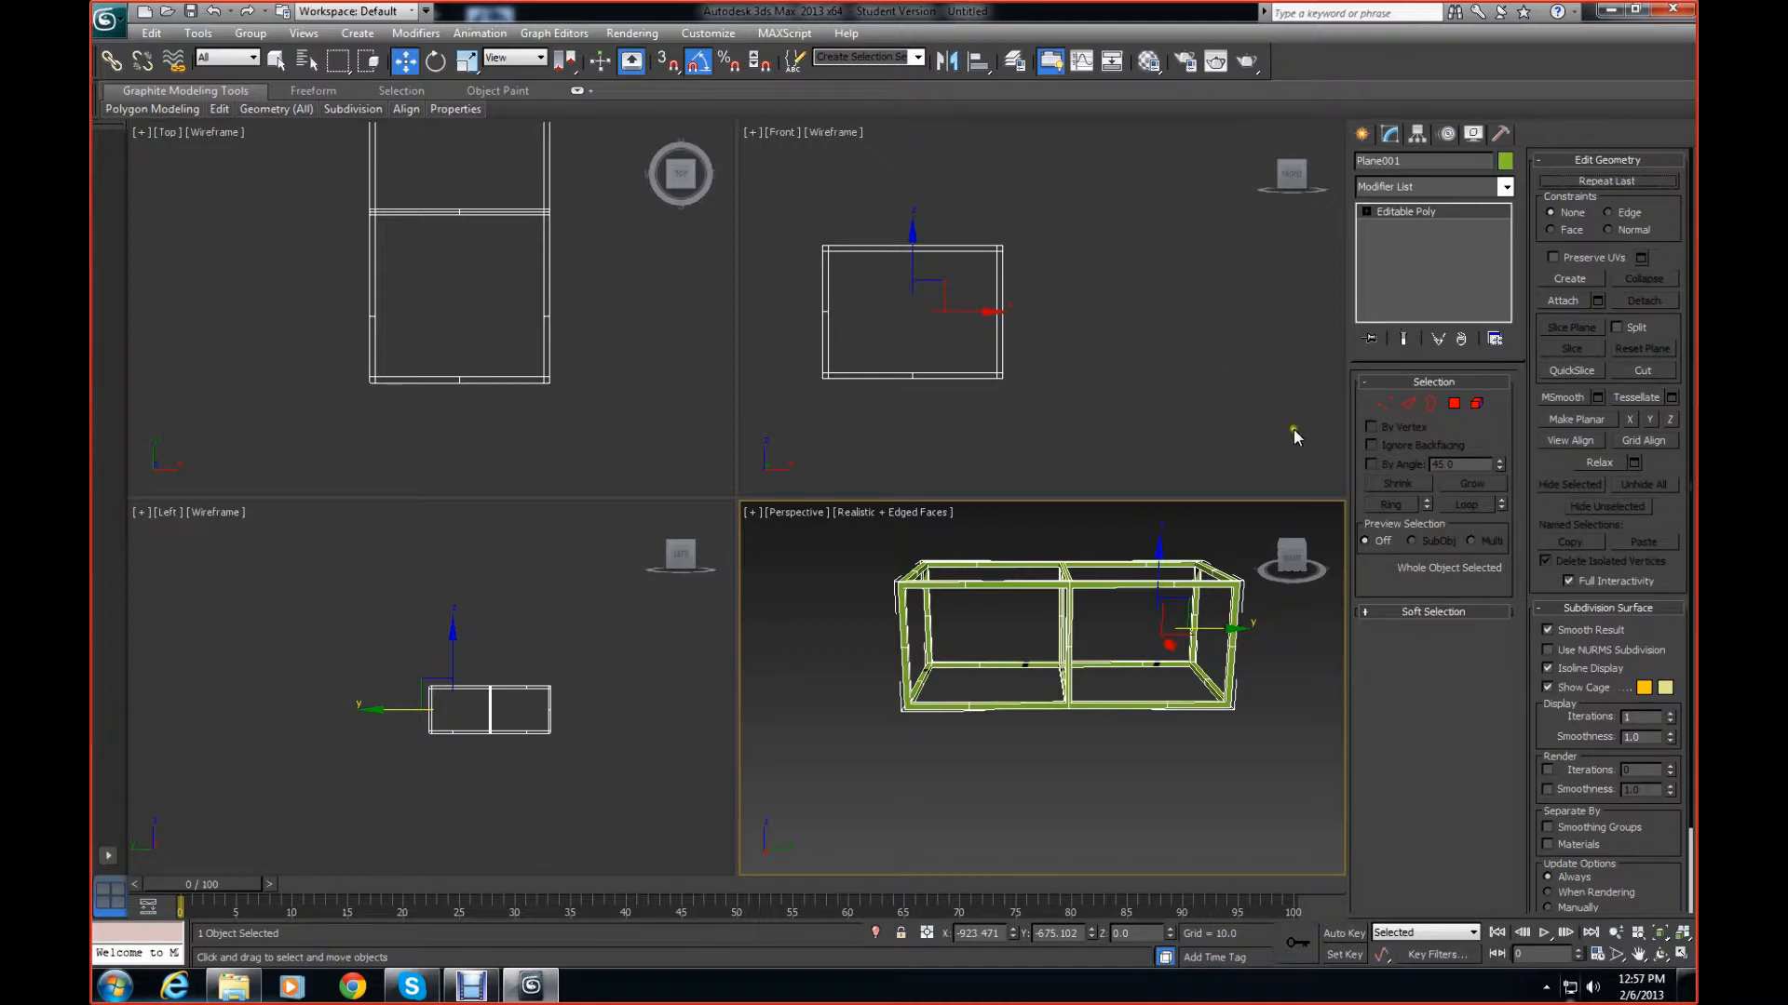
pyautogui.click(1505, 186)
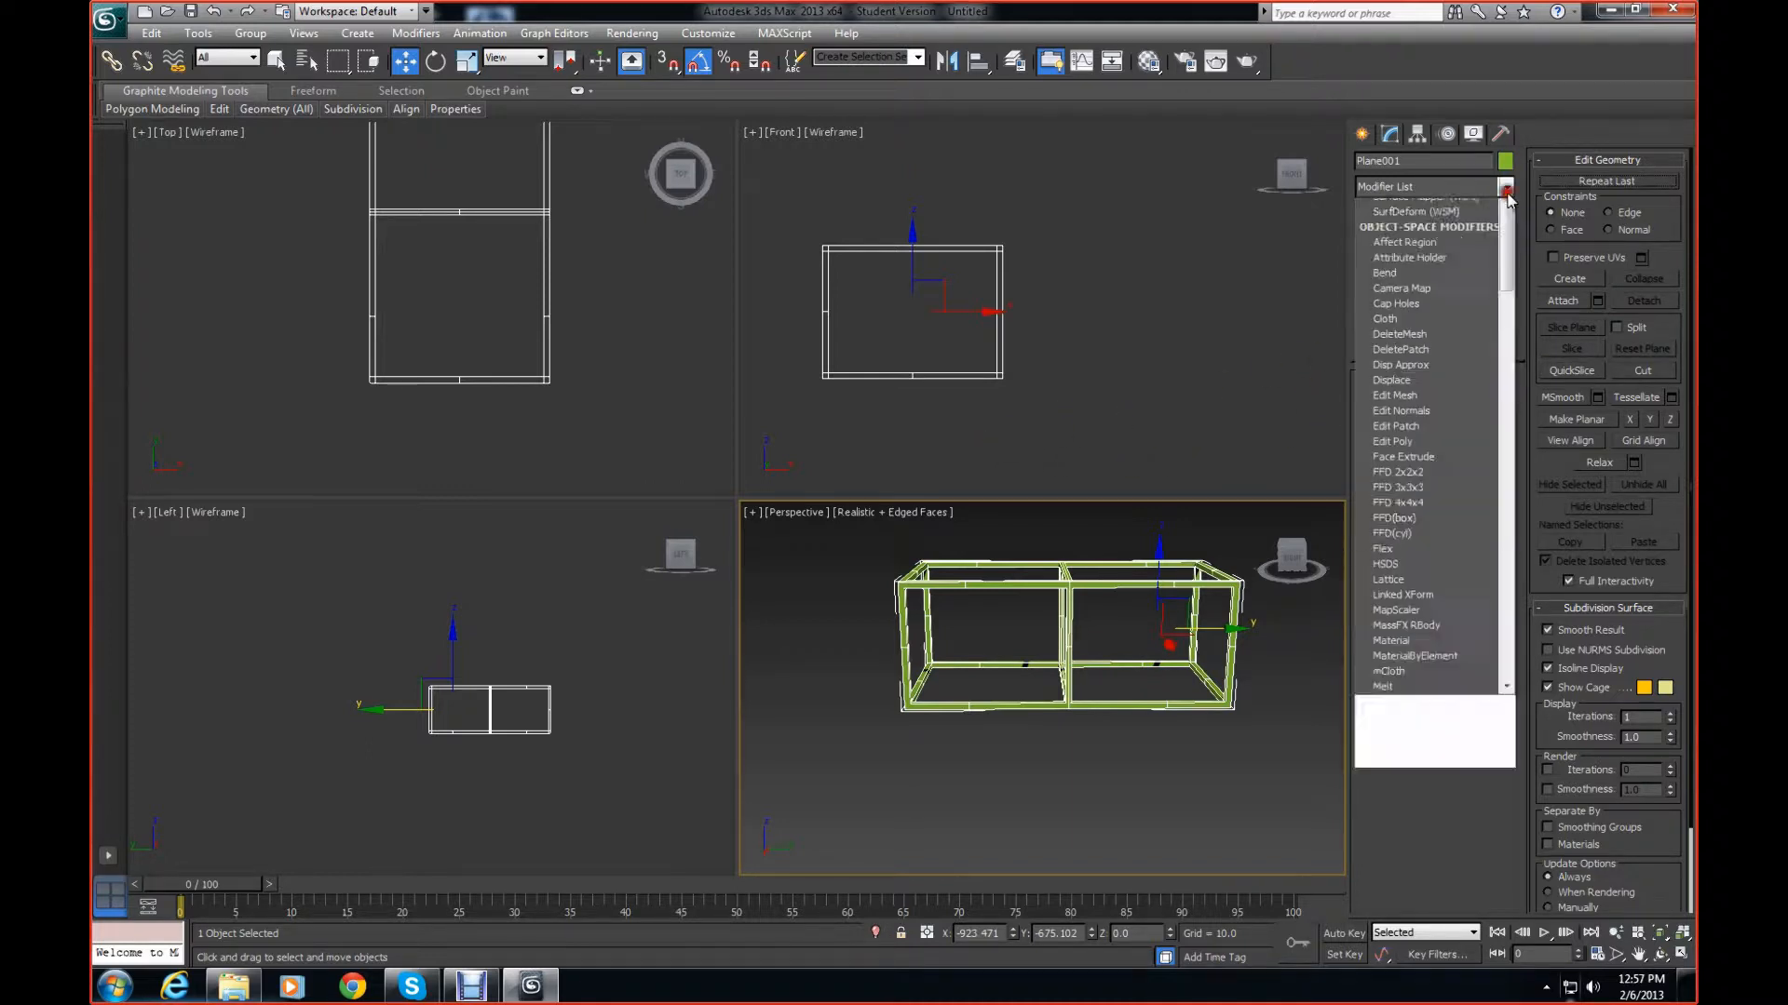
pyautogui.scroll(-10, 1453, 652)
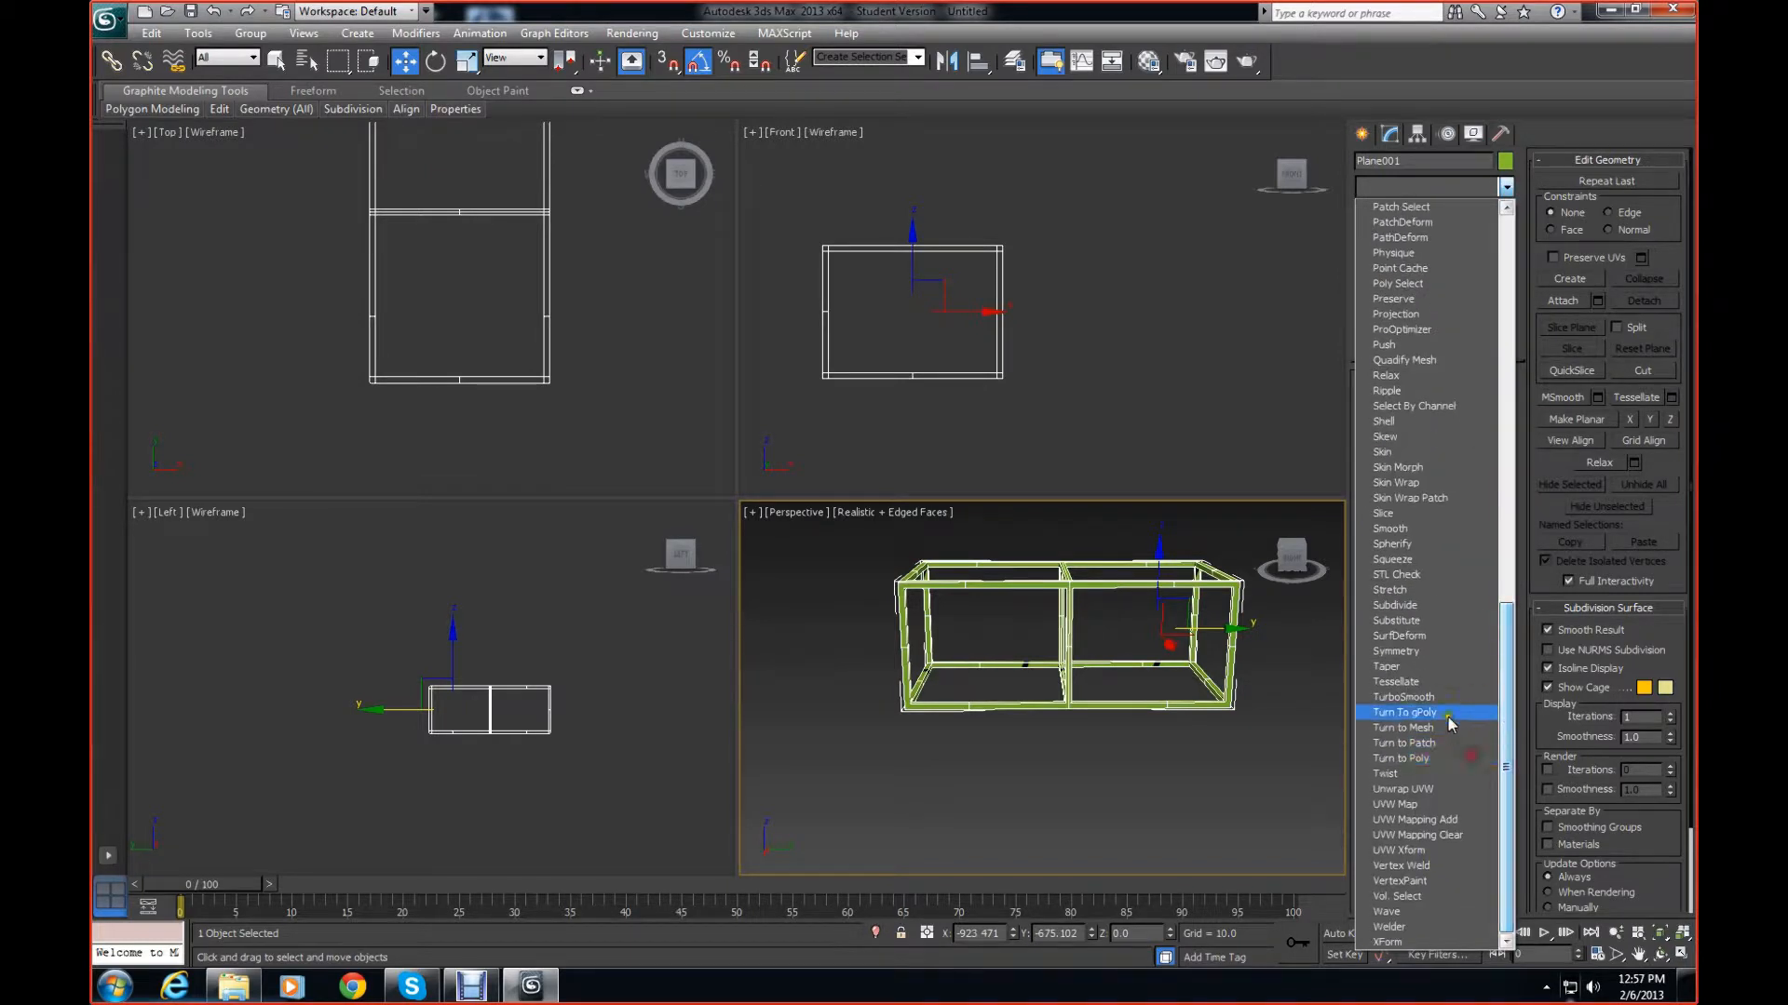
pyautogui.click(1428, 653)
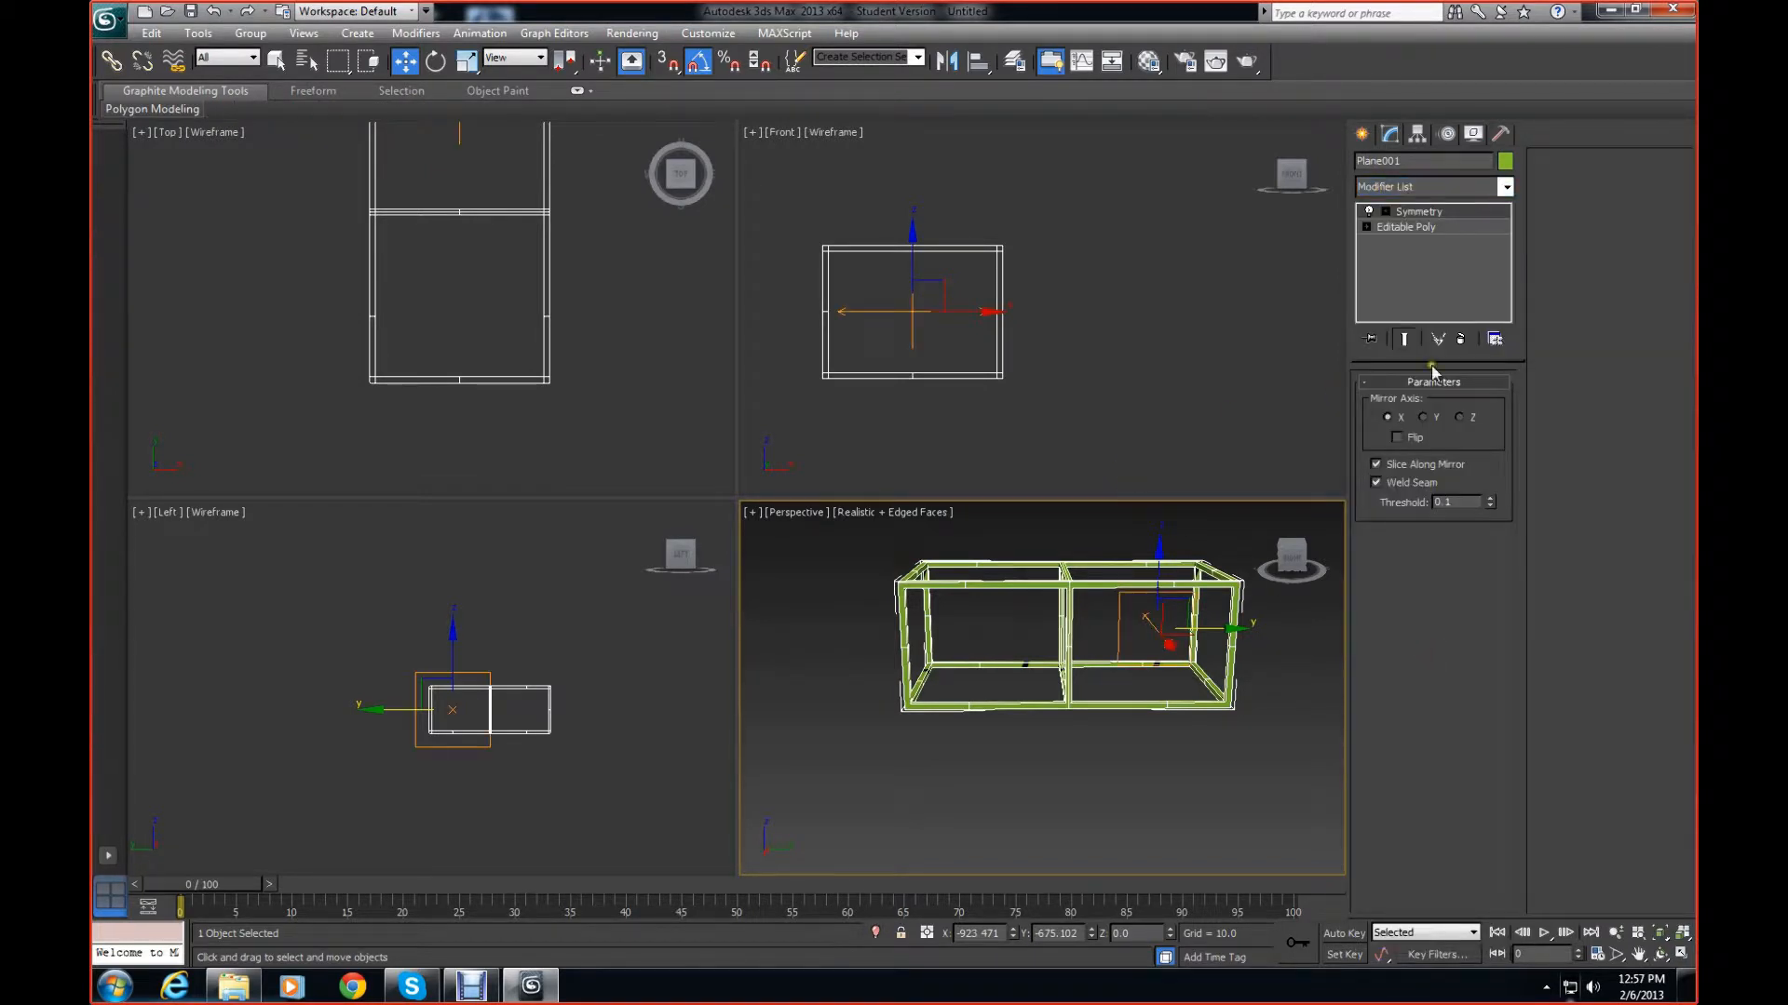
pyautogui.click(1423, 418)
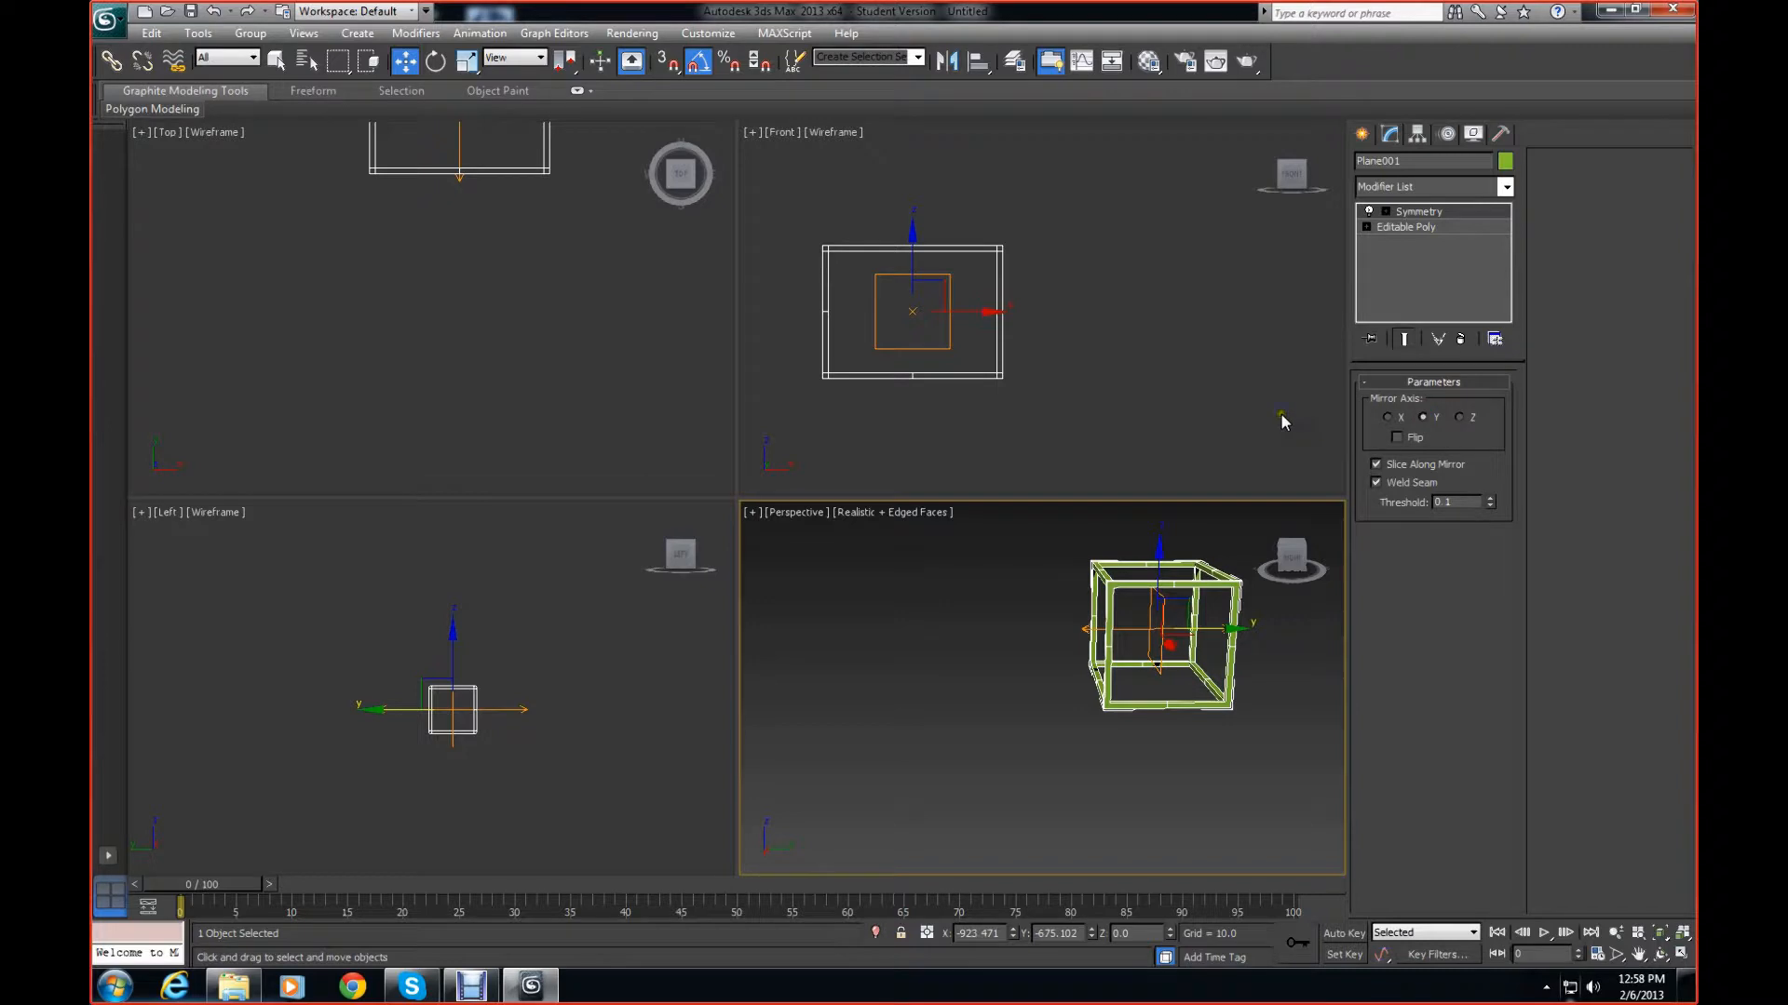
# Move the new Symmetry's mirror gizmo along Y in the Top view to extend the frame to four sections
pyautogui.moveTo(523, 319); pyautogui.dragTo(504, 468, button='middle')
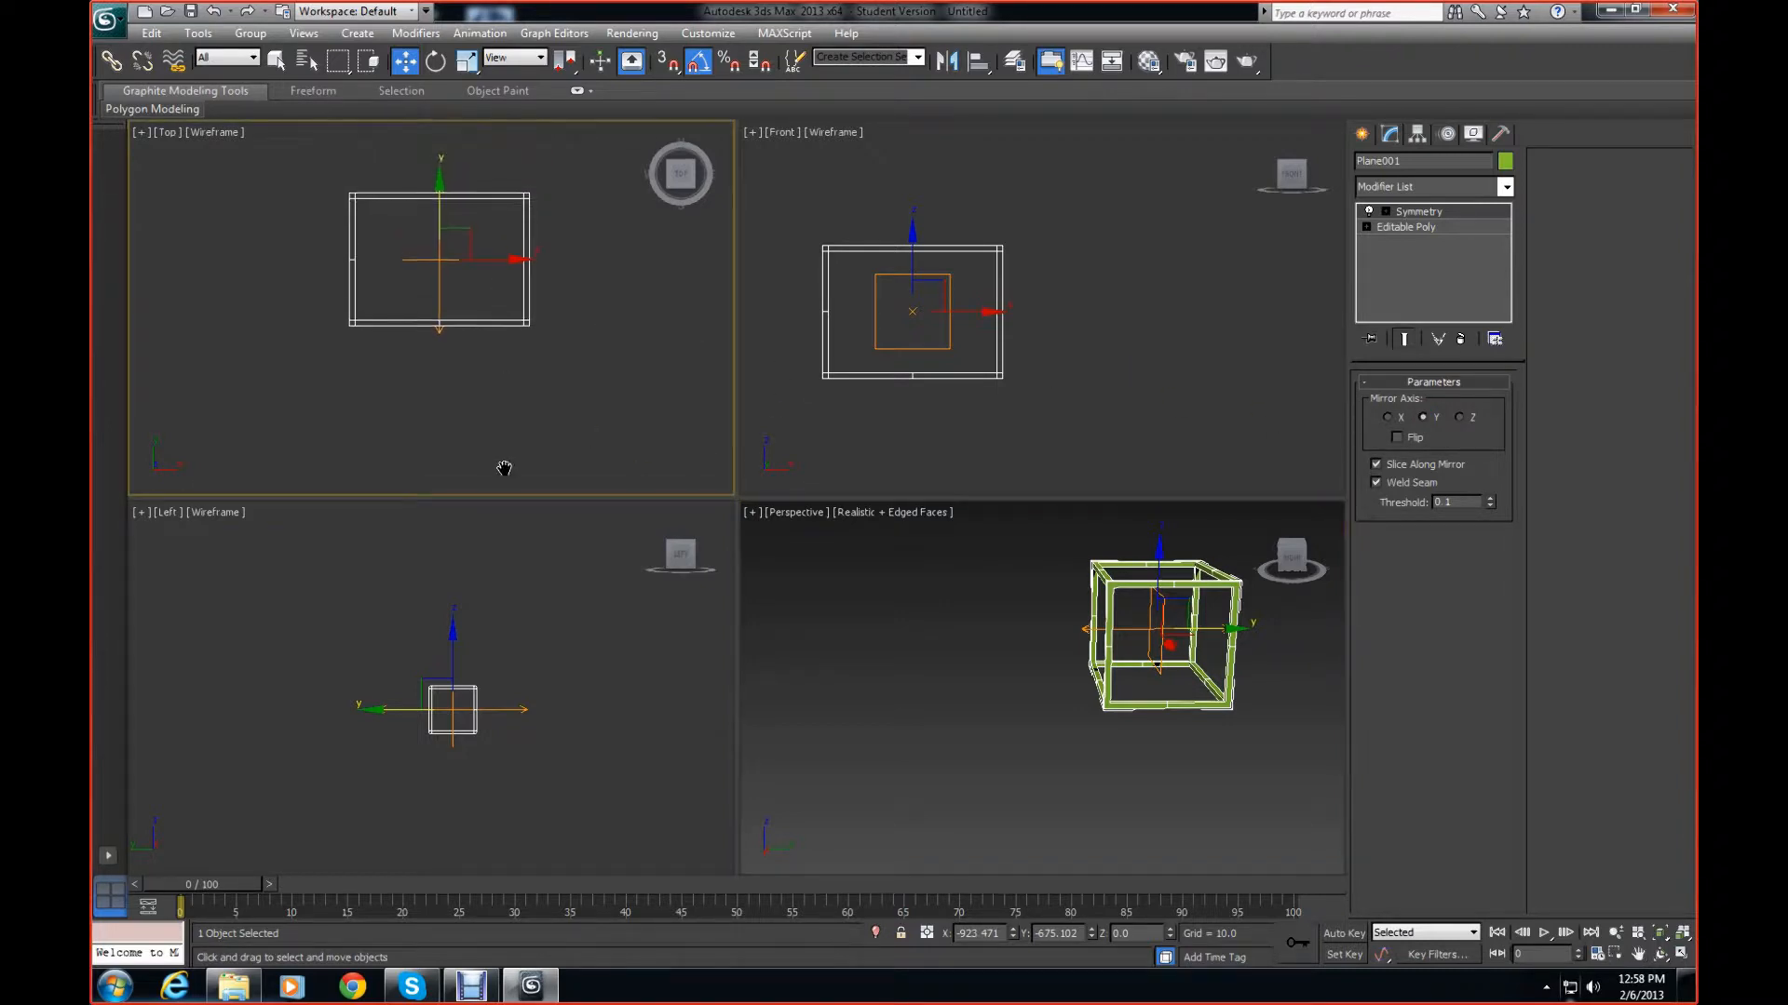
pyautogui.click(1385, 213)
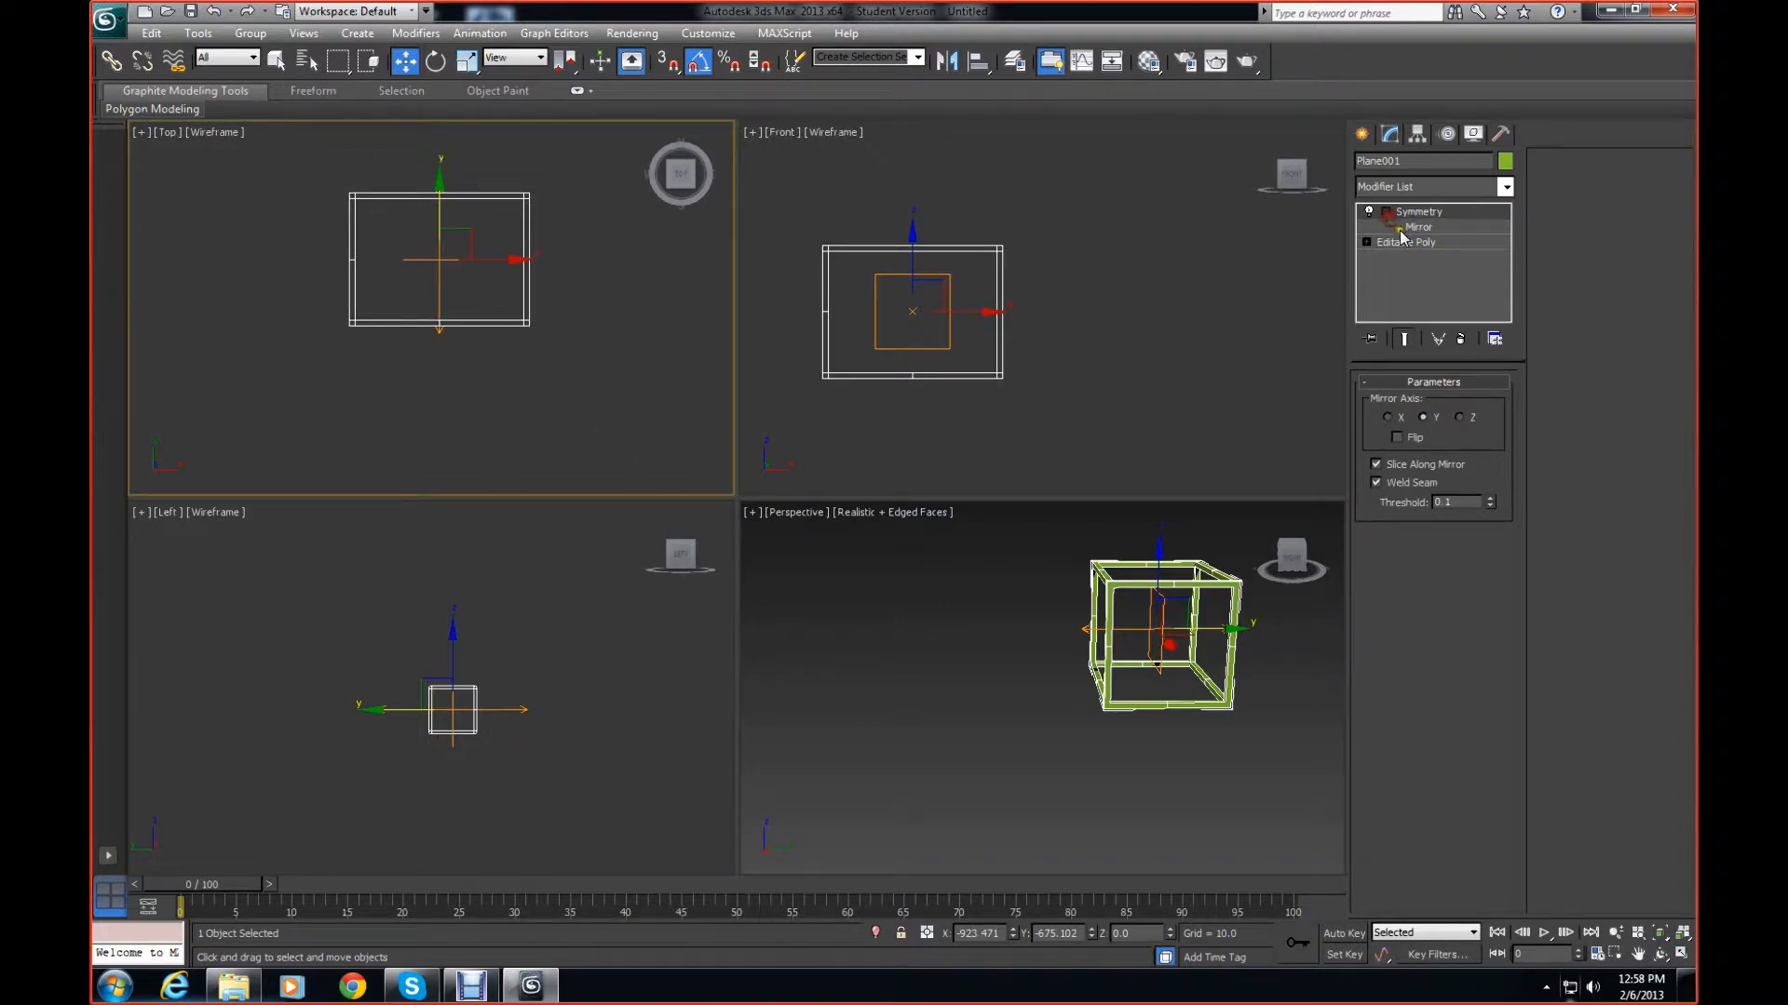
pyautogui.click(1419, 226)
pyautogui.rightClick(435, 191)
pyautogui.click(394, 198)
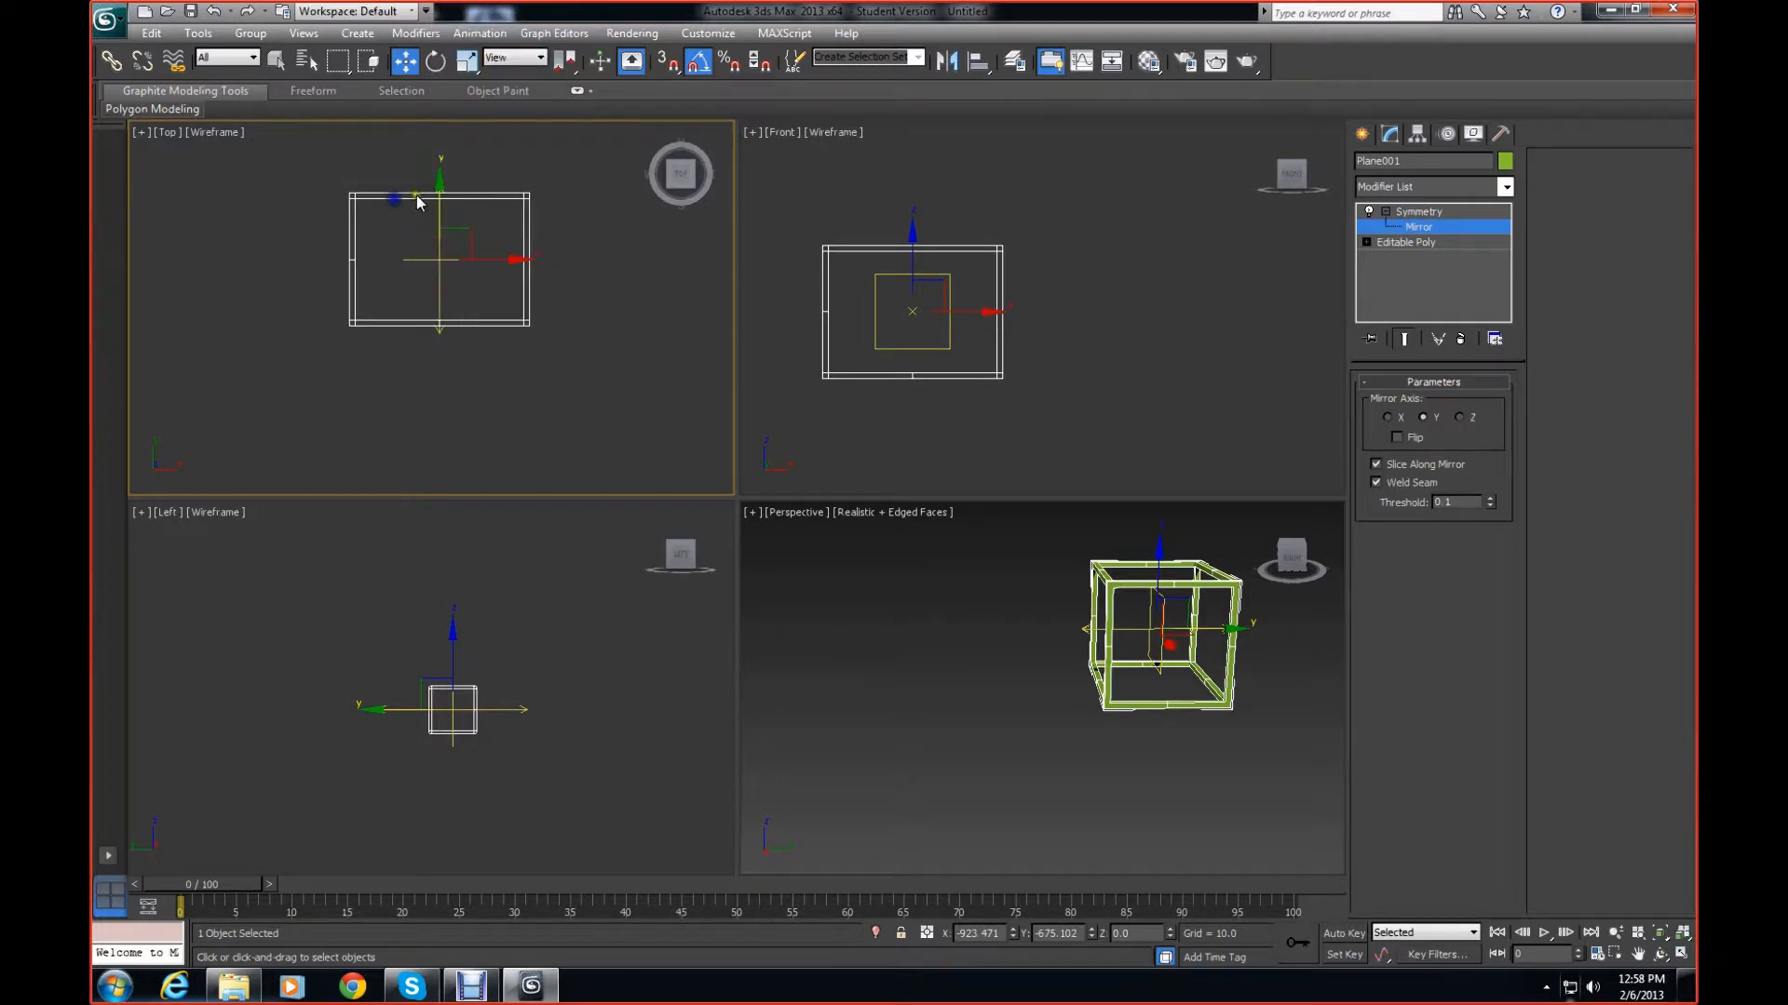
pyautogui.moveTo(445, 185); pyautogui.dragTo(429, 348)
pyautogui.scroll(-4, 478, 298)
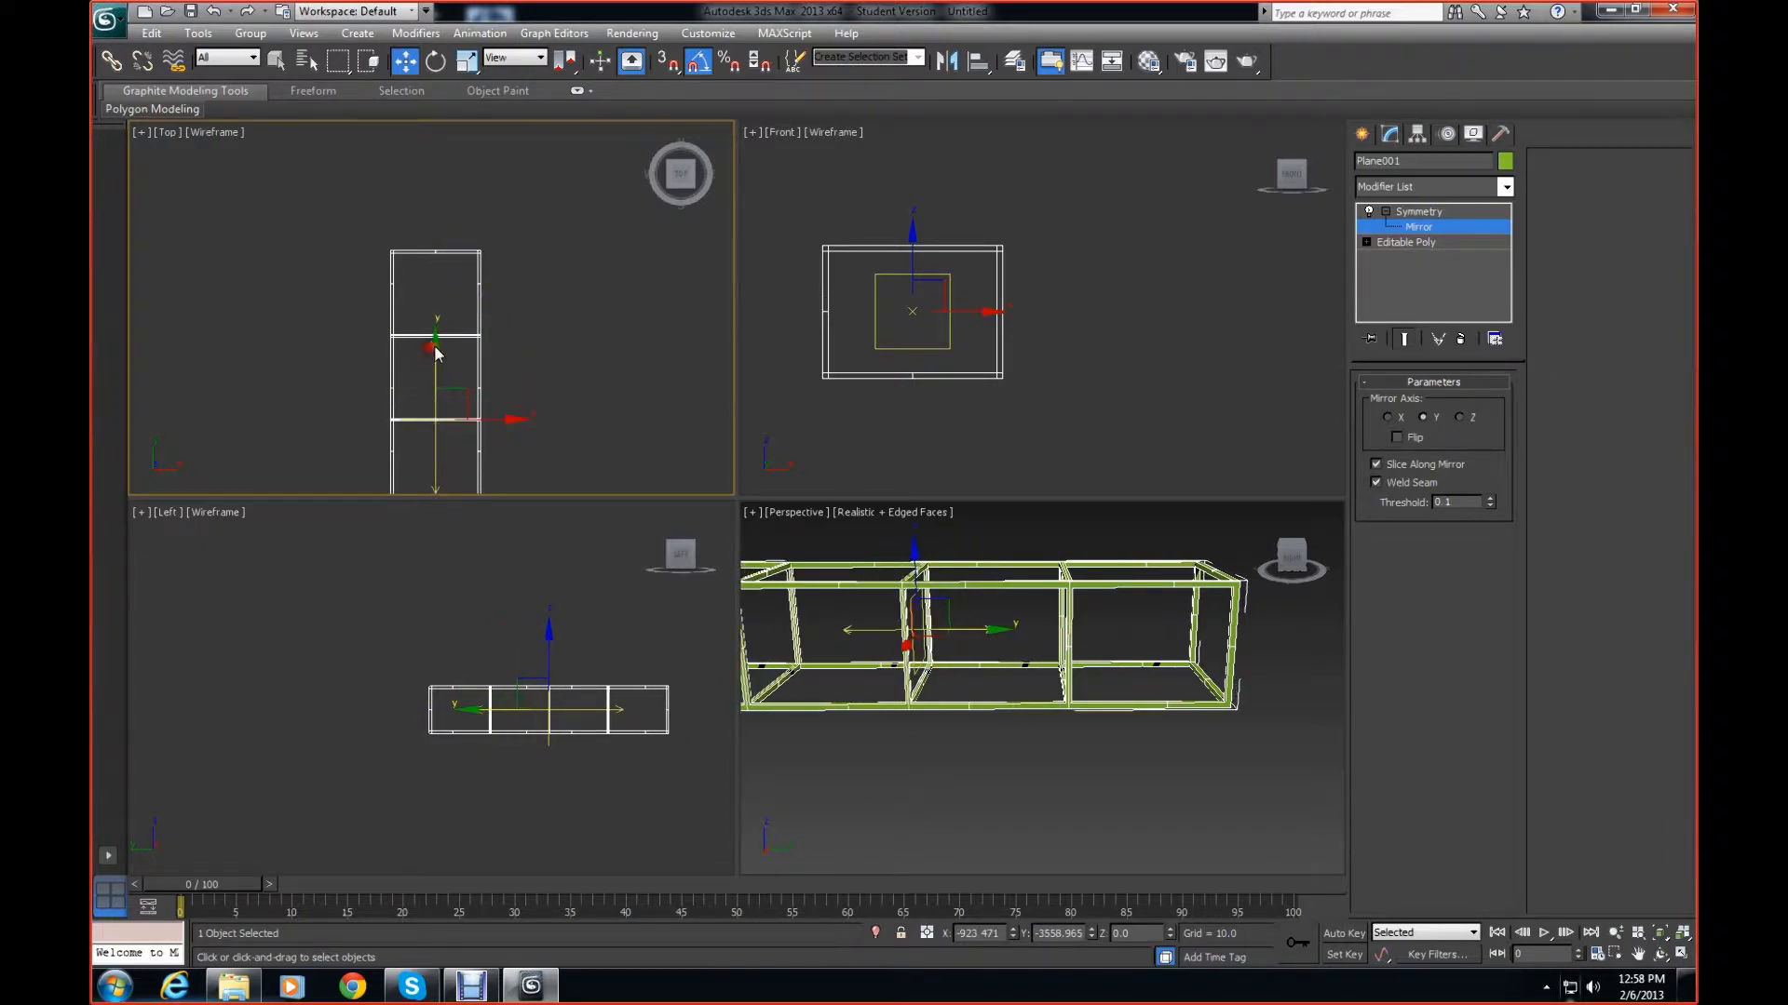
# Move the mirror gizmo back along Y into the second section to shorten the frame to three sections
pyautogui.moveTo(526, 361); pyautogui.dragTo(546, 219, button='middle')
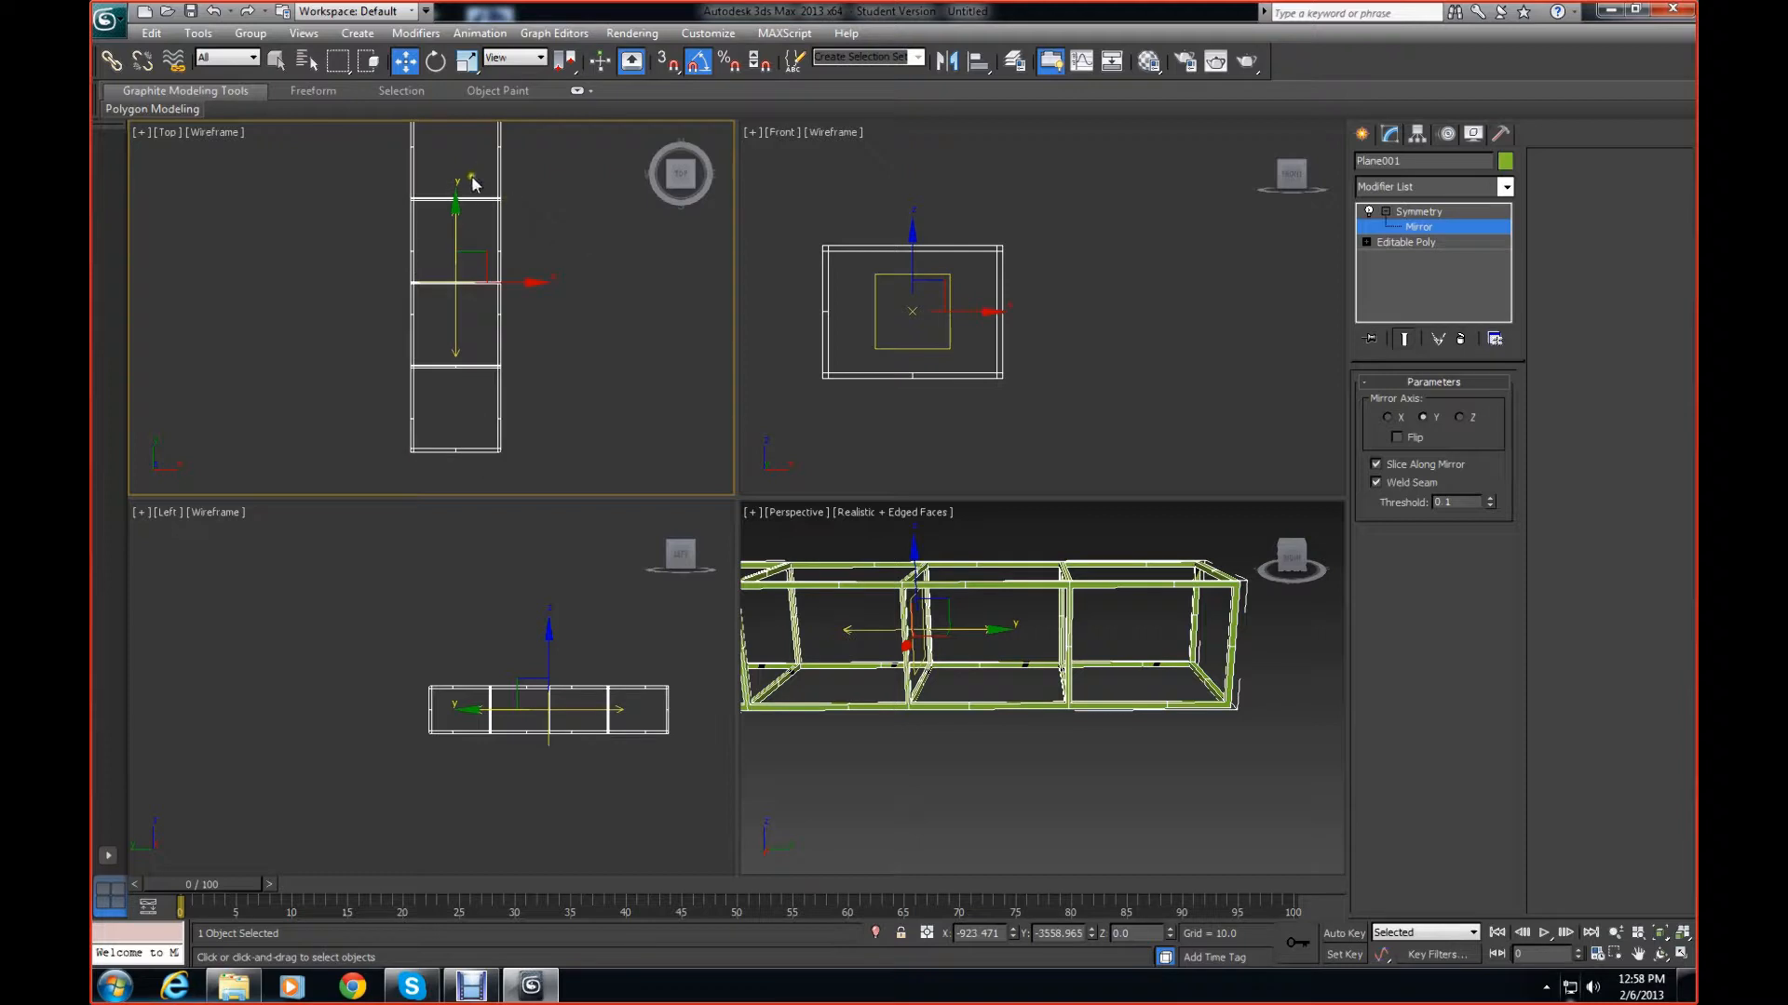
pyautogui.moveTo(1020, 712); pyautogui.dragTo(1119, 782, button='middle')
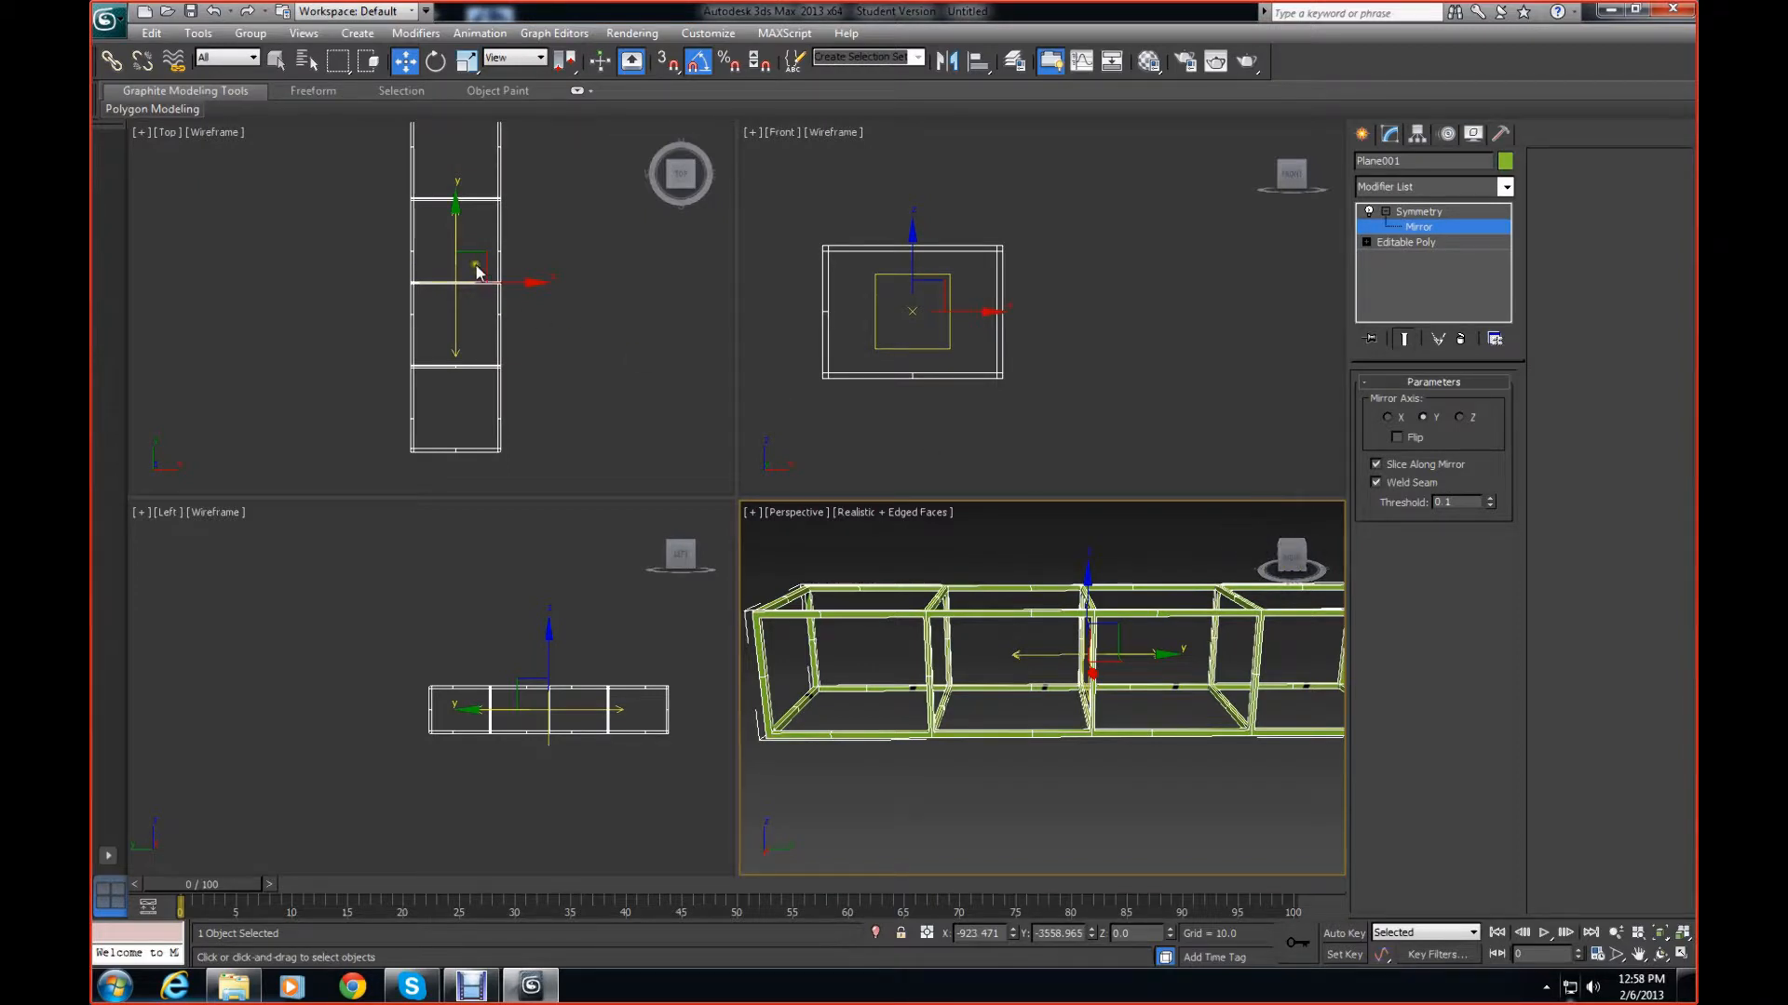
pyautogui.moveTo(452, 208); pyautogui.dragTo(459, 174)
pyautogui.moveTo(1123, 810); pyautogui.dragTo(1023, 796, button='middle')
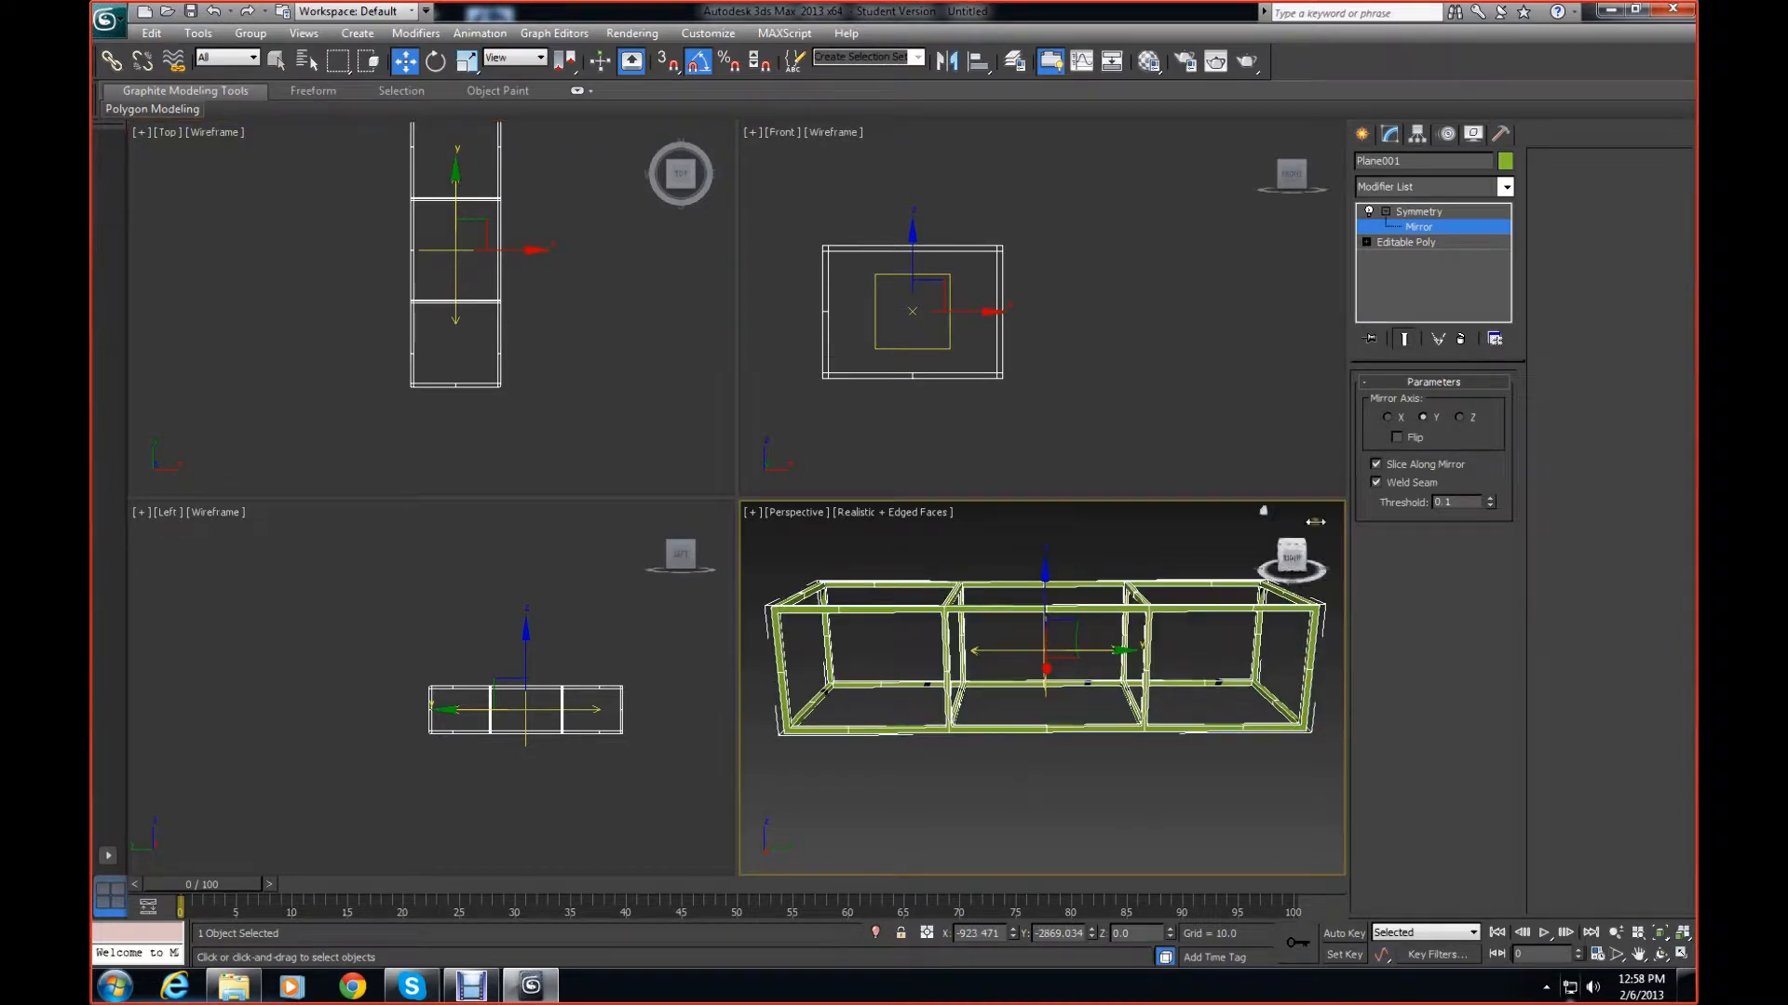
# Collapse the three-section frame's modifier stack into a single editable poly
pyautogui.click(1422, 212)
pyautogui.rightClick(1422, 217)
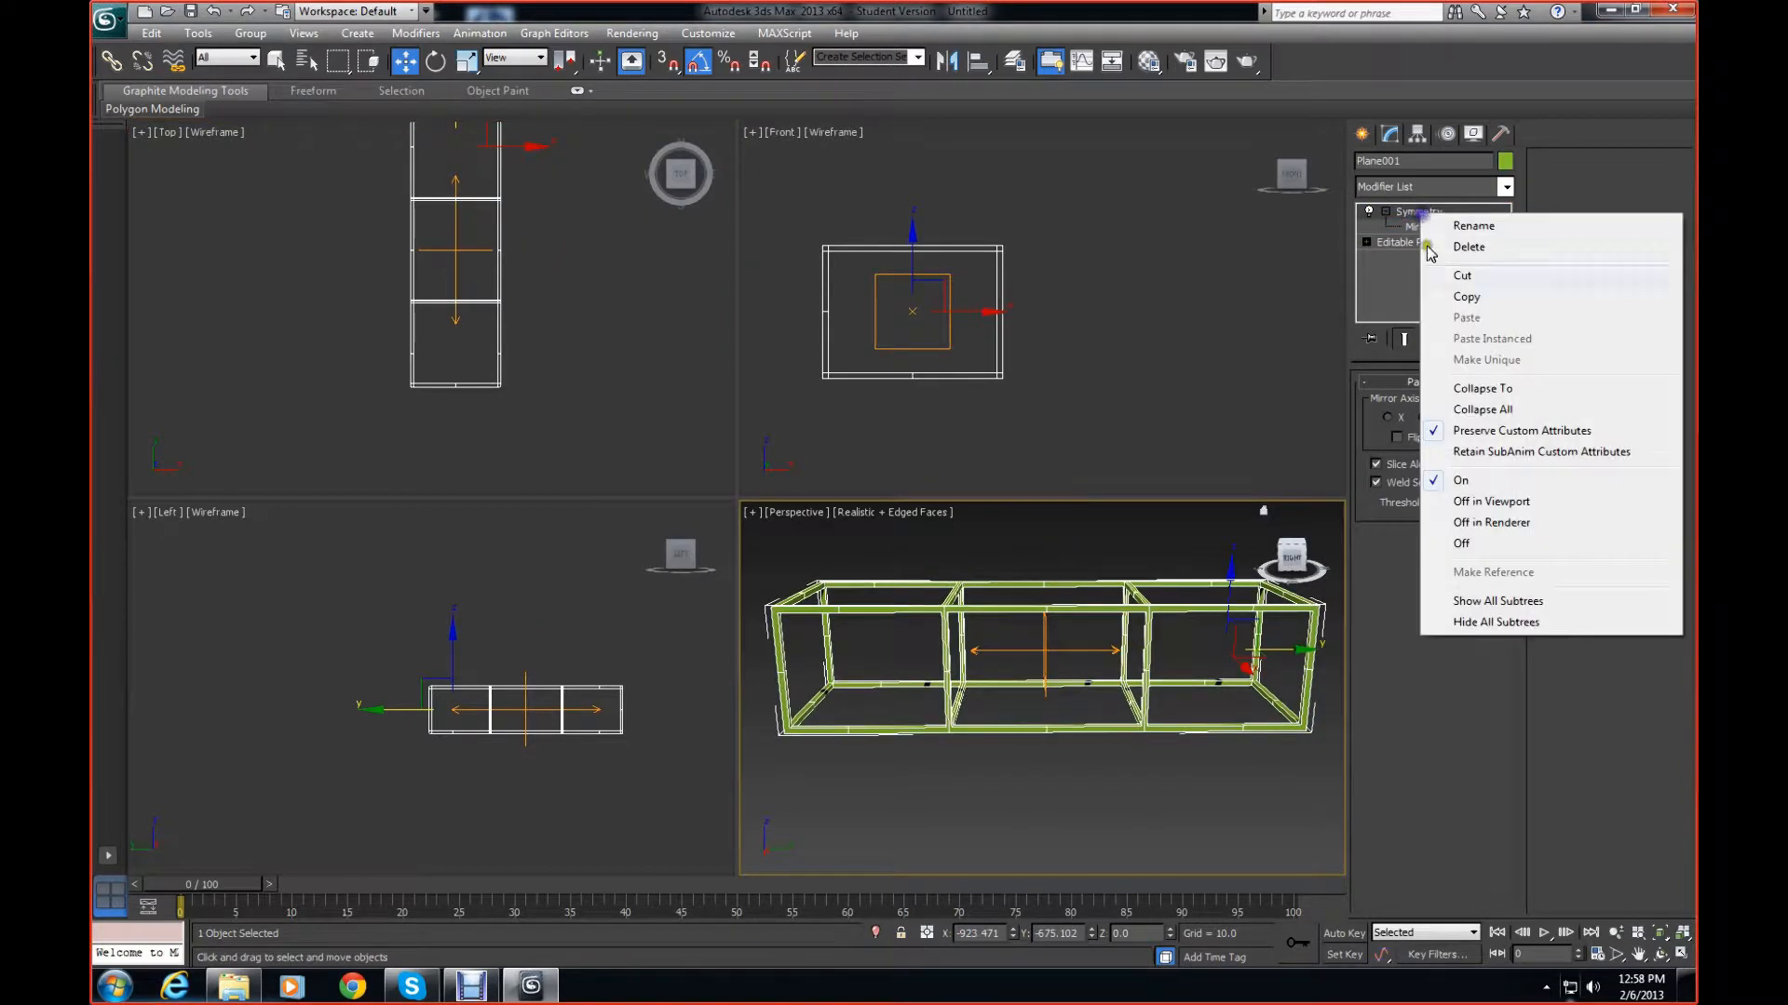
pyautogui.click(1496, 410)
# Center the pivot of the three-section frame to the object
pyautogui.moveTo(968, 742); pyautogui.dragTo(1009, 770, button='middle')
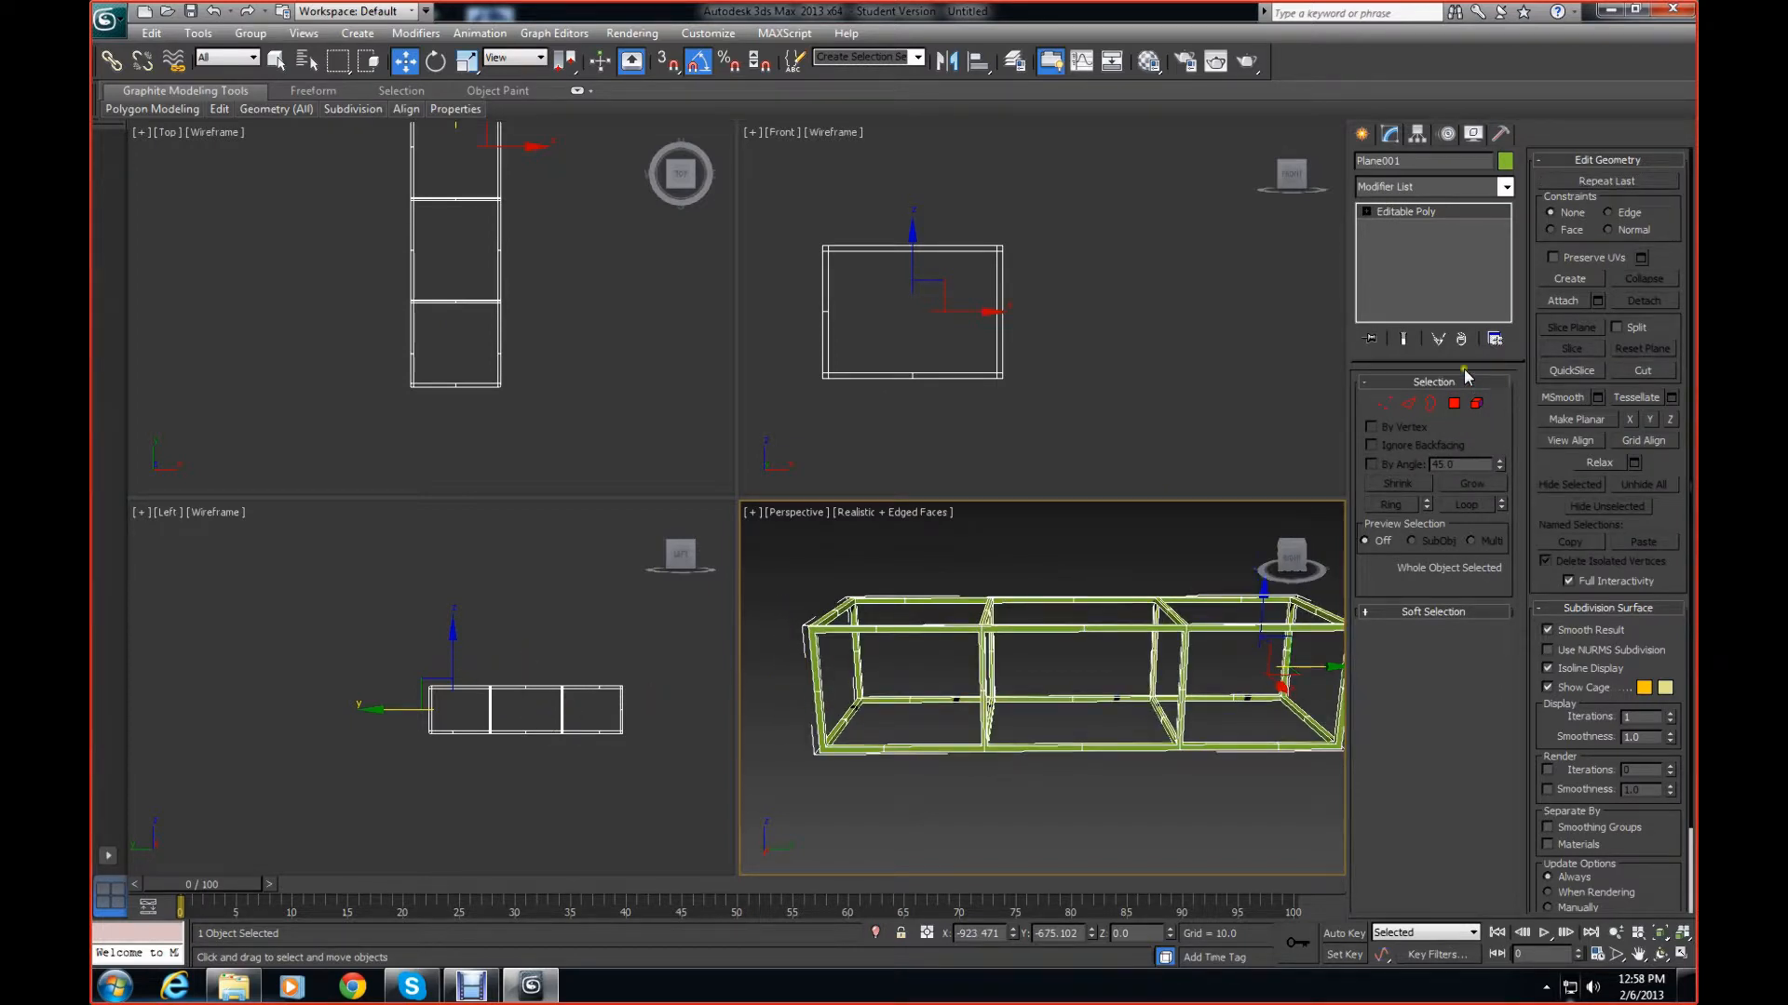
pyautogui.click(1415, 135)
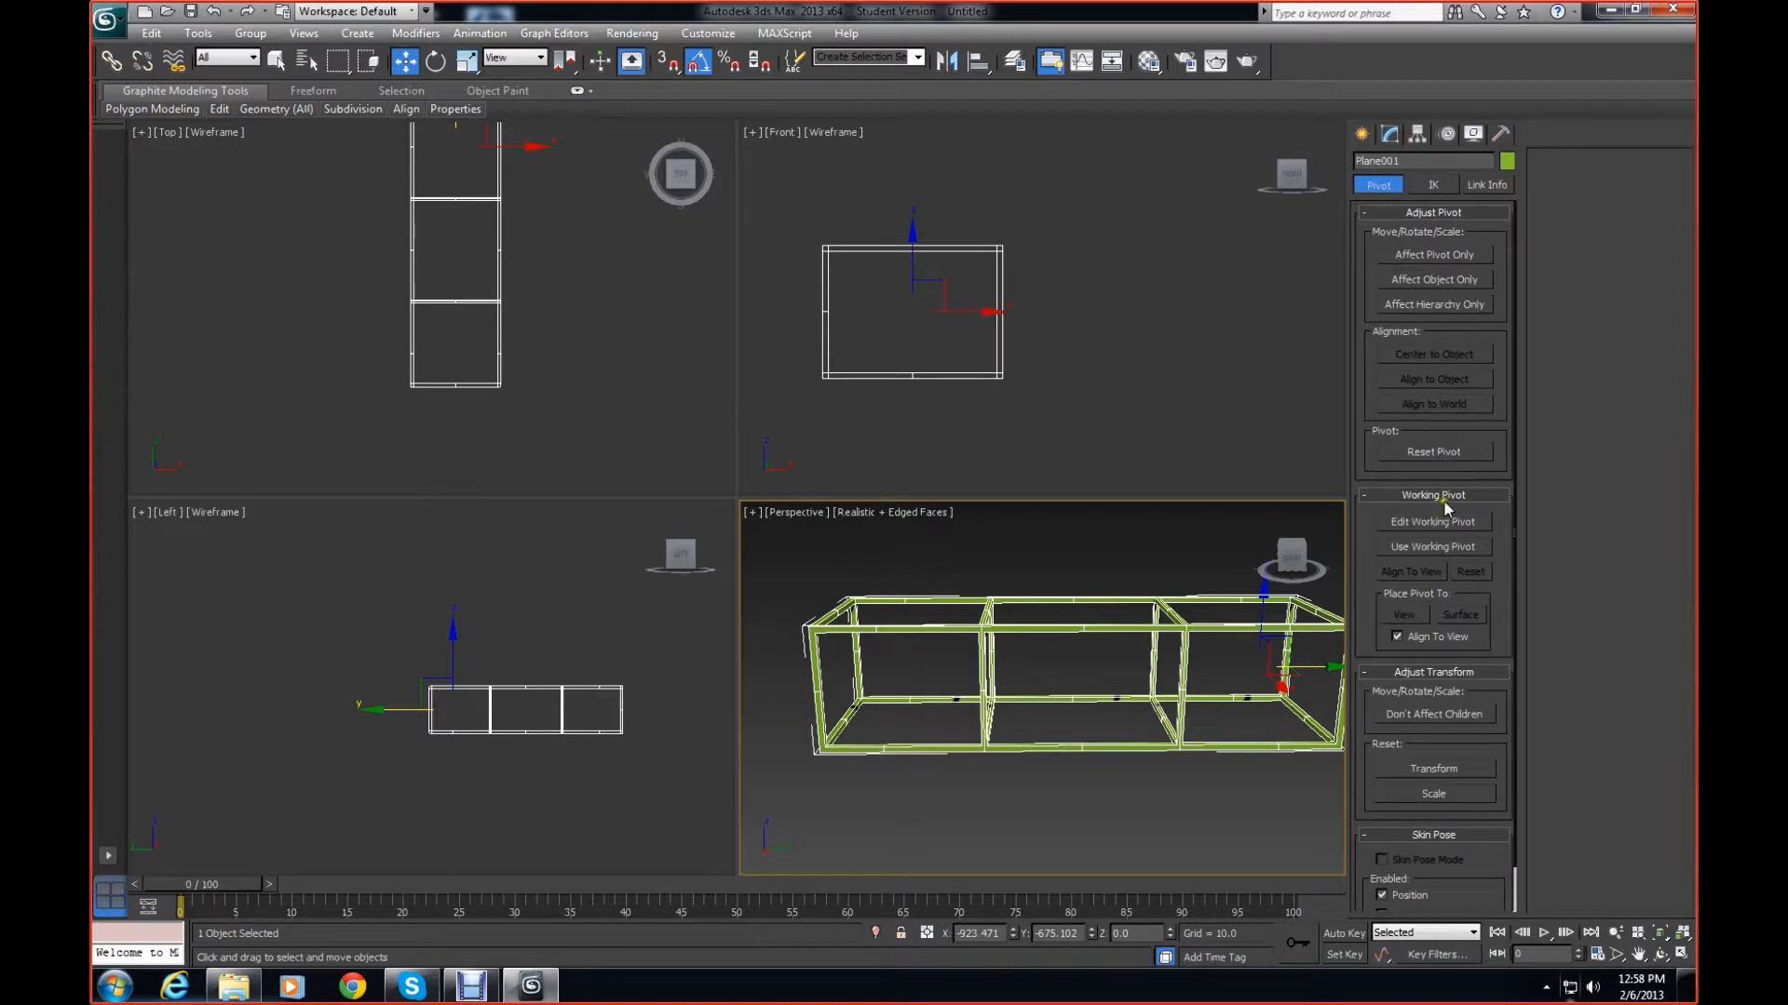
pyautogui.click(1430, 255)
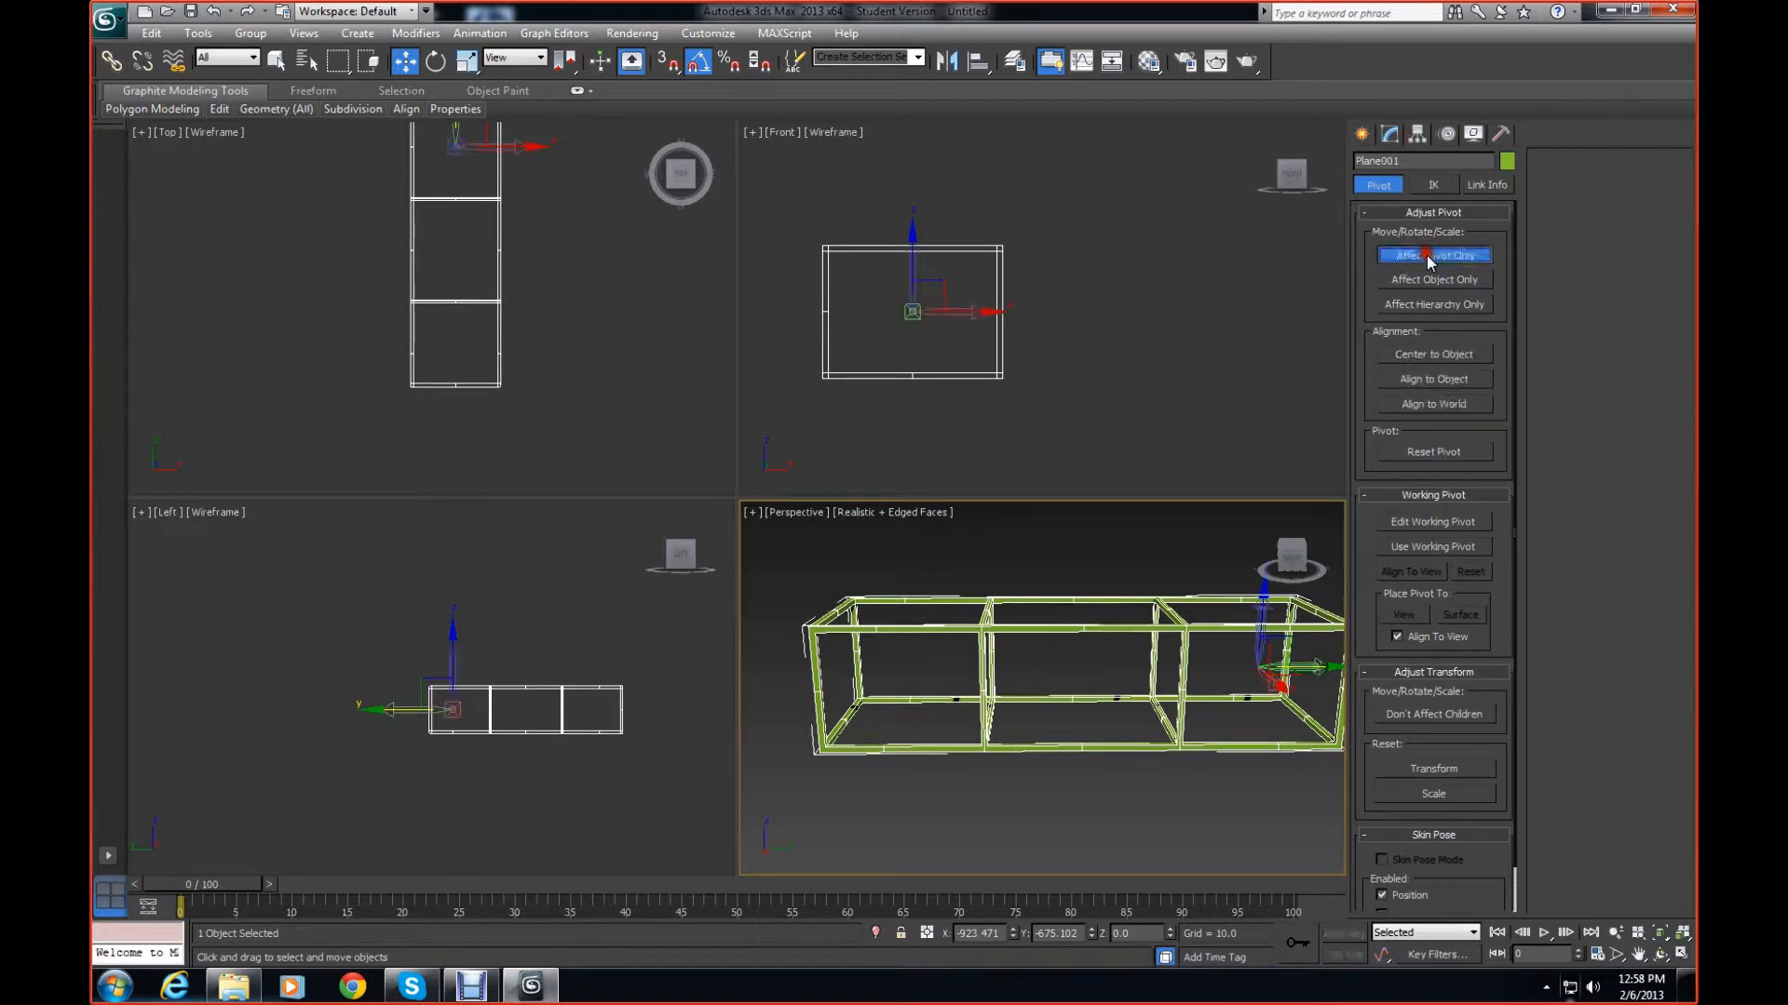
pyautogui.click(1434, 355)
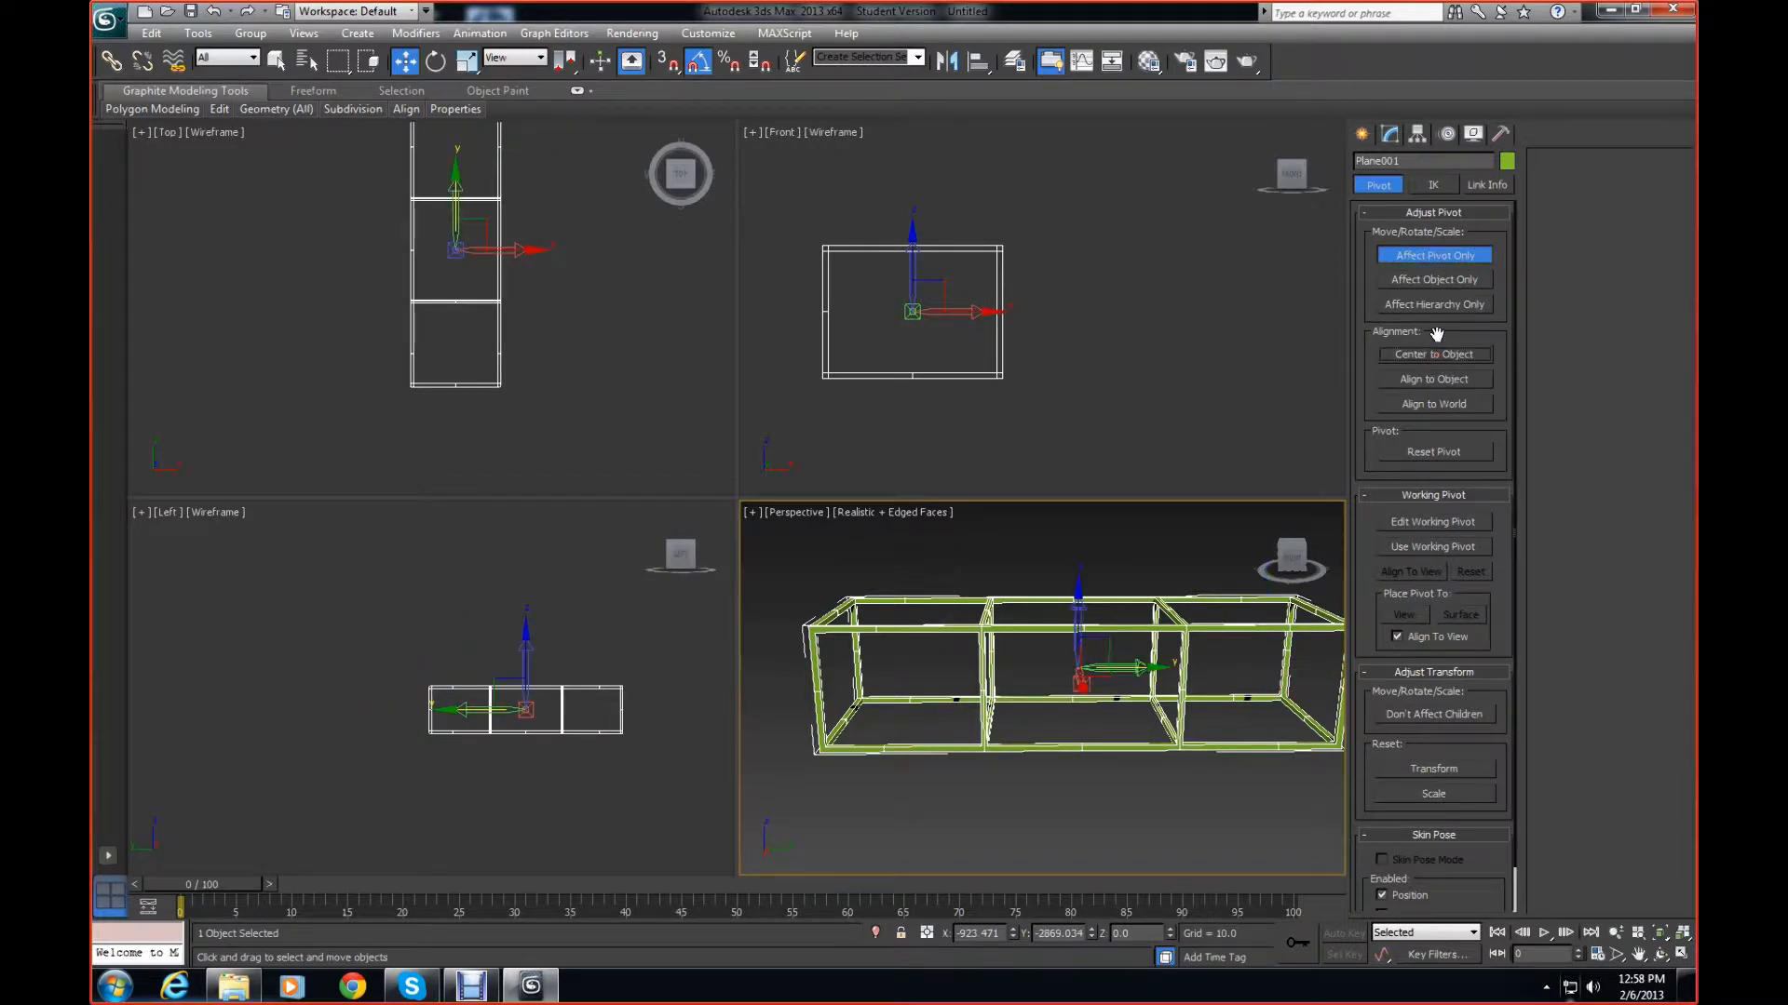
pyautogui.click(1379, 185)
pyautogui.click(1370, 134)
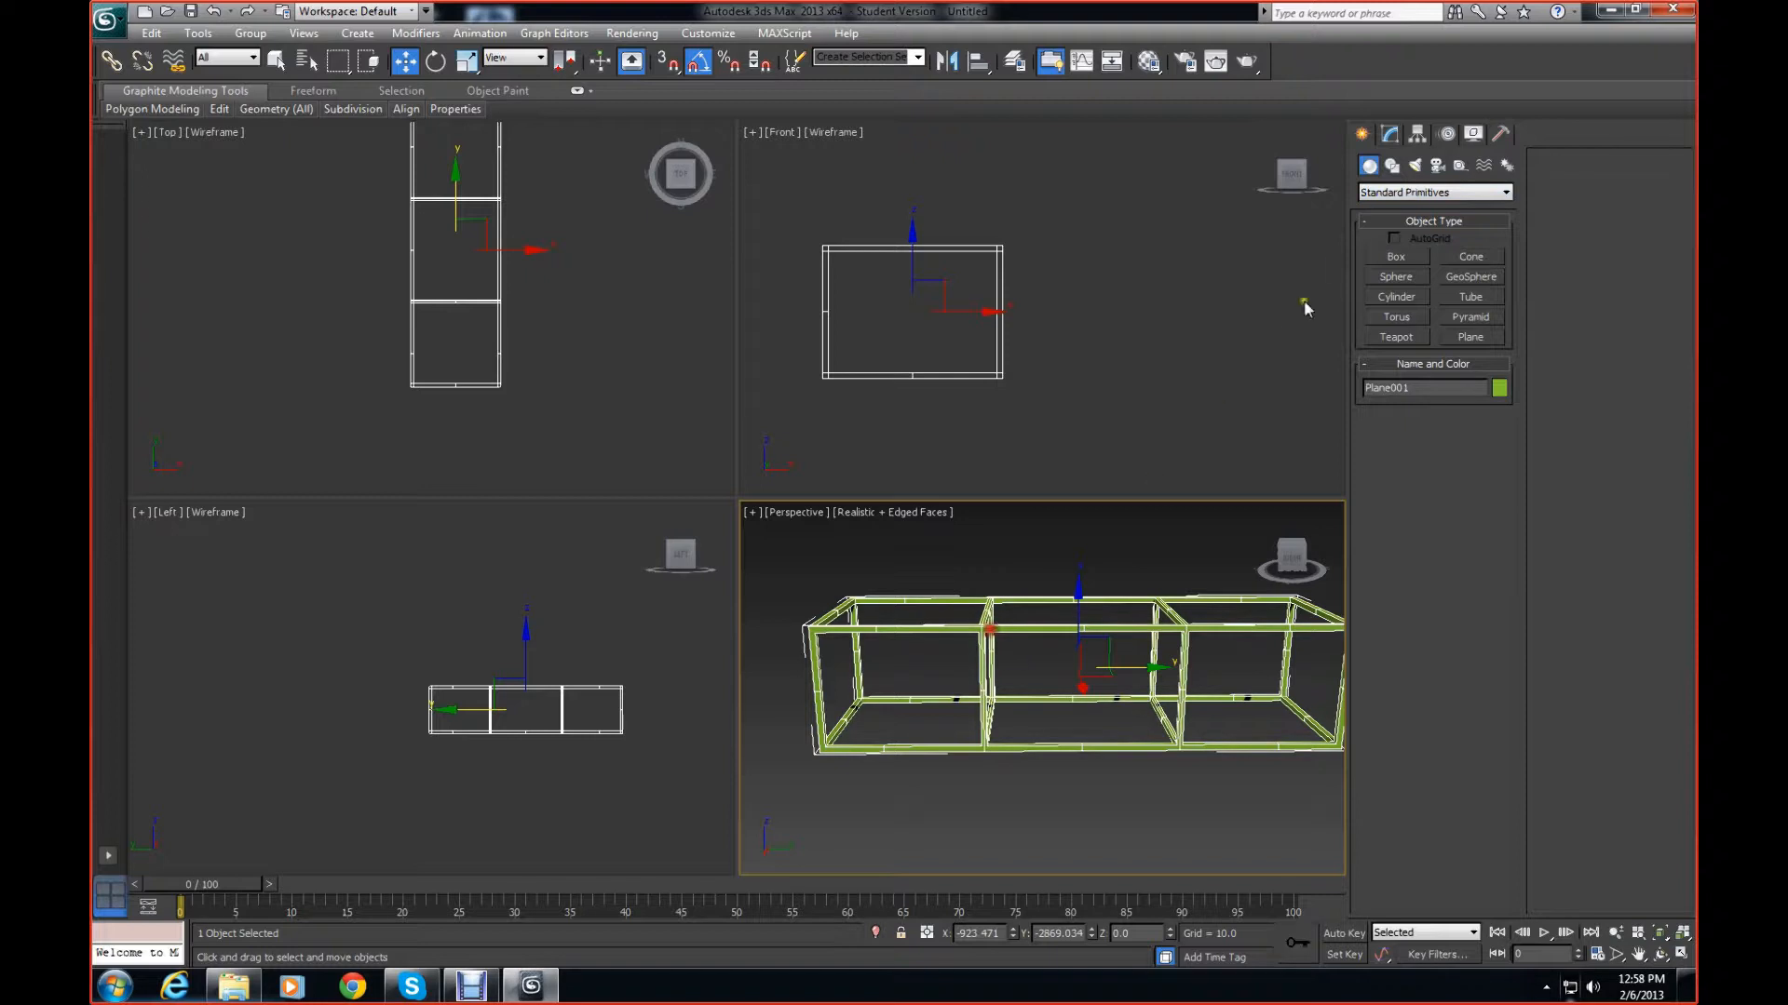
# Add a Taper modifier to the frame
pyautogui.click(1390, 135)
pyautogui.click(1505, 186)
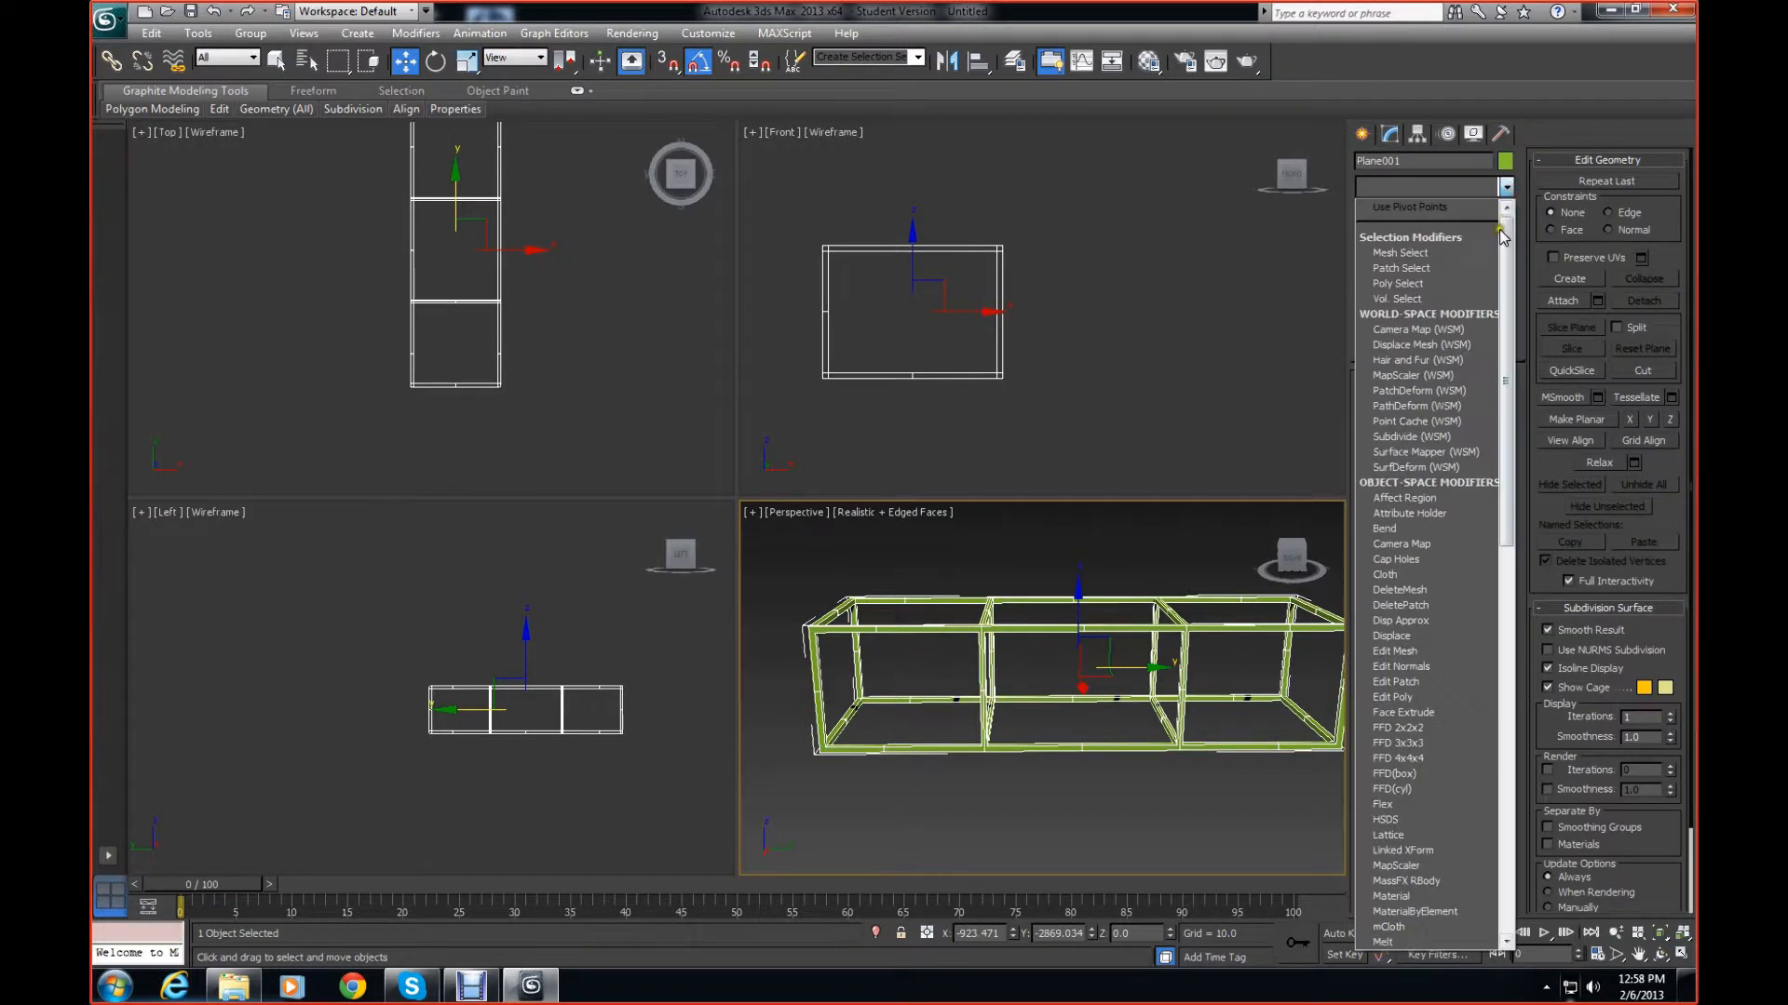
pyautogui.scroll(-10, 1506, 372)
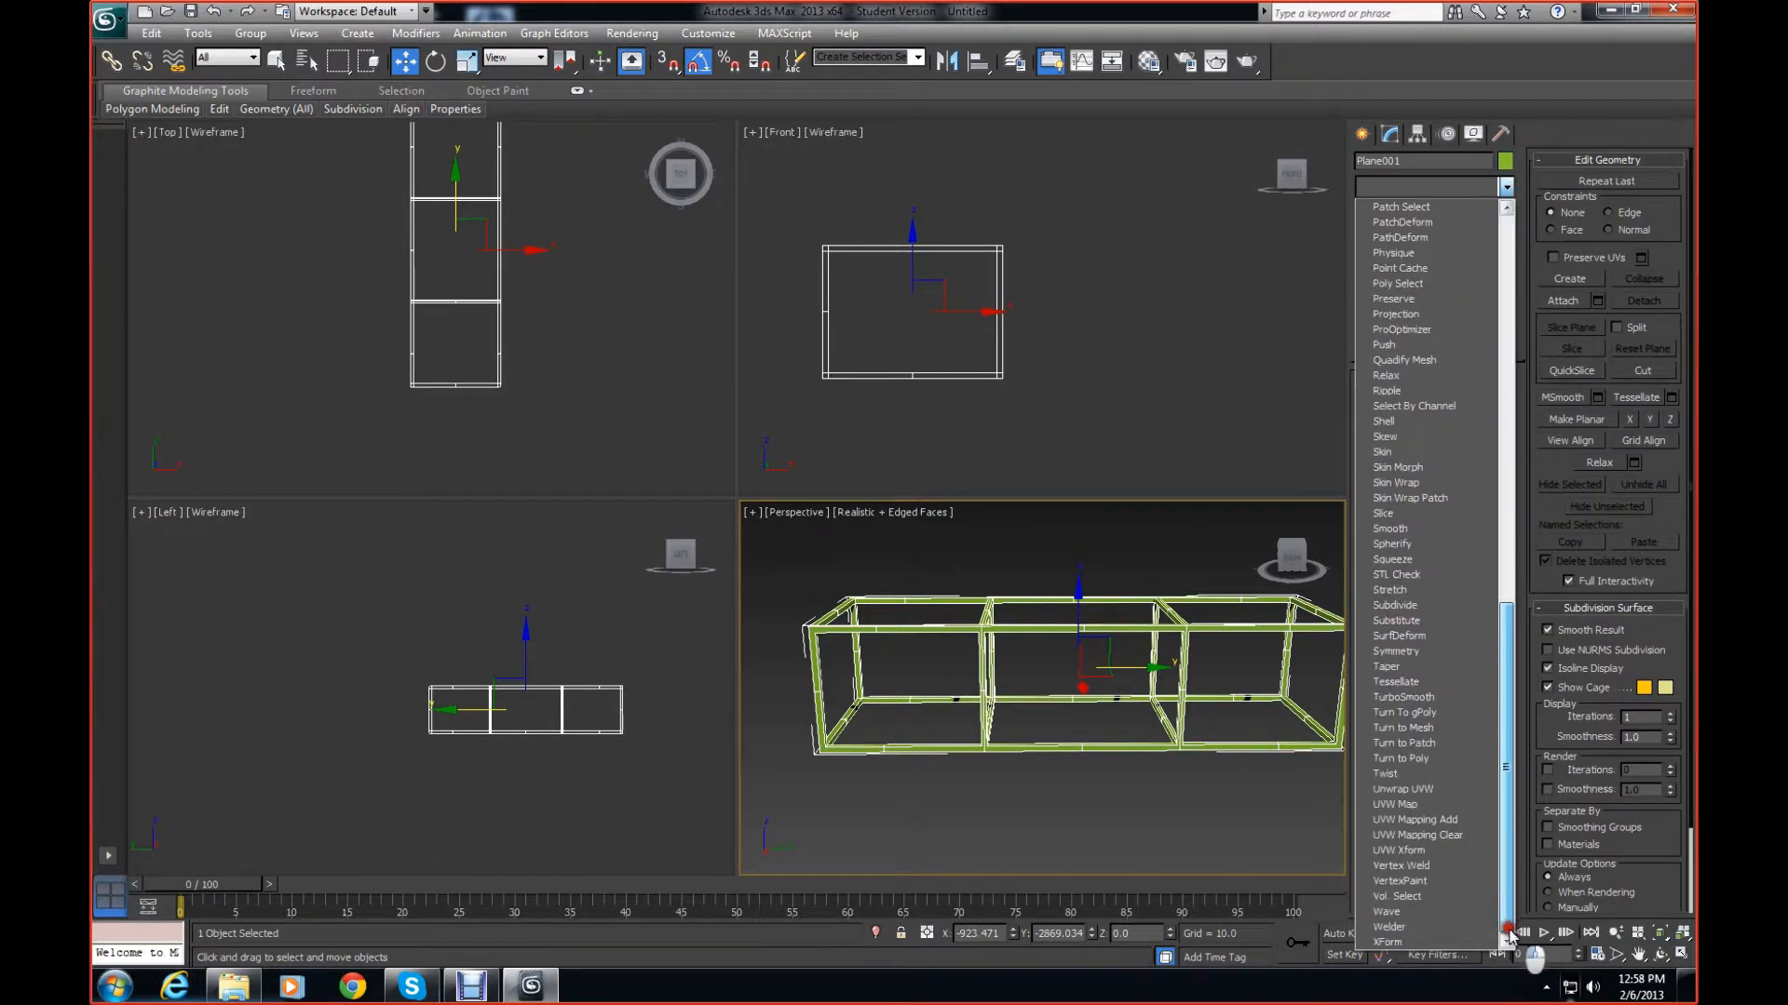
pyautogui.click(1405, 672)
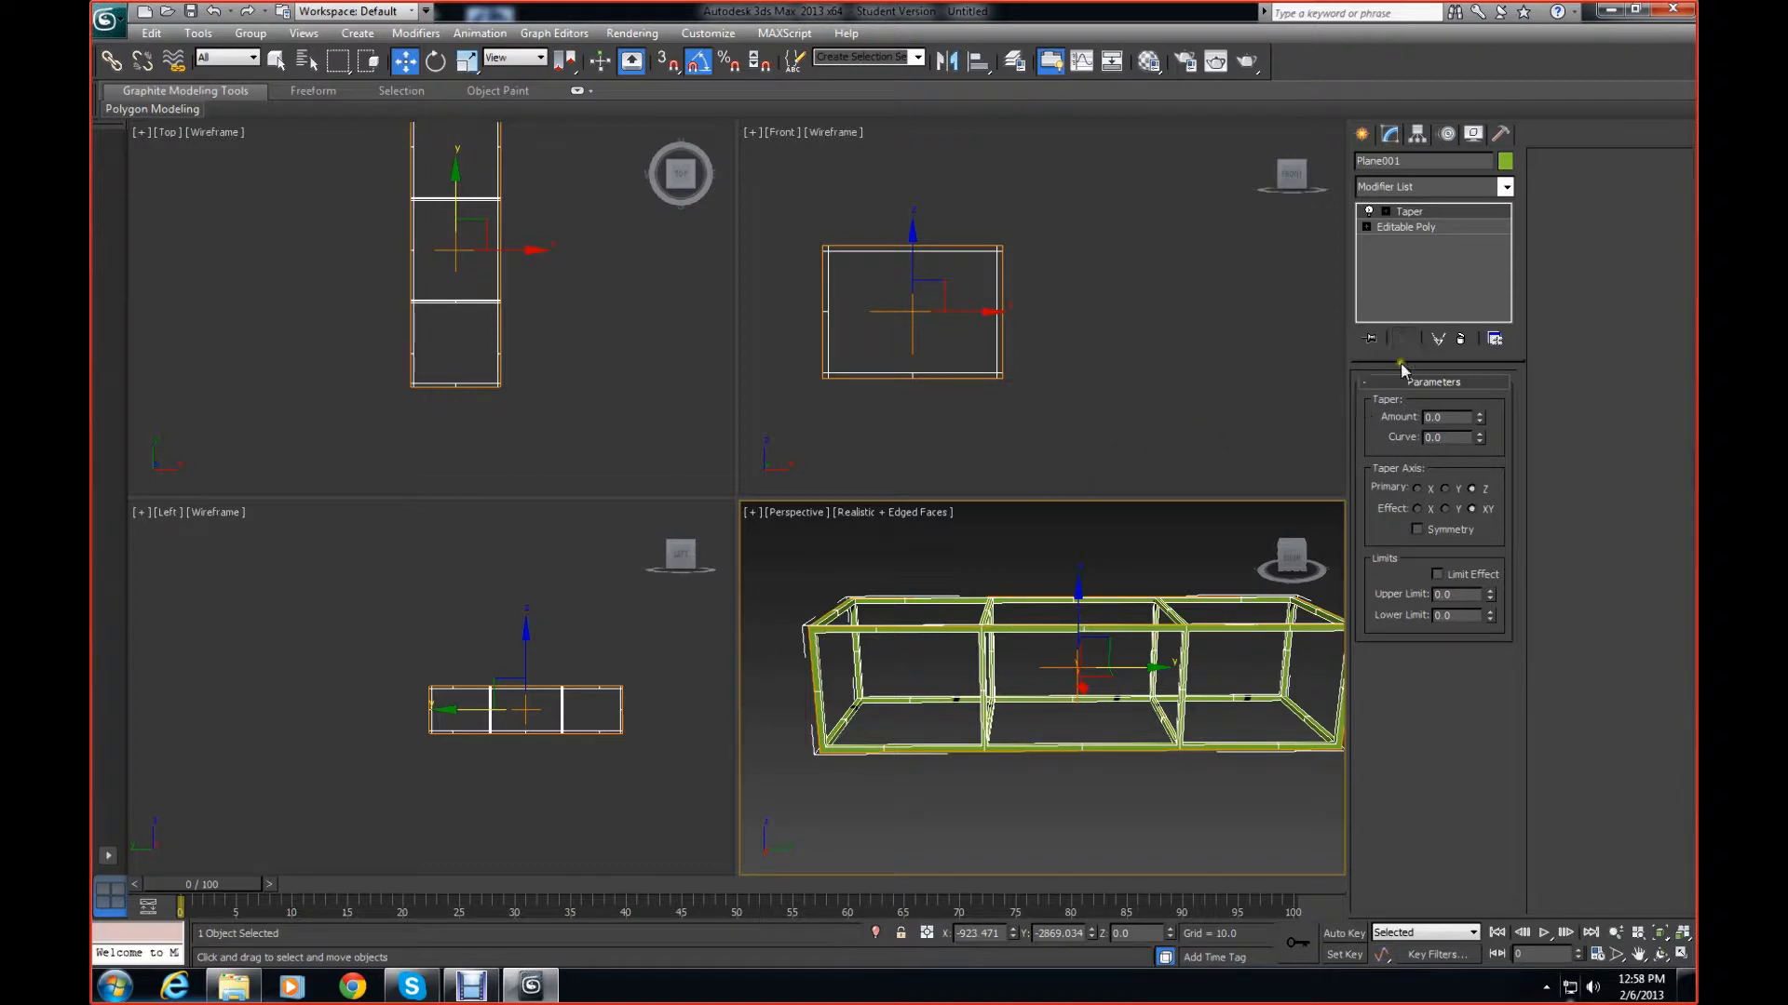
# Move the Taper gizmo along Y in the Left view to the nearest section divider, at about Y -3982
pyautogui.click(1385, 211)
pyautogui.click(1432, 231)
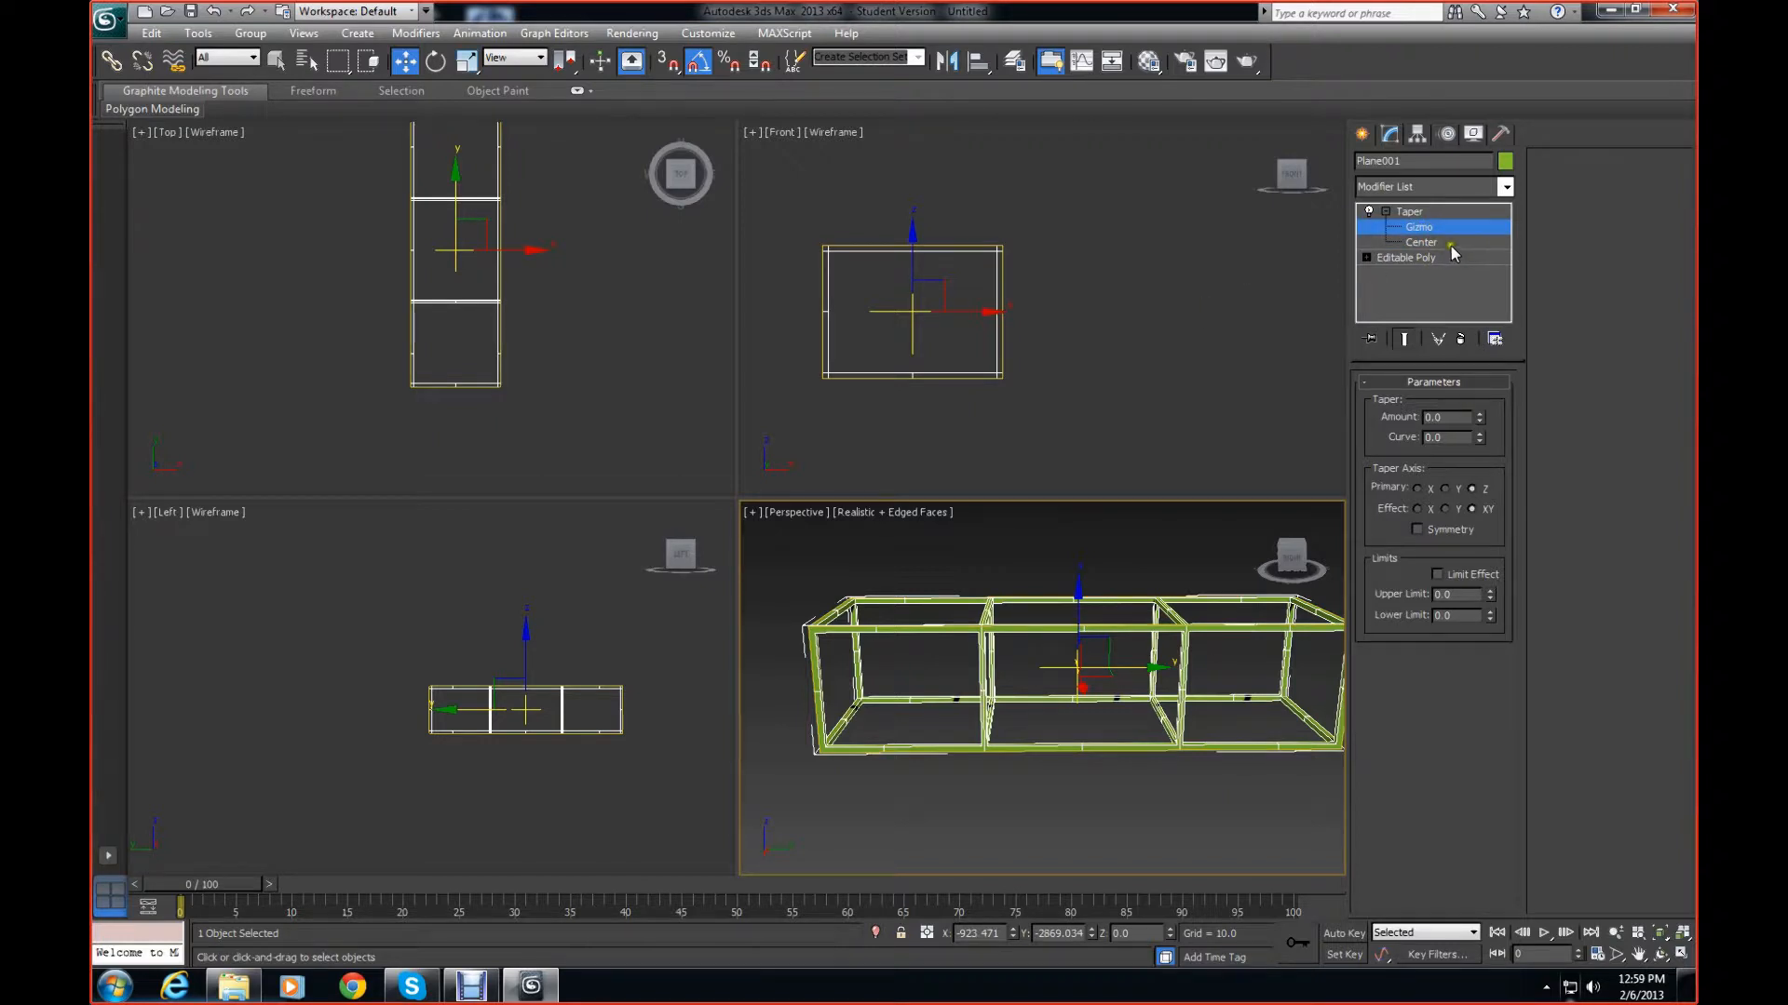
pyautogui.click(536, 674)
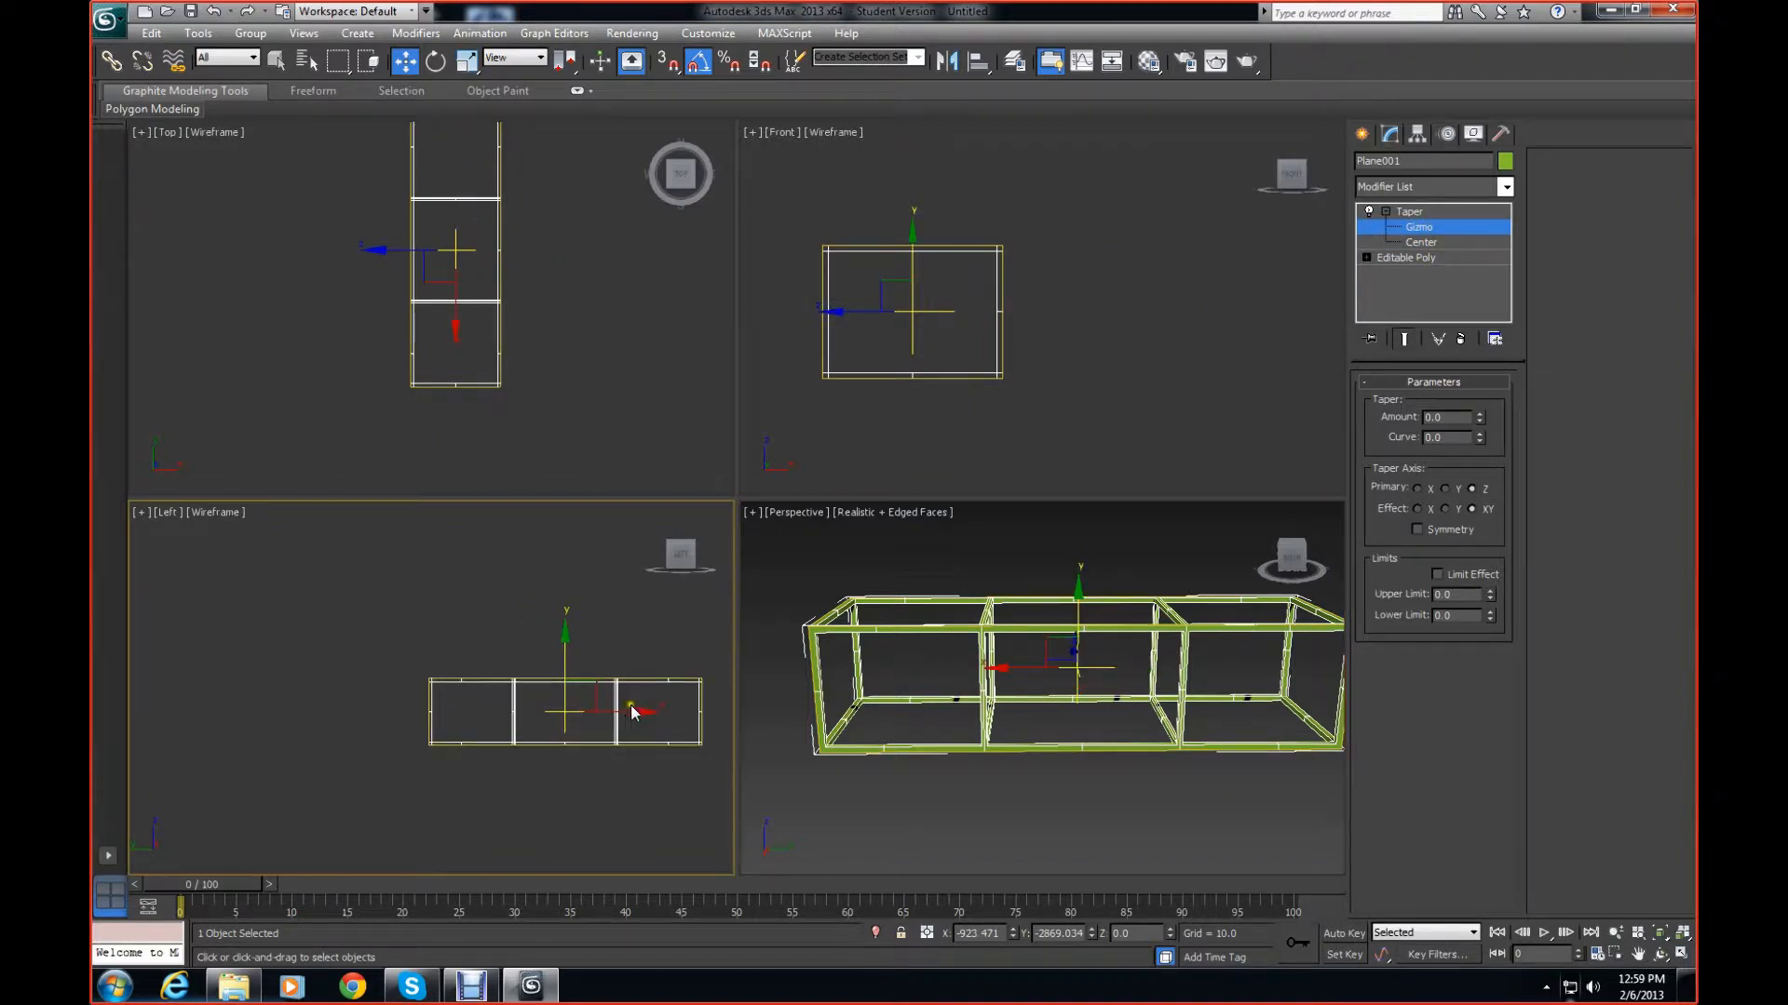
pyautogui.moveTo(641, 716); pyautogui.dragTo(693, 692)
# Set the Taper amount to -0.45 so the frame narrows toward its upper edges
pyautogui.click(1293, 581)
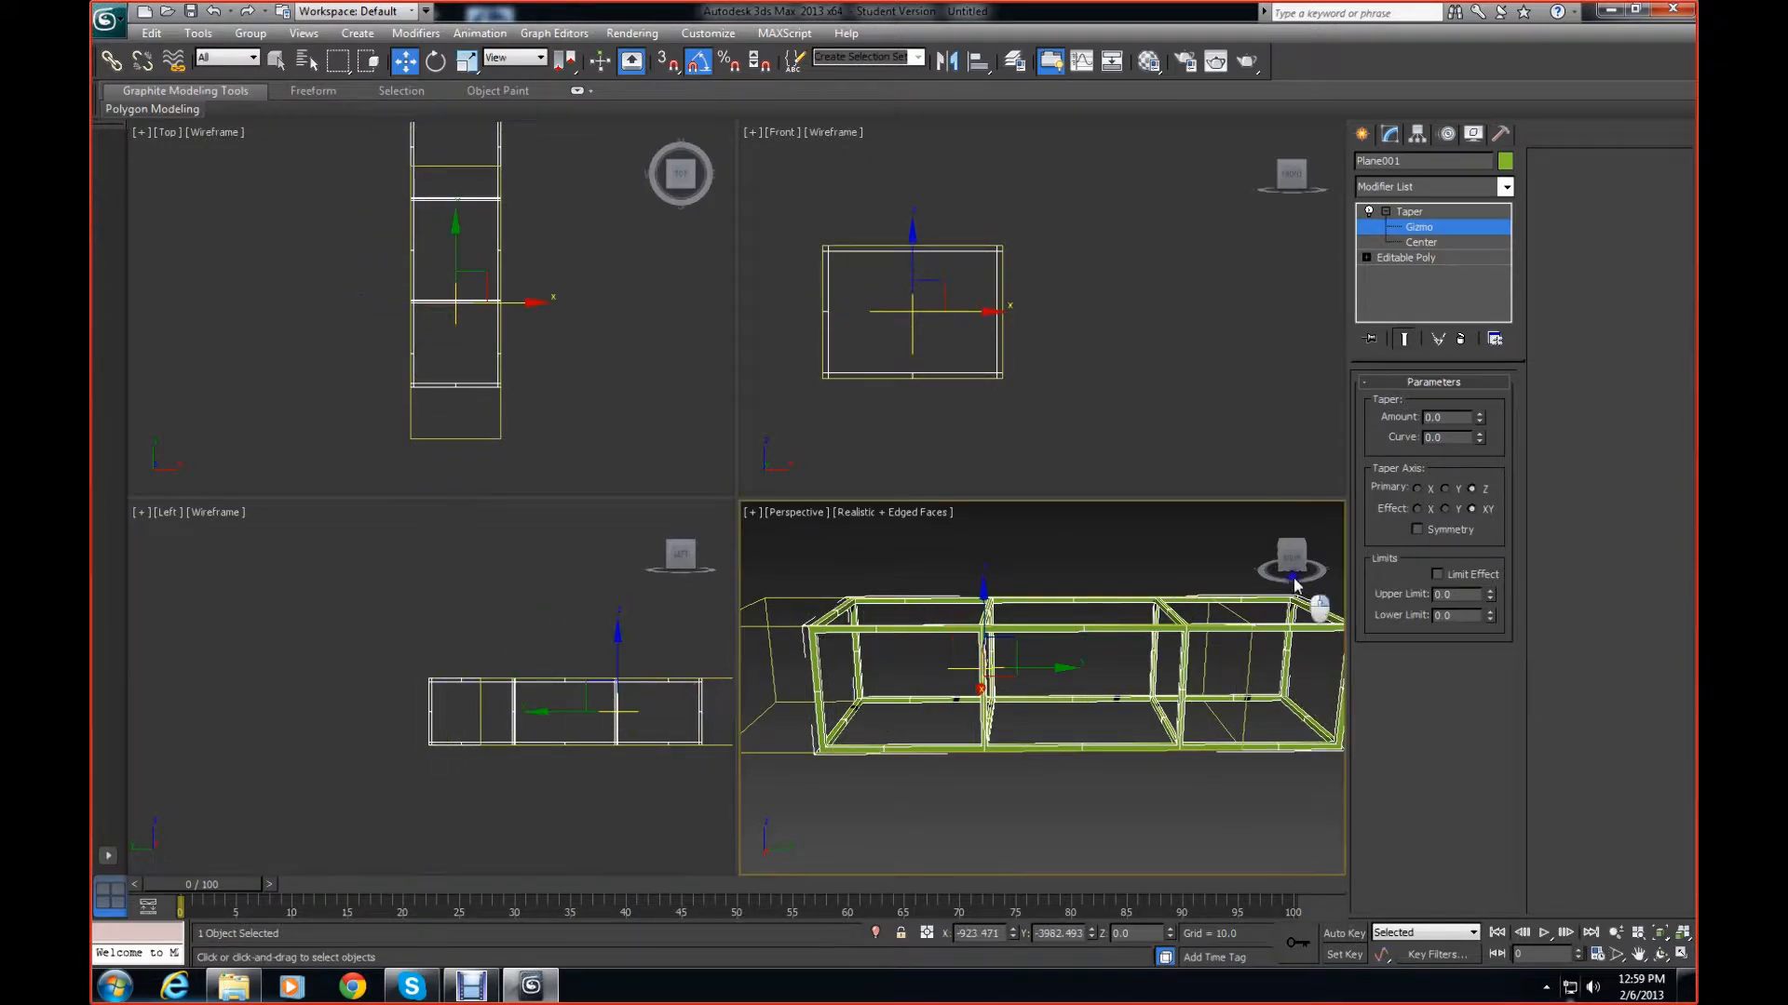
pyautogui.moveTo(1300, 566); pyautogui.dragTo(779, 570)
pyautogui.moveTo(1184, 695); pyautogui.dragTo(1177, 628, button='middle')
pyautogui.scroll(-3, 1177, 629)
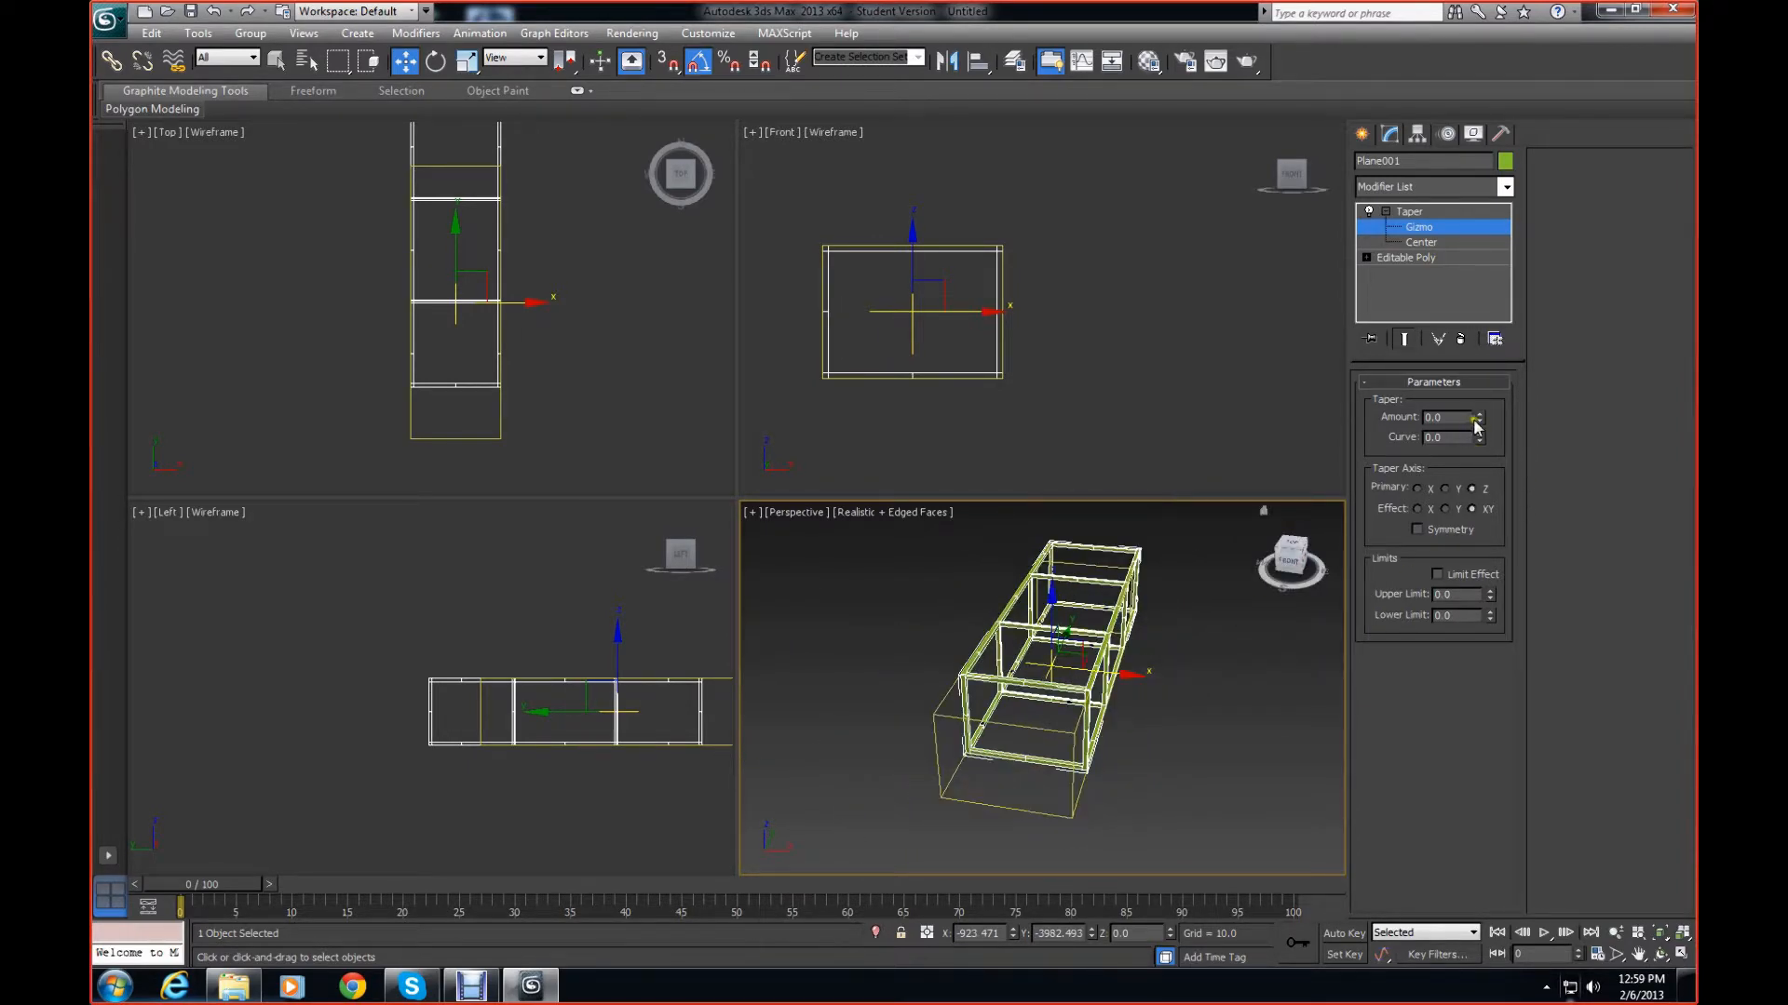
pyautogui.moveTo(1477, 423); pyautogui.dragTo(1483, 463)
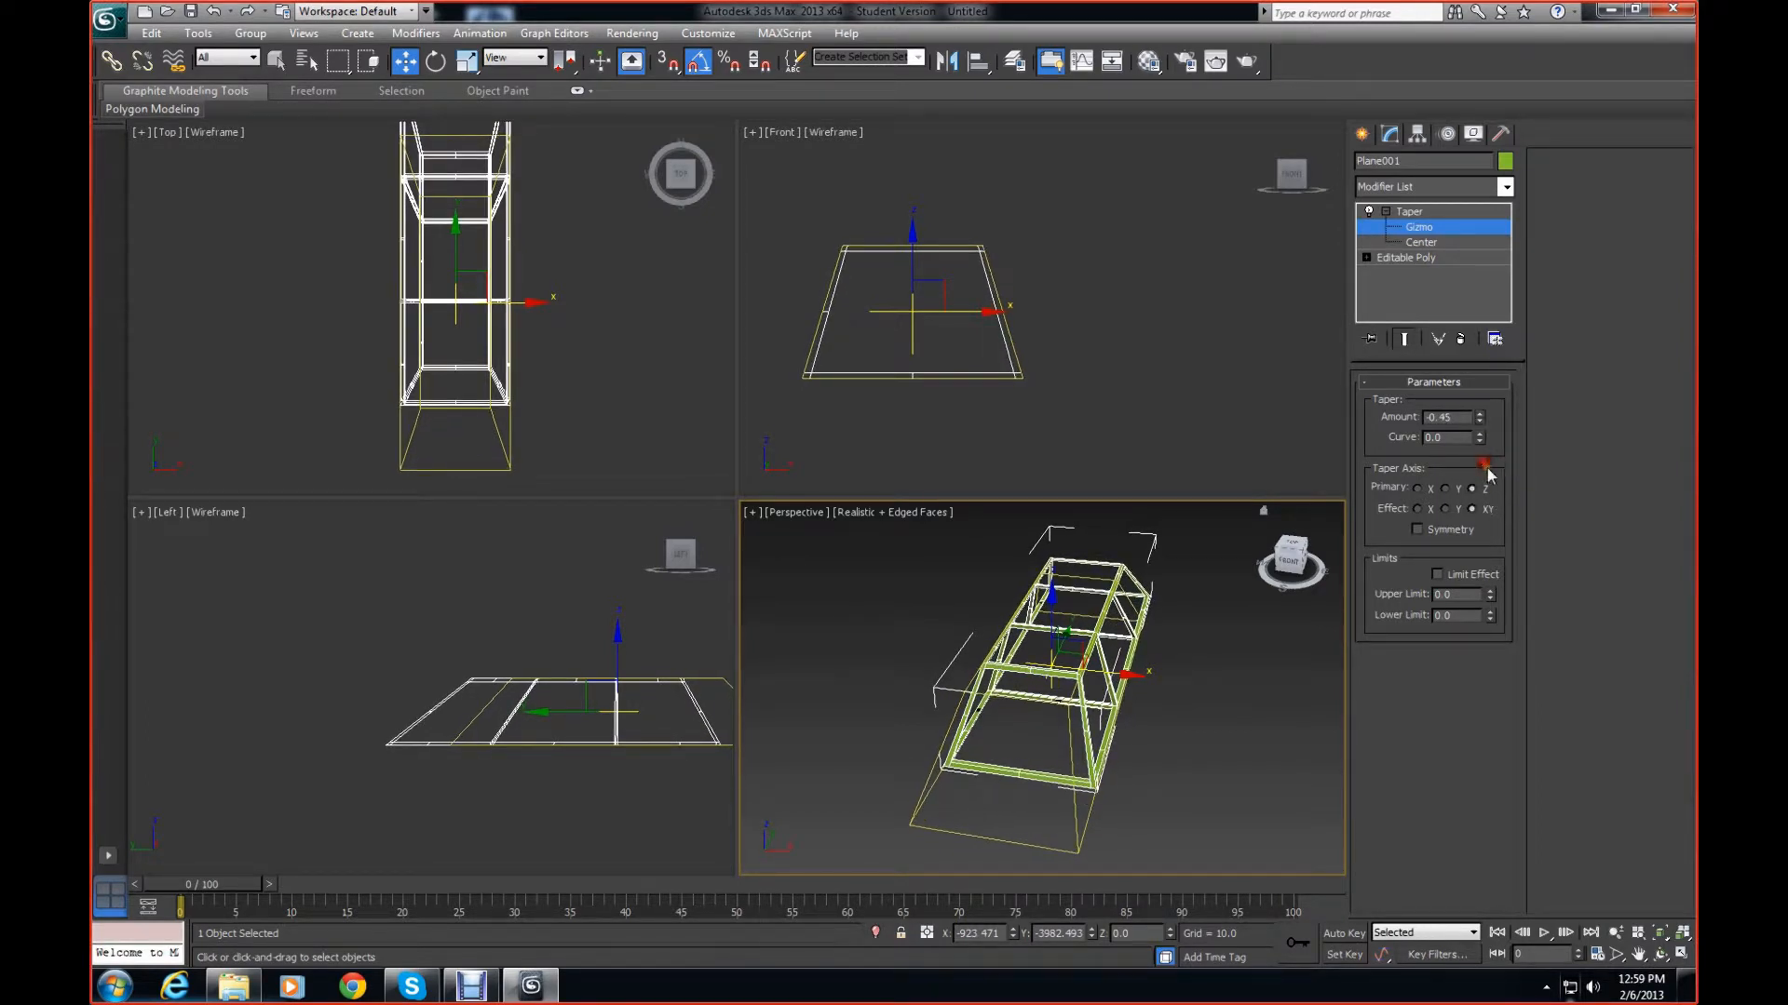
# Leave the gizmo level and add a second Taper modifier on top of the stack
pyautogui.click(1430, 213)
pyautogui.click(1385, 212)
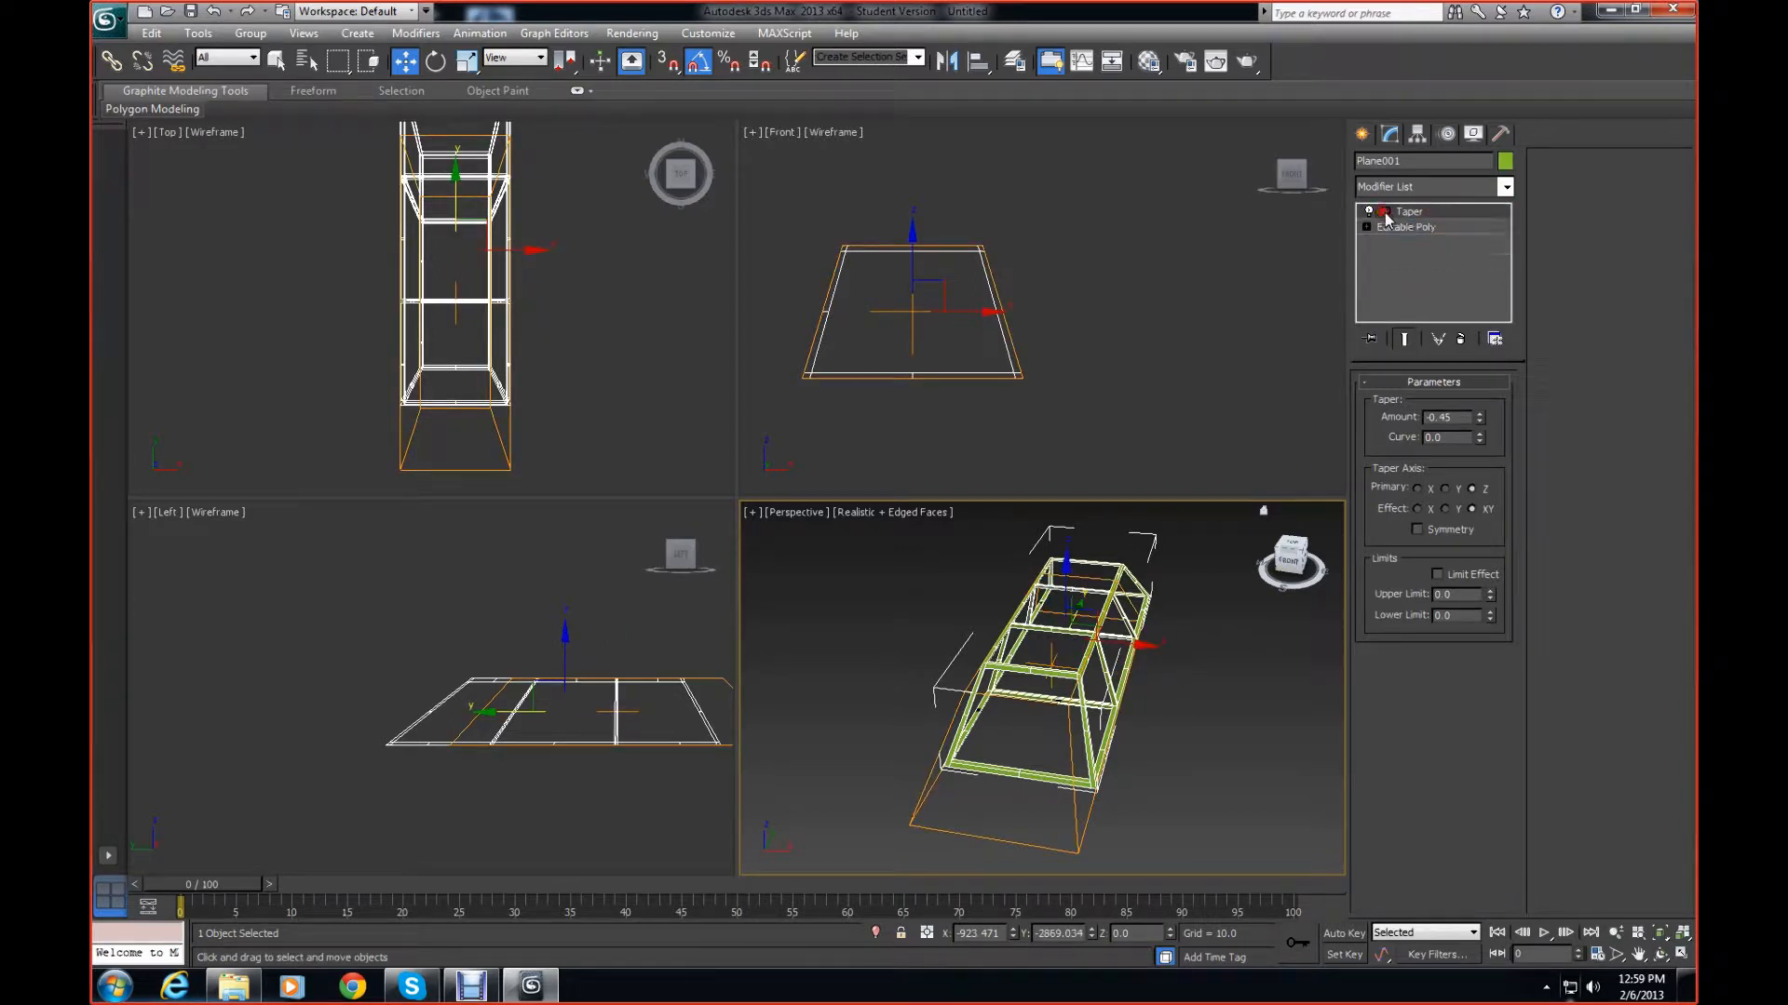
pyautogui.click(1505, 188)
pyautogui.moveTo(1510, 254); pyautogui.dragTo(1513, 784)
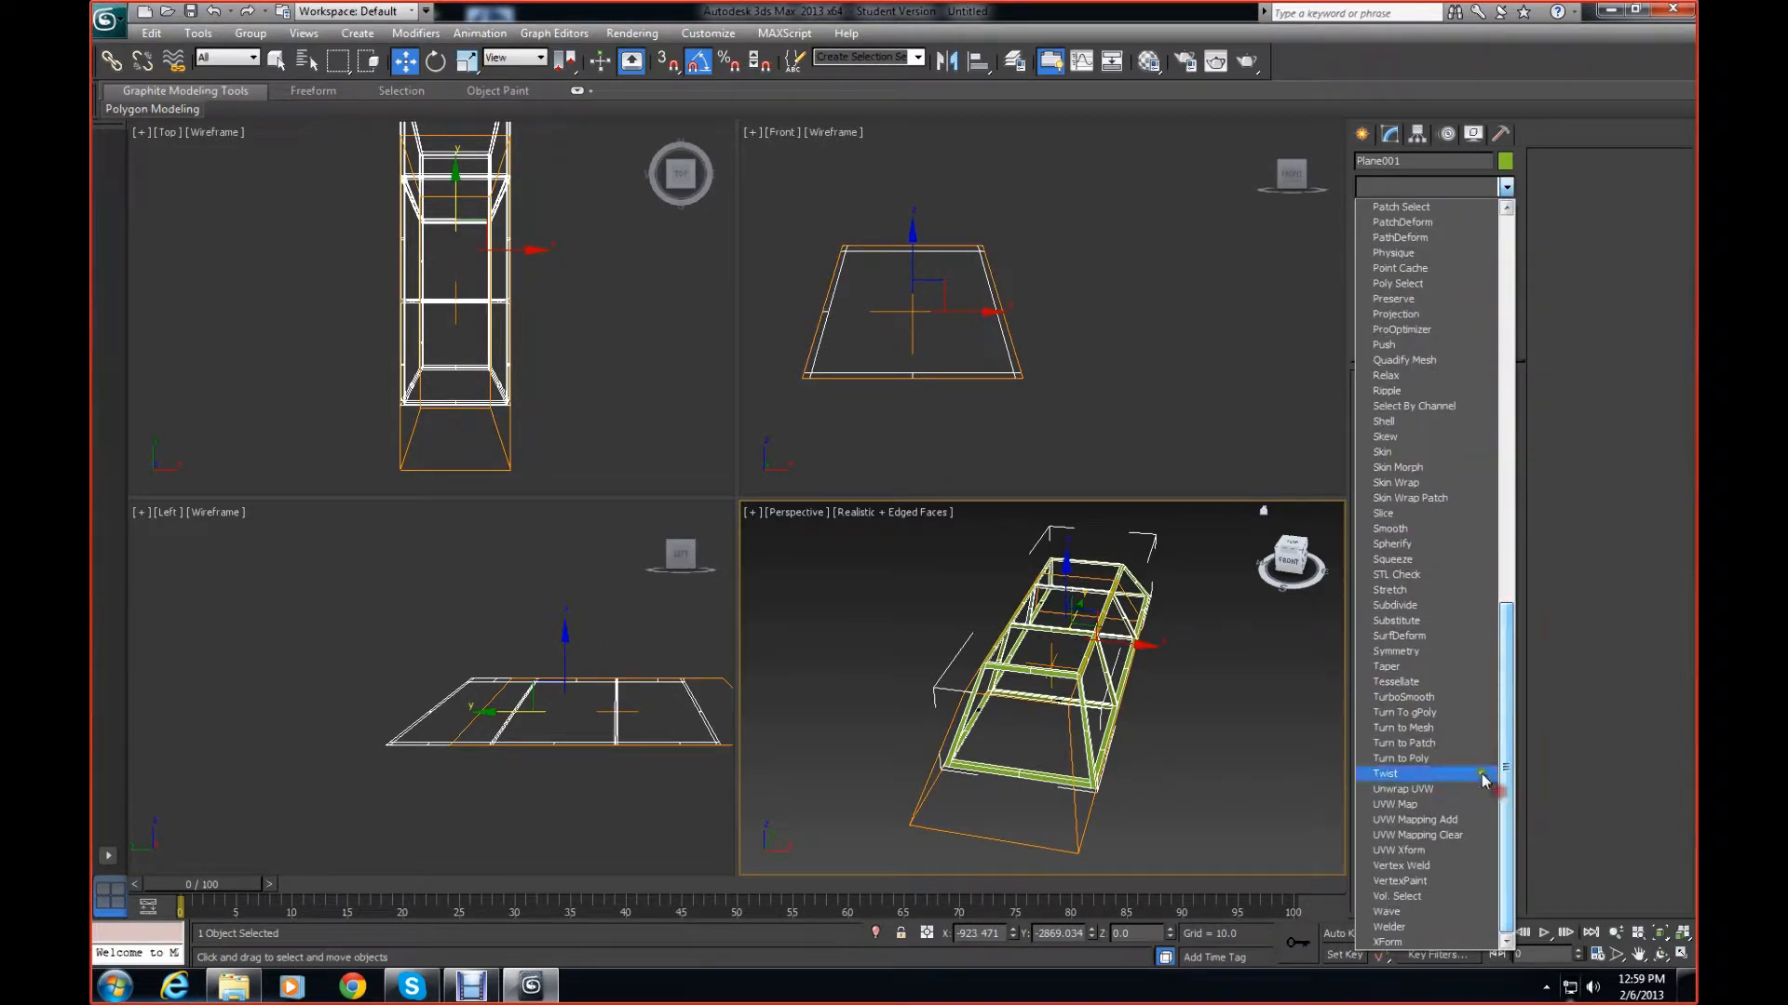
pyautogui.click(1387, 667)
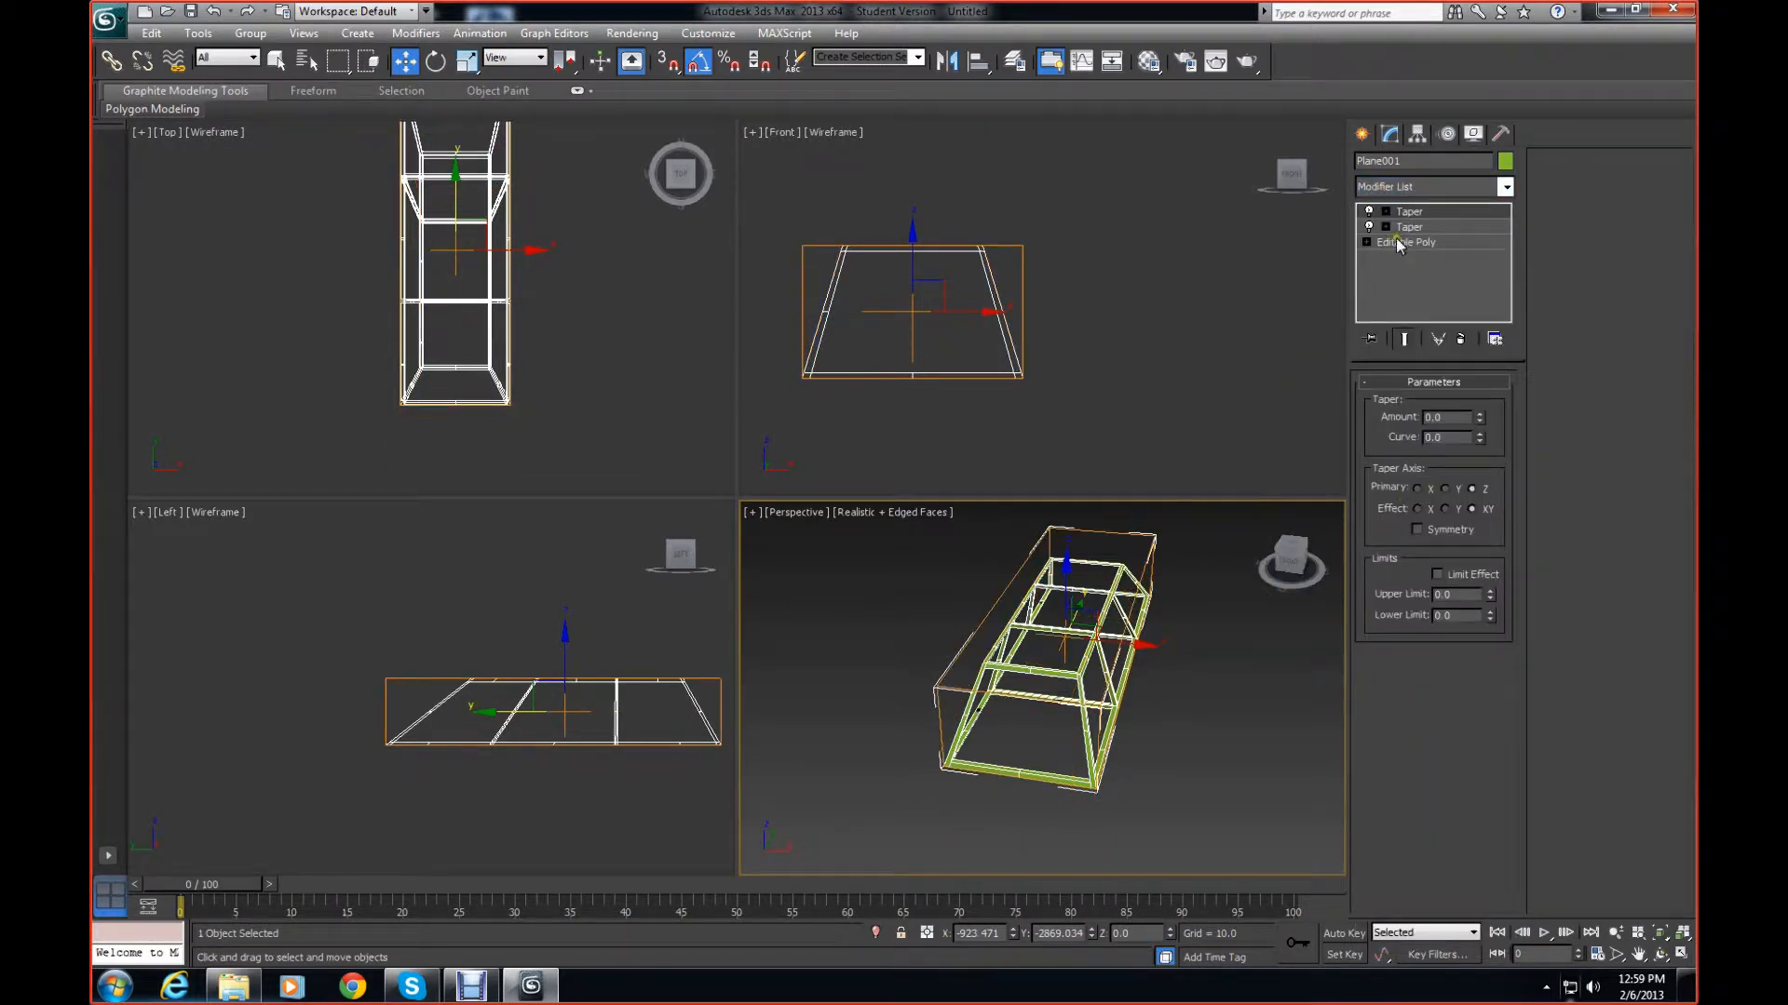
# Move the second Taper's gizmo along Y in the Left view to the opposite end of the frame, at about Y -610
pyautogui.click(1388, 212)
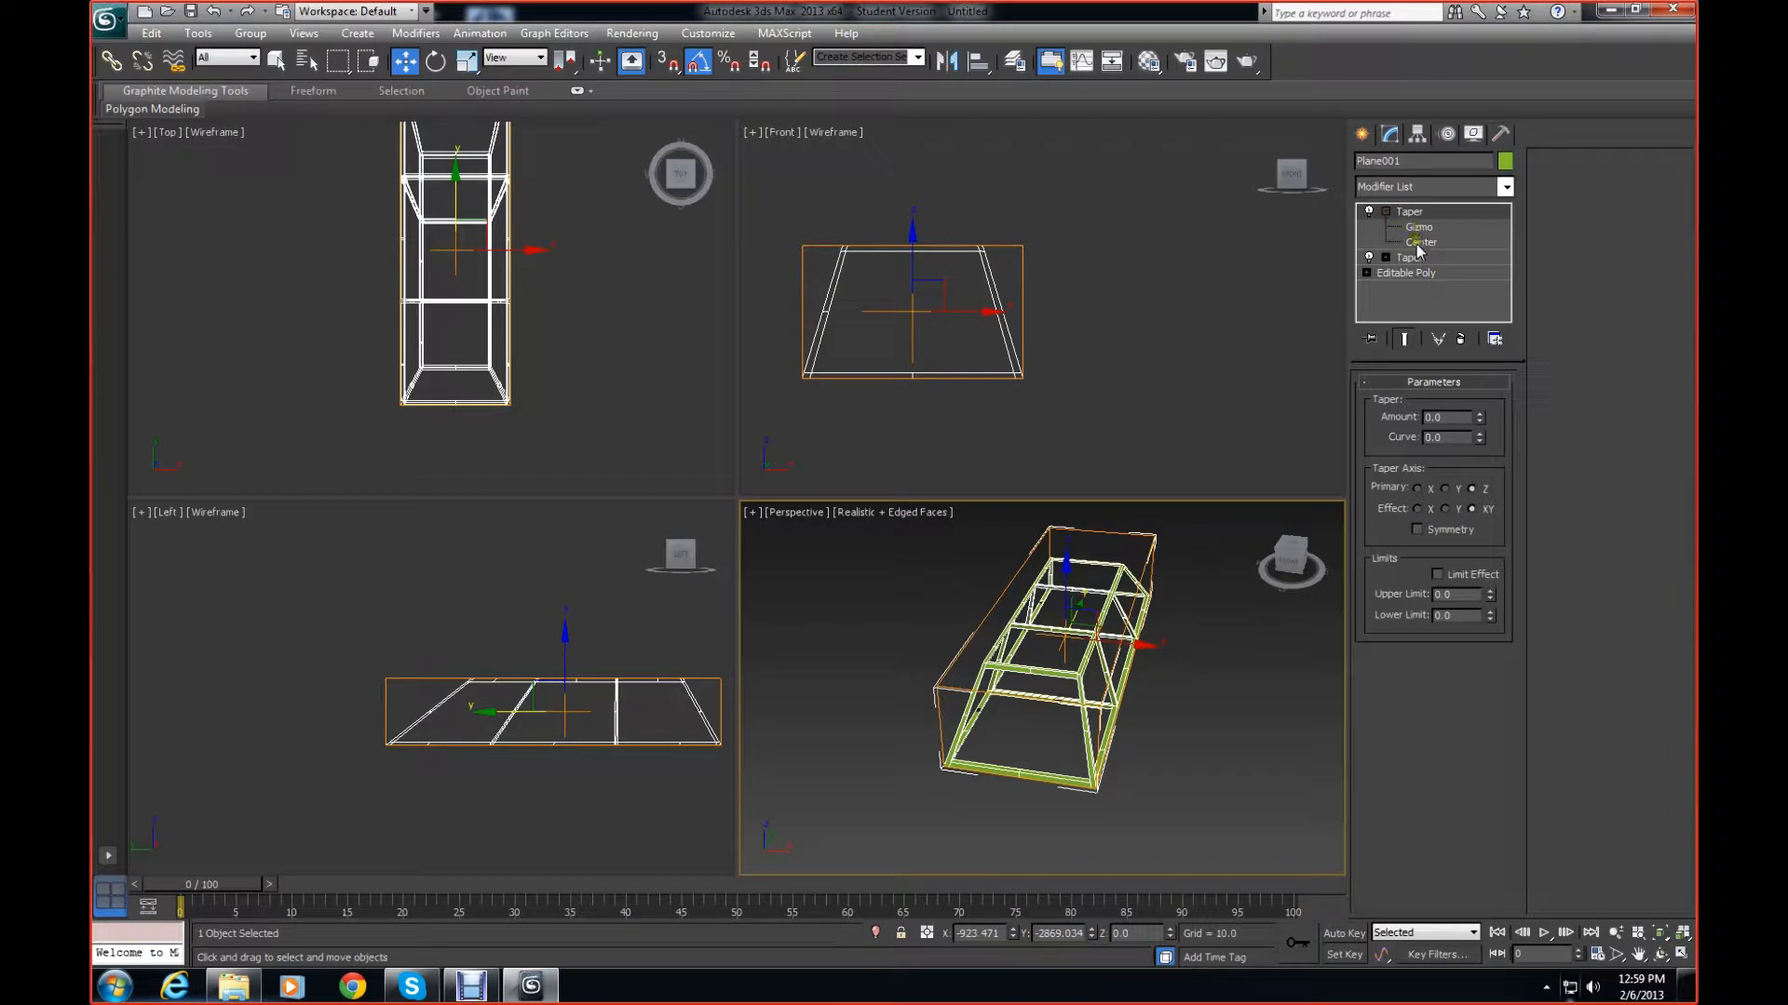
pyautogui.click(1418, 227)
pyautogui.click(579, 674)
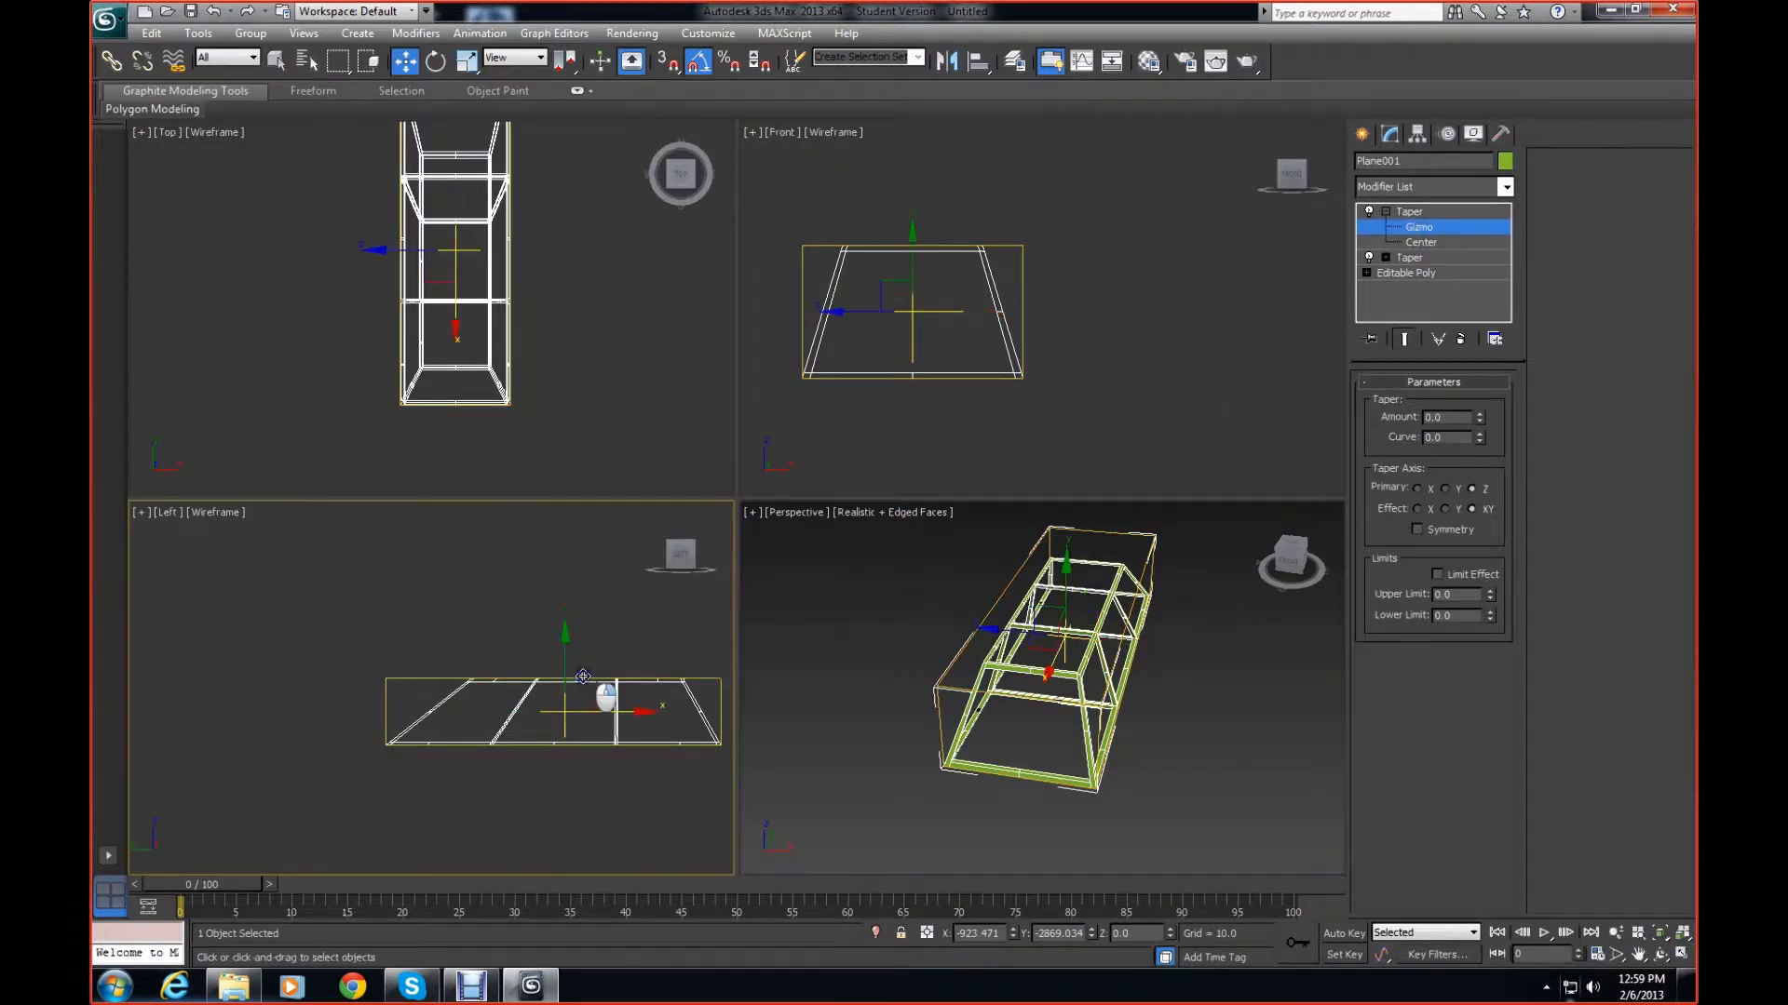
pyautogui.moveTo(646, 713); pyautogui.dragTo(549, 747)
pyautogui.rightClick(1267, 678)
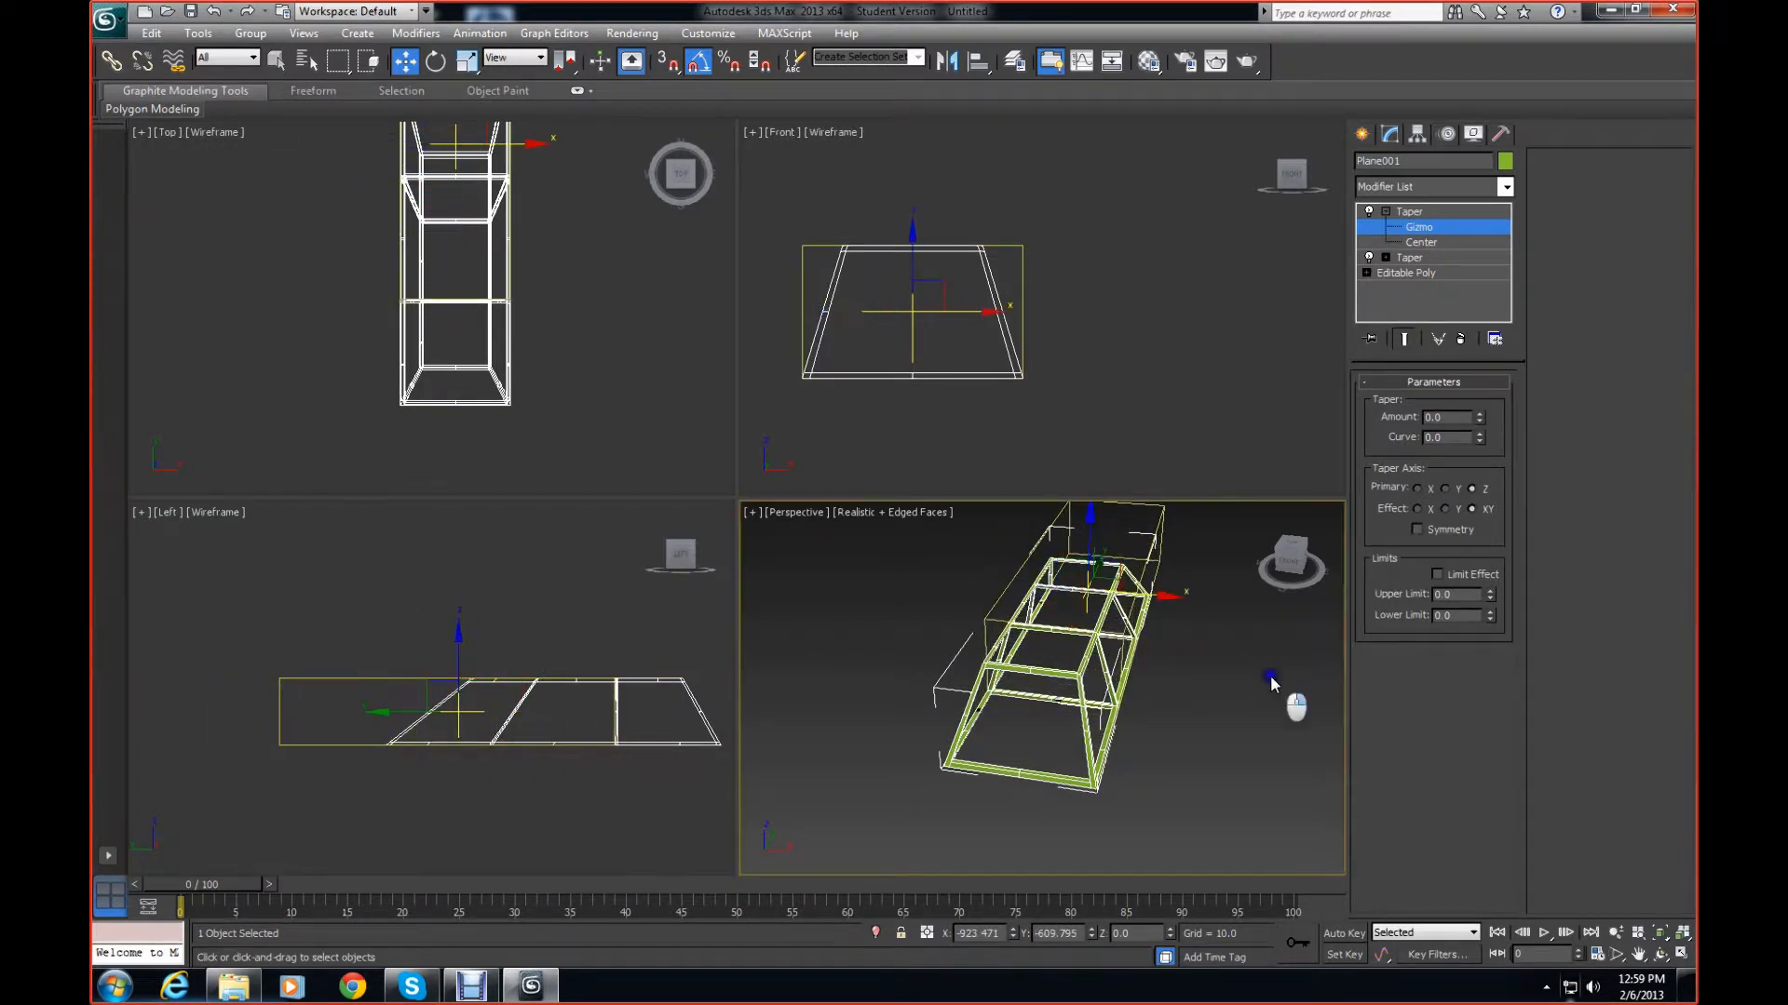
# Move the first Taper's gizmo along Y in the Perspective view toward the same frame end as the second Taper's gizmo
pyautogui.moveTo(1299, 560)
pyautogui.mouseDown()
pyautogui.moveTo(1192, 537)
pyautogui.moveTo(1280, 557)
pyautogui.moveTo(1101, 547)
pyautogui.moveTo(1262, 538)
pyautogui.moveTo(1240, 535)
pyautogui.moveTo(1226, 557)
pyautogui.moveTo(1298, 566)
pyautogui.moveTo(1225, 590)
pyautogui.moveTo(1272, 567)
pyautogui.mouseUp()
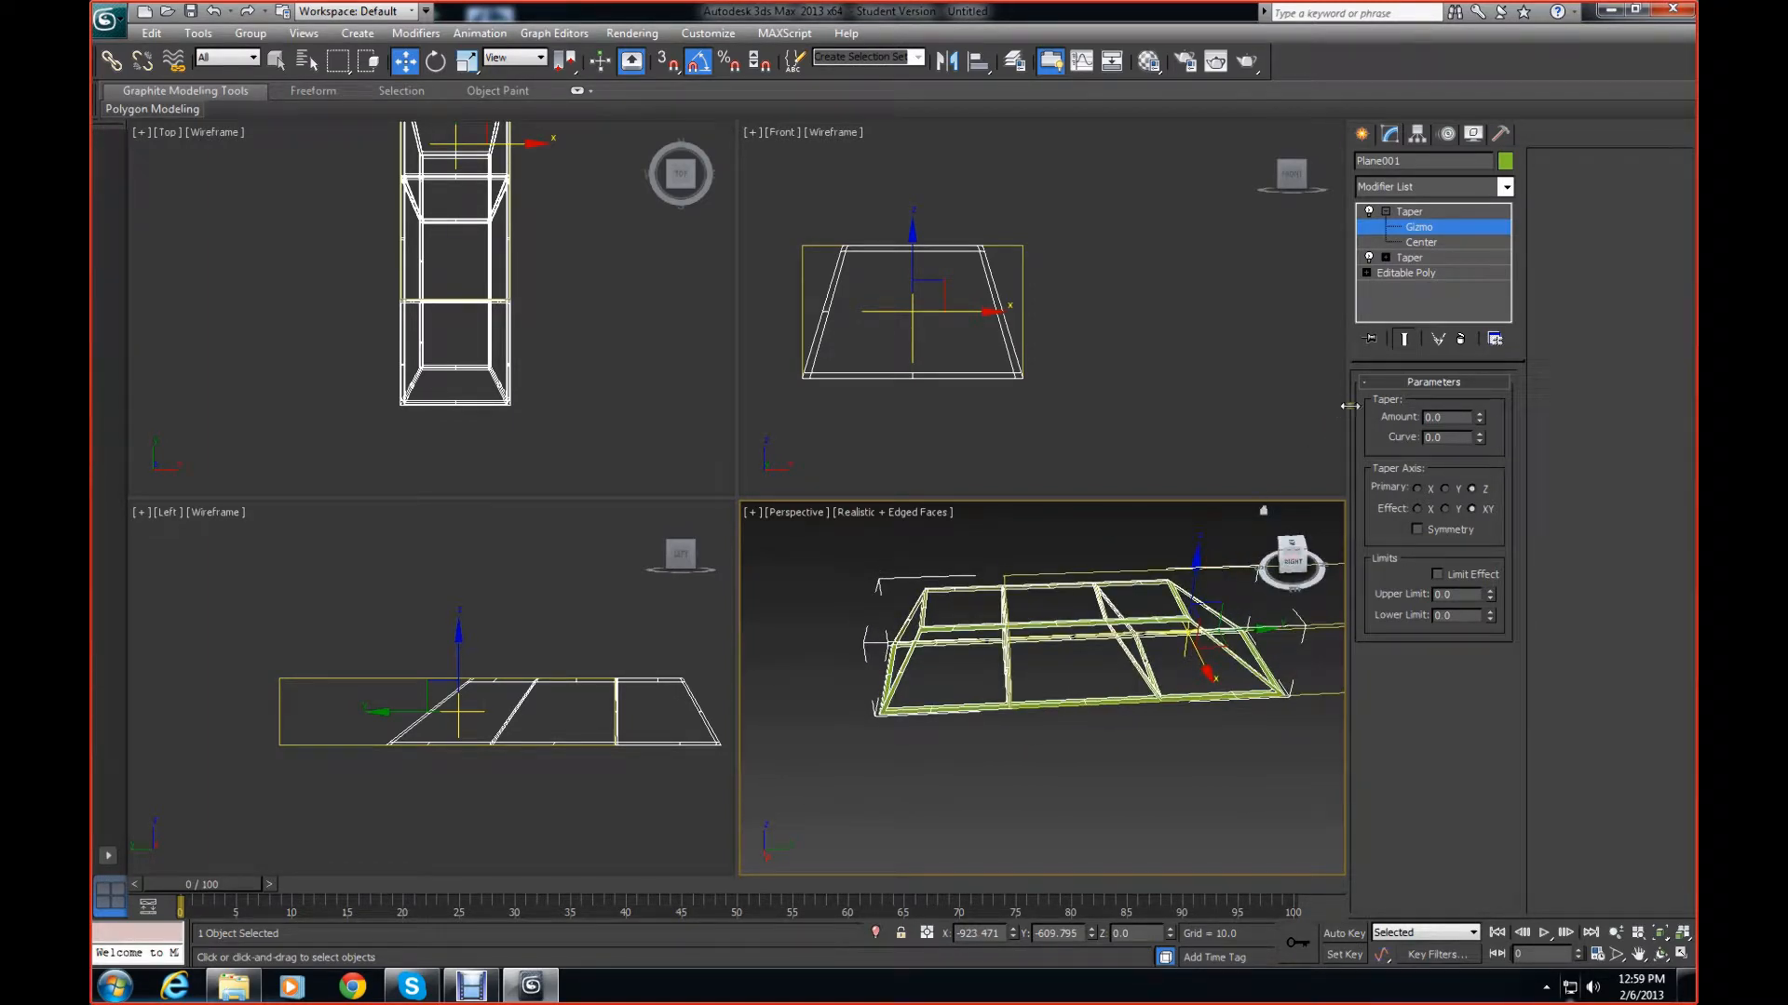
pyautogui.click(1387, 256)
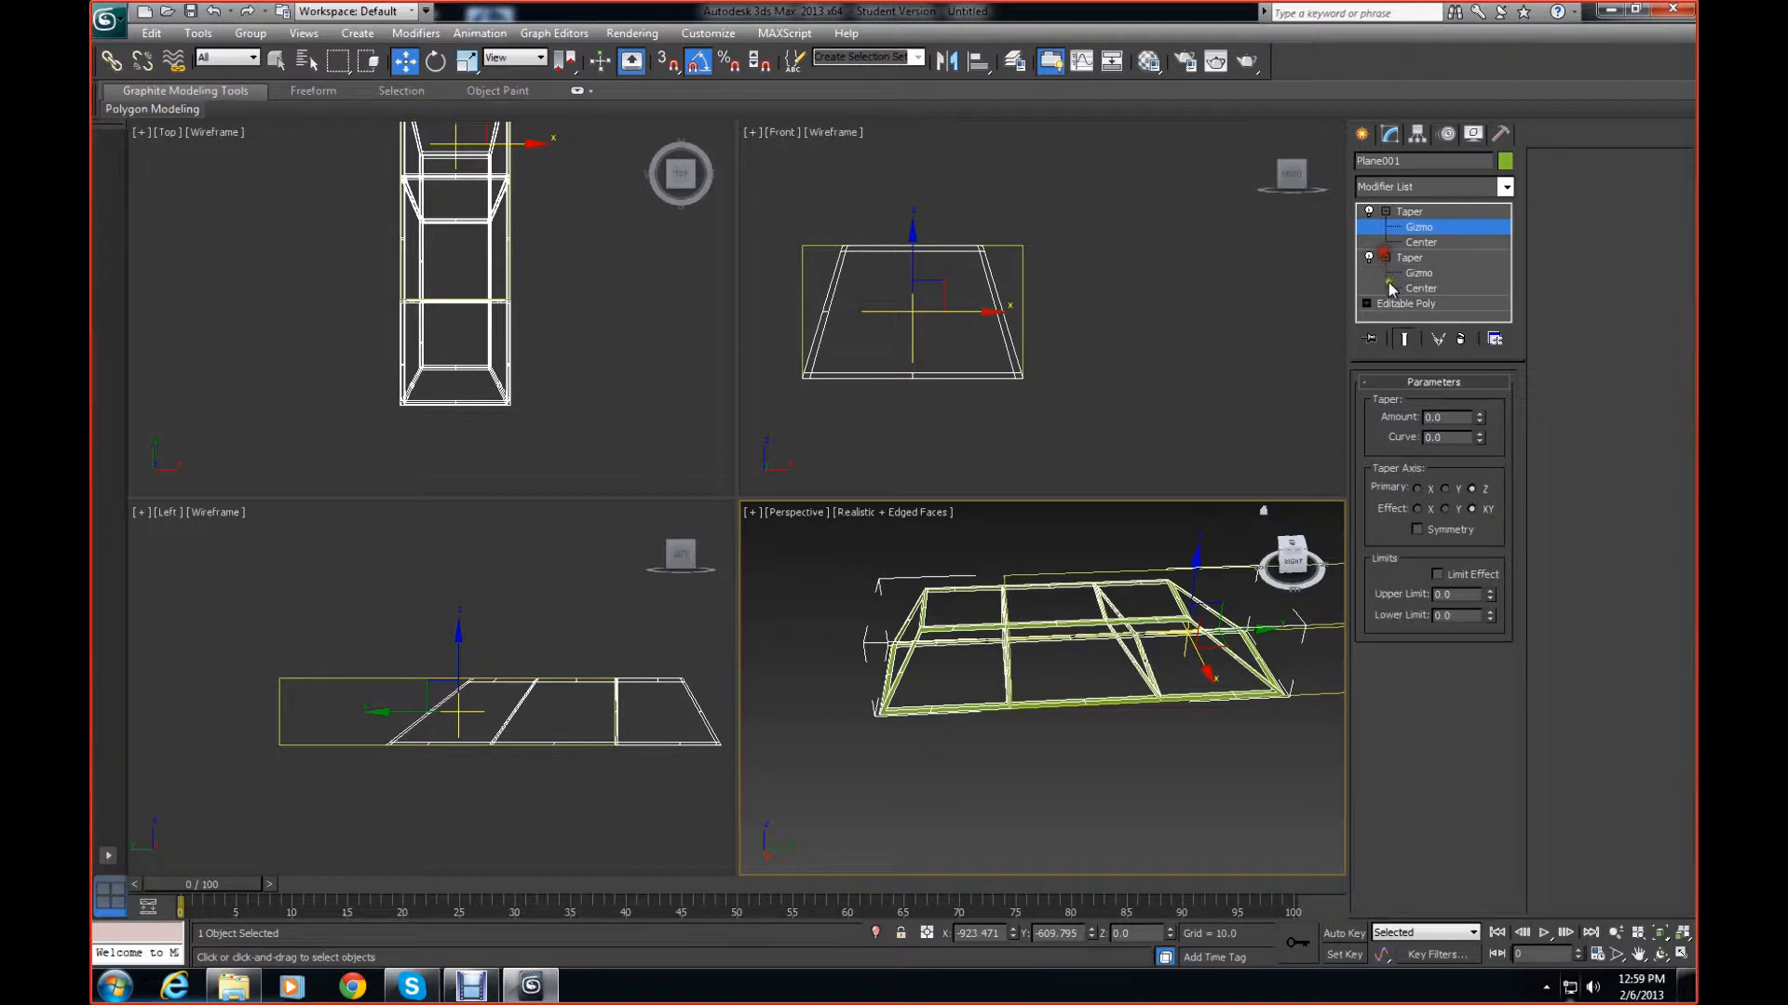
pyautogui.click(1420, 289)
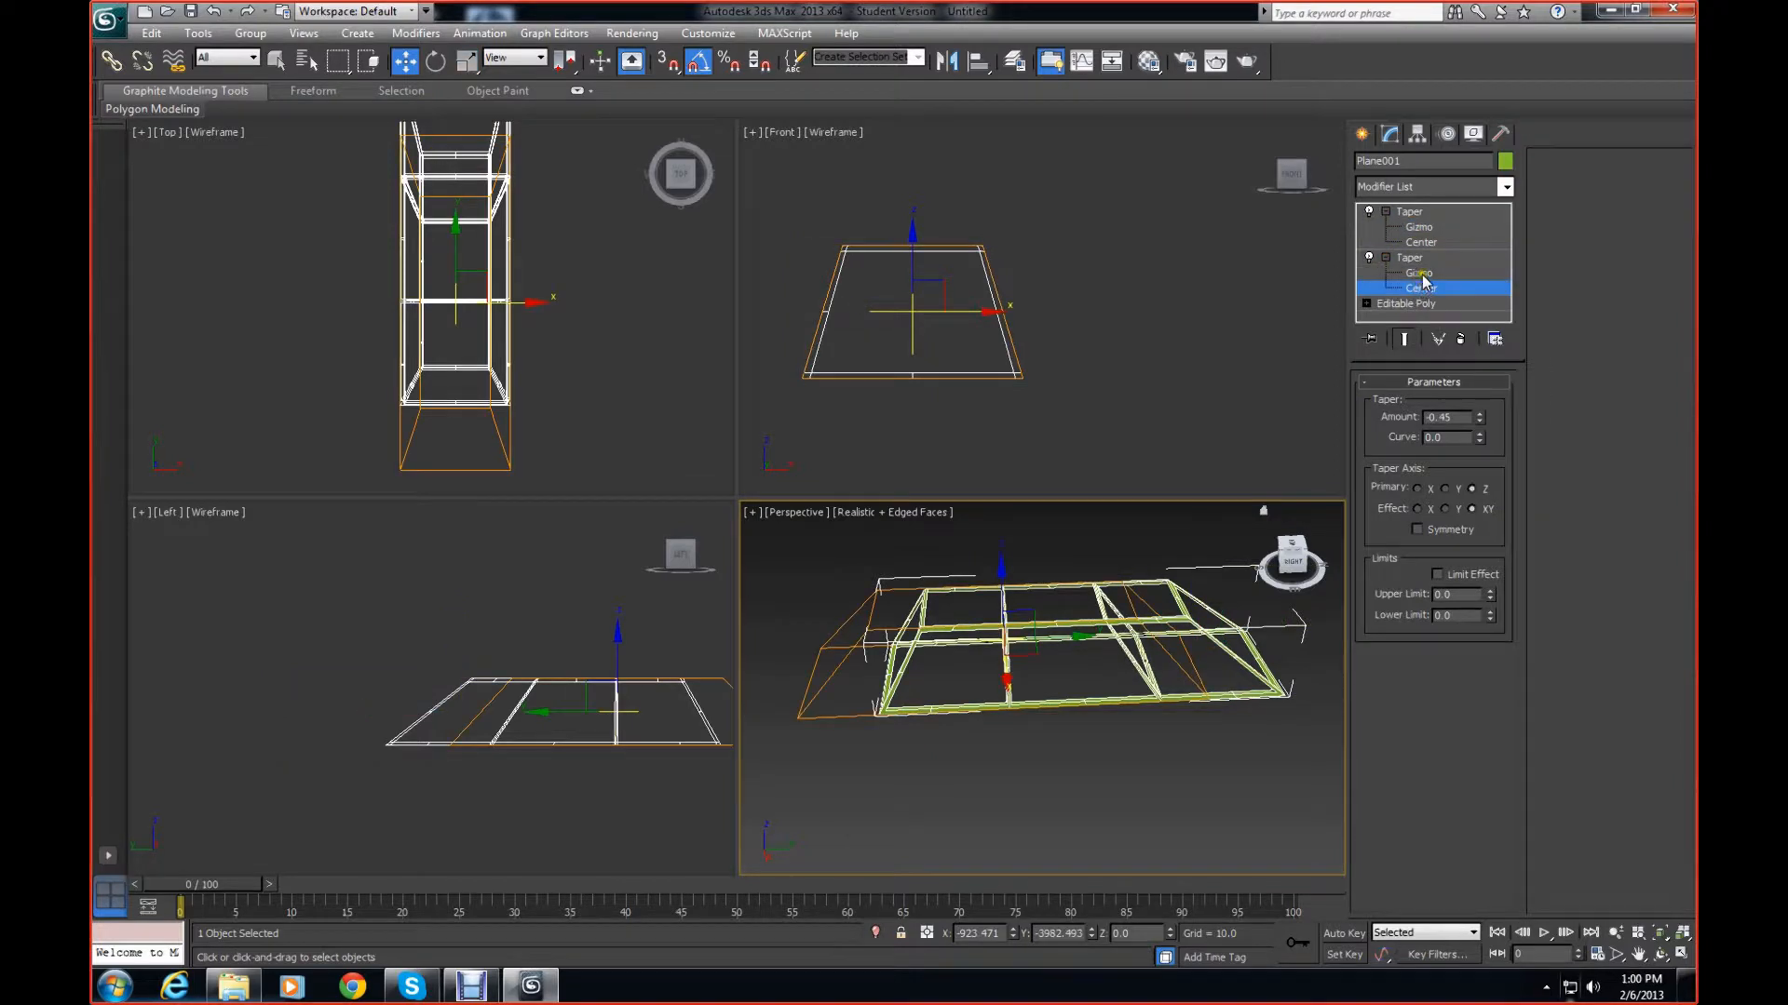
pyautogui.click(1421, 274)
pyautogui.moveTo(1082, 639); pyautogui.dragTo(1314, 559)
# Try an amount of 0.64 on the second Taper with Y as primary axis, and bring the amount back to 0.01
pyautogui.click(1416, 214)
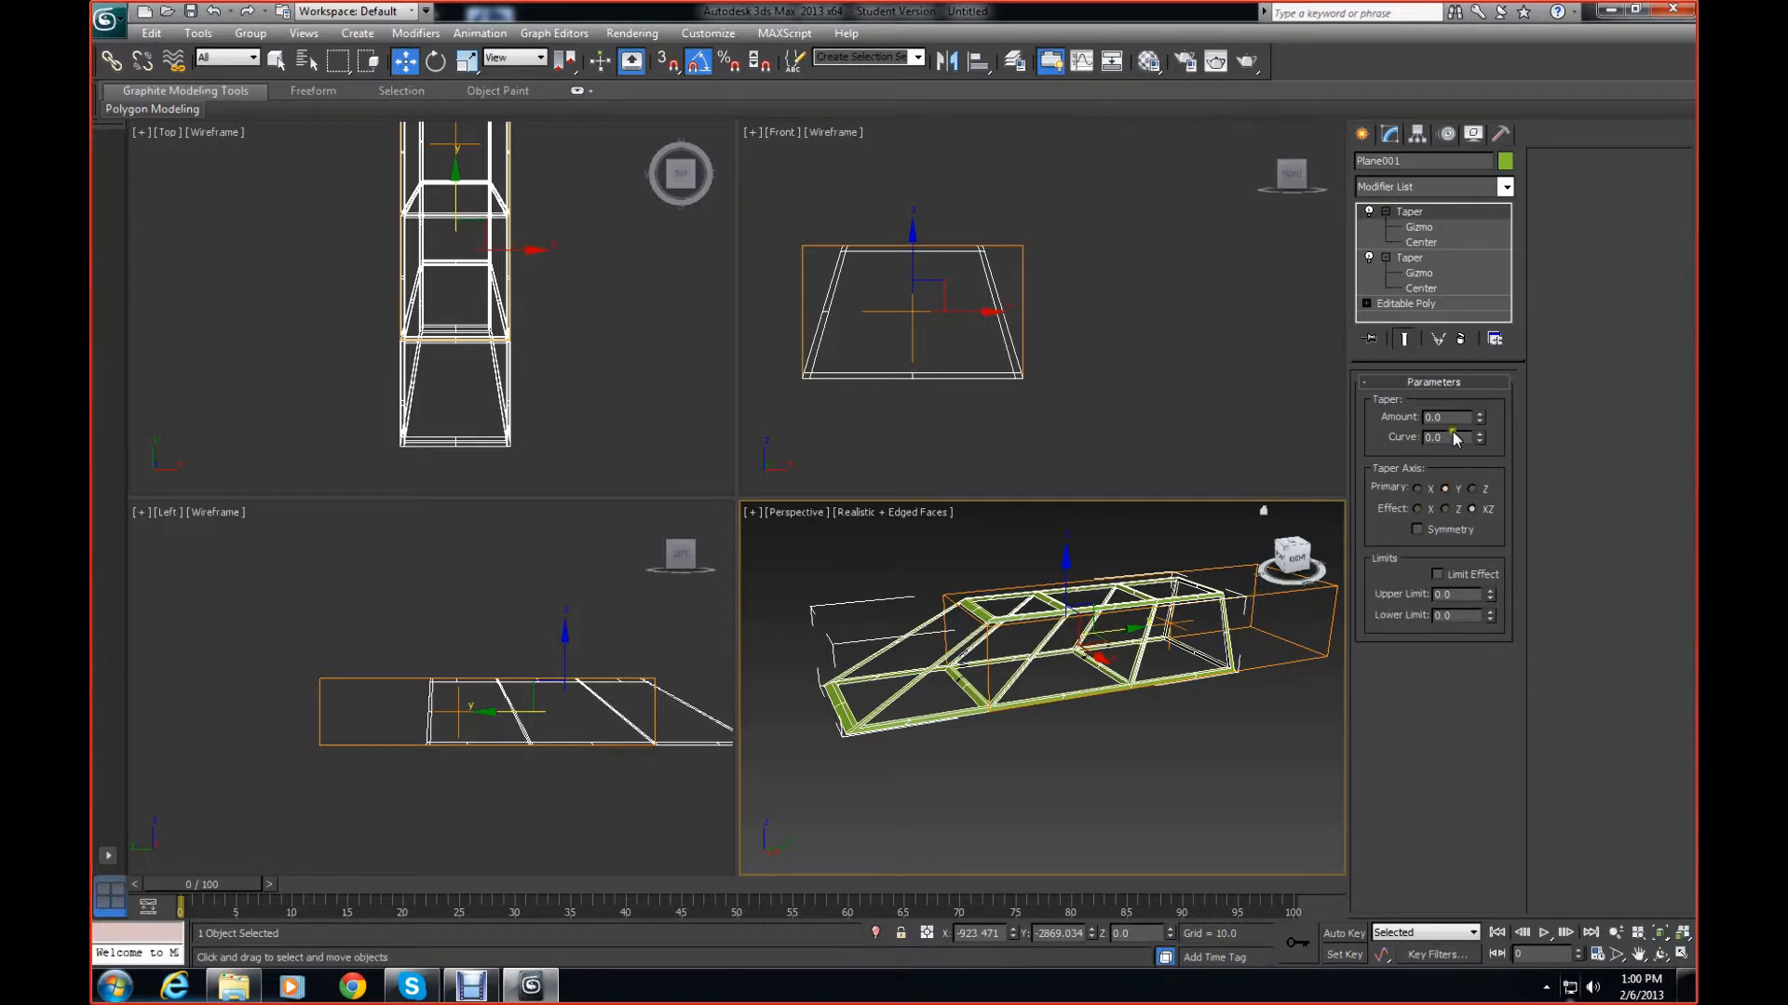
pyautogui.moveTo(1479, 420); pyautogui.dragTo(1471, 354)
pyautogui.moveTo(1050, 717); pyautogui.dragTo(1012, 751, button='middle')
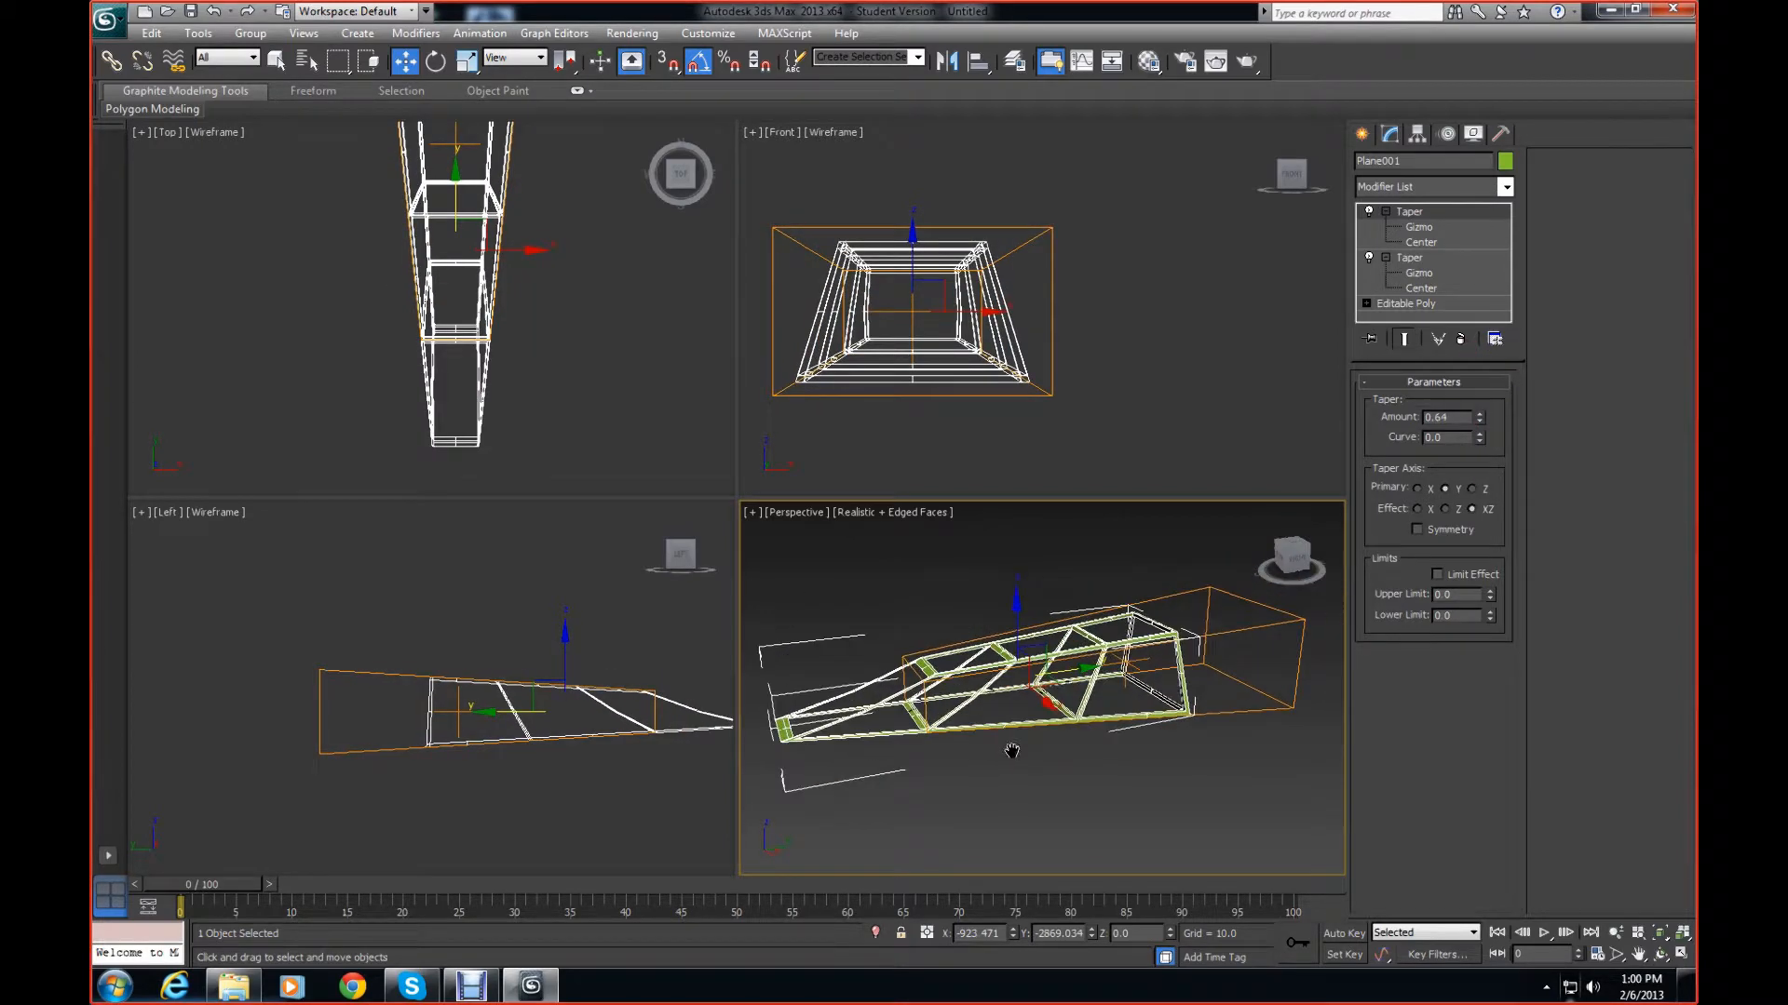
pyautogui.moveTo(1279, 545)
pyautogui.mouseDown()
pyautogui.moveTo(758, 566)
pyautogui.moveTo(758, 611)
pyautogui.moveTo(756, 555)
pyautogui.moveTo(1283, 536)
pyautogui.moveTo(1314, 622)
pyautogui.moveTo(1273, 540)
pyautogui.moveTo(1302, 533)
pyautogui.moveTo(1283, 550)
pyautogui.moveTo(1292, 536)
pyautogui.moveTo(1352, 581)
pyautogui.moveTo(770, 599)
pyautogui.moveTo(1341, 610)
pyautogui.moveTo(1251, 551)
pyautogui.mouseUp()
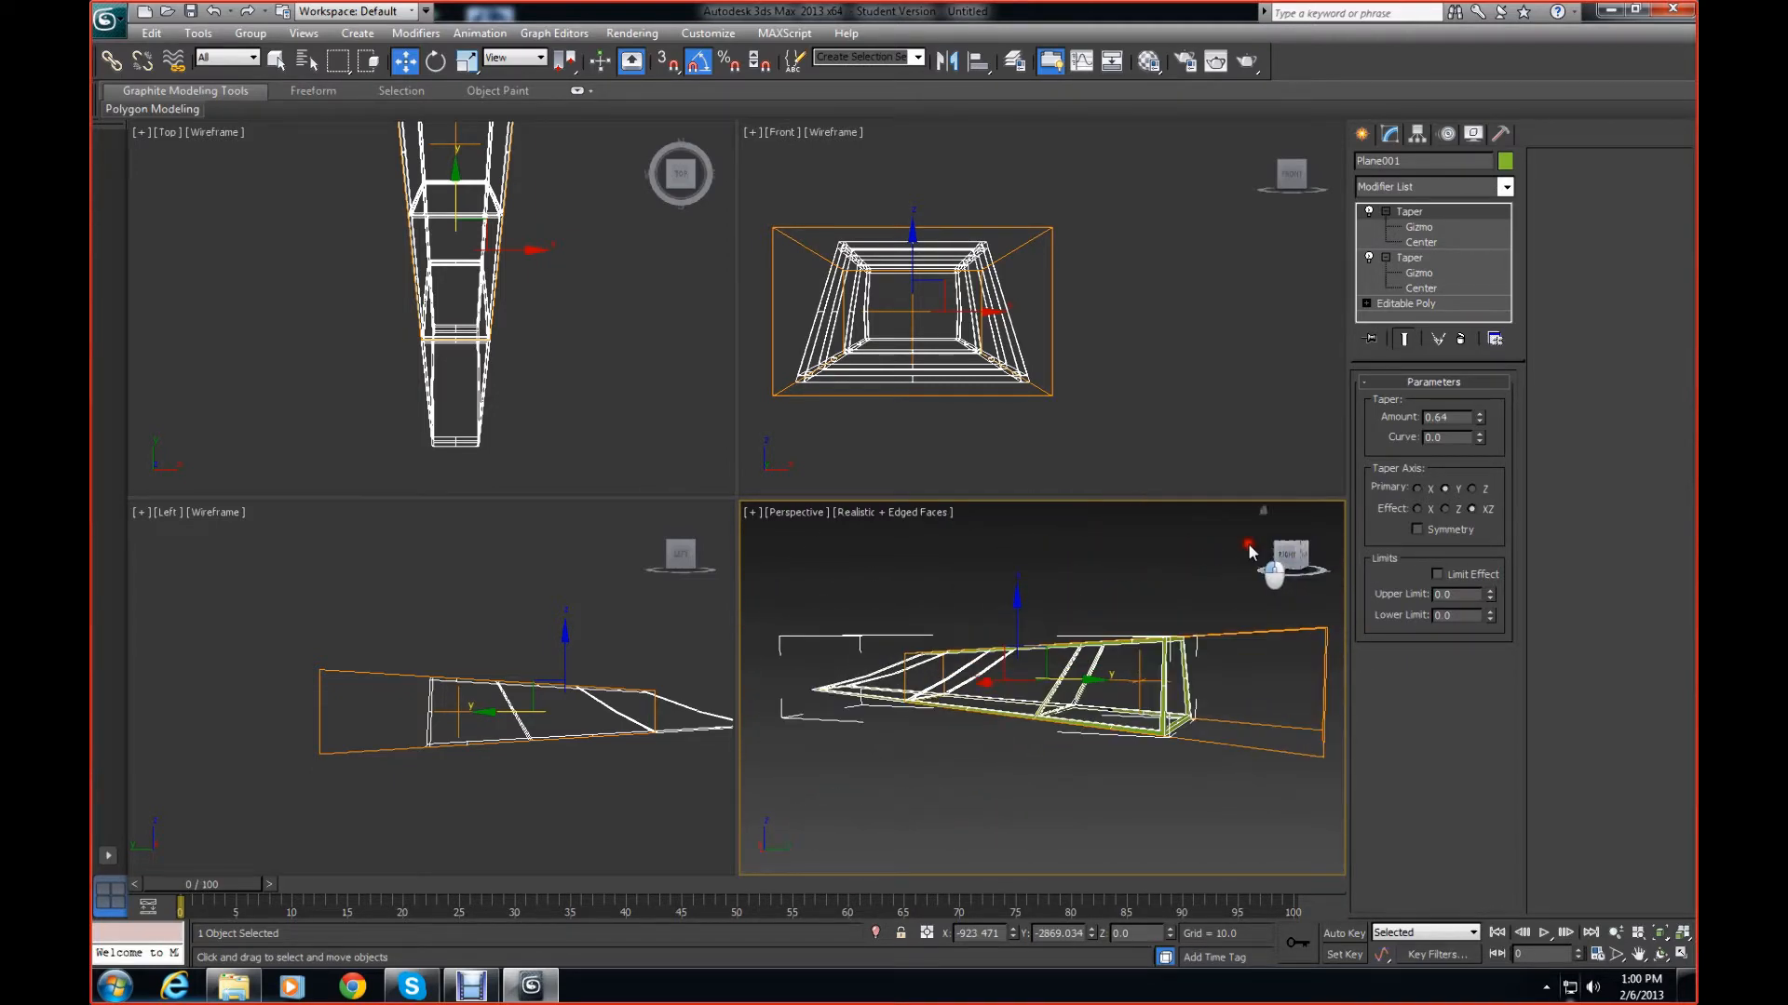
pyautogui.moveTo(1477, 439); pyautogui.dragTo(1459, 478)
pyautogui.rightClick(1480, 441)
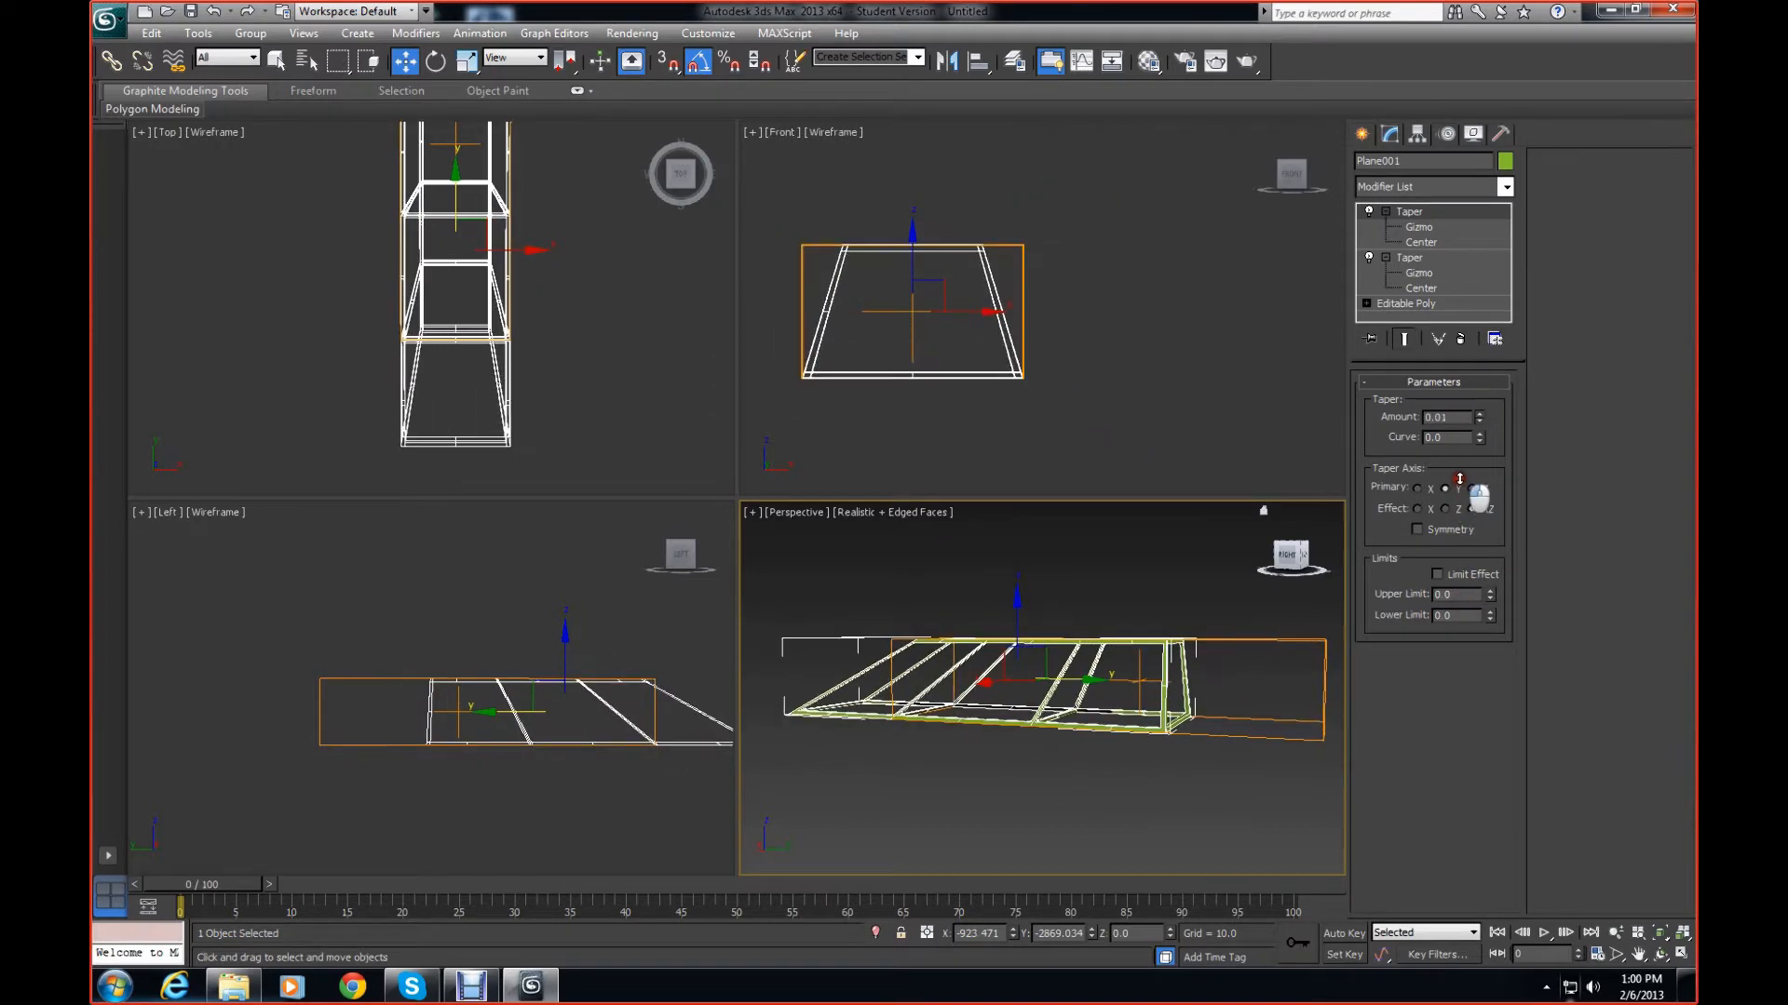
# Try the second Taper on the X primary axis with amounts of -0.32 and -0.23, and reset the amount to 0
pyautogui.click(1418, 489)
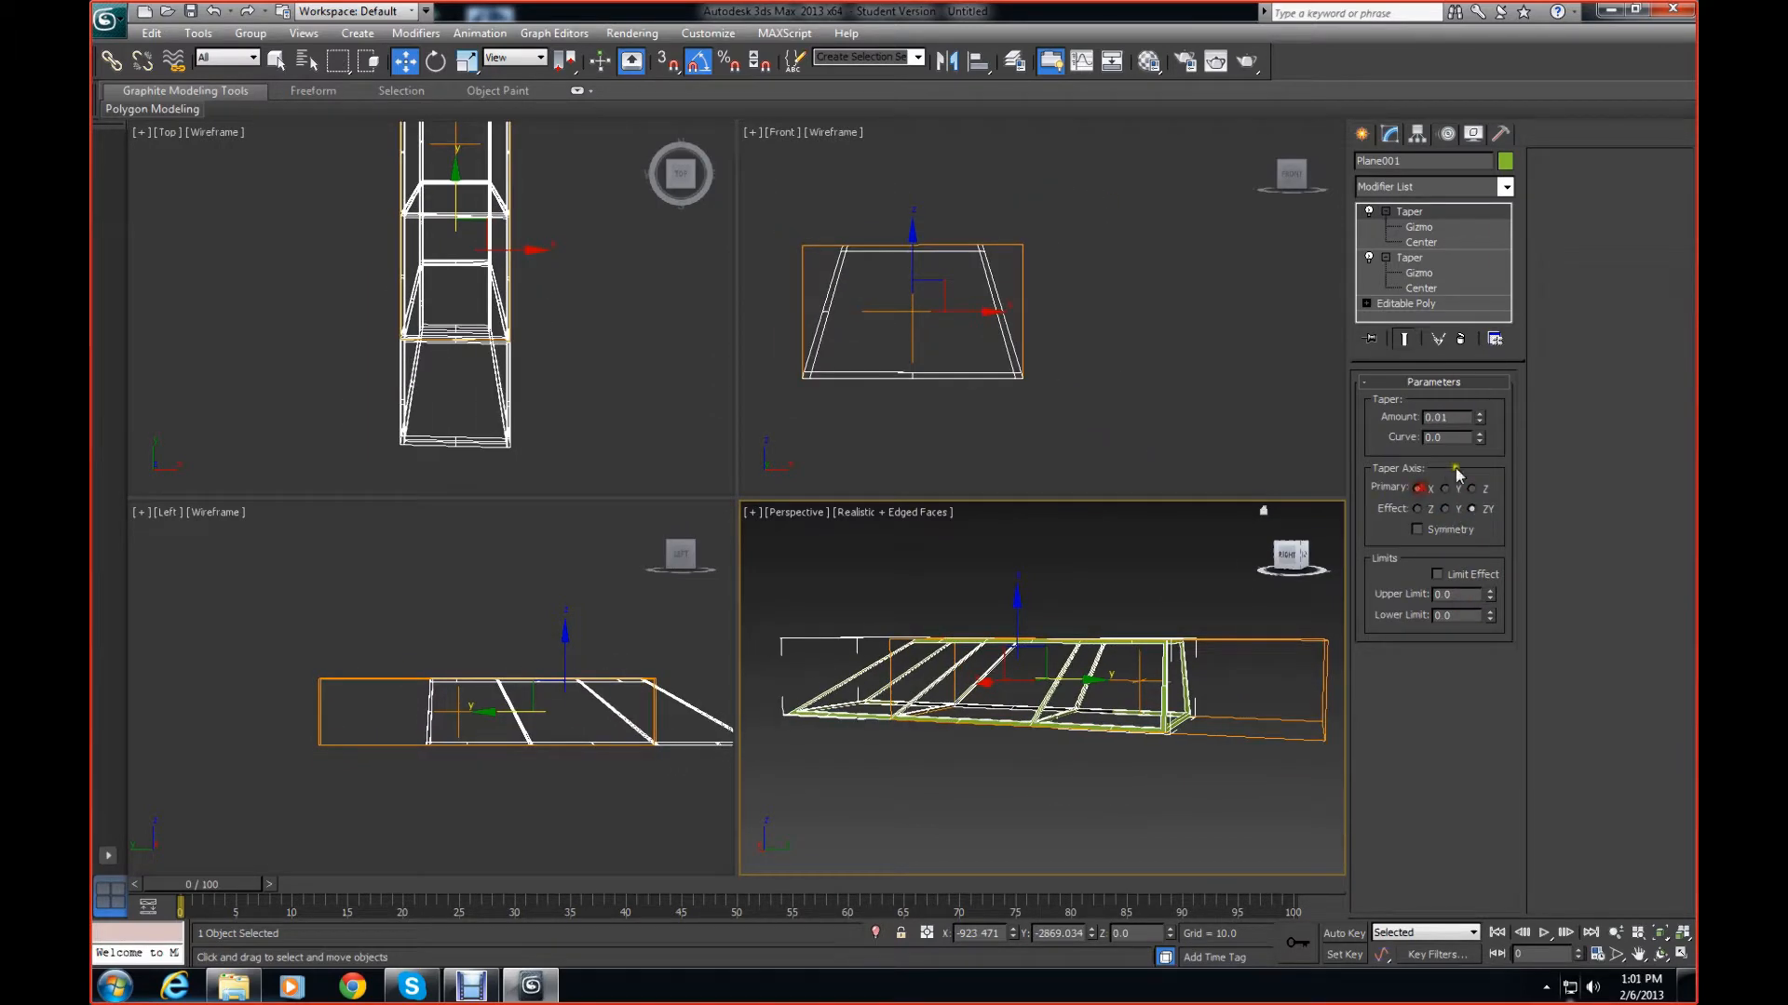
pyautogui.moveTo(1480, 421)
pyautogui.mouseDown()
pyautogui.moveTo(1476, 511)
pyautogui.moveTo(1491, 462)
pyautogui.moveTo(1472, 449)
pyautogui.mouseUp()
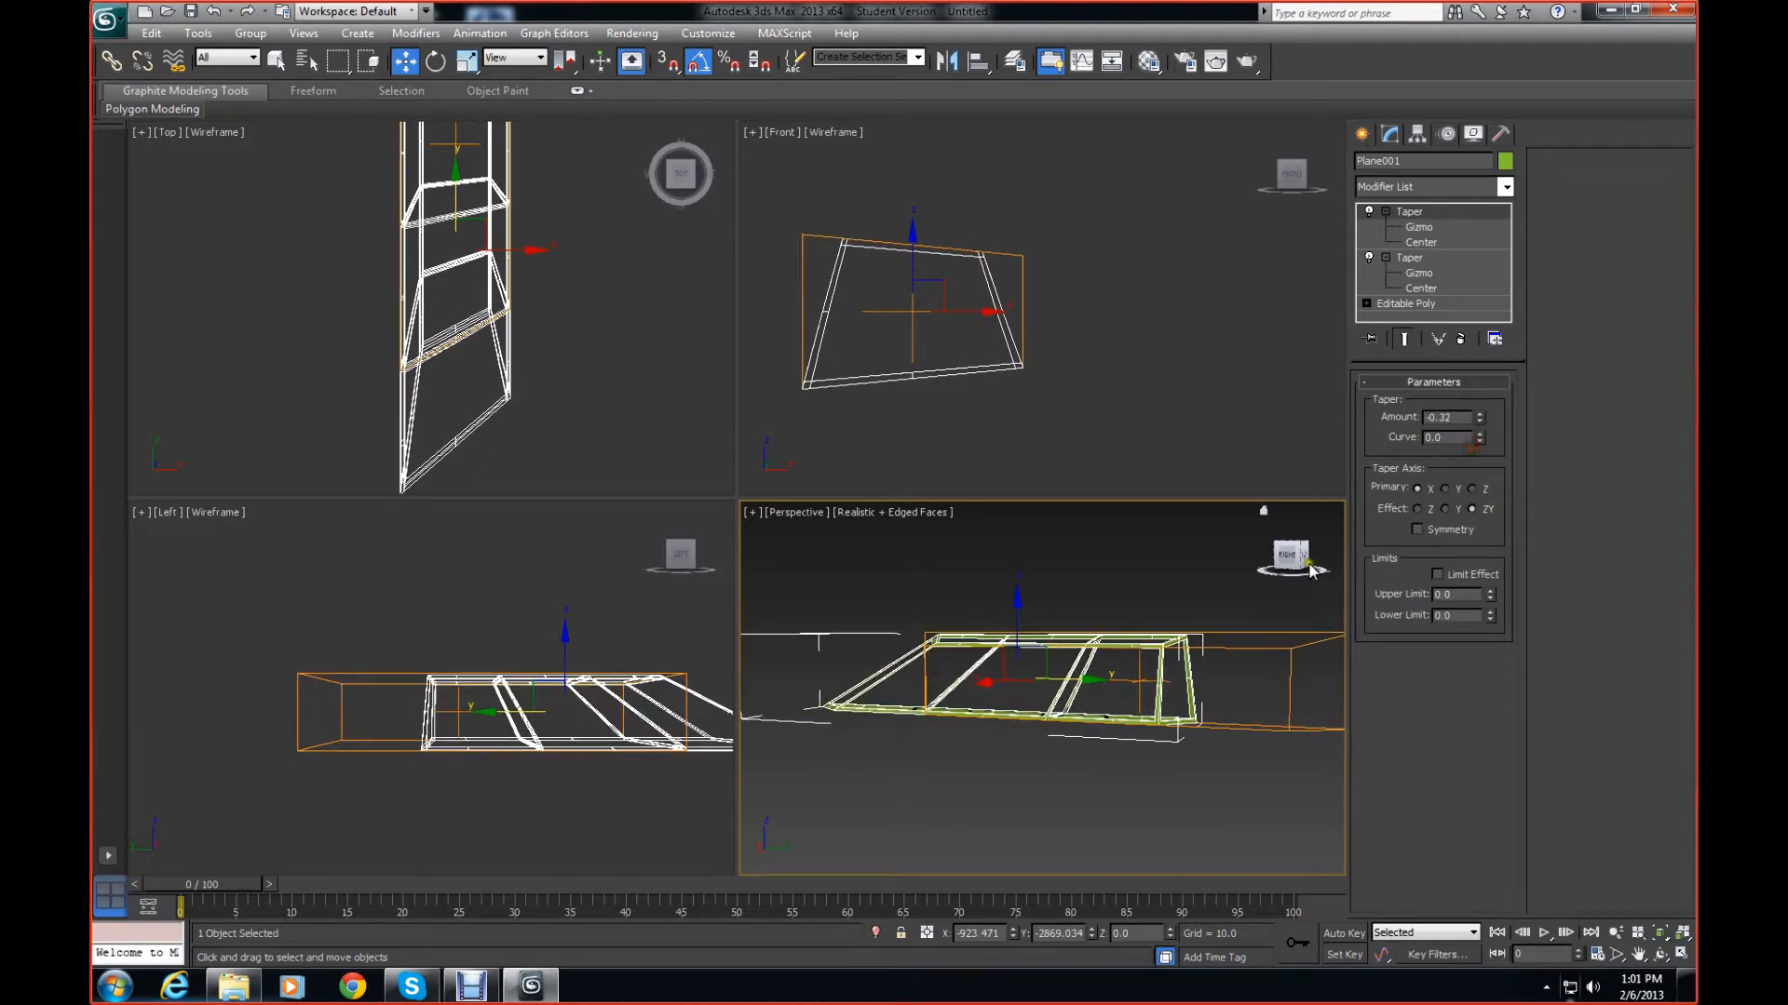
pyautogui.moveTo(1299, 562); pyautogui.dragTo(773, 594)
pyautogui.moveTo(1486, 426)
pyautogui.mouseDown()
pyautogui.moveTo(1489, 352)
pyautogui.moveTo(1478, 410)
pyautogui.mouseUp()
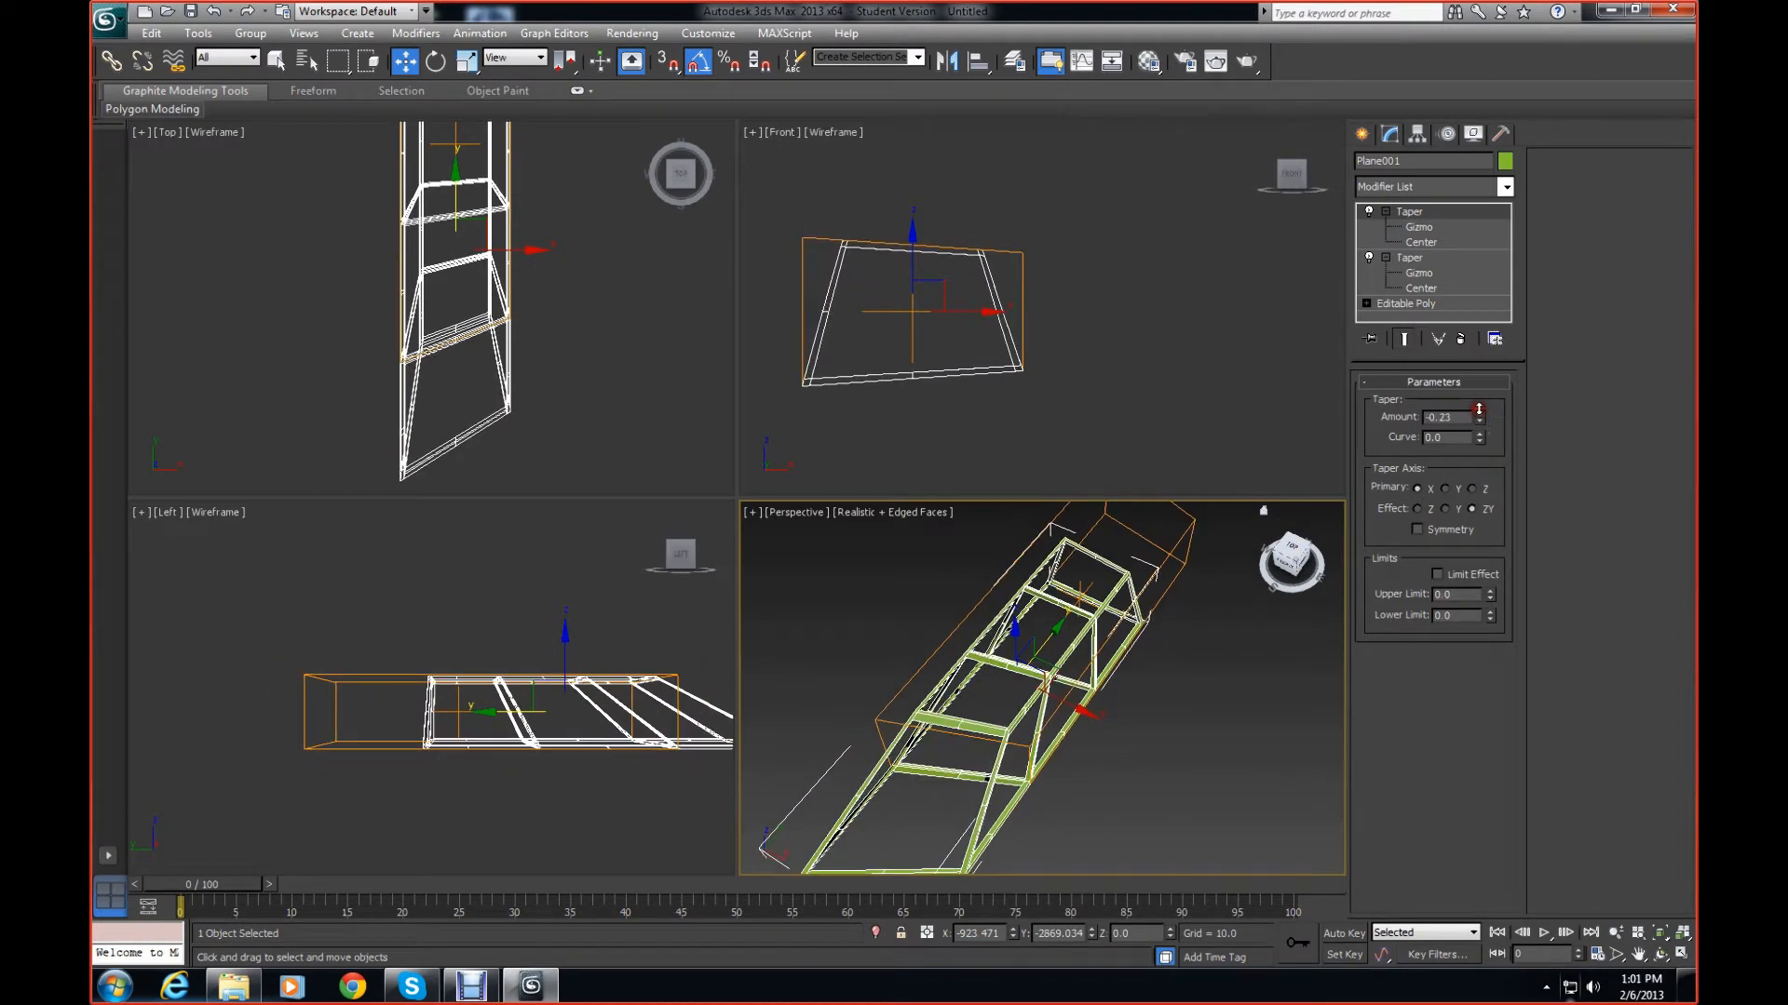
pyautogui.rightClick(1480, 421)
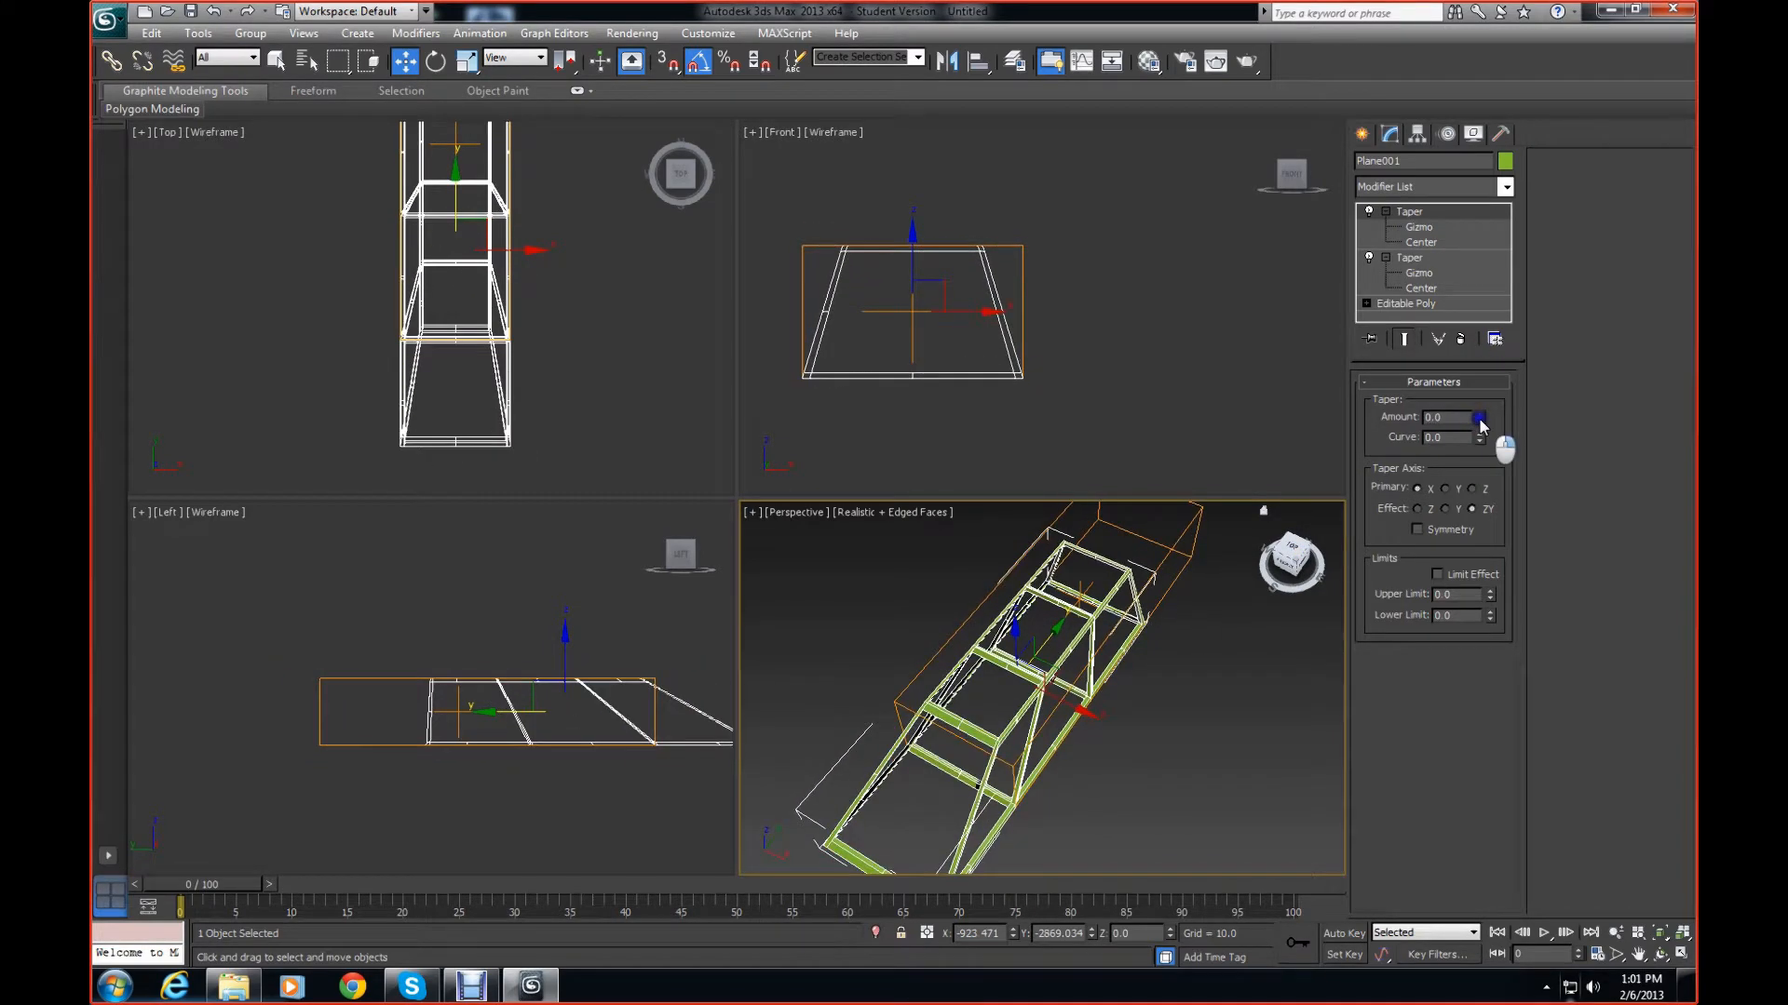
# Try the second Taper with its effect limited to Y, an amount of 0.1 and Z as primary axis
pyautogui.click(1444, 509)
pyautogui.moveTo(1487, 424); pyautogui.dragTo(1500, 358)
pyautogui.click(1472, 489)
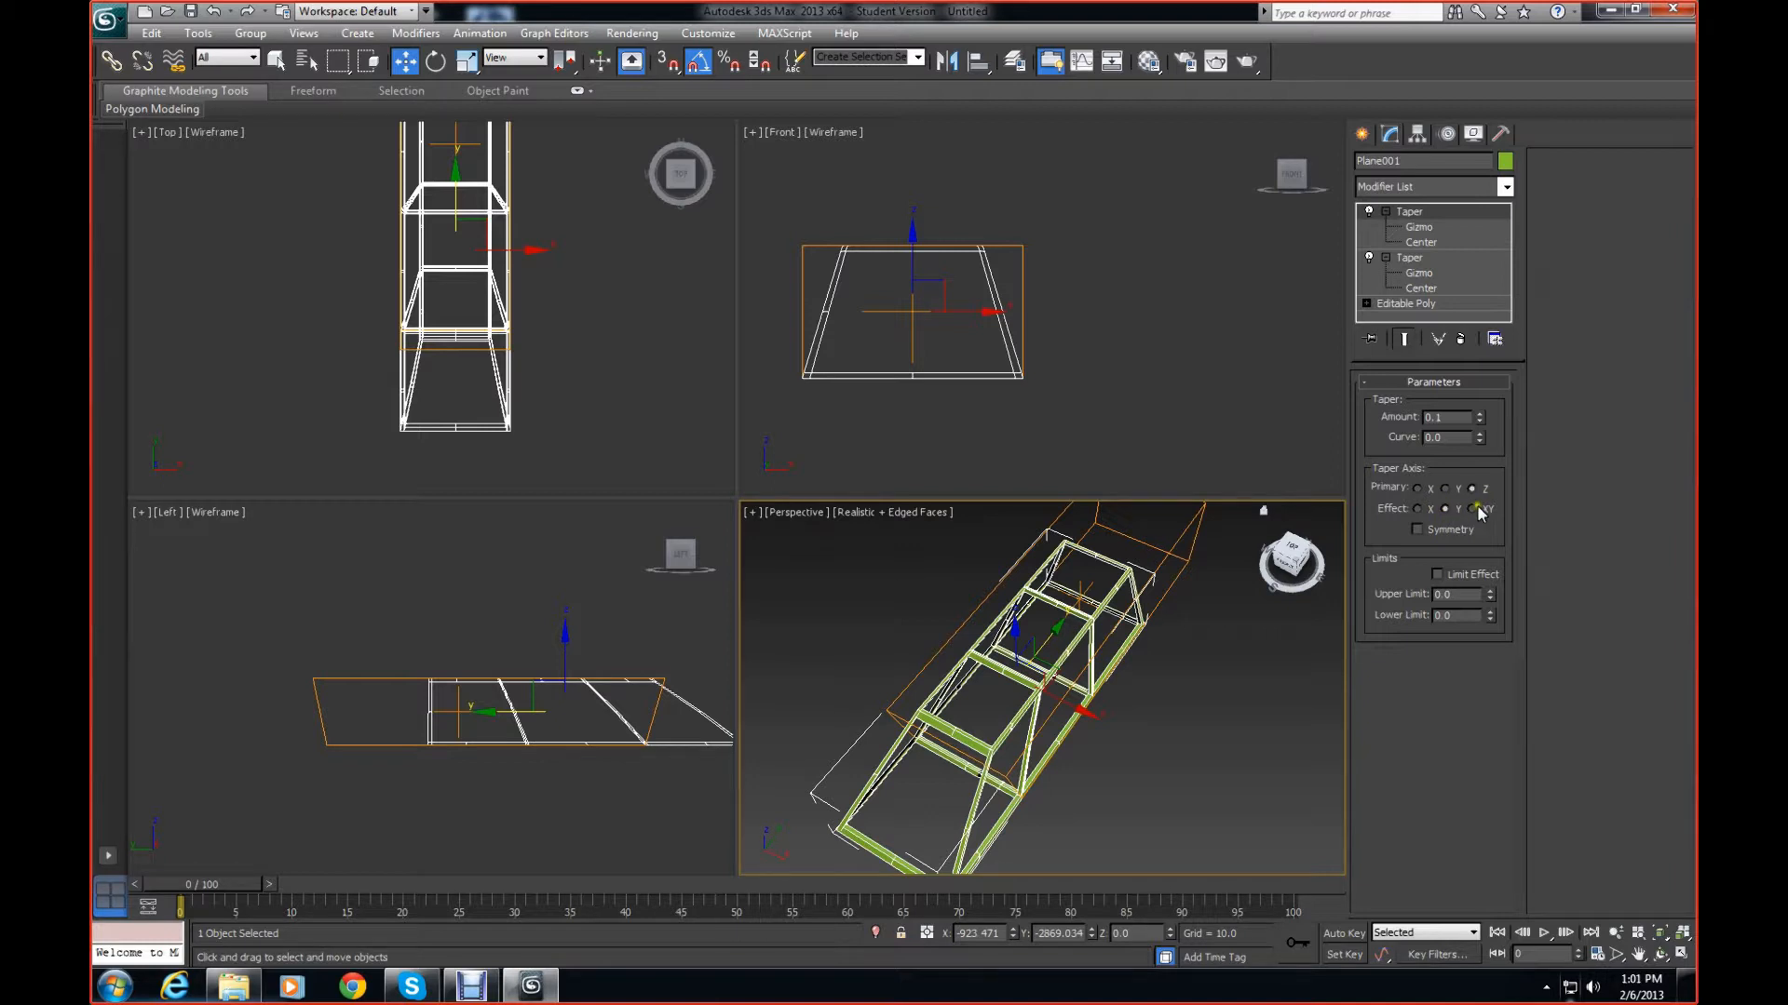
# Deselect the frame and examine its tapered shape from the side and from above
pyautogui.click(1425, 226)
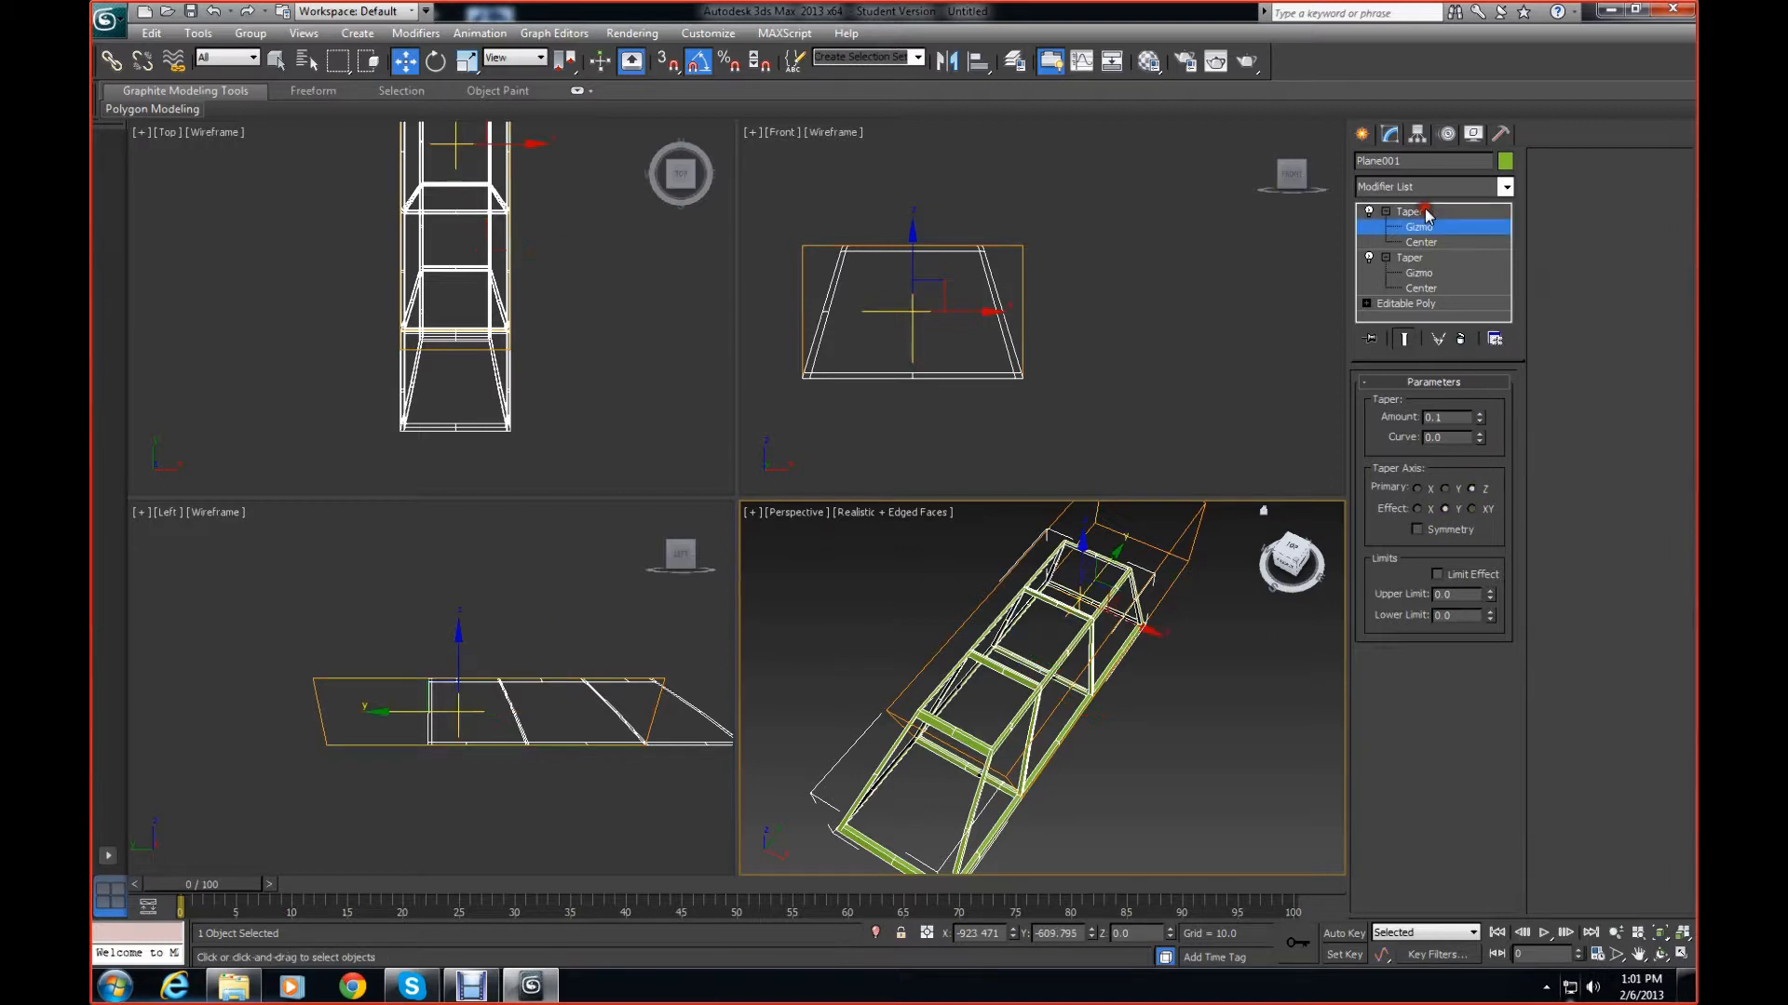
pyautogui.click(1216, 643)
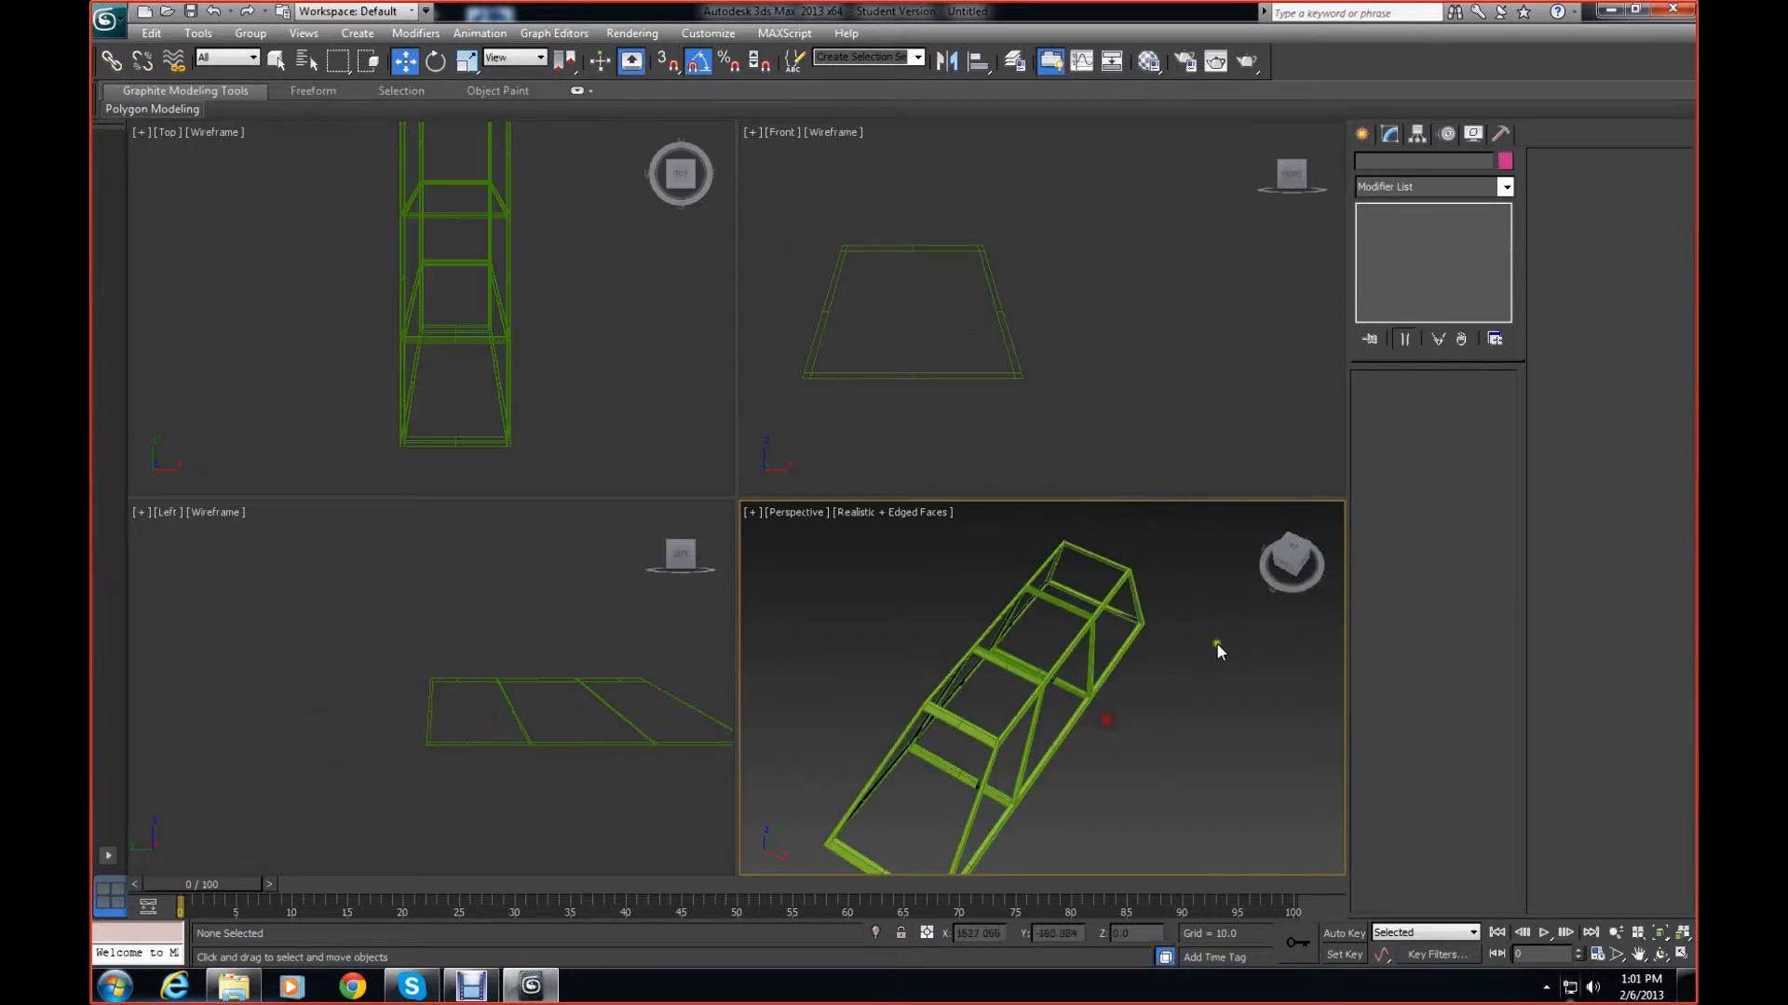
pyautogui.moveTo(1286, 579); pyautogui.dragTo(1220, 529)
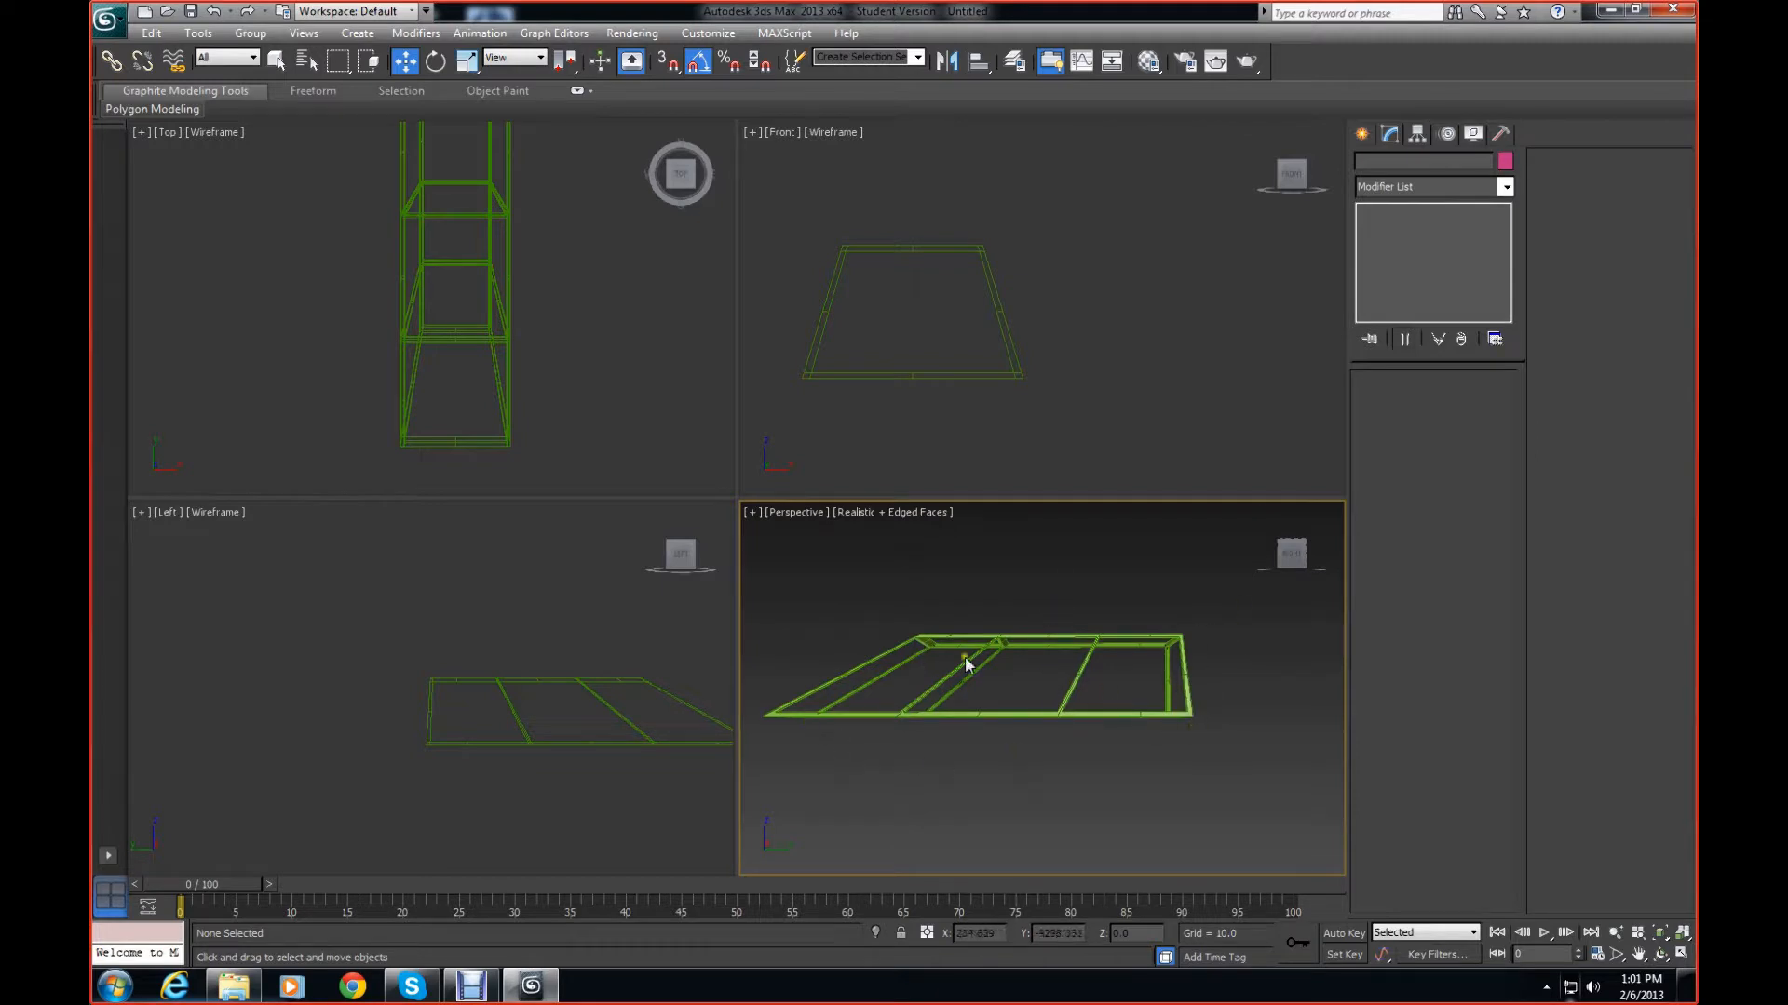
pyautogui.moveTo(1294, 561); pyautogui.dragTo(1248, 570)
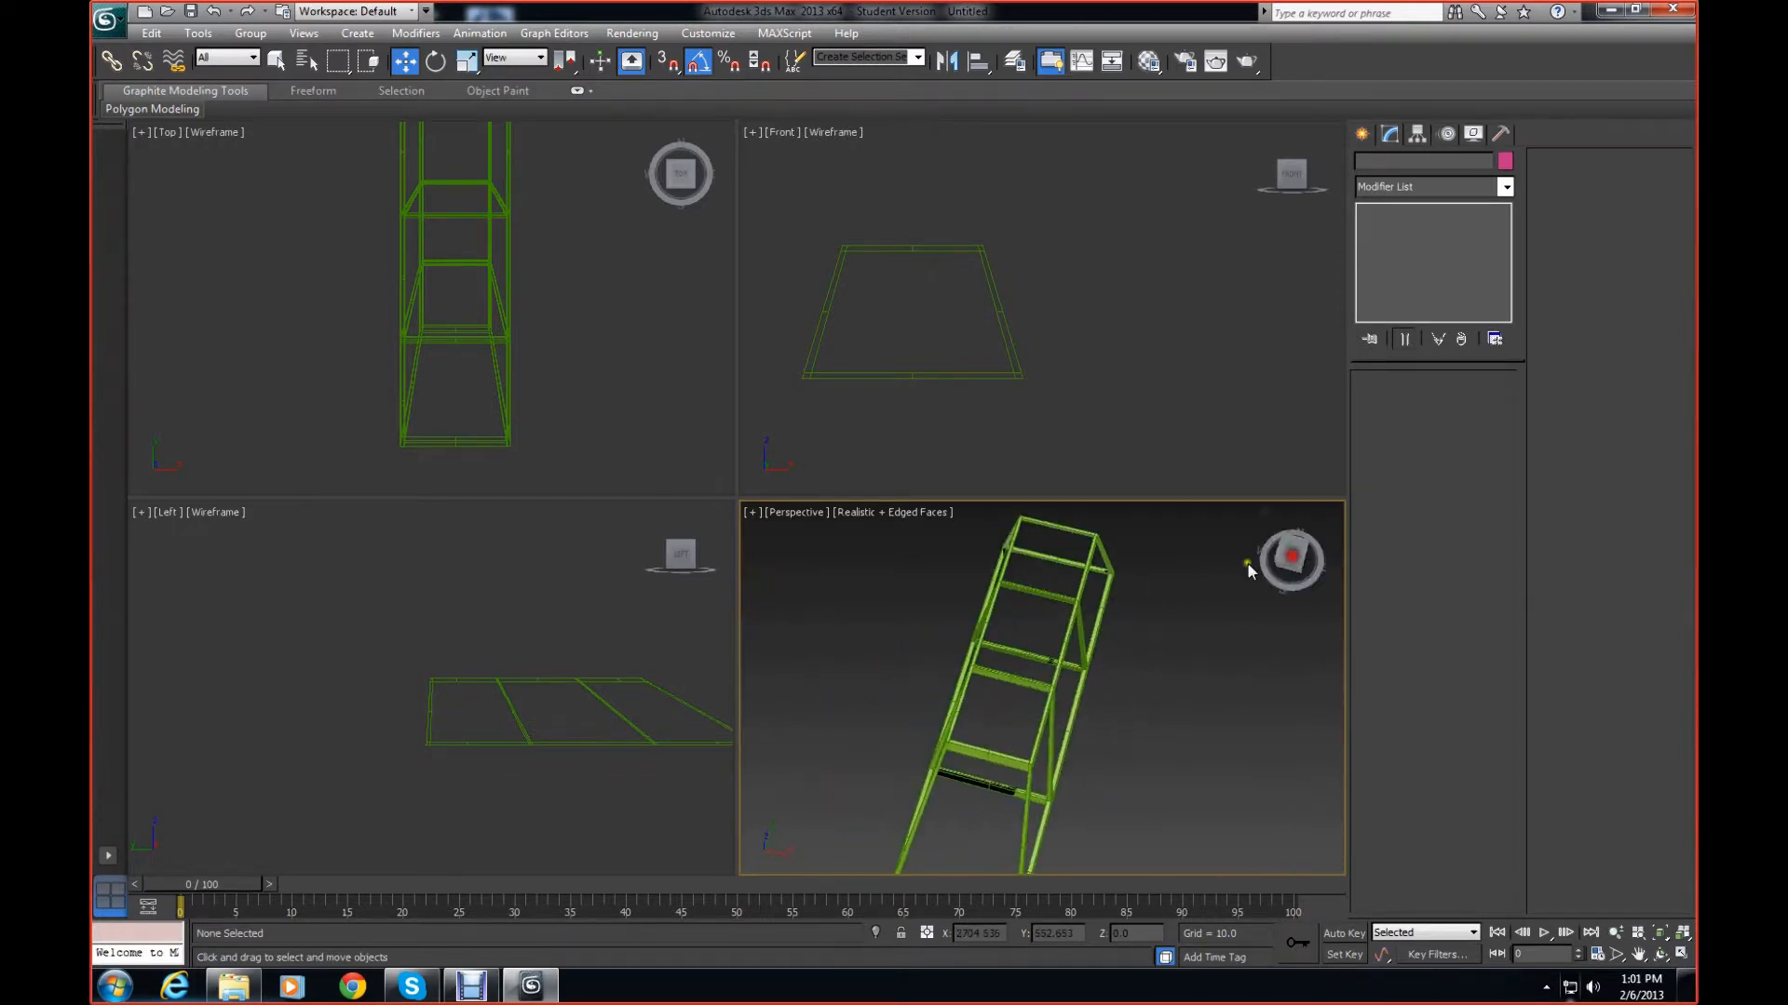
# Select the tapered frame and collapse its modifier stack into an editable poly
pyautogui.click(1071, 601)
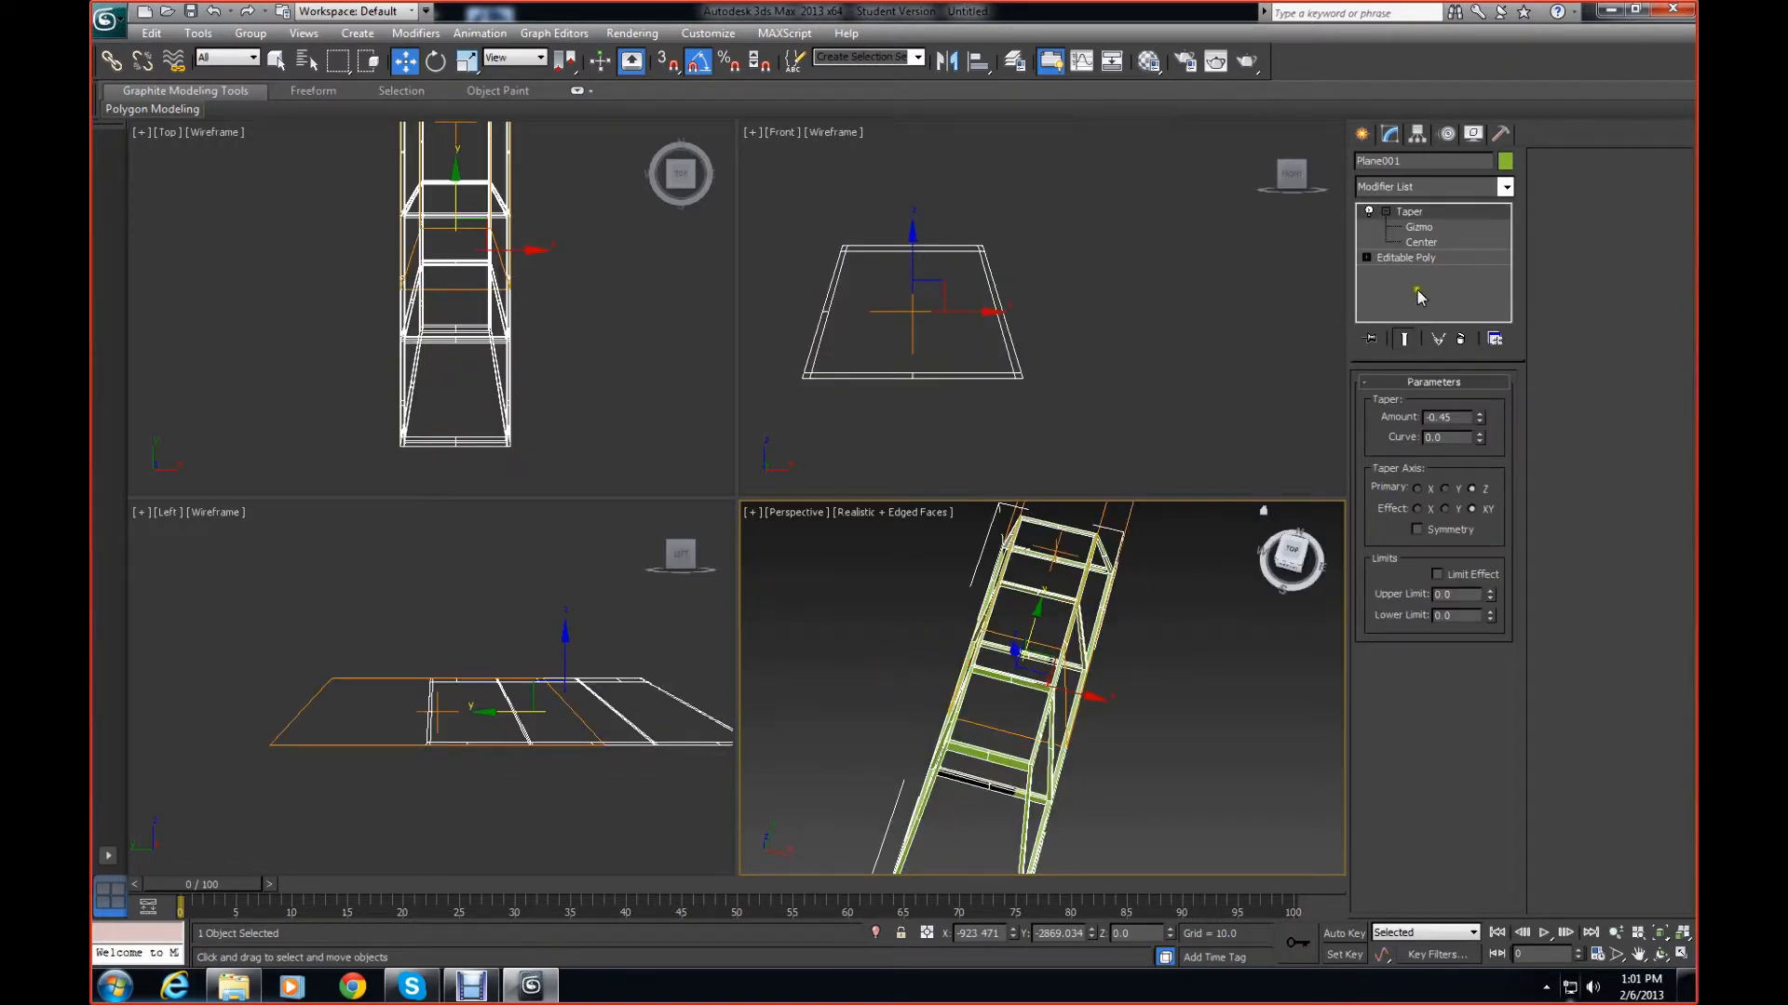
pyautogui.rightClick(1422, 224)
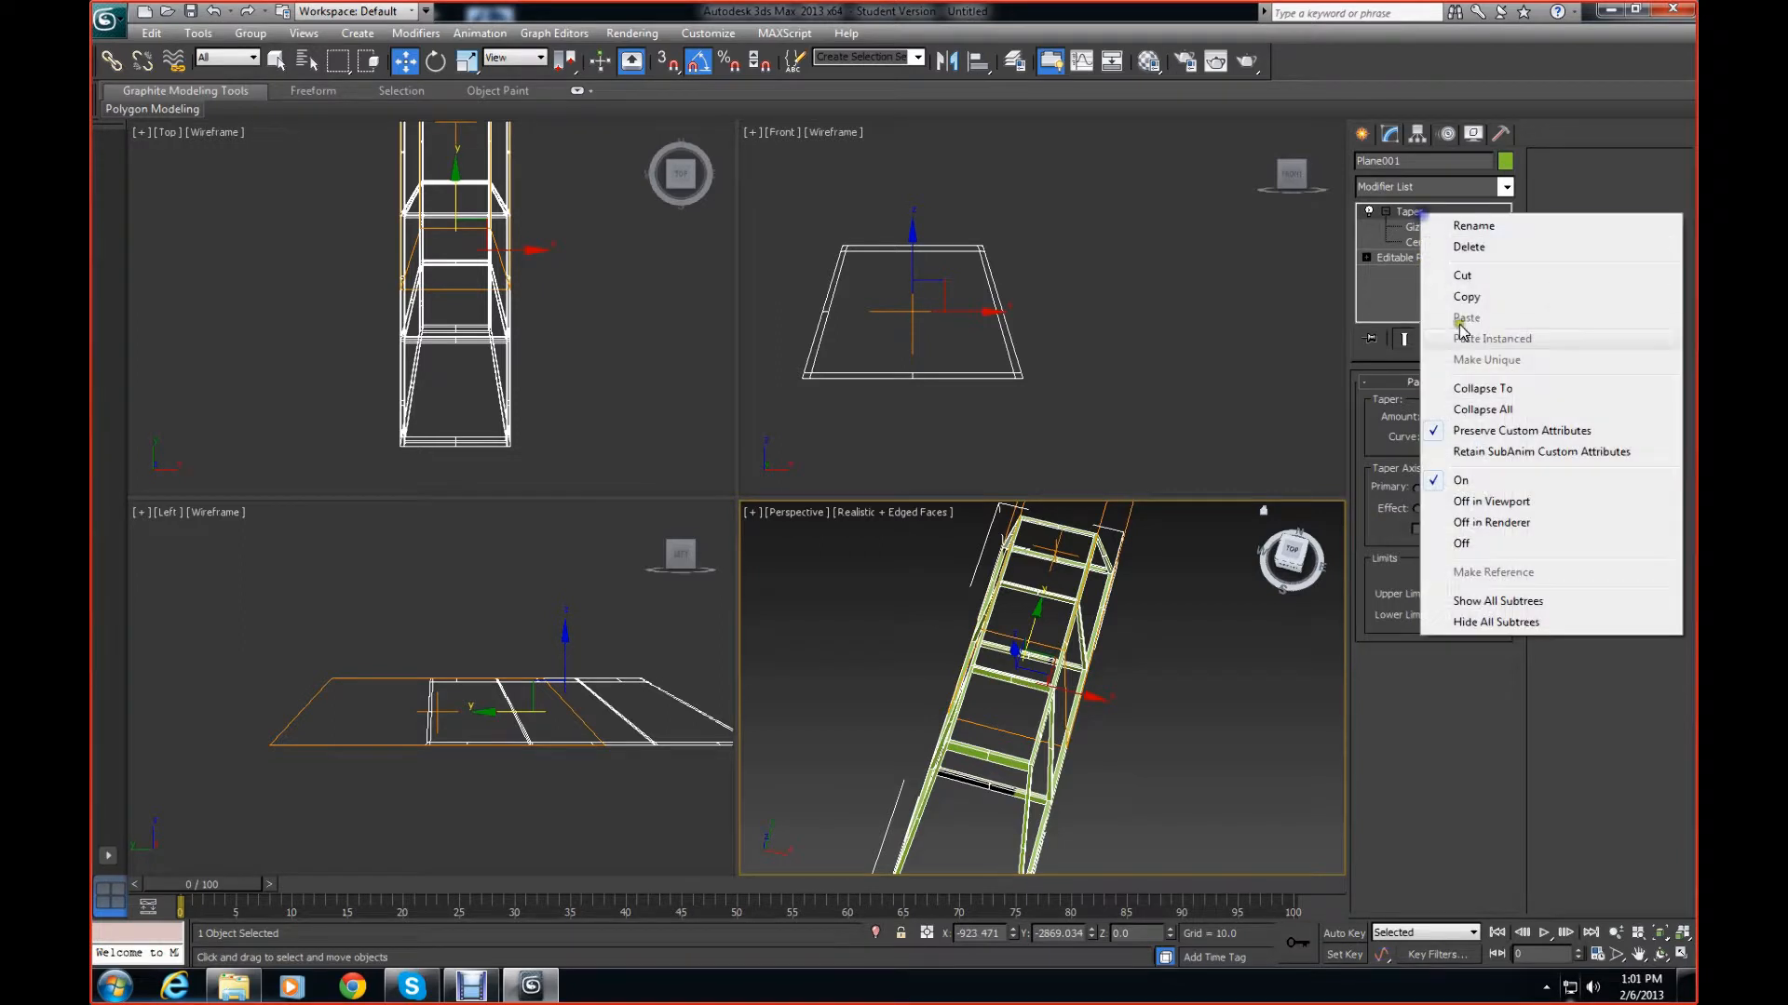
pyautogui.click(1492, 408)
pyautogui.moveTo(1225, 627); pyautogui.dragTo(1151, 597, button='middle')
pyautogui.moveTo(1291, 553); pyautogui.dragTo(1311, 545)
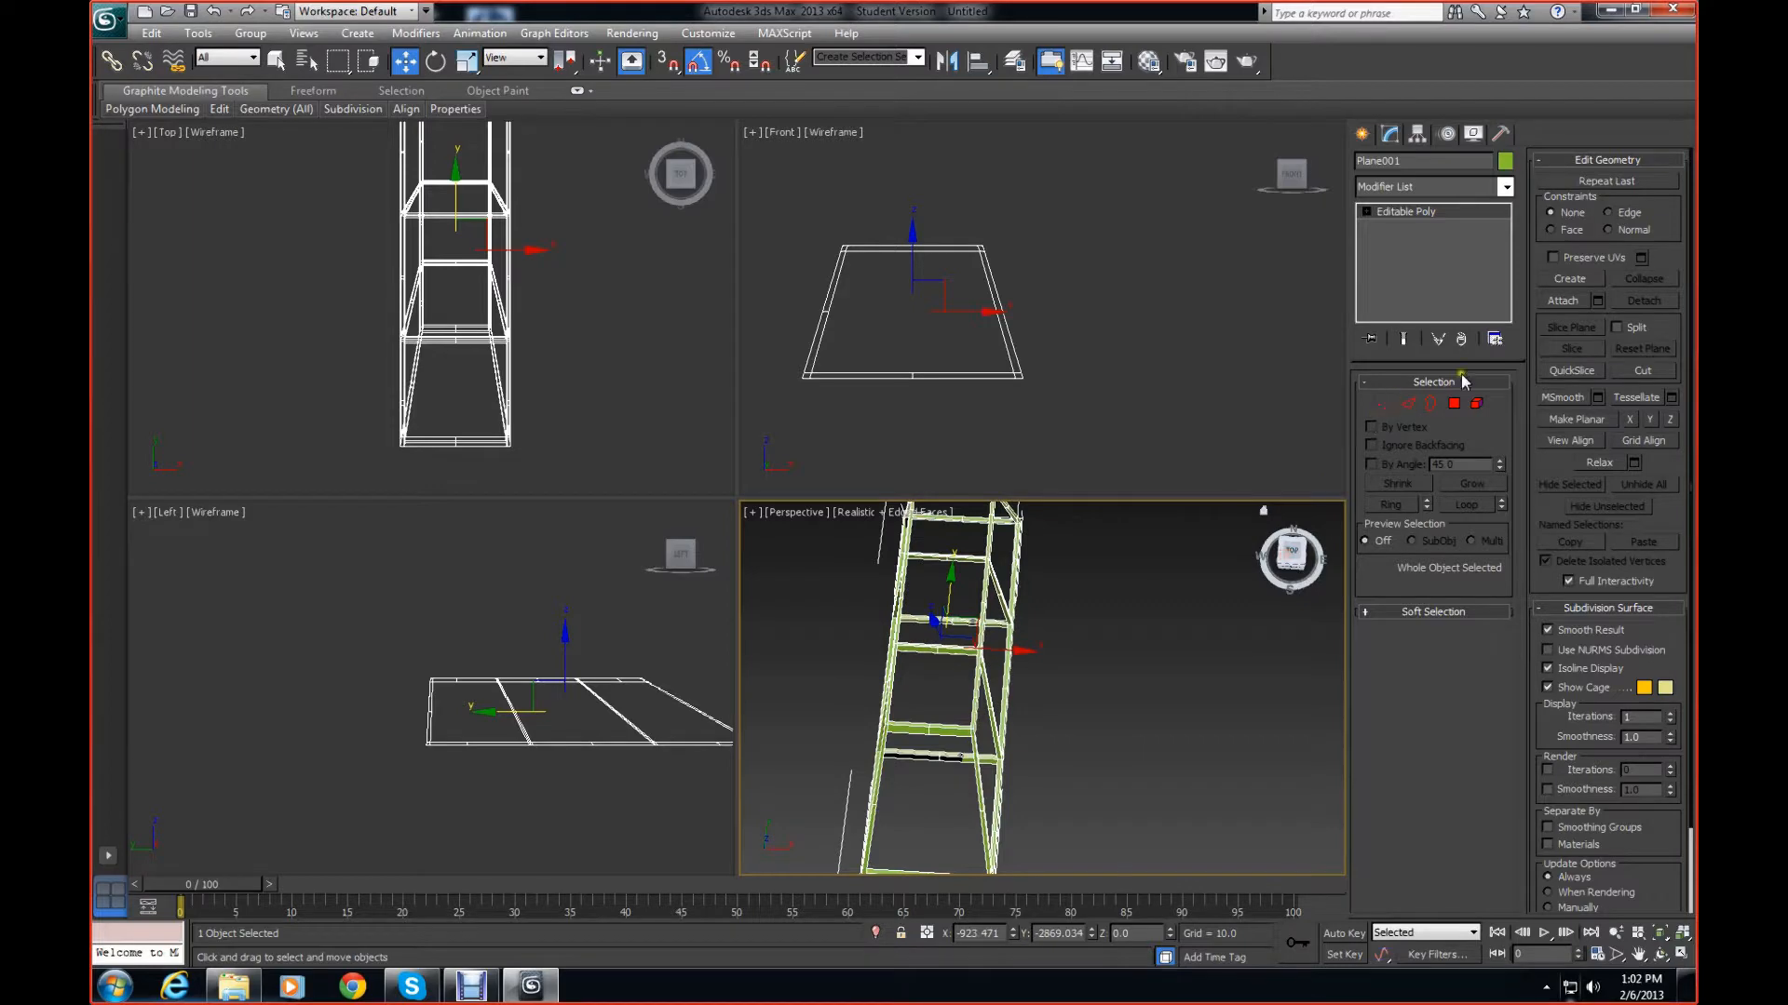
pyautogui.keyDown('alt'); pyautogui.moveTo(1173, 571); pyautogui.dragTo(1228, 603, button='middle'); pyautogui.keyUp('alt')
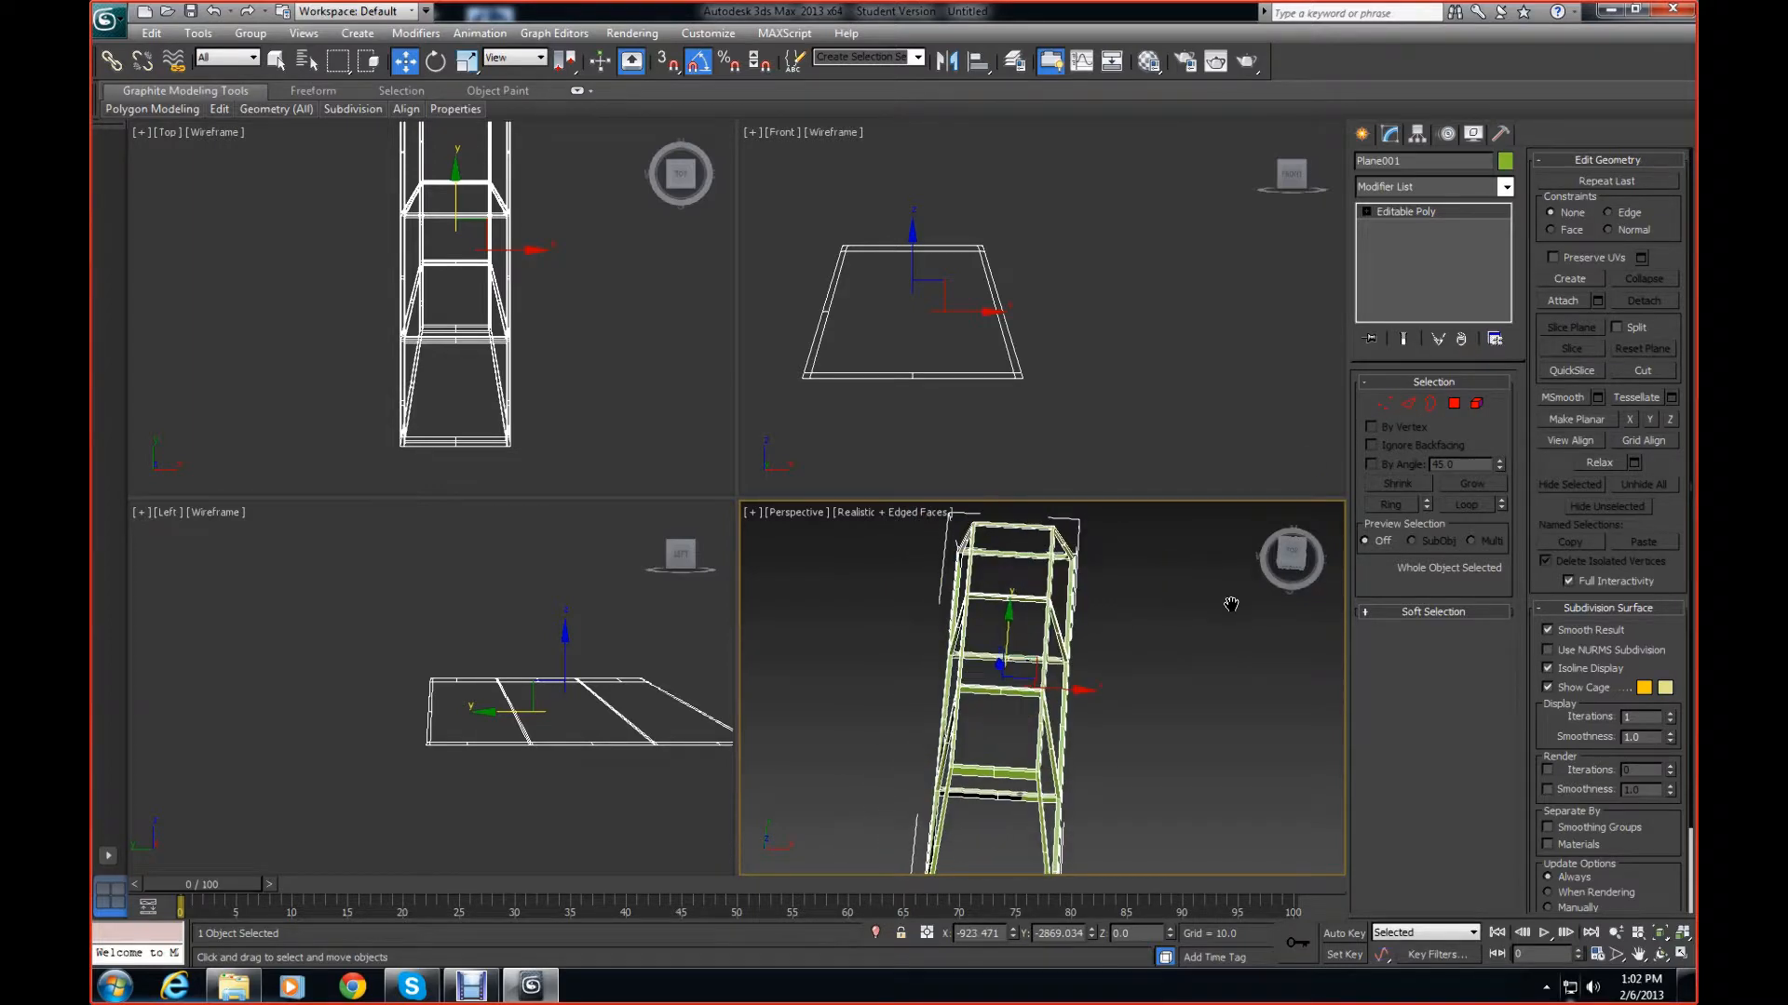
# Add a Symmetry modifier on the X axis to the frame and move its mirror plane to about X -686
pyautogui.click(1506, 186)
pyautogui.scroll(-10, 1434, 605)
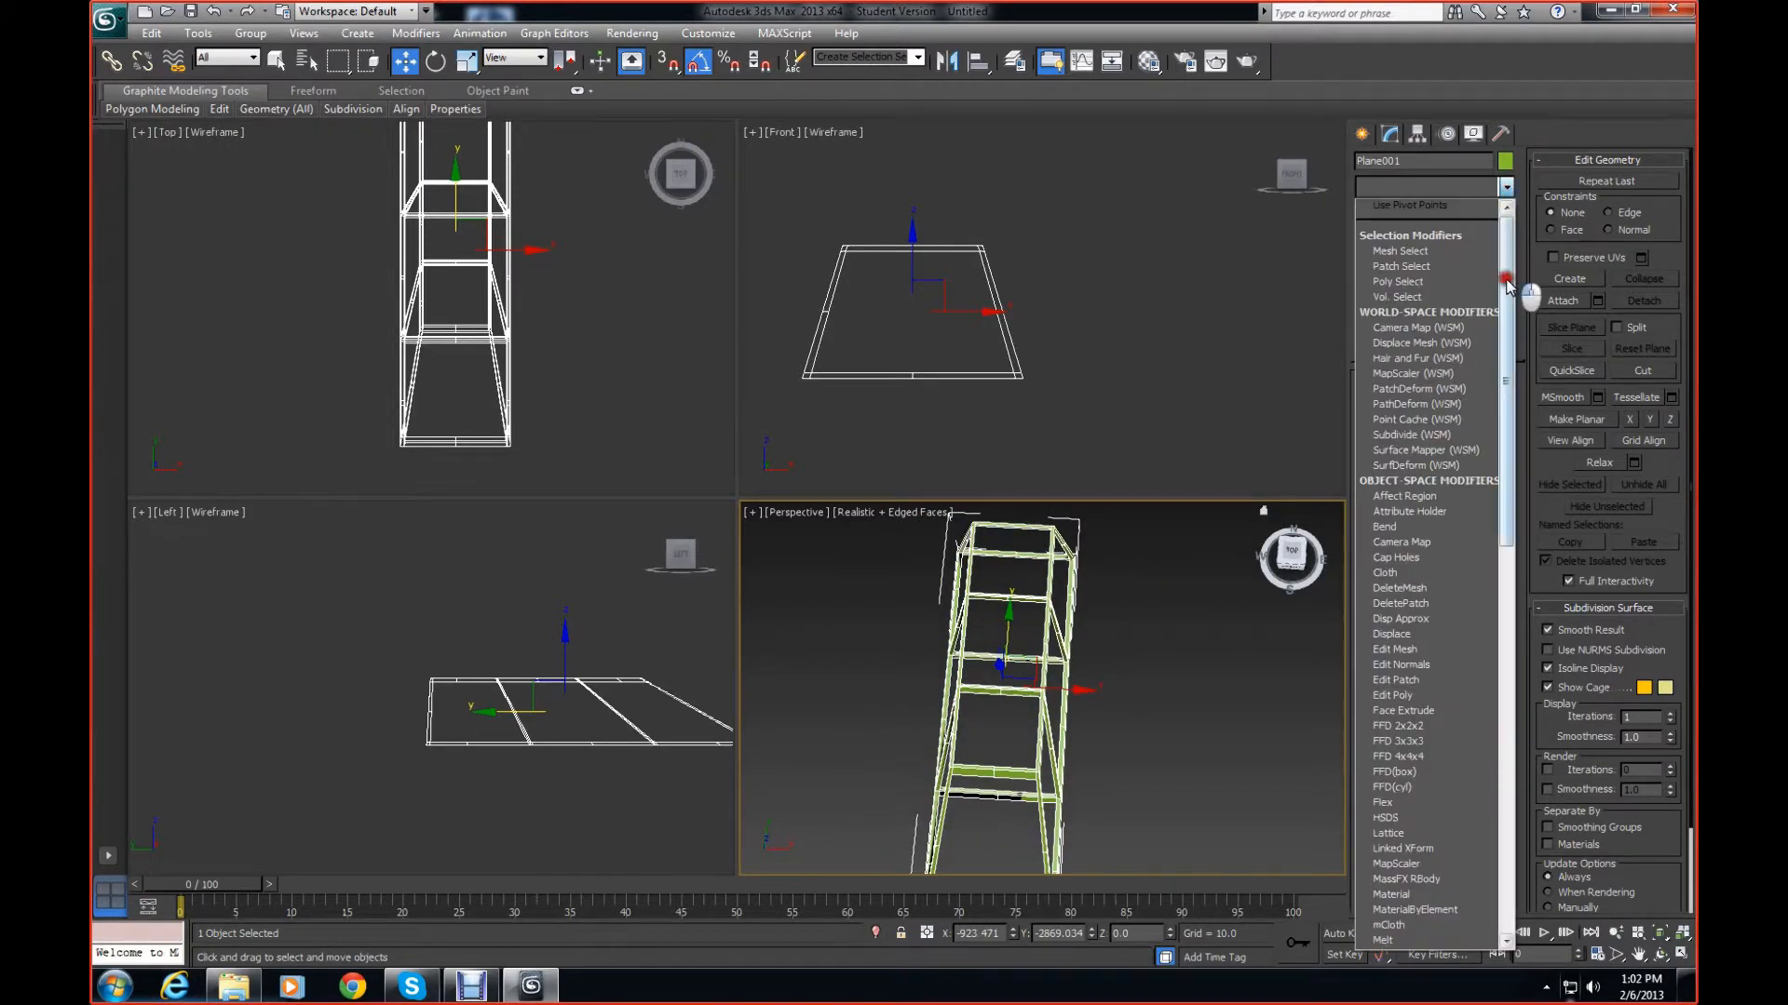
pyautogui.click(1396, 651)
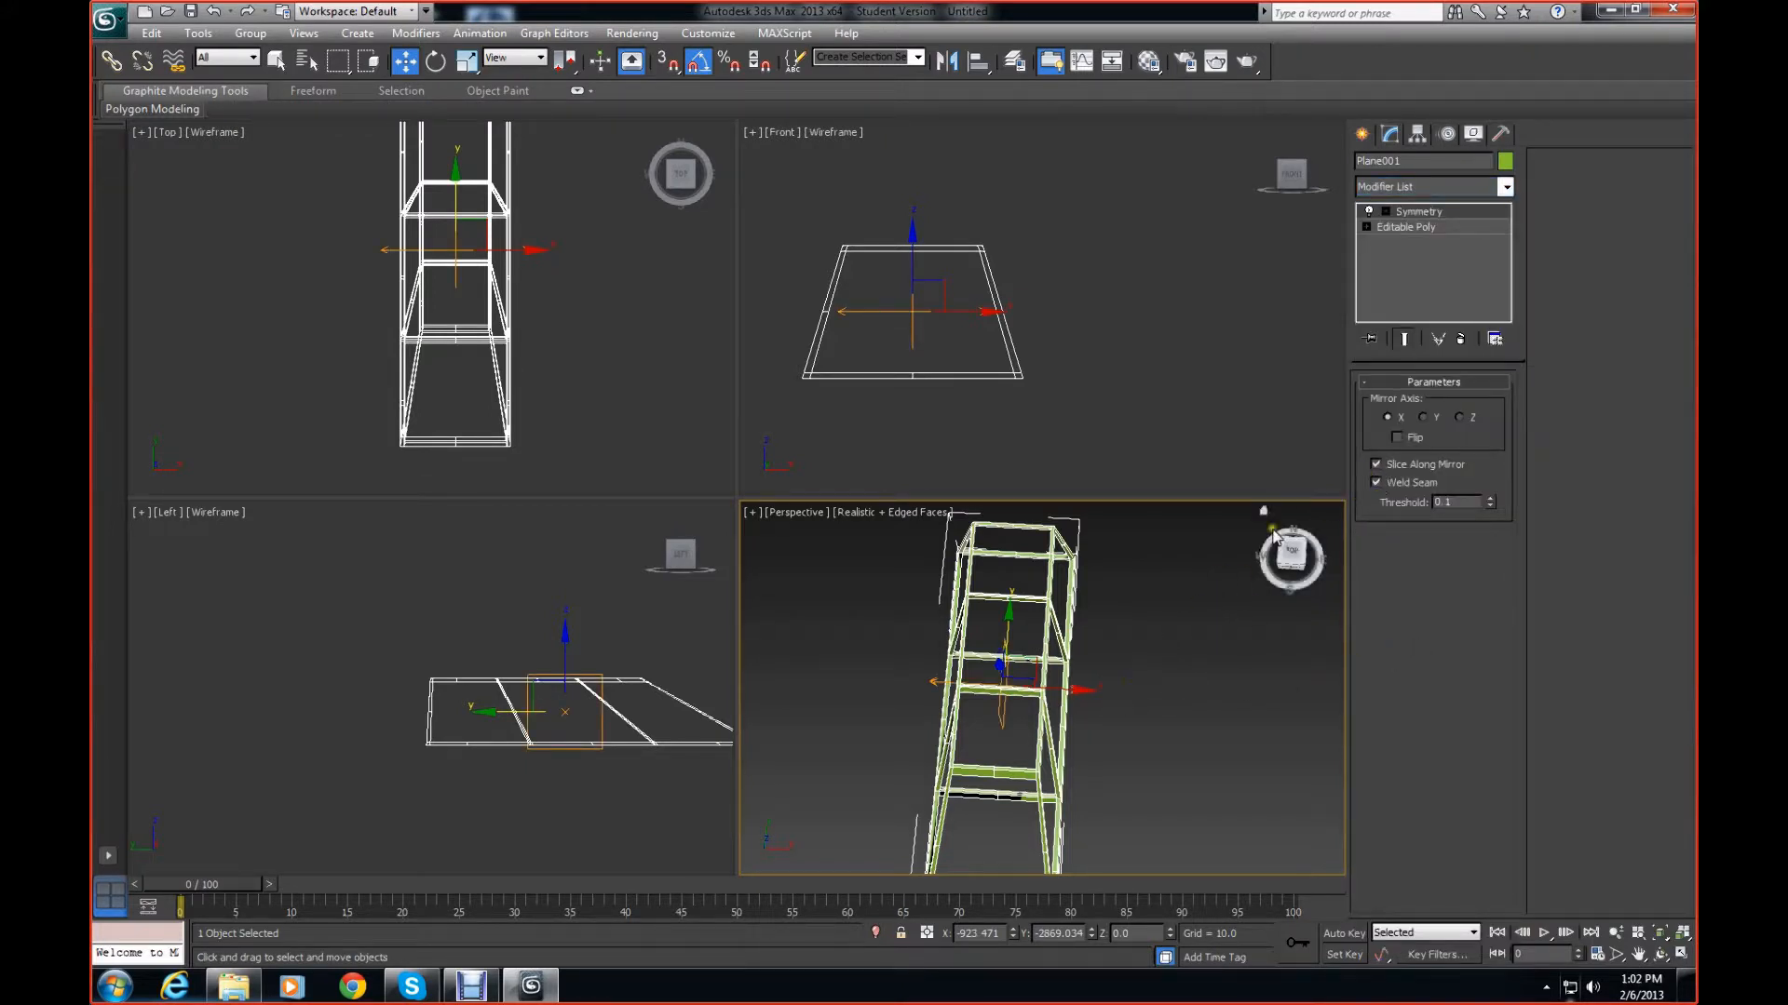
pyautogui.click(1417, 226)
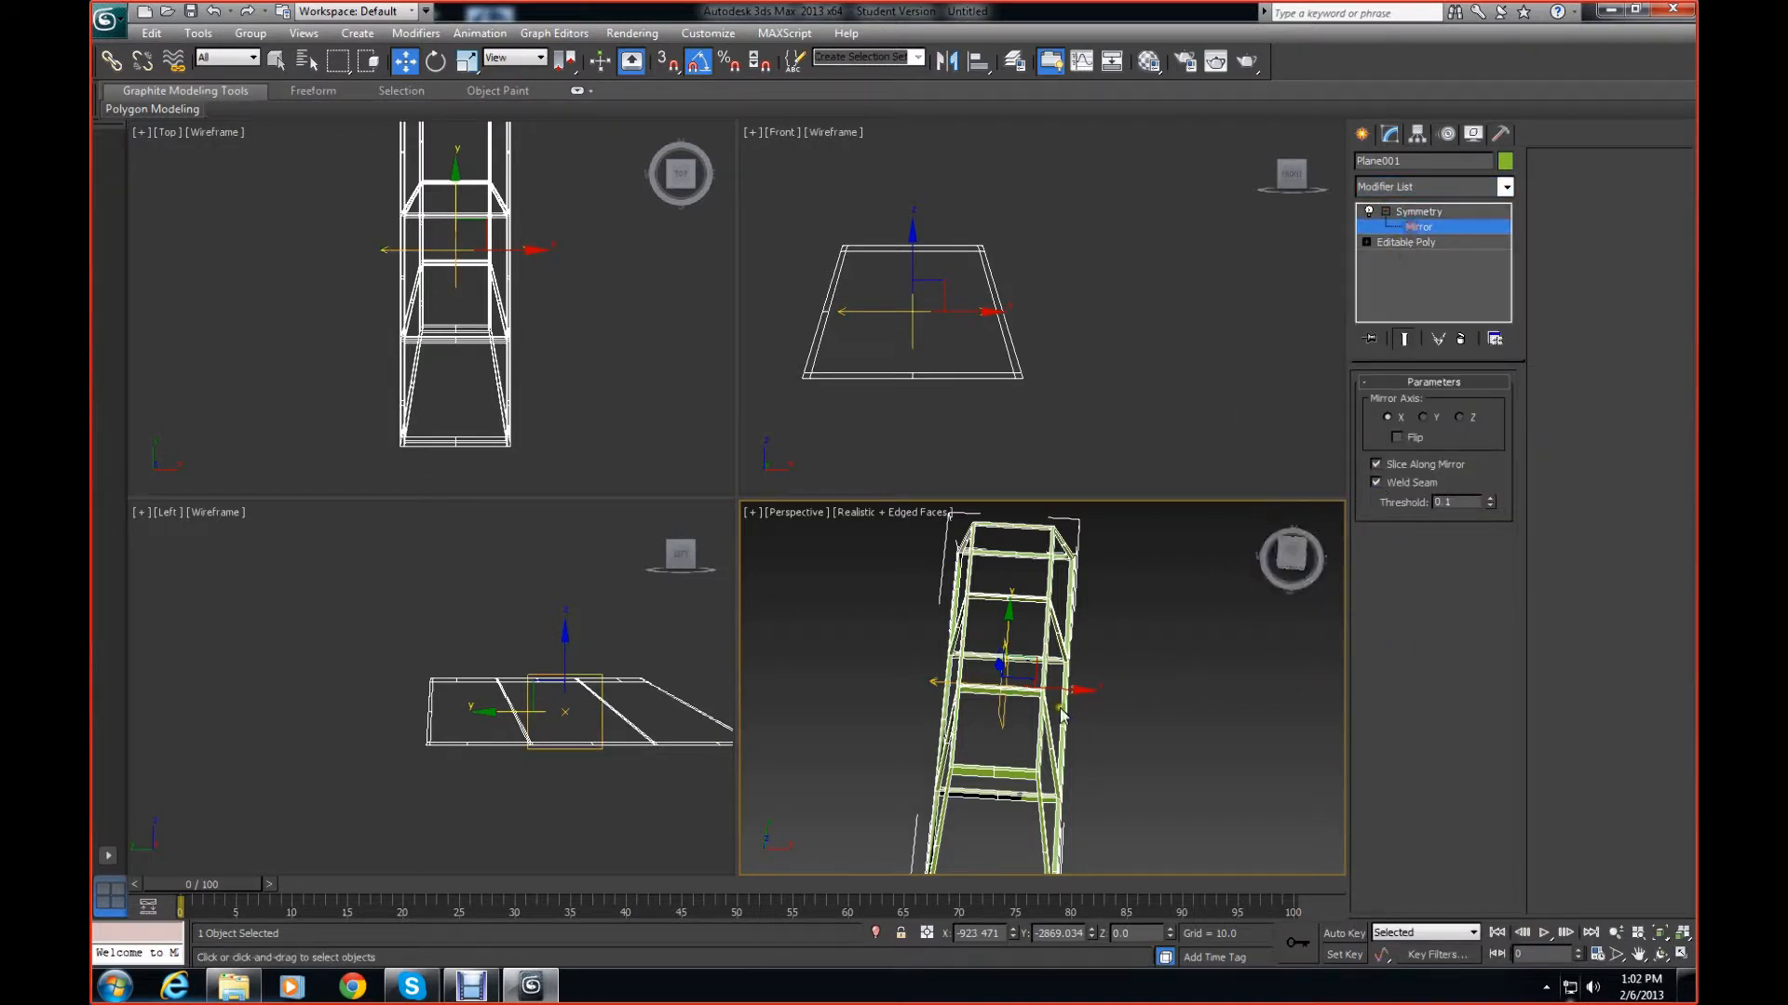
pyautogui.moveTo(1074, 688); pyautogui.dragTo(1089, 686)
pyautogui.moveTo(1124, 676); pyautogui.dragTo(1108, 600, button='middle')
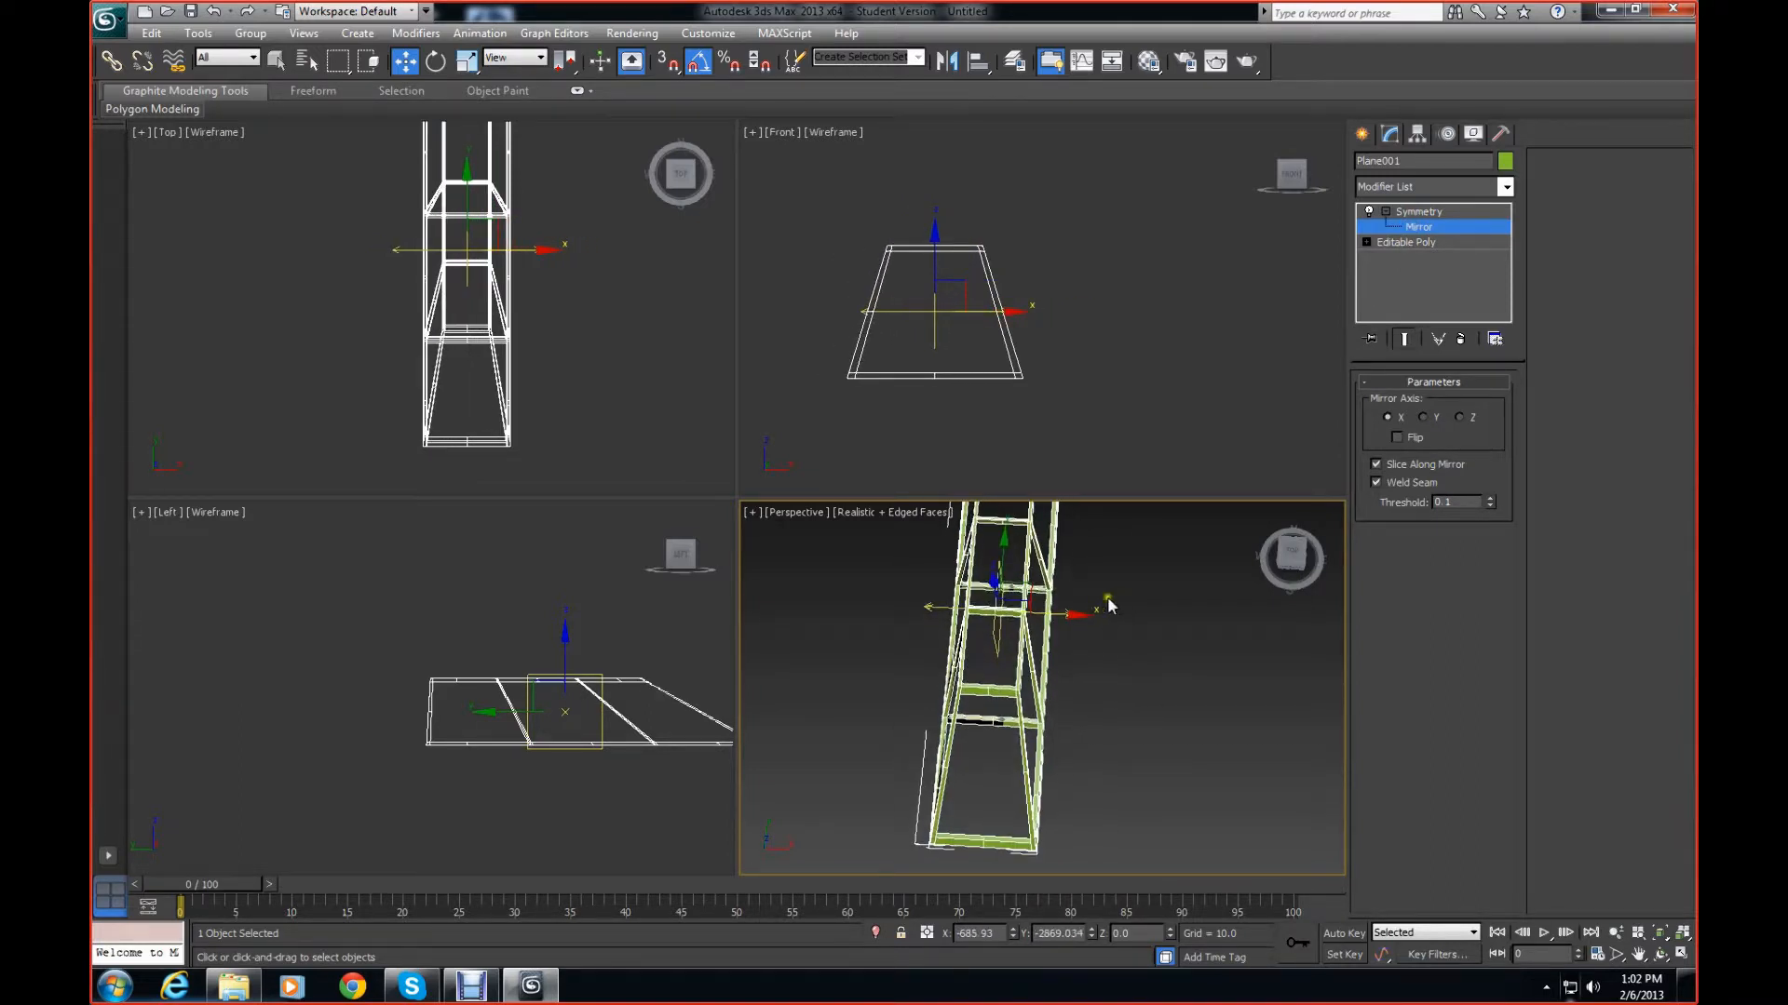
pyautogui.moveTo(1304, 579); pyautogui.dragTo(1274, 551)
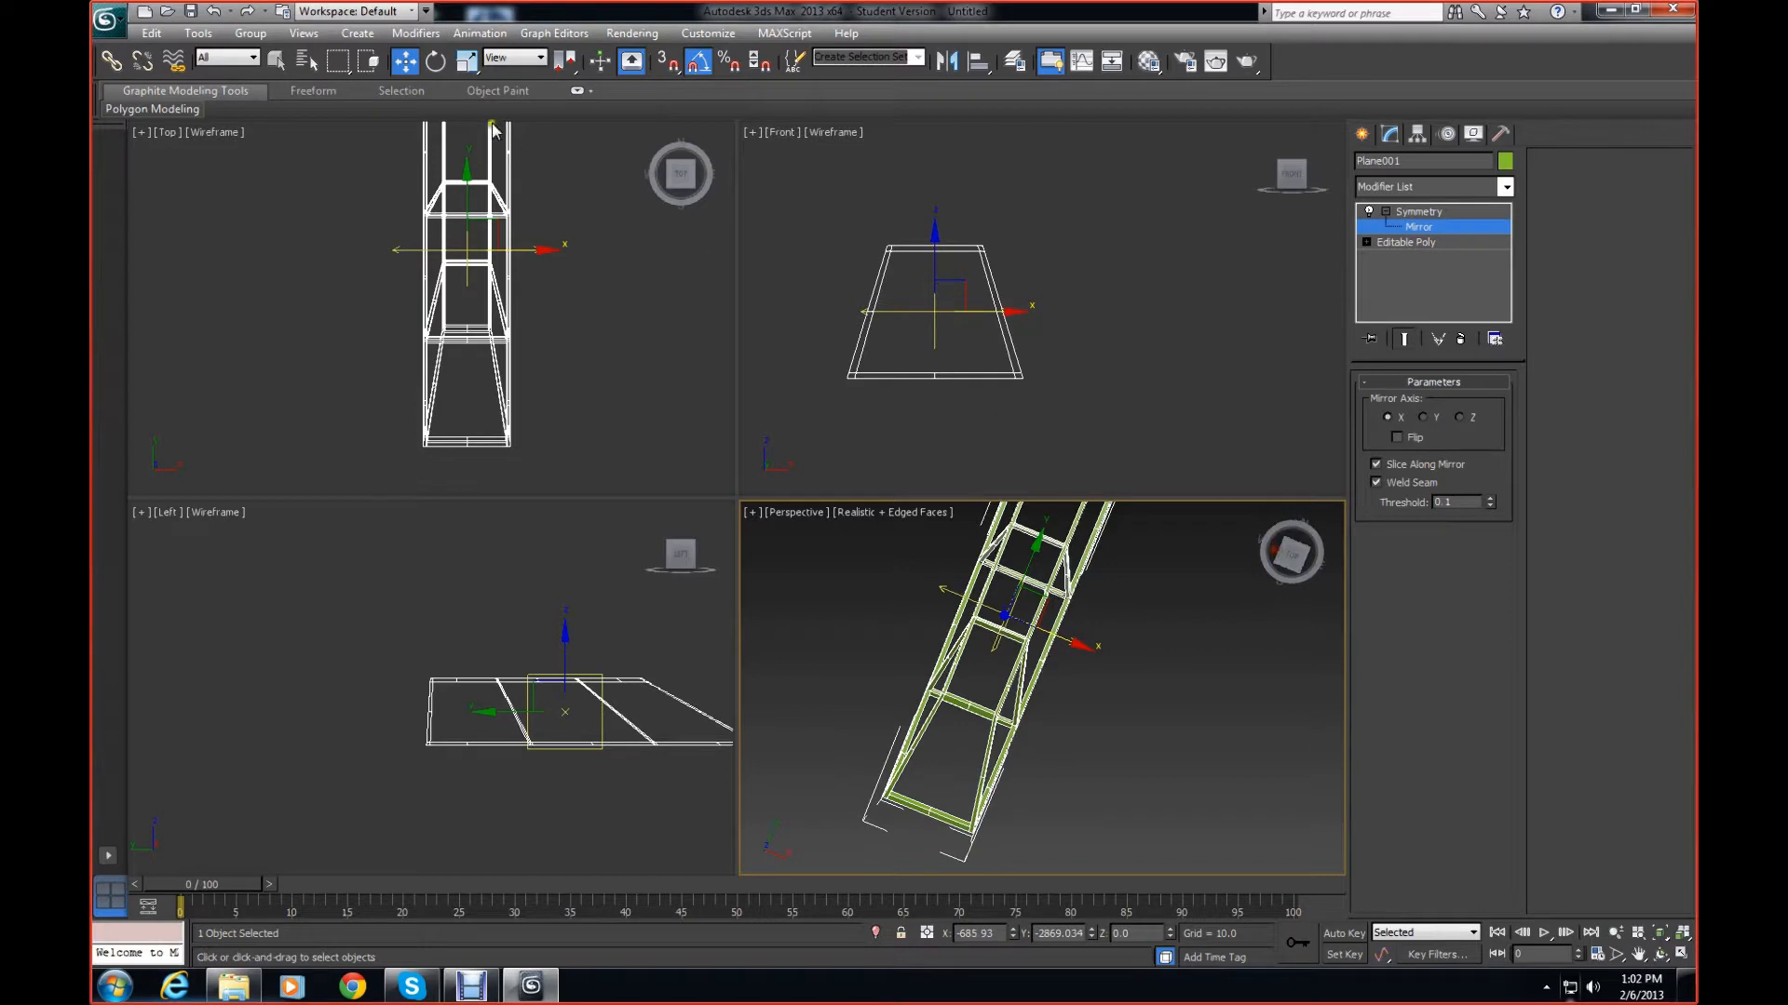
# Rotate the Symmetry mirror plane slightly about Z so the frame narrows towards one end
pyautogui.click(437, 62)
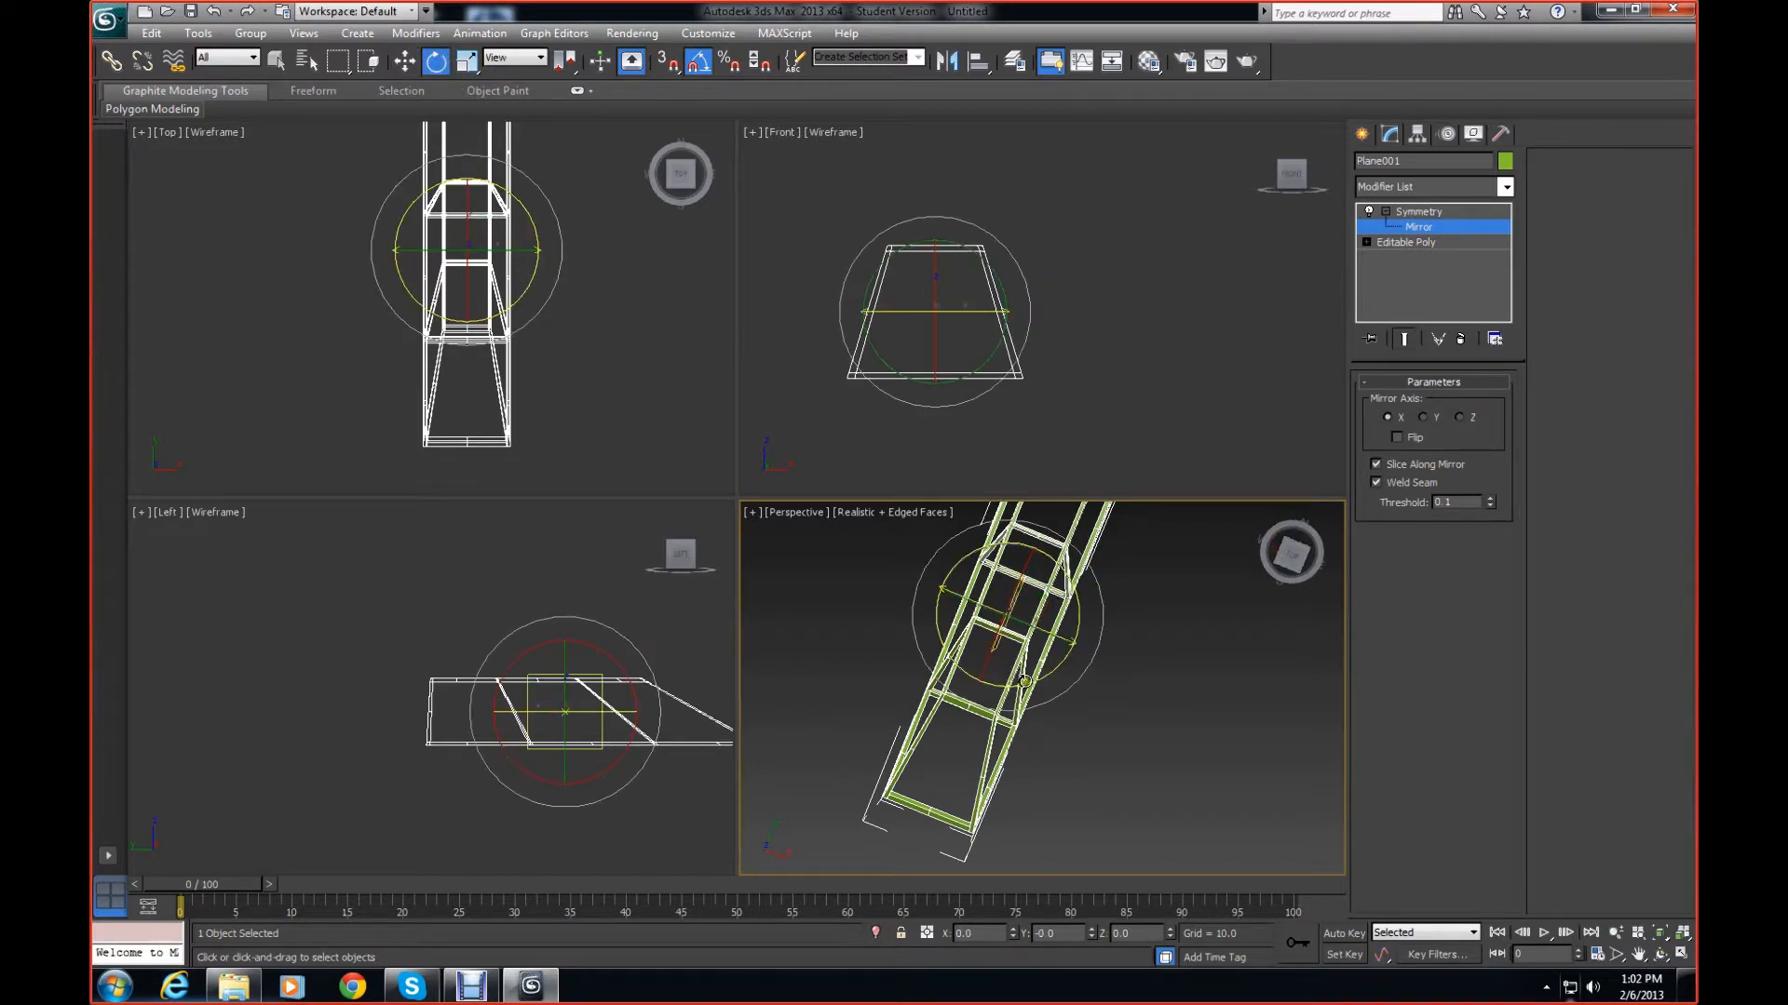
pyautogui.moveTo(1024, 680); pyautogui.dragTo(1032, 680)
pyautogui.moveTo(1151, 674); pyautogui.dragTo(1215, 636, button='middle')
pyautogui.moveTo(1285, 570); pyautogui.dragTo(808, 546)
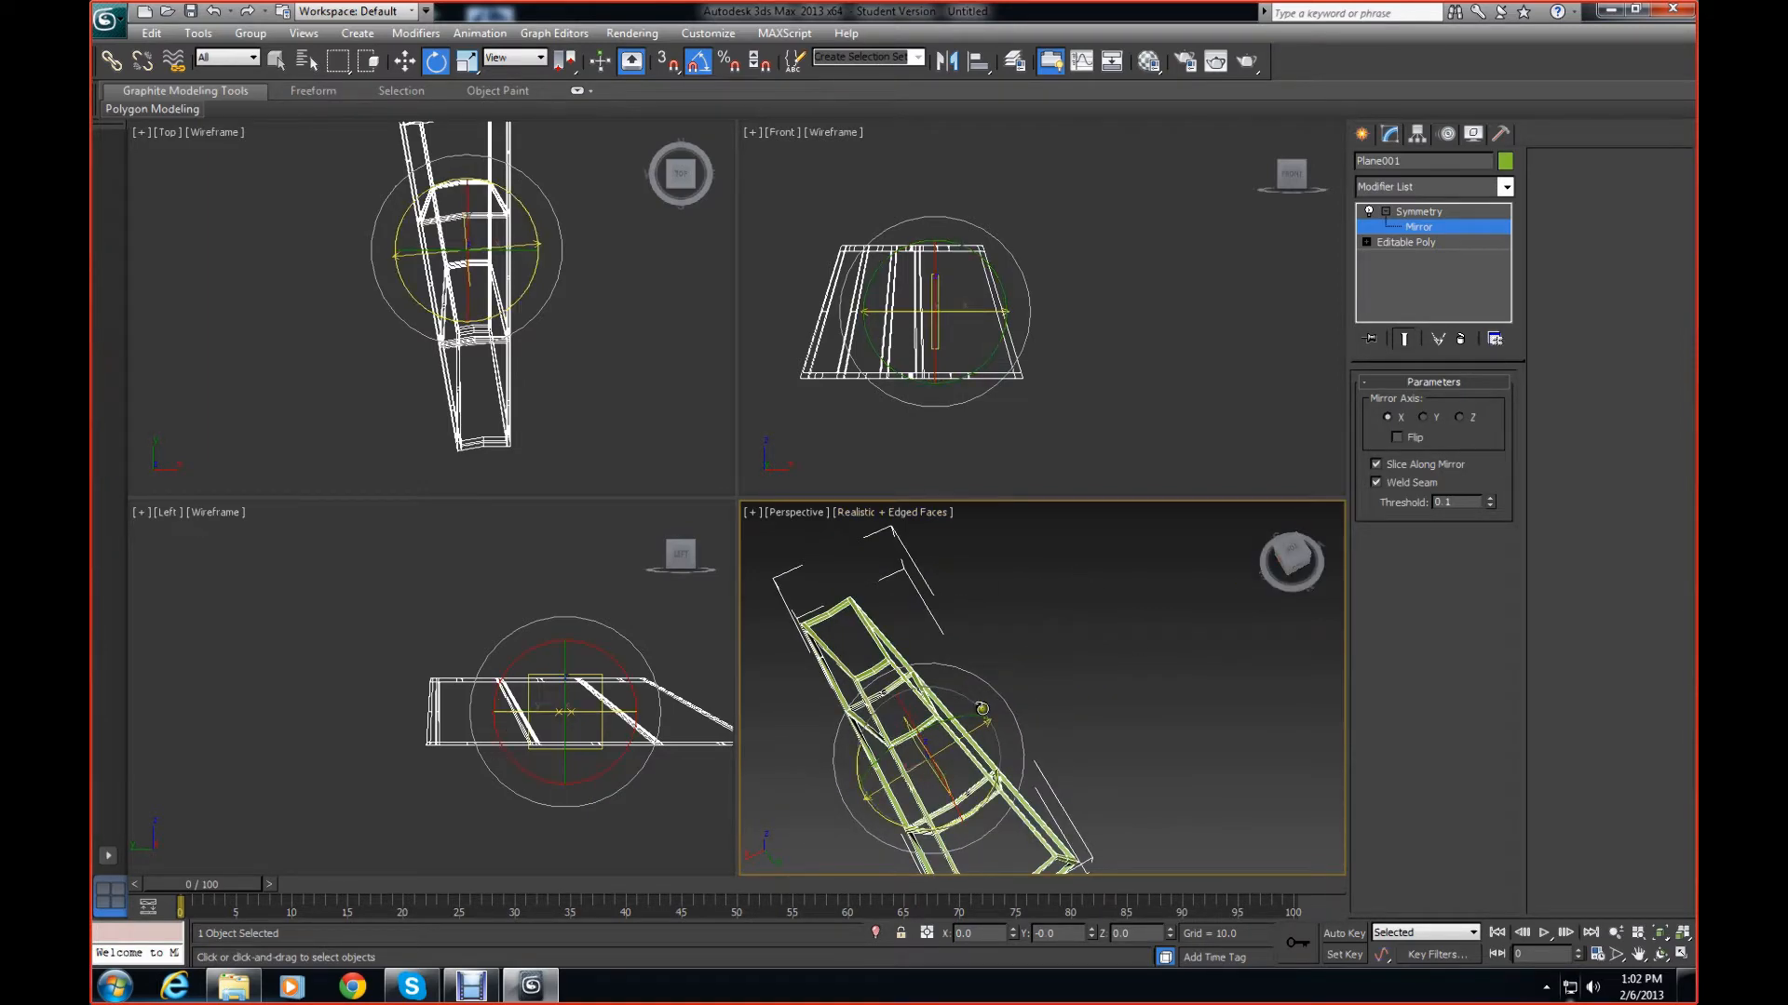
pyautogui.moveTo(1275, 577)
pyautogui.mouseDown()
pyautogui.moveTo(1340, 550)
pyautogui.moveTo(790, 869)
pyautogui.moveTo(814, 578)
pyautogui.moveTo(1291, 561)
pyautogui.moveTo(1238, 529)
pyautogui.moveTo(1217, 870)
pyautogui.moveTo(1253, 850)
pyautogui.moveTo(1289, 551)
pyautogui.moveTo(1269, 869)
pyautogui.moveTo(1290, 563)
pyautogui.mouseUp()
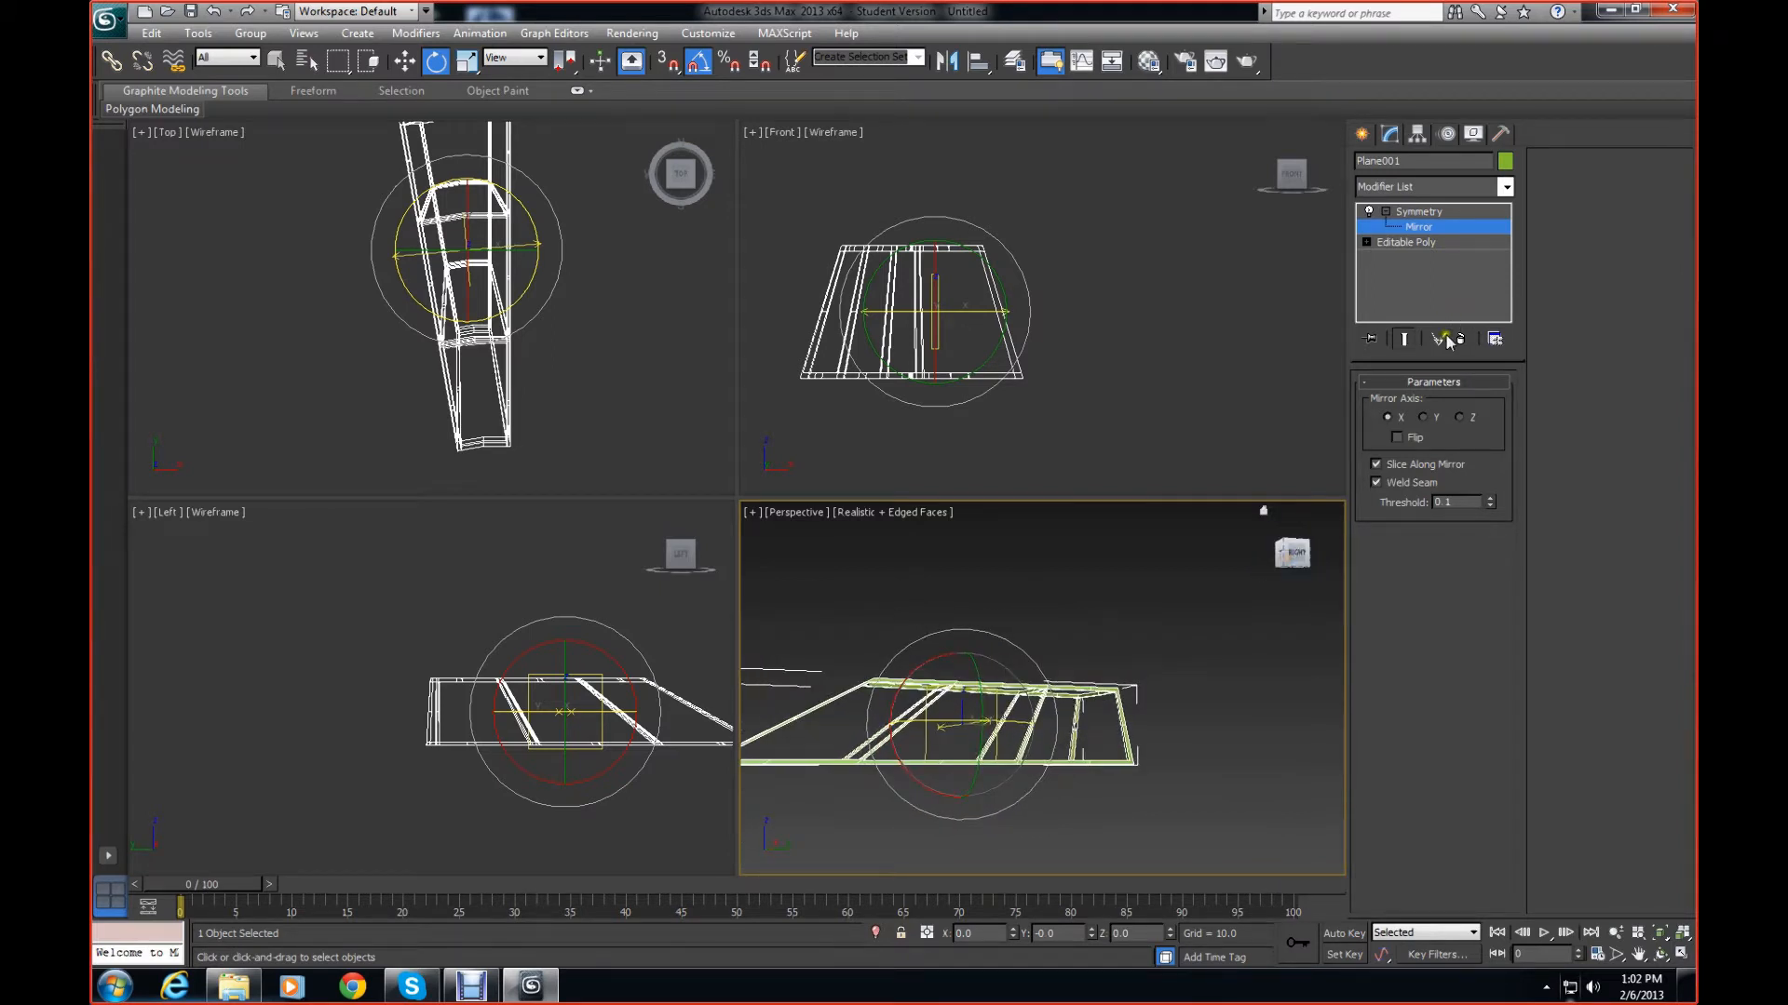
# Collapse the Symmetry modifier into the editable poly, then deselect the frame
pyautogui.rightClick(1431, 219)
pyautogui.click(1491, 410)
pyautogui.click(1186, 637)
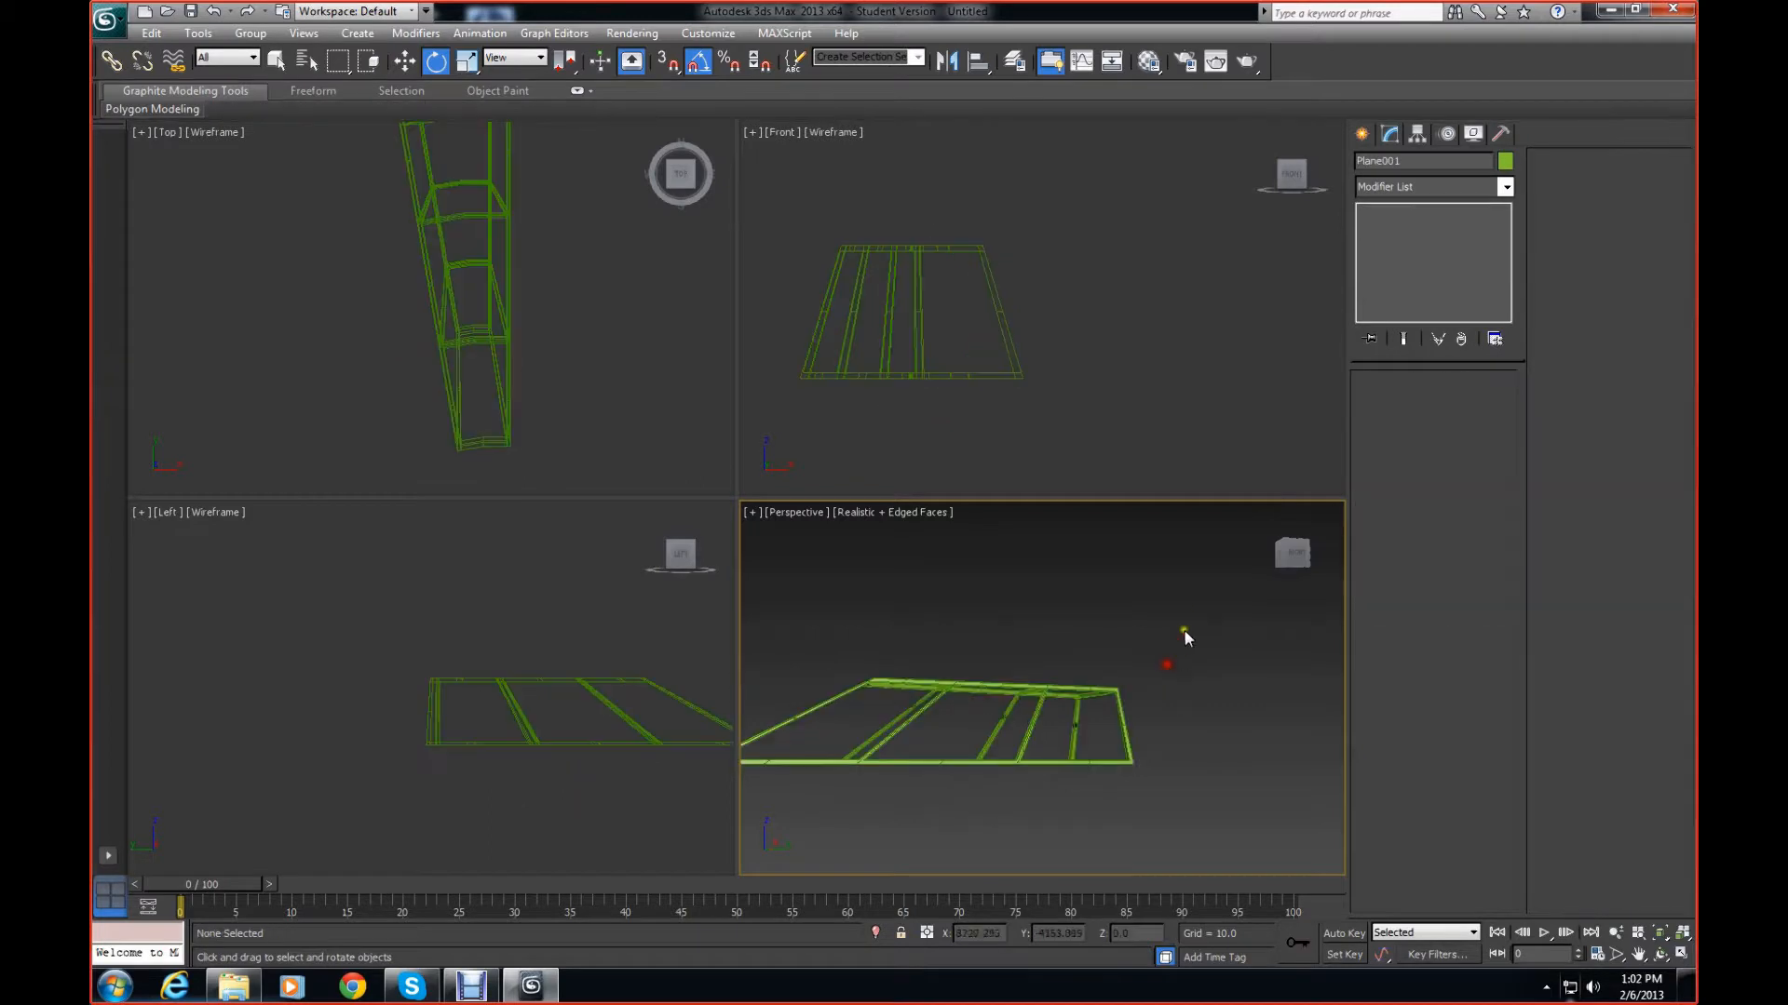
pyautogui.moveTo(1281, 555)
pyautogui.mouseDown()
pyautogui.moveTo(1287, 618)
pyautogui.moveTo(1237, 639)
pyautogui.moveTo(1189, 572)
pyautogui.moveTo(1263, 527)
pyautogui.mouseUp()
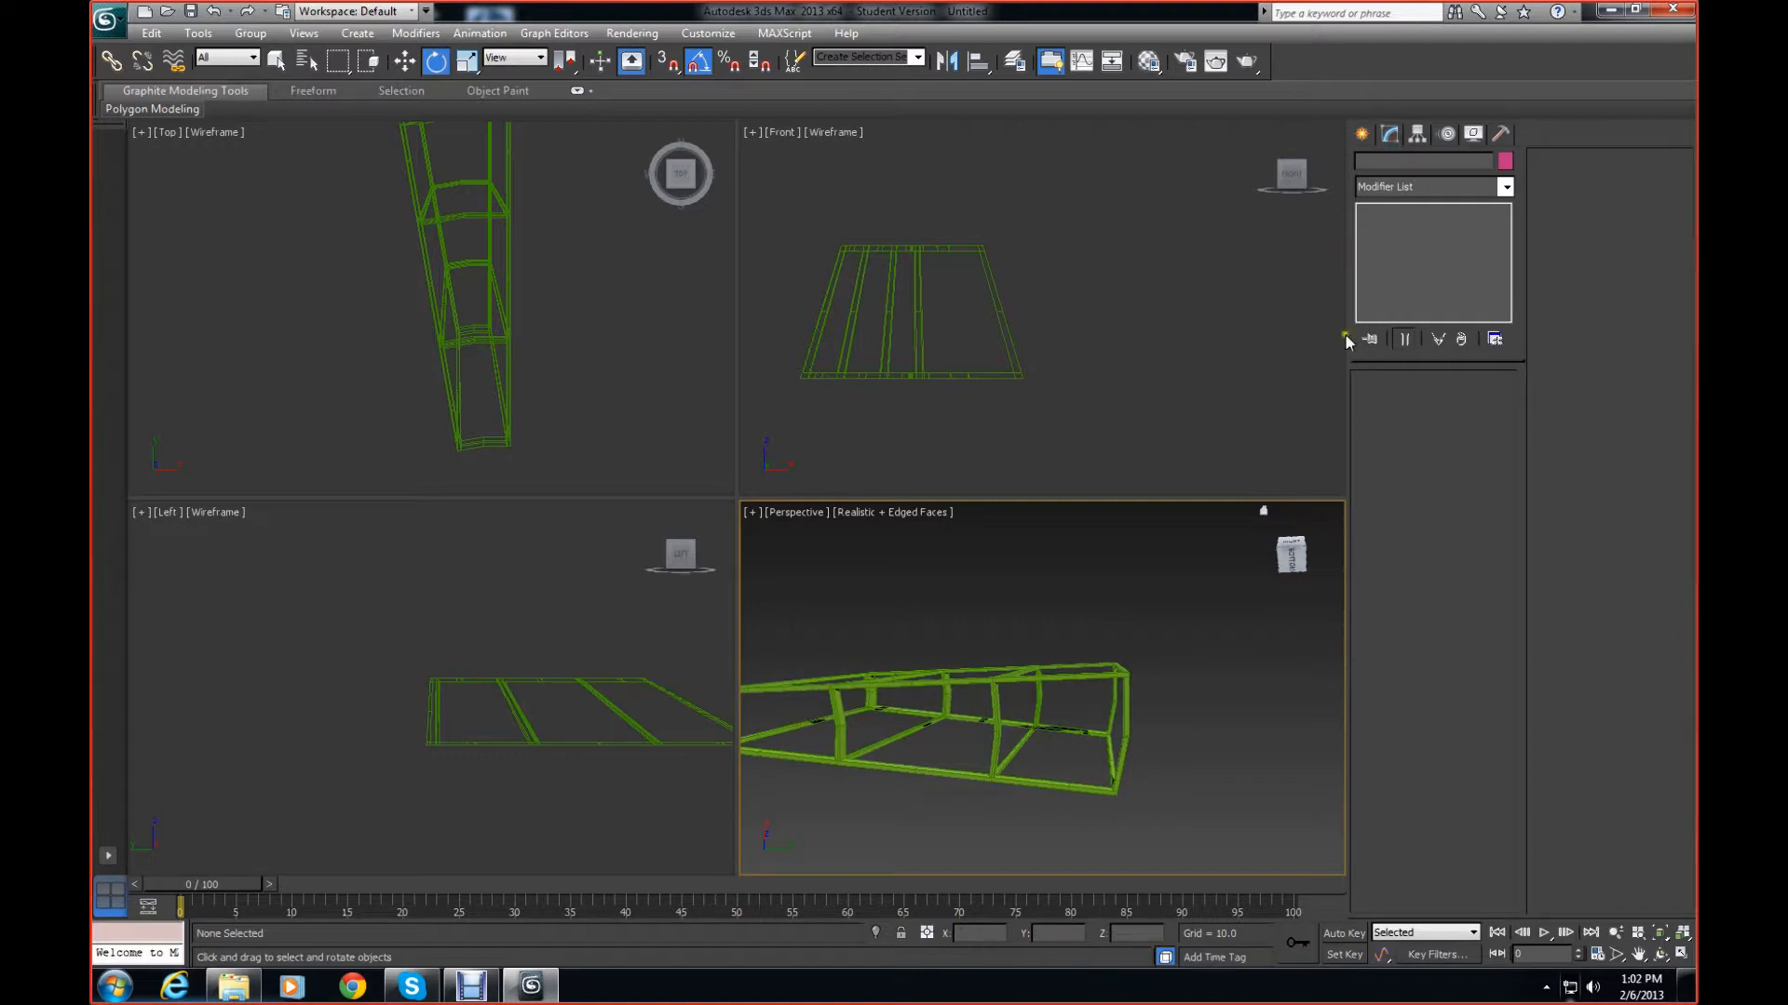
# Delete the polygons of the two inner crossbars along the underside of the frame
pyautogui.click(1015, 722)
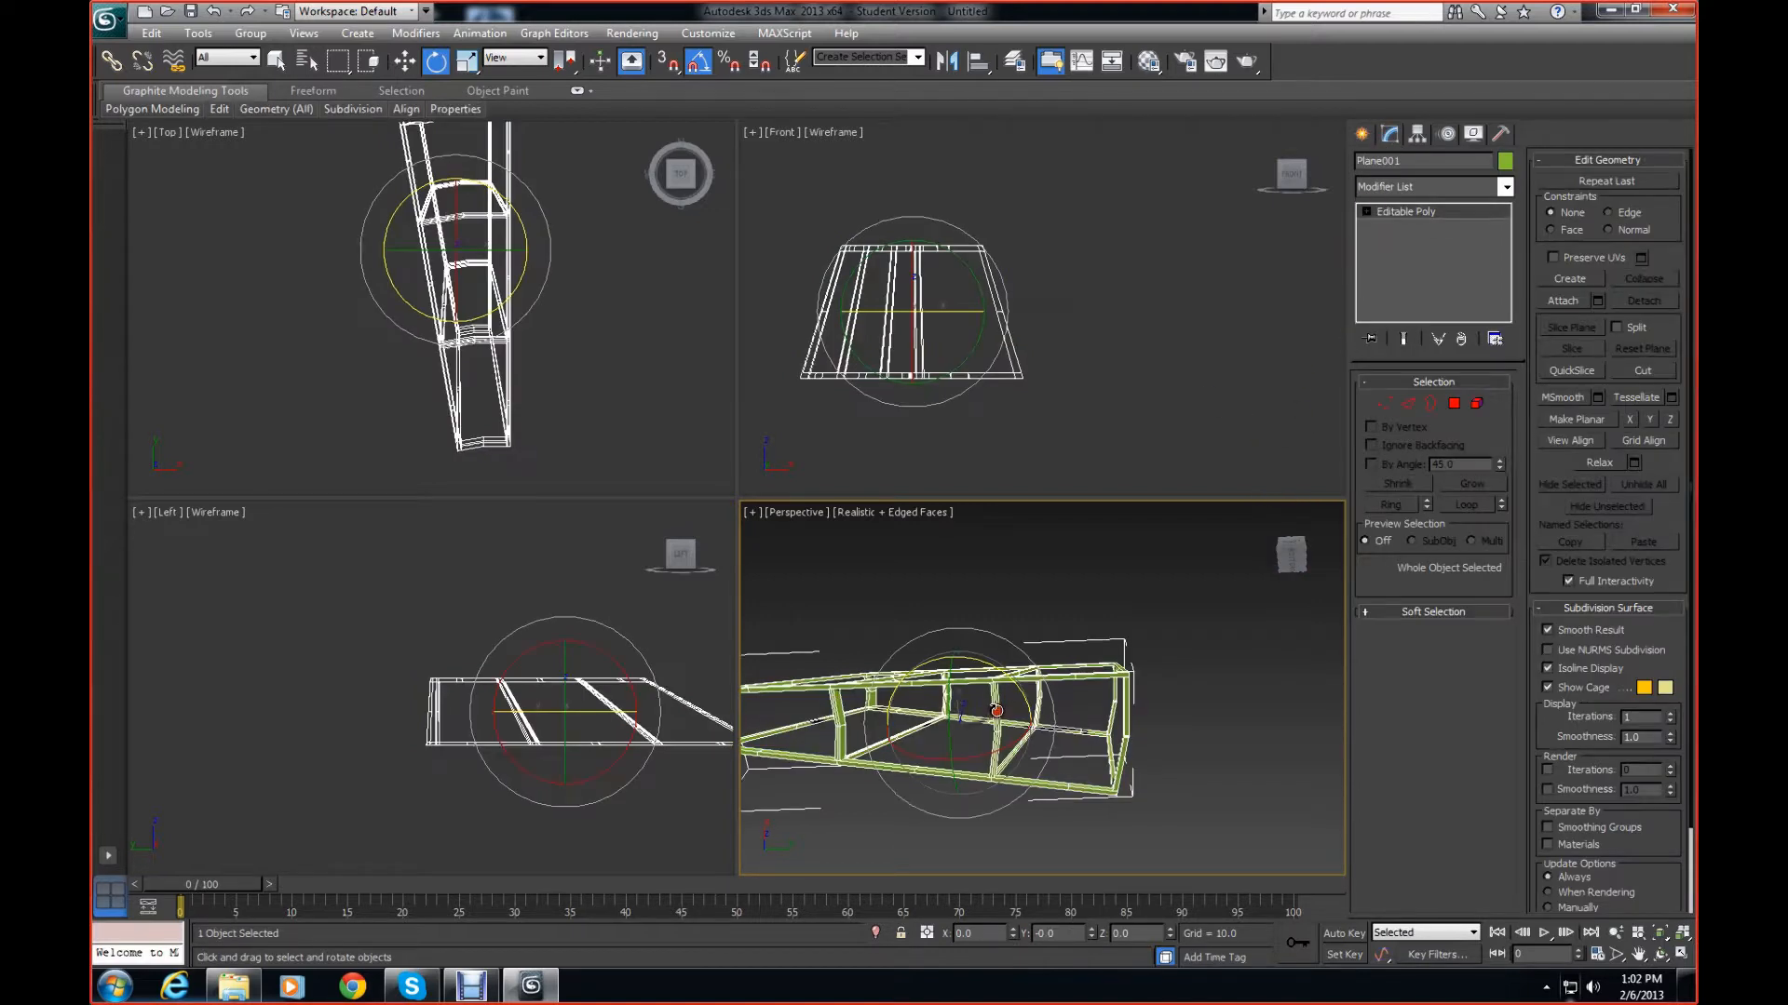
pyautogui.click(1453, 403)
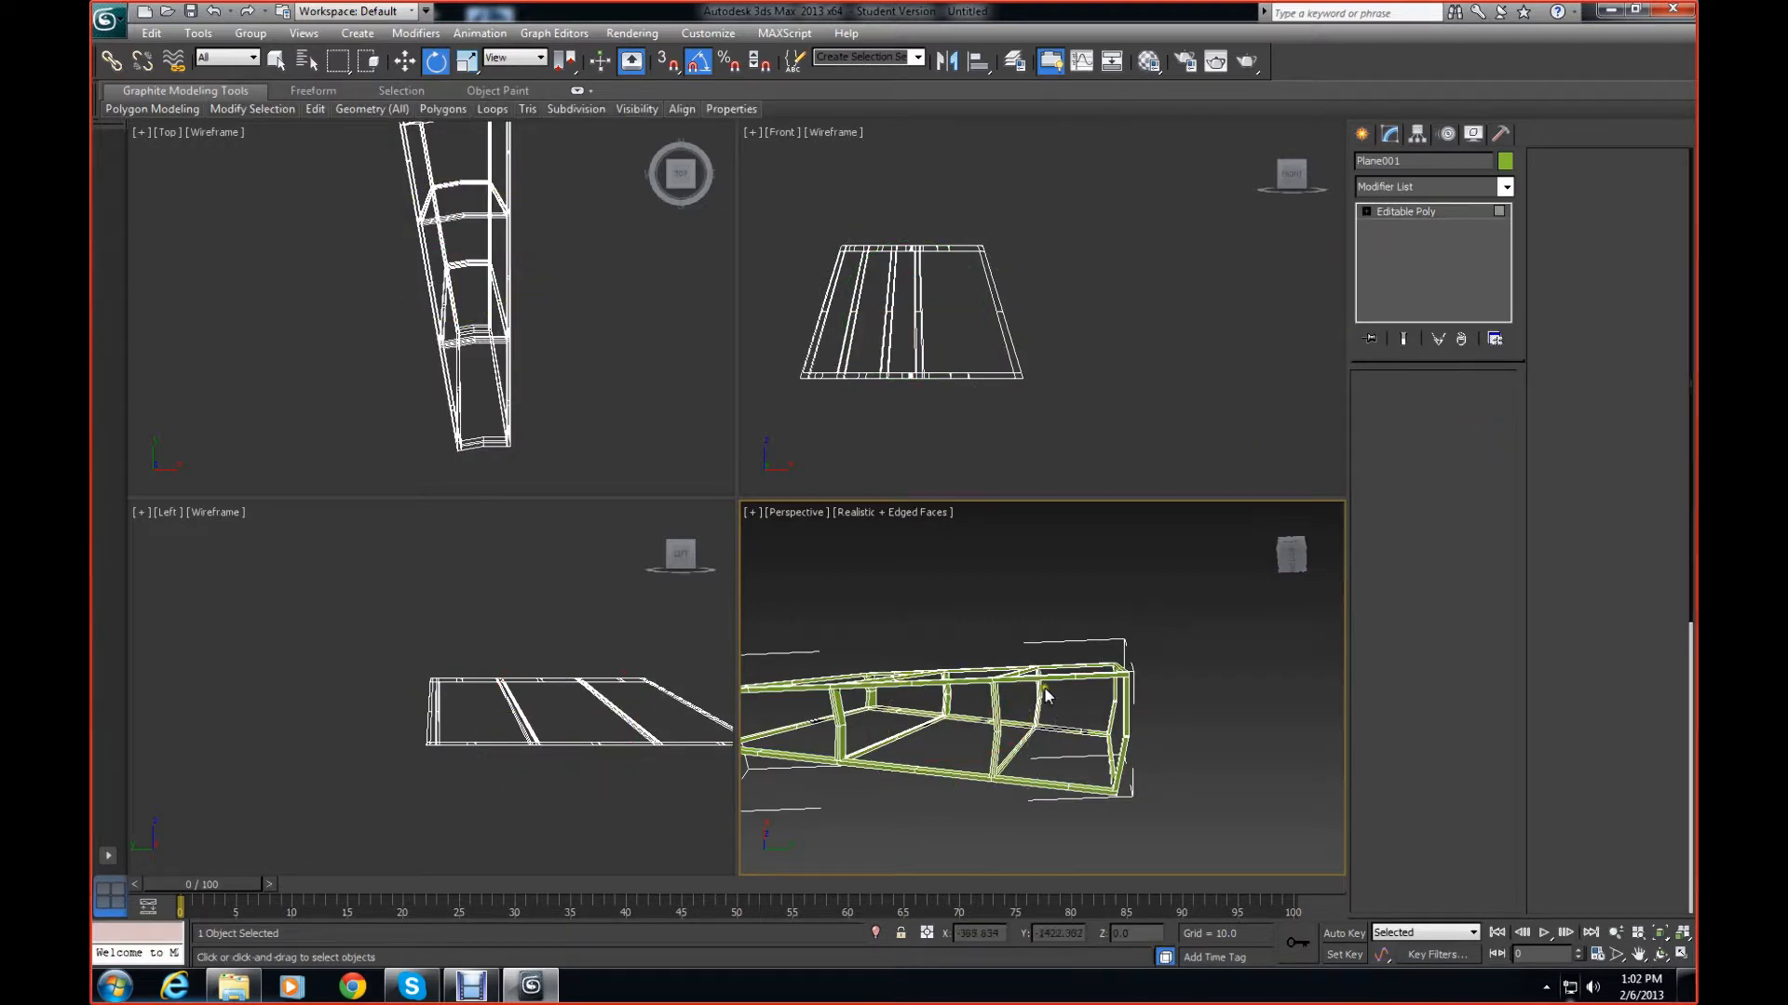
pyautogui.click(992, 710)
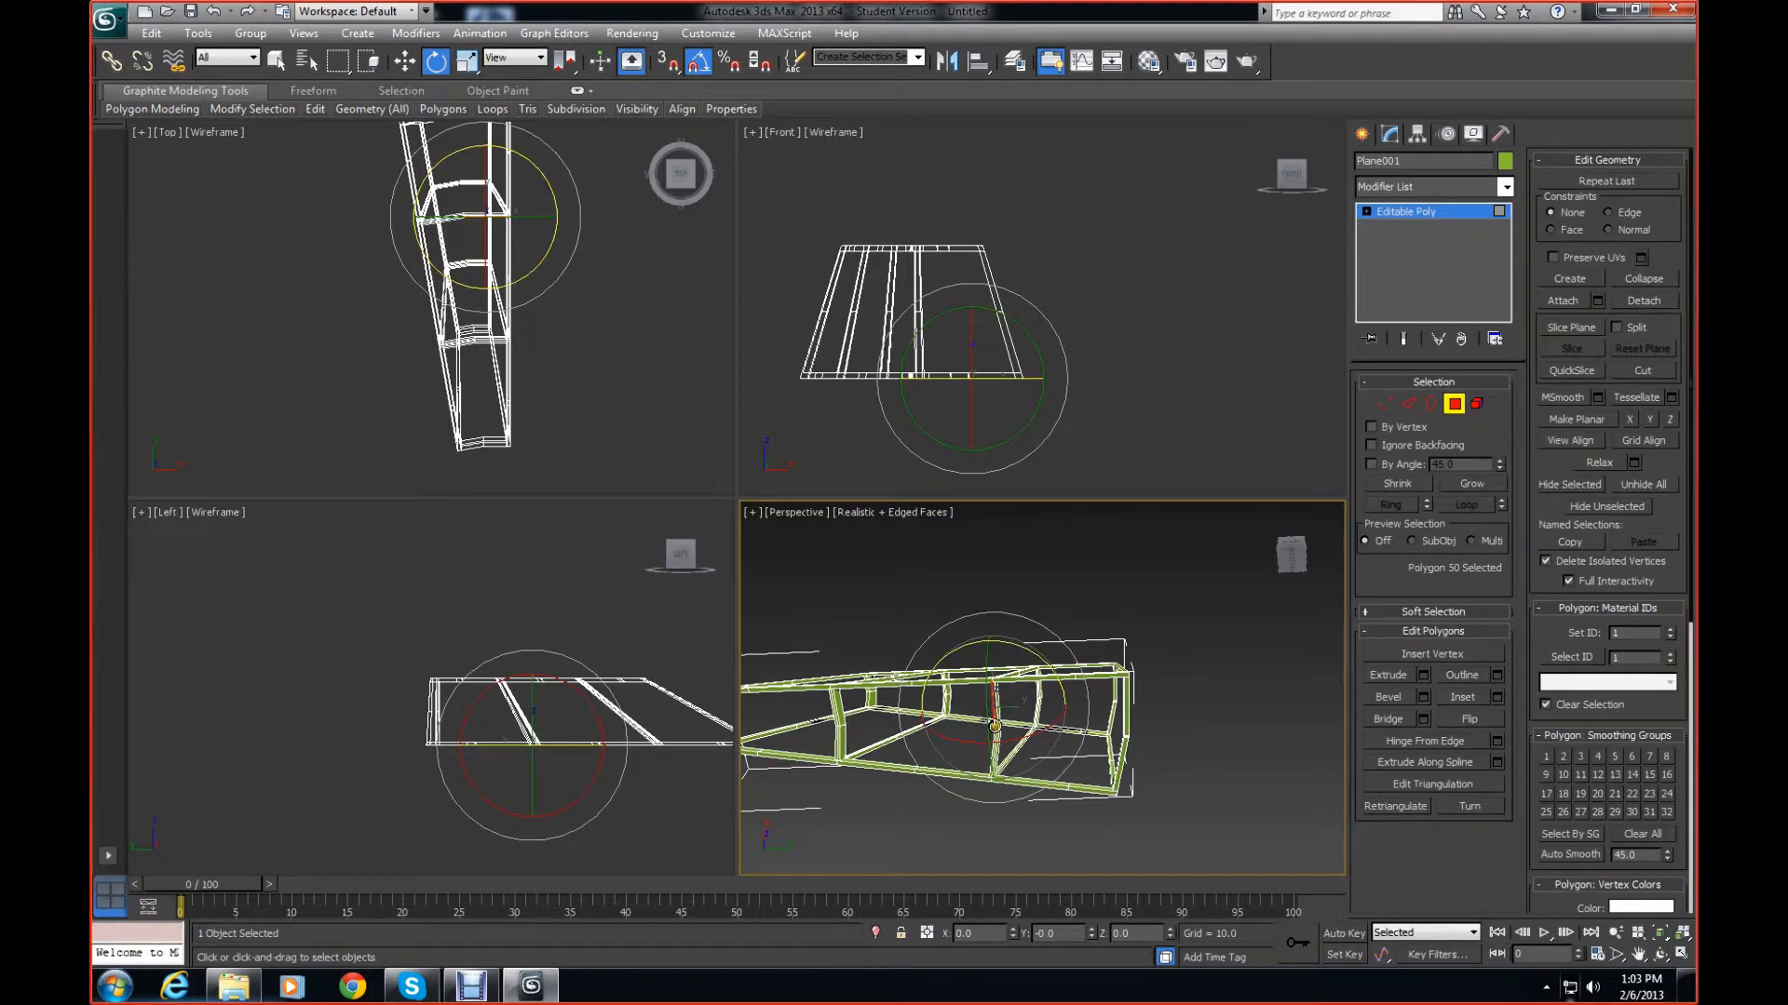
pyautogui.moveTo(1288, 569); pyautogui.dragTo(777, 510)
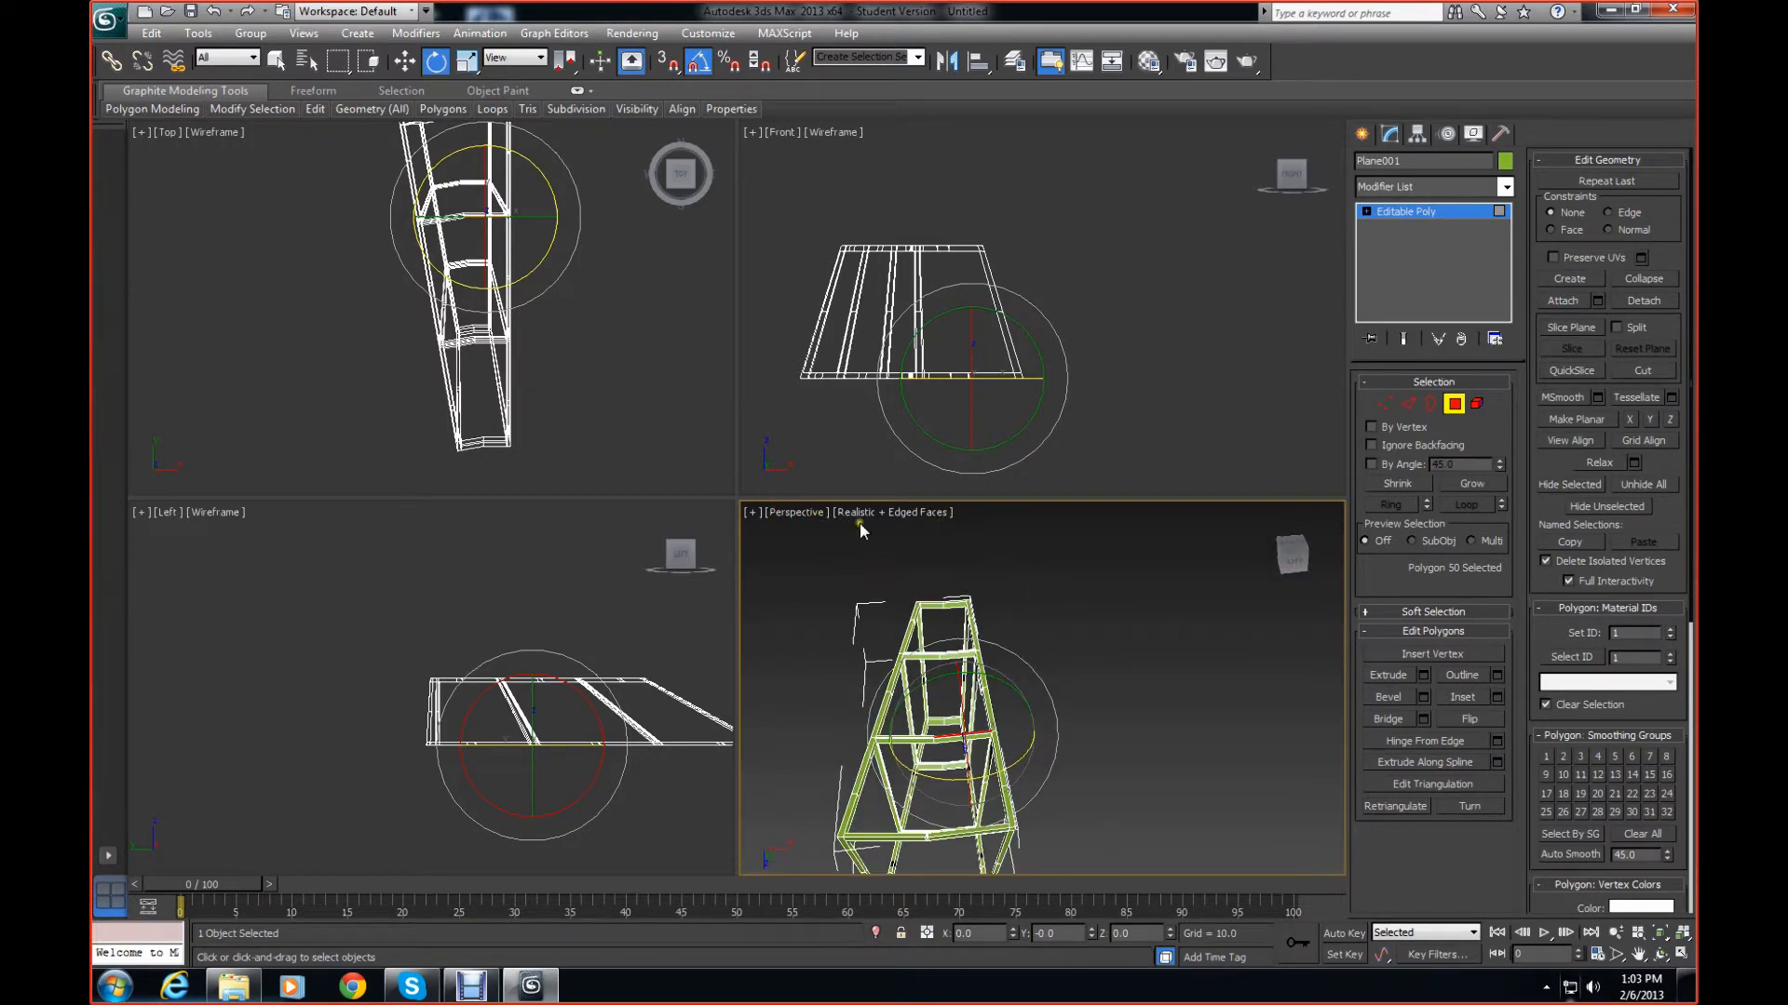
pyautogui.moveTo(604, 757); pyautogui.dragTo(518, 746, button='middle')
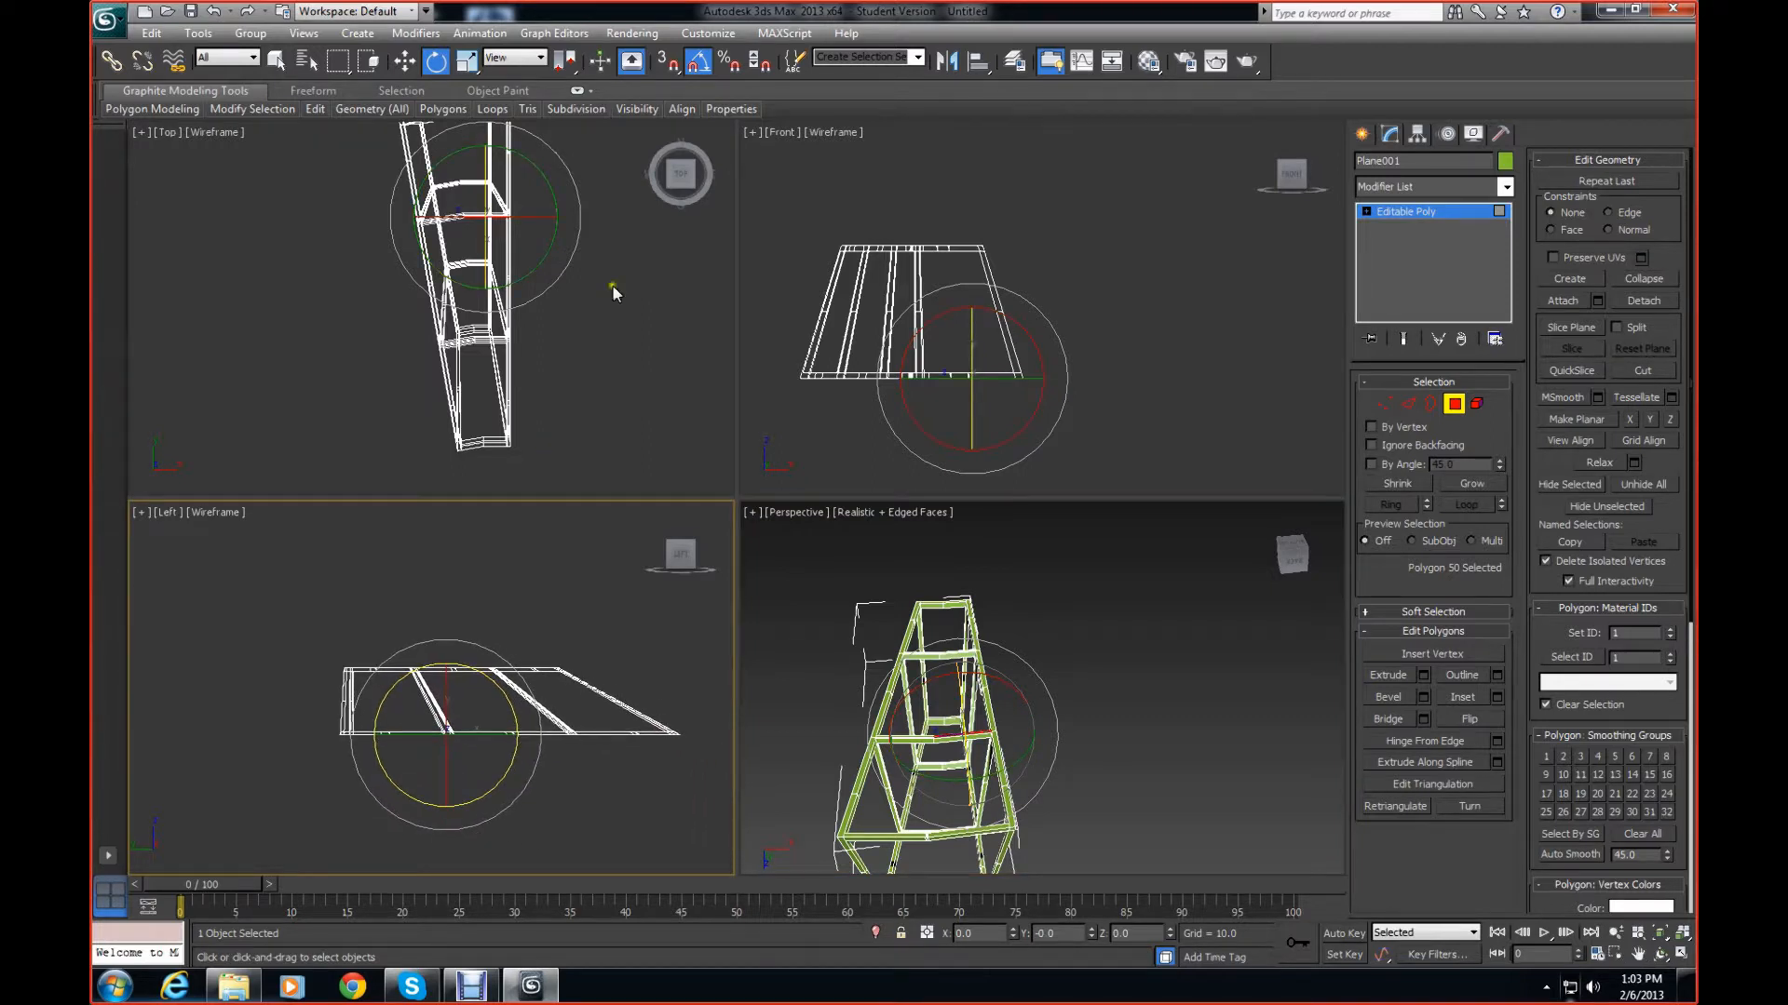
pyautogui.click(406, 62)
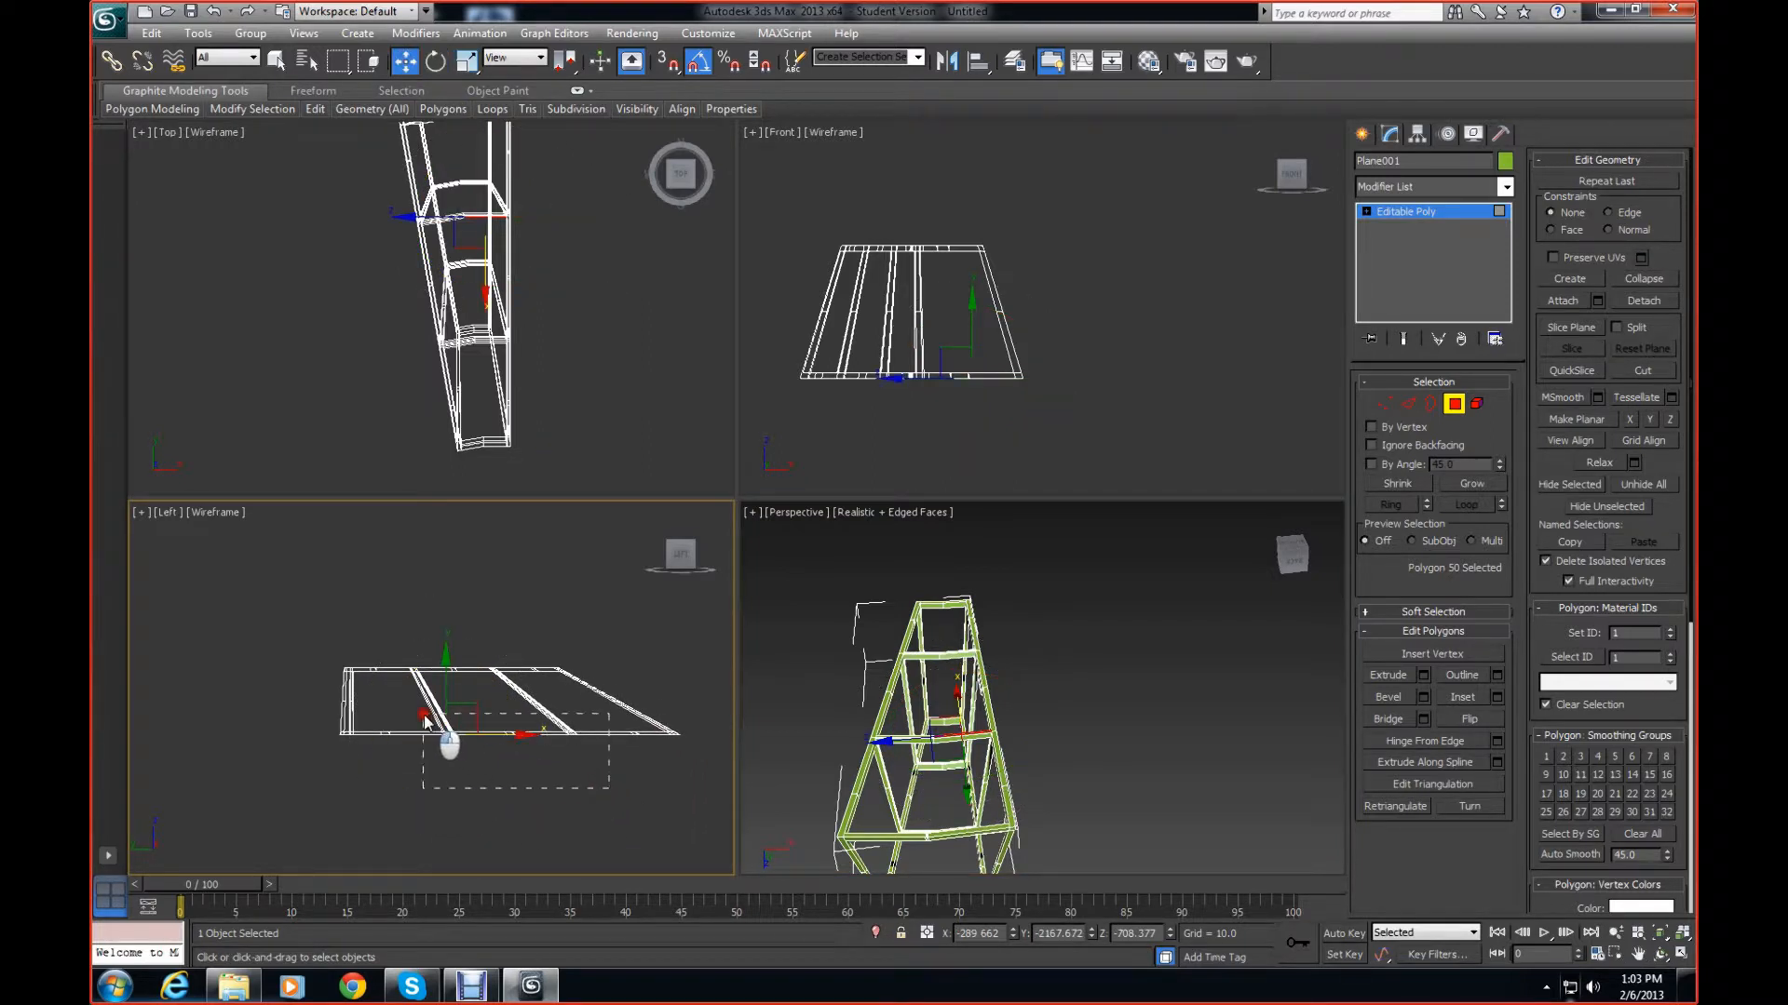
pyautogui.moveTo(425, 722); pyautogui.dragTo(452, 711)
pyautogui.keyDown('alt'); pyautogui.moveTo(435, 773); pyautogui.dragTo(615, 751); pyautogui.keyUp('alt')
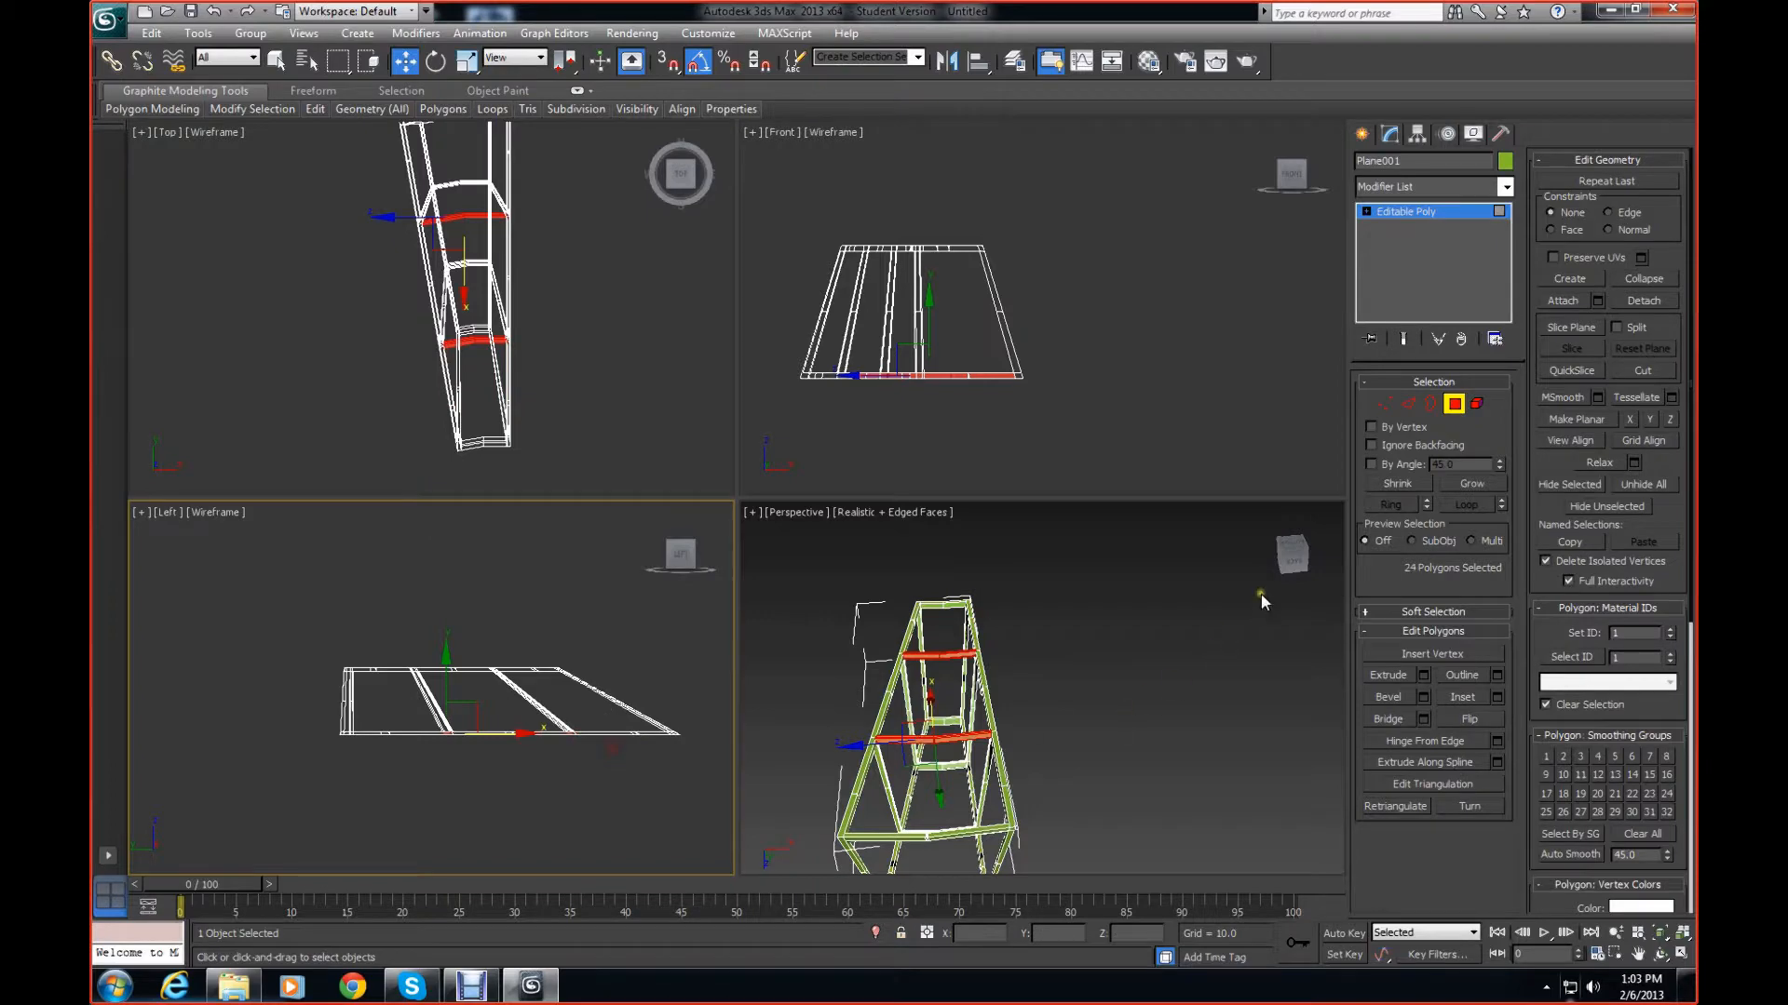
pyautogui.rightClick(1294, 571)
pyautogui.moveTo(1295, 571); pyautogui.dragTo(1178, 801)
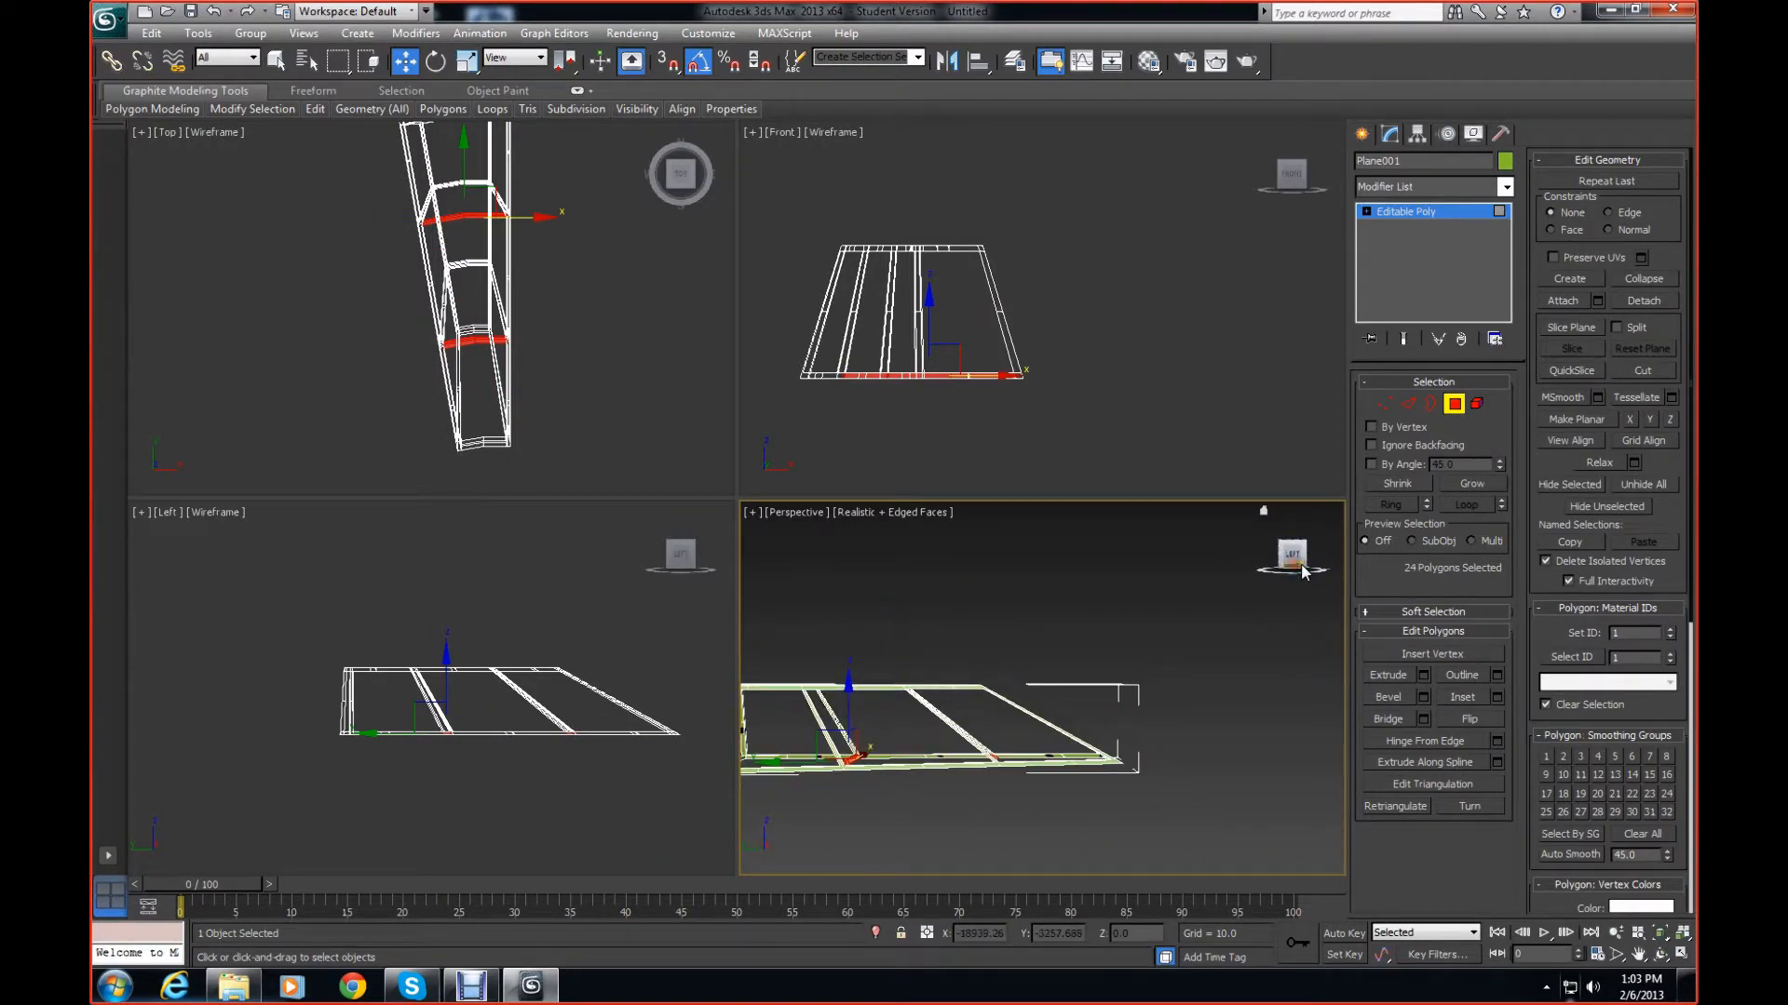
pyautogui.hotkey('ctrl', 'd')
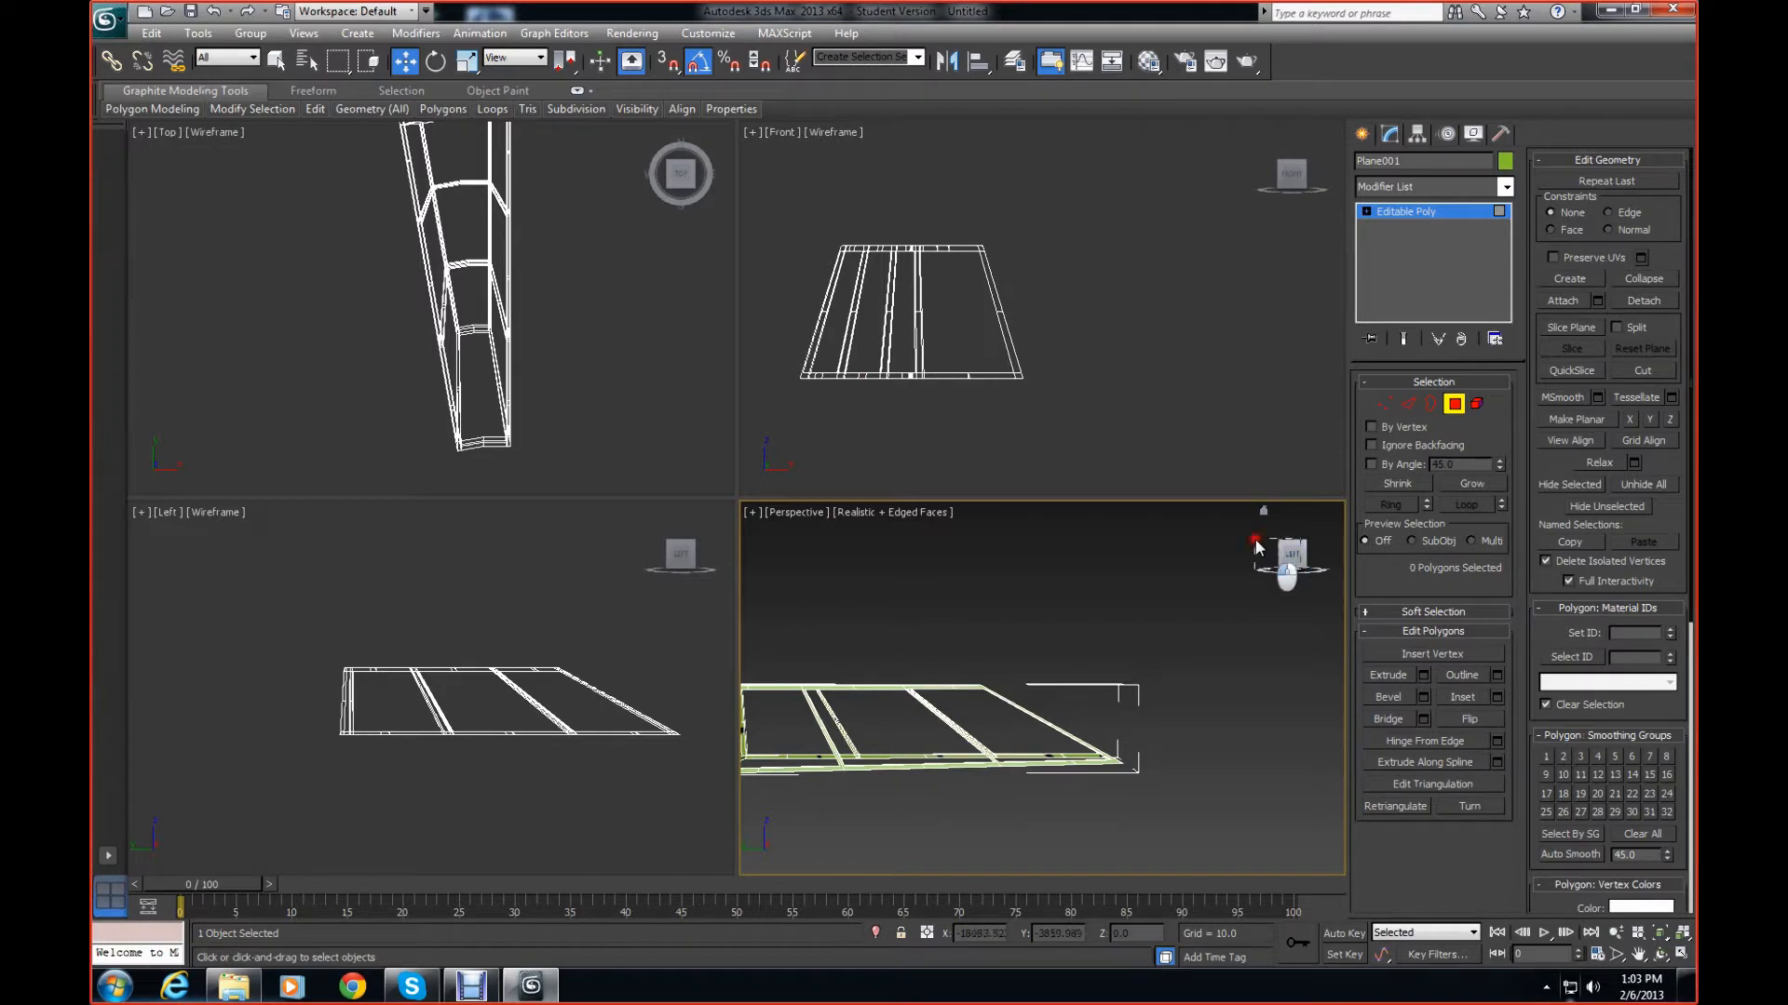
# Select the open borders left where the underside crossbars met the rails and cap them
pyautogui.moveTo(1282, 559); pyautogui.dragTo(1081, 689)
pyautogui.scroll(10, 1081, 690)
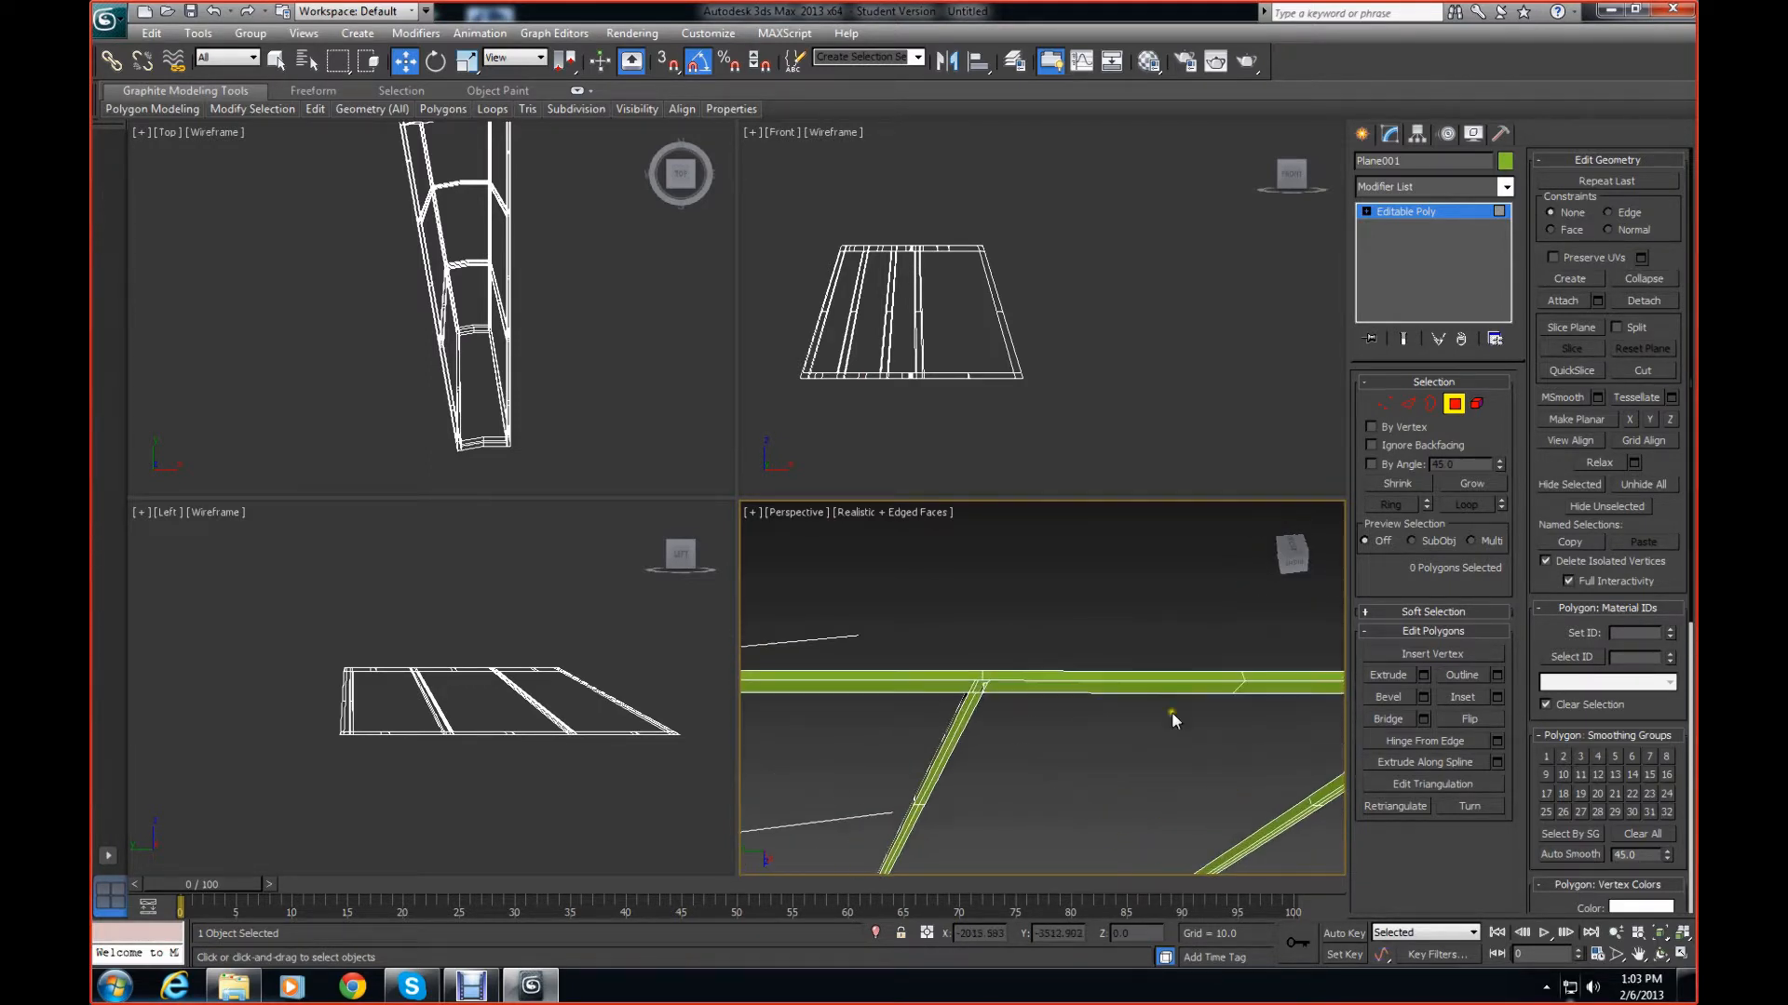
pyautogui.scroll(4, 1124, 718)
pyautogui.moveTo(1063, 713); pyautogui.dragTo(1243, 737, button='middle')
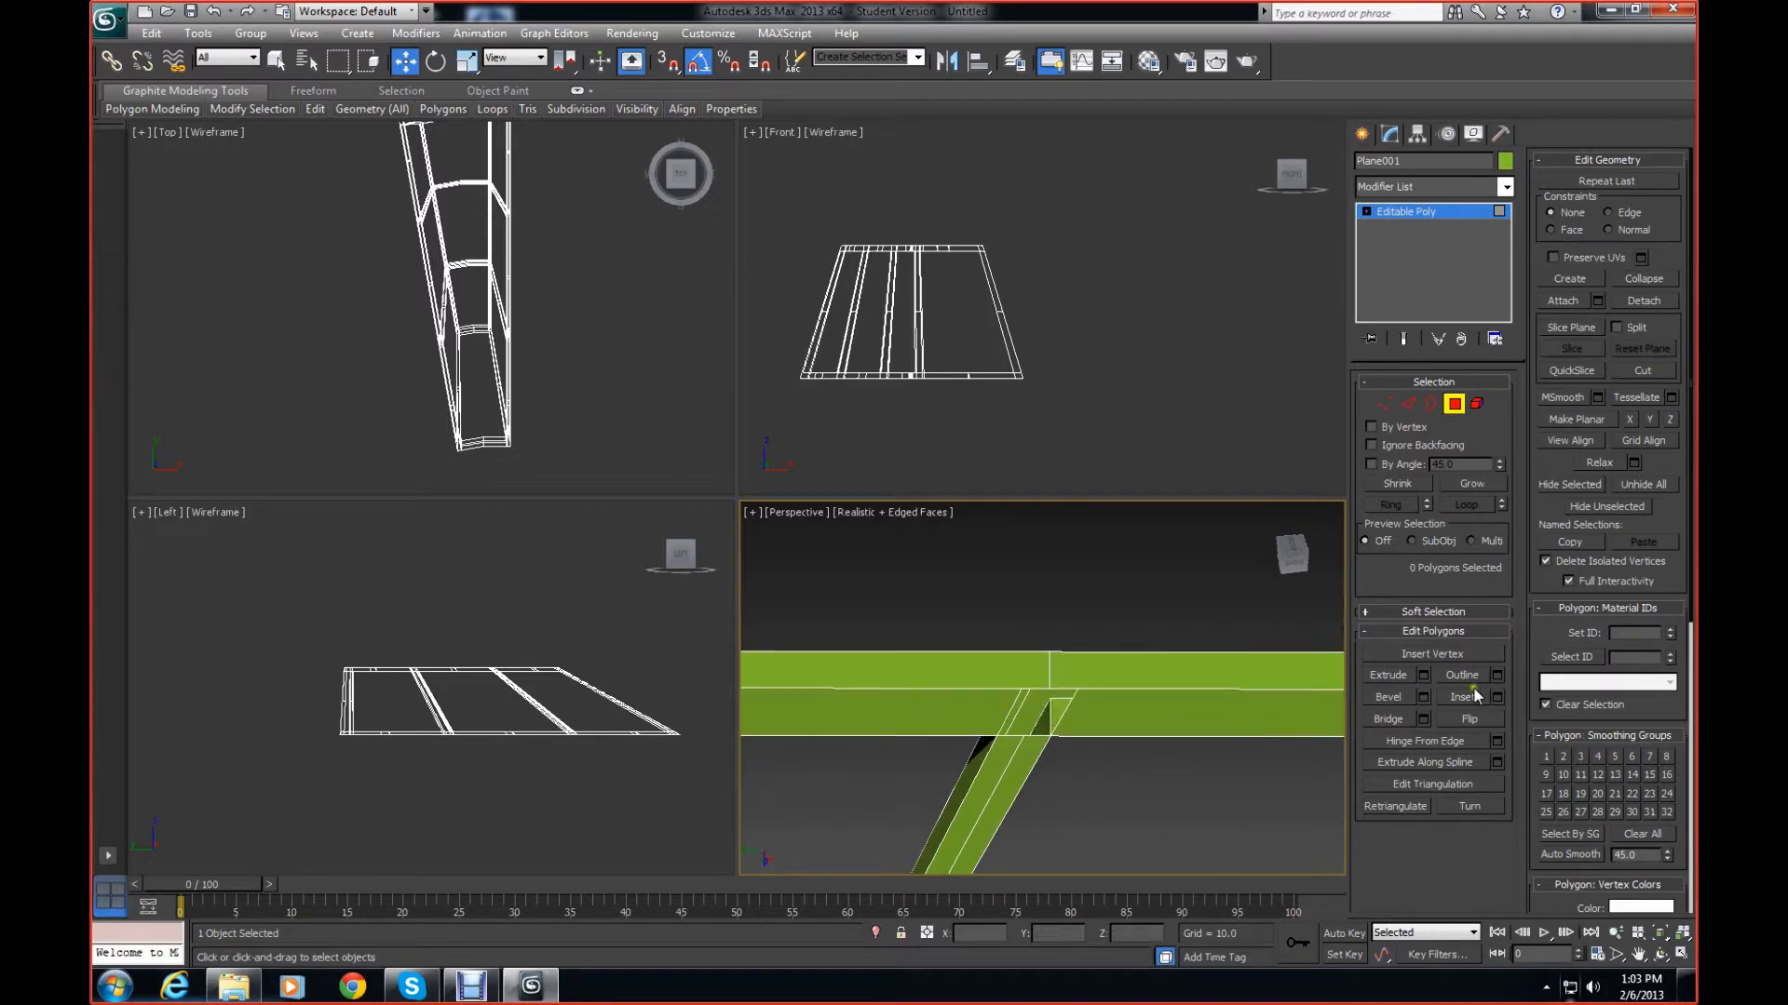
pyautogui.click(1431, 405)
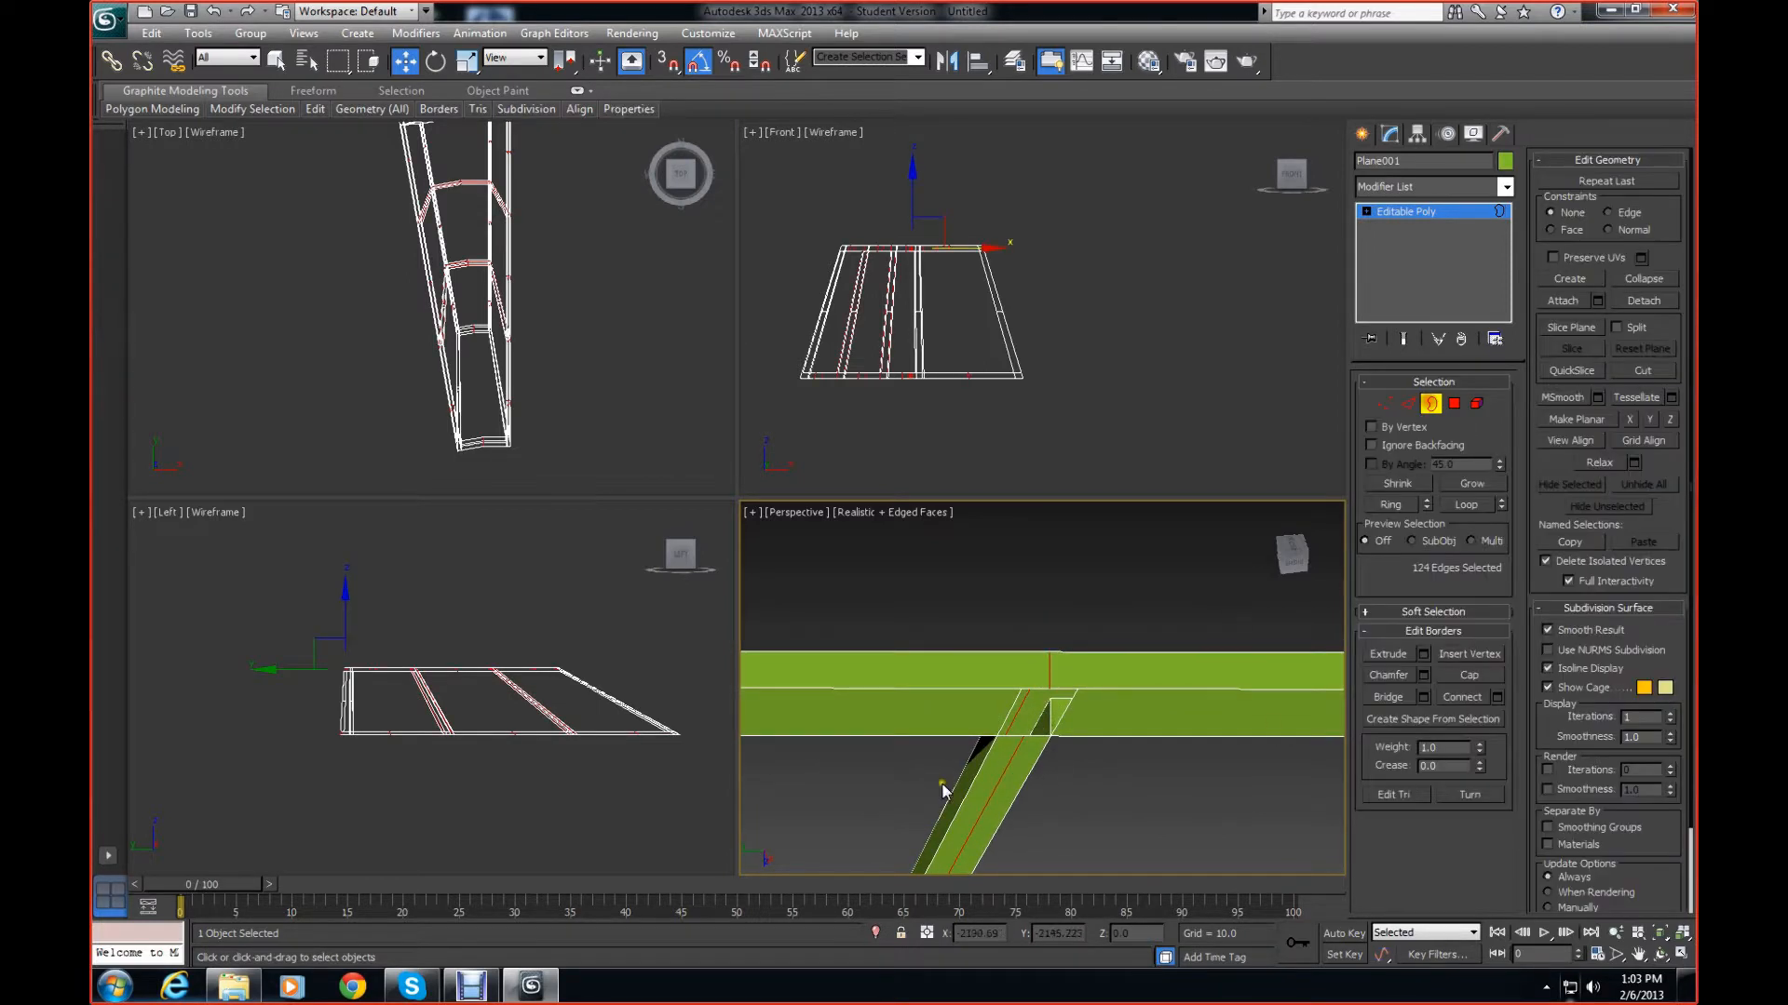
pyautogui.click(1043, 689)
pyautogui.scroll(-8, 1111, 687)
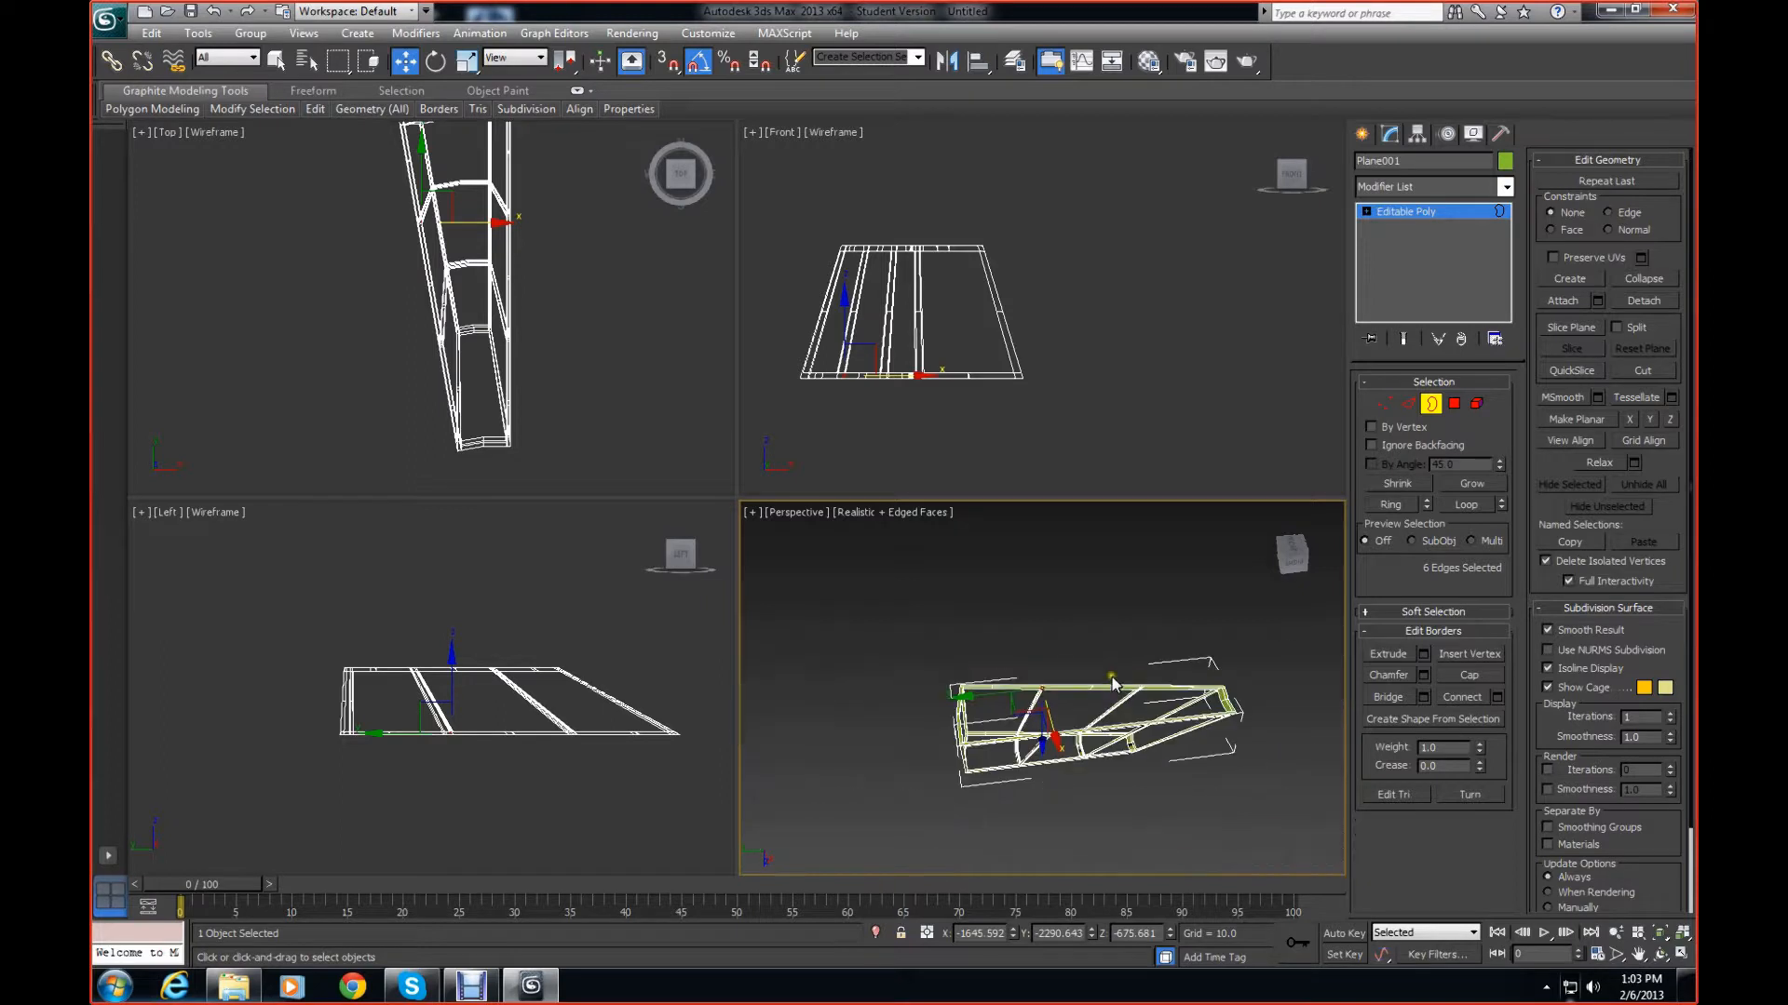
pyautogui.moveTo(364, 636); pyautogui.dragTo(786, 900)
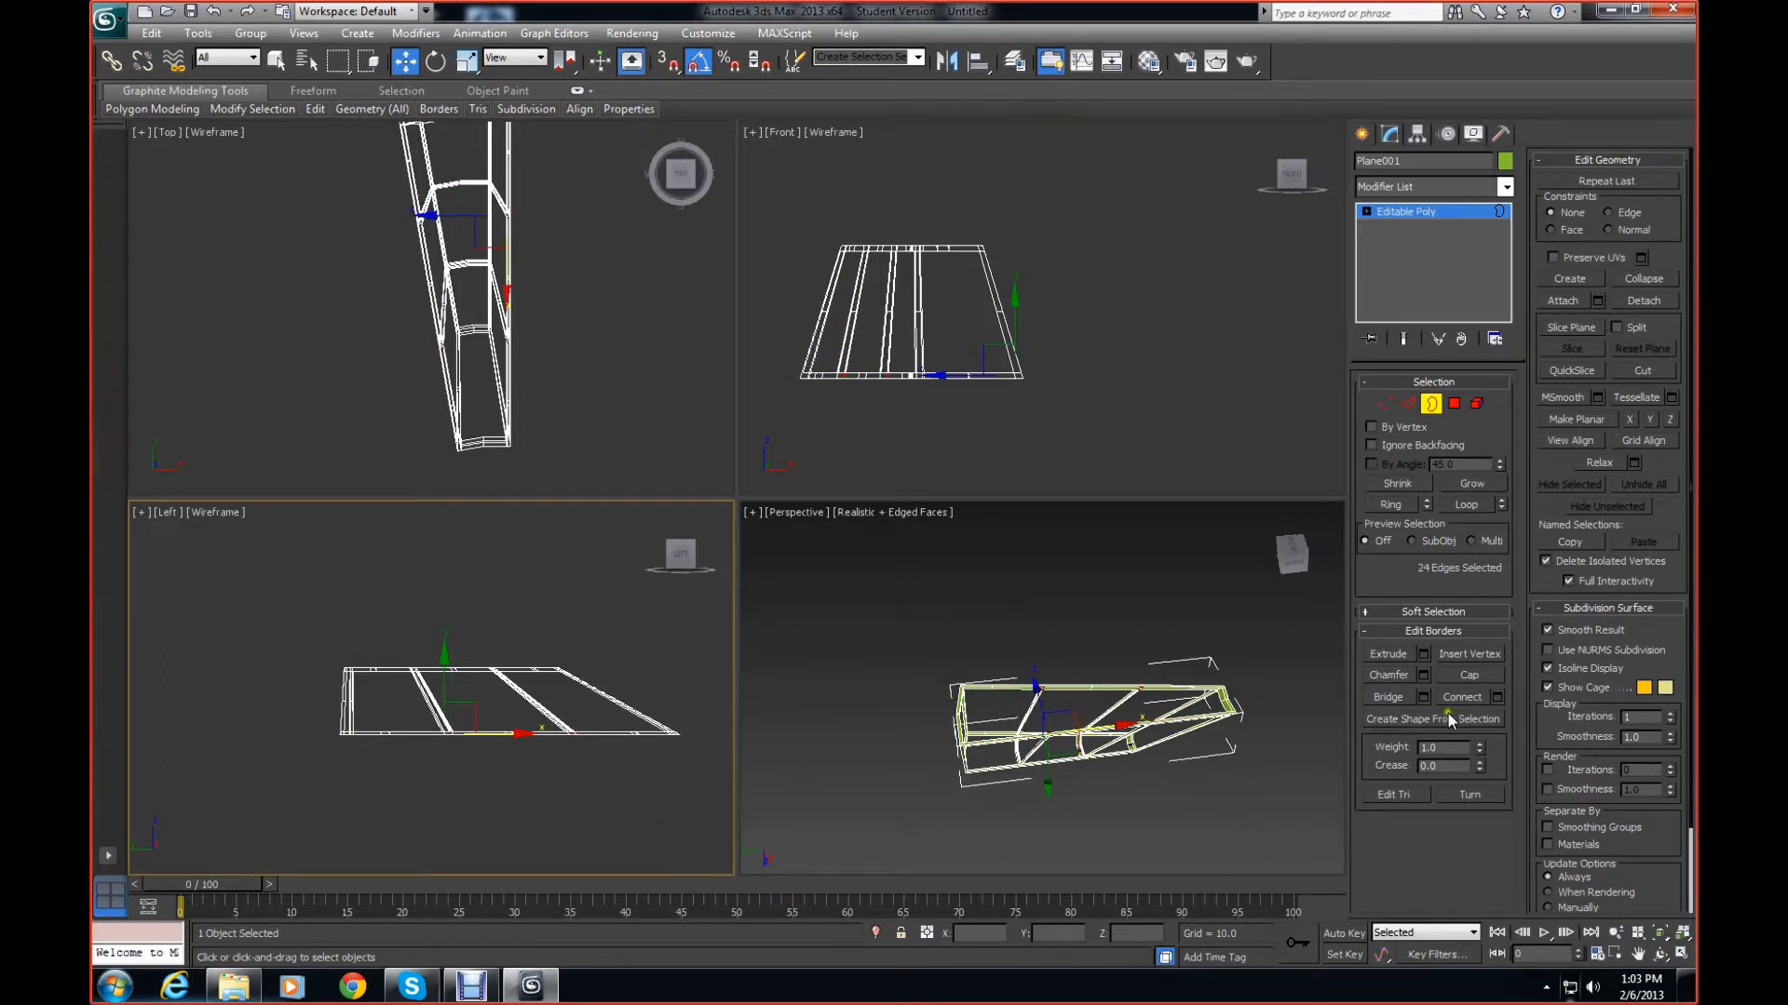
pyautogui.scroll(10, 1141, 757)
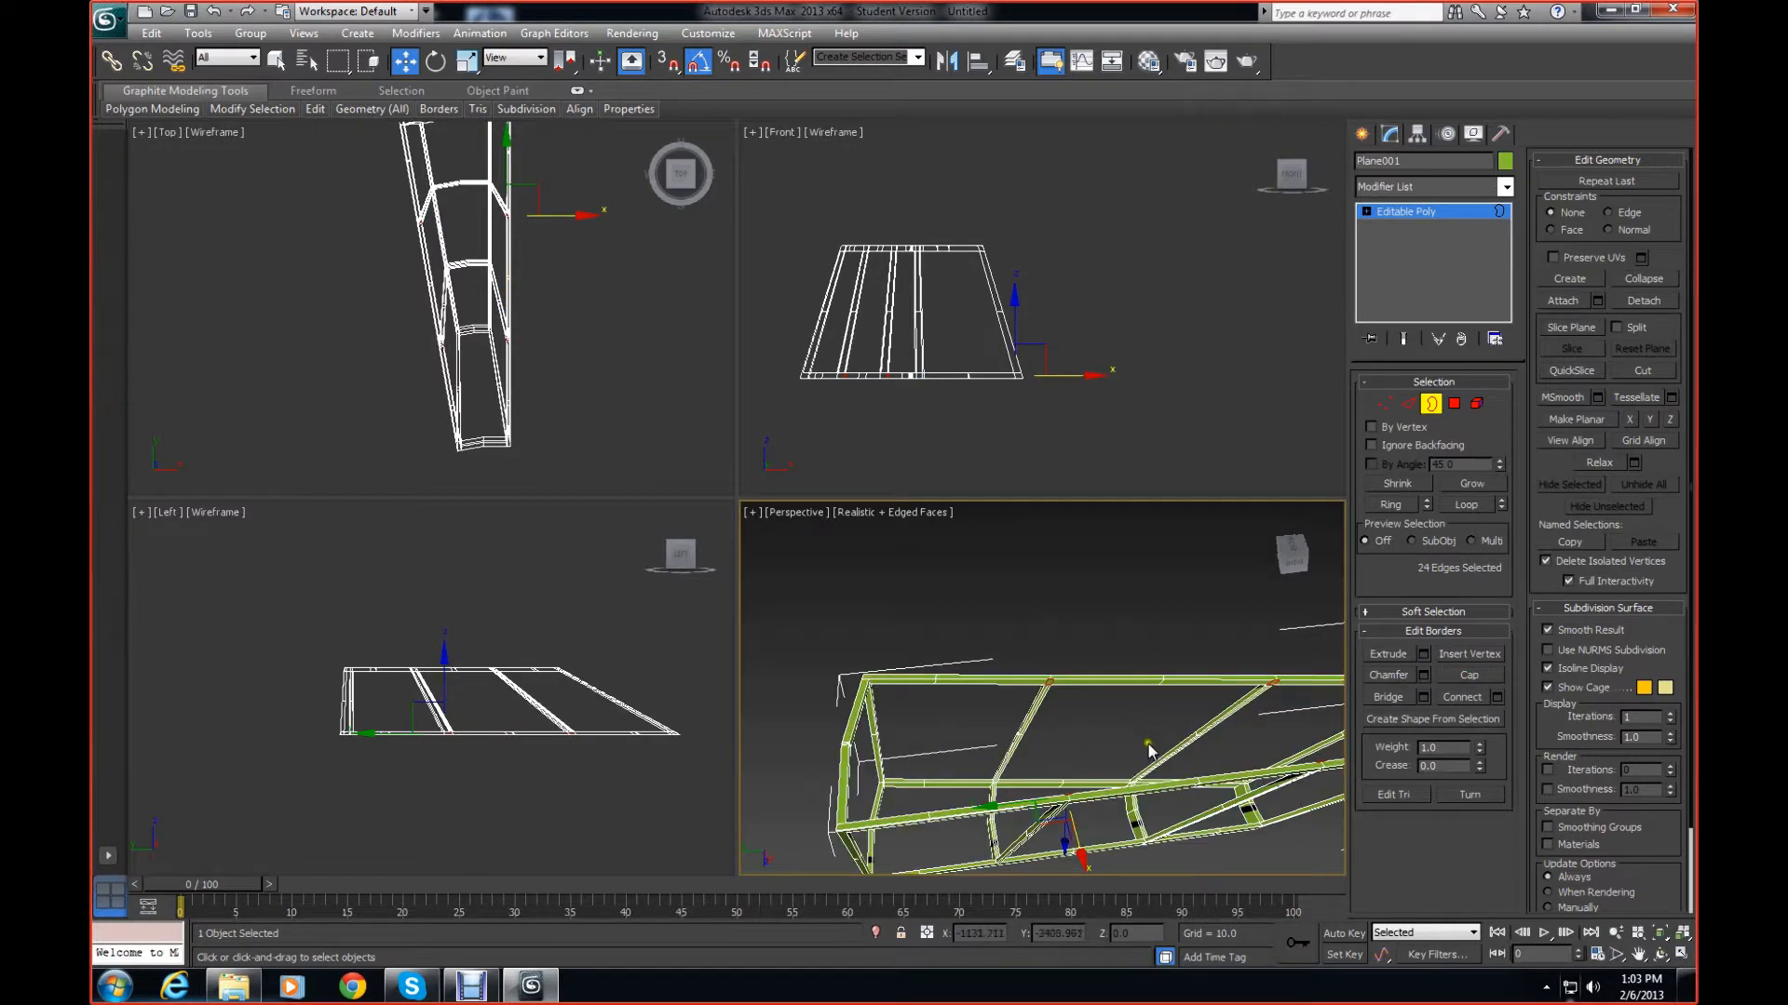
# Remove the lengthwise middle edge from a slanted strut next to a capped rail joint, together with its unneeded vertices
pyautogui.moveTo(1299, 570); pyautogui.dragTo(1297, 645)
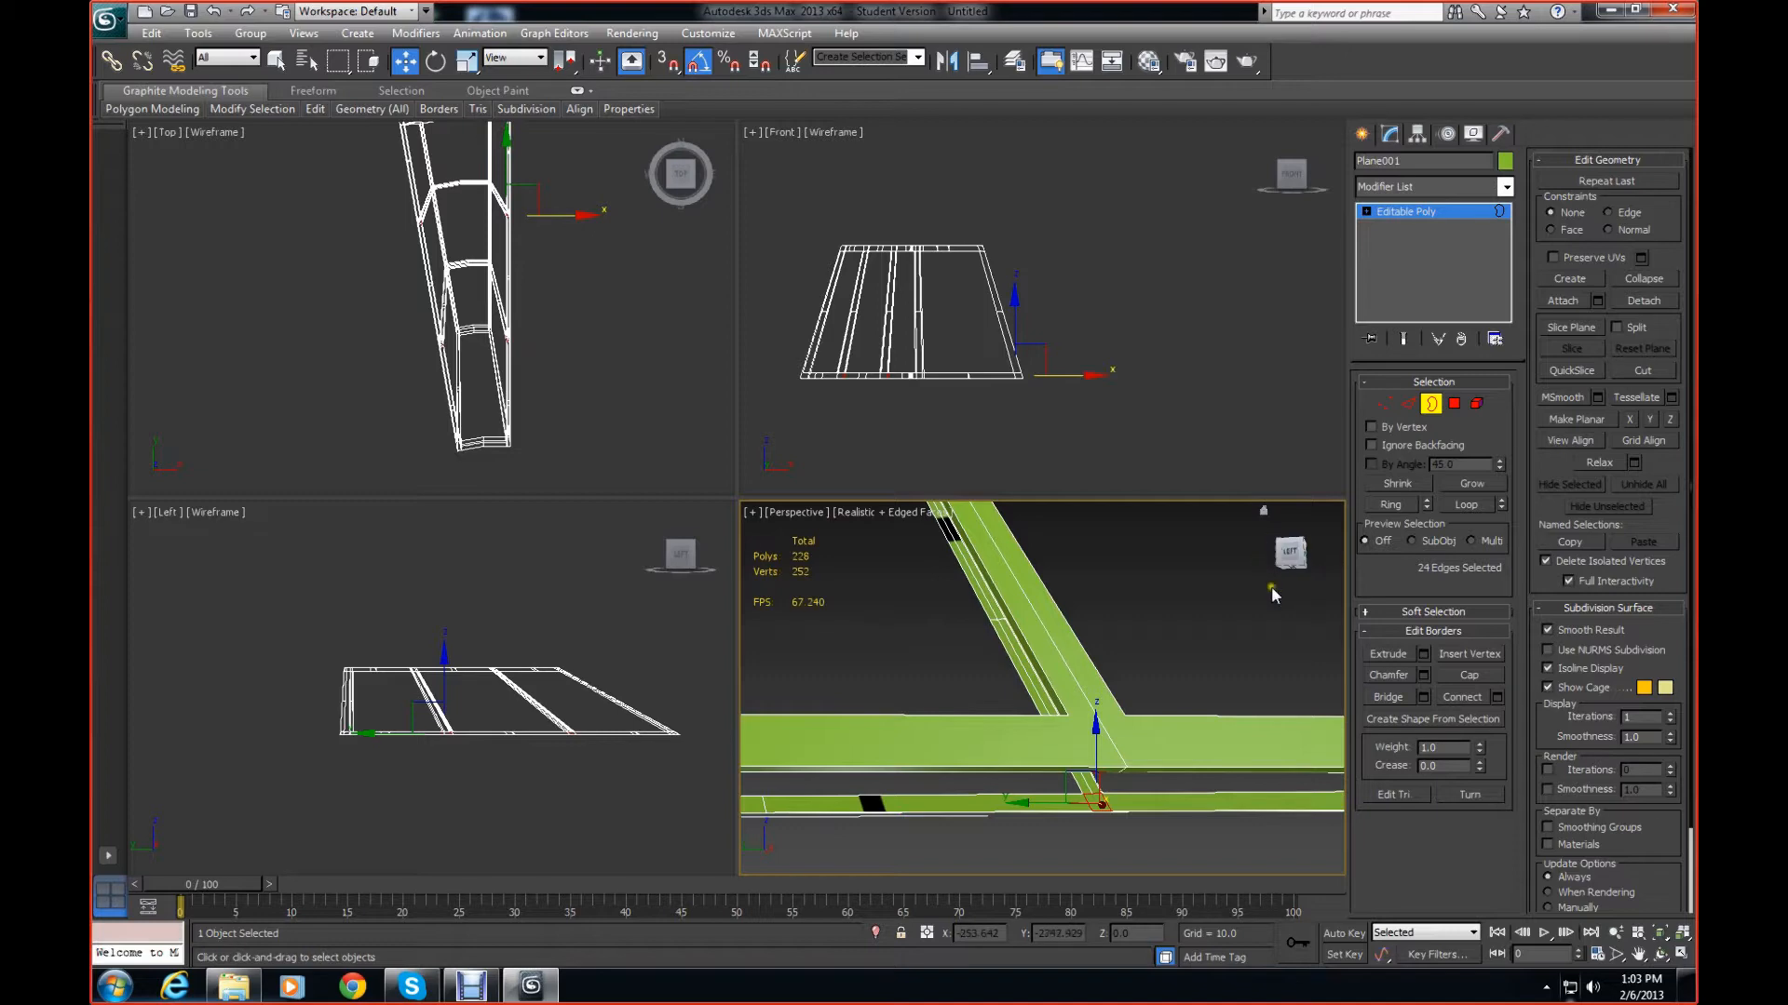
pyautogui.moveTo(1278, 566); pyautogui.dragTo(1142, 529)
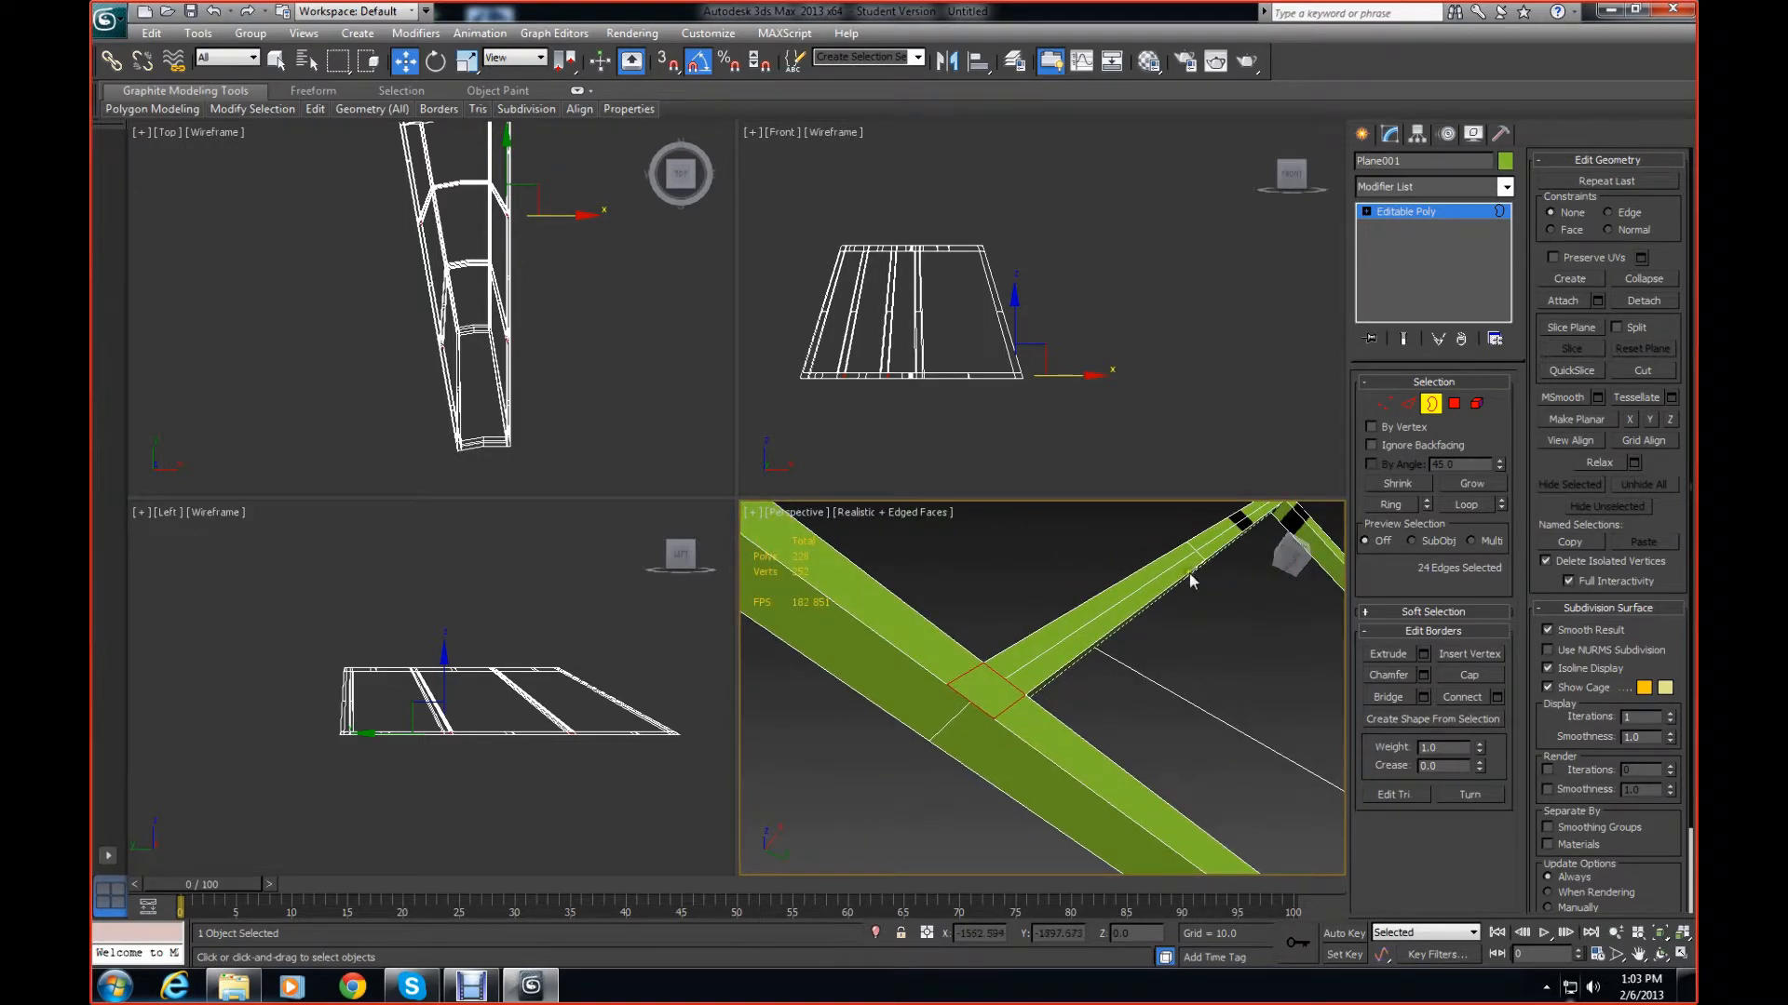
pyautogui.click(1408, 403)
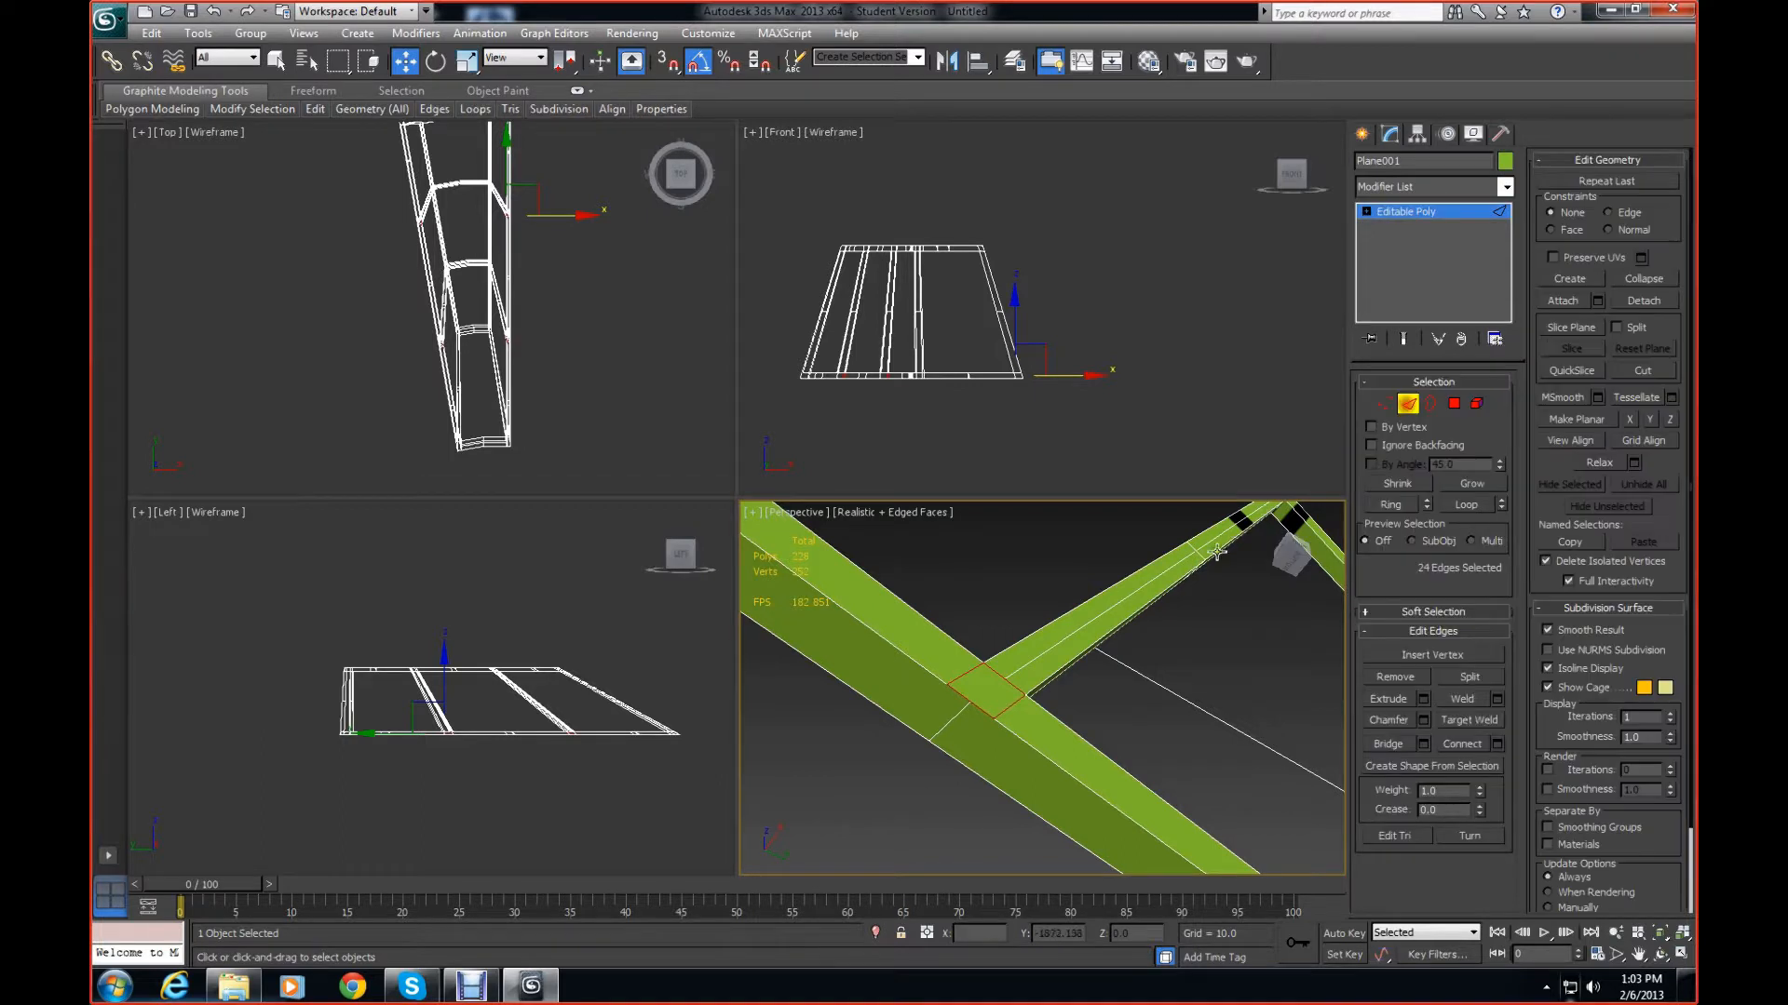
pyautogui.click(1138, 583)
pyautogui.click(1156, 578)
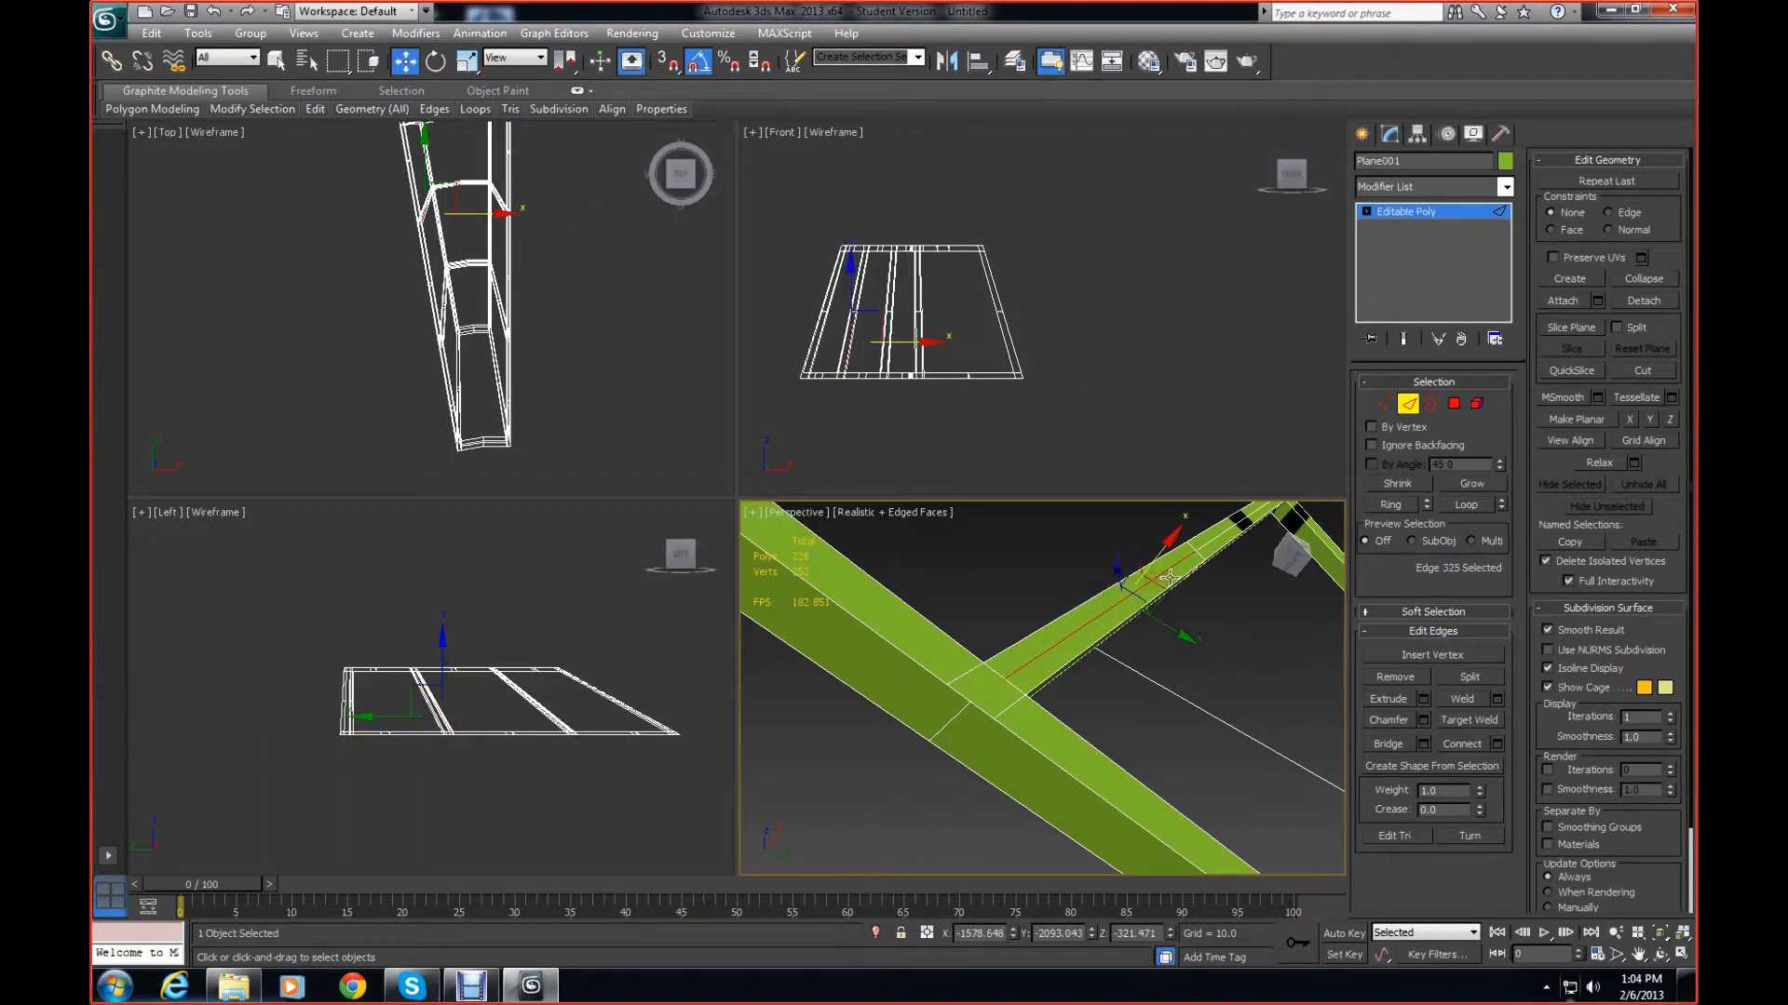
pyautogui.hotkey('ctrl', 'BackSpace')
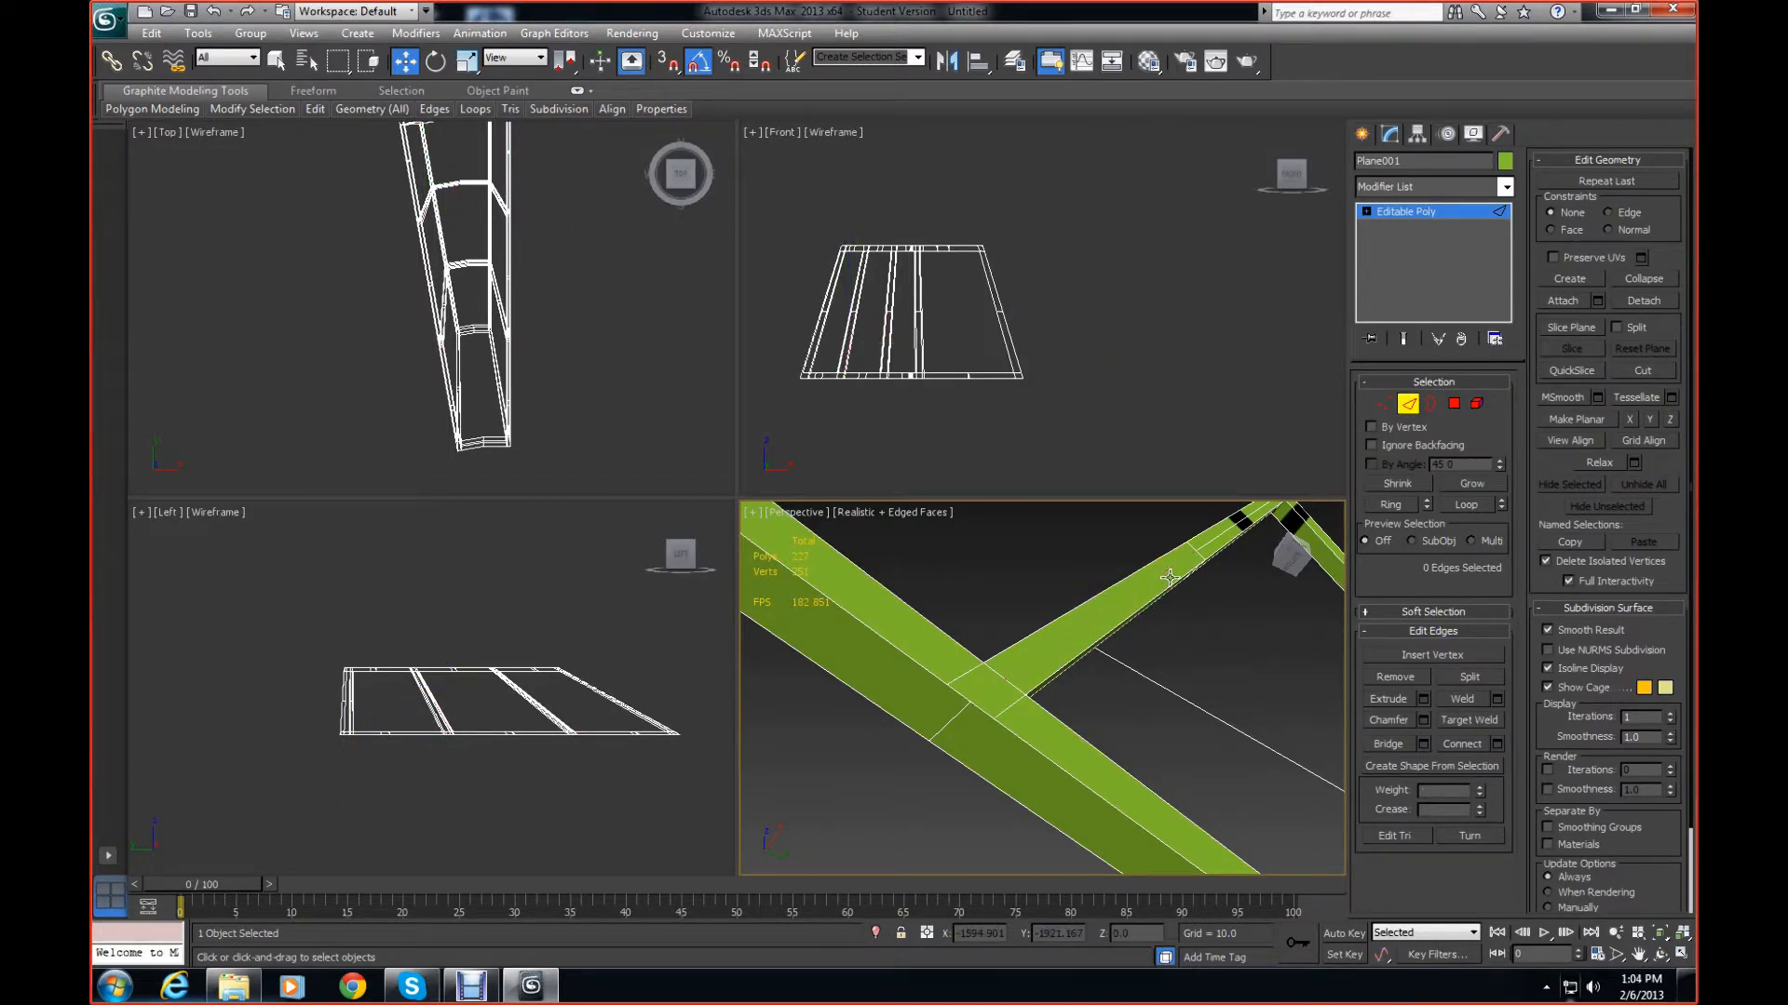
pyautogui.moveTo(1287, 674); pyautogui.dragTo(1178, 750, button='middle')
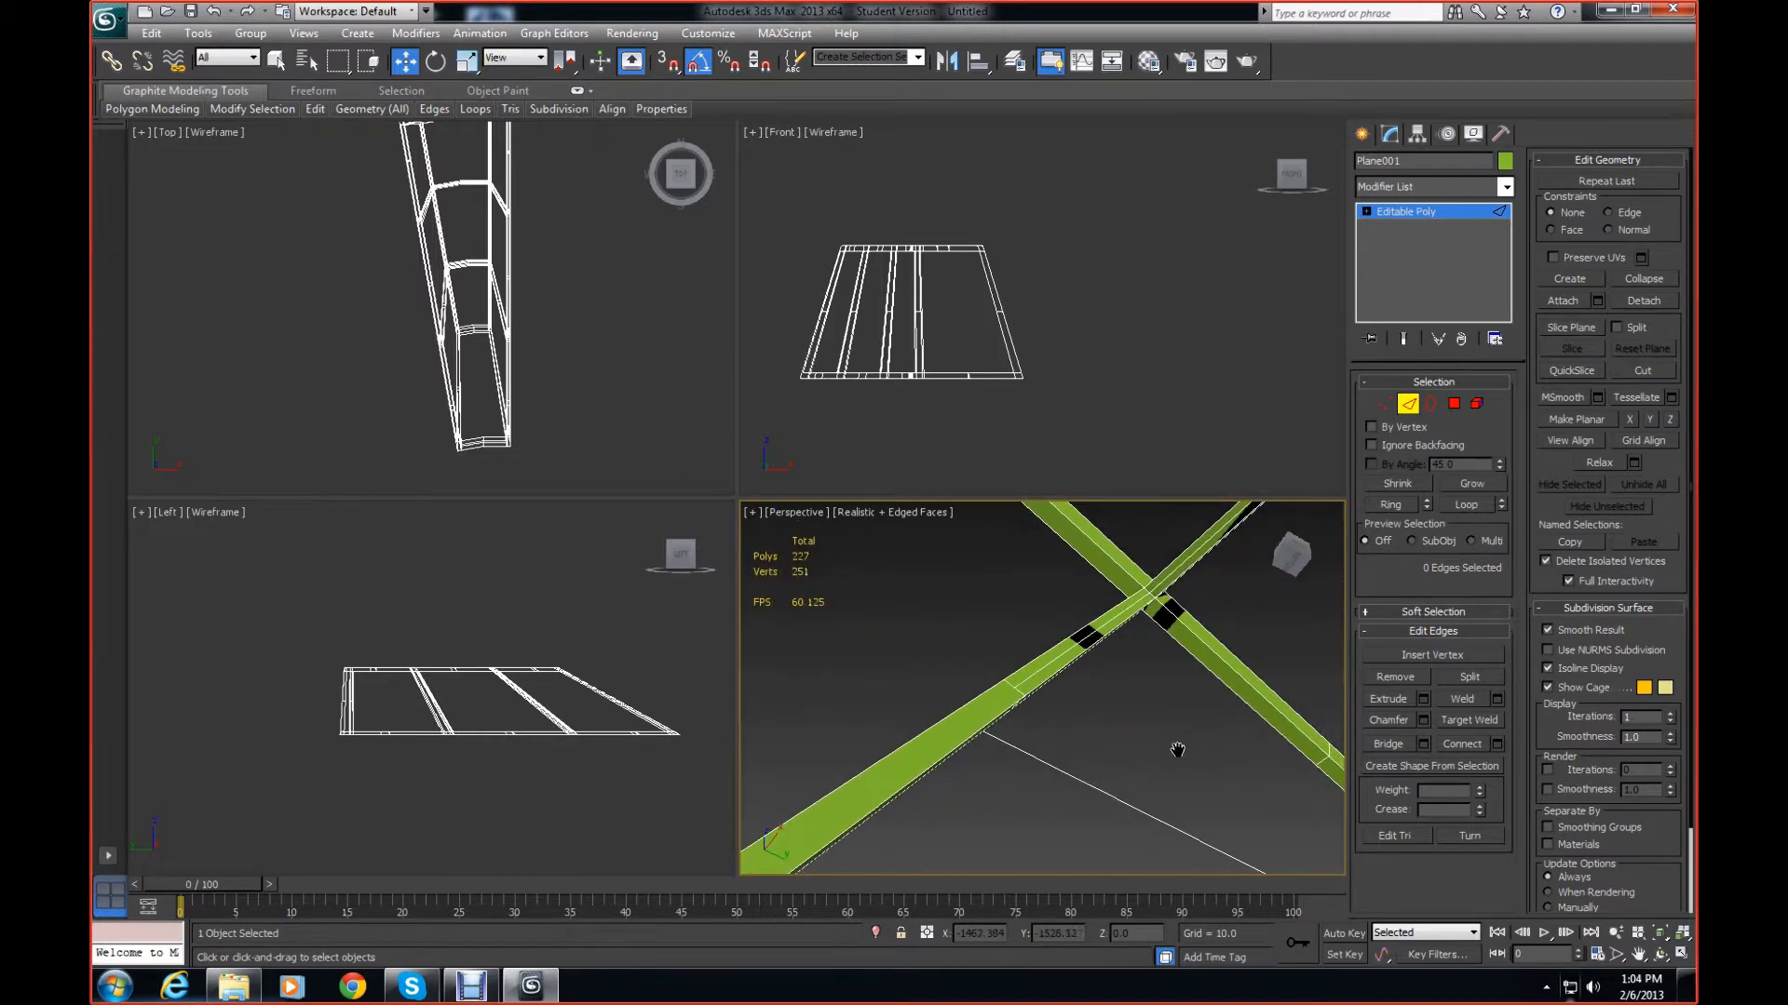
# Remove the lengthwise middle edge between the two capped spots at the rail joint, with its vertices, and set the perspective view to Shaded
pyautogui.click(1065, 654)
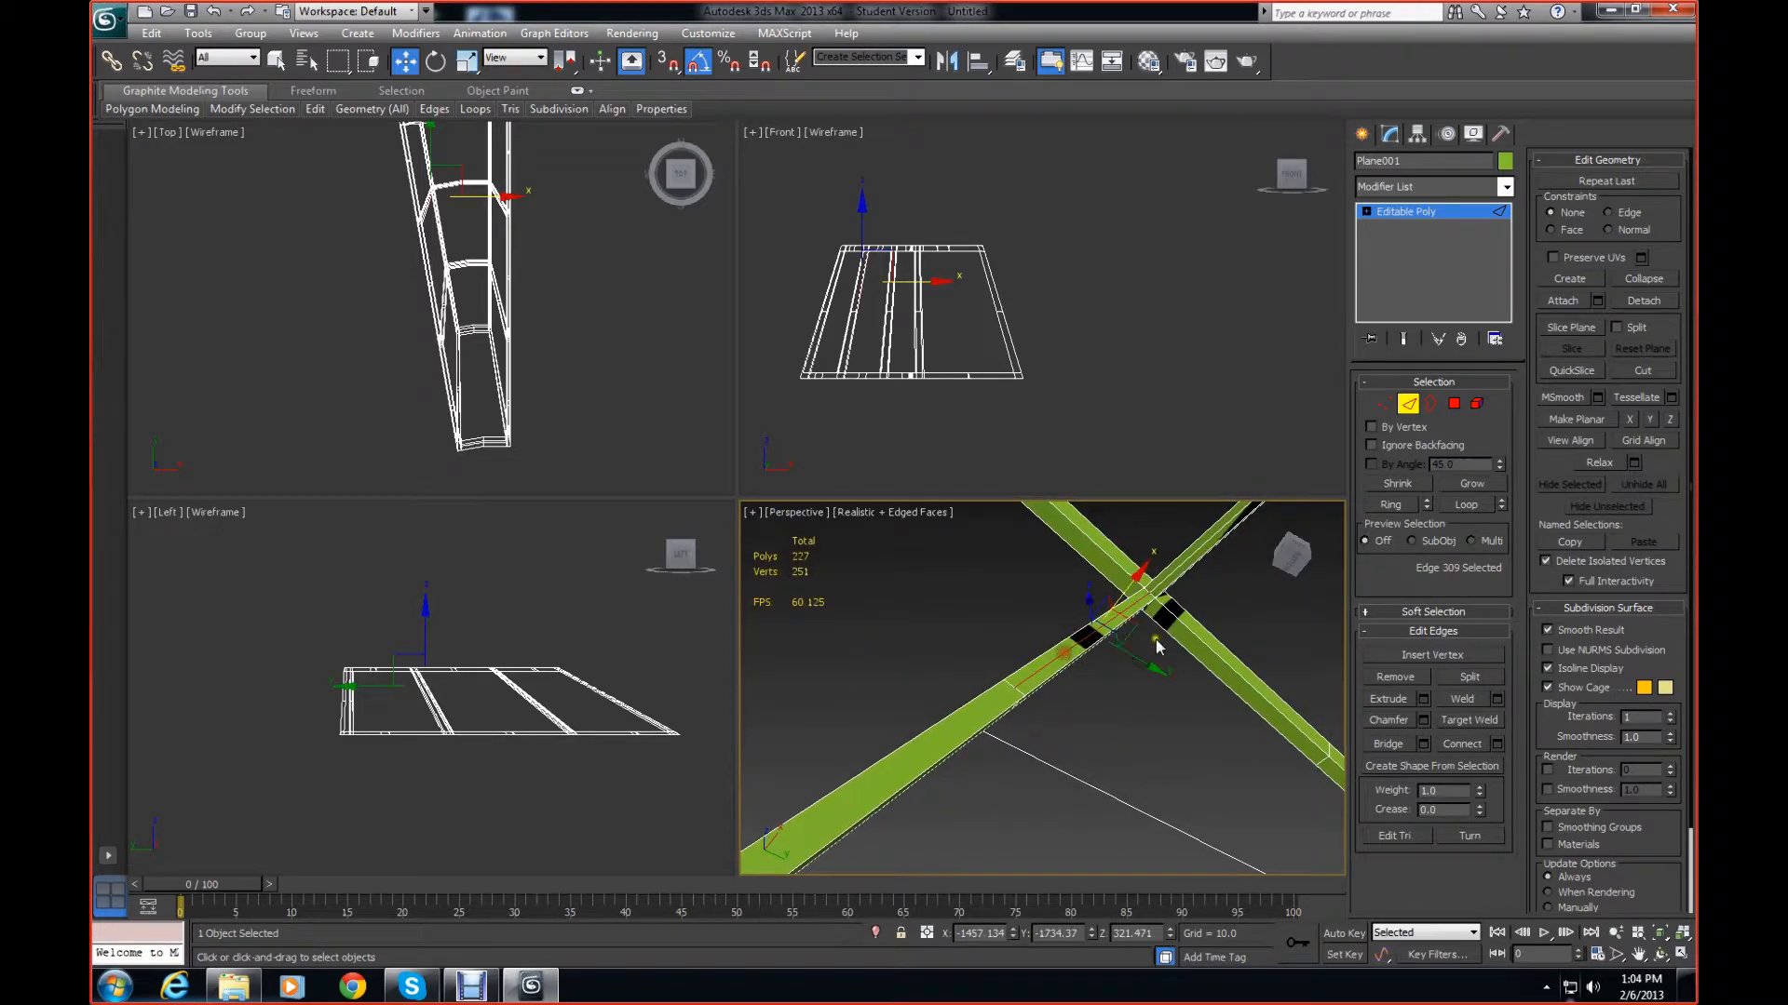
pyautogui.hotkey('ctrl', 'BackSpace')
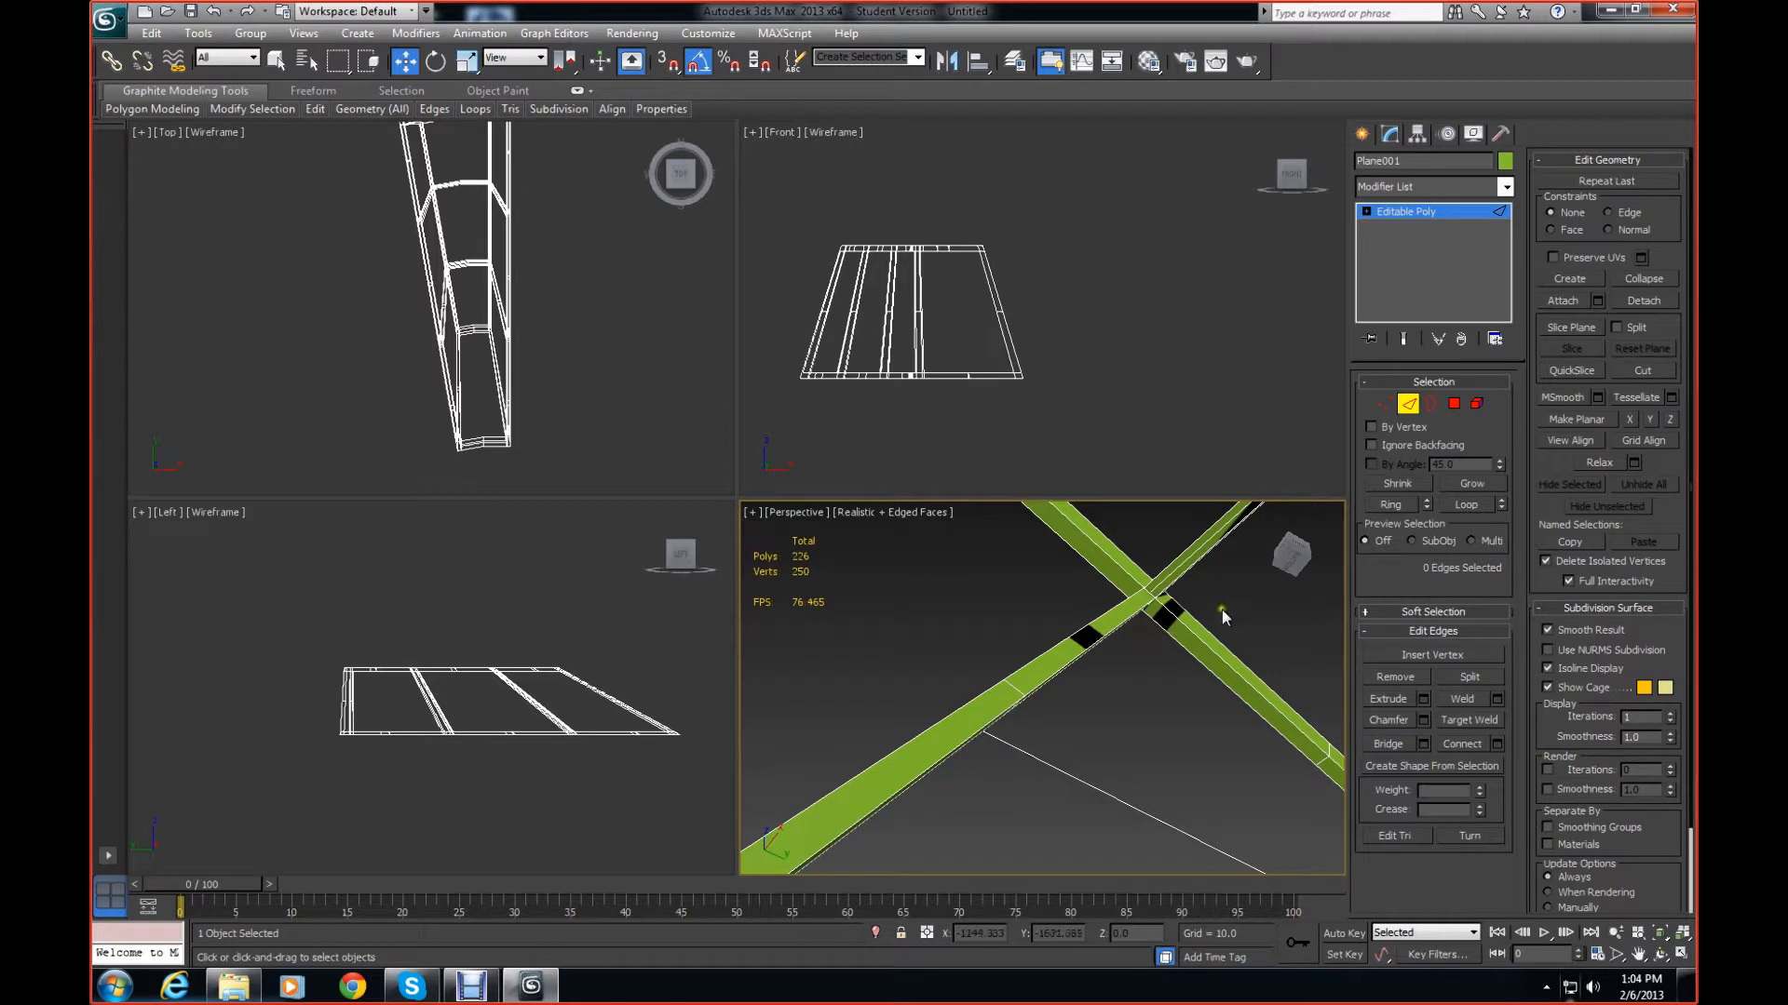
pyautogui.moveTo(1224, 616); pyautogui.dragTo(1184, 645, button='middle')
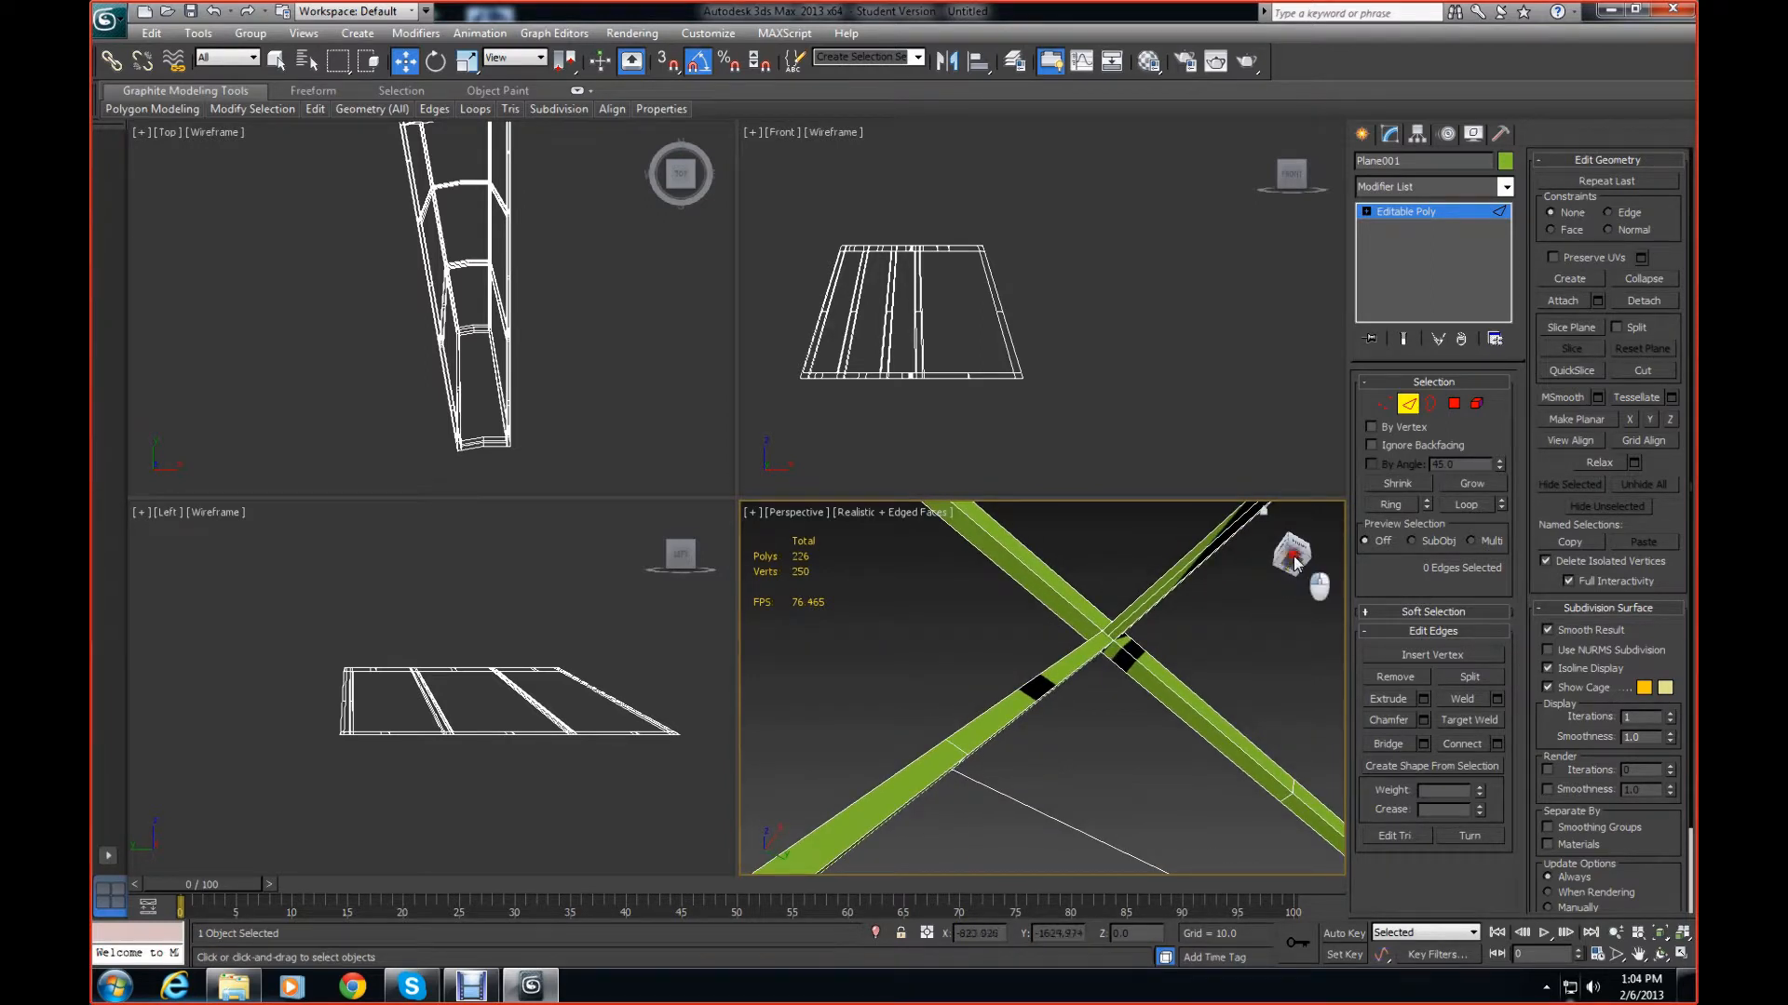
pyautogui.moveTo(1296, 559)
pyautogui.mouseDown()
pyautogui.moveTo(1317, 565)
pyautogui.moveTo(1287, 557)
pyautogui.mouseUp()
pyautogui.click(848, 520)
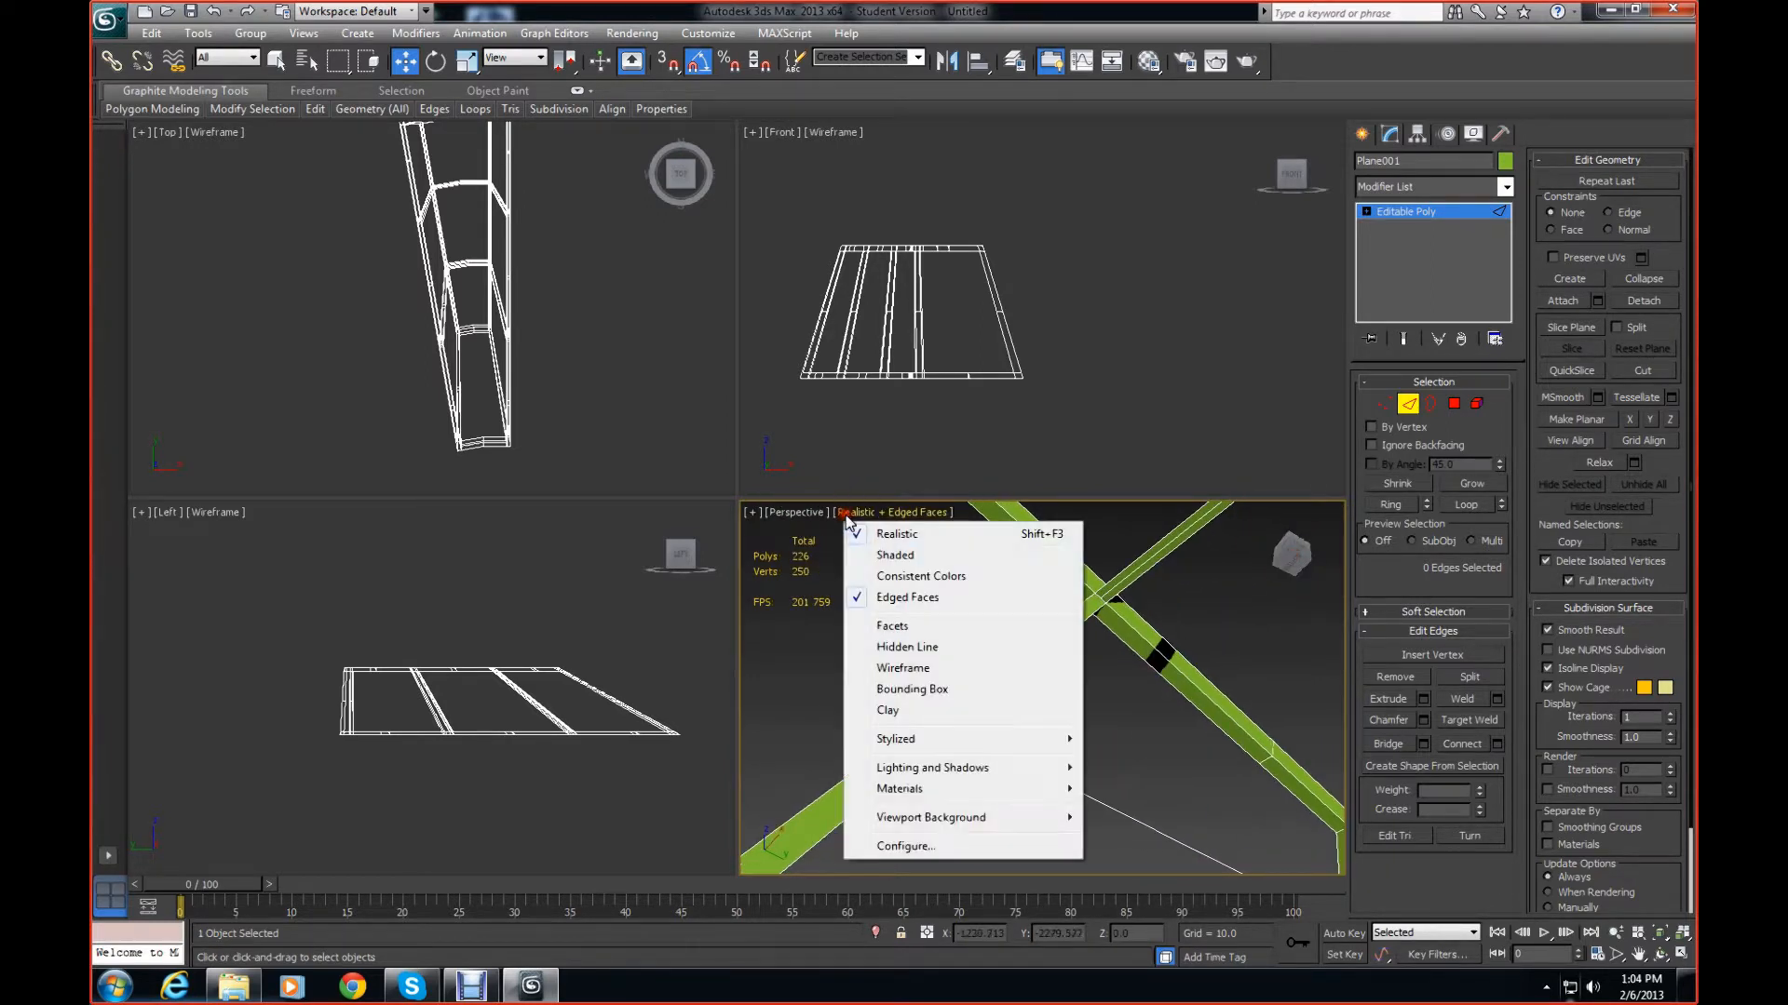
pyautogui.click(871, 553)
# Remove the lengthwise middle edges from two more strut segments meeting the rail joint, together with their unneeded vertices
pyautogui.moveTo(1294, 564); pyautogui.dragTo(1287, 536)
pyautogui.moveTo(1250, 637); pyautogui.dragTo(1240, 684, button='middle')
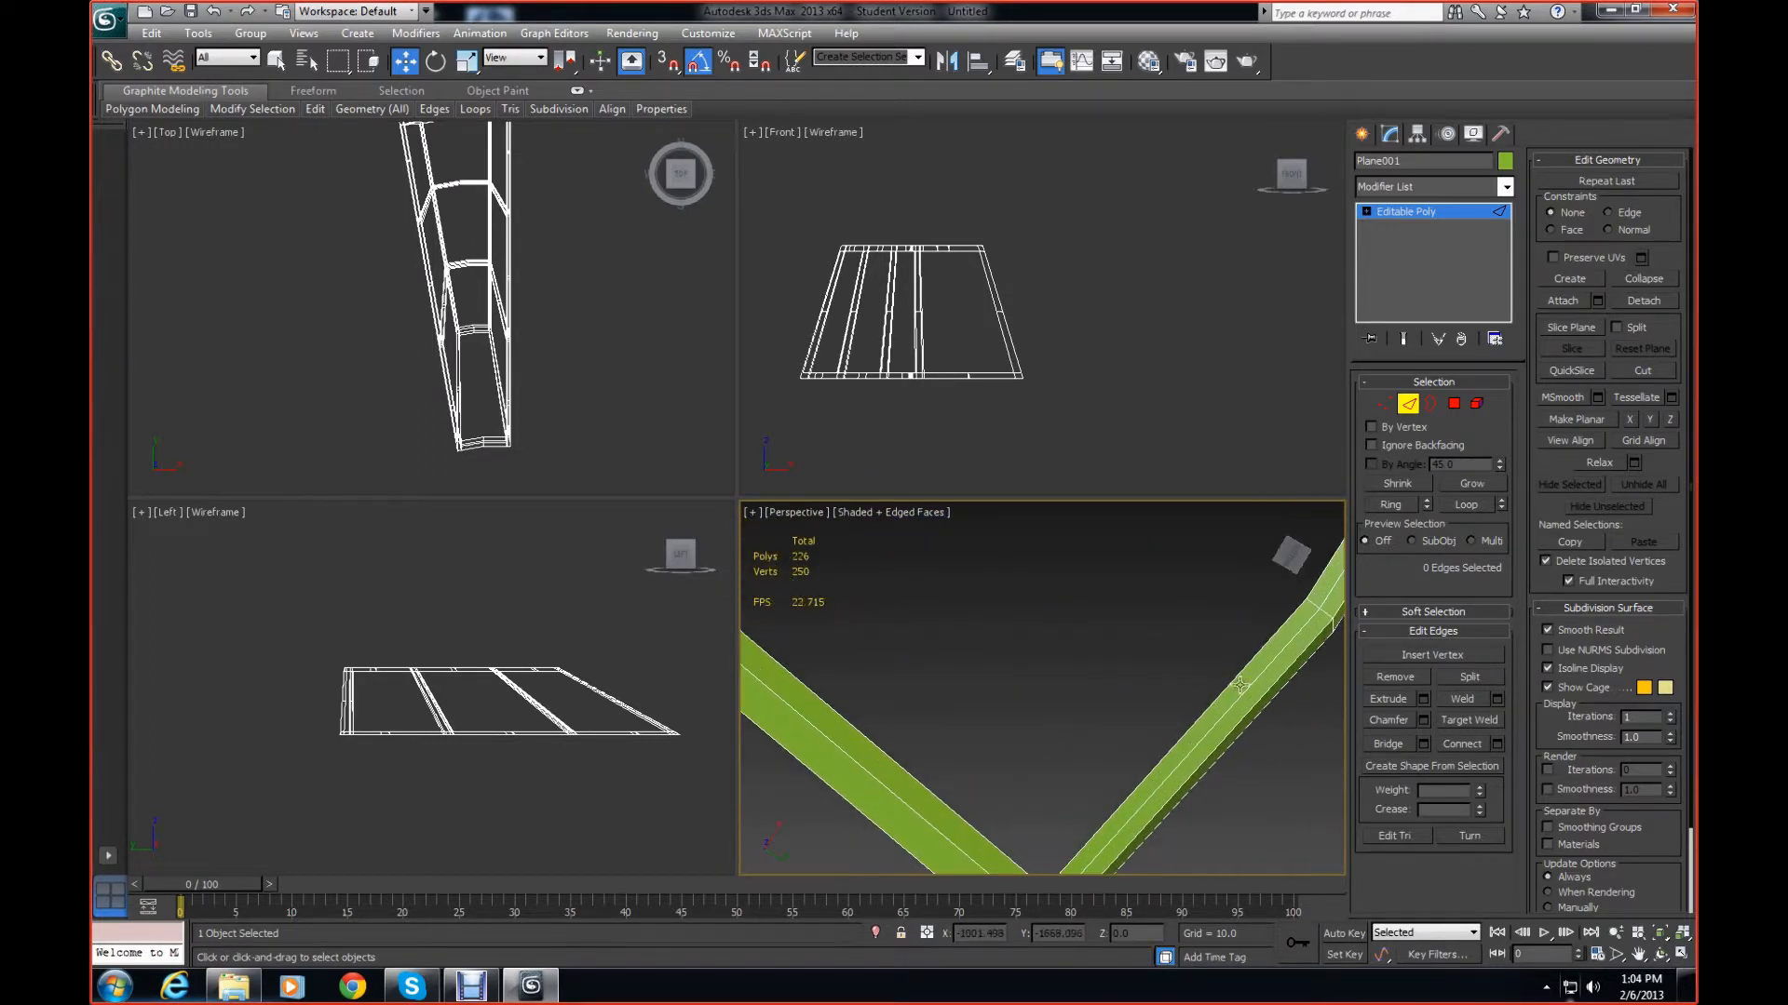
pyautogui.click(1243, 687)
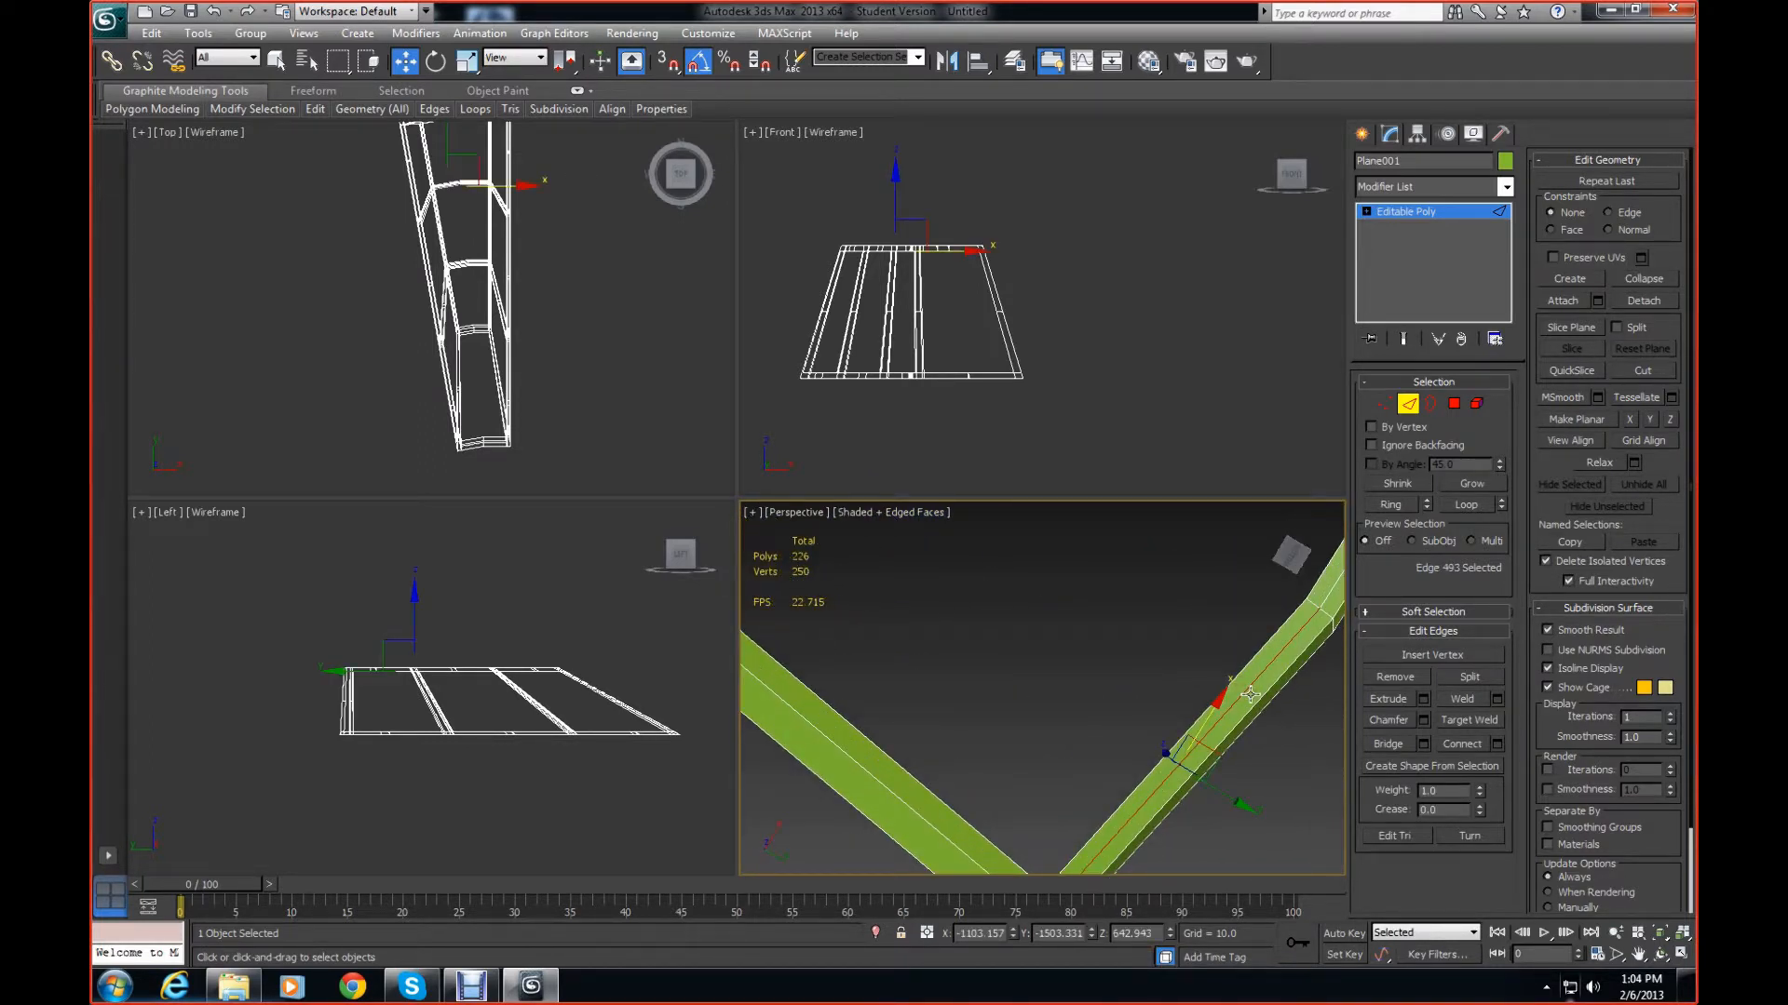
pyautogui.hotkey('ctrl', 'BackSpace')
pyautogui.moveTo(1313, 646); pyautogui.dragTo(980, 912, button='middle')
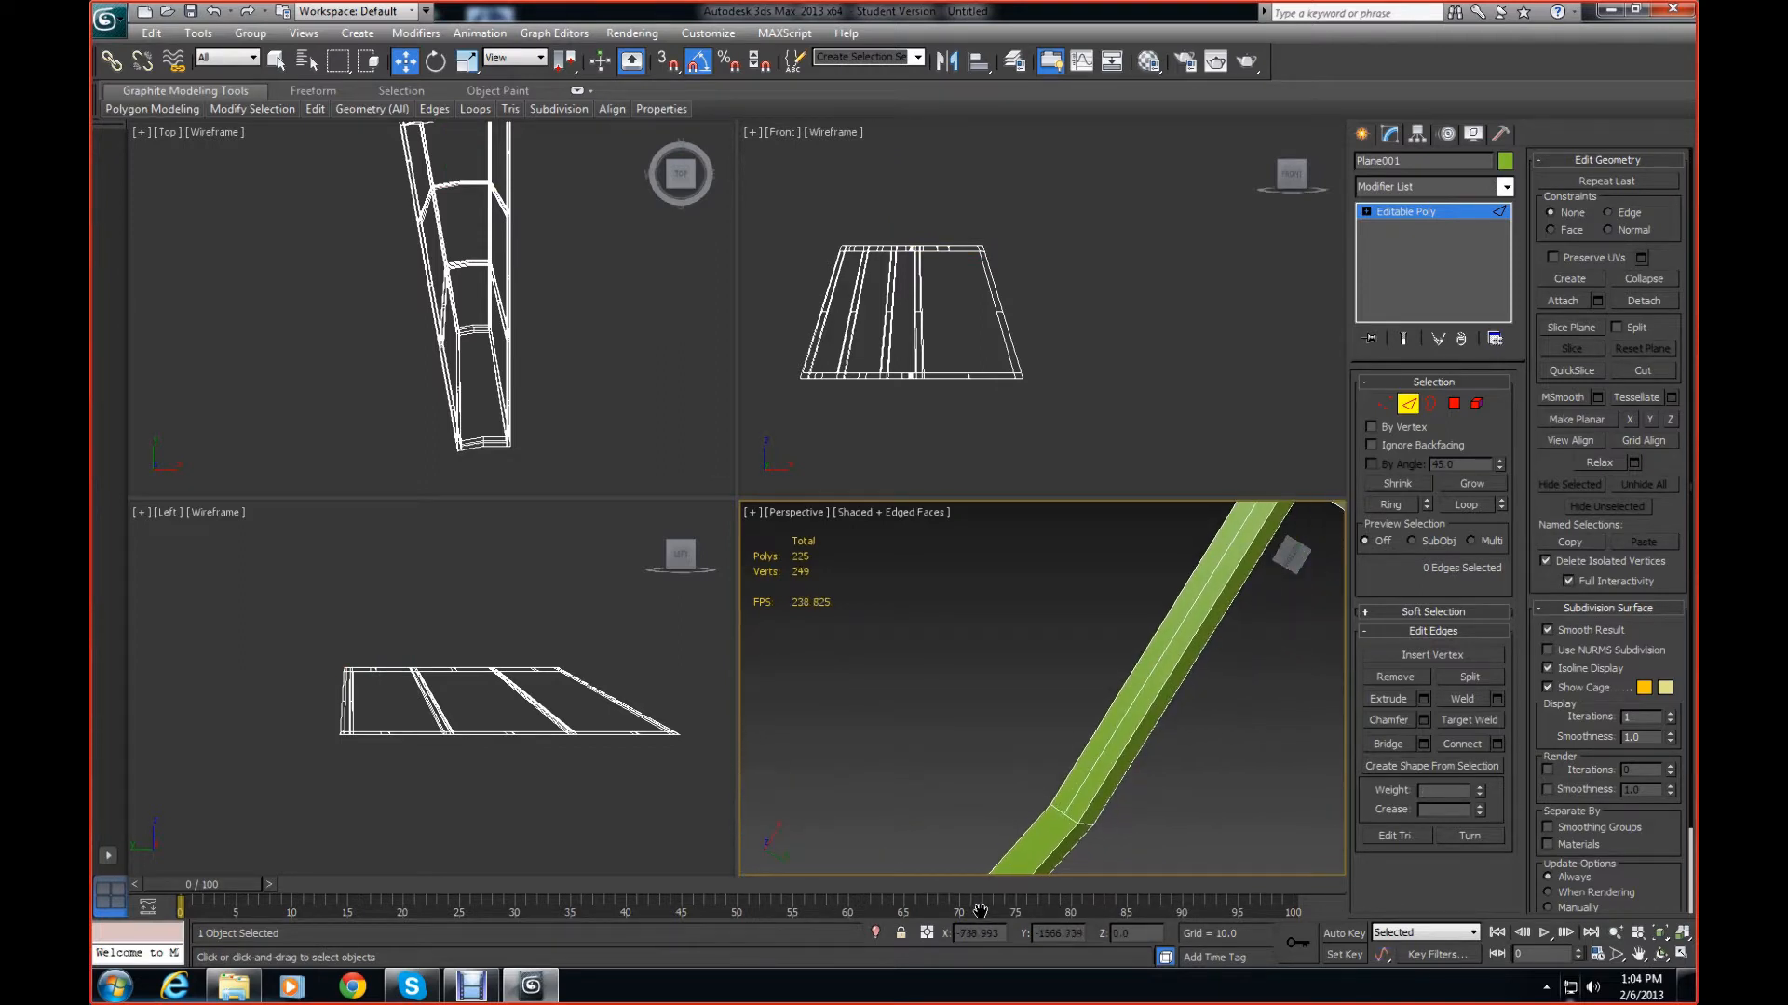
pyautogui.click(1107, 748)
pyautogui.hotkey('ctrl', 'BackSpace')
pyautogui.moveTo(1175, 752); pyautogui.dragTo(1139, 787, button='middle')
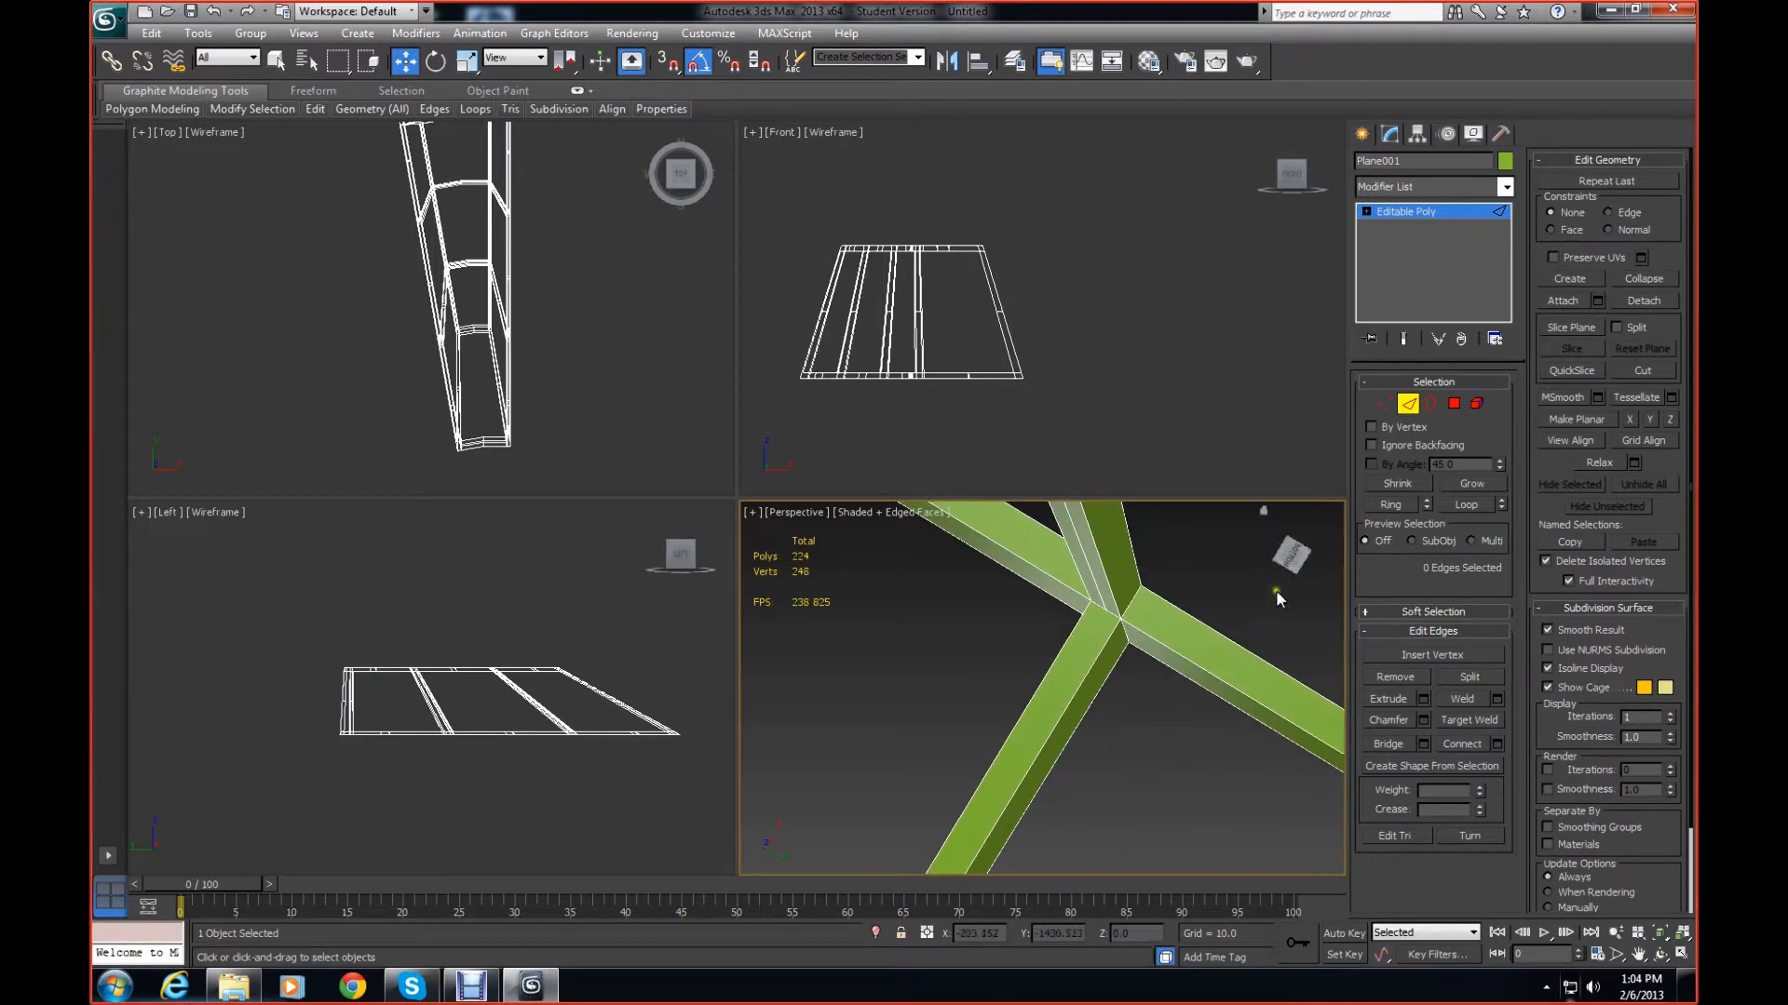
# Remove the lengthwise middle edges from the upper and lower segments of the strut on the frame's far side
pyautogui.click(1292, 553)
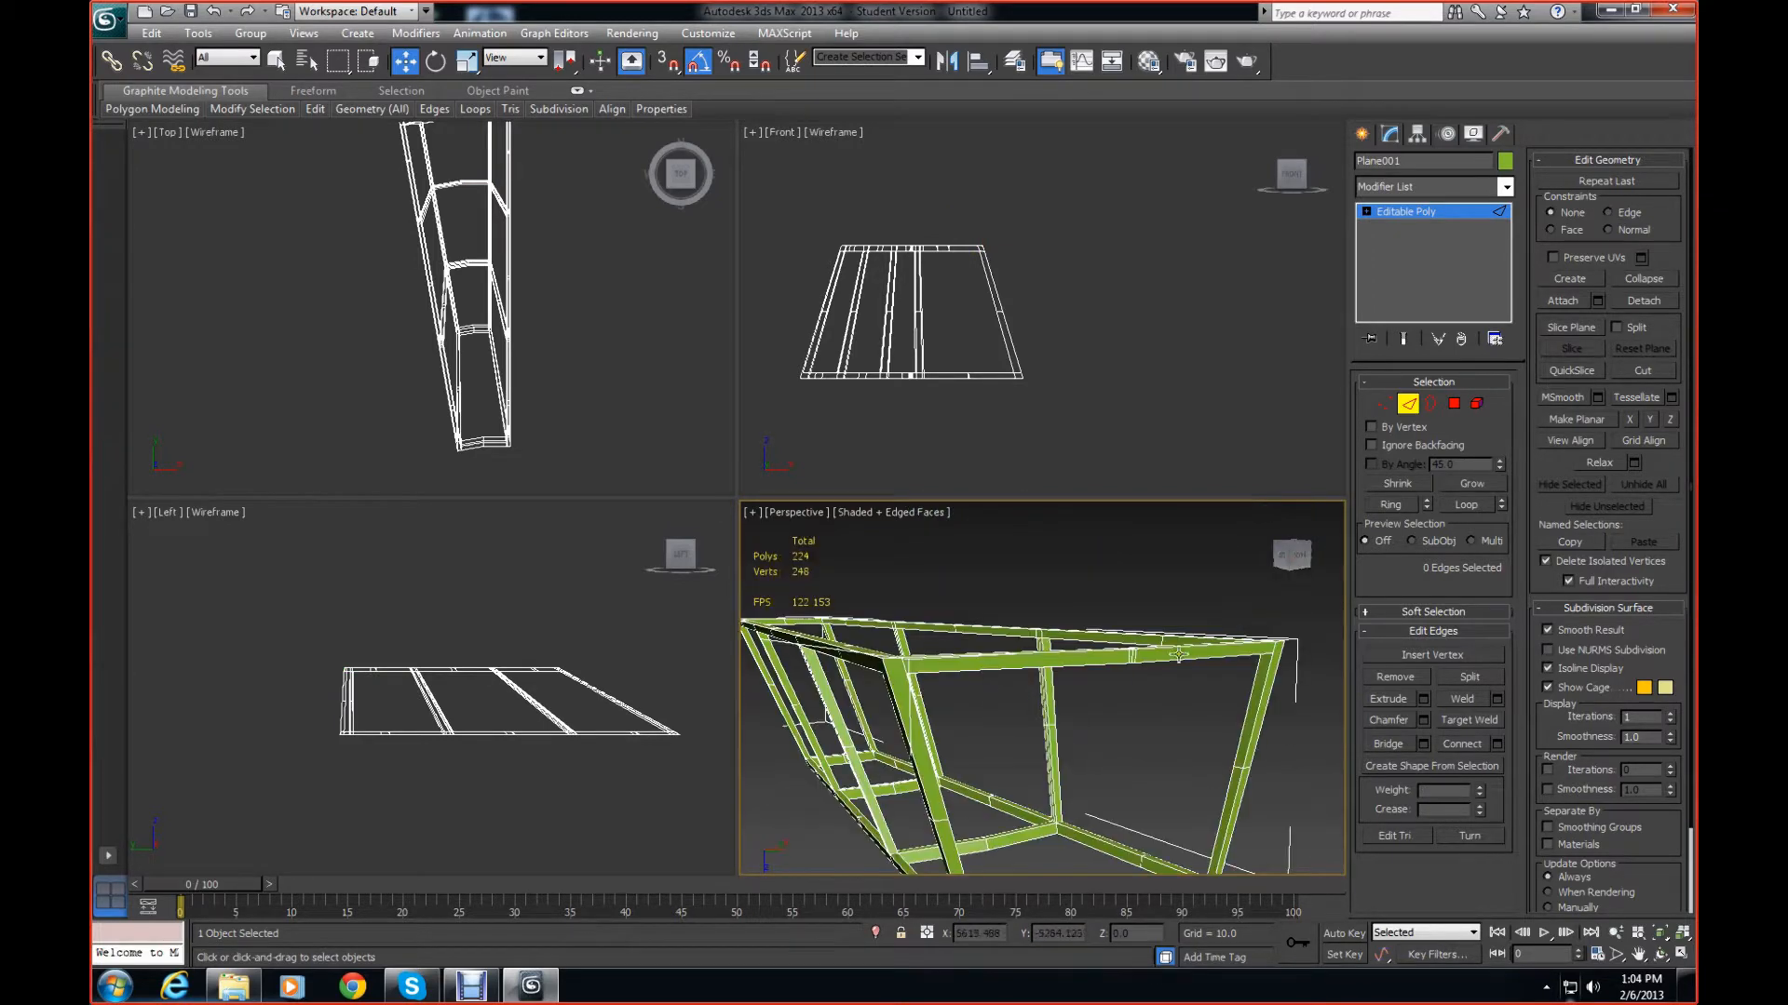
pyautogui.scroll(5, 1177, 654)
pyautogui.click(1047, 731)
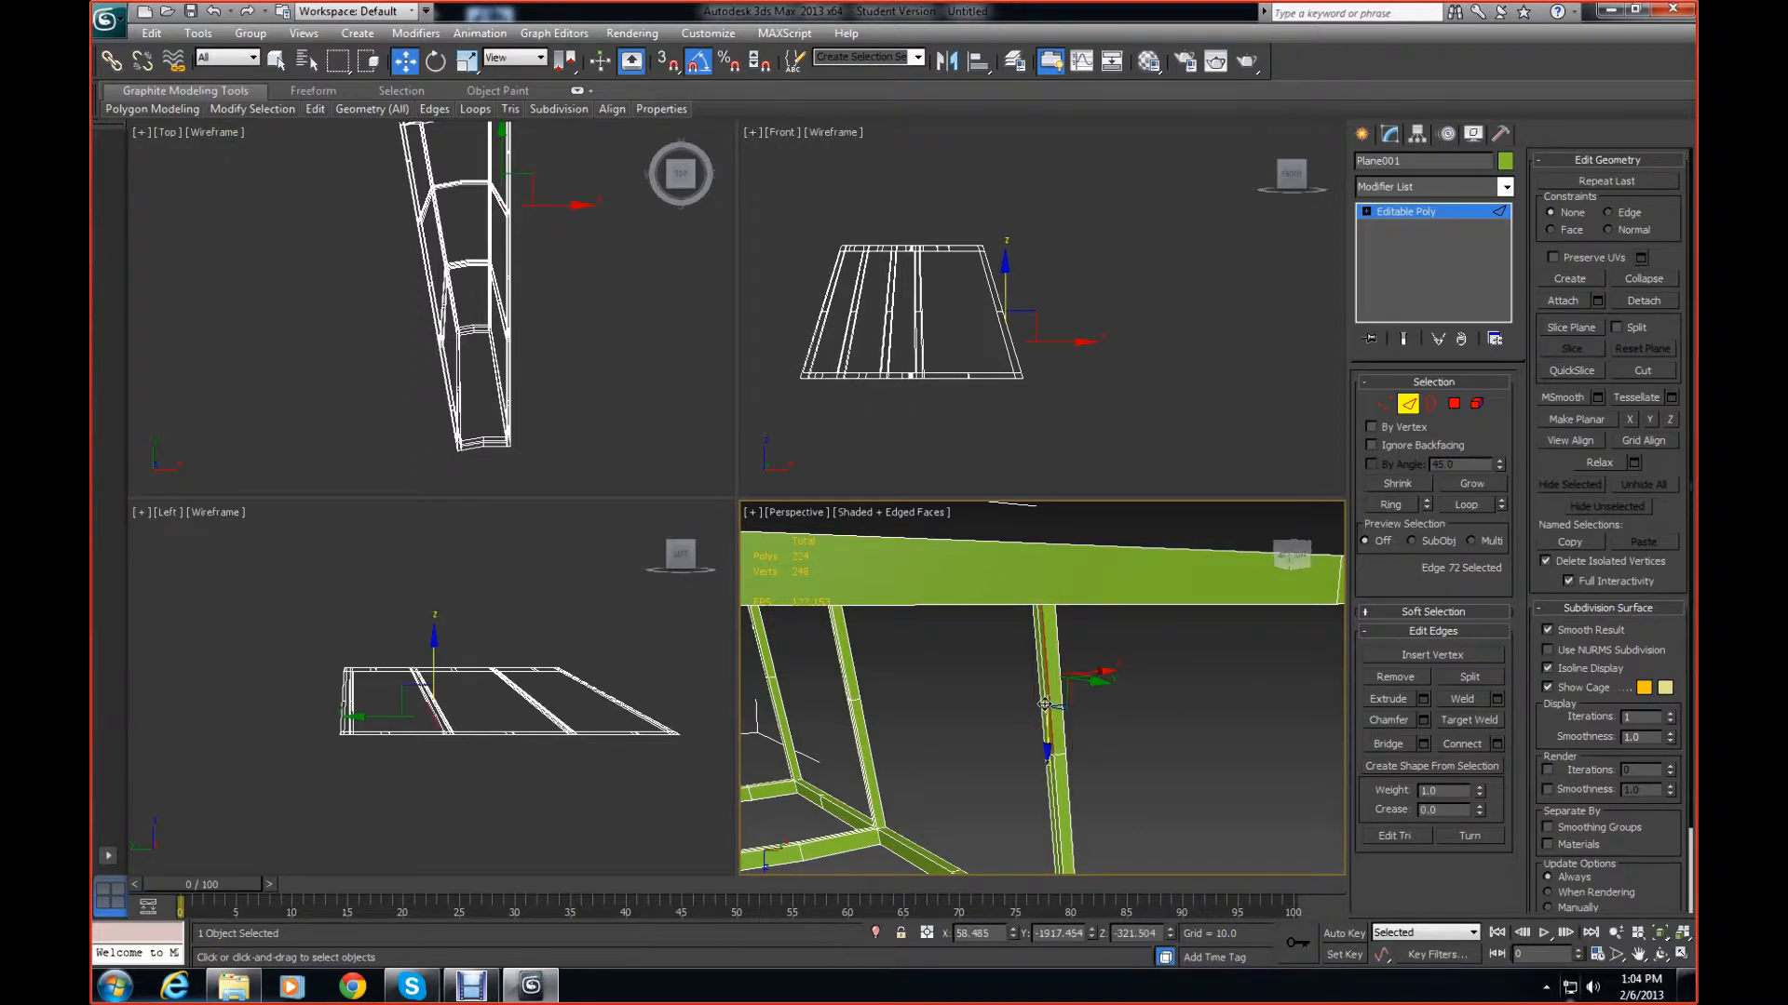
pyautogui.press('BackSpace')
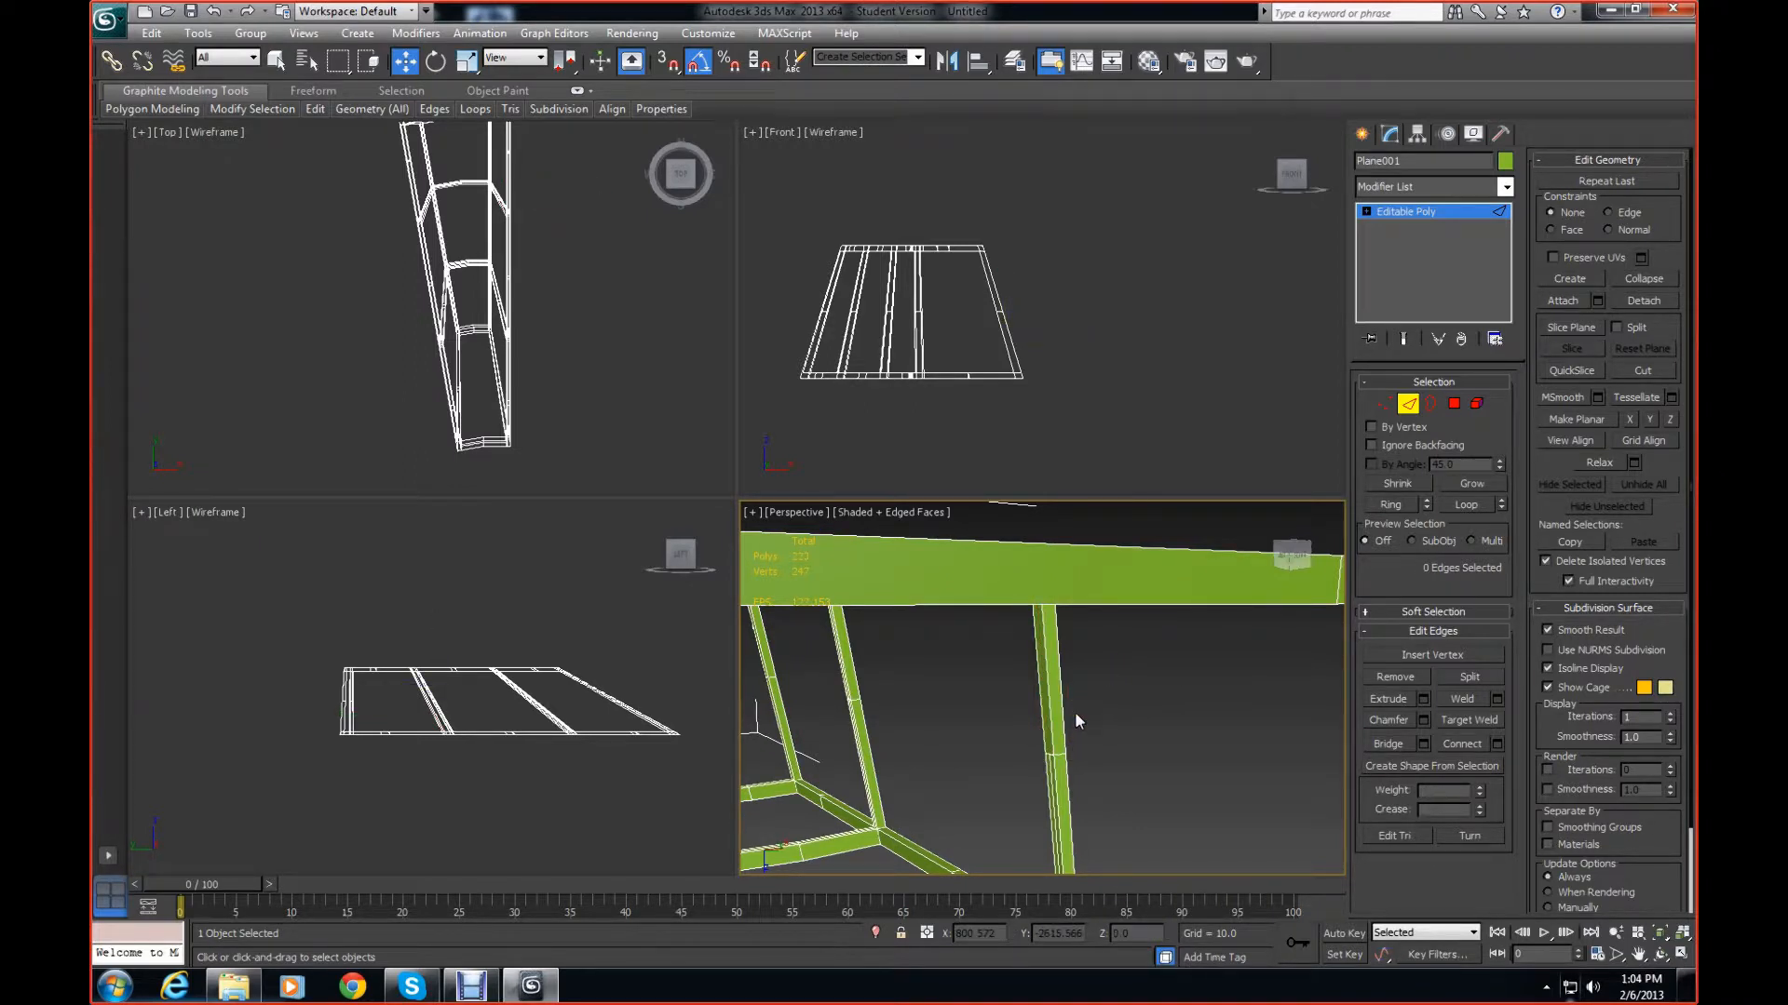
pyautogui.click(1052, 783)
pyautogui.click(1049, 785)
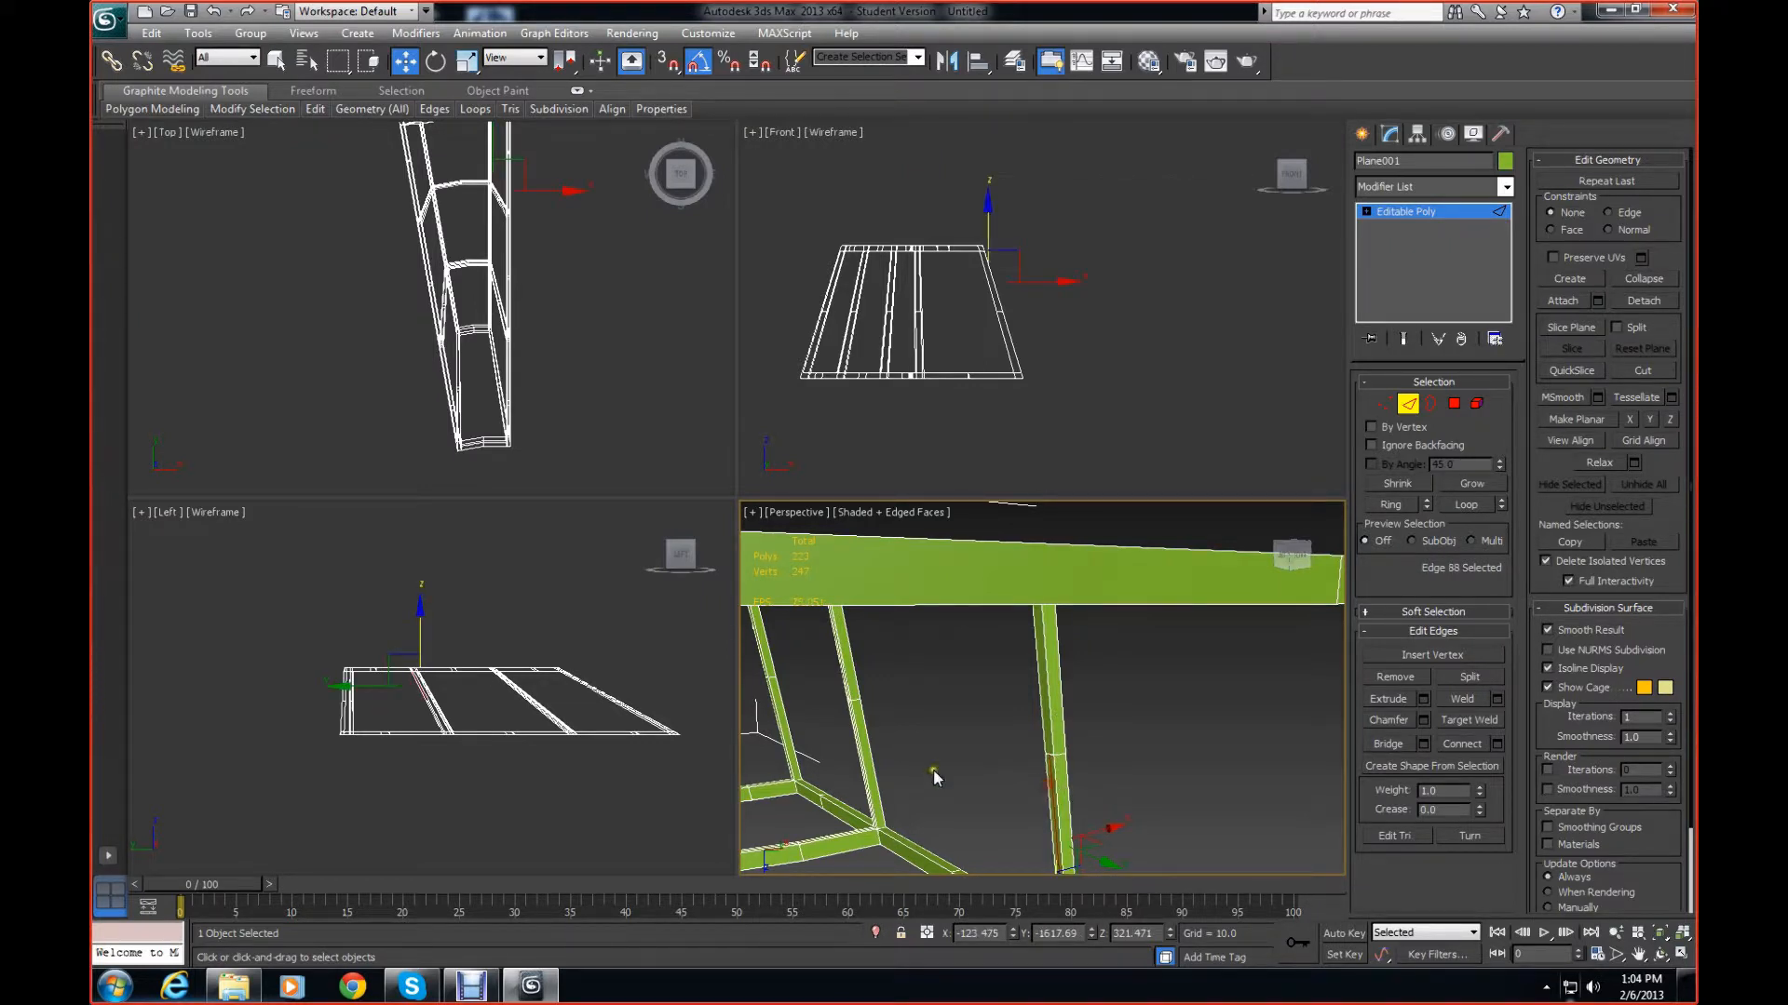
pyautogui.hotkey('ctrl', 'BackSpace')
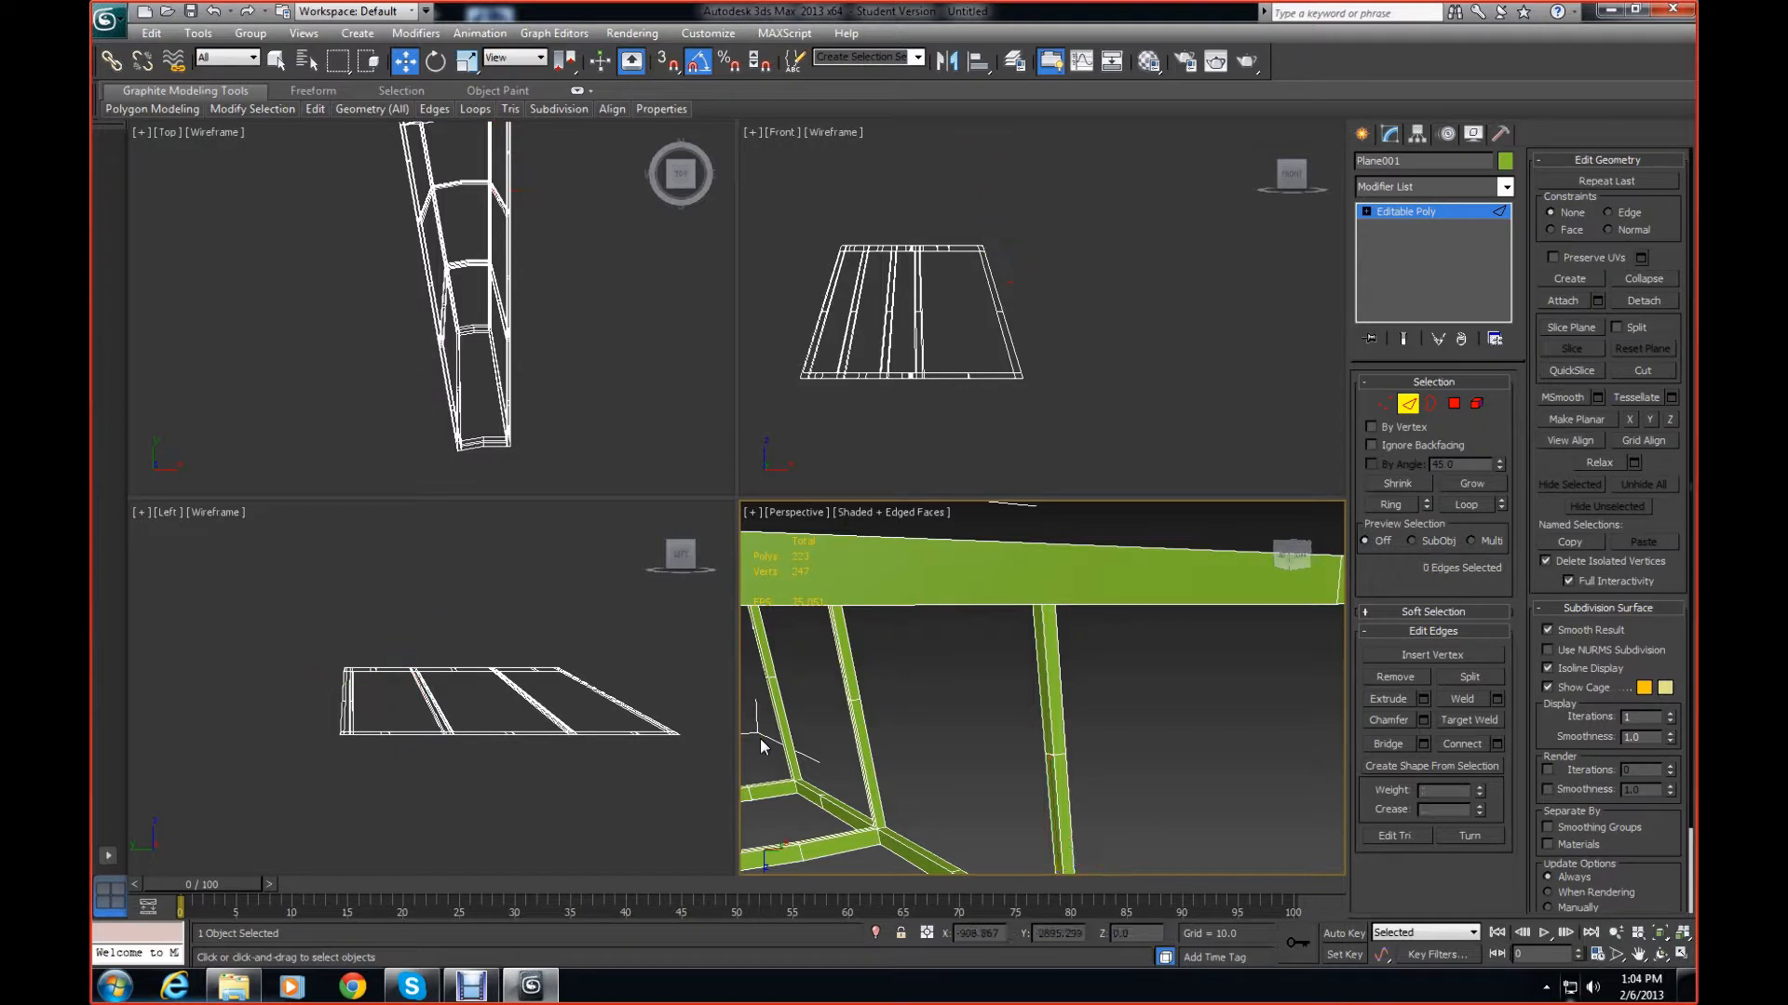
# Examine the frame's struts and rails from the side, from above and in perspective for remaining extra edges
pyautogui.moveTo(458, 721); pyautogui.dragTo(429, 686, button='middle')
pyautogui.scroll(2, 429, 687)
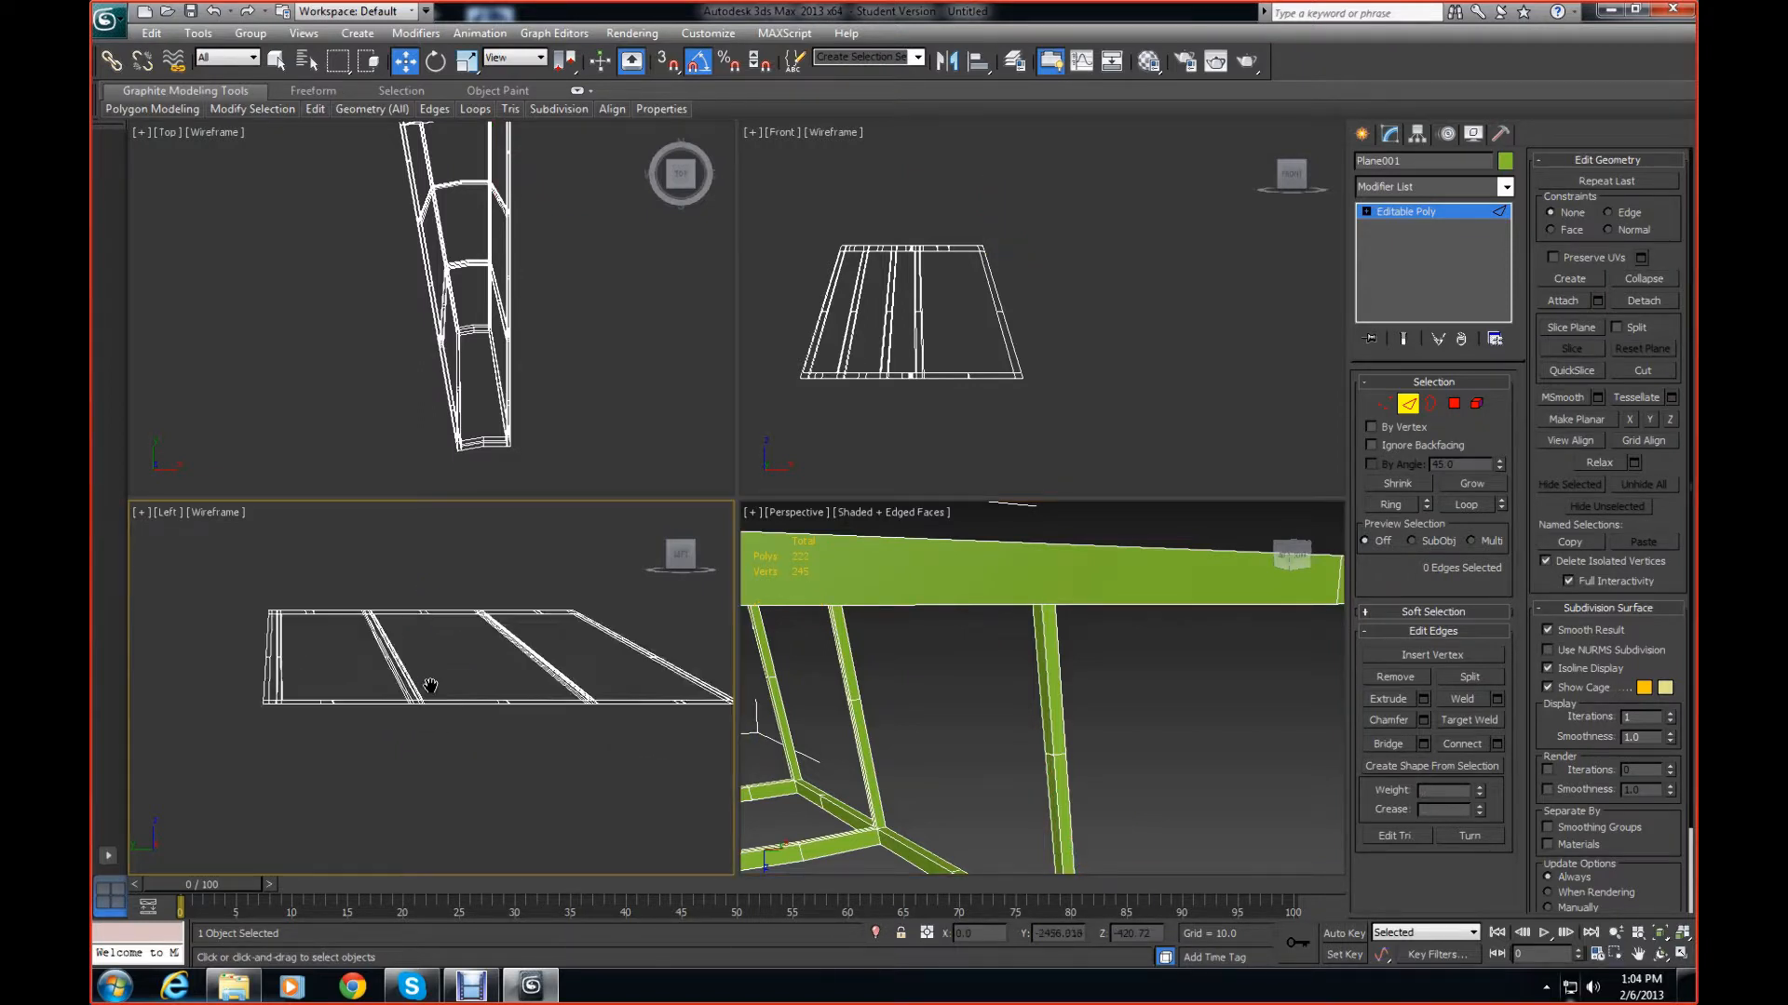
pyautogui.scroll(-1, 588, 640)
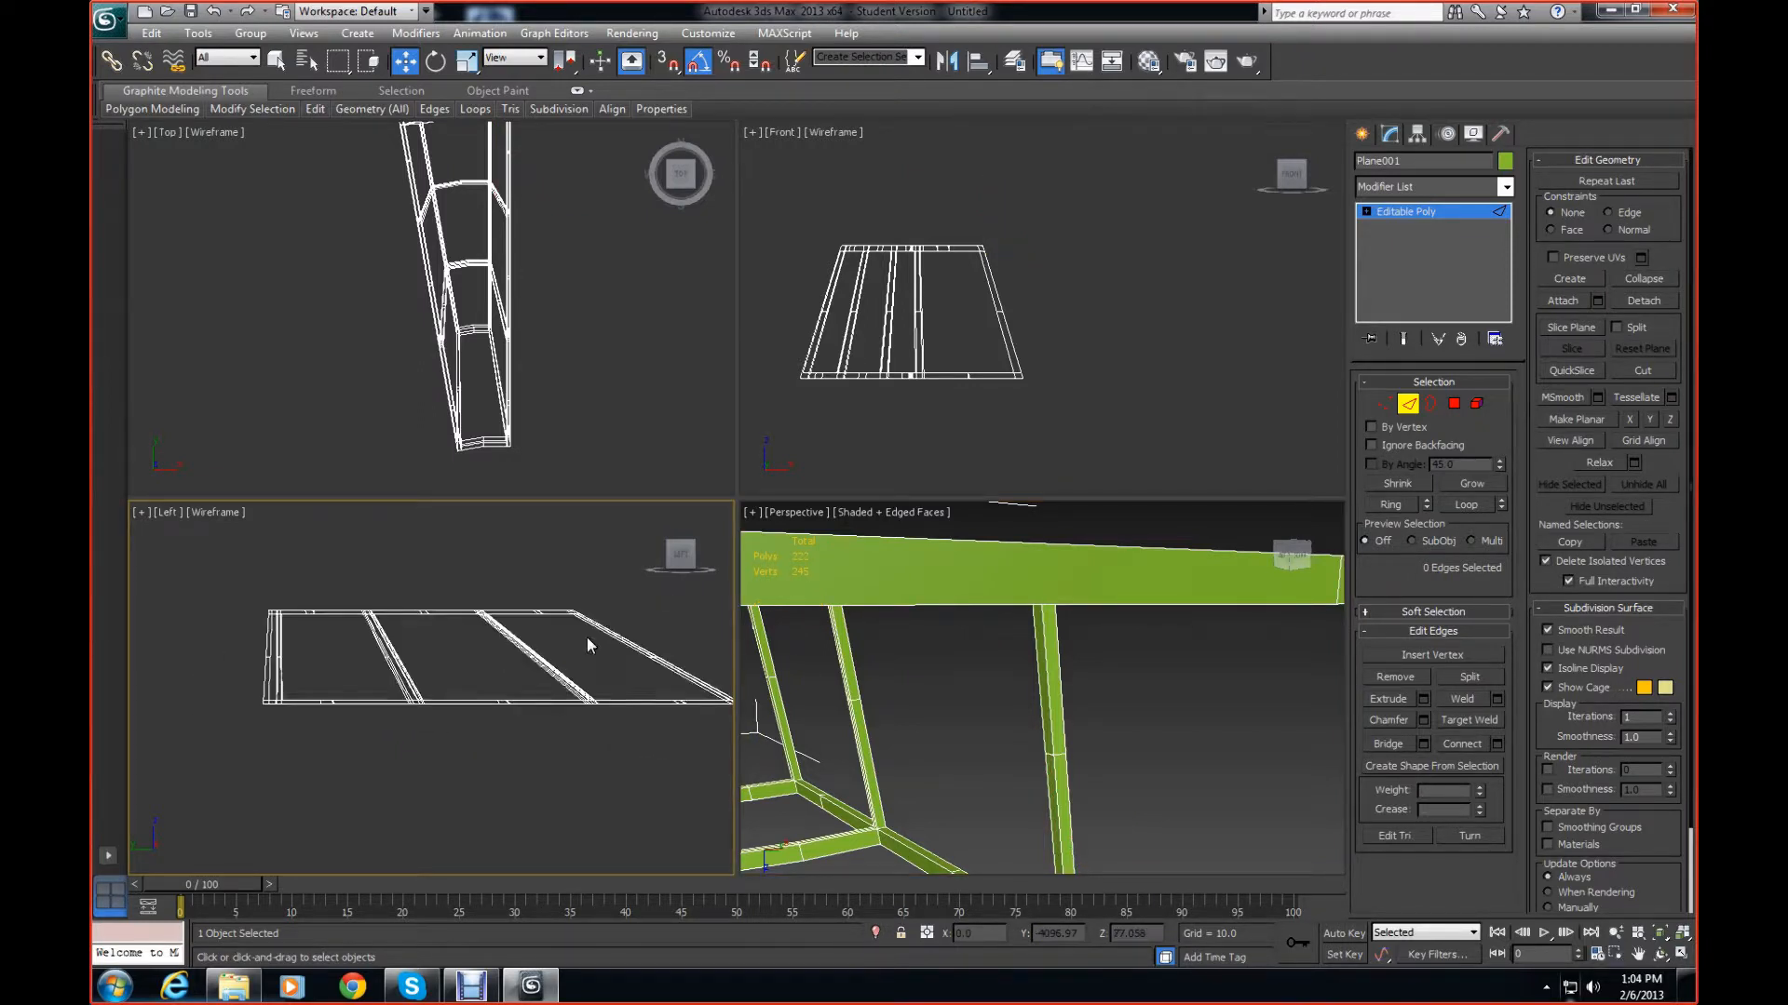
pyautogui.moveTo(679, 562)
pyautogui.mouseDown()
pyautogui.moveTo(681, 629)
pyautogui.moveTo(674, 566)
pyautogui.mouseUp()
pyautogui.click(680, 558)
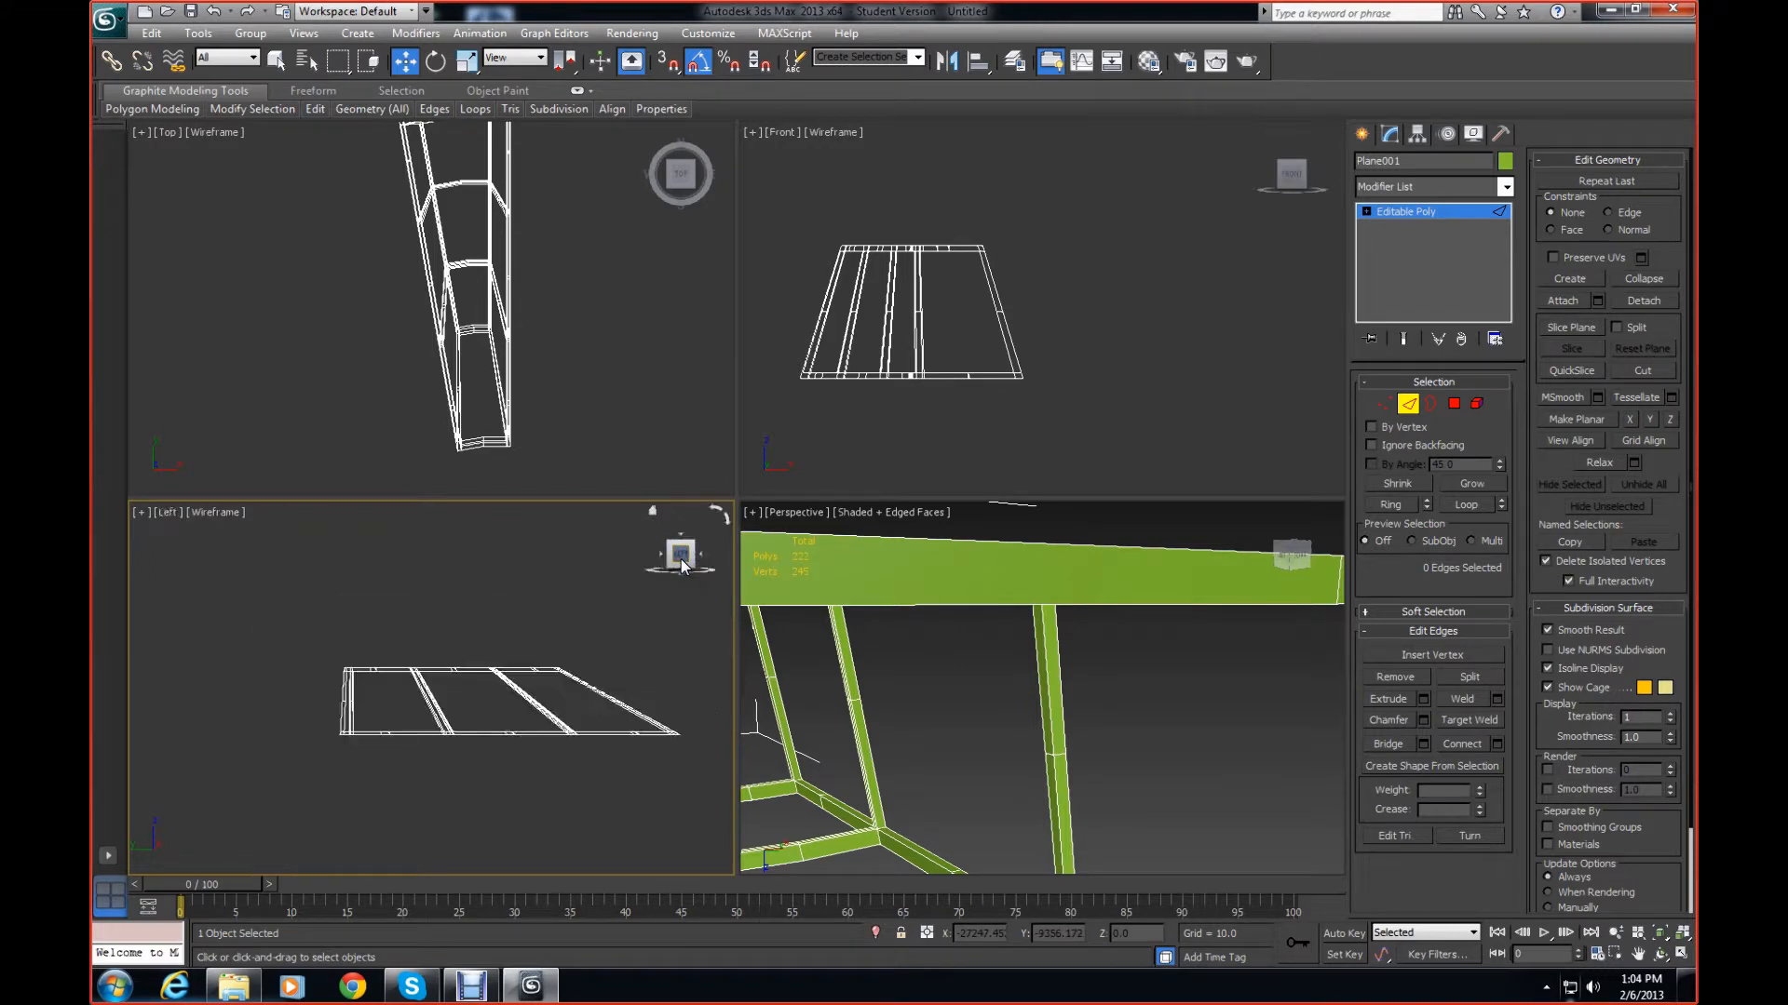
pyautogui.scroll(3, 532, 615)
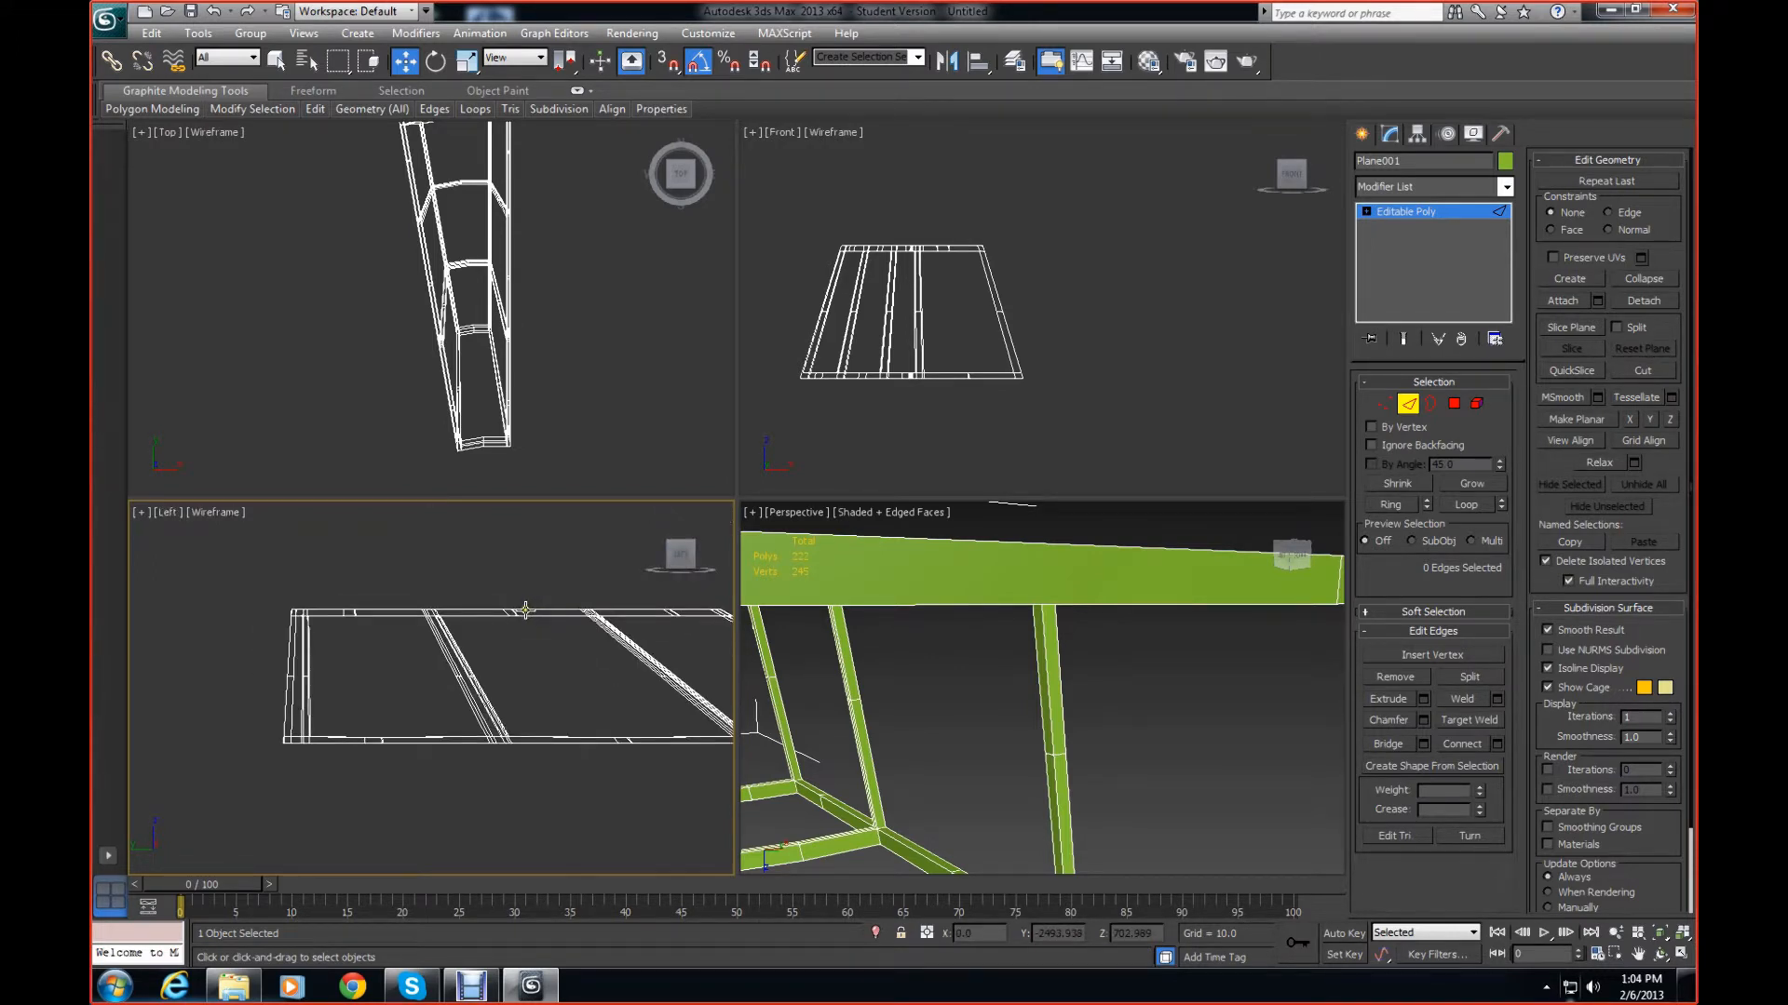
pyautogui.scroll(2, 523, 611)
pyautogui.click(1292, 558)
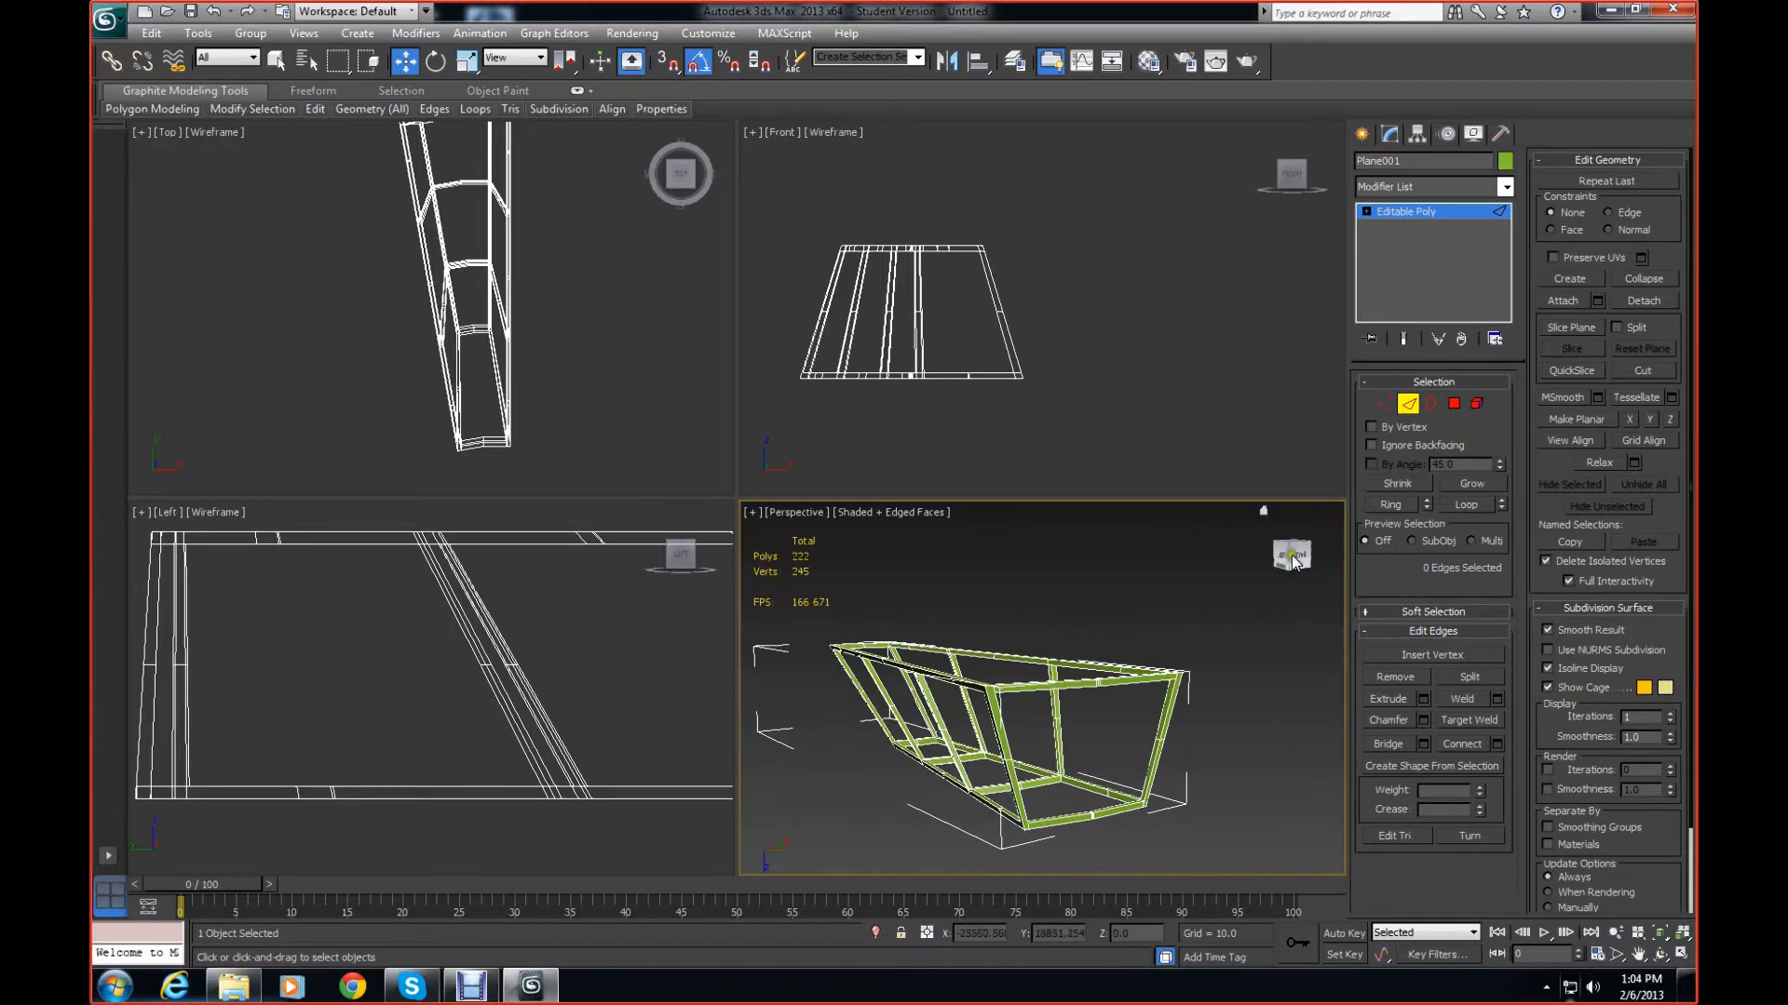
pyautogui.moveTo(1292, 559); pyautogui.dragTo(1283, 872)
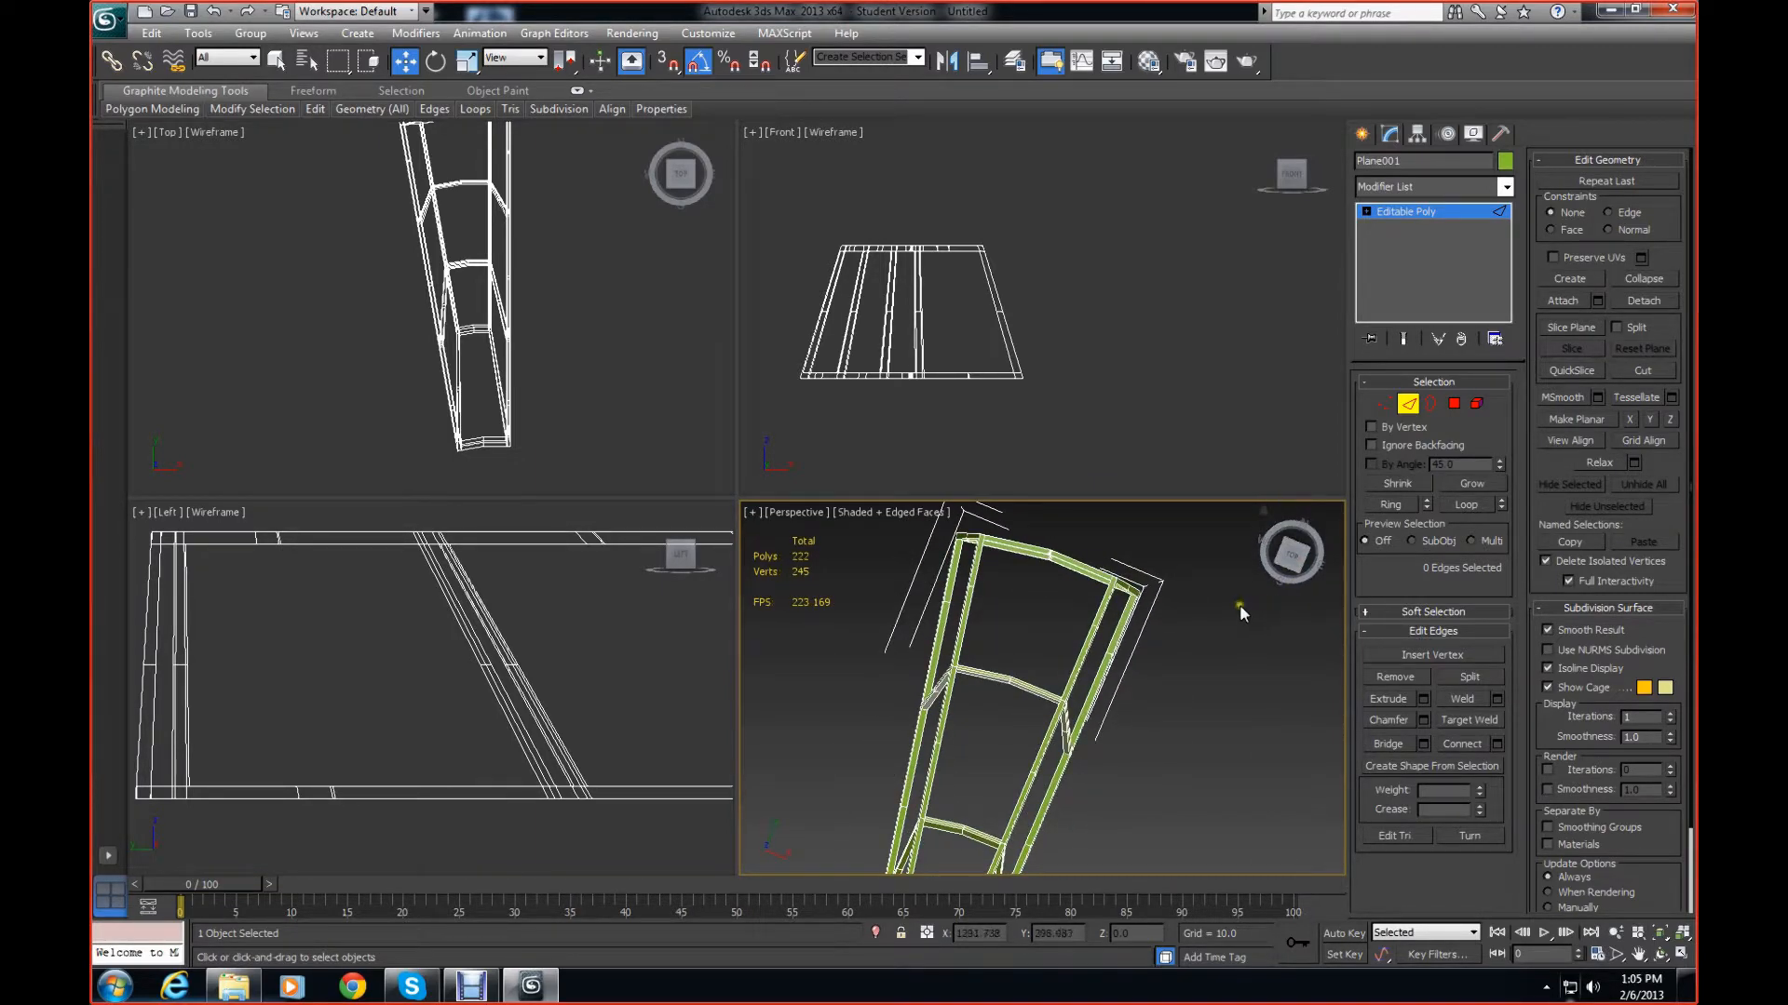
pyautogui.moveTo(1131, 654); pyautogui.dragTo(1165, 581, button='middle')
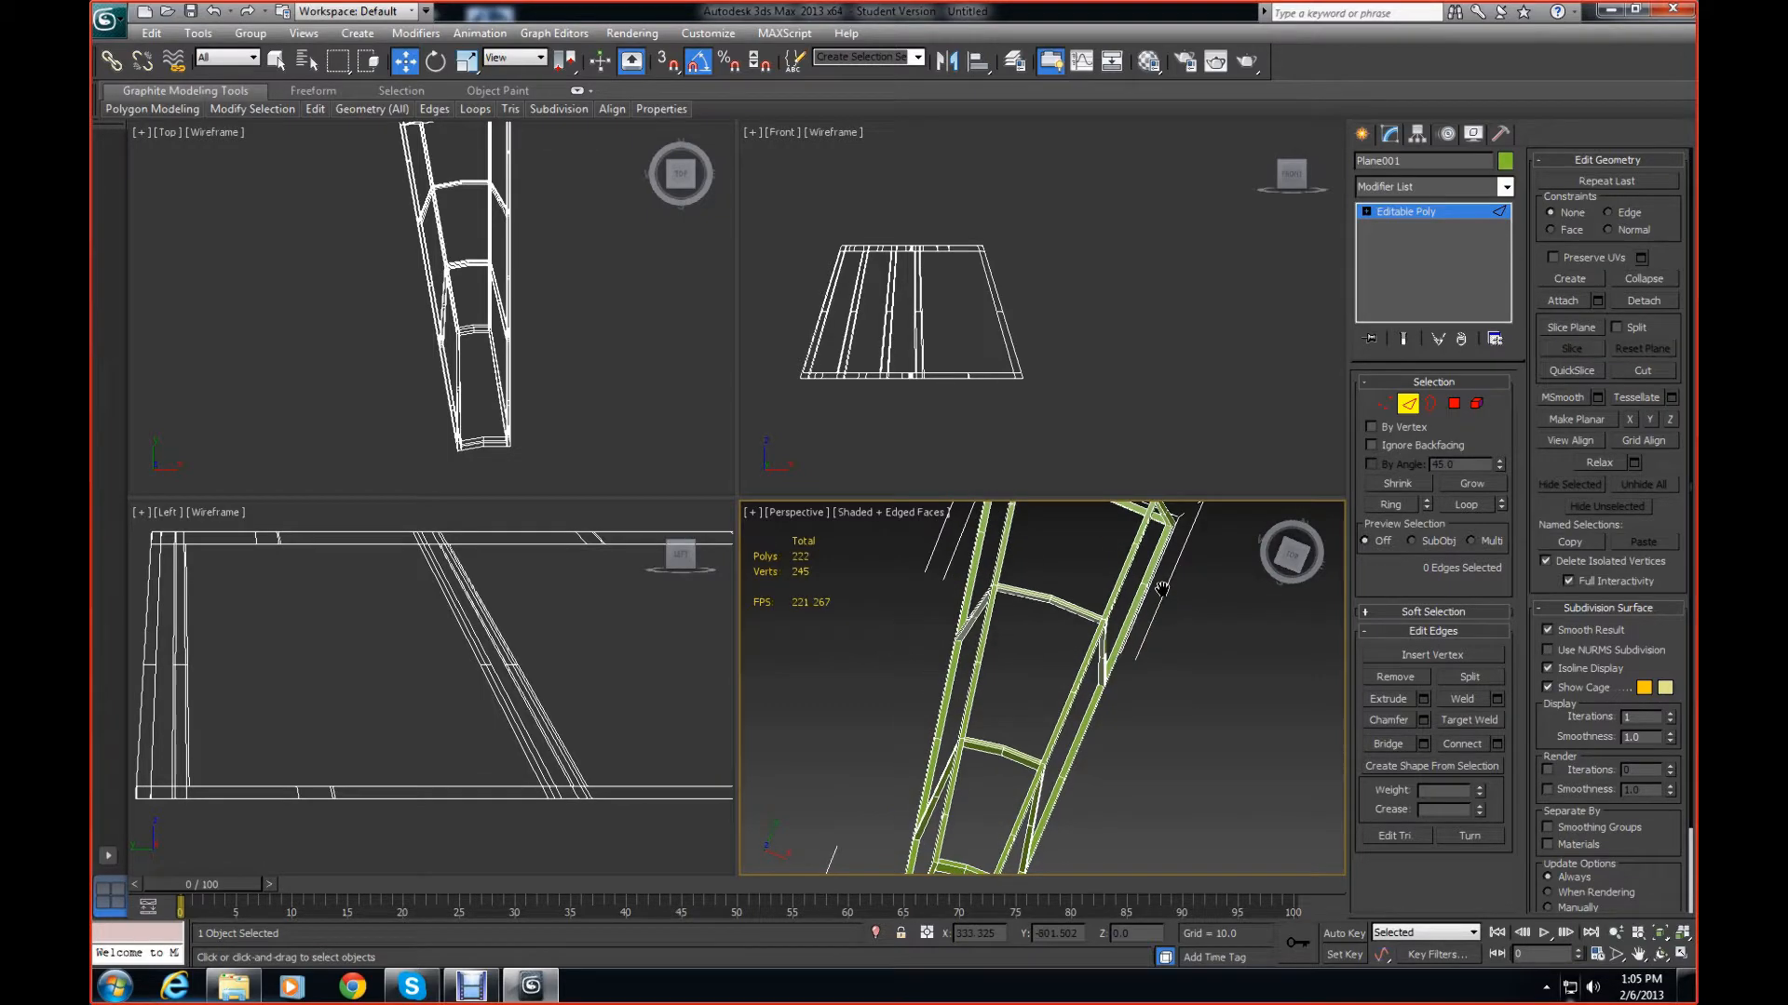
pyautogui.scroll(-3, 1165, 582)
pyautogui.moveTo(1289, 549)
pyautogui.mouseDown()
pyautogui.moveTo(1294, 520)
pyautogui.moveTo(1322, 544)
pyautogui.mouseUp()
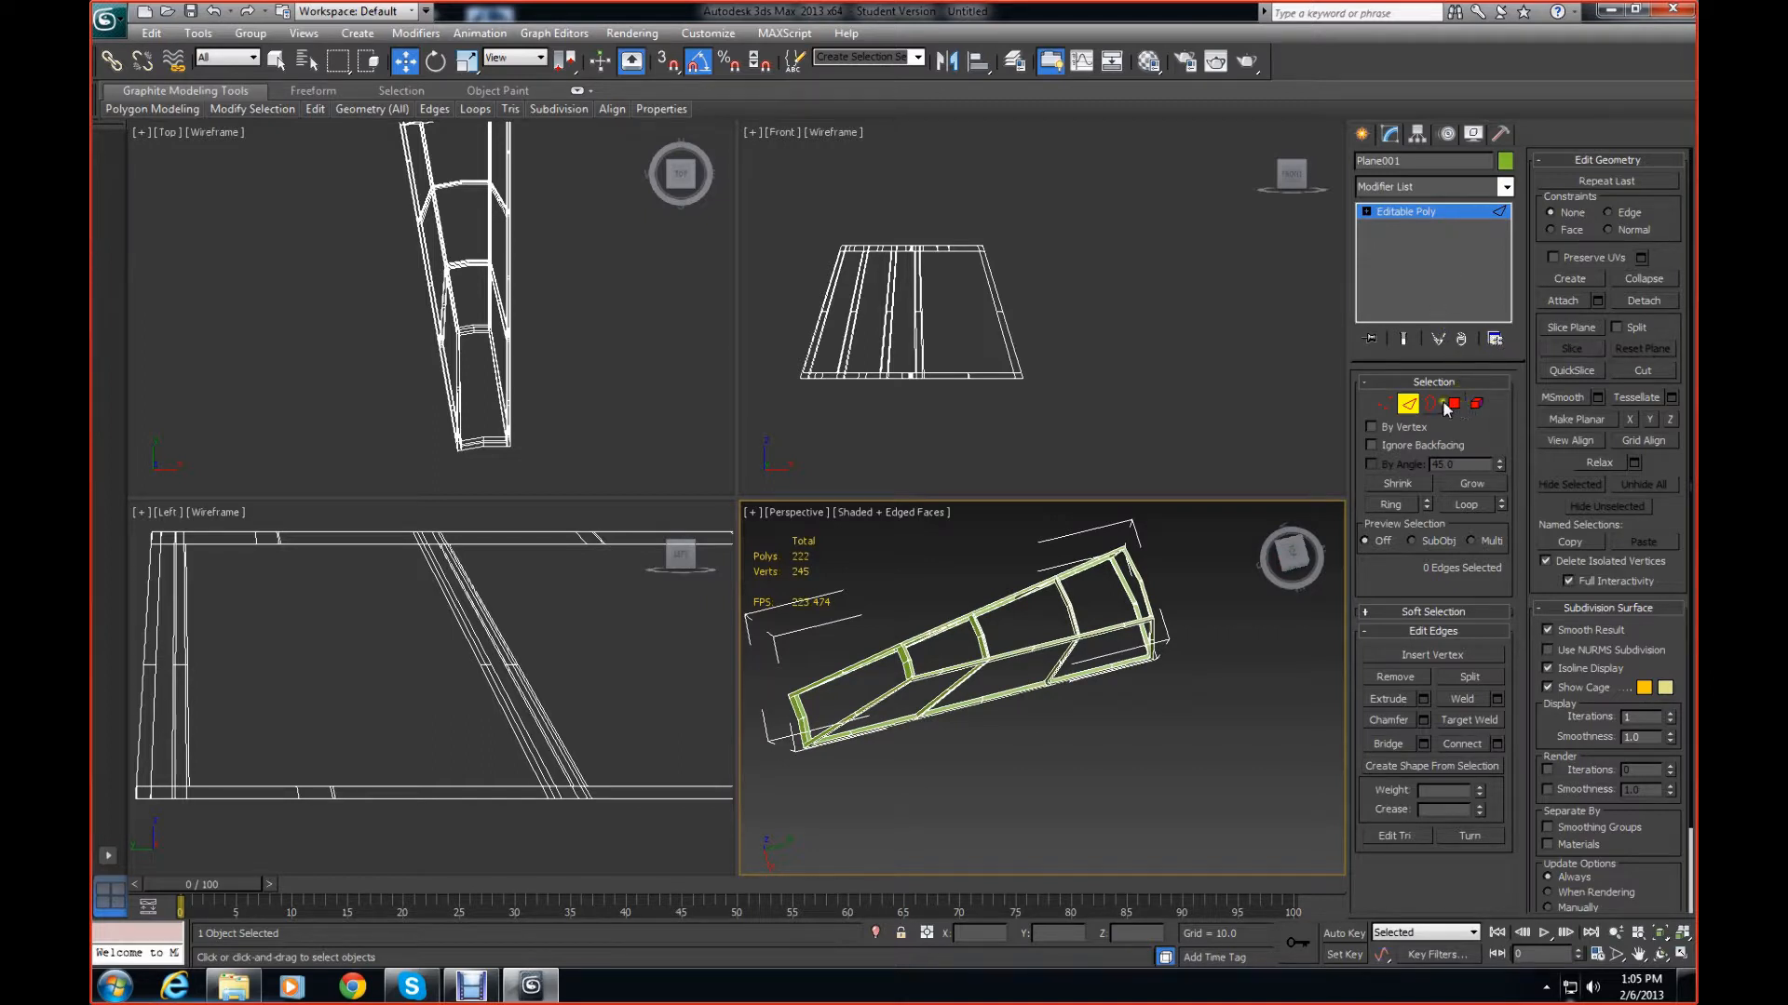
# Leave edge editing and rotate the whole frame -5 degrees about the Z axis so it stands straight in the top view
pyautogui.click(1410, 405)
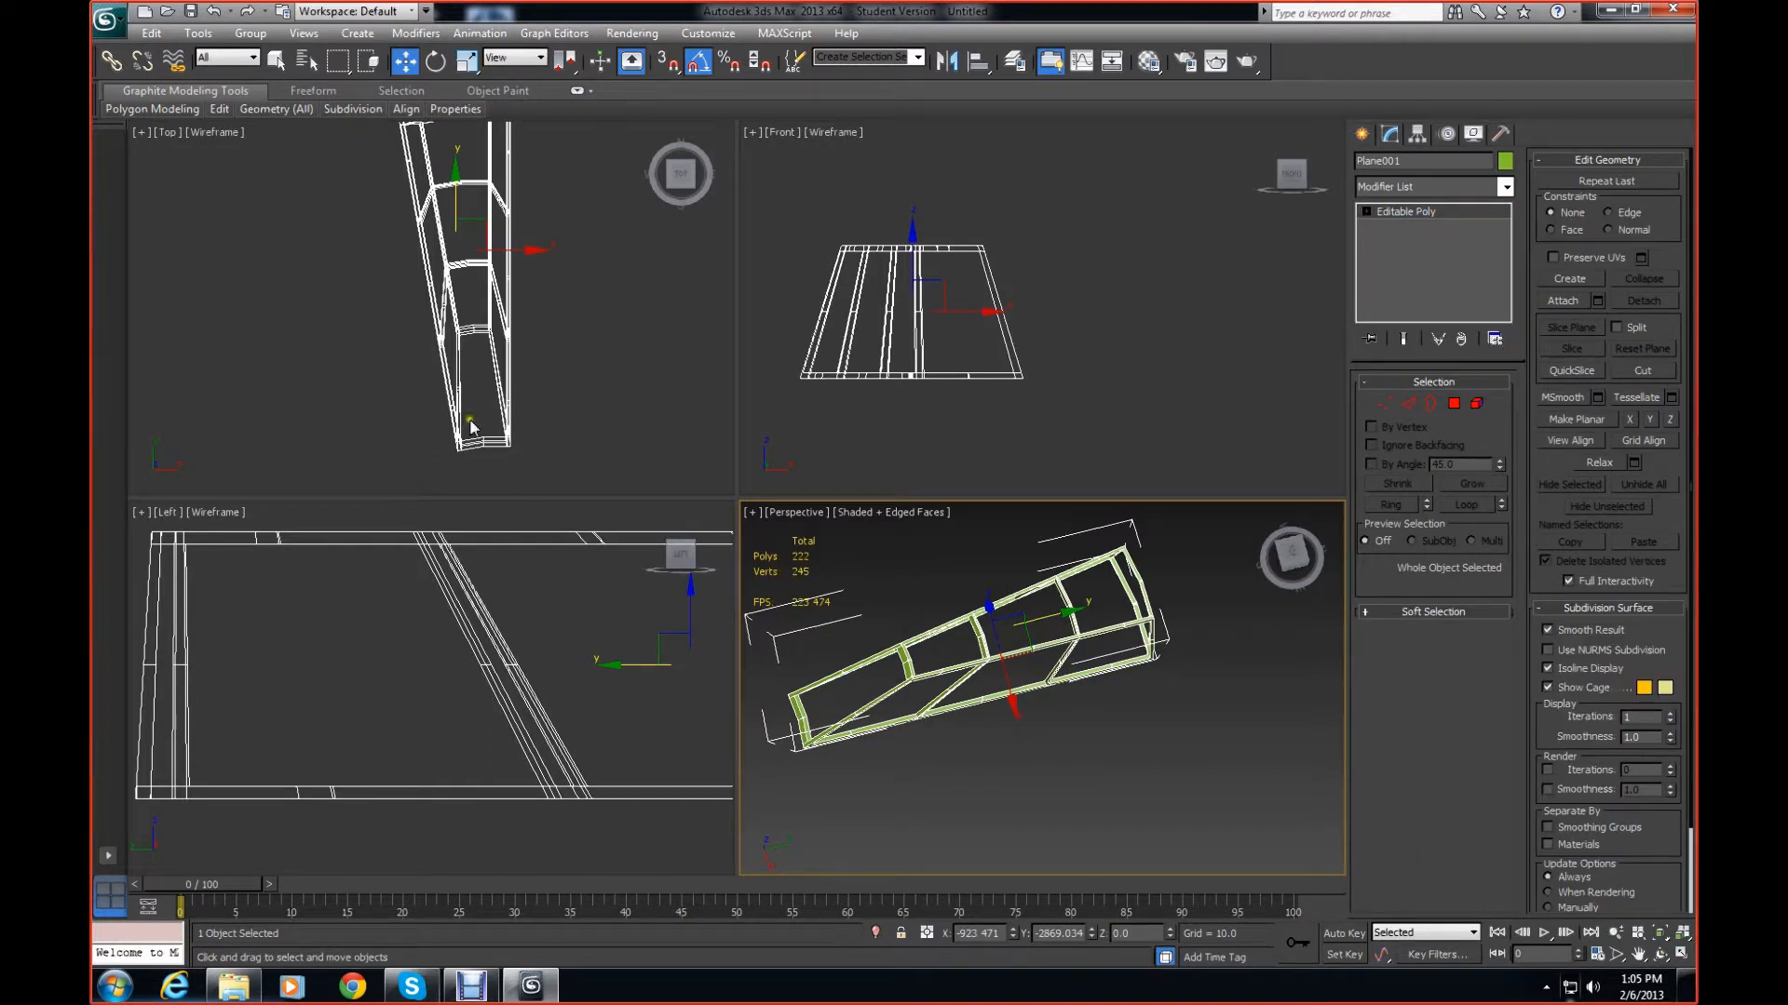
pyautogui.scroll(-2, 480, 219)
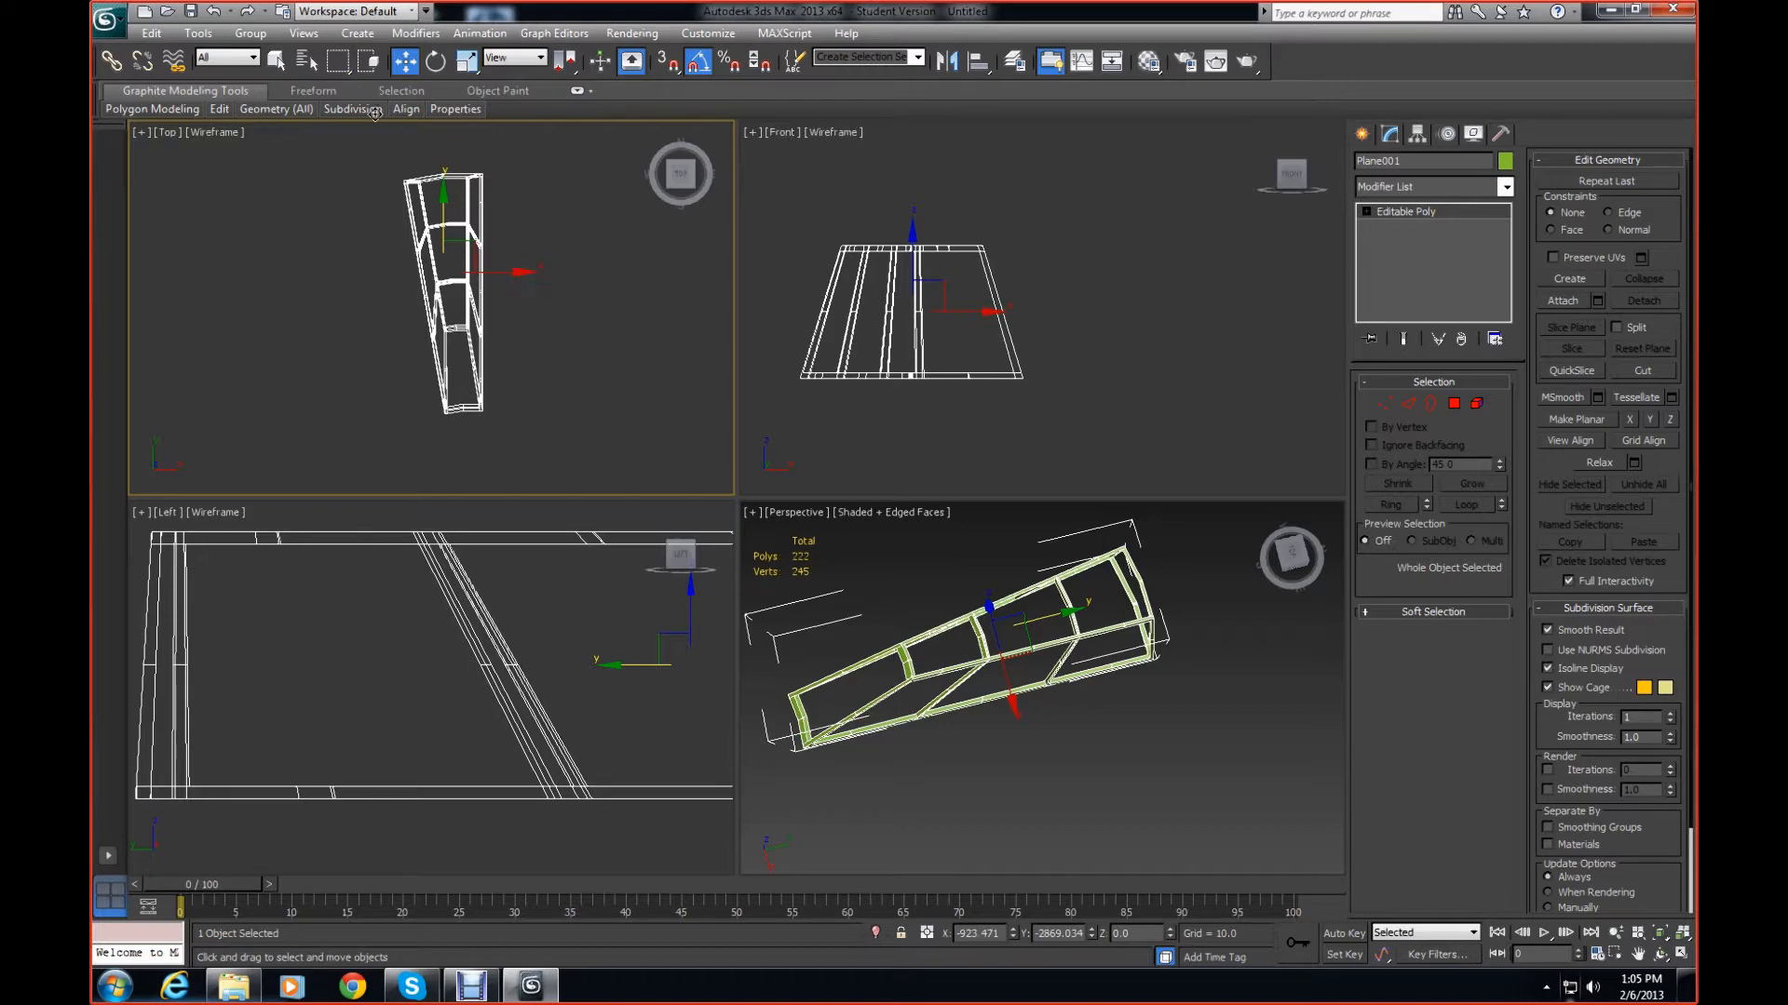
pyautogui.click(436, 62)
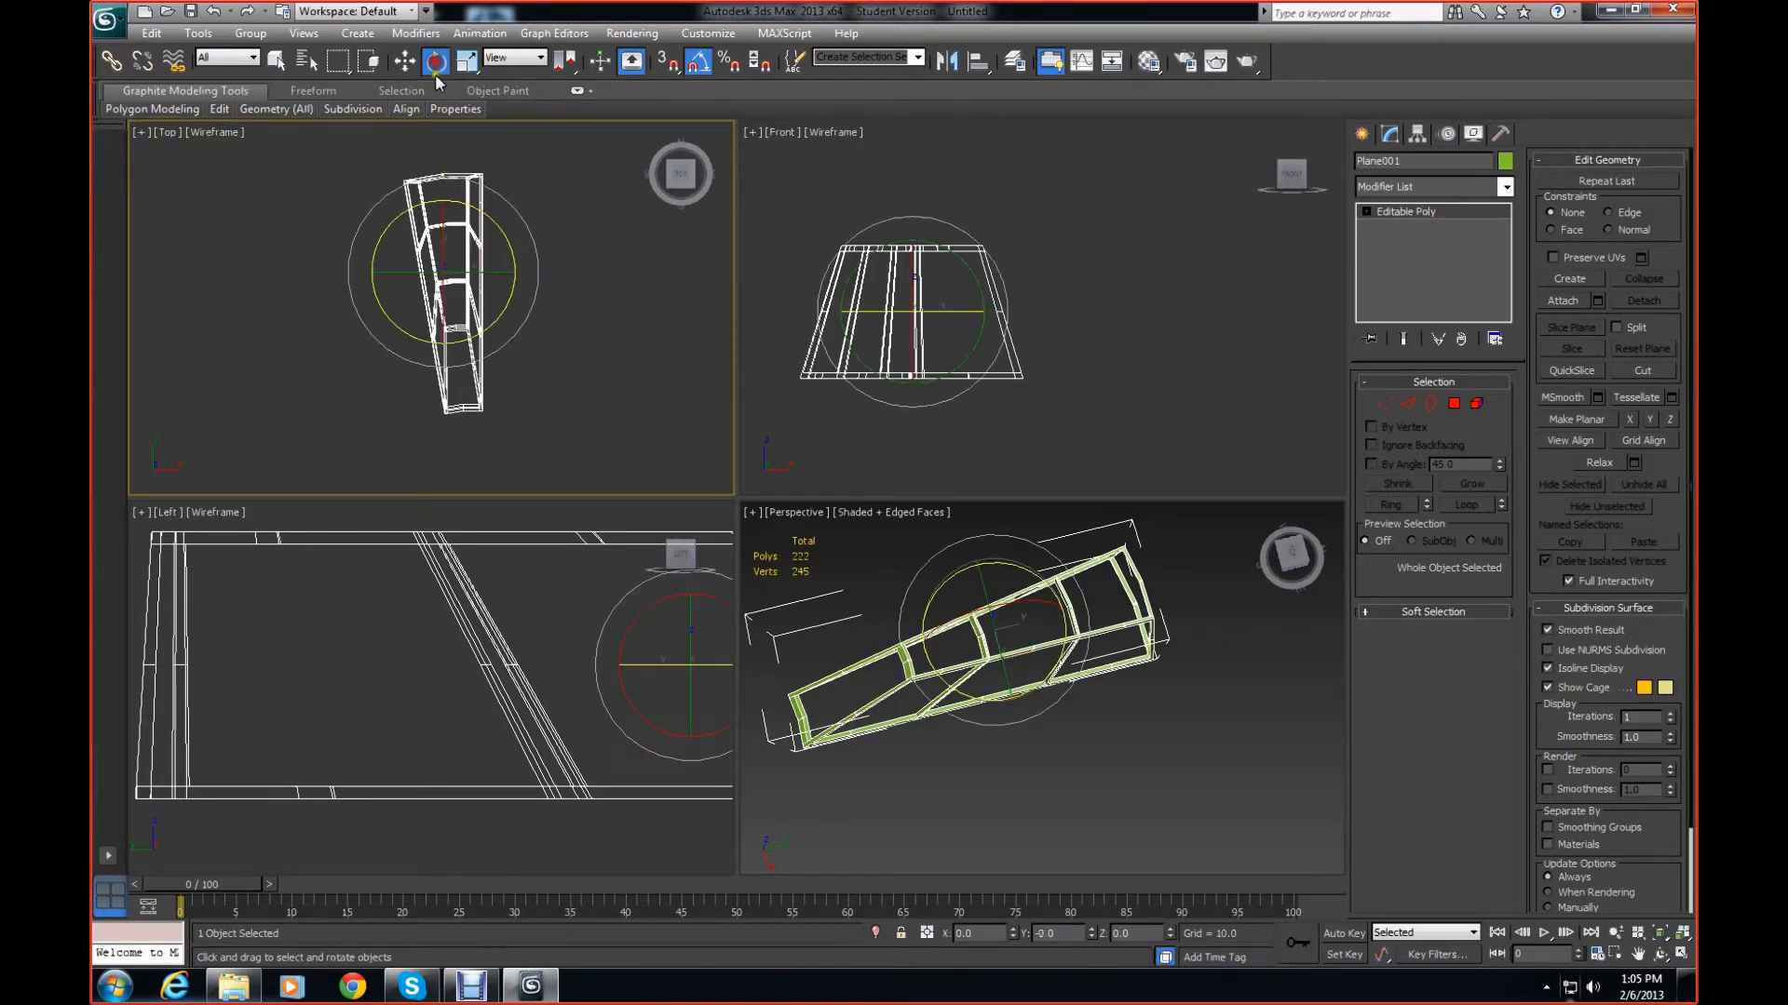
pyautogui.moveTo(501, 312); pyautogui.dragTo(495, 313)
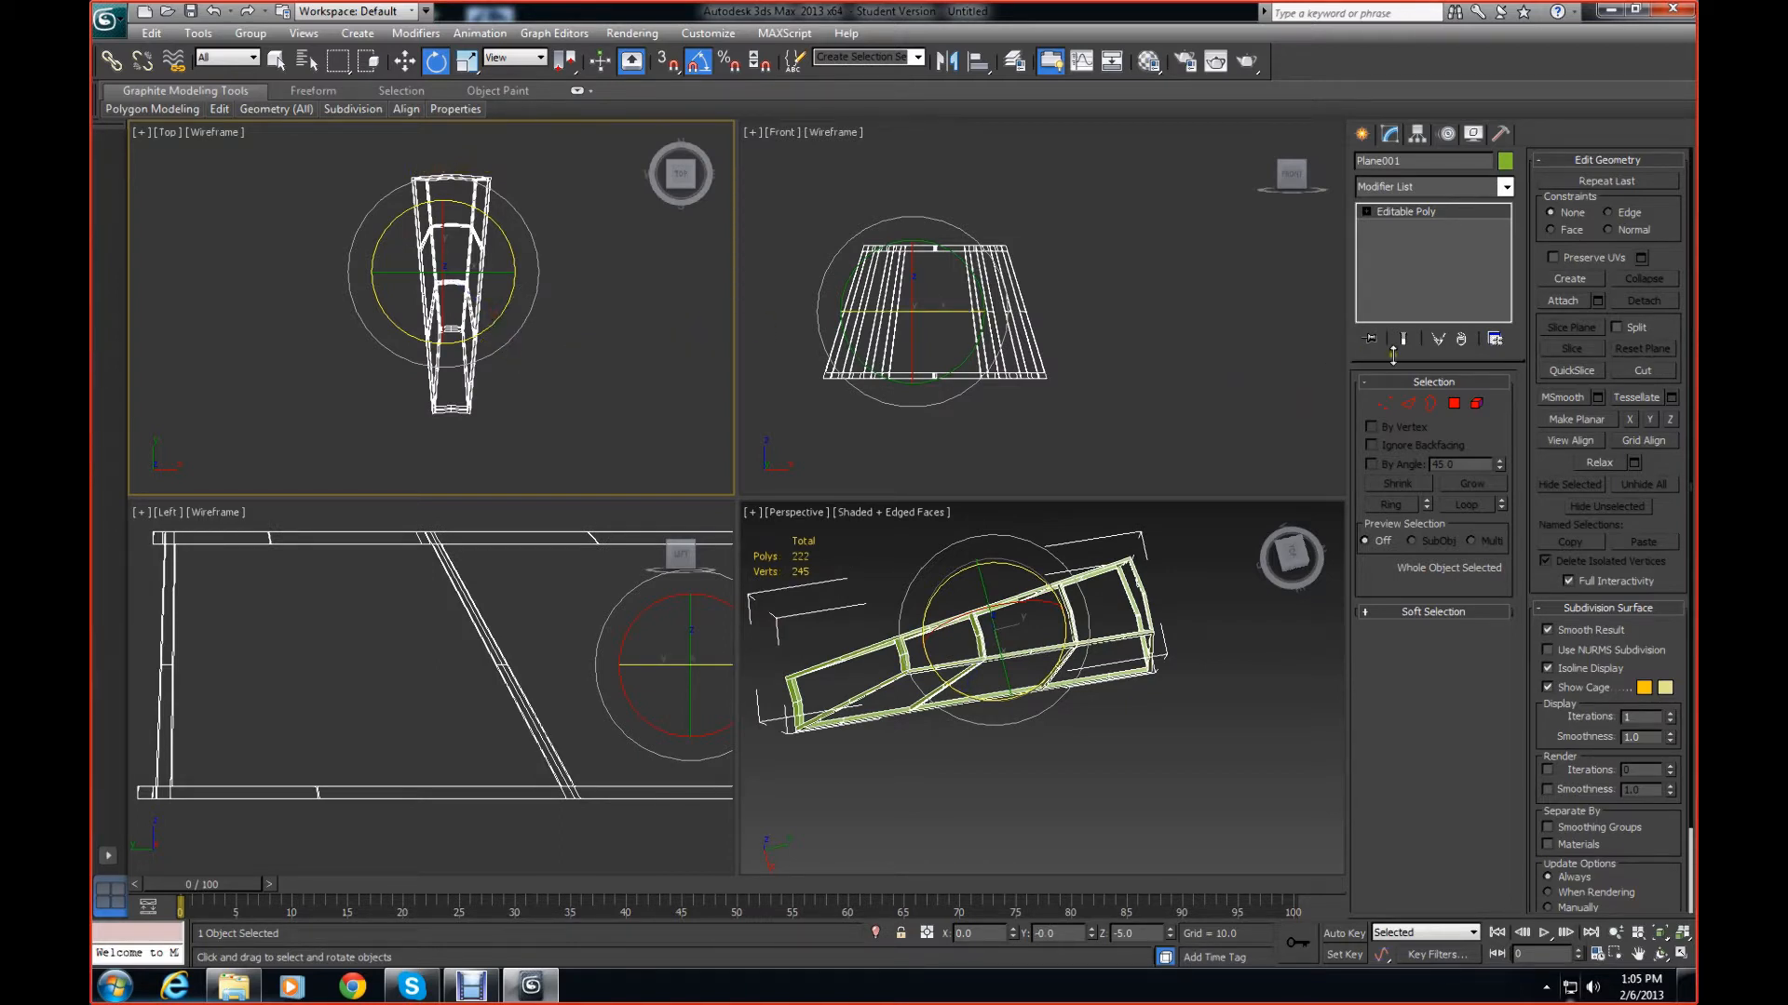
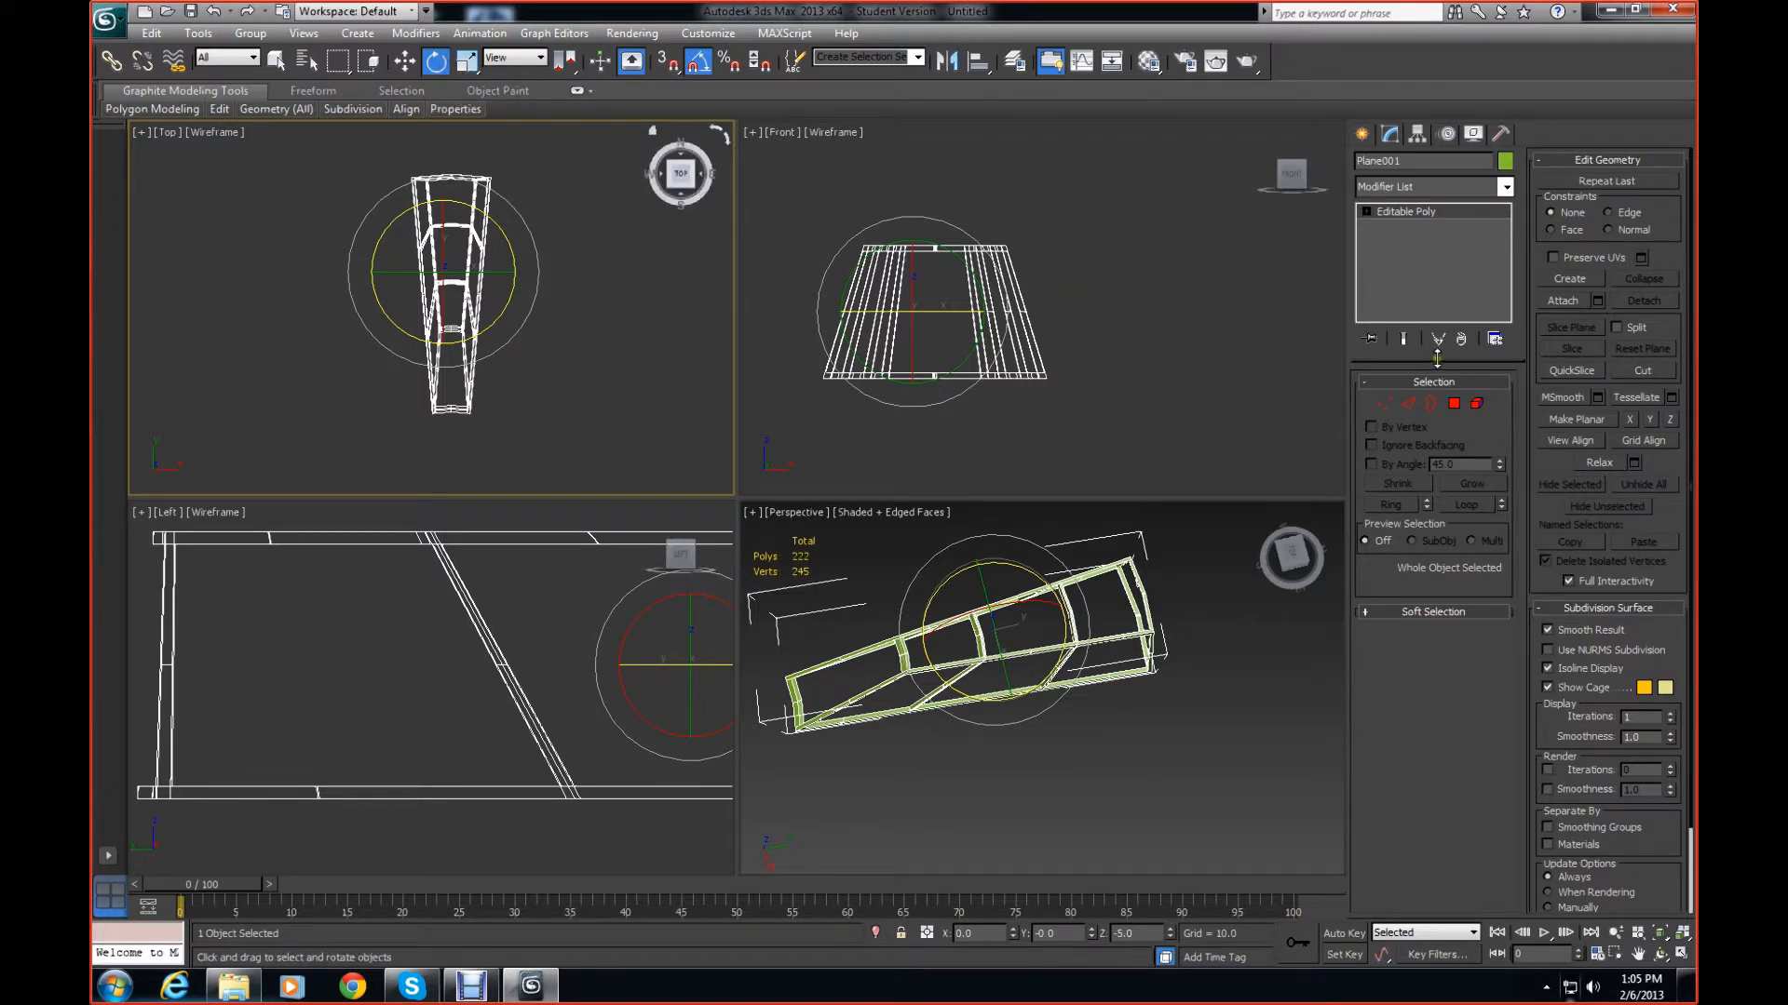
# Center the frame's pivot point to the object, affecting only the pivot
pyautogui.click(1416, 135)
pyautogui.click(1429, 255)
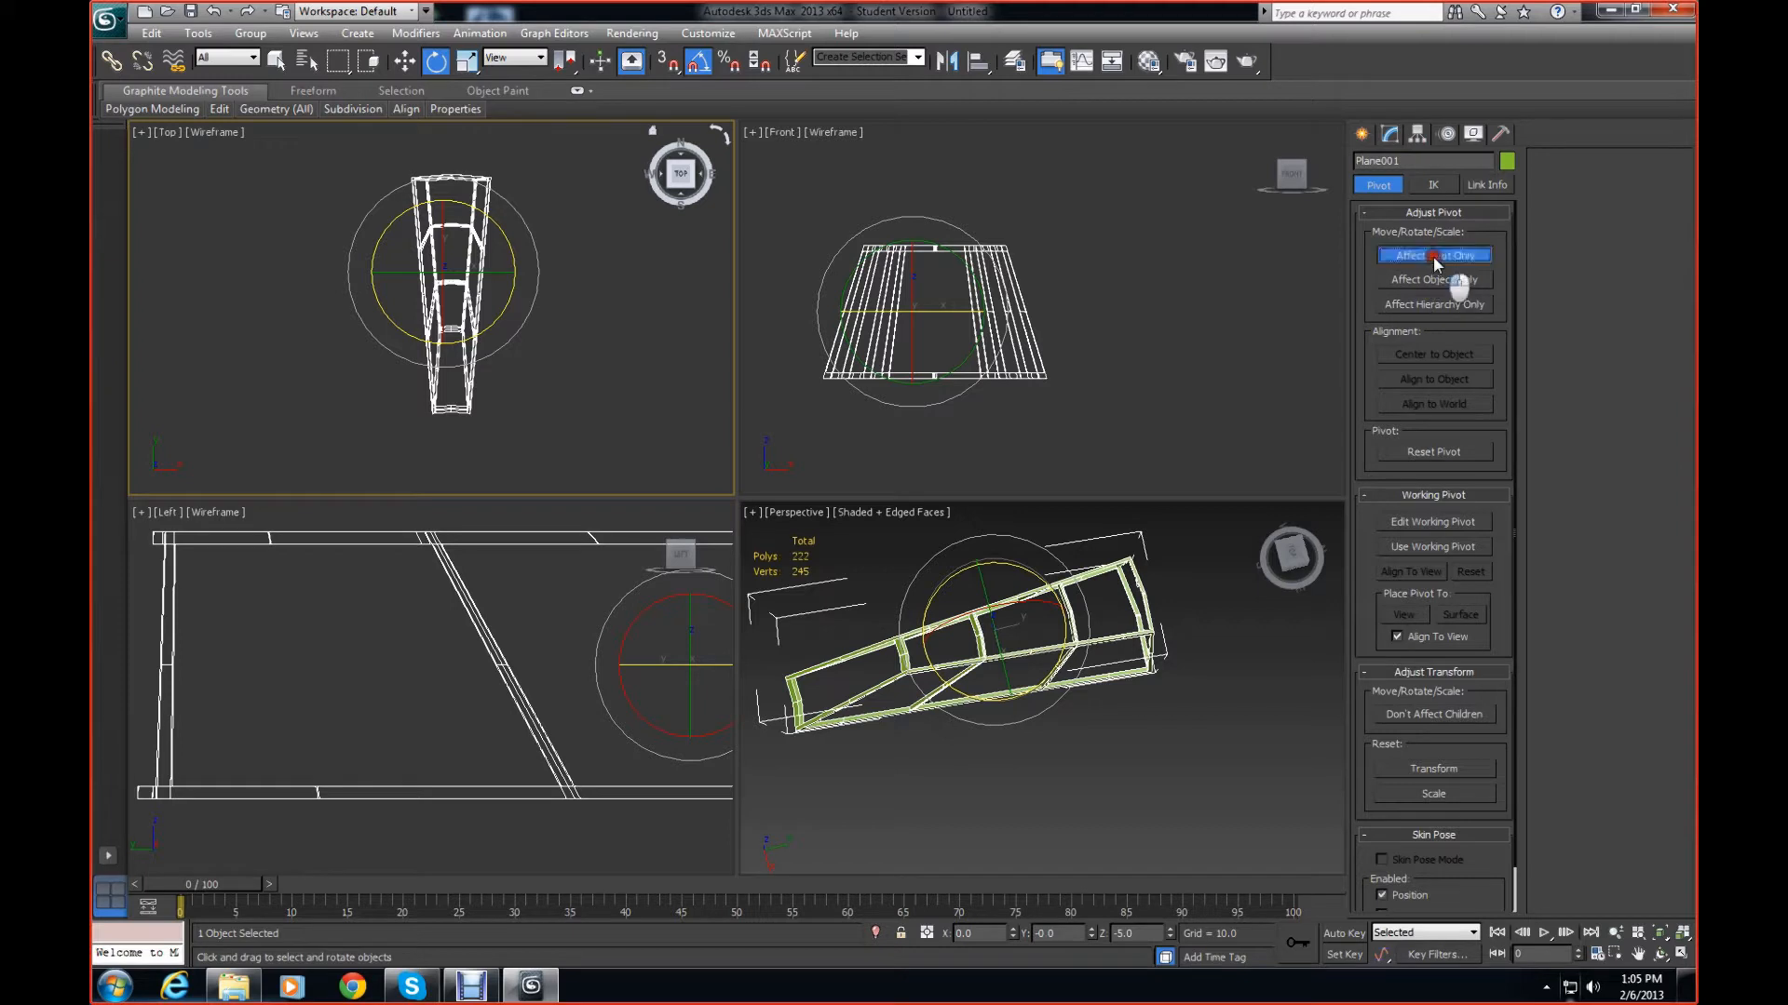
pyautogui.click(1432, 353)
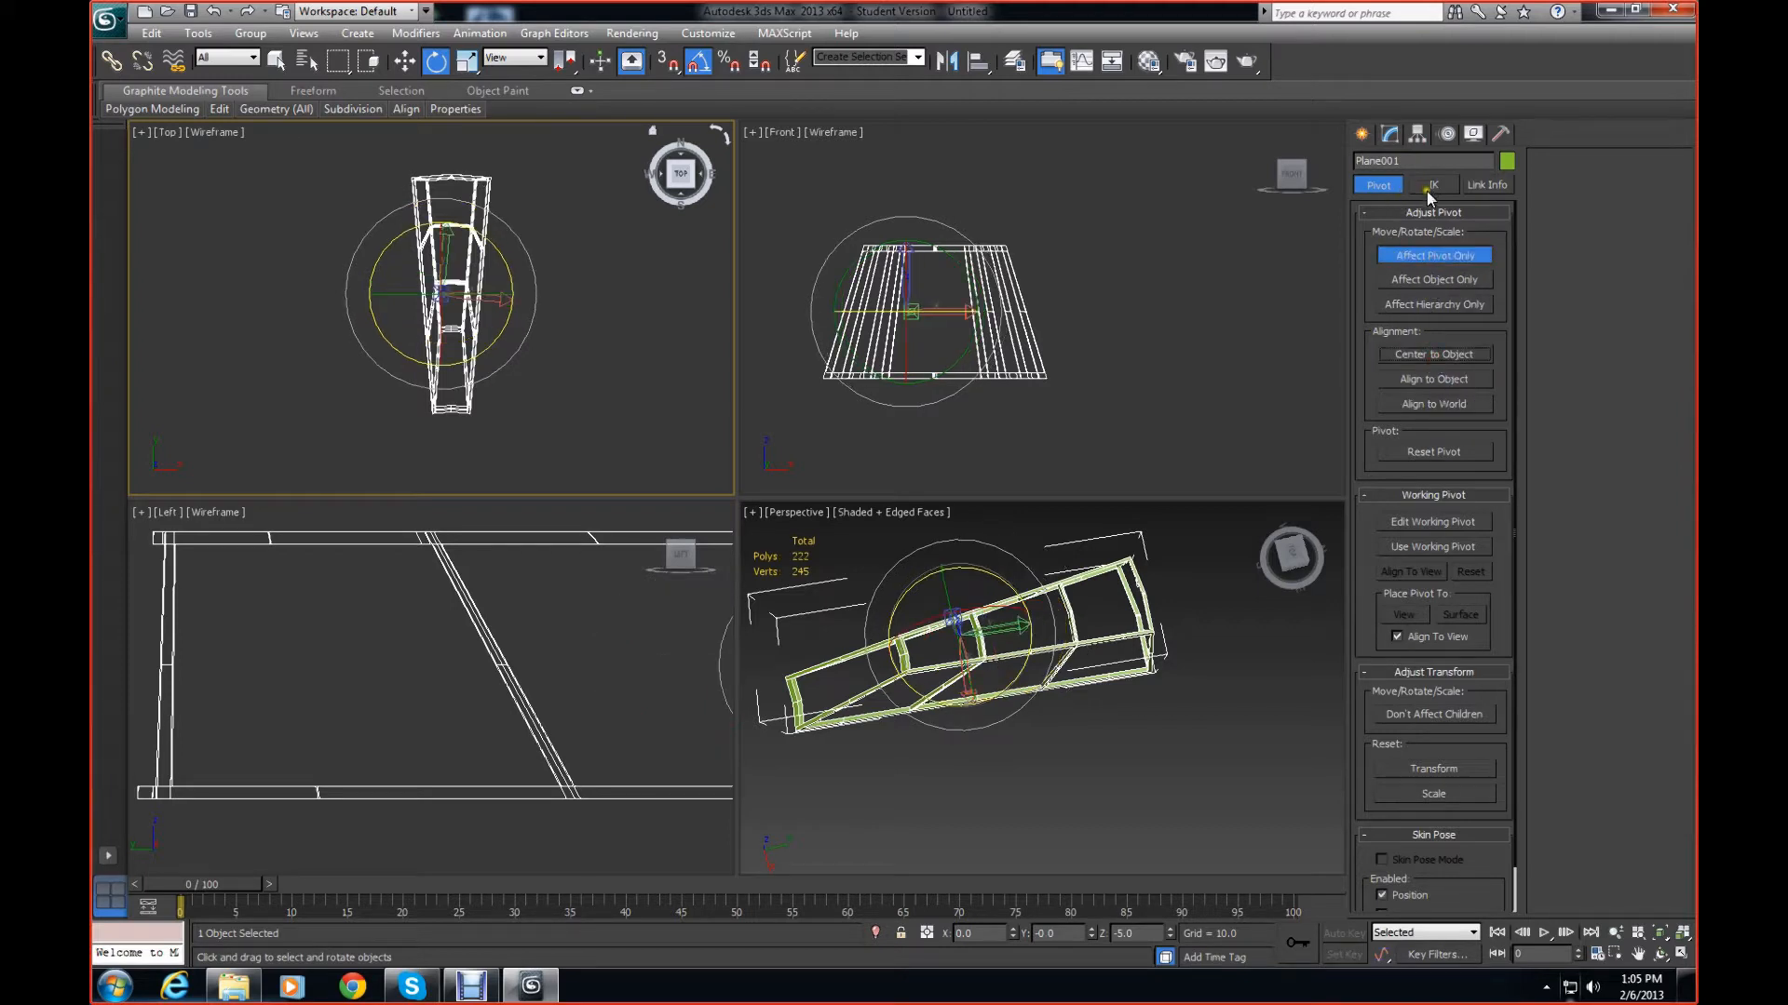
# Examine the straightened frame and its pivot in the front, top and side views, and leave pivot editing
pyautogui.scroll(5, 1097, 341)
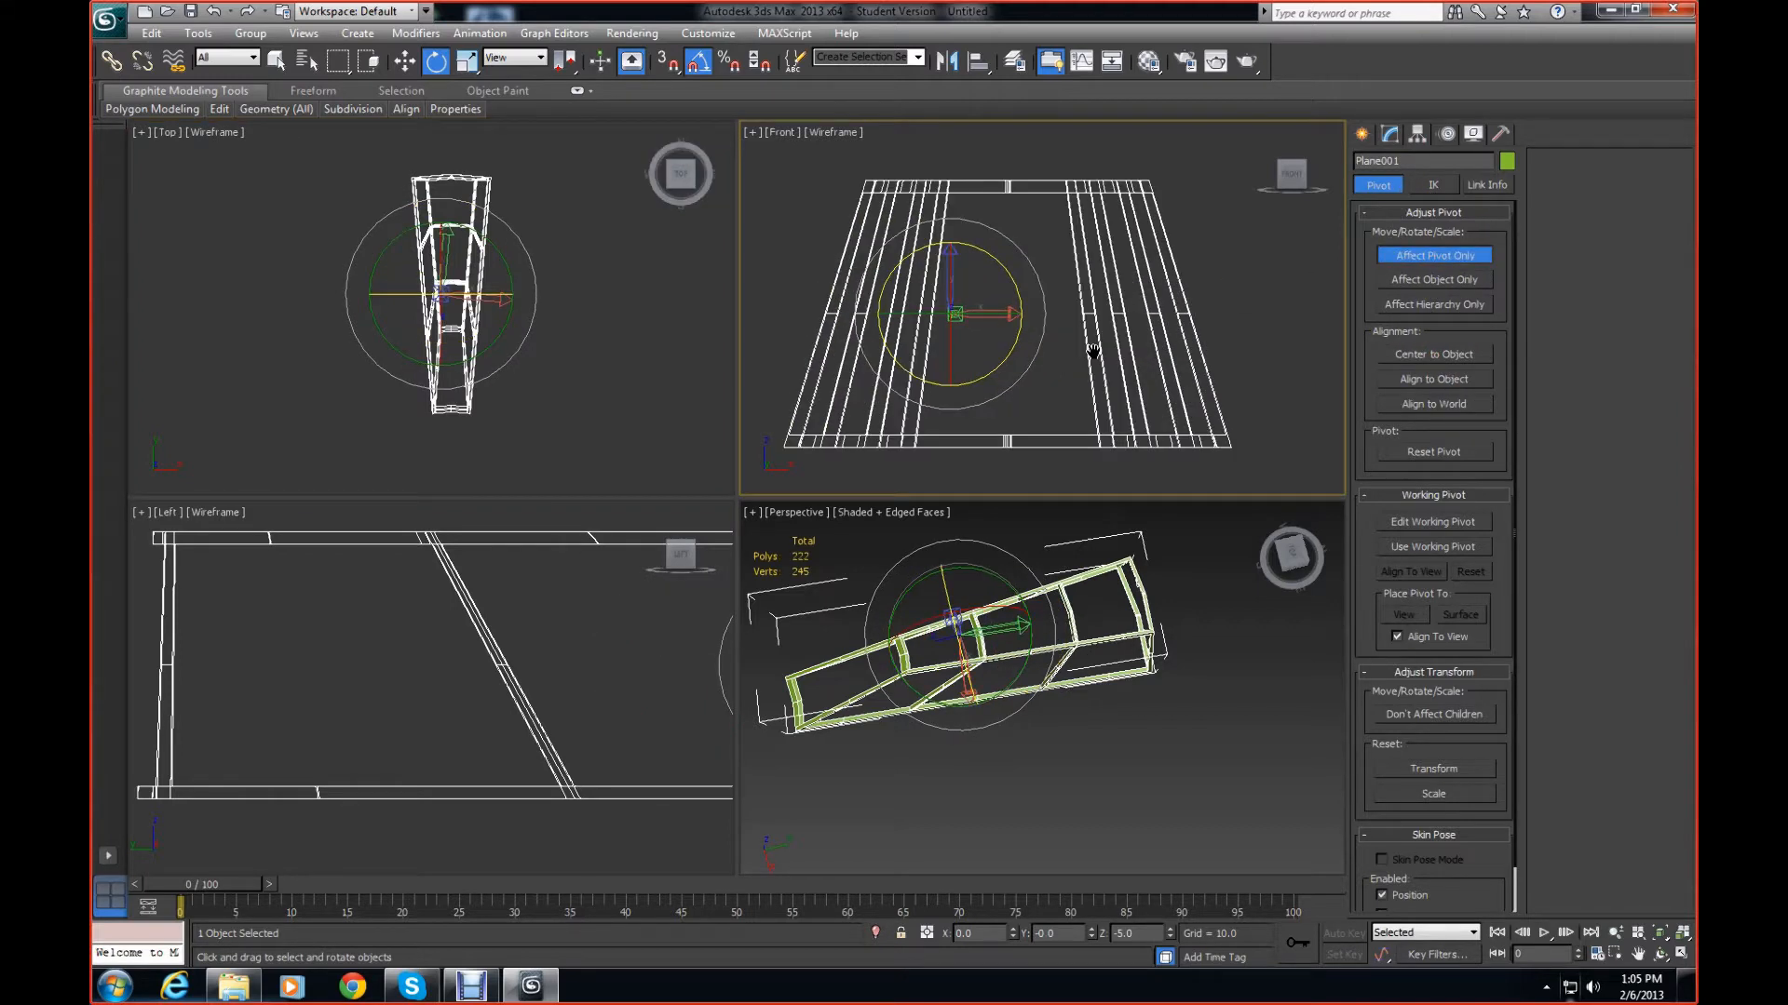
pyautogui.moveTo(1301, 184); pyautogui.dragTo(1218, 247)
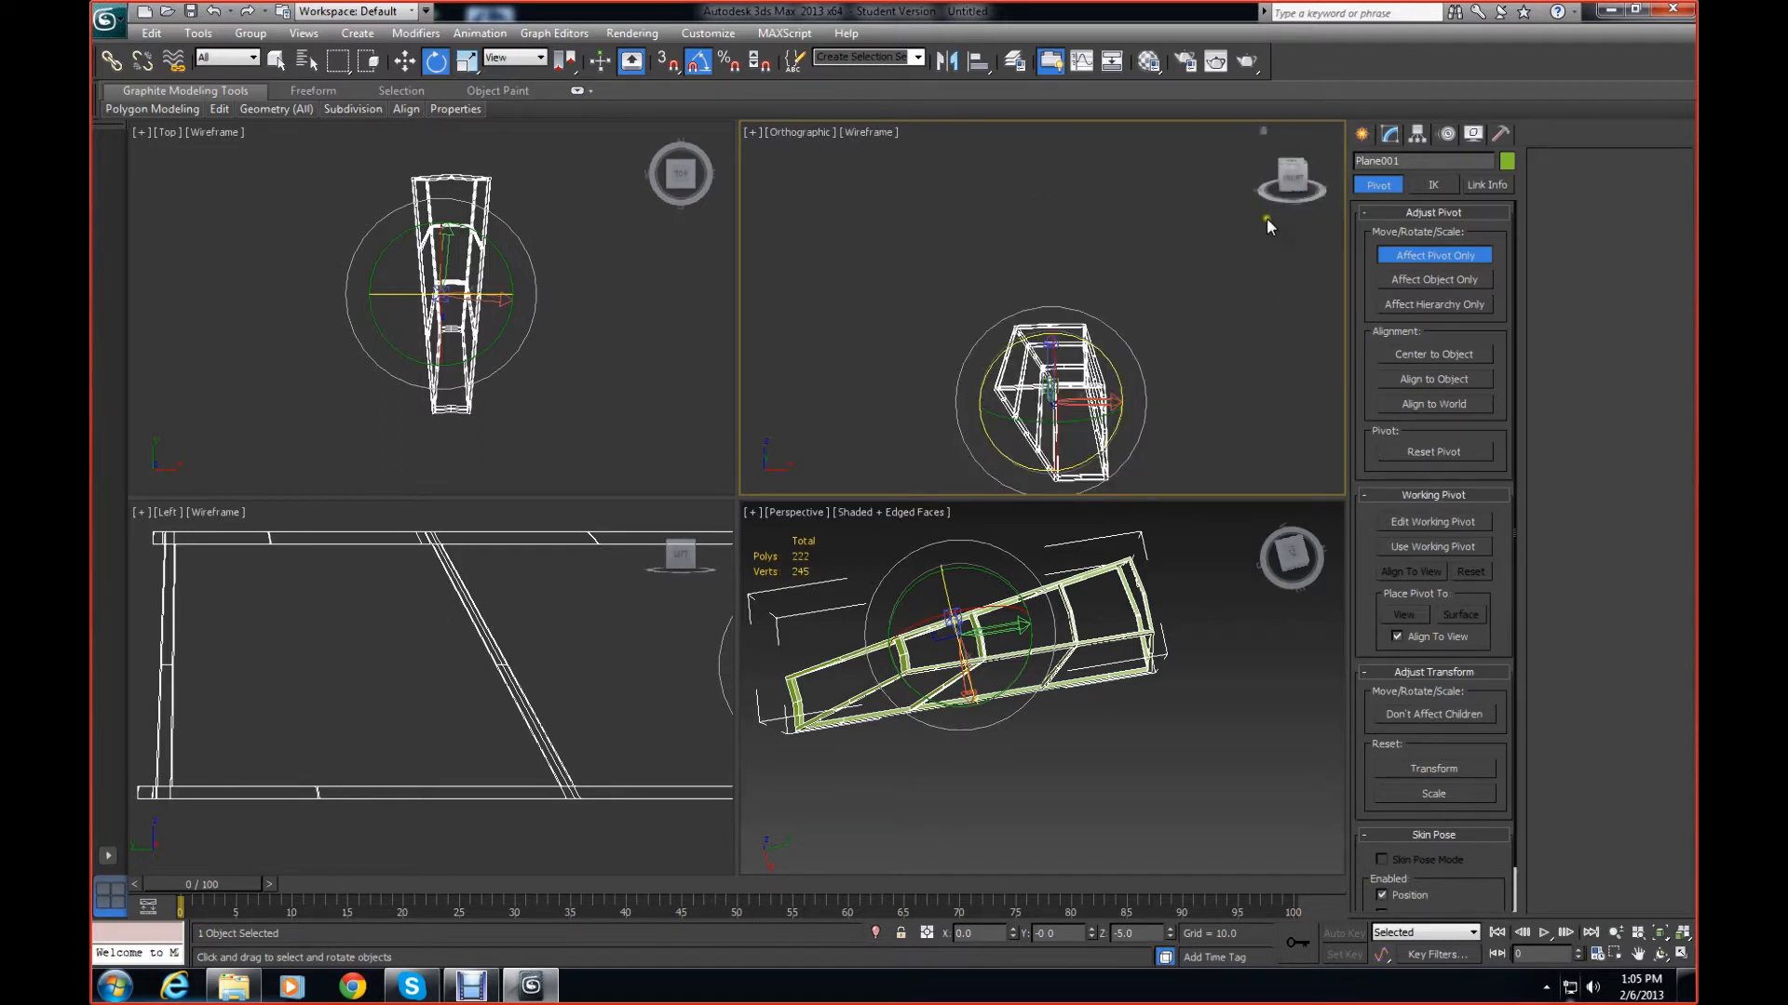
pyautogui.click(1294, 182)
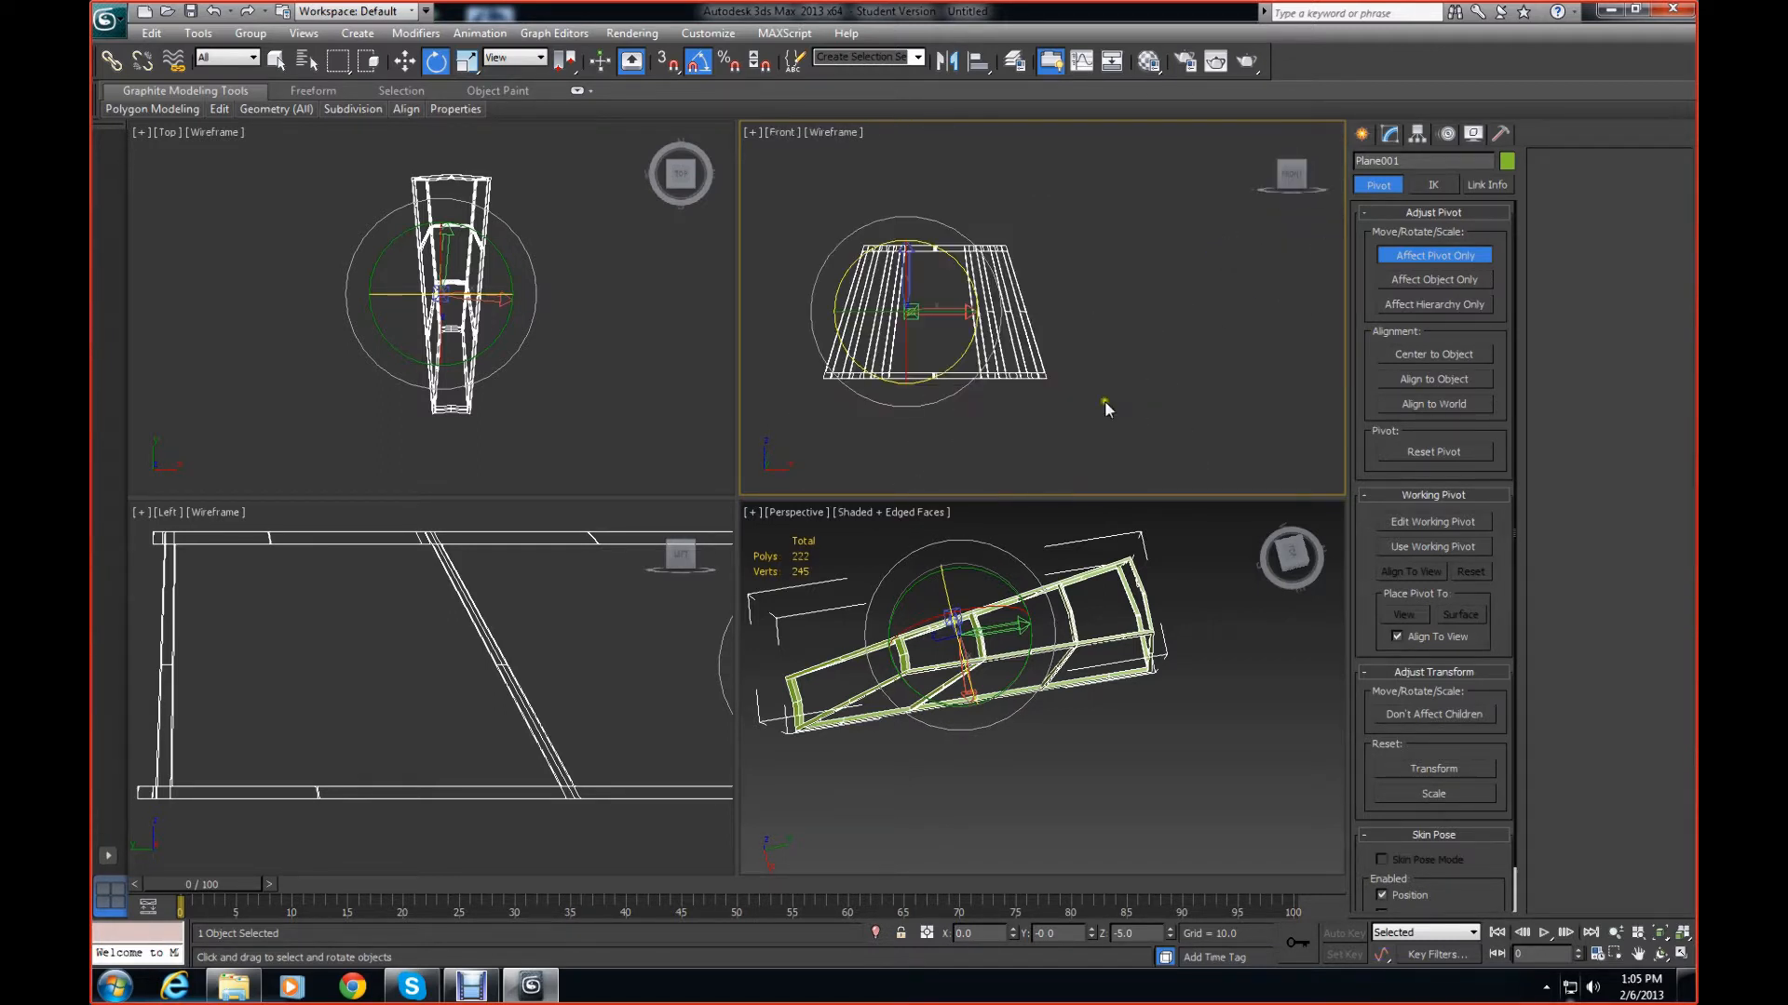
pyautogui.moveTo(1003, 413); pyautogui.dragTo(1000, 342, button='middle')
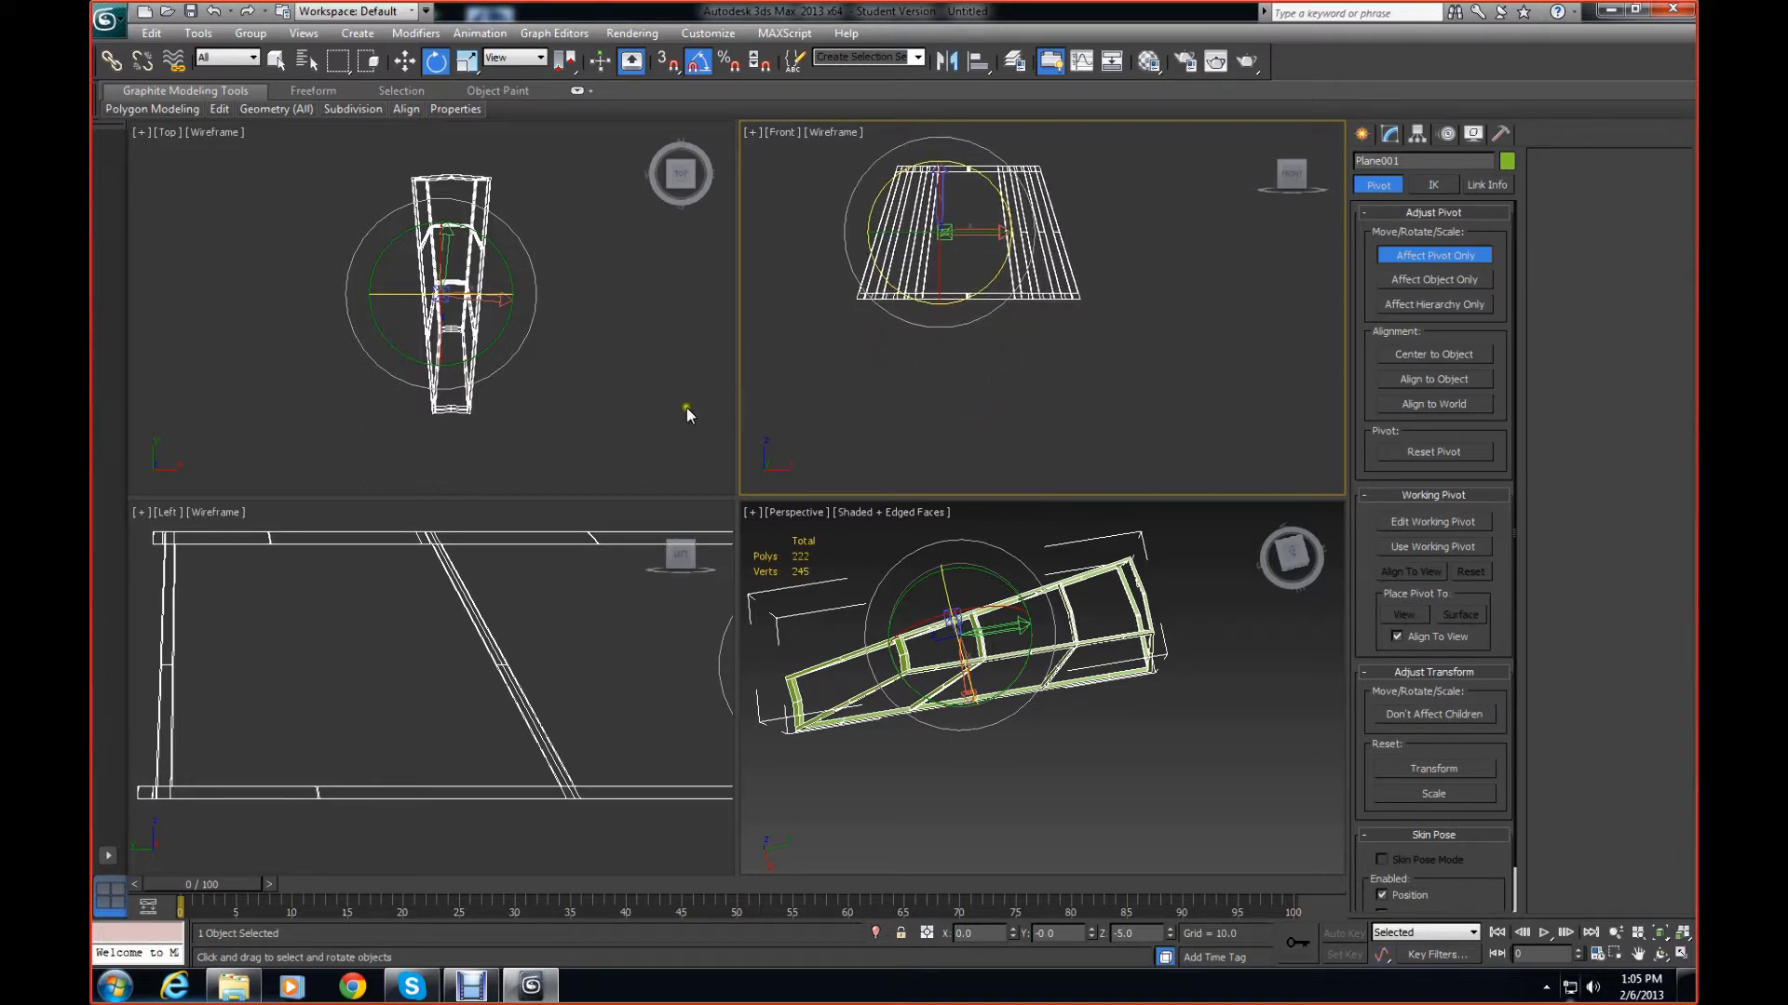
pyautogui.moveTo(623, 406); pyautogui.dragTo(560, 401, button='middle')
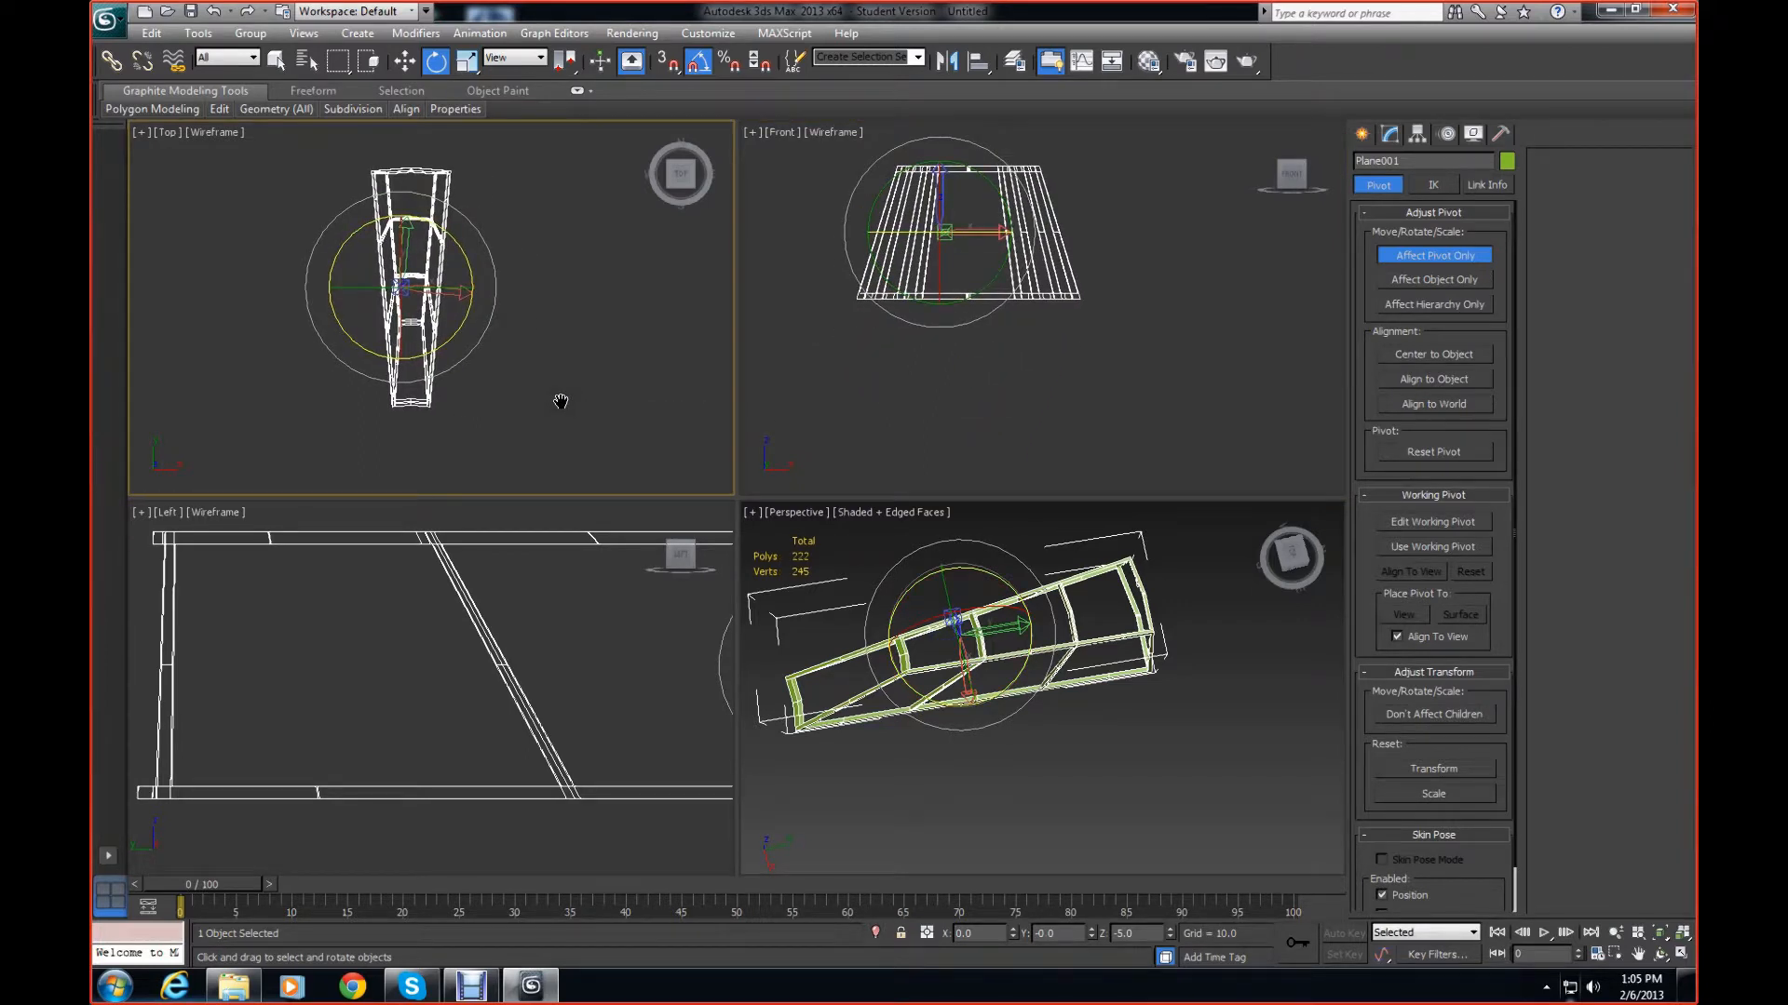
pyautogui.moveTo(570, 673); pyautogui.dragTo(510, 636, button='middle')
pyautogui.scroll(-3, 335, 661)
pyautogui.scroll(3, 510, 634)
pyautogui.moveTo(393, 650); pyautogui.dragTo(500, 730, button='middle')
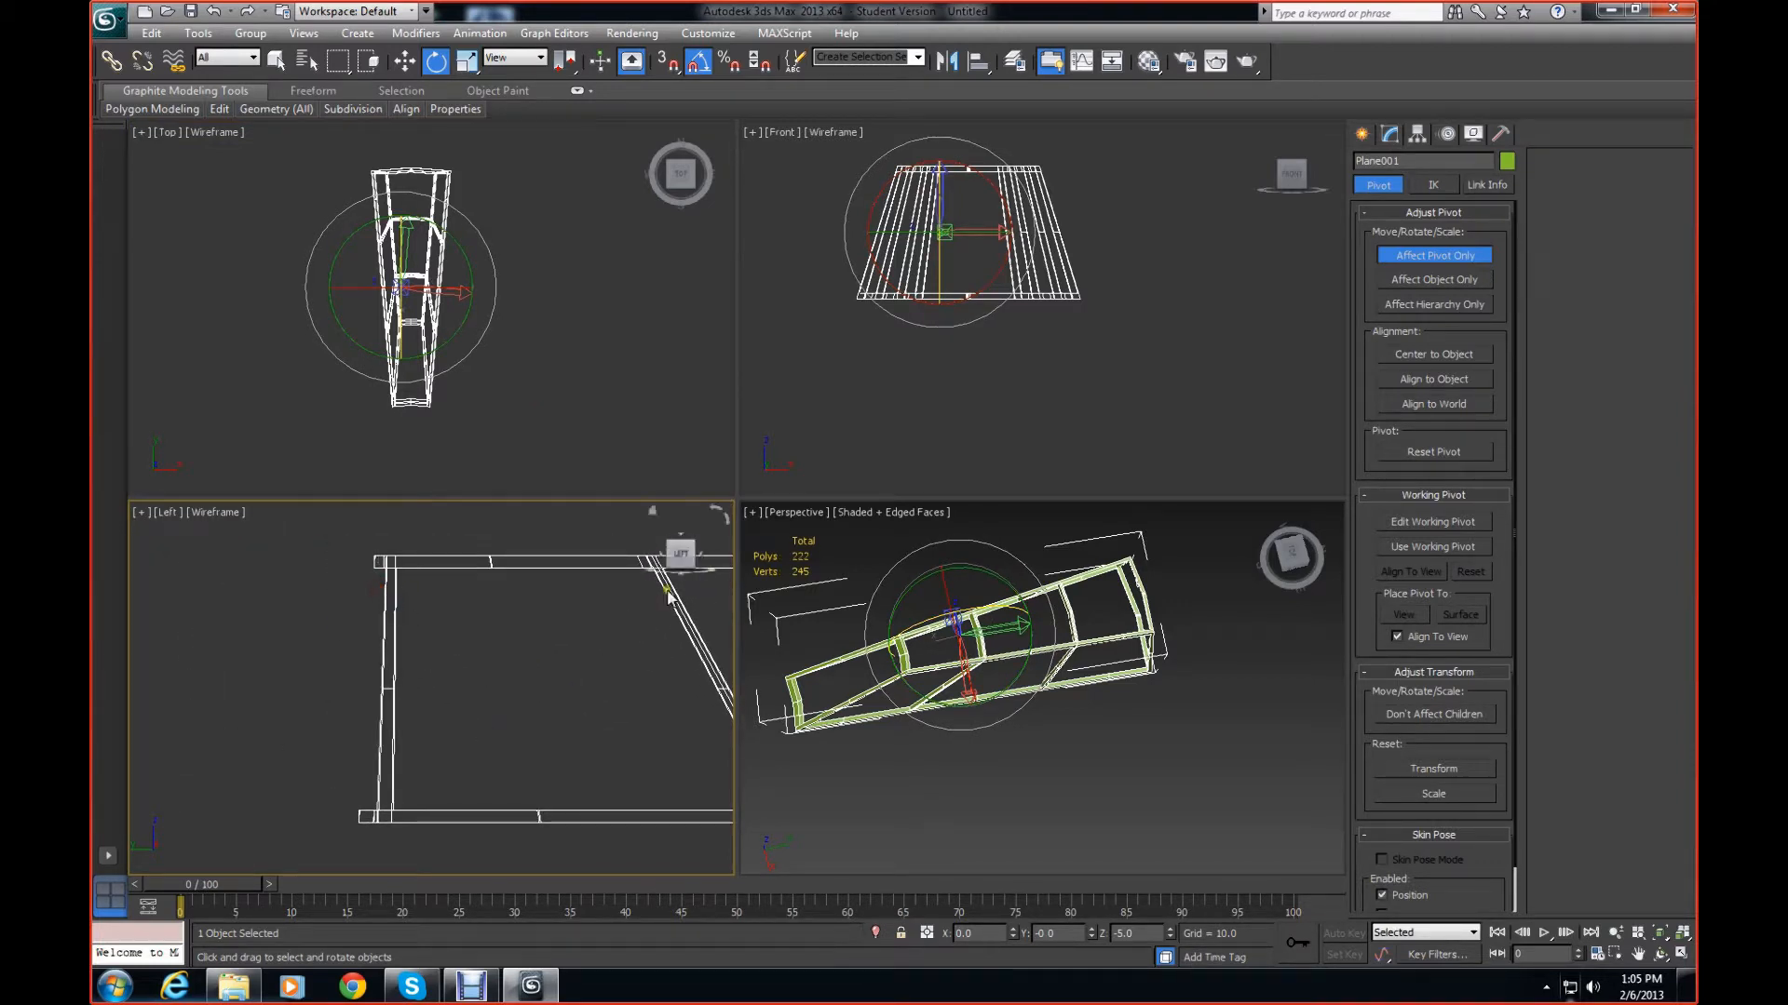
pyautogui.click(1389, 133)
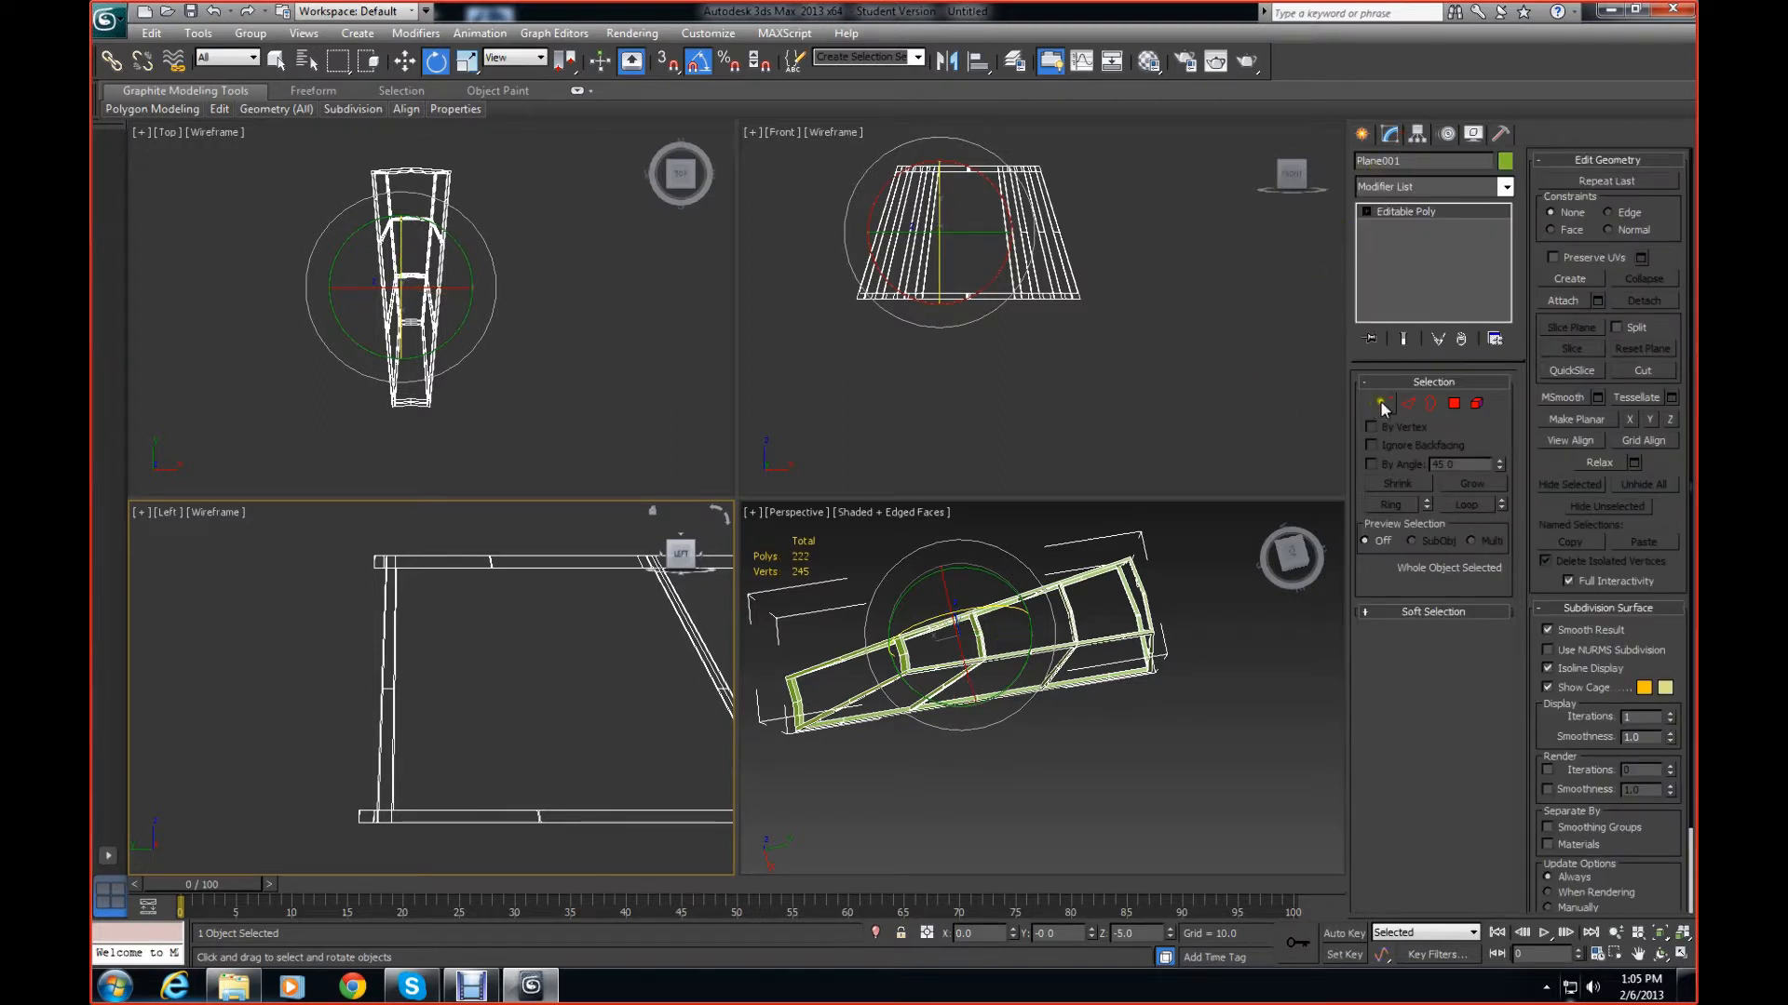
# Inspect the frame's polygons by selecting the upper crossbar at the wide end and several strut faces in the front view, and clear the selection
pyautogui.click(1453, 404)
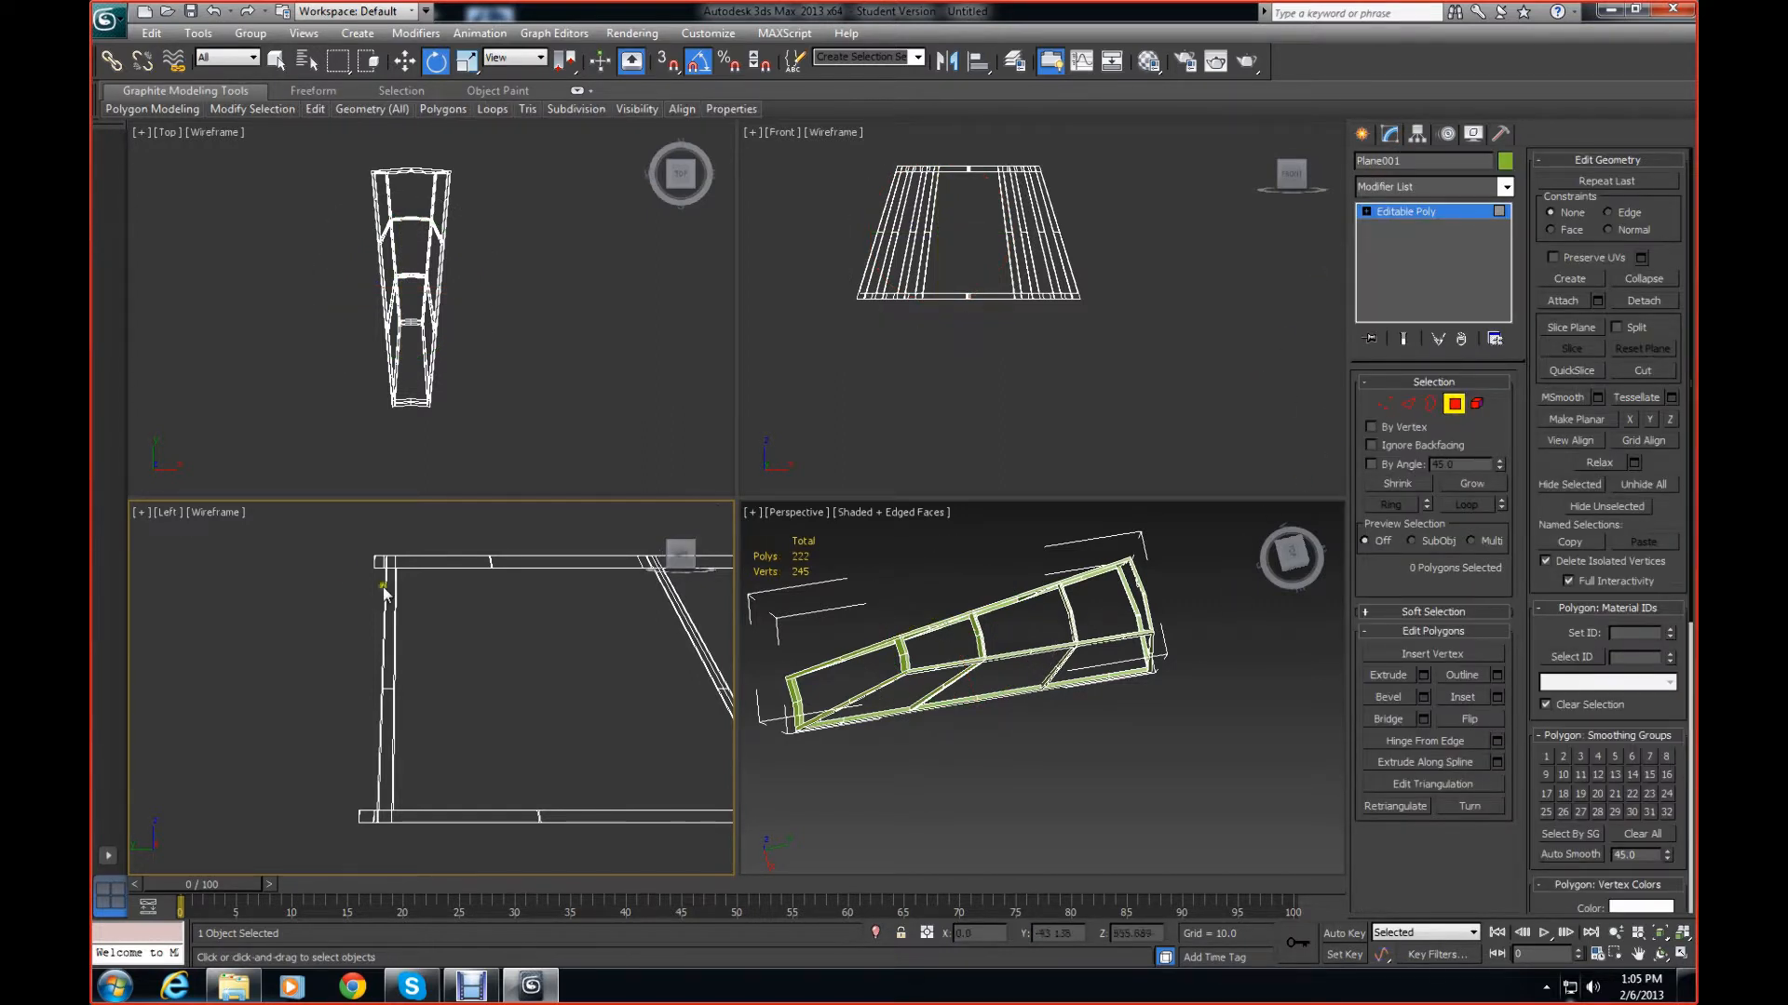
pyautogui.moveTo(332, 542); pyautogui.dragTo(387, 596)
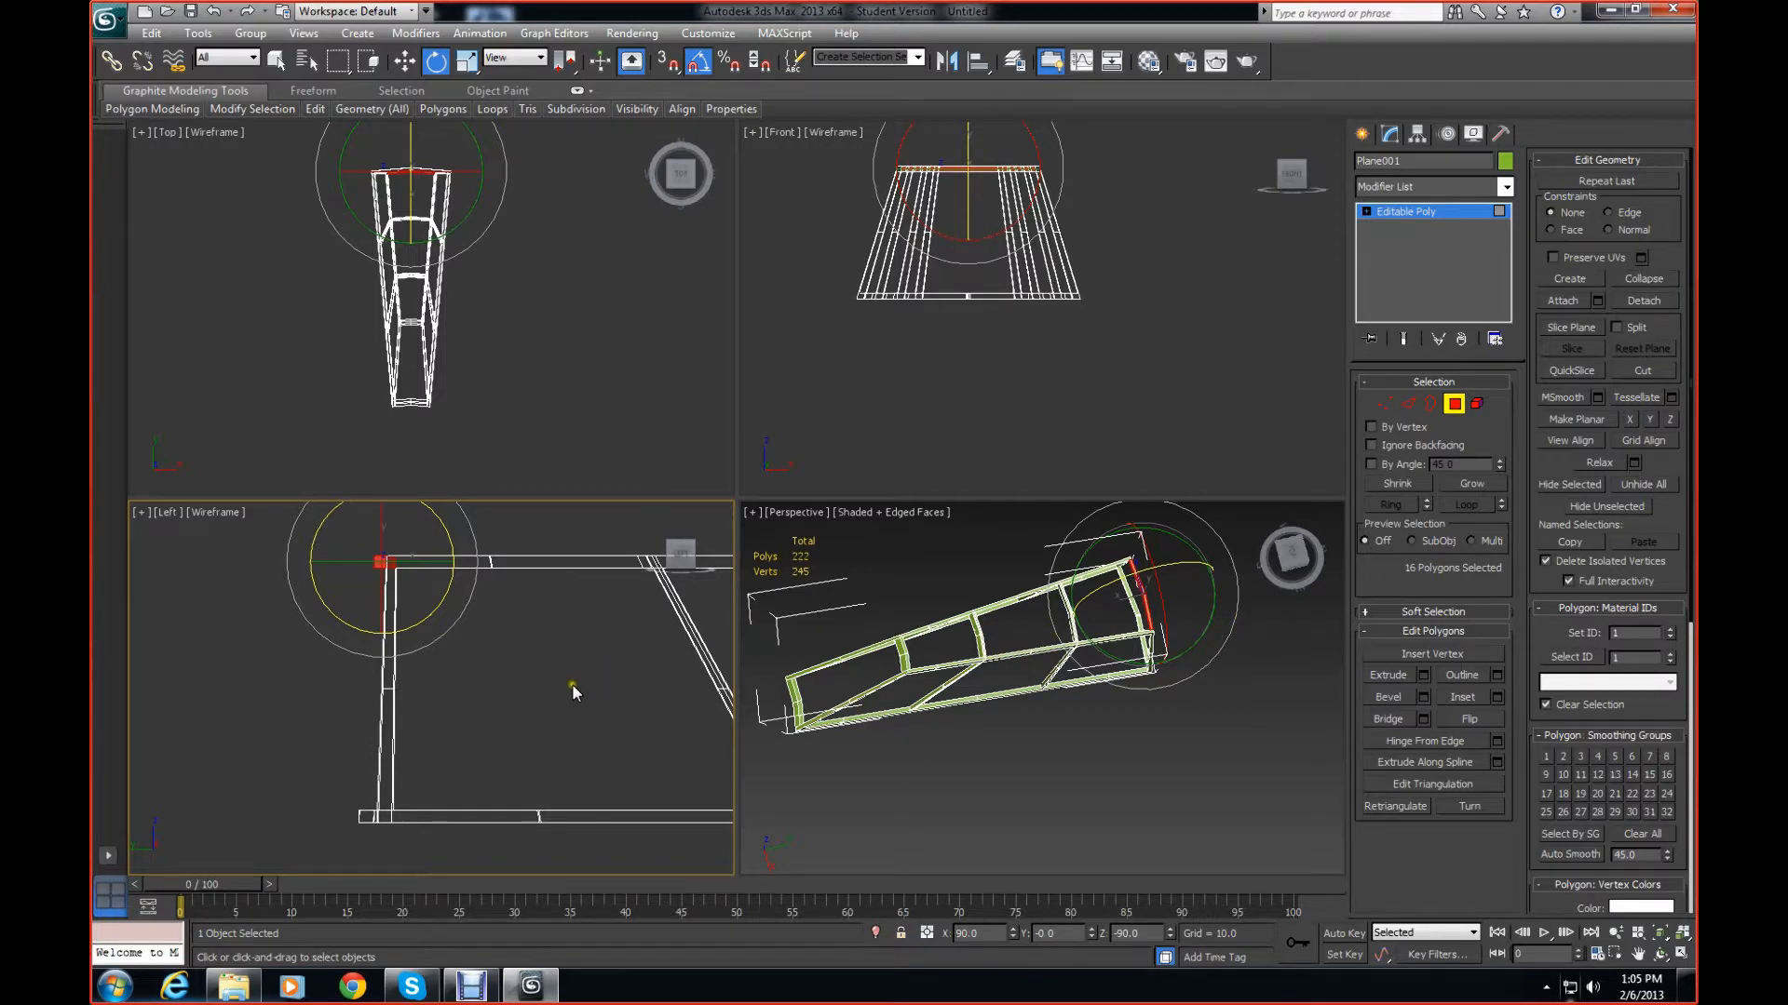
pyautogui.moveTo(573, 685); pyautogui.dragTo(499, 656, button='middle')
pyautogui.moveTo(1103, 675); pyautogui.dragTo(1143, 682, button='middle')
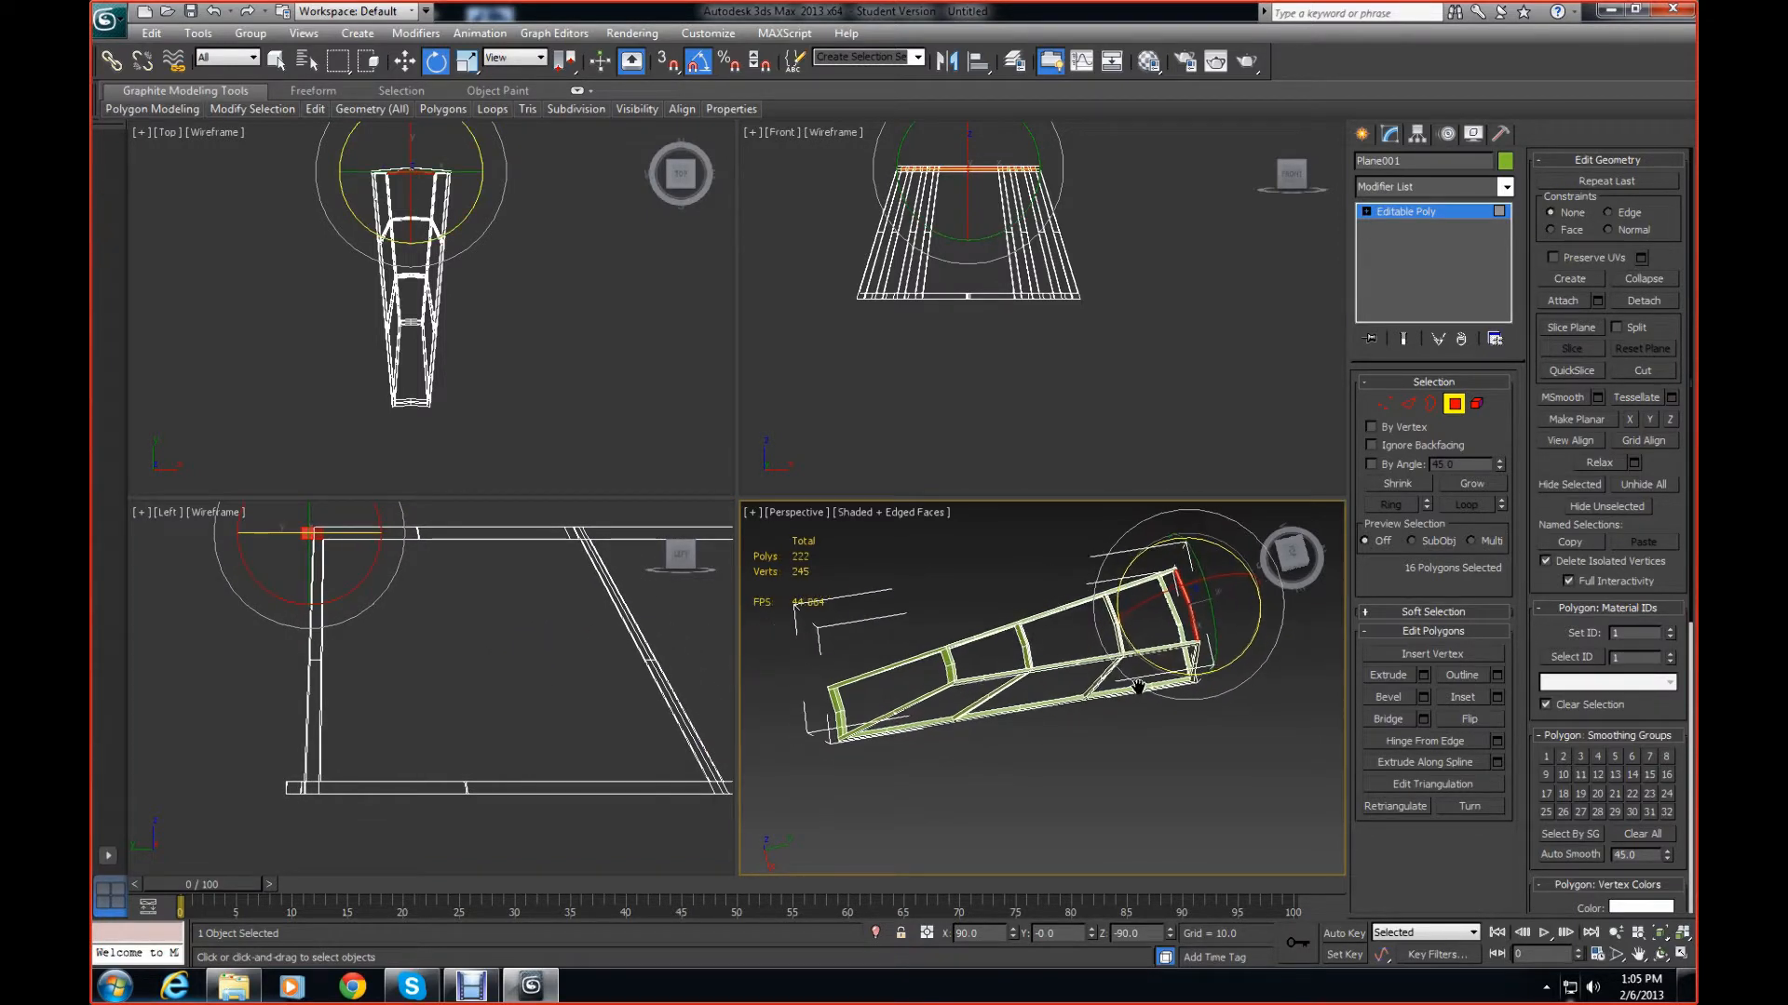
pyautogui.moveTo(1041, 471); pyautogui.dragTo(1043, 445, button='middle')
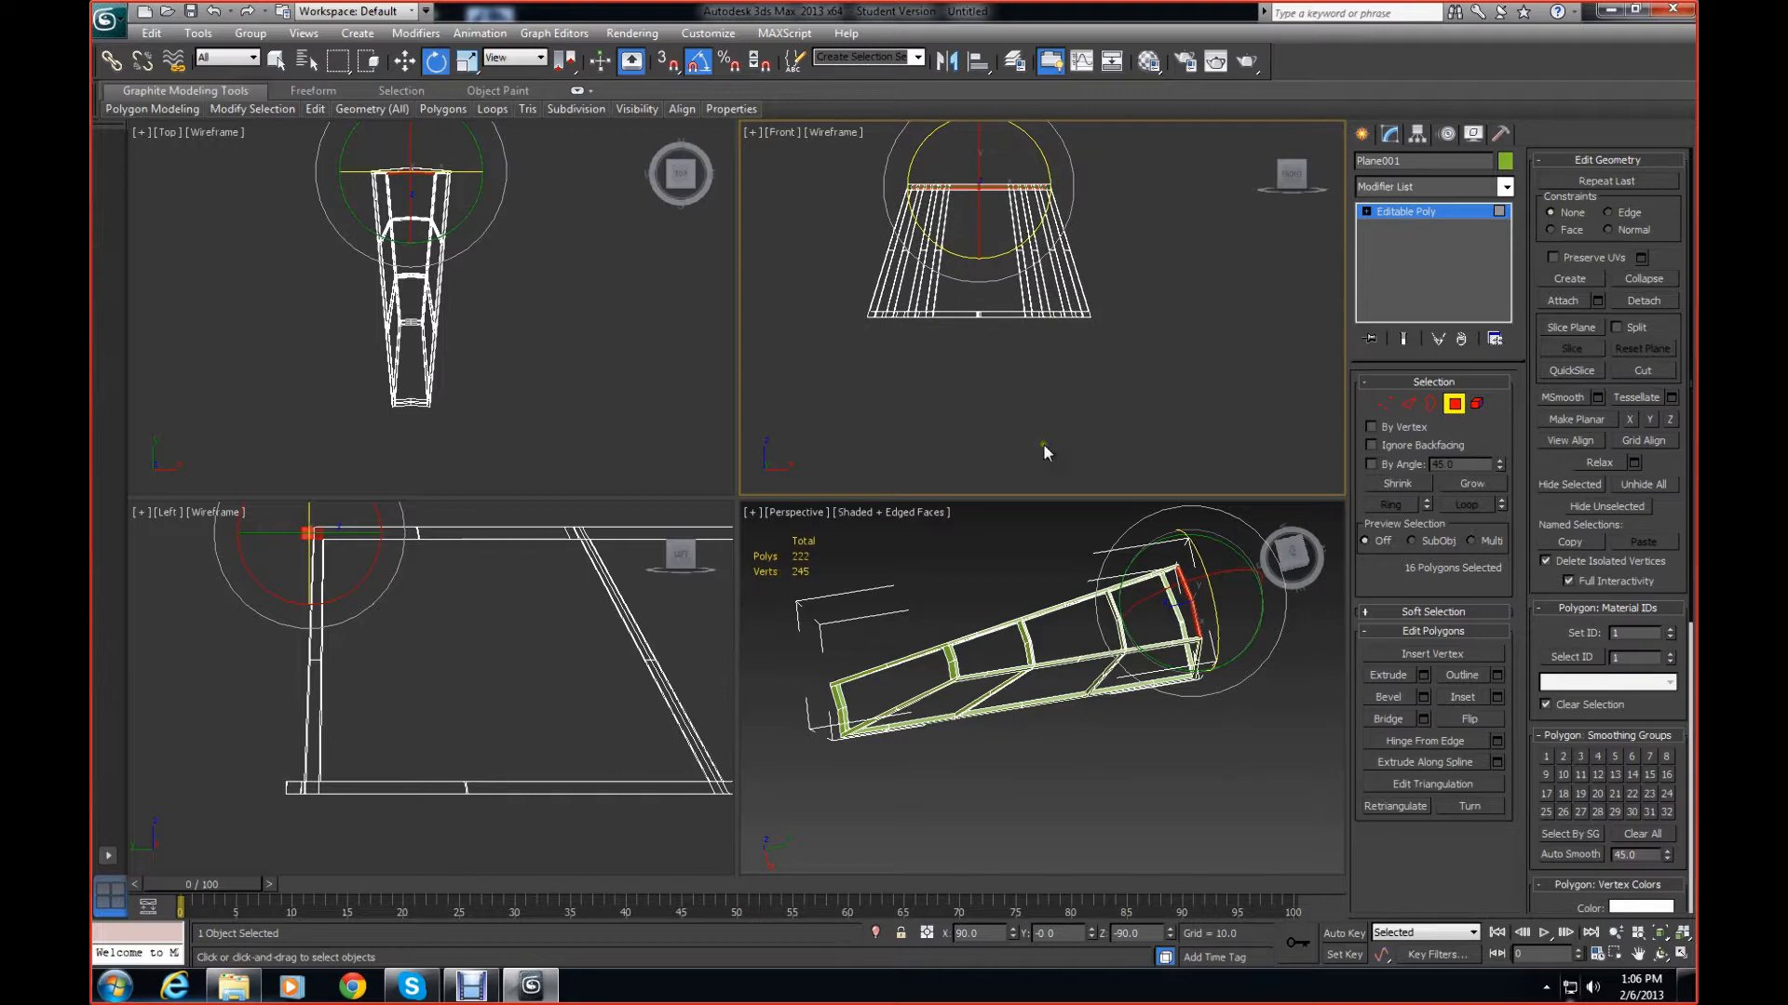
pyautogui.click(1015, 380)
pyautogui.click(1024, 290)
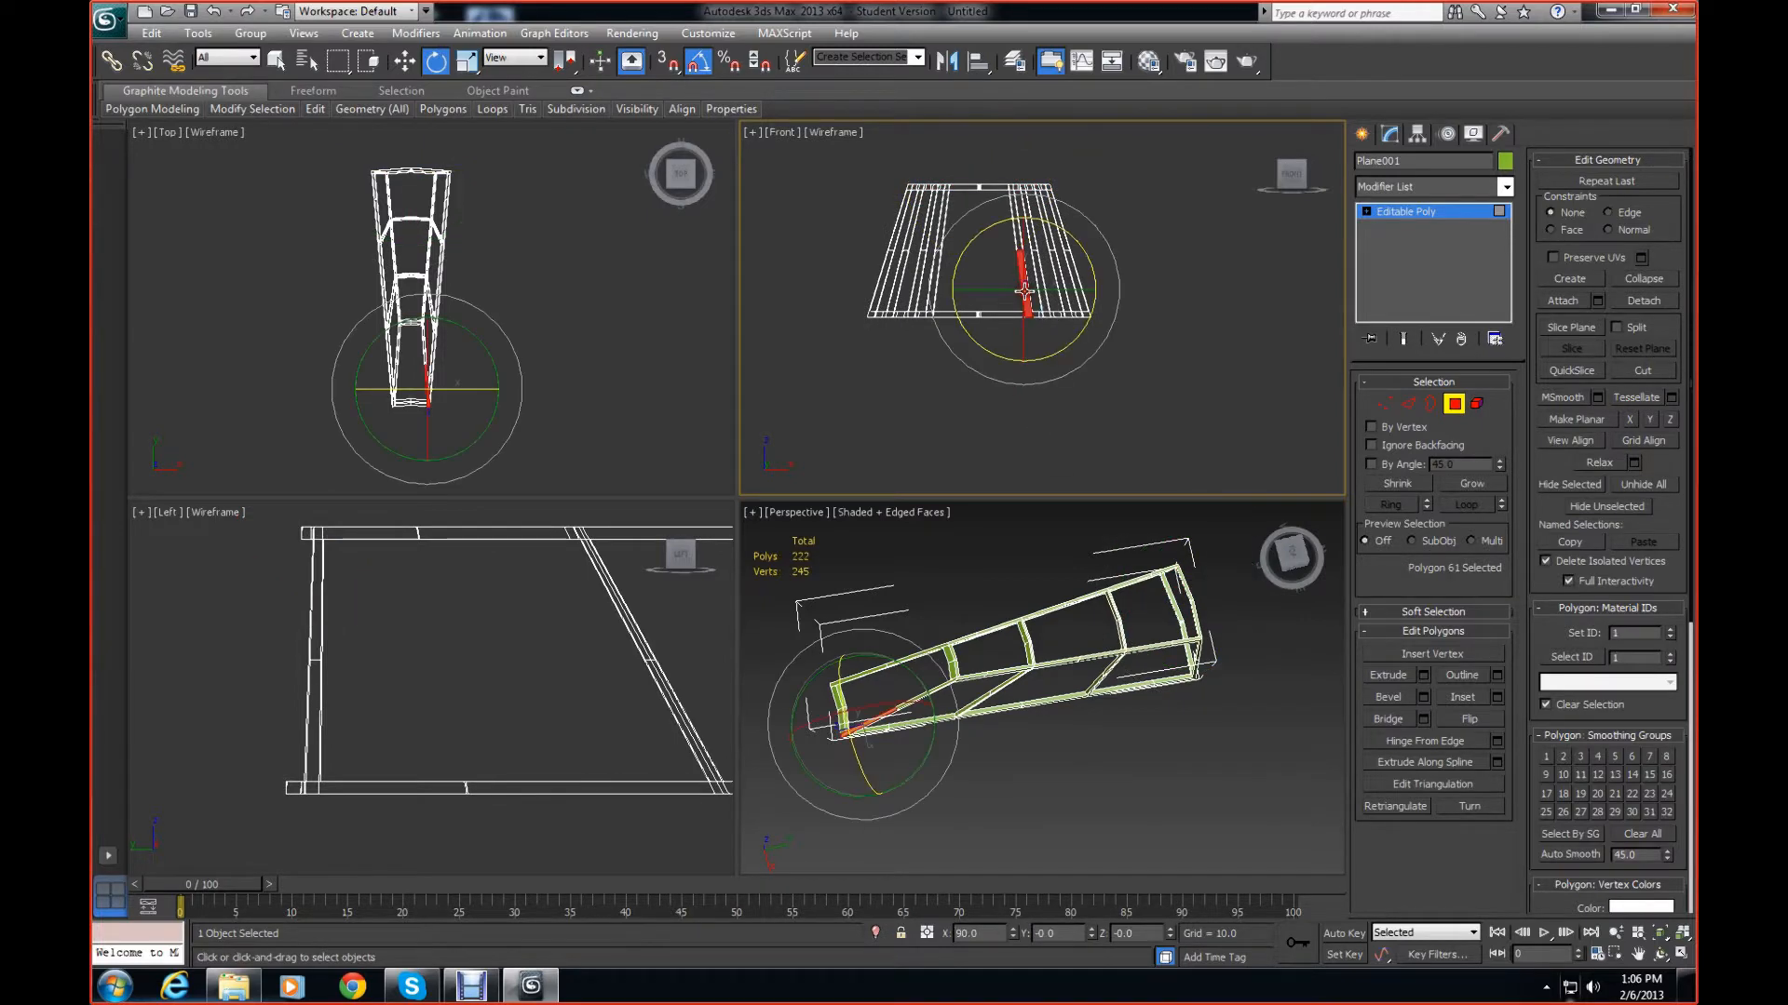
pyautogui.click(1043, 287)
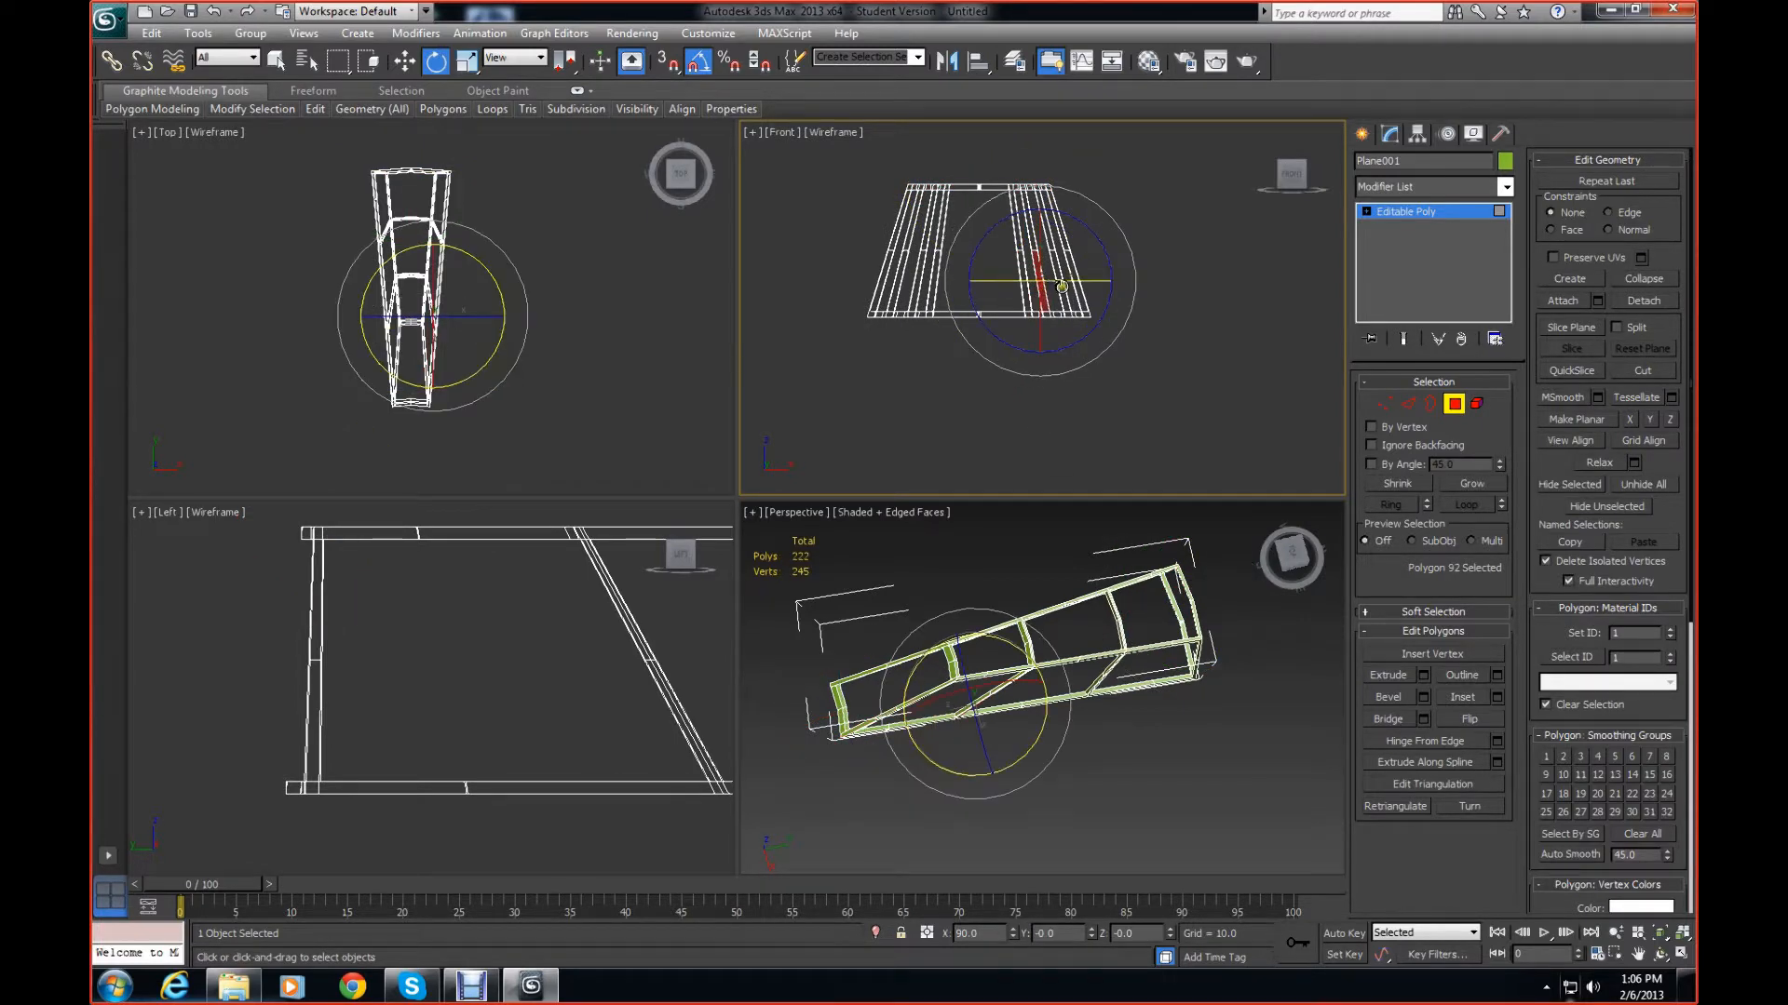
pyautogui.click(1060, 287)
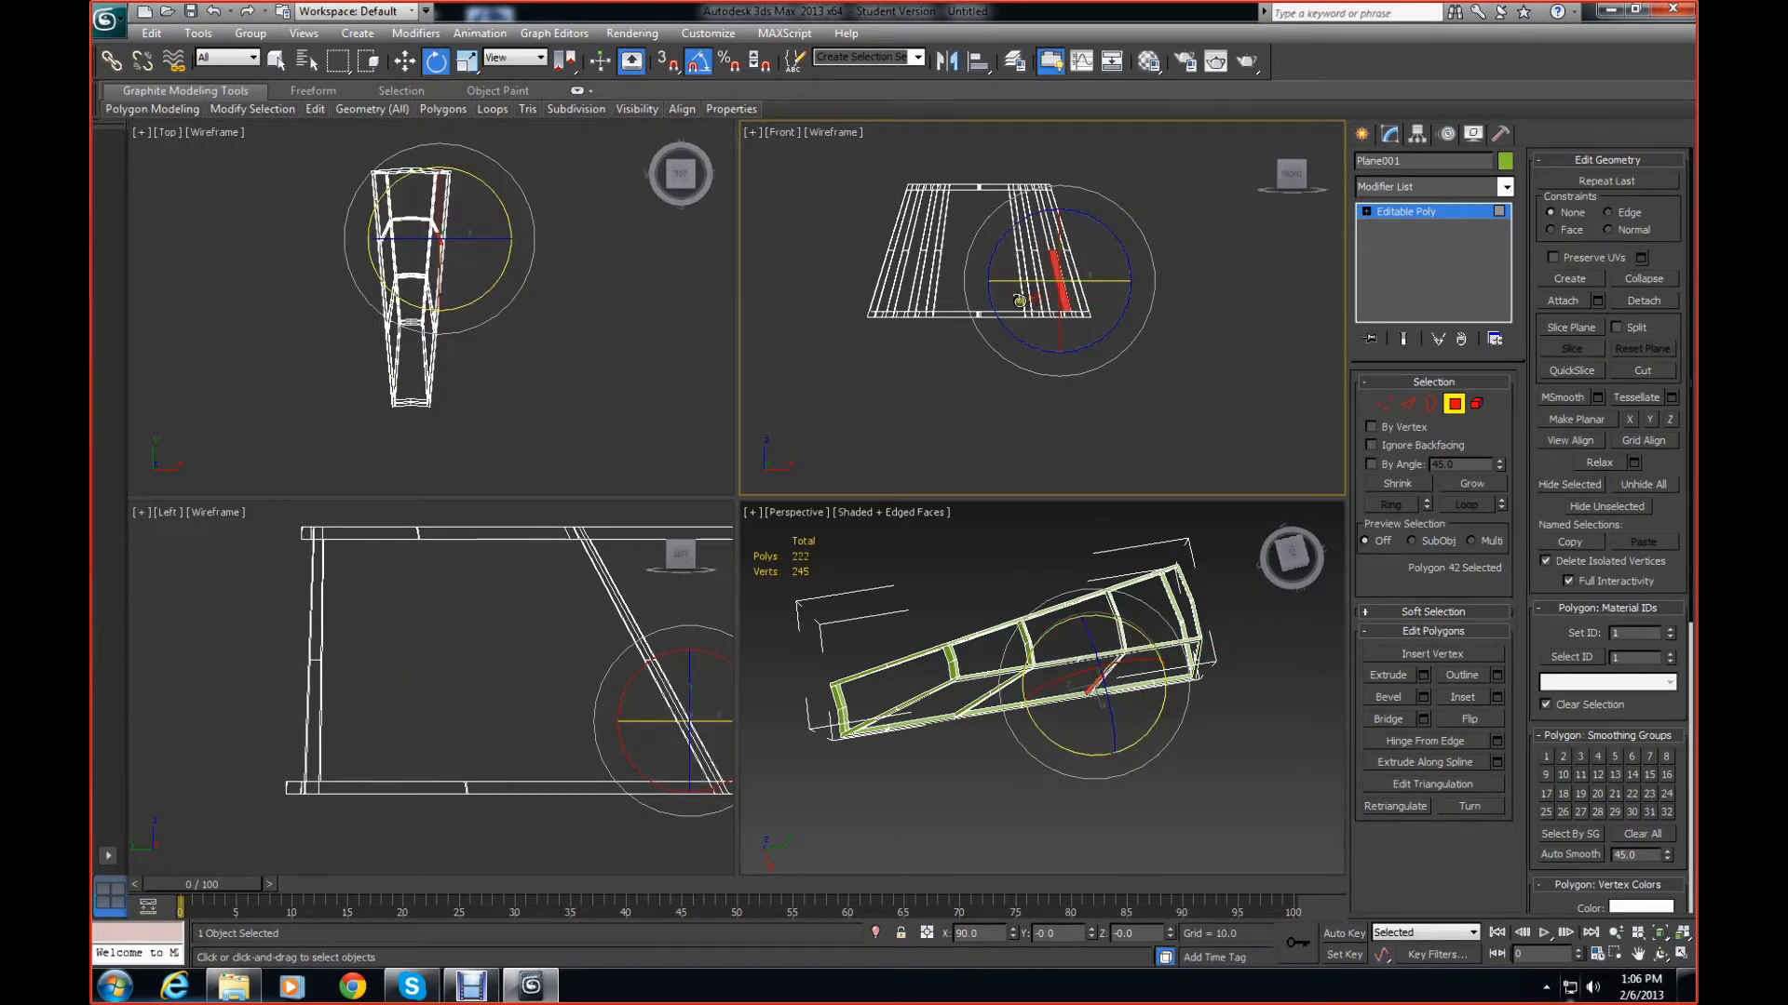
pyautogui.click(975, 376)
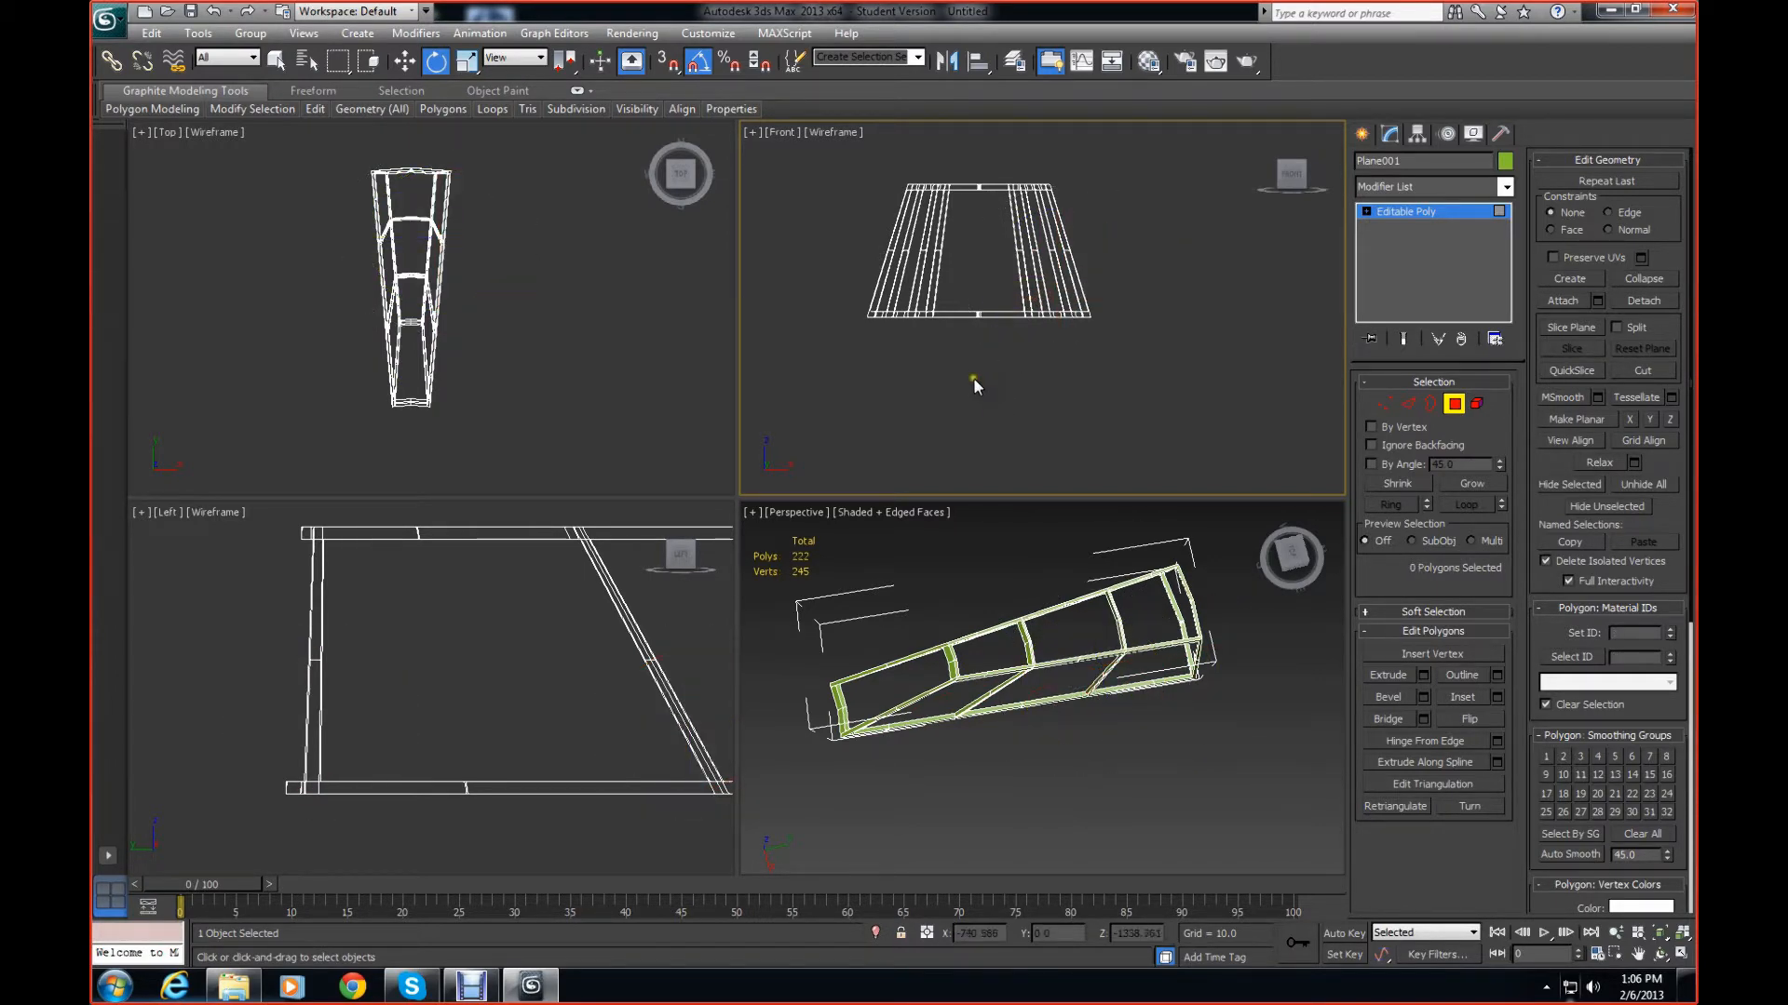
# Check the rails and struts between the two ends by selecting their polygons from above, deselect them and leave polygon editing
pyautogui.moveTo(540, 651); pyautogui.dragTo(396, 647, button='middle')
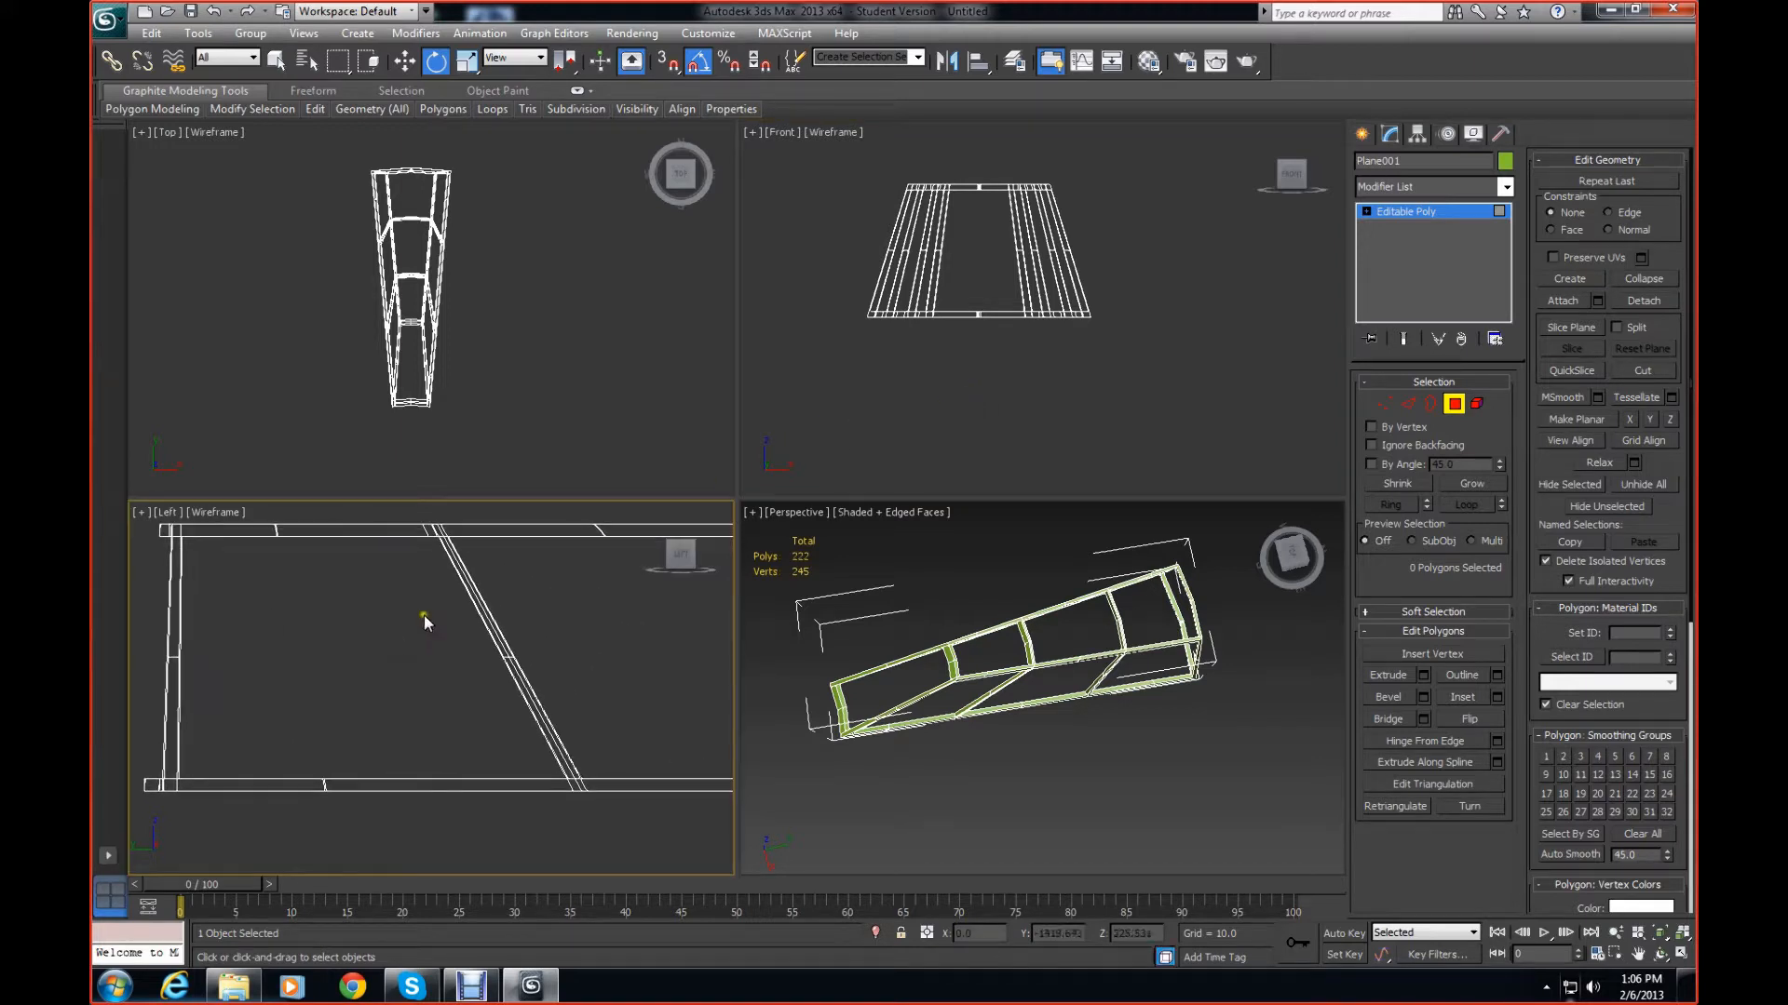
pyautogui.scroll(4, 562, 377)
pyautogui.moveTo(607, 355); pyautogui.dragTo(529, 310, button='middle')
pyautogui.scroll(-3, 512, 307)
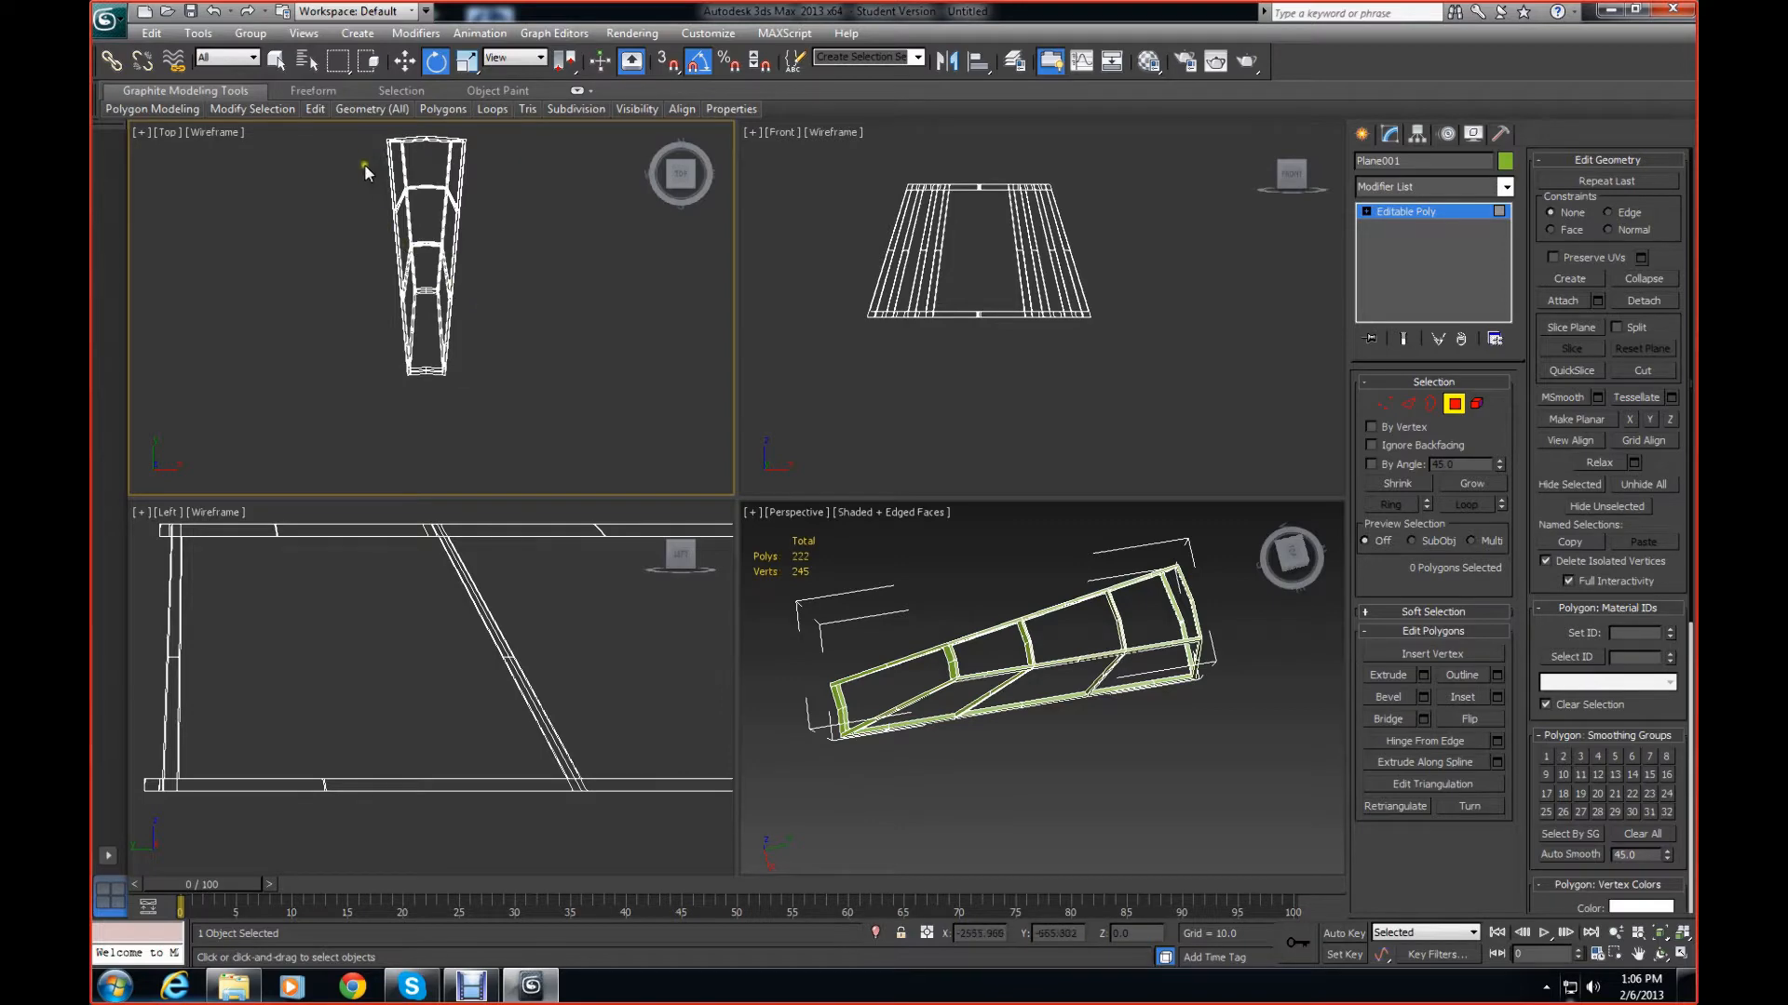
pyautogui.moveTo(362, 156); pyautogui.dragTo(503, 367)
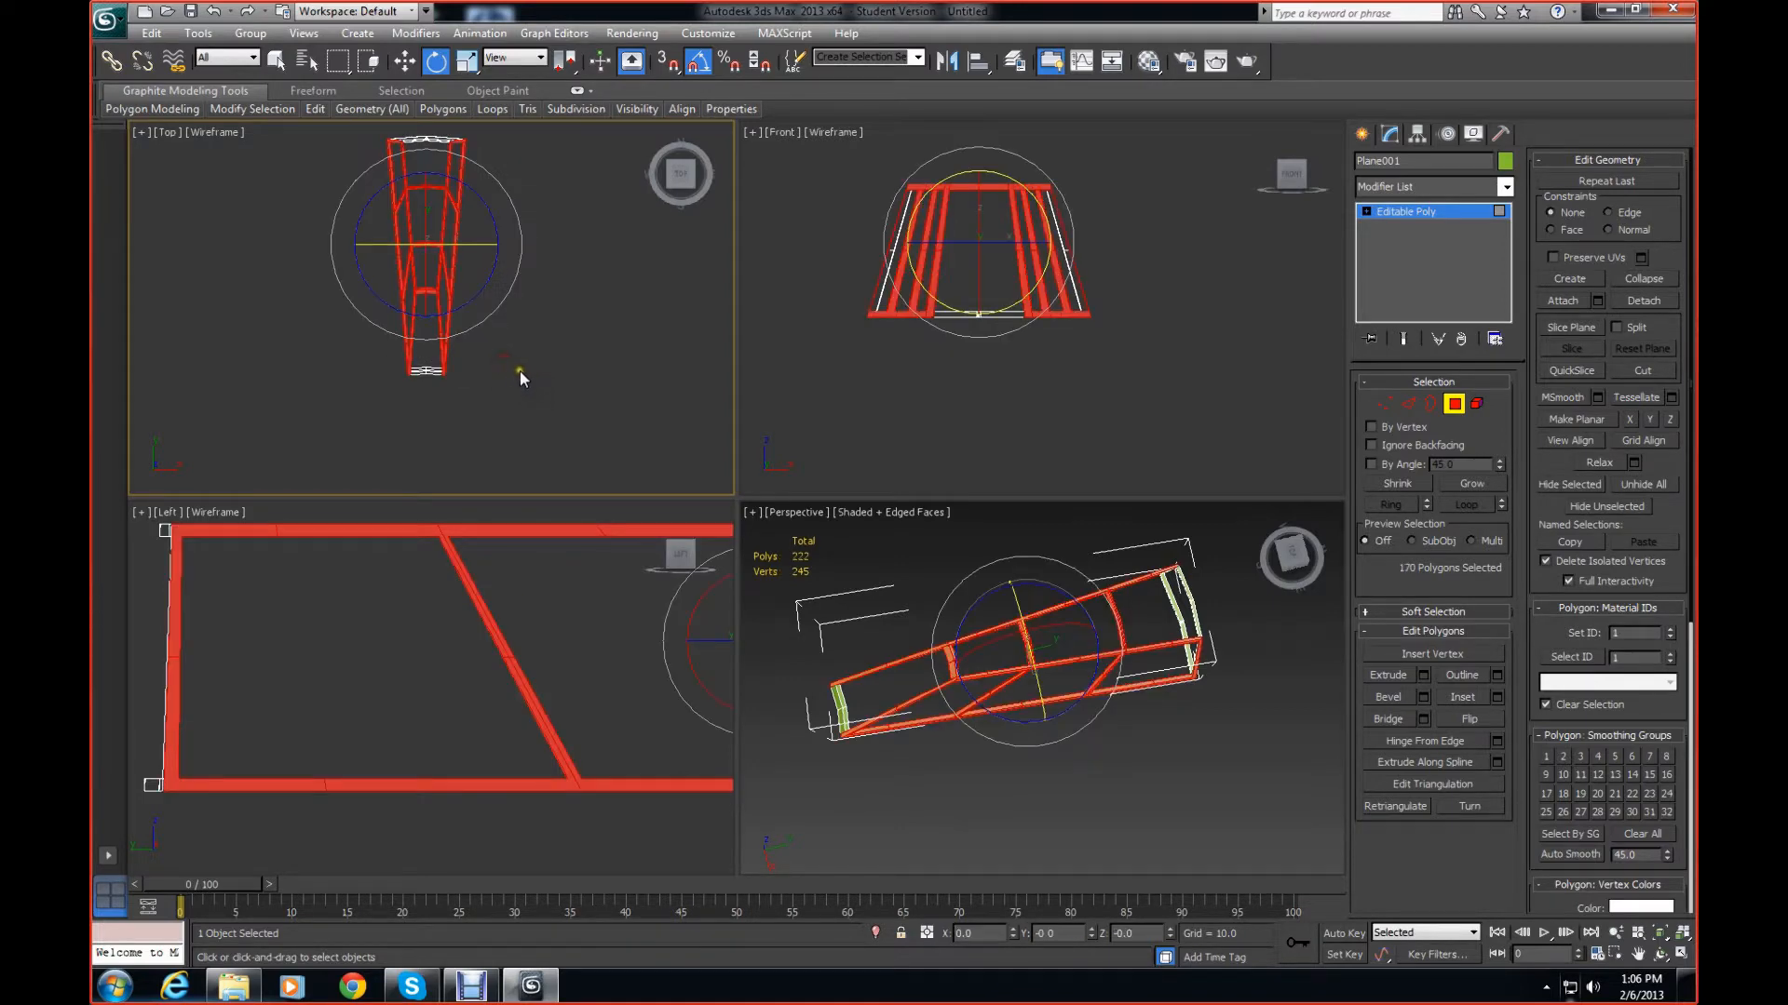
pyautogui.click(521, 371)
pyautogui.click(1438, 211)
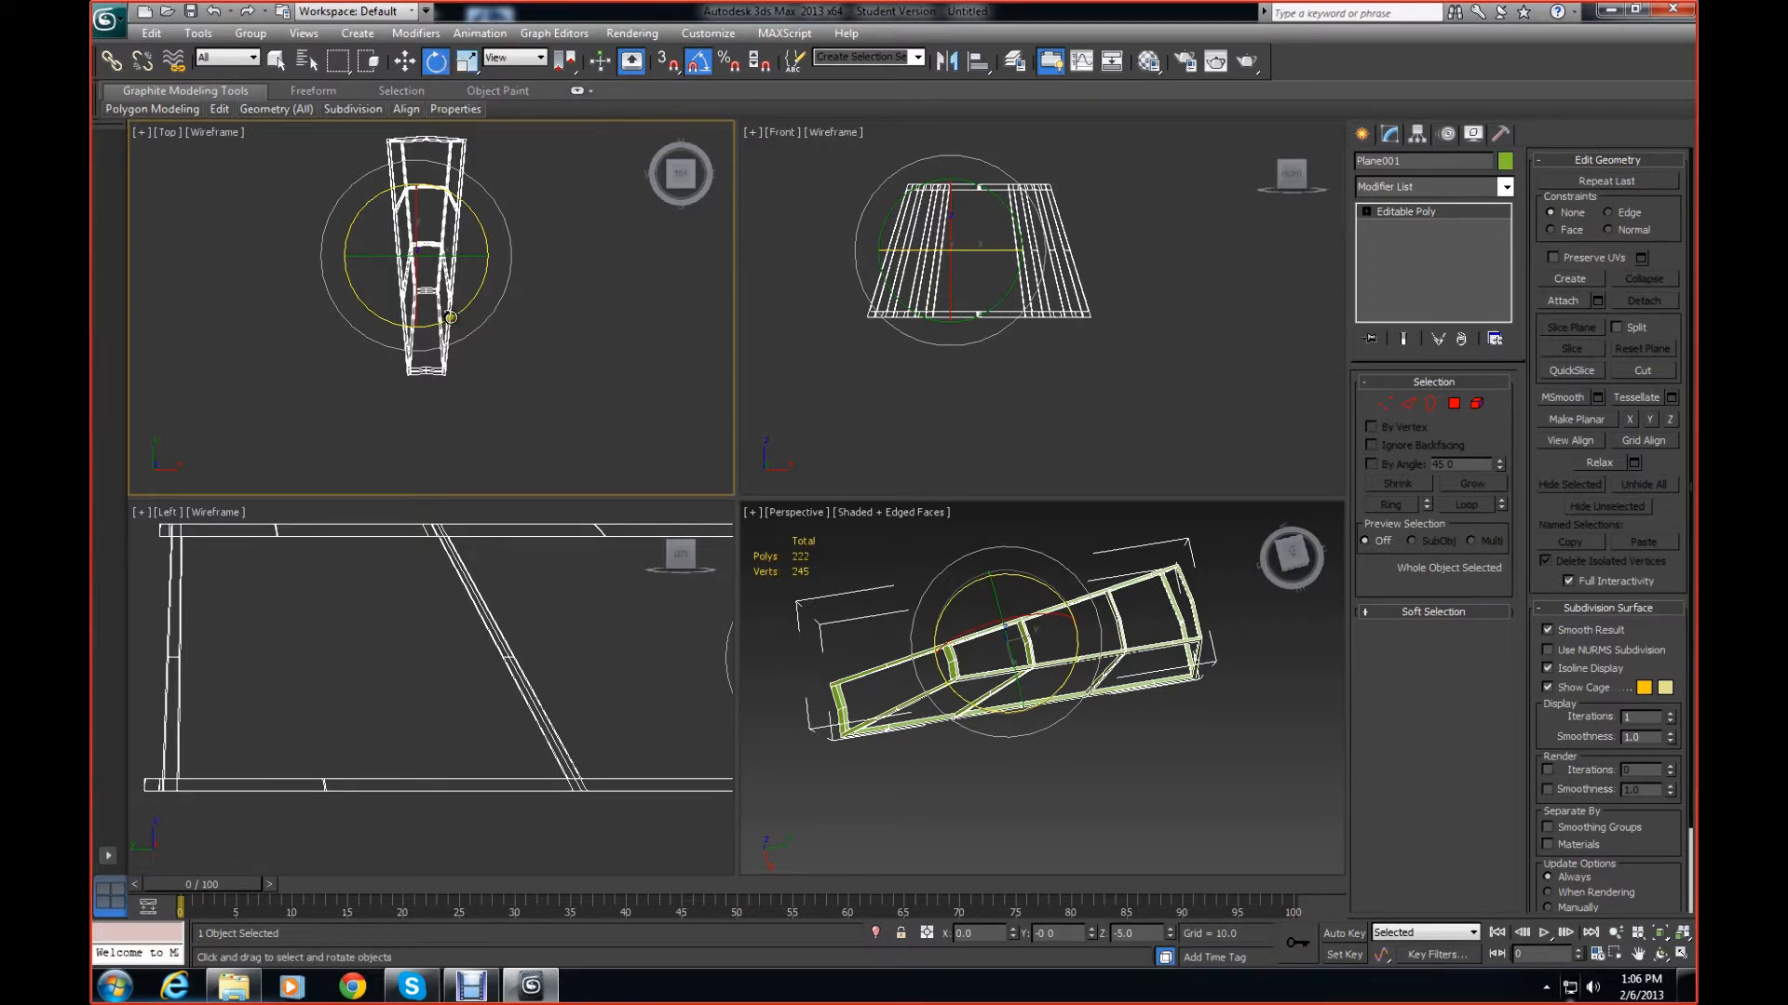
# Center the frame's pivot to the object again, affecting only the pivot
pyautogui.moveTo(451, 318); pyautogui.dragTo(473, 312)
pyautogui.click(1414, 137)
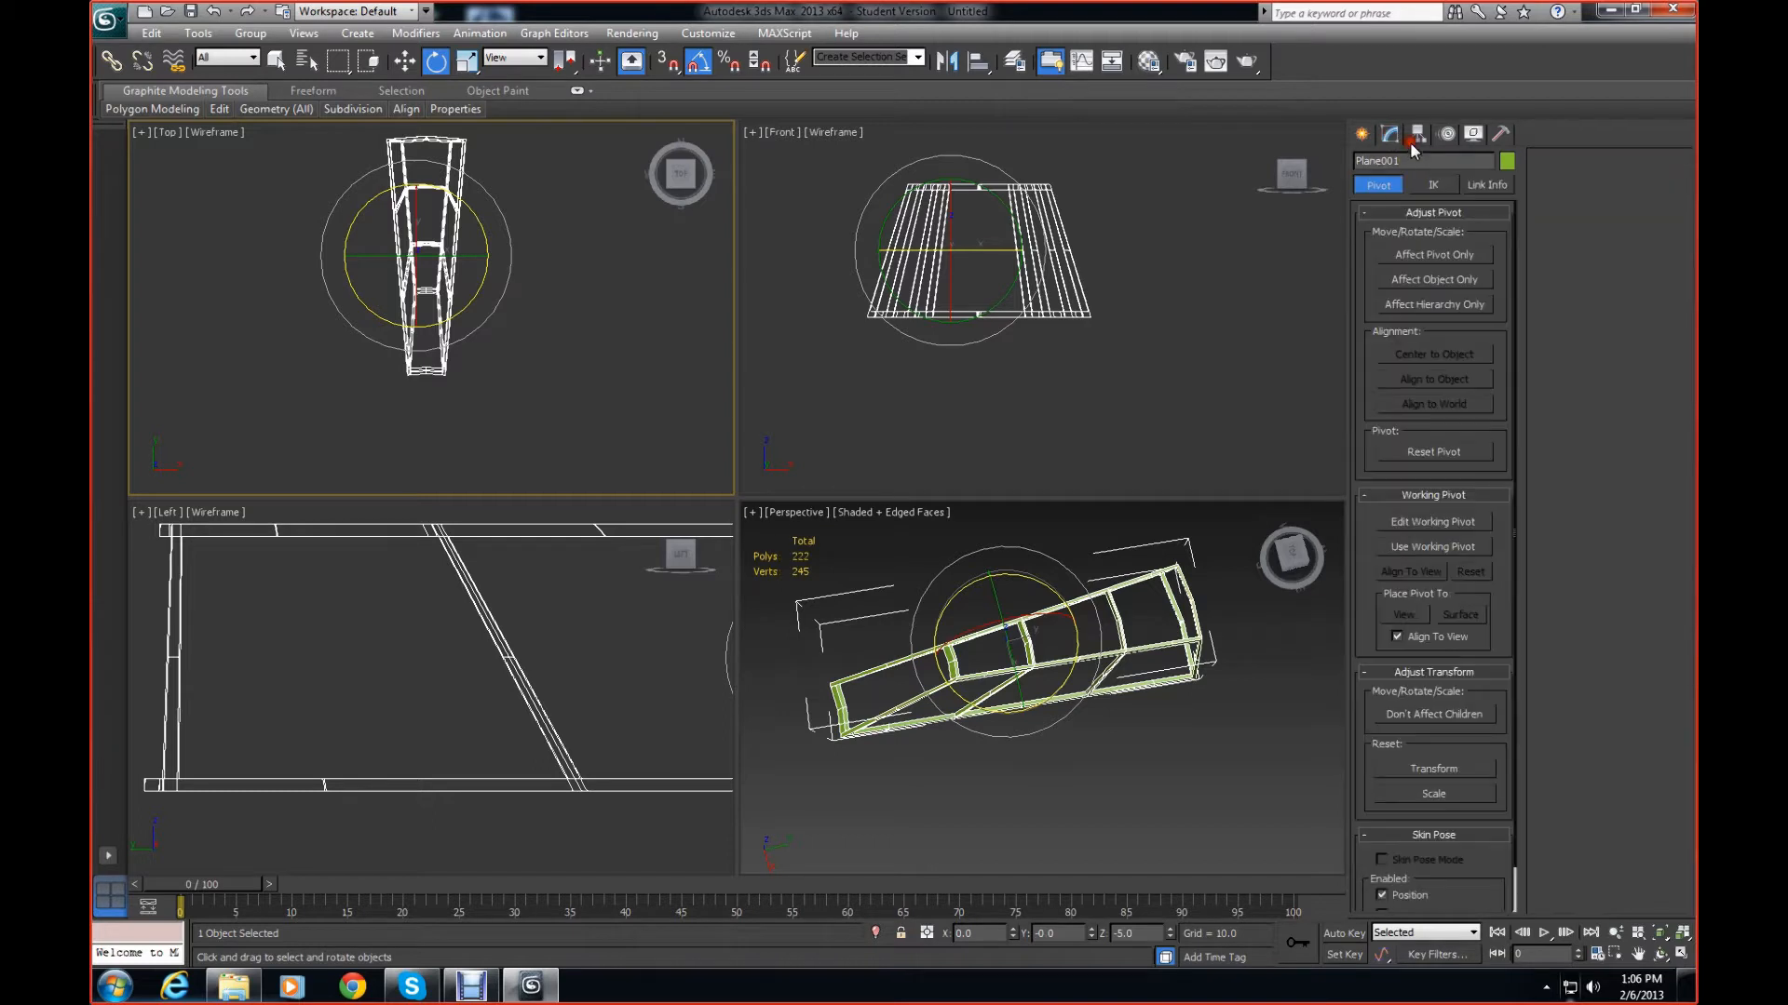
pyautogui.click(1417, 252)
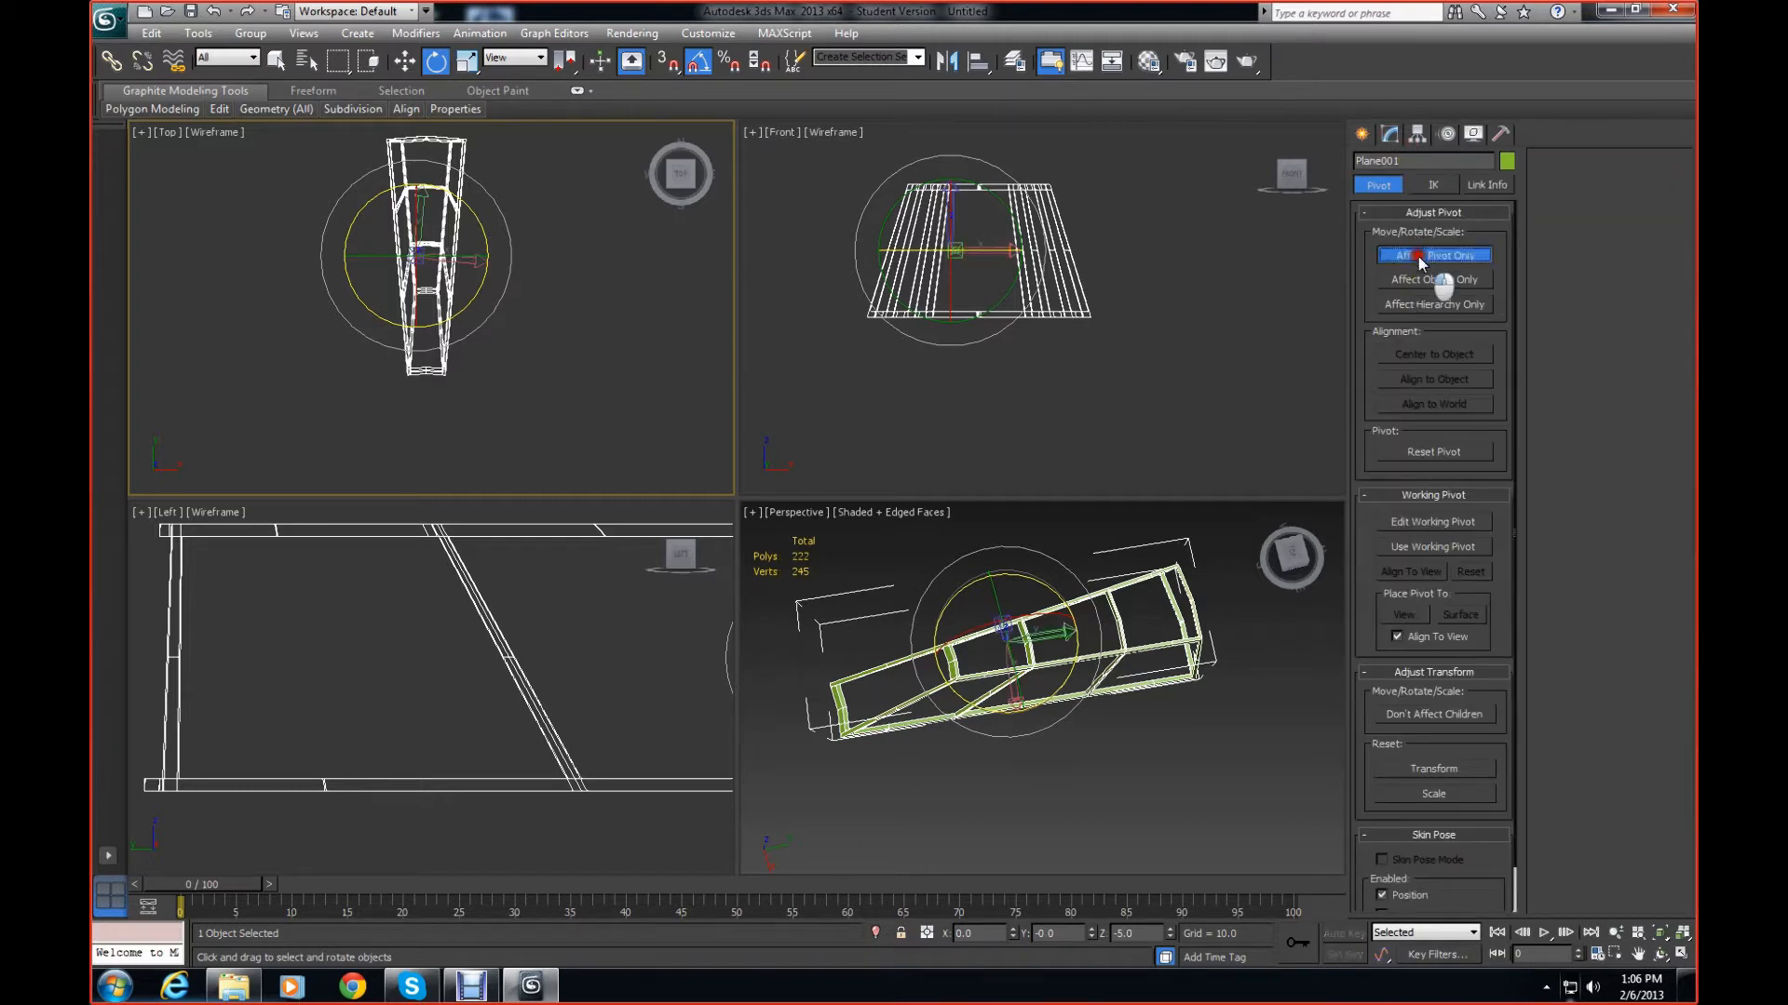
pyautogui.click(1412, 357)
pyautogui.moveTo(1047, 262); pyautogui.dragTo(984, 293, button='middle')
pyautogui.scroll(2, 973, 296)
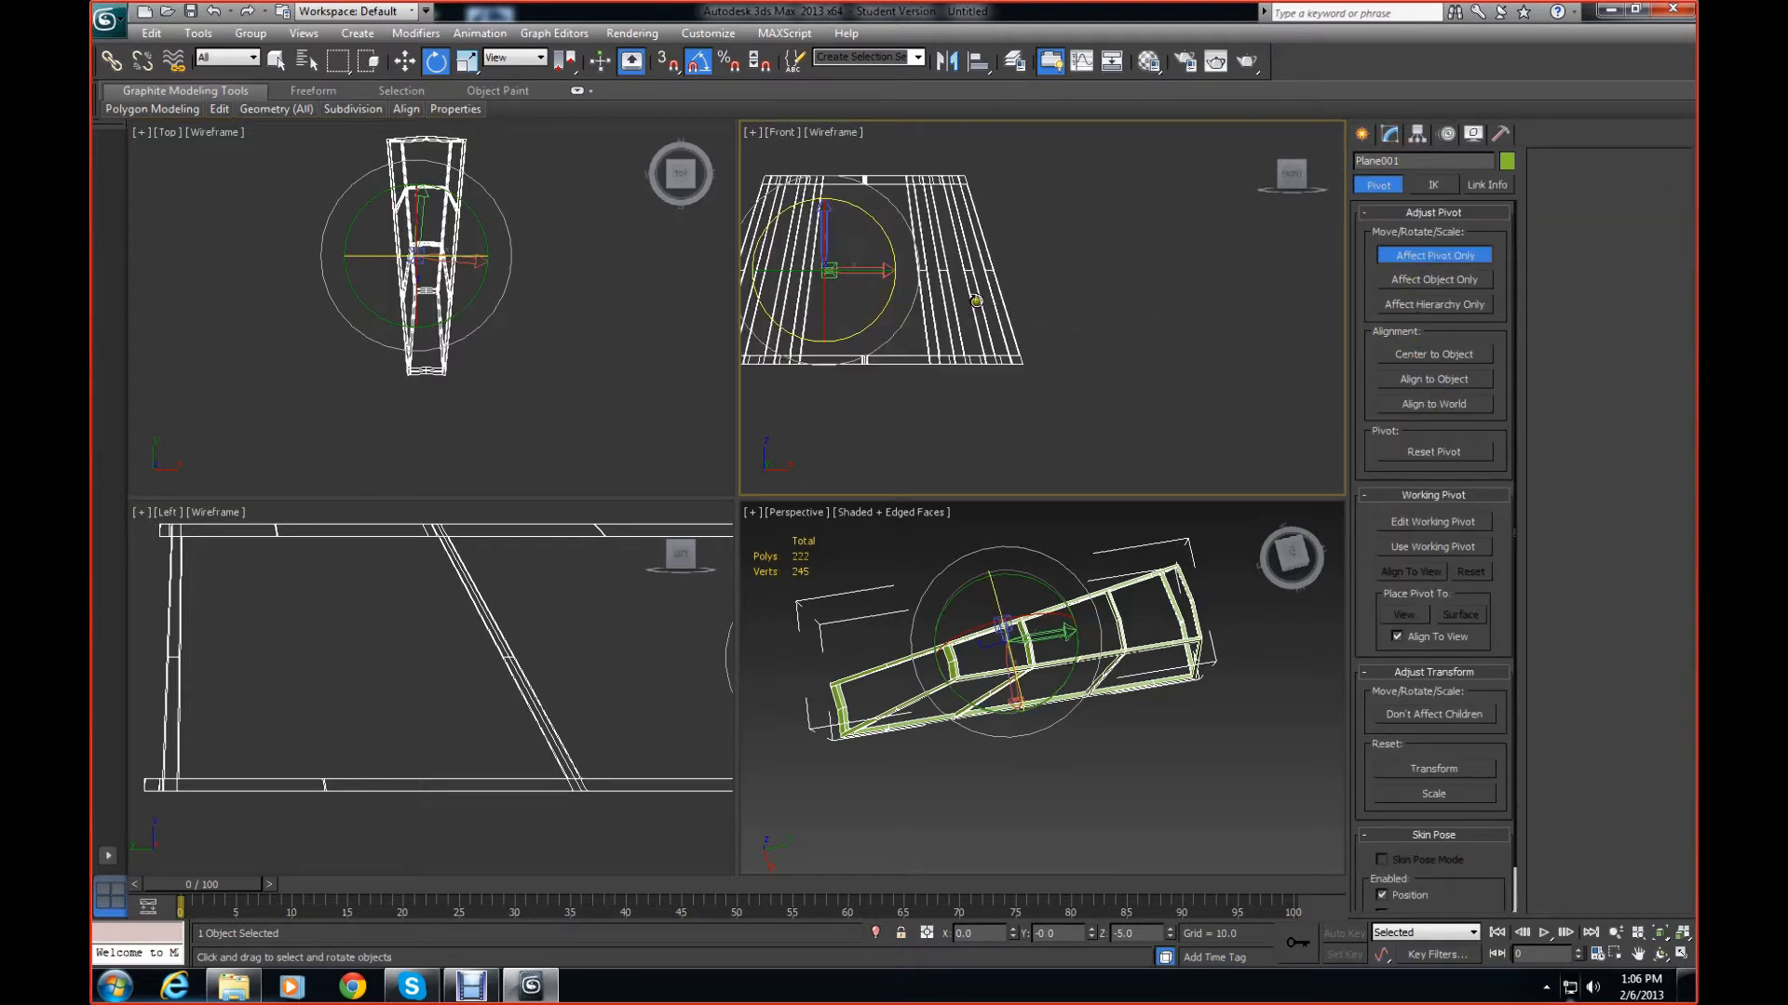
# Move the pivot along X to the middle of the frame's width in the front view and leave pivot editing
pyautogui.moveTo(871, 275)
pyautogui.mouseDown()
pyautogui.moveTo(925, 287)
pyautogui.moveTo(870, 290)
pyautogui.moveTo(859, 271)
pyautogui.mouseUp()
pyautogui.hotkey('ctrl', 'z')
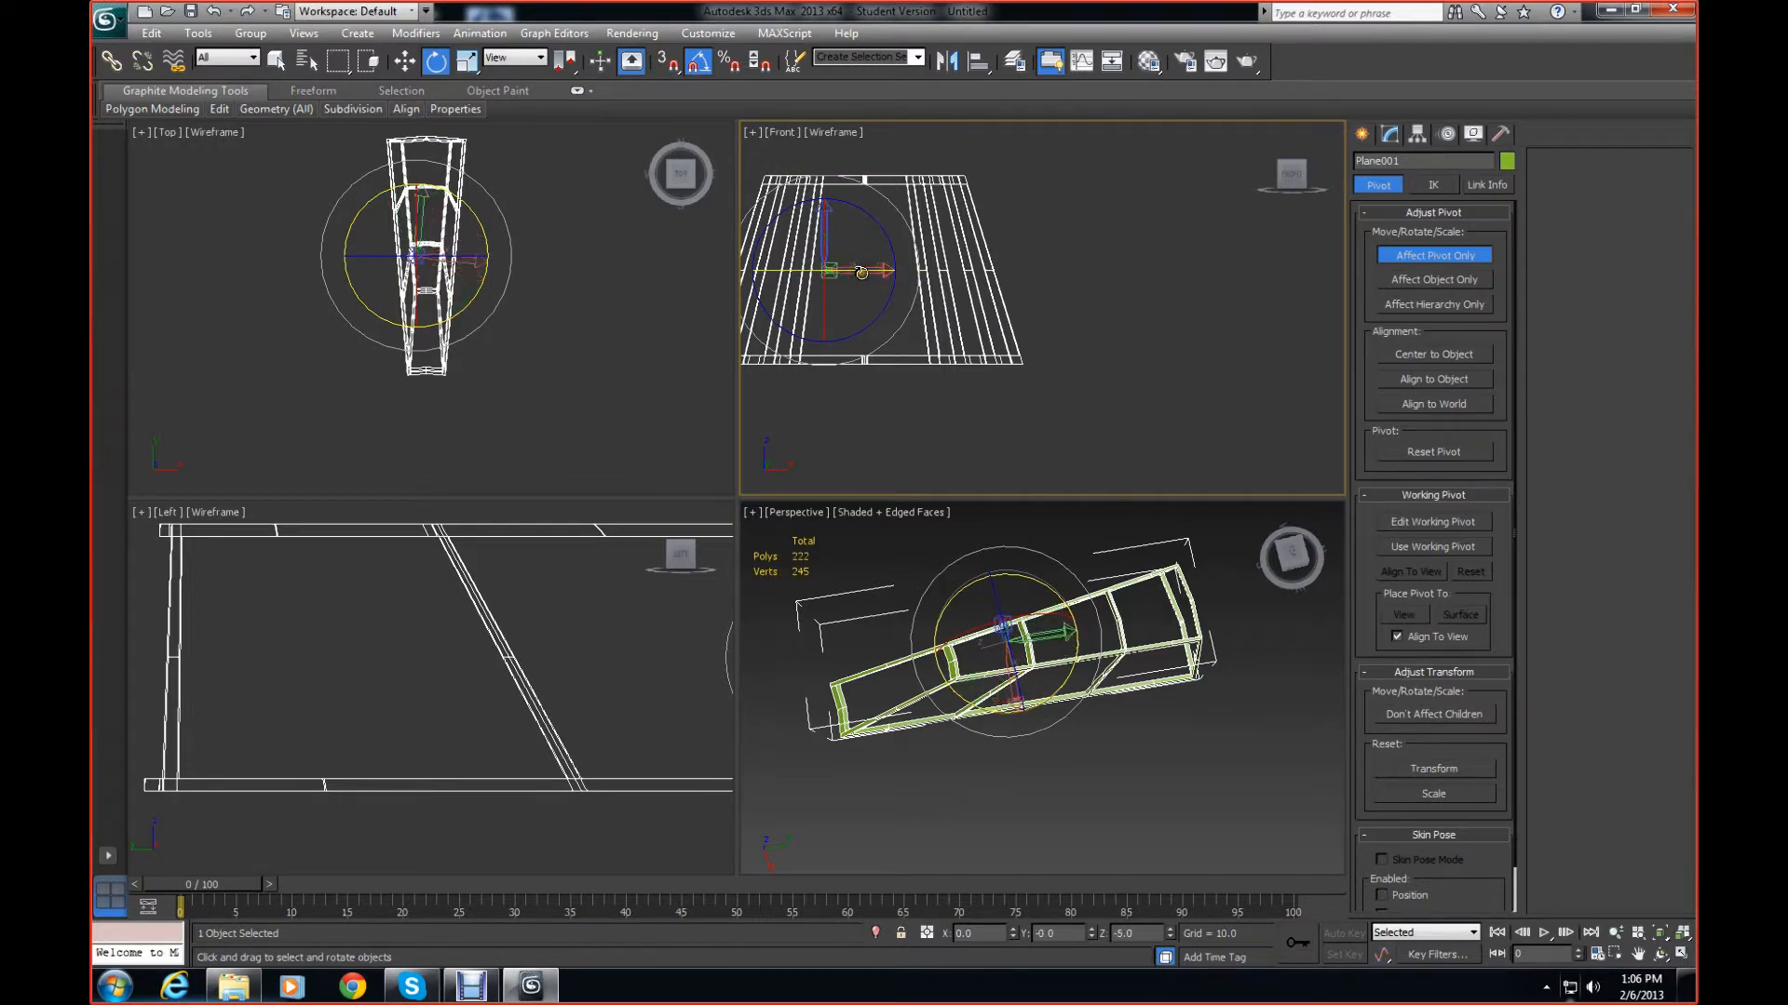
pyautogui.click(404, 61)
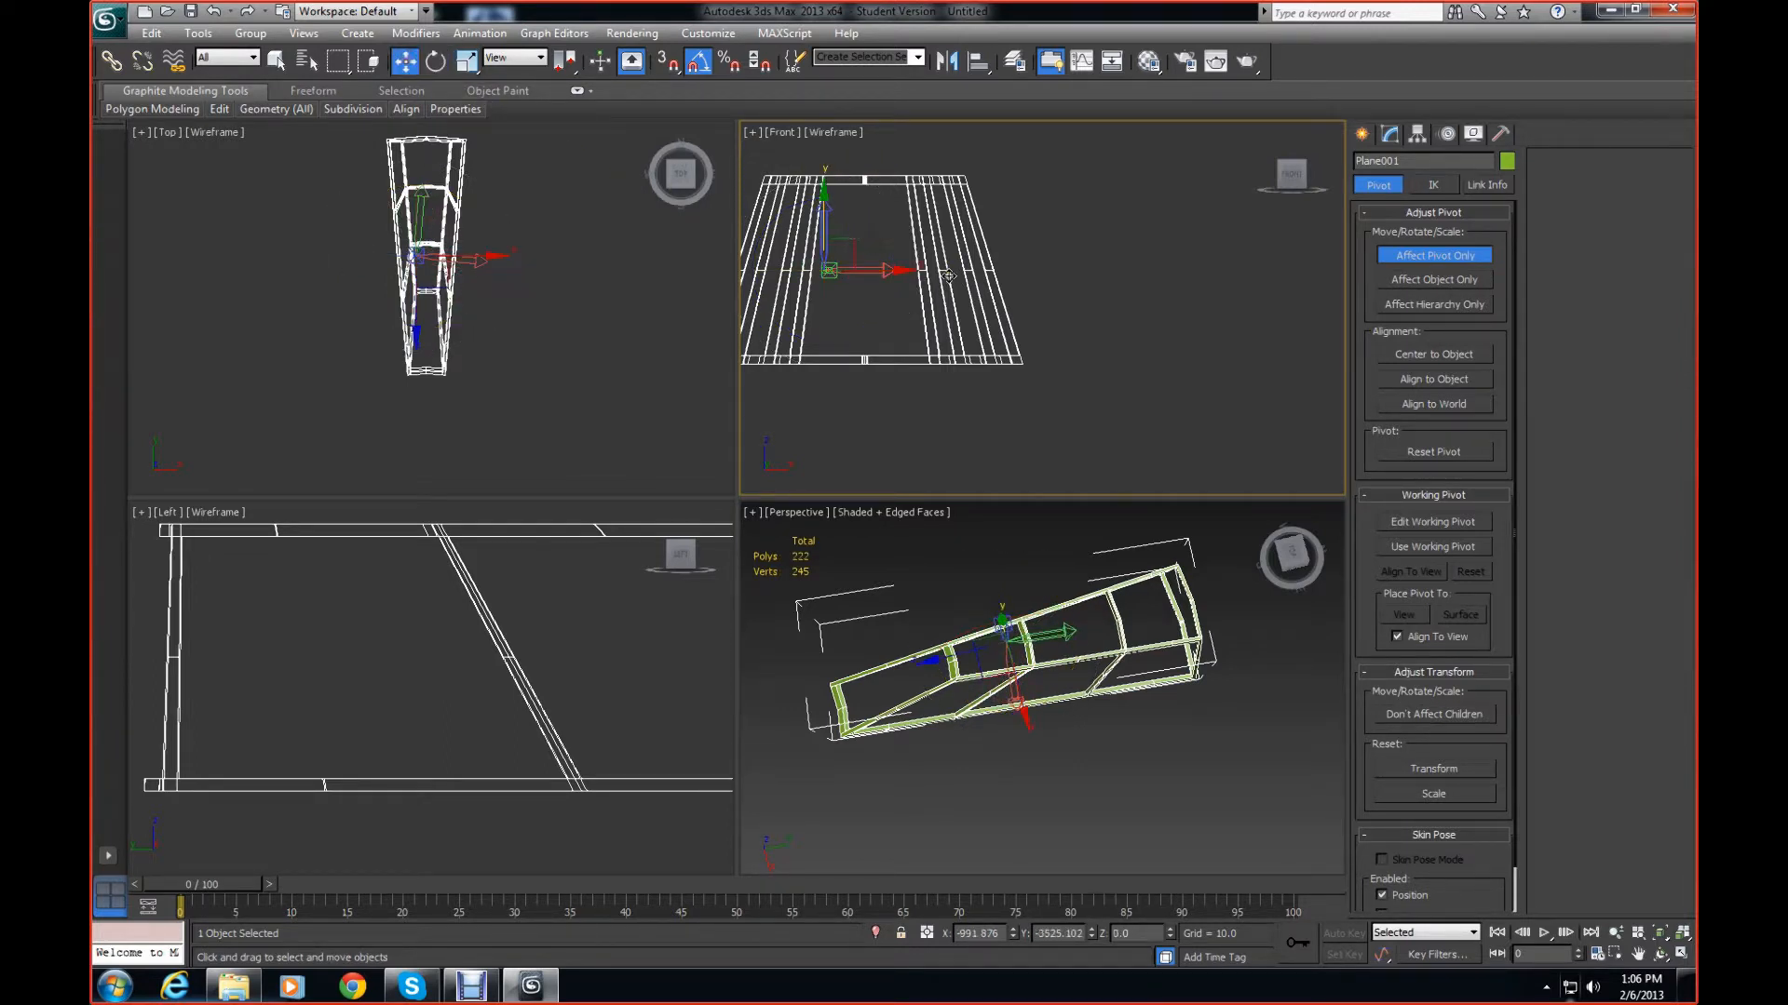
pyautogui.moveTo(924, 271); pyautogui.dragTo(950, 272)
pyautogui.click(1454, 255)
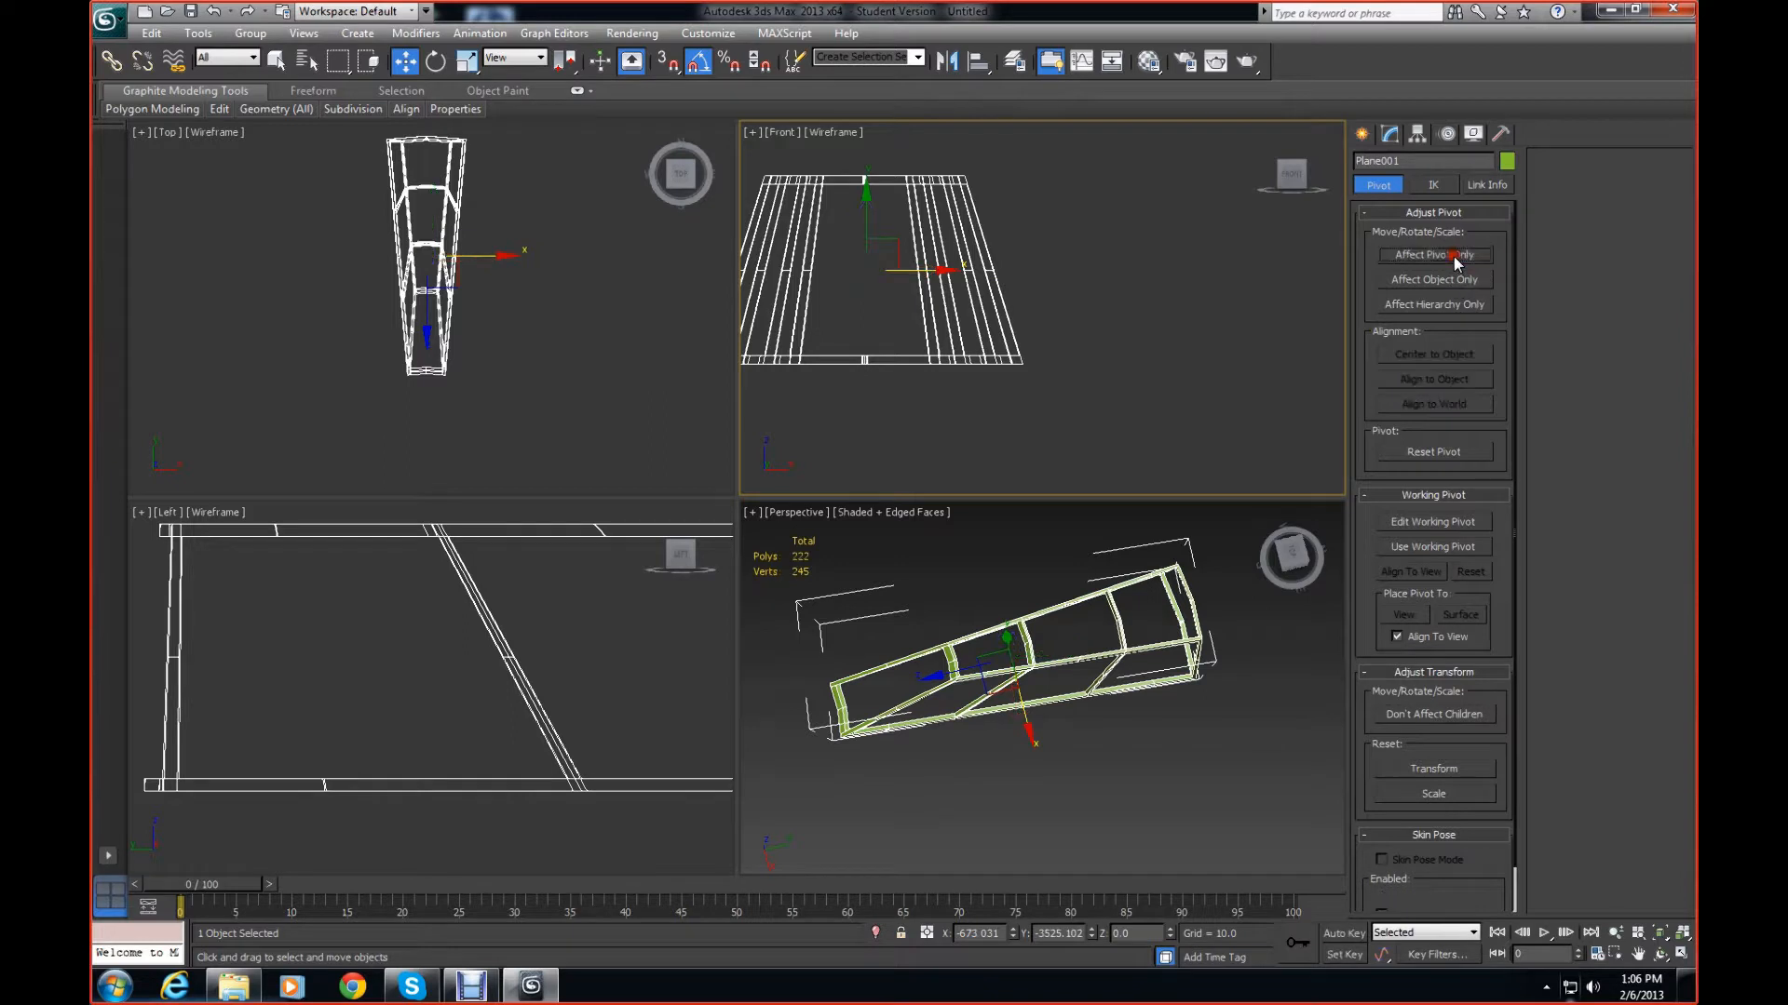
# Apply Reset XForm to the frame and collapse the resulting XForm modifier into the Editable Poly
pyautogui.click(1499, 138)
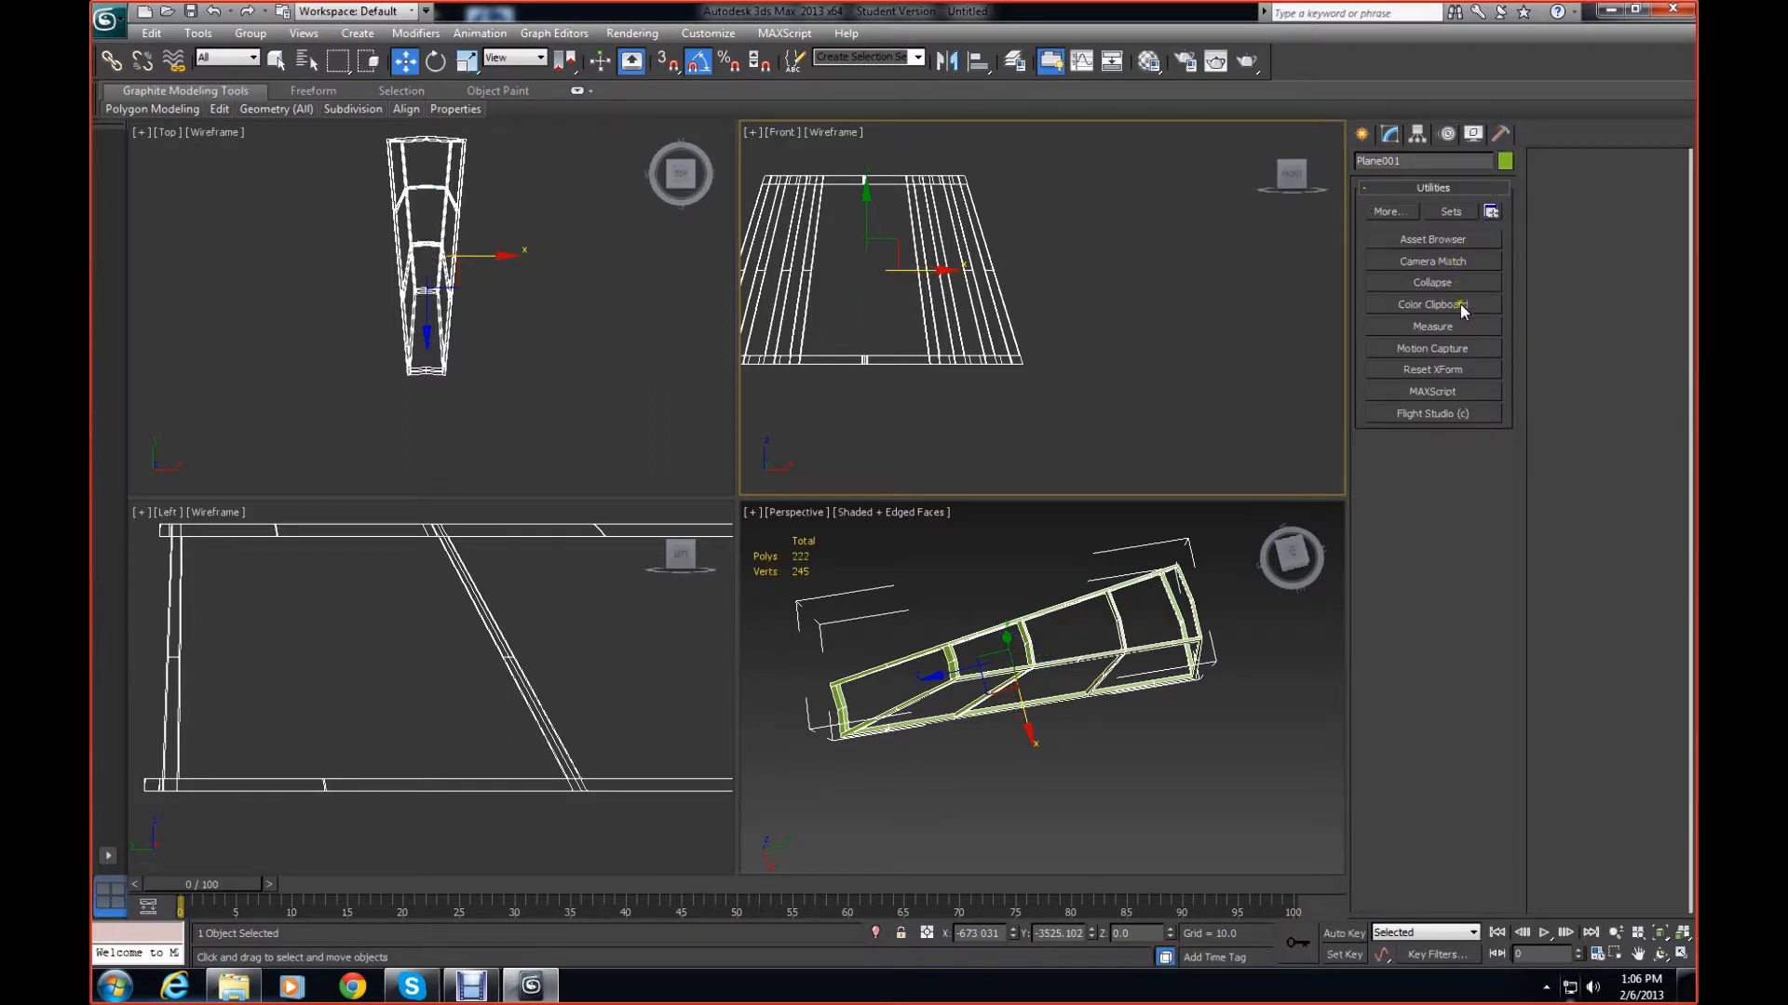
pyautogui.click(1452, 370)
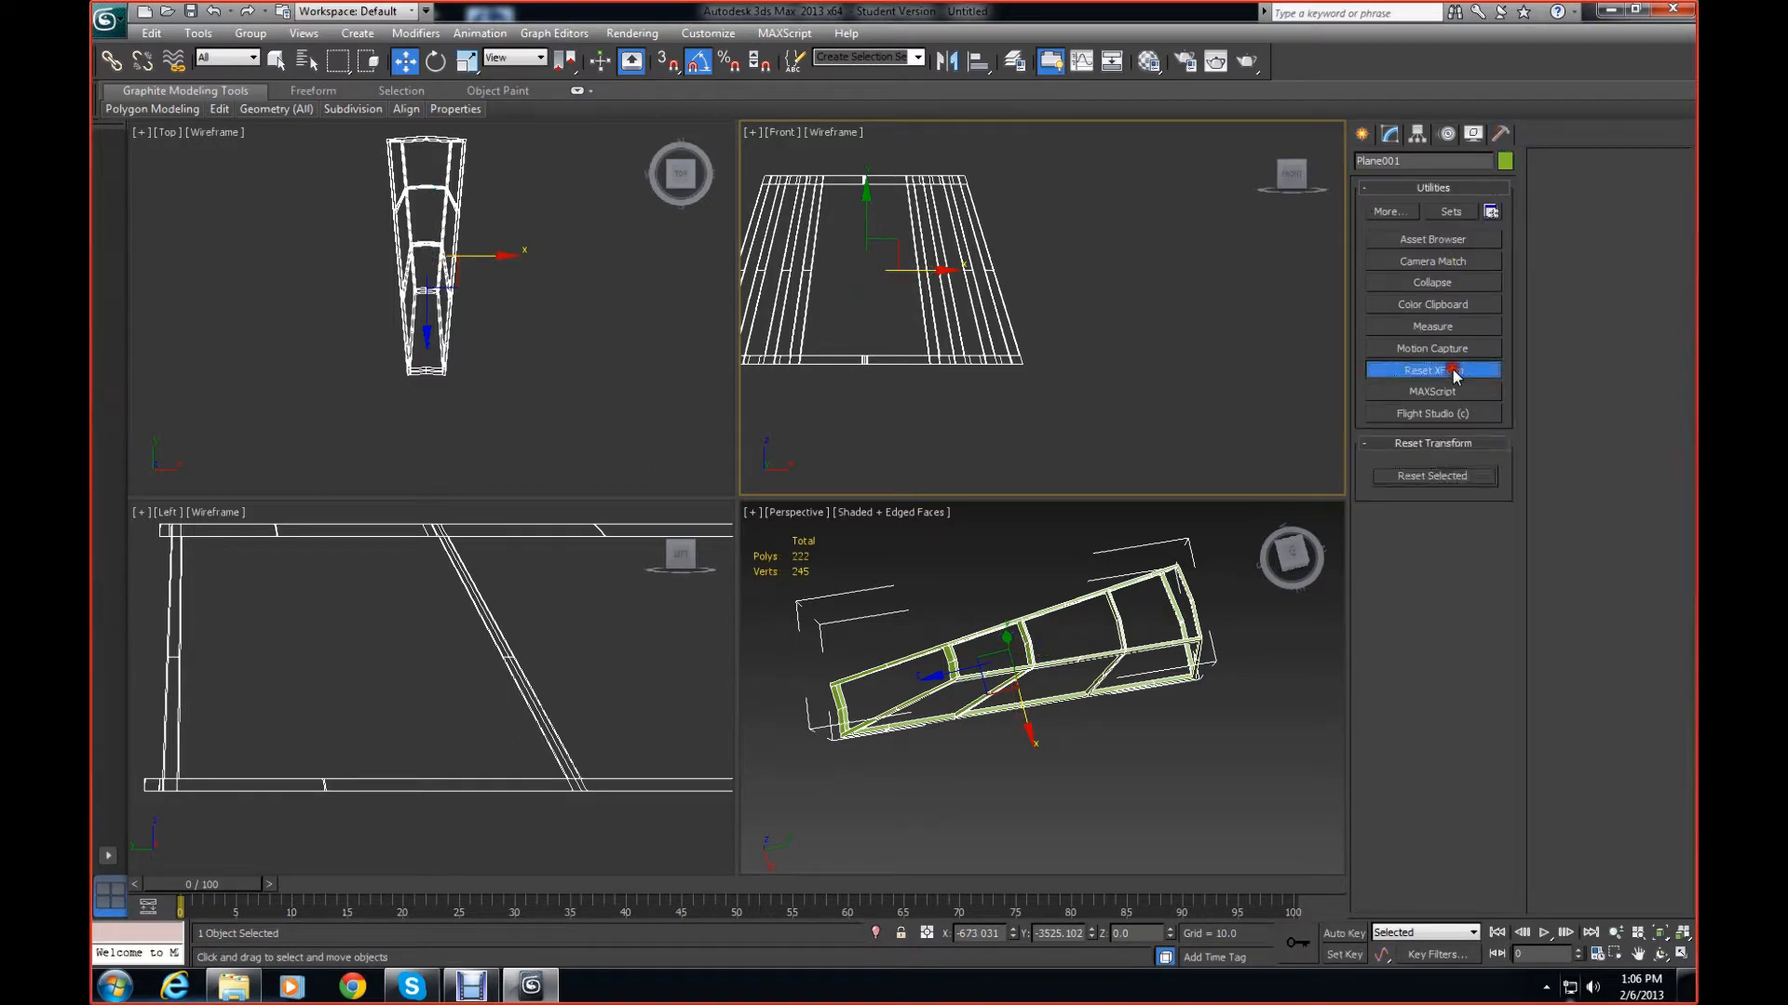
pyautogui.click(1433, 477)
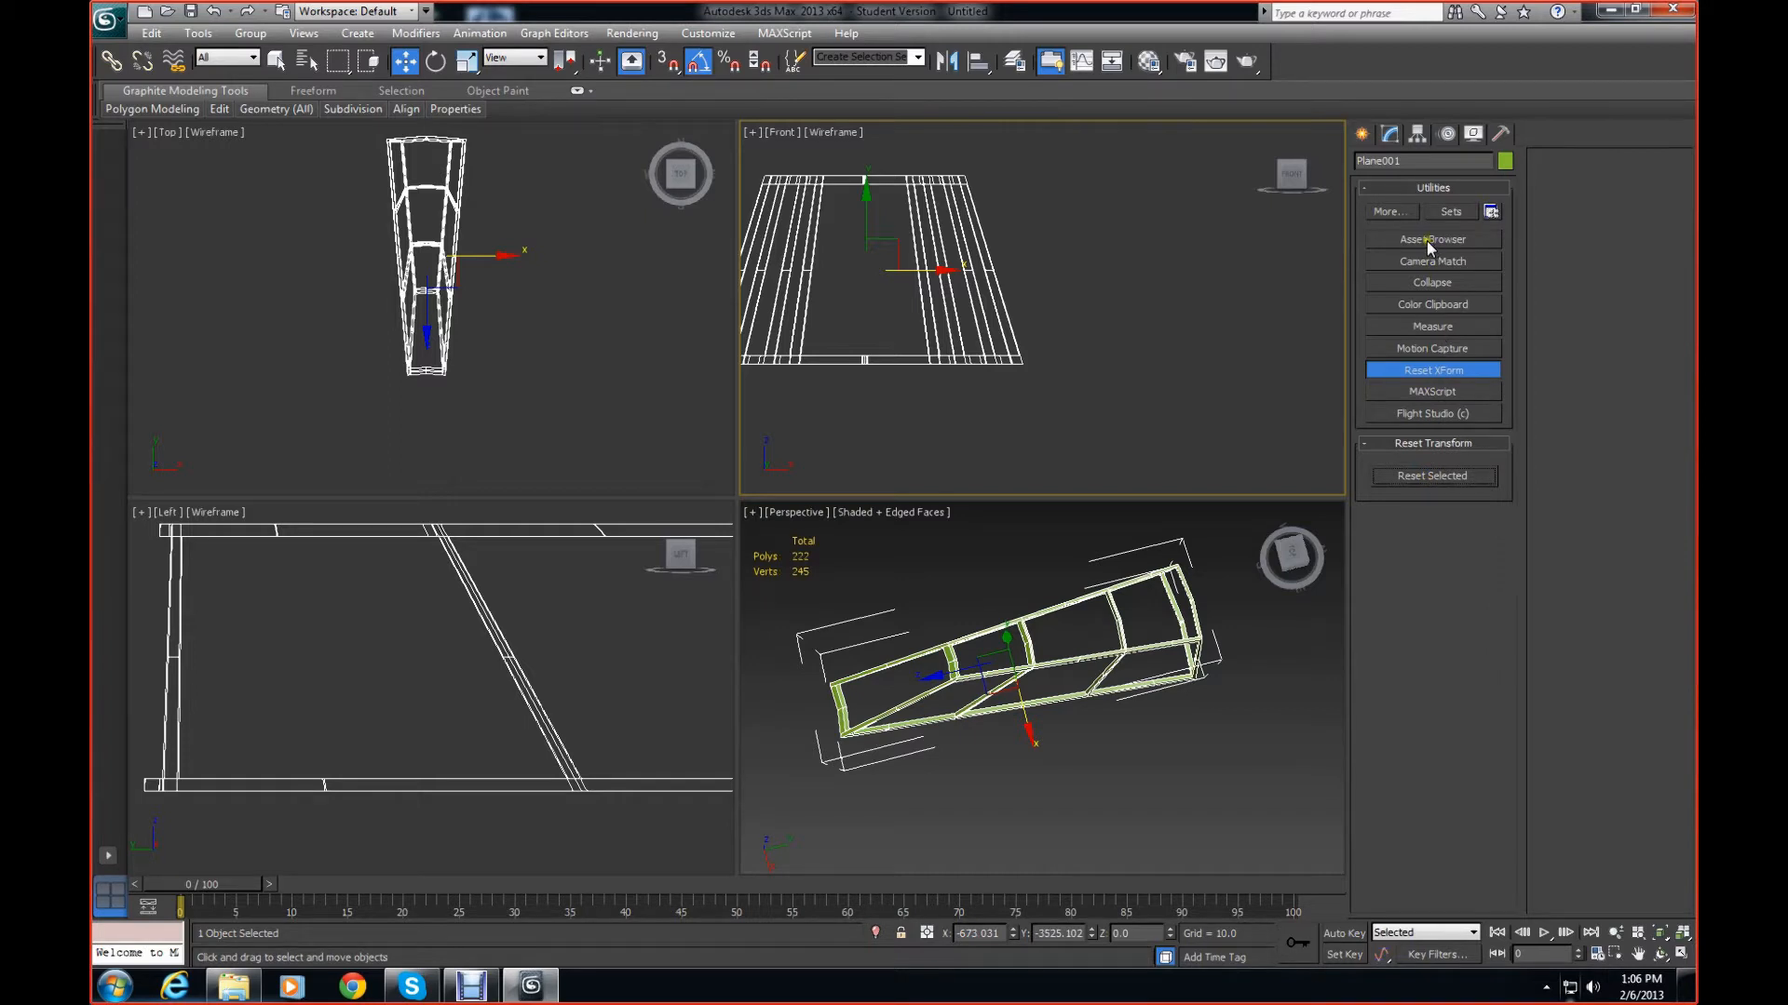
pyautogui.click(1389, 133)
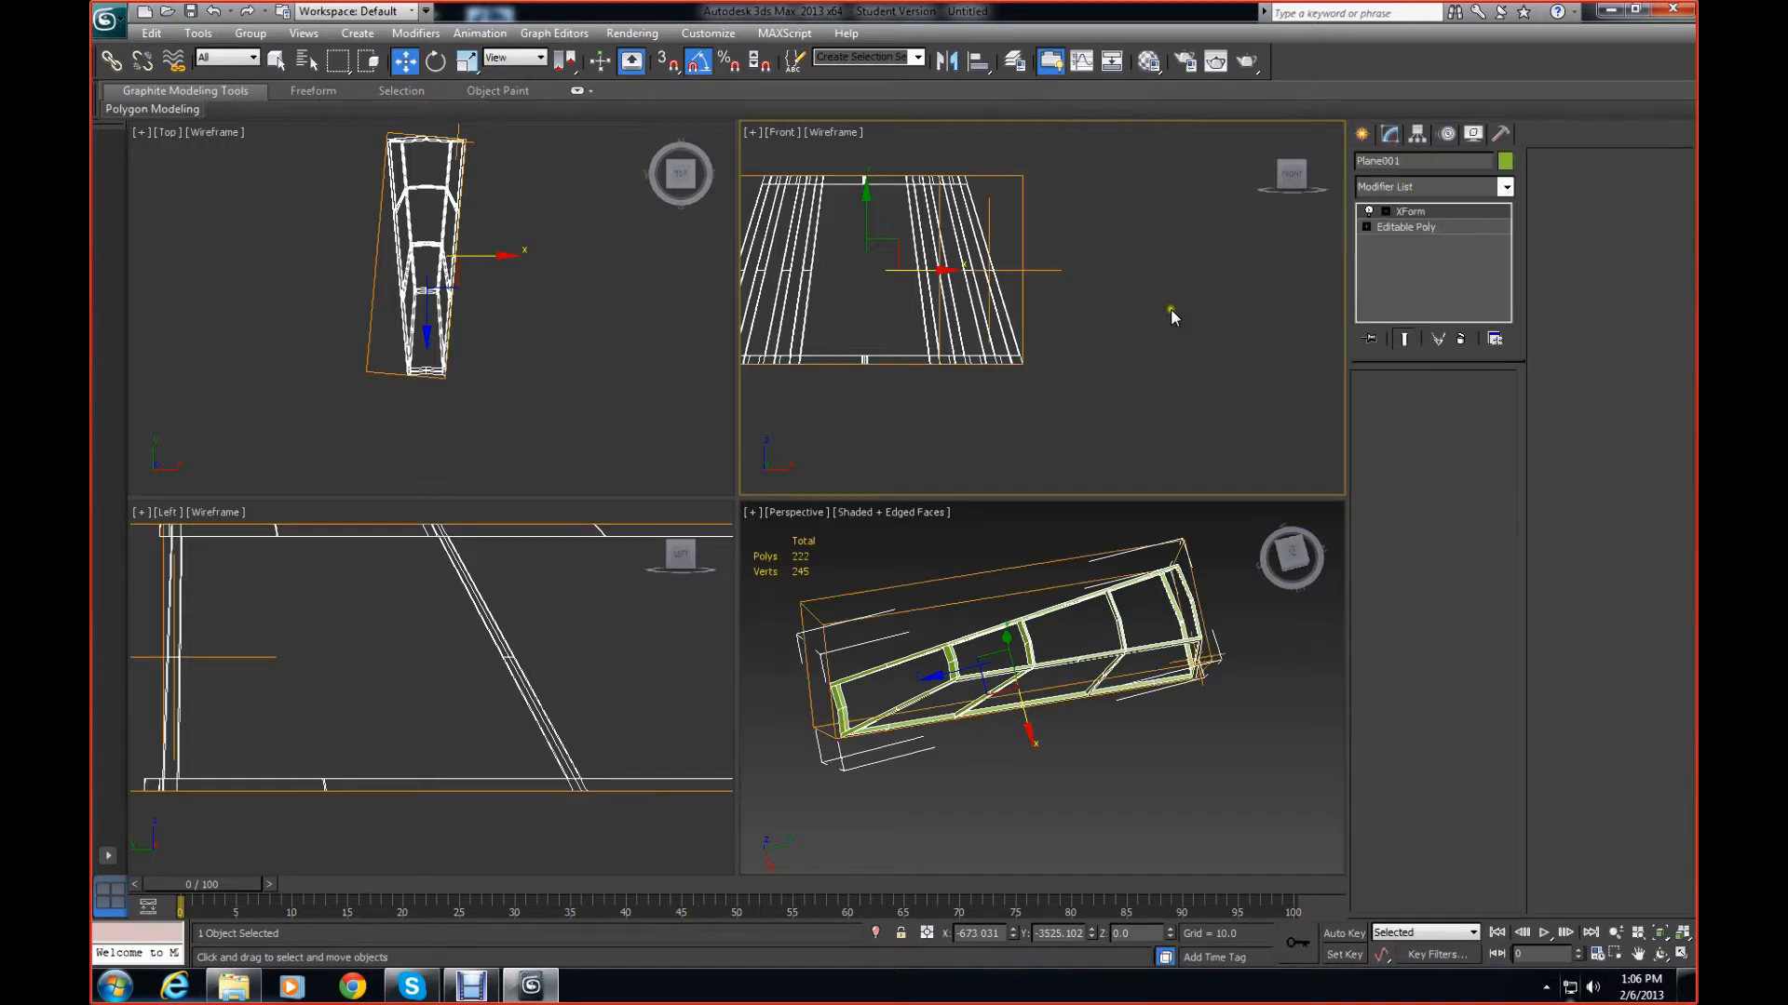
pyautogui.rightClick(1439, 220)
pyautogui.click(1490, 379)
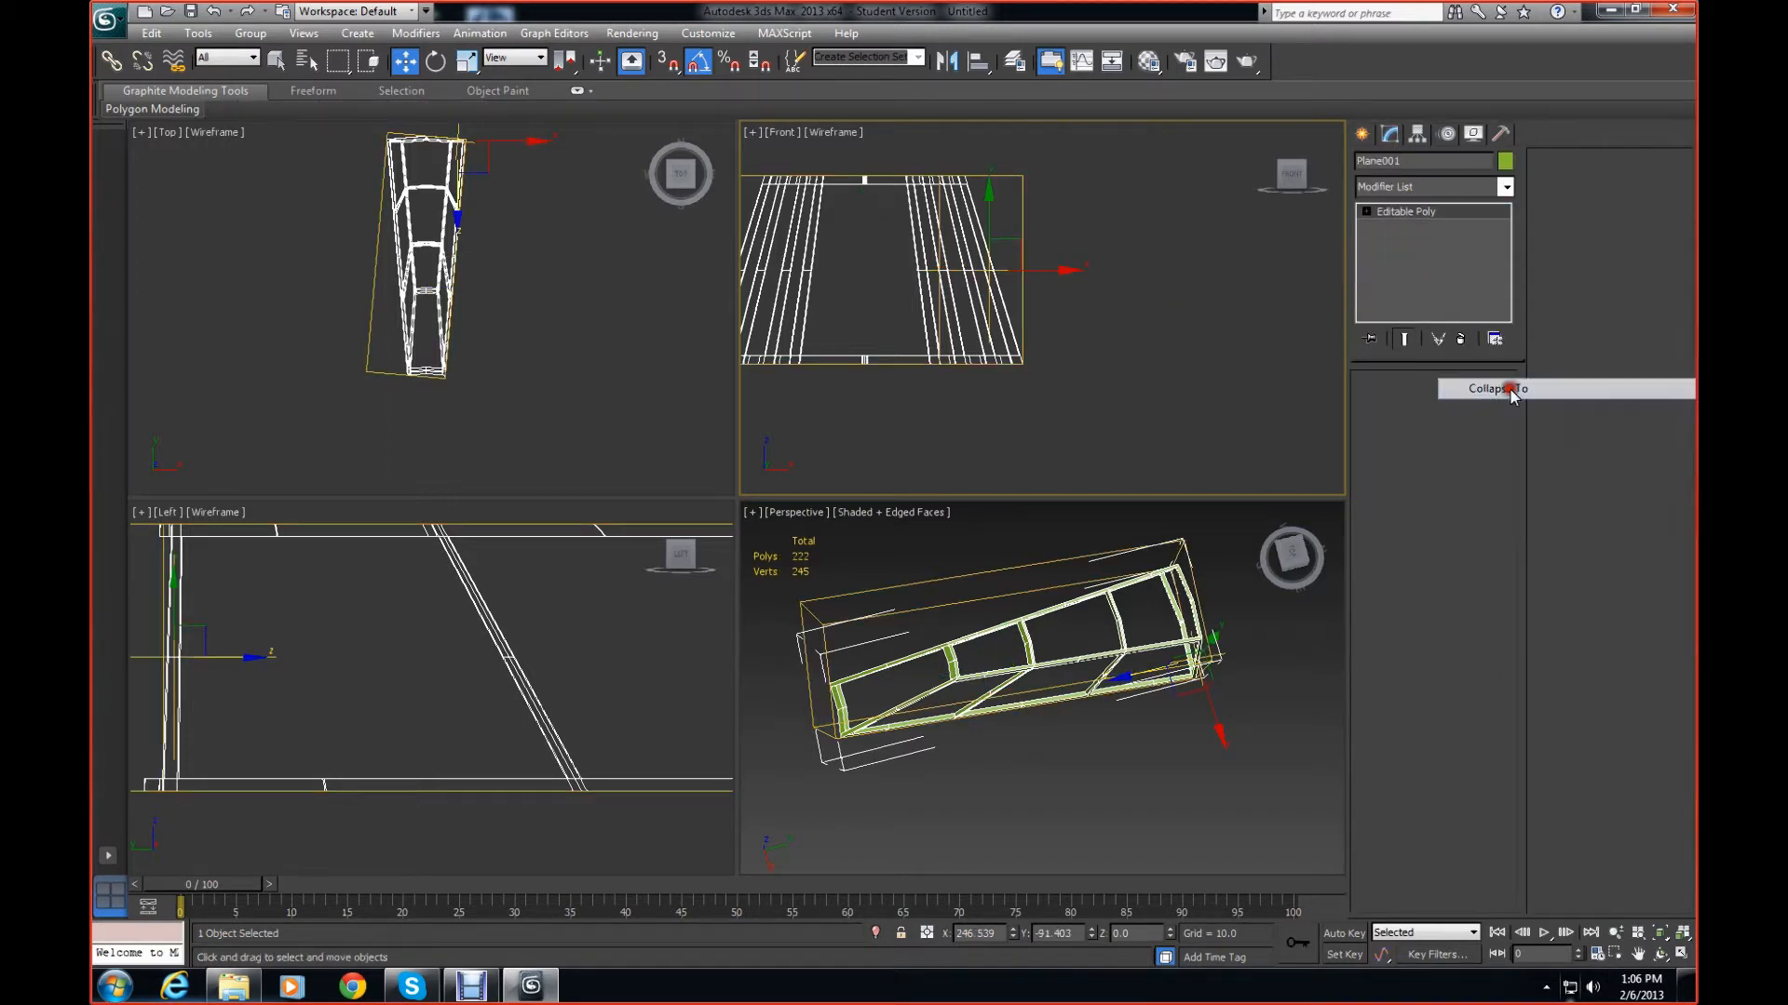
pyautogui.rightClick(570, 372)
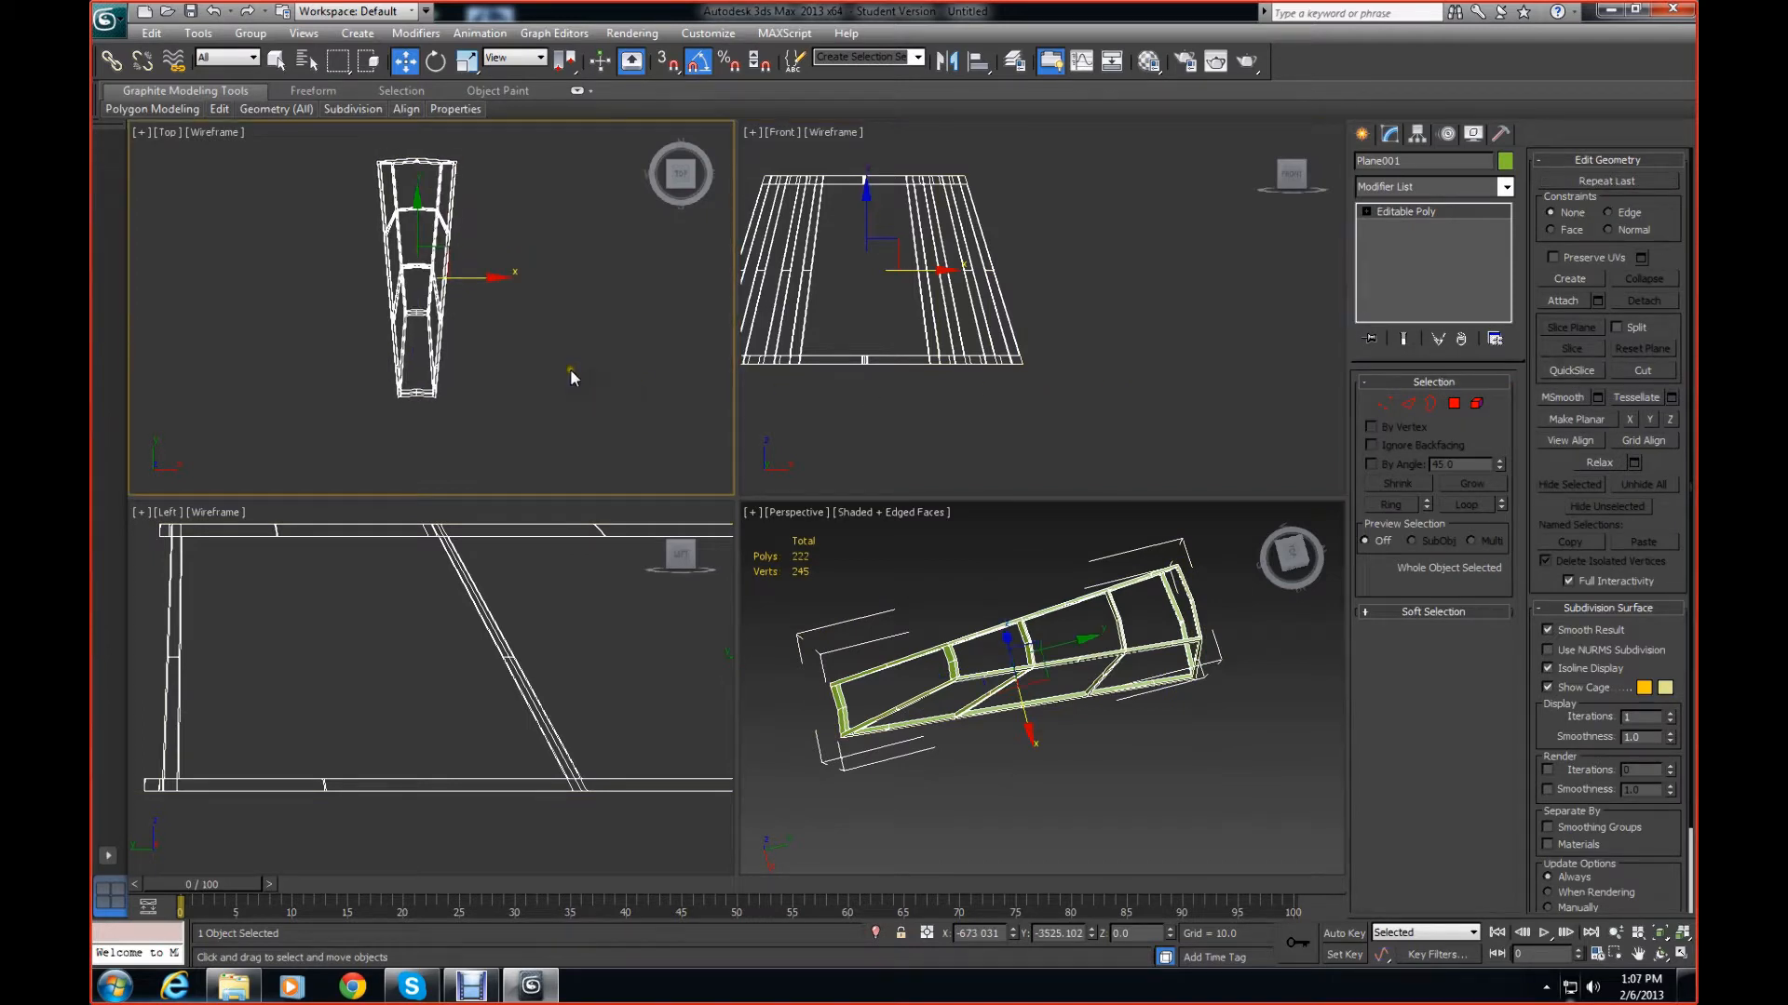
# Center the pivot to the reset frame, affecting only the pivot, and leave pivot editing
pyautogui.click(1416, 133)
pyautogui.click(1443, 258)
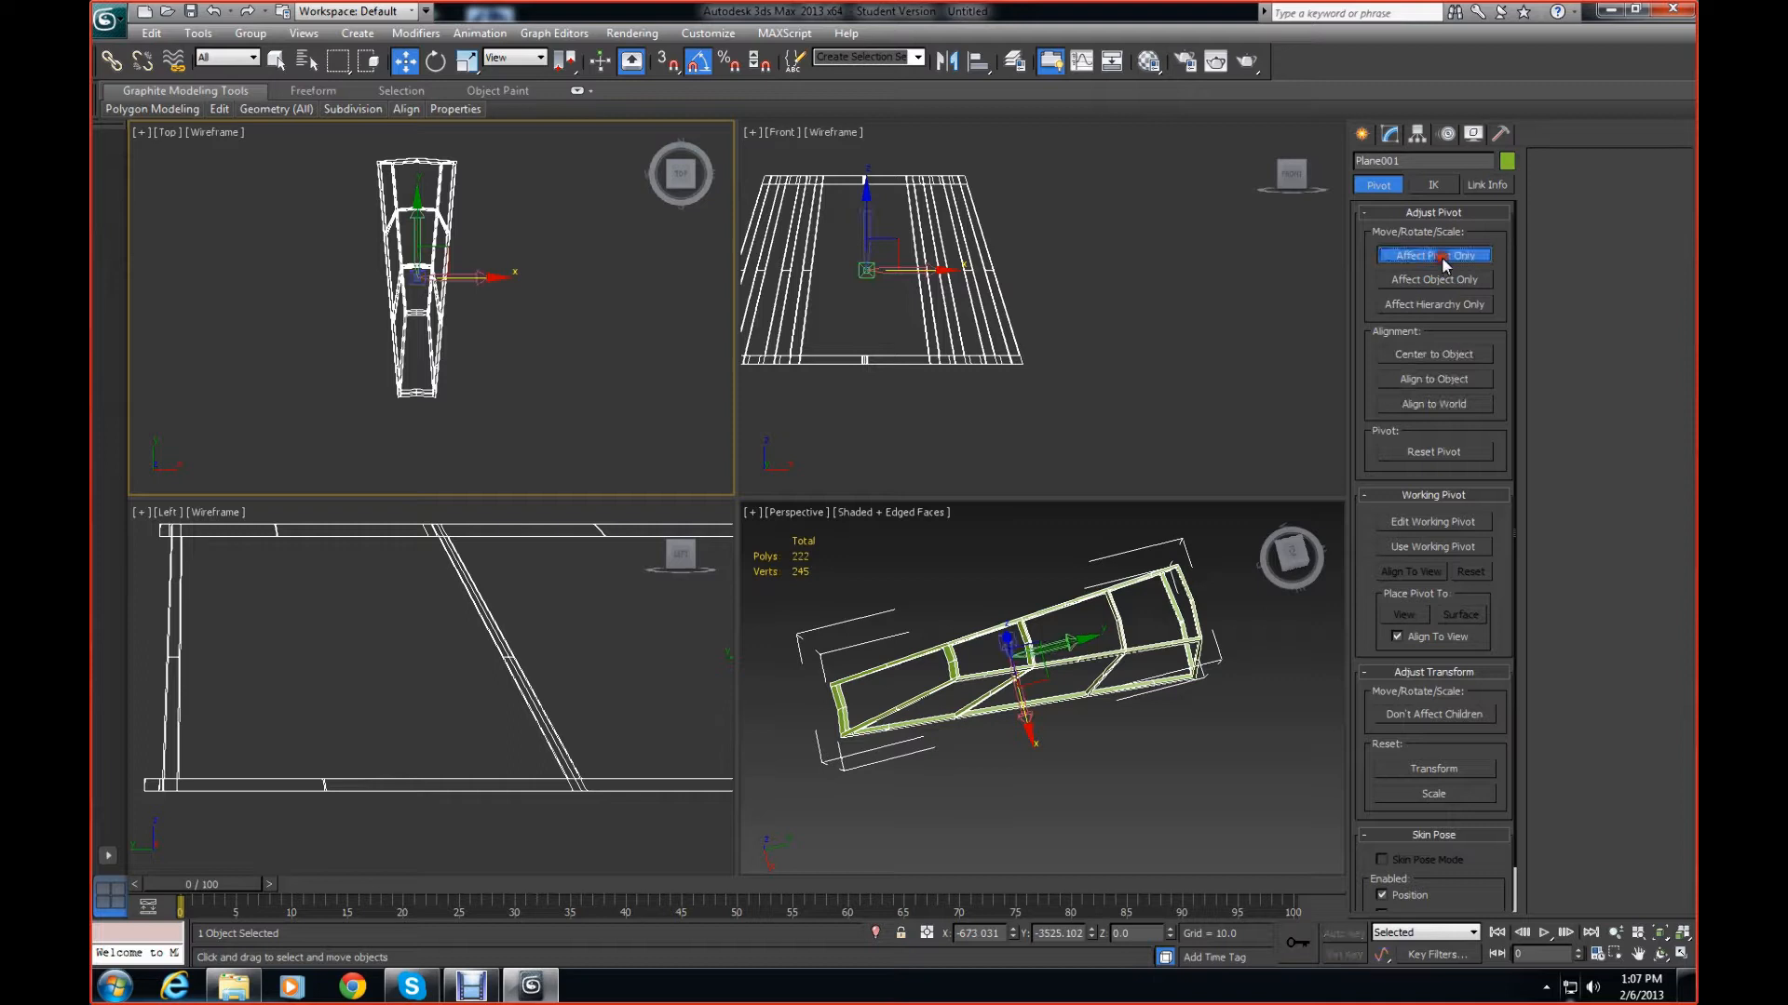
pyautogui.click(1438, 359)
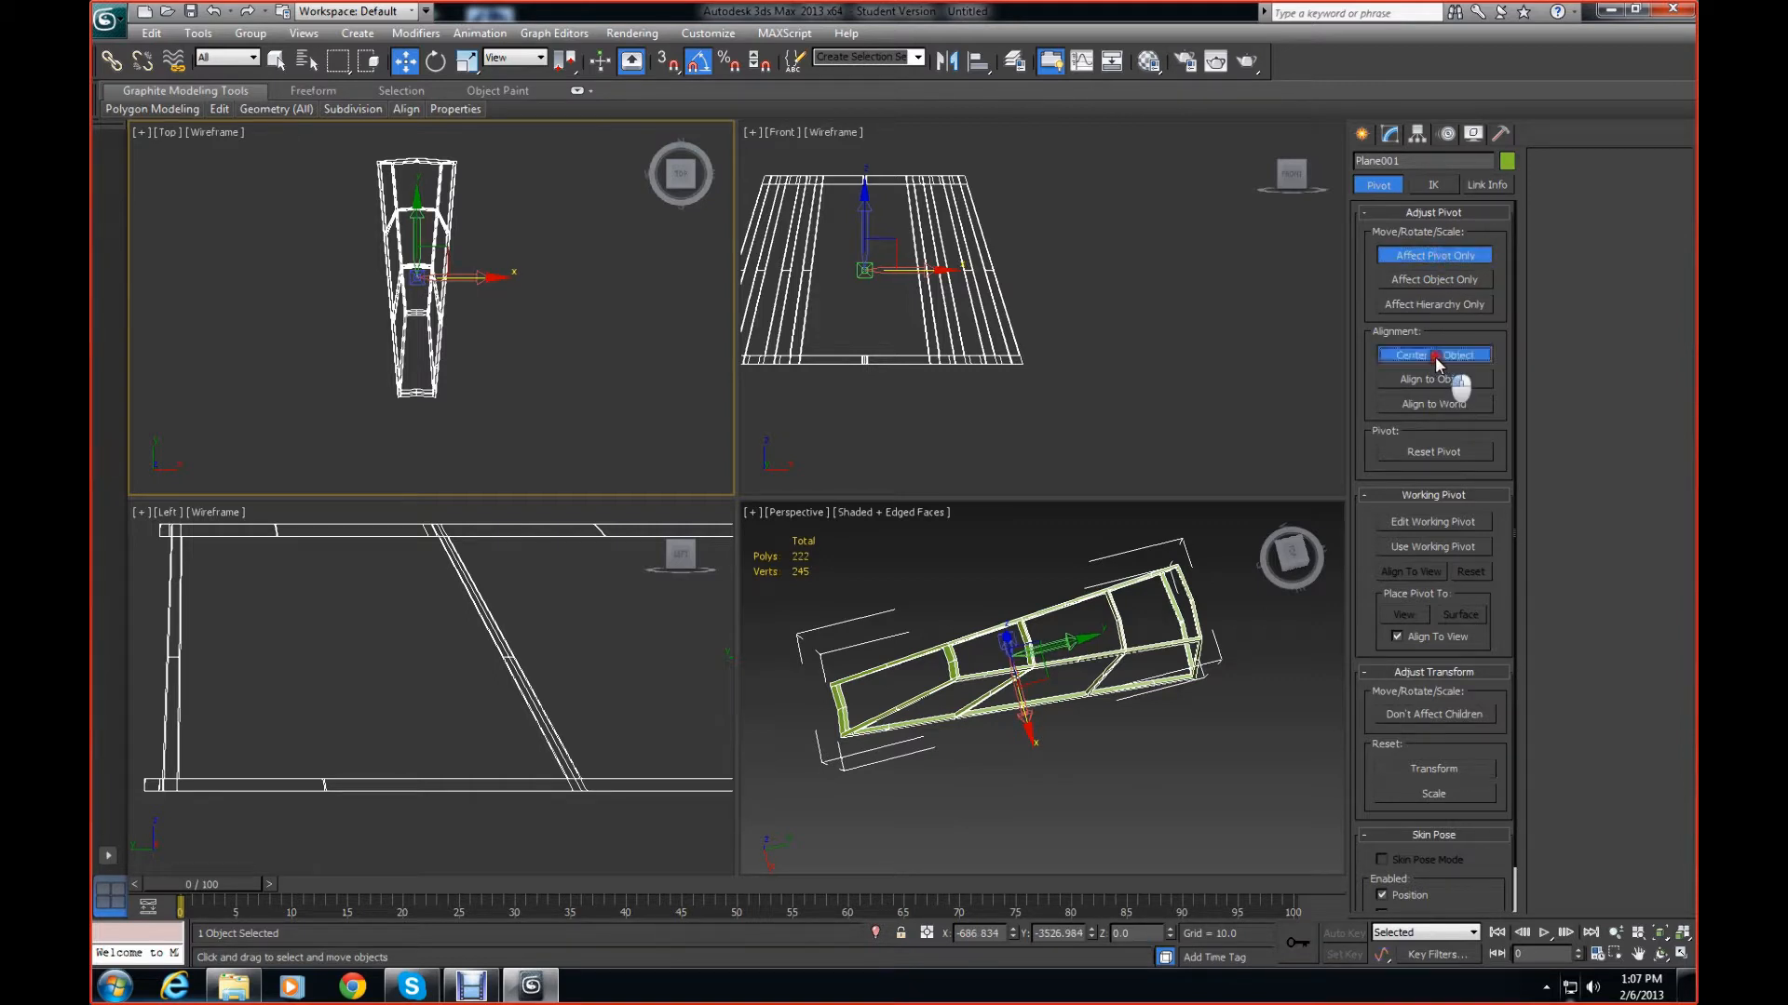
pyautogui.click(1414, 257)
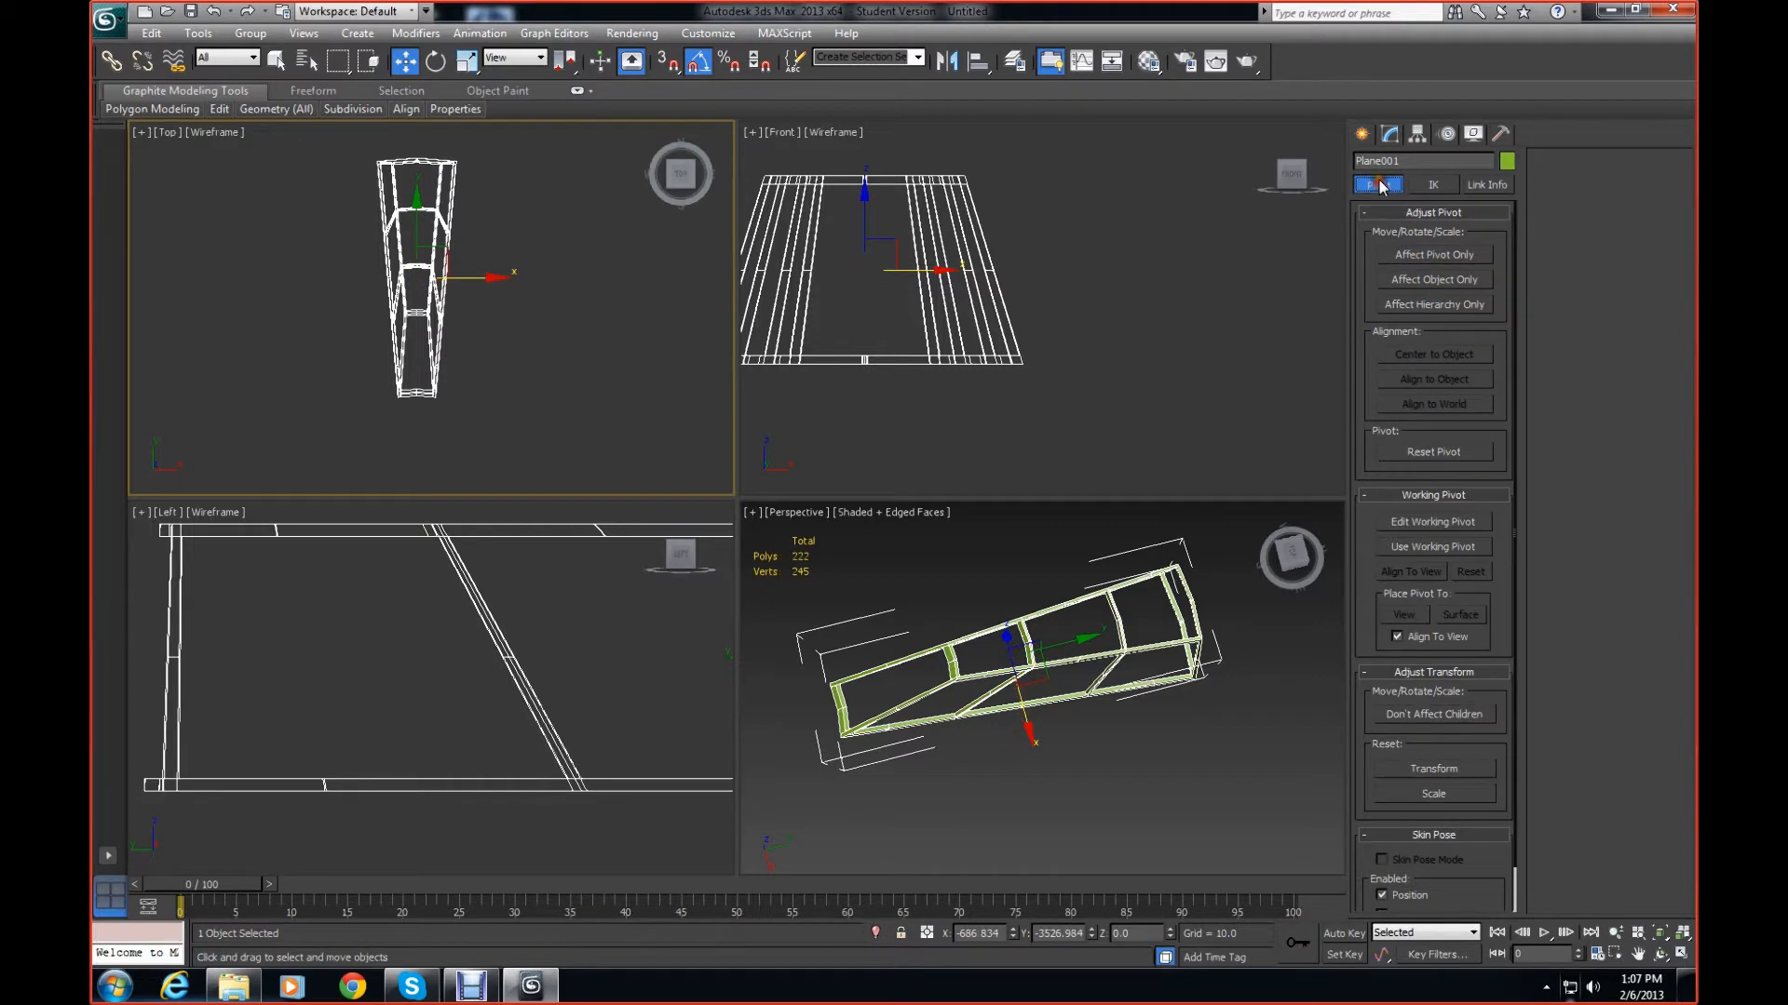
pyautogui.moveTo(499, 373); pyautogui.dragTo(501, 411, button='middle')
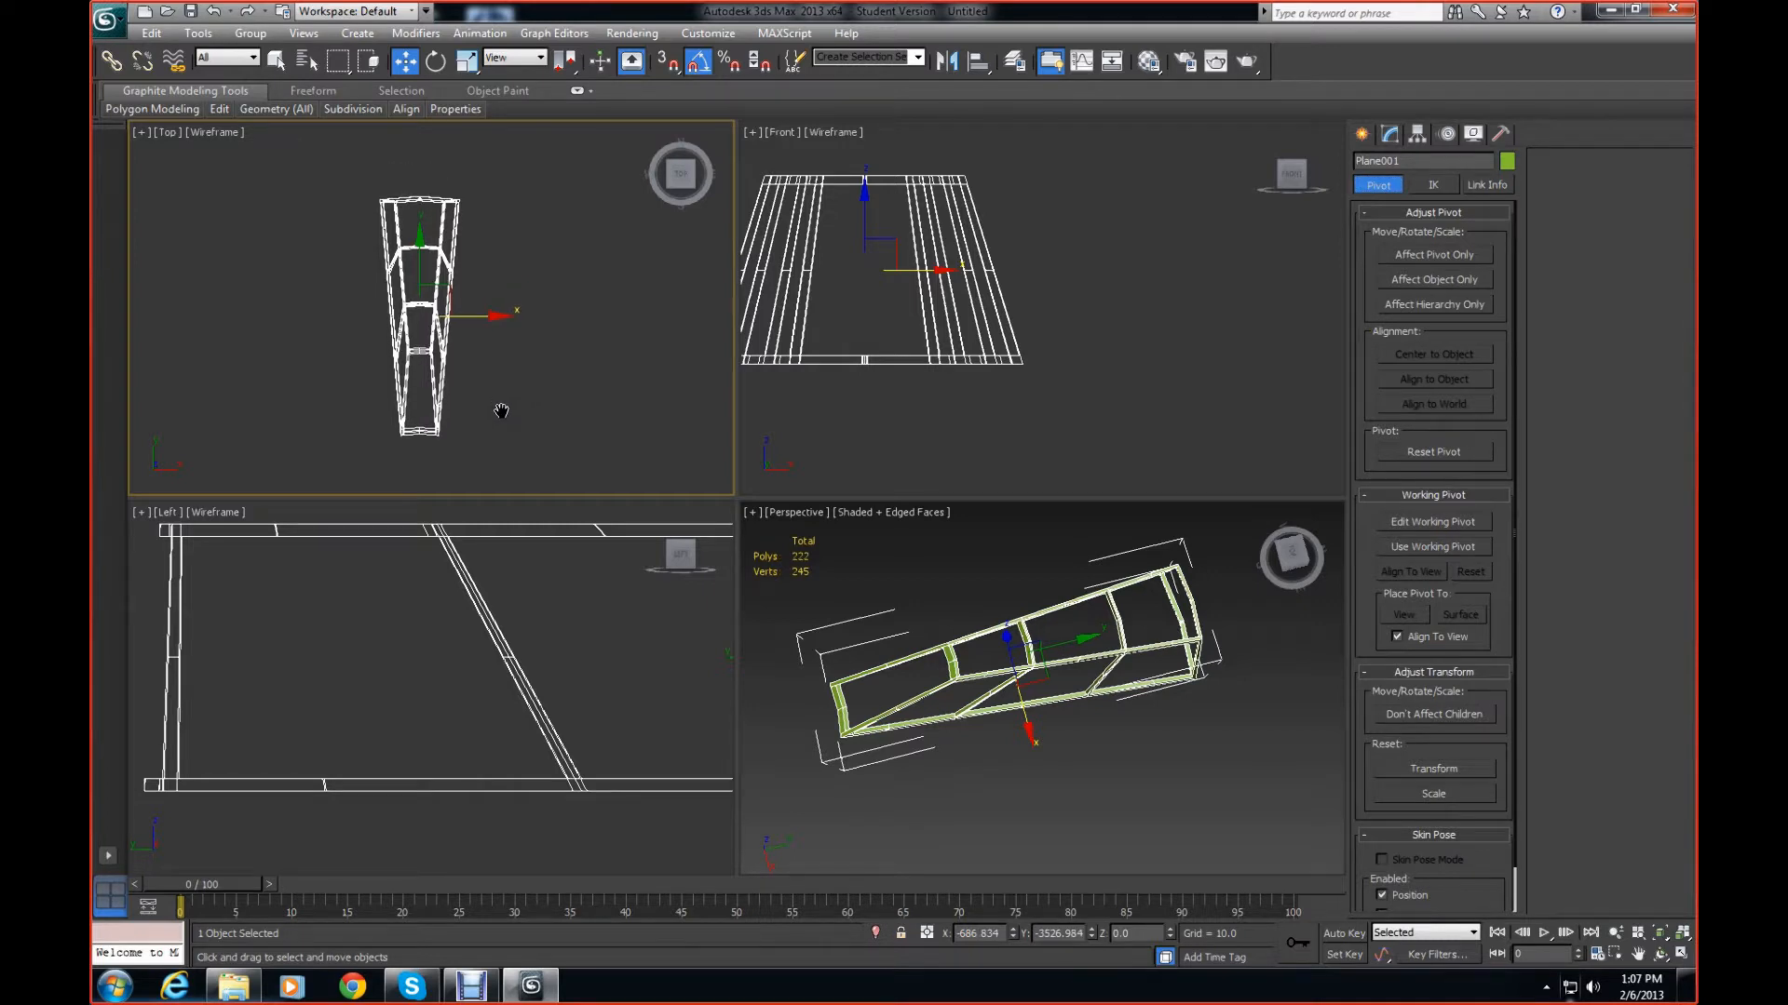
# Close the Reset XForm utility and examine the frame and its centered pivot from above and in perspective
pyautogui.click(1501, 139)
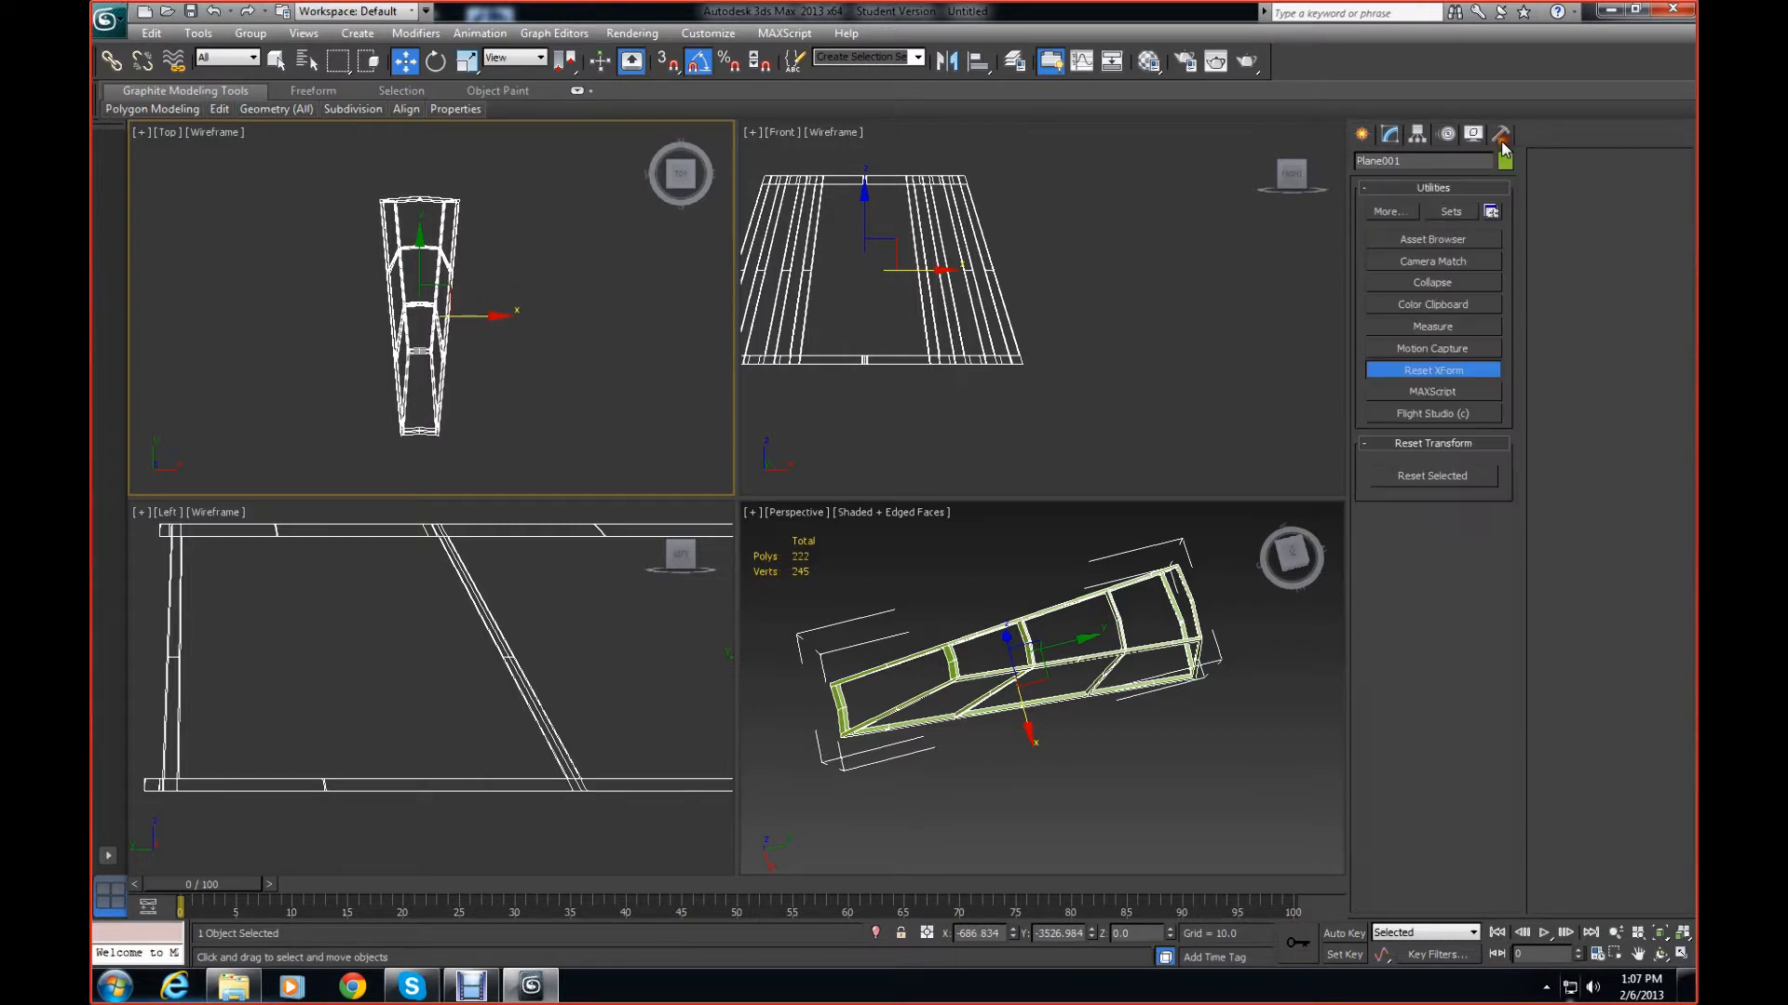
pyautogui.click(1432, 368)
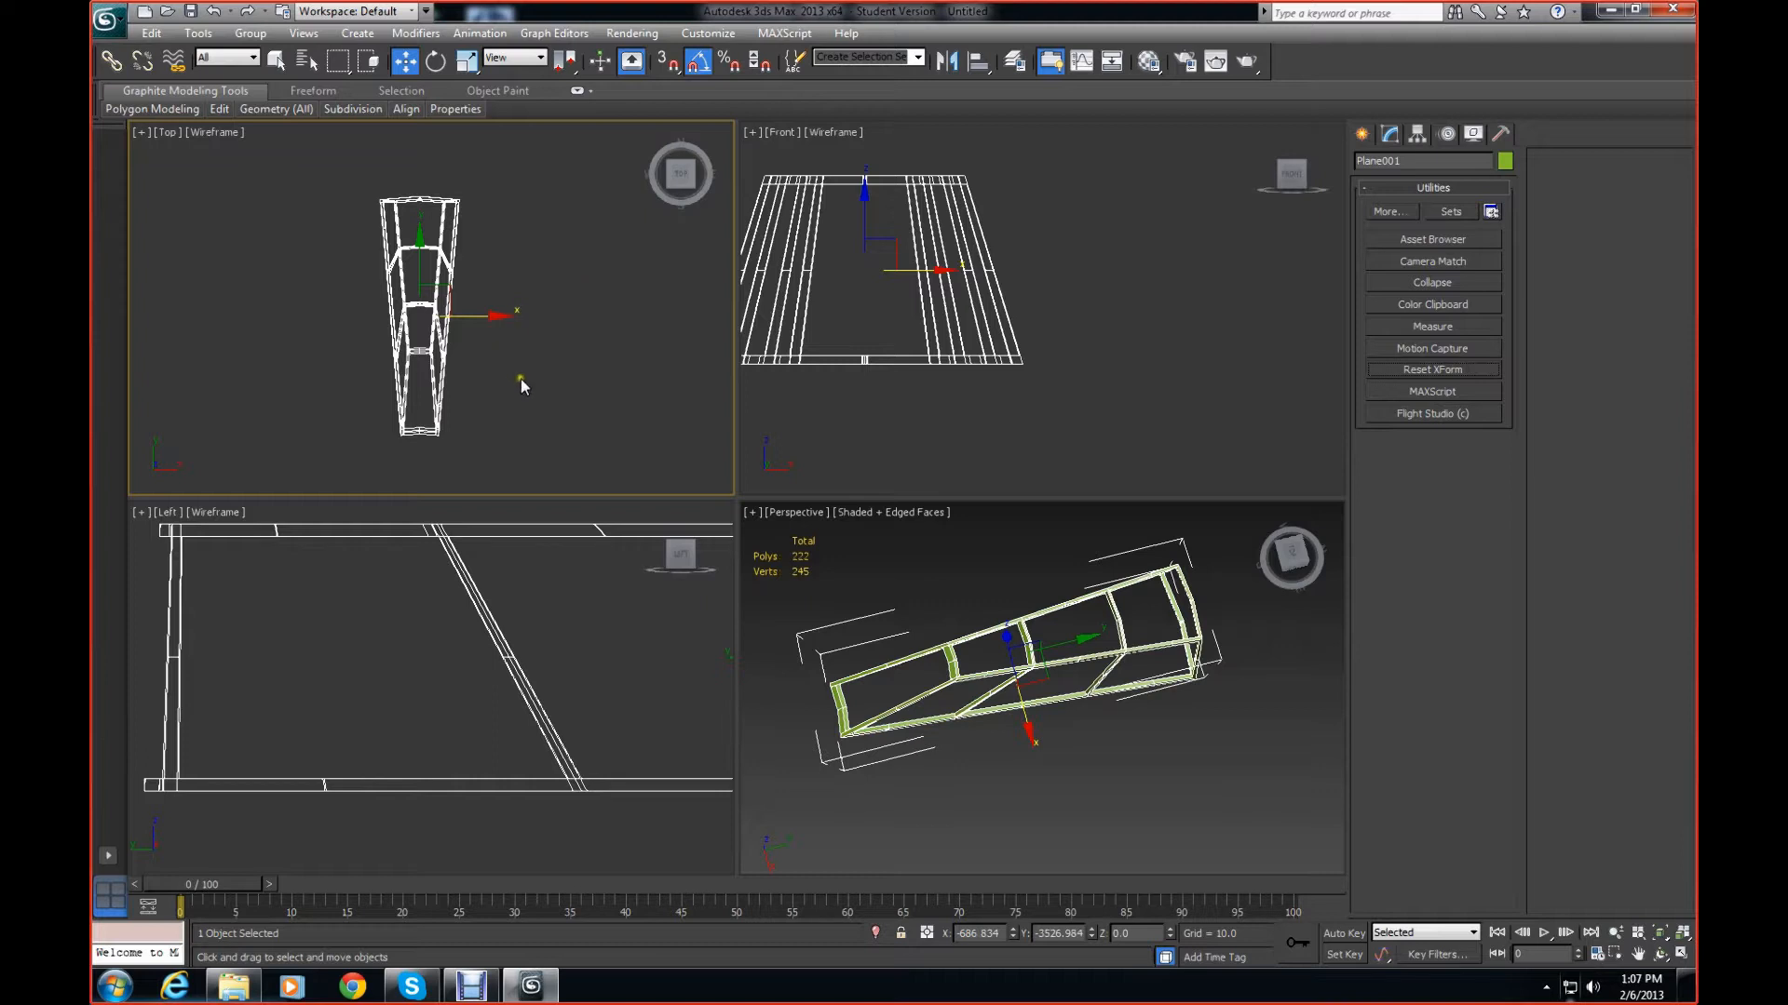
pyautogui.scroll(3, 526, 383)
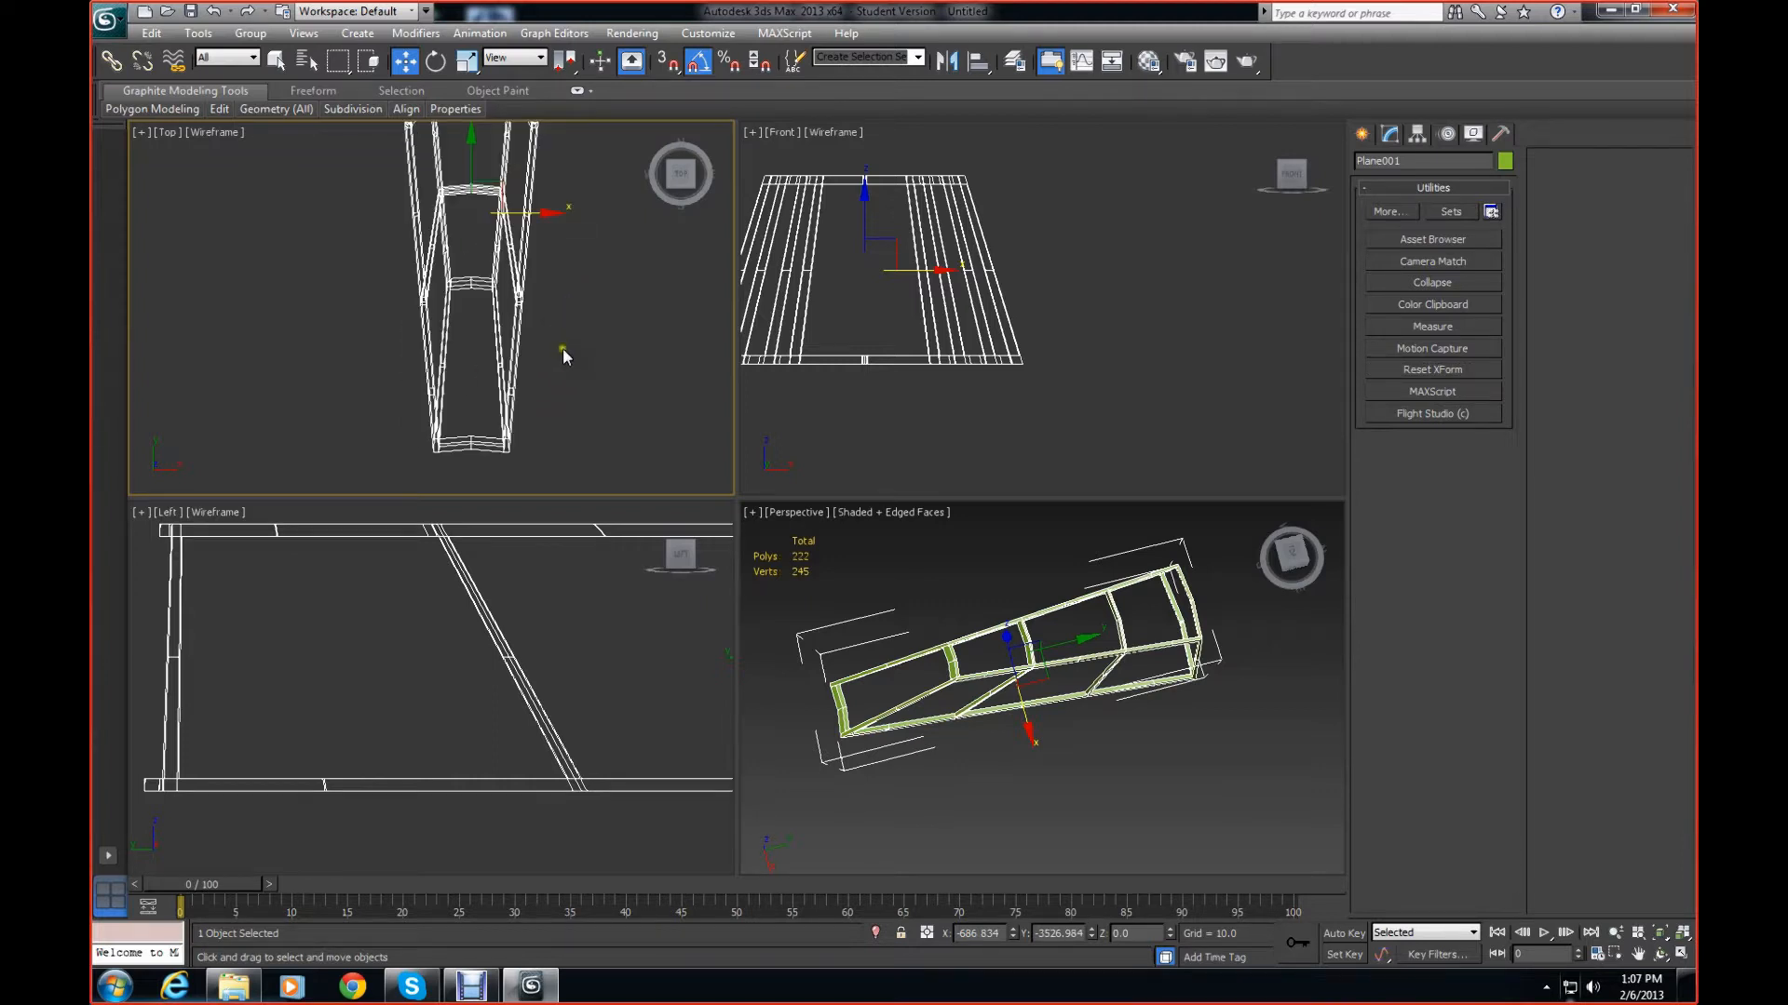
pyautogui.scroll(-4, 473, 378)
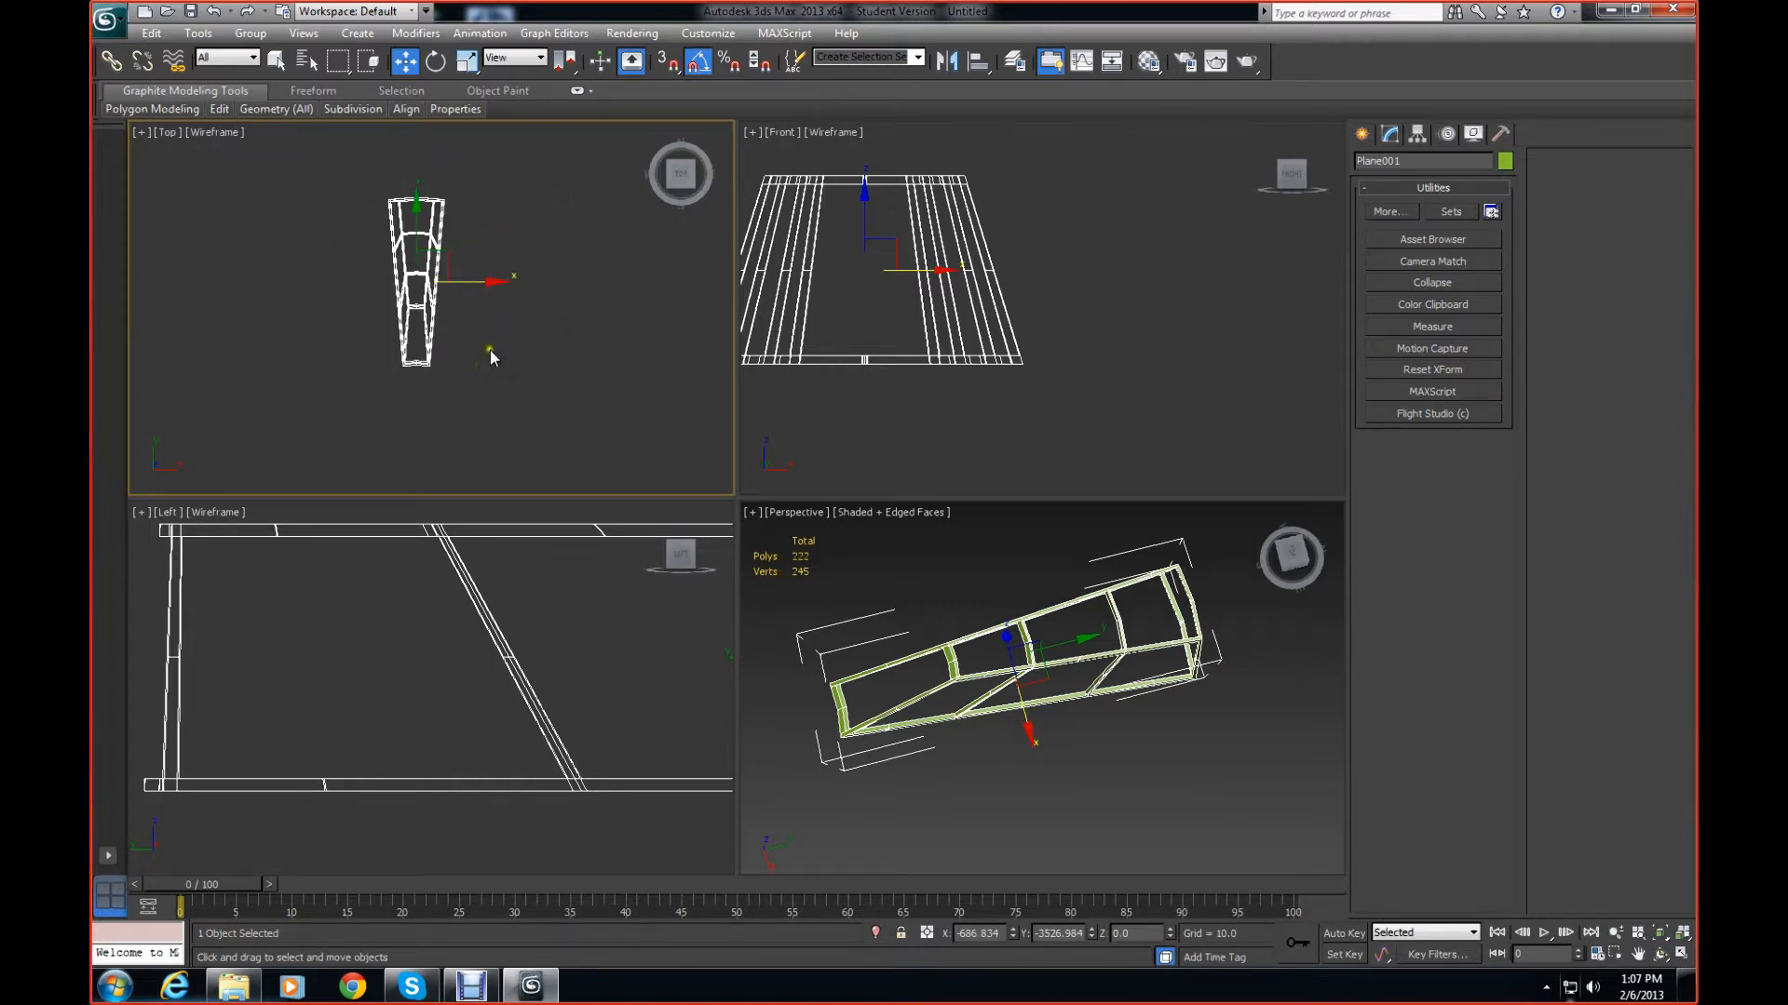
pyautogui.moveTo(453, 302); pyautogui.dragTo(488, 385, button='middle')
pyautogui.scroll(4, 489, 385)
pyautogui.scroll(-3, 494, 384)
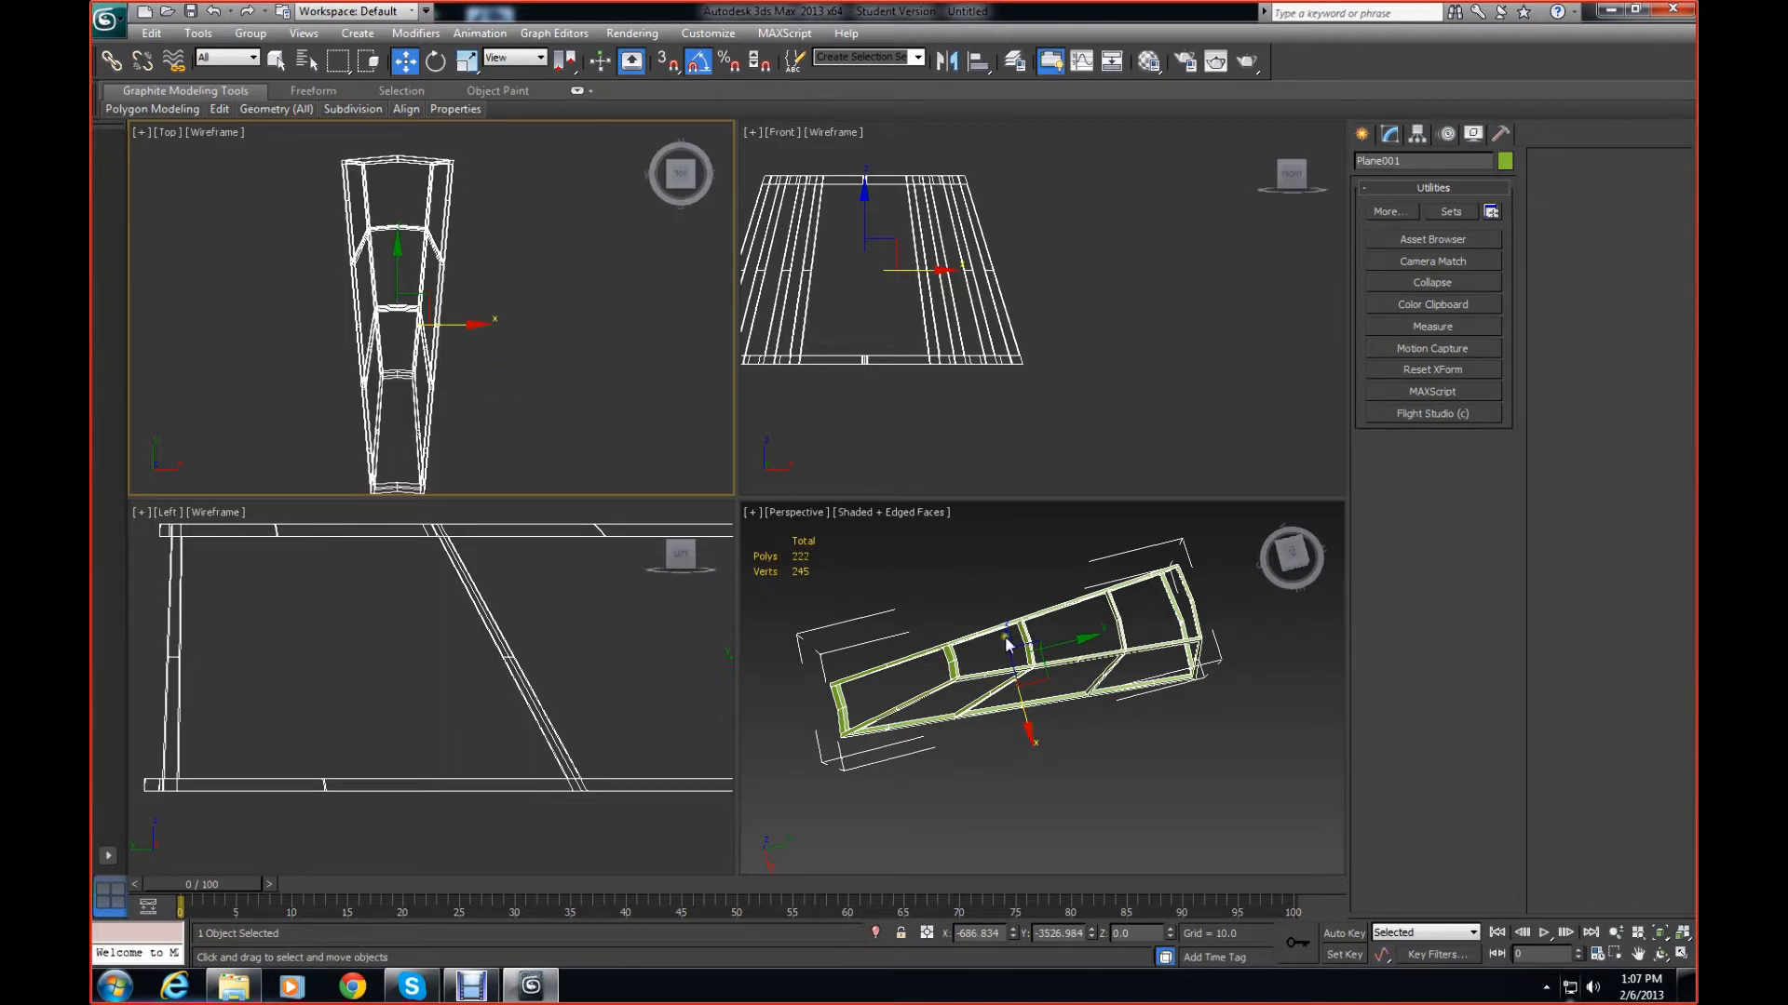
pyautogui.moveTo(538, 381); pyautogui.dragTo(565, 308, button='middle')
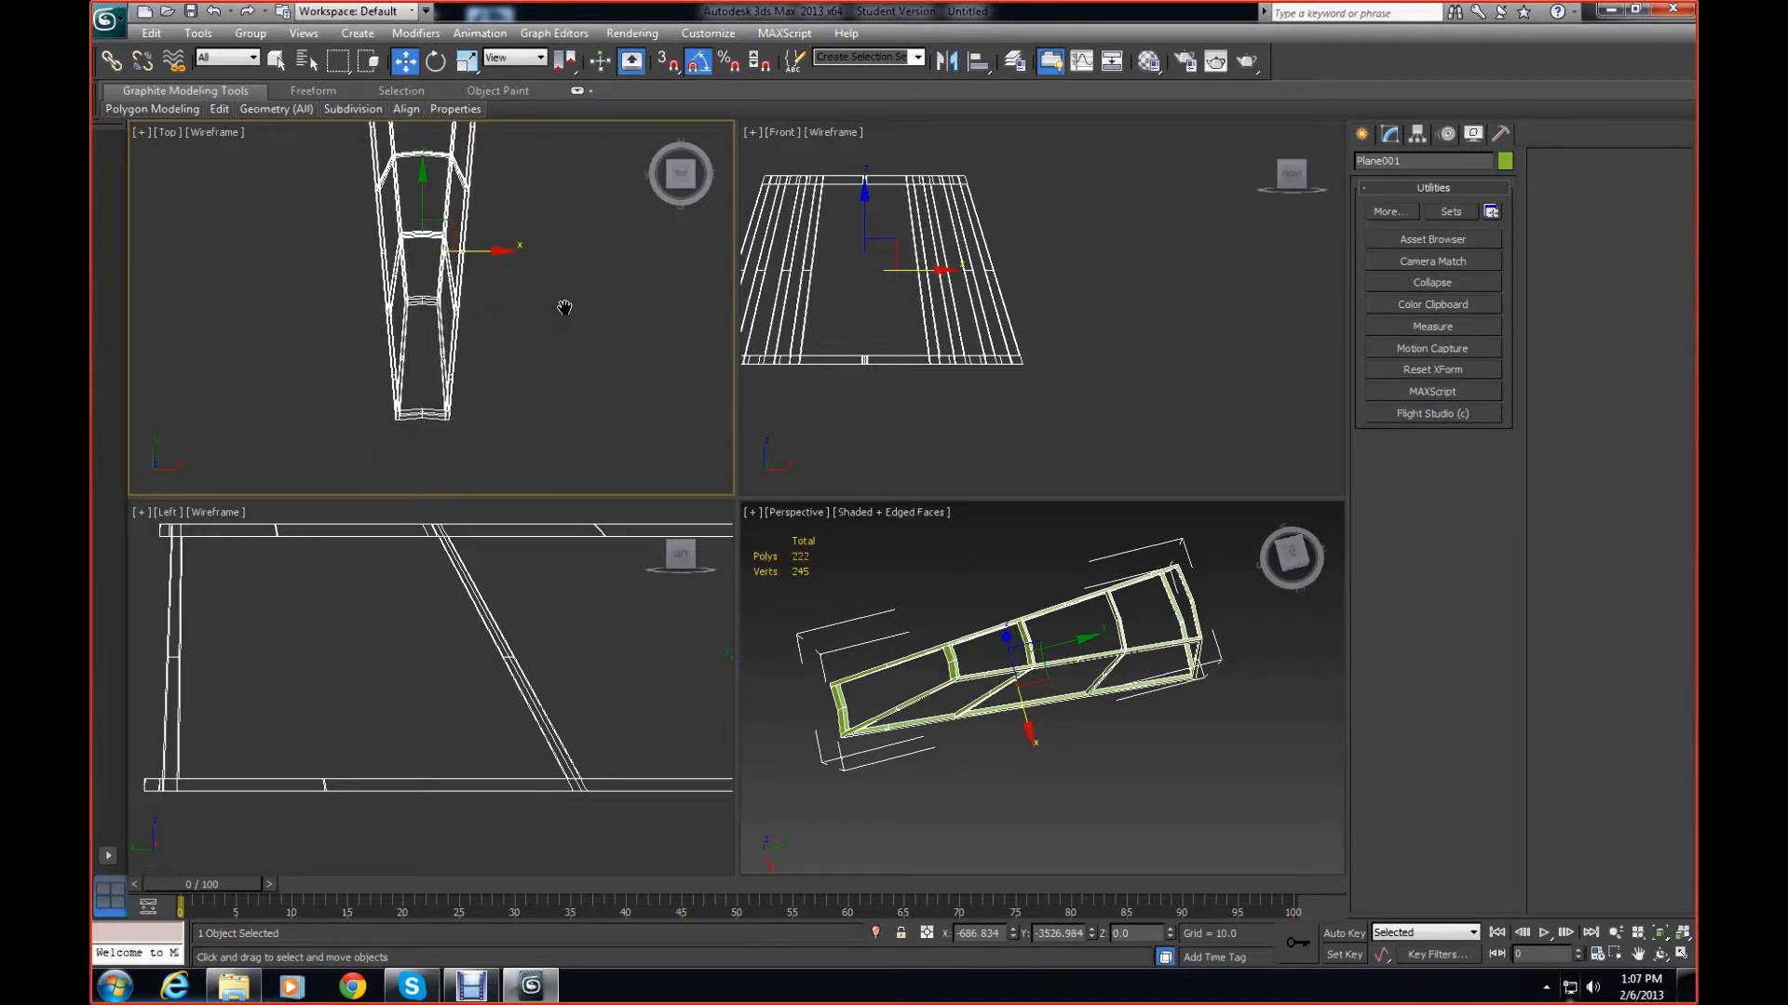
pyautogui.moveTo(979, 645); pyautogui.dragTo(979, 677, button='middle')
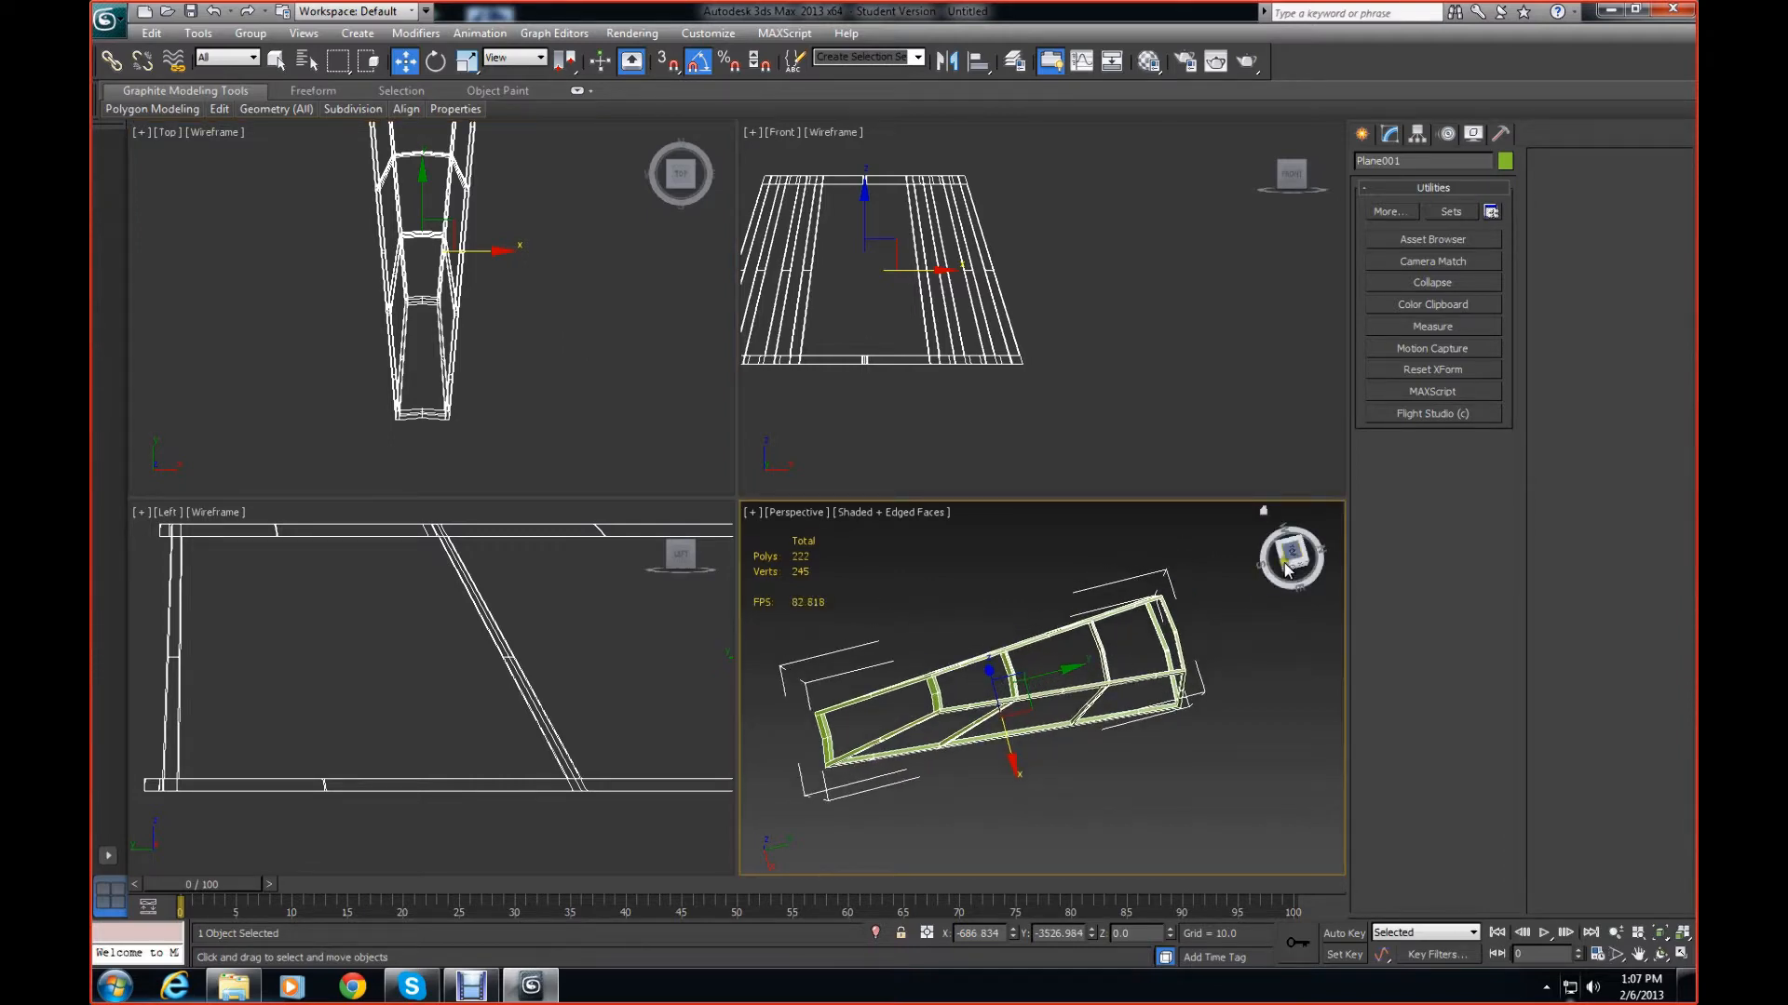
pyautogui.moveTo(1293, 559); pyautogui.dragTo(1262, 514)
pyautogui.scroll(6, 453, 385)
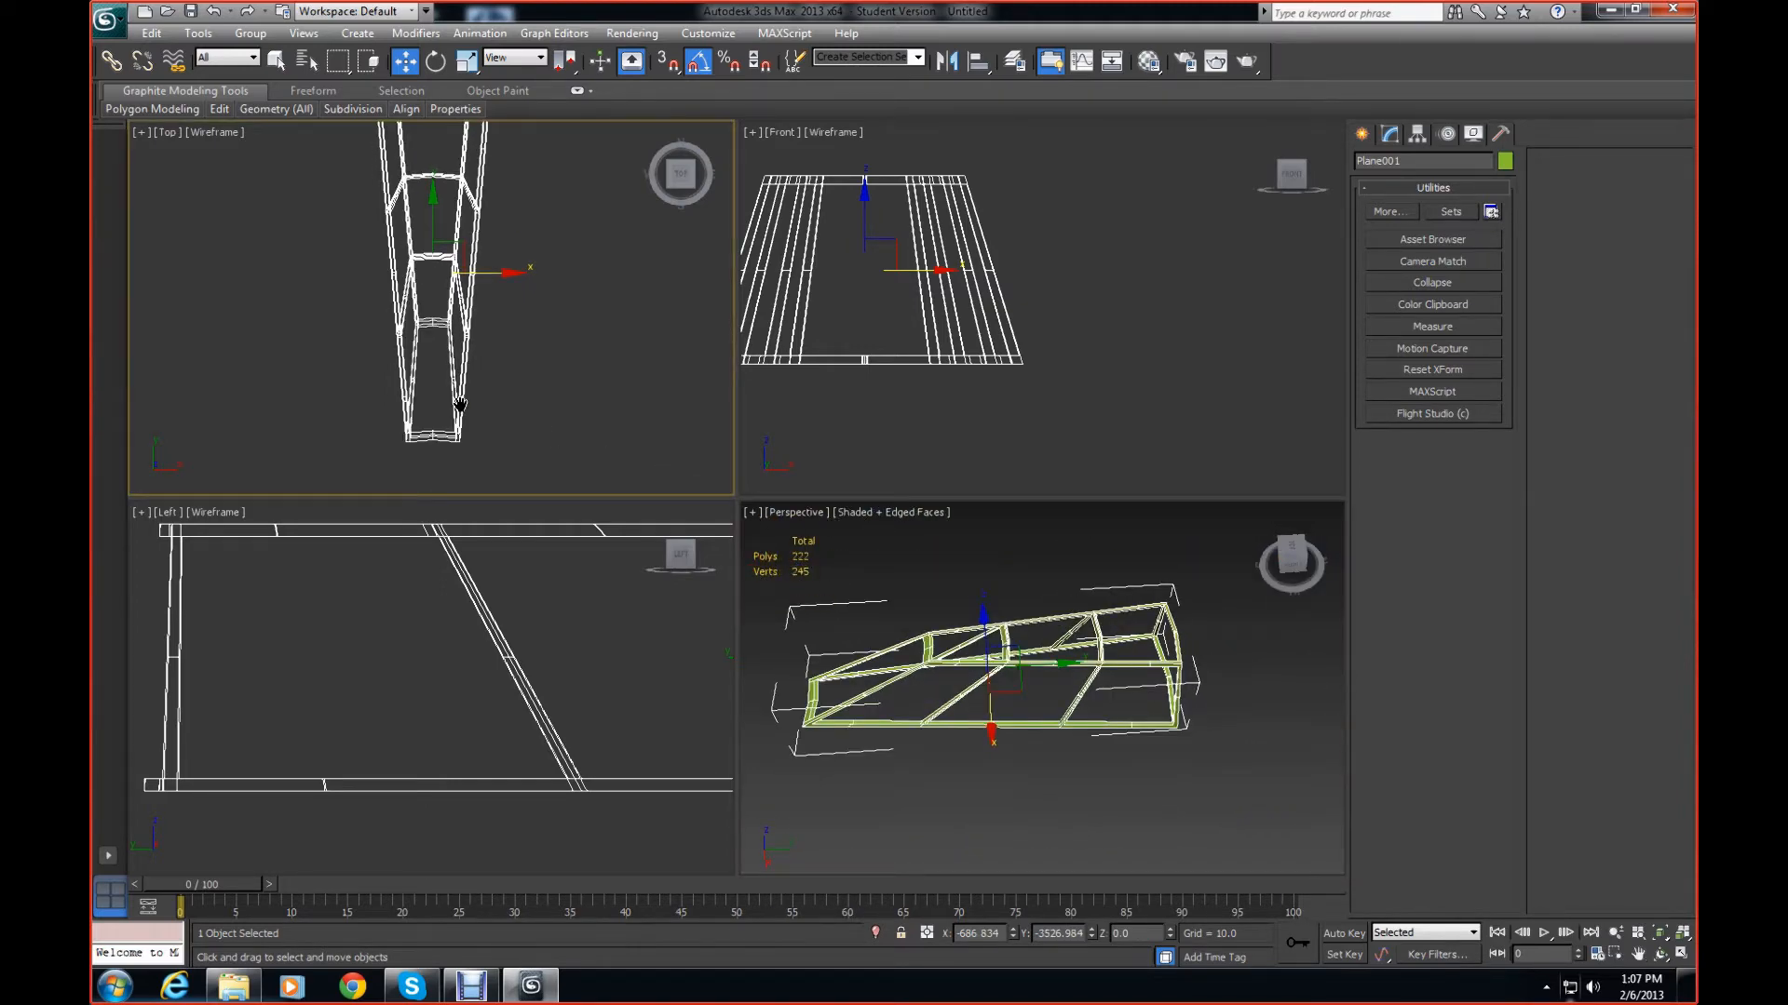
pyautogui.moveTo(451, 347); pyautogui.dragTo(457, 272, button='middle')
pyautogui.moveTo(578, 315); pyautogui.dragTo(556, 398, button='middle')
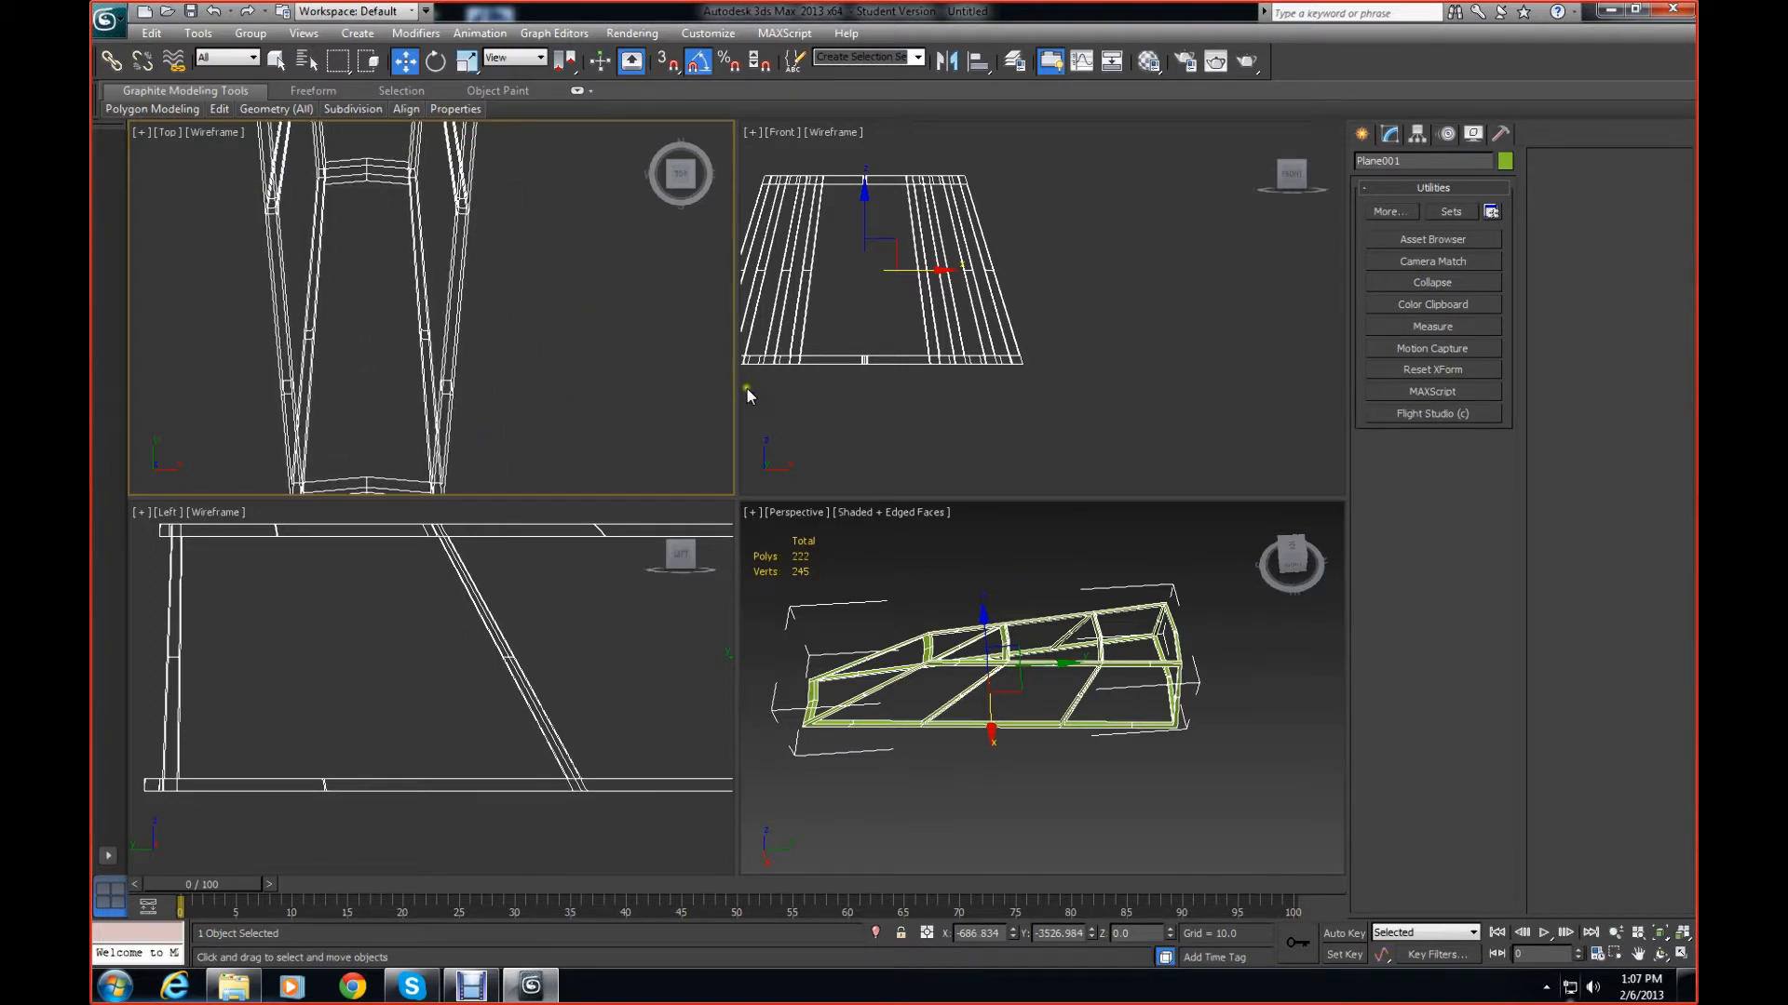
pyautogui.scroll(3, 491, 594)
pyautogui.moveTo(491, 594); pyautogui.dragTo(544, 801, button='middle')
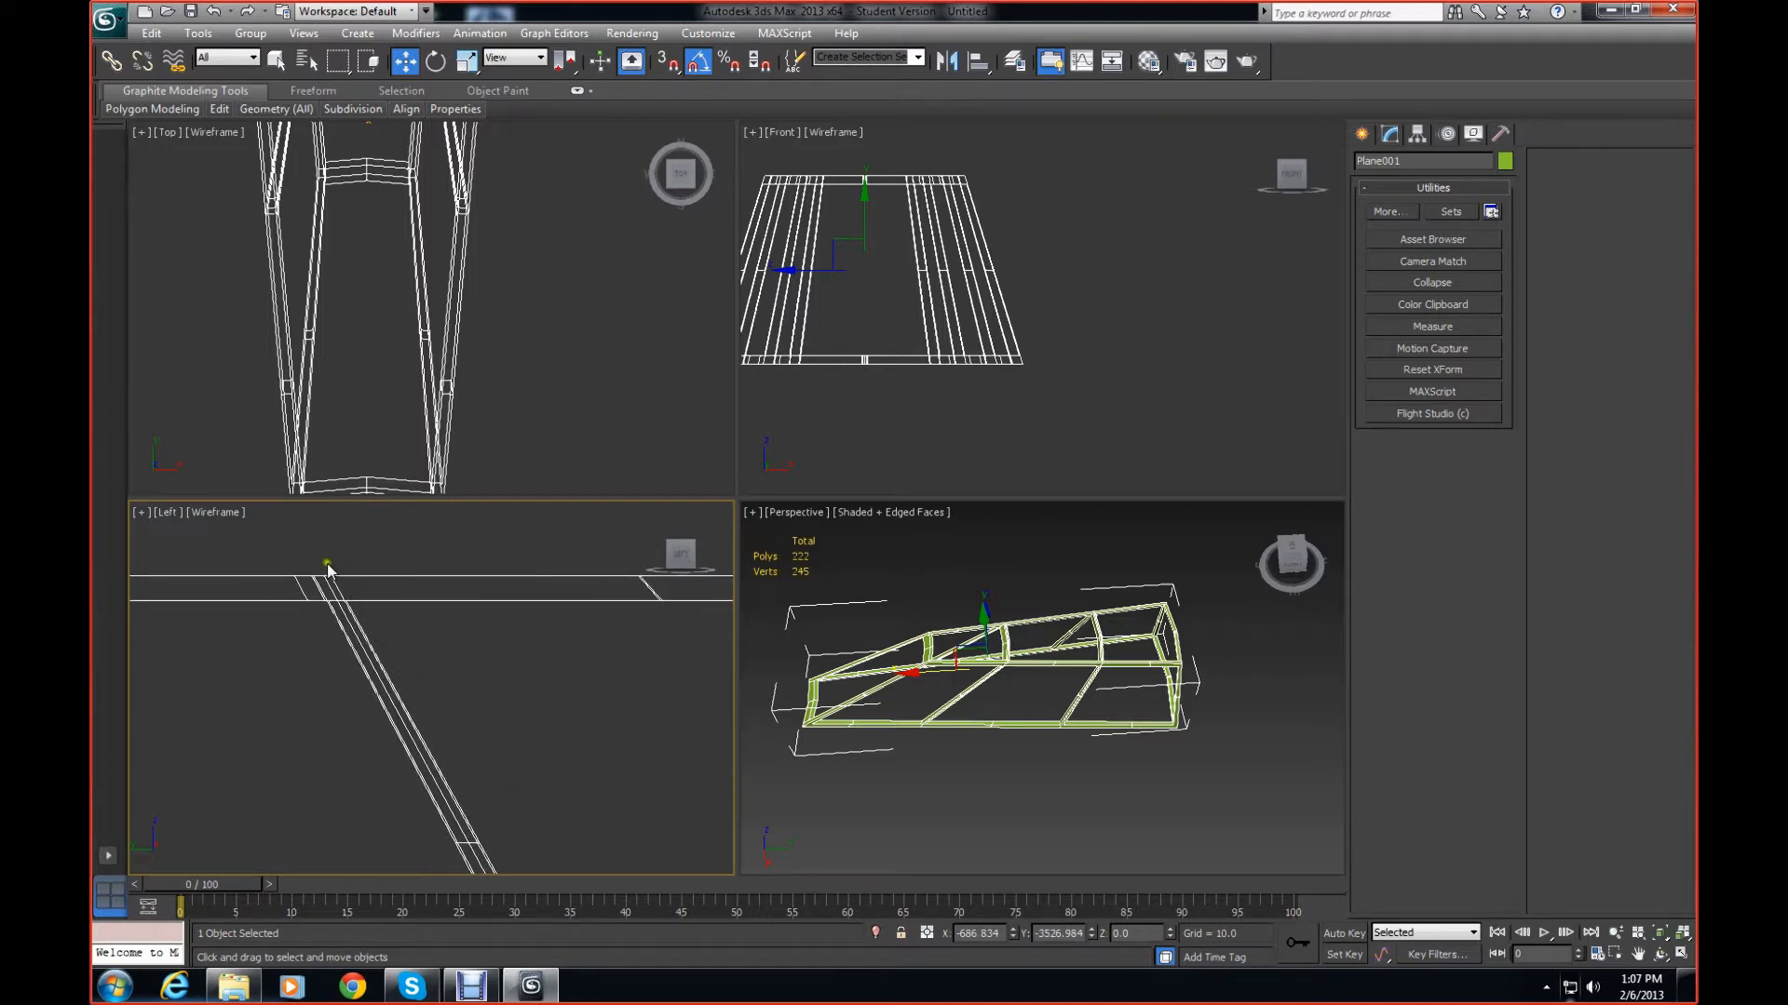
pyautogui.moveTo(322, 583); pyautogui.dragTo(330, 592)
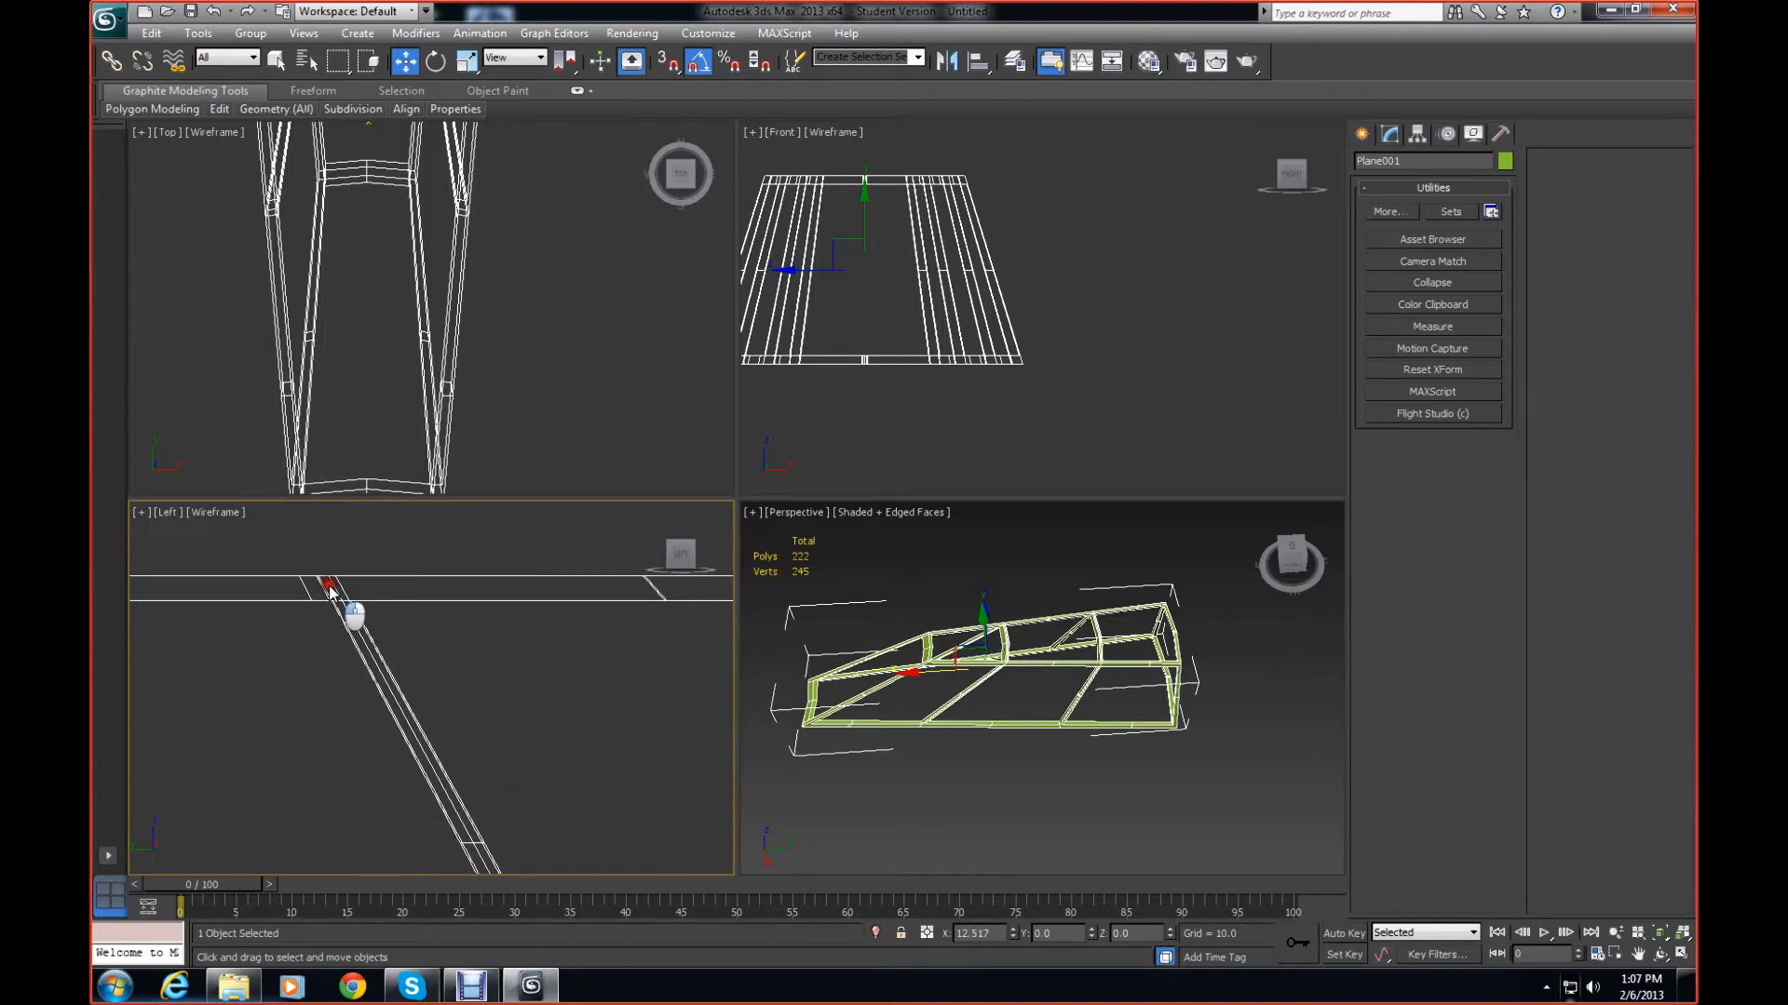
pyautogui.hotkey('ctrl', 'z')
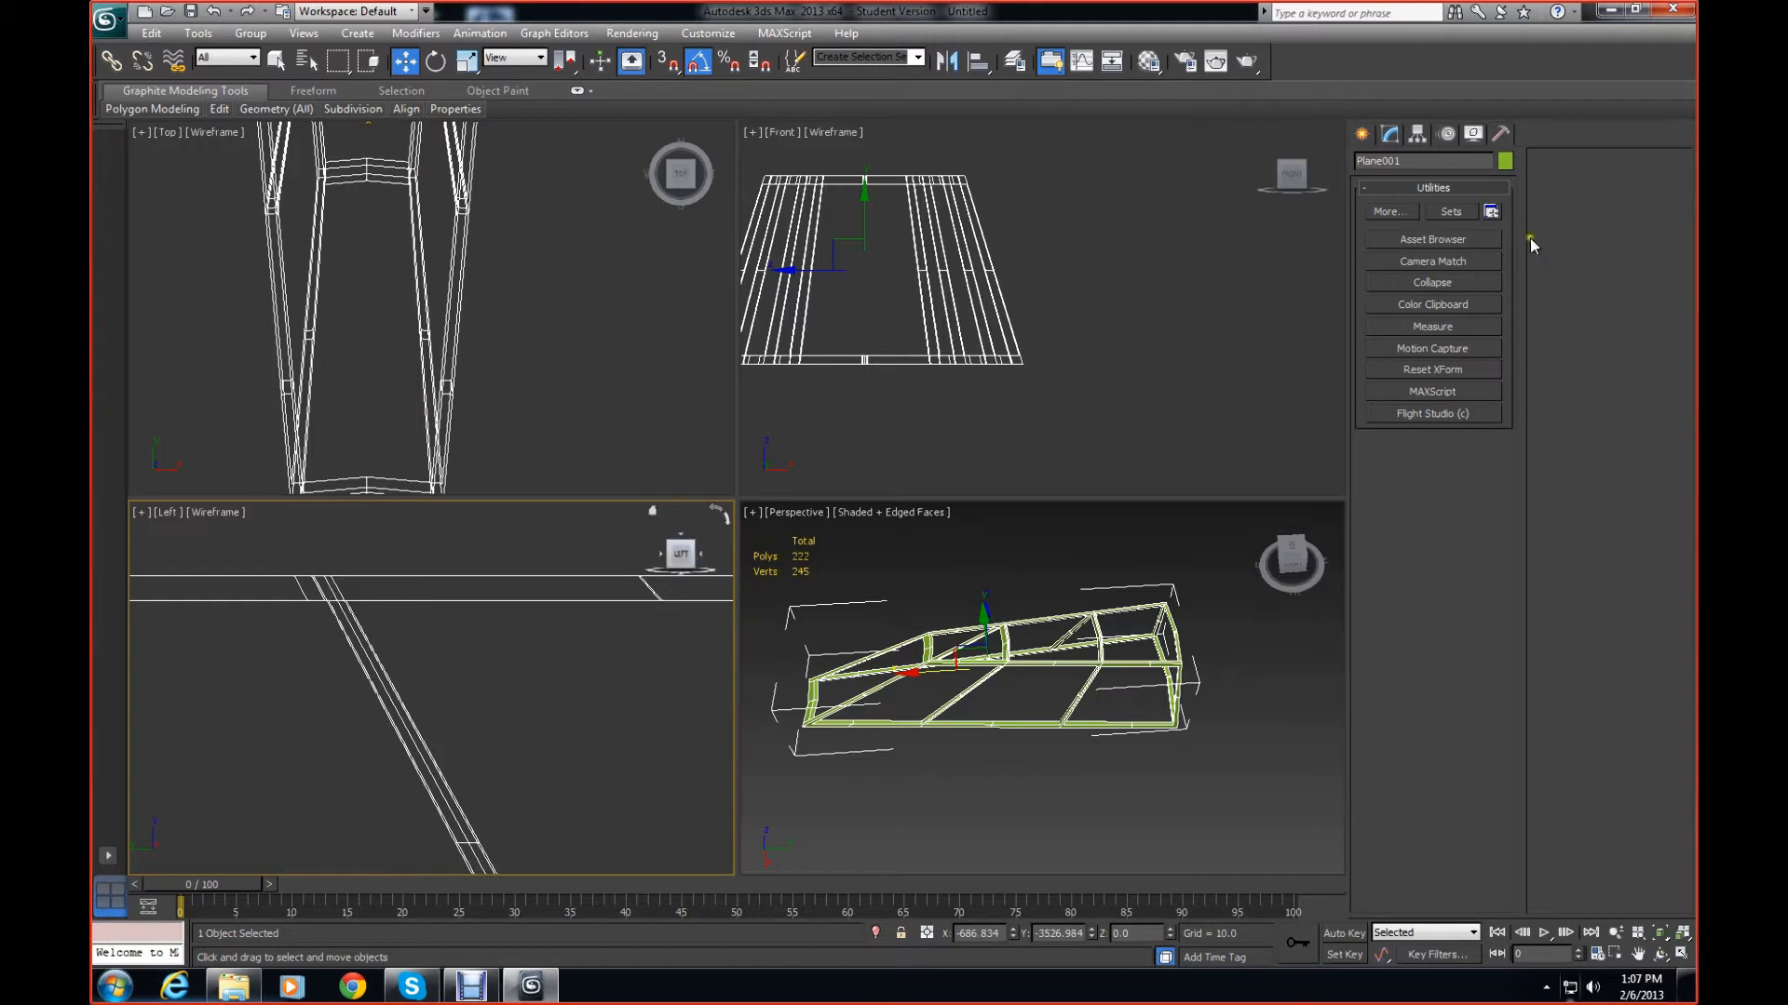
# Enter Edge level and remove the two lengthwise middle edges from the upper half of the steep diagonal brace in the left view
pyautogui.click(1394, 139)
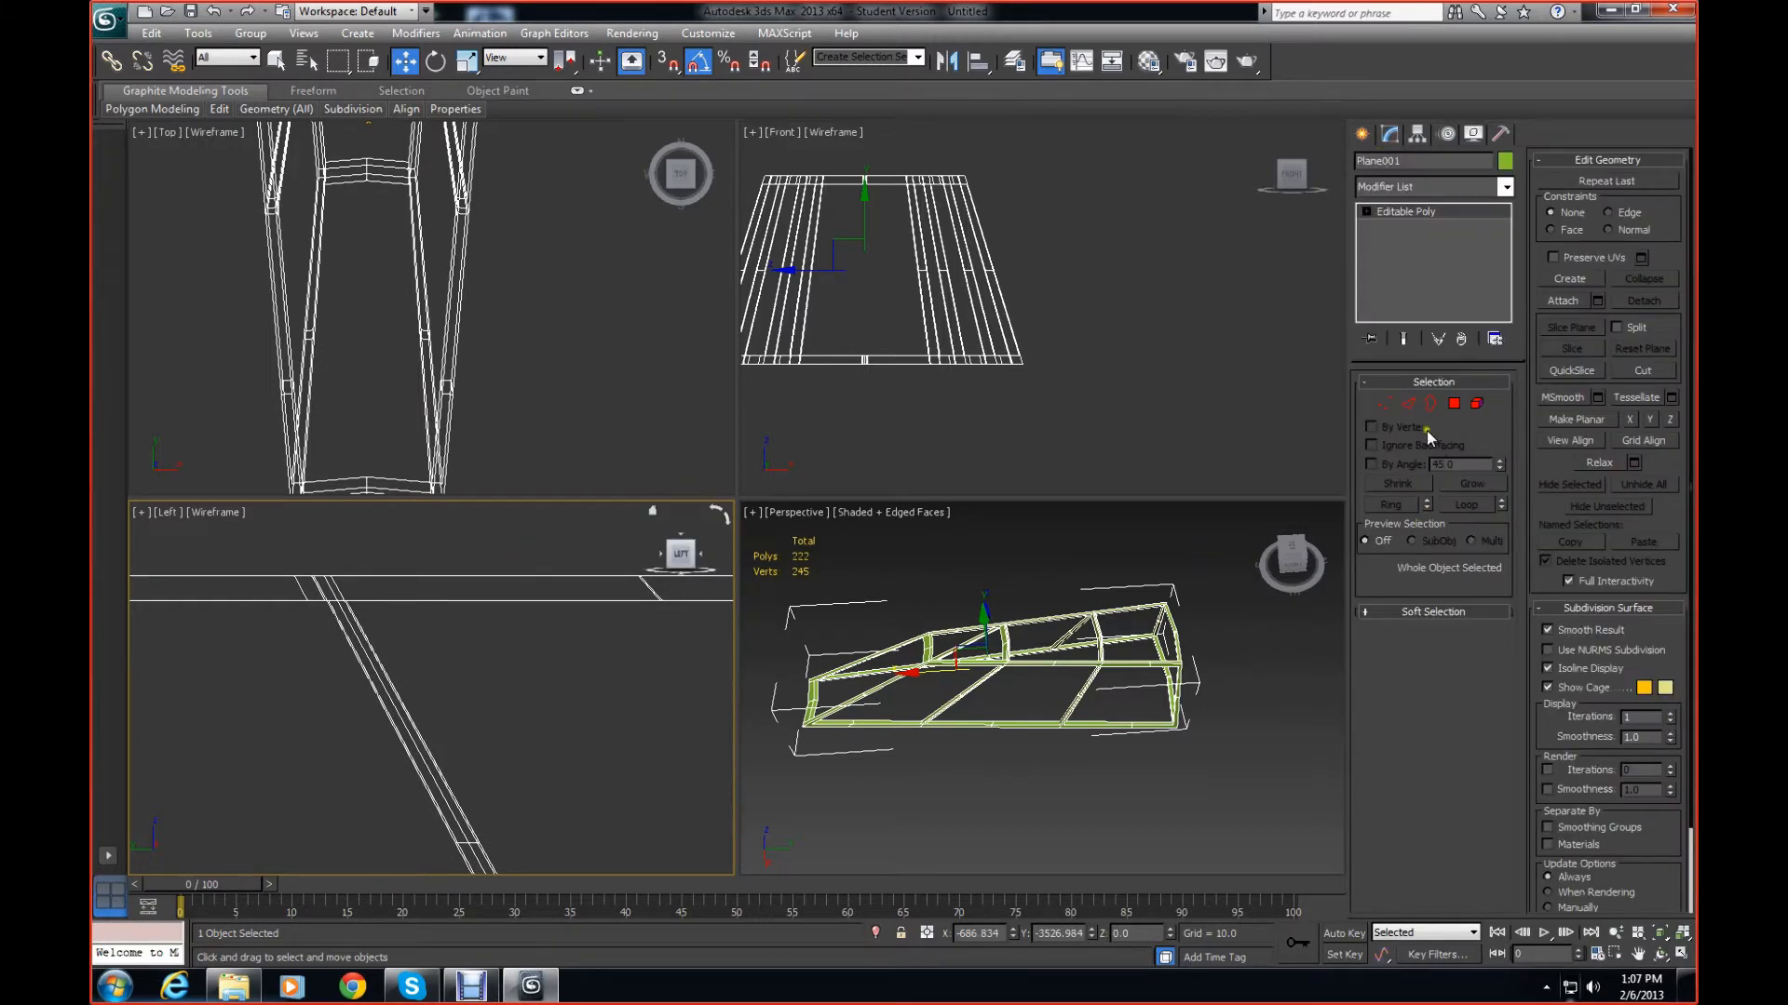
pyautogui.click(1407, 404)
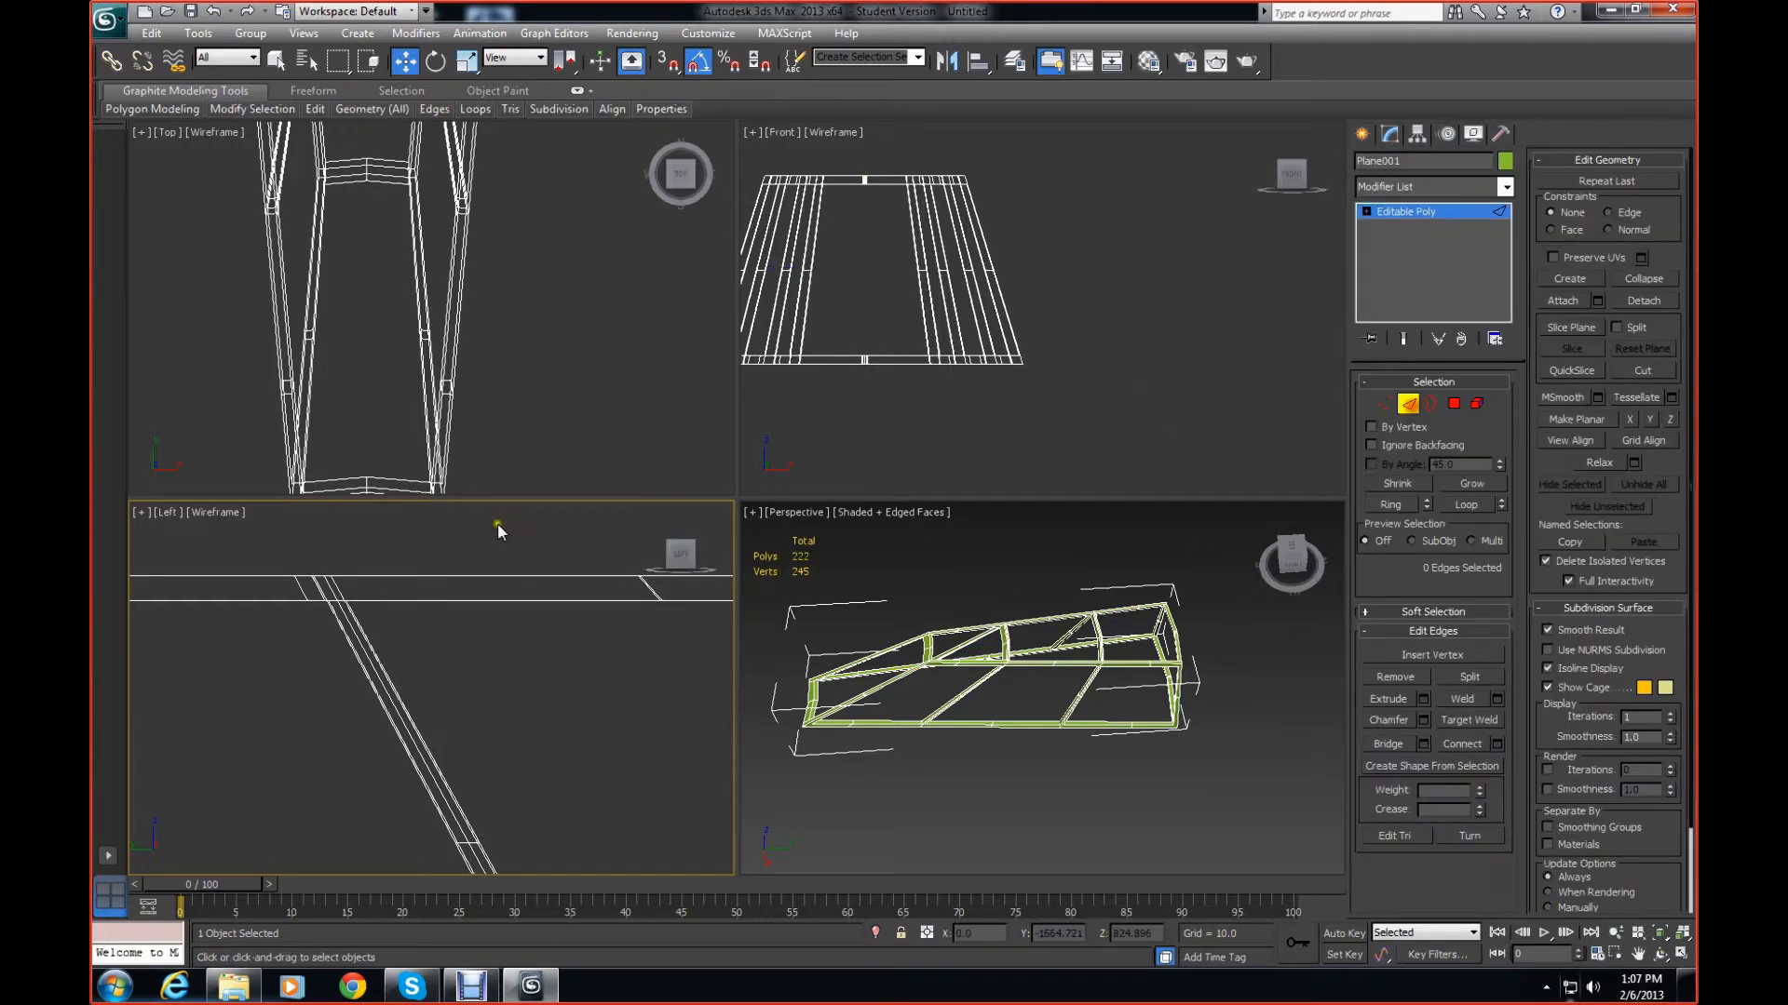
pyautogui.click(324, 587)
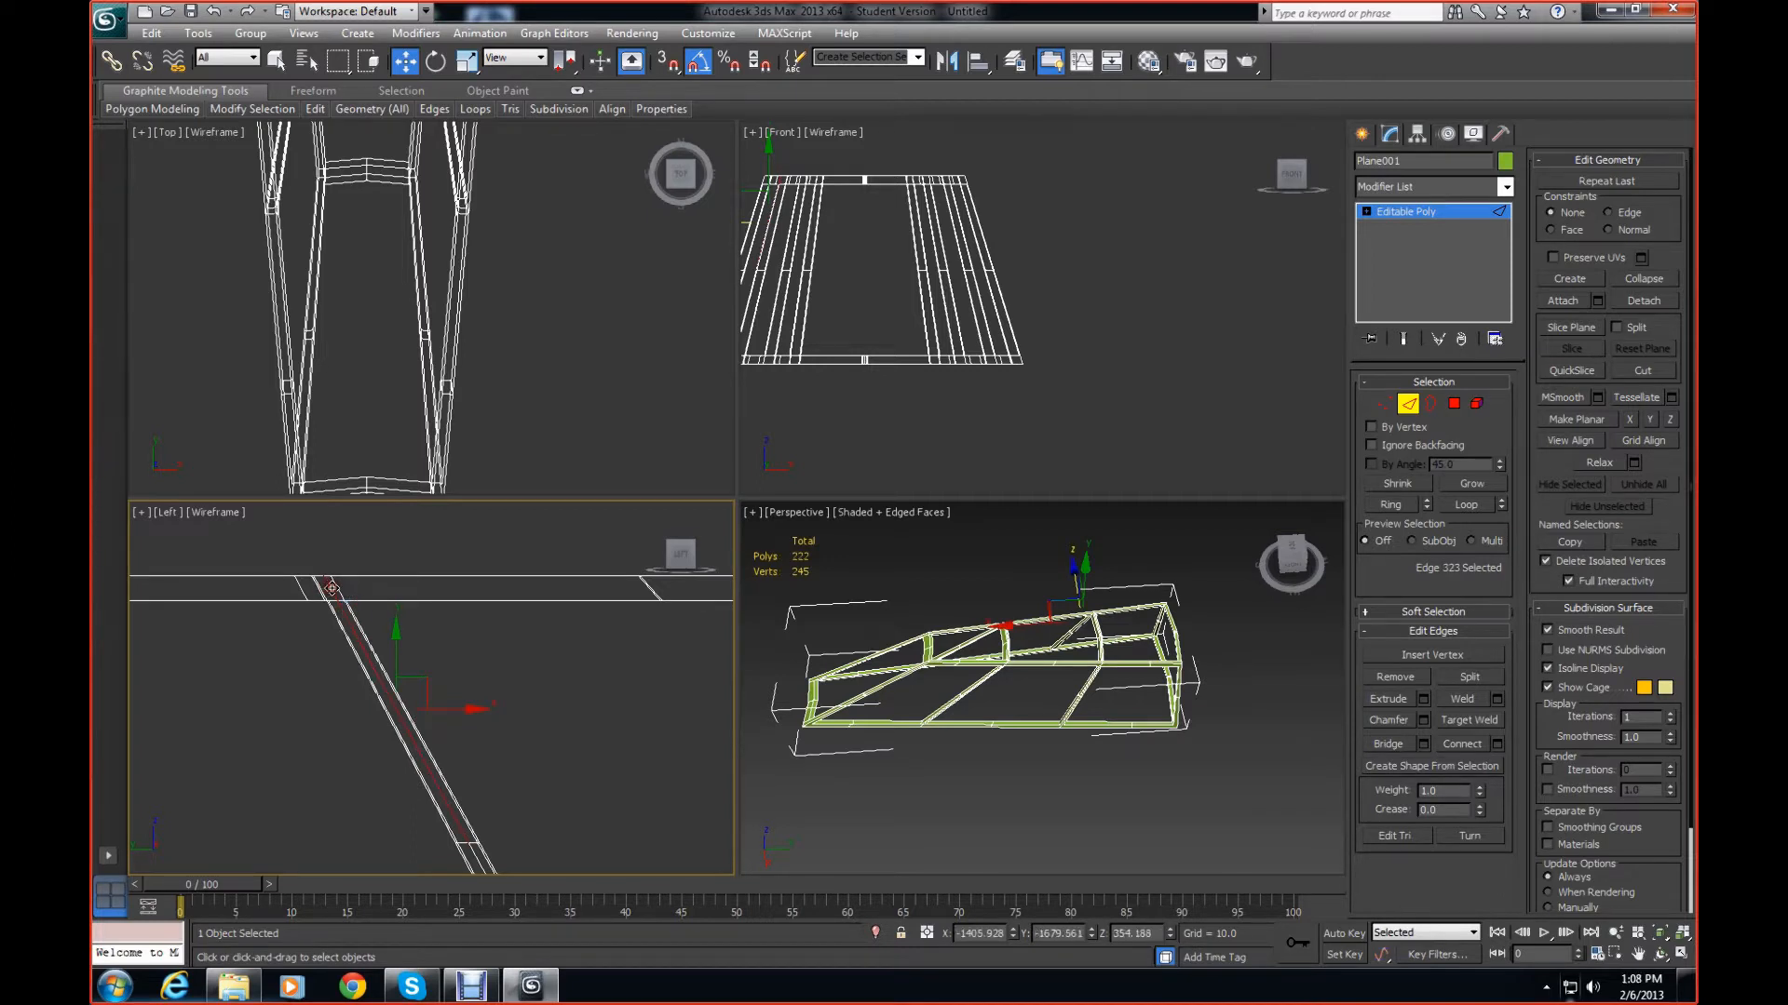
pyautogui.press('BackSpace')
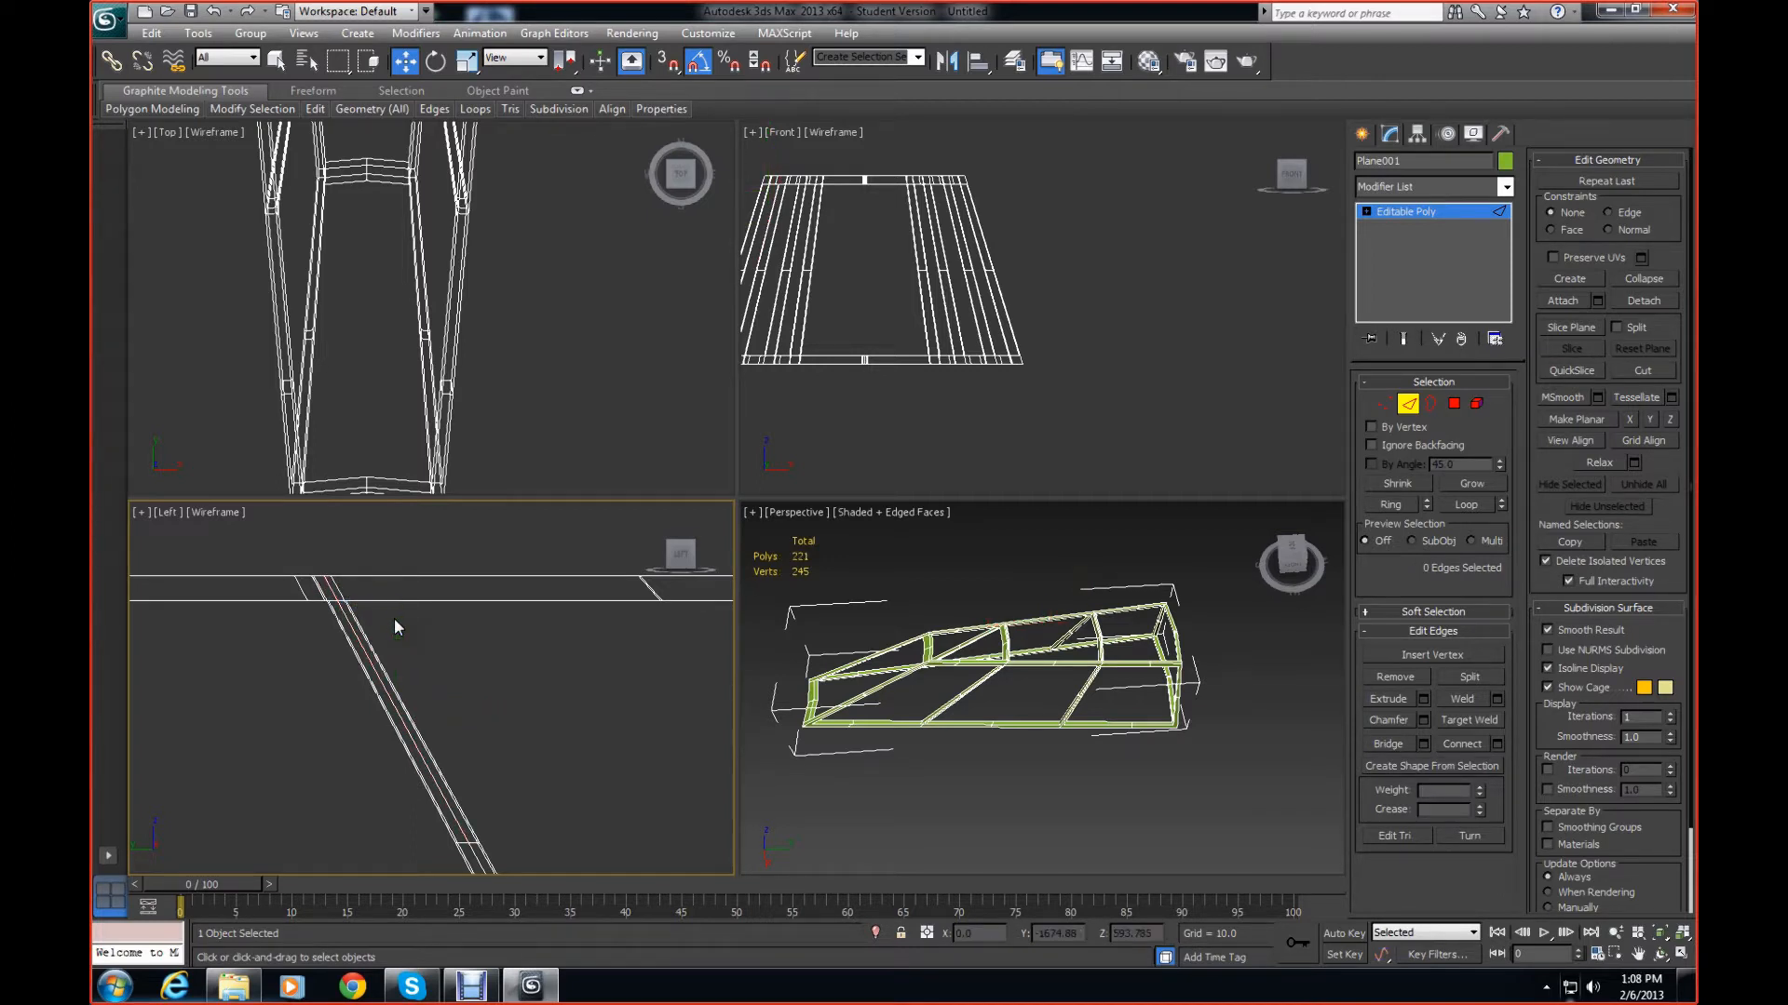
pyautogui.click(345, 597)
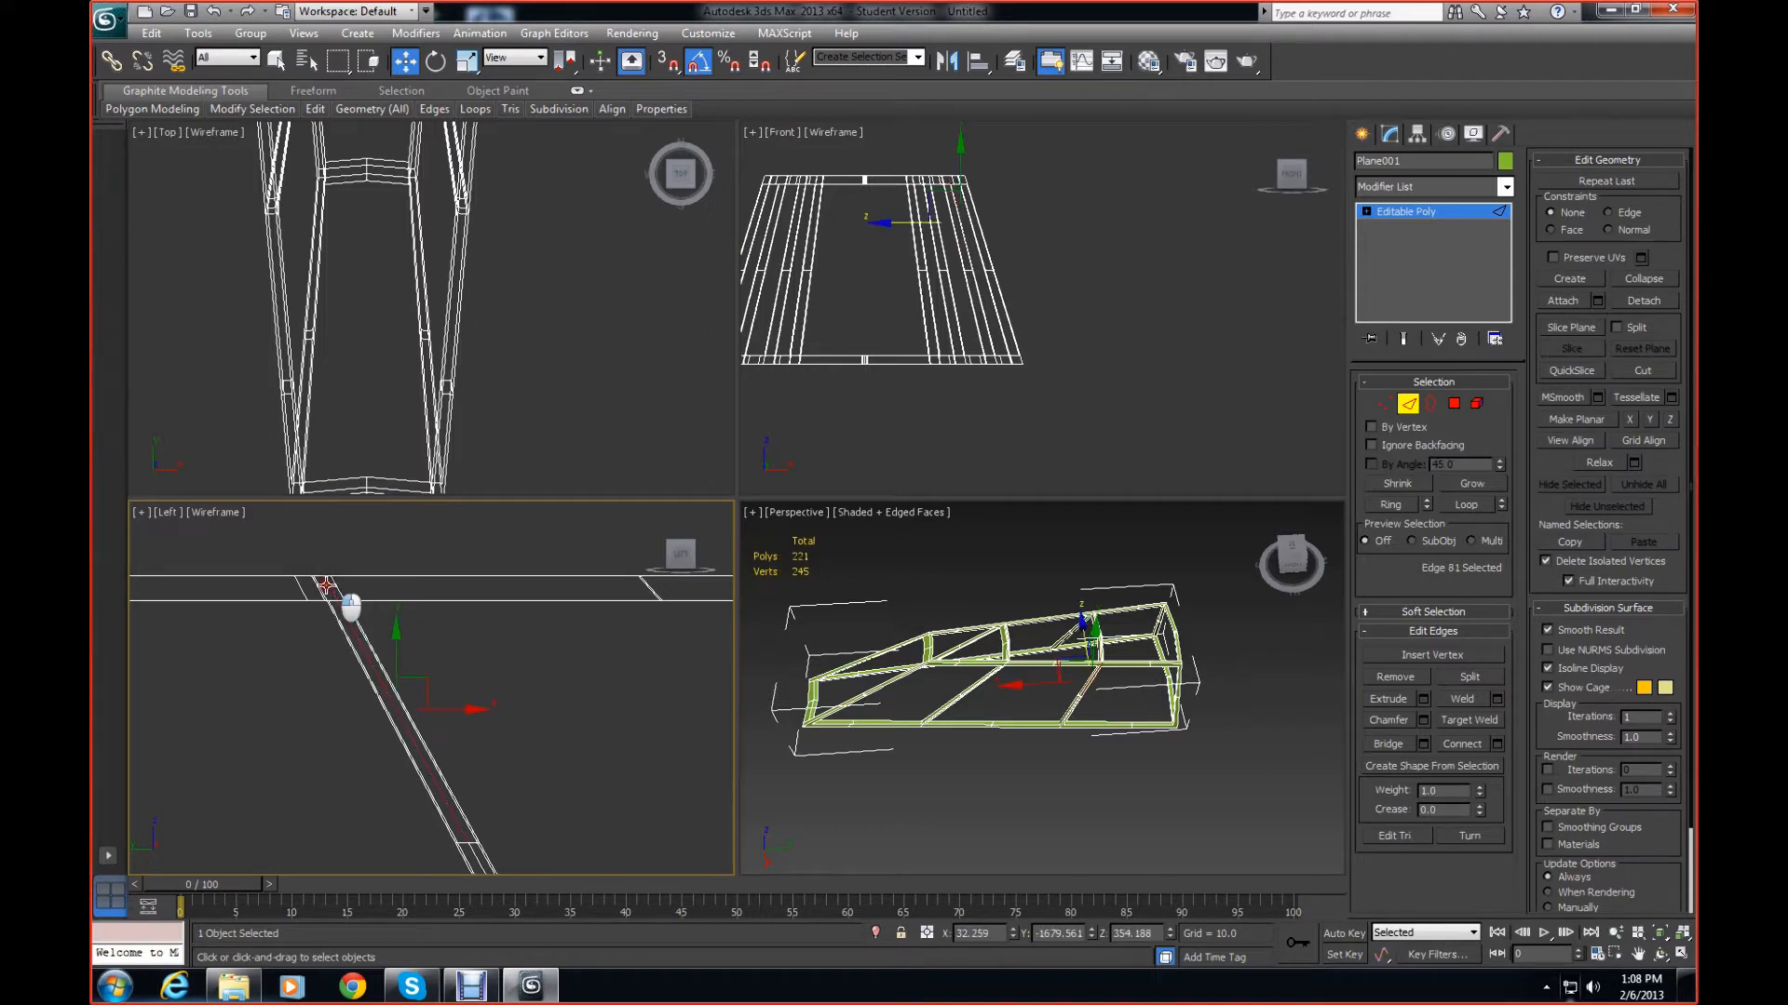
pyautogui.press('BackSpace')
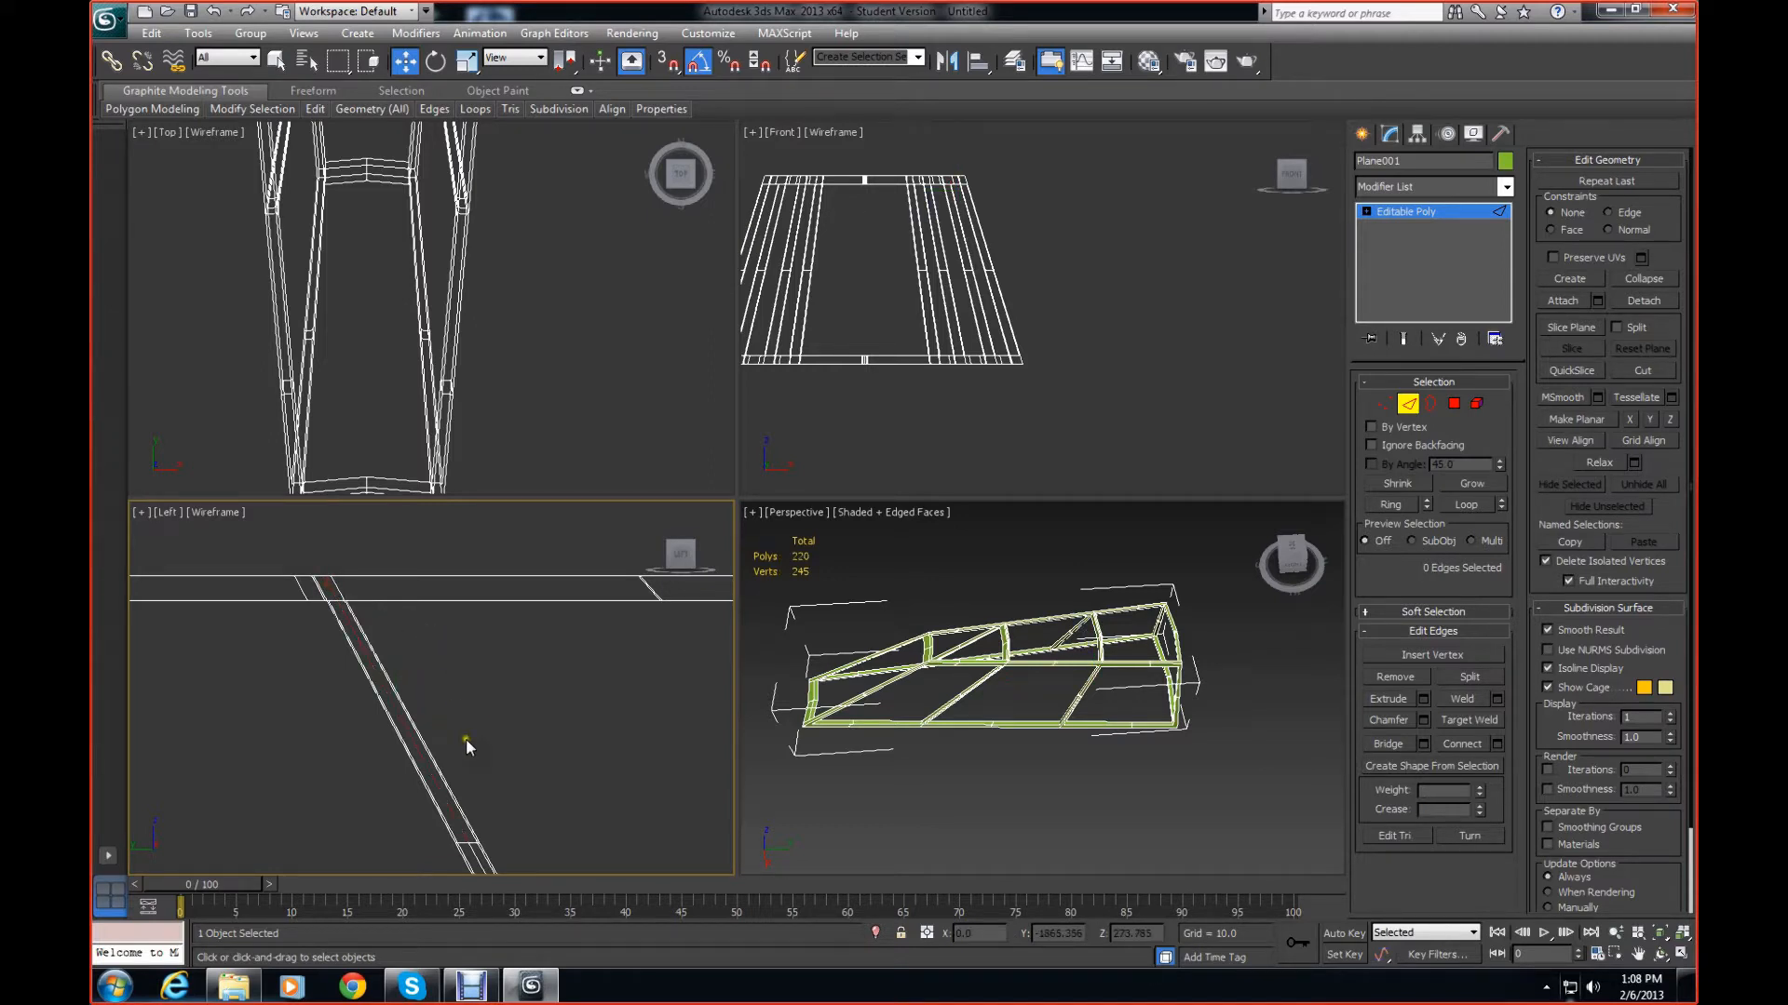
# Remove the two lengthwise middle edges from the lower half of the same diagonal brace
pyautogui.moveTo(466, 739); pyautogui.dragTo(379, 532, button='middle')
pyautogui.click(402, 682)
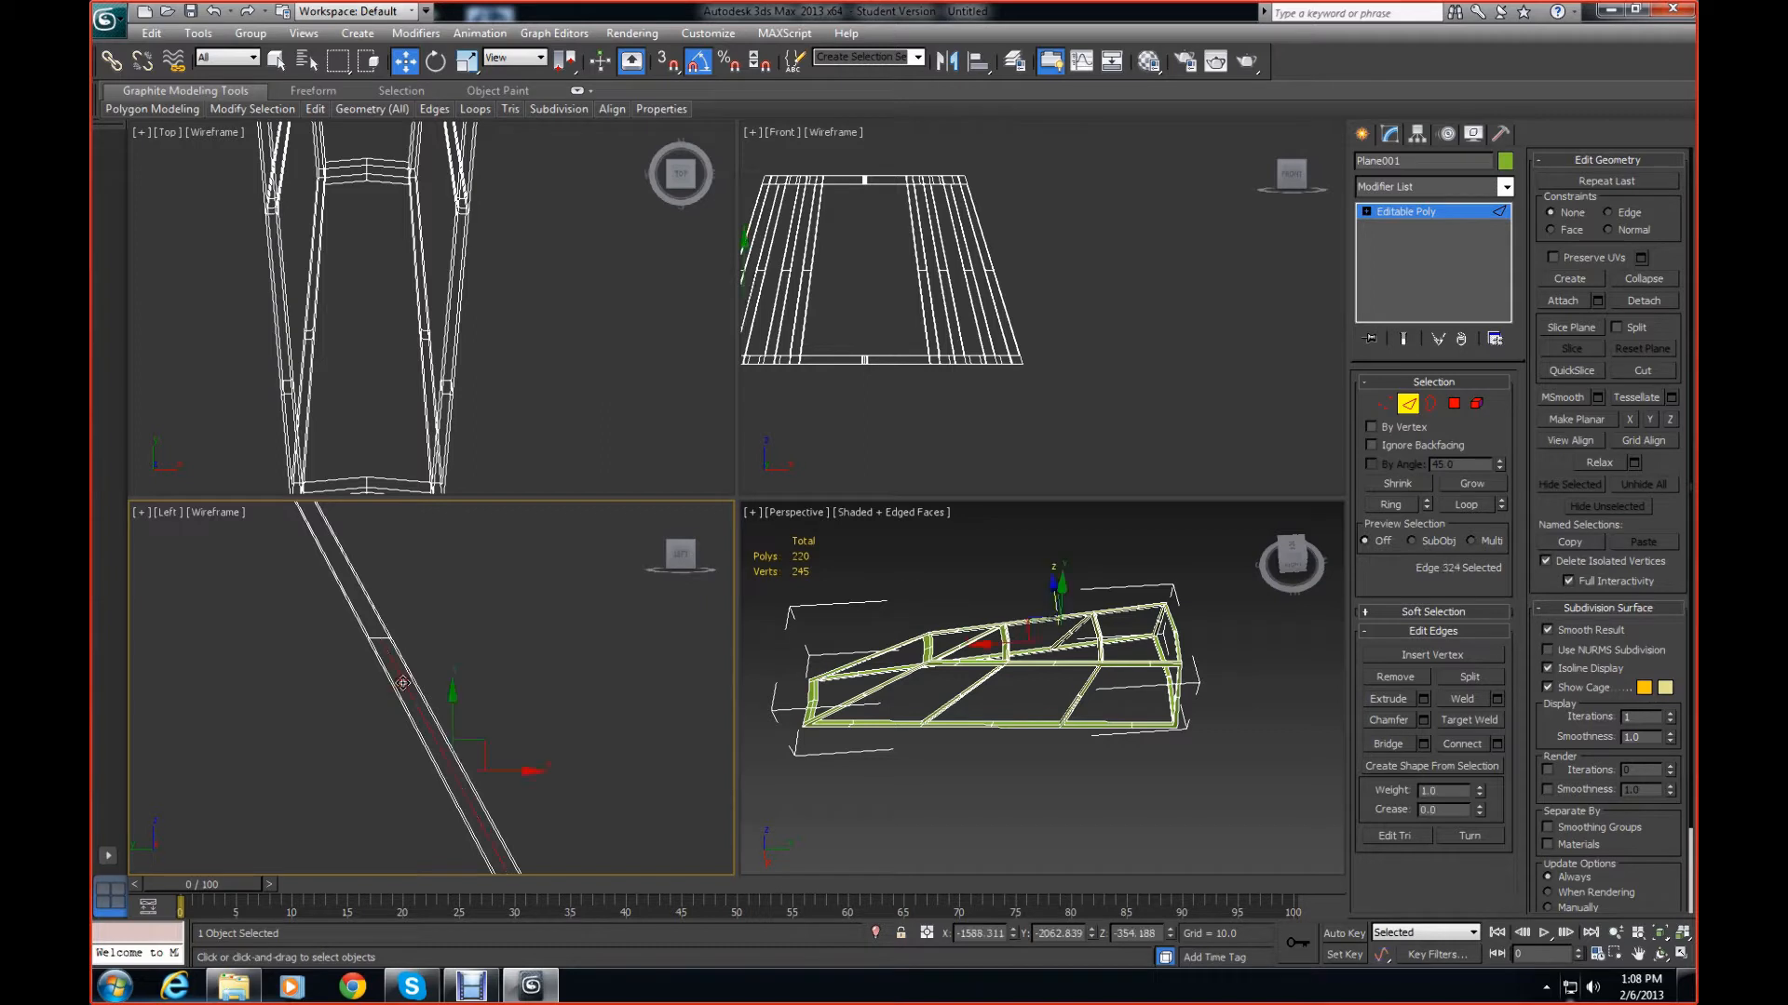
pyautogui.press('BackSpace')
pyautogui.click(408, 683)
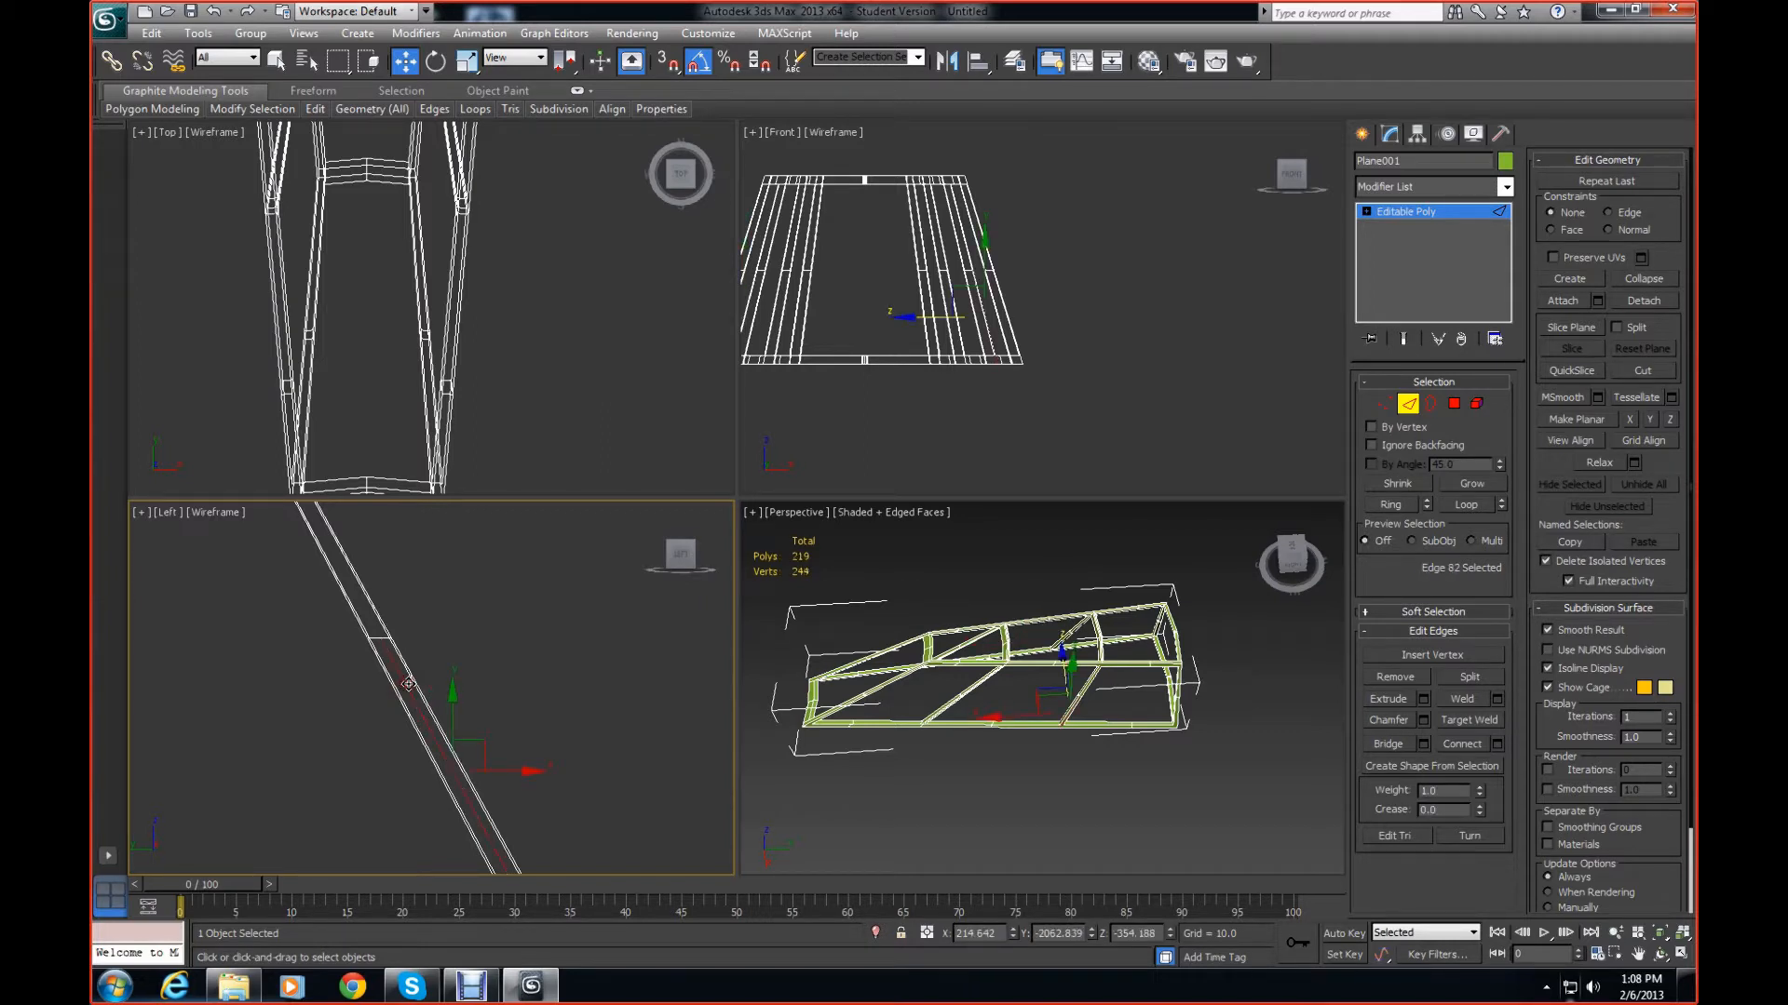
pyautogui.press('BackSpace')
# Remove the lengthwise middle edges from the upper half of the next diagonal brace in the left view
pyautogui.scroll(-5, 538, 678)
pyautogui.moveTo(561, 690); pyautogui.dragTo(304, 690, button='middle')
pyautogui.scroll(3, 327, 660)
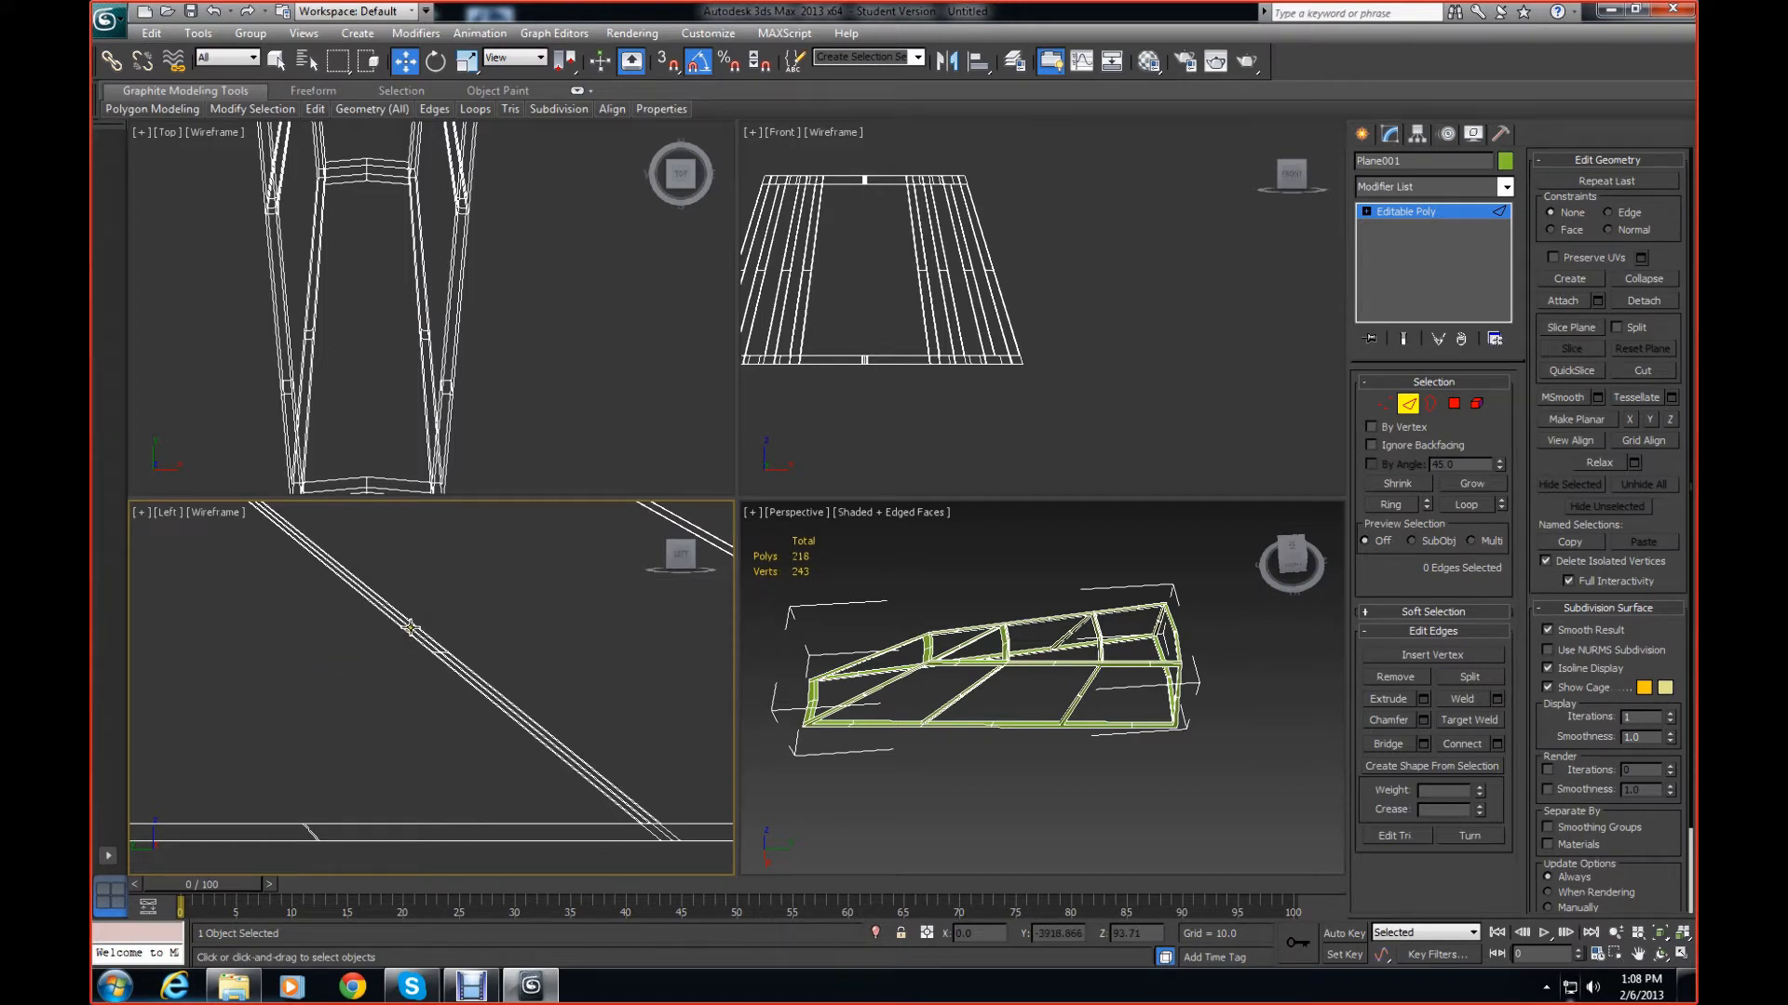
pyautogui.click(410, 629)
pyautogui.press('BackSpace')
pyautogui.click(410, 628)
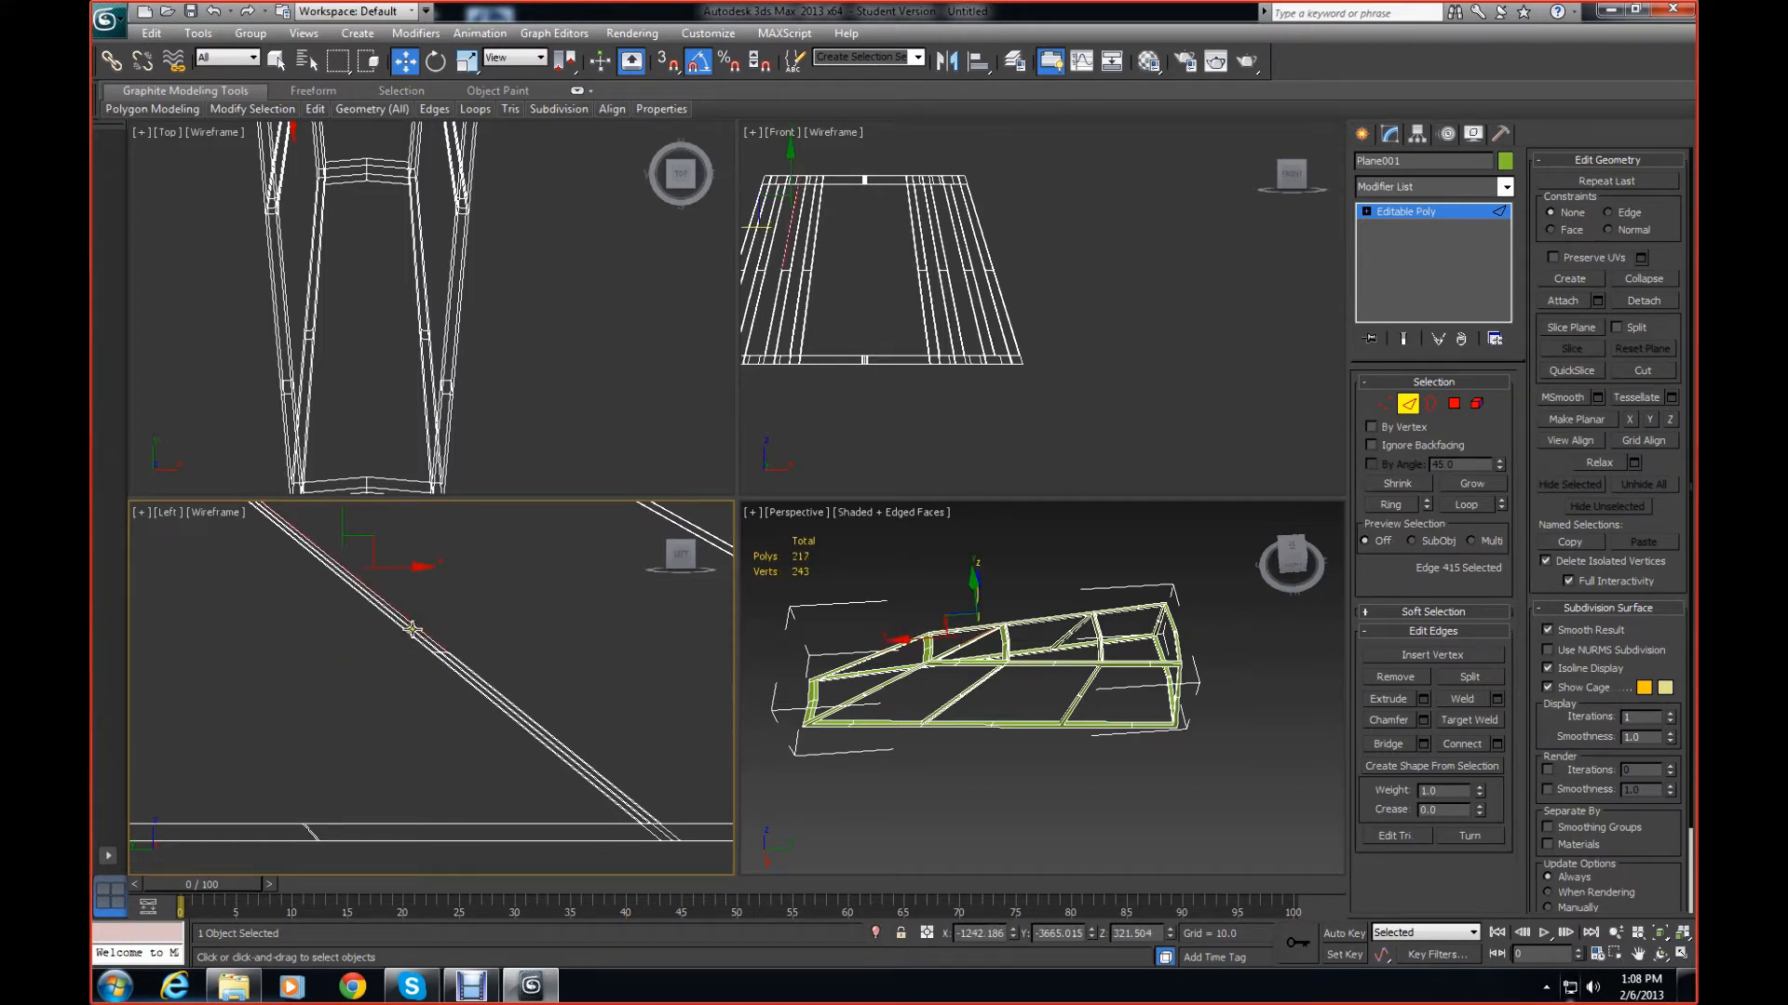
pyautogui.click(412, 631)
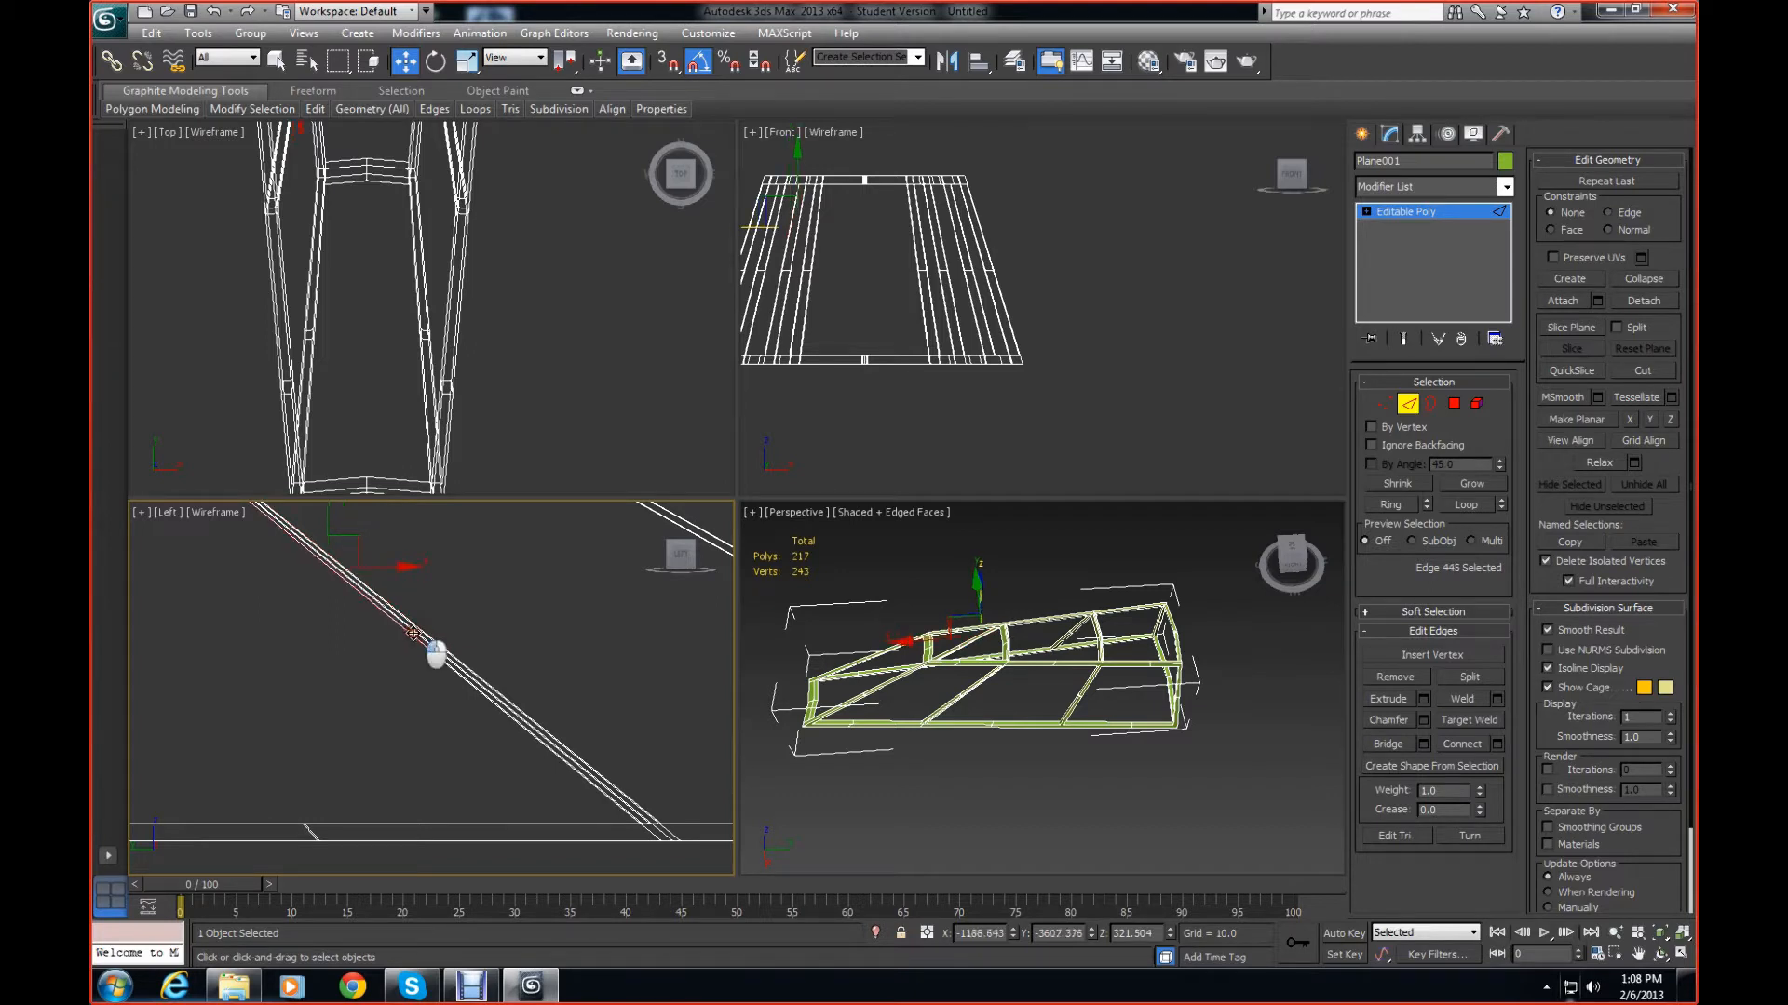
pyautogui.click(416, 631)
pyautogui.click(413, 631)
pyautogui.scroll(3, 415, 633)
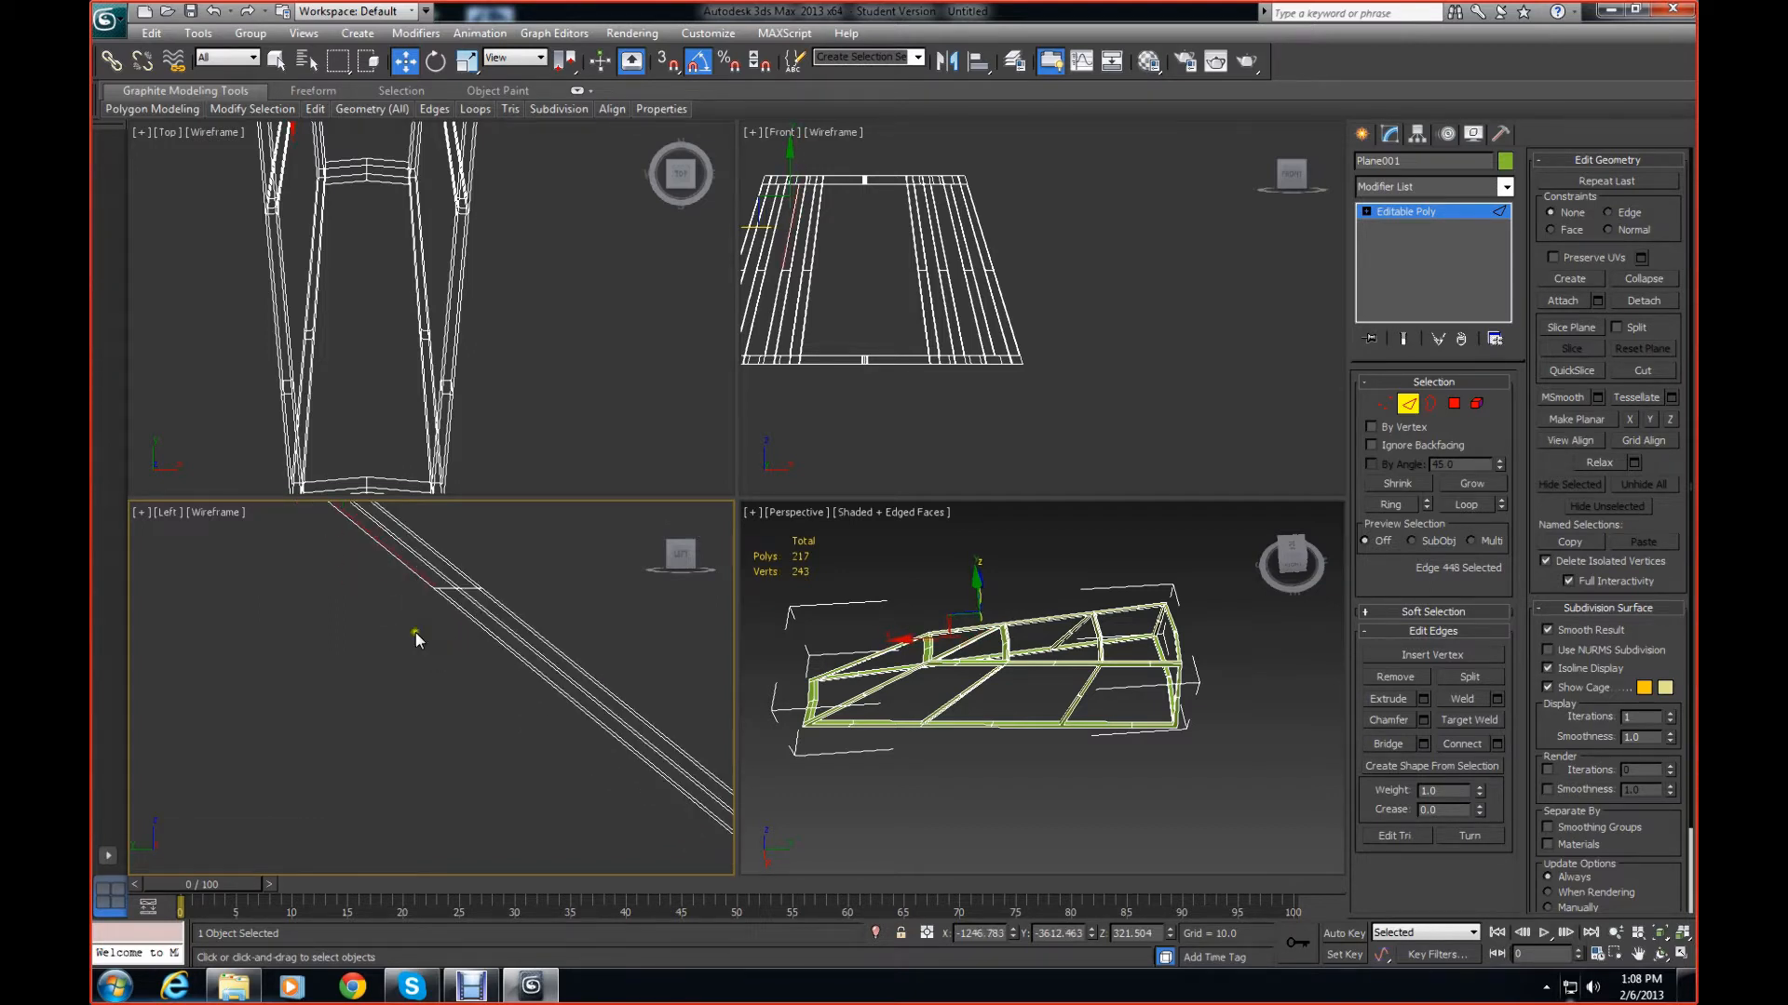
pyautogui.moveTo(415, 633); pyautogui.dragTo(393, 751, button='middle')
pyautogui.scroll(2, 395, 734)
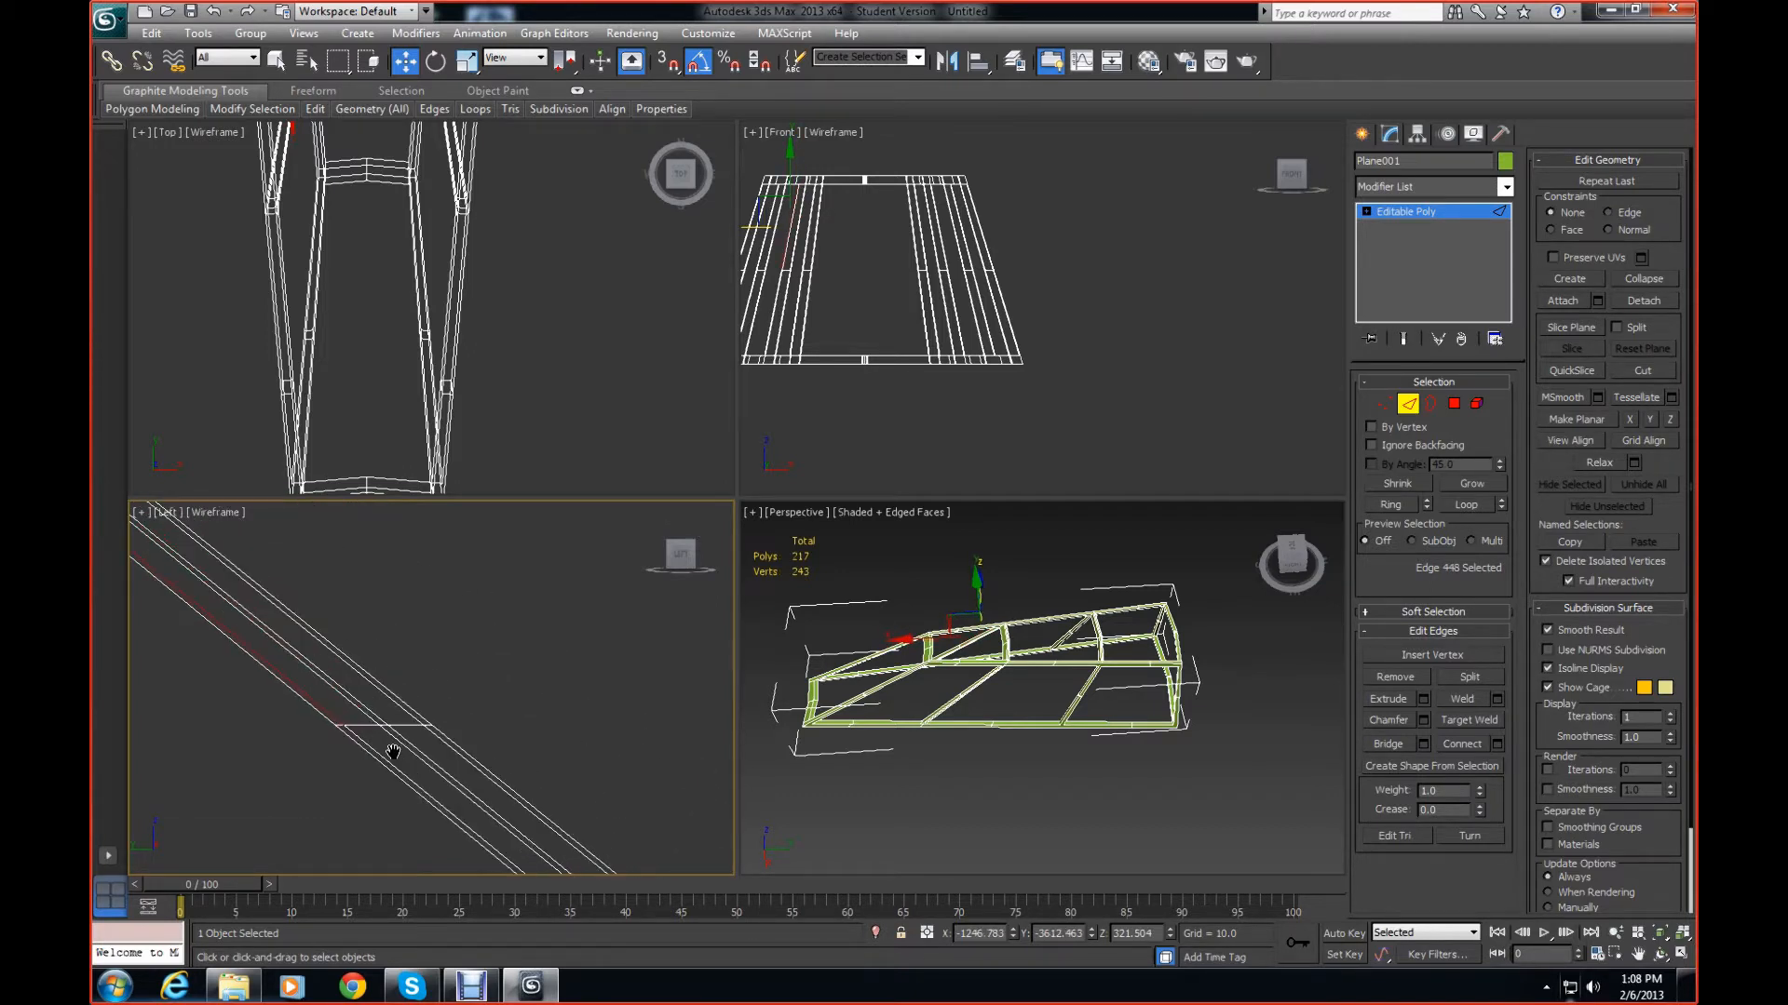
pyautogui.doubleClick(350, 707)
pyautogui.press('BackSpace')
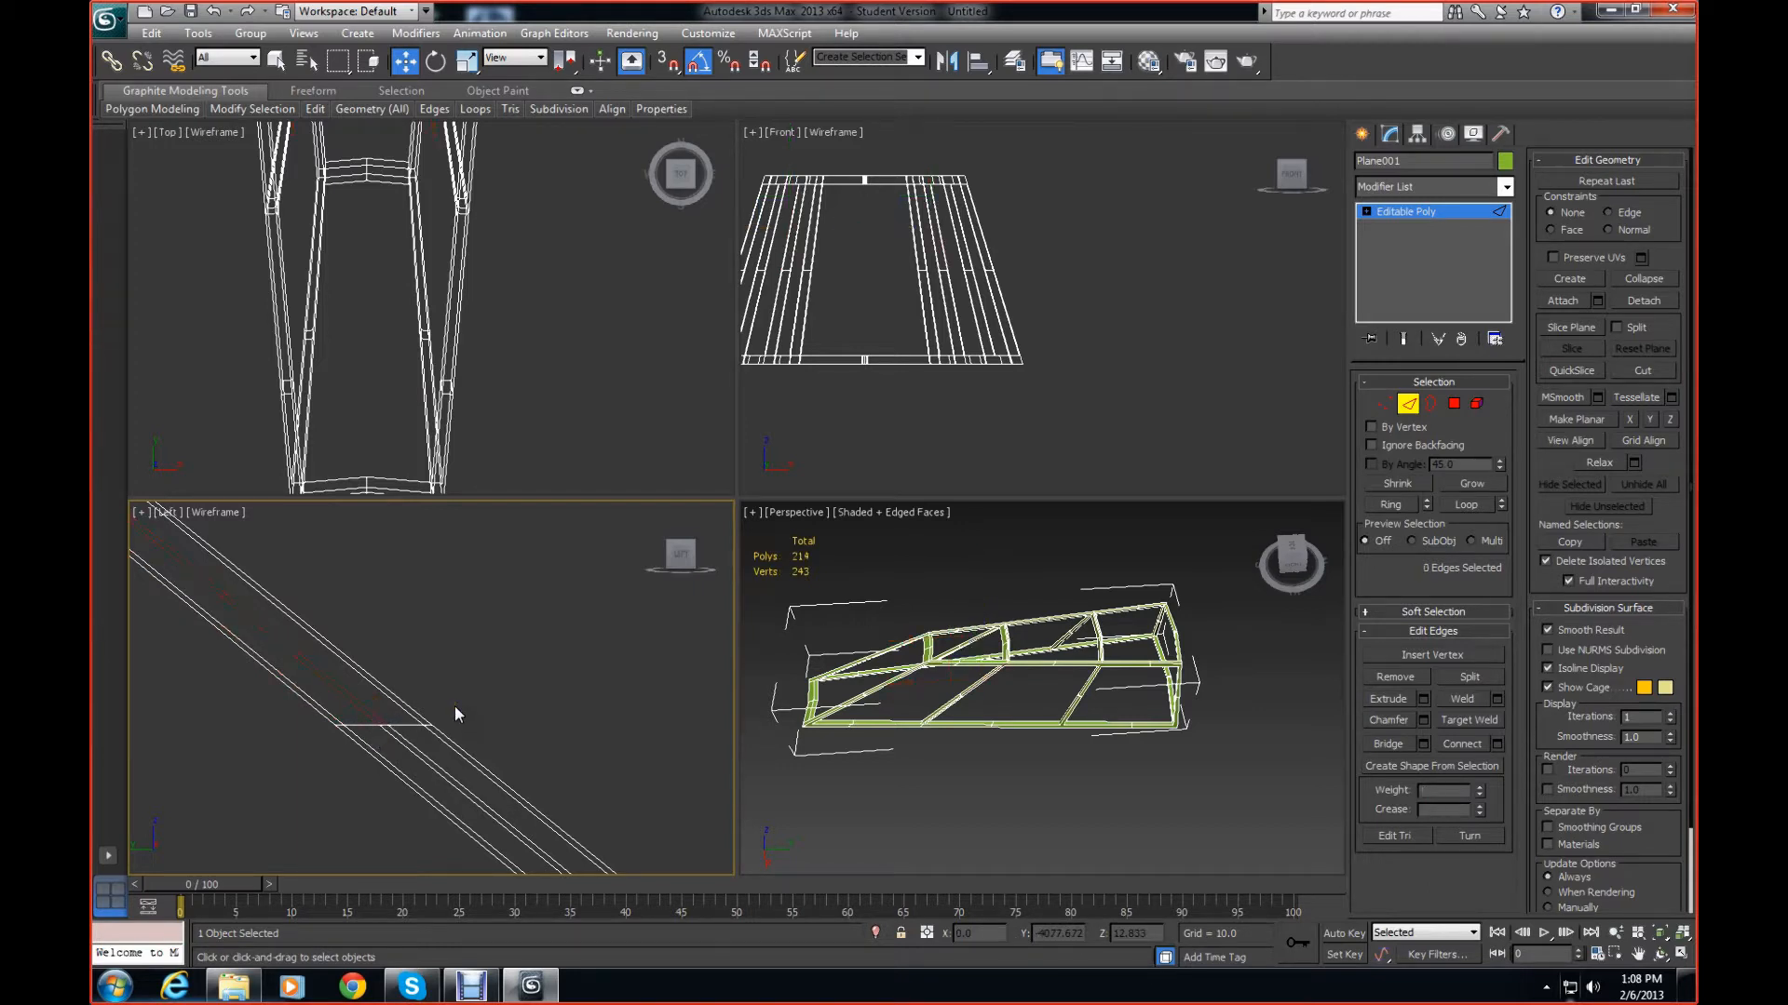
# Remove the remaining lengthwise middle edges from the lower half of that second diagonal brace
pyautogui.click(417, 739)
pyautogui.doubleClick(397, 754)
pyautogui.press('BackSpace')
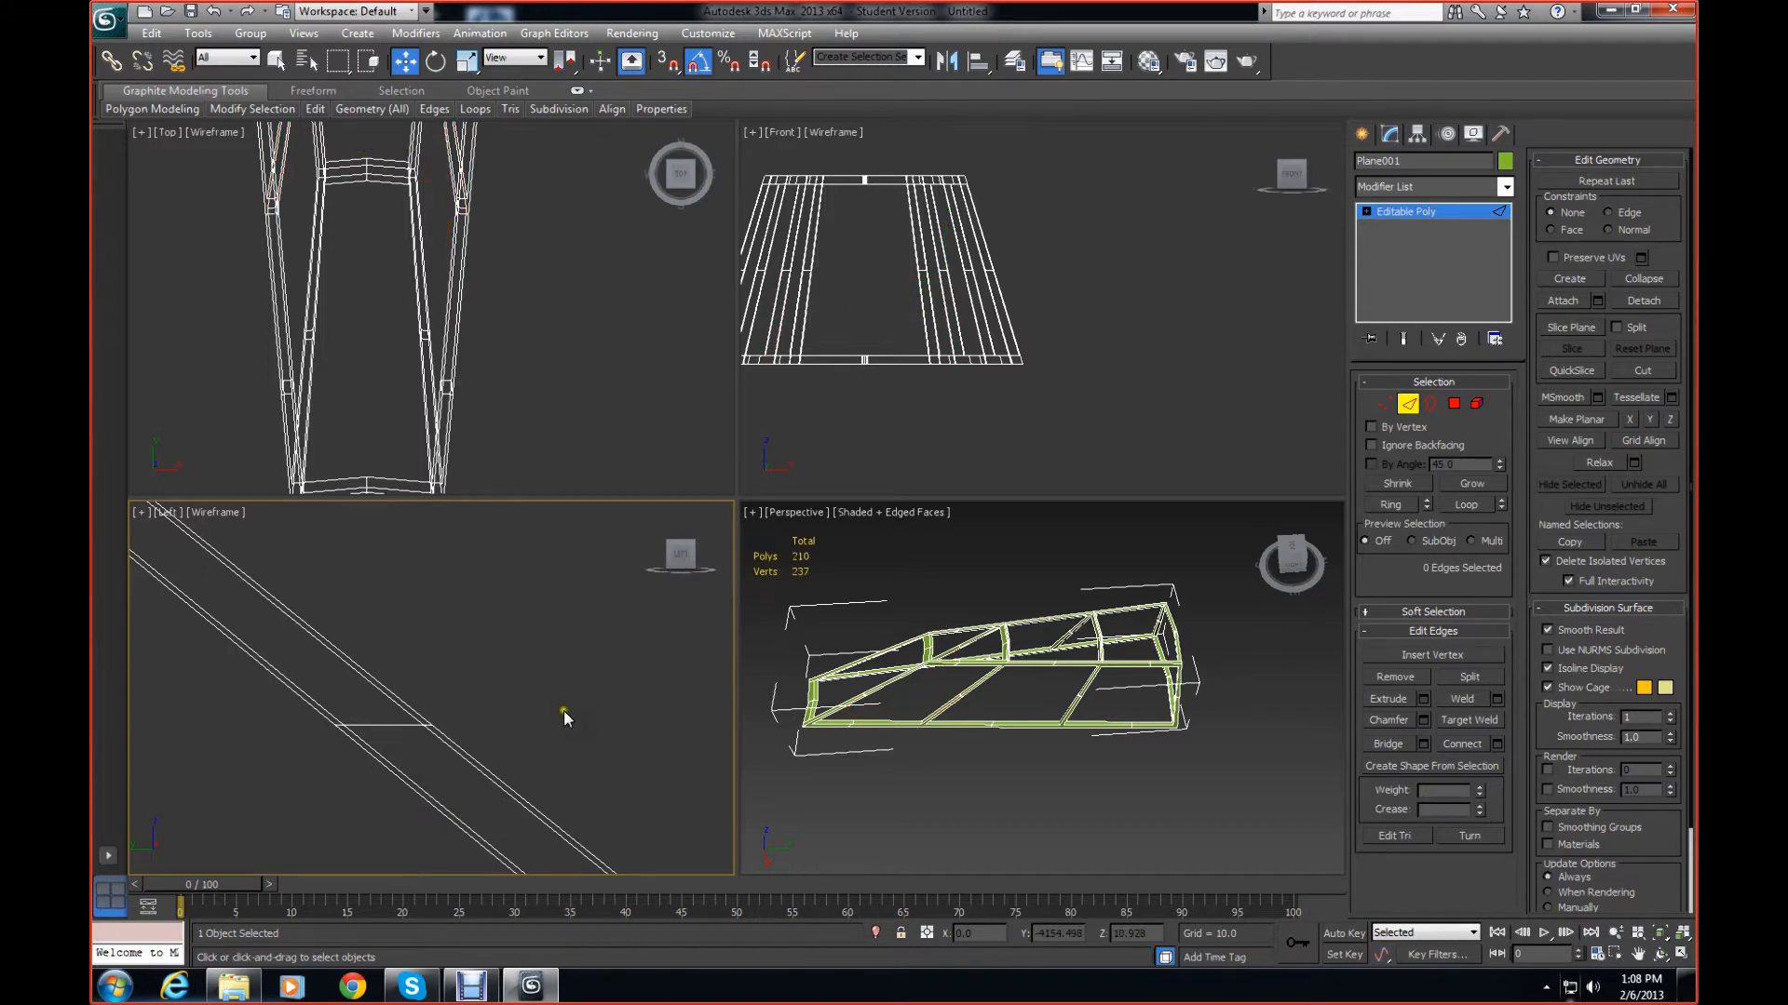
# Examine the last diagonal brace in the left view and the crossbar at the frame's narrow end in perspective
pyautogui.moveTo(562, 689); pyautogui.dragTo(328, 595, button='middle')
pyautogui.scroll(-2, 391, 651)
pyautogui.moveTo(568, 816); pyautogui.dragTo(363, 648, button='middle')
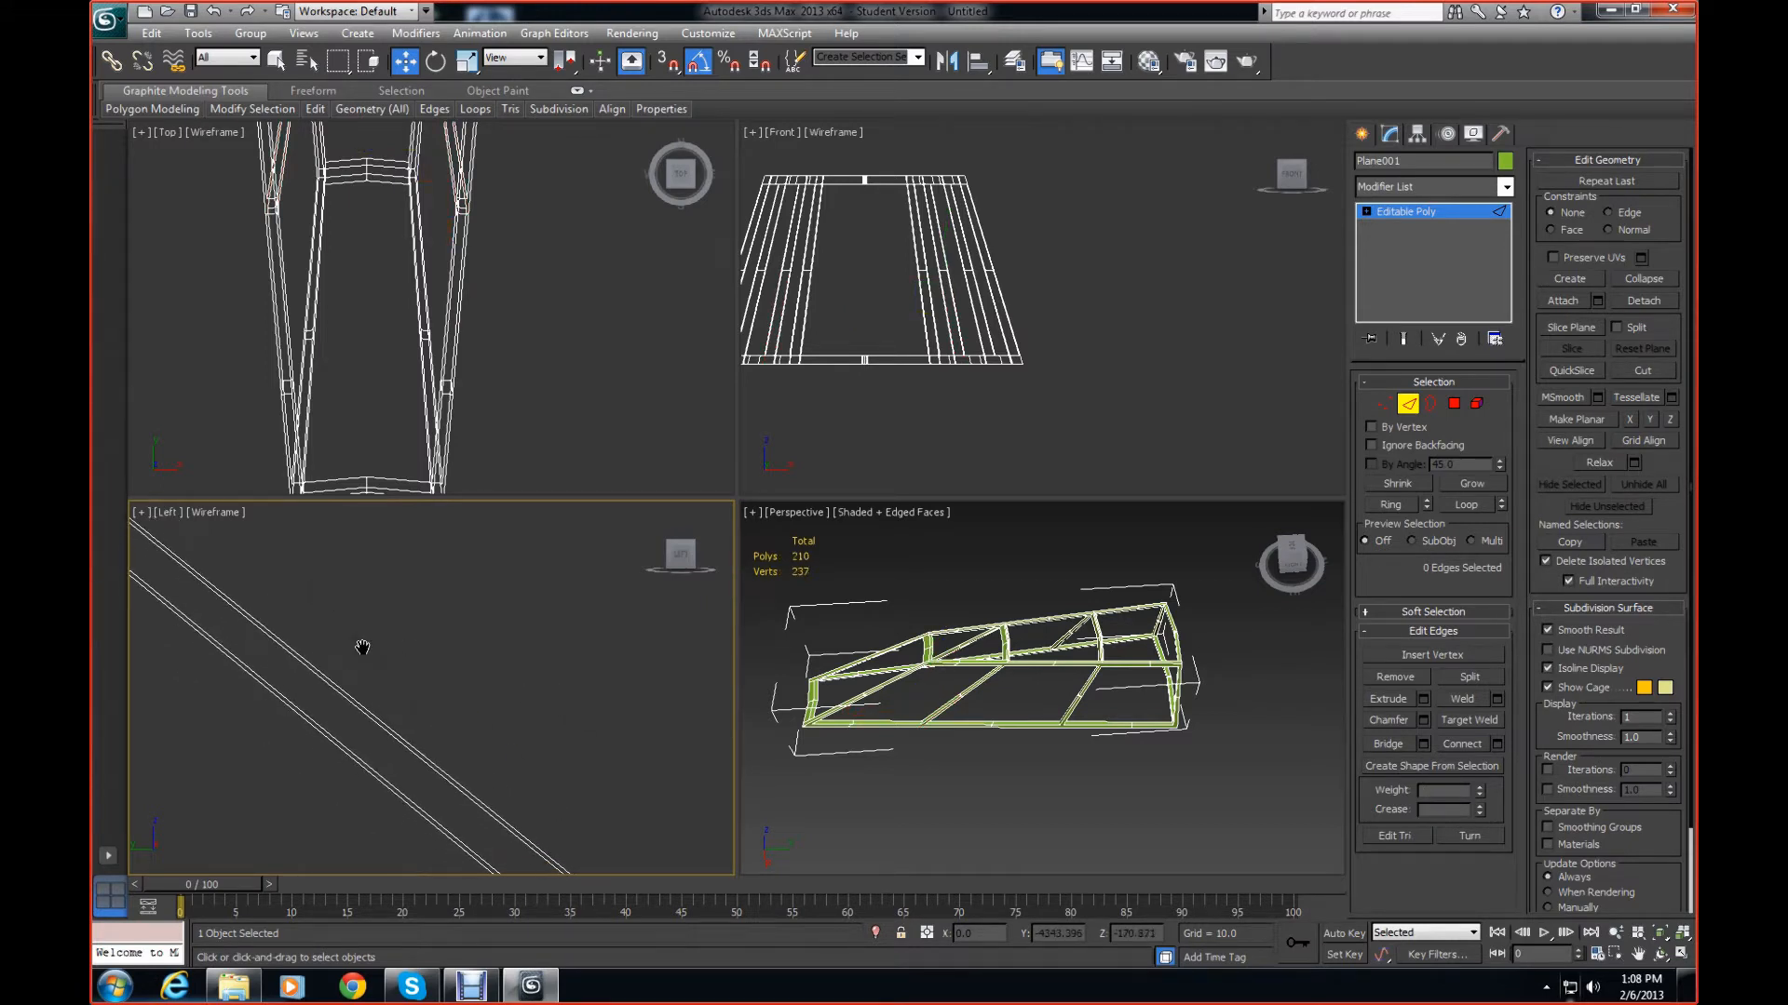
pyautogui.scroll(-5, 428, 677)
pyautogui.moveTo(586, 695); pyautogui.dragTo(389, 823, button='middle')
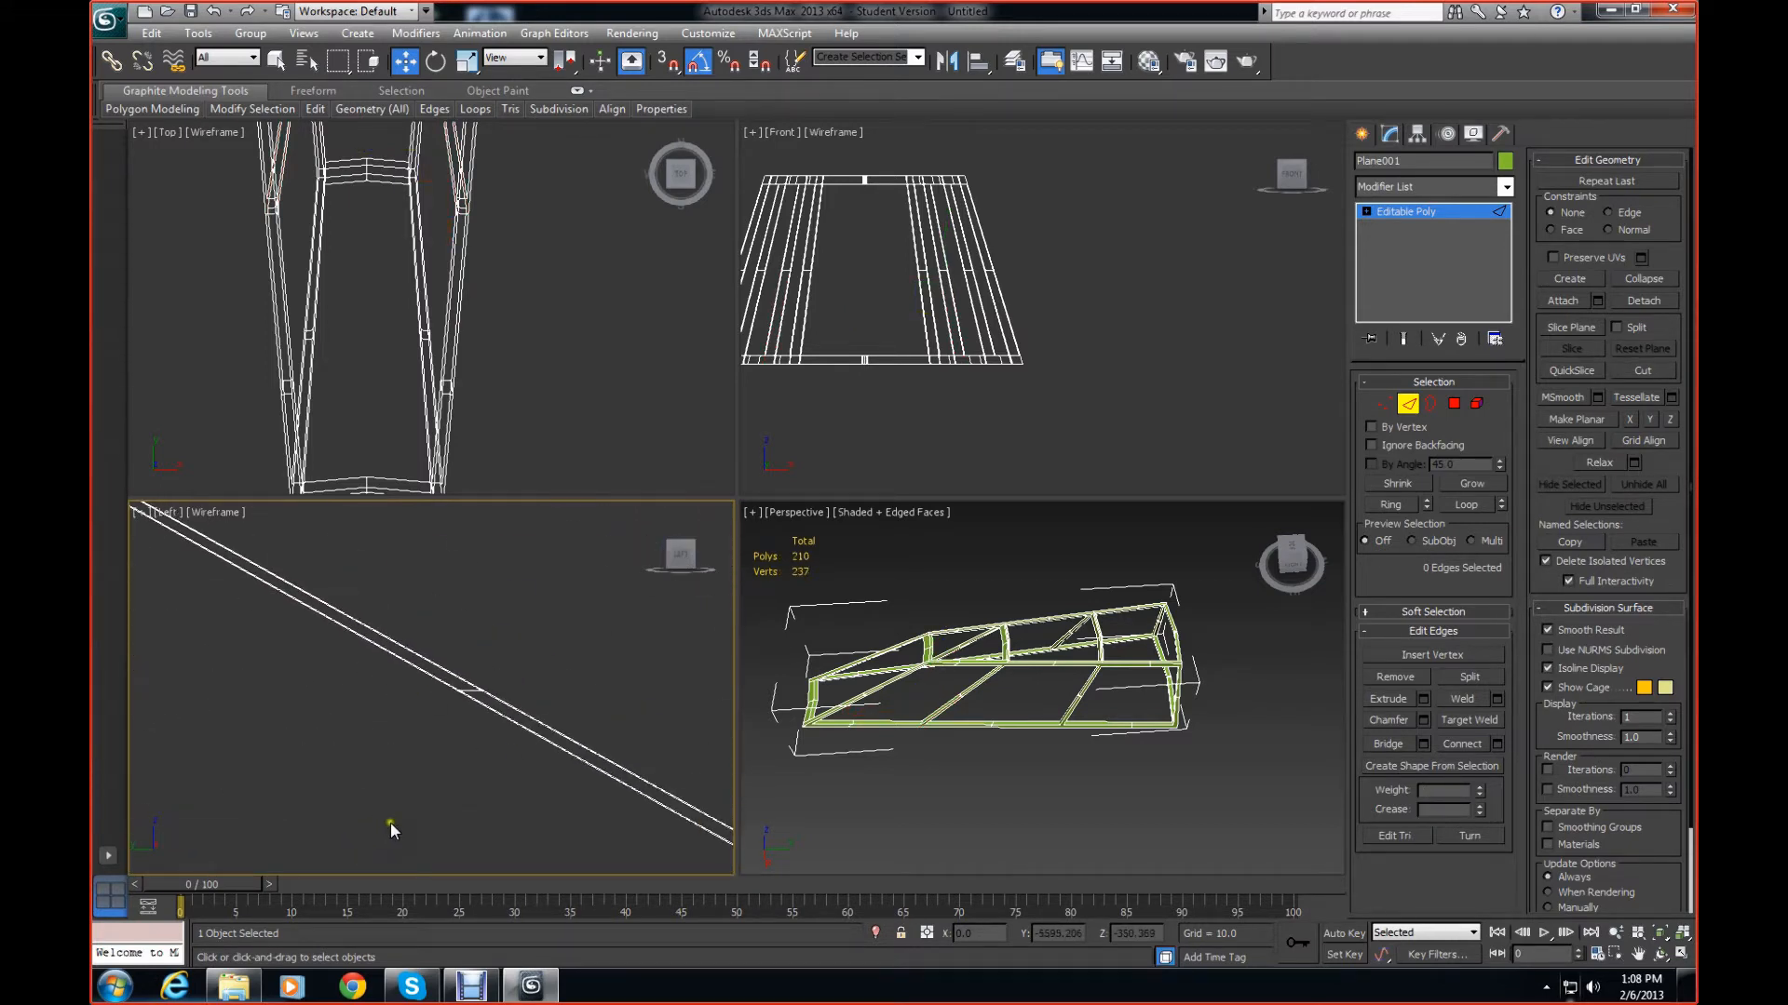
pyautogui.moveTo(546, 796); pyautogui.dragTo(318, 673, button='middle')
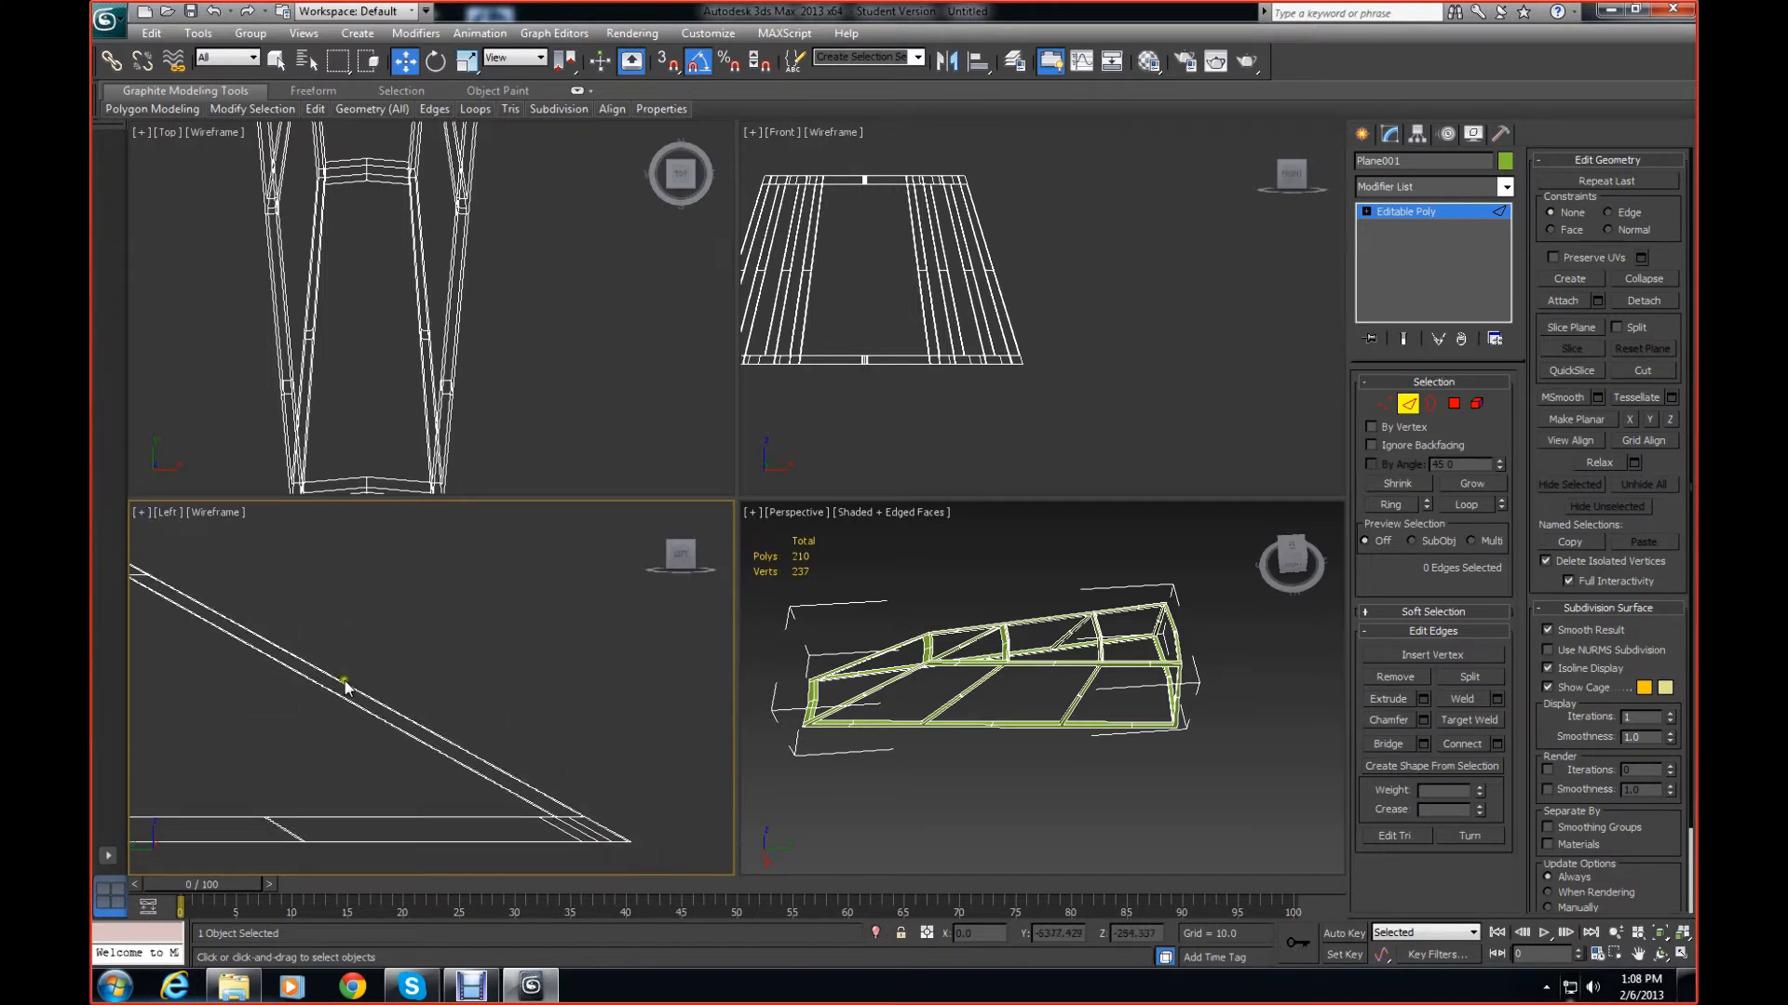
pyautogui.click(1275, 573)
pyautogui.moveTo(1287, 559); pyautogui.dragTo(1297, 516)
pyautogui.moveTo(1130, 644); pyautogui.dragTo(1075, 644, button='middle')
pyautogui.middleClick(402, 702)
pyautogui.moveTo(402, 702)
pyautogui.mouseDown(button='middle')
pyautogui.moveTo(534, 684)
pyautogui.moveTo(421, 682)
pyautogui.mouseUp(button='middle')
pyautogui.moveTo(830, 721); pyautogui.dragTo(1126, 677, button='middle')
pyautogui.scroll(4, 1065, 738)
pyautogui.scroll(1, 1126, 676)
pyautogui.scroll(-1, 1129, 674)
pyautogui.scroll(2, 1128, 674)
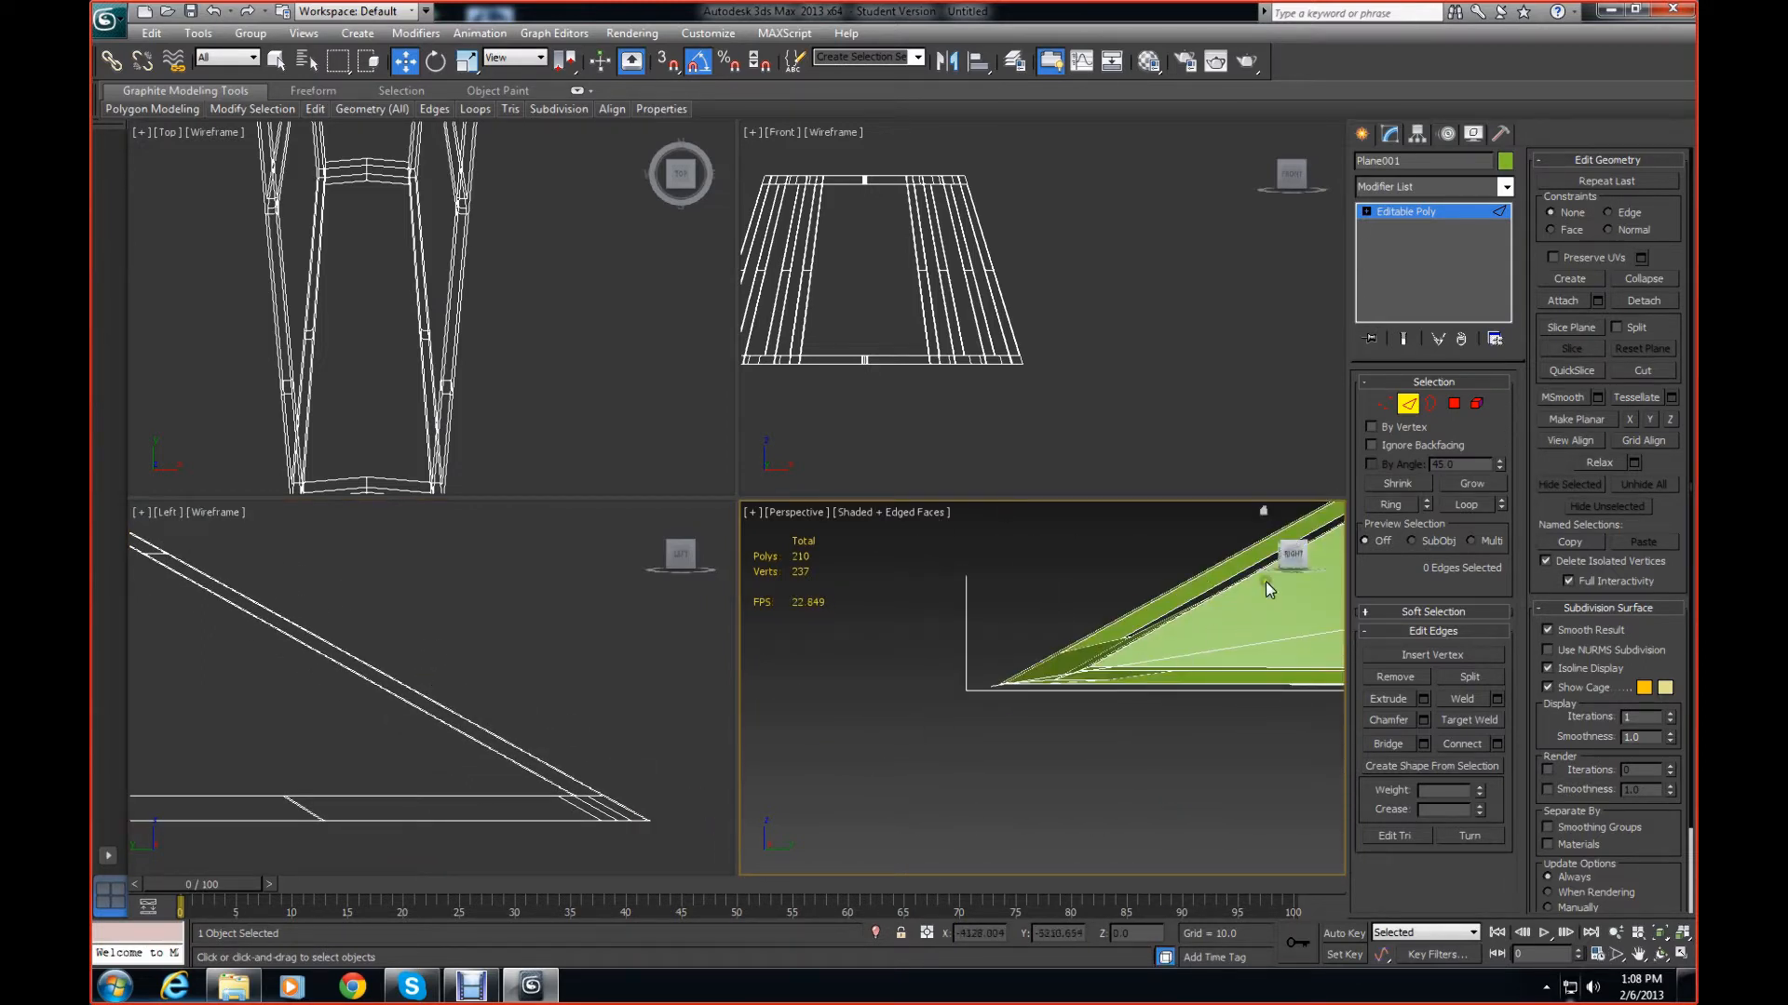
pyautogui.moveTo(1291, 558); pyautogui.dragTo(1303, 578)
pyautogui.moveTo(1218, 658); pyautogui.dragTo(1068, 612, button='middle')
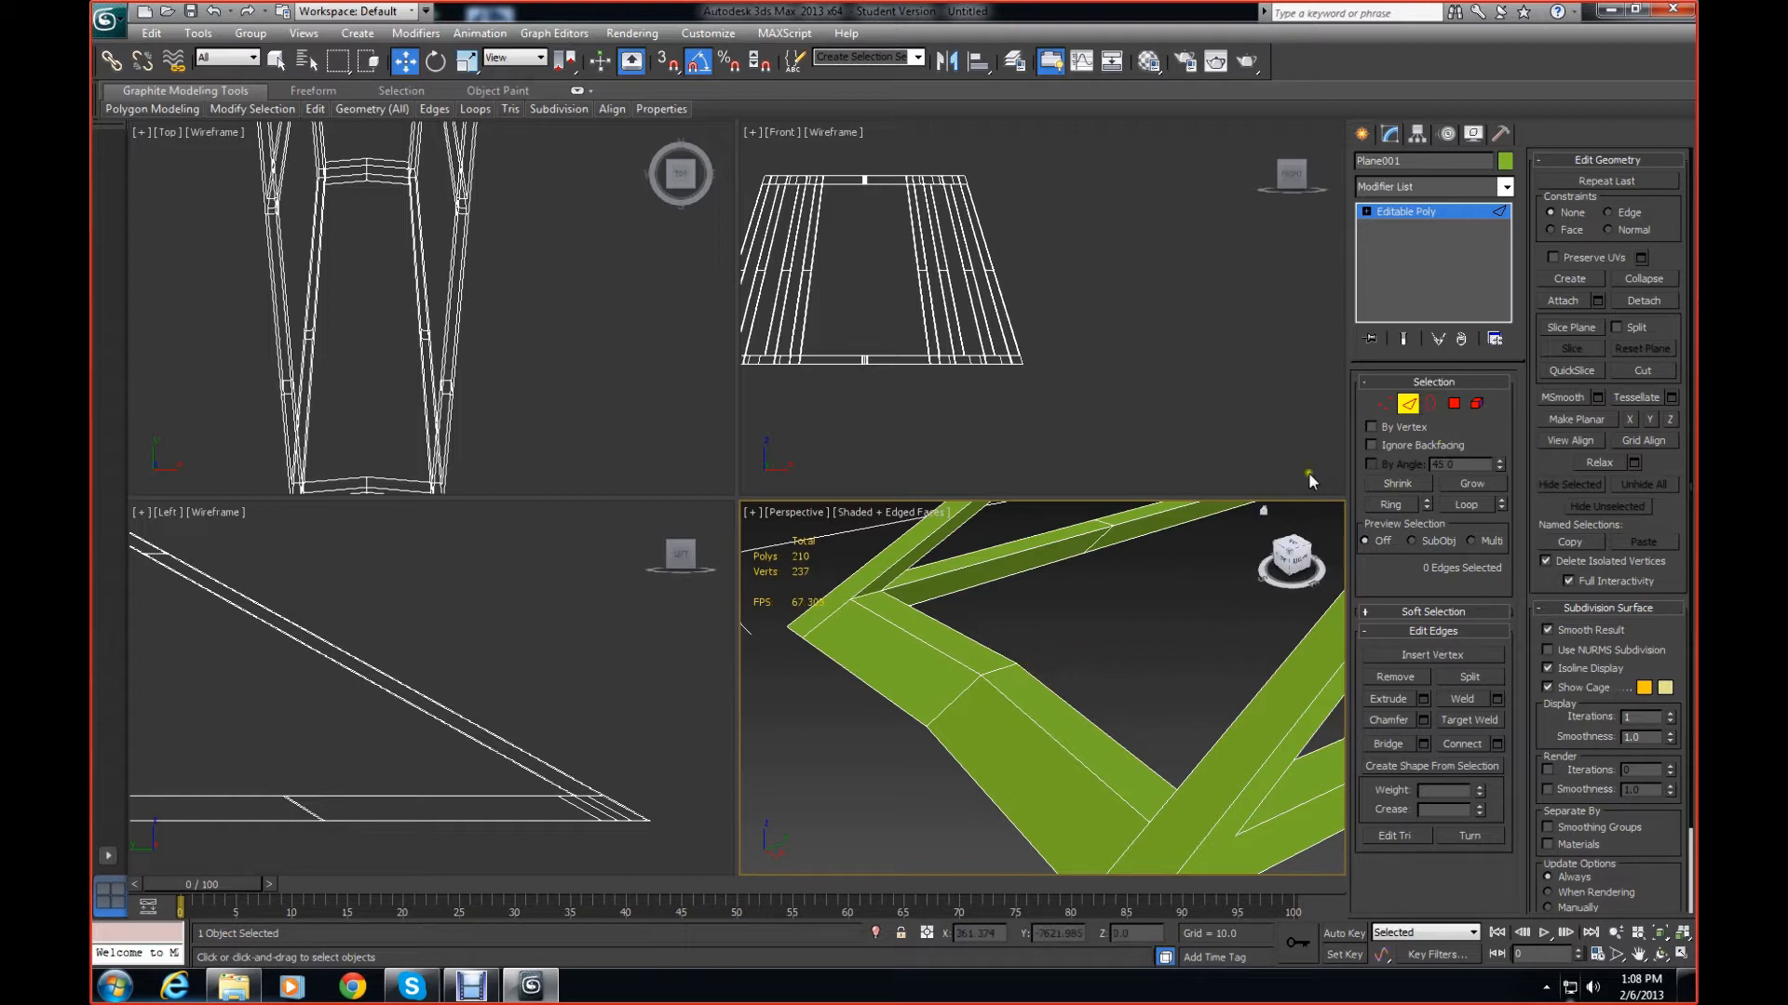
# Move the four middle edges of the narrow end's lower crossbar about 120 units outward along Y, bowing it away from the frame
pyautogui.moveTo(371, 382); pyautogui.dragTo(369, 270, button='middle')
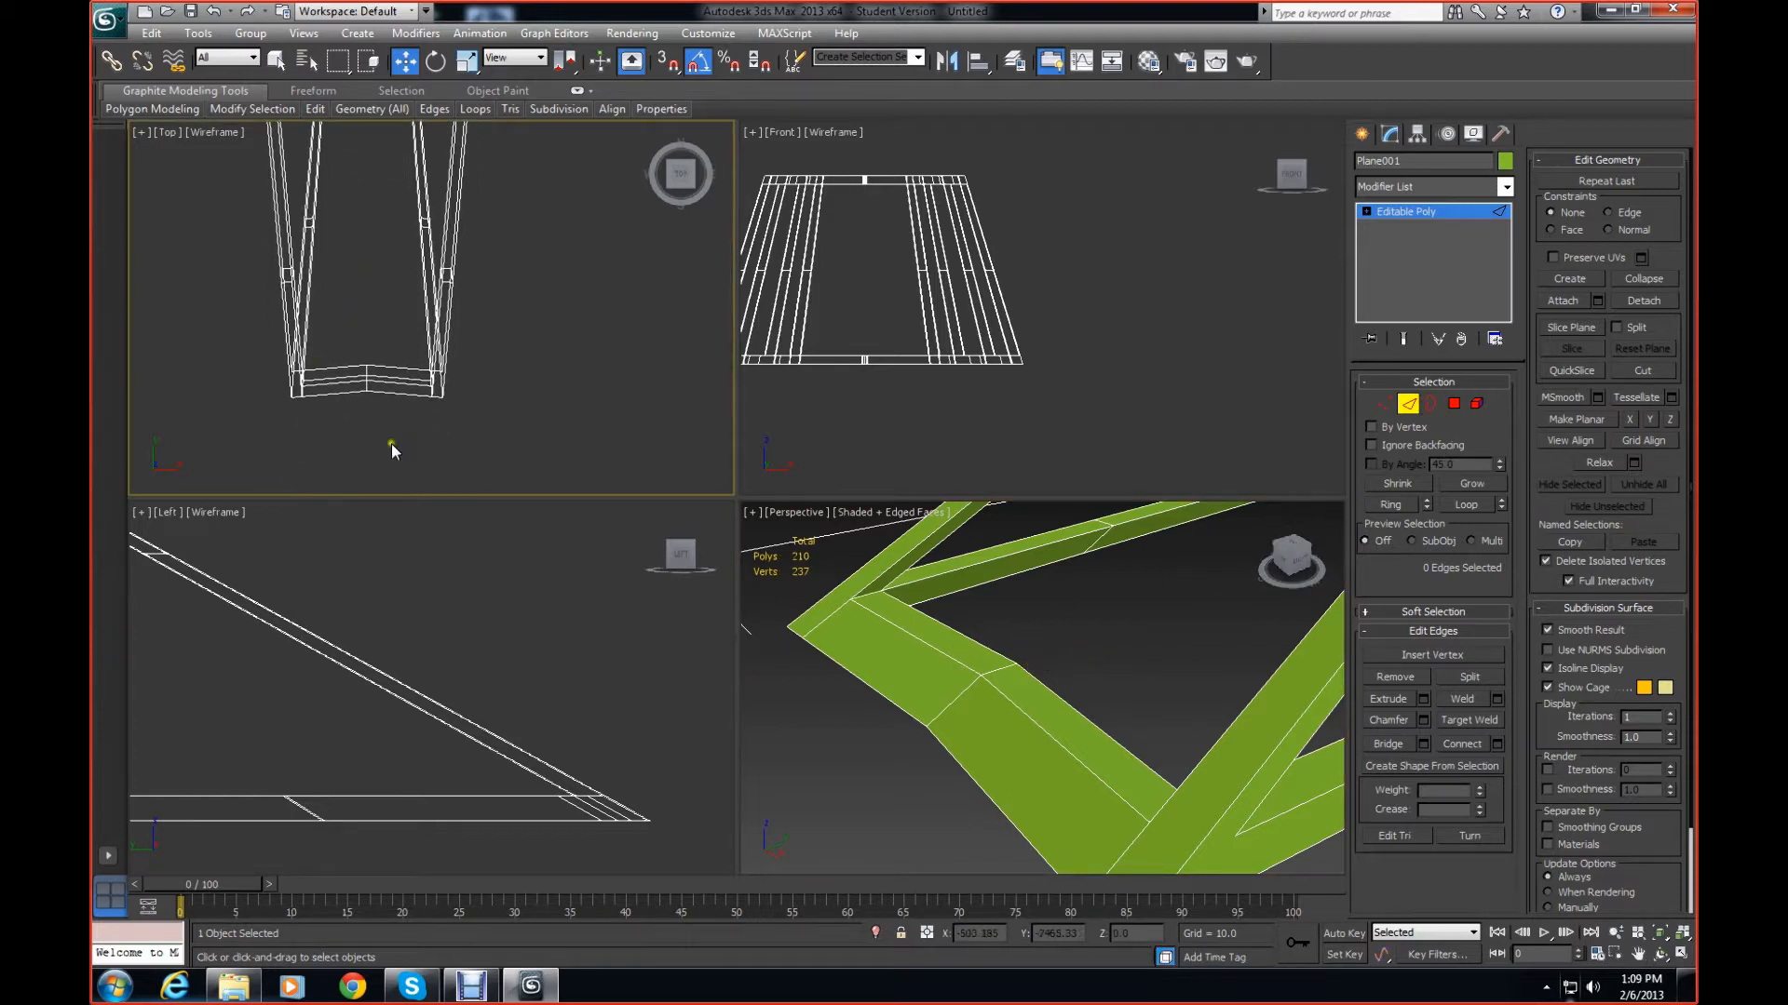
pyautogui.moveTo(346, 343); pyautogui.dragTo(353, 407)
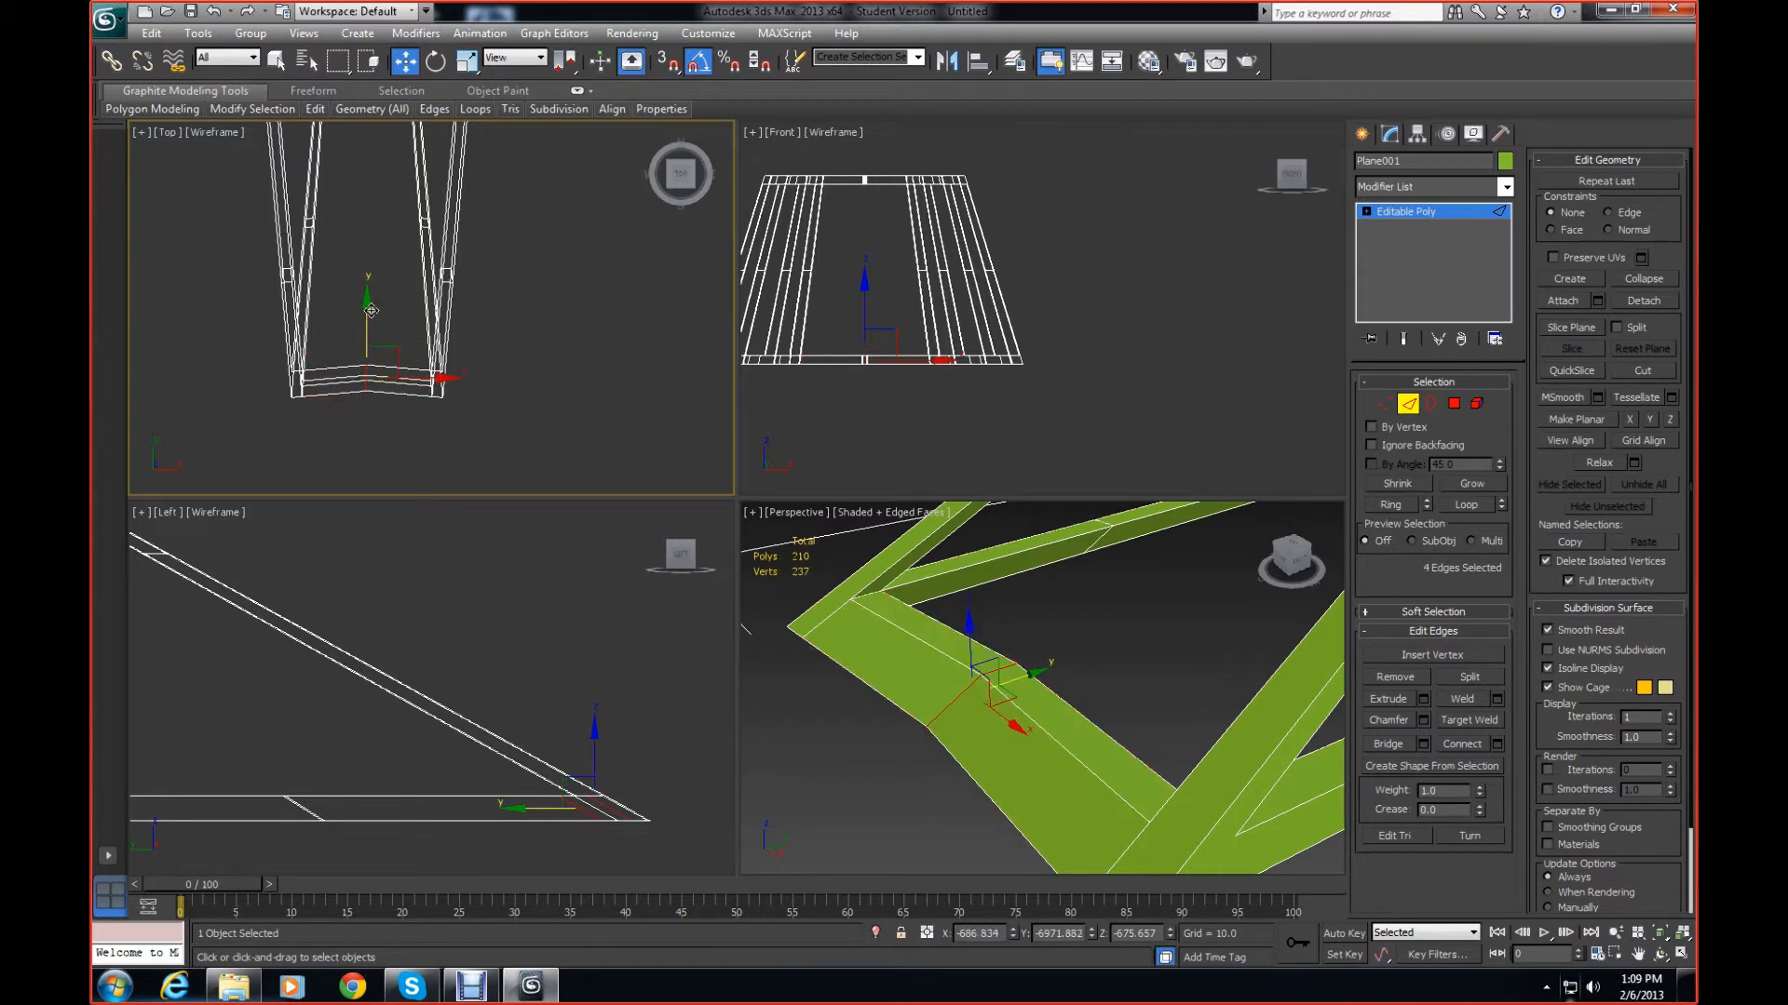
pyautogui.moveTo(370, 310); pyautogui.dragTo(368, 321)
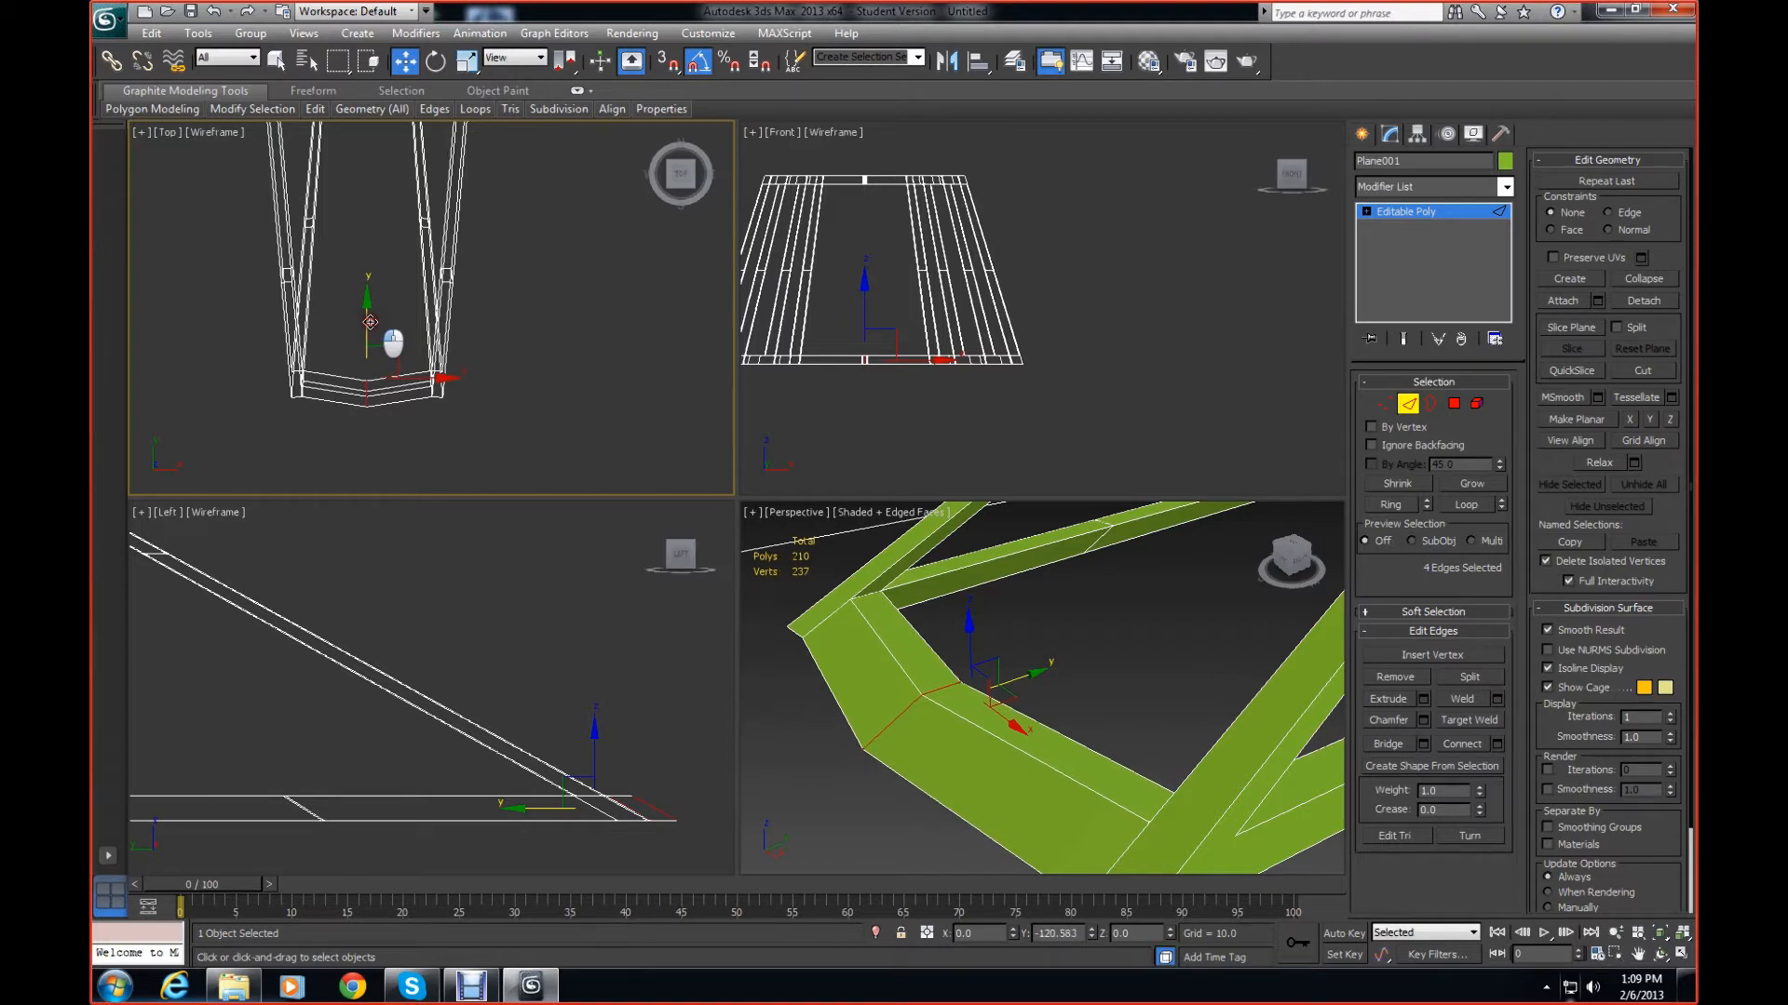
pyautogui.moveTo(371, 321); pyautogui.dragTo(373, 337)
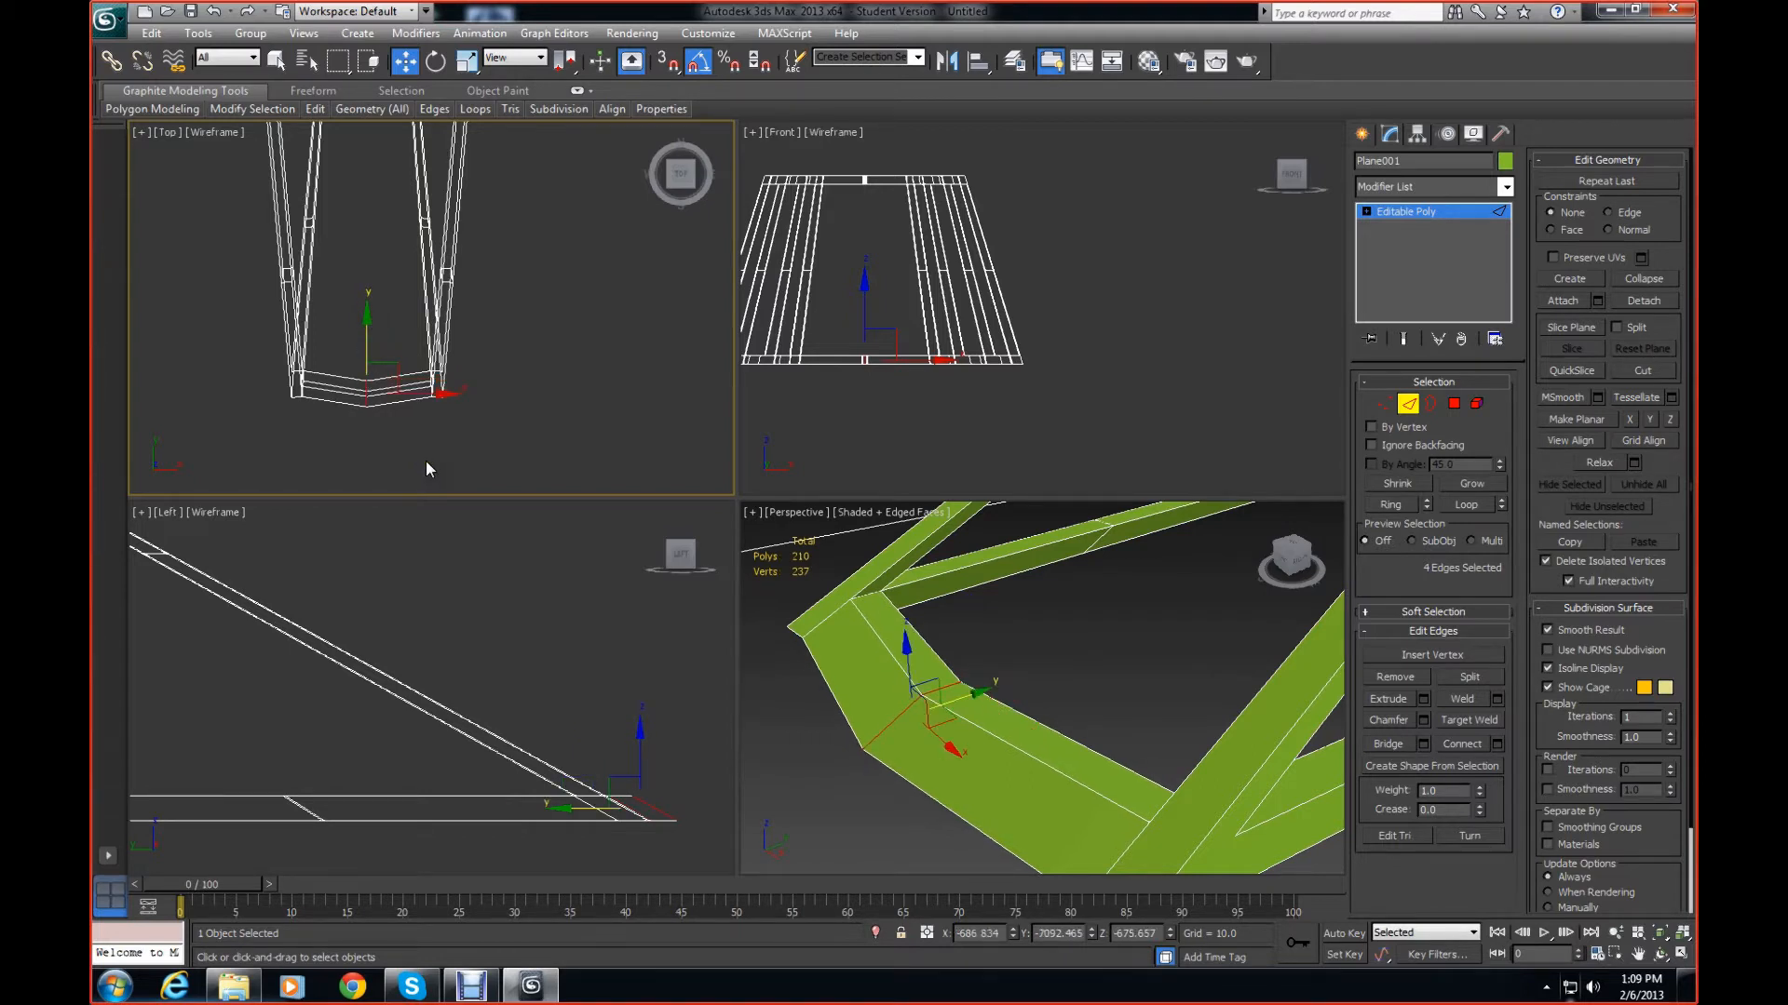
pyautogui.scroll(3, 412, 424)
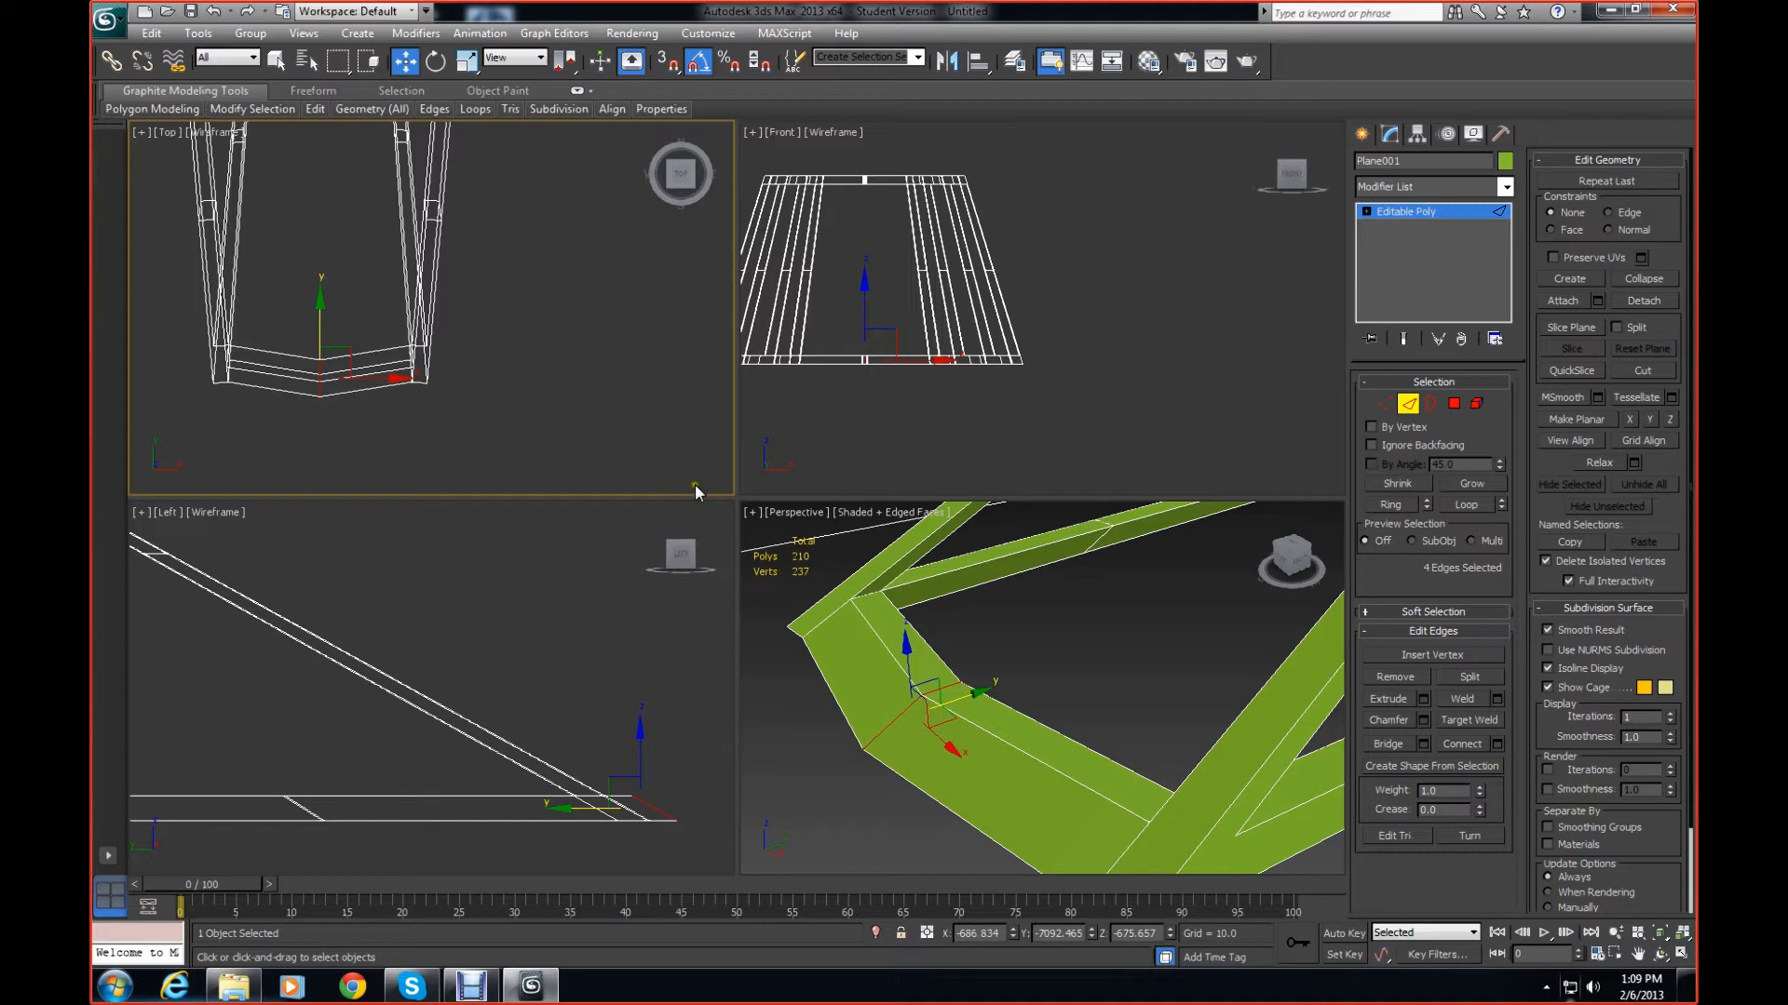
pyautogui.click(1050, 650)
pyautogui.moveTo(1308, 570); pyautogui.dragTo(1191, 663)
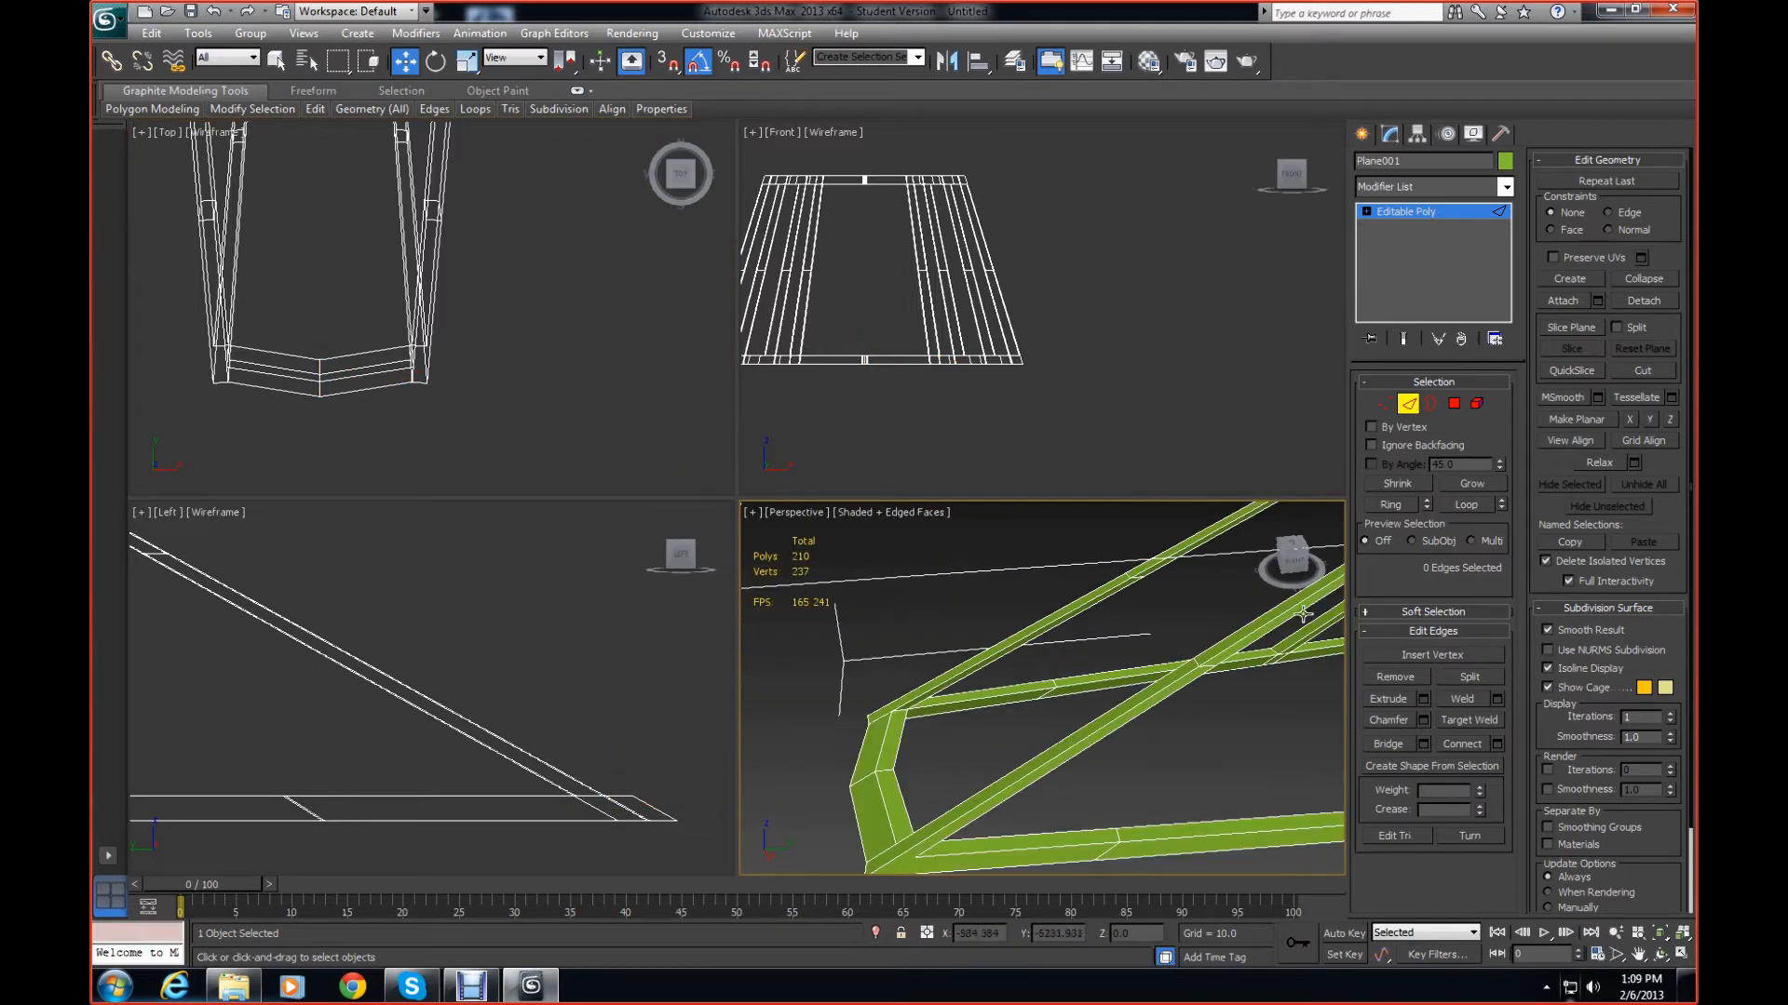
pyautogui.moveTo(1301, 566)
pyautogui.mouseDown()
pyautogui.moveTo(1287, 547)
pyautogui.moveTo(1305, 558)
pyautogui.mouseUp()
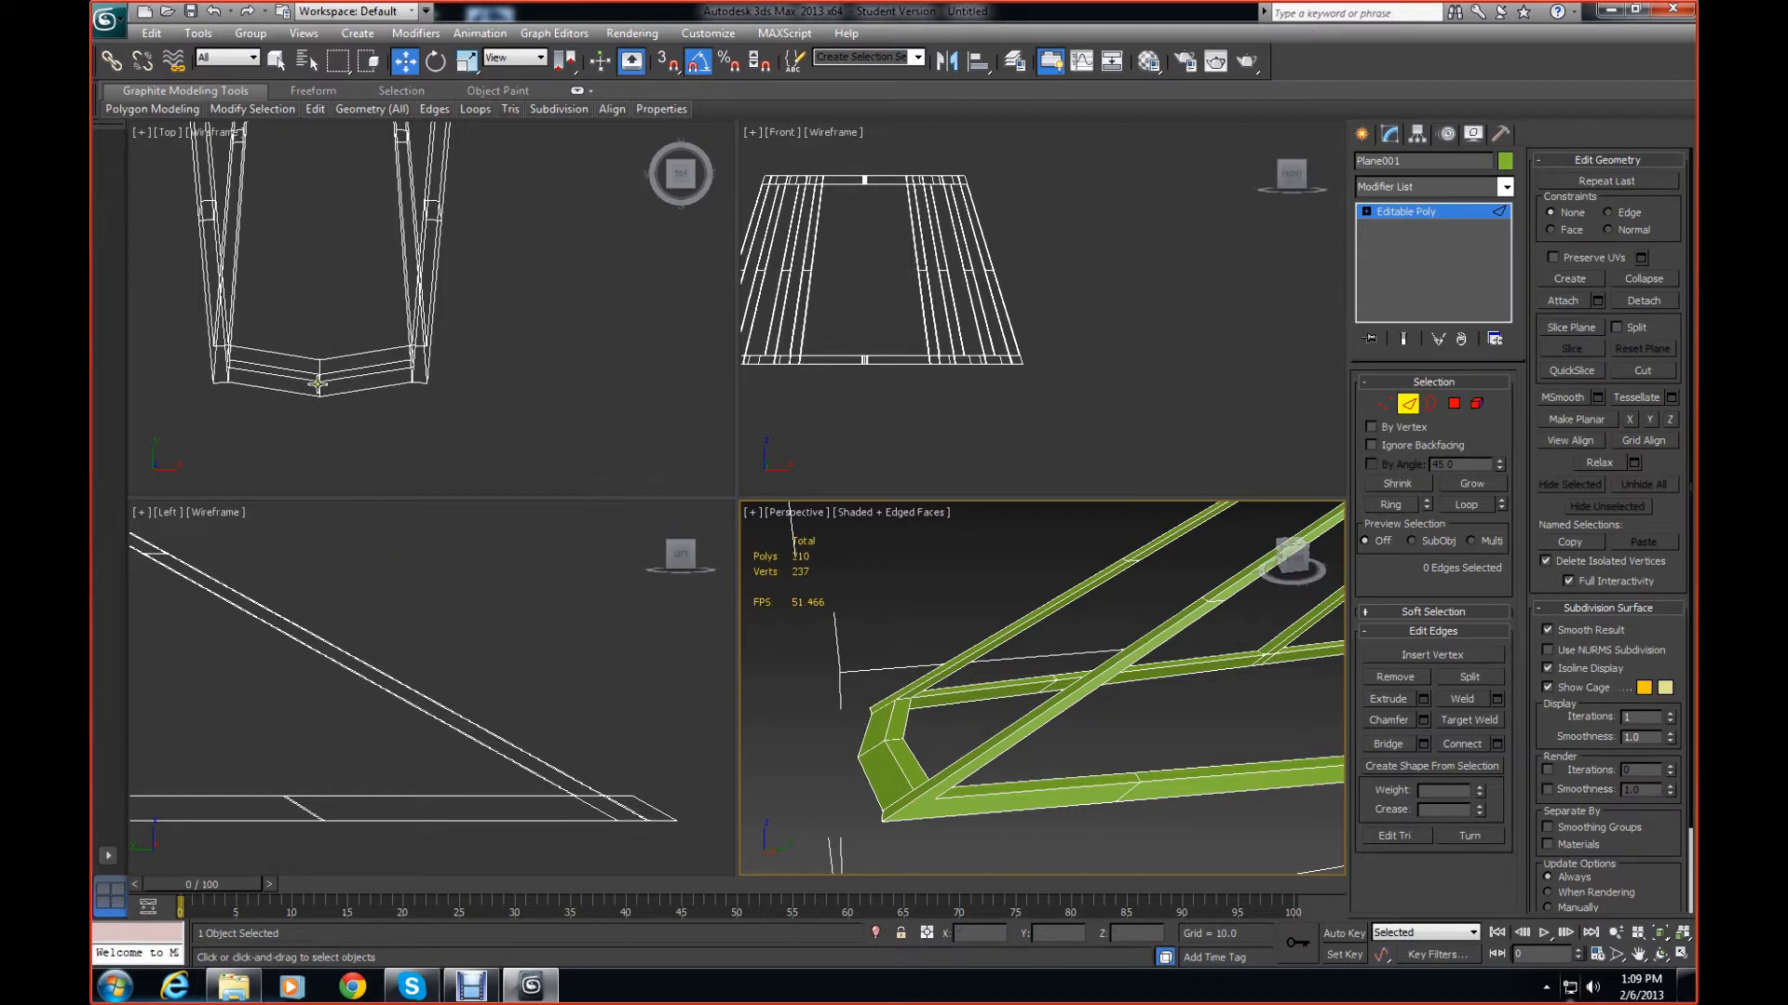
# Select only the four middle edges of the narrow end's lower crossbar and move them inward along Y until the bar is straight
pyautogui.moveTo(318, 382); pyautogui.dragTo(352, 344)
pyautogui.keyDown('alt'); pyautogui.click(269, 352); pyautogui.keyUp('alt')
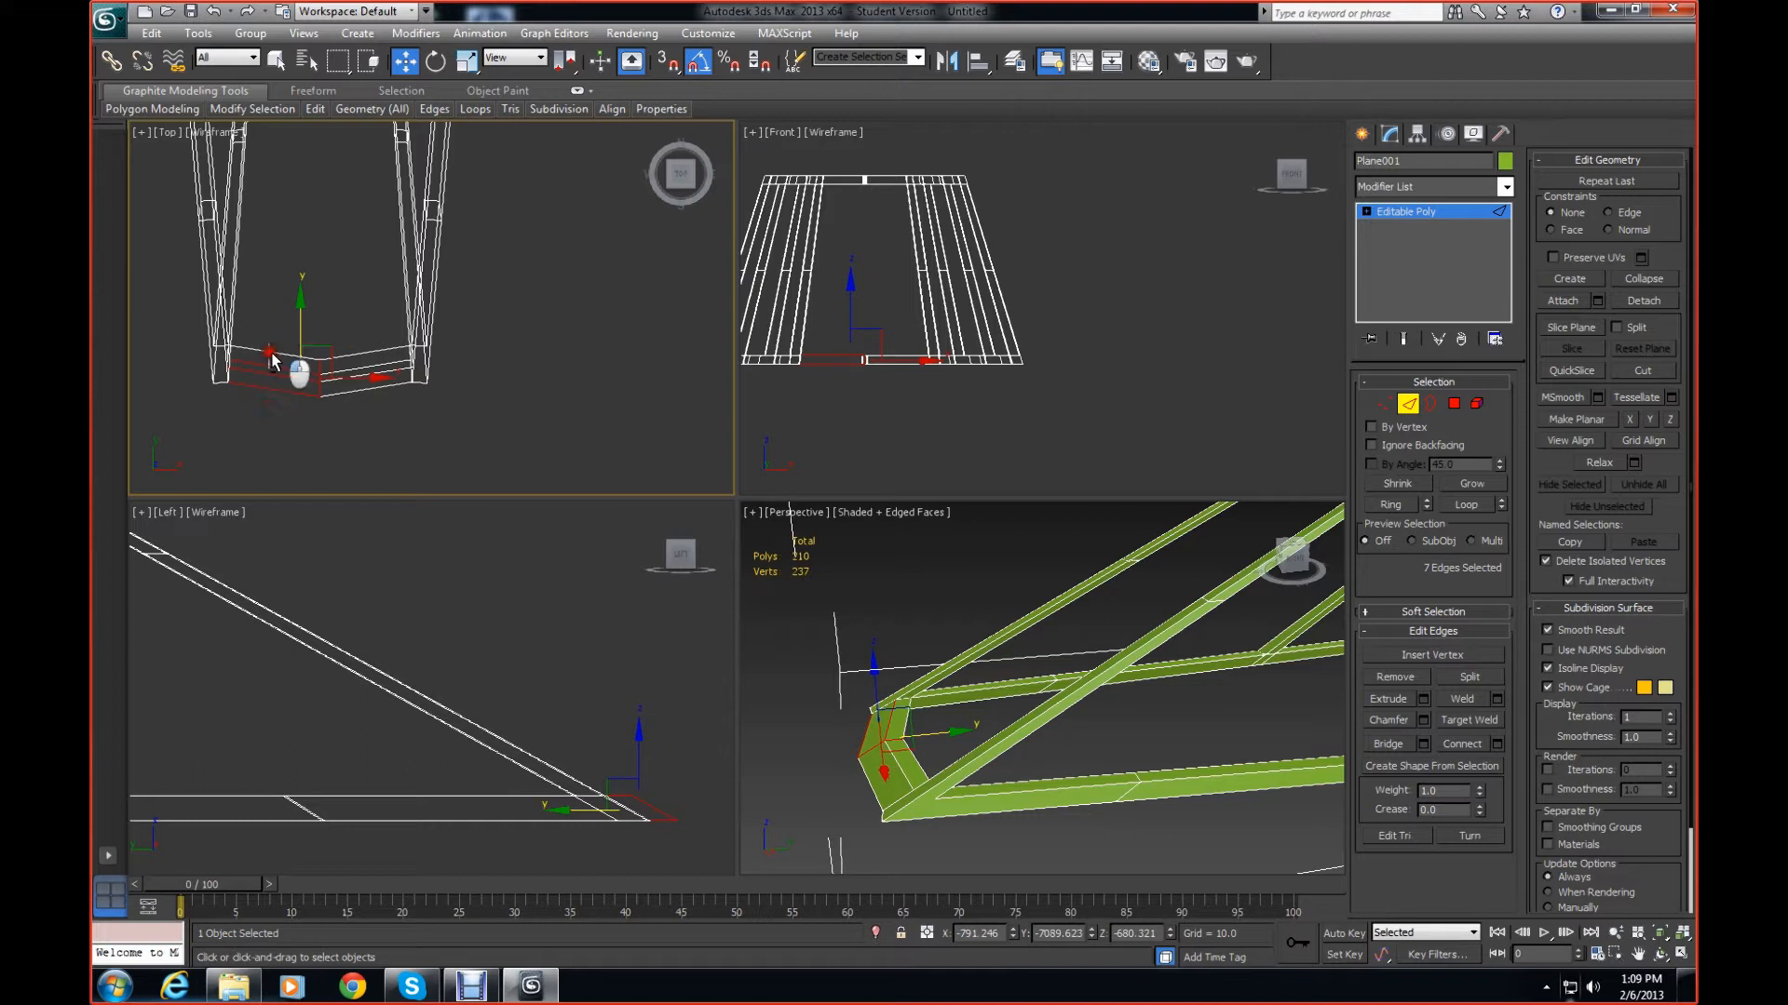
pyautogui.keyDown('alt'); pyautogui.moveTo(270, 416); pyautogui.dragTo(320, 295); pyautogui.keyUp('alt')
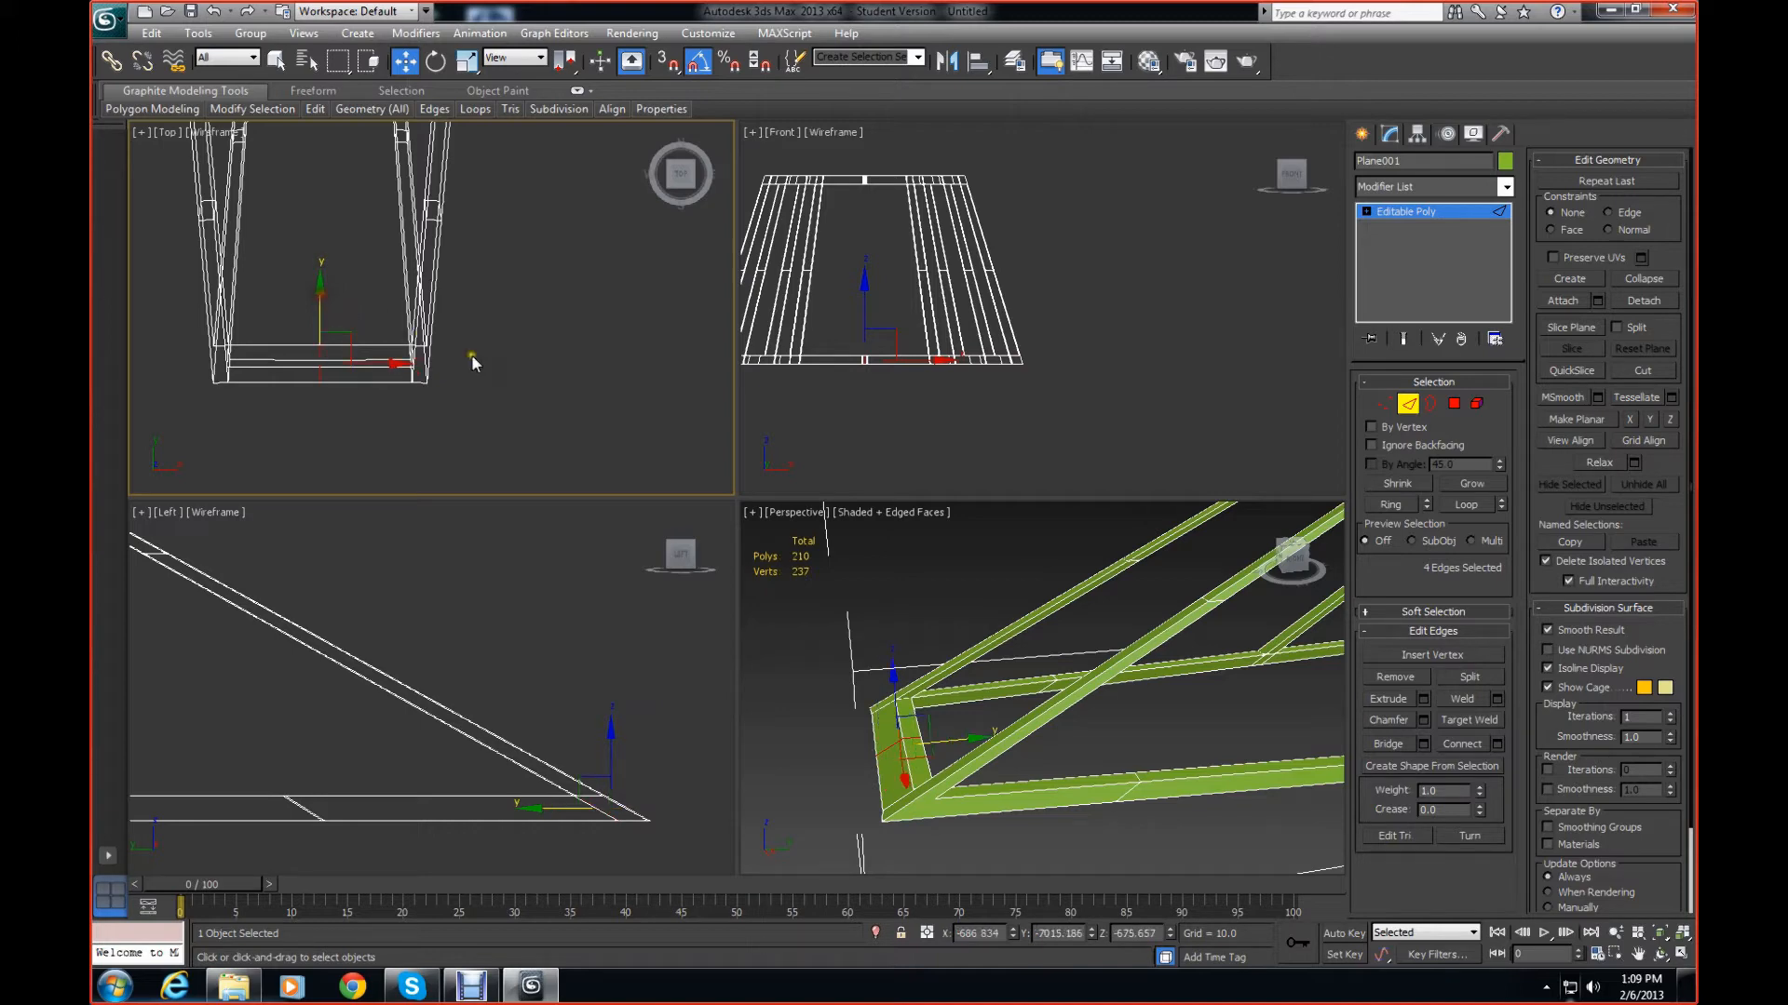
pyautogui.moveTo(521, 358); pyautogui.dragTo(504, 388, button='middle')
pyautogui.moveTo(1151, 759); pyautogui.dragTo(896, 843, button='middle')
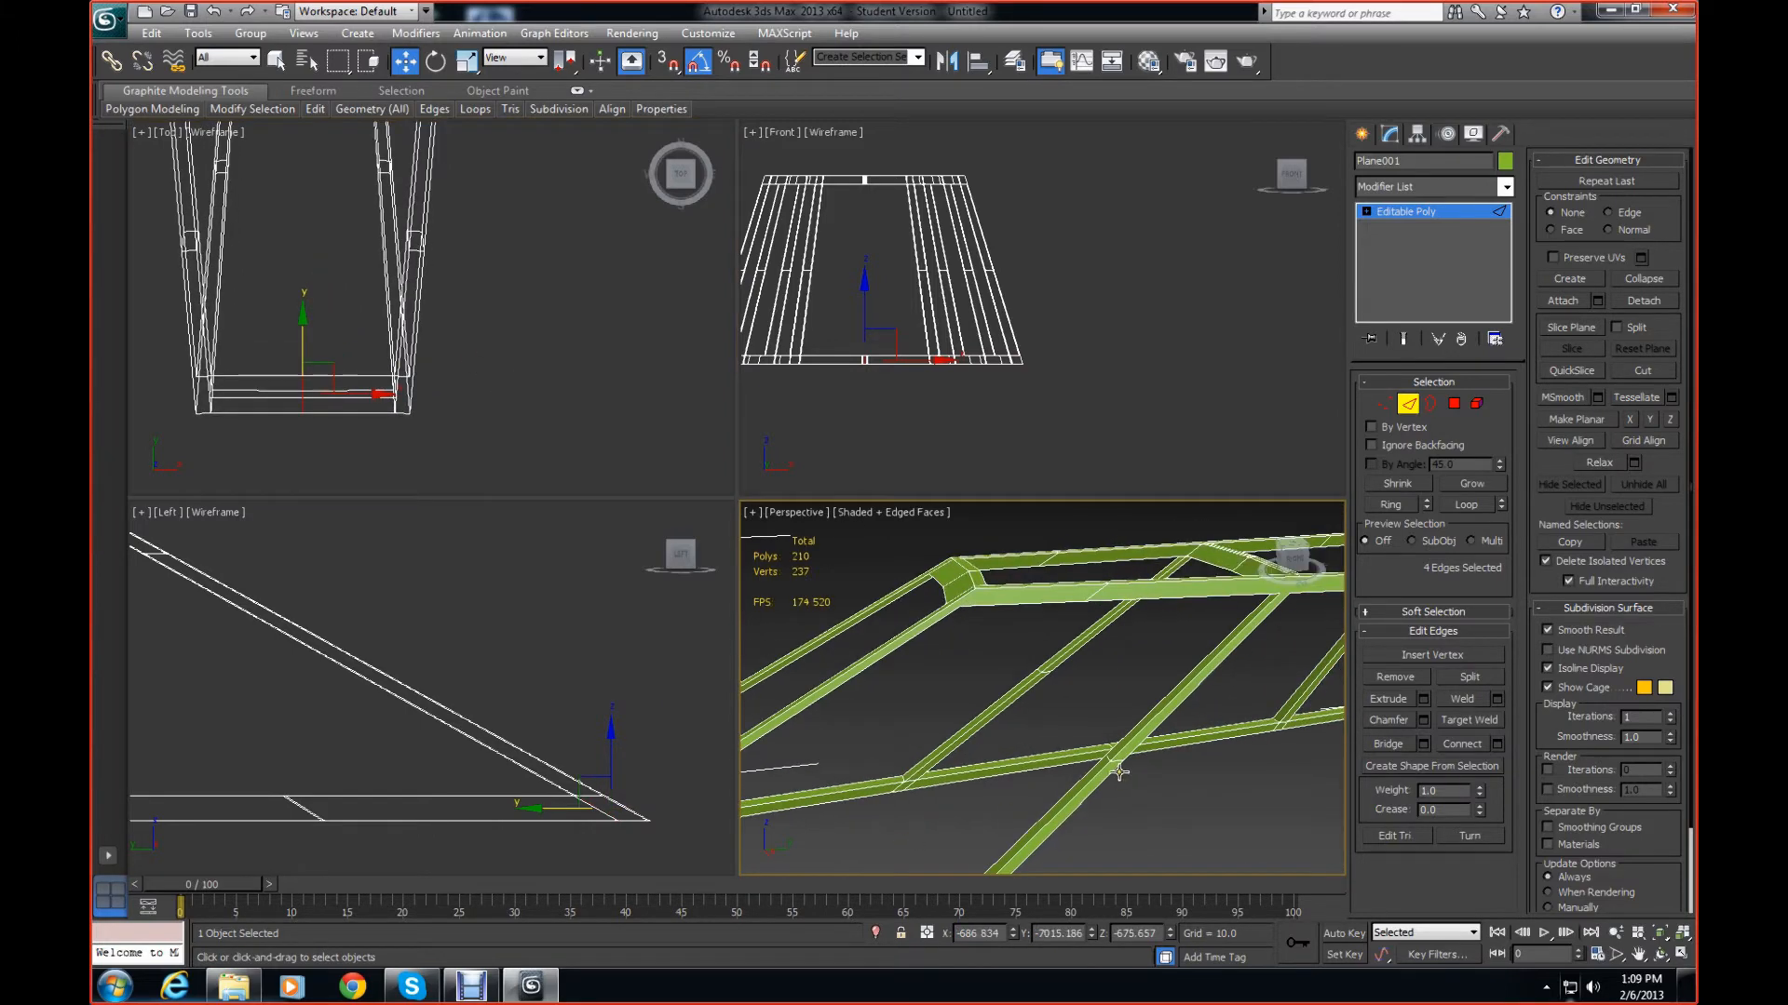
# Select only the four middle edges of the narrow end's upper crossbar and move them about -30 units along Y to straighten it
pyautogui.moveTo(1119, 771); pyautogui.dragTo(1052, 806, button='middle')
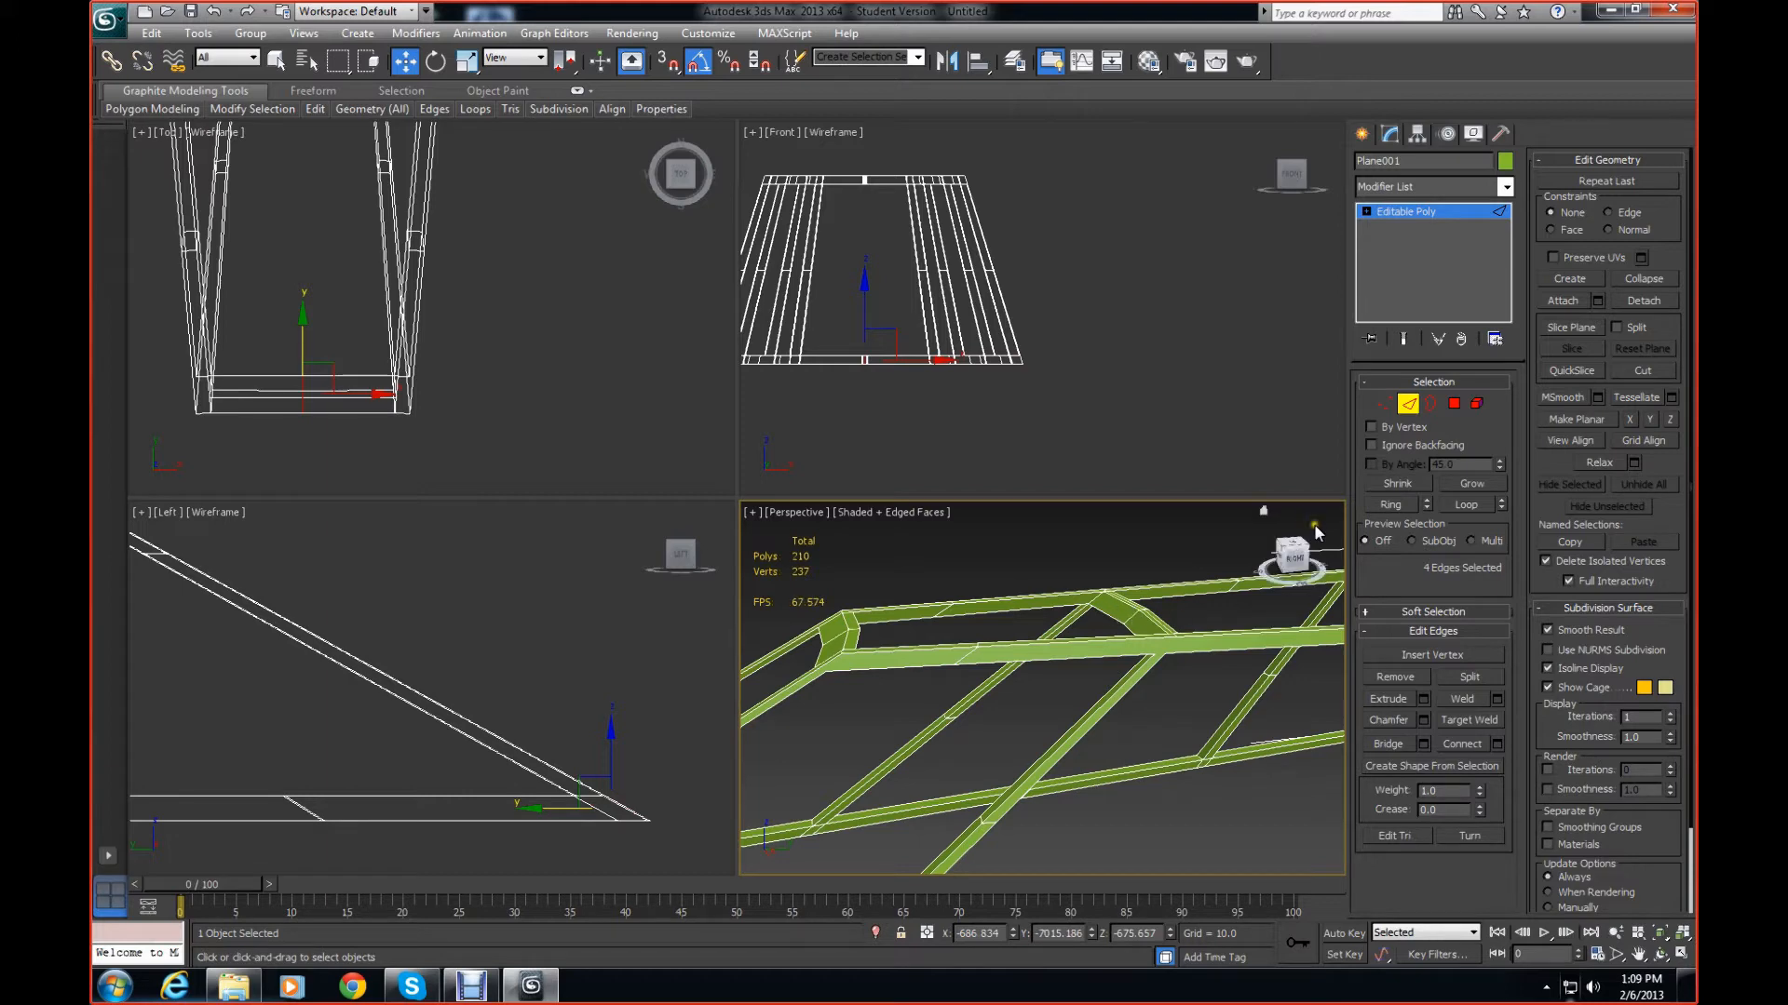
pyautogui.moveTo(1298, 559)
pyautogui.mouseDown()
pyautogui.moveTo(1272, 555)
pyautogui.moveTo(1308, 574)
pyautogui.moveTo(1315, 553)
pyautogui.moveTo(1298, 564)
pyautogui.mouseUp()
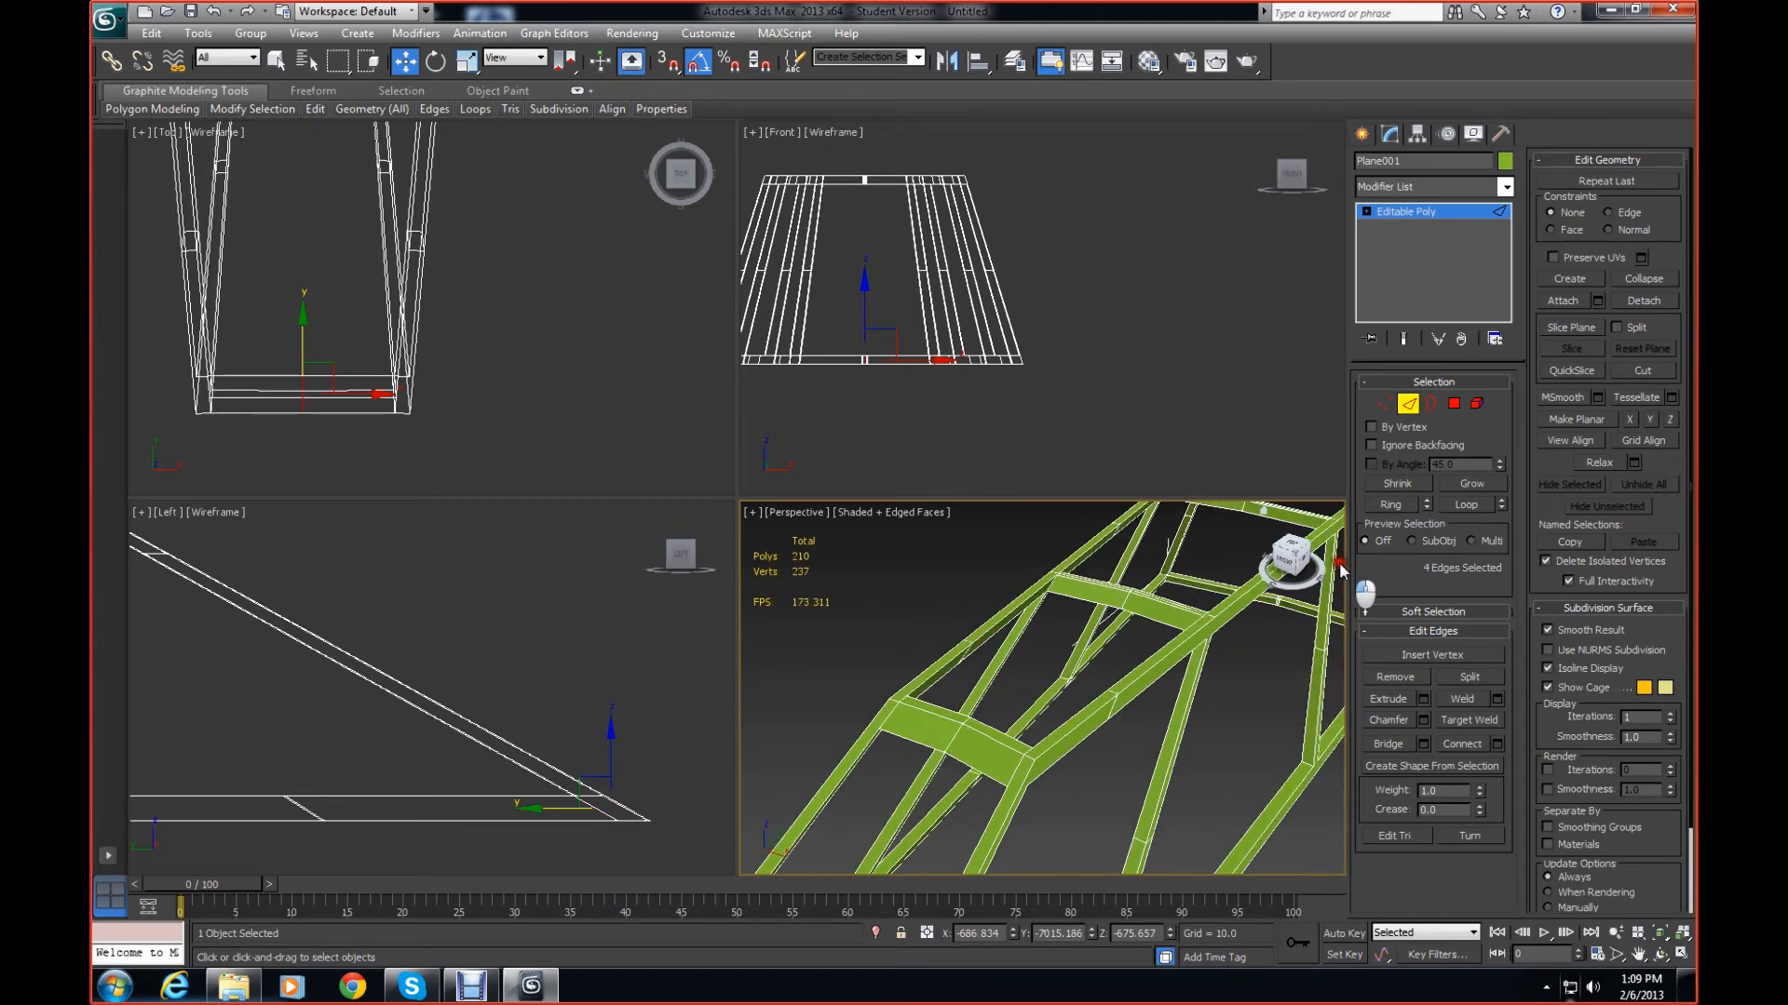
pyautogui.click(955, 739)
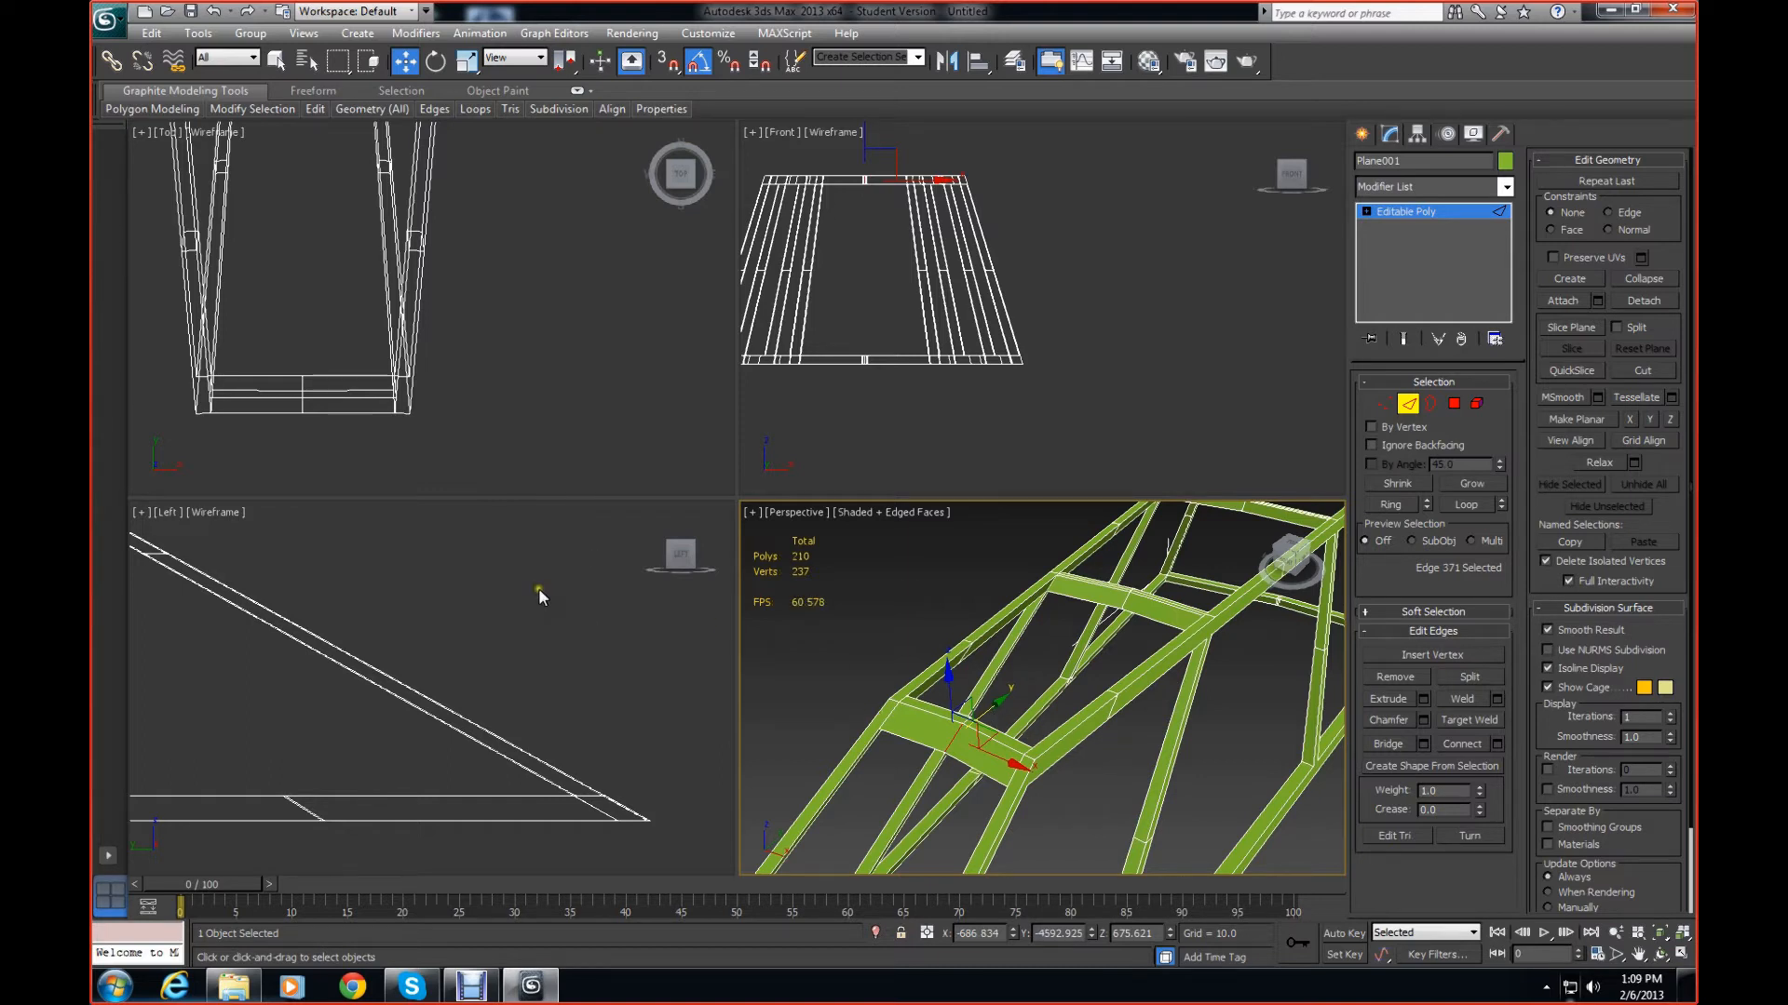
pyautogui.moveTo(512, 360); pyautogui.dragTo(562, 732, button='middle')
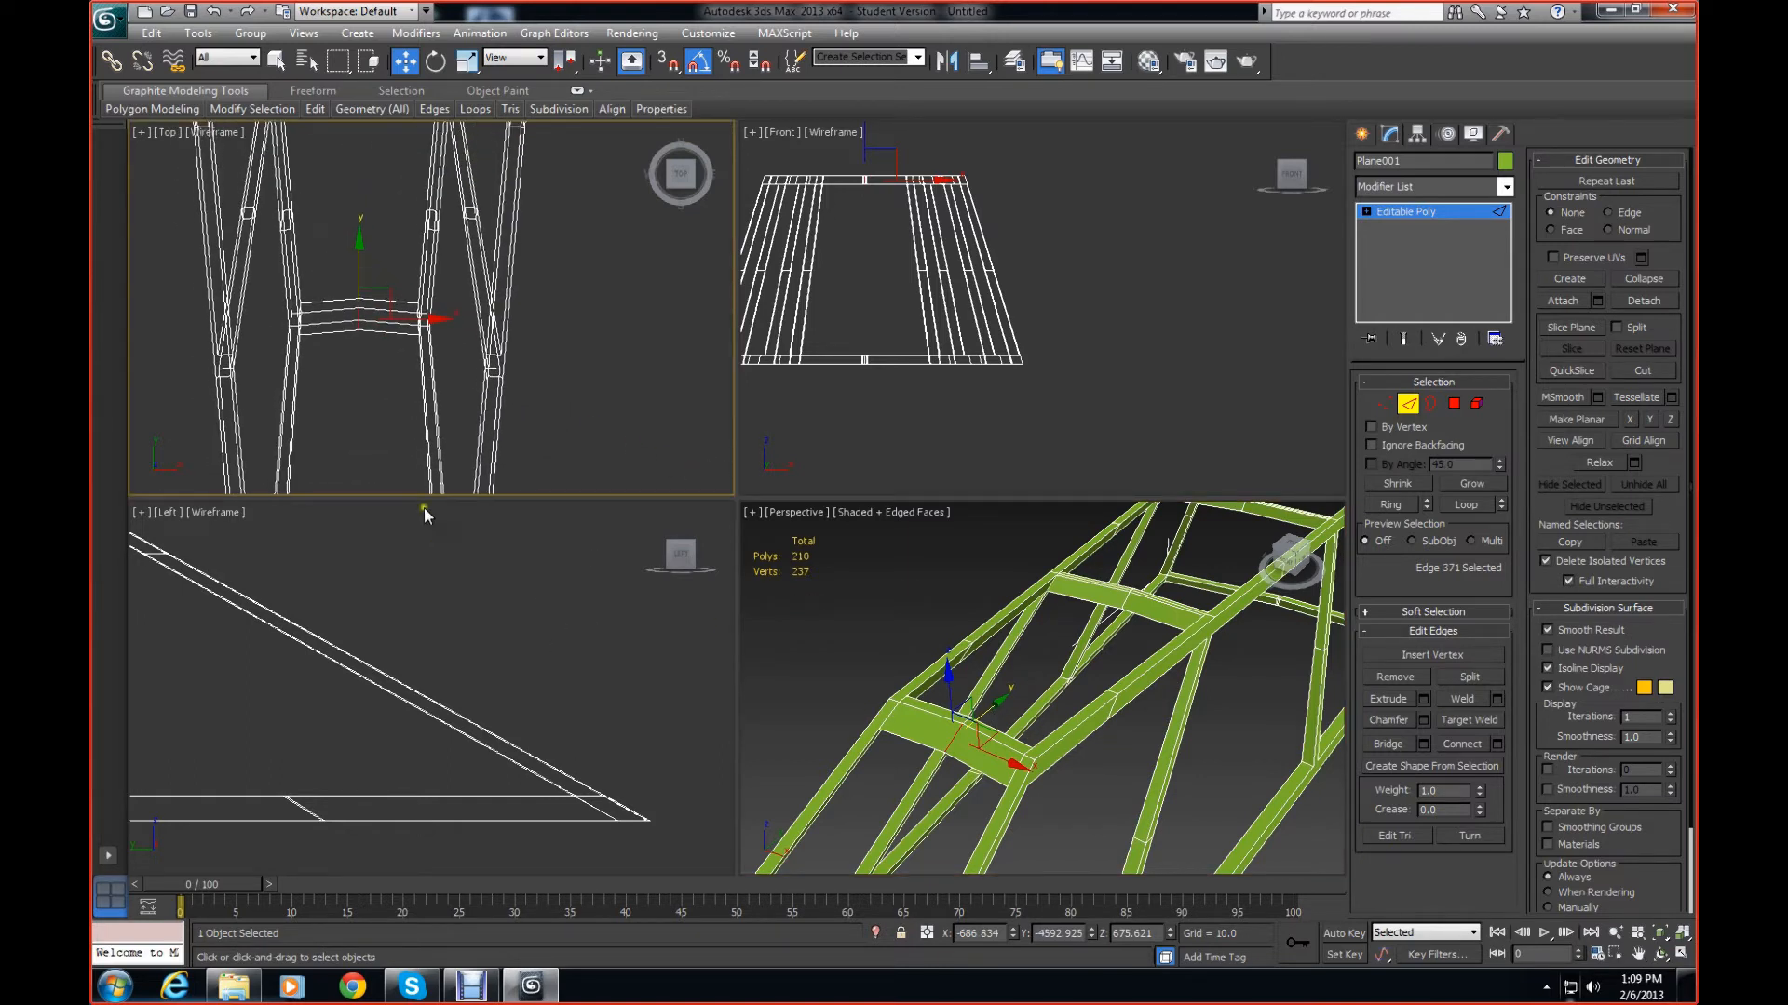
pyautogui.click(394, 417)
pyautogui.moveTo(393, 417); pyautogui.dragTo(363, 291)
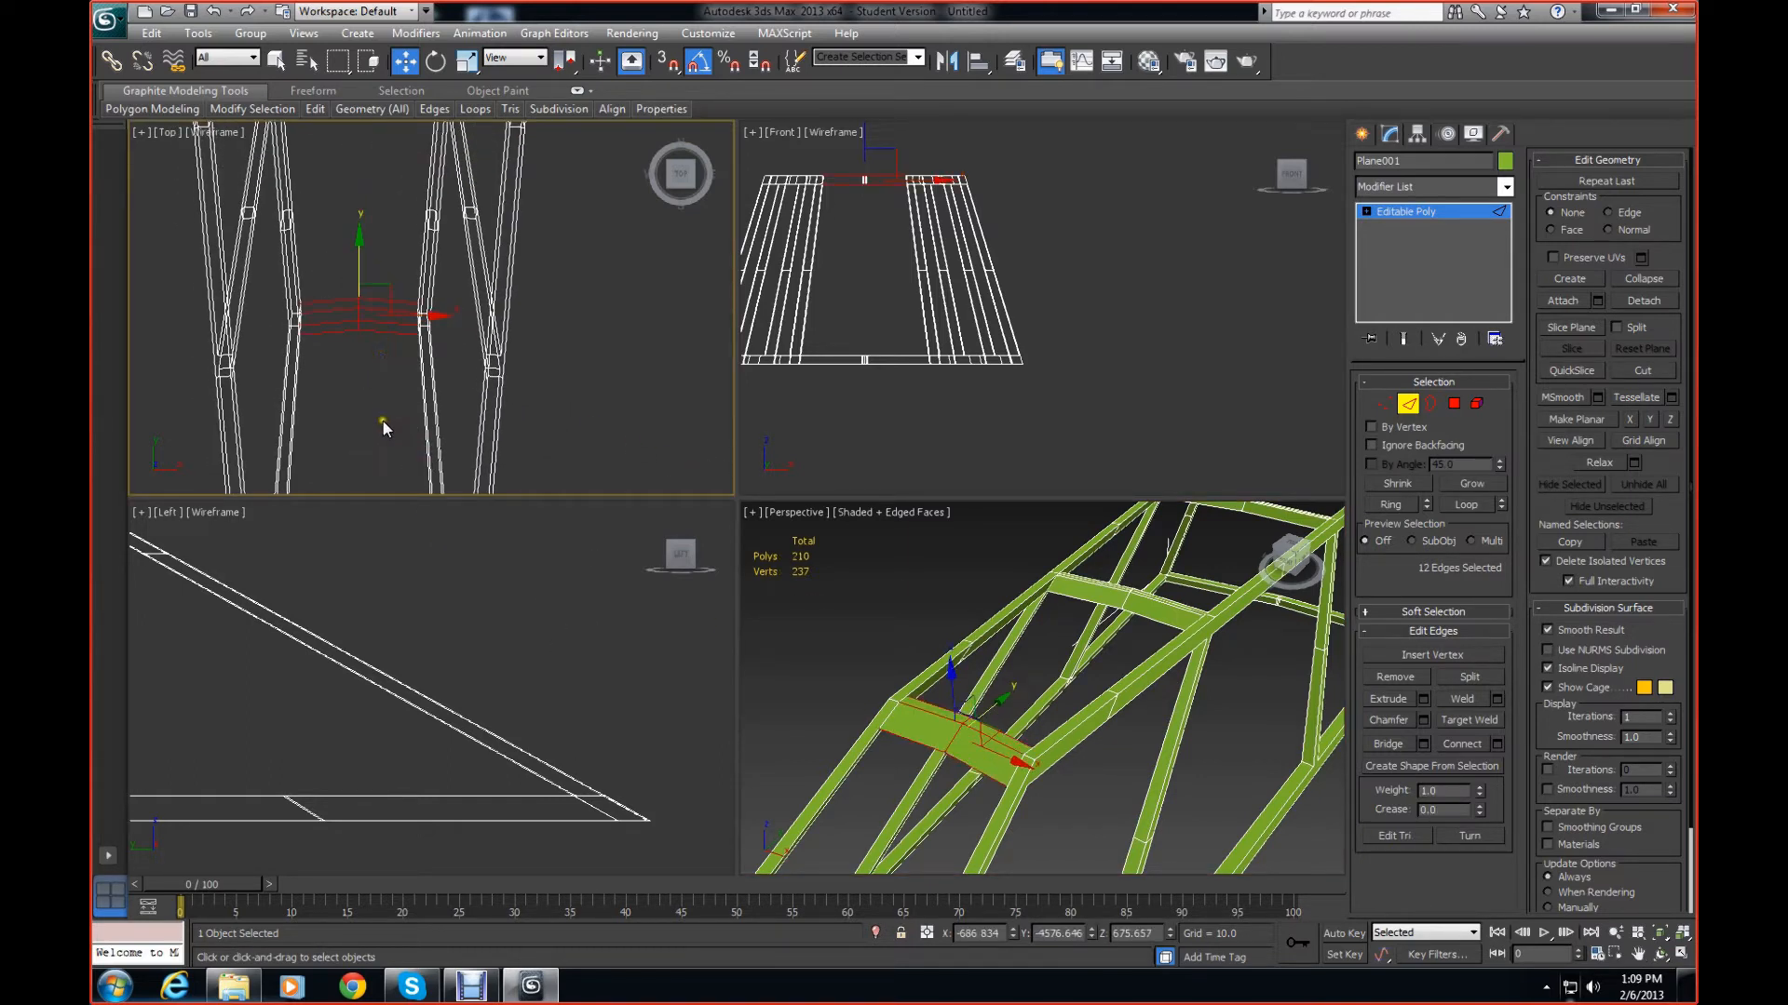
pyautogui.keyDown('alt'); pyautogui.moveTo(385, 420); pyautogui.dragTo(353, 375); pyautogui.keyUp('alt')
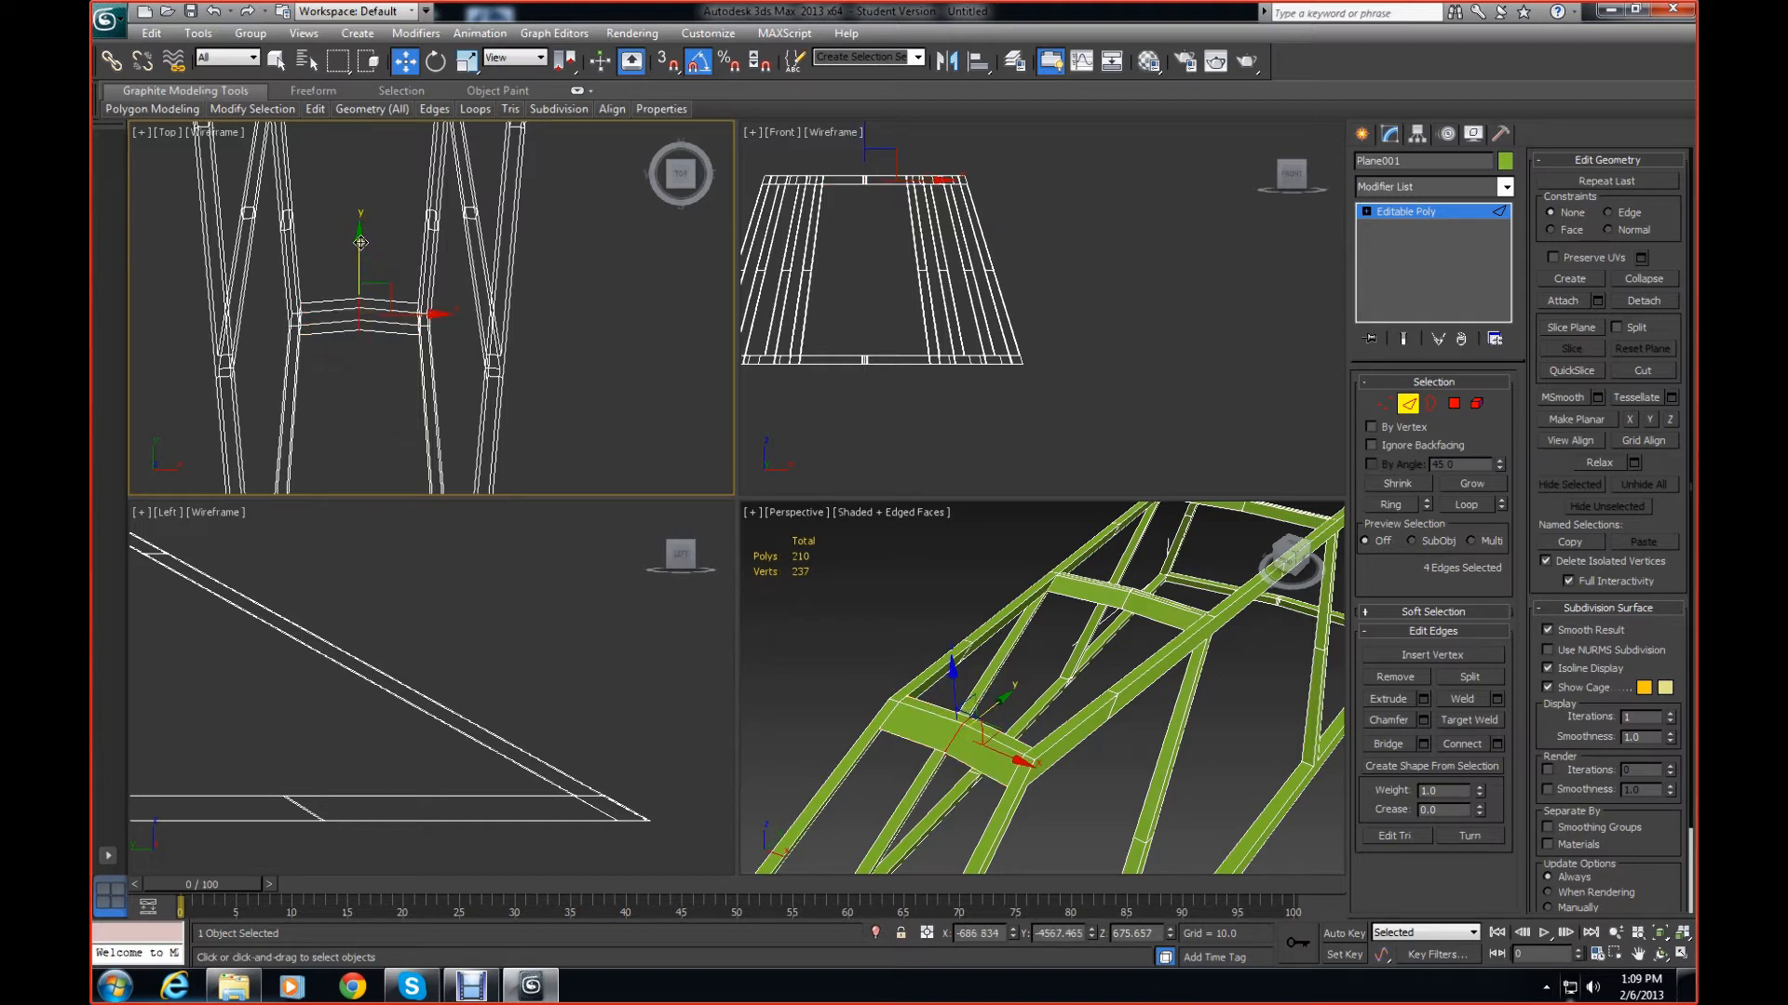
pyautogui.moveTo(360, 243); pyautogui.dragTo(358, 244)
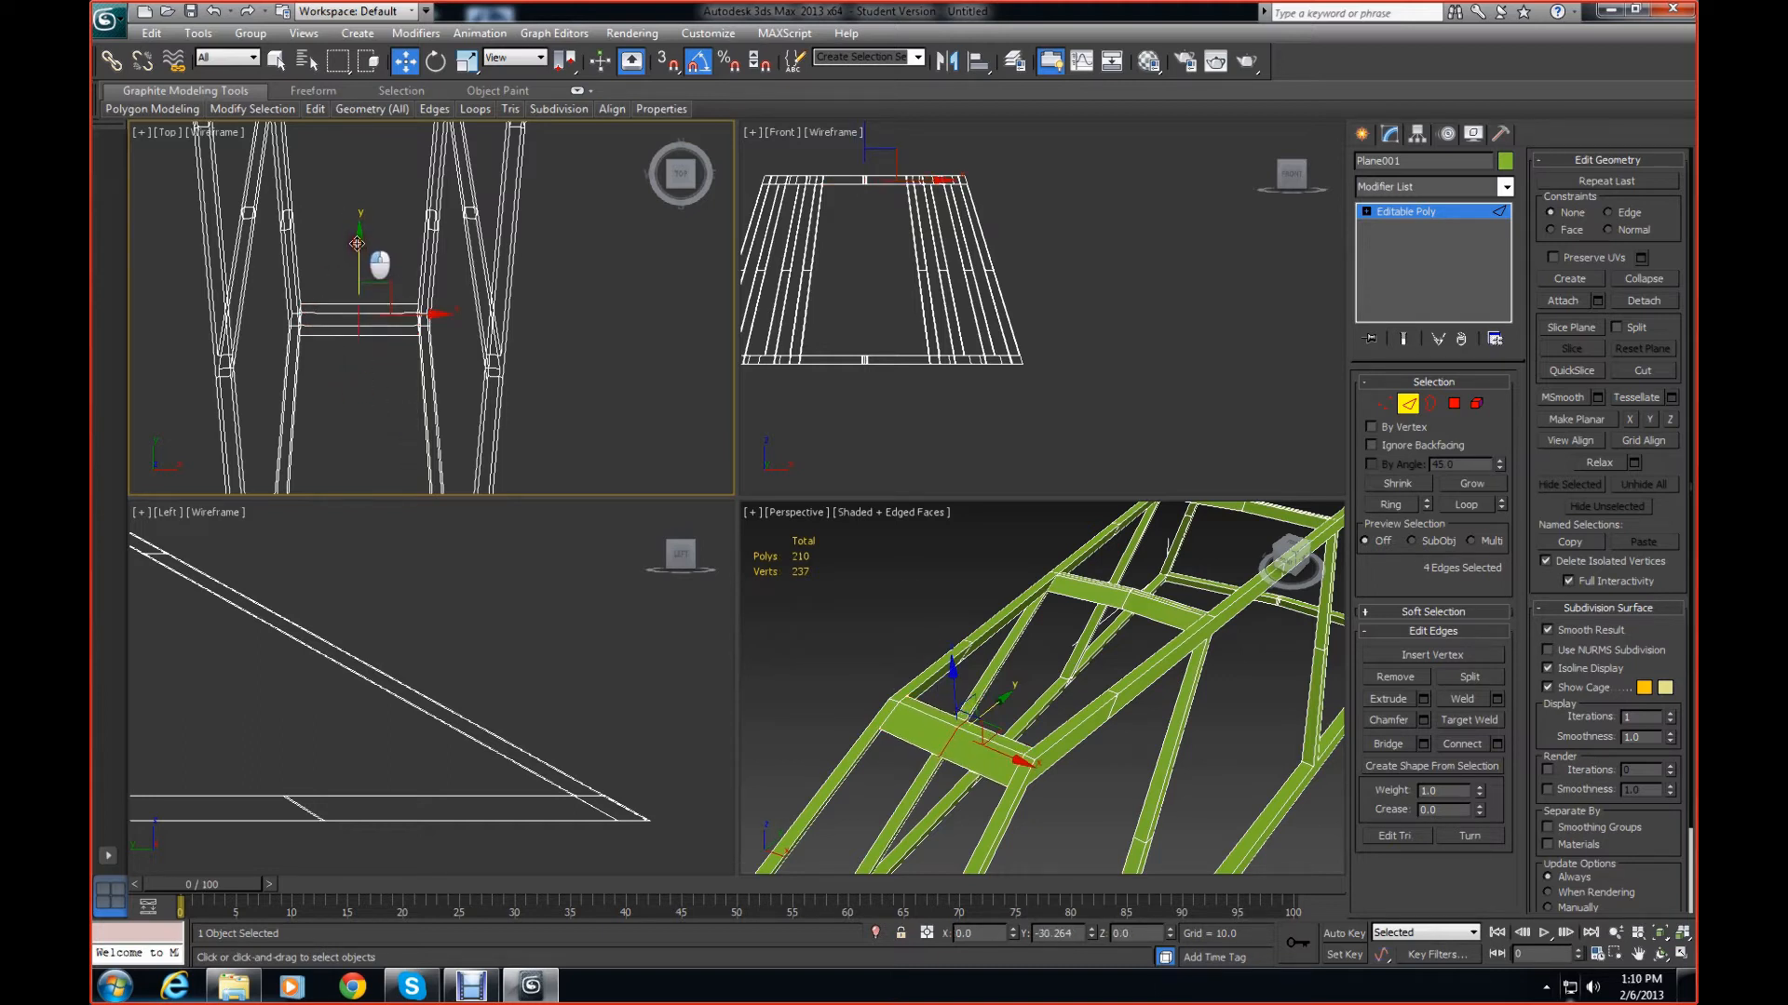
pyautogui.click(589, 410)
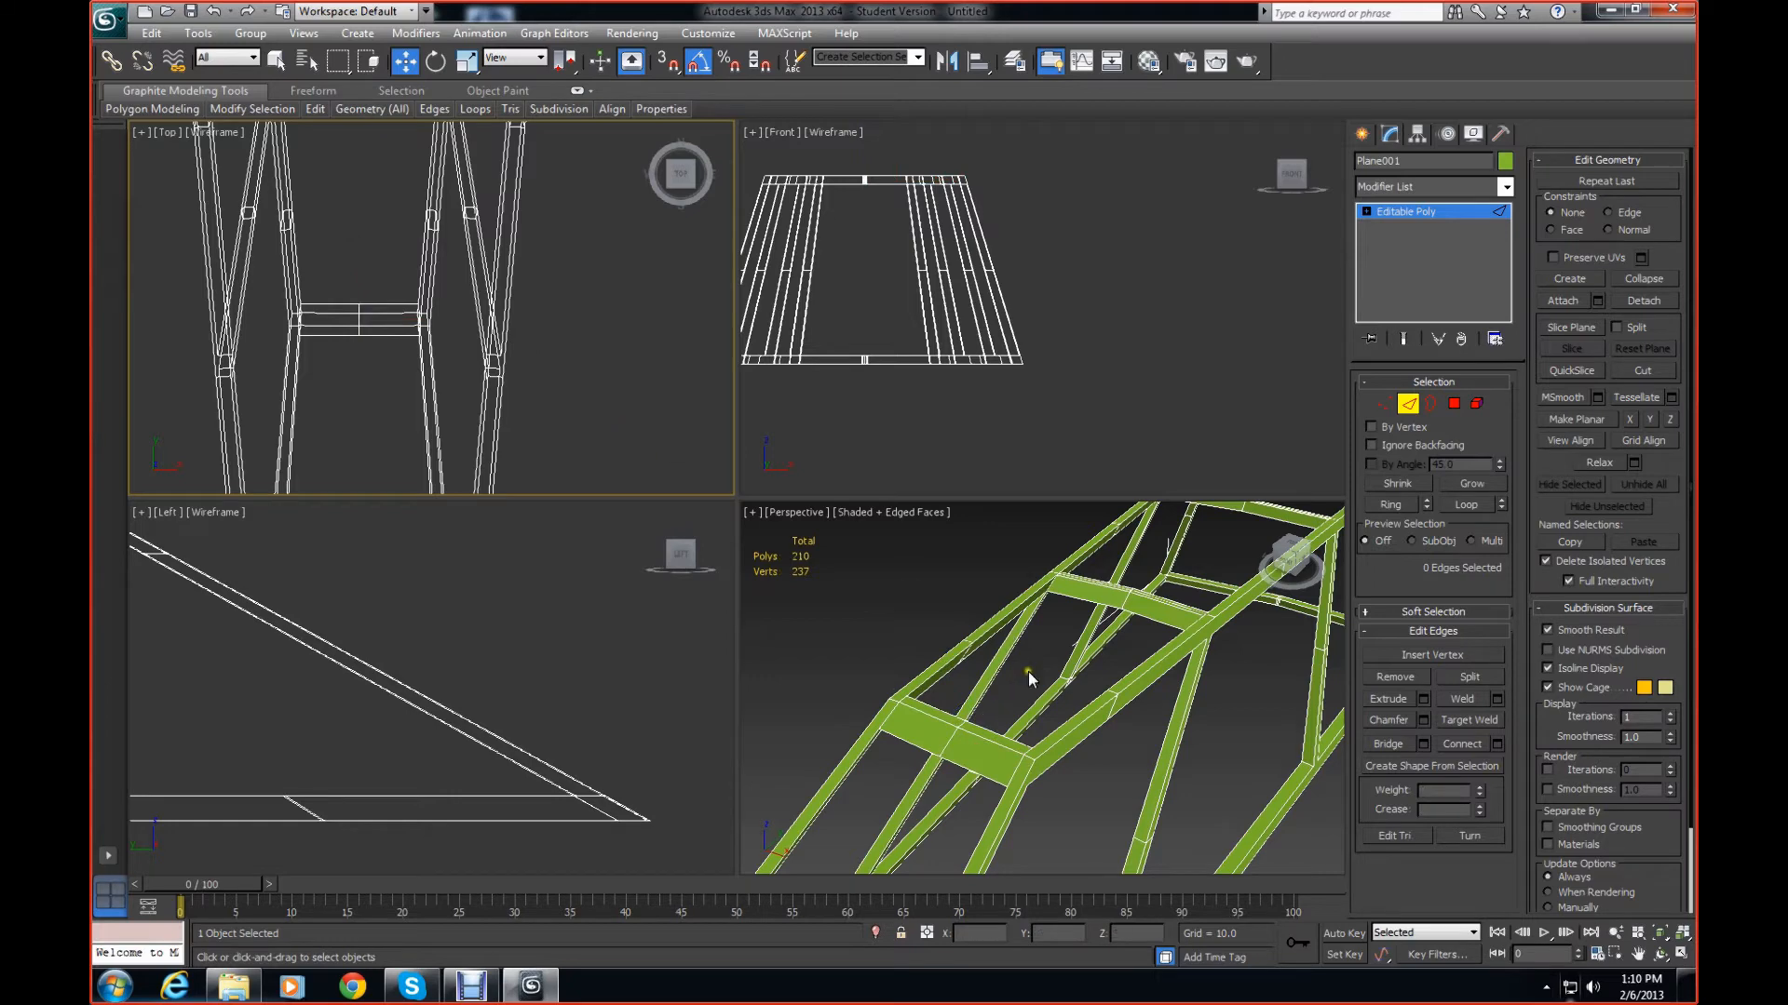
# Leave edge editing for whole-object level and examine the complete frame from the side and from above in perspective
pyautogui.moveTo(1028, 673); pyautogui.dragTo(942, 739, button='middle')
pyautogui.moveTo(1273, 556)
pyautogui.mouseDown()
pyautogui.moveTo(1219, 549)
pyautogui.moveTo(1217, 528)
pyautogui.moveTo(1308, 572)
pyautogui.moveTo(1225, 540)
pyautogui.moveTo(1263, 543)
pyautogui.mouseUp()
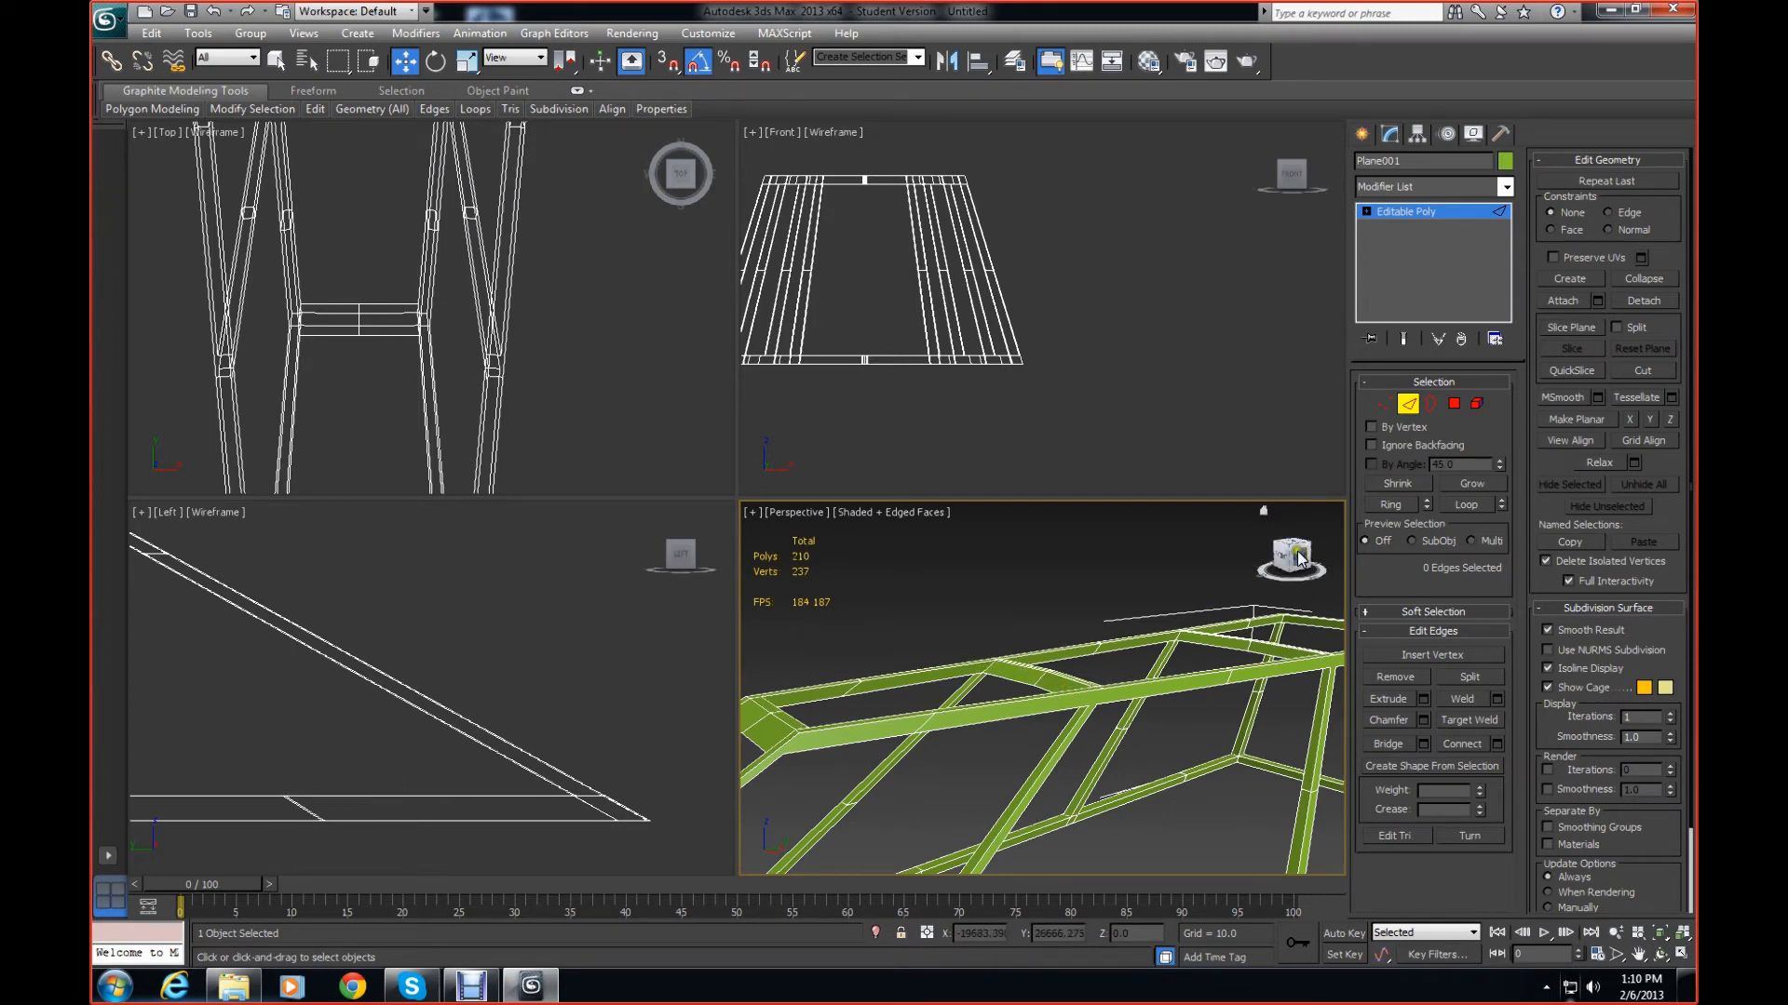
pyautogui.moveTo(1296, 561); pyautogui.dragTo(1245, 570)
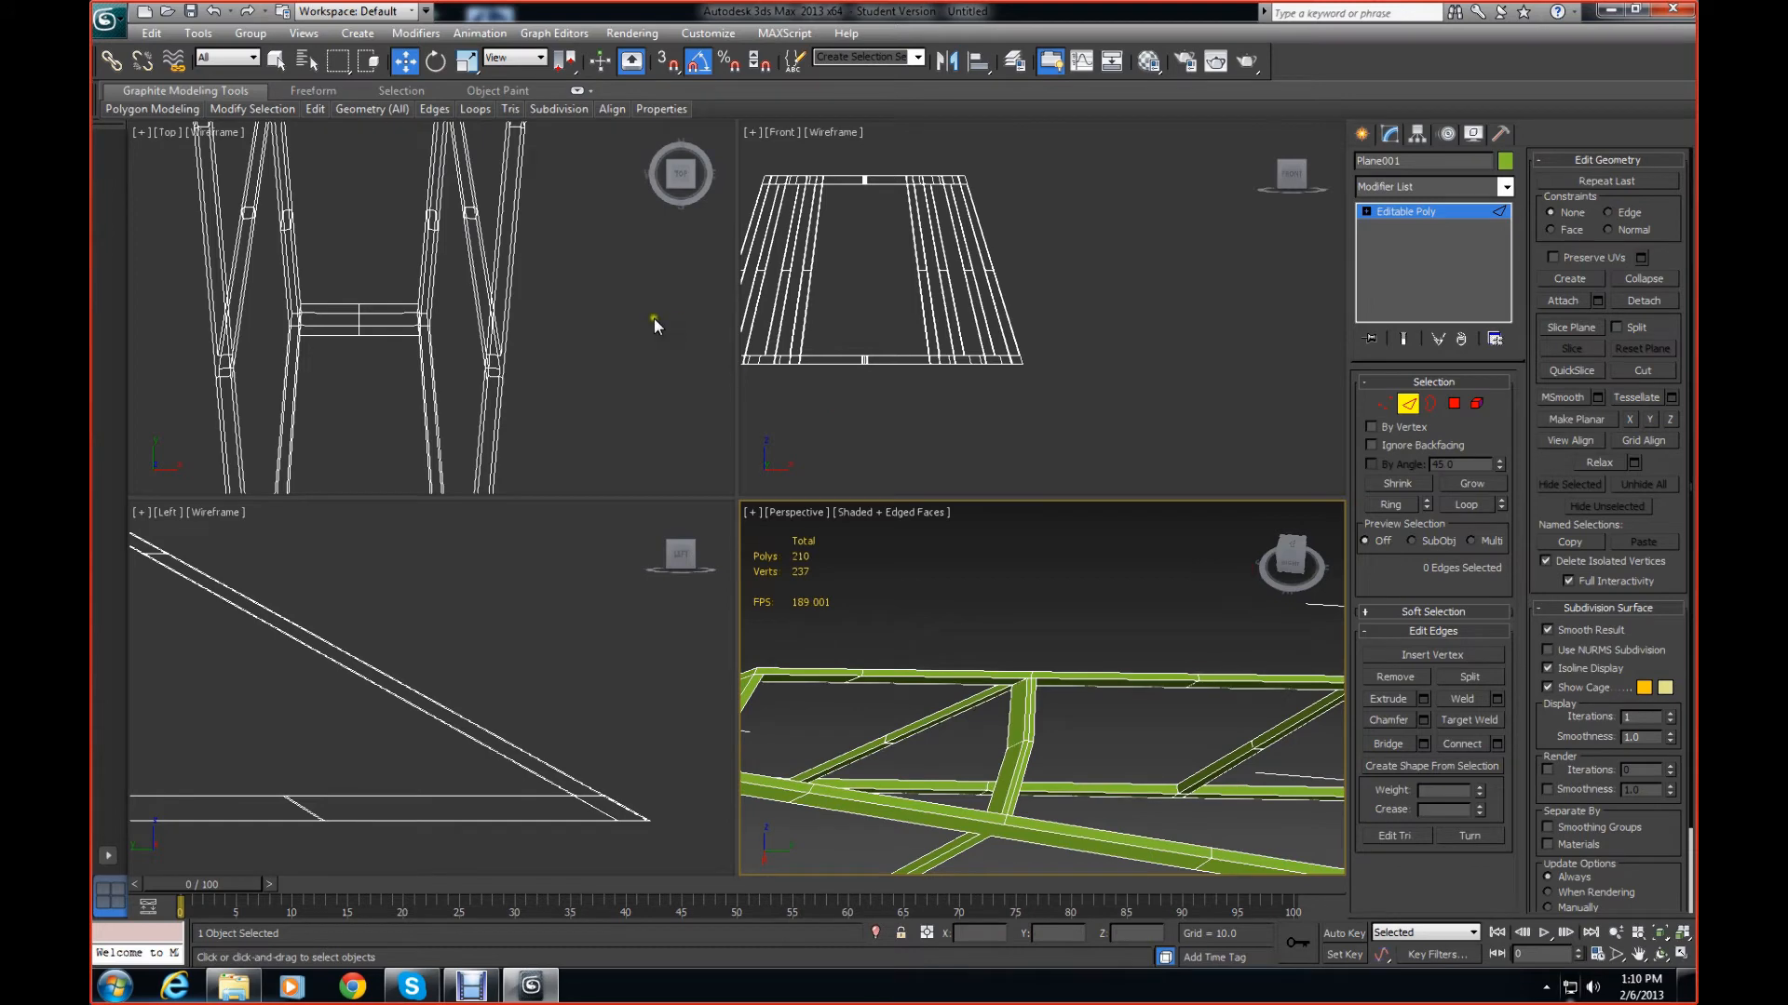
pyautogui.click(1408, 403)
pyautogui.moveTo(1015, 619); pyautogui.dragTo(1083, 578, button='middle')
pyautogui.moveTo(1286, 562); pyautogui.dragTo(1247, 598)
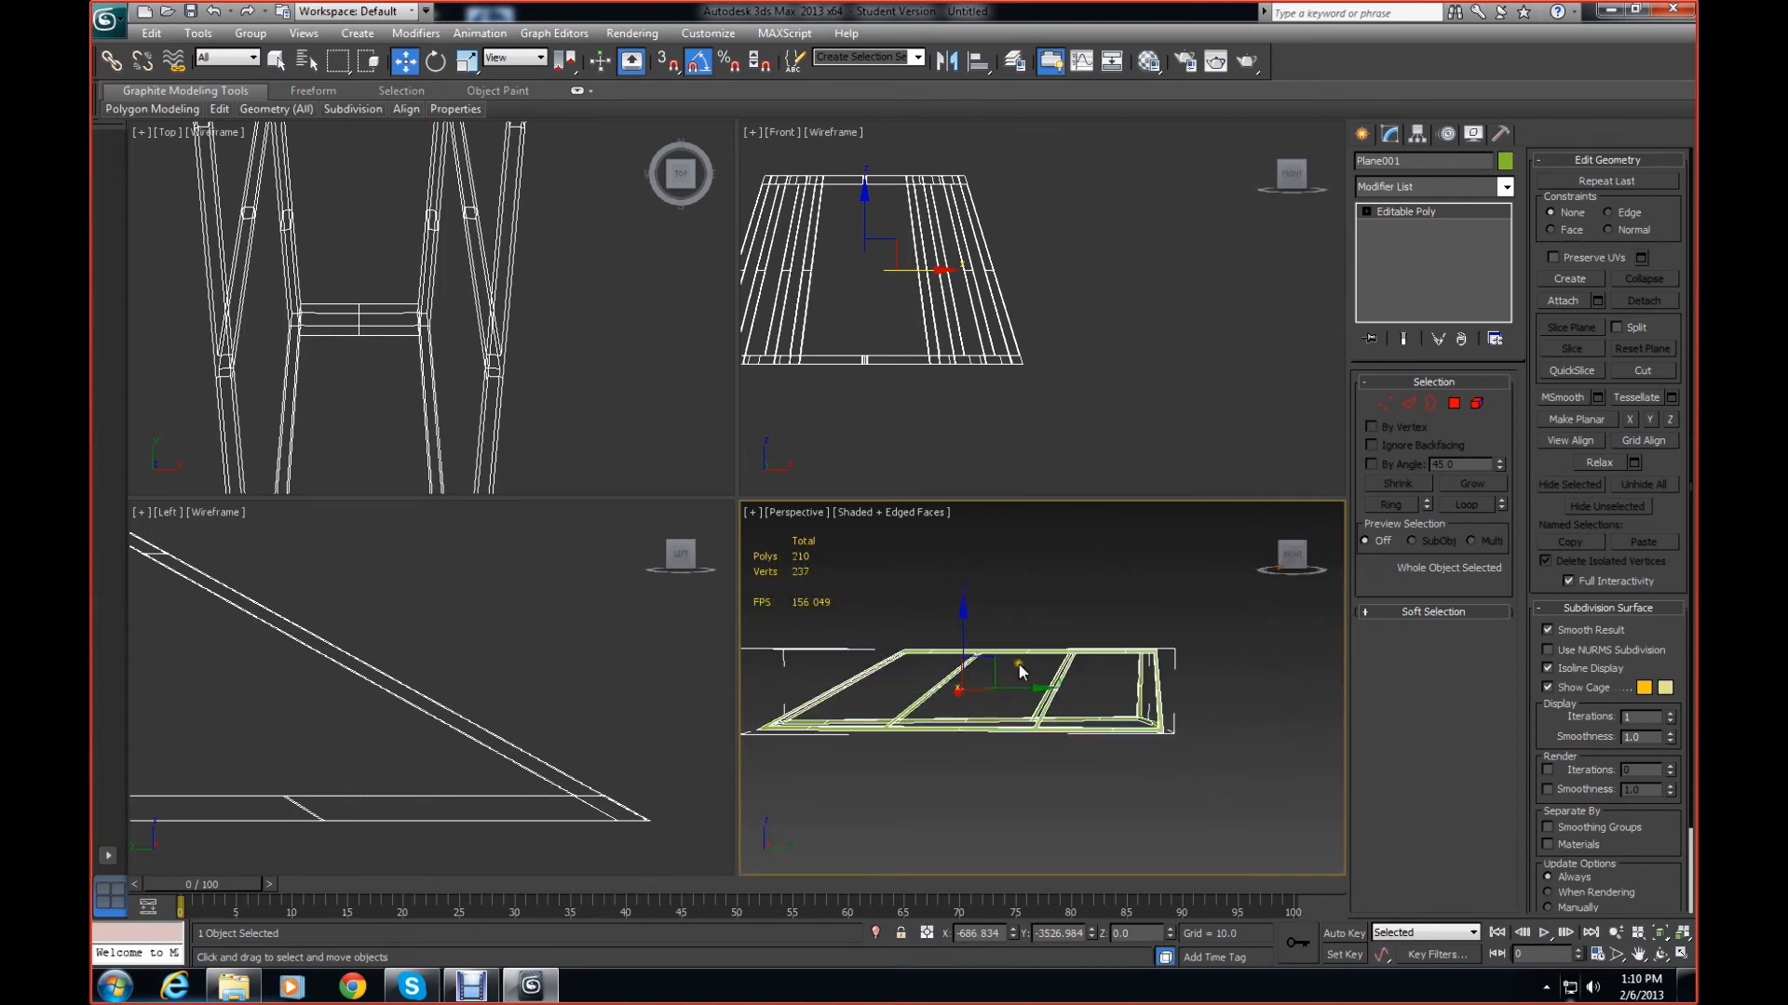
pyautogui.keyDown('alt'); pyautogui.moveTo(1279, 635); pyautogui.dragTo(1208, 661, button='middle'); pyautogui.keyUp('alt')
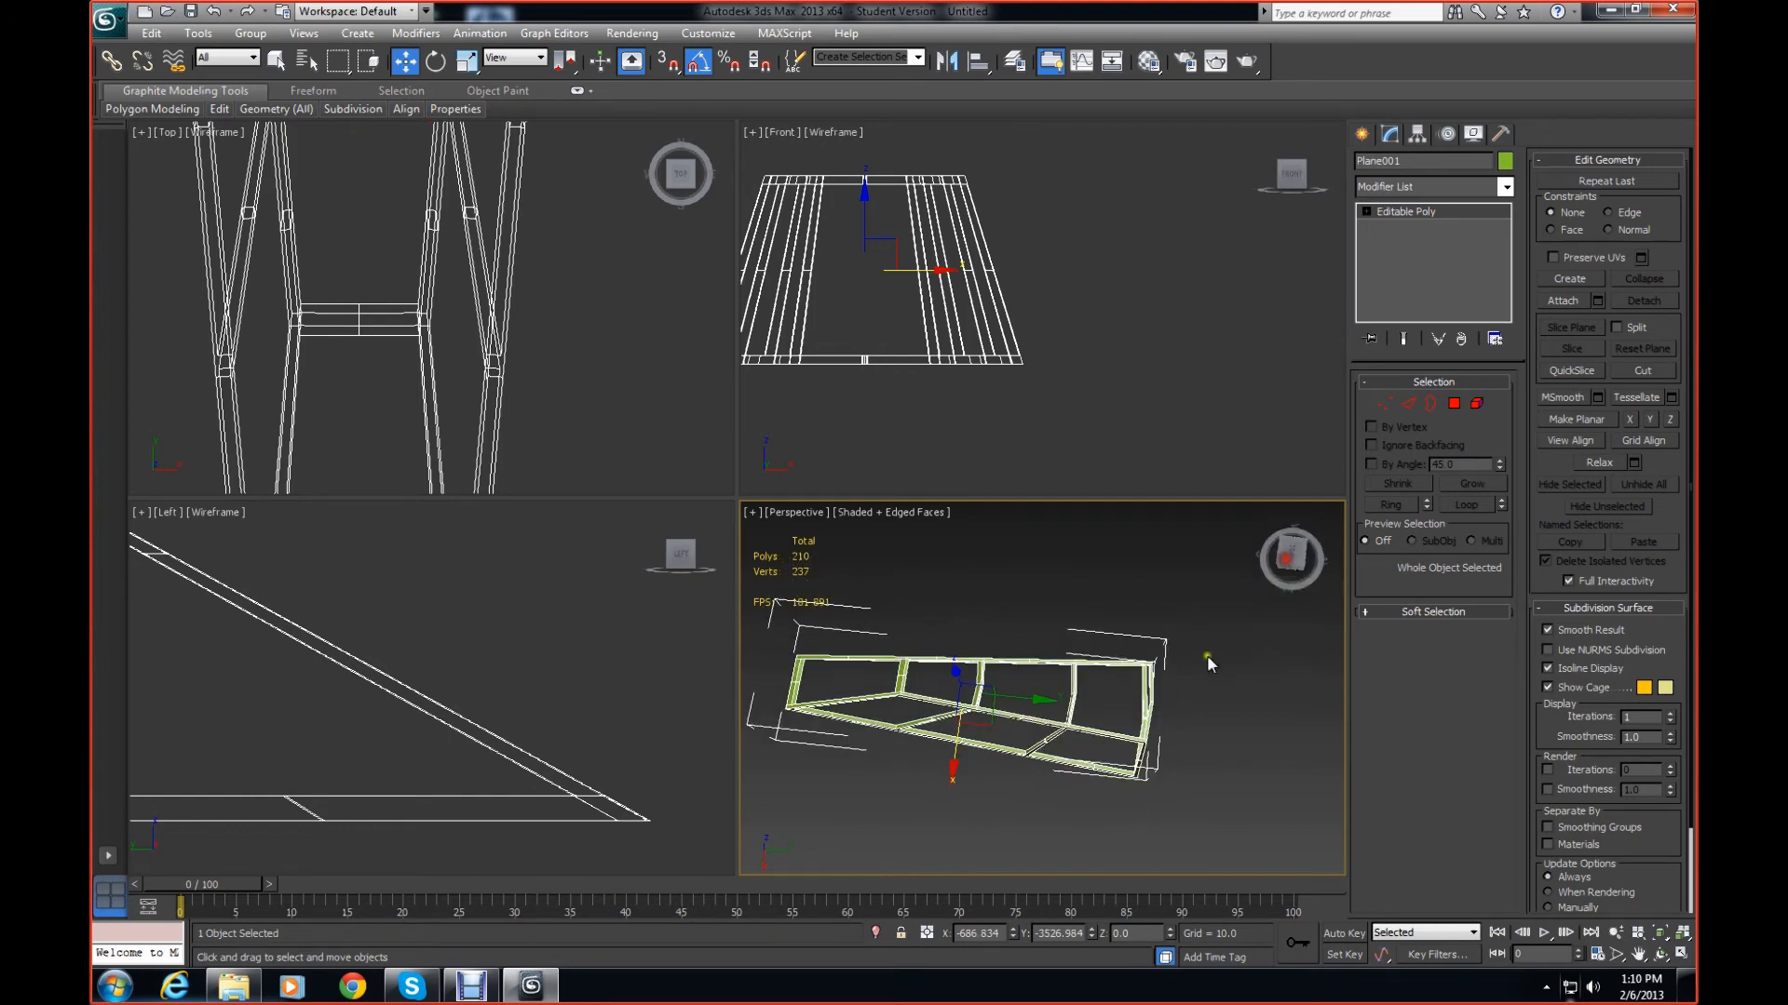
# Create a sphere centred between the side rails near the wide end of the frame in the top view
pyautogui.click(1362, 133)
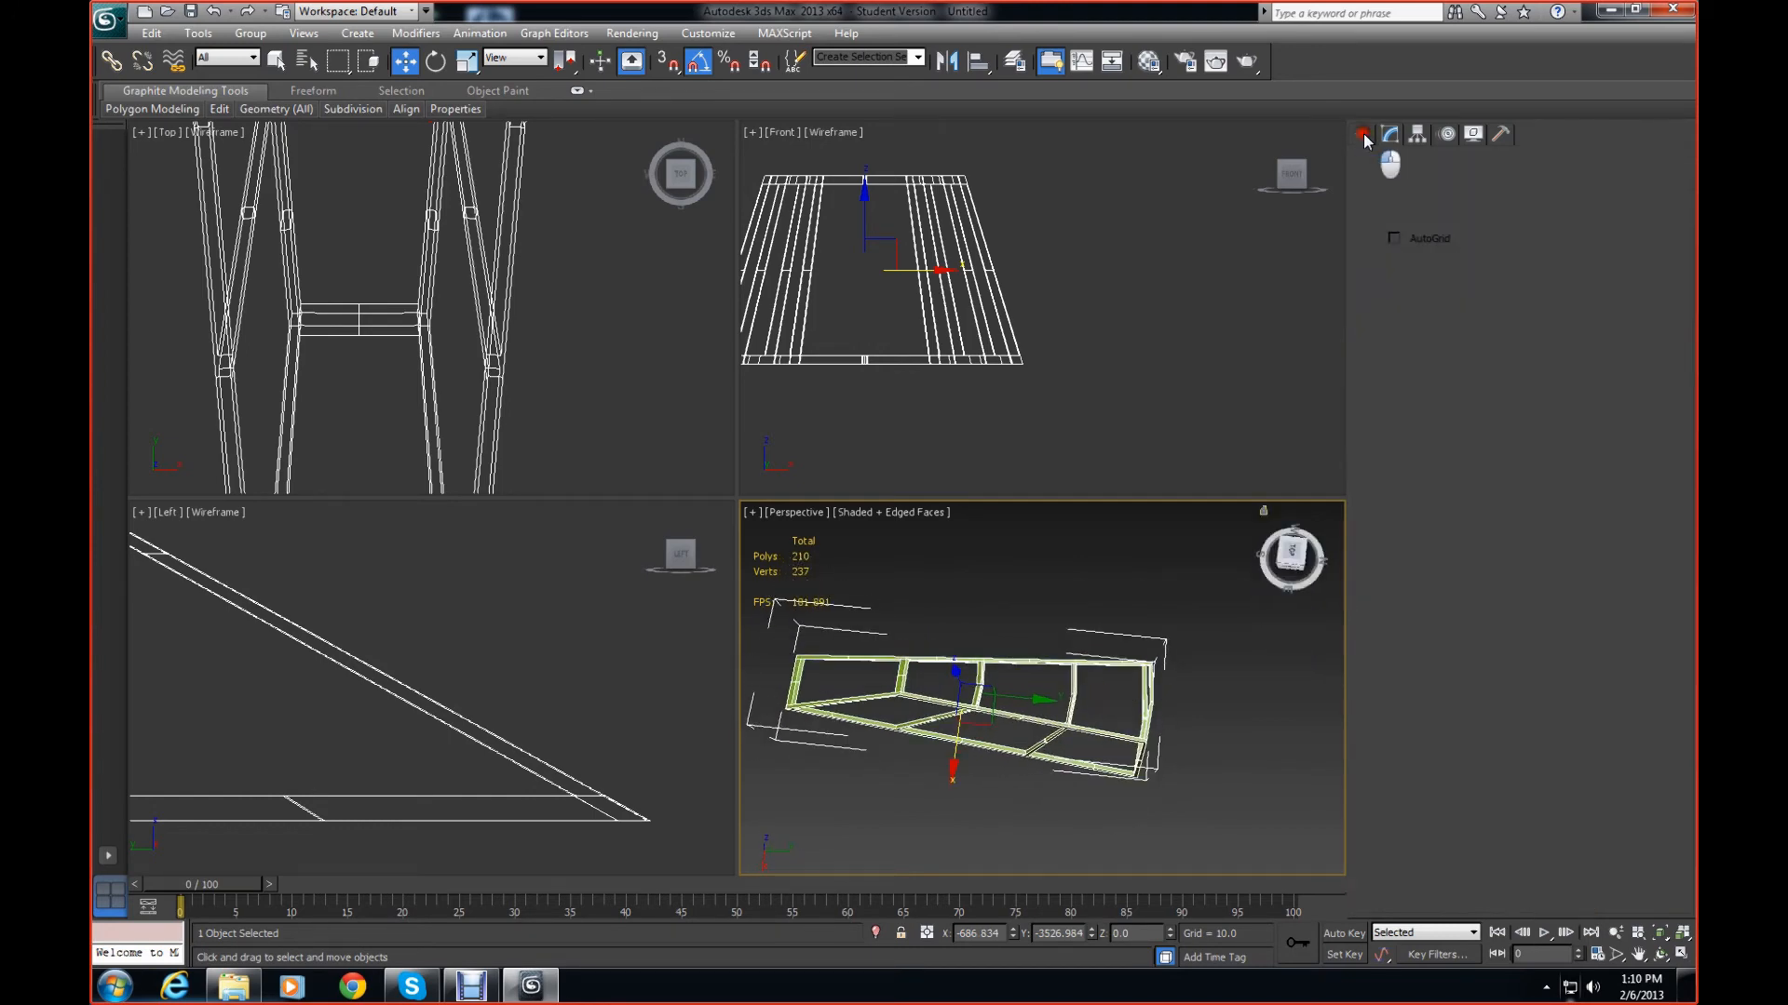
pyautogui.click(1401, 277)
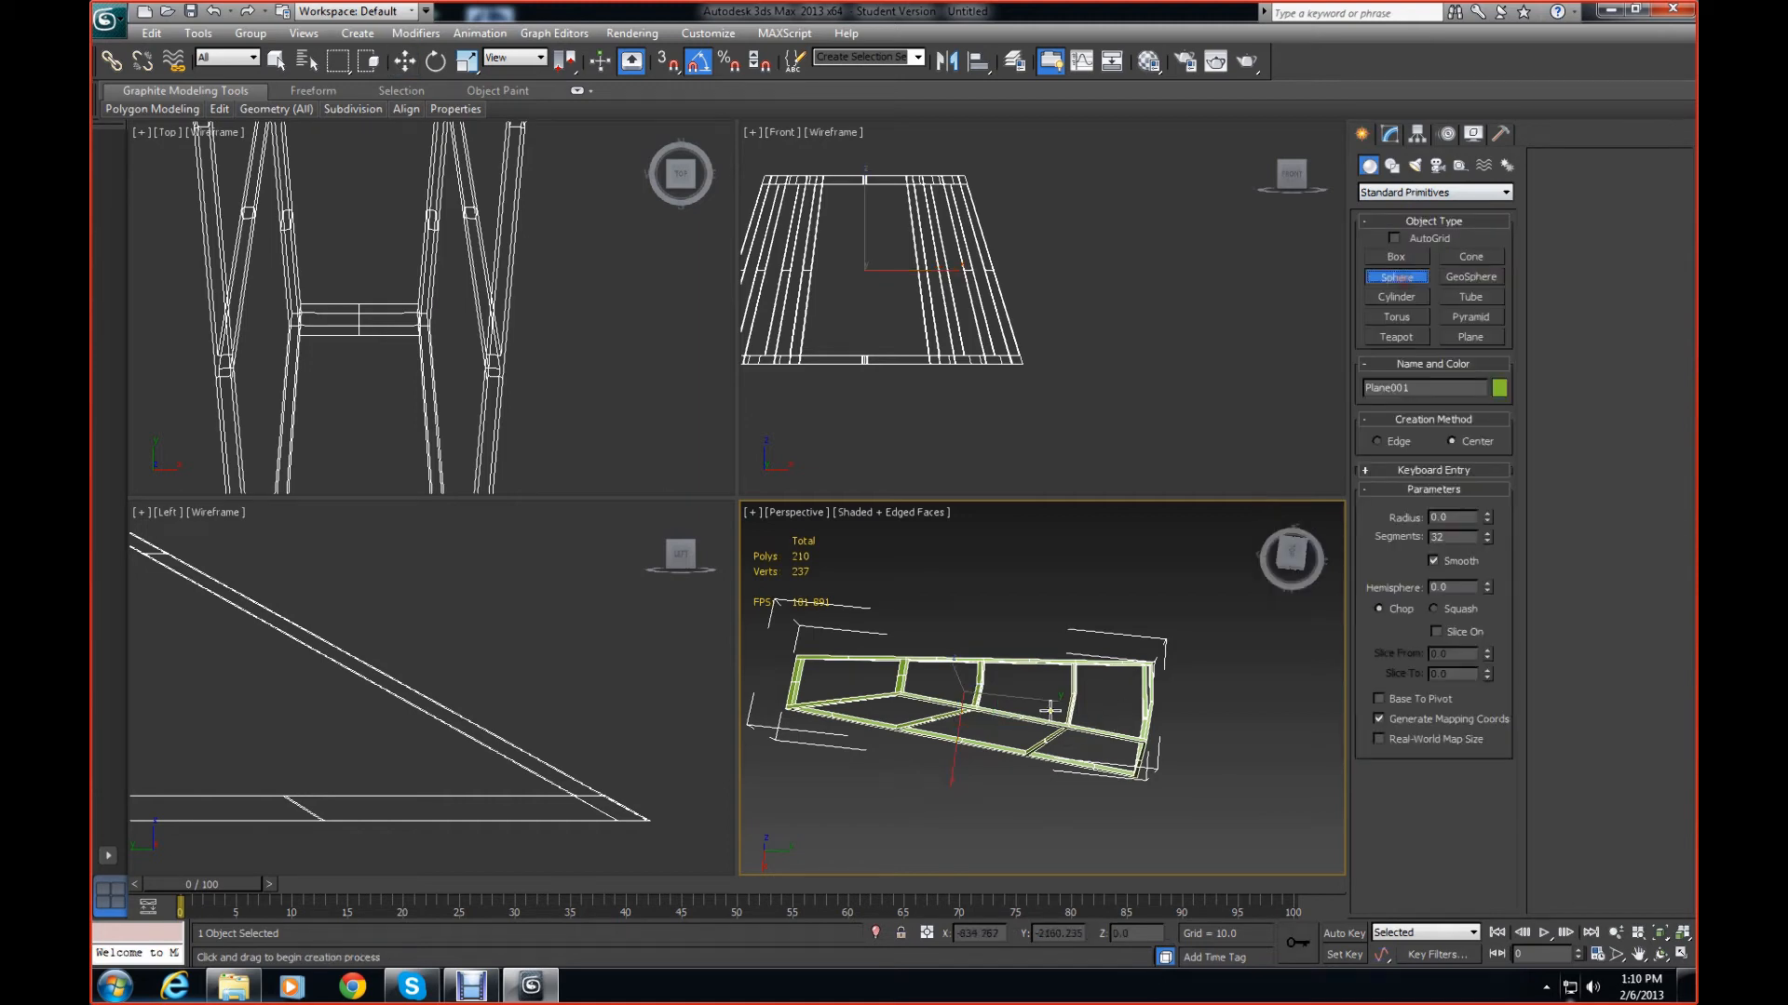
pyautogui.scroll(-5, 631, 344)
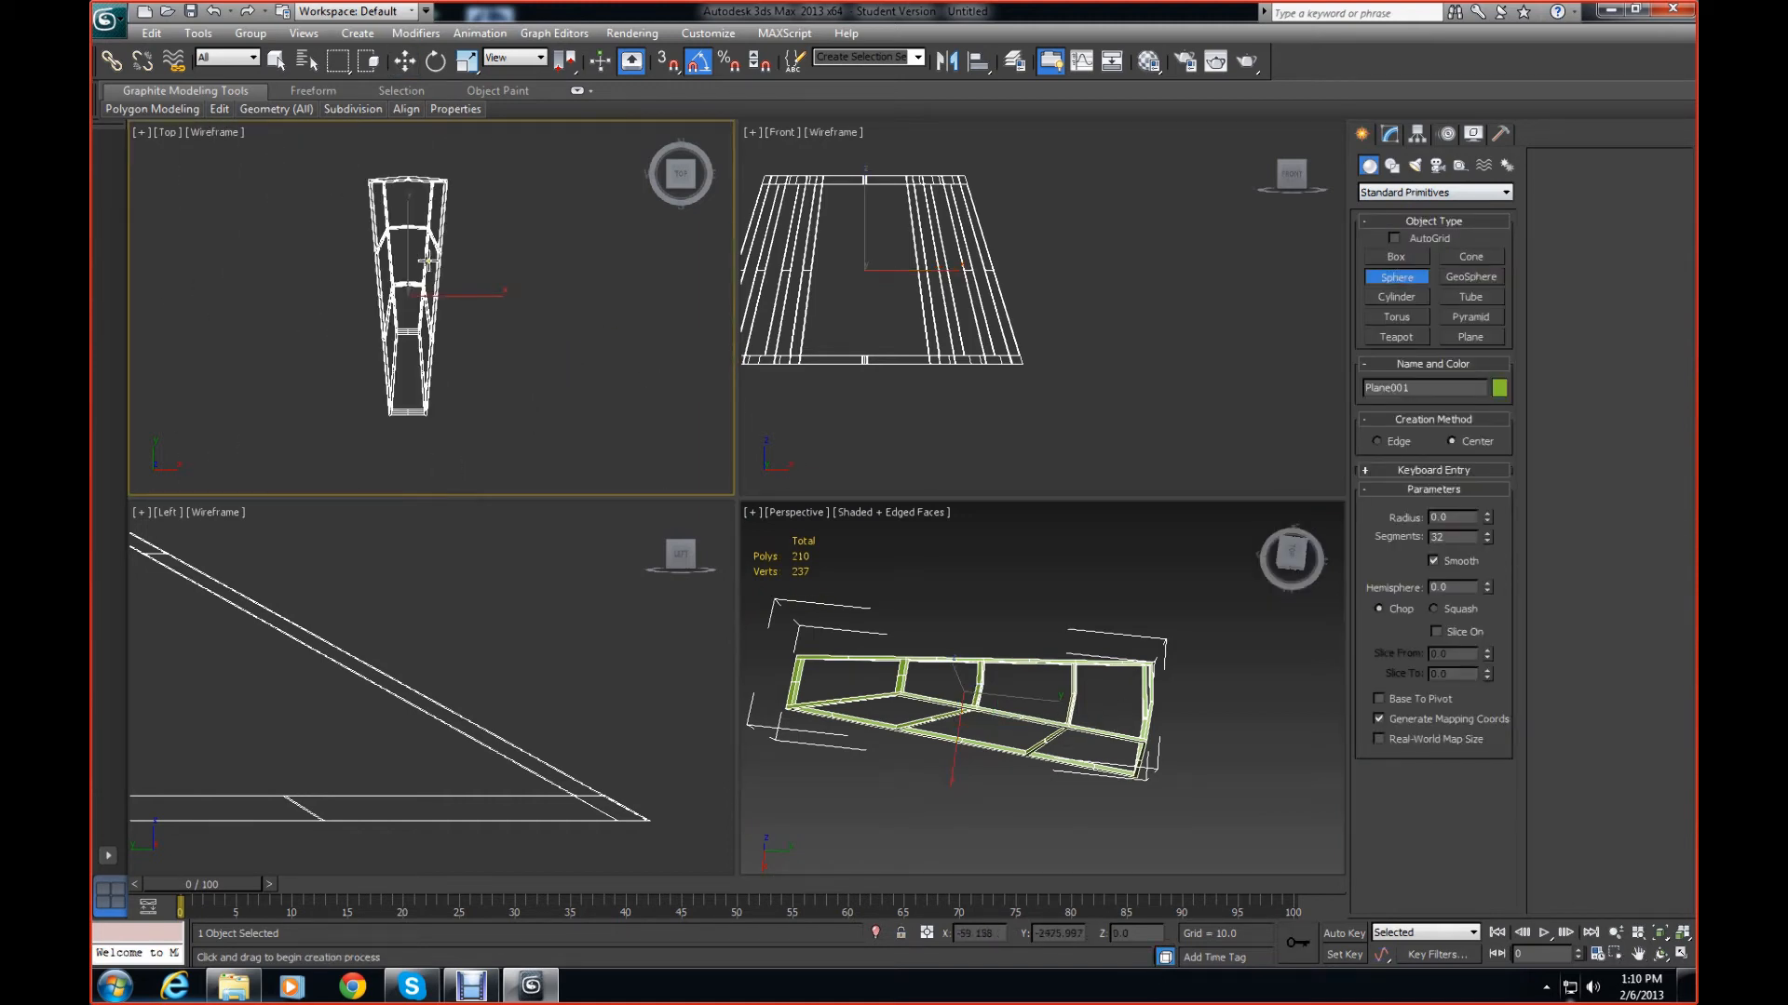
pyautogui.moveTo(399, 202); pyautogui.dragTo(471, 207)
pyautogui.press('w')
# Move the sphere along Y toward the narrow end, to about Y -1377, beside the first diagonal brace
pyautogui.moveTo(1300, 662); pyautogui.dragTo(1199, 677, button='middle')
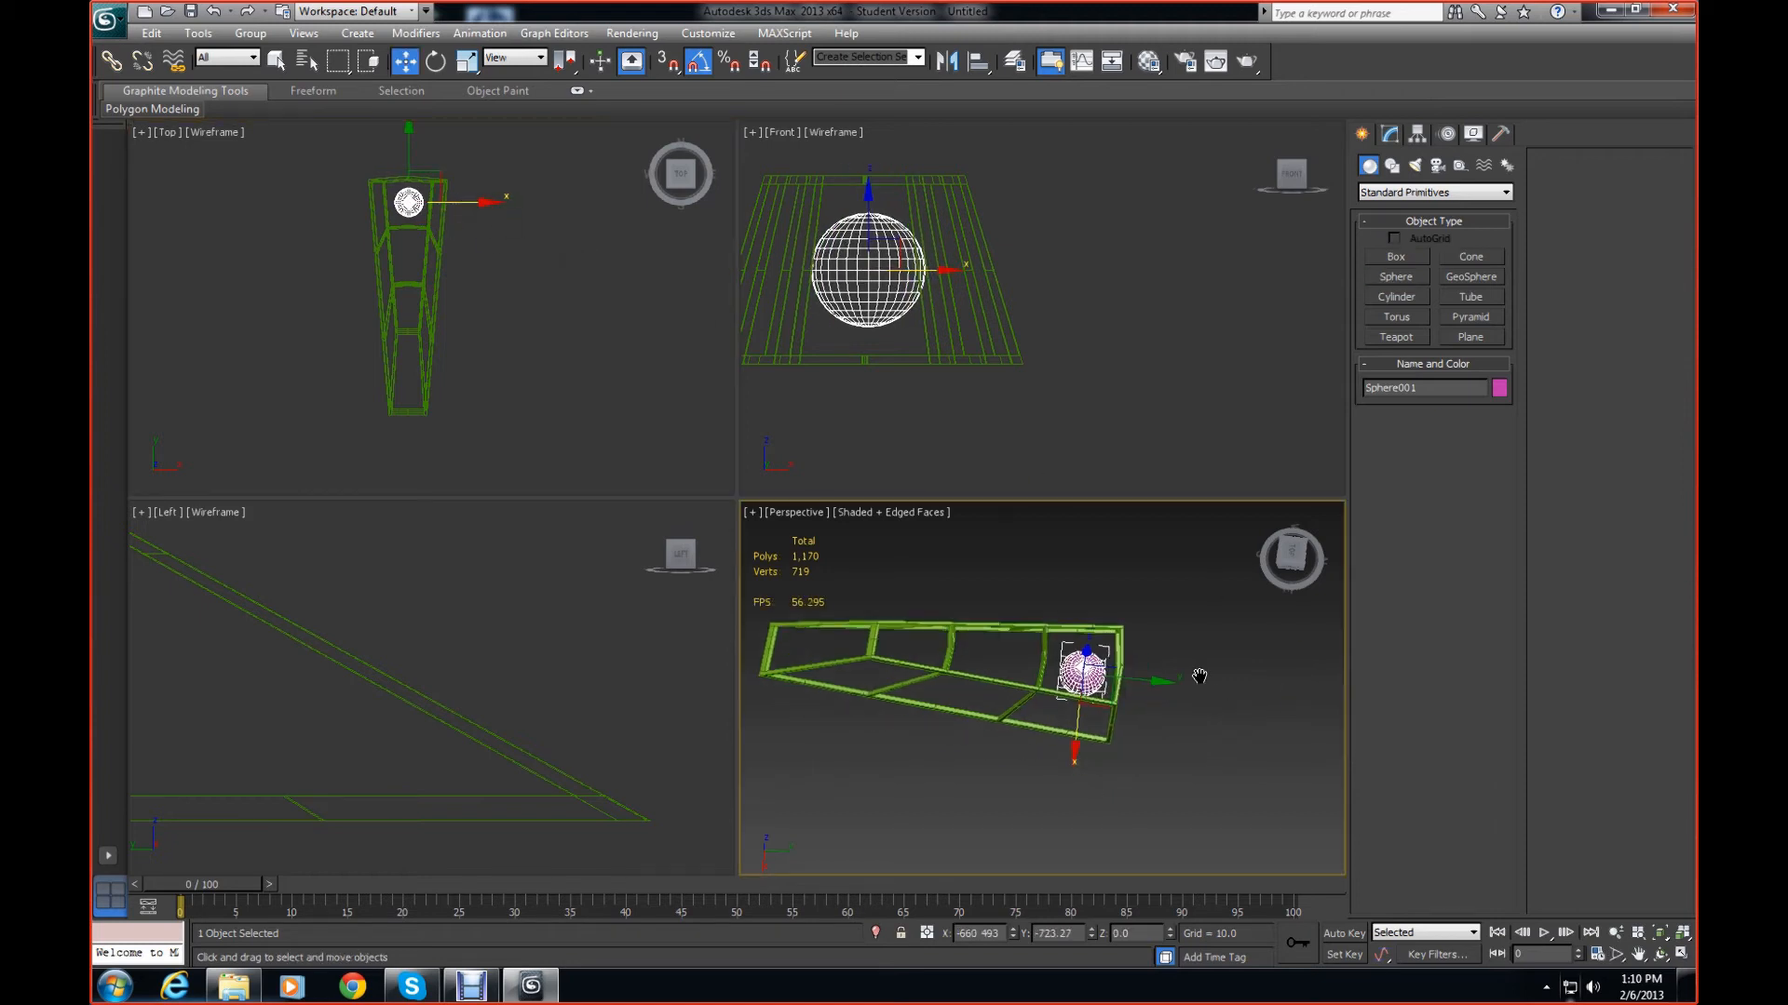
pyautogui.rightClick(1312, 579)
pyautogui.click(1289, 563)
pyautogui.moveTo(1287, 562); pyautogui.dragTo(1264, 507)
pyautogui.moveTo(1156, 666); pyautogui.dragTo(1147, 667)
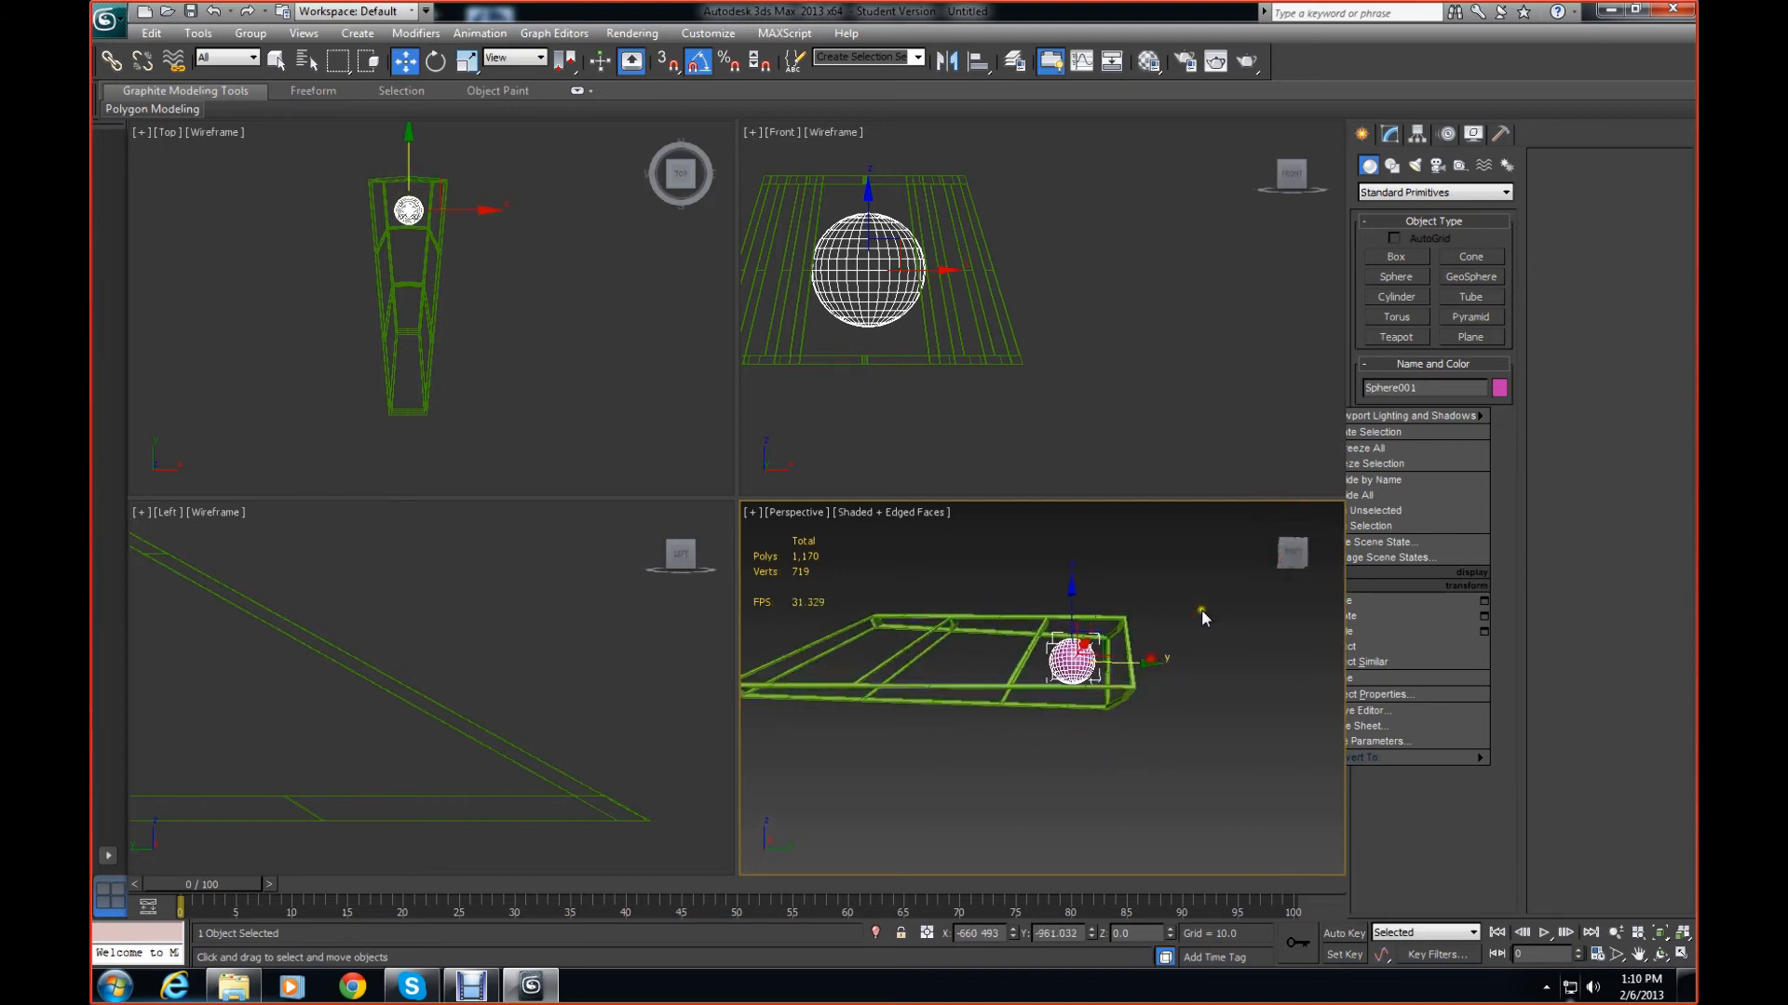
pyautogui.moveTo(1291, 561); pyautogui.dragTo(1151, 665)
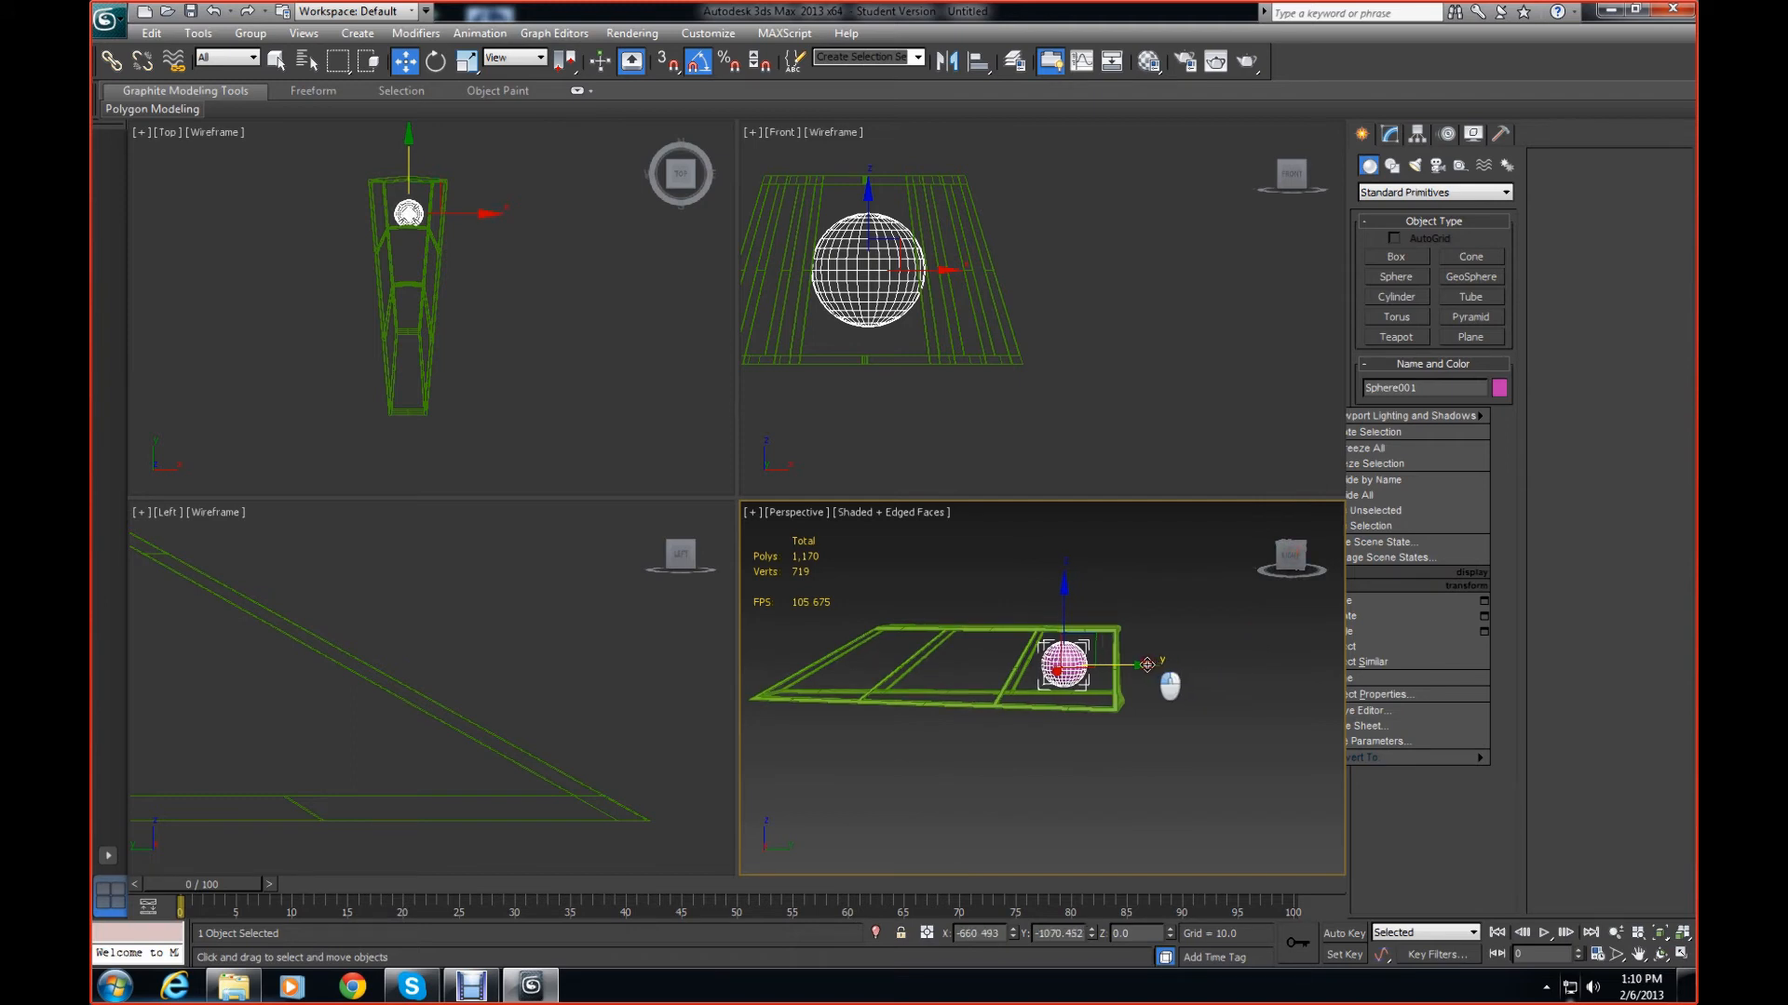
pyautogui.click(1147, 664)
pyautogui.click(1078, 667)
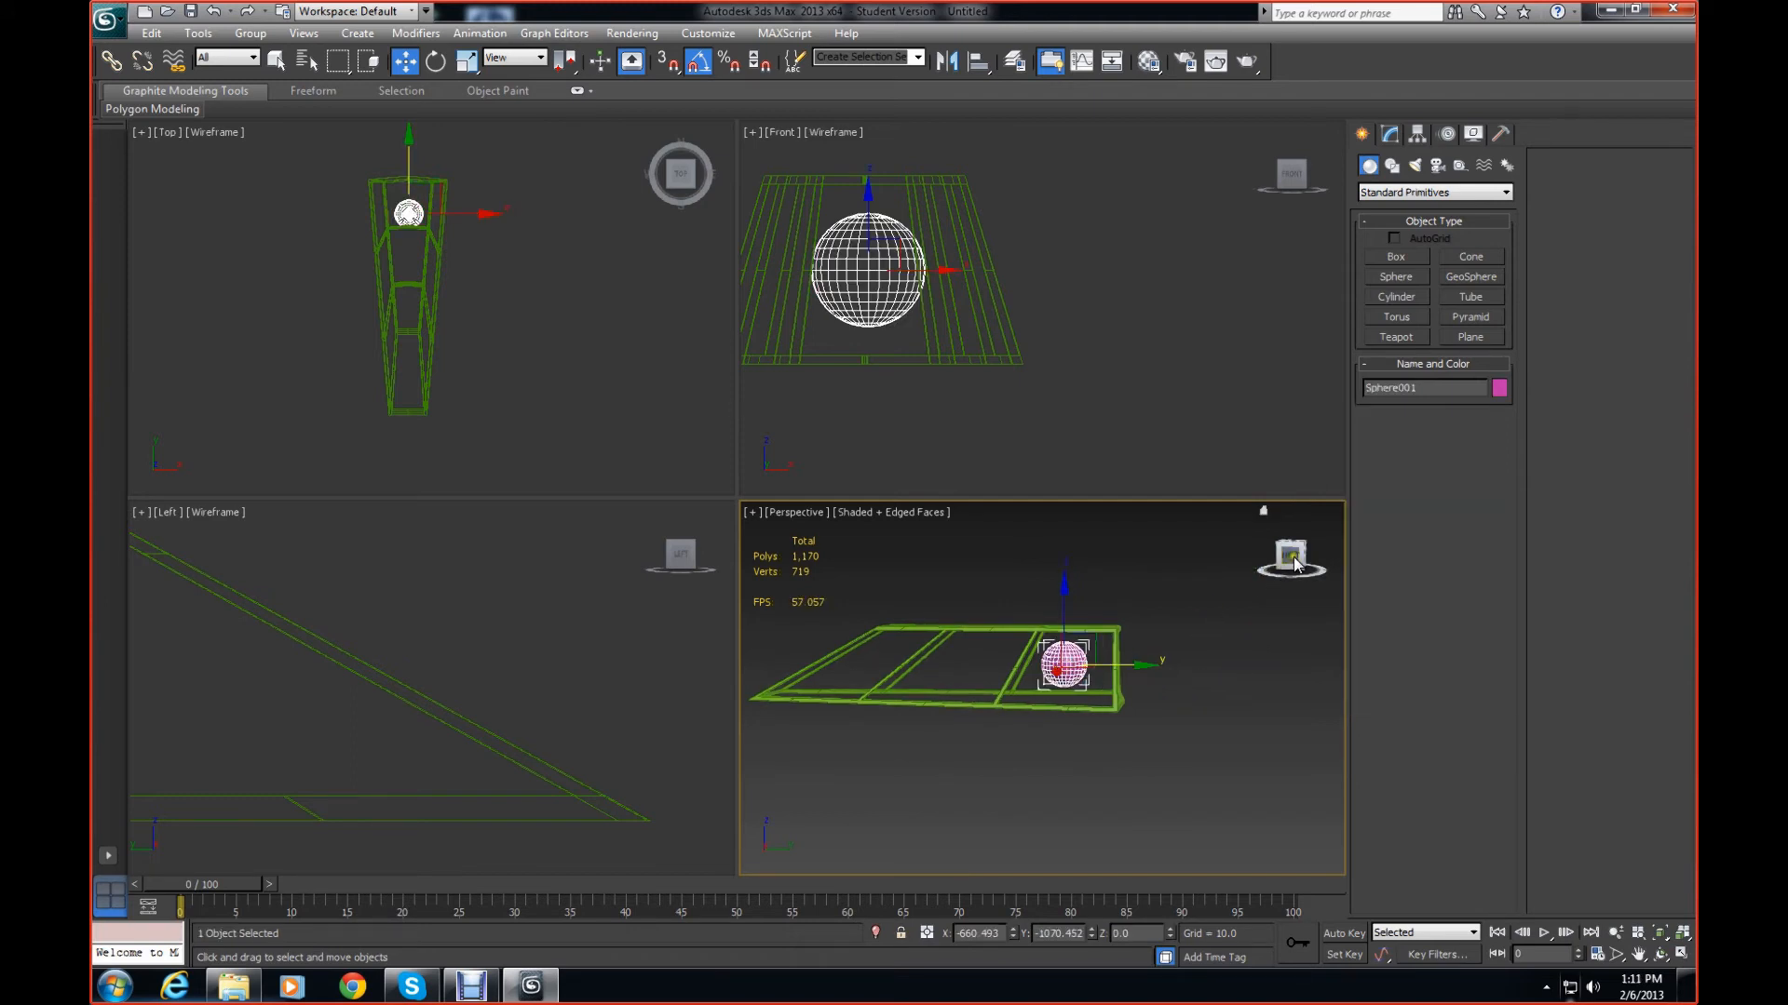
pyautogui.moveTo(1290, 563)
pyautogui.mouseDown()
pyautogui.moveTo(1313, 621)
pyautogui.moveTo(1292, 557)
pyautogui.mouseUp()
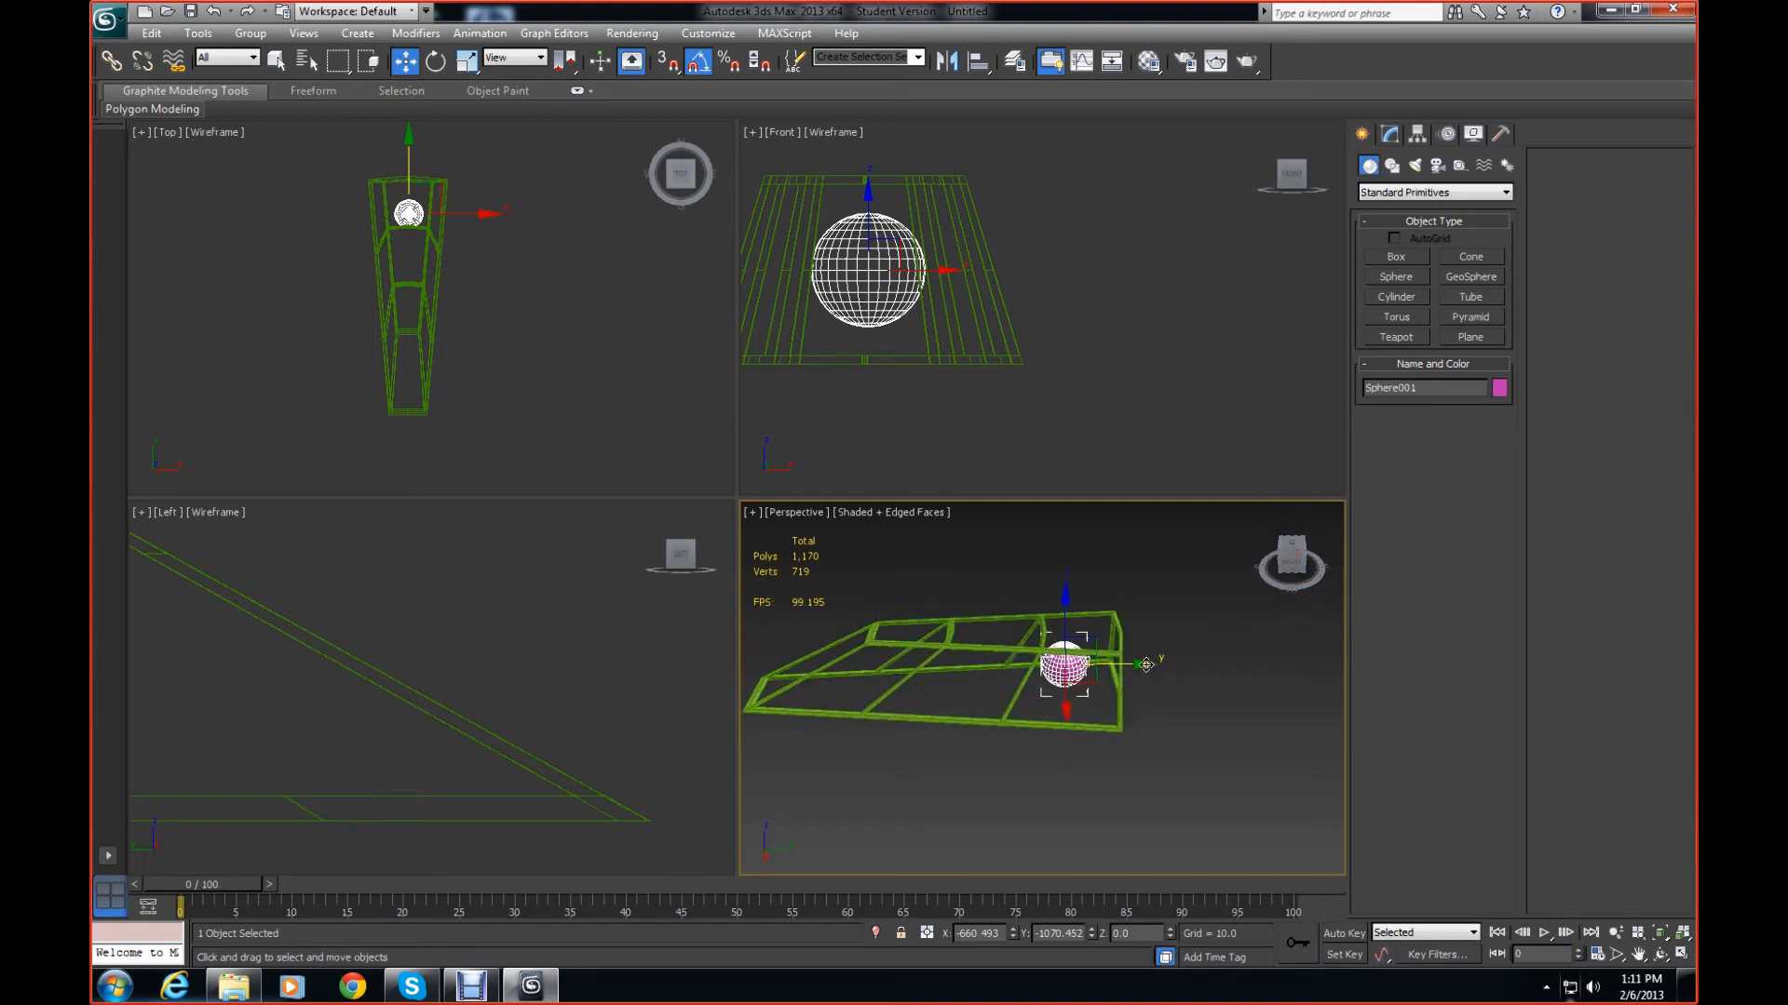
pyautogui.moveTo(1147, 664); pyautogui.dragTo(1153, 682)
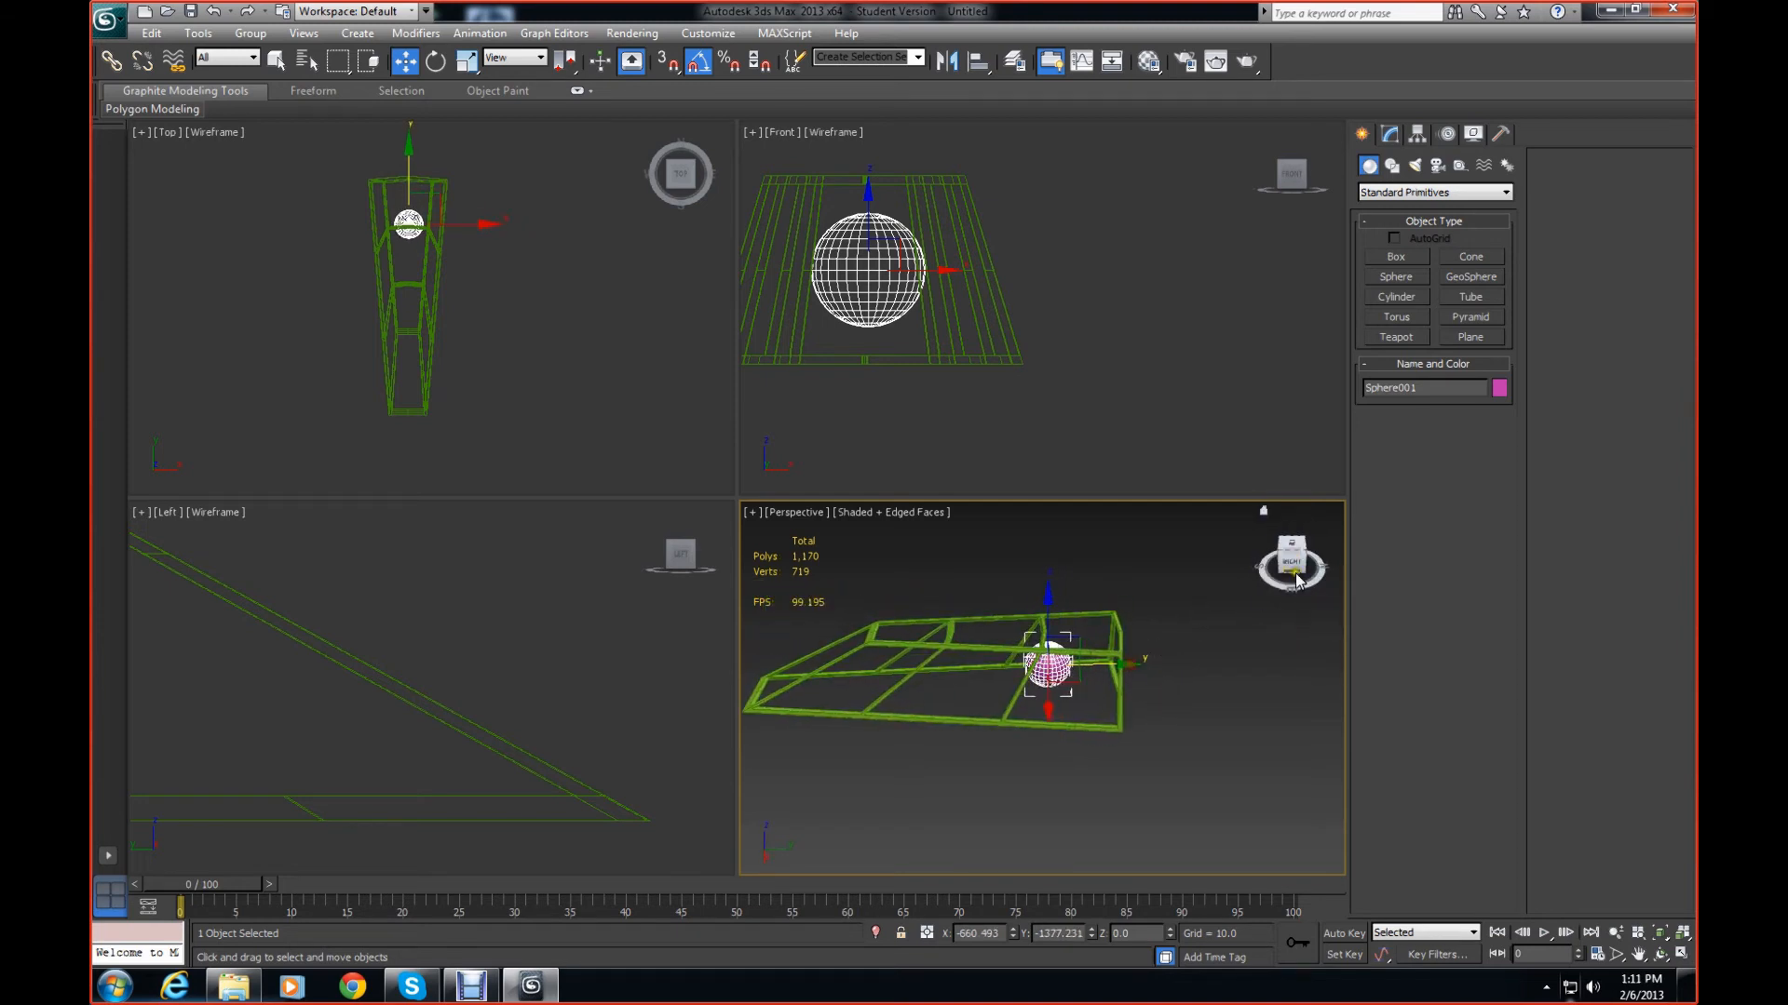
# Examine how the sphere fits inside the frame in the left view and from the frame's end in perspective
pyautogui.moveTo(1299, 579)
pyautogui.mouseDown()
pyautogui.moveTo(1154, 546)
pyautogui.moveTo(1116, 564)
pyautogui.moveTo(1333, 547)
pyautogui.moveTo(1295, 562)
pyautogui.mouseUp()
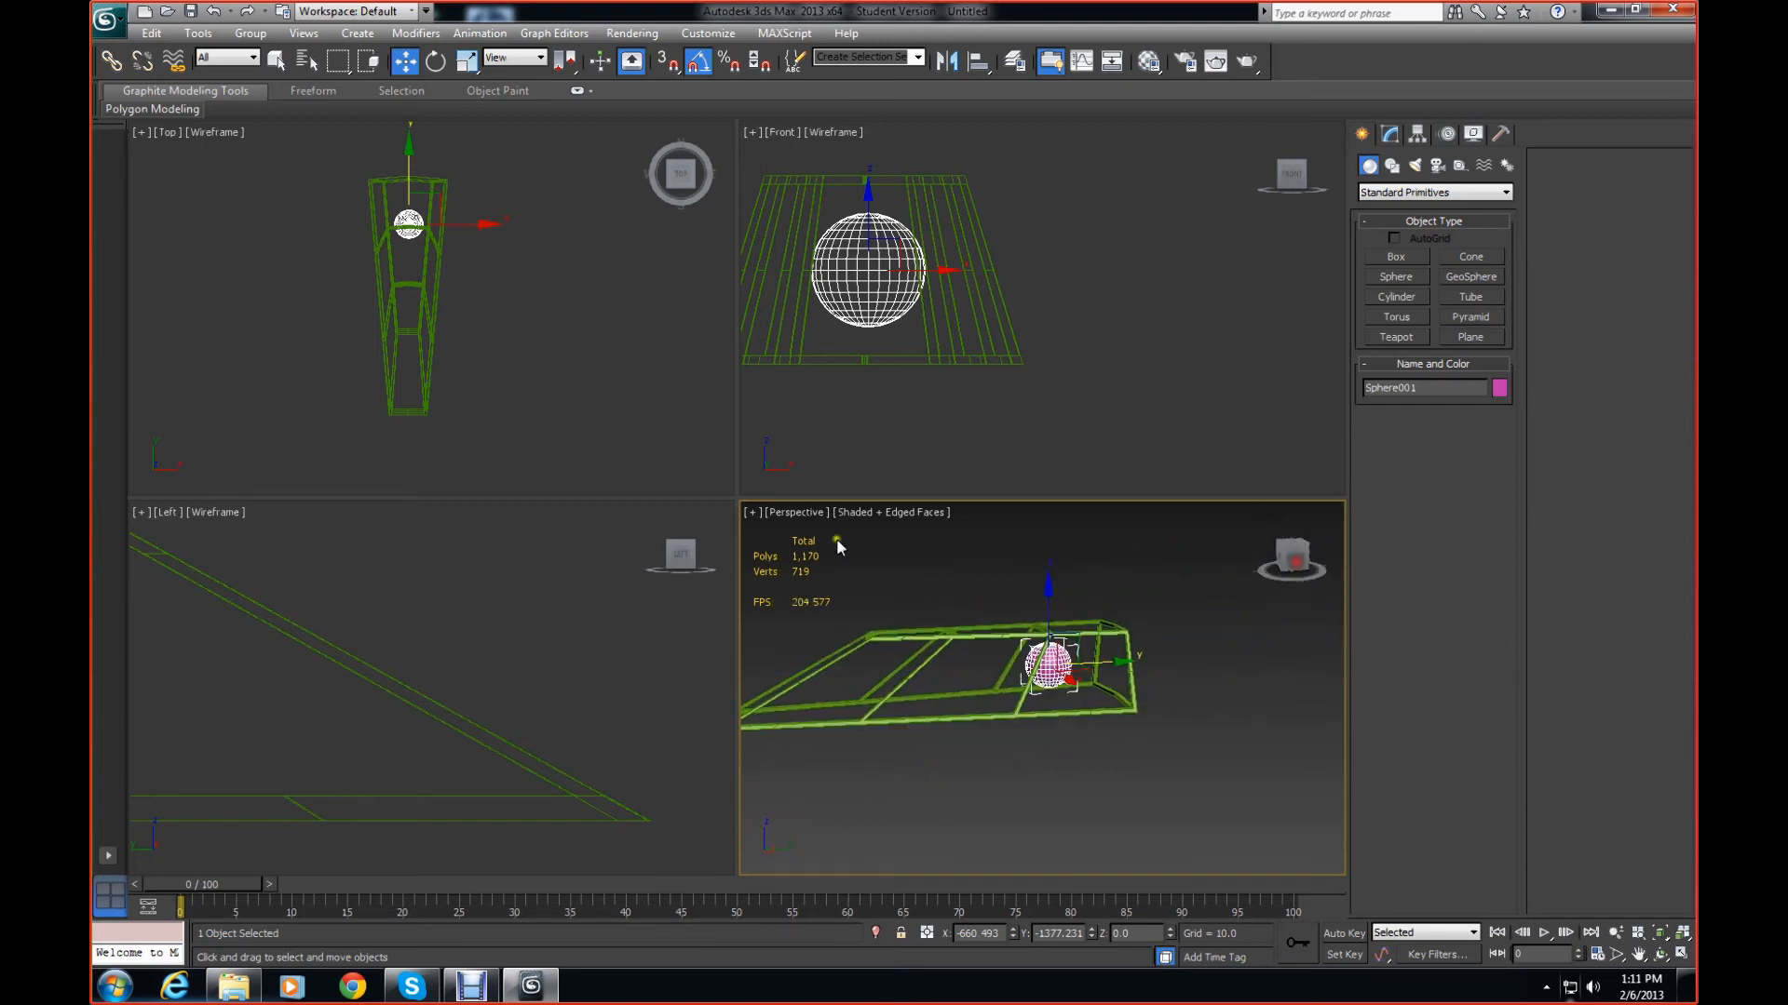
pyautogui.moveTo(429, 616); pyautogui.dragTo(704, 607, button='middle')
pyautogui.scroll(-3, 703, 607)
pyautogui.moveTo(346, 635); pyautogui.dragTo(599, 656, button='middle')
pyautogui.scroll(-1, 599, 656)
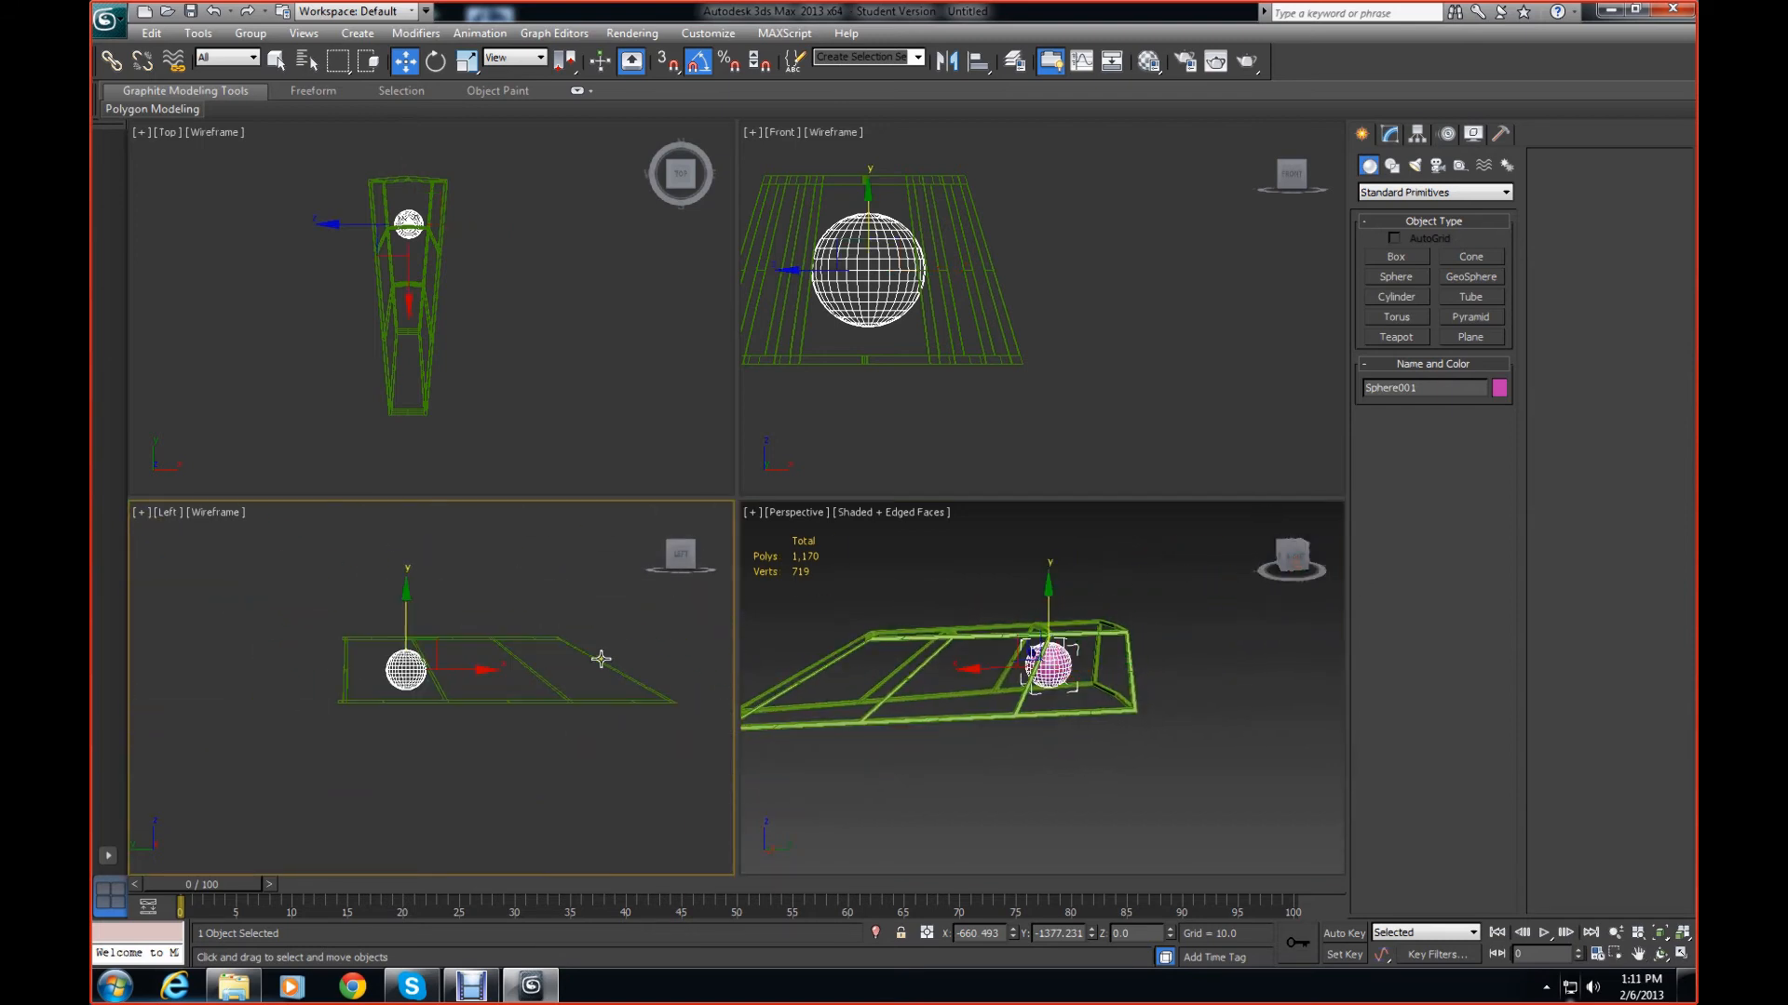
pyautogui.scroll(1, 599, 656)
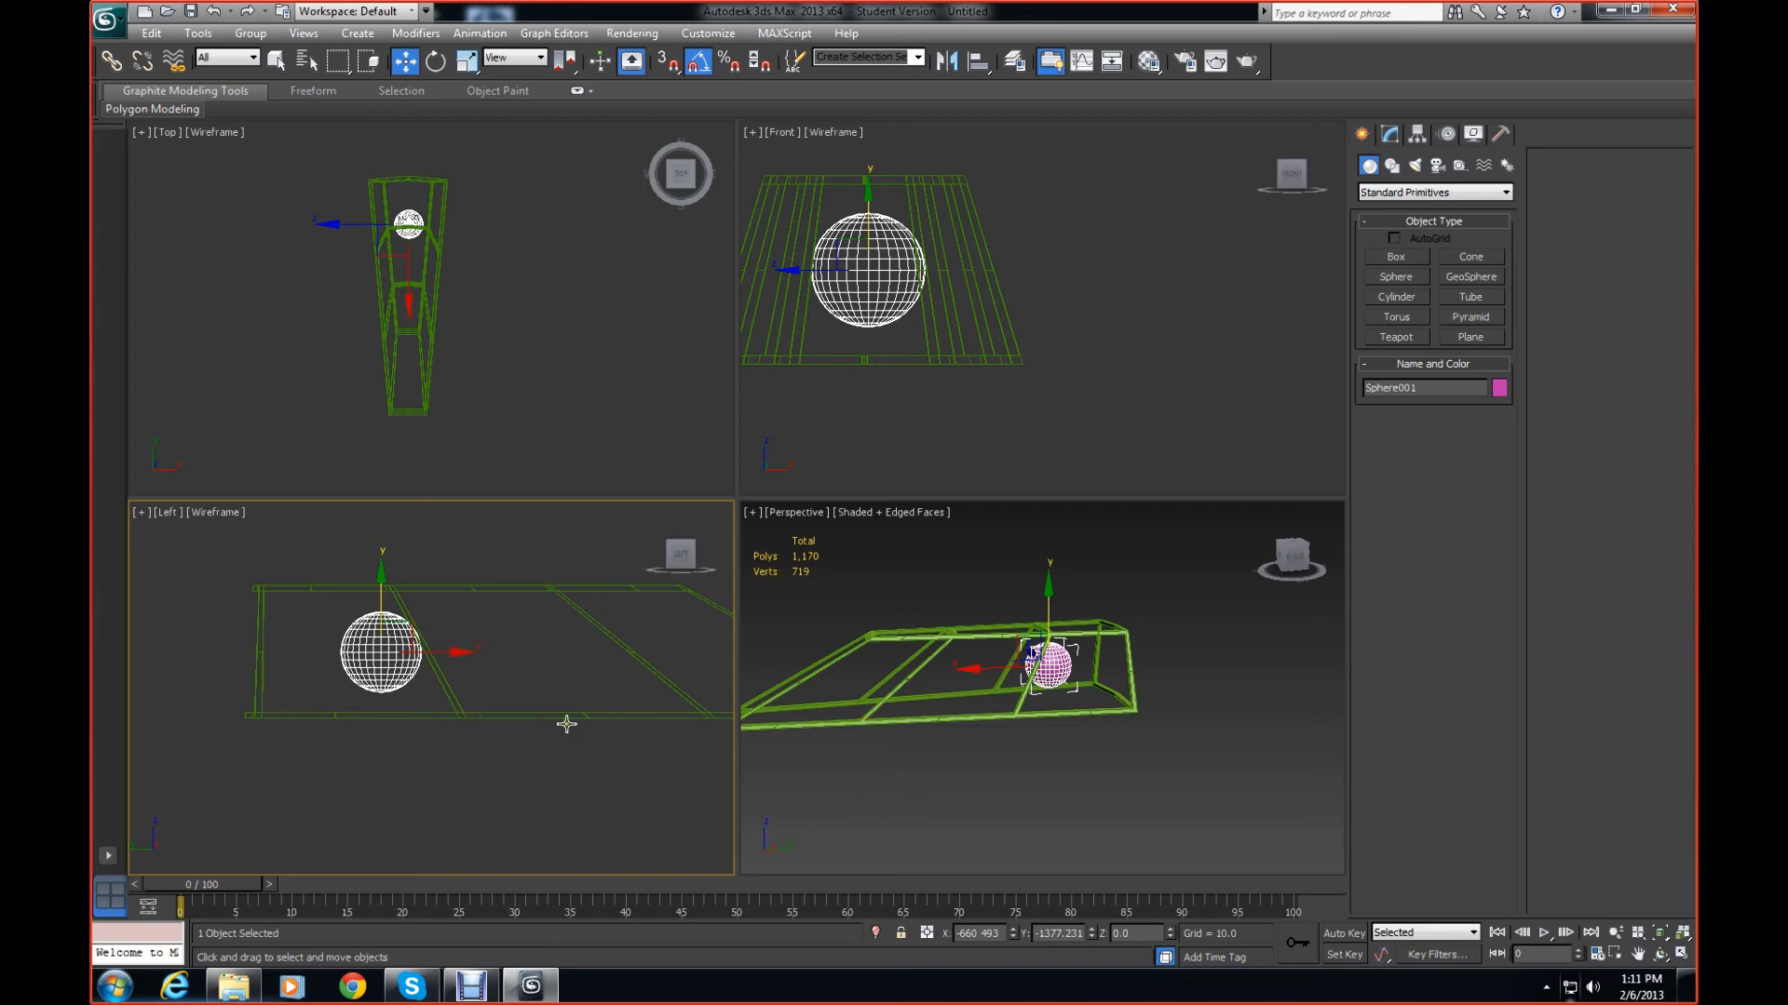
pyautogui.rightClick(1160, 572)
pyautogui.click(1237, 580)
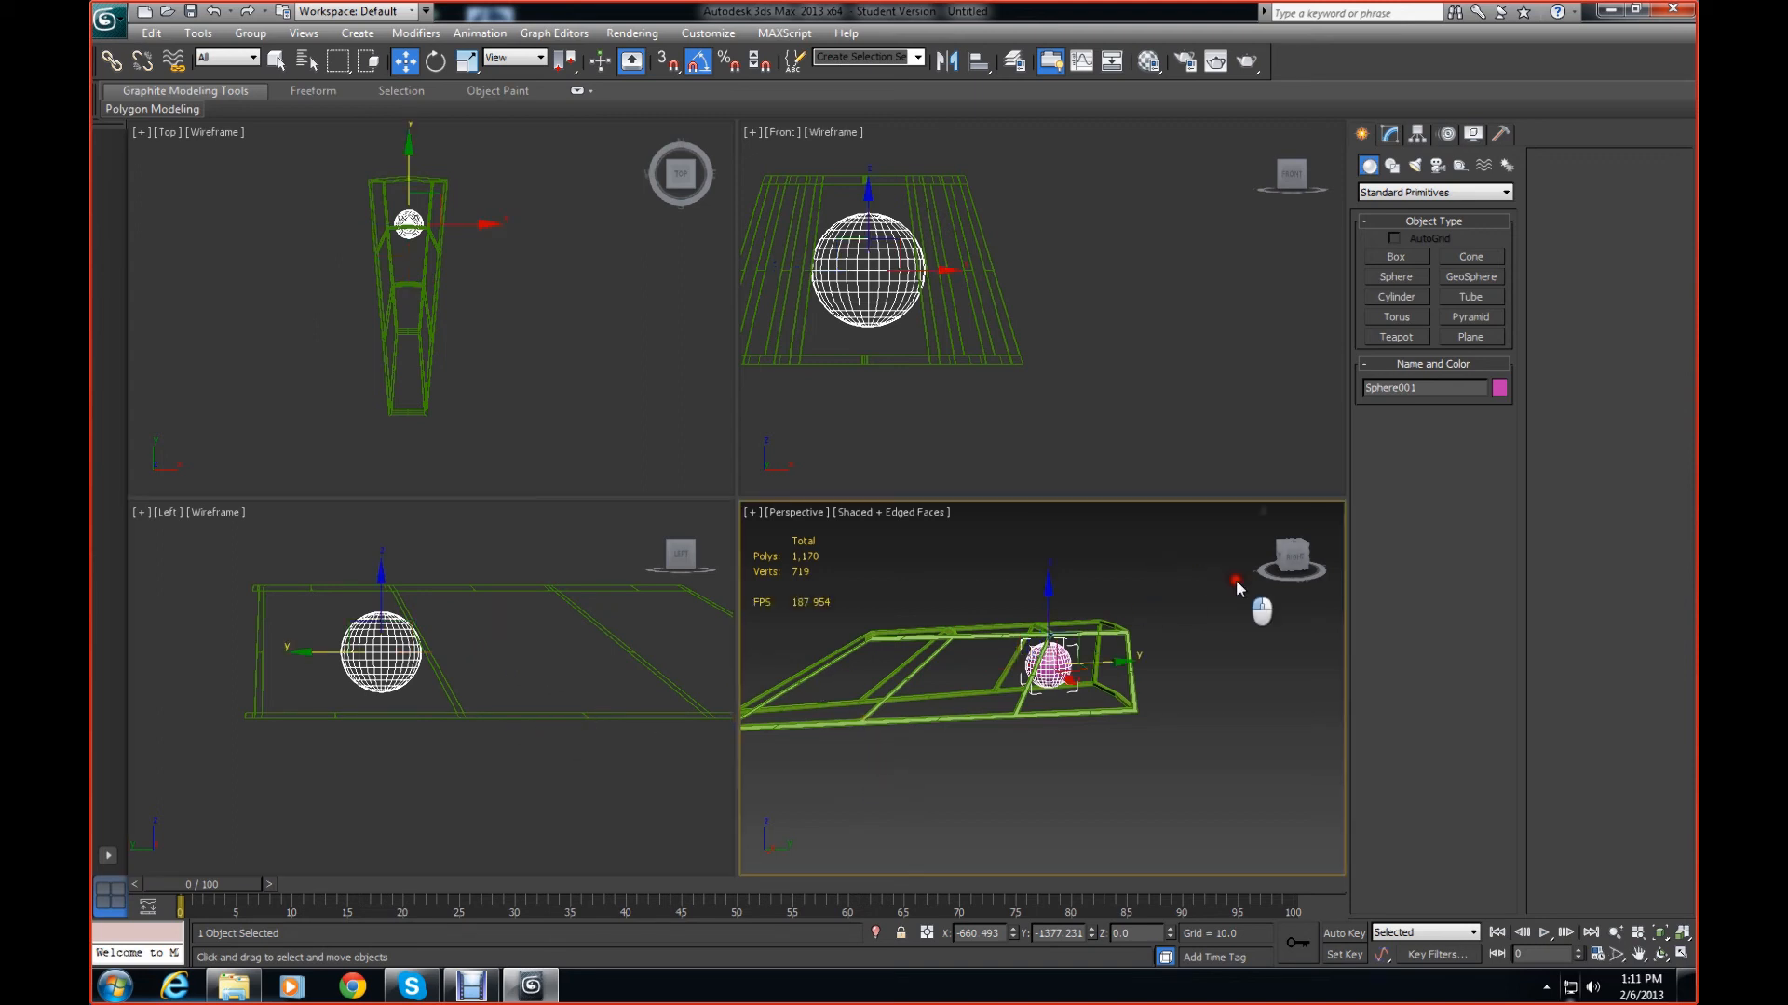
pyautogui.moveTo(1282, 560); pyautogui.dragTo(1248, 588)
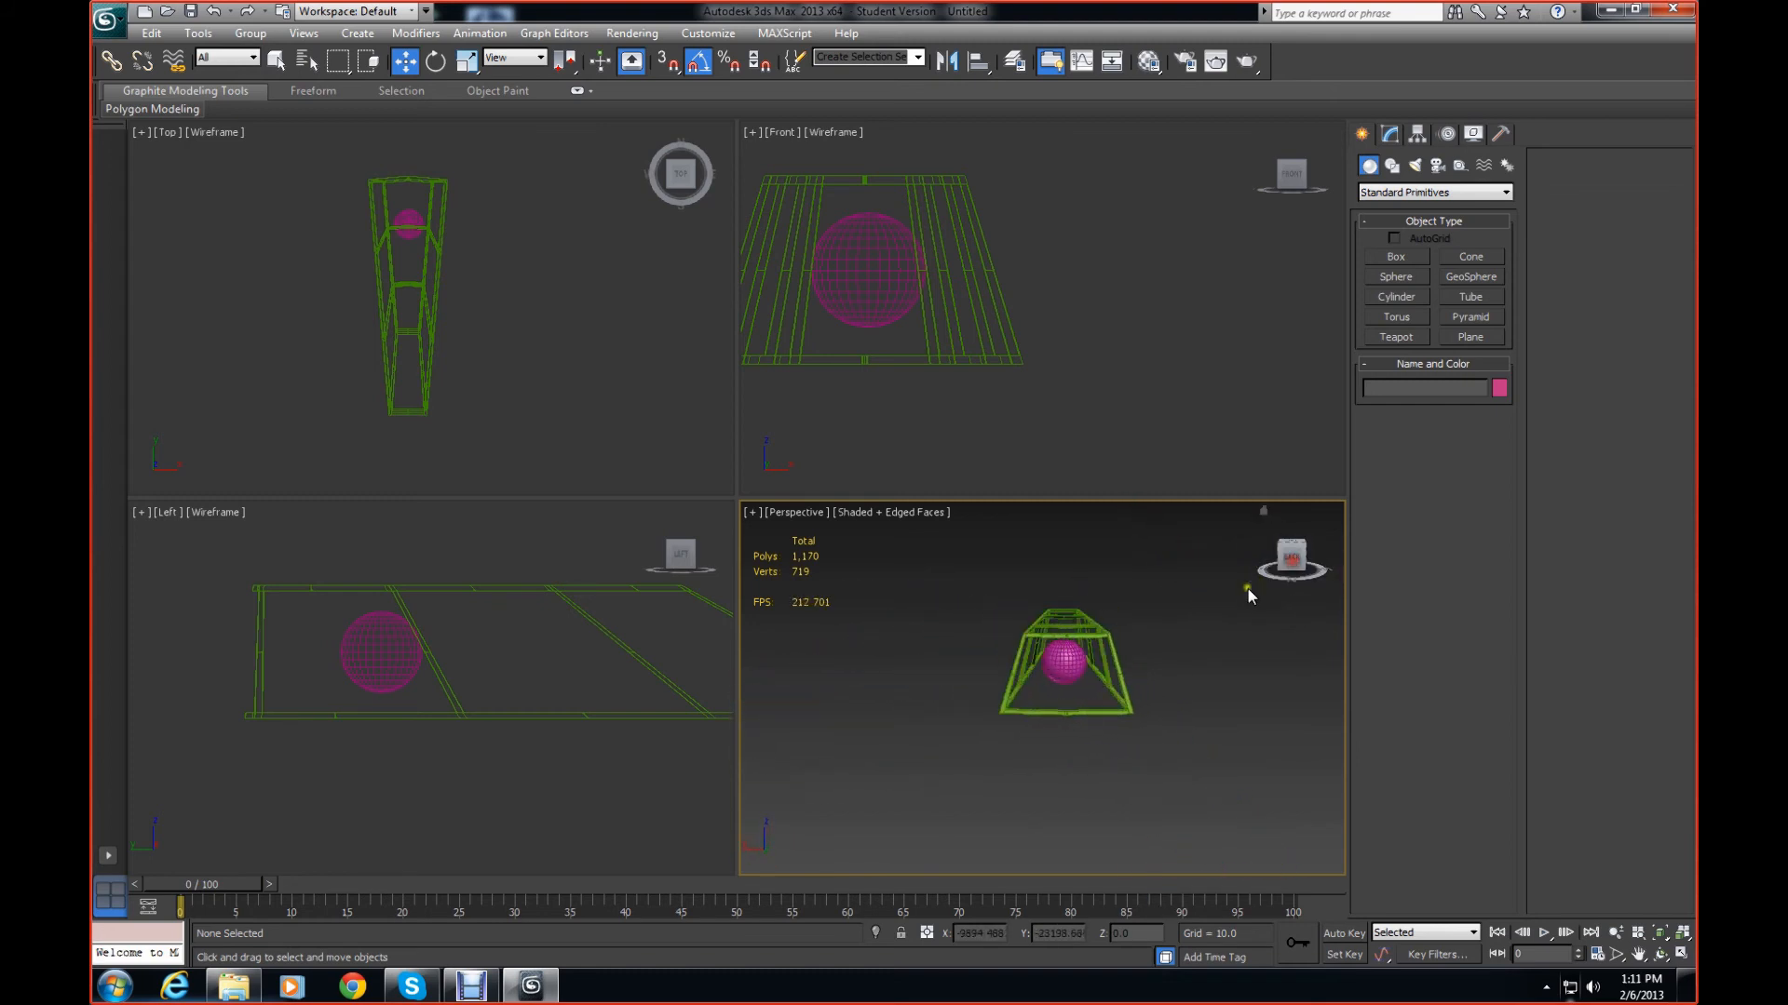
# Delete the sphere from inside the frame
pyautogui.scroll(5, 1248, 588)
pyautogui.moveTo(1247, 588); pyautogui.dragTo(1125, 634, button='middle')
pyautogui.scroll(8, 1125, 633)
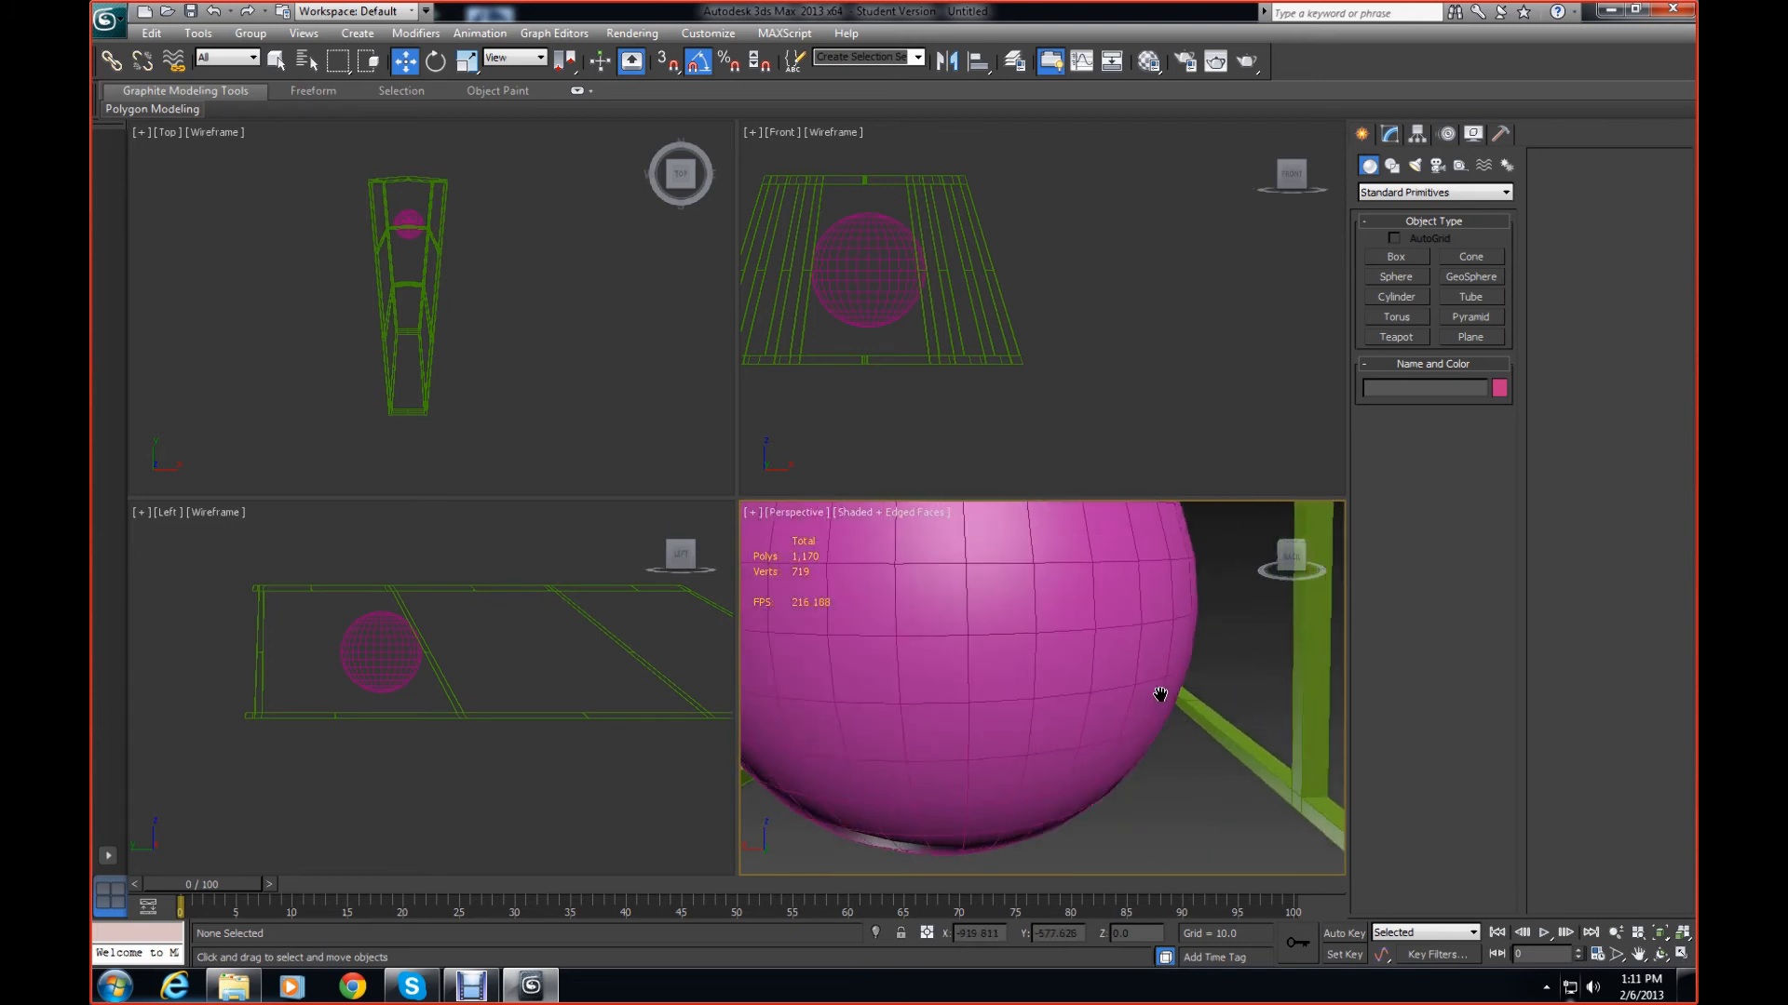
pyautogui.scroll(-3, 1200, 779)
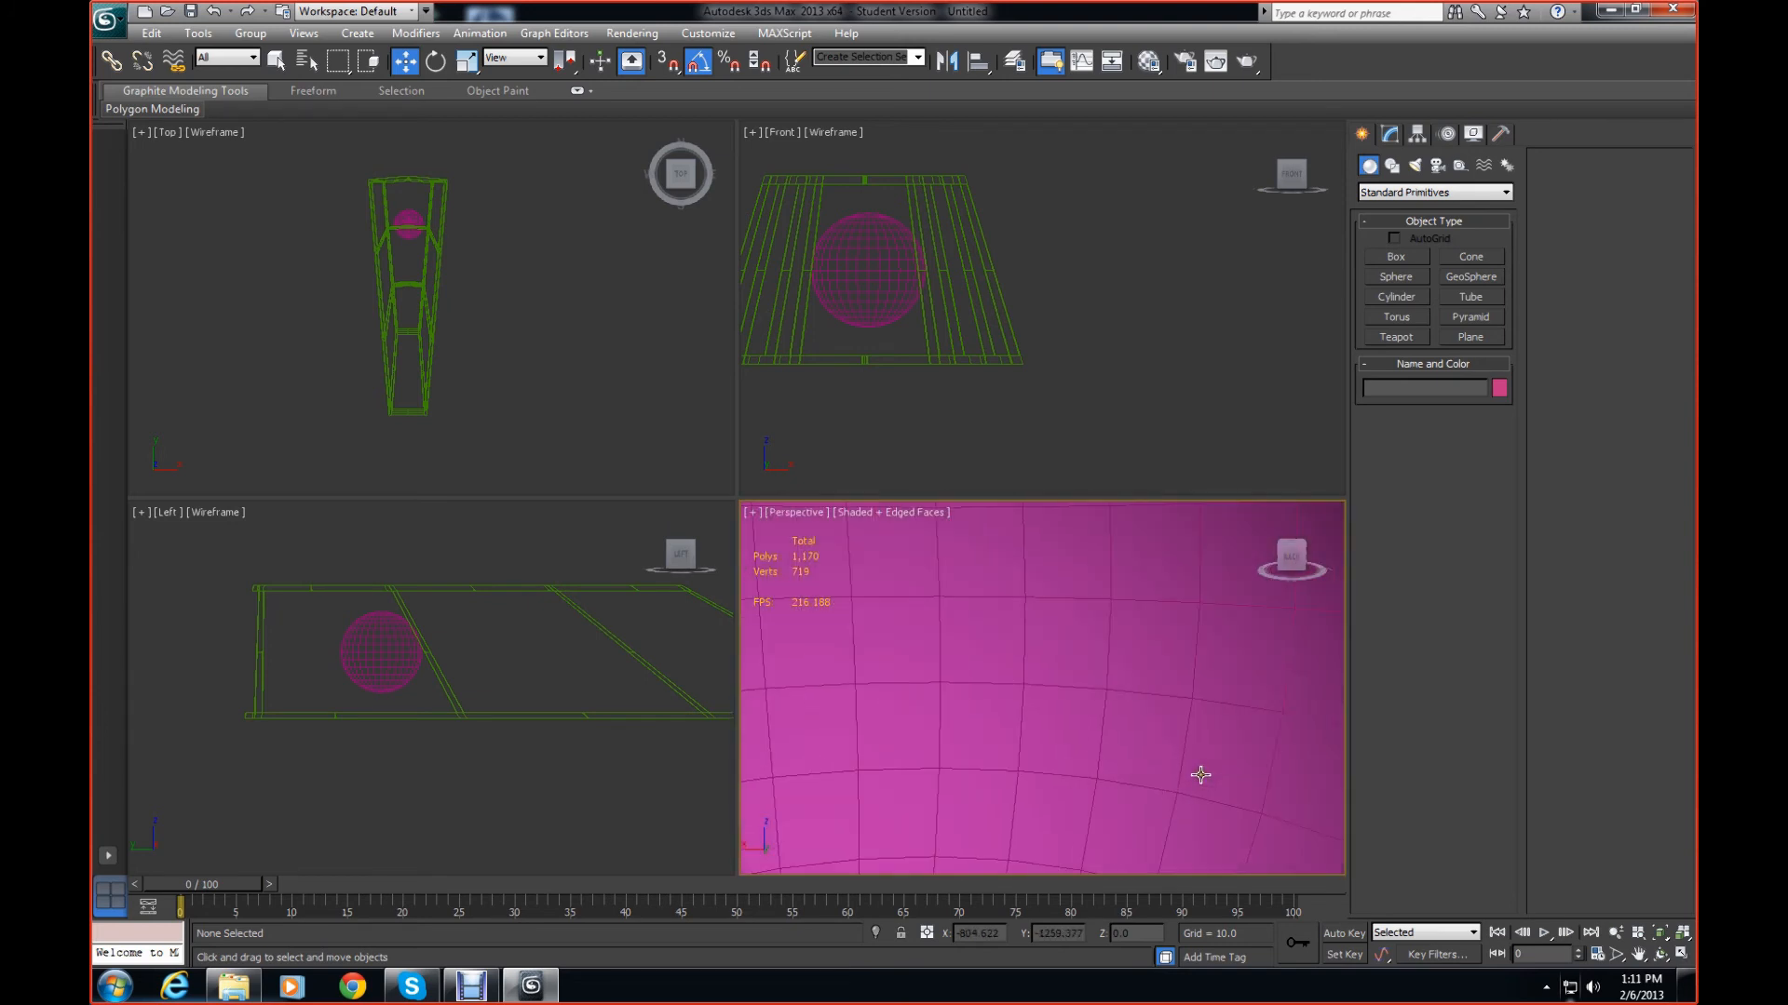
pyautogui.moveTo(1152, 670); pyautogui.dragTo(1326, 778, button='middle')
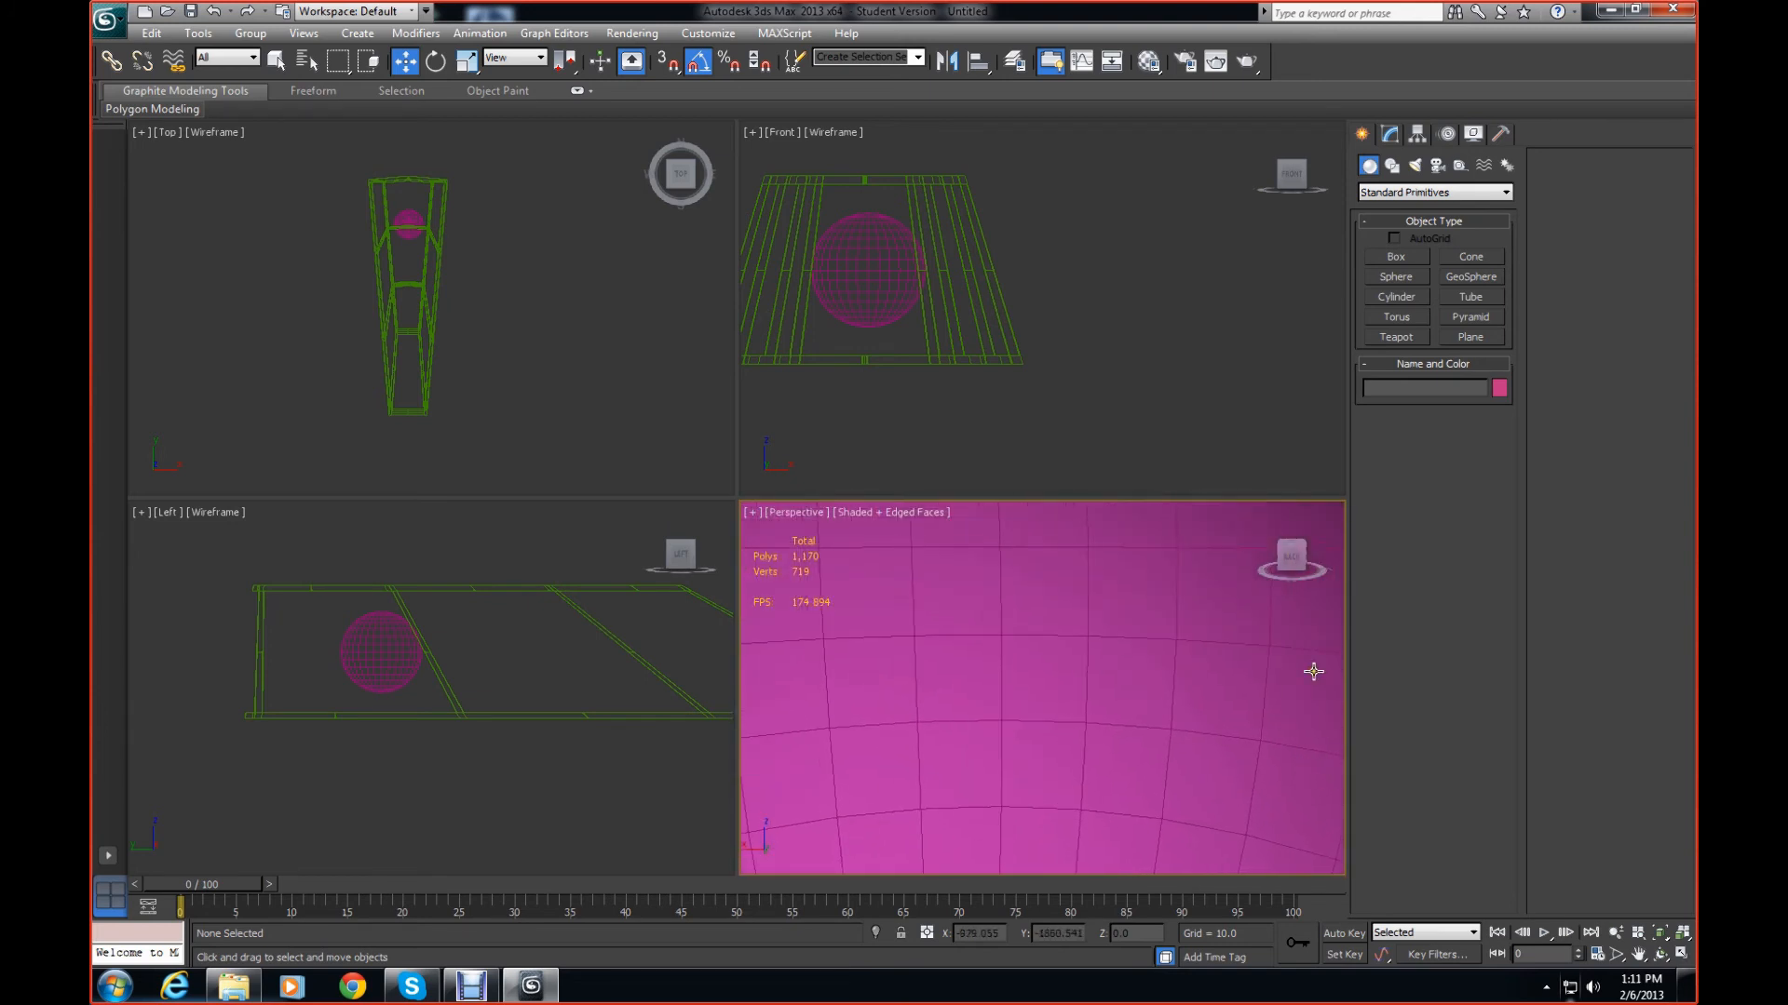
pyautogui.click(1167, 613)
pyautogui.press('Delete')
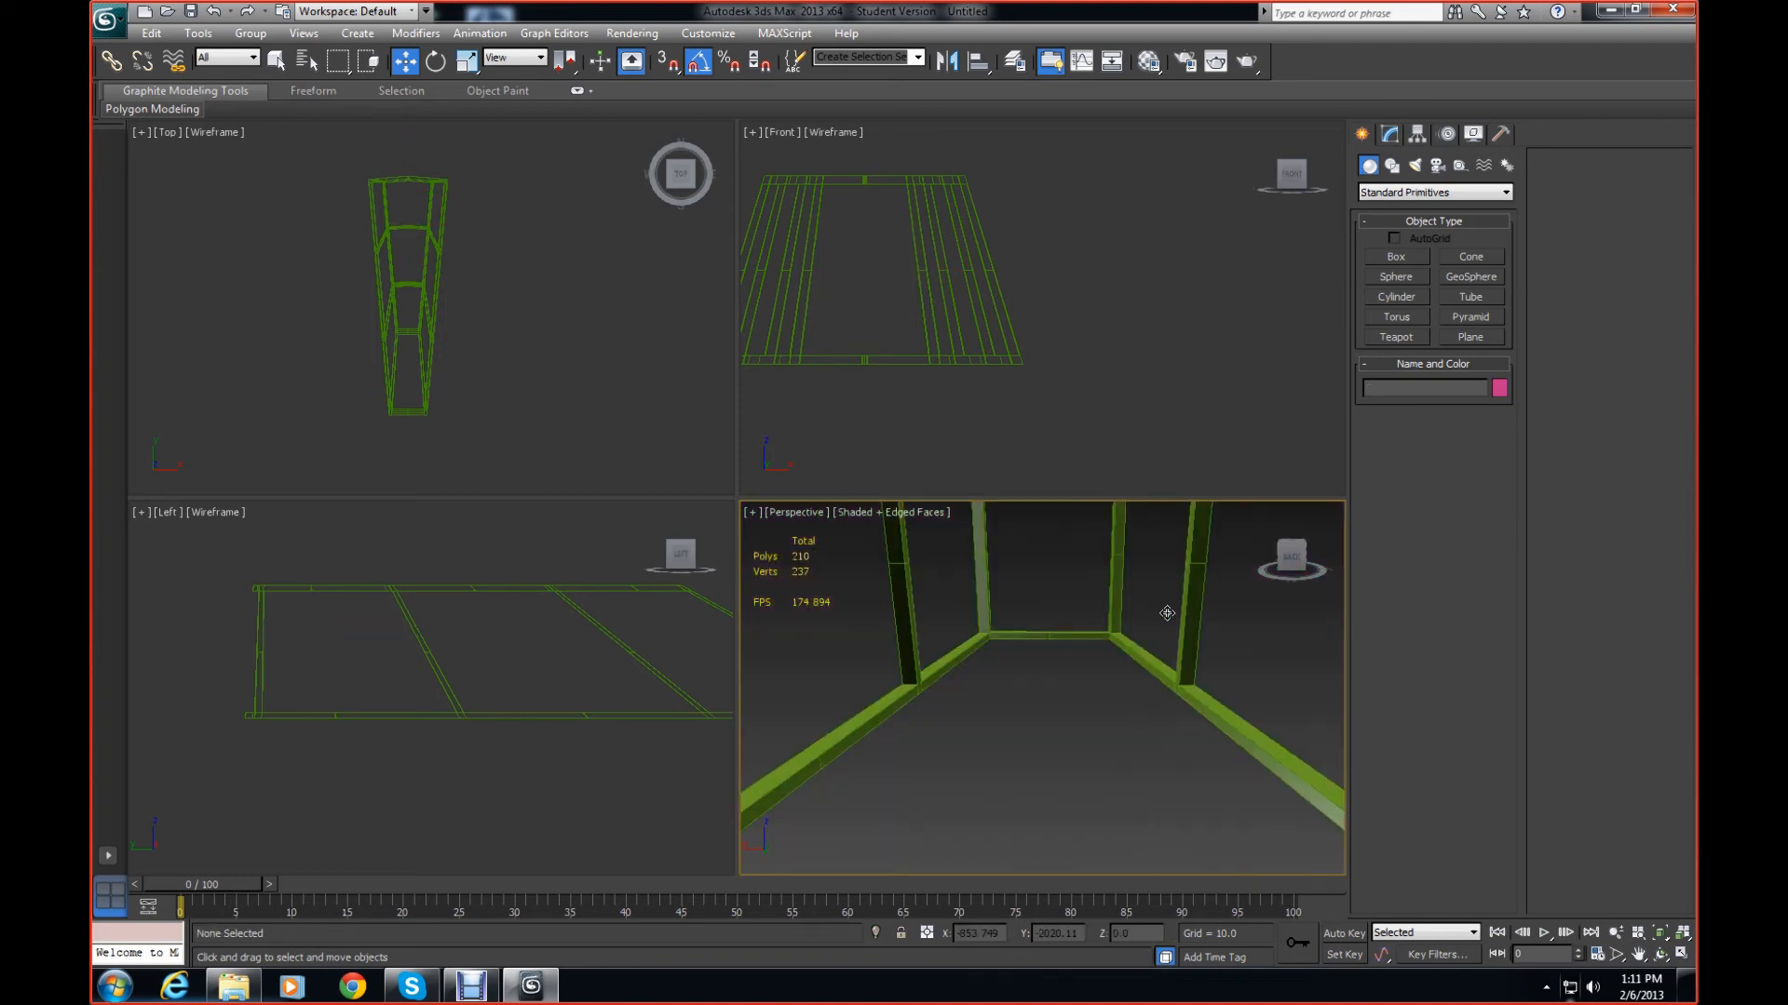
# Examine the frame's interior along its length, its wide end and its side braces in perspective
pyautogui.moveTo(1308, 570)
pyautogui.mouseDown()
pyautogui.moveTo(1271, 545)
pyautogui.moveTo(1339, 562)
pyautogui.moveTo(1295, 555)
pyautogui.mouseUp()
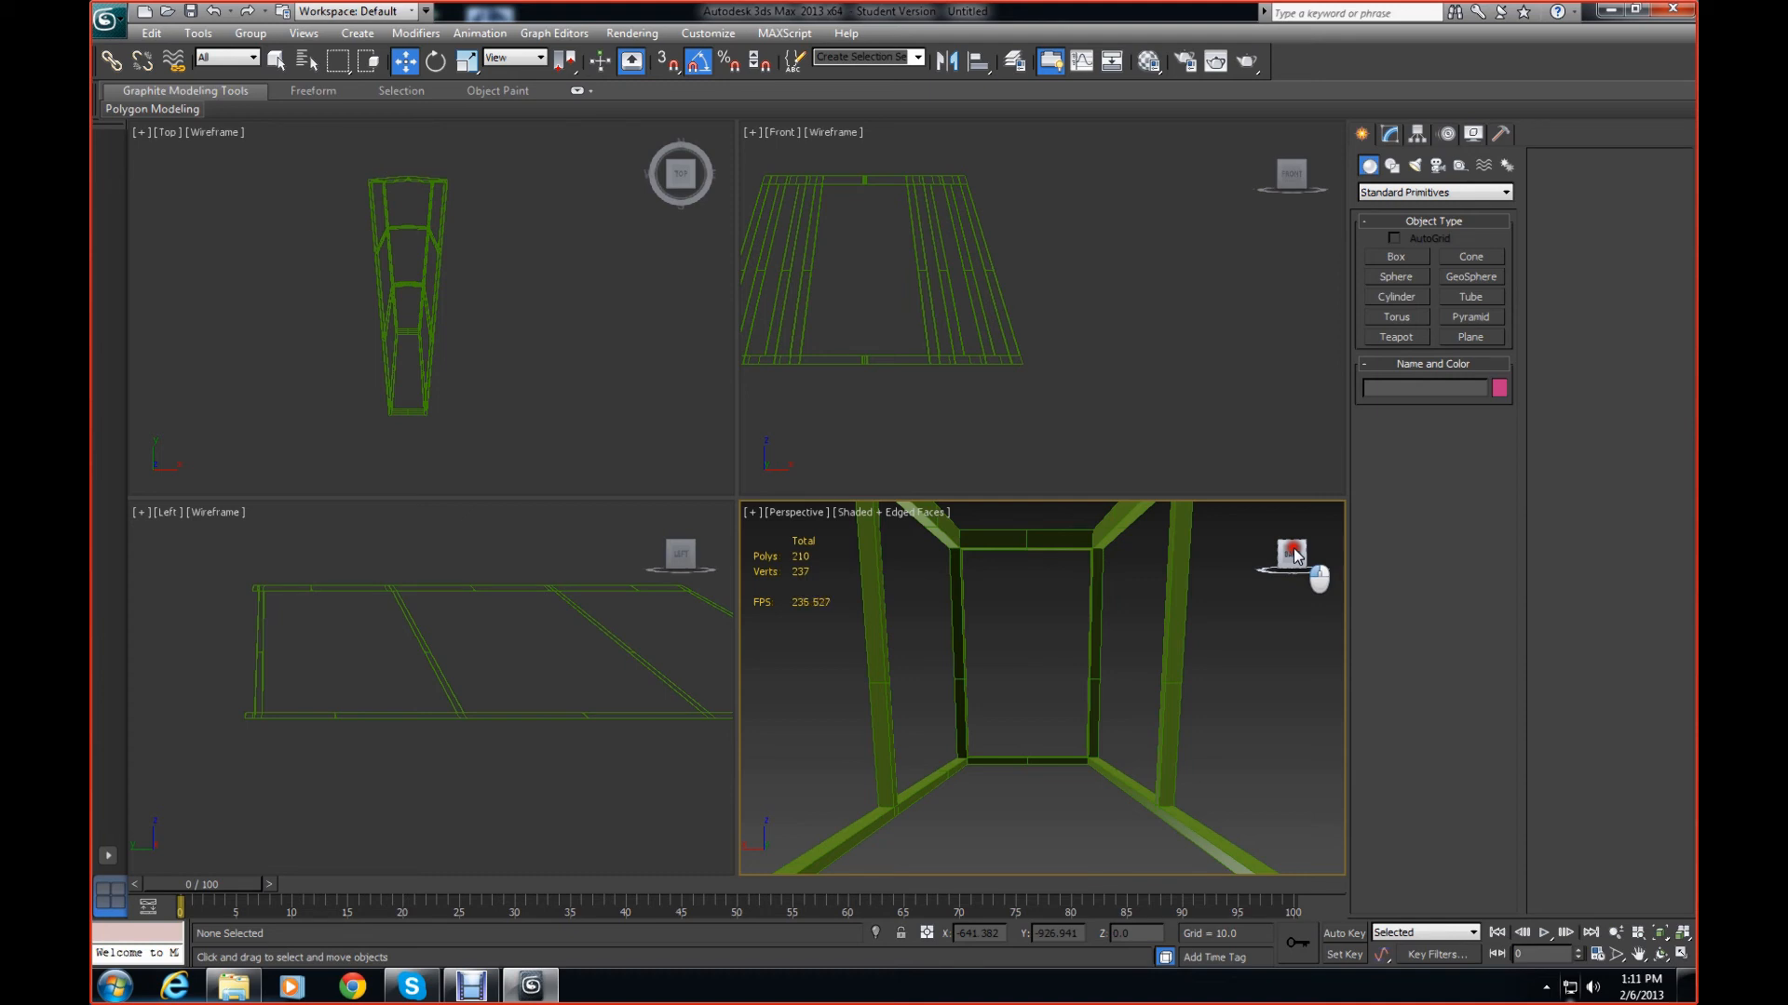
pyautogui.moveTo(1295, 556)
pyautogui.mouseDown()
pyautogui.moveTo(1314, 577)
pyautogui.moveTo(1227, 557)
pyautogui.moveTo(1290, 554)
pyautogui.mouseUp()
pyautogui.scroll(-10, 1196, 604)
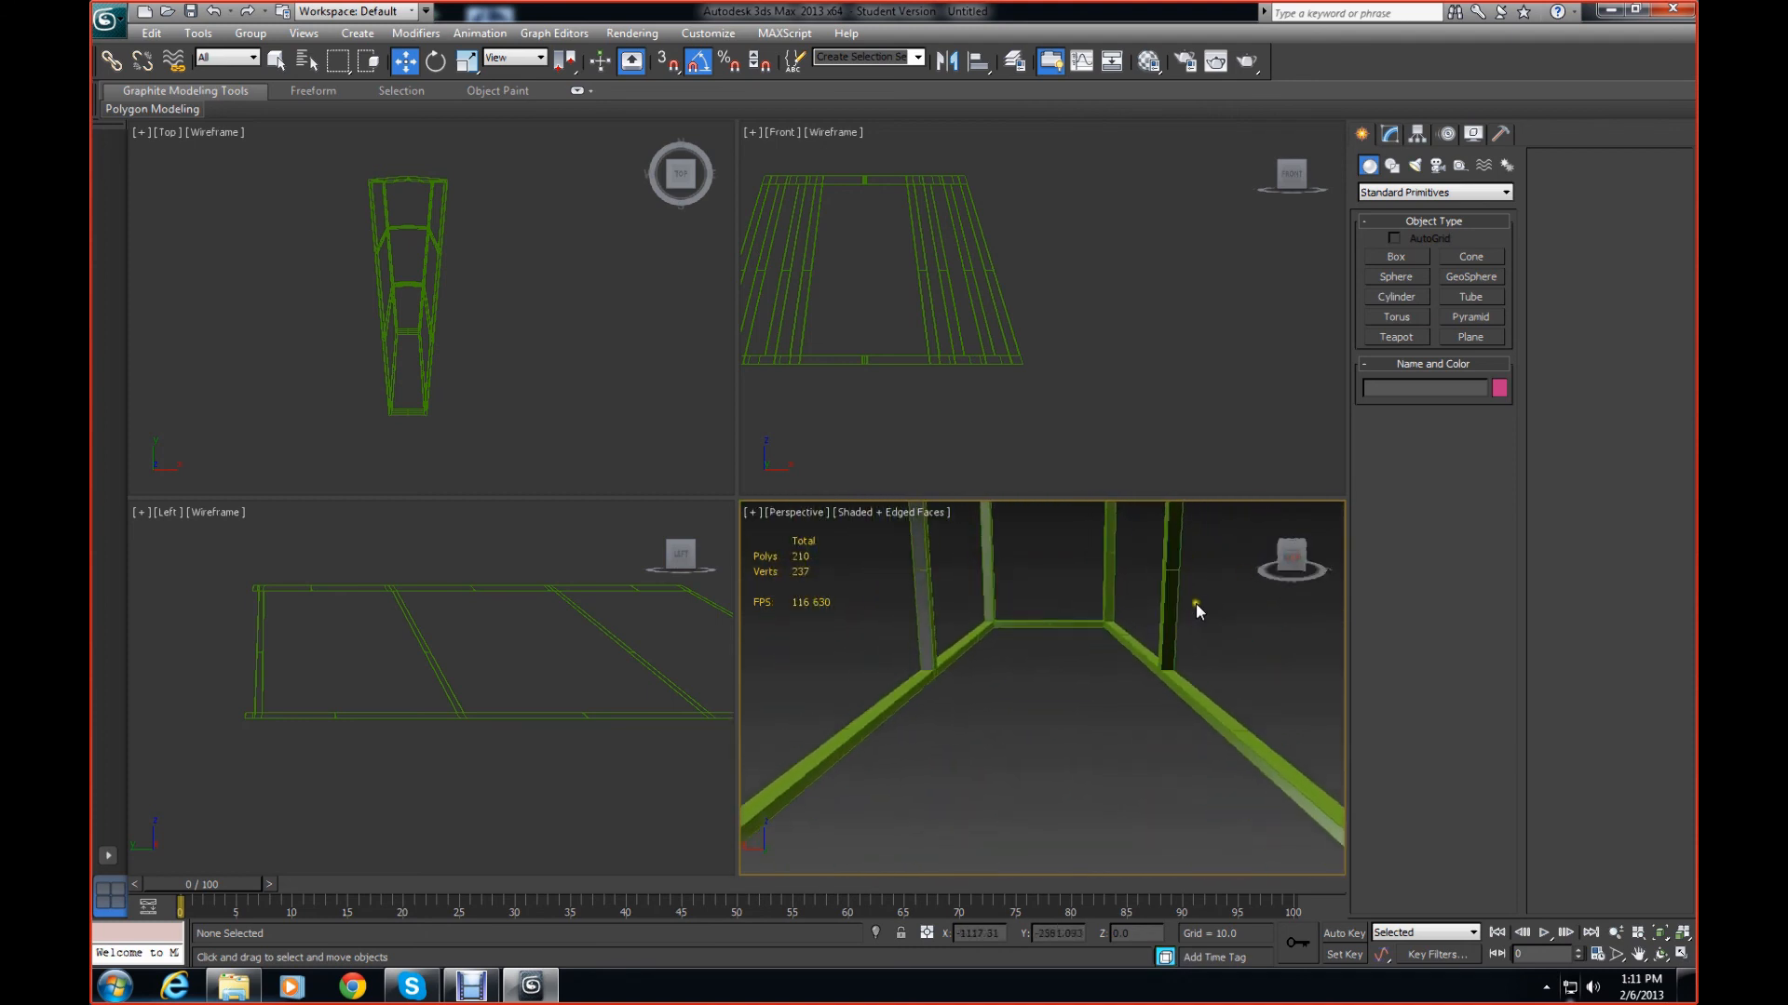
pyautogui.scroll(-2, 1186, 617)
pyautogui.scroll(8, 1188, 612)
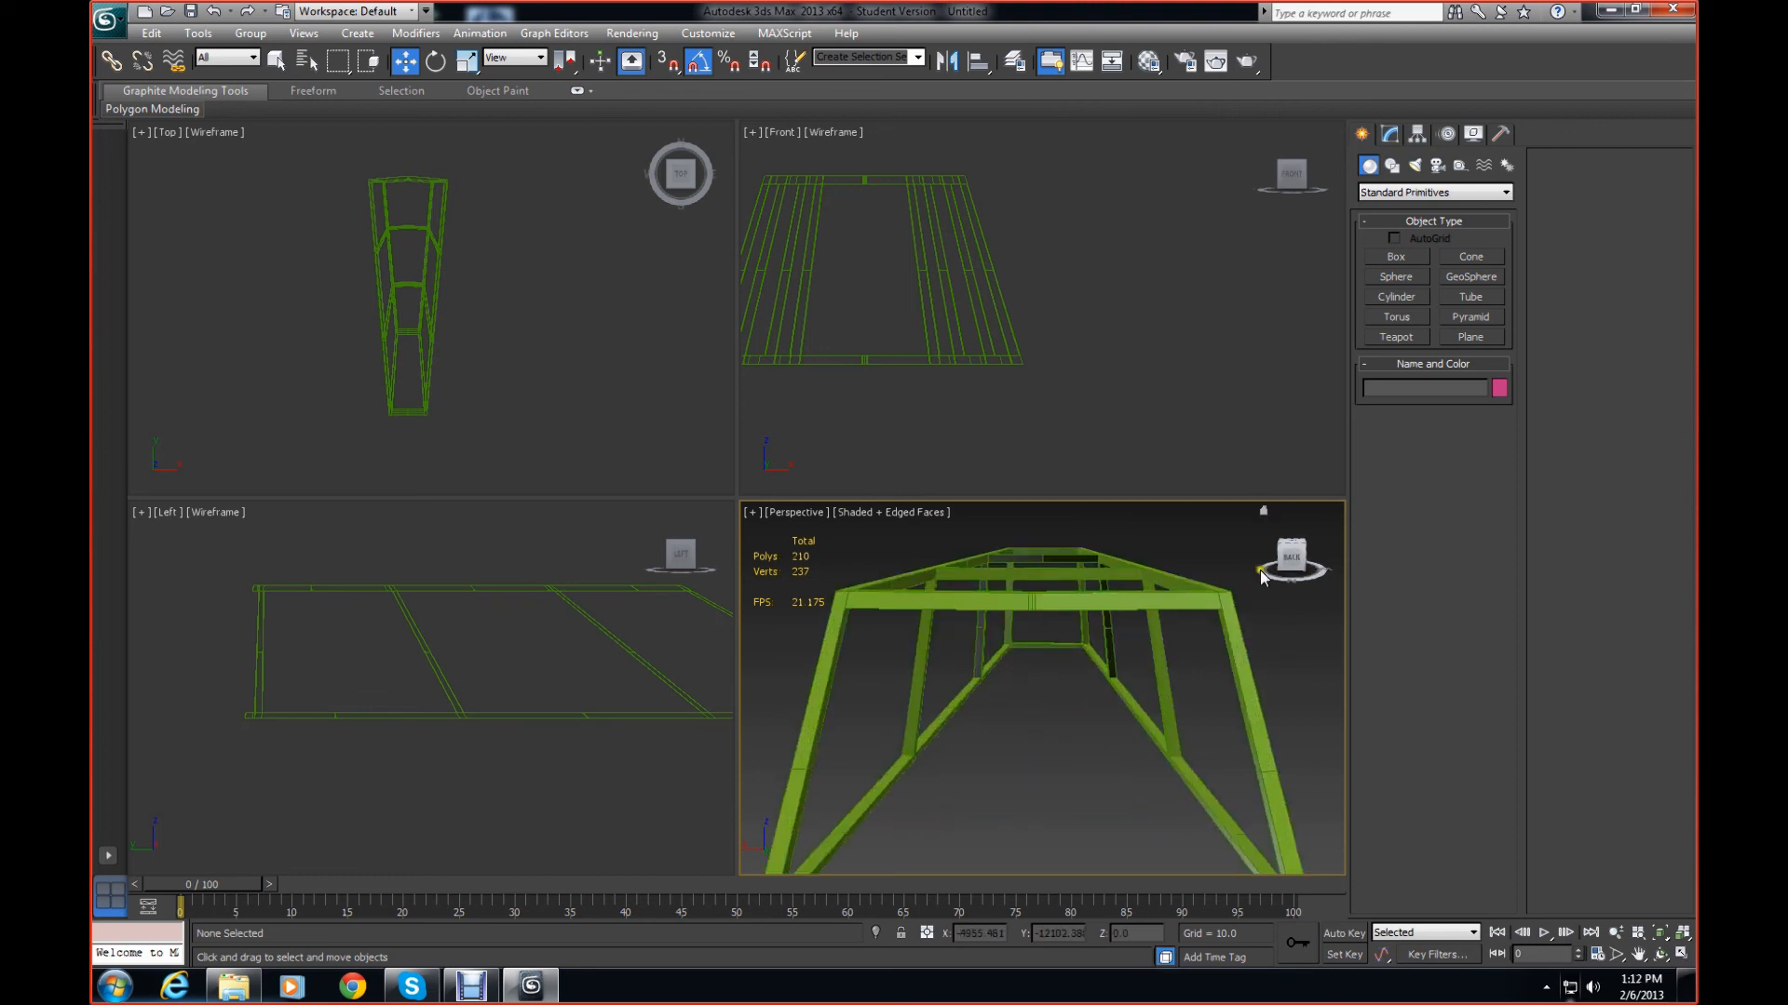
pyautogui.moveTo(1288, 566); pyautogui.dragTo(805, 566)
pyautogui.moveTo(1095, 628); pyautogui.dragTo(1153, 678, button='middle')
pyautogui.moveTo(955, 650); pyautogui.dragTo(1140, 654, button='middle')
# Select the frame and examine its diagonal braces and wide end in the left view
pyautogui.click(978, 665)
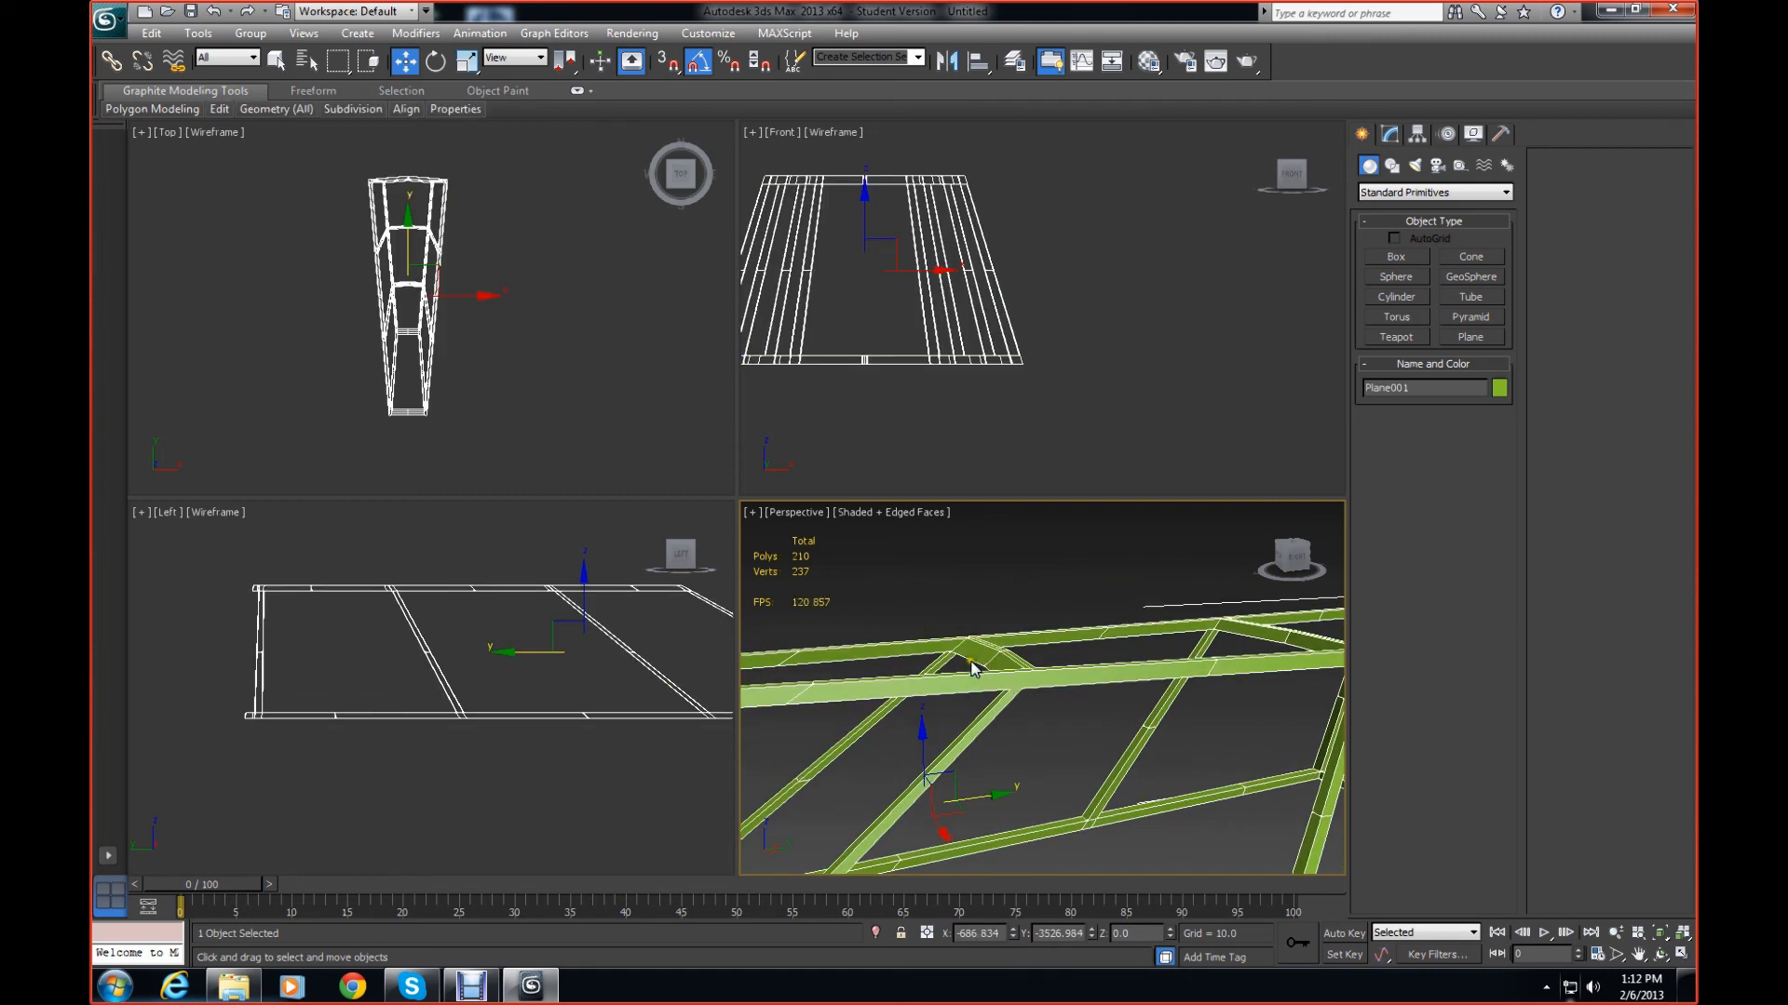
pyautogui.moveTo(559, 556); pyautogui.dragTo(495, 623, button='middle')
pyautogui.scroll(5, 406, 581)
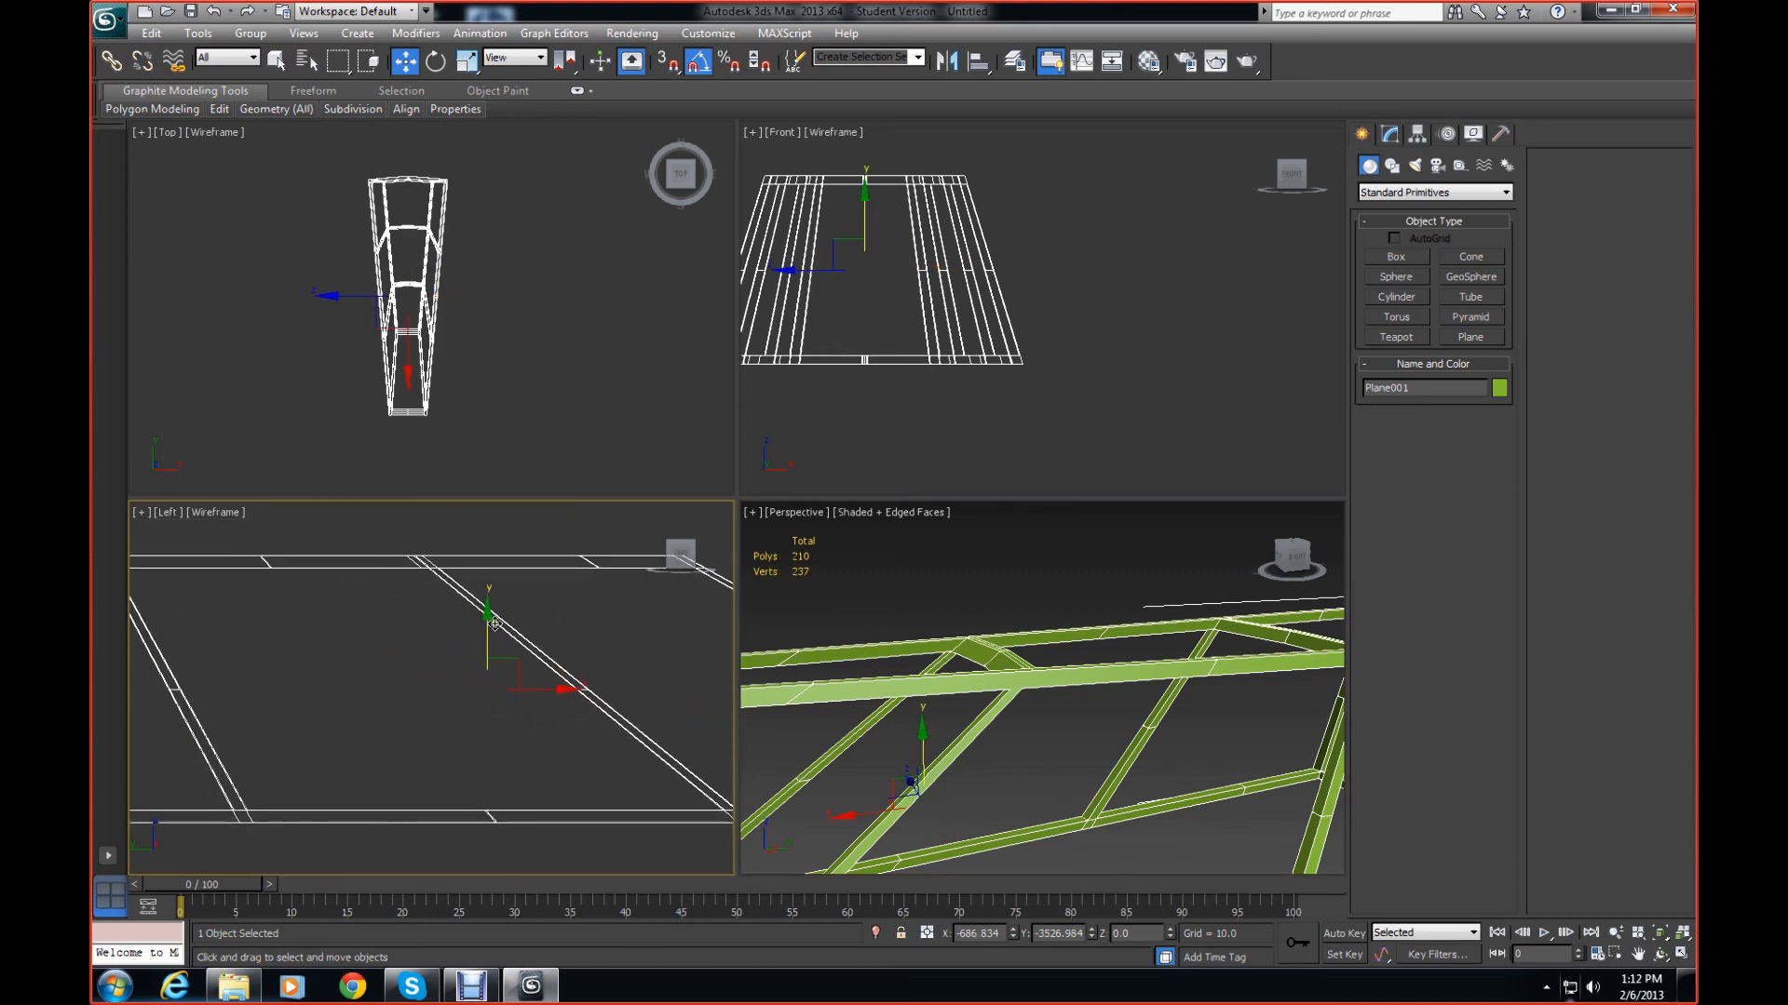
pyautogui.moveTo(264, 640); pyautogui.dragTo(763, 625, button='middle')
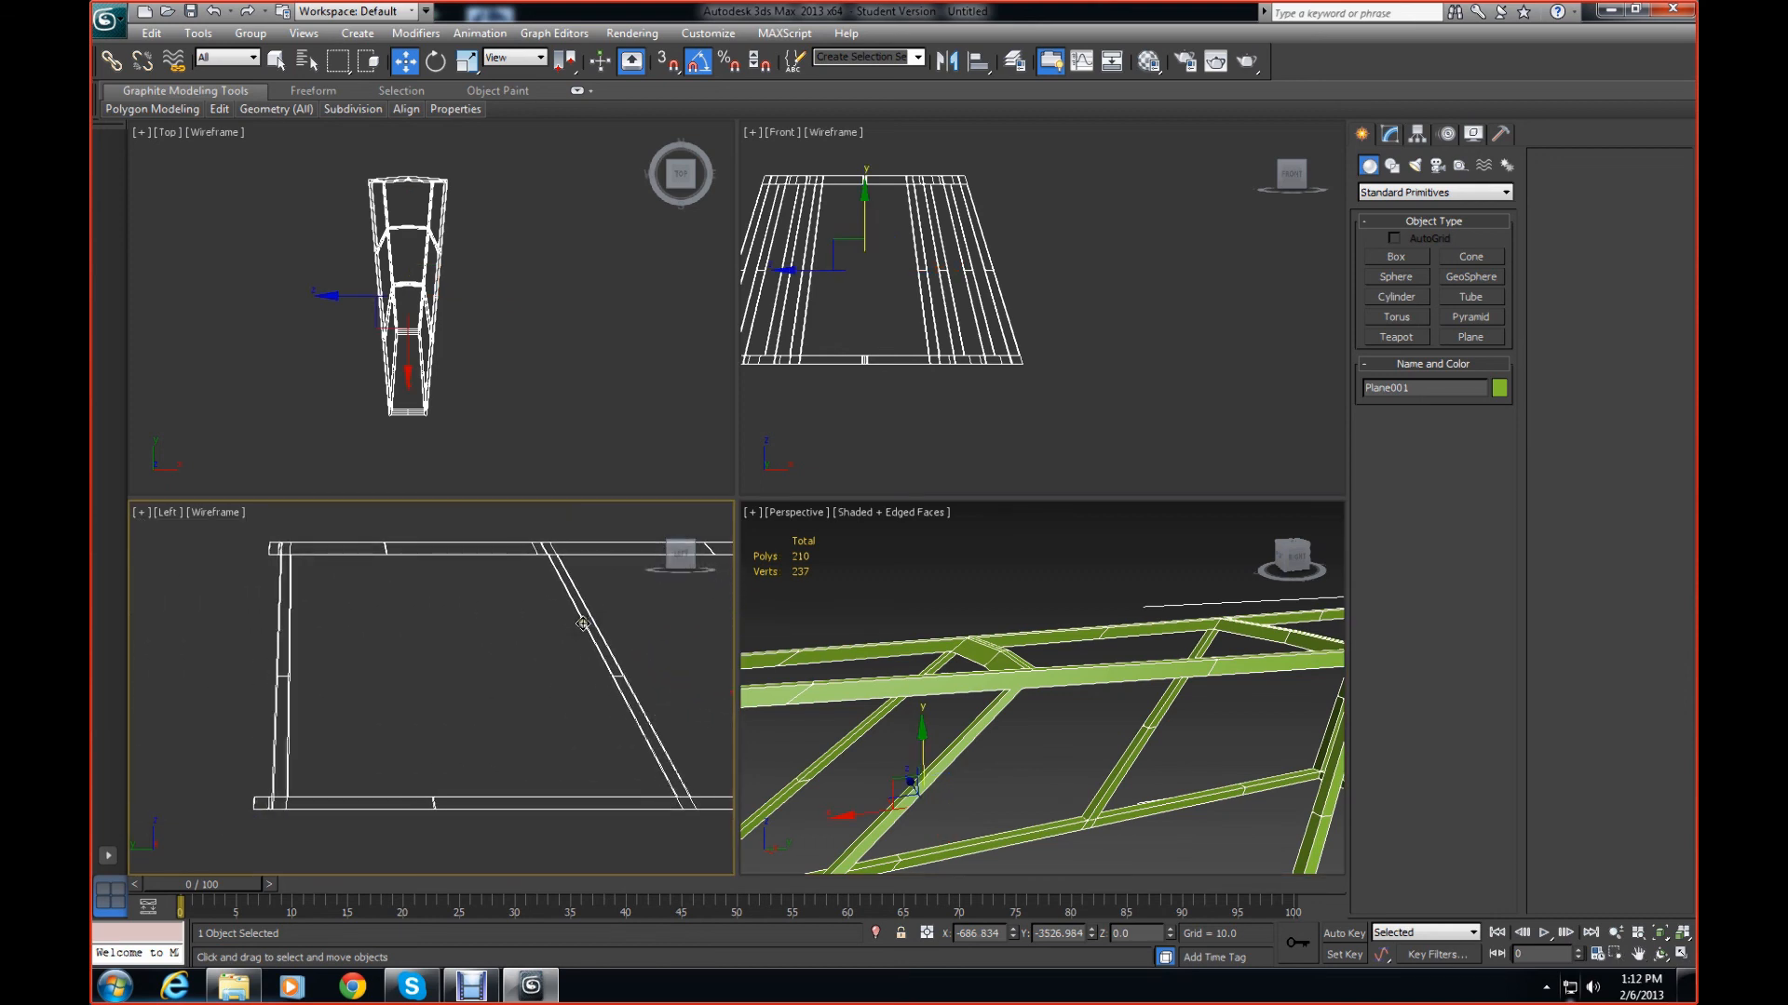
pyautogui.moveTo(582, 624); pyautogui.dragTo(645, 616, button='middle')
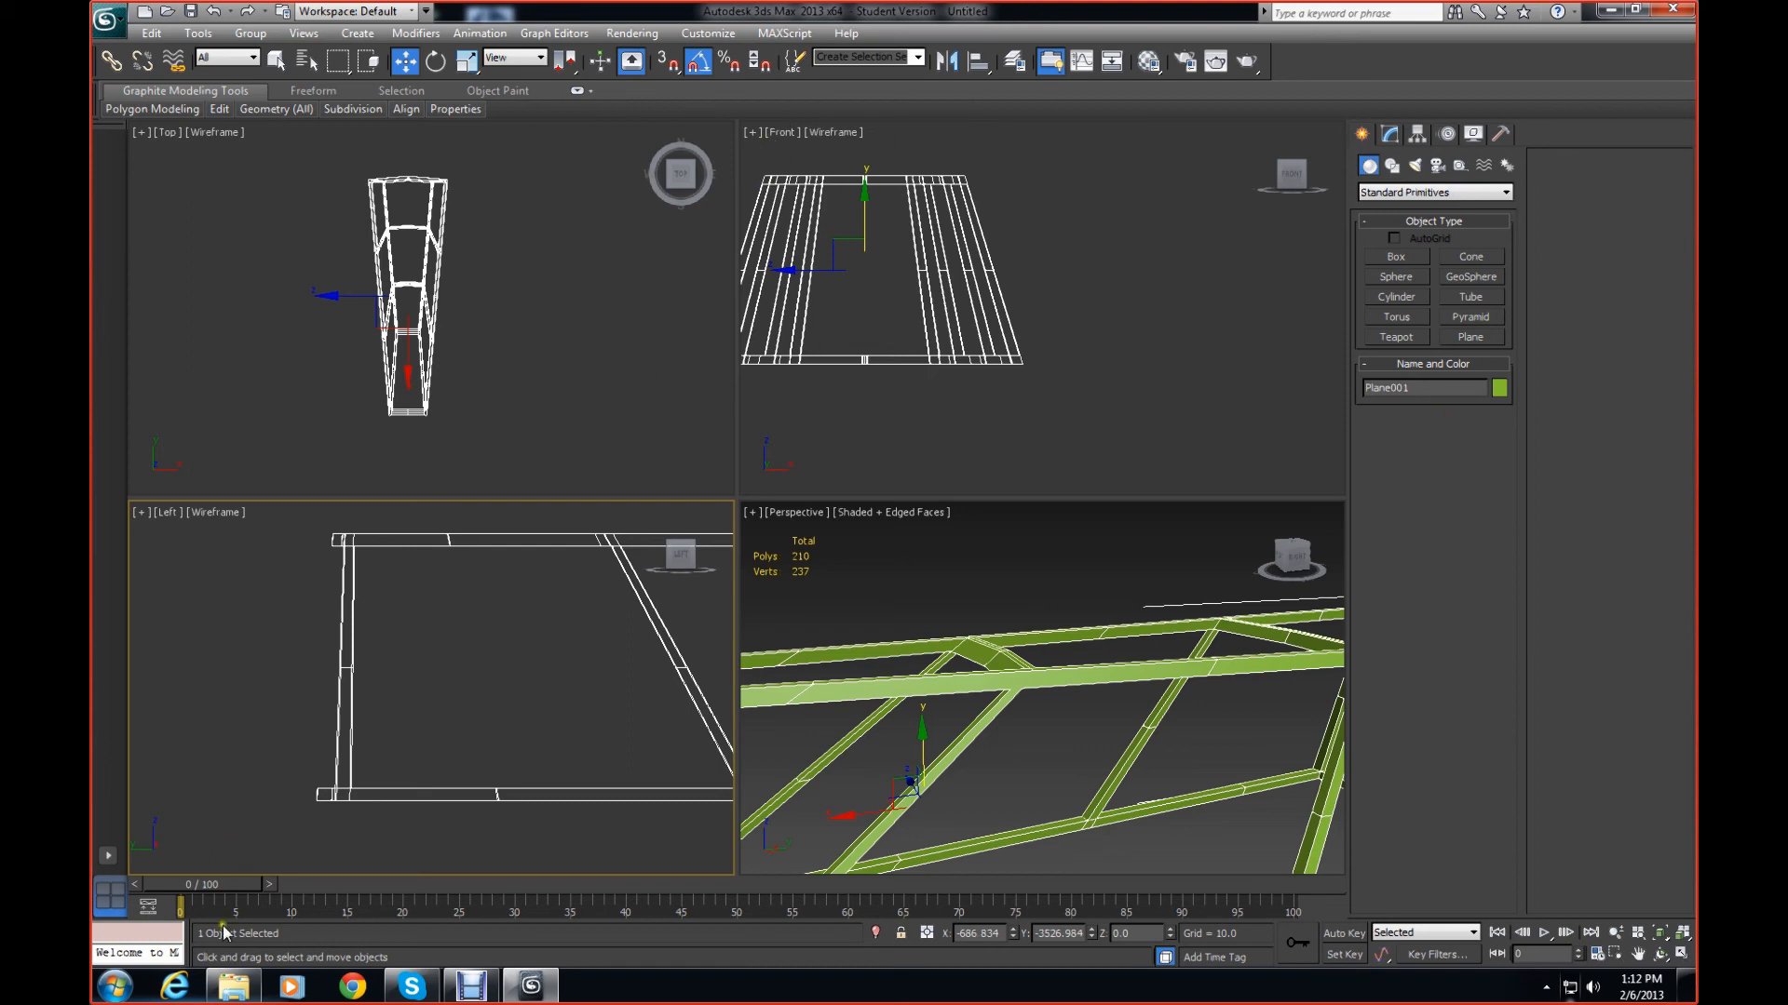
pyautogui.click(471, 986)
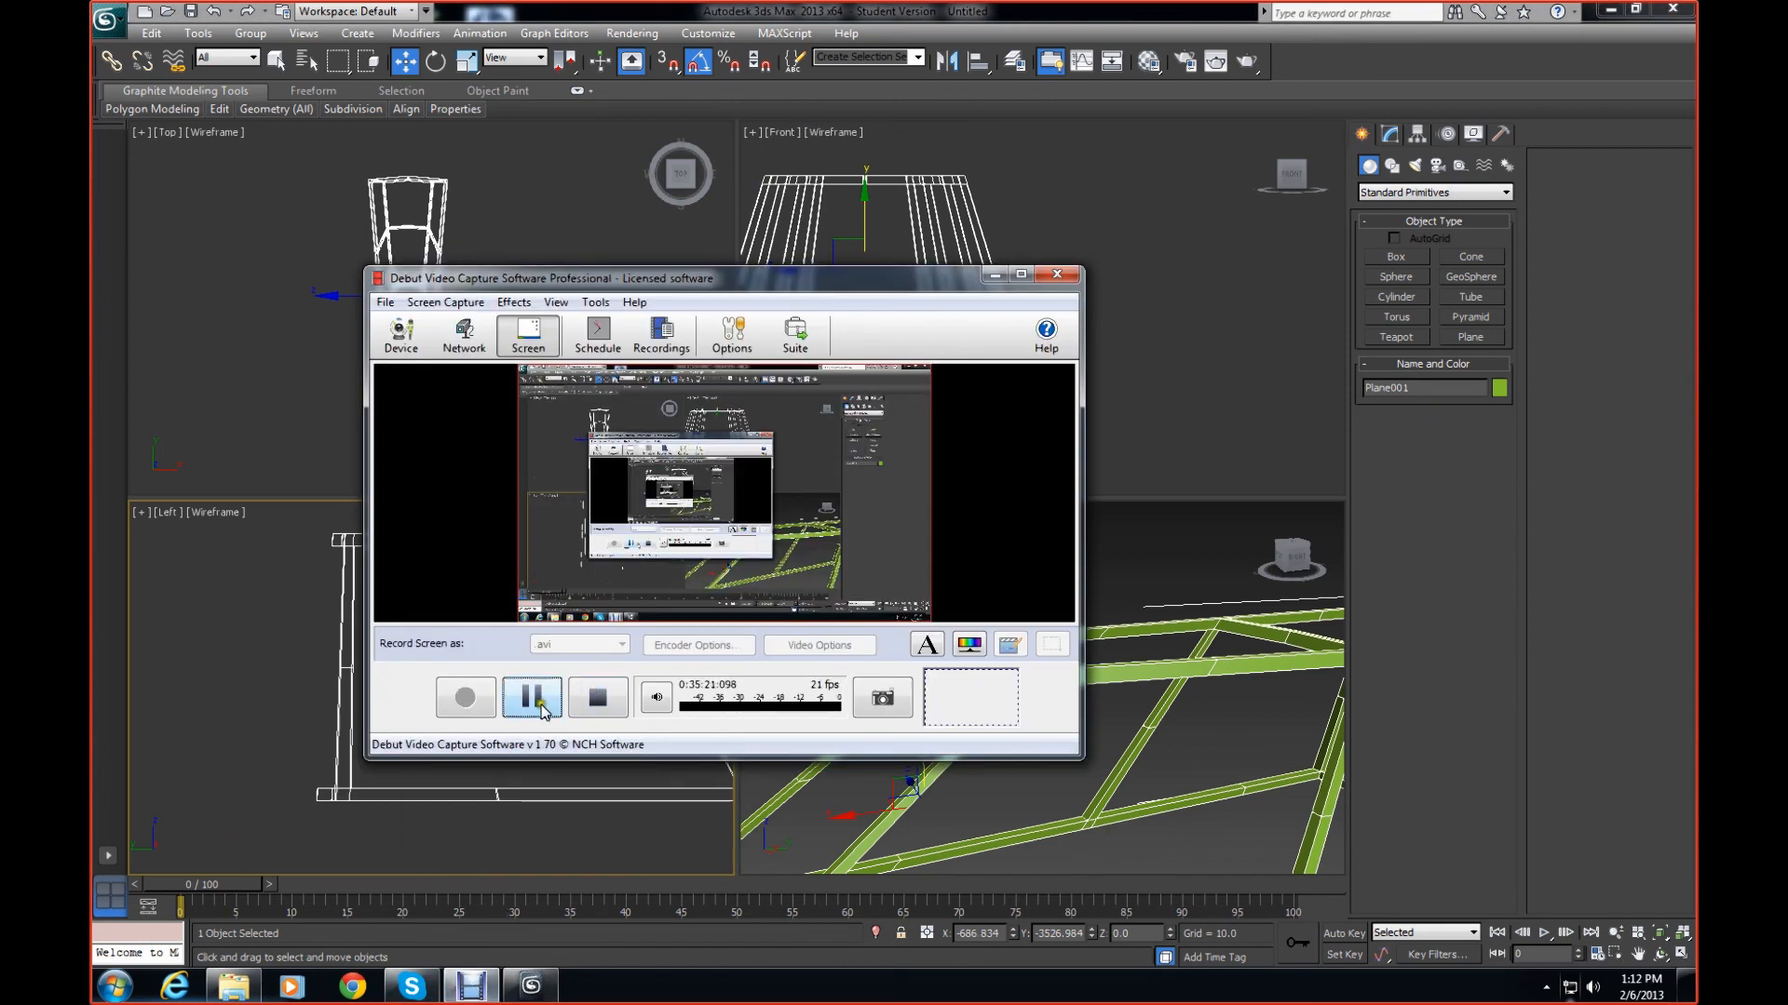